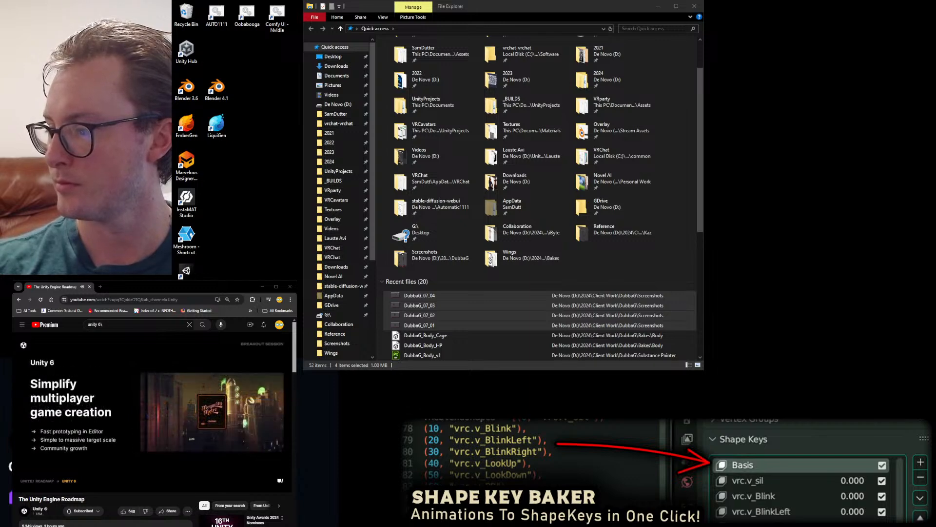
Close the File Explorer Quick access window.
left_click_drag(181, 286, 168, 216)
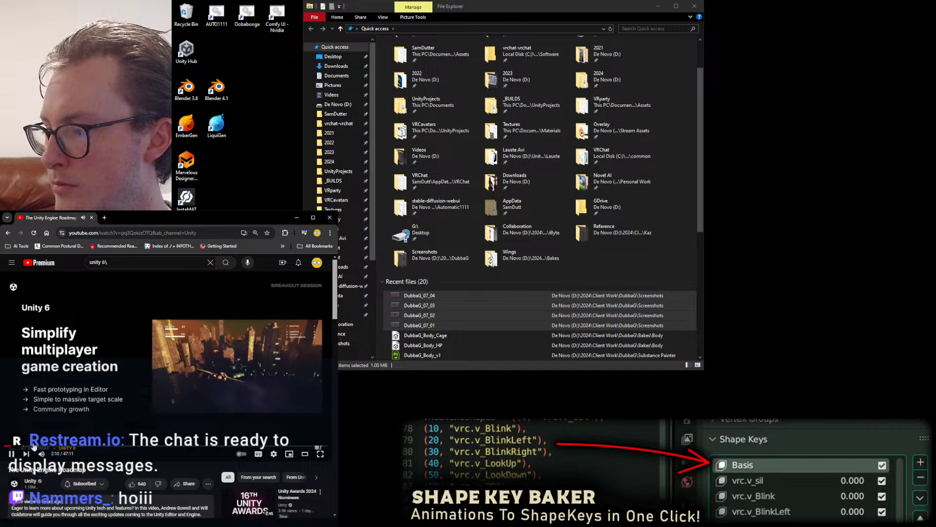
left_click(18, 446)
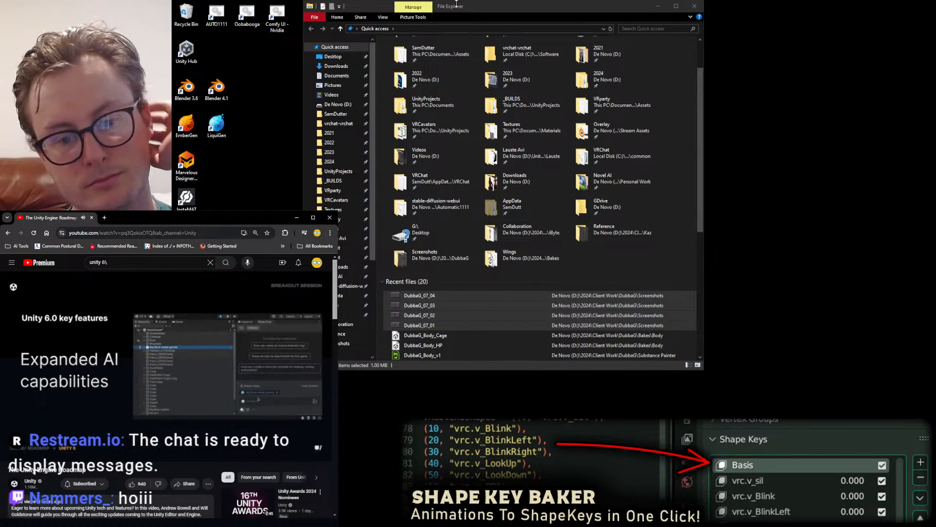
left_click(694, 6)
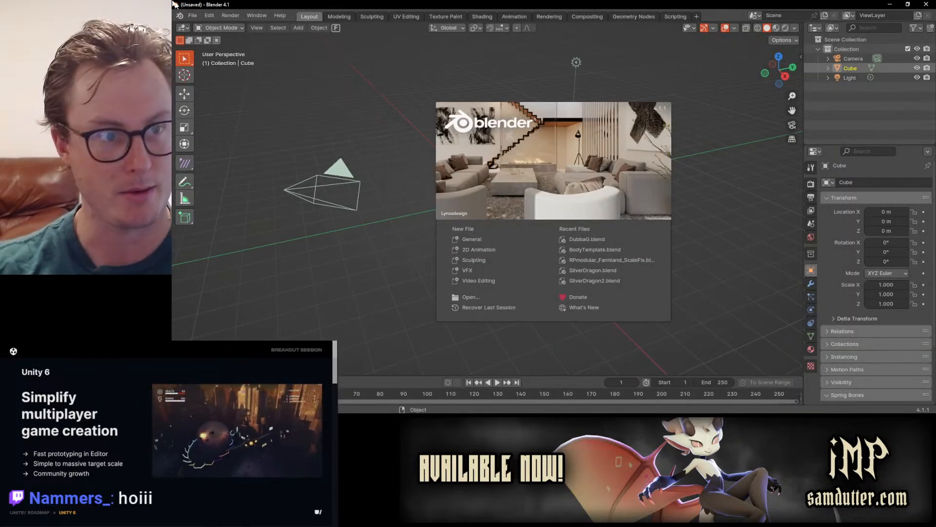
Dismiss the splash screen and open LordPepsi.blend from the recent files list.
left_click(192, 15)
left_click(192, 15)
mouse_move(210, 45)
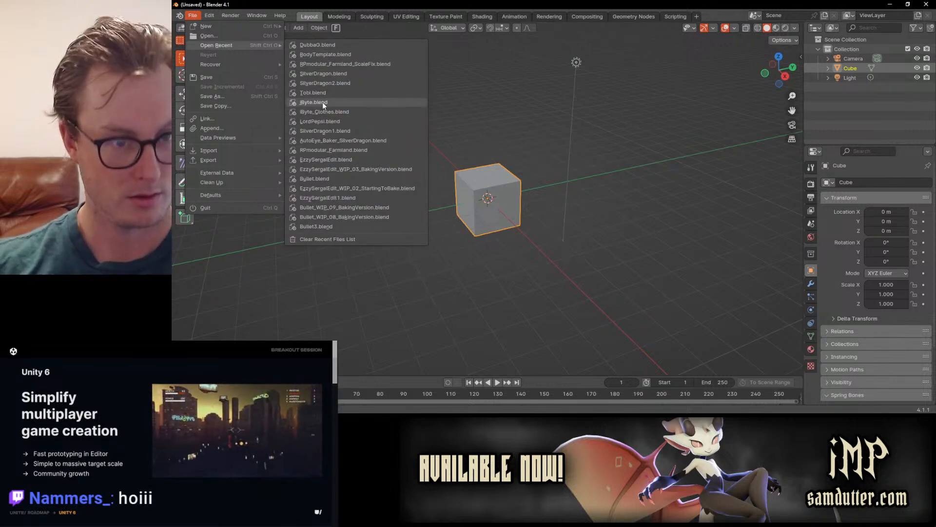
left_click(320, 122)
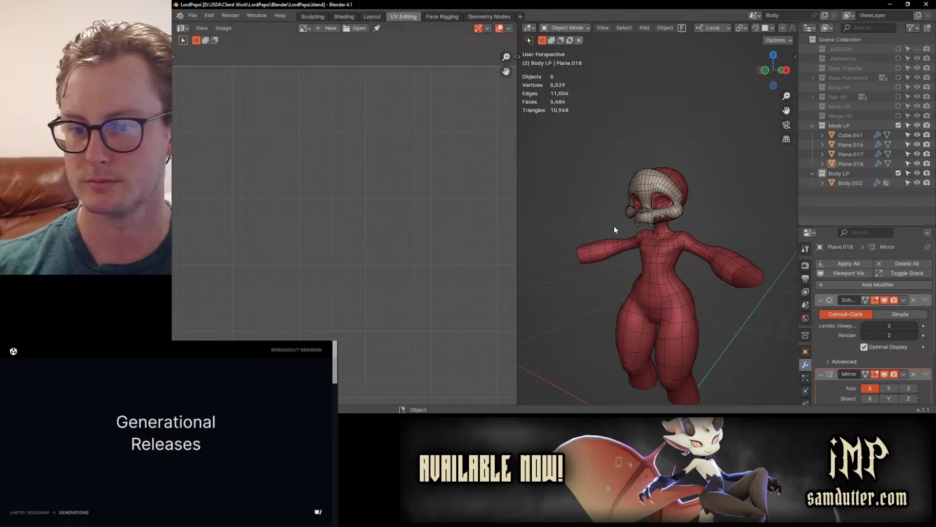
Orbit to a frontal view of the skull mask and save the file.
middle_click_drag(656, 222, 606, 219)
scroll(649, 207, "up", 4)
middle_click_drag(651, 137, 645, 192)
key("ctrl+s")
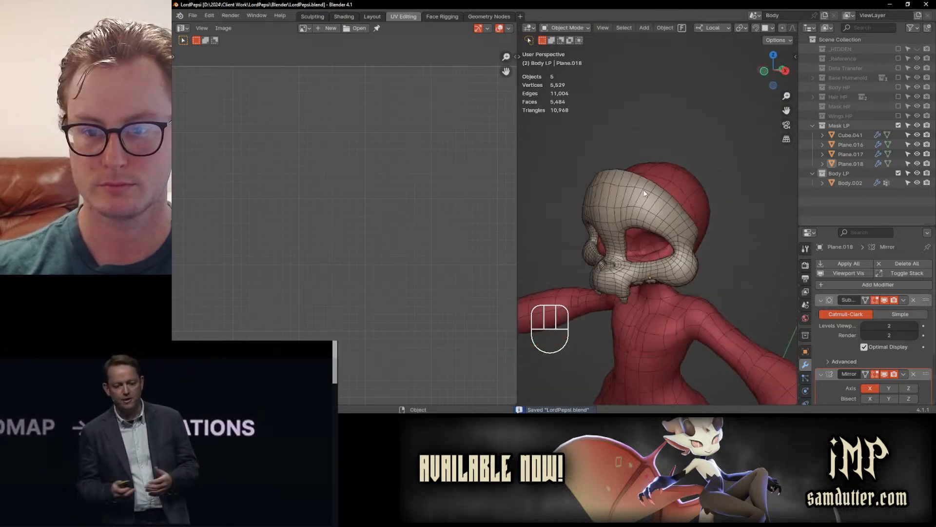
Select the skull mask Plane.016 and show the Wings HP collection.
left_click(645, 191)
middle_click_drag(745, 245, 685, 217)
key("Tab")
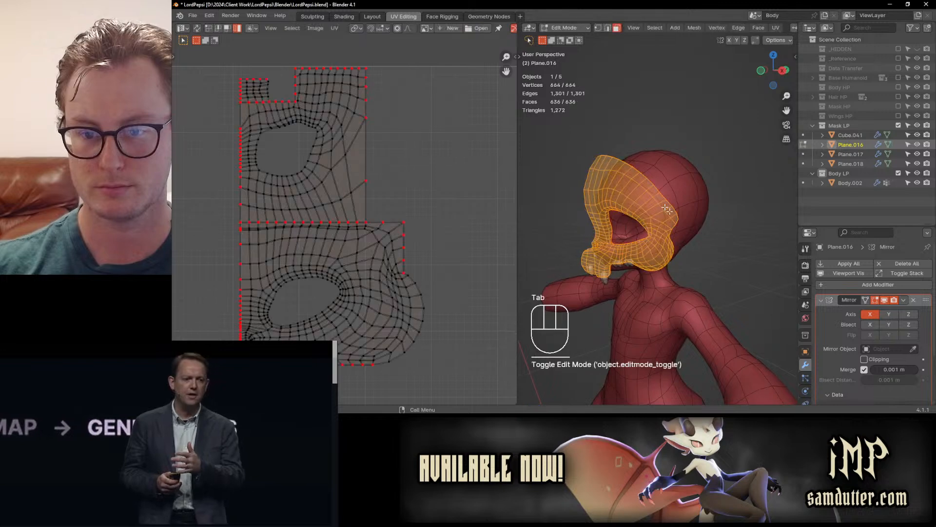
key("Tab")
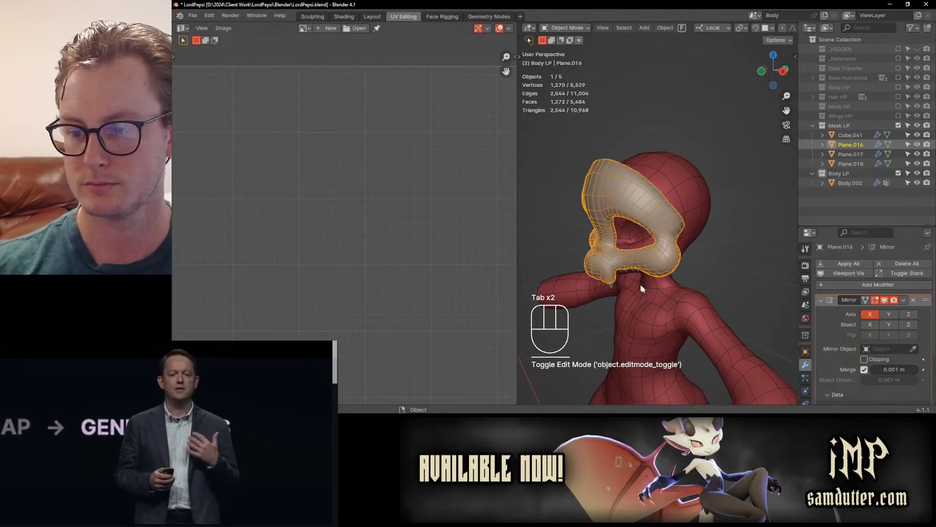
scroll(875, 310, "down", 3)
left_click(898, 115)
middle_click_drag(622, 258, 656, 234)
Add a Shrinkwrap modifier to Plane.016 and move it above the Mirror modifier.
key("q")
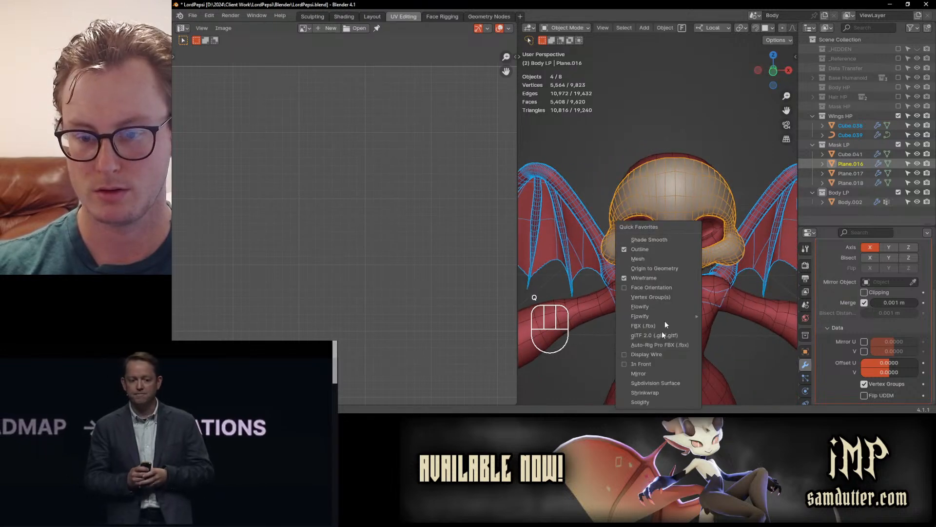
left_click(649, 388)
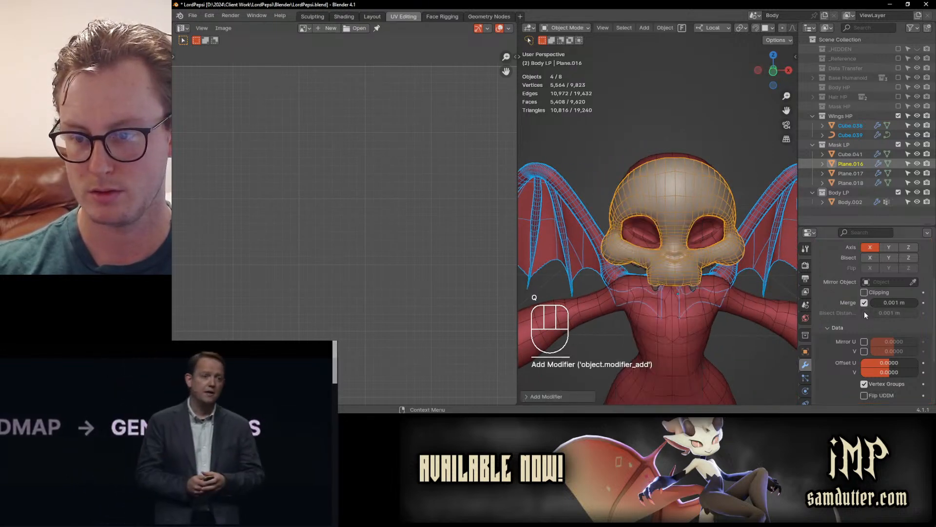
scroll(837, 276, "up", 3)
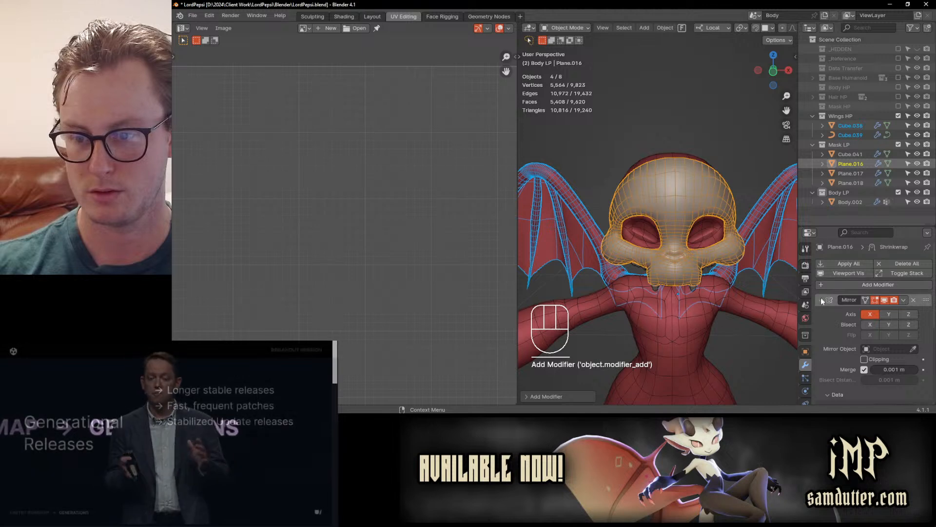
left_click(821, 299)
left_click(904, 313)
left_click(915, 342)
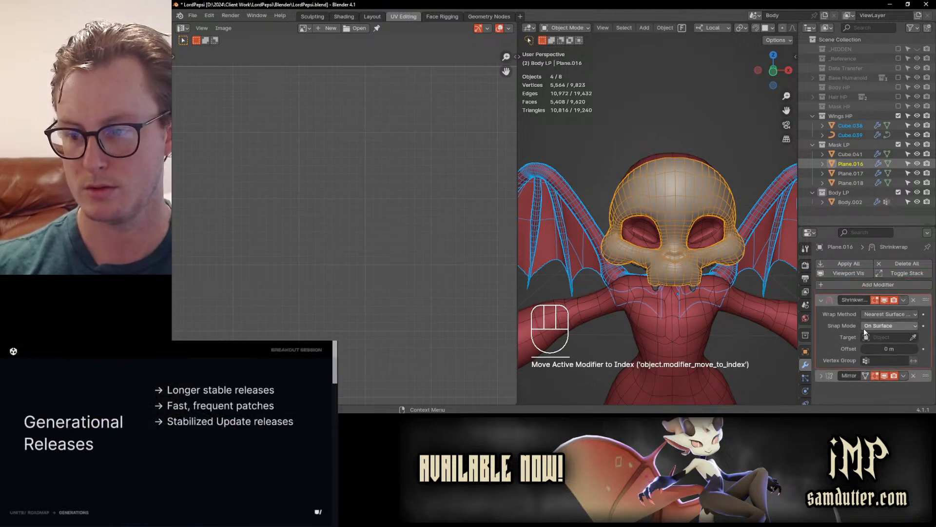
Set the Shrinkwrap target object to Mask.001.
left_click(882, 337)
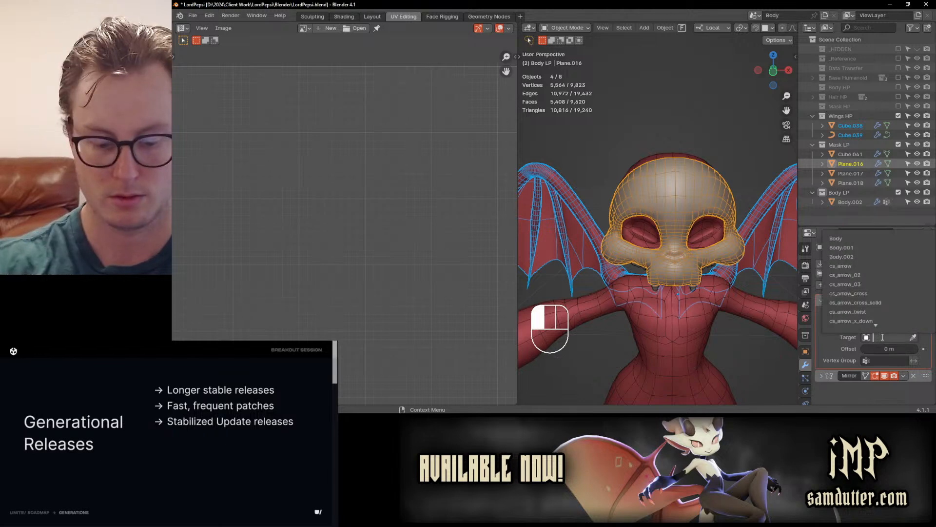
type("msk")
key("BackSpace")
key("BackSpace")
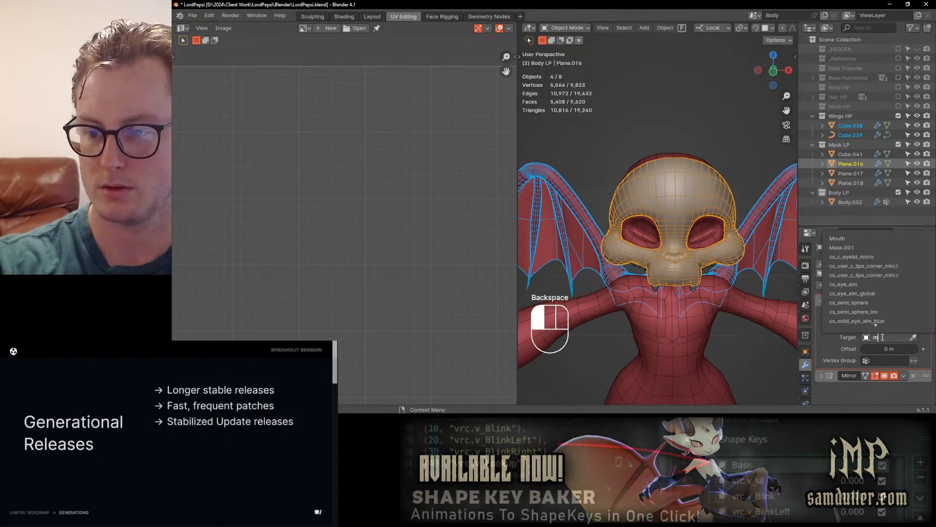
type("ask")
key("Return")
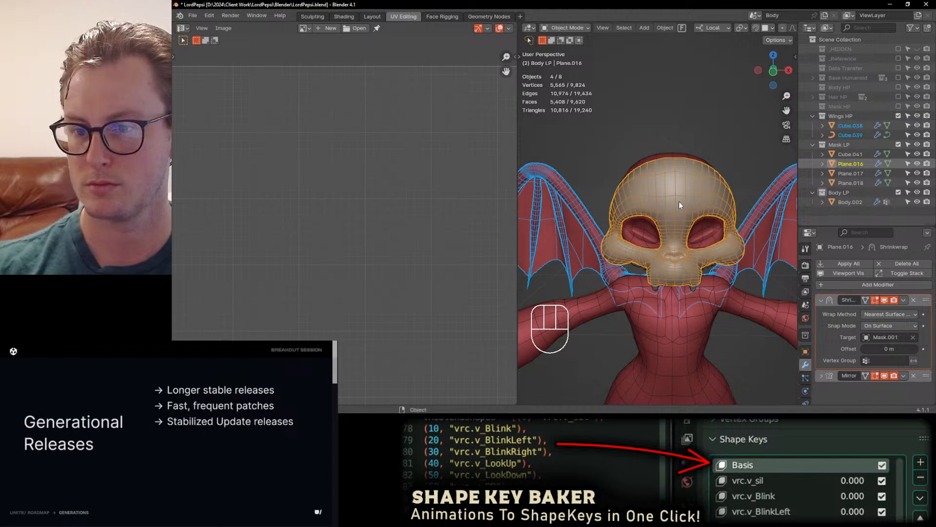
Rename the high-poly Mask.001 object to 'Mask HP' and hide its collection again.
left_click(898, 106)
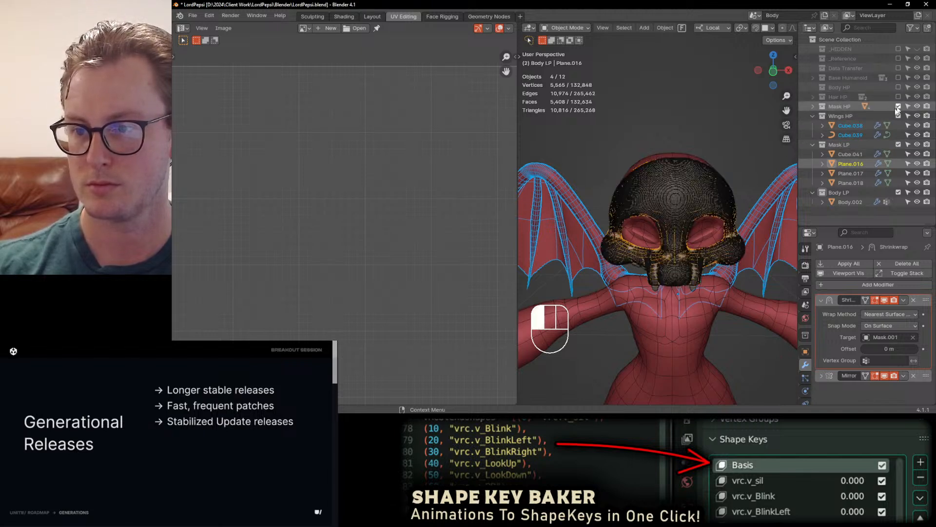
left_click(813, 106)
left_click(850, 125)
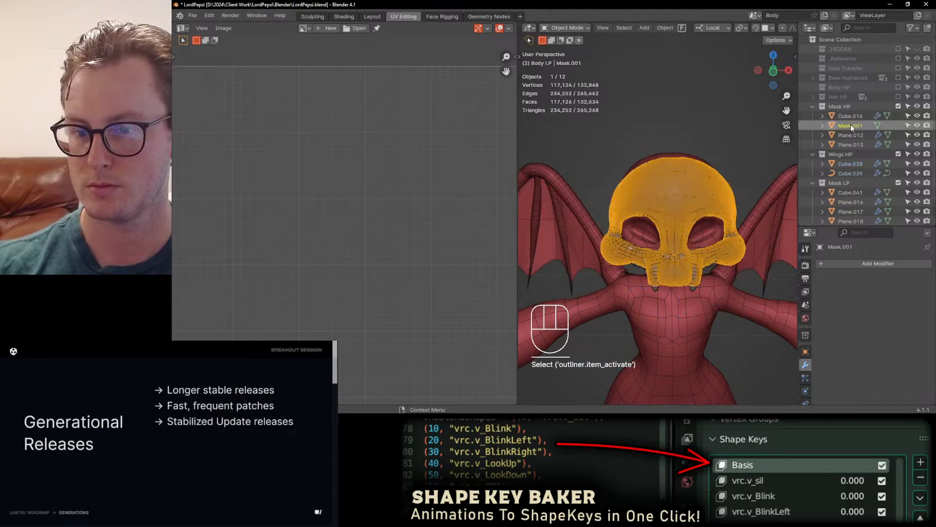
double_click(851, 125)
key("ctrl+BackSpace")
key("ctrl+BackSpace")
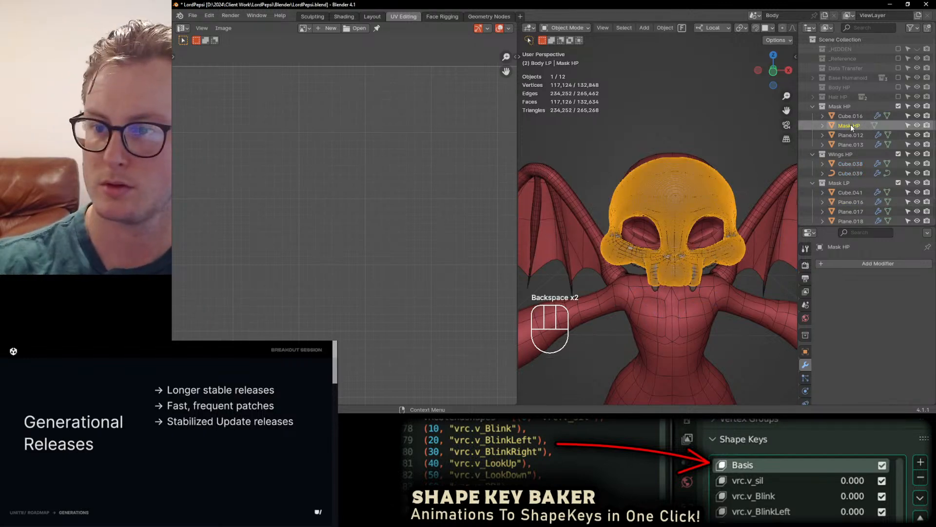
key("Return")
left_click(898, 106)
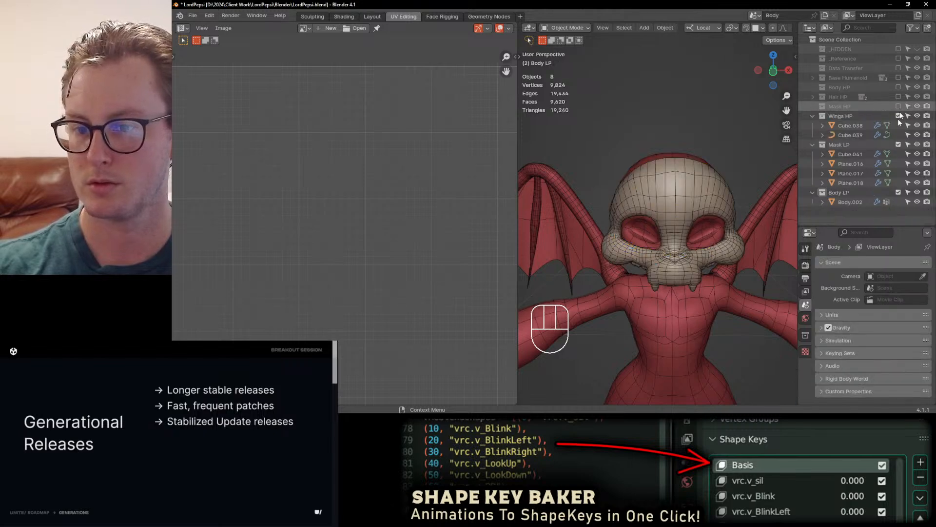
Add two centred edge loops across skull mask Plane.016, then hide Wings HP.
left_click(668, 223)
middle_click_drag(701, 209, 655, 212)
key("Tab")
key("ctrl+r")
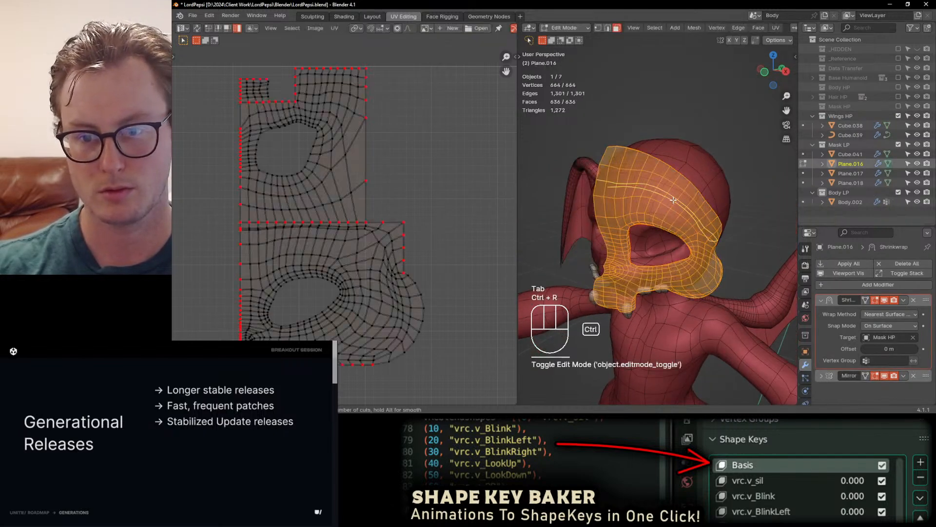
left_click(673, 200)
right_click(673, 199)
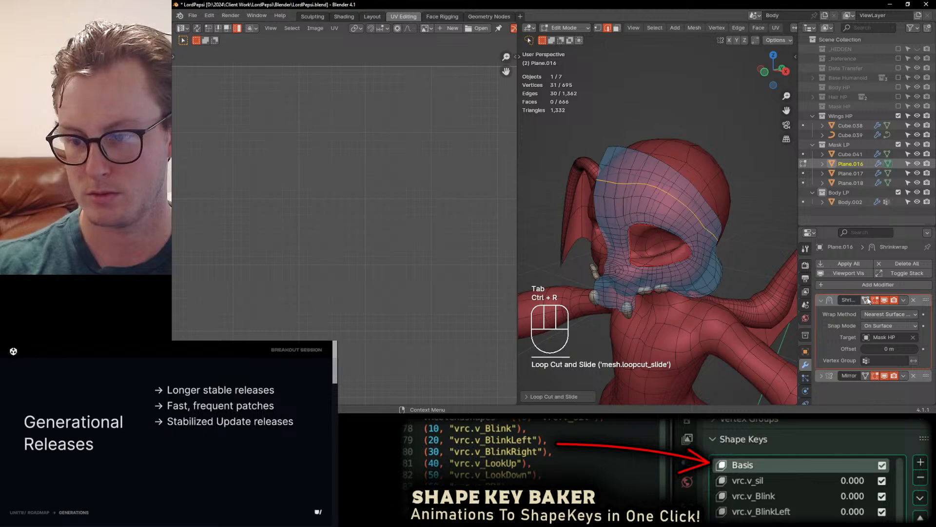
key("ctrl+r")
left_click(671, 187)
right_click(669, 193)
middle_click_drag(668, 196, 713, 161)
key("Tab")
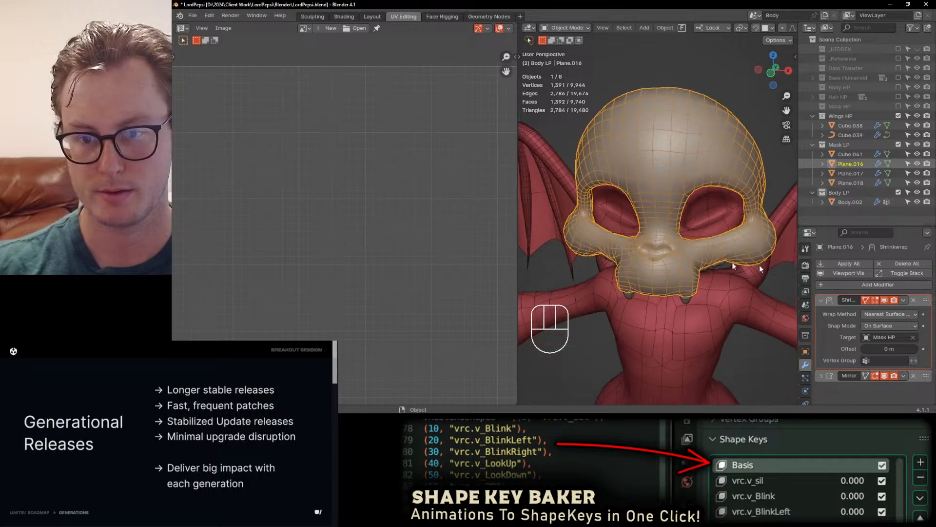
left_click(899, 115)
mouse_move(614, 230)
middle_mouse_down()
mouse_move(569, 239)
mouse_move(669, 201)
mouse_move(530, 227)
middle_mouse_up()
Save, widen the 3D viewport, and select the body mesh Body.002.
key("ctrl+s")
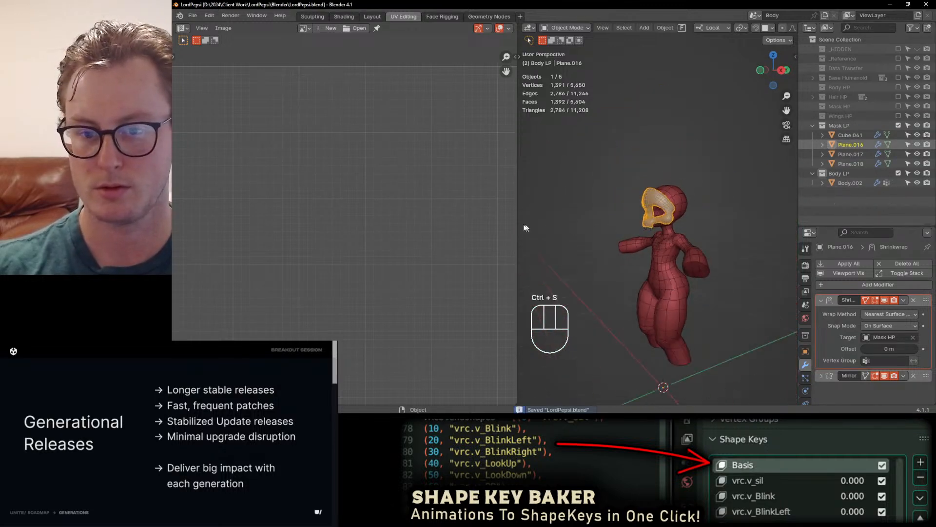
left_click_drag(515, 227, 291, 227)
left_click(623, 225)
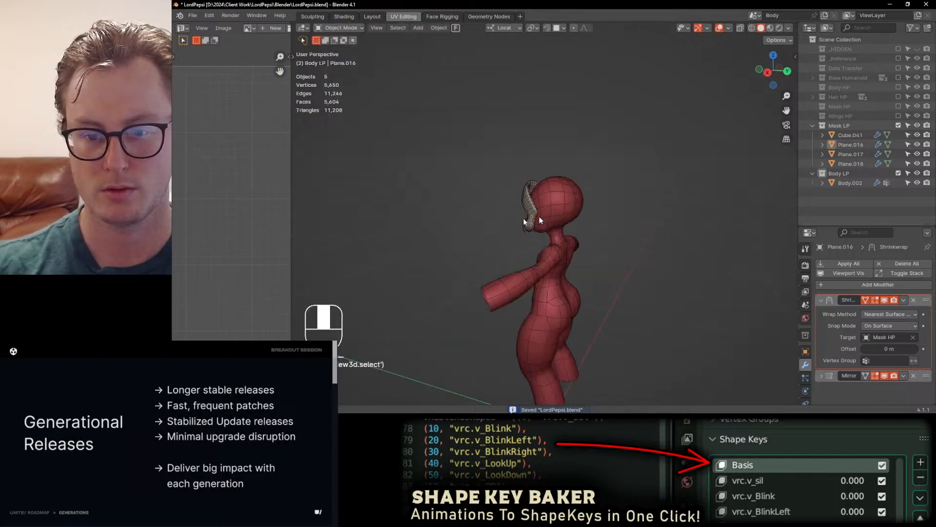
middle_click_drag(622, 224, 508, 229)
scroll(608, 203, "up", 4)
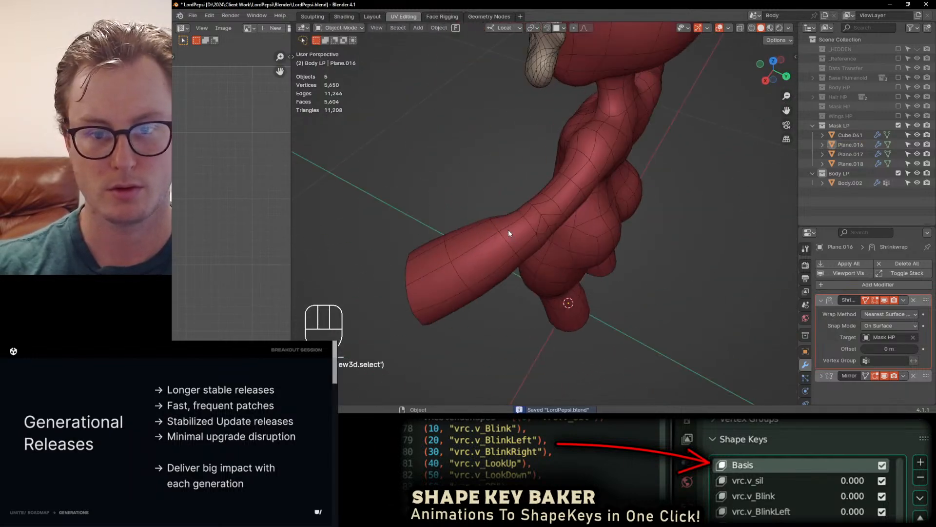
left_click(508, 229)
middle_click_drag(635, 243, 641, 253, "shift")
scroll(554, 196, "down", 5)
middle_click_drag(609, 218, 537, 221)
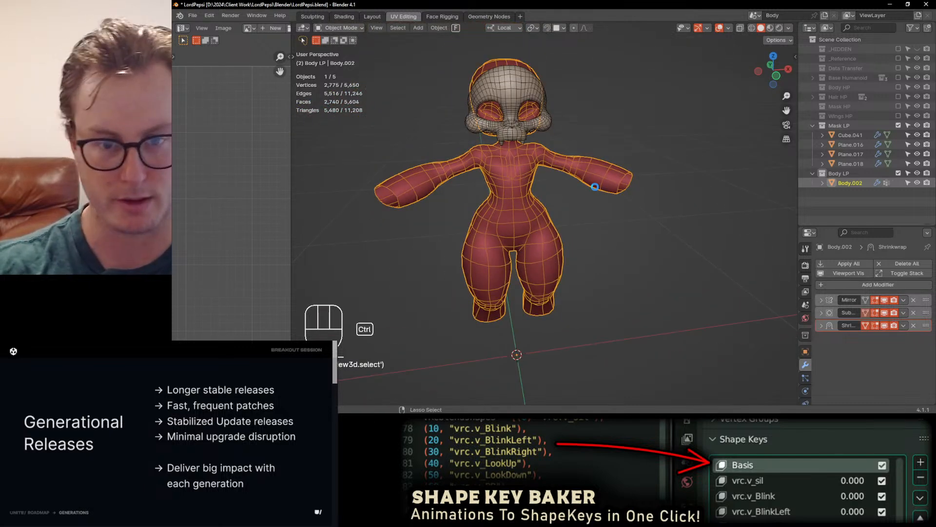
Save again and view the body in front orthographic view, briefly checking edit mode.
key("ctrl+s")
key("KP_1")
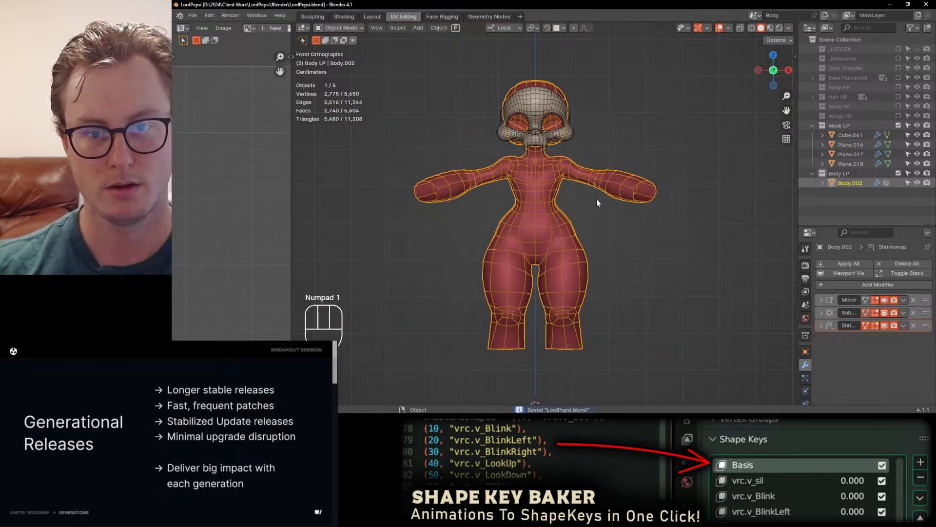
scroll(580, 180, "up", 3)
key("Tab")
scroll(541, 246, "down", 3)
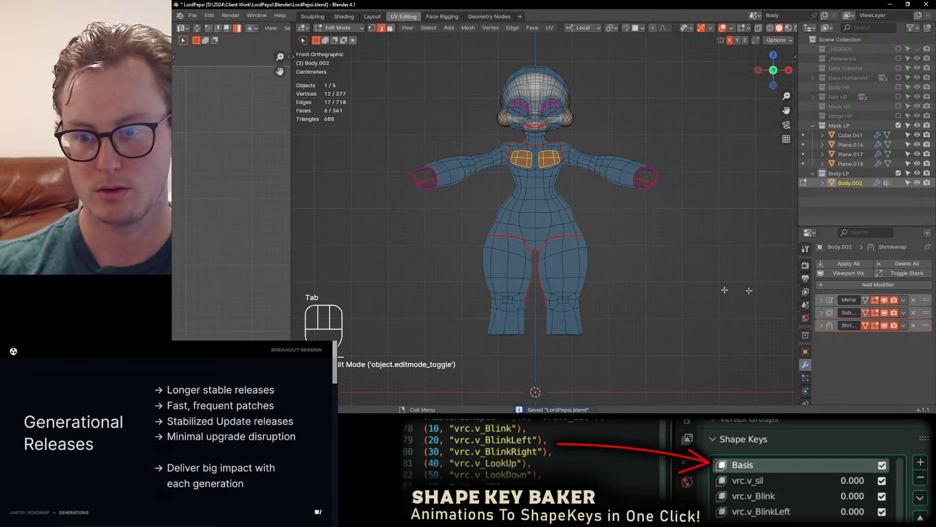
key("Tab")
Apply the Mirror, Subdivision and Shrinkwrap modifiers on Body.002.
left_click(903, 300)
left_click(901, 311)
left_click(904, 300)
left_click(901, 311)
left_click(904, 300)
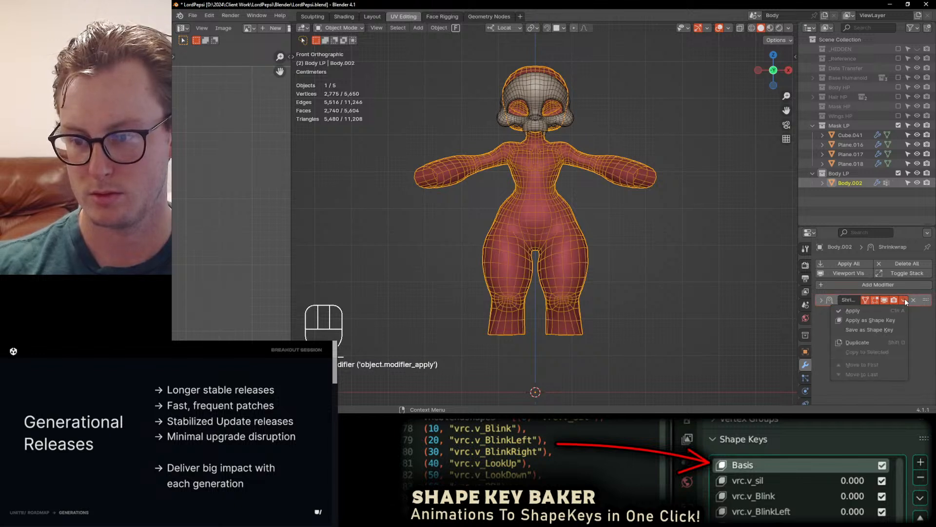
left_click(890, 312)
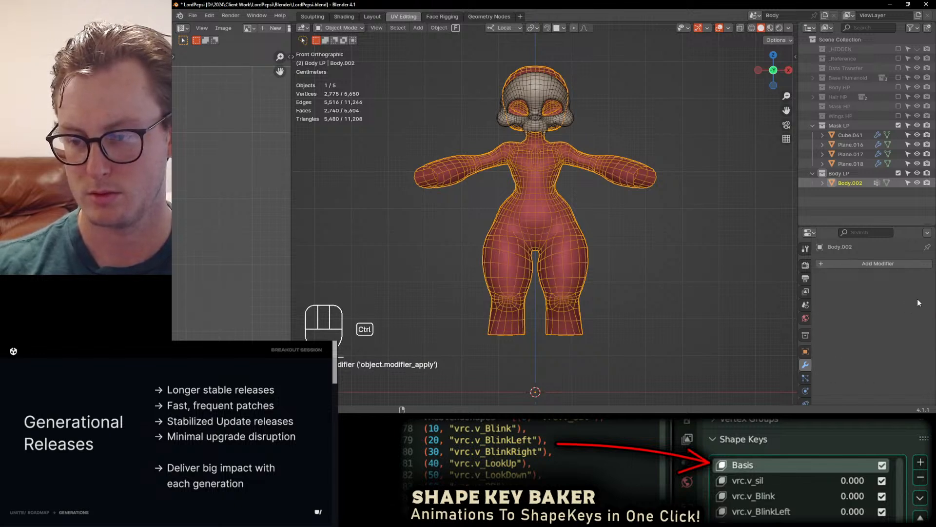
Restore the Shrinkwrap modifier, duplicate it, and apply one copy.
key("ctrl+z")
key("shift+d")
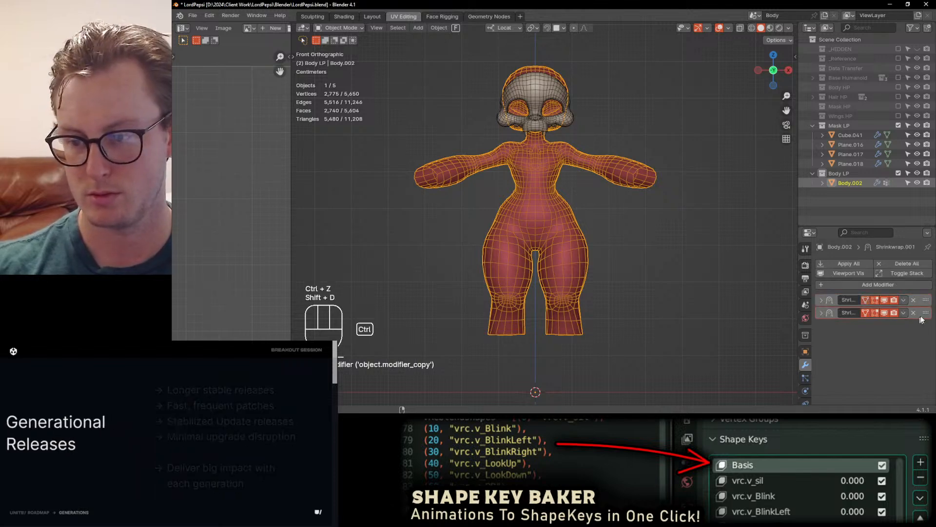
key("ctrl+a")
Enter edit mode on the body with face select and wireframe shading.
key("Tab")
scroll(519, 249, "up", 4)
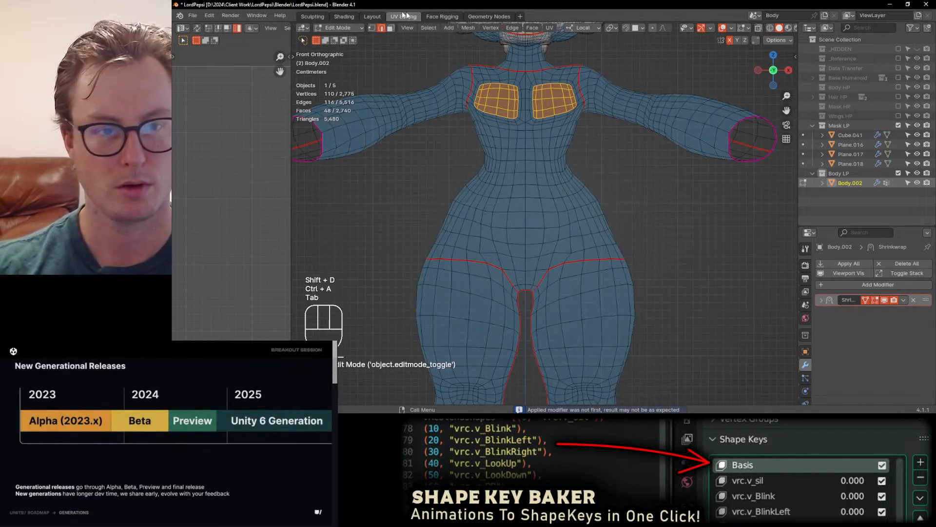
scroll(418, 58, "down", 5)
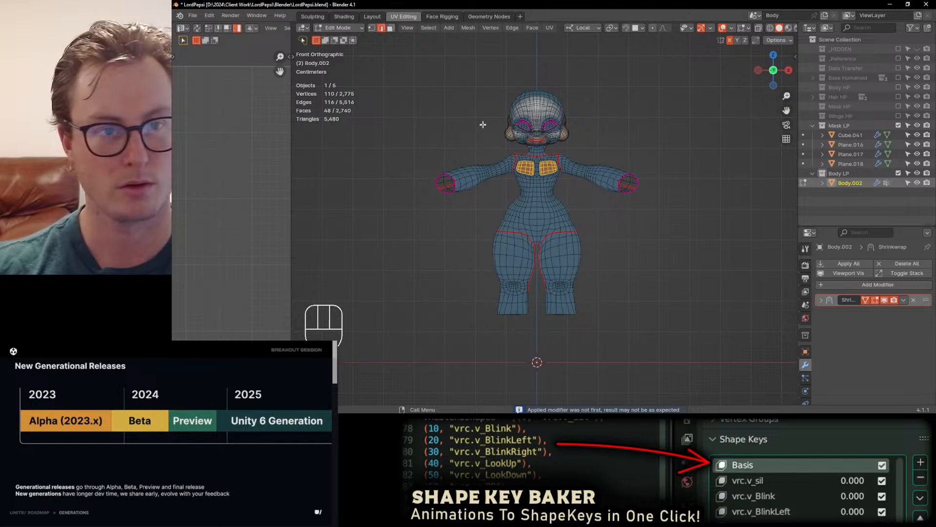
left_click(392, 28)
key("z")
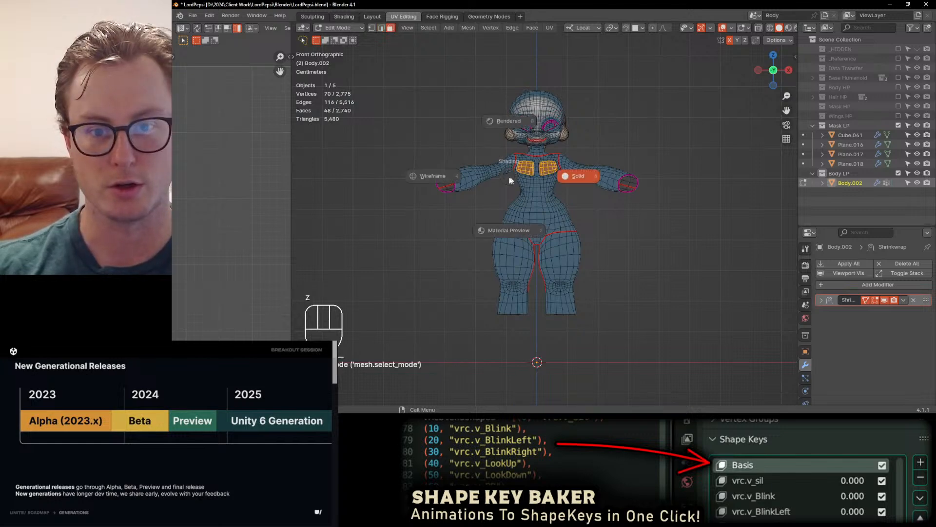
left_click(441, 180)
Box-select the left half of the body mesh.
key("b")
mouse_move(363, 53)
left_mouse_down()
mouse_move(575, 381)
mouse_move(548, 390)
mouse_move(538, 382)
left_mouse_up()
scroll(503, 89, "up", 6)
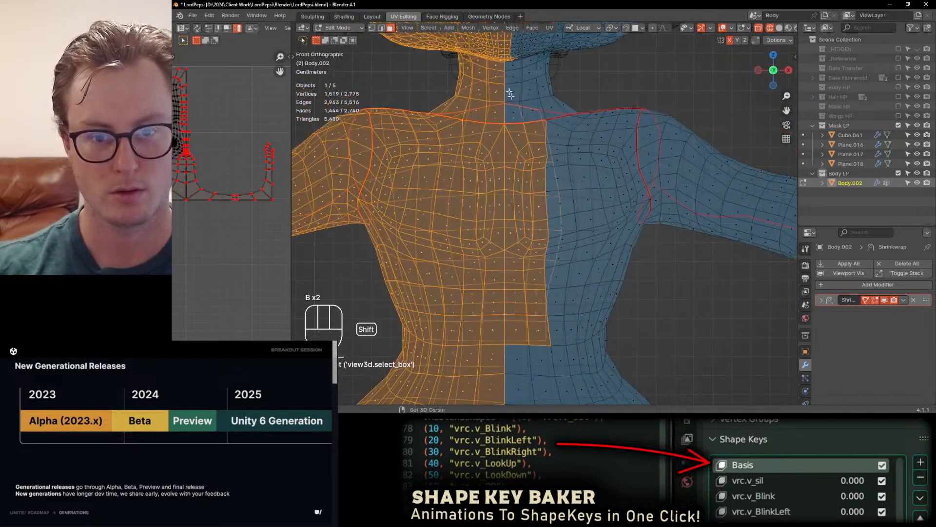
middle_click_drag(503, 89, 538, 182, "shift")
key("ctrl+z")
Deselect stray faces past the centre line and two stray vertices at the mouth.
key("b")
left_click_drag(541, 233, 591, 378, "shift")
middle_click_drag(555, 139, 562, 257, "shift")
scroll(563, 257, "down", 1)
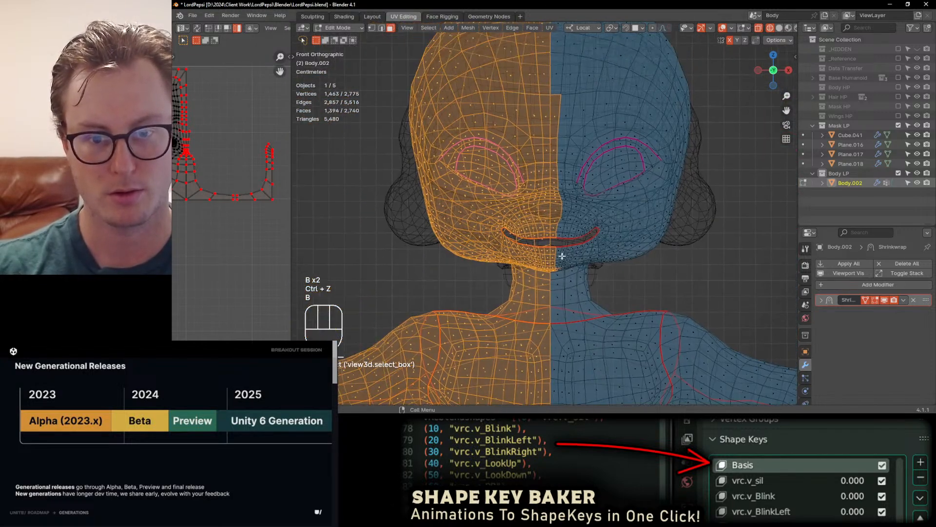
scroll(563, 257, "up", 4)
scroll(563, 253, "down", 3)
key("b")
left_click_drag(554, 56, 655, 291, "shift")
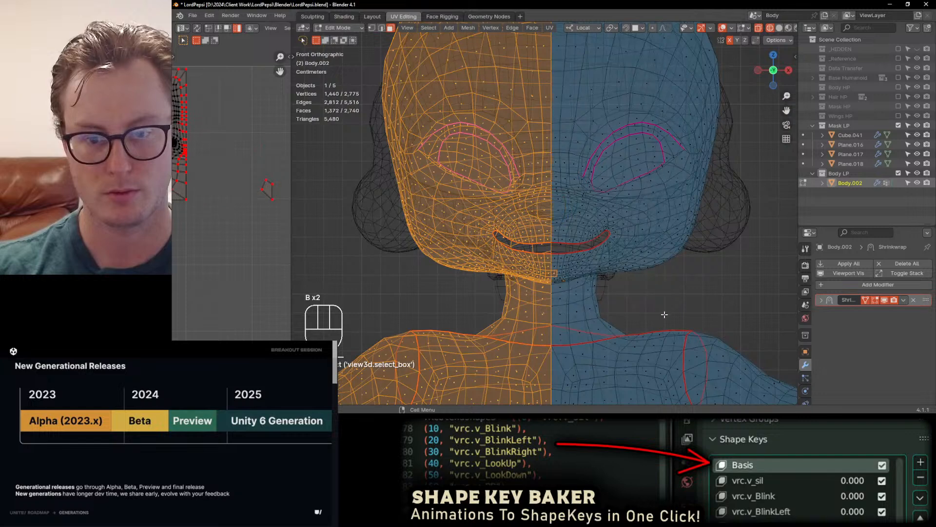
scroll(596, 305, "up", 4)
key("b")
left_click_drag(526, 314, 579, 364, "shift")
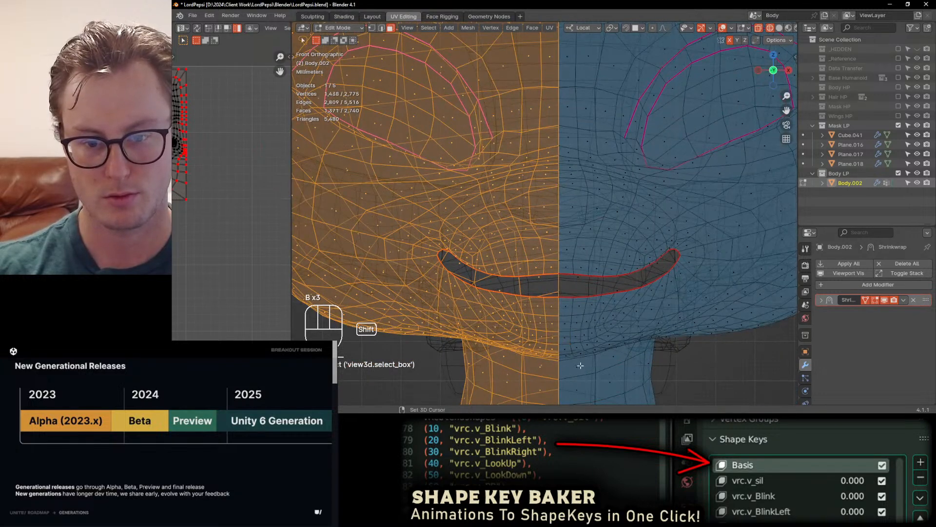
scroll(564, 197, "down", 4)
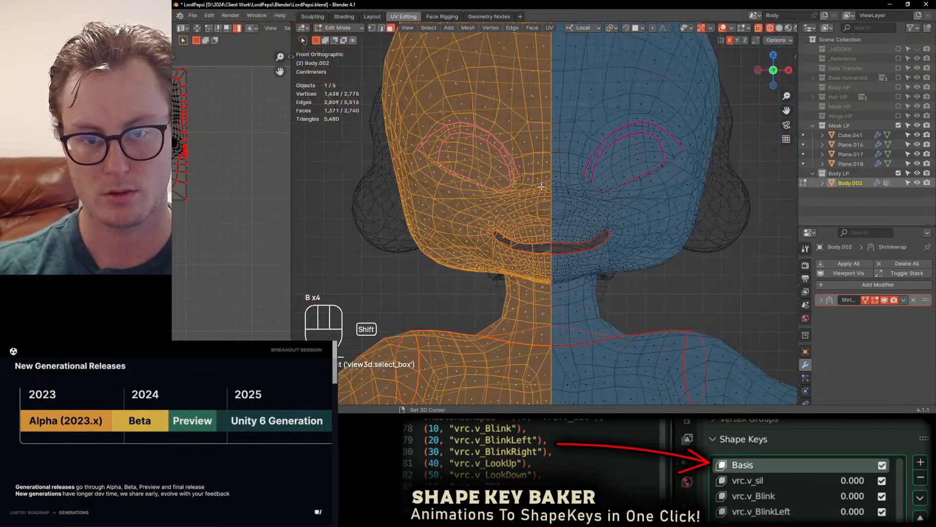
middle_click_drag(563, 197, 577, 217, "shift")
Delete the selected left half, return to solid object mode, and save.
key("x")
left_click(577, 221)
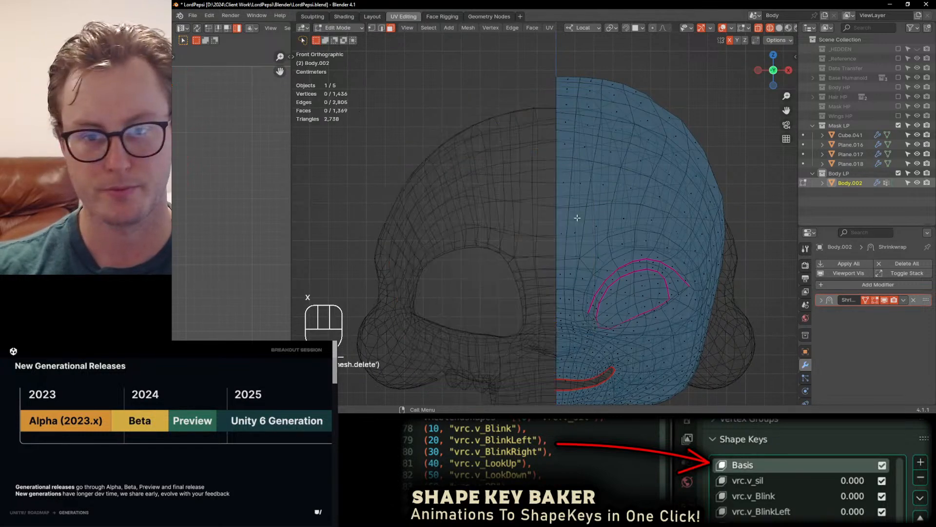
scroll(577, 217, "down", 6)
key("Tab")
key("z")
mouse_move(578, 264)
middle_mouse_down()
mouse_move(535, 250)
mouse_move(625, 248)
mouse_move(610, 276)
mouse_move(575, 293)
mouse_move(585, 263)
middle_mouse_up()
key("ctrl+s")
Orbit around the halved body to inspect it.
scroll(625, 249, "up", 3)
middle_click_drag(585, 264, 593, 101, "shift")
scroll(627, 215, "down", 5)
middle_click_drag(627, 215, 589, 179)
scroll(621, 232, "up", 4)
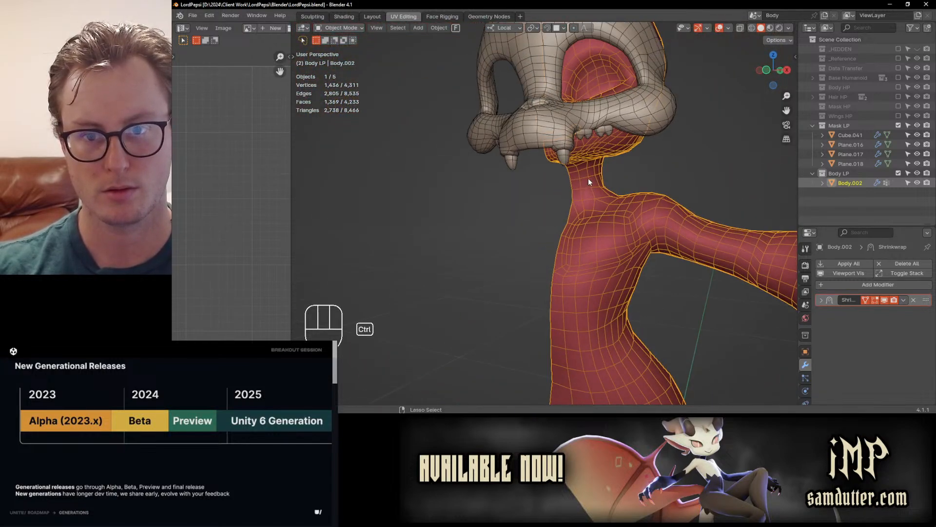
Save, hide the Mask LP collection, and switch the body to Sculpt Mode.
key("ctrl+s")
left_click(899, 125)
middle_click_drag(531, 122, 552, 156)
key("ctrl+Tab")
middle_click_drag(532, 211, 566, 229)
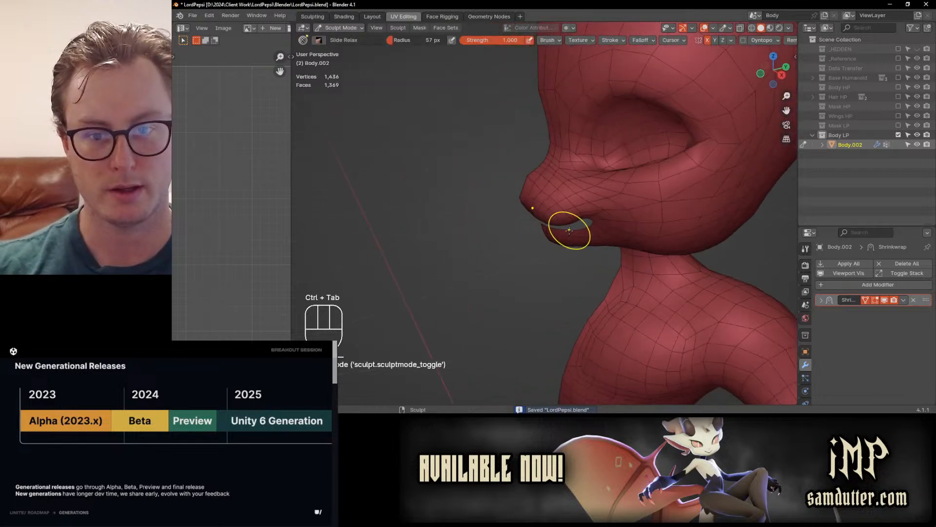
Smooth the nose and lip topology with Slide Relax, then return the body to Edit Mode.
key("t")
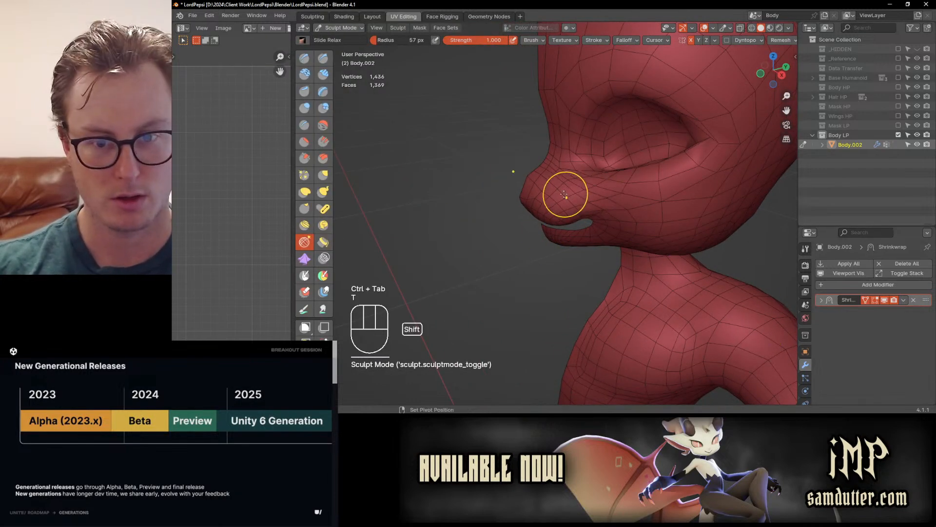
left_click_drag(565, 194, 532, 187, "shift")
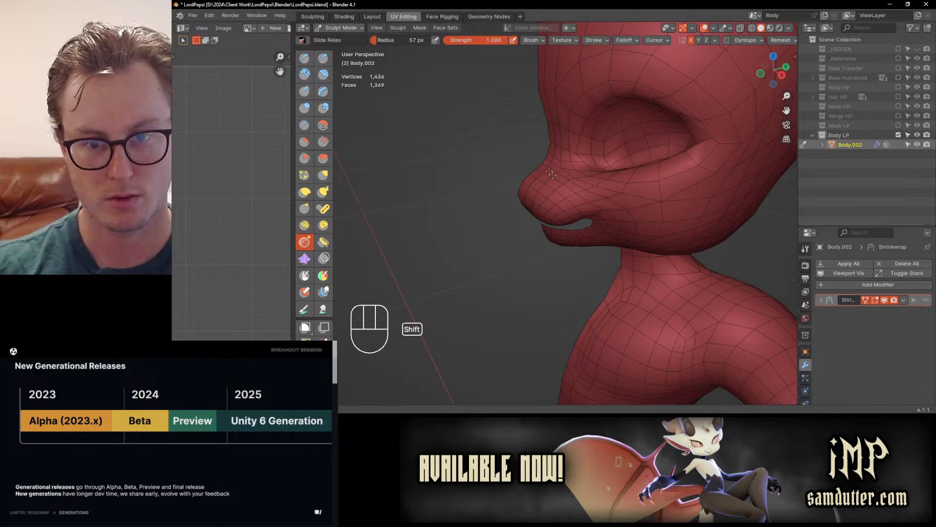
mouse_move(534, 194)
middle_mouse_down()
mouse_move(564, 141)
mouse_move(600, 163)
middle_mouse_up()
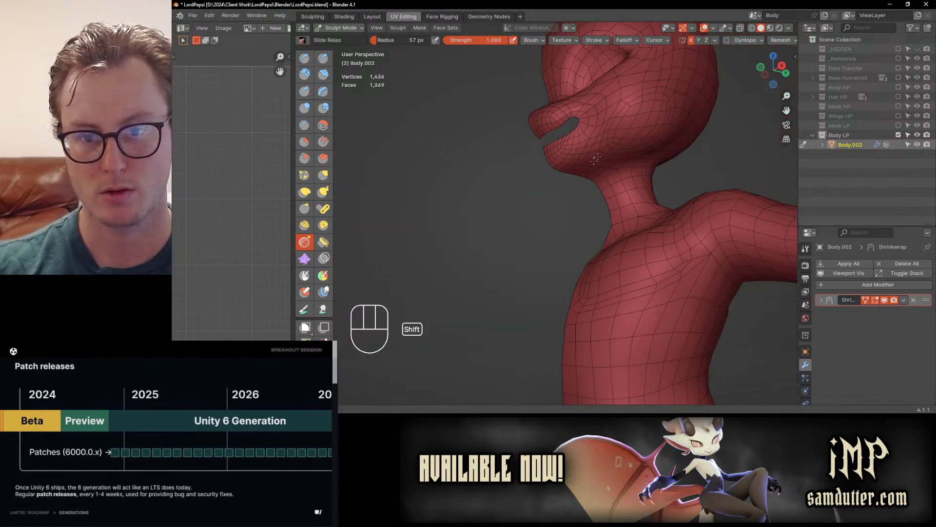
middle_click_drag(621, 126, 596, 159)
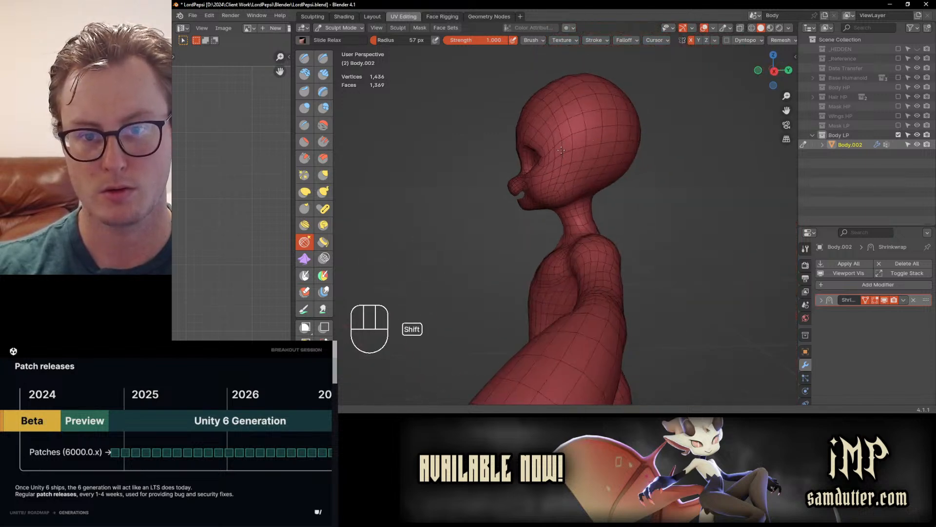
middle_click_drag(556, 129, 658, 264)
right_click(549, 125, "shift")
scroll(619, 113, "down", 5)
right_click(565, 188, "shift")
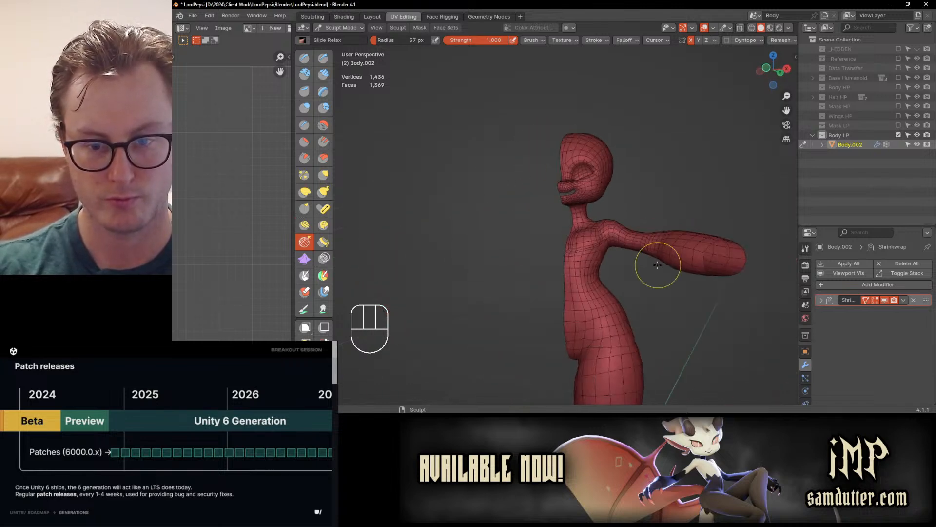
middle_click_drag(578, 262, 606, 271)
scroll(605, 271, "up", 4)
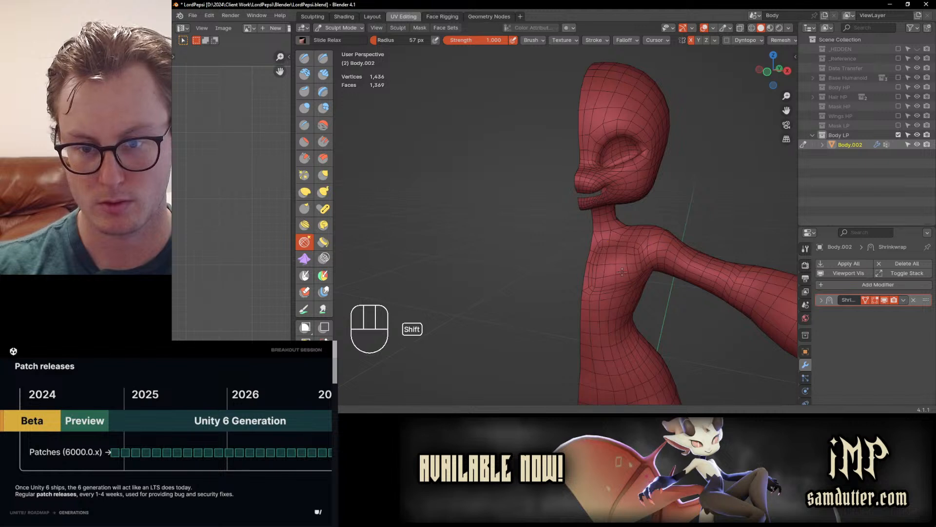
middle_click_drag(605, 237, 636, 213)
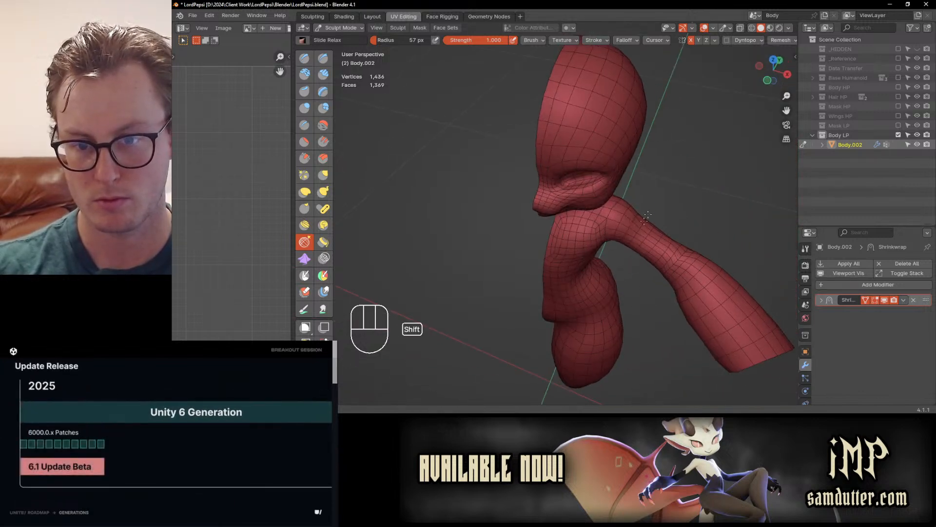
middle_click_drag(692, 249, 554, 219)
scroll(560, 174, "up", 6)
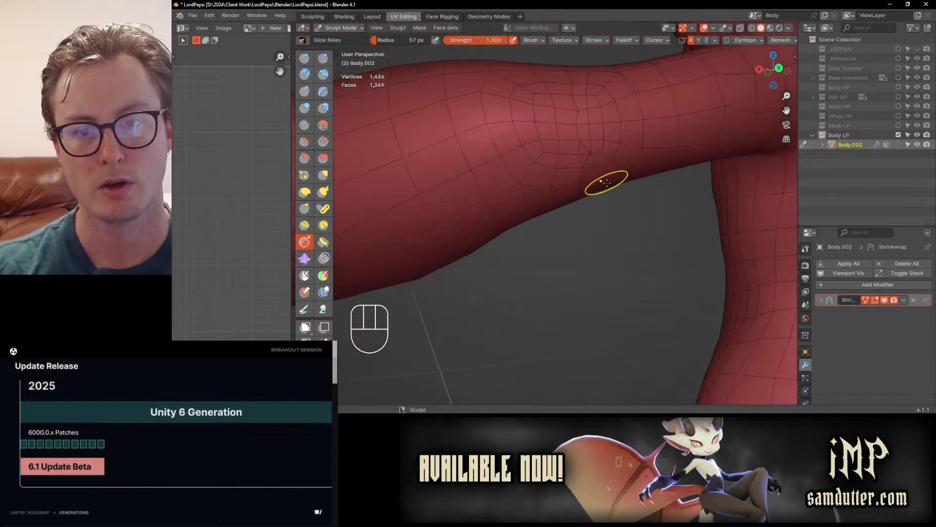
key("ctrl+Tab")
key("Tab")
Try moving a face and deleting vertices on the arm, undoing both attempts.
left_click(583, 153)
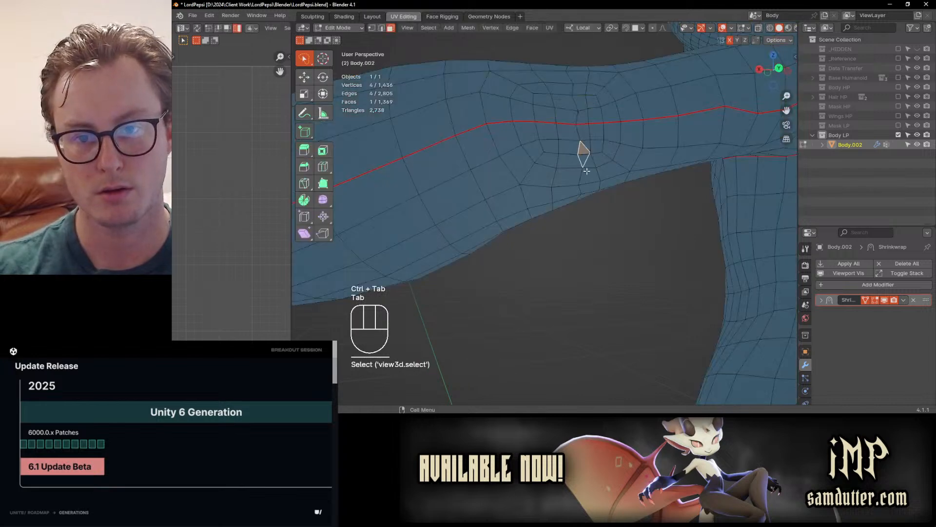
key("g")
key("ctrl+z")
key("z")
mouse_move(578, 188)
middle_mouse_down()
mouse_move(587, 173)
mouse_move(619, 182)
mouse_move(616, 190)
middle_mouse_up()
scroll(620, 199, "up", 2)
middle_click_drag(667, 171, 576, 247)
key("x")
left_click(684, 170)
key("ctrl+z")
Zoom in on the problem area and turn off the Retopology overlay from Quick Favourites.
scroll(575, 248, "up", 3)
middle_click_drag(576, 248, 595, 239)
left_click(598, 229)
key("z")
middle_click_drag(671, 227, 623, 216)
key("q")
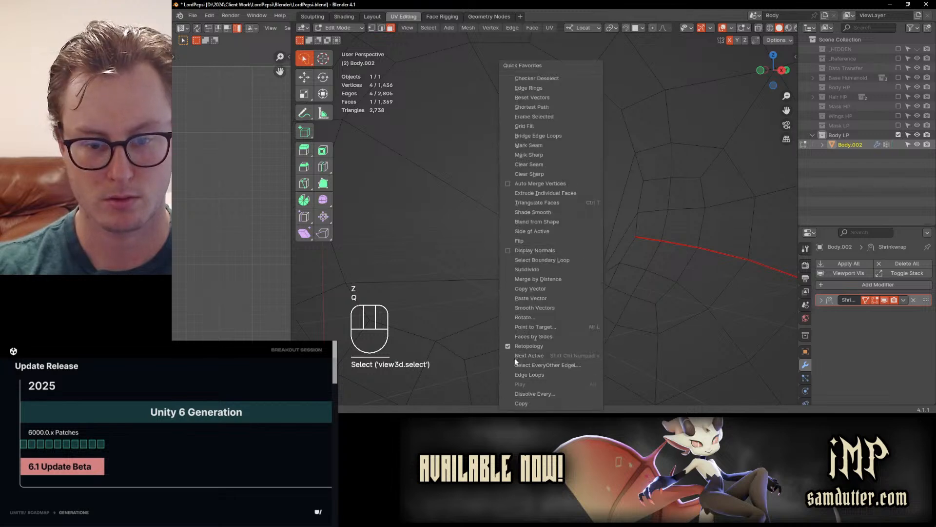
left_click(519, 346)
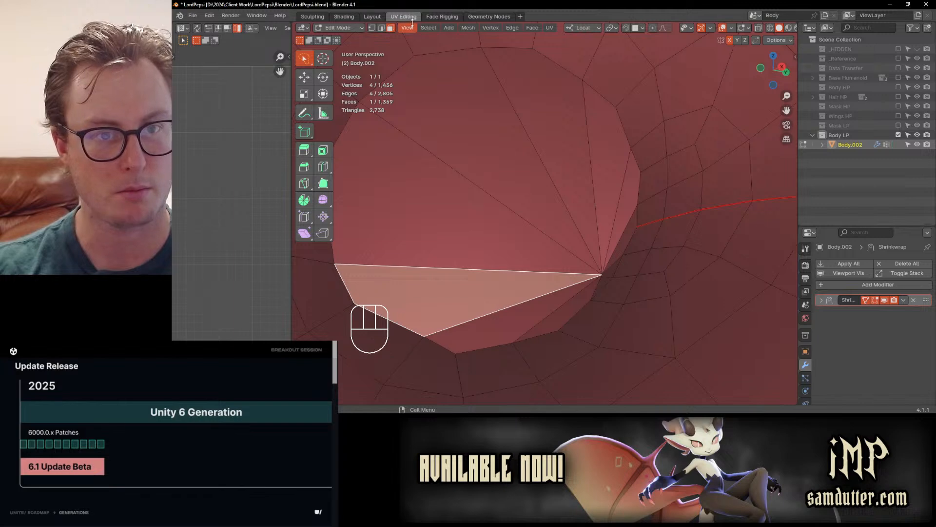
Switch to vertex select and delete the fan's central pole vertex.
left_click(493, 188)
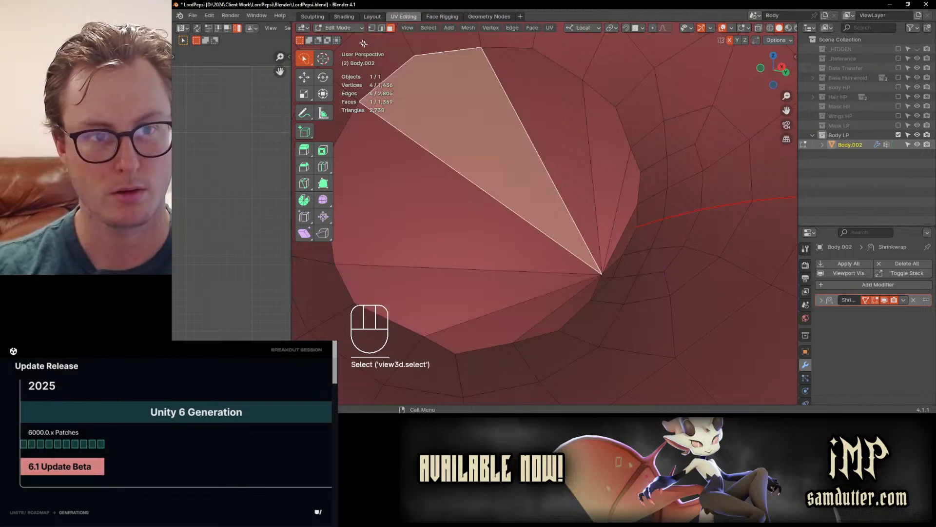
left_click(372, 28)
key("z")
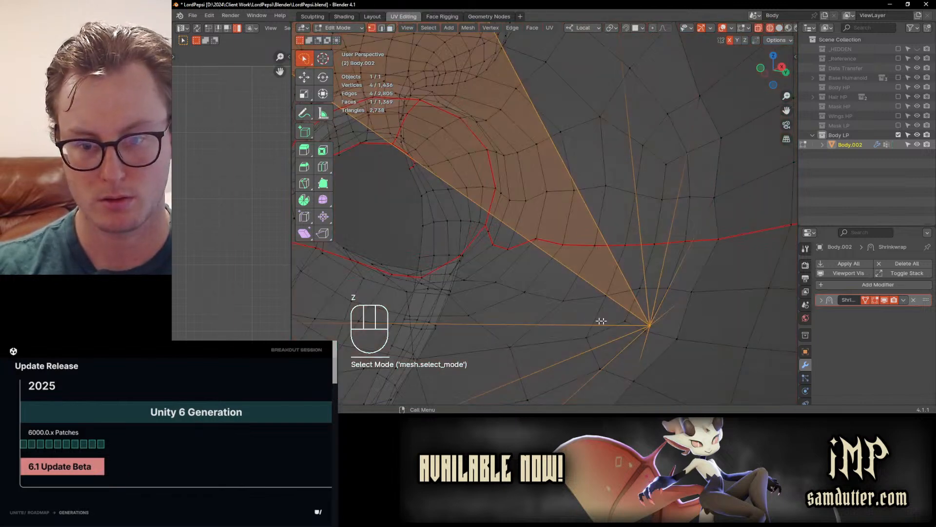
left_click(650, 324)
key("z")
scroll(694, 335, "down", 4)
key("x")
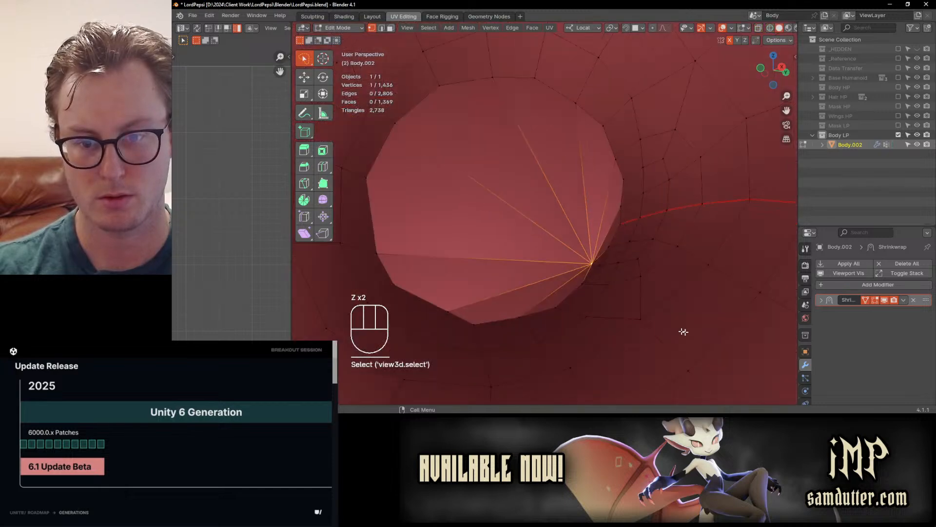
left_click(634, 295)
Check the cleaned area and return the body to Sculpt Mode.
mouse_move(636, 291)
middle_mouse_down()
mouse_move(642, 268)
mouse_move(364, 276)
middle_mouse_up()
scroll(426, 259, "down", 8)
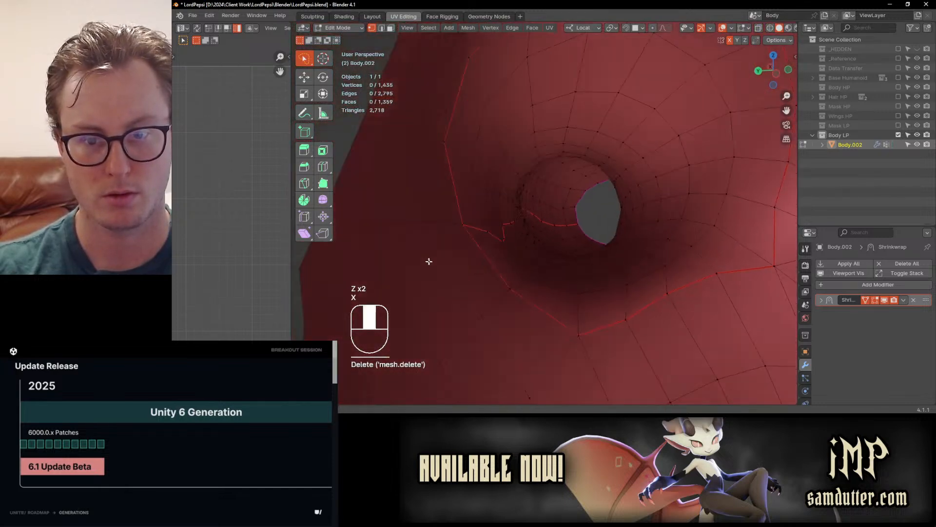
key("Tab")
key("ctrl+Tab")
Inspect a vertex inside the arm in Edit Mode, cancel its move, and resume sculpting.
middle_click_drag(502, 279, 560, 272)
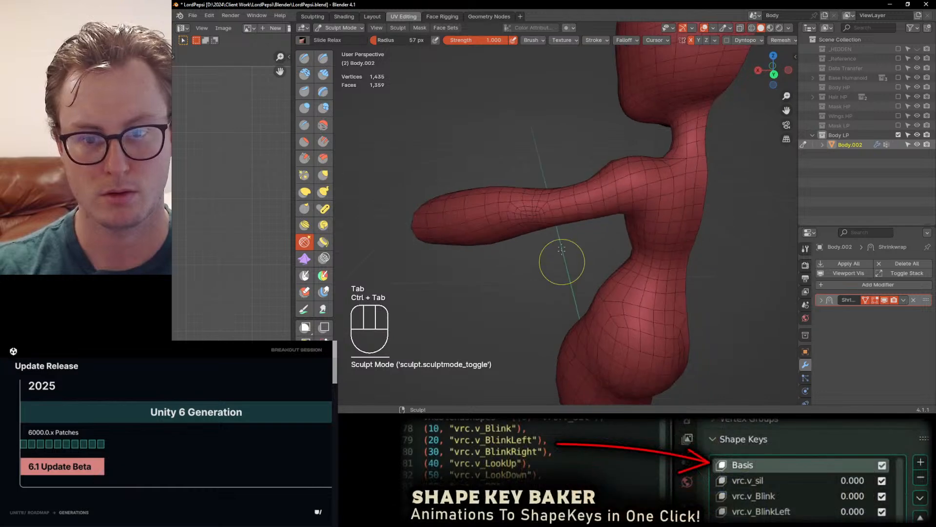
scroll(536, 225, "up", 5)
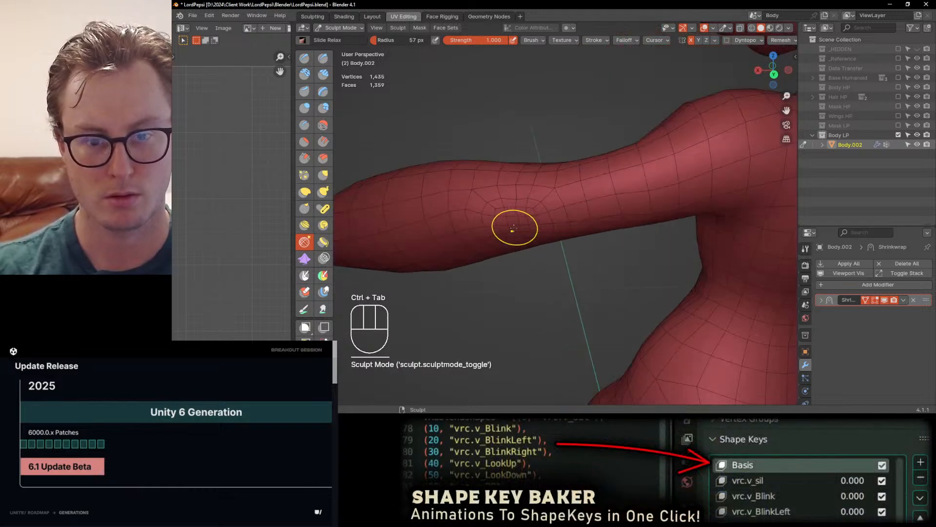
scroll(523, 199, "up", 3)
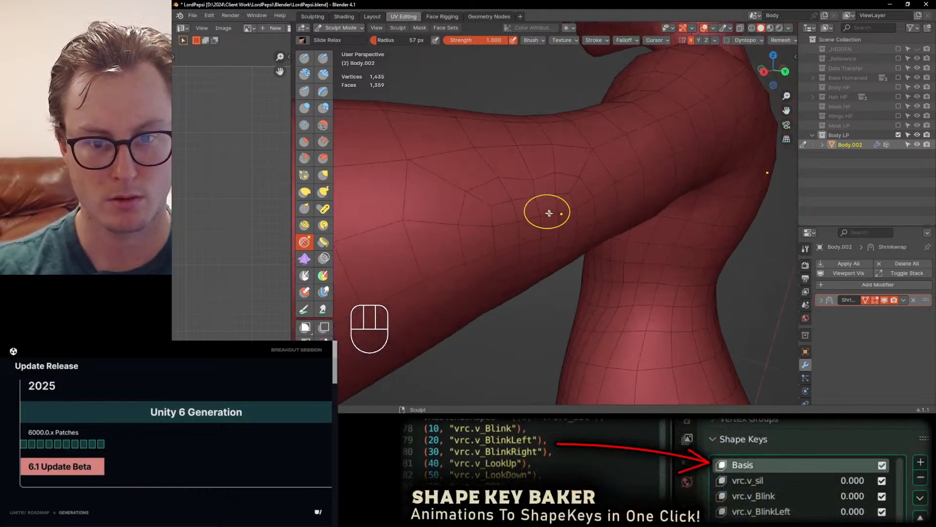
key("Tab")
scroll(600, 211, "up", 4)
left_click(591, 159)
key("g")
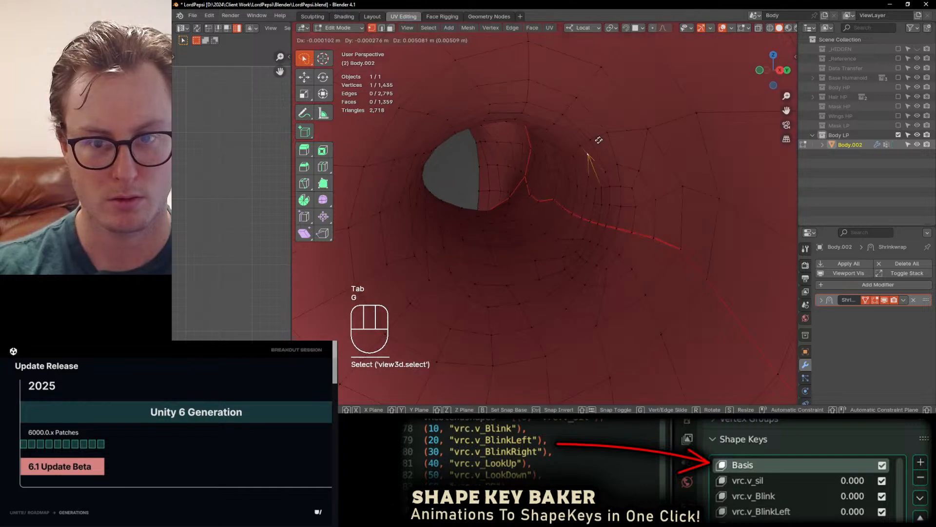
key("Escape")
key("Tab")
In Object Mode, duplicate the Shrinkwrap modifier and apply the copy, then return to Sculpt Mode.
scroll(536, 214, "down", 5)
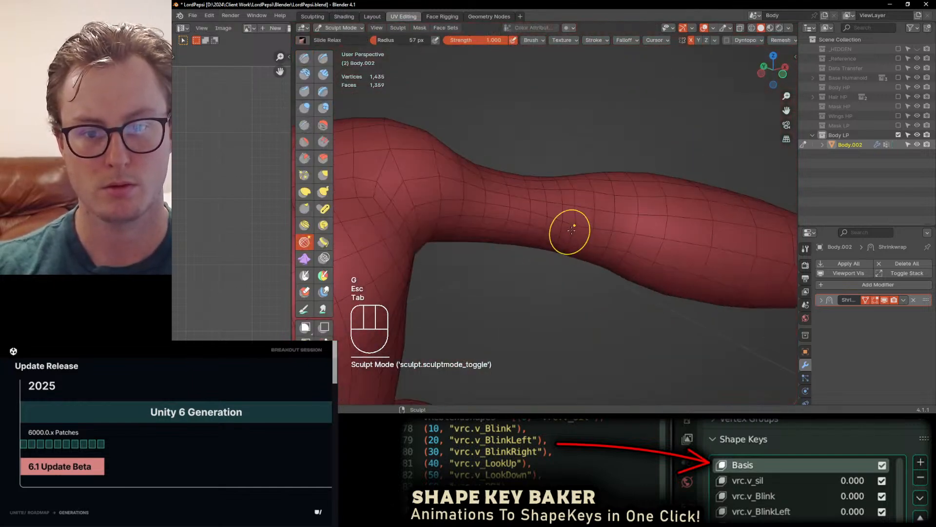
scroll(599, 207, "down", 4)
key("ctrl+Tab")
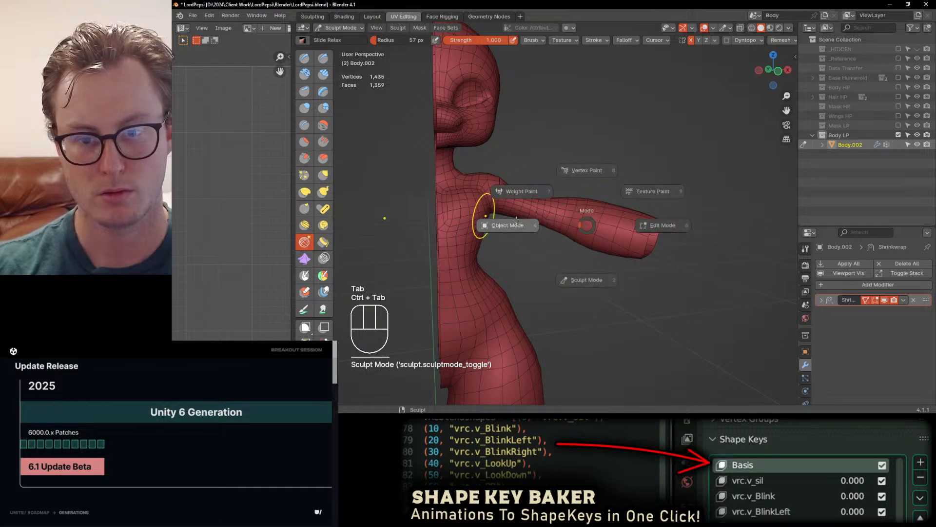
scroll(586, 205, "up", 7)
middle_click_drag(591, 178, 598, 138)
scroll(598, 137, "down", 3)
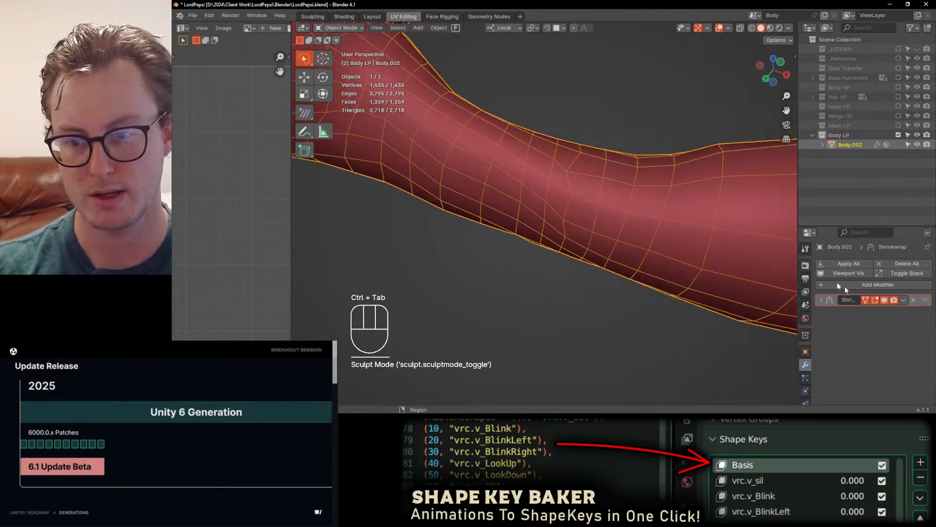
key("shift+d")
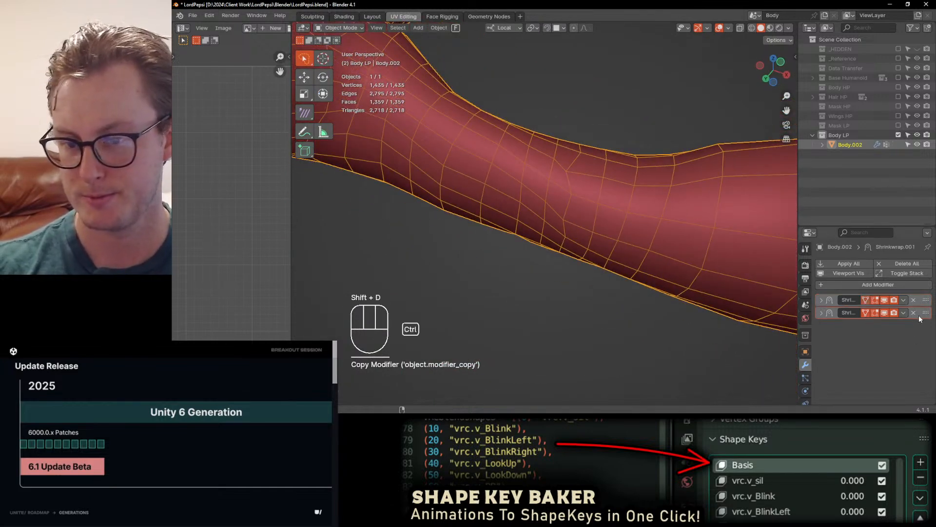
key("ctrl+a")
key("ctrl+Tab")
Smooth a spot on the arm and view the body from above.
scroll(561, 244, "down", 3)
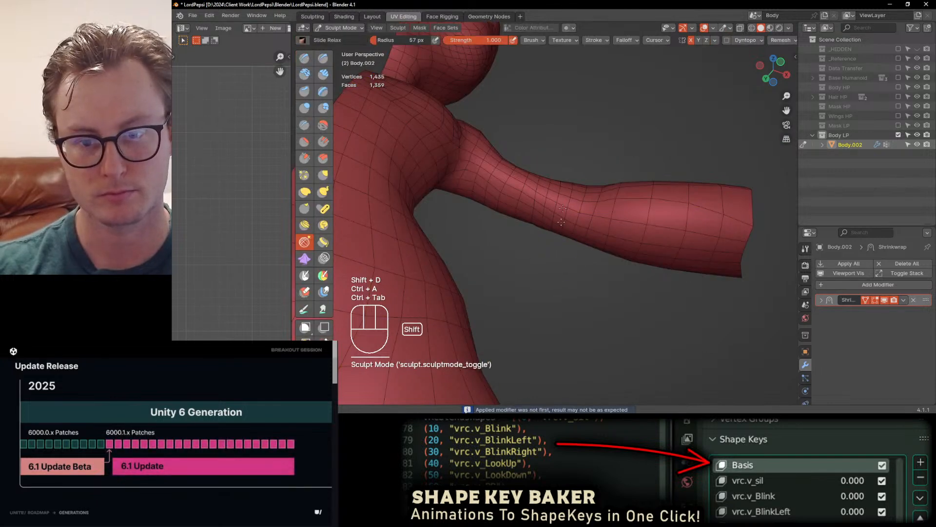
scroll(565, 191, "down", 2)
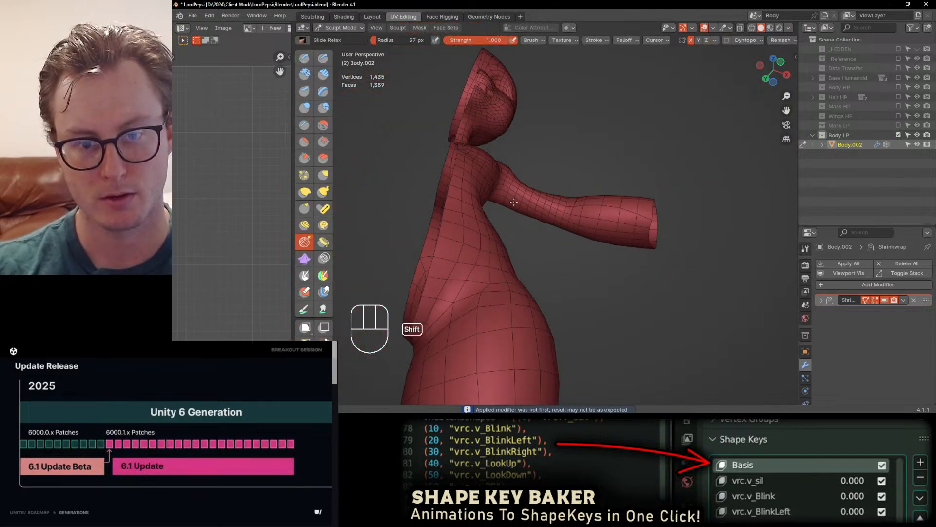
left_click(548, 189, "shift")
mouse_move(556, 188)
middle_mouse_down()
mouse_move(530, 232)
mouse_move(549, 229)
mouse_move(549, 239)
mouse_move(519, 215)
mouse_move(547, 212)
middle_mouse_up()
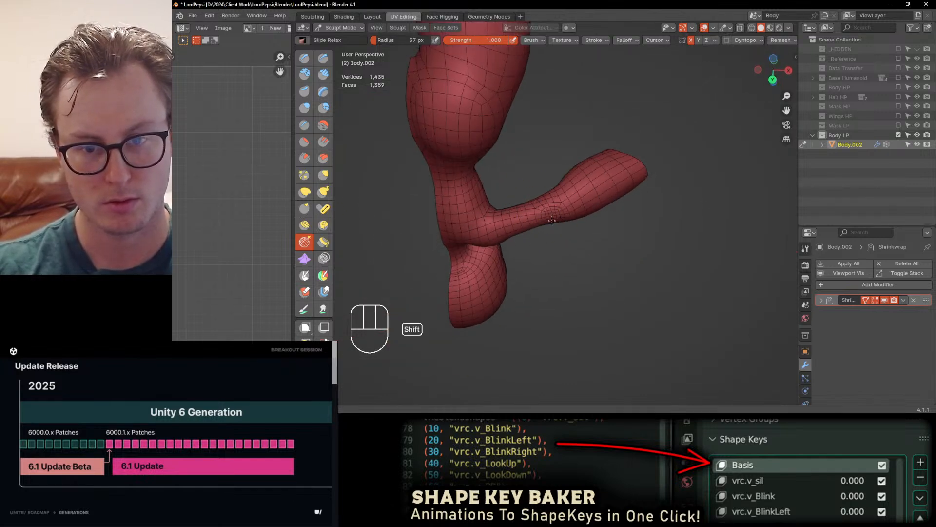
key("Tab")
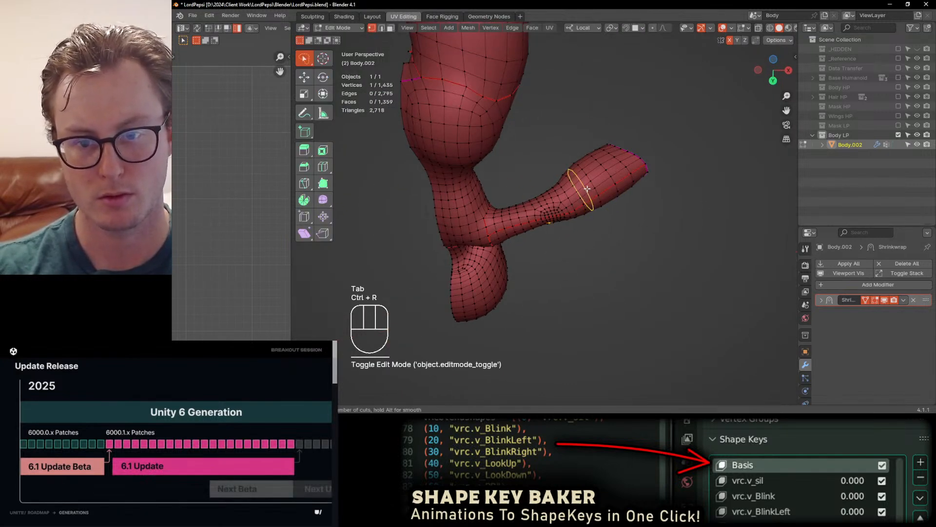
Add an edge loop around the forearm and go back to sculpting.
key("ctrl+r")
key("ctrl+r")
key("ctrl+r")
left_click(622, 163)
left_click(630, 159)
left_click(635, 186)
scroll(635, 187, "down", 4)
key("Tab")
Orbit around the body to inspect the mesh and undo the last change.
mouse_move(616, 192)
middle_mouse_down()
mouse_move(605, 267)
mouse_move(589, 249)
middle_mouse_up()
mouse_move(567, 193)
middle_mouse_down()
mouse_move(566, 232)
mouse_move(597, 225)
mouse_move(592, 279)
middle_mouse_up()
scroll(594, 274, "up", 4)
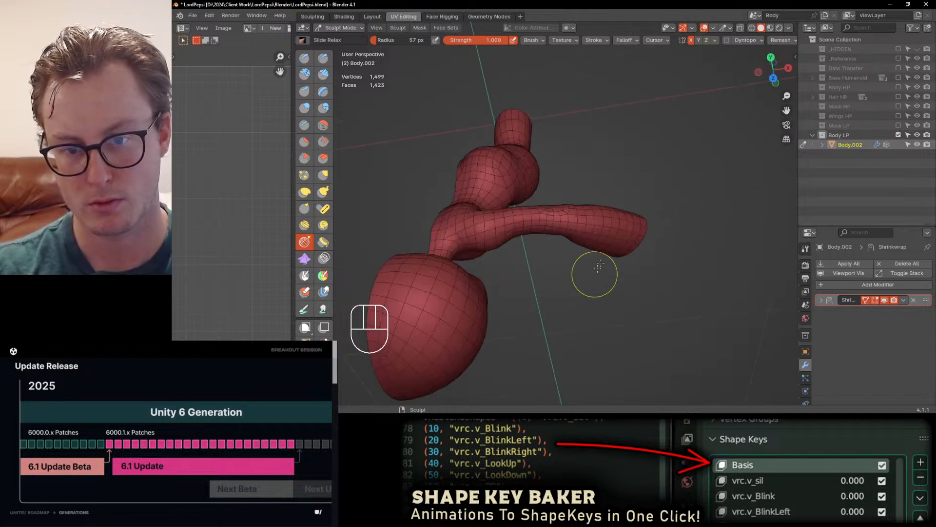
middle_click_drag(639, 224, 579, 164)
mouse_move(608, 193)
middle_mouse_down()
mouse_move(496, 207)
mouse_move(592, 220)
mouse_move(515, 167)
mouse_move(491, 234)
mouse_move(551, 253)
middle_mouse_up()
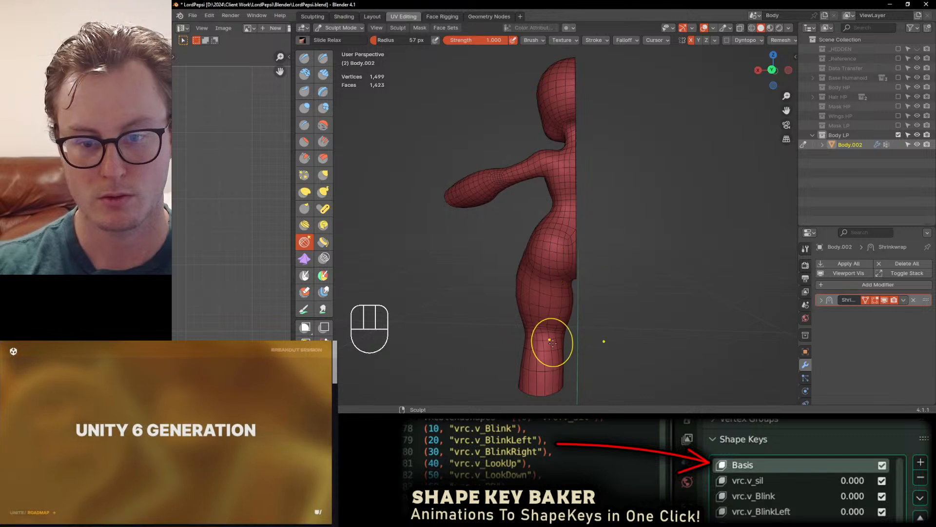
key("ctrl+z")
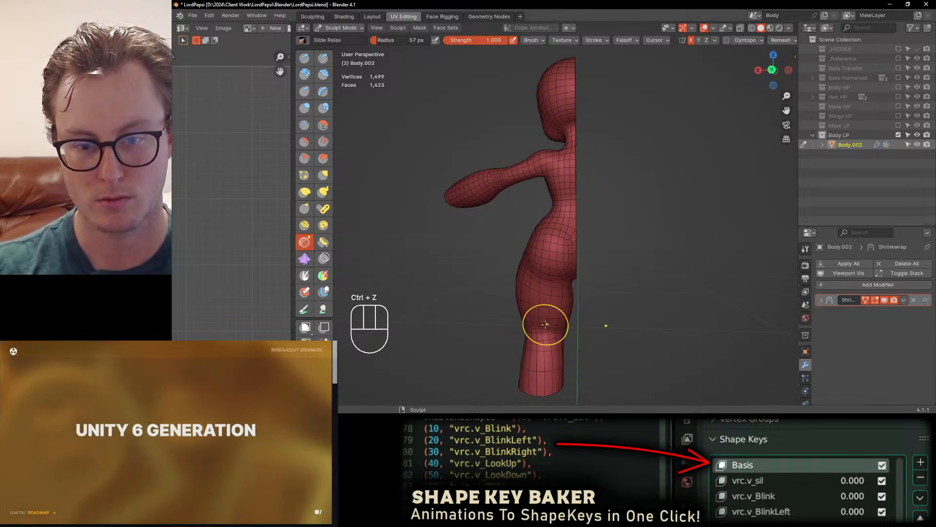
Cut an edge loop around the thigh, discarding a stray vertical loop, and resume sculpting.
key("Tab")
left_click(547, 311)
left_click(548, 312)
key("ctrl+r")
left_click(550, 313)
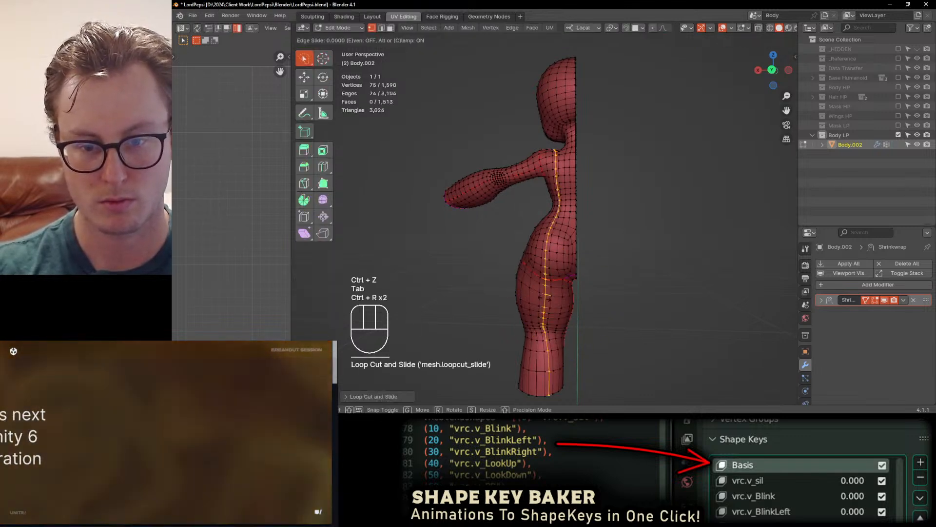
right_click(551, 313)
key("ctrl+z")
key("ctrl+r")
left_click(558, 303)
key("Tab")
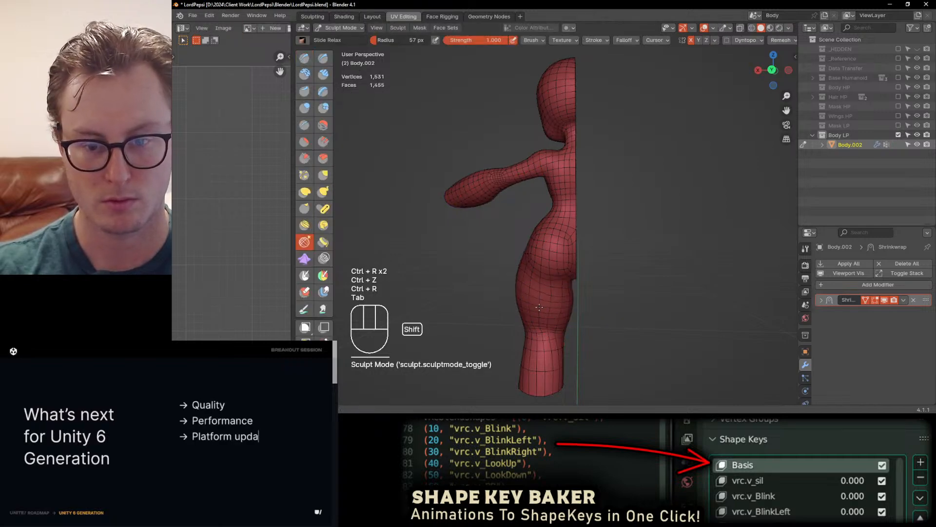
Add an edge loop near the ankle and return to Sculpt Mode.
key("Tab")
key("ctrl+r")
left_click(559, 374)
key("ctrl+r")
middle_click_drag(556, 369, 564, 301)
key("Tab")
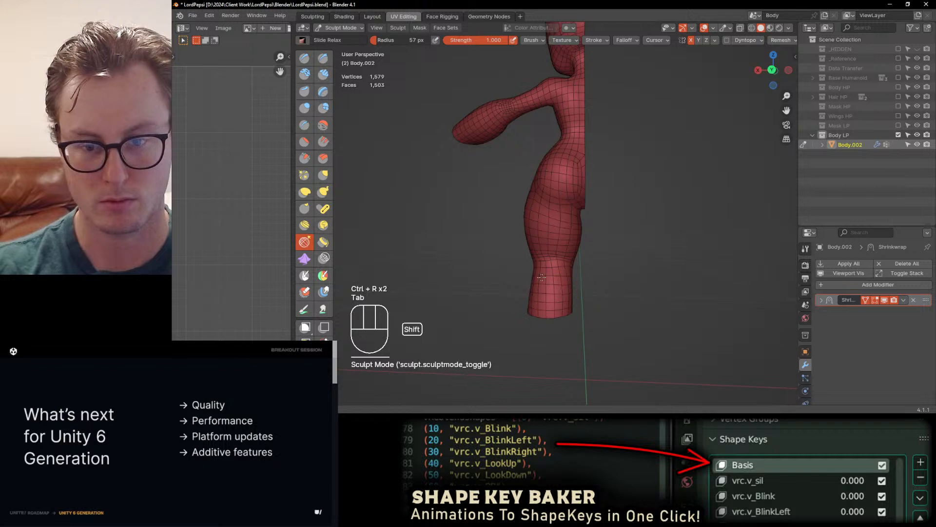
Smooth out the dent on the leg, then move the YouTube video window over Blender.
middle_click_drag(559, 261, 599, 263)
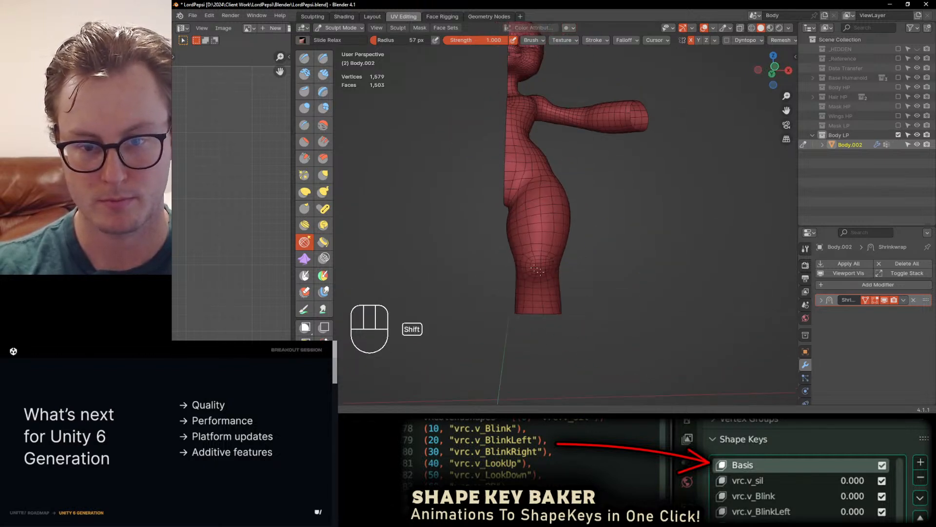
left_click_drag(554, 263, 573, 296, "shift")
middle_click_drag(574, 301, 574, 282, "shift")
scroll(574, 280, "down", 1)
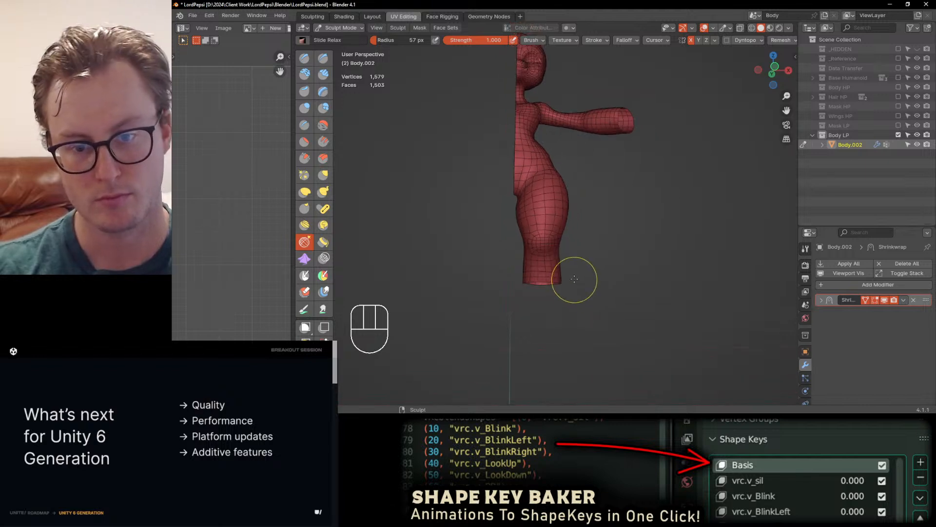
mouse_move(520, 222)
middle_mouse_down()
mouse_move(569, 211)
mouse_move(509, 177)
middle_mouse_up()
mouse_move(560, 207)
middle_mouse_down()
mouse_move(534, 206)
mouse_move(556, 181)
mouse_move(496, 175)
mouse_move(564, 246)
mouse_move(549, 223)
mouse_move(559, 201)
mouse_move(587, 234)
mouse_move(547, 232)
middle_mouse_up()
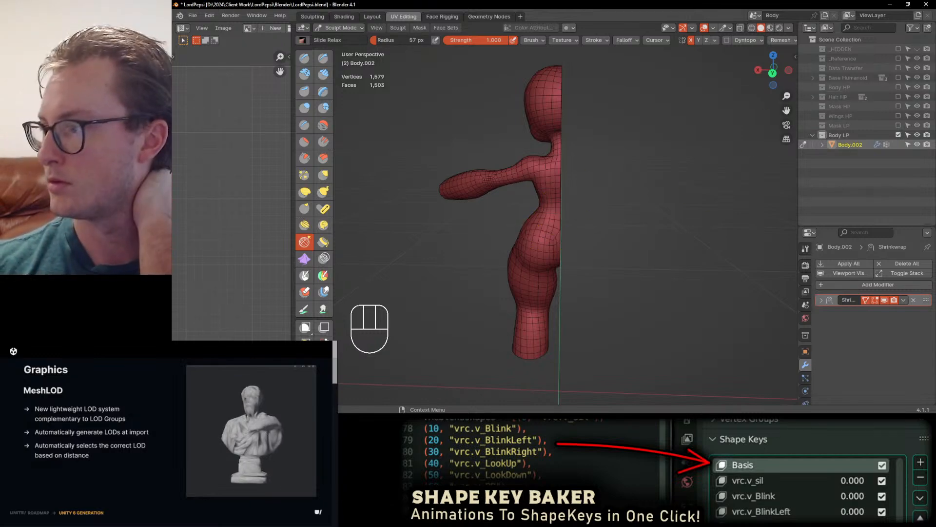
left_click_drag(935, 73, 450, 60)
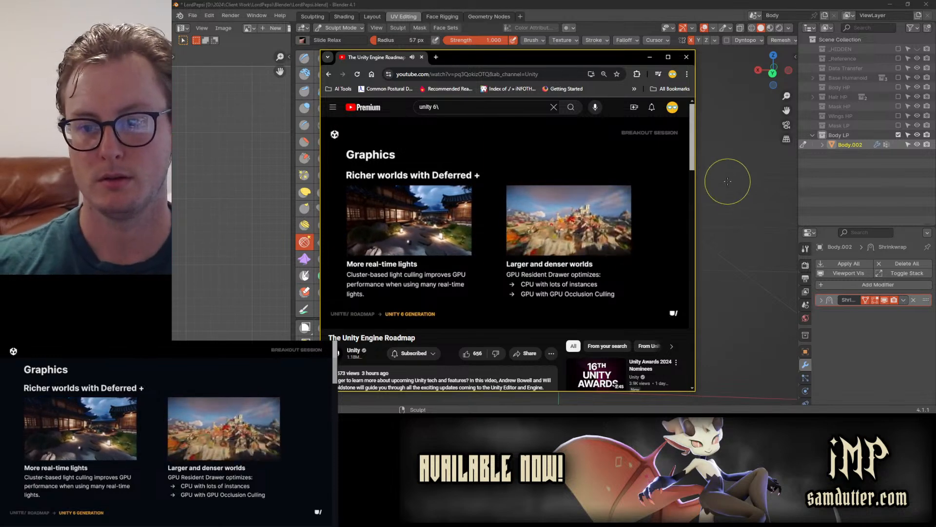
Bring Blender in front of the YouTube browser and orbit to a higher view of the figure.
left_click(571, 51)
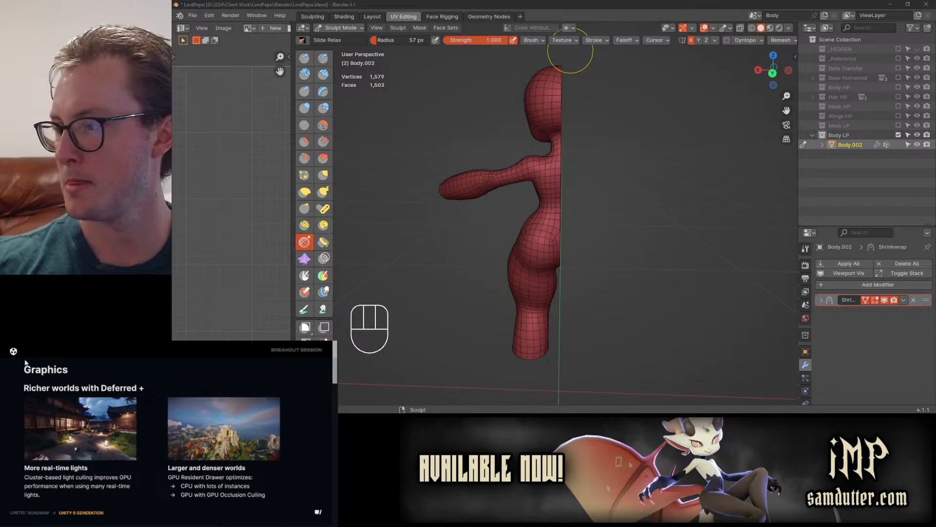
mouse_move(598, 167)
middle_mouse_down()
mouse_move(548, 188)
mouse_move(561, 176)
mouse_move(585, 236)
mouse_move(593, 209)
mouse_move(579, 152)
mouse_move(547, 260)
middle_mouse_up()
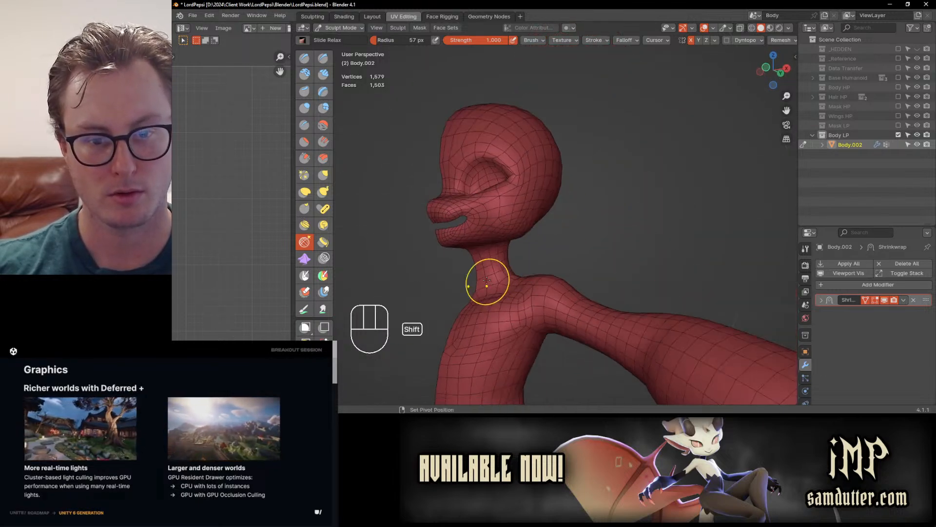
Try an edge loop across the snout and cheek, then undo it.
scroll(487, 275, "up", 3)
mouse_move(435, 210)
middle_mouse_down()
mouse_move(495, 261)
mouse_move(533, 229)
middle_mouse_up()
key("Tab")
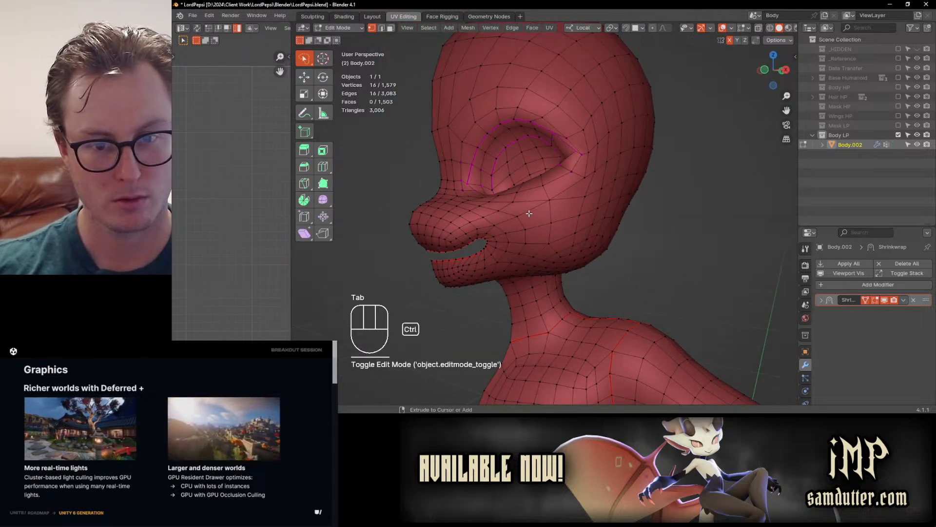
key("ctrl+r")
left_click(520, 216)
key("Tab")
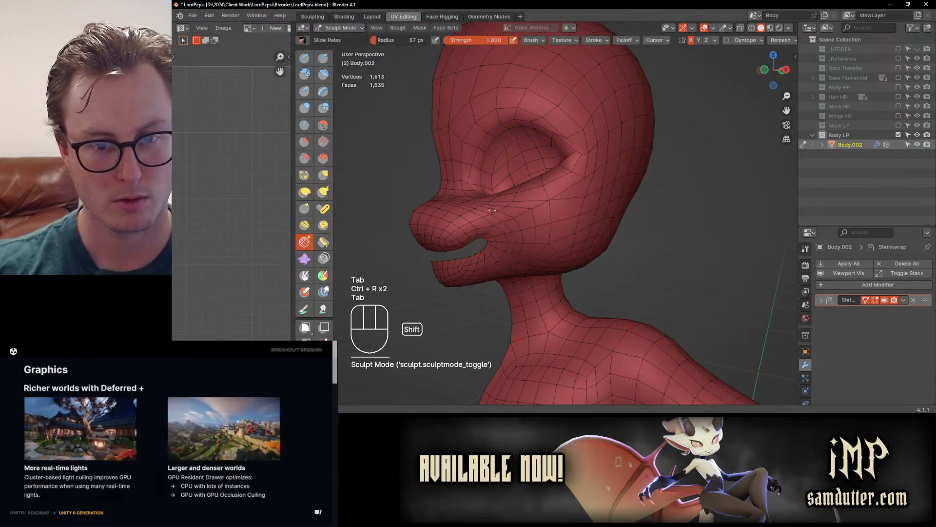
middle_click_drag(443, 195, 457, 212)
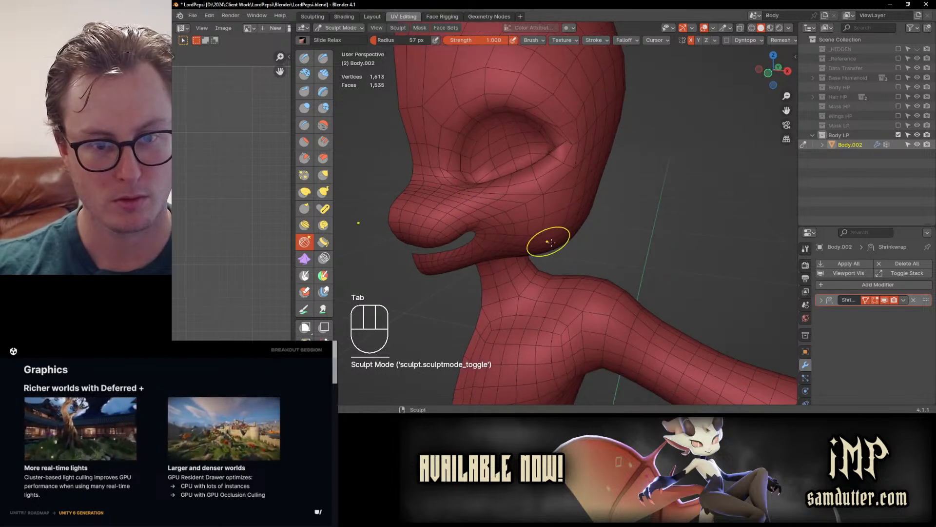
key("ctrl+z")
key("ctrl+z")
key("ctrl+z")
key("ctrl+z")
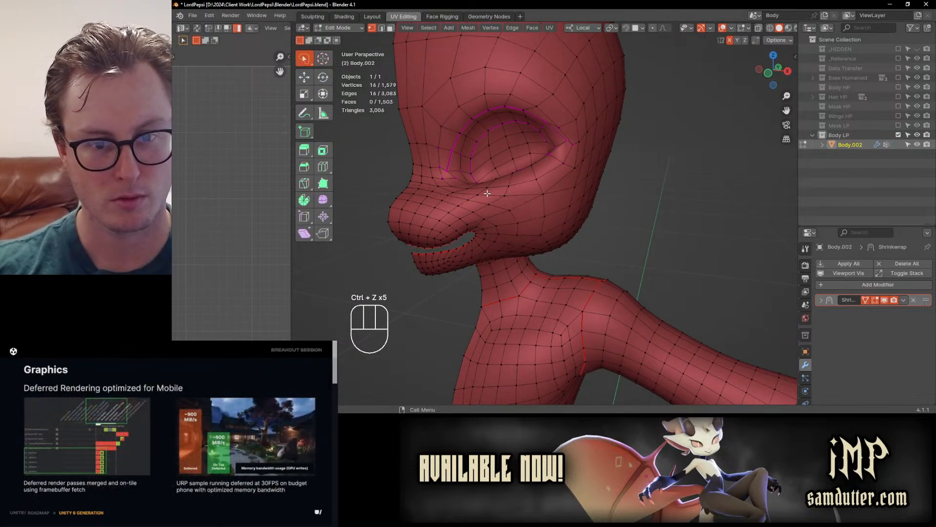
key("Tab")
Add an edge loop across the eye socket and return to Sculpt Mode.
middle_click_drag(464, 199, 539, 240)
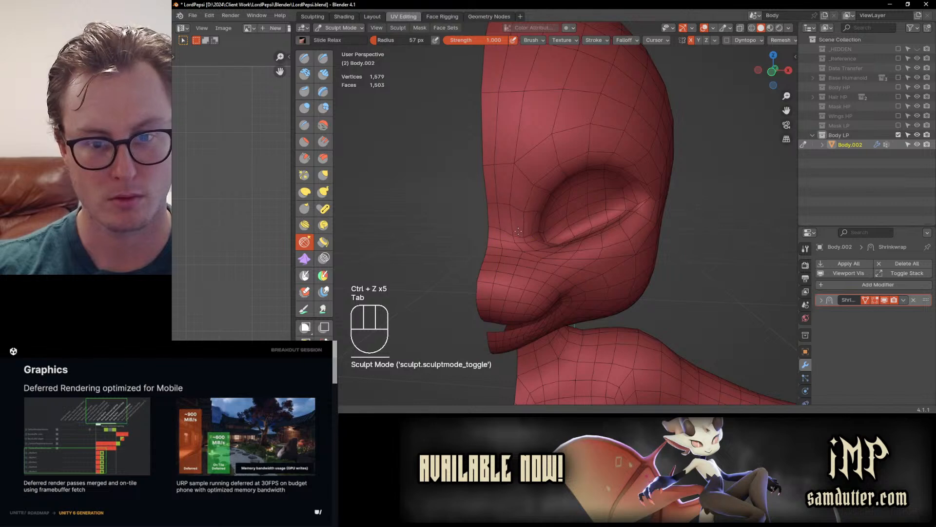
mouse_move(531, 201)
middle_mouse_down()
mouse_move(510, 188)
mouse_move(545, 203)
mouse_move(598, 205)
mouse_move(558, 226)
mouse_move(516, 226)
mouse_move(492, 210)
middle_mouse_up()
scroll(545, 204, "up", 3)
key("Tab")
key("ctrl+r")
key("ctrl+r")
left_click(524, 220)
key("Tab")
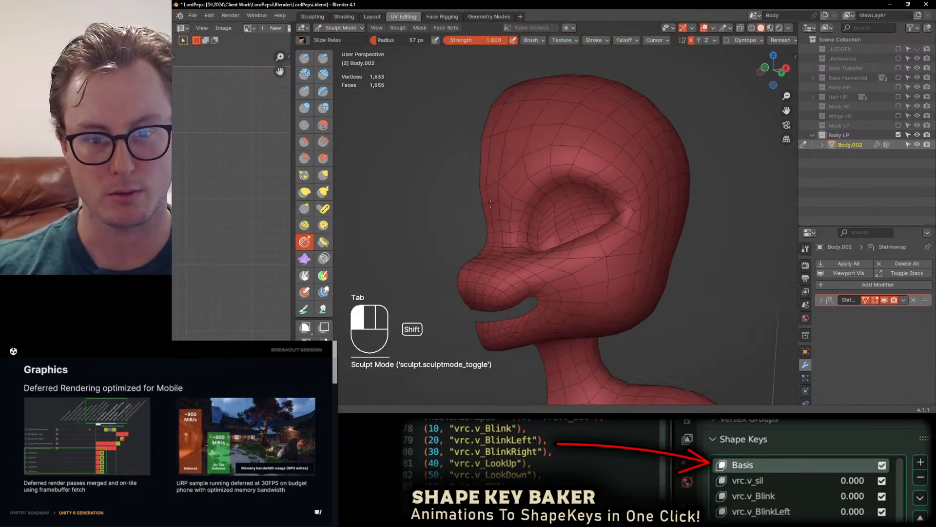
Duplicate and apply the Shrinkwrap modifier on Body.002 with Ctrl+A.
mouse_move(553, 214)
middle_mouse_down()
mouse_move(581, 227)
mouse_move(546, 251)
mouse_move(596, 264)
middle_mouse_up()
scroll(535, 253, "up", 3)
middle_click_drag(598, 203, 579, 212)
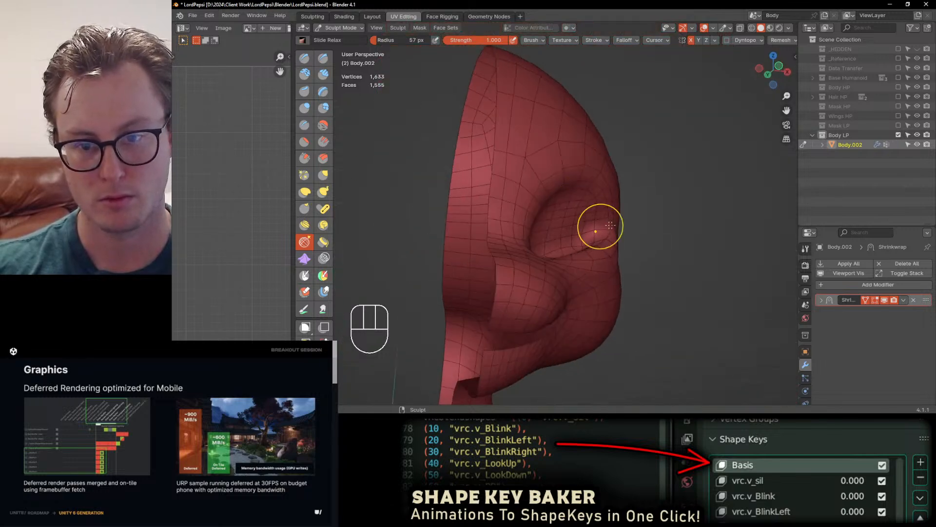
key("Tab")
key("Tab")
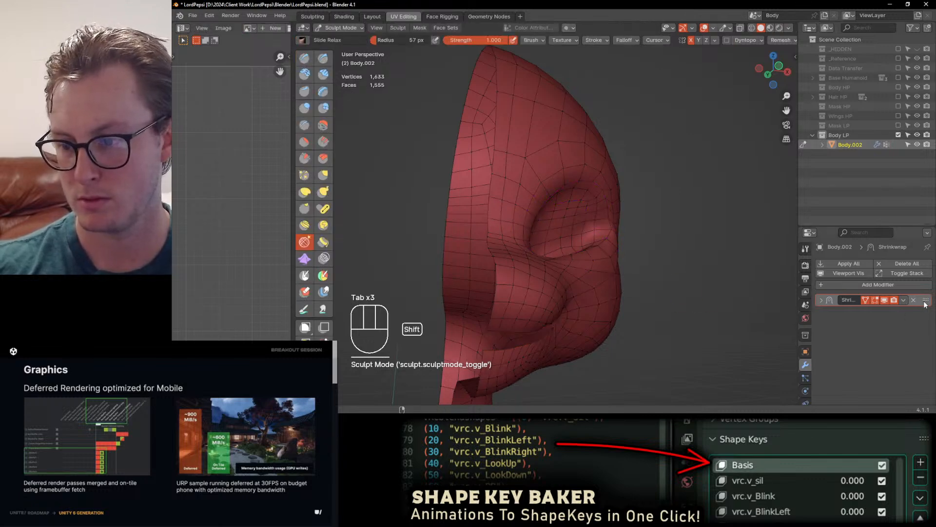
key("shift+d")
key("ctrl+a")
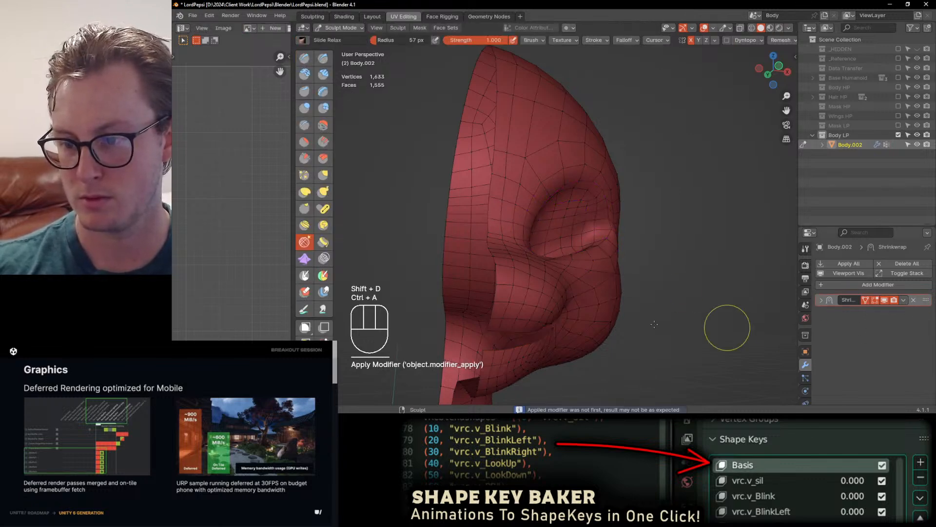
Smooth the surface around the eye socket, undoing strokes that don't work.
middle_click_drag(560, 238, 514, 259)
left_click_drag(541, 230, 569, 223, "shift")
middle_click_drag(569, 223, 560, 266)
left_click_drag(560, 239, 559, 239, "shift")
key("ctrl+z")
scroll(554, 245, "up", 3)
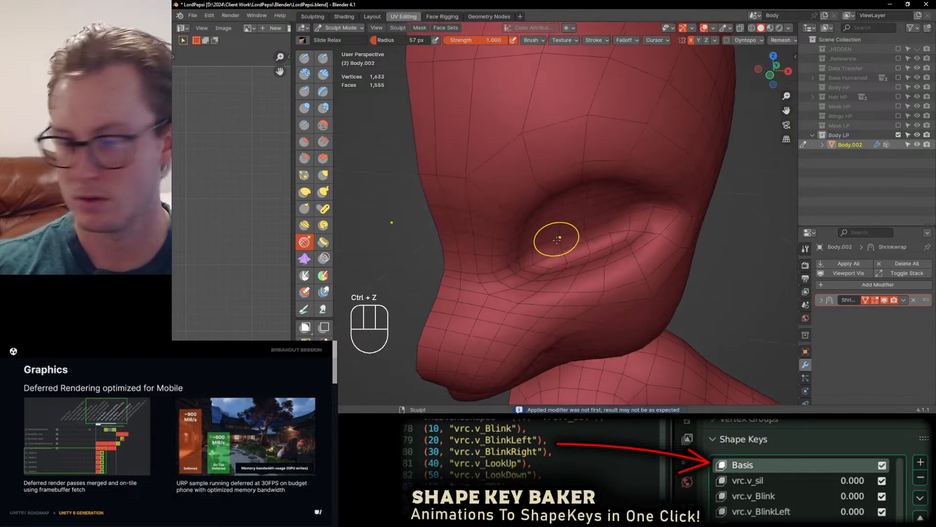
middle_click_drag(618, 231, 642, 196)
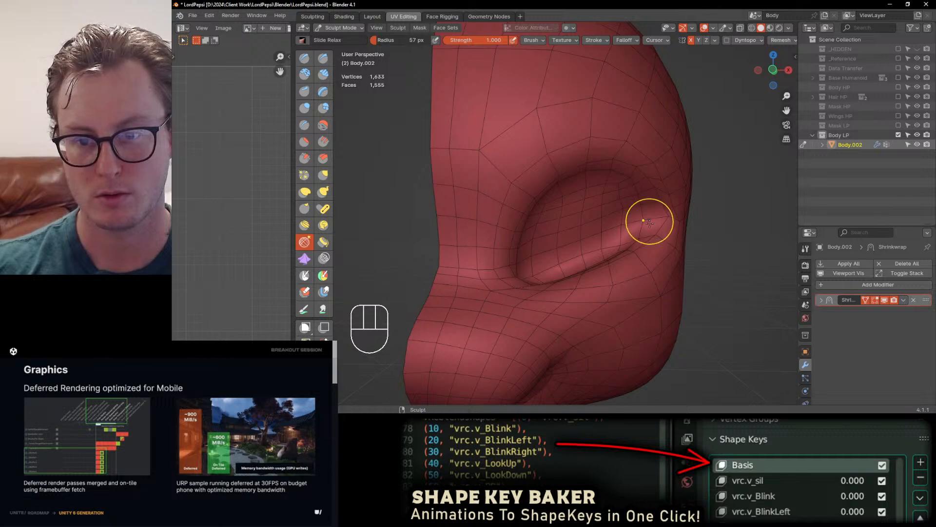
scroll(606, 205, "down", 3)
scroll(602, 185, "down", 2)
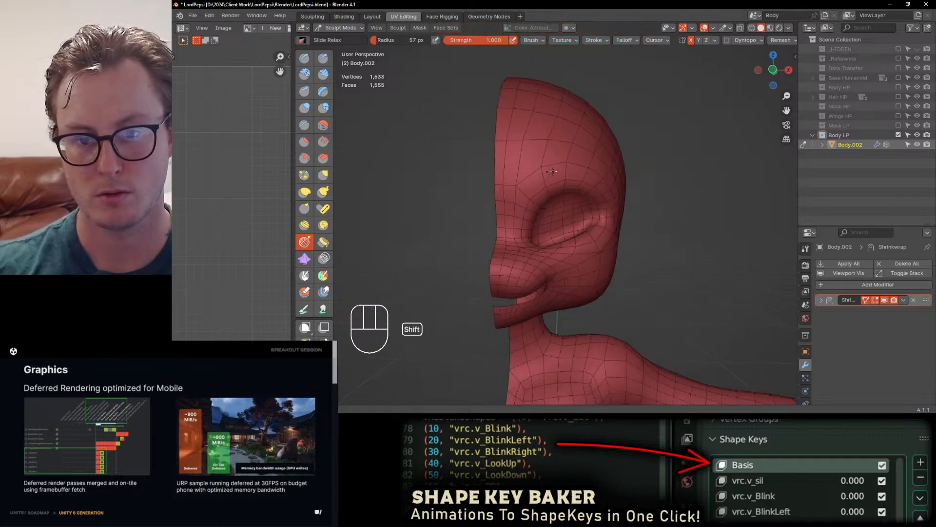
scroll(537, 190, "down", 3)
key("ctrl+z")
mouse_move(541, 181)
middle_mouse_down()
mouse_move(537, 193)
mouse_move(535, 168)
mouse_move(534, 176)
middle_mouse_up()
scroll(540, 194, "up", 3)
Add two centred edge loops around the face, bringing the mesh to 1,687 vertices.
key("Tab")
key("ctrl+r")
left_click(544, 153)
right_click(543, 154)
key("ctrl+r")
left_click(547, 136)
right_click(548, 136)
key("Tab")
Undo the last sculpt stroke and inspect the head, neck, shoulder and arm from several angles.
scroll(568, 163, "down", 2)
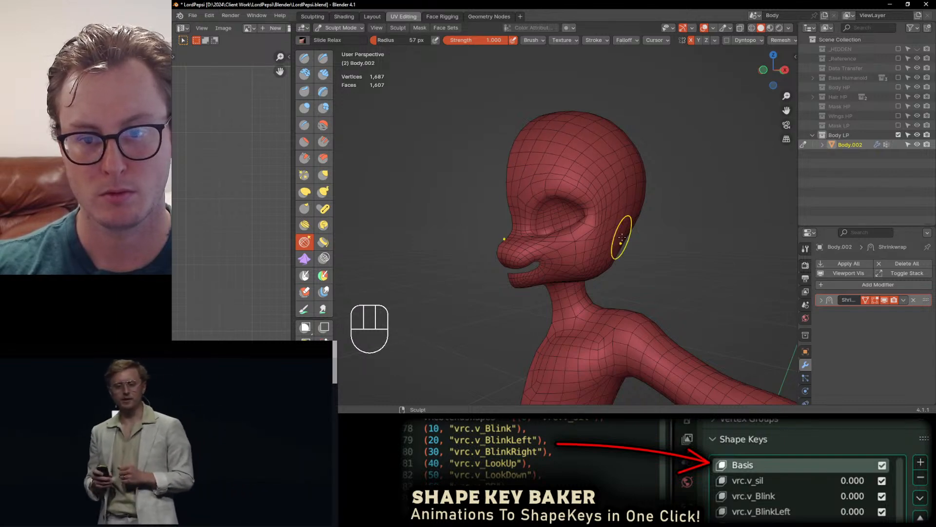
middle_click_drag(621, 240, 596, 226)
scroll(592, 249, "up", 2)
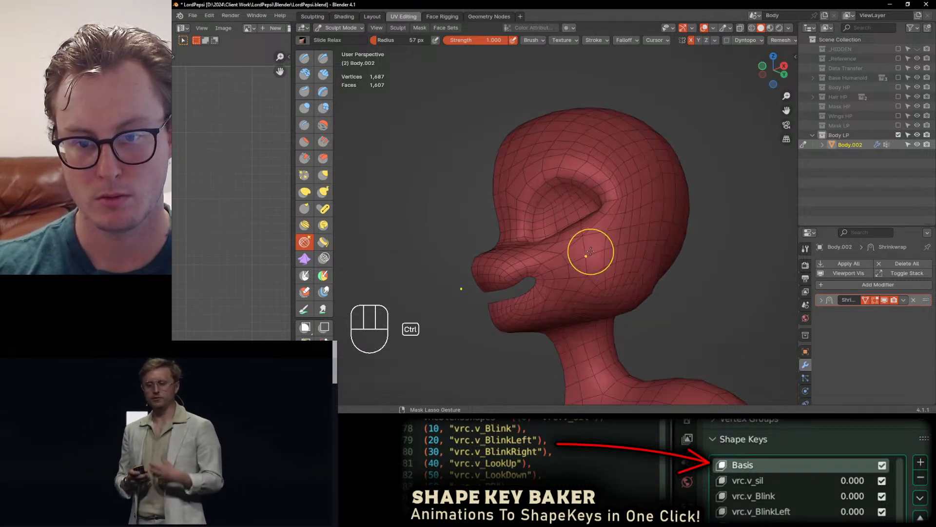
key("ctrl+z")
key("ctrl+z")
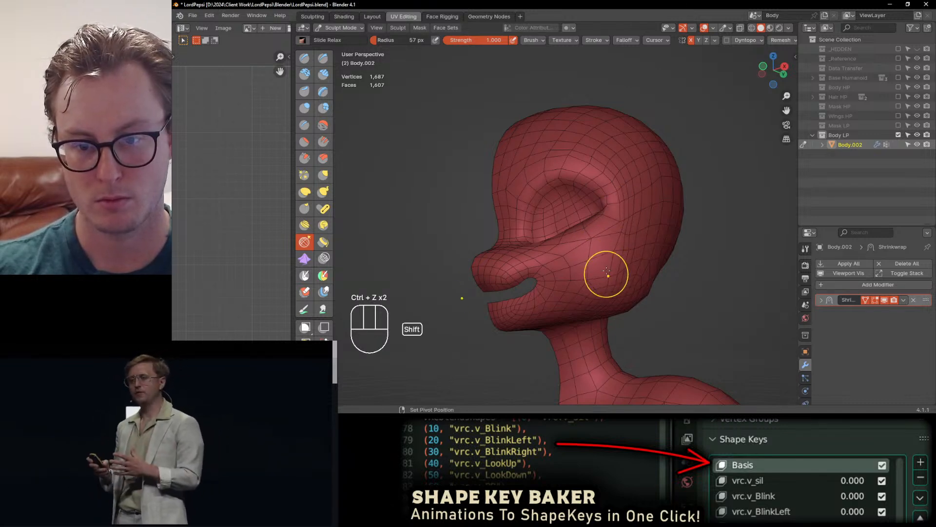
scroll(609, 276, "down", 3)
middle_click_drag(609, 276, 584, 230)
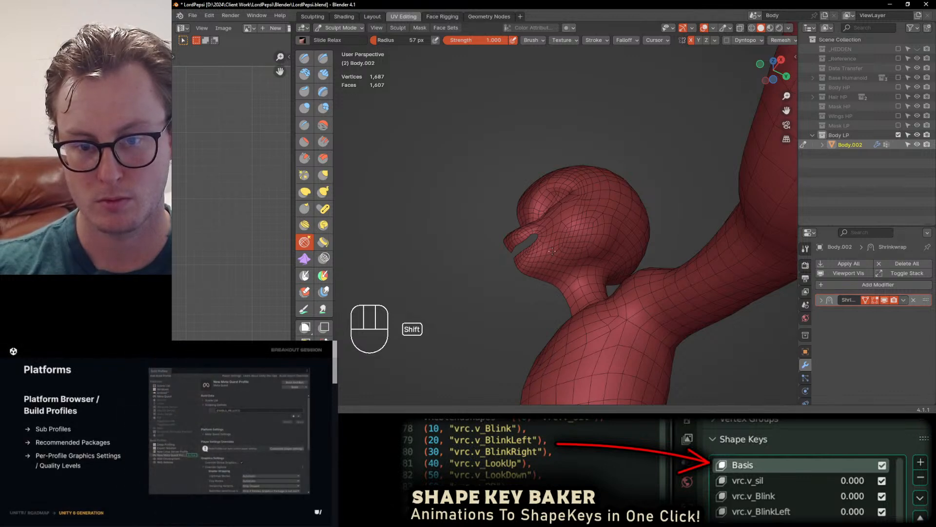
middle_click_drag(579, 221, 569, 242)
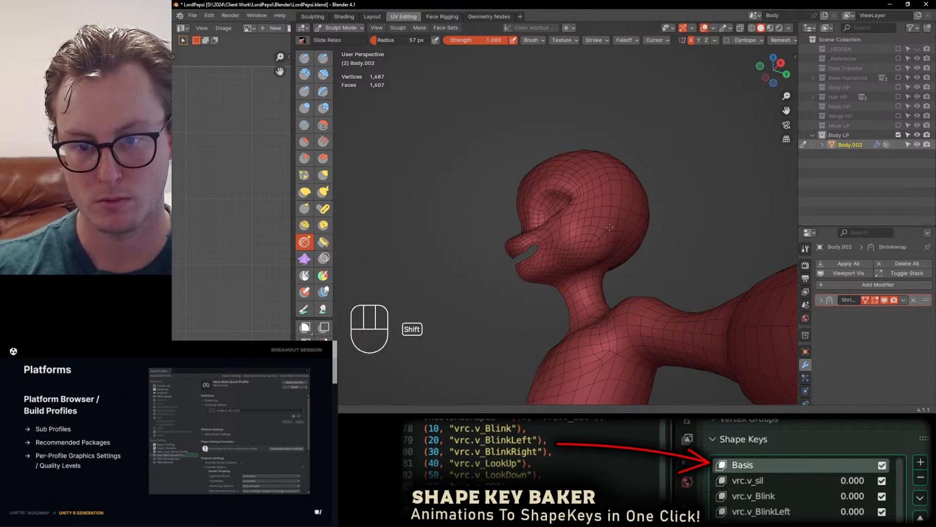
middle_click_drag(610, 227, 602, 236)
middle_click_drag(561, 141, 593, 201)
scroll(609, 176, "down", 3)
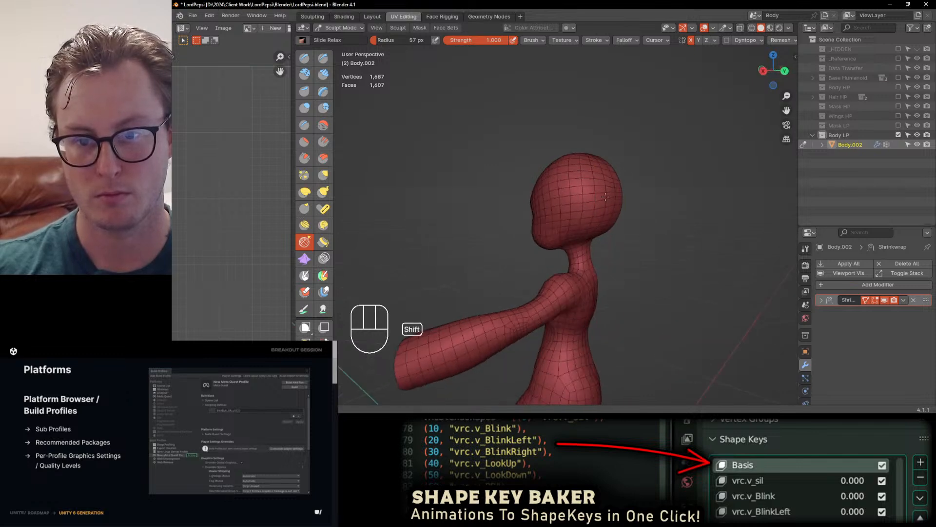
middle_click_drag(614, 230, 618, 258)
scroll(619, 258, "up", 6)
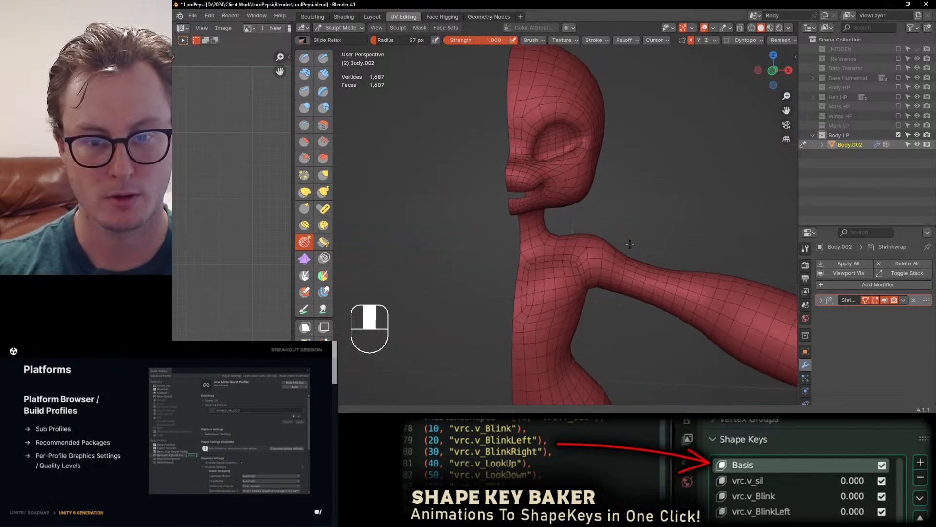
key("ctrl+Tab")
Isolate Body.002 in Local View and apply a copy of its Shrinkwrap modifier.
mouse_move(442, 226)
middle_mouse_down()
mouse_move(545, 222)
mouse_move(585, 204)
middle_mouse_up()
key("slash")
scroll(558, 206, "up", 3)
key("Tab")
key("Tab")
key("shift+d")
key("ctrl+a")
key("Tab")
Select the mouth-edge loop and extrude it inward along the Y axis.
left_click(531, 185)
left_click(531, 186, "alt")
middle_click_drag(532, 187, 581, 222)
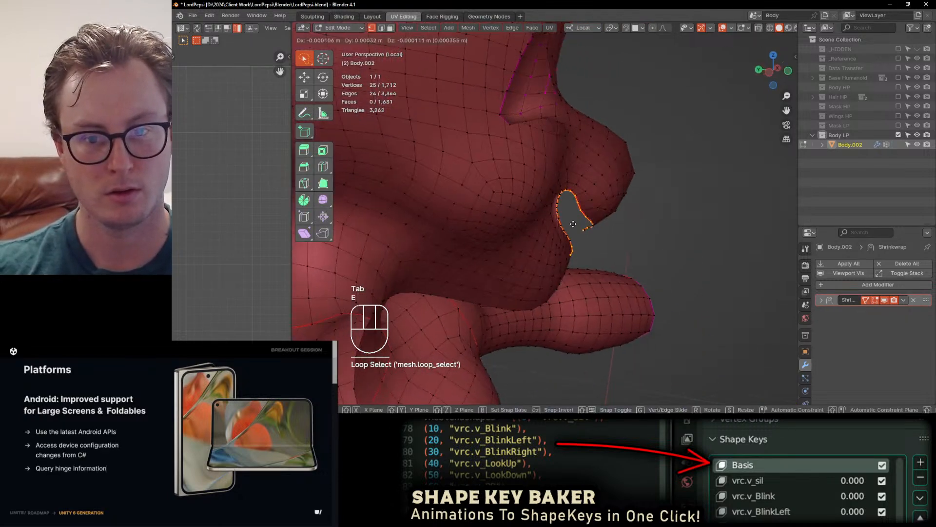
key("e")
key("y")
left_click(602, 206)
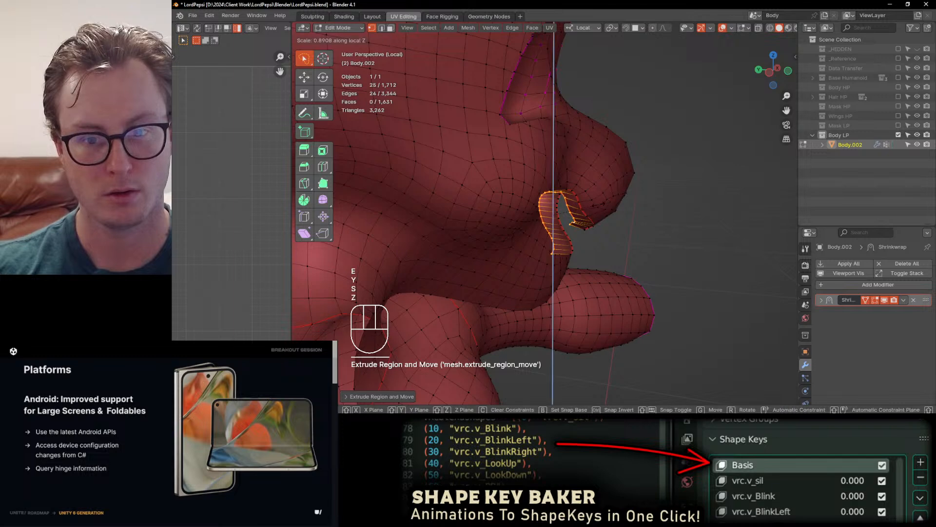
key("s")
key("z")
key("ctrl+z")
key("s")
scroll(599, 202, "up", 3)
middle_click_drag(599, 201, 702, 230)
Scale the extruded loop along X and set the pivot to Median Point, discarding a trial loop cut.
key("ctrl+r")
left_click(569, 183)
right_click(569, 182)
key("ctrl+z")
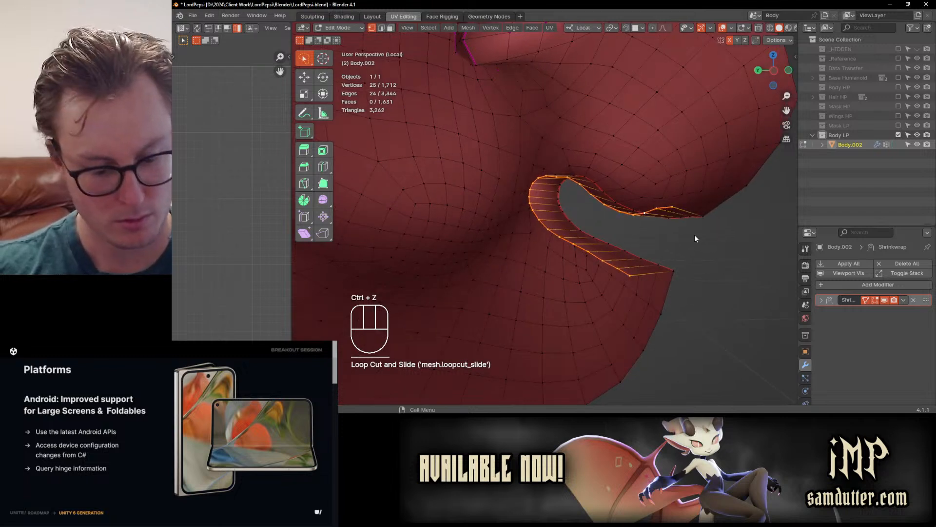
key("period")
key("s")
key("x")
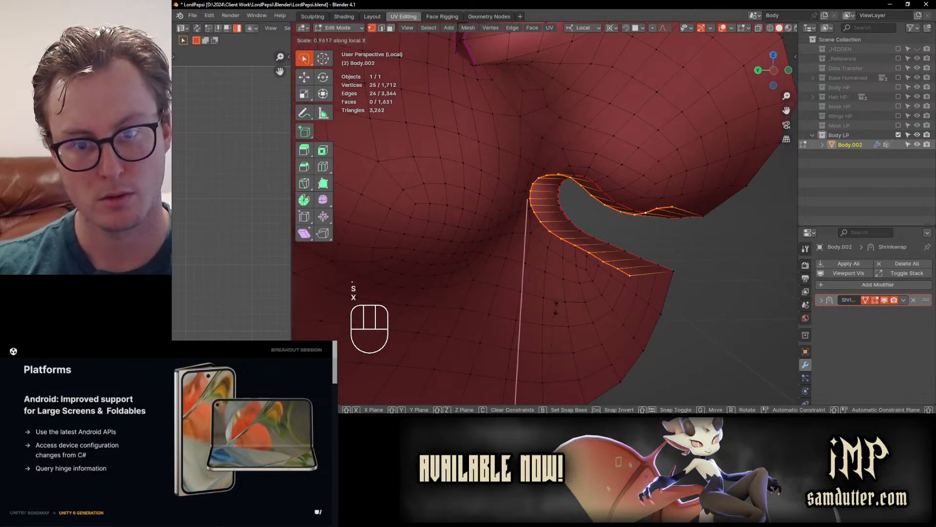
left_click(554, 335)
key("period")
left_click(548, 272)
Move the extruded loop along Y and scale it along Z to shape the cavity strip.
middle_click_drag(548, 275, 528, 257)
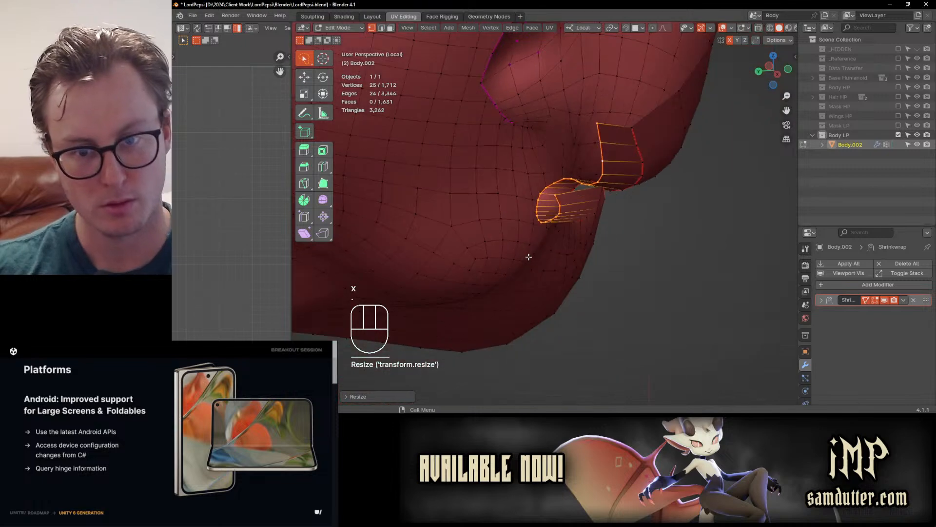
key("g")
key("y")
left_click(660, 218)
middle_click_drag(661, 217, 686, 238)
key("s")
key("z")
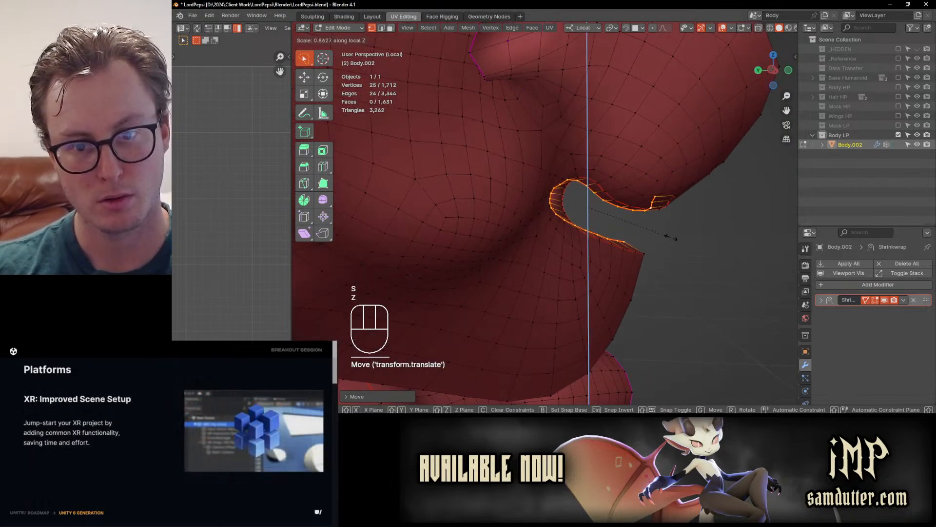
left_click(671, 238)
Check the reference video, then deselect the end vertex of the mouth loop.
middle_click_drag(665, 234, 647, 233)
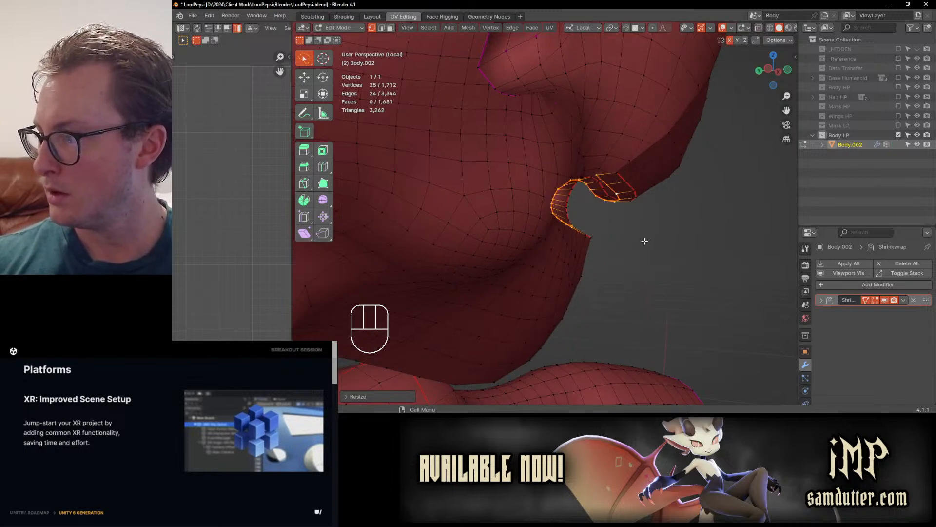
left_click_drag(935, 42, 661, 42)
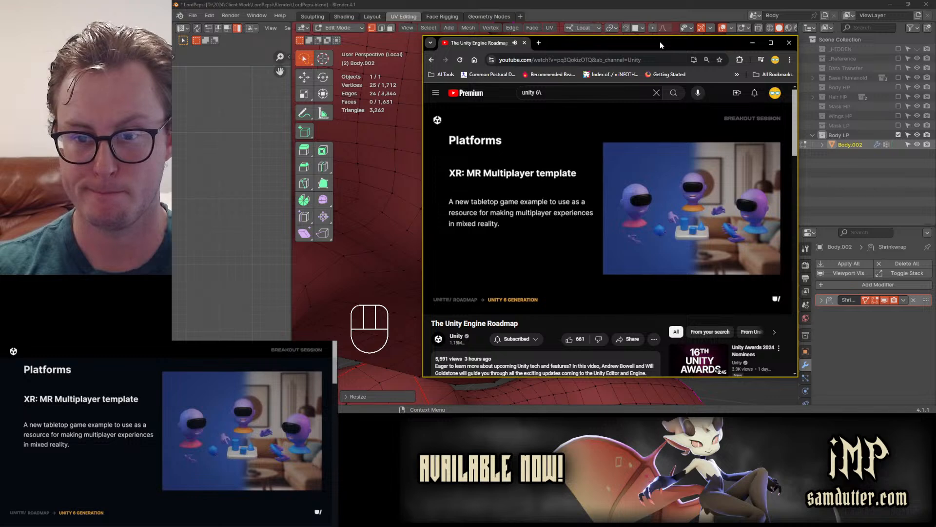
left_click_drag(660, 42, 935, 51)
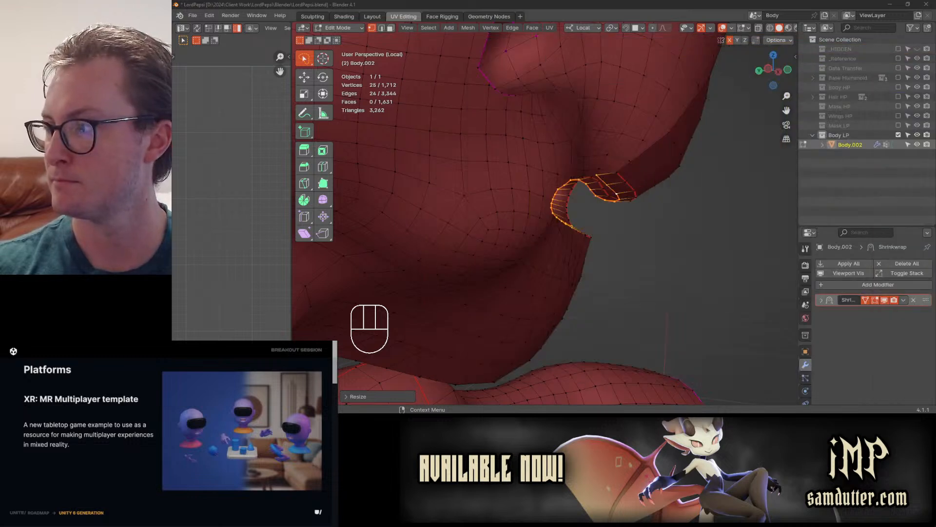
middle_click_drag(594, 163, 608, 207)
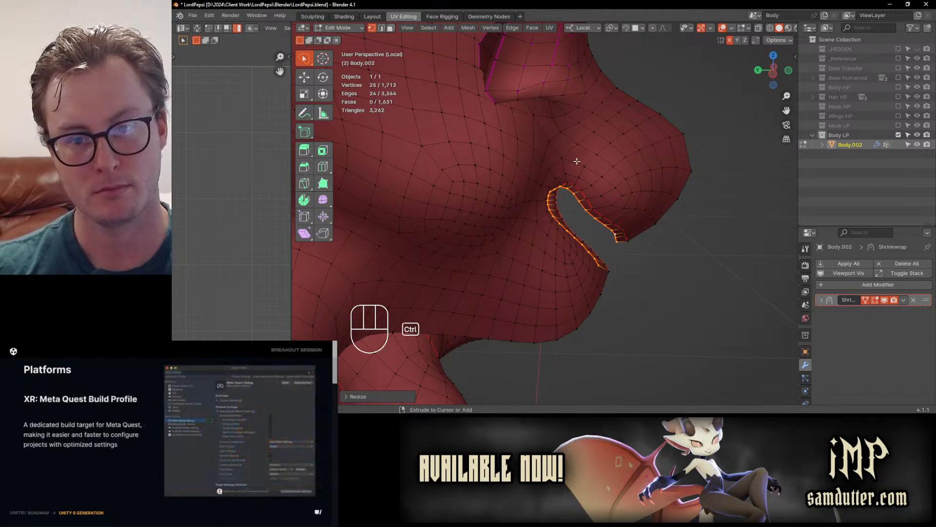
middle_click_drag(577, 165, 580, 189)
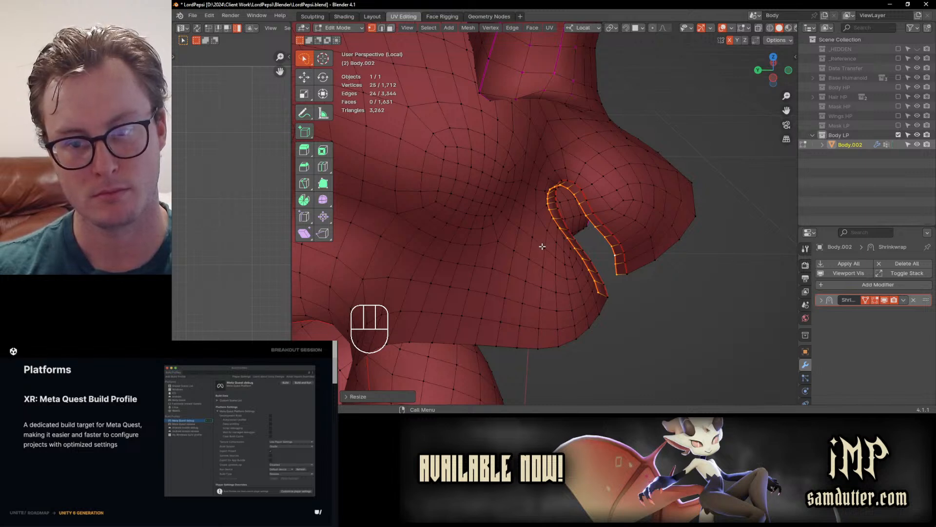
left_click(617, 273, "shift")
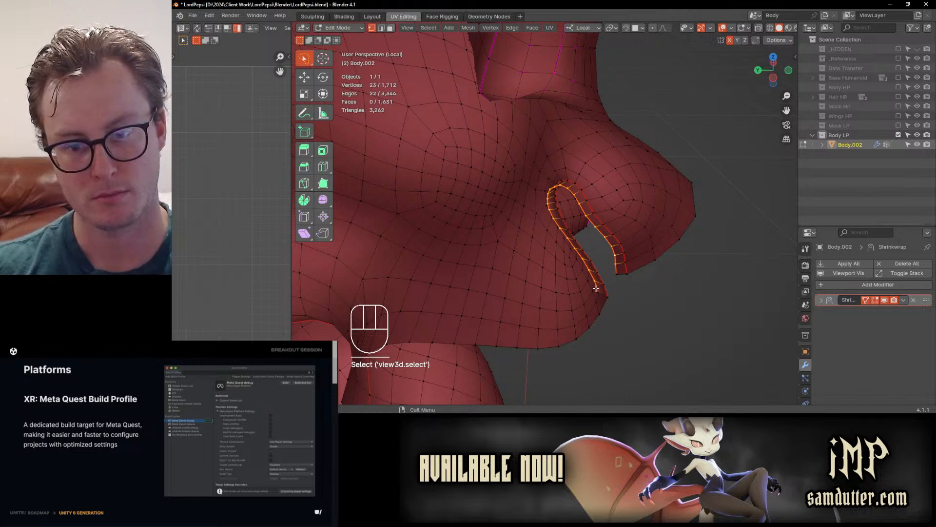
Extrude the slit loop again and flatten it to zero width on X.
key("e")
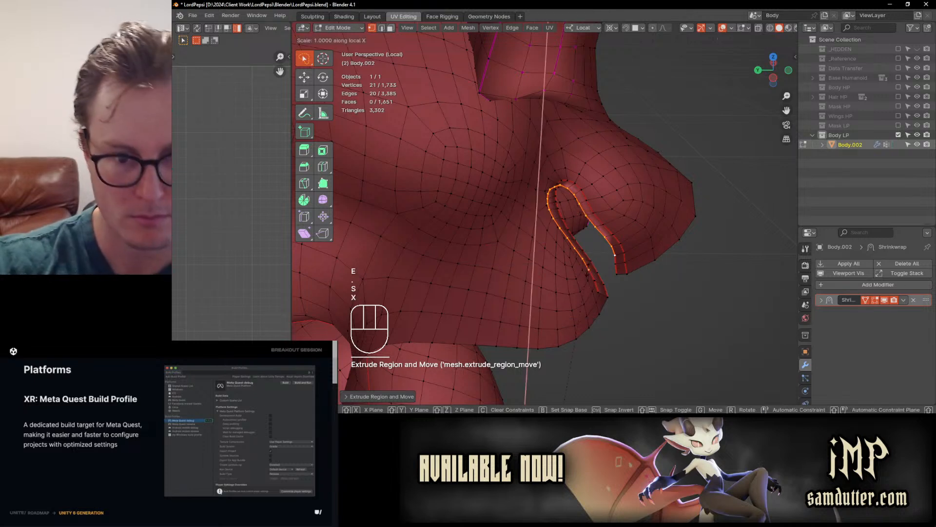
key("Right")
key("KP_3")
key("ctrl+z")
key("s")
key("Escape")
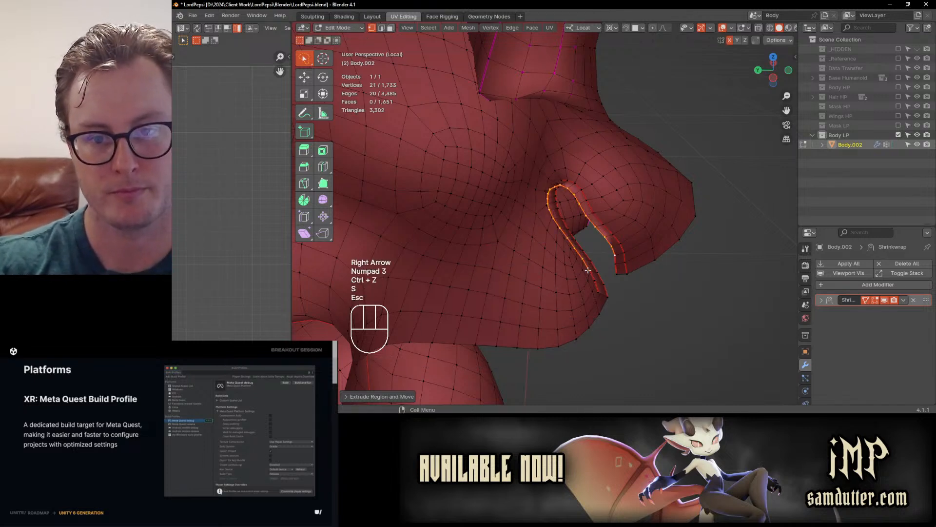
key("s")
key("x")
key("KP_0")
key("KP_Enter")
Move the flattened loop along Y, then try a Z move and undo it.
middle_click_drag(592, 273, 571, 243)
key("g")
key("y")
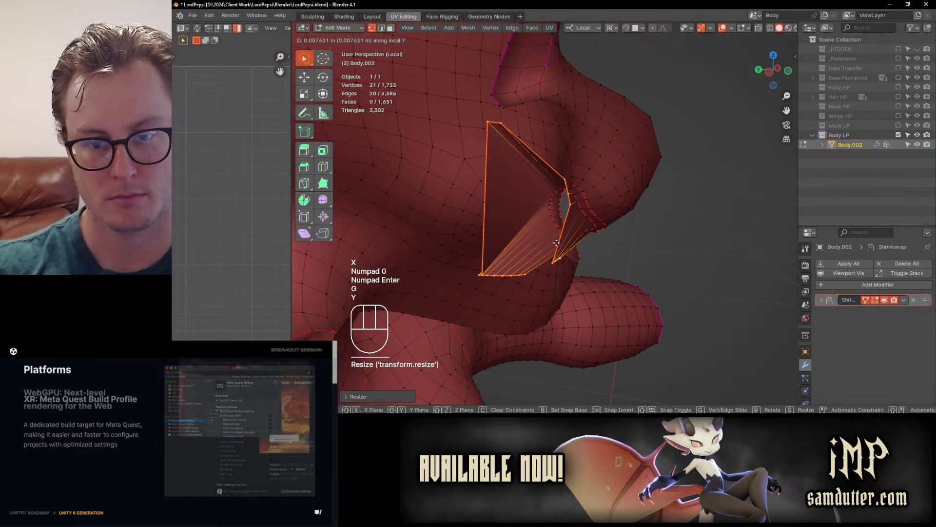
left_click(544, 237)
key("g")
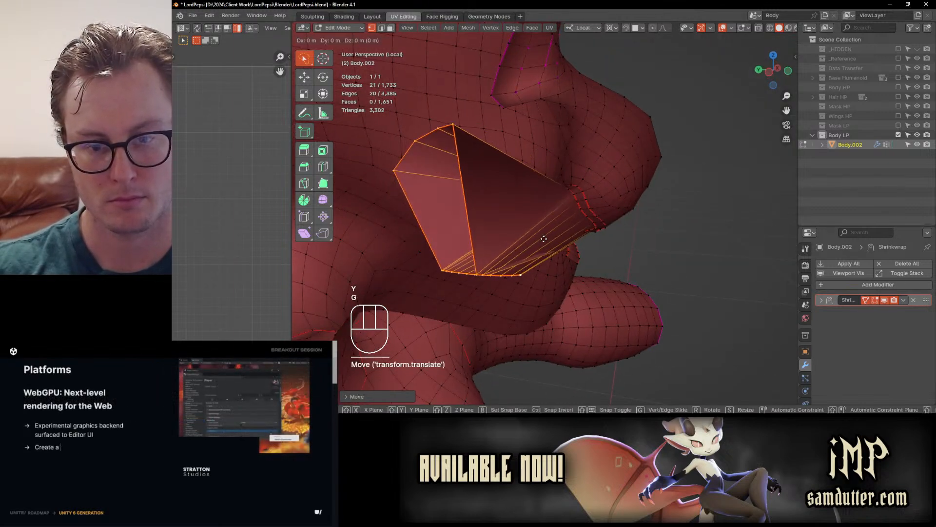
key("z")
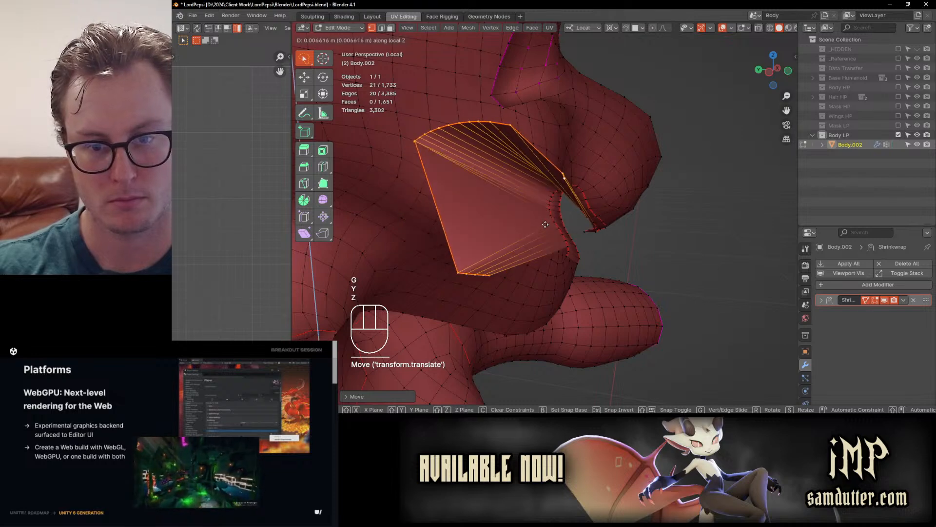
left_click(543, 279, "ctrl")
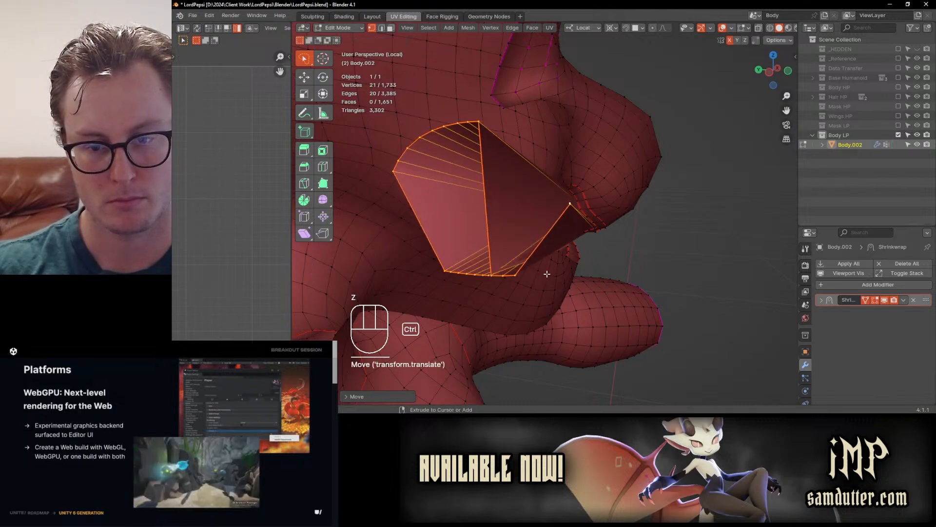
key("ctrl+z")
key("ctrl+z")
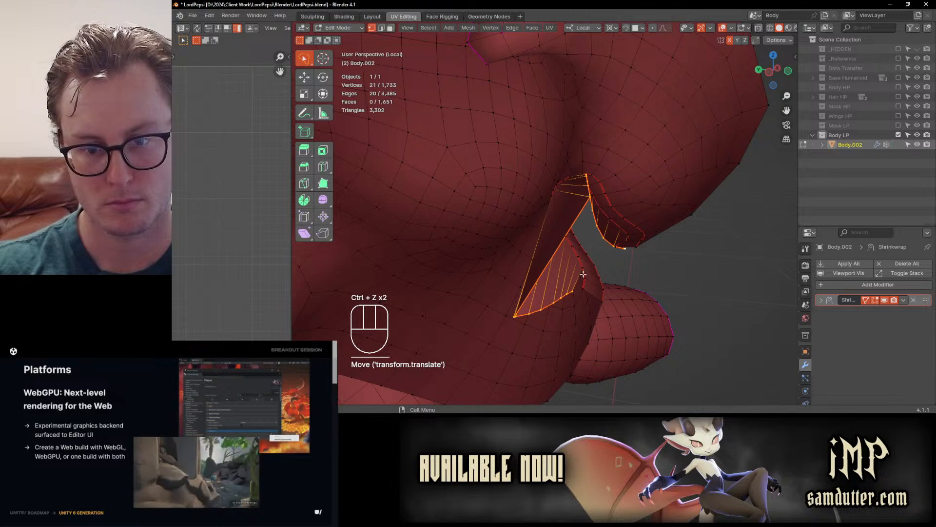
Try filling the slit vertices with a face, then undo the face and extruded strip.
mouse_move(584, 274)
middle_mouse_down()
mouse_move(558, 247)
mouse_move(543, 246)
mouse_move(577, 285)
middle_mouse_up()
left_click(541, 341)
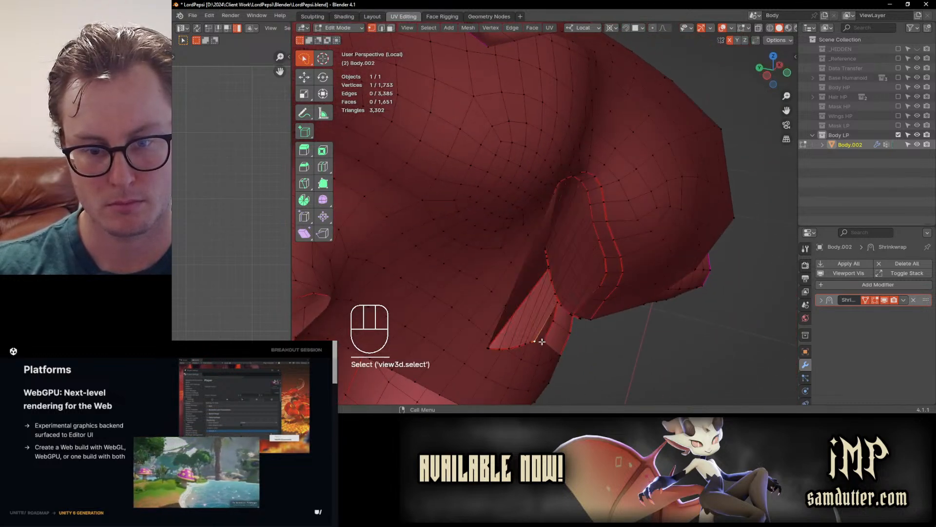
left_click(549, 332, "ctrl")
key("f")
middle_click_drag(574, 312, 658, 278)
key("ctrl+z")
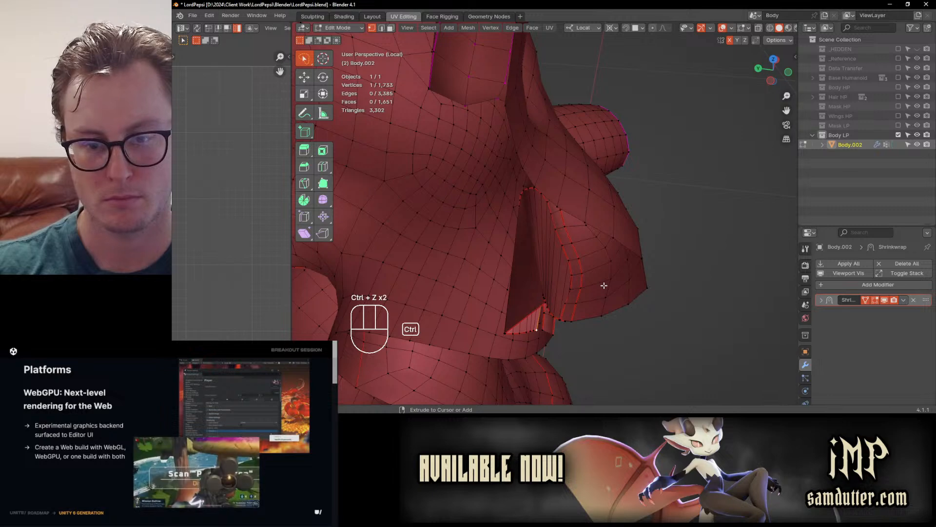
key("ctrl+z")
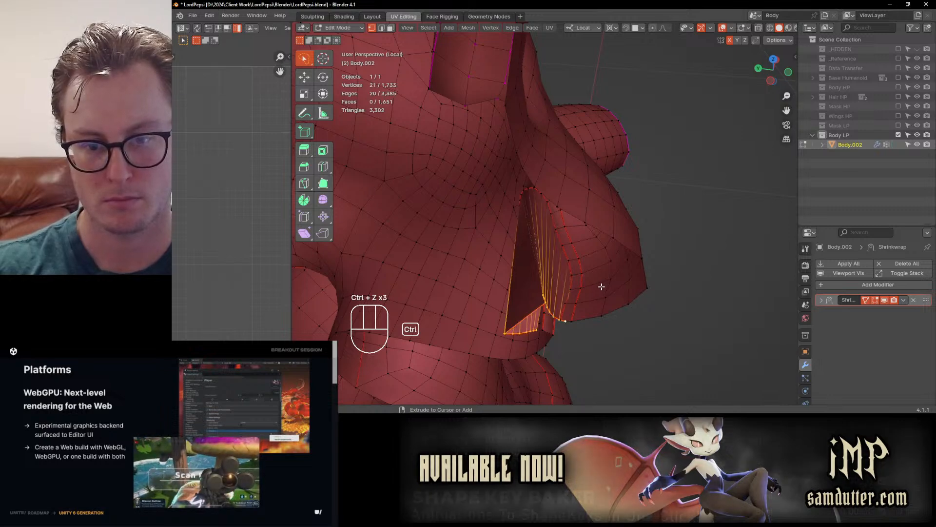
key("ctrl+z")
Box-deselect the vertices near the lip corner, leaving only the slit vertices selected.
middle_click_drag(584, 291, 587, 291)
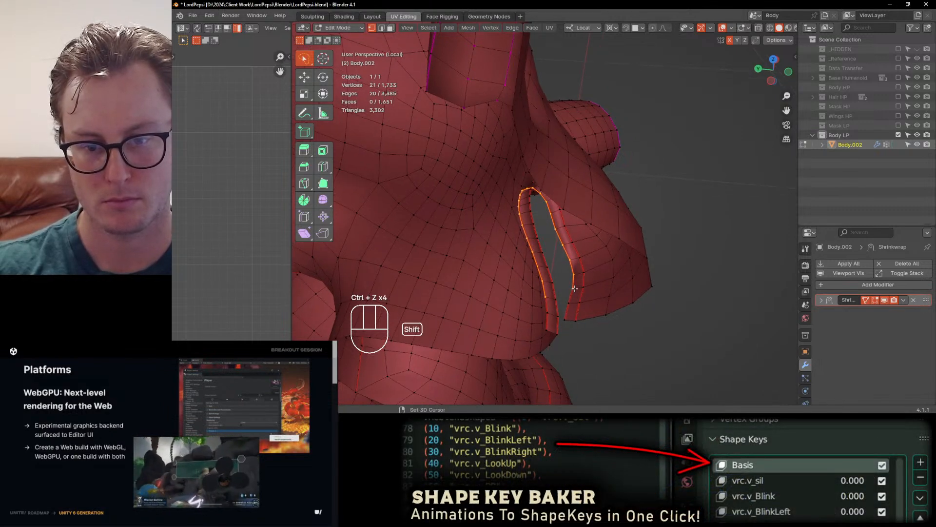
left_click(574, 278, "shift")
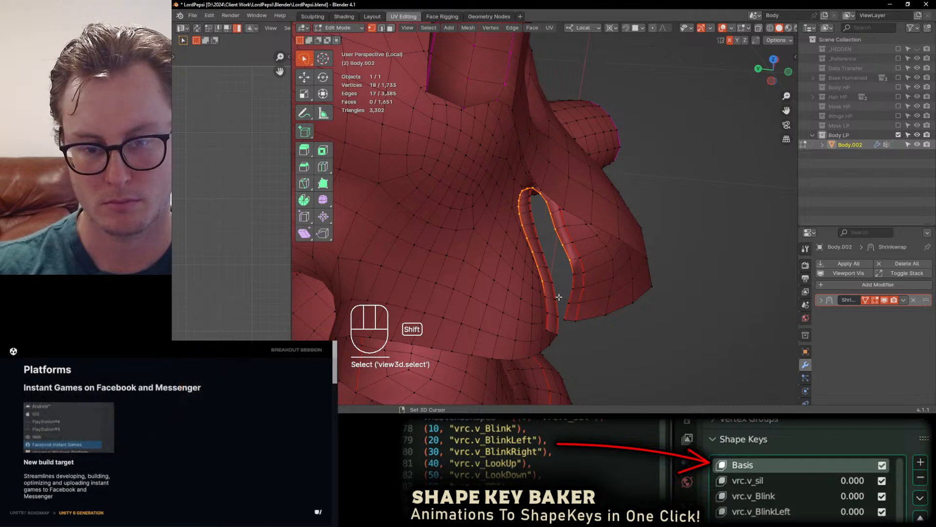
middle_click_drag(580, 293, 447, 198)
key("shift+b")
left_click_drag(447, 199, 529, 285)
key("b")
key("b")
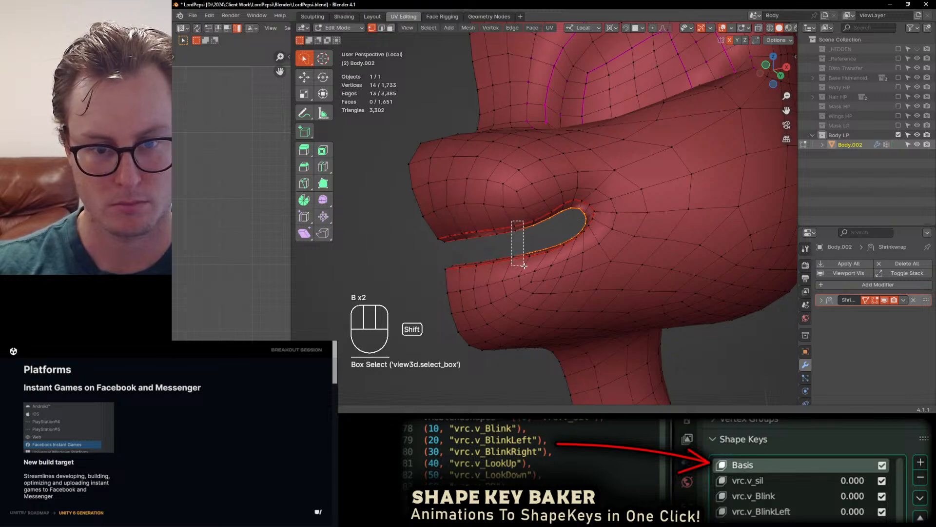
left_click_drag(520, 249, 531, 272, "shift")
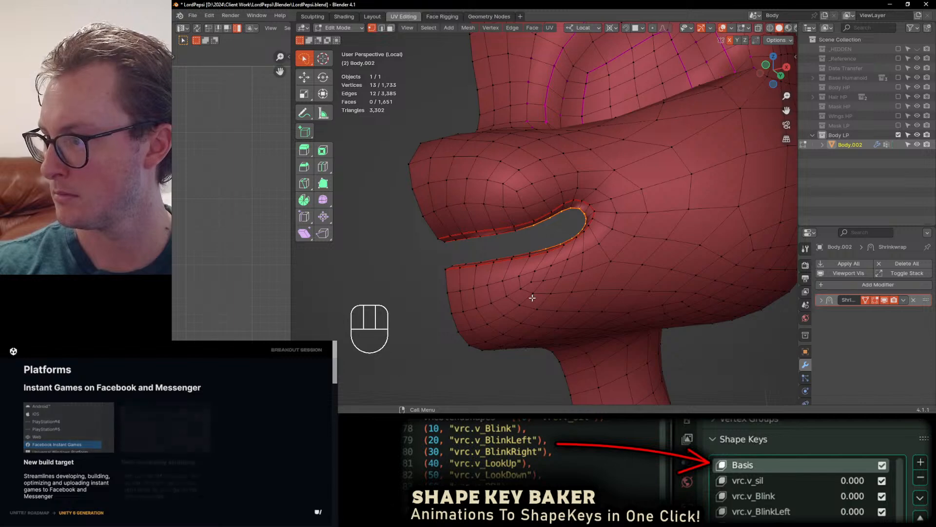
Undo a trial flattened lip-loop extrusion, then duplicate the Shrinkwrap modifier in Object Mode.
middle_click_drag(549, 265, 634, 281)
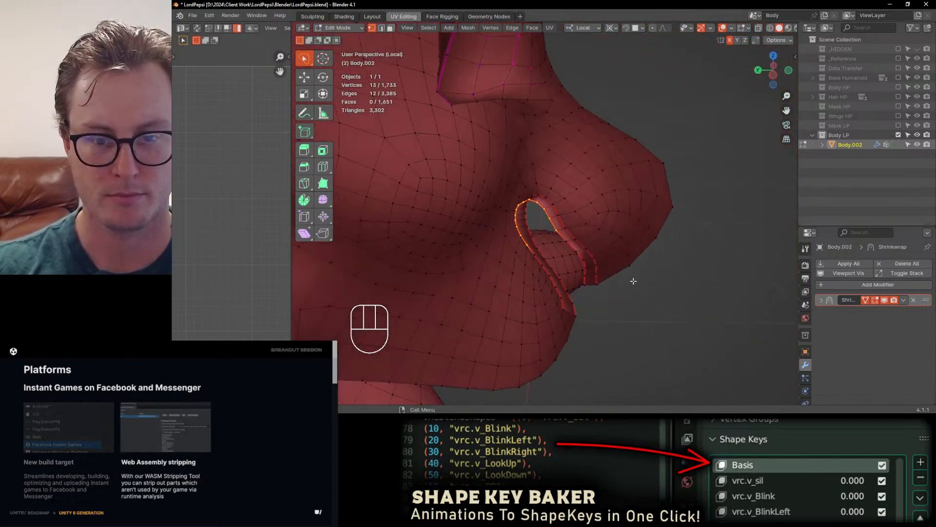
key("e")
key("ctrl+z")
key("e")
key("s")
key("x")
key("KP_0")
key("KP_Enter")
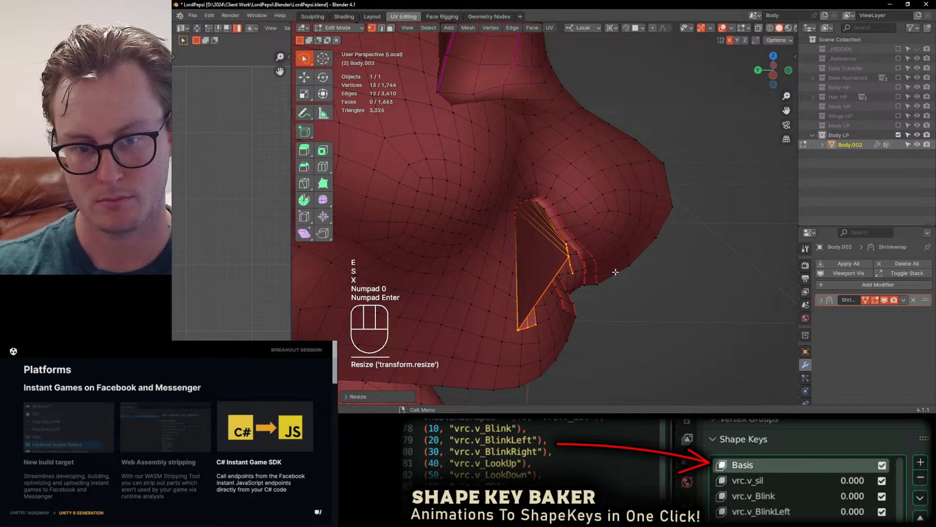
key("ctrl+z")
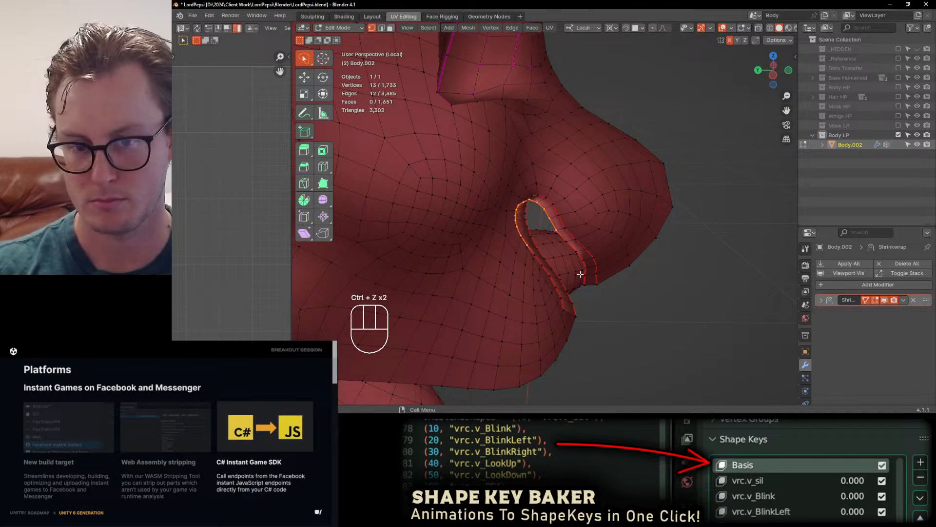
key("Tab")
key("shift+d")
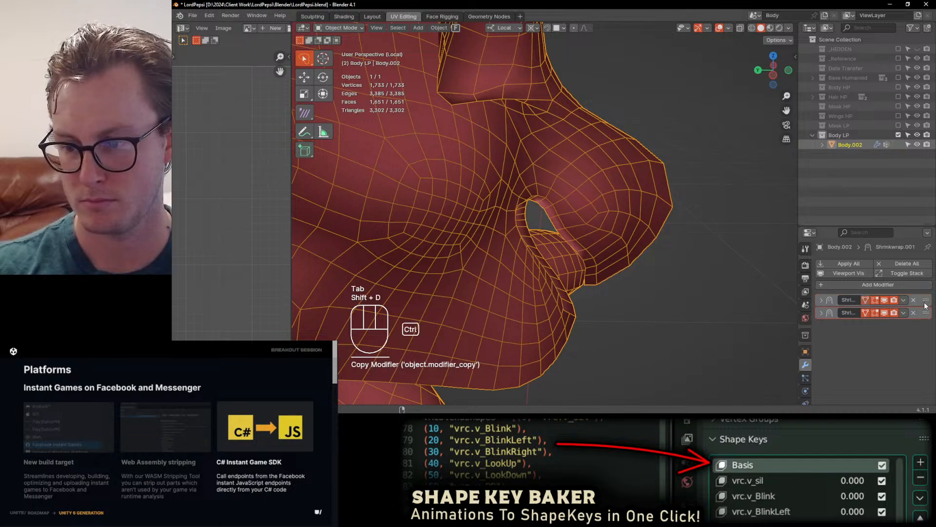
Remove the duplicate, apply Shrinkwrap, and extrude the mouth-hole loop flattened to zero on X.
key("ctrl+z")
key("ctrl+a")
key("Tab")
key("e")
key("s")
key("x")
key("KP_0")
key("KP_Enter")
Add a loop cut plus three more edge loops along the new mouth tube.
middle_click_drag(548, 249, 610, 281)
scroll(545, 295, "up", 4)
middle_click_drag(547, 292, 573, 302, "shift")
key("ctrl+r")
left_click(517, 234)
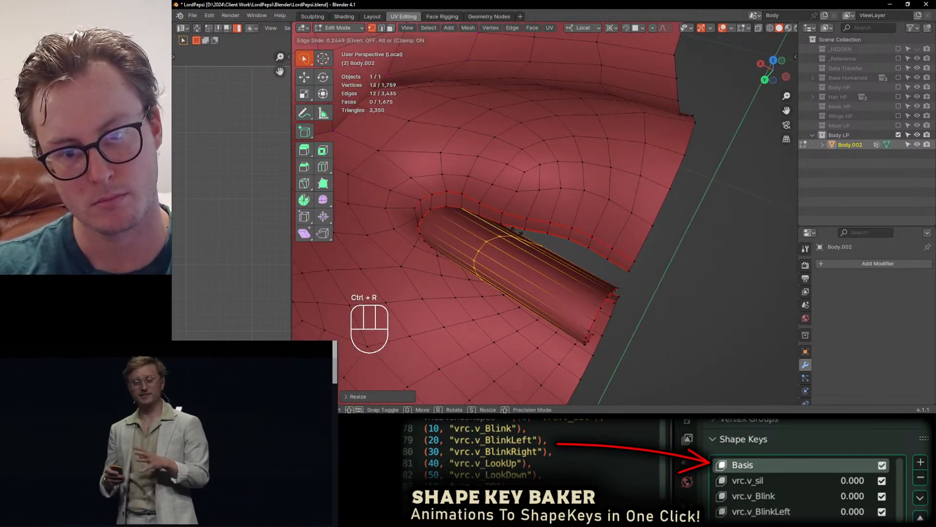
left_click(517, 233)
key("ctrl+r")
scroll(561, 273, "up", 3)
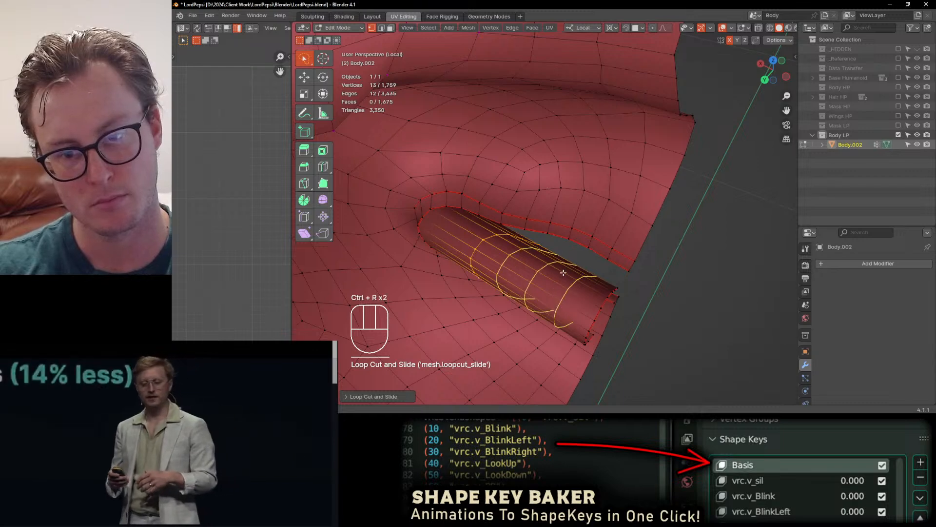
left_click(563, 273)
Try edge and vertex moves on the tube, undoing everything back to before the tube.
middle_click_drag(576, 267, 616, 273)
key("2")
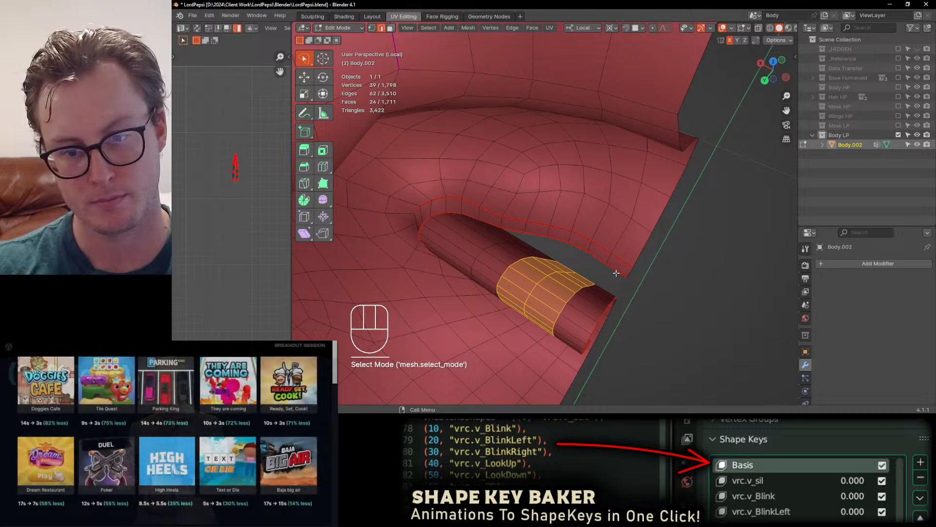
left_click(617, 272, "alt+shift")
middle_click_drag(526, 243, 559, 274)
key("g")
key("ctrl+z")
key("ctrl+z")
key("ctrl+z")
key("ctrl+z")
key("ctrl+z")
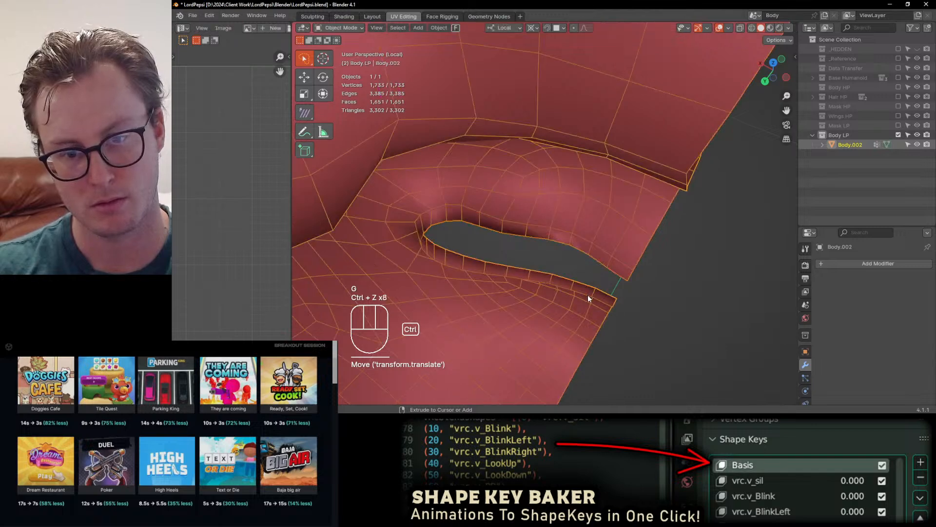
key("ctrl+z")
key("ctrl+z")
key("ctrl+z")
key("ctrl+z")
key("ctrl+z")
key("ctrl+z")
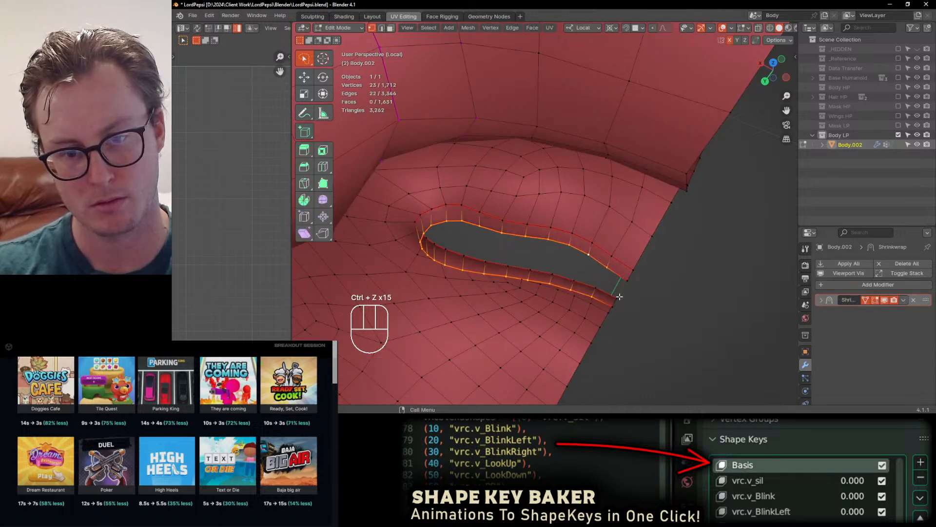
key("Tab")
key("Tab")
left_click(556, 245)
key("g")
left_click(555, 255)
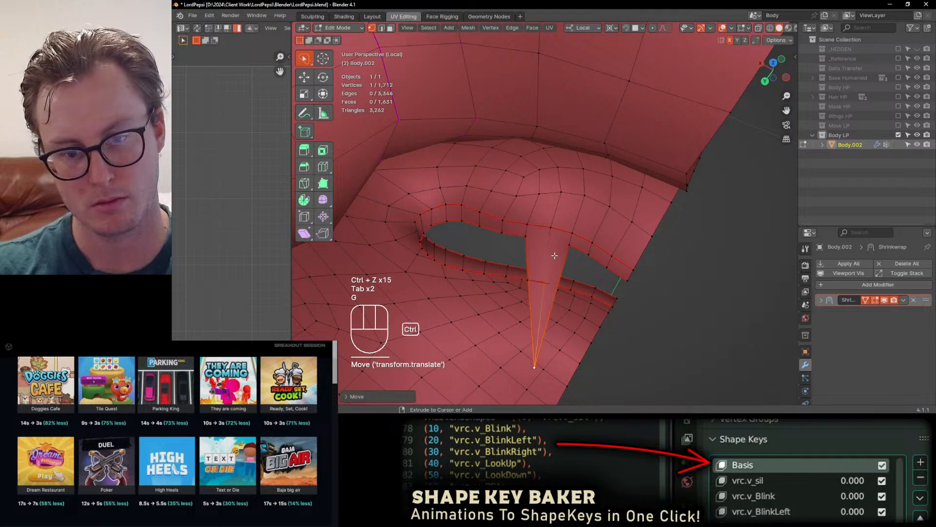
key("ctrl+z")
Apply Shrinkwrap, then extrude the lower rim loop, flattening it on X around the 3D cursor.
key("Tab")
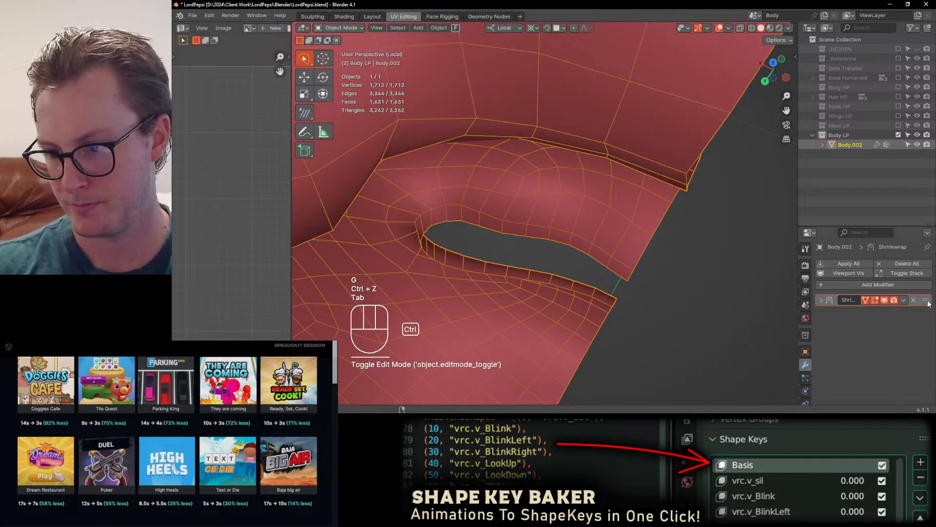
key("ctrl+a")
key("Tab")
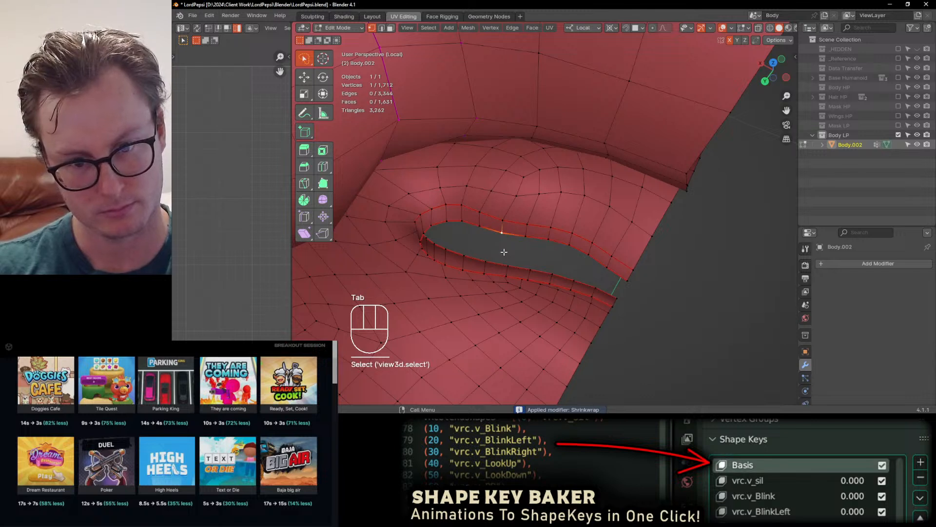
left_click(506, 276, "ctrl")
key("e")
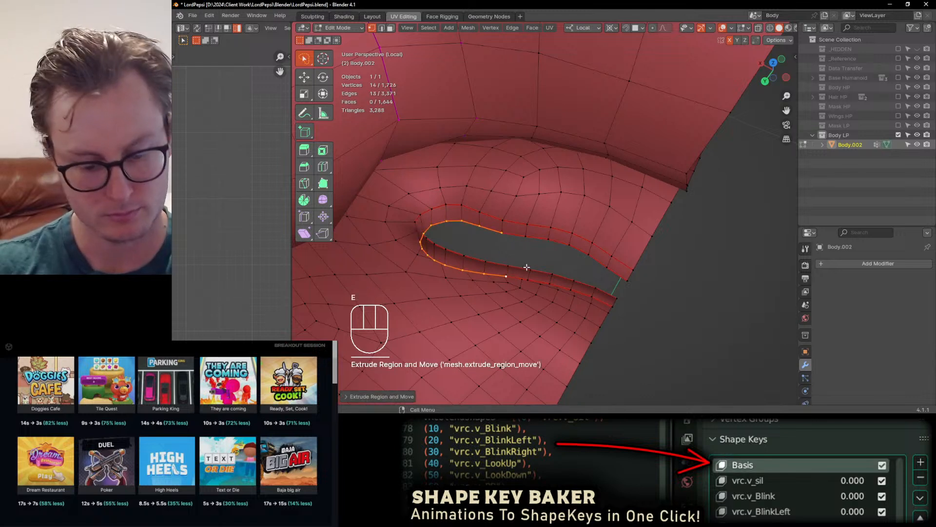
key("period")
left_click(526, 267)
key("s")
key("x")
key("KP_0")
key("KP_Enter")
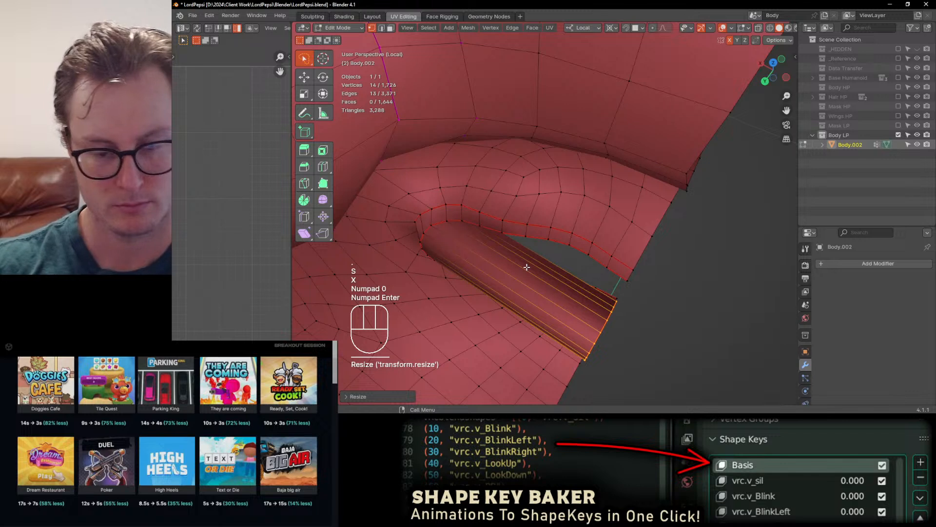
Add a loop cut plus three more edge loops along the rebuilt tube.
key("ctrl+r")
left_click(530, 259)
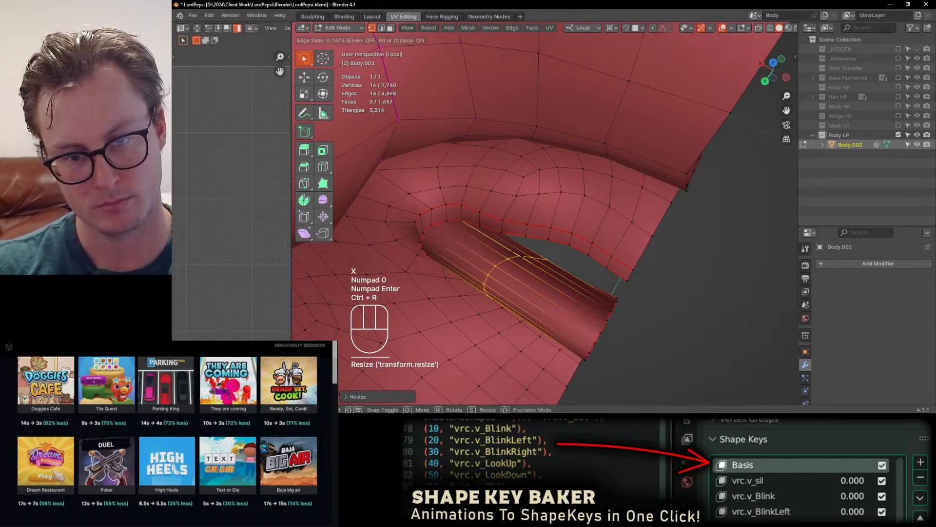
left_click(505, 246)
key("ctrl+r")
scroll(564, 272, "up", 2)
left_click(565, 274)
Bridge the opening's rim edge loop to the tube's edge loop.
left_click(384, 28)
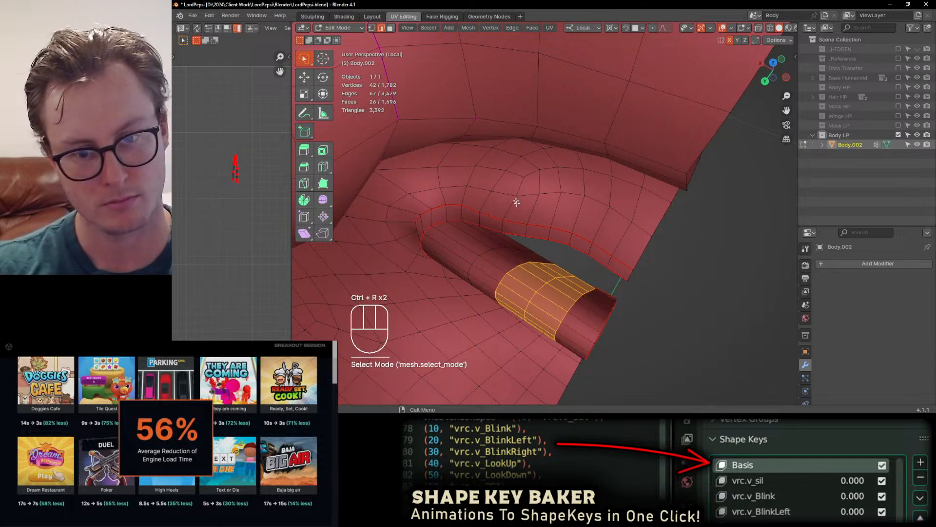
left_click(523, 243)
left_click(523, 243, "alt")
key("q")
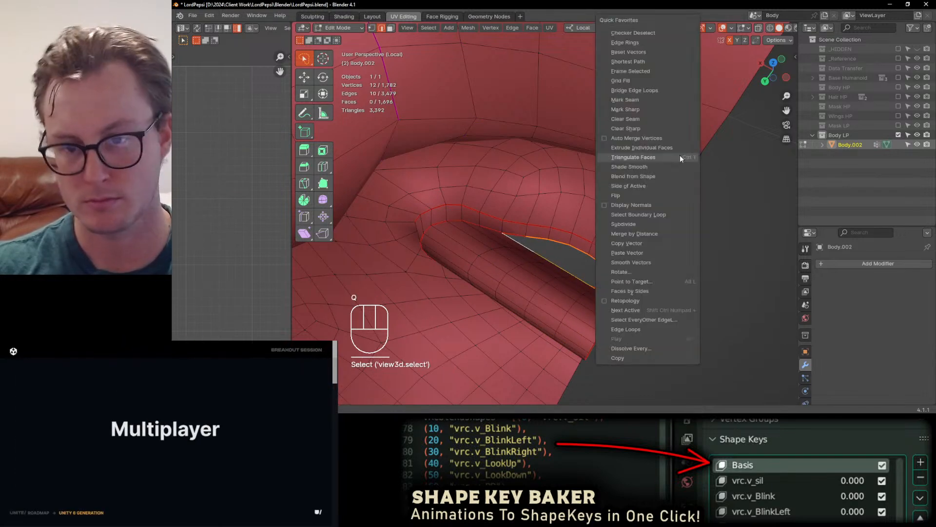
left_click(628, 91)
Bridge the remaining gap between edge loops, then undo that second bridge.
middle_click_drag(654, 259, 499, 211)
left_click(541, 218)
left_click(541, 218, "alt+shift")
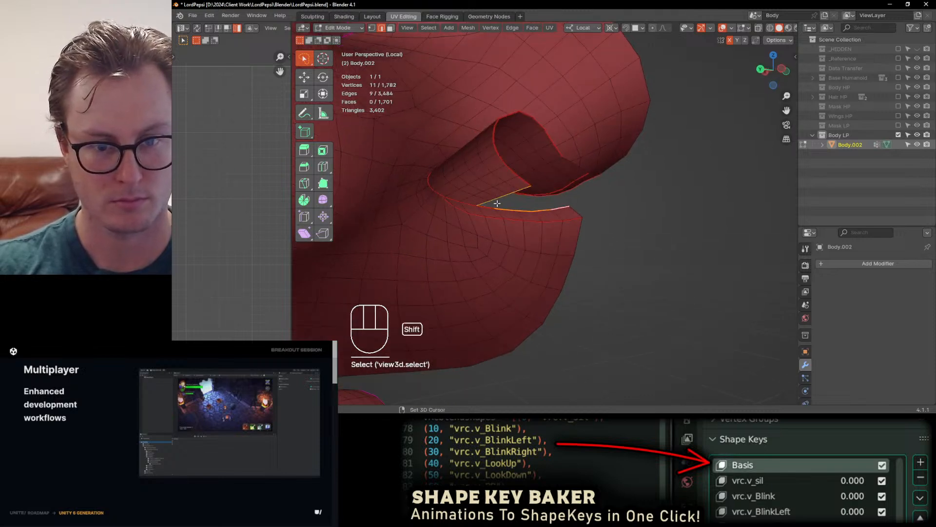
key("q")
left_click(652, 134)
middle_click_drag(651, 134, 567, 279)
key("ctrl+z")
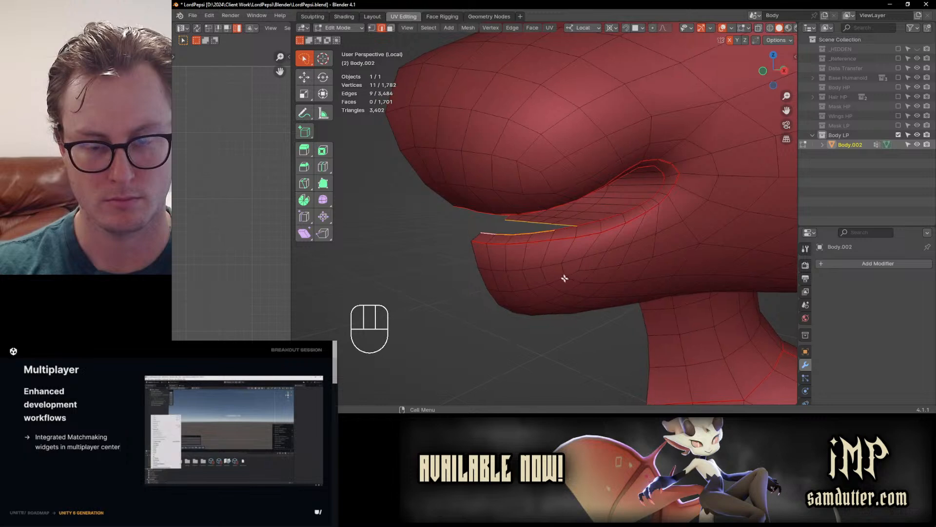
Select and delete the edges along the tube's lower rim.
middle_click_drag(513, 251, 678, 262)
middle_click_drag(591, 251, 653, 208)
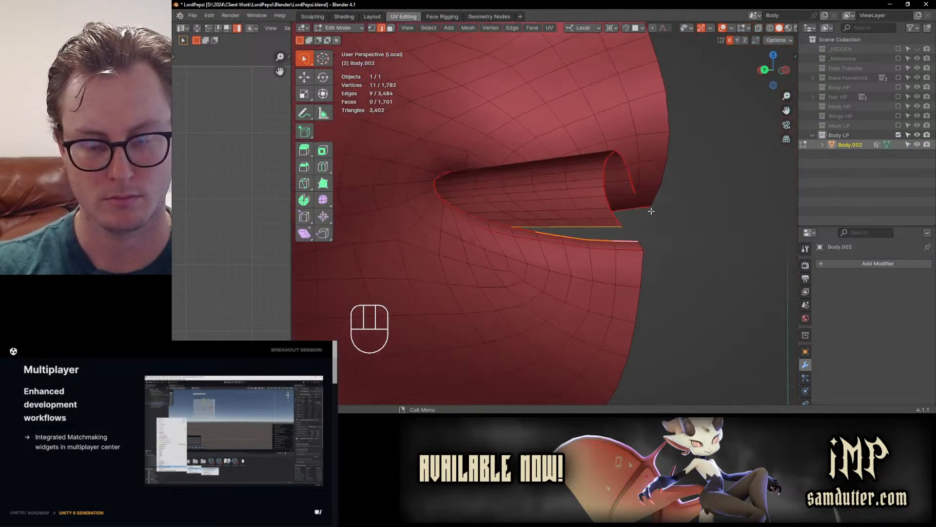
left_click(641, 245)
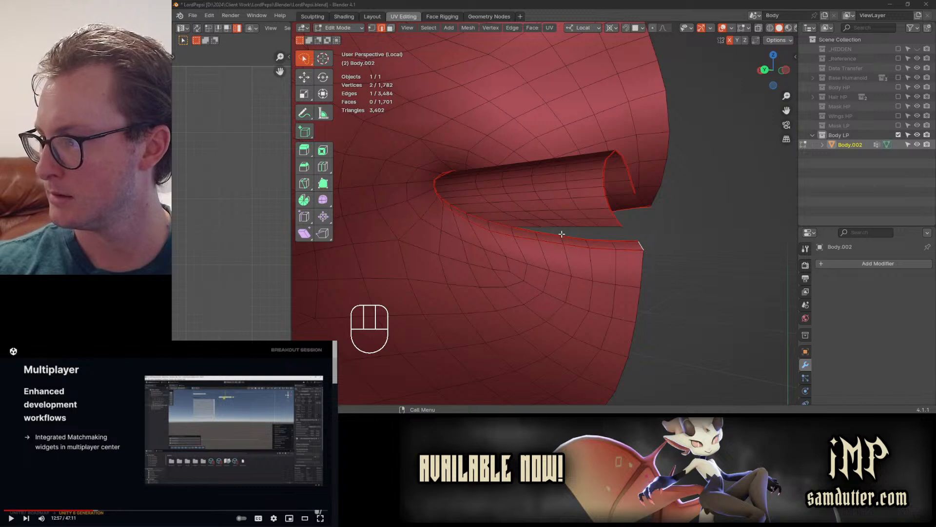
middle_click_drag(574, 227, 592, 248)
scroll(572, 218, "up", 3)
middle_click_drag(593, 260, 606, 245, "shift")
scroll(606, 244, "down", 2)
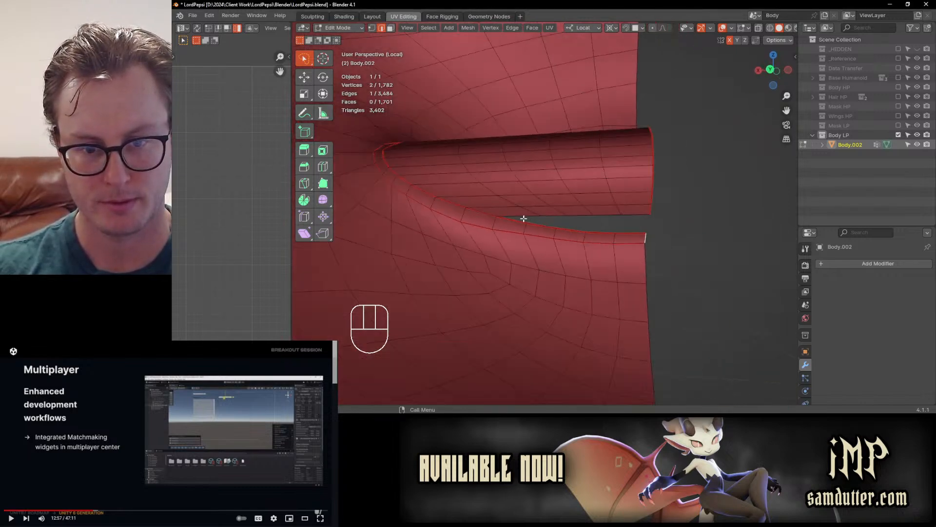
left_click(658, 215, "ctrl")
key("x")
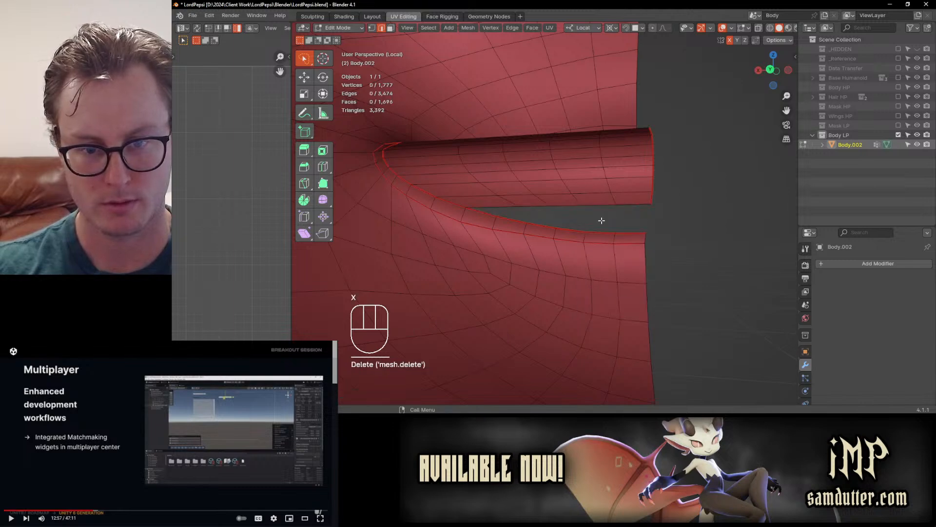
Bridge the mouth-opening edge loop to the tube rim and check the new faces.
left_click(483, 213, "alt+shift")
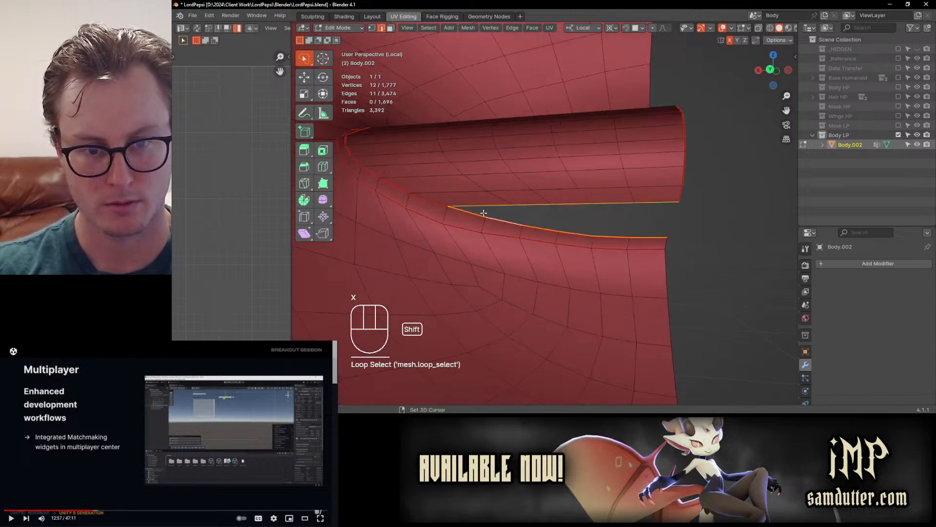
key("q")
middle_click_drag(624, 192, 572, 242)
scroll(621, 215, "down", 2)
middle_click_drag(621, 215, 478, 189)
scroll(536, 199, "down", 2)
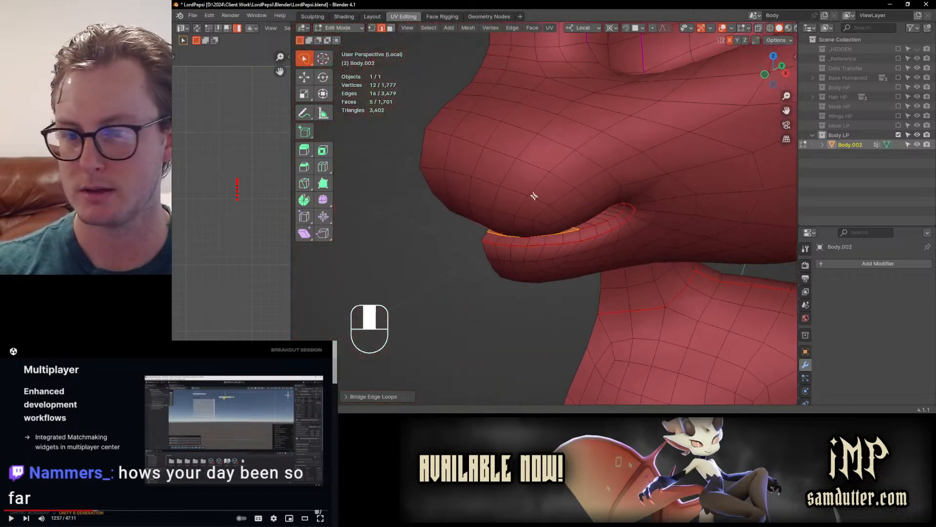
middle_click_drag(536, 199, 508, 176)
Switch to face selection and pick a face near the lips, cancelling two trial loop cuts.
key("ctrl+r")
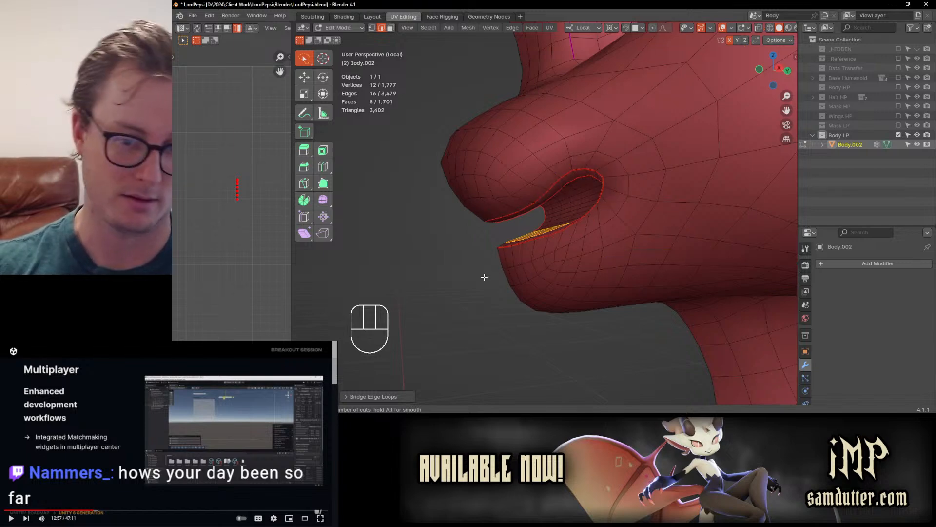
right_click(535, 228)
middle_click_drag(545, 229, 612, 208)
left_click(390, 28)
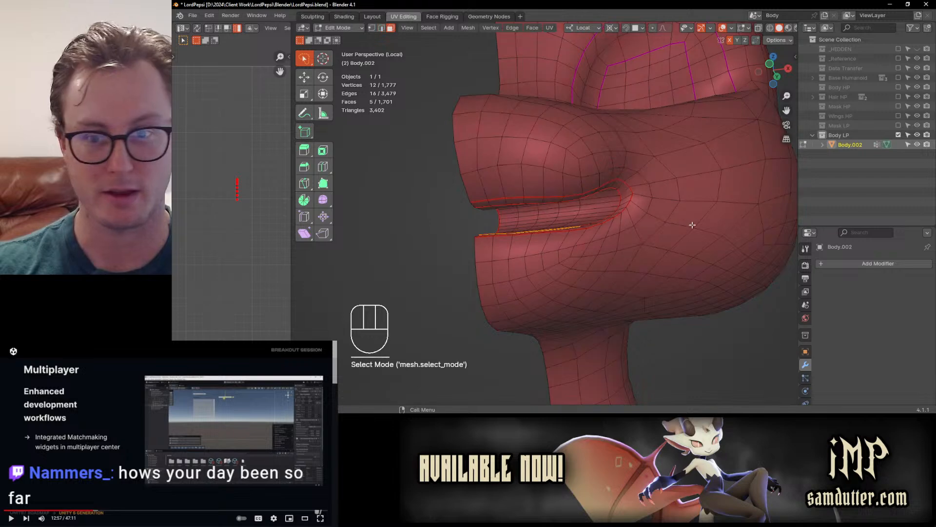
middle_click_drag(690, 214, 630, 234)
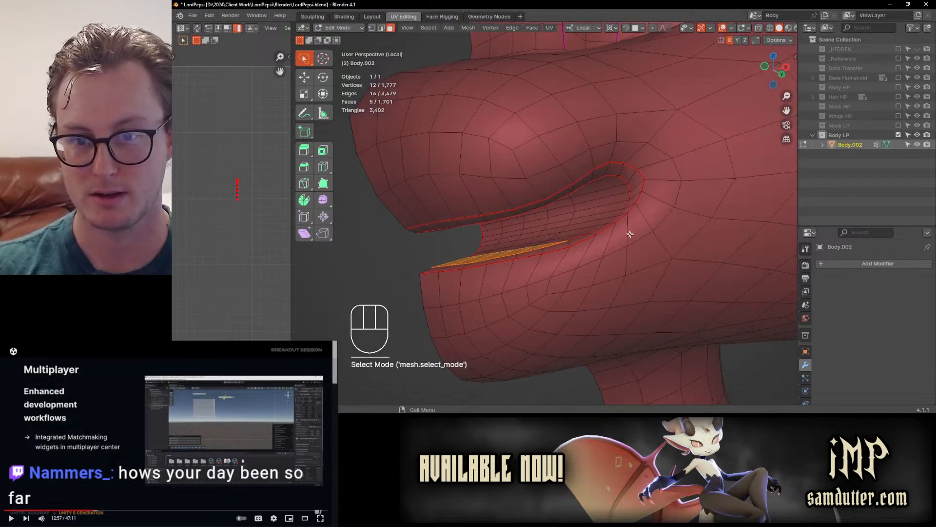
left_click(613, 182)
middle_click_drag(612, 182, 620, 213)
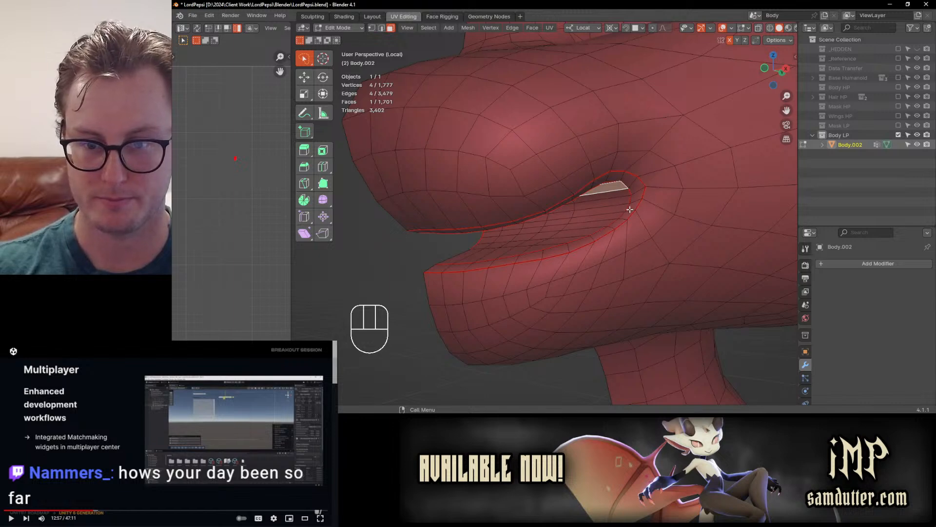
middle_click_drag(621, 211, 621, 248)
key("ctrl+r")
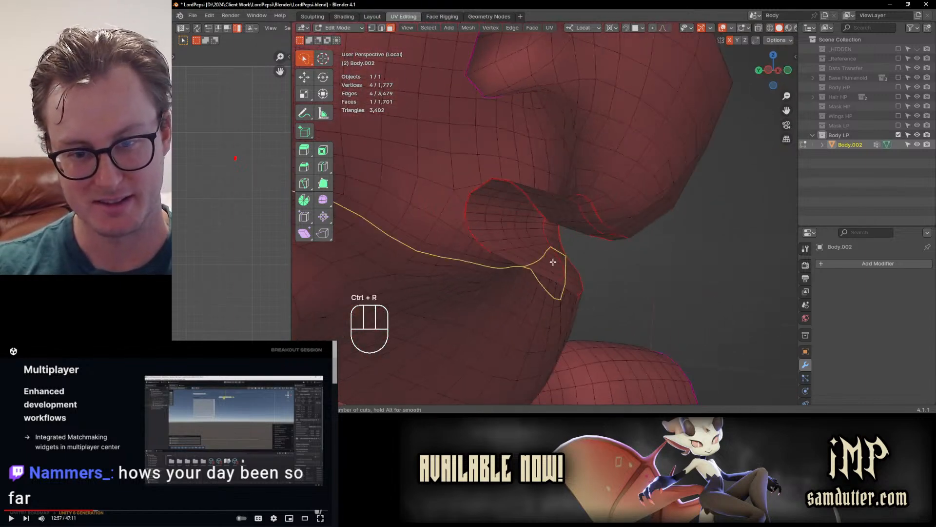
right_click(559, 275)
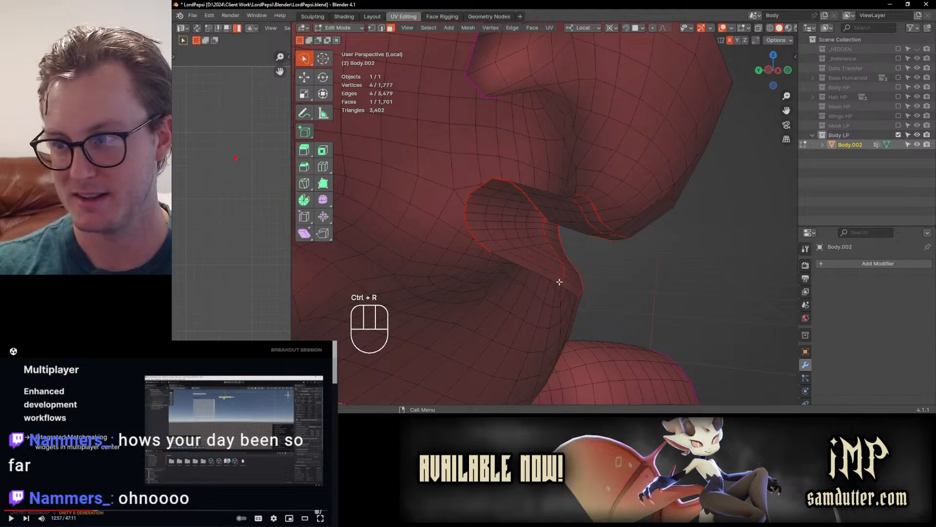
Select the inner lip edge loops in edge mode.
left_click(381, 28, "shift")
left_click(561, 276, "alt+shift")
middle_click_drag(561, 274, 564, 246)
left_click(622, 175, "alt+shift")
key("ctrl+z")
left_click(620, 183, "alt+shift")
middle_click_drag(620, 184, 575, 273)
Bevel the inner lip loop into a narrow strip with a centred loop cut along it.
key("ctrl+b")
left_click(646, 286)
key("ctrl+r")
left_click(578, 274)
right_click(578, 274)
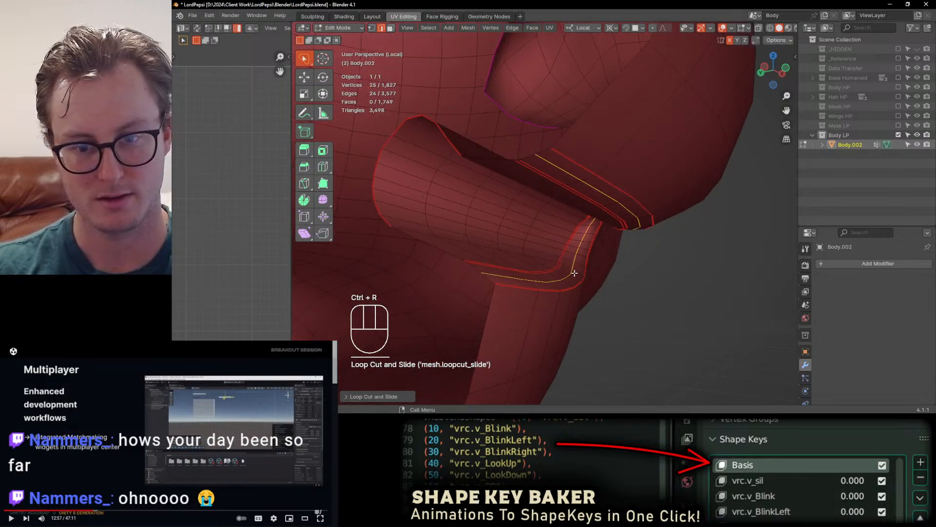
Select the linked mouth region and try a Z scale around the median point, then undo it.
left_click(546, 270)
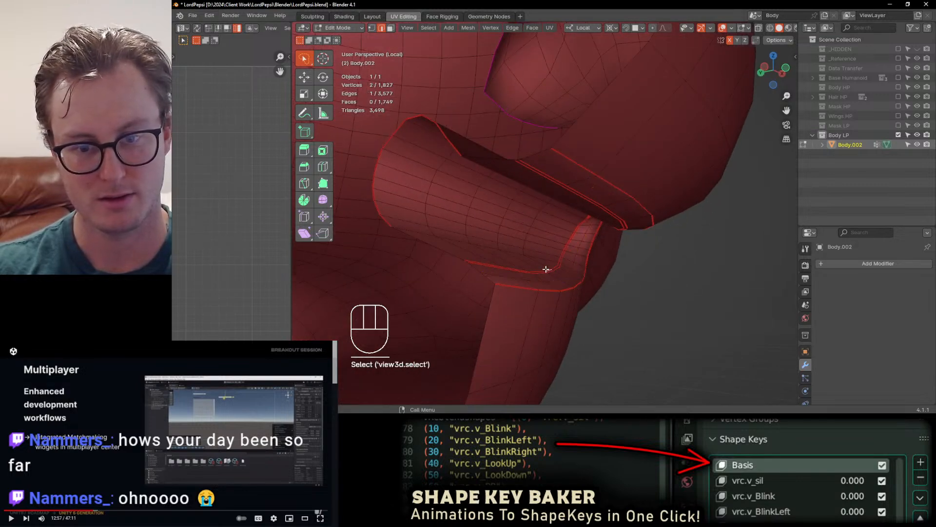
left_click(390, 28)
left_click(480, 204)
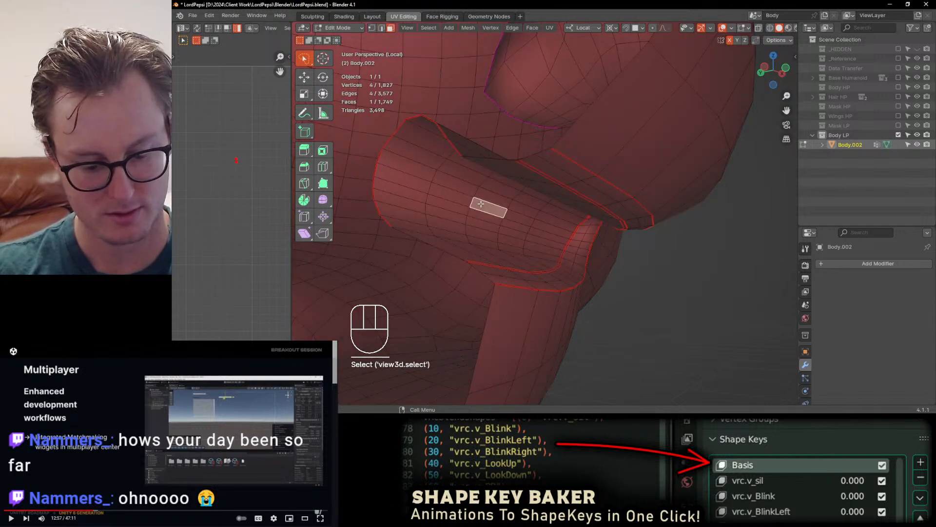
key("l")
middle_click_drag(481, 204, 511, 164)
key("period")
left_click(516, 111)
key("s")
key("z")
left_click(594, 155)
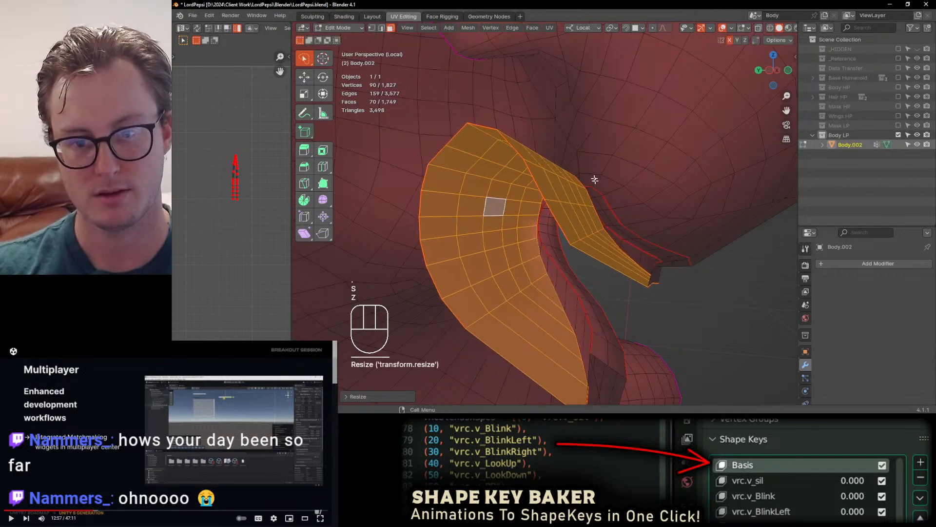
key("ctrl+z")
Select a face strip on the patch's far side and test a Z move, then undo it.
middle_click_drag(625, 224, 566, 348)
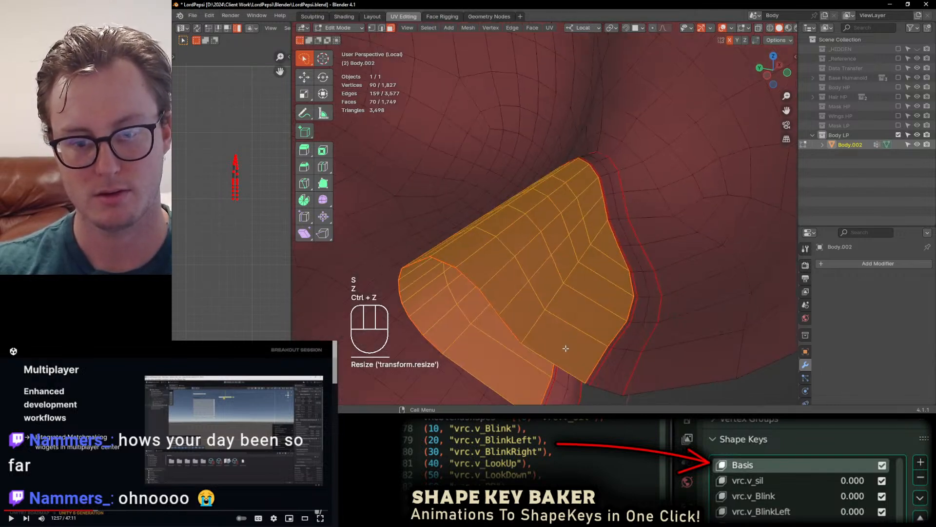
left_click(565, 347)
left_click(578, 169, "ctrl+shift")
key("g")
key("z")
left_click(596, 105)
middle_click_drag(596, 104, 500, 142)
key("ctrl+z")
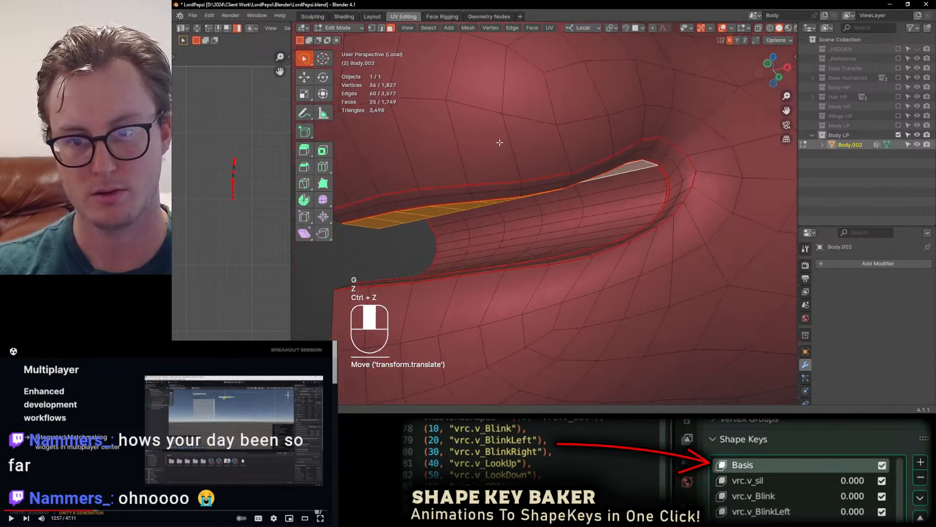
Drop one loop from the face strip and move the rest along local Z.
middle_click_drag(721, 105, 644, 170)
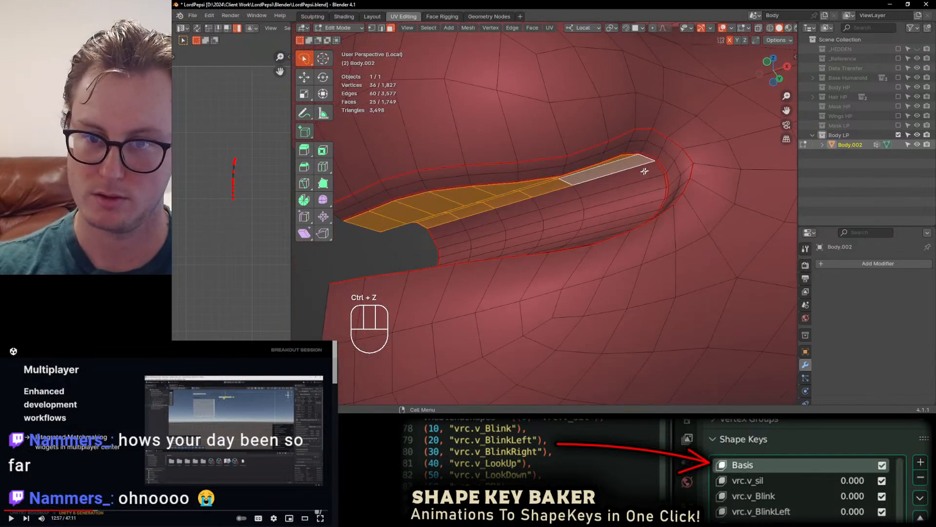
left_click(564, 180, "alt+shift")
middle_click_drag(568, 182, 429, 251)
key("g")
key("z")
left_click(633, 226)
Select an inner-lip face strip and move it along Z, then along Y.
left_click(549, 280)
middle_click_drag(608, 249, 495, 265)
left_click(605, 223, "ctrl")
key("g")
key("z")
left_click(602, 286)
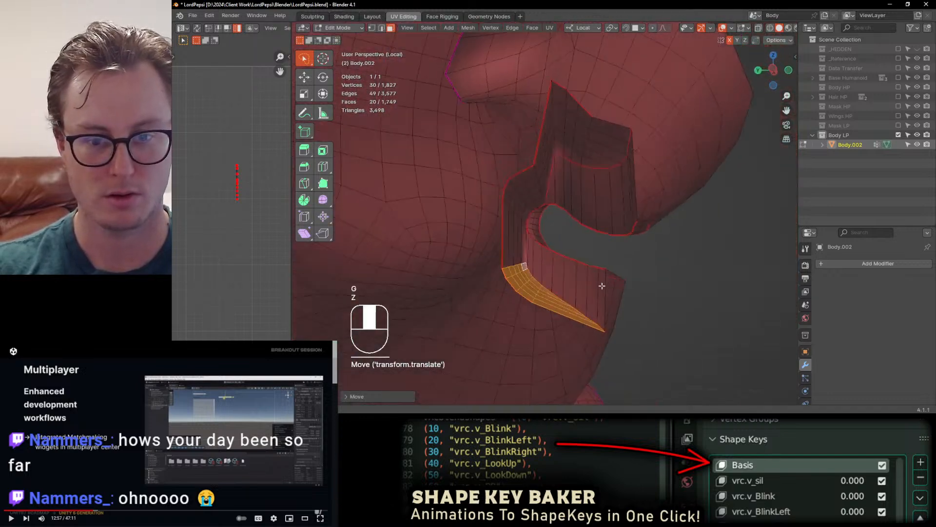
key("g")
key("y")
left_click(585, 285)
Select another shortest-path face strip along the lip.
middle_click_drag(585, 284, 556, 268)
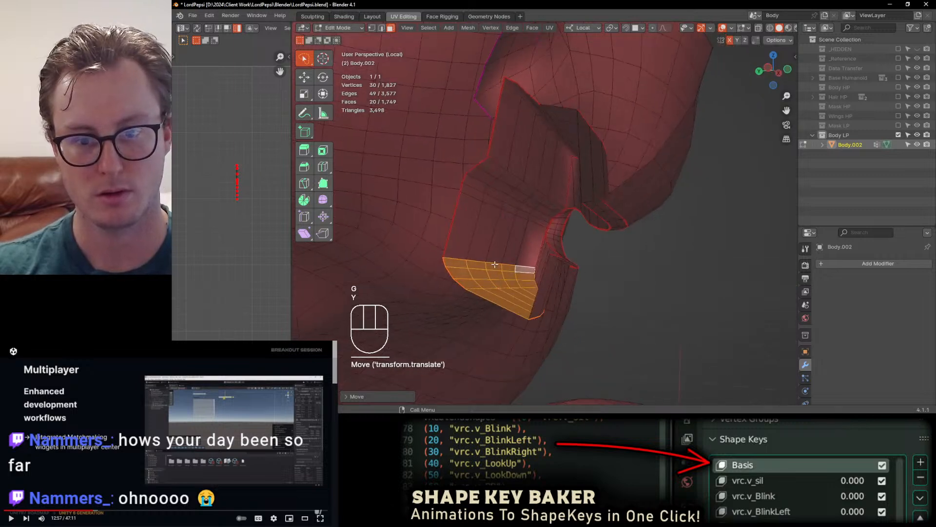
middle_click_drag(495, 264, 486, 233)
left_click(485, 233)
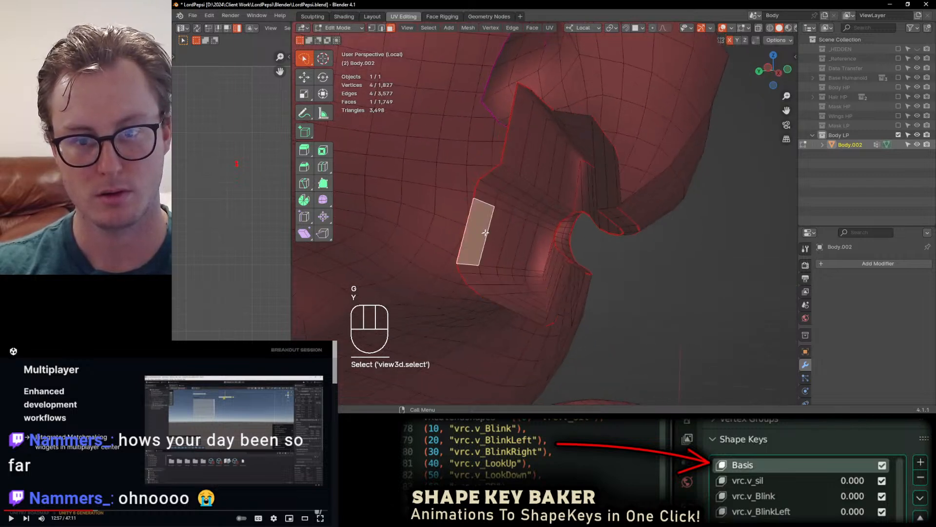
left_click(569, 179, "ctrl")
Extrude the lip face strip and push it back into the mouth along local Z and Y.
key("e")
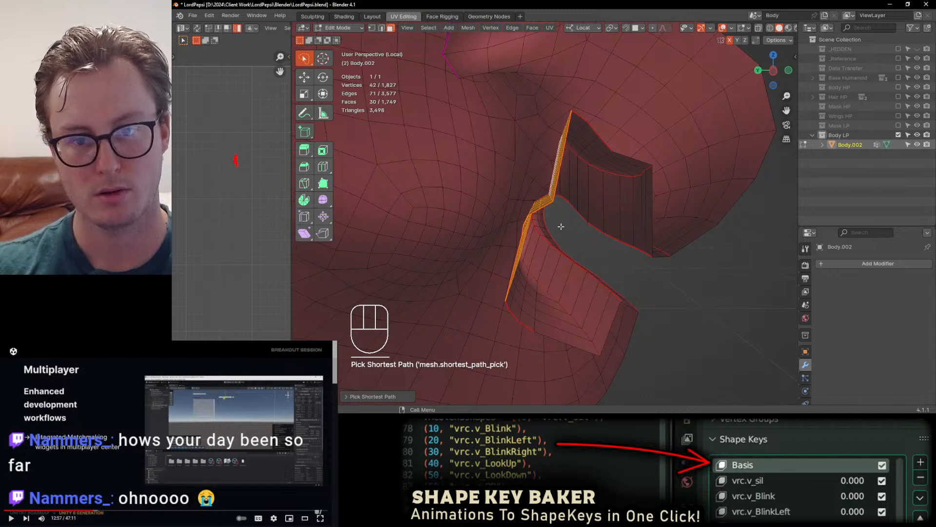
left_click(409, 187)
middle_click_drag(409, 186, 545, 211, "shift")
scroll(507, 223, "down", 4)
key("g")
key("y")
key("z")
left_click(501, 247)
key("g")
key("y")
left_click(528, 255)
Delete the open side faces of the extruded mouth strip.
left_click(545, 210)
left_click(546, 253, "ctrl")
key("x")
left_click(556, 272)
mouse_move(576, 248)
middle_mouse_down()
mouse_move(554, 253)
mouse_move(572, 243)
mouse_move(591, 259)
mouse_move(559, 219)
mouse_move(579, 245)
mouse_move(561, 259)
middle_mouse_up()
scroll(572, 242, "up", 2)
Select the linked mouth-interior region and mark seams on it.
left_click(580, 245)
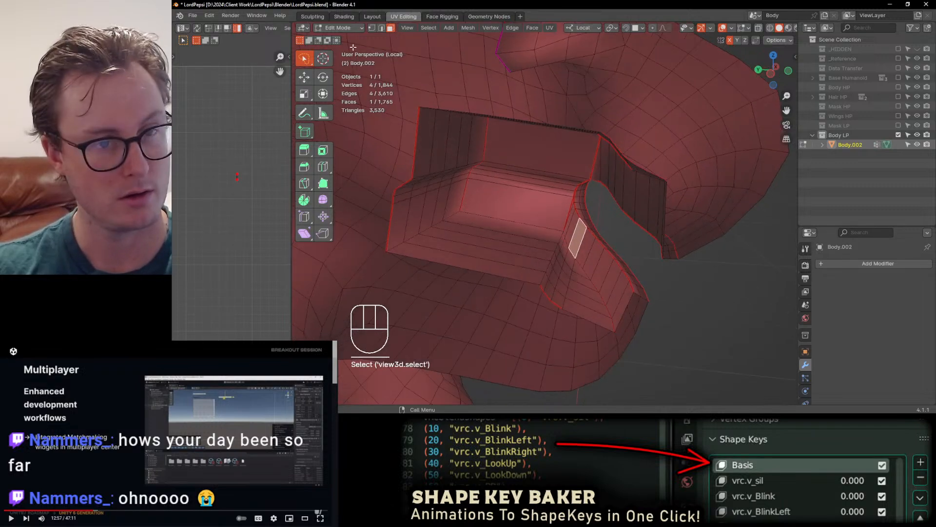
left_click(613, 273)
key("l")
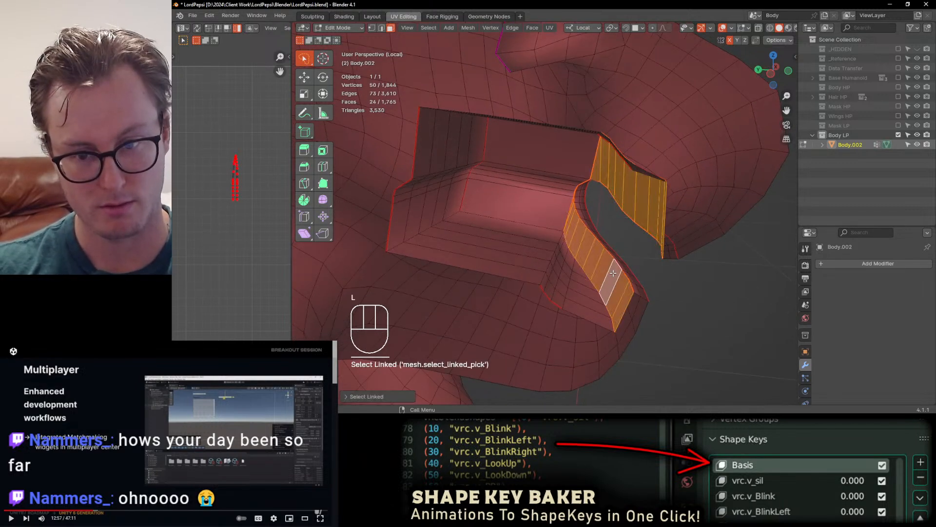
key("l")
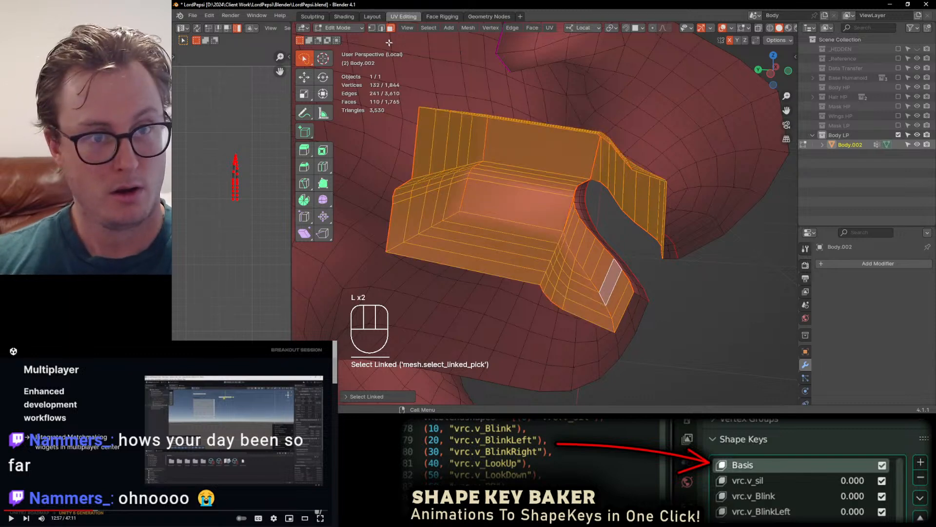
left_click(381, 29)
key("q")
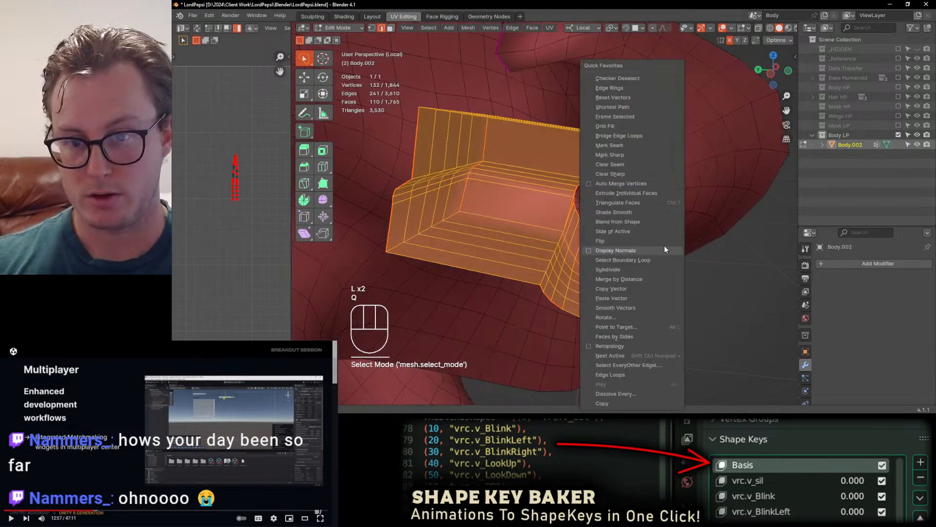
left_click(609, 145)
Select the inner lip edge loop and mark it as a seam.
key("q")
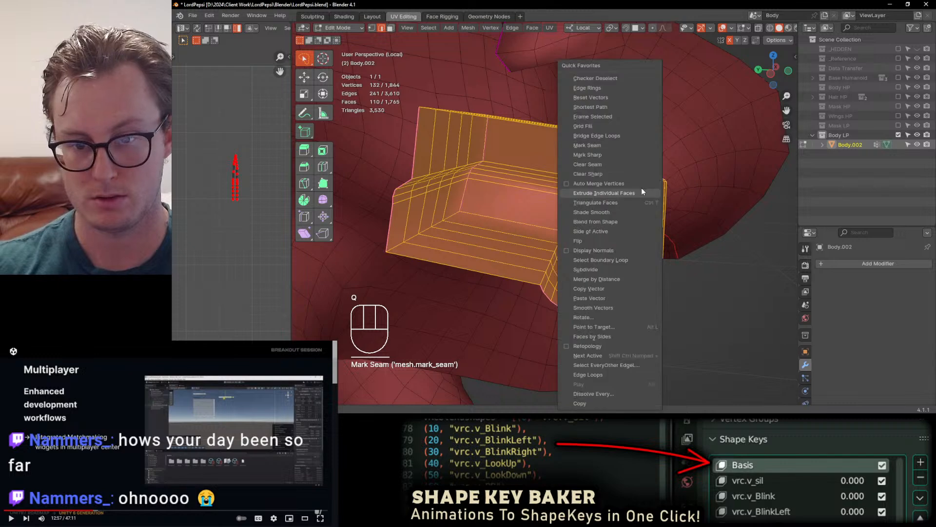
left_click(604, 260)
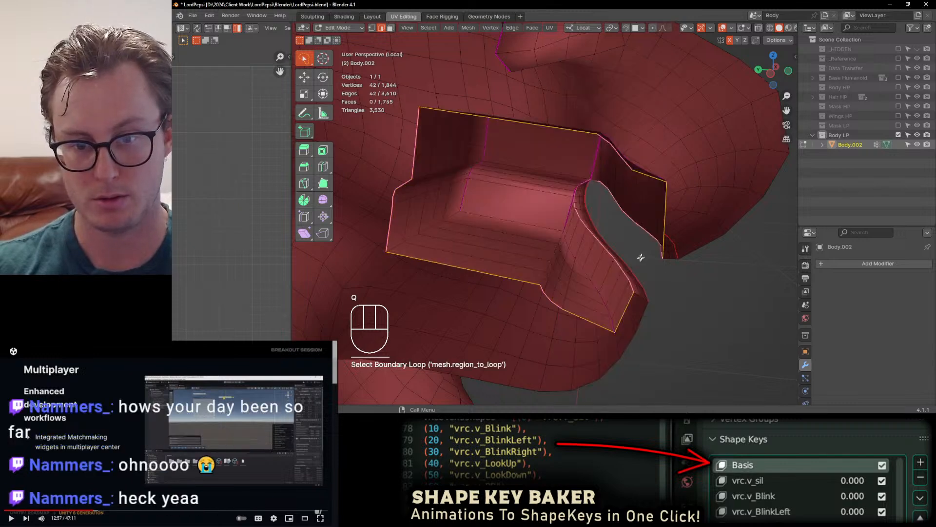
left_click(528, 281, "alt+shift")
key("q")
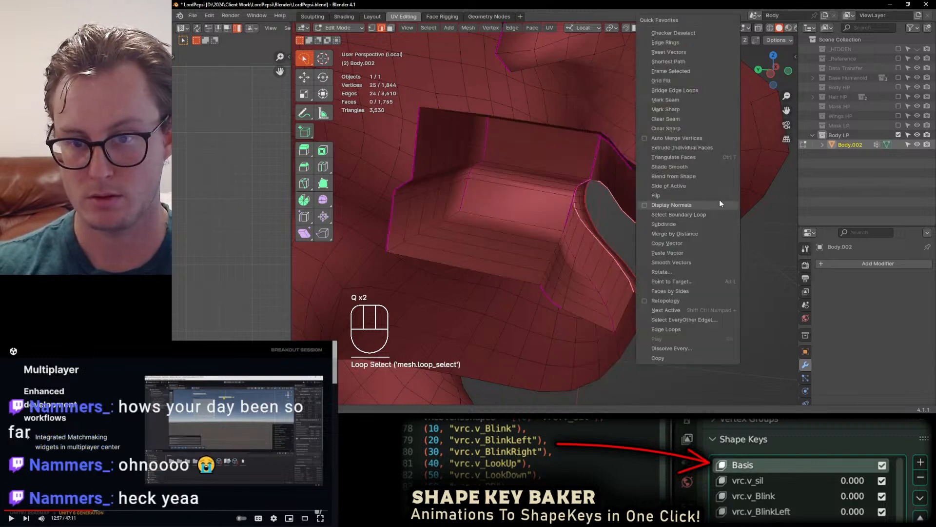
left_click(668, 103)
middle_click_drag(615, 195, 579, 246)
Save the file and hide everything on Body.002 except the mouth-cavity island.
key("Tab")
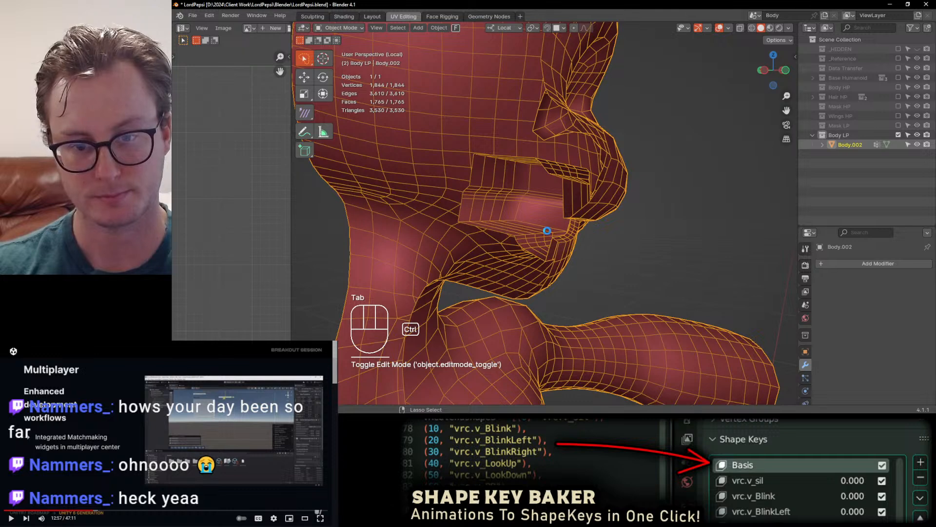
key("ctrl+s")
key("Tab")
left_click(390, 28)
left_click(538, 212)
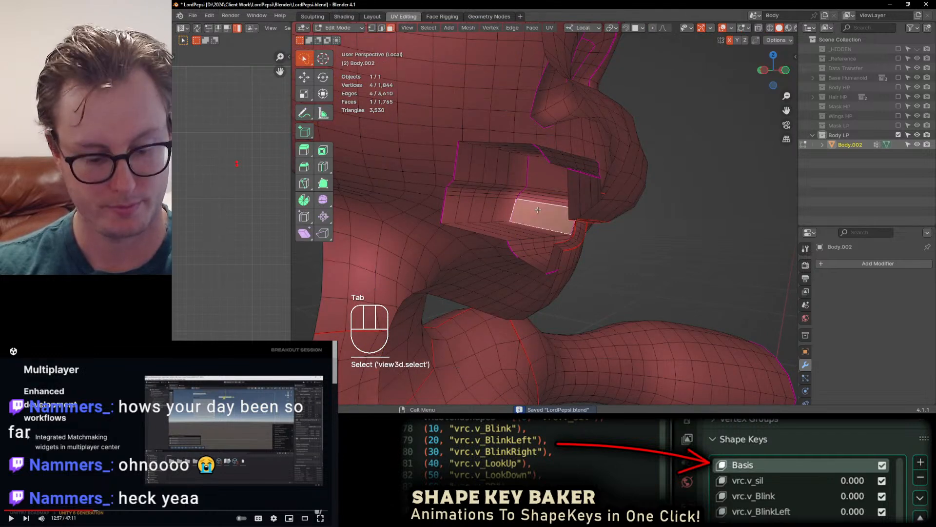
key("l")
key("ctrl+i")
key("h")
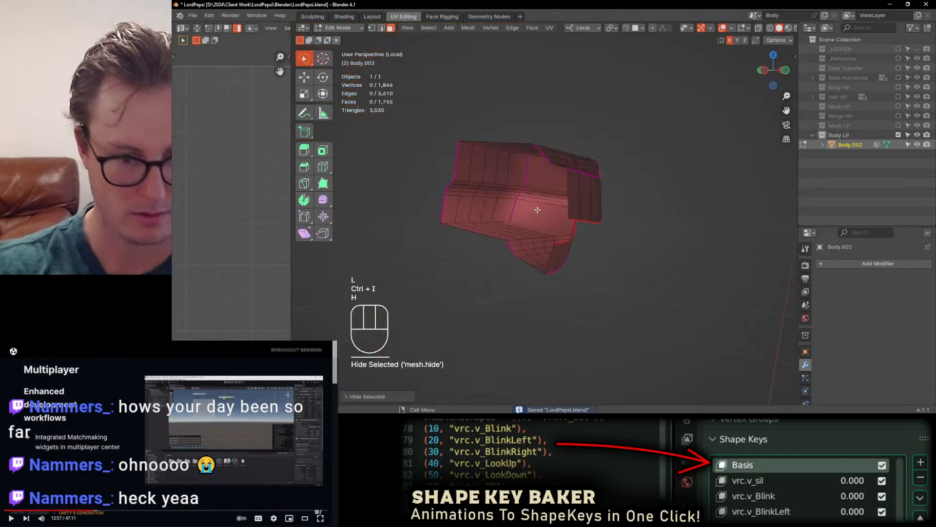
key("Tab")
Relax the isolated mouth mesh with Slide Relax in Sculpt Mode, undoing two strokes.
key("ctrl+Tab")
scroll(520, 239, "down", 8)
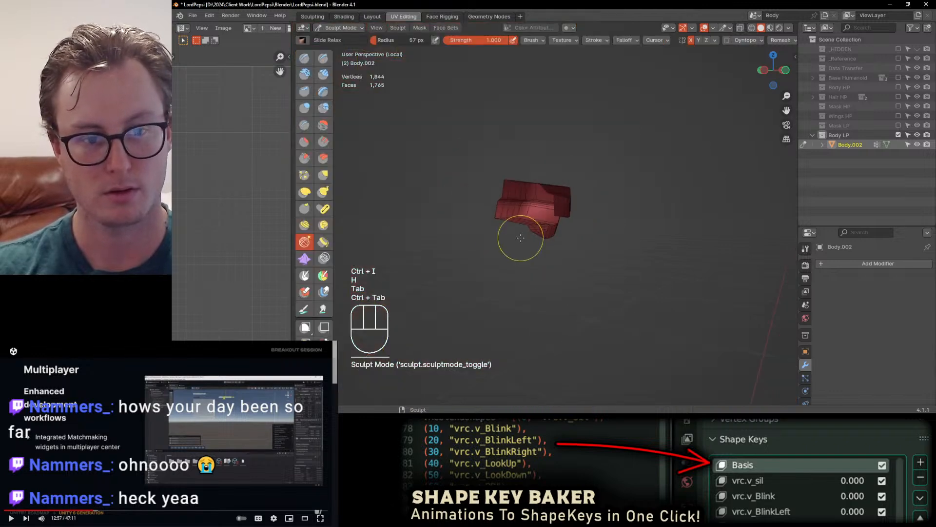
scroll(519, 225, "up", 2)
middle_click_drag(529, 201, 551, 196)
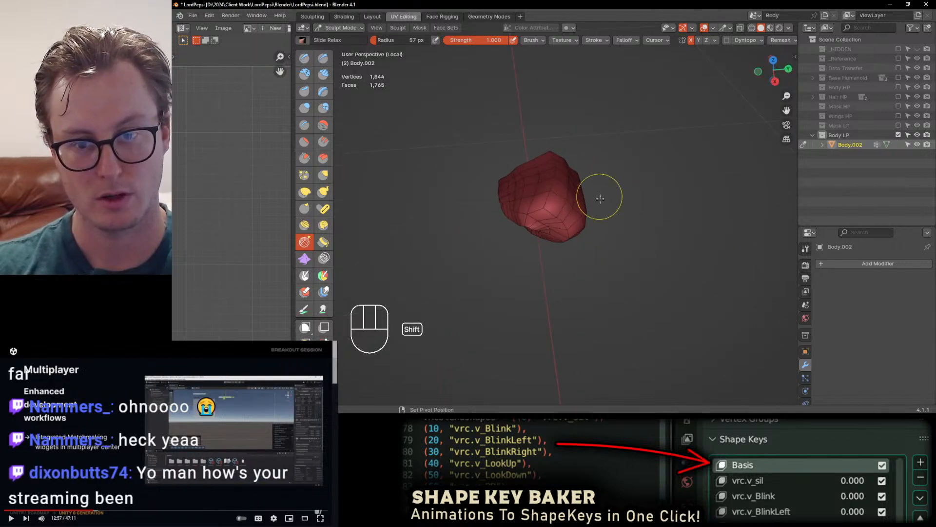
middle_click_drag(599, 196, 556, 182)
key("ctrl+z")
key("ctrl+z")
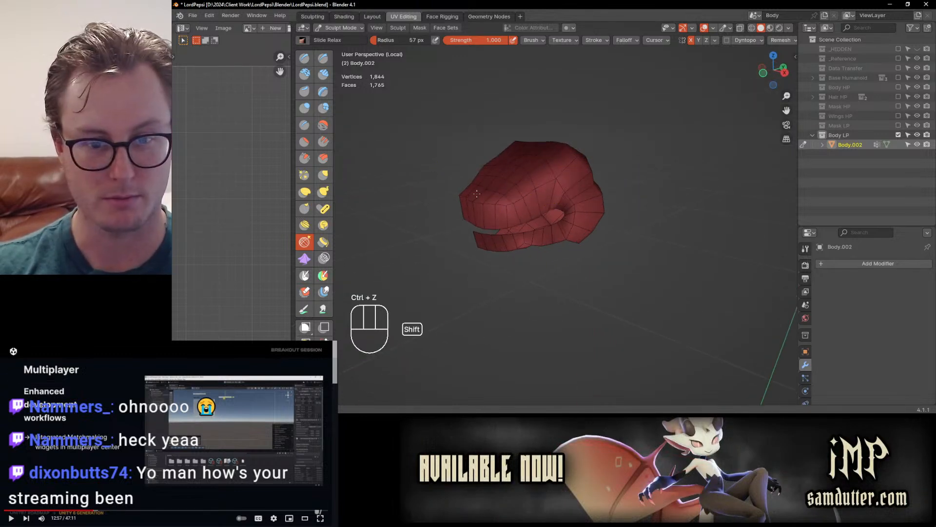
middle_click_drag(502, 163, 586, 186)
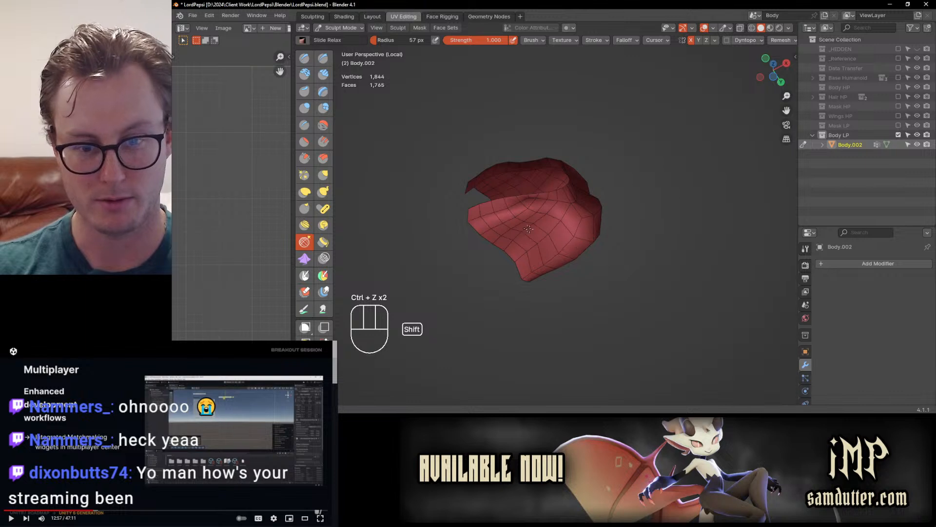
middle_click_drag(544, 225, 484, 290)
middle_click_drag(534, 249, 460, 220)
middle_click_drag(525, 189, 615, 231)
Unhide Body HP in the outliner and isolate it with Body.002 in Local View.
key("ctrl+Tab")
key("slash")
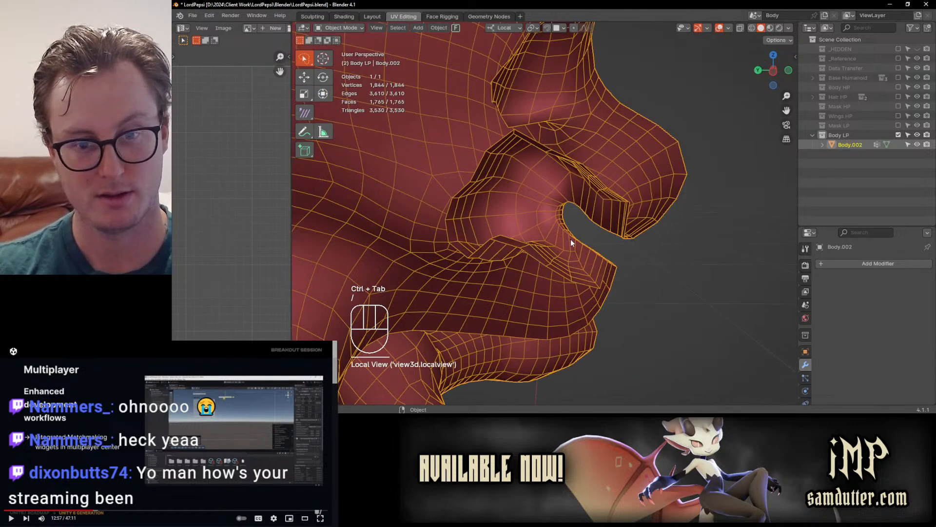
key("slash")
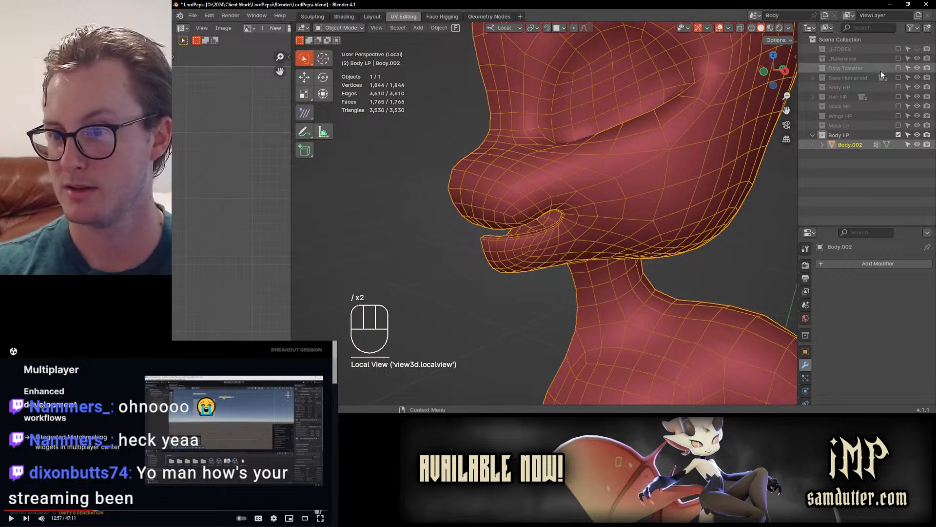
left_click(899, 88)
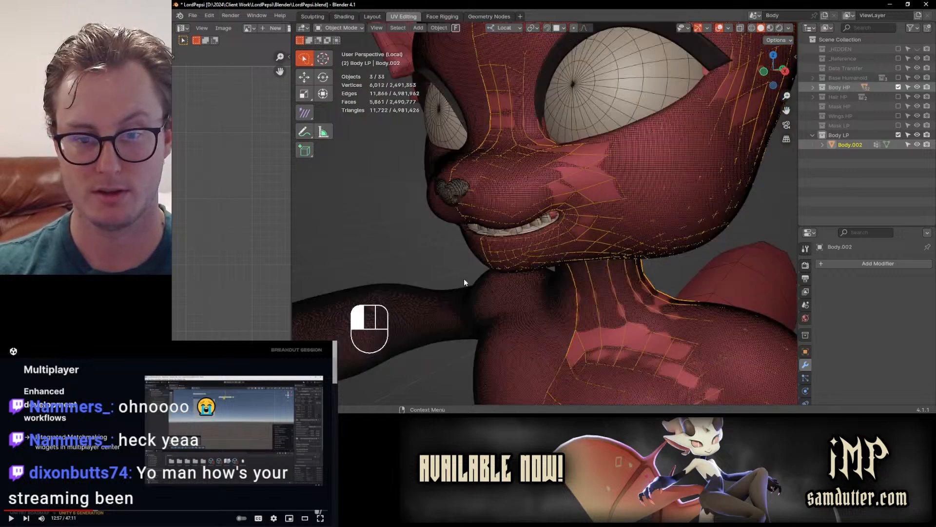
middle_click_drag(461, 247, 501, 242)
scroll(591, 226, "down", 1)
scroll(502, 242, "down", 2)
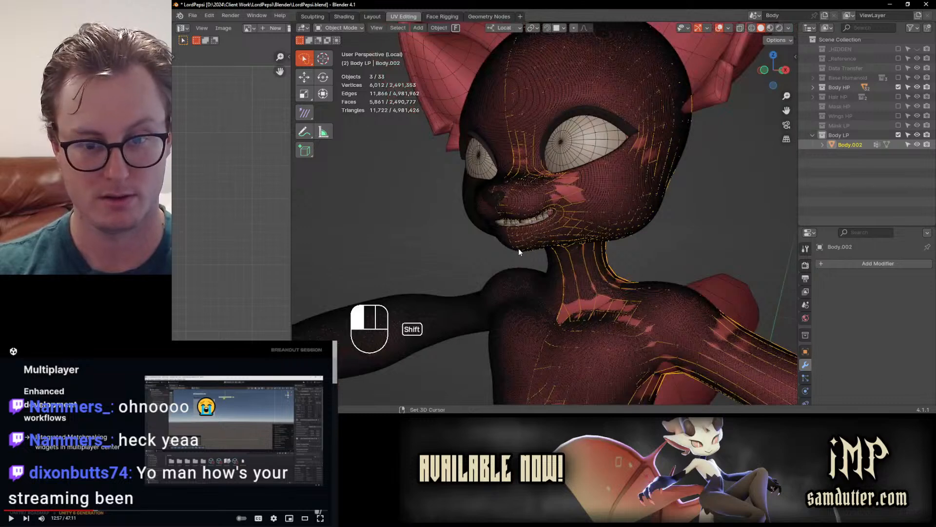
left_click(519, 247, "shift")
key("slash")
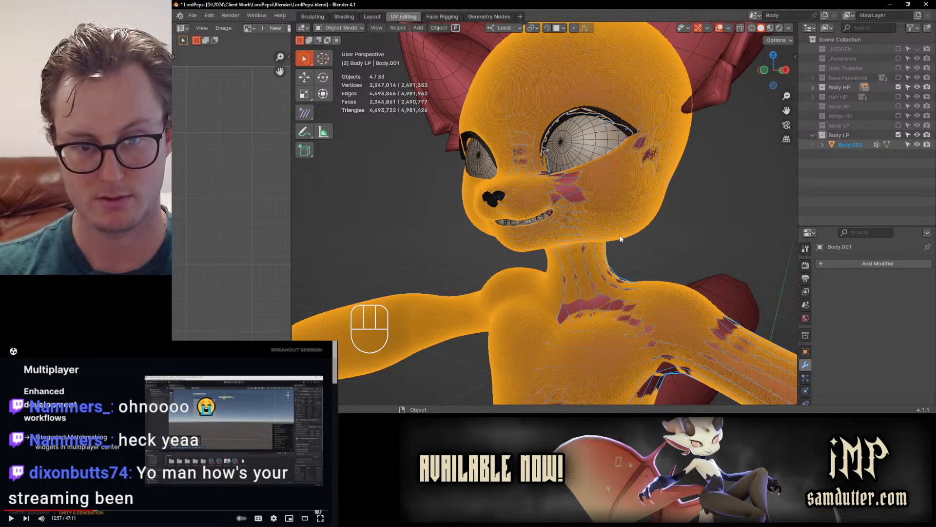
key("slash")
Make Body.002 the active object and turn off the wireframe overlay.
left_click(841, 146)
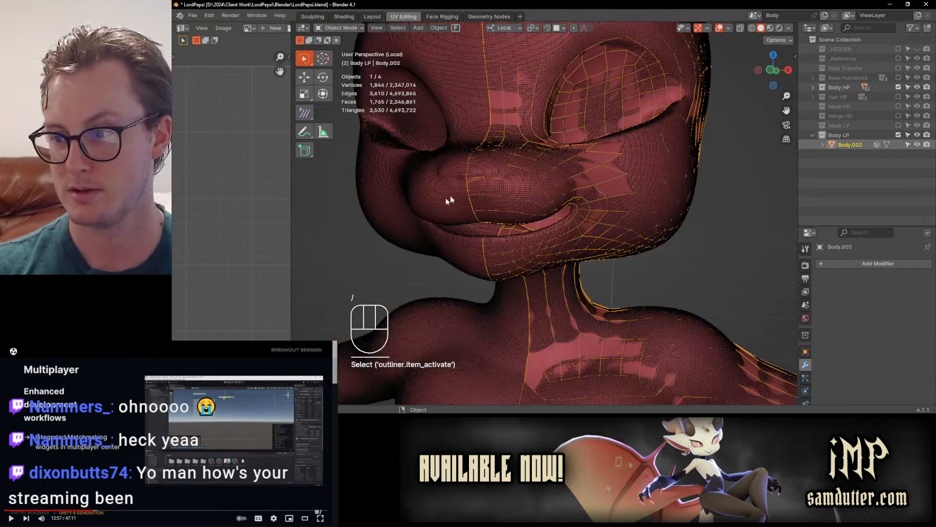
middle_click_drag(475, 189, 505, 227)
key("q")
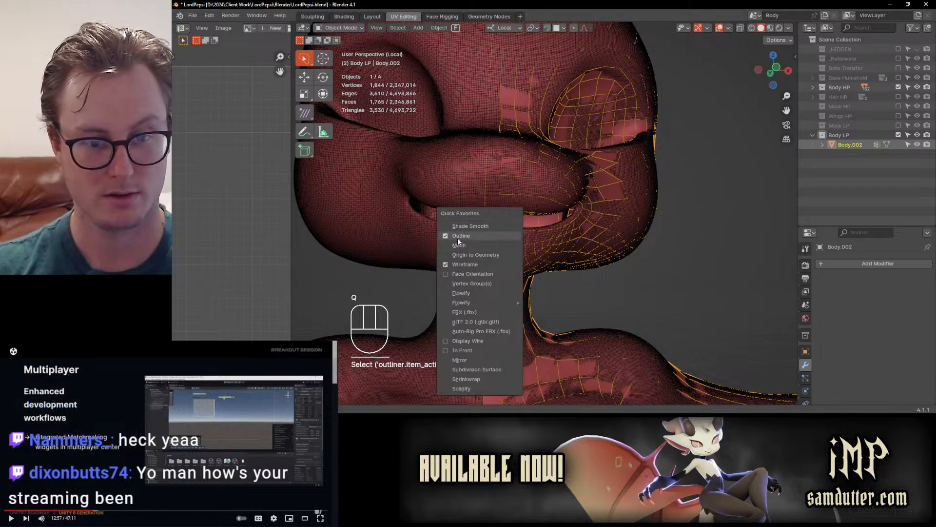
left_click(459, 264)
middle_click_drag(550, 213, 480, 238)
key("Tab")
key("Tab")
key("q")
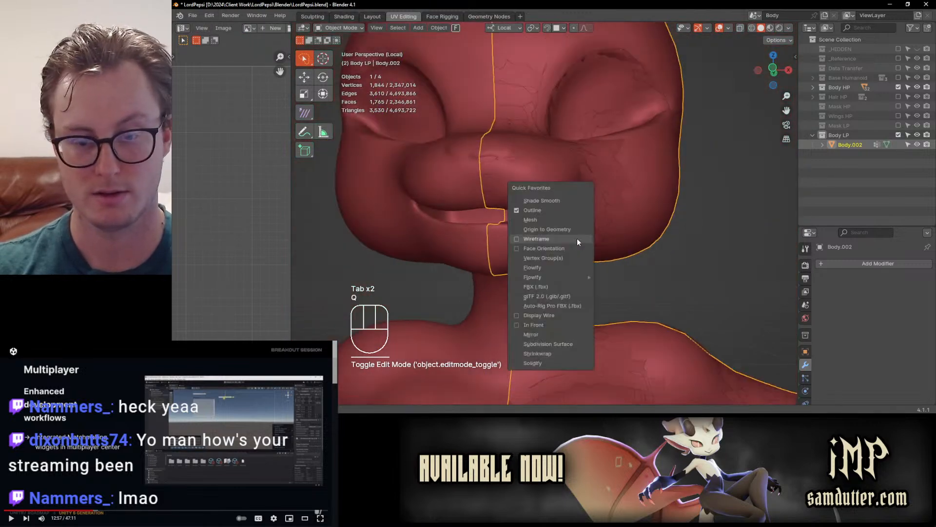
Add a Shrinkwrap modifier to Body.002 targeting the high-poly Body.001.
left_click(551, 353)
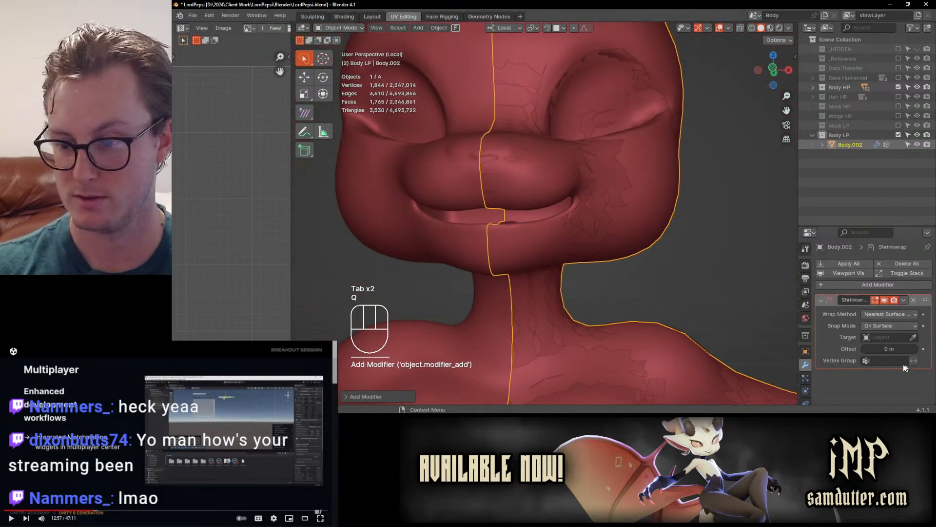
left_click(914, 336)
left_click(493, 165)
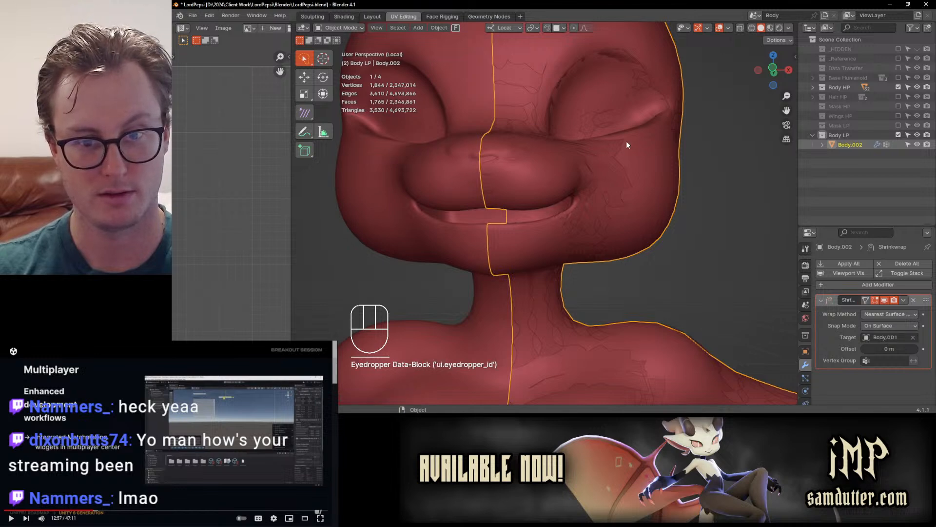
scroll(583, 190, "up", 4)
key("Tab")
mouse_move(570, 209)
middle_mouse_down()
mouse_move(634, 227)
mouse_move(564, 222)
middle_mouse_up()
key("Tab")
Duplicate the Shrinkwrap modifier, apply the copy, and switch to Sculpt Mode.
scroll(564, 221, "down", 5)
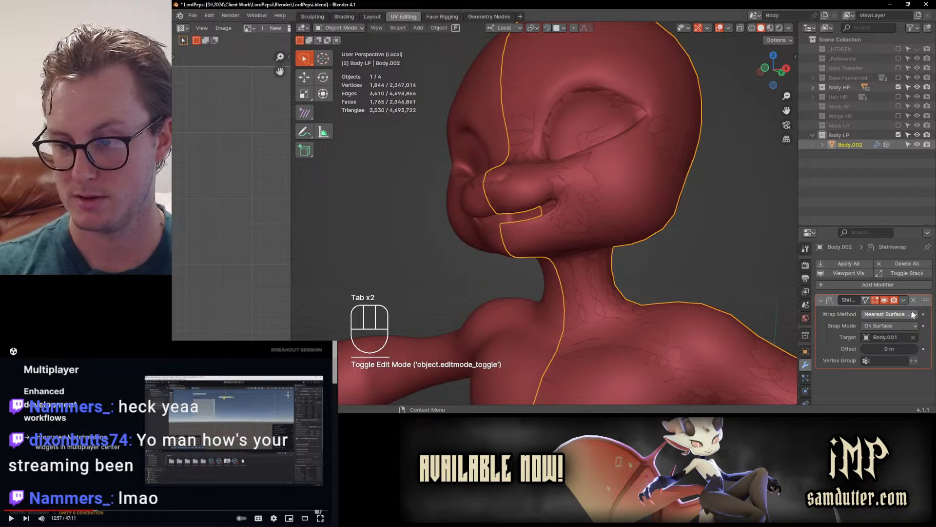
key("shift")
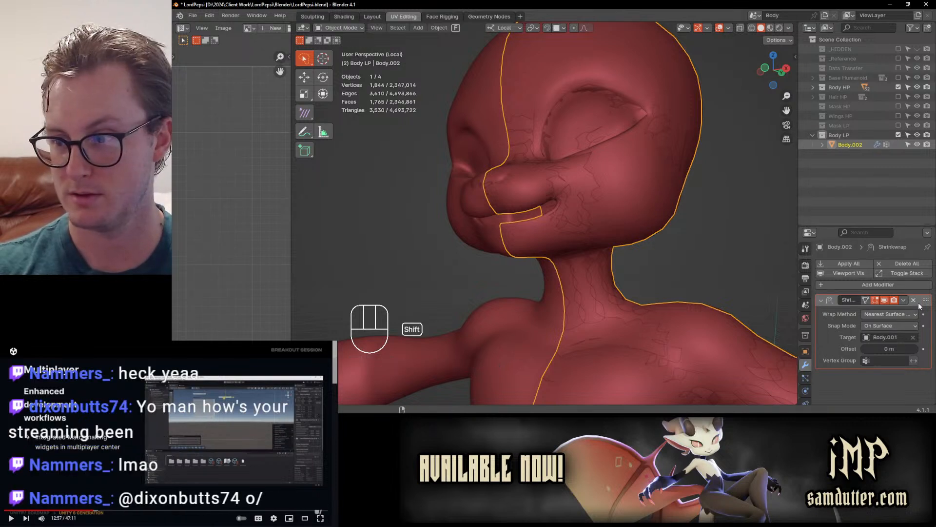
key("shift+d")
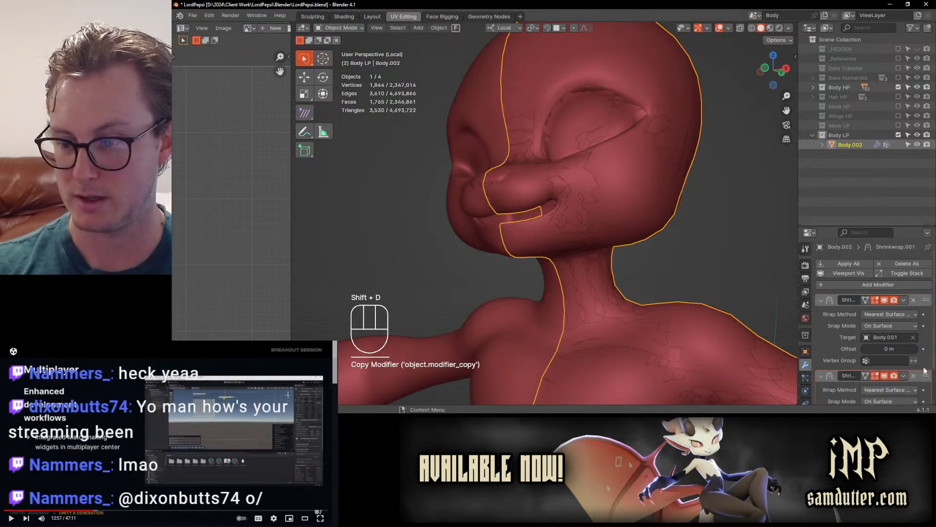
key("ctrl+a")
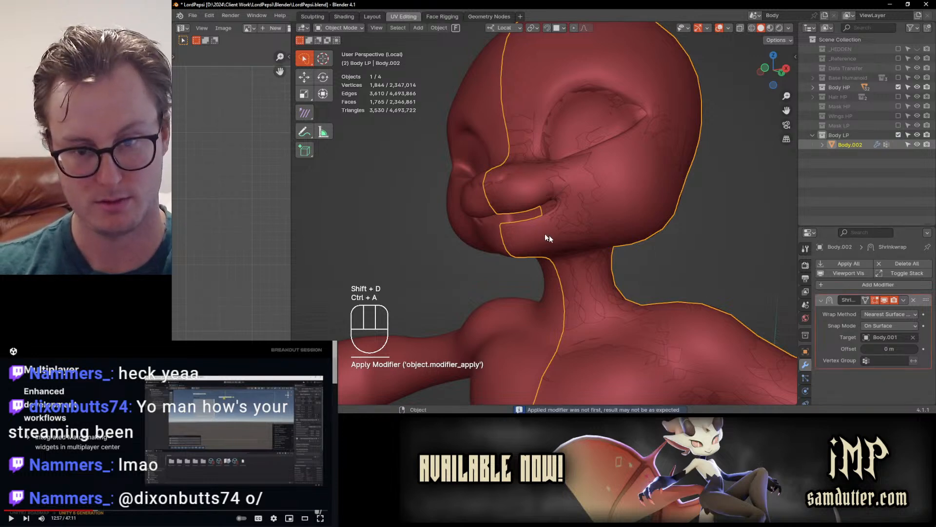
key("slash")
key("ctrl+Tab")
scroll(571, 296, "down", 2)
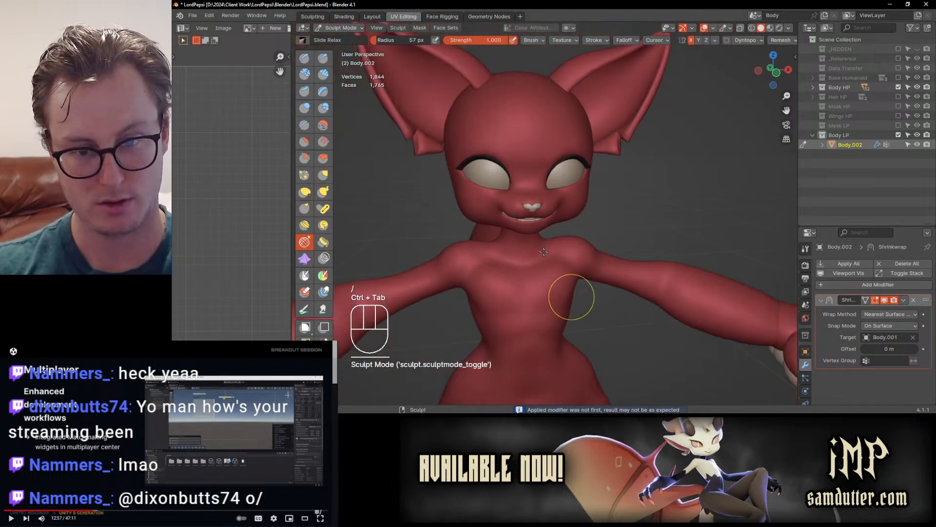
Isolate Body.002 in Local View with the wireframe overlay turned back on.
key("slash")
middle_click_drag(581, 265, 534, 224)
key("t")
key("t")
key("q")
left_click(407, 326)
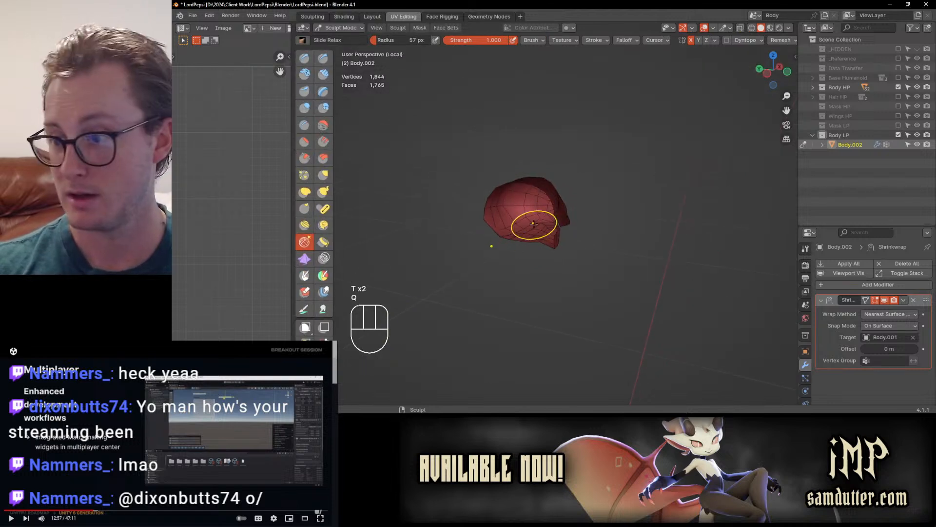
Relax several patches of the mouth-cavity mesh with Slide Relax strokes.
left_click_drag(525, 228, 512, 231, "shift")
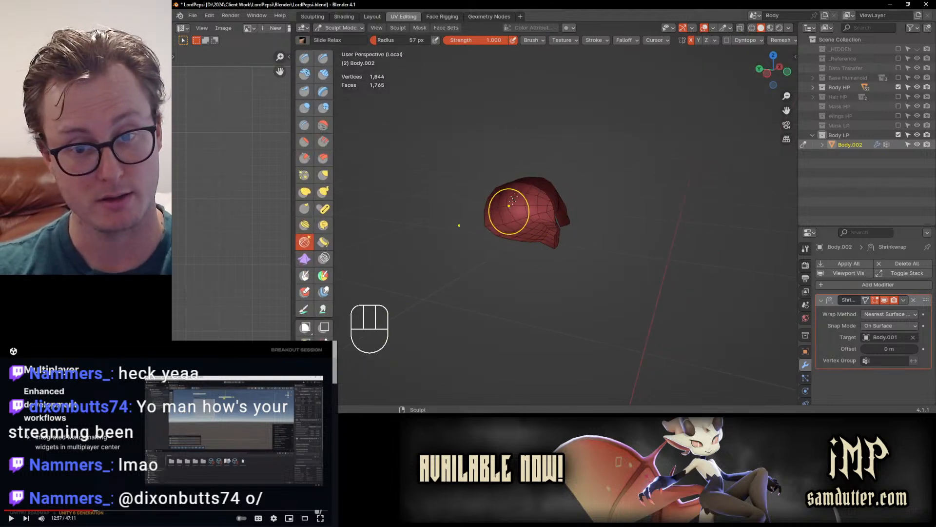
middle_click_drag(509, 211, 524, 189)
left_click_drag(512, 197, 505, 224, "shift")
middle_click_drag(521, 206, 537, 194)
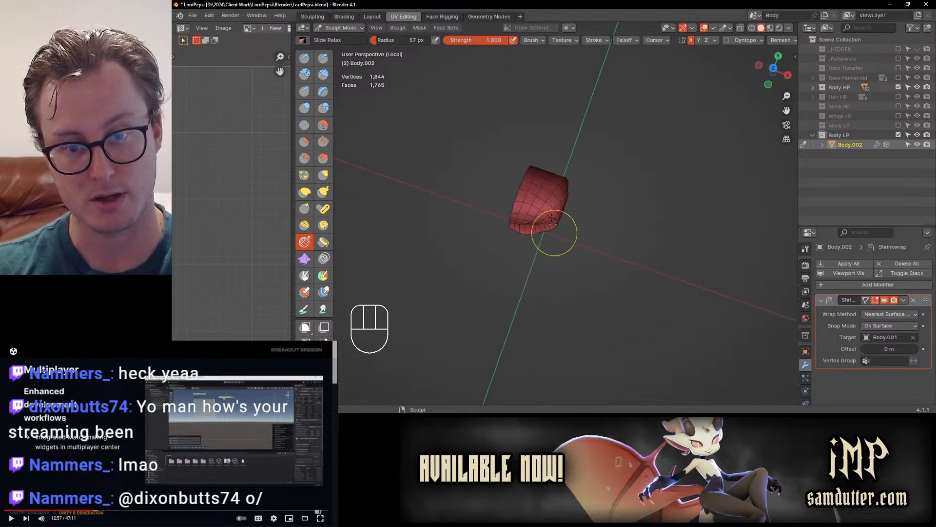
middle_click_drag(554, 233, 439, 184)
scroll(439, 184, "up", 3)
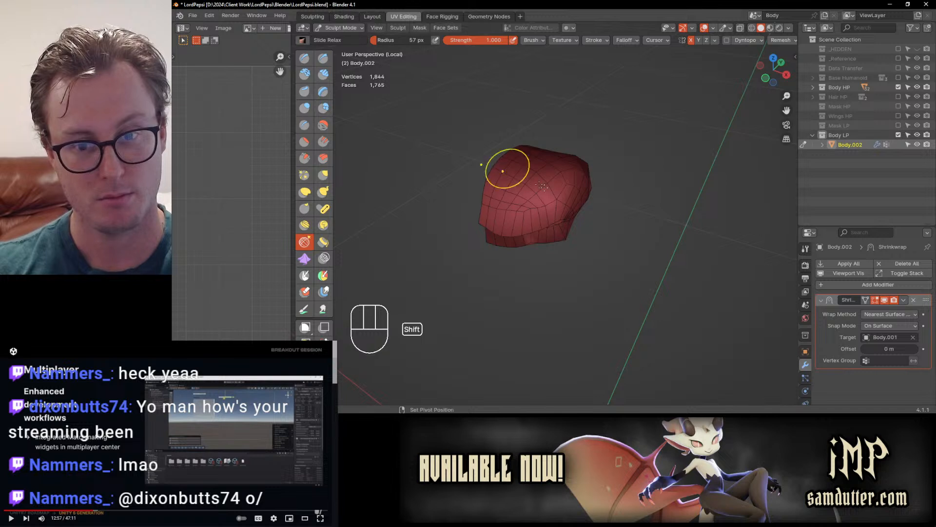
middle_click_drag(510, 170, 605, 192)
left_click_drag(605, 192, 614, 199, "shift")
middle_click_drag(614, 199, 600, 145)
left_click_drag(555, 240, 544, 239, "shift")
middle_click_drag(532, 226, 591, 267)
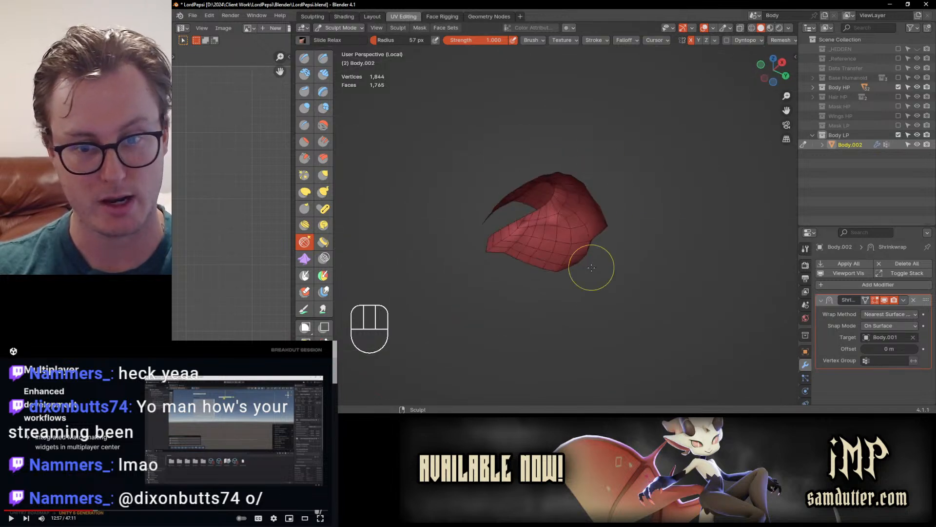
Undo the last relax stroke and return Body.002 to Object Mode.
middle_click_drag(486, 253, 517, 223)
key("ctrl+z")
scroll(611, 227, "down", 3)
mouse_move(611, 227)
middle_mouse_down()
mouse_move(592, 268)
mouse_move(561, 199)
mouse_move(564, 255)
middle_mouse_up()
key("ctrl+Tab")
mouse_move(457, 274)
middle_mouse_down()
mouse_move(430, 251)
mouse_move(572, 254)
mouse_move(618, 274)
mouse_move(593, 250)
middle_mouse_up()
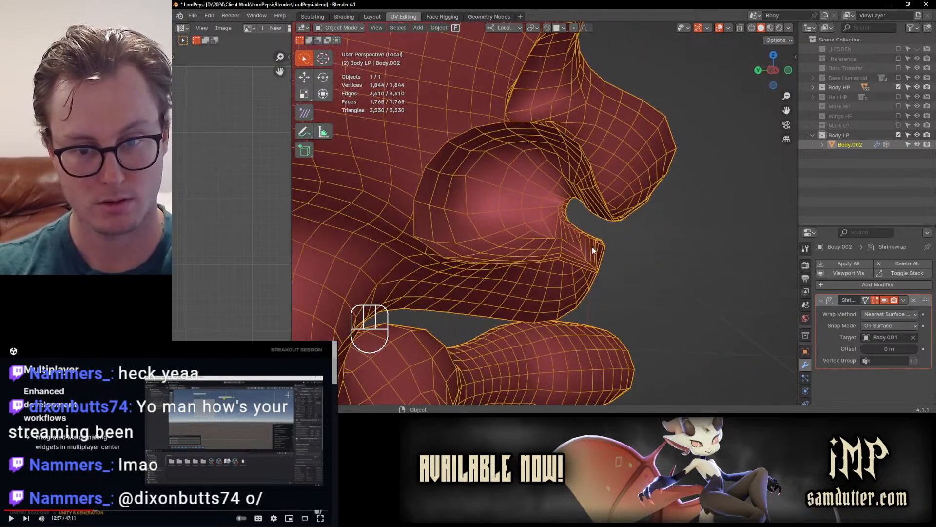
In vertex select mode, move a vertex along the mouth piece's lip edge.
key("Tab")
middle_click_drag(648, 265, 616, 287)
key("Tab")
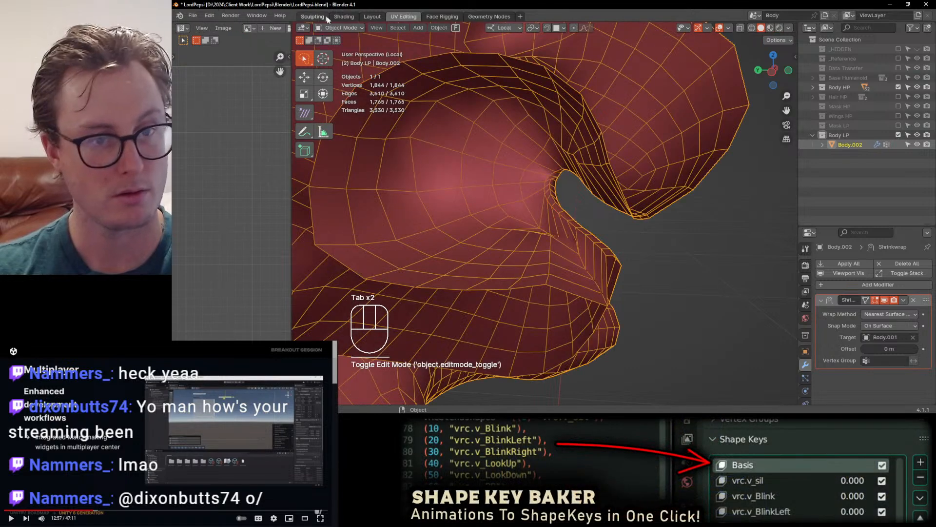
key("Tab")
left_click(372, 27)
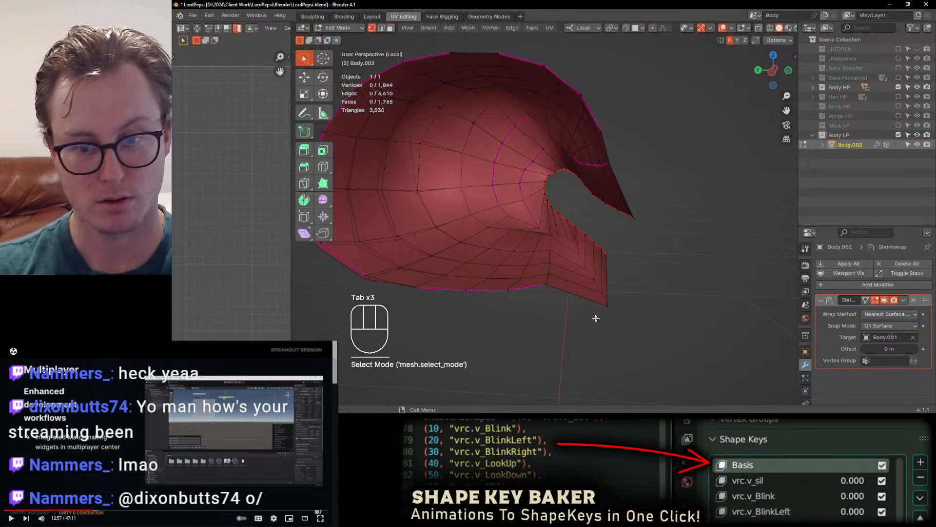
left_click(547, 230, "ctrl")
key("g")
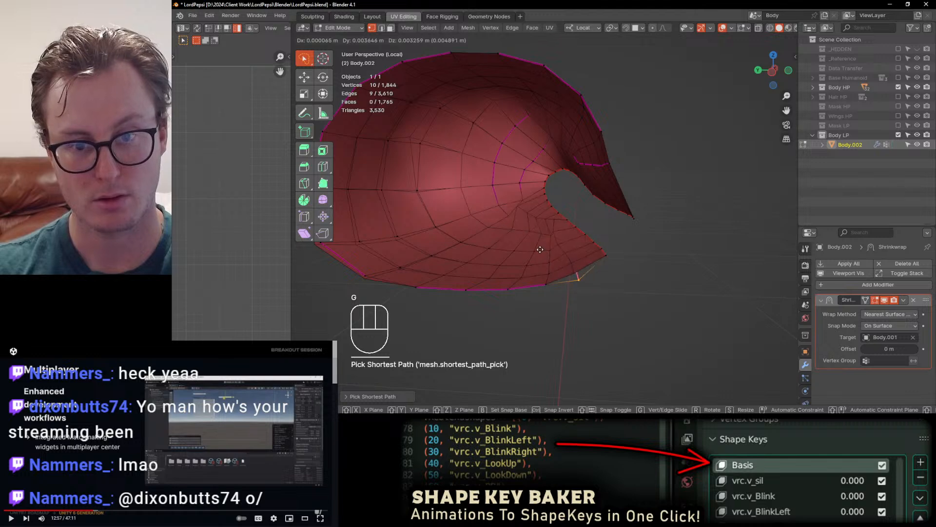
left_click(546, 253)
Duplicate and apply the Shrinkwrap modifier, then switch the mouth piece to Sculpt Mode.
middle_click_drag(556, 257, 511, 222)
middle_click_drag(540, 259, 553, 266)
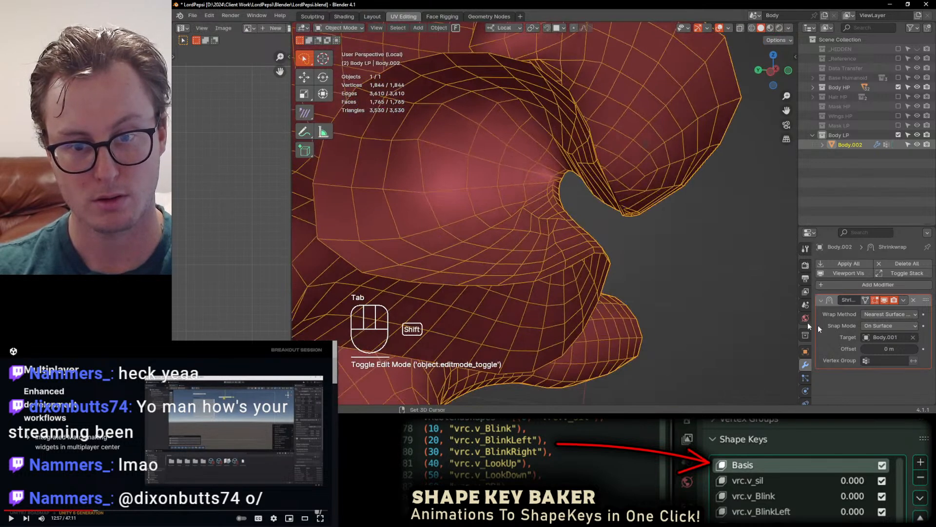
key("shift+d")
key("ctrl+a")
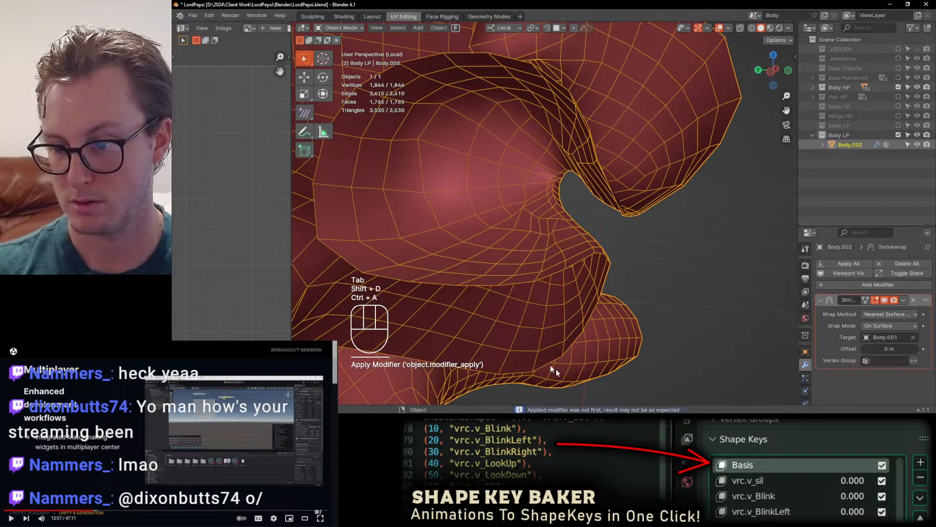
key("ctrl+Tab")
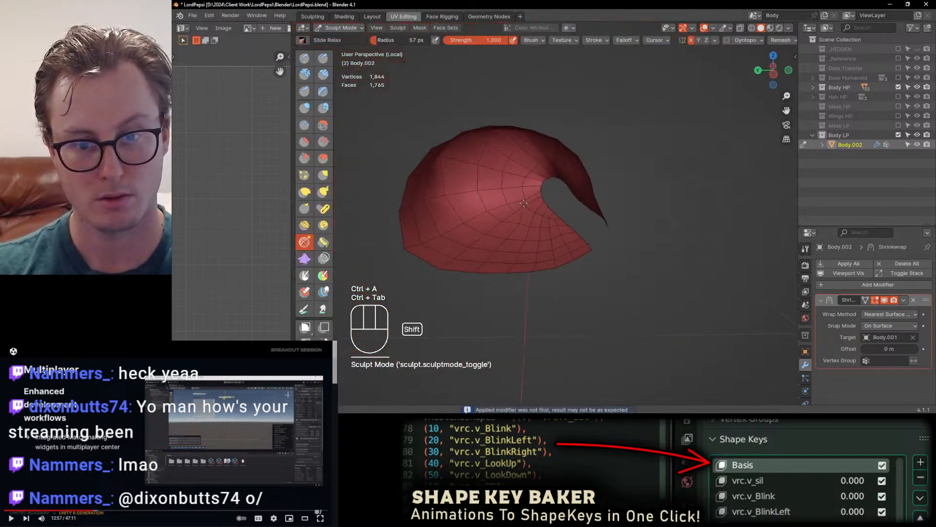
Inspect the mouth mesh from below, the side and the C-shaped opening, then exit Local View.
scroll(508, 259, "down", 4)
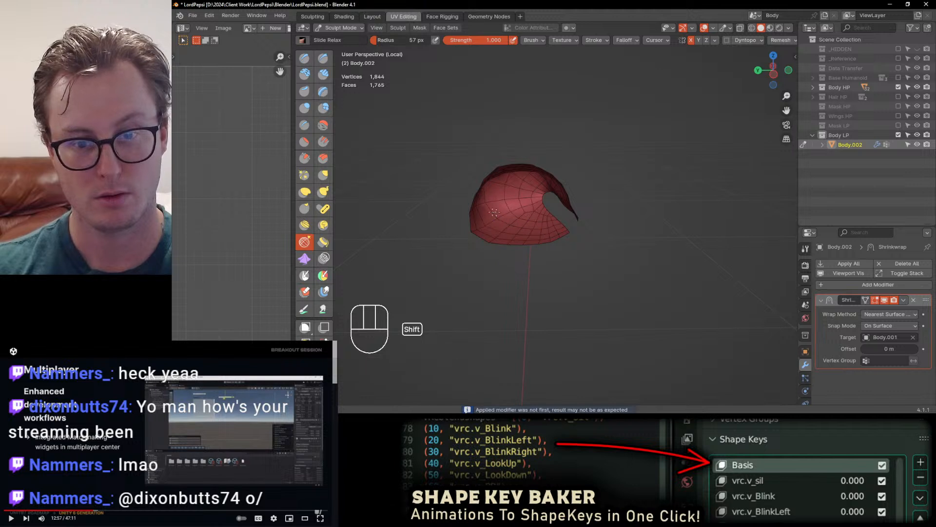
mouse_move(508, 226)
middle_mouse_down()
mouse_move(513, 188)
mouse_move(553, 190)
middle_mouse_up()
scroll(539, 187, "up", 3)
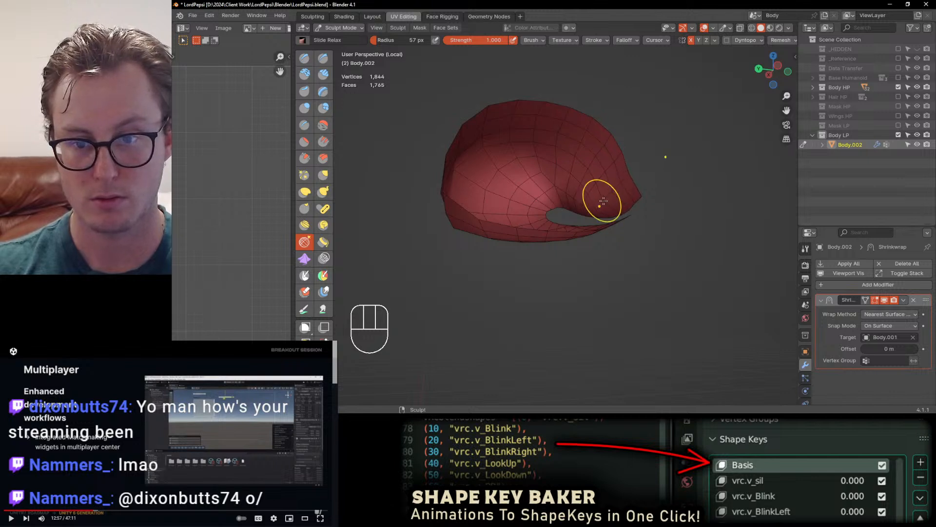
mouse_move(625, 202)
middle_mouse_down()
mouse_move(489, 231)
mouse_move(503, 248)
middle_mouse_up()
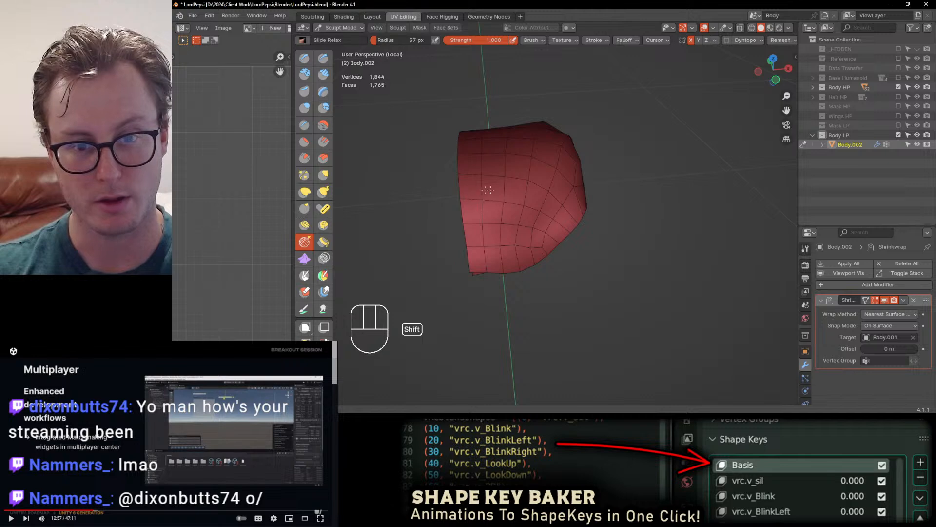
scroll(471, 189, "down", 4)
middle_click_drag(545, 179, 599, 154)
scroll(518, 209, "up", 4)
middle_click_drag(519, 209, 537, 252)
key("KP_Divide")
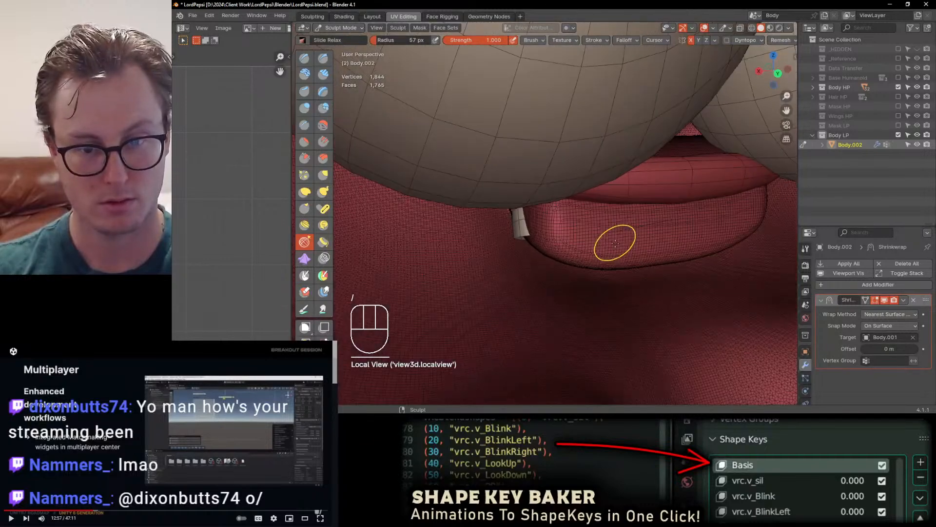
Return to Object Mode and hide the eyeball and the central object.
key("ctrl+Tab")
left_click(602, 147)
left_click(601, 137)
key("h")
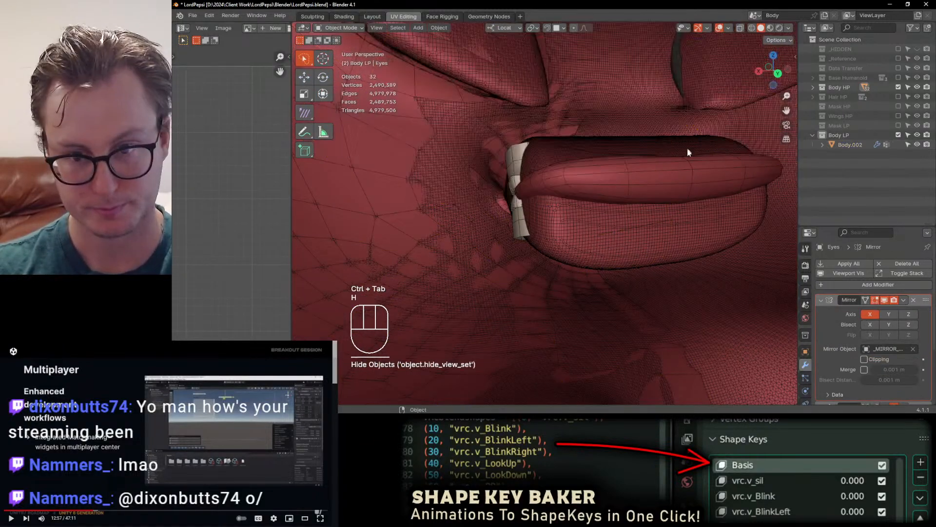
key("h")
Hide the upper teeth and lower gums, then select Body.002.
left_click(511, 165, "shift")
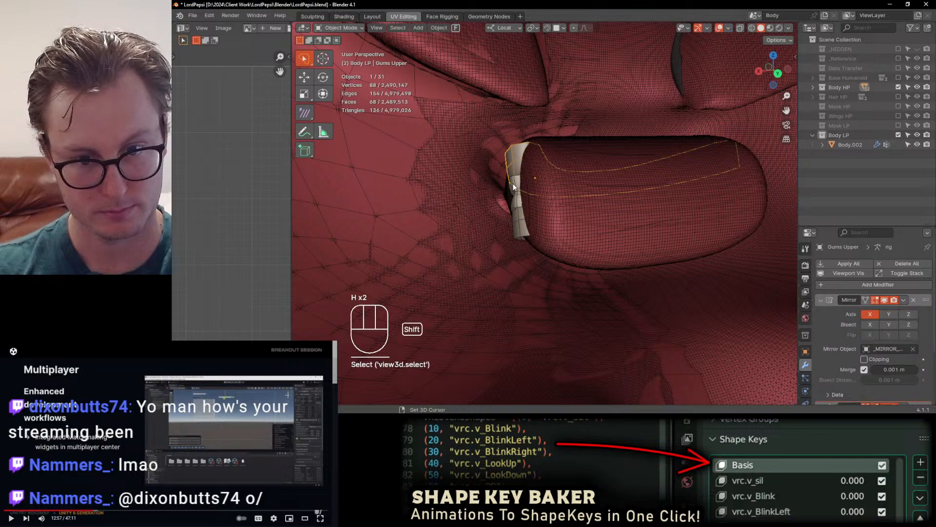
left_click(520, 222, "shift")
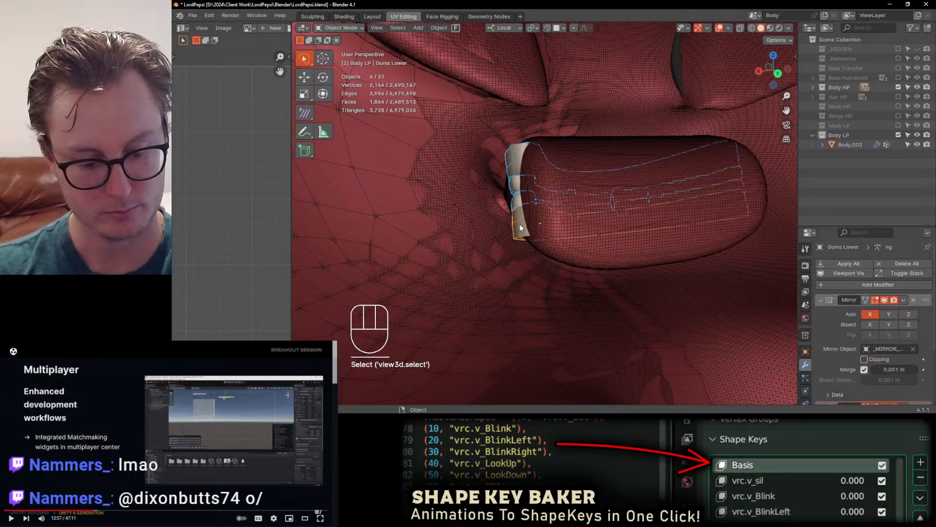
key("h")
middle_click_drag(577, 202, 481, 175)
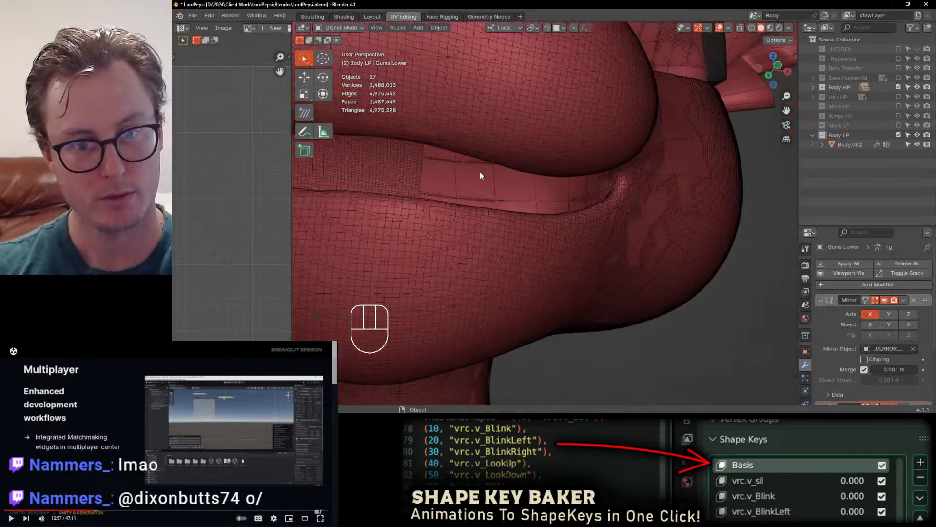
scroll(481, 174, "down", 3)
left_click(544, 198)
Turn off wireframe, reveal all of Body.002's geometry in Edit Mode, and enable the retopology overlay.
key("q")
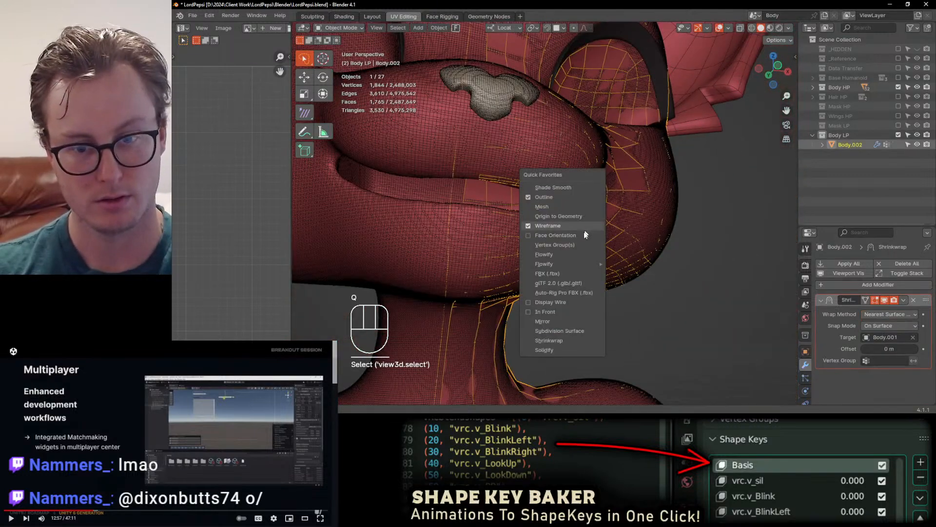
left_click(556, 226)
key("Tab")
key("a")
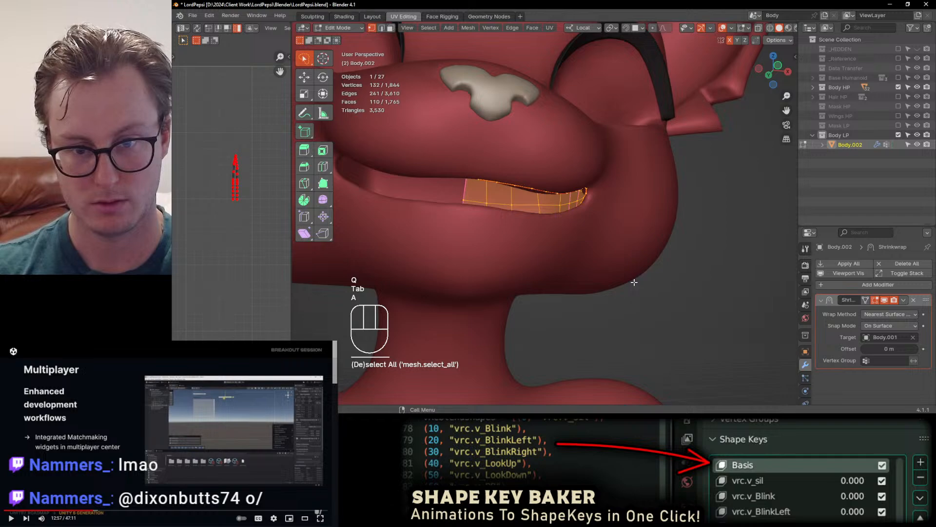
key("alt+h")
key("q")
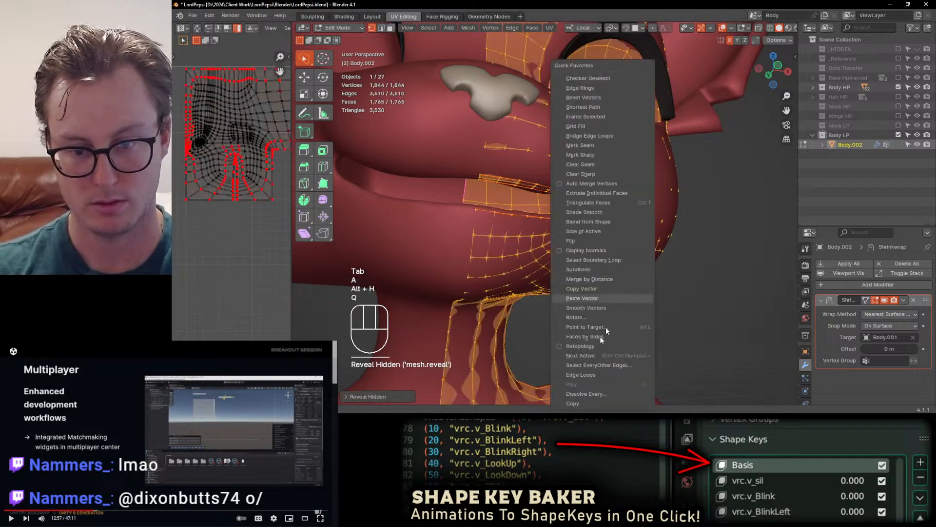
left_click(577, 346)
Move a single lip-corner vertex to a new position.
middle_click_drag(569, 257, 544, 239)
left_click(543, 240)
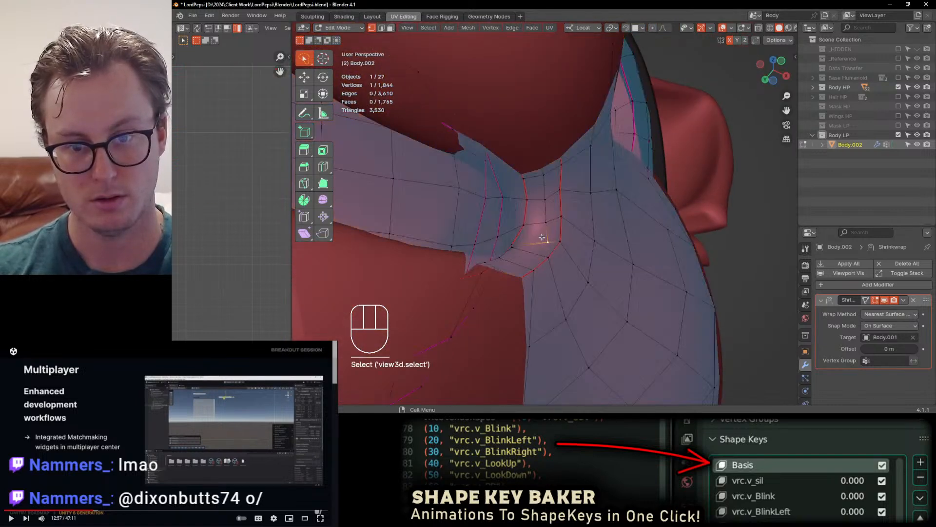
key("g")
left_click(461, 178)
Mark the lower lip edge loop as a seam.
middle_click_drag(460, 178, 483, 254)
scroll(514, 257, "down", 4)
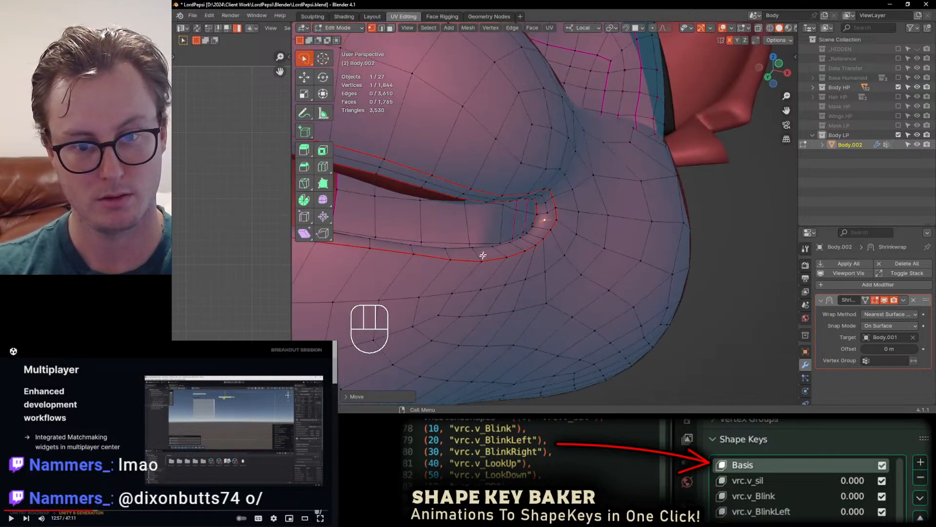
left_click(486, 262, "alt")
key("q")
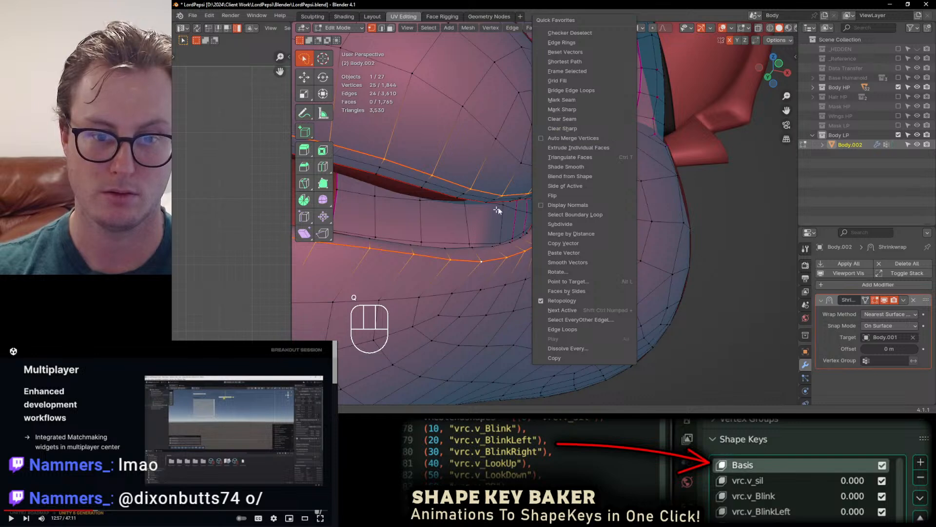
mouse_move(577, 189)
middle_mouse_down()
mouse_move(451, 254)
mouse_move(578, 191)
middle_mouse_up()
key("q")
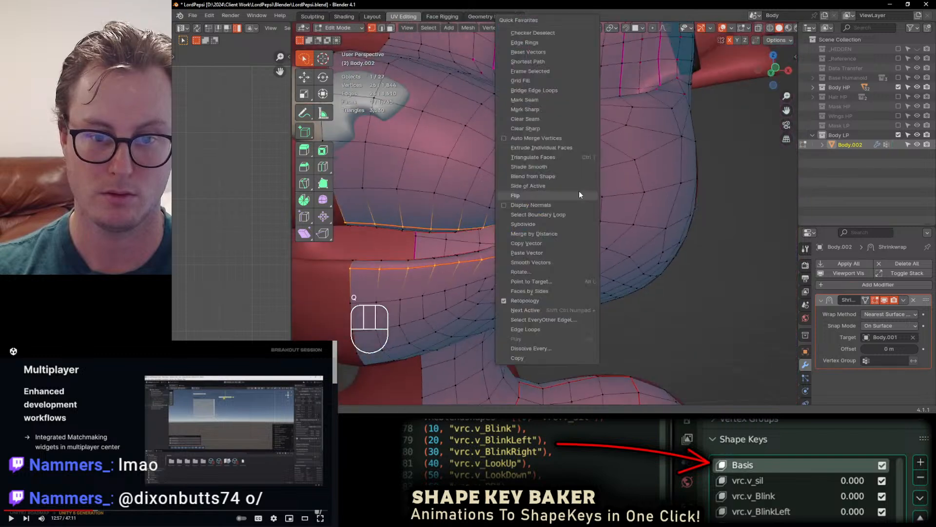
left_click(533, 100)
In edge select mode, select the edge ring across the lip.
middle_click_drag(536, 117, 500, 242)
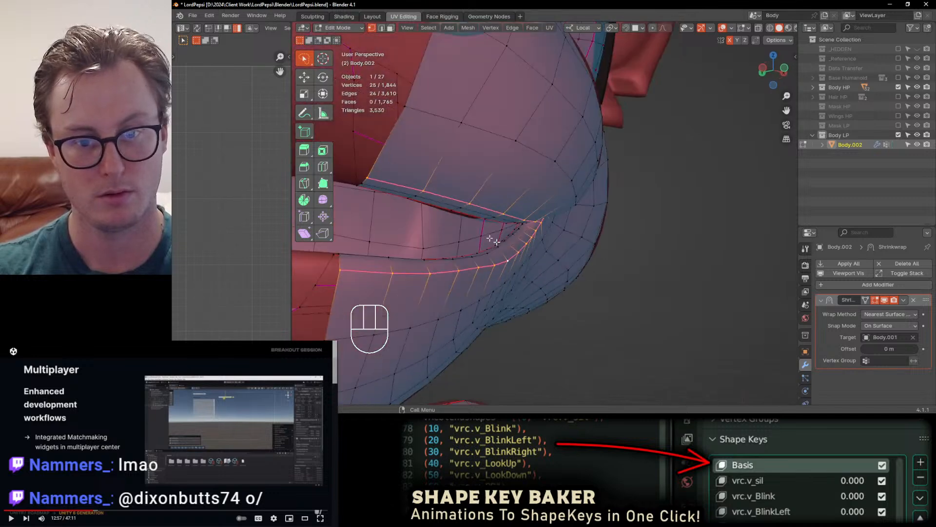
left_click(383, 28)
left_click(456, 267)
left_click(456, 266, "ctrl+alt+shift")
middle_click_drag(456, 267, 520, 261)
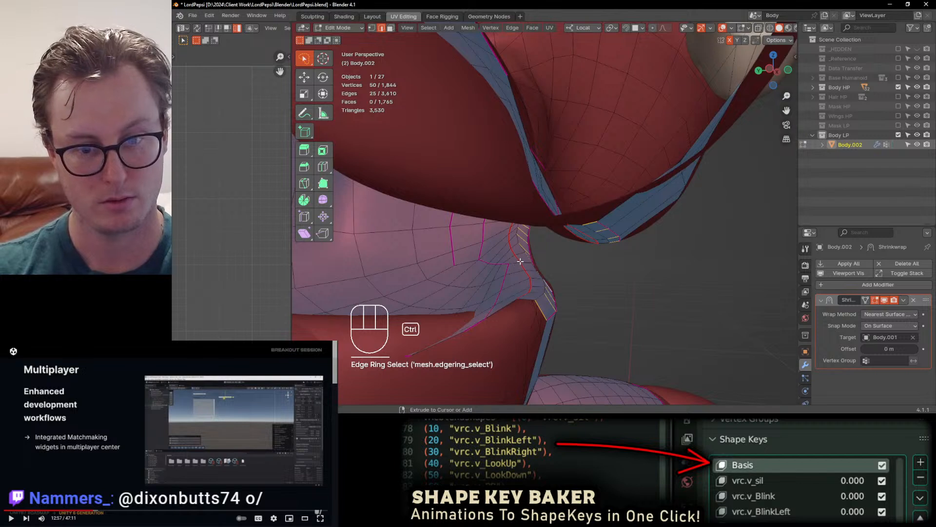
Try LoopTools Gstretch on the lip loop, undo it, and apply LoopTools Relax instead.
key("n")
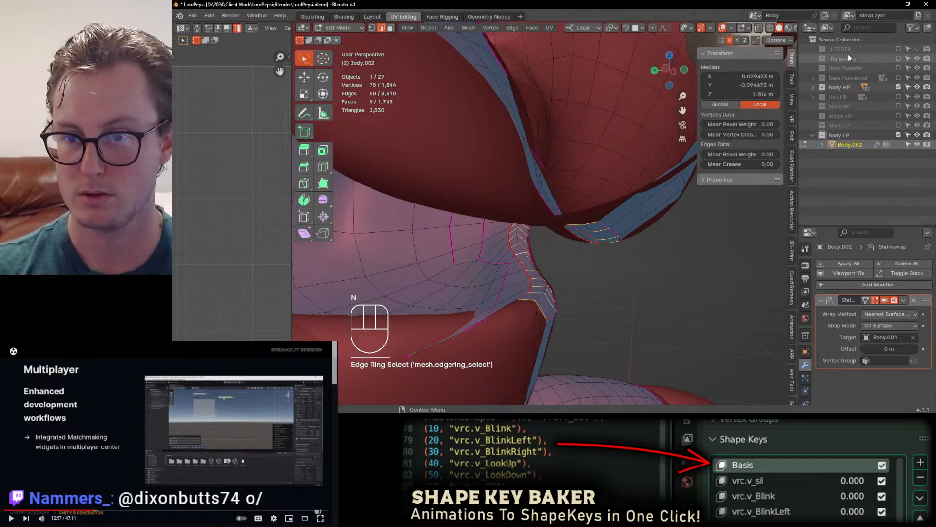
left_click(792, 79)
left_click(791, 135)
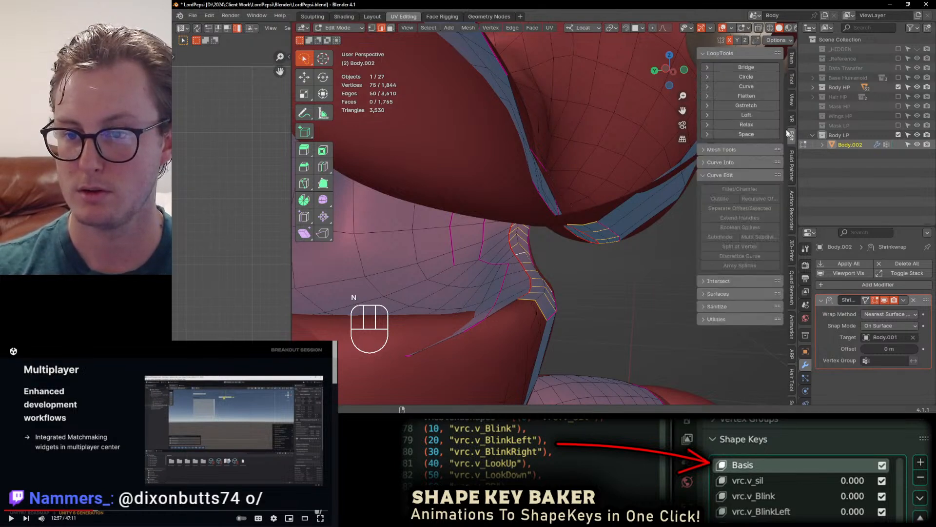
left_click(753, 107)
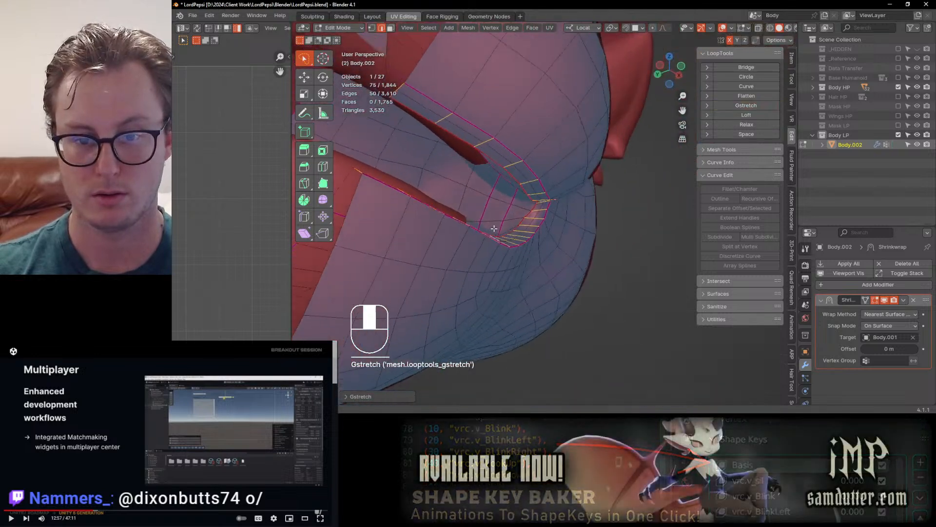
middle_click_drag(434, 263, 561, 193)
key("ctrl+z")
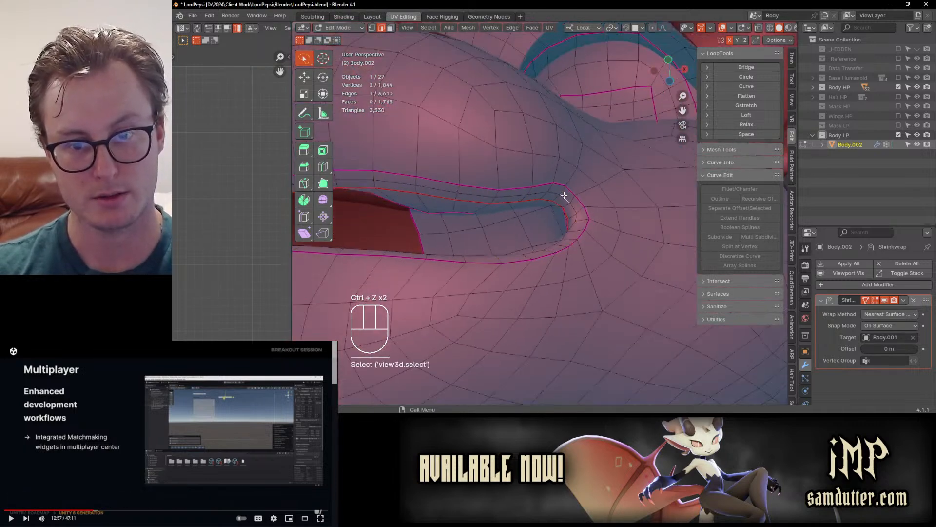
left_click(746, 124)
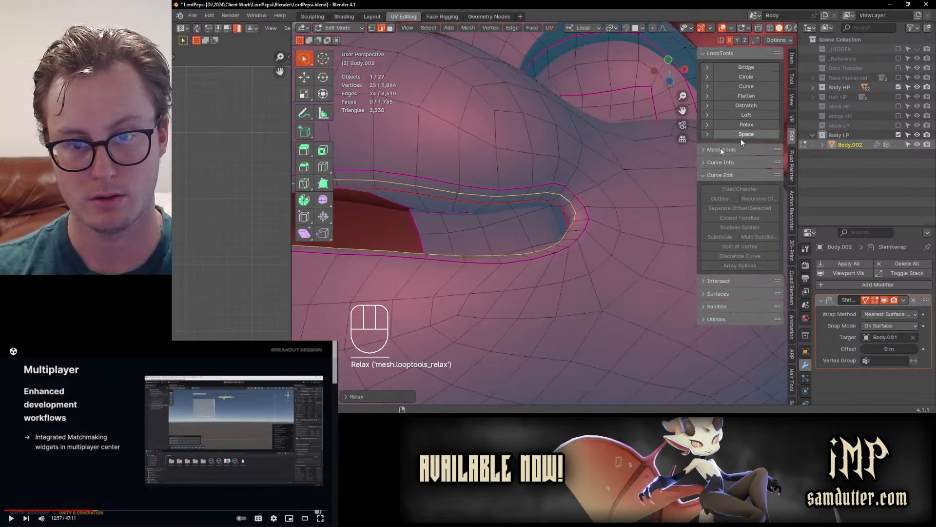
Select the stray edges inside the mouth.
mouse_move(456, 229)
middle_mouse_down()
mouse_move(497, 249)
mouse_move(507, 215)
mouse_move(456, 215)
mouse_move(460, 183)
mouse_move(523, 210)
mouse_move(502, 190)
mouse_move(525, 197)
mouse_move(607, 249)
mouse_move(594, 204)
mouse_move(643, 234)
mouse_move(585, 207)
mouse_move(544, 220)
mouse_move(444, 215)
mouse_move(466, 219)
middle_mouse_up()
left_click(532, 205, "shift")
left_click(527, 200)
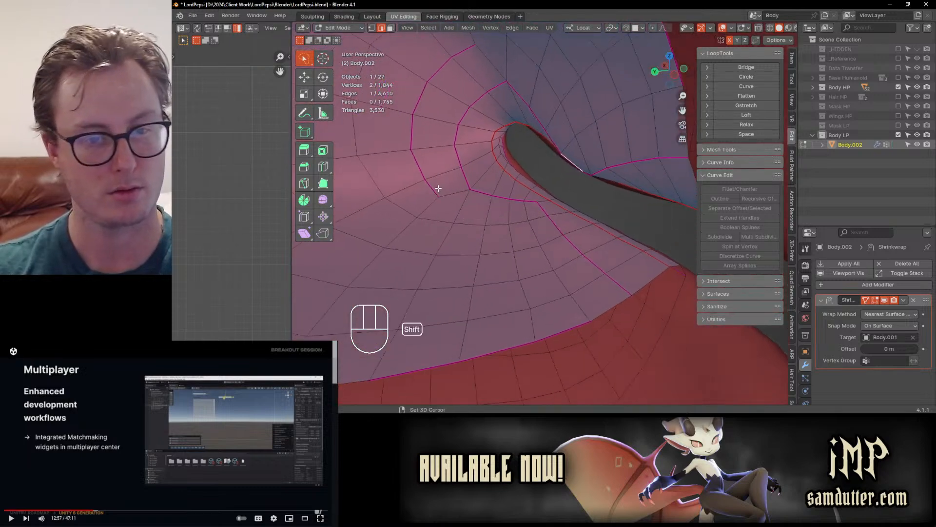
middle_click_drag(439, 189, 453, 210, "shift")
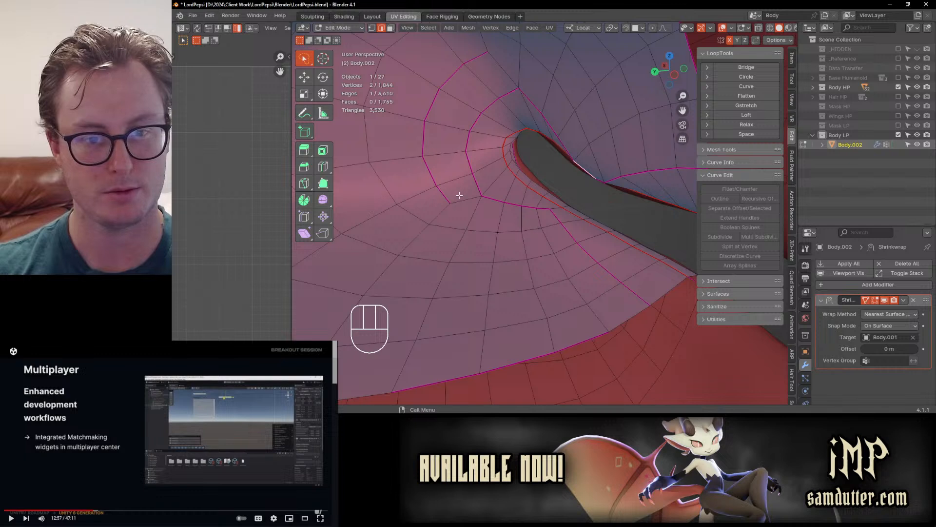
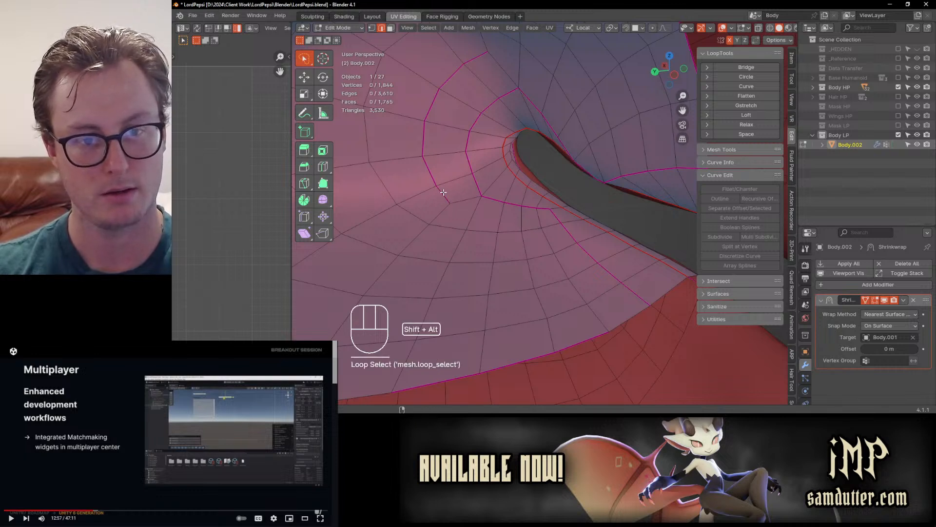
Dissolve the edge loops around the eye, leaving 1,827 vertices, then preview a new loop cut.
key("x")
left_click(422, 253)
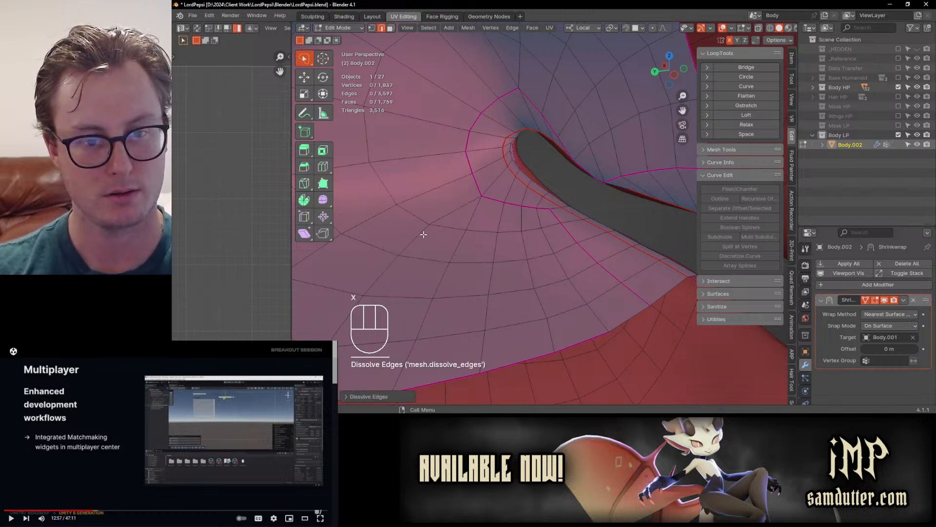
left_click(419, 237, "alt+shift")
middle_click_drag(487, 134, 523, 165)
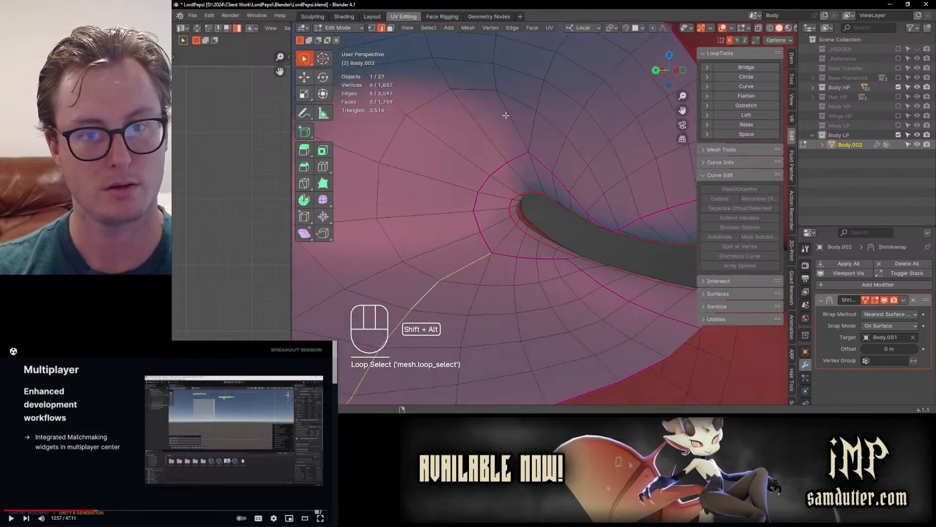
left_click(505, 115, "alt+shift")
key("x")
left_click(614, 197)
middle_click_drag(523, 212, 514, 229)
key("ctrl+r")
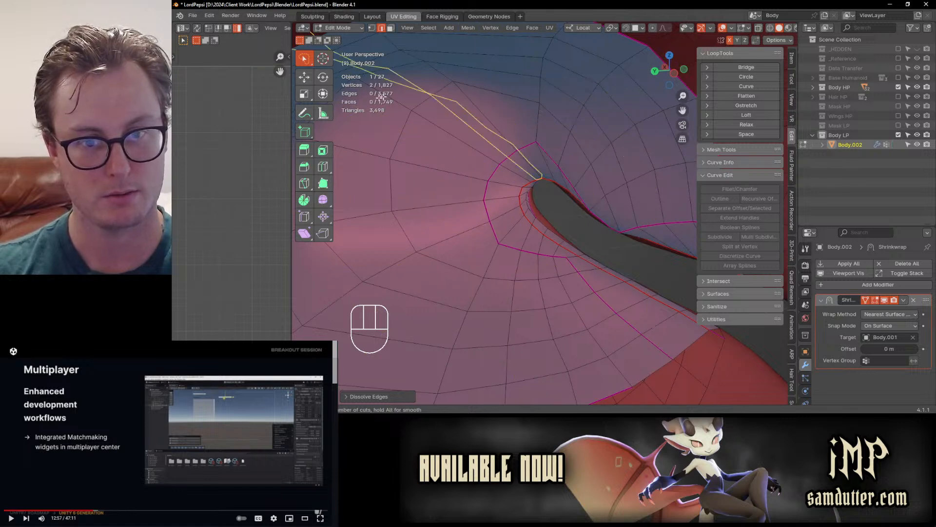
mouse_move(476, 167)
middle_mouse_down()
mouse_move(485, 174)
mouse_move(483, 218)
mouse_move(493, 216)
mouse_move(479, 181)
mouse_move(495, 175)
mouse_move(452, 150)
mouse_move(488, 172)
mouse_move(497, 153)
mouse_move(519, 212)
mouse_move(560, 202)
mouse_move(549, 198)
mouse_move(566, 191)
mouse_move(600, 203)
mouse_move(537, 211)
mouse_move(539, 248)
mouse_move(566, 167)
mouse_move(579, 210)
middle_mouse_up()
Place a centered loop cut around the eye, then undo it.
key("ctrl+r")
left_click(528, 242)
right_click(528, 242)
key("ctrl+z")
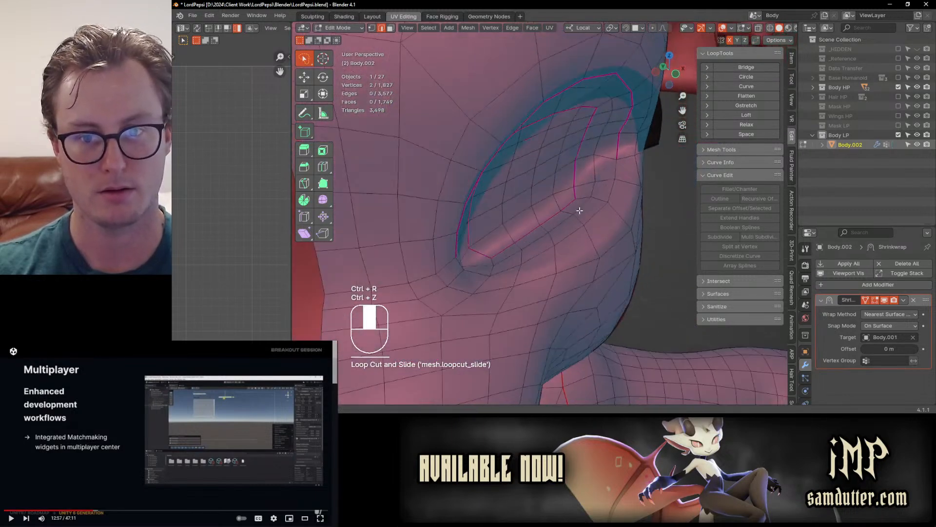
middle_click_drag(518, 231, 460, 180)
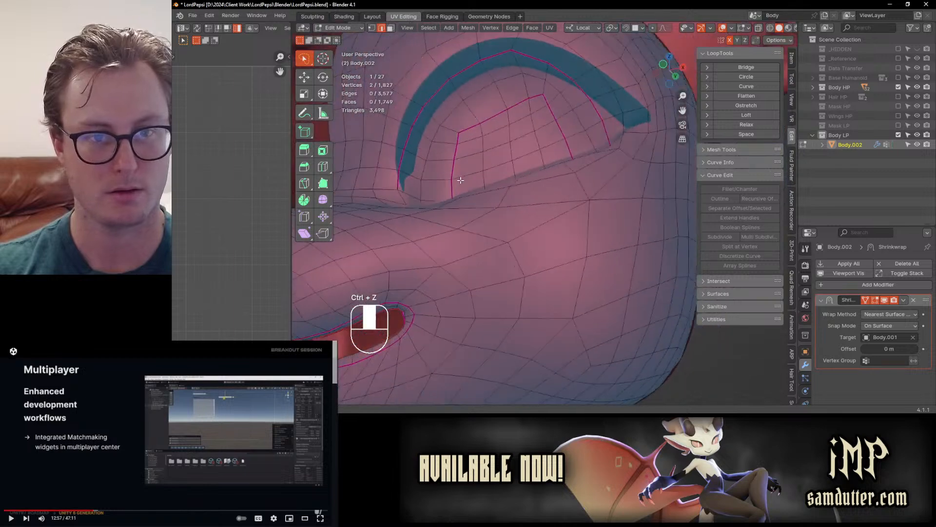
Hide the dark eyelid curve and go back to editing Body.002.
key("Tab")
left_click(458, 81)
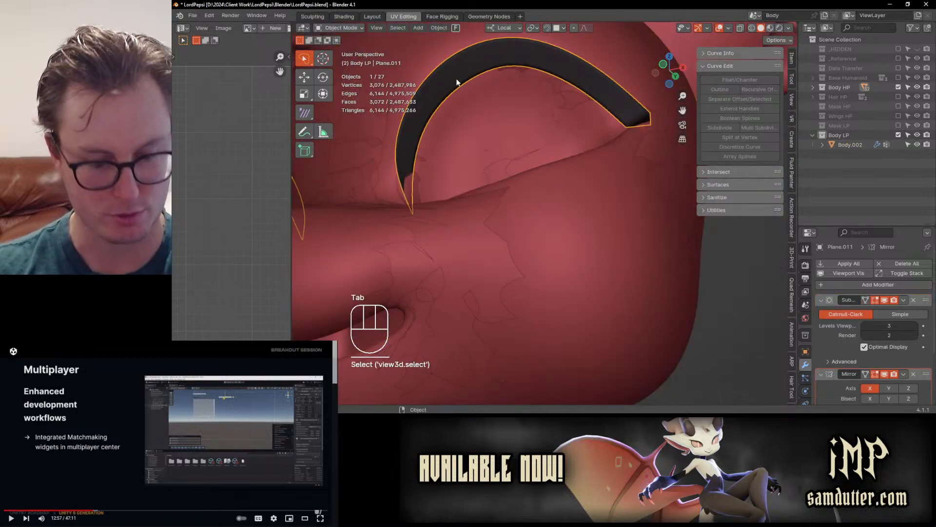
key("h")
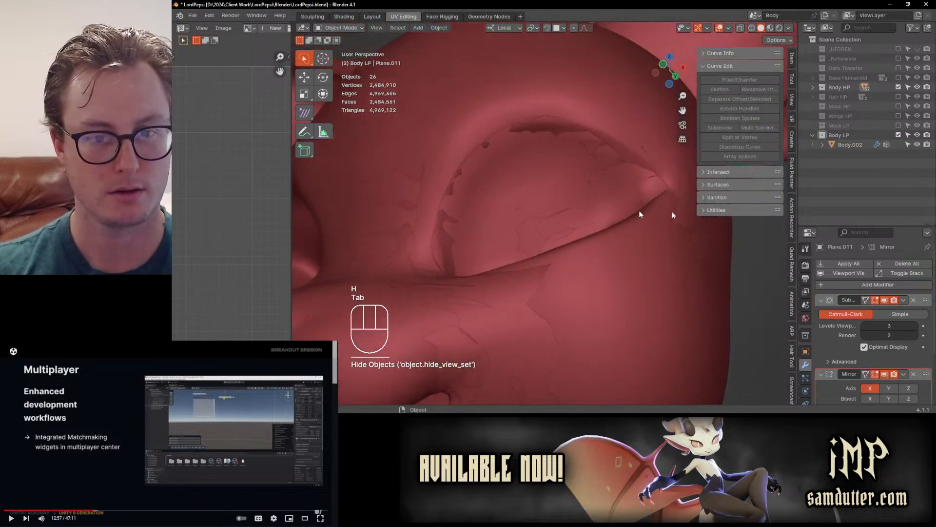
left_click(850, 145)
key("Tab")
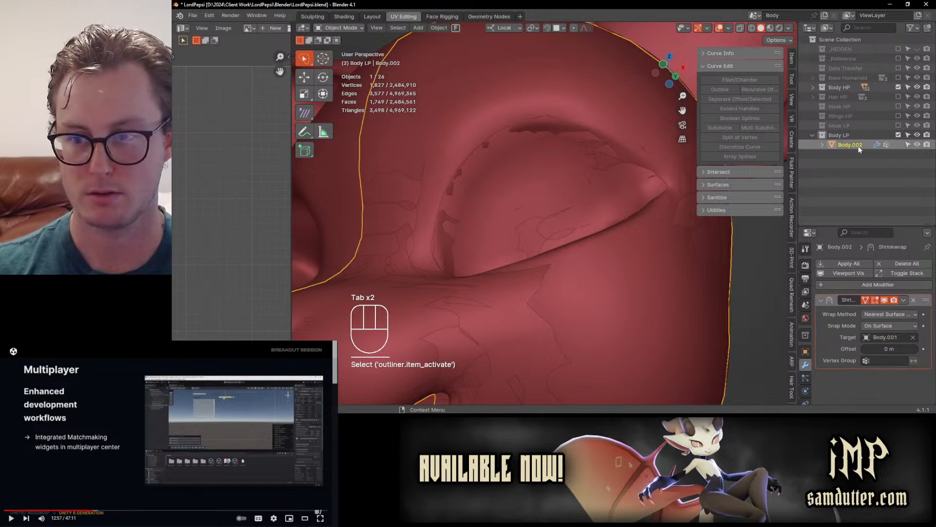
key("Tab")
In vertex mode with surface snapping on, slide the first upper eyelid vertices into place.
left_click(371, 27)
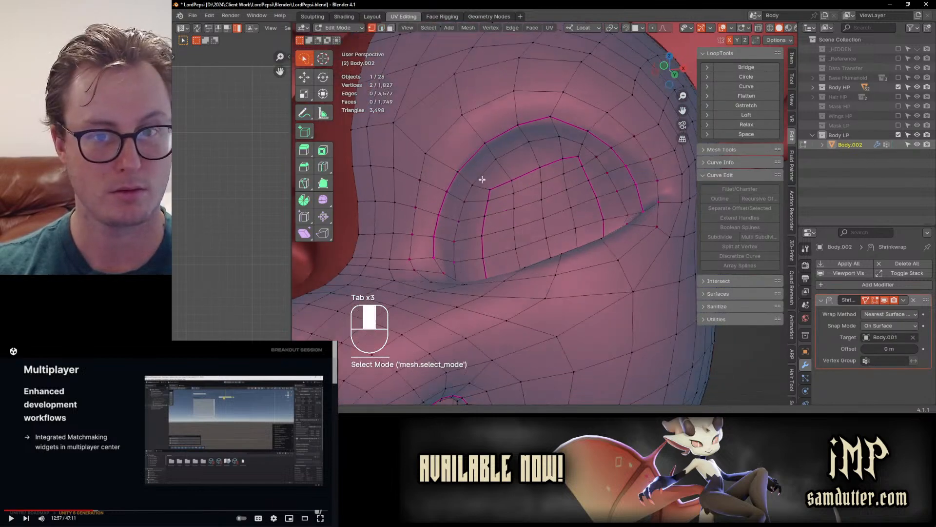
left_click(487, 143)
key("g")
key("shift+Tab")
key("g")
left_click(485, 140)
left_click(517, 127)
key("g")
Slide the remaining upper eyelid vertices along the lid.
left_click(517, 123)
left_click(551, 117)
key("g")
left_click(552, 120)
left_click(588, 131)
key("g")
left_click(592, 132)
middle_click_drag(614, 140, 595, 210)
Grow the eye face selection three rings and show the transform panel to inspect the lid.
left_click(598, 208)
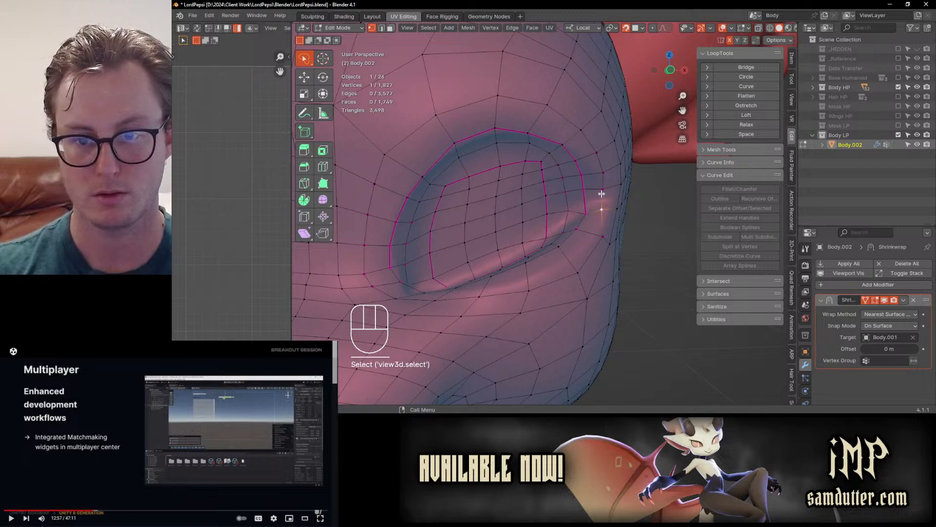
middle_click_drag(474, 209, 517, 230)
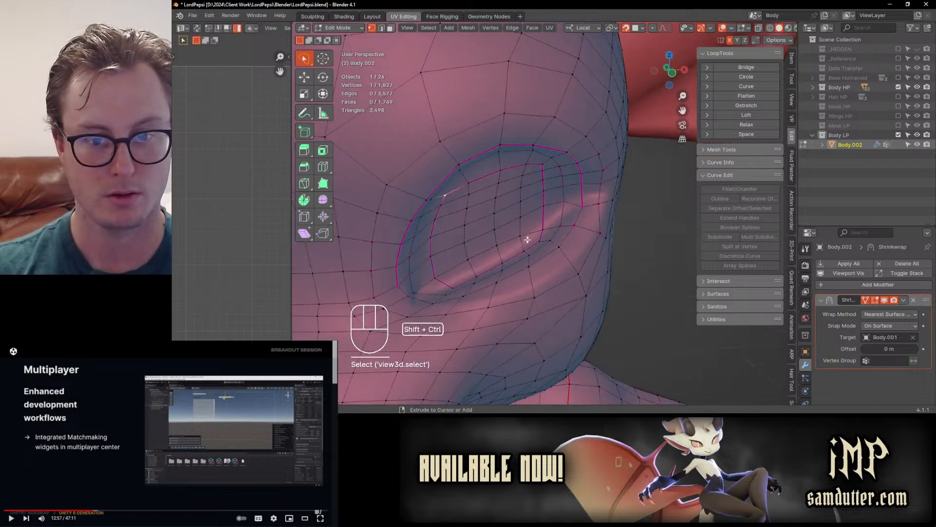
left_click(540, 239, "ctrl+shift")
key("ctrl+KP_Add")
key("ctrl+KP_Add")
key("ctrl+KP_Add")
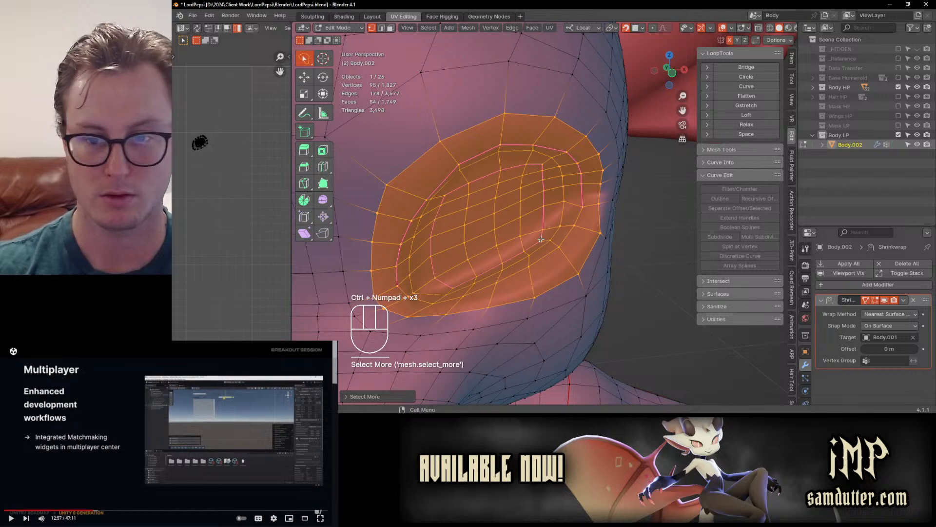
left_click(792, 59)
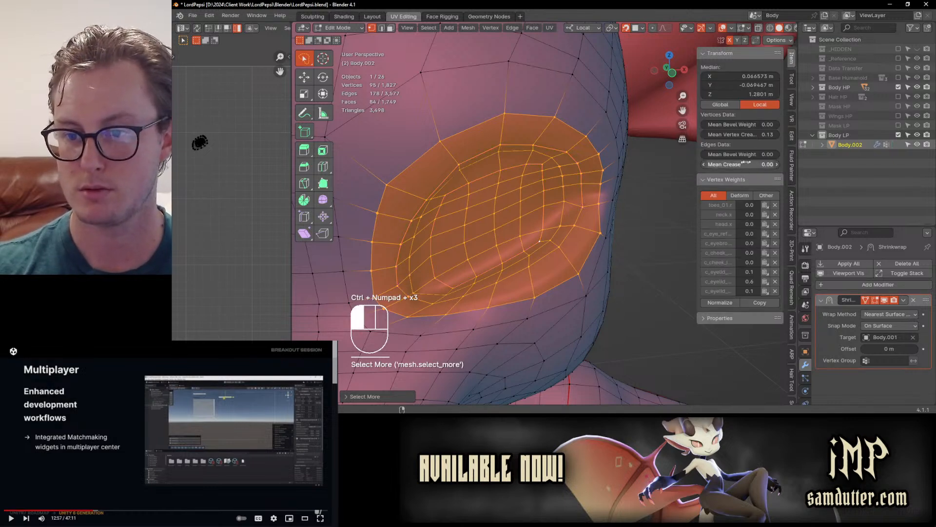
left_click(540, 241)
middle_click_drag(542, 224, 552, 156)
Add two centered edge loops ringing the eye, bringing the mesh to 1,867 vertices.
key("ctrl+r")
left_click(522, 108)
right_click(521, 108)
key("ctrl+r")
left_click(526, 87)
right_click(526, 87)
middle_click_drag(526, 87, 625, 209)
Try lifting the eye-corner vertex path with snapping off, then undo it.
left_click(598, 212)
left_click(621, 208, "ctrl")
key("shift+Tab")
key("g")
left_click(606, 201)
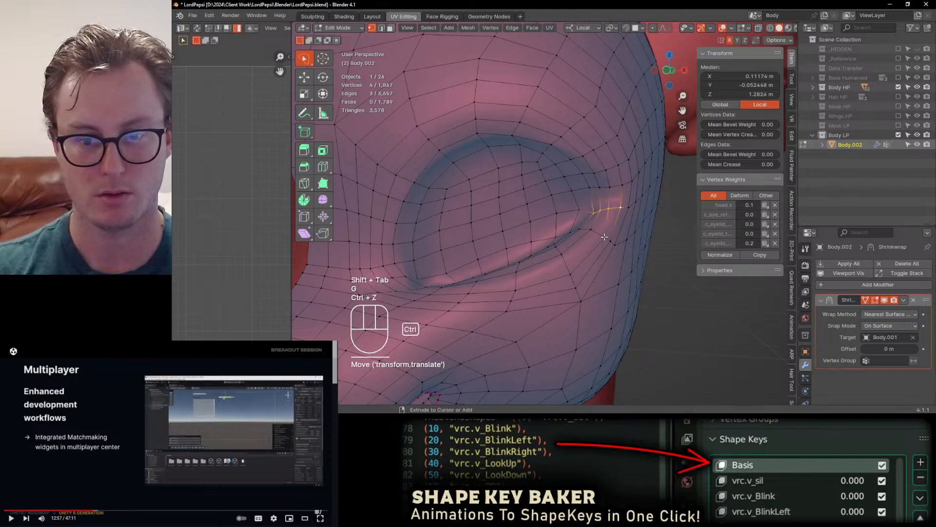
key("ctrl+z")
key("ctrl+z")
mouse_move(604, 237)
middle_mouse_down()
mouse_move(640, 265)
mouse_move(592, 290)
mouse_move(602, 250)
mouse_move(631, 268)
mouse_move(575, 244)
mouse_move(617, 237)
middle_mouse_up()
key("Tab")
key("ctrl+Tab")
key("slash")
key("q")
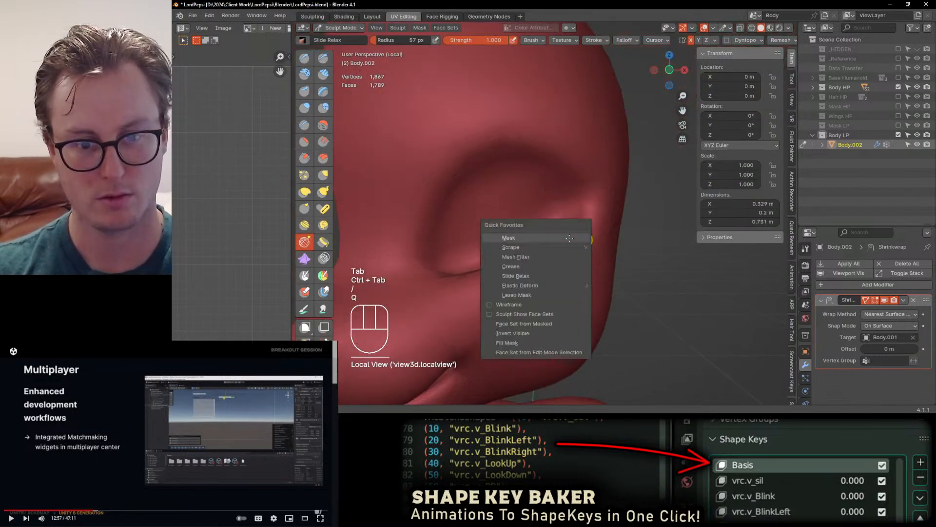
left_click(511, 305)
middle_click_drag(483, 209, 484, 238)
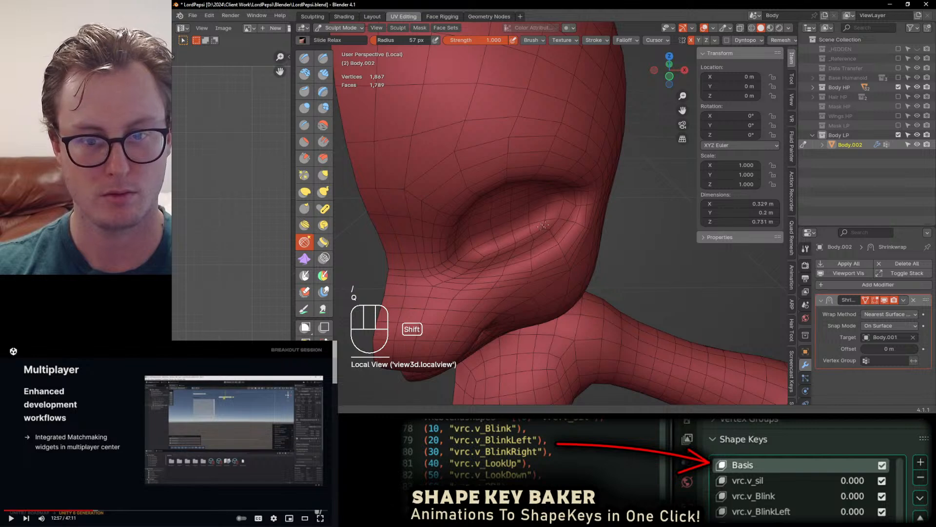
middle_click_drag(548, 209, 555, 221)
middle_click_drag(482, 185, 459, 205)
left_click_drag(454, 251, 446, 262, "shift")
scroll(469, 267, "down", 2)
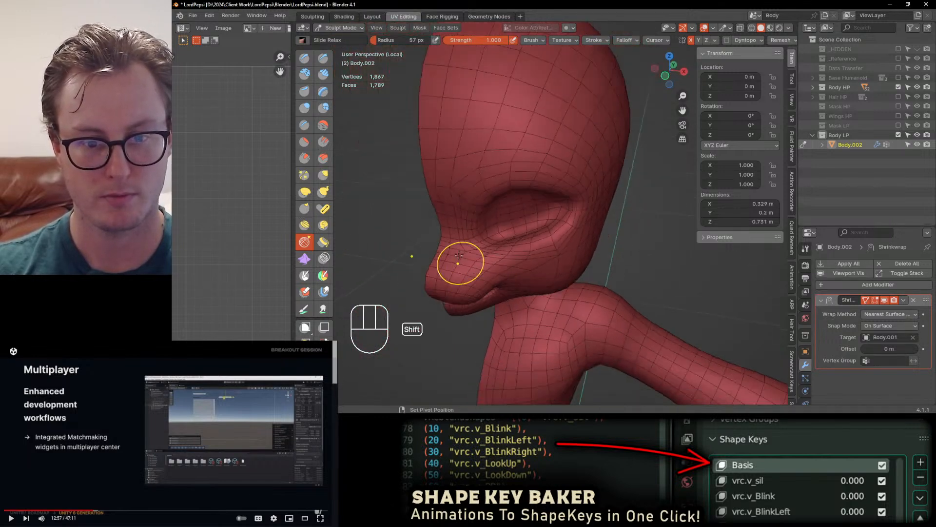
middle_click_drag(452, 215, 465, 202)
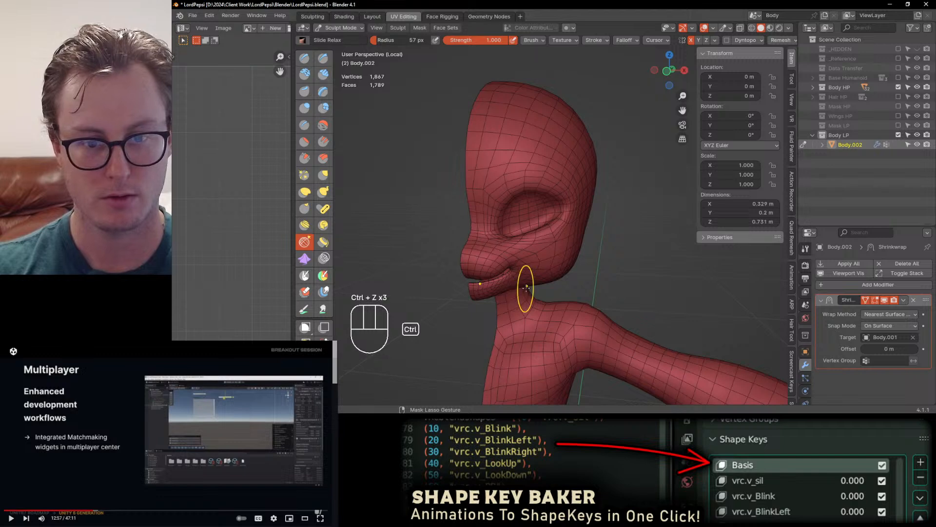
scroll(456, 266, "up", 2)
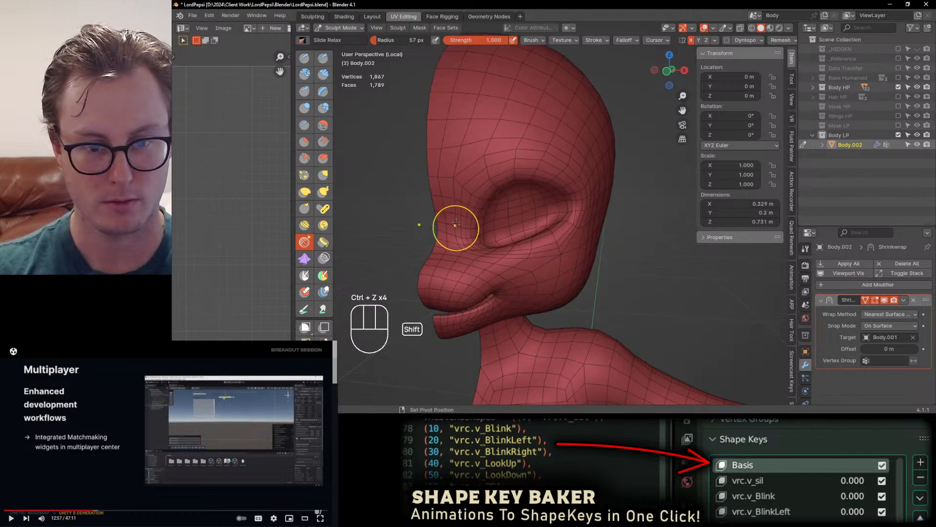
middle_click_drag(478, 237, 497, 263)
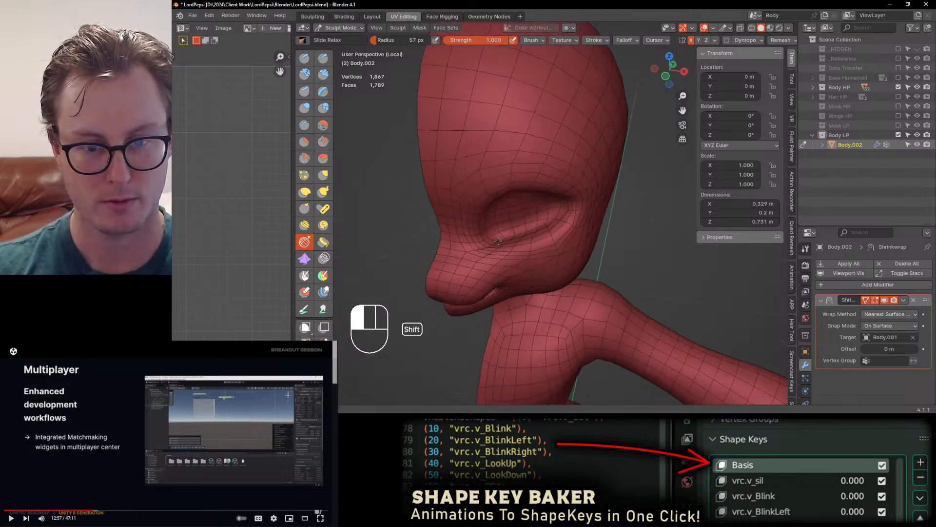
scroll(504, 264, "up", 2)
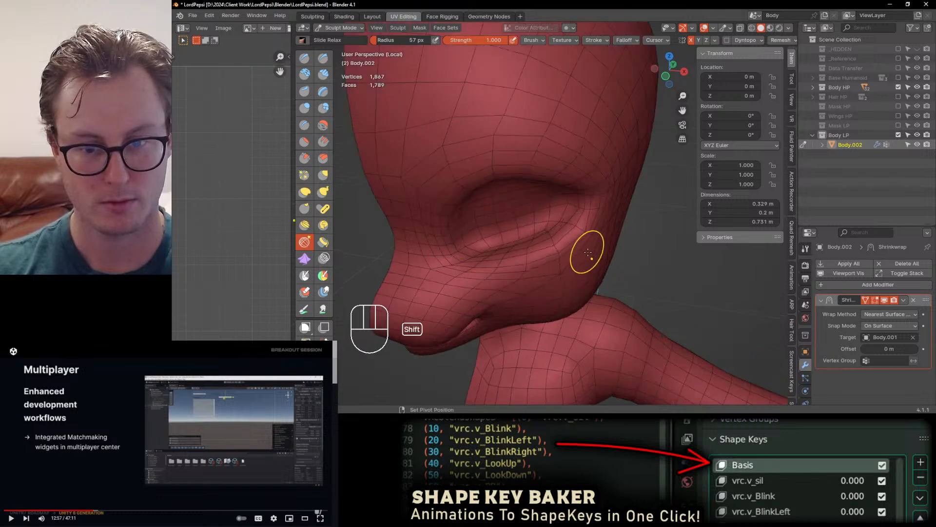
middle_click_drag(588, 252, 566, 242)
scroll(557, 289, "down", 3)
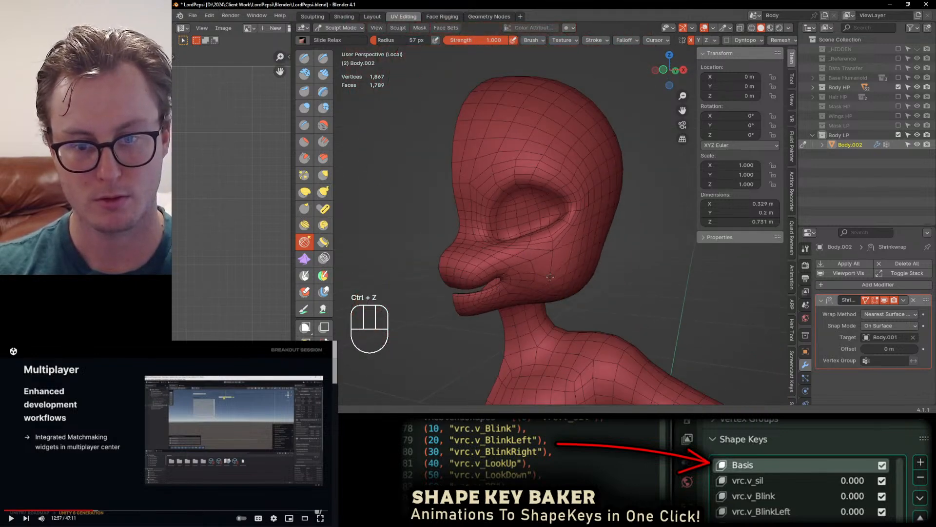
key("ctrl+z")
scroll(569, 266, "up", 4)
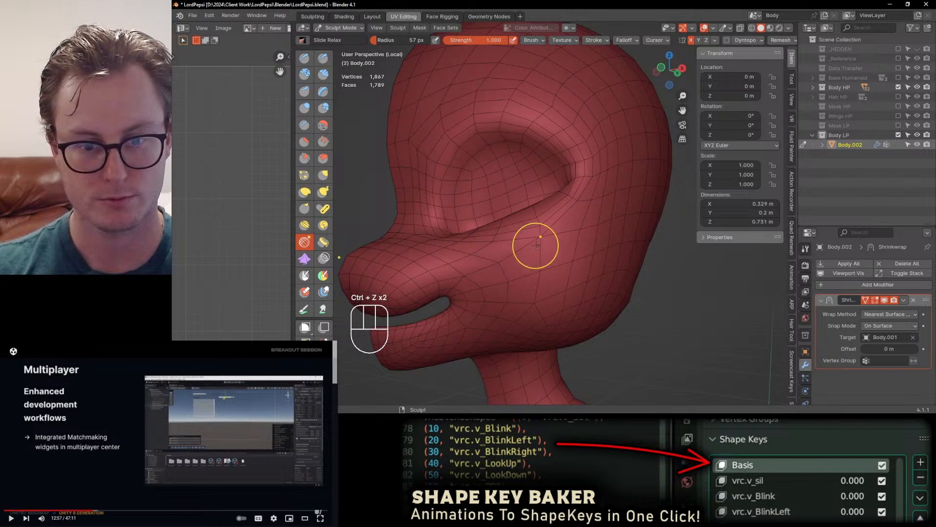
middle_click_drag(536, 245, 539, 278)
scroll(540, 278, "down", 3)
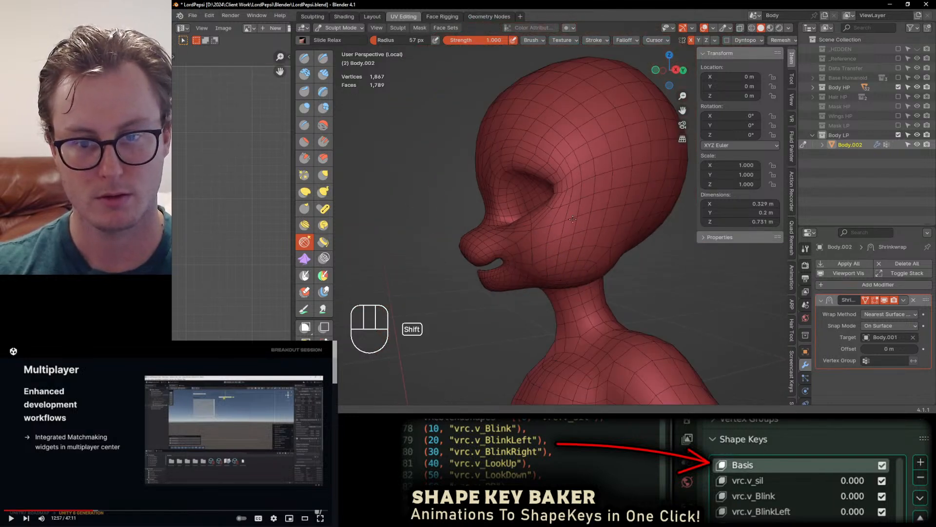
middle_click_drag(573, 219, 621, 236)
scroll(560, 236, "up", 5)
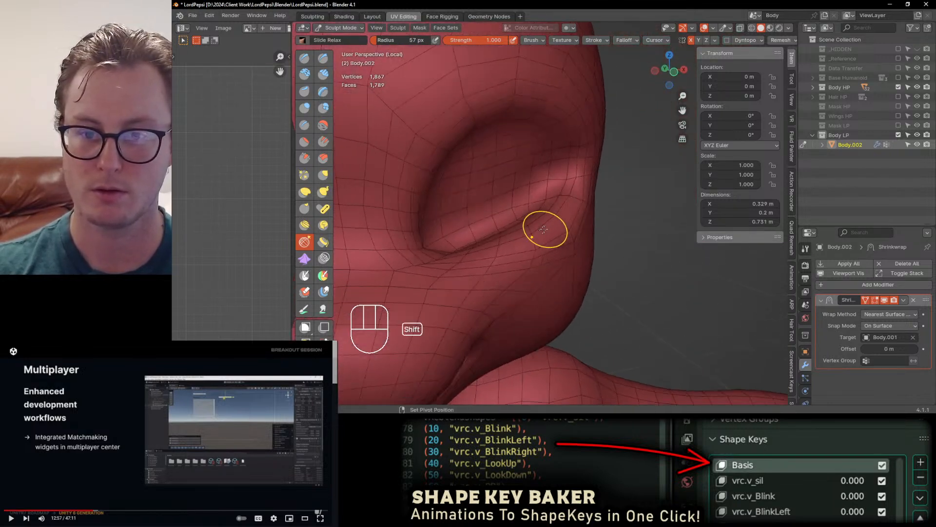
middle_click_drag(546, 228, 528, 245)
key("slash")
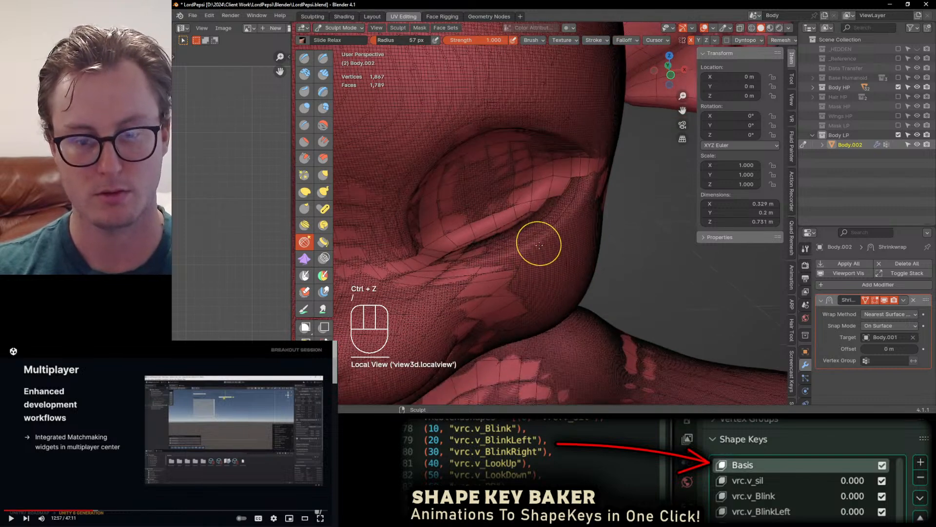
key("Tab")
key("Tab")
left_click(583, 250)
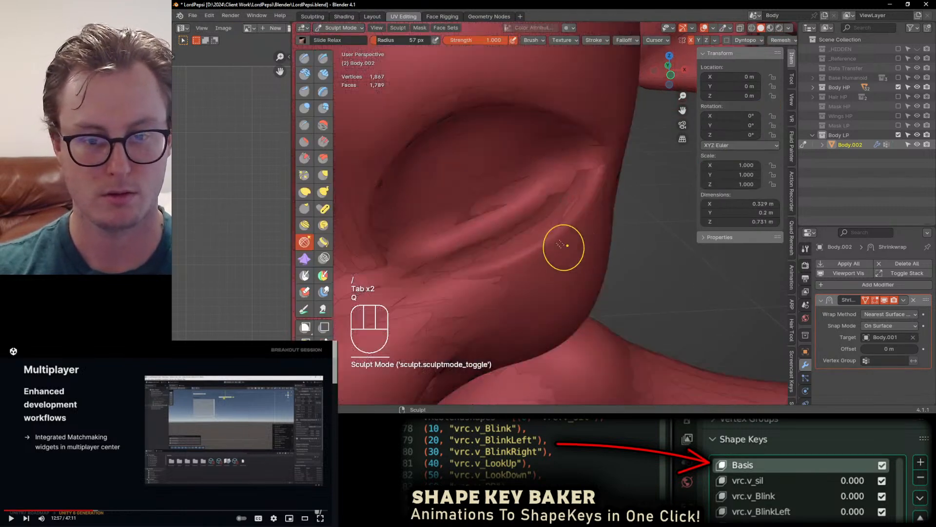
key("Tab")
scroll(495, 245, "down", 3)
middle_click_drag(495, 244, 580, 244)
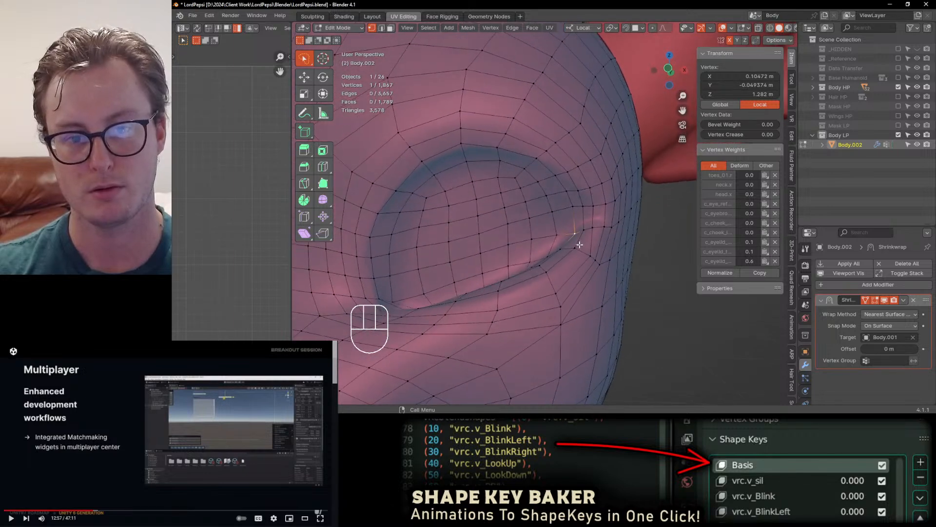
Grow the eye face patch three rings, shrink it twice and shift it slightly.
middle_click_drag(507, 232, 480, 237)
left_click(424, 203)
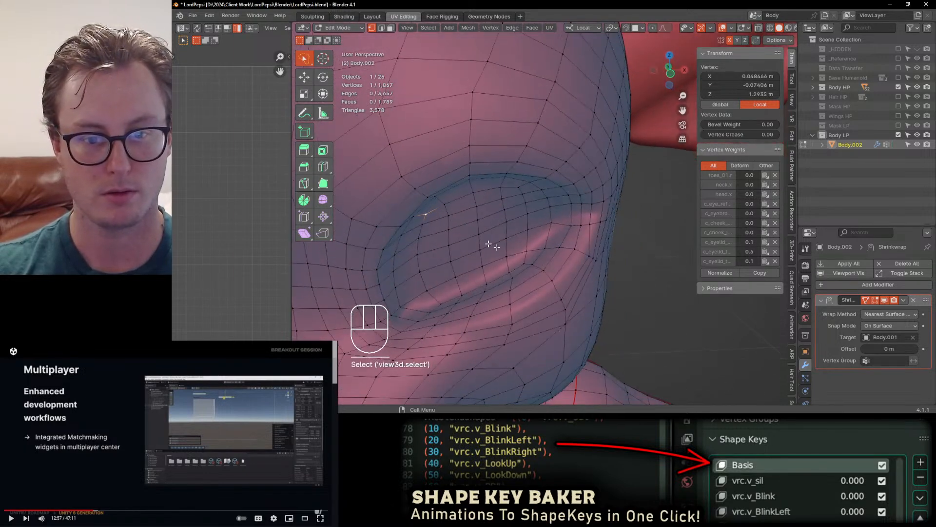
left_click(517, 262, "ctrl+shift")
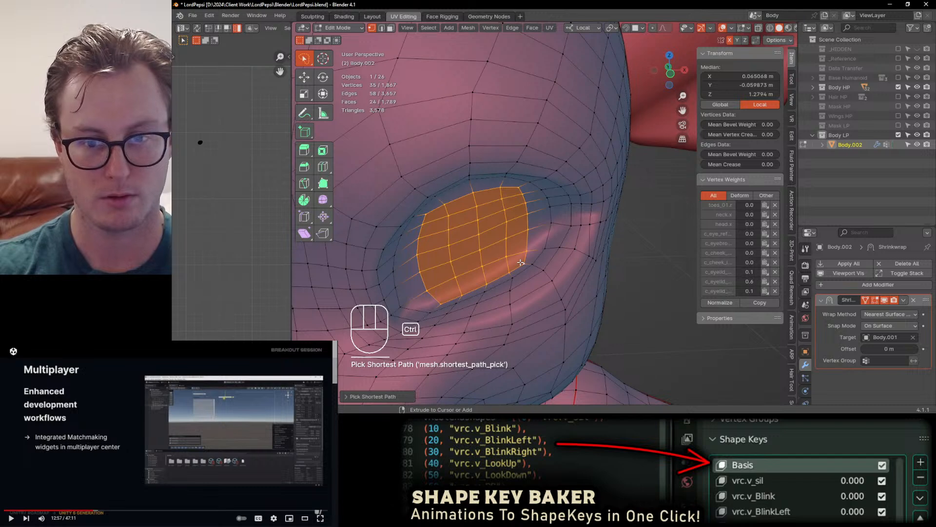
key("ctrl+KP_Add")
key("ctrl+KP_Add")
key("ctrl+KP_Add")
key("s")
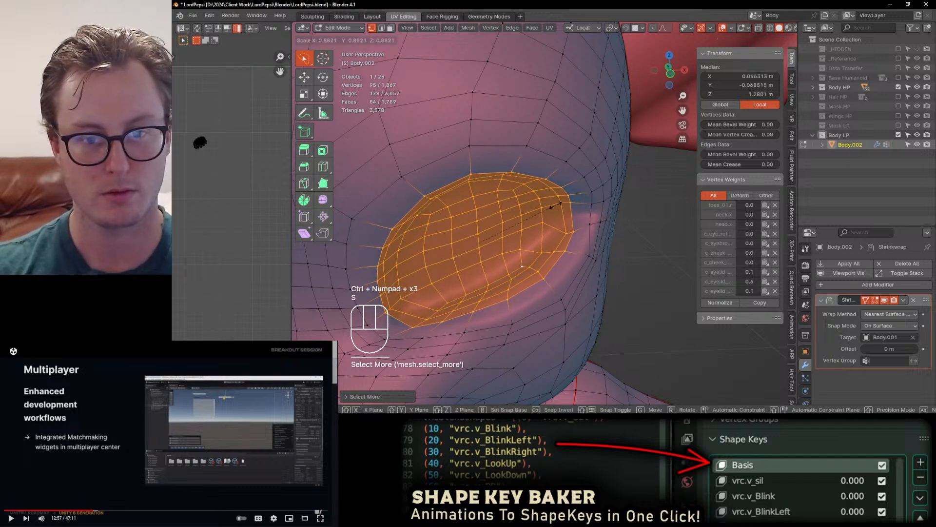
left_click(532, 226)
middle_click_drag(532, 225, 565, 243)
key("s")
left_click(510, 217)
key("g")
left_click(549, 272)
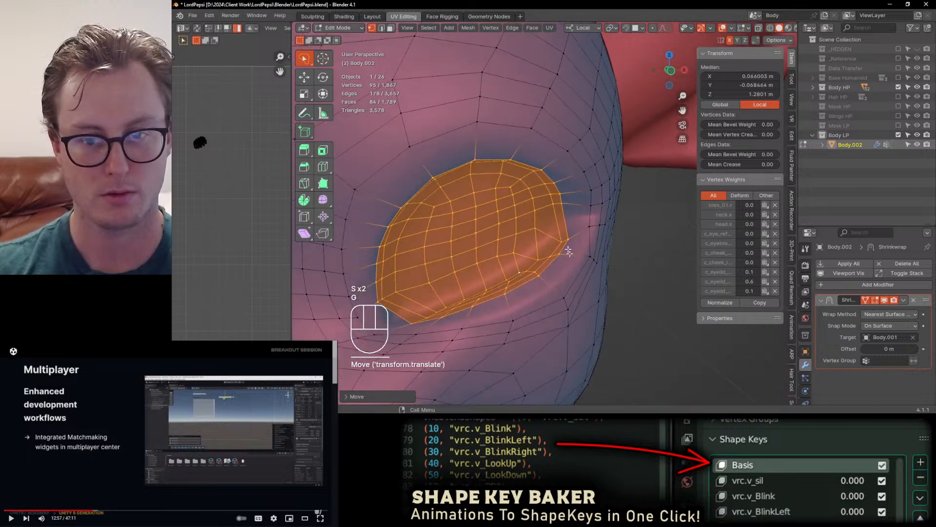
With snapping on, nudge eye-socket vertices on the lower rim and near the eye corner.
left_click(551, 284)
key("shift+Tab")
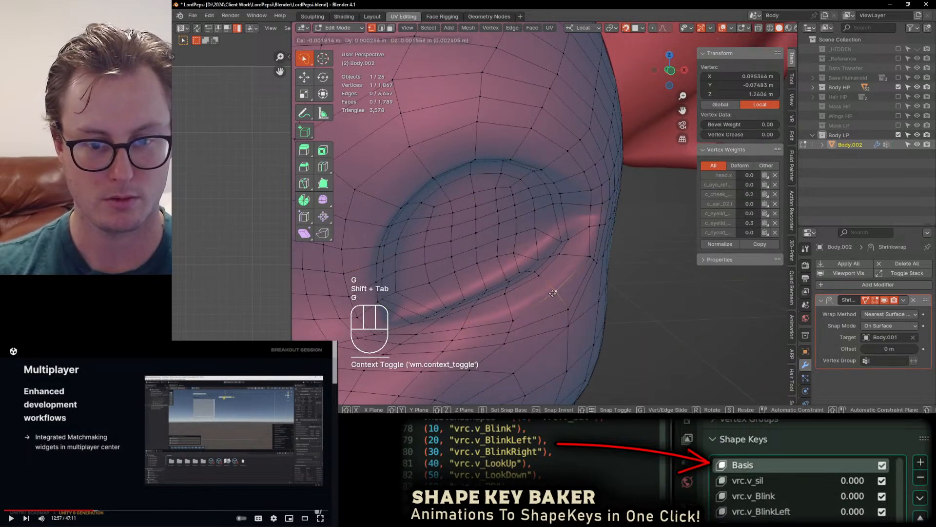
left_click(514, 320)
key("g")
left_click(510, 315)
middle_click_drag(583, 268, 569, 266)
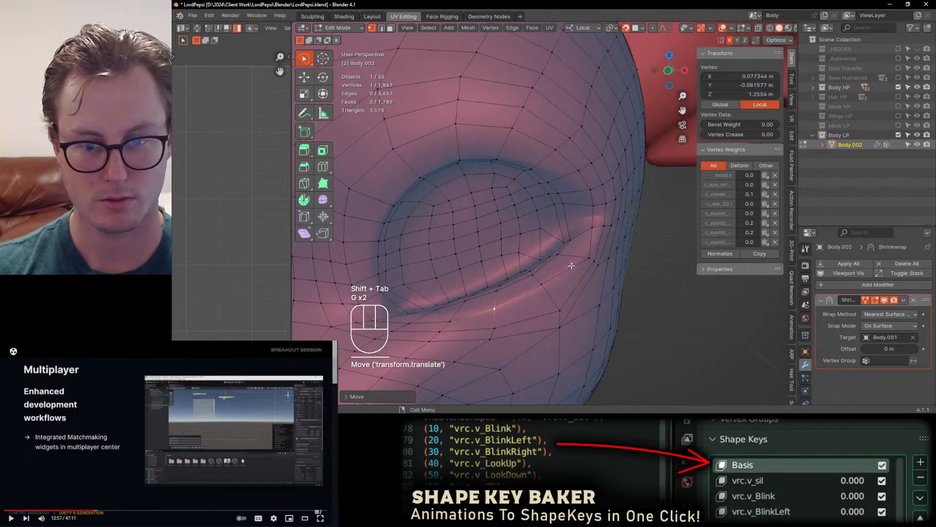
left_click(590, 256)
key("g")
left_click(585, 250)
Try moving one more socket vertex, undo it, and switch to Sculpt Mode.
left_click(592, 227)
key("g")
left_click(592, 225)
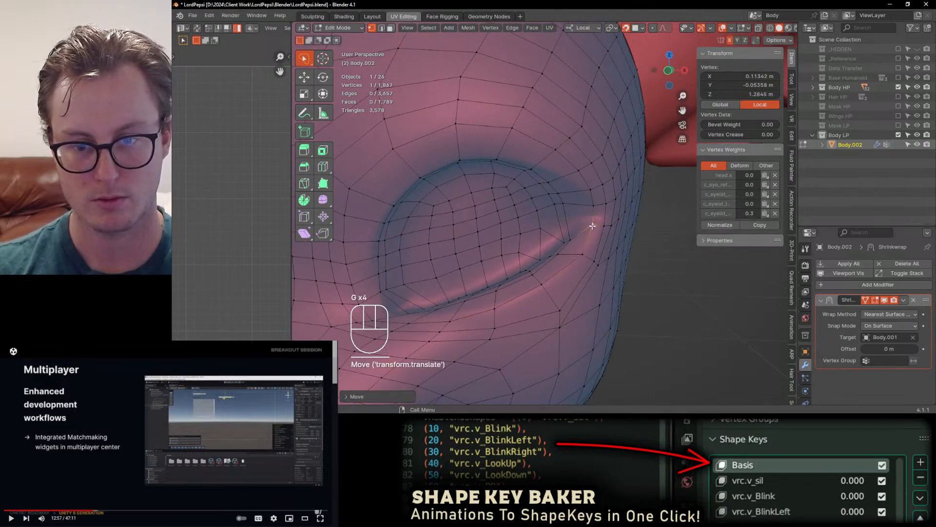
key("ctrl+z")
key("Tab")
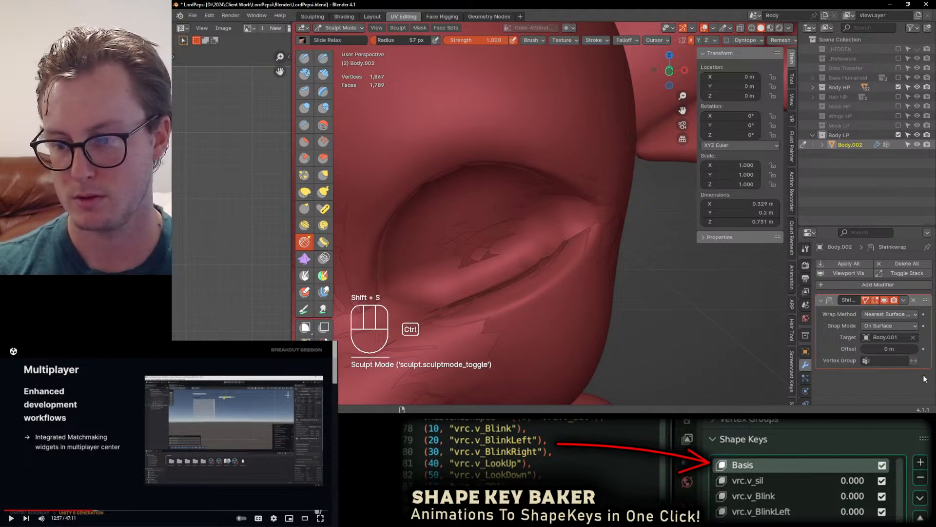
Apply a duplicate of the Shrinkwrap modifier, keeping the original, and resume sculpting.
key("shift+s")
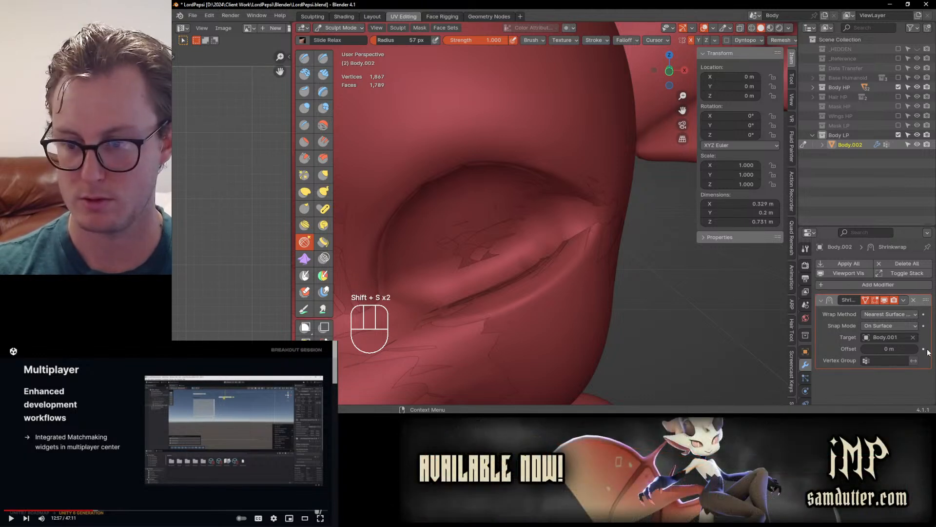
key("ctrl+Tab")
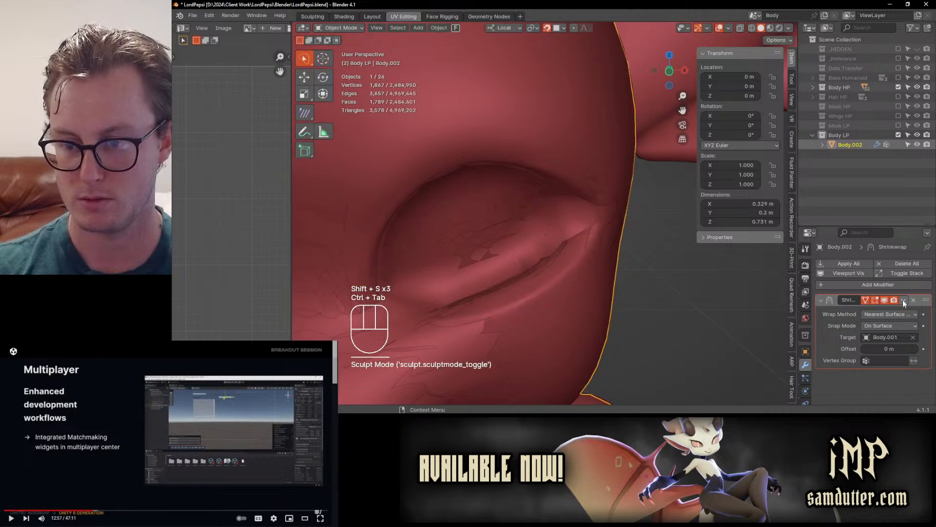
key("shift+d")
key("ctrl+a")
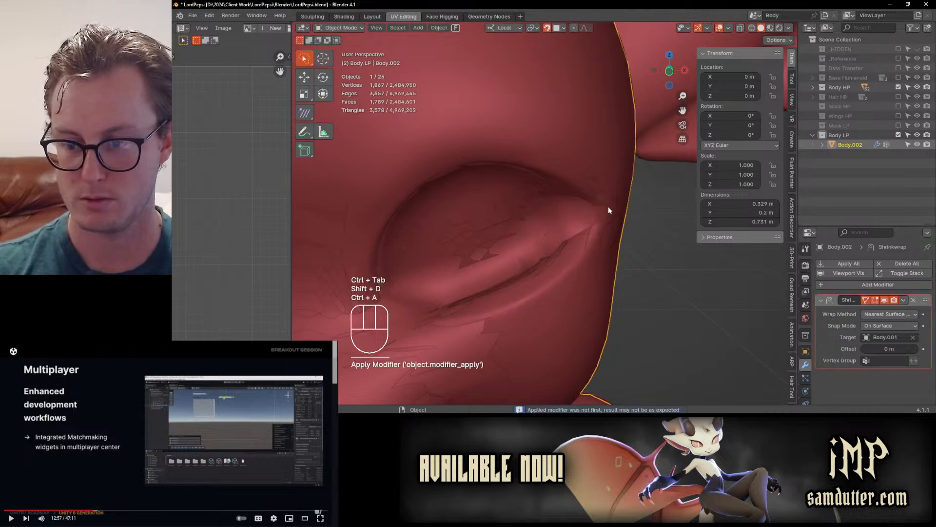
key("ctrl+Tab")
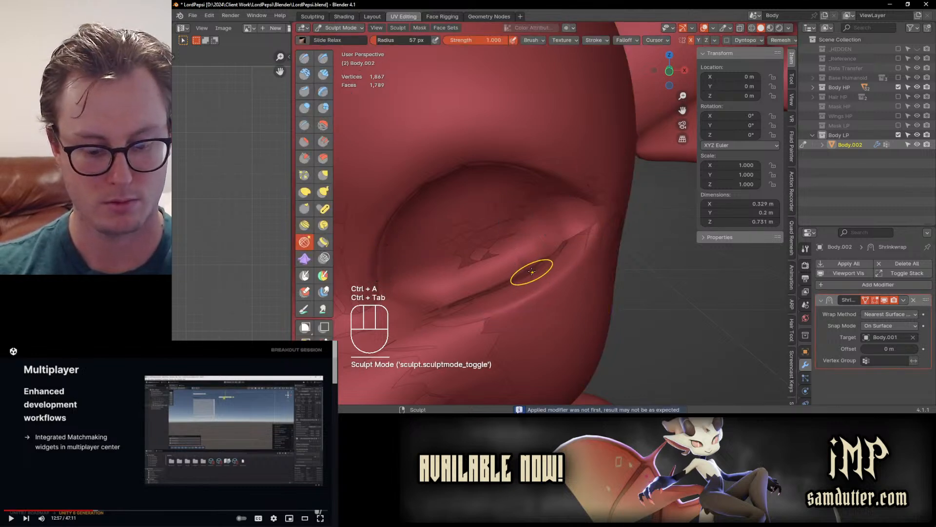
Isolate Body.002 with wireframe shown and relax the lower eyelid, undoing the last stroke.
key("slash")
key("q")
left_click(532, 268)
scroll(536, 268, "down", 1)
middle_click_drag(536, 268, 510, 278)
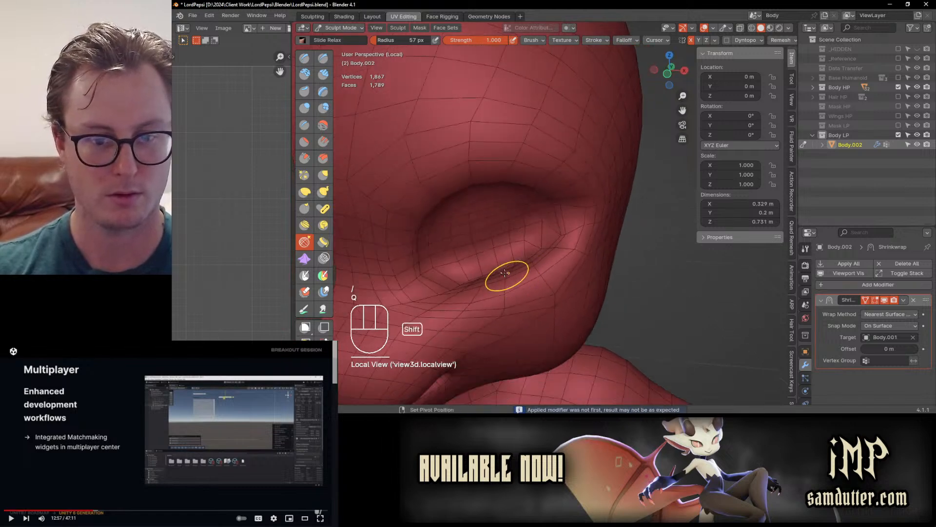
left_click_drag(481, 263, 493, 262, "shift")
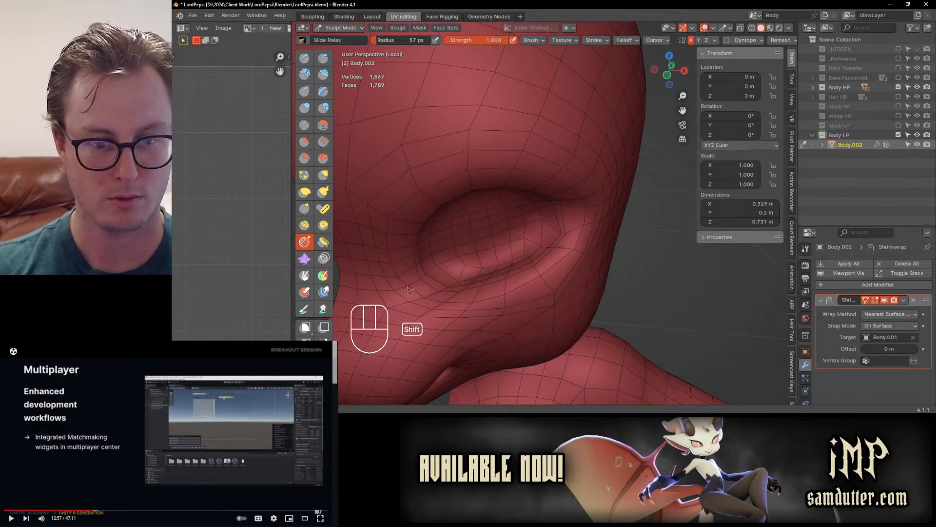
left_click_drag(430, 276, 470, 262, "shift")
middle_click_drag(535, 253, 510, 239)
key("ctrl+z")
Apply a second Shrinkwrap duplicate to conform the eye region again, then return to sculpting.
scroll(562, 265, "down", 3)
middle_click_drag(562, 266, 527, 258)
mouse_move(580, 227)
middle_mouse_down("shift")
mouse_move(575, 277)
mouse_move(633, 257)
mouse_move(616, 299)
middle_mouse_up("shift")
mouse_move(606, 334)
middle_mouse_down()
mouse_move(608, 307)
mouse_move(609, 326)
mouse_move(587, 274)
middle_mouse_up()
scroll(561, 268, "up", 2)
mouse_move(629, 236)
middle_mouse_down()
mouse_move(605, 266)
mouse_move(497, 197)
middle_mouse_up()
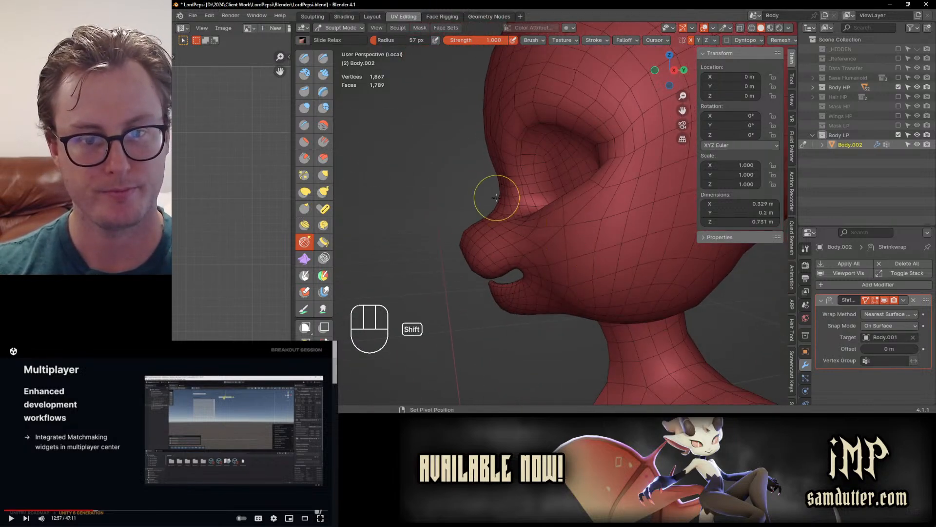
mouse_move(533, 141)
middle_mouse_down()
mouse_move(515, 179)
mouse_move(553, 133)
mouse_move(597, 124)
mouse_move(558, 174)
mouse_move(566, 194)
mouse_move(568, 177)
middle_mouse_up()
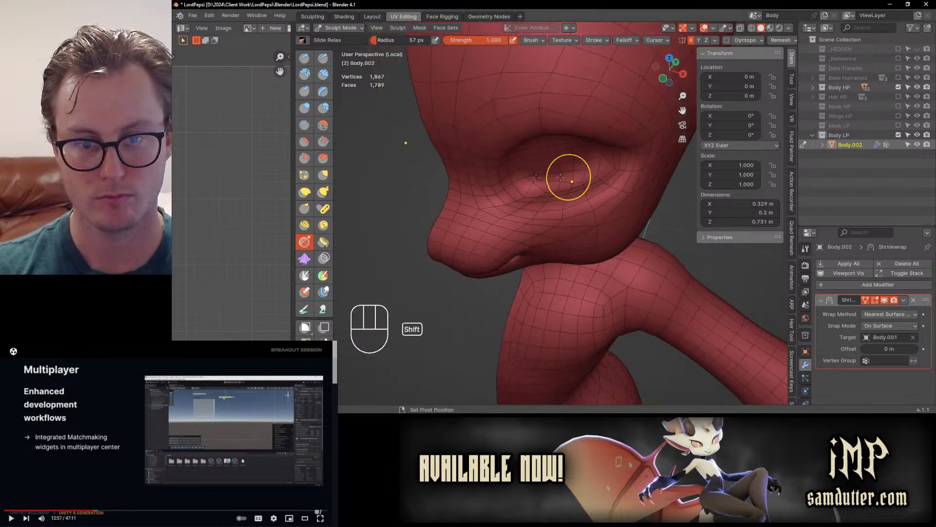
key("ctrl+Tab")
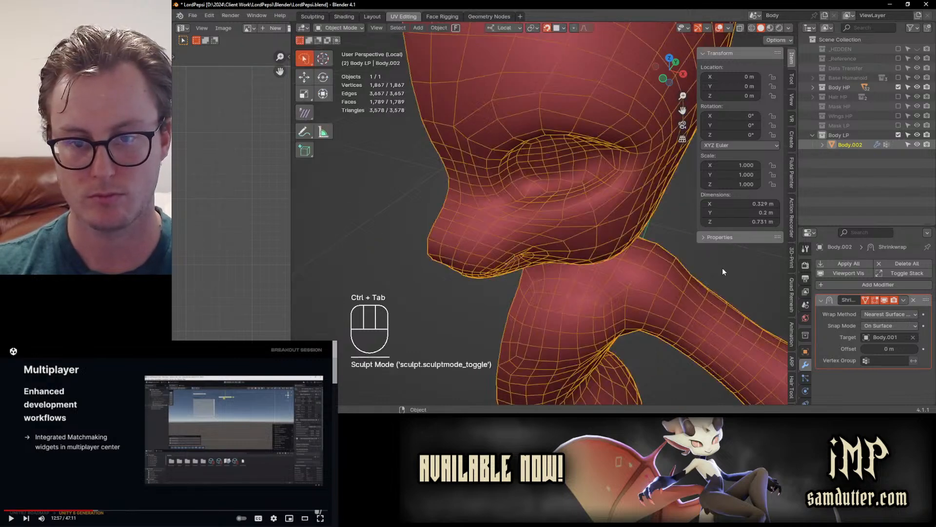
key("shift+d")
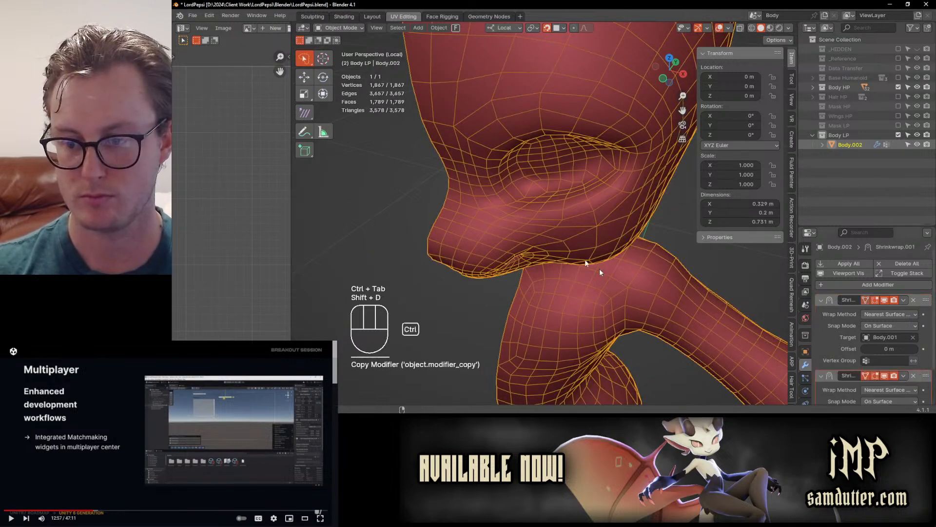
key("ctrl+a")
key("ctrl+Tab")
middle_click_drag(543, 195, 625, 126)
Undo two sculpt changes, enter Edit Mode and leave local view to show the whole body.
middle_click_drag(505, 146, 501, 165, "shift")
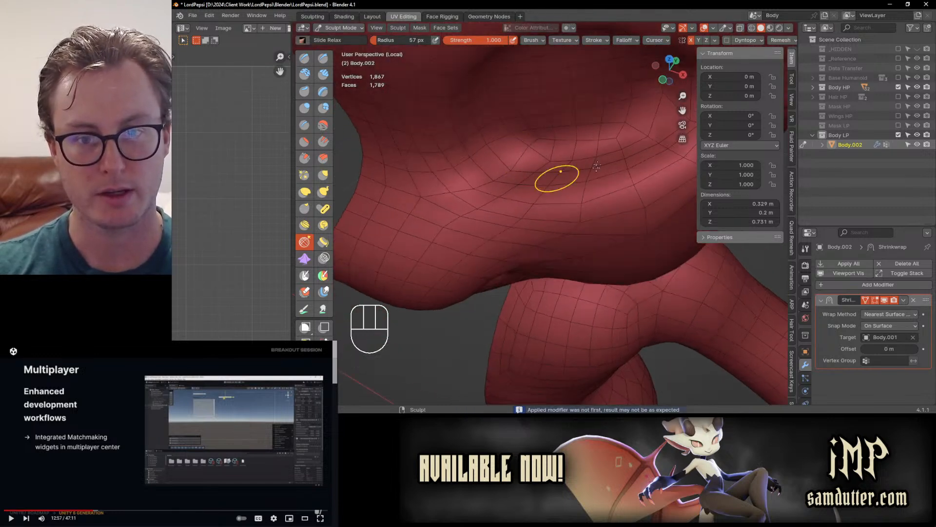
middle_click_drag(549, 194, 546, 171)
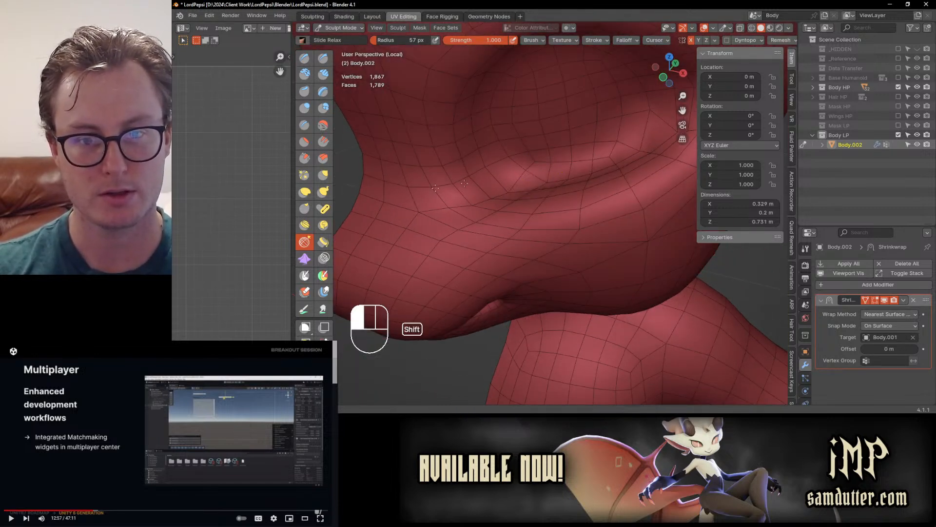
key("ctrl+z")
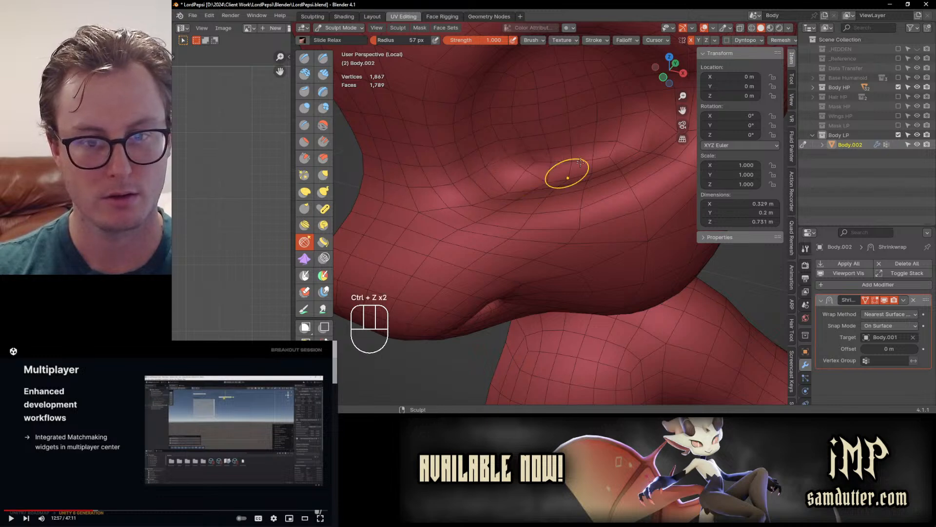
key("ctrl+z")
key("ctrl+Tab")
key("Tab")
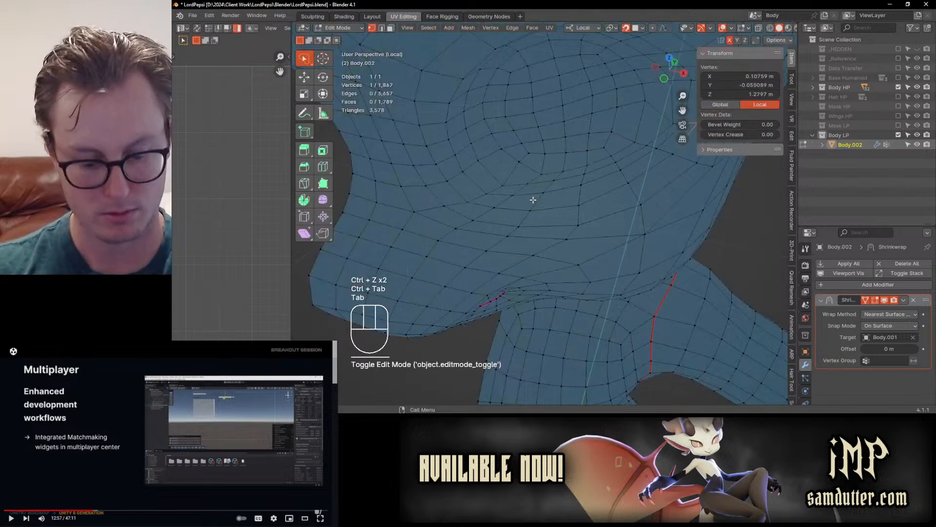
key("slash")
Reposition several vertices along the eye crease.
left_click(500, 191)
scroll(556, 237, "up", 4)
middle_click_drag(508, 168, 568, 245, "shift")
key("g")
left_click(547, 219)
left_click(522, 256)
key("g")
left_click(511, 243)
left_click(485, 248)
key("g")
left_click(513, 239)
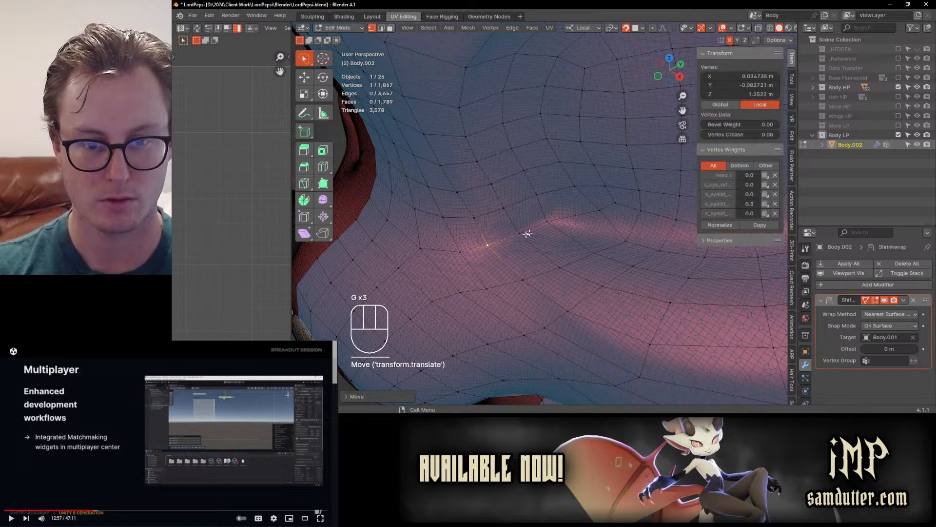
Nudge further vertices around the eye socket.
left_click(599, 213)
key("g")
left_click(562, 187)
key("g")
left_click(586, 250)
key("g")
middle_click_drag(585, 251, 606, 178)
Add a 20-edge loop through the eye area, bringing the mesh to 1,887 vertices.
key("ctrl+r")
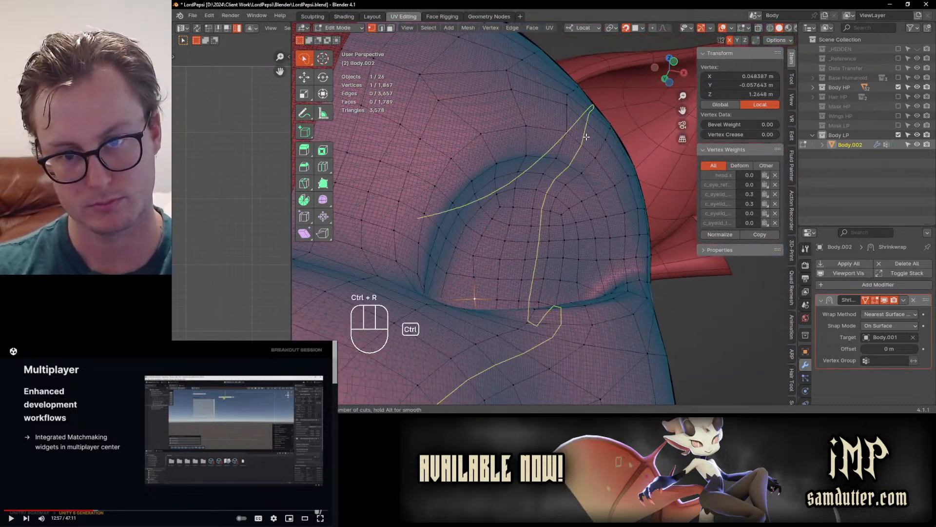
left_click(572, 132)
middle_click_drag(569, 151, 518, 271)
Return to Object Mode, orbit to a three-quarter head view, and save LordPepsi.blend.
key("Tab")
scroll(542, 220, "down", 8)
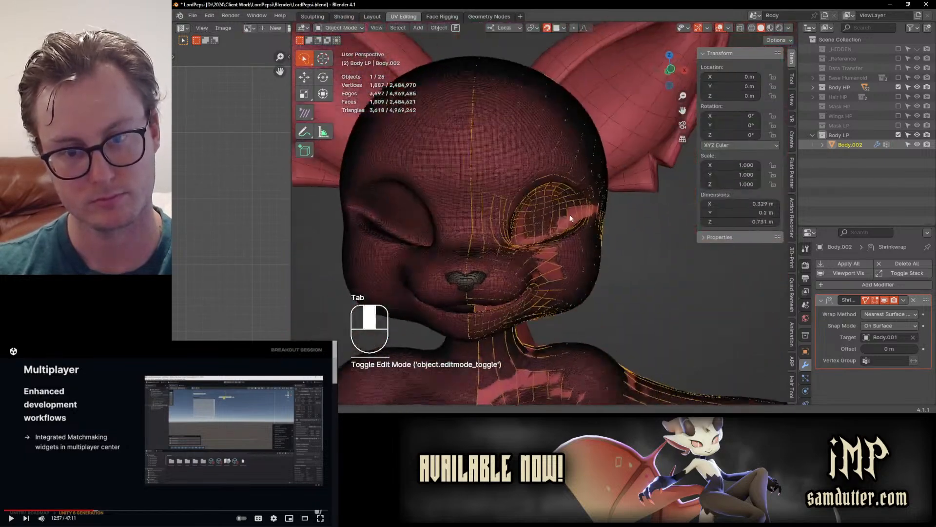
mouse_move(571, 221)
middle_mouse_down()
mouse_move(592, 198)
mouse_move(581, 182)
mouse_move(544, 247)
mouse_move(539, 177)
middle_mouse_up()
key("ctrl+s")
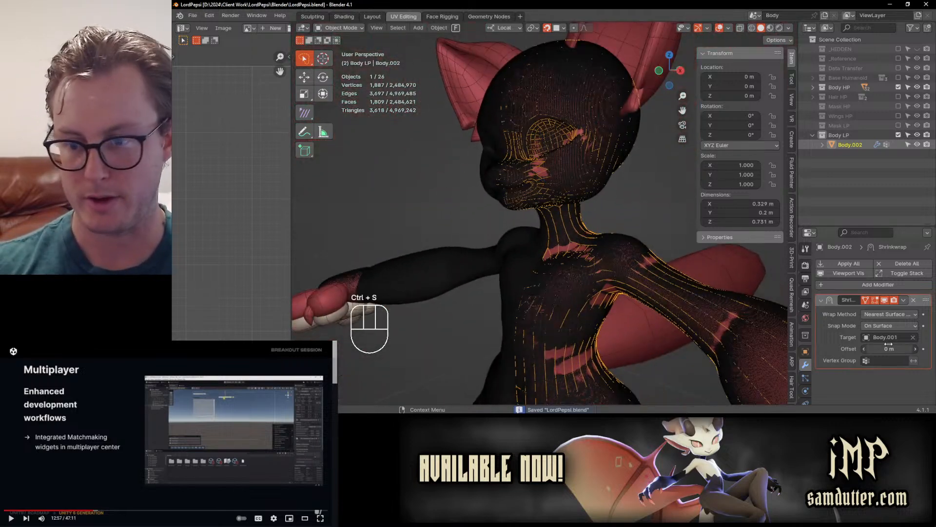
Apply Body.002's Shrinkwrap and scale the centre seam loop to X = 0.
key("ctrl+a")
key("Tab")
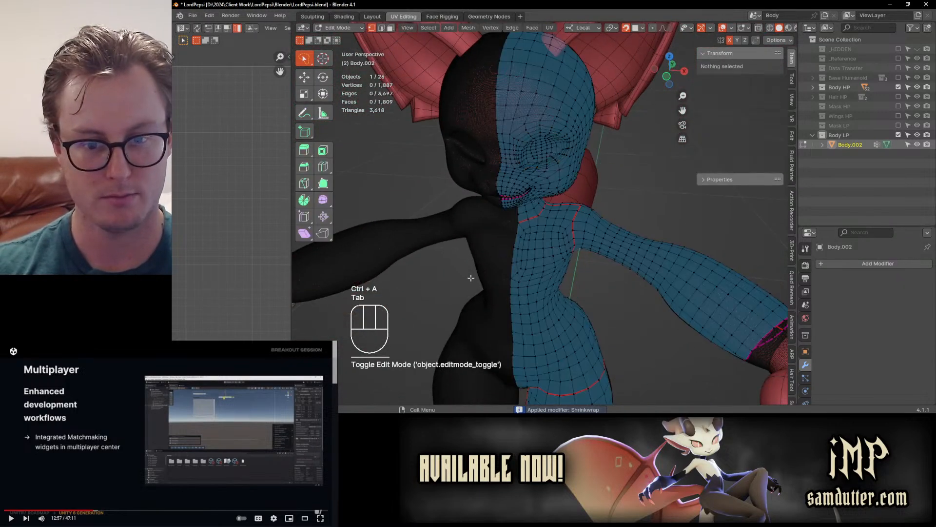
double_click(481, 270, "shift")
key("KP_Decimal")
key("s")
key("x")
key("KP_0")
key("KP_Enter")
Select the whole connected body mesh in Edit Mode, then return to Object Mode.
key("Tab")
key("Tab")
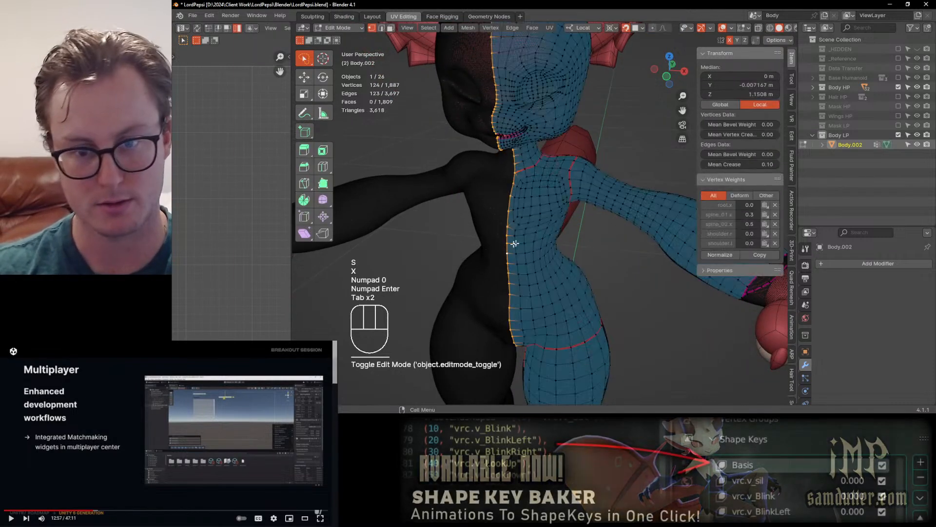
left_click(548, 232)
key("l")
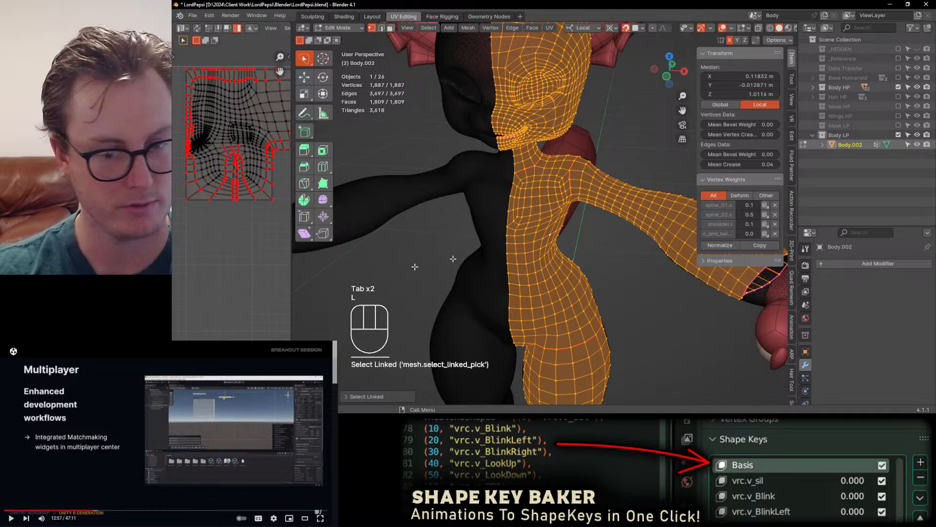
scroll(567, 247, "down", 6)
key("Tab")
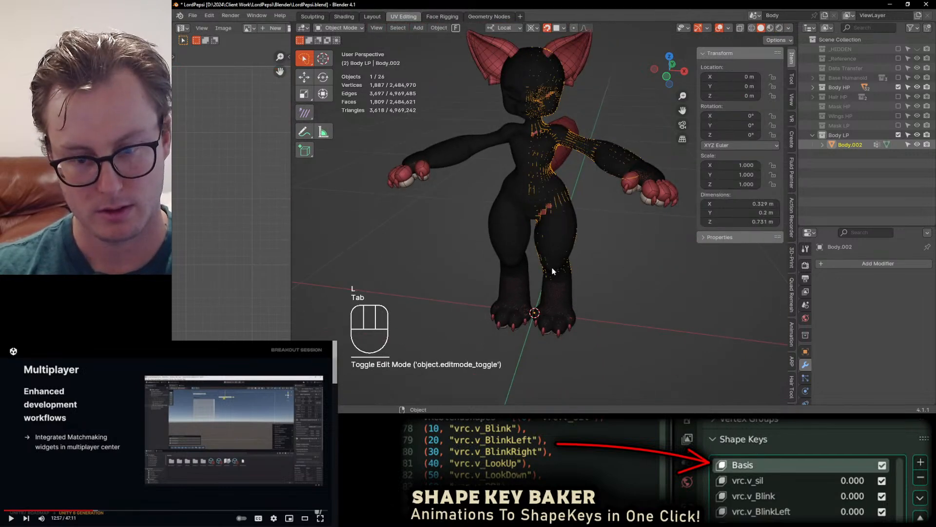
Isolate Body.002 in local view framing the legs, and save the file.
key("z")
scroll(552, 271, "up", 2)
middle_click_drag(596, 276, 557, 195, "shift")
scroll(556, 197, "down", 1)
key("slash")
key("slash")
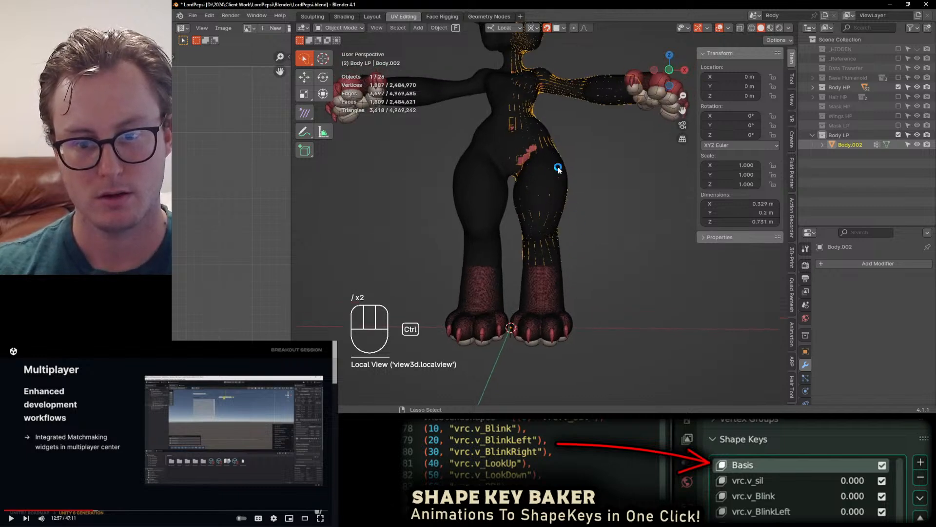
key("ctrl+s")
middle_click_drag(557, 168, 554, 74, "shift")
scroll(682, 110, "up", 3)
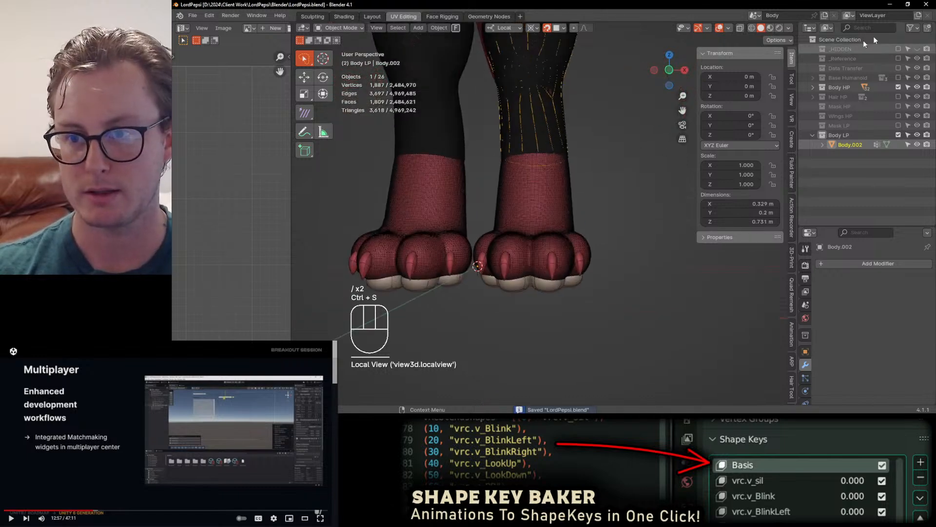
Show the Data Transfer collection and select Cube.020, Cube.021 and the third toe piece.
left_click(899, 68)
key("b")
left_click_drag(478, 209, 663, 294)
key("b")
right_click(598, 298)
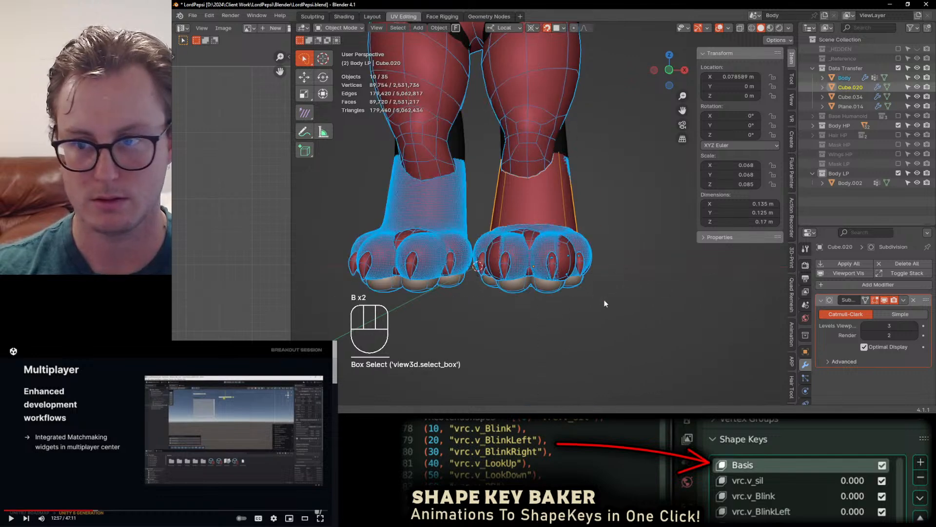
left_click(560, 197)
scroll(551, 264, "up", 2)
left_click(576, 283, "shift")
middle_click_drag(616, 260, 551, 261)
mouse_move(638, 280)
middle_mouse_down("shift")
mouse_move(580, 245)
mouse_move(641, 265)
middle_mouse_up("shift")
left_click(641, 266, "shift")
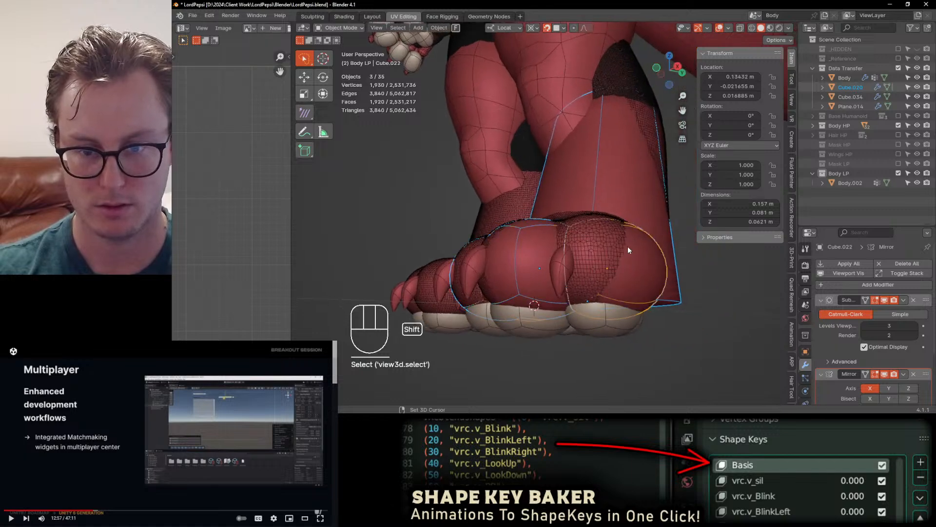
Duplicate the three foot and toe pieces and move the copies into Body LP.
key("shift+d")
left_click(625, 208)
key("m")
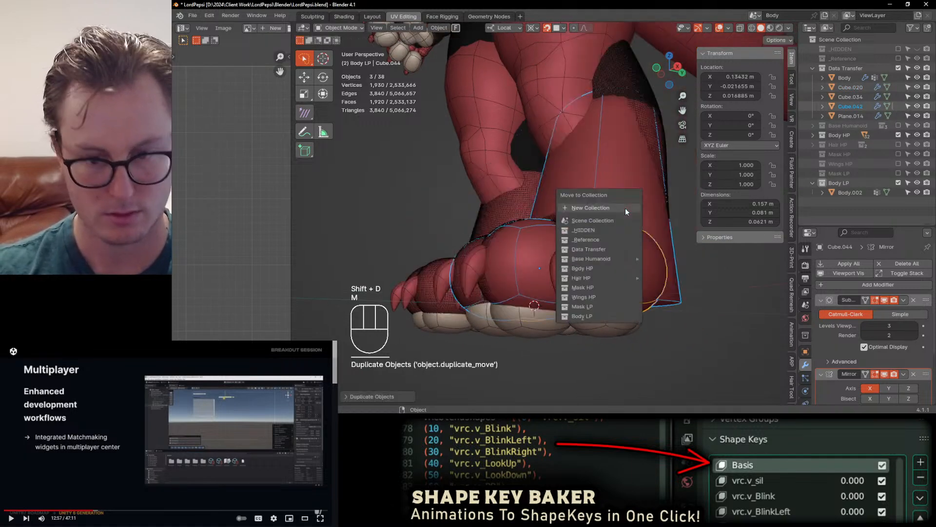
left_click(584, 318)
Hide the Data Transfer collection and select only the leg block.
left_click(898, 68)
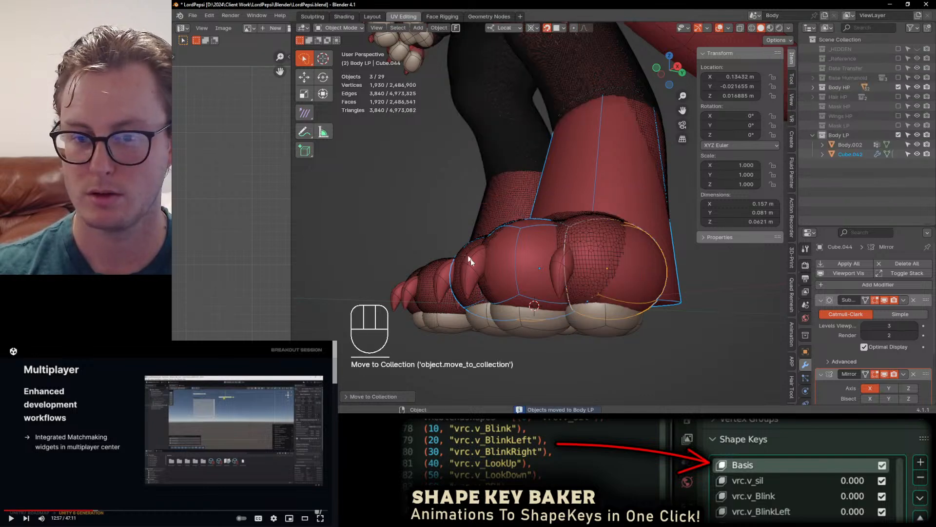
middle_click_drag(462, 255, 537, 145)
left_click(590, 192)
middle_click_drag(590, 192, 573, 175)
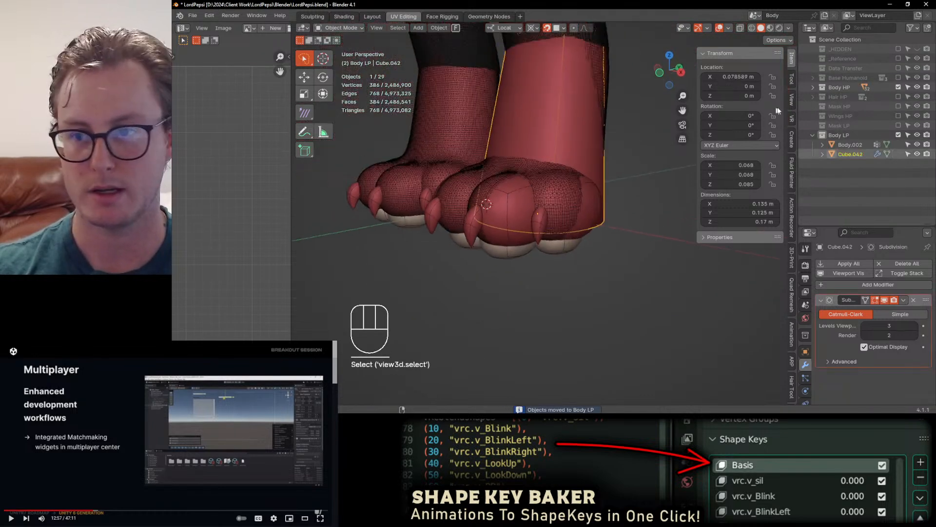
Hide Body HP, save, and set the leg block's viewport subdivision to 2.
left_click(899, 87)
middle_click_drag(483, 214, 497, 285, "shift")
scroll(429, 235, "up", 5)
middle_click_drag(429, 235, 634, 279)
key("ctrl+s")
middle_click_drag(574, 306, 555, 212, "shift")
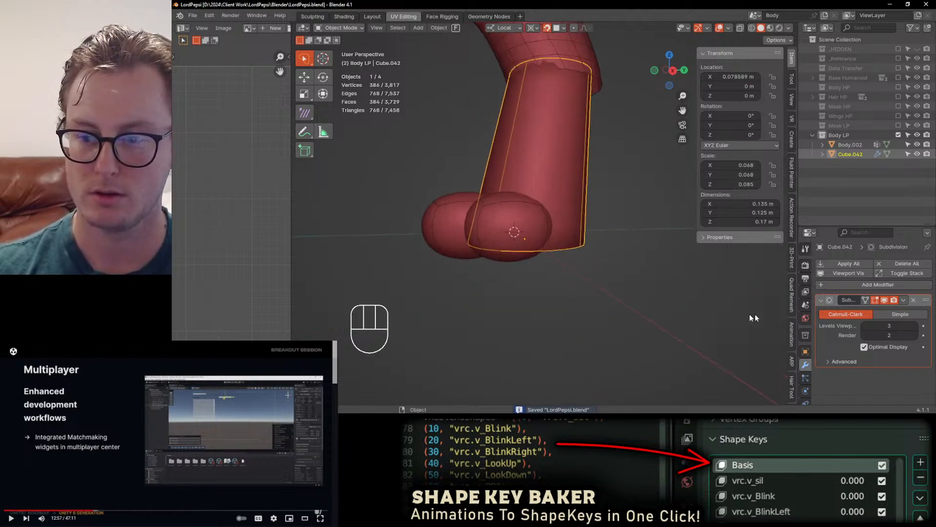
left_click(865, 326)
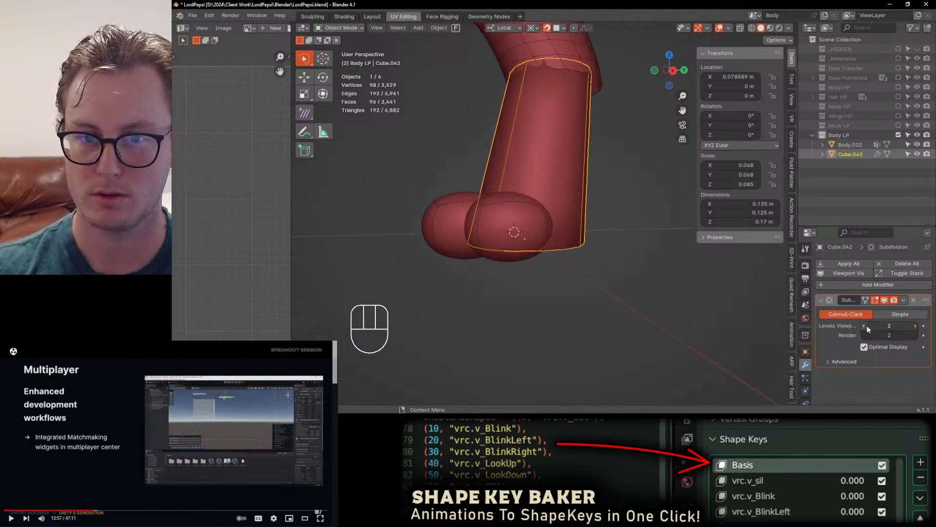
Delete the leg block's top face in wireframe Edit Mode, leaving the top open.
key("Tab")
key("Tab")
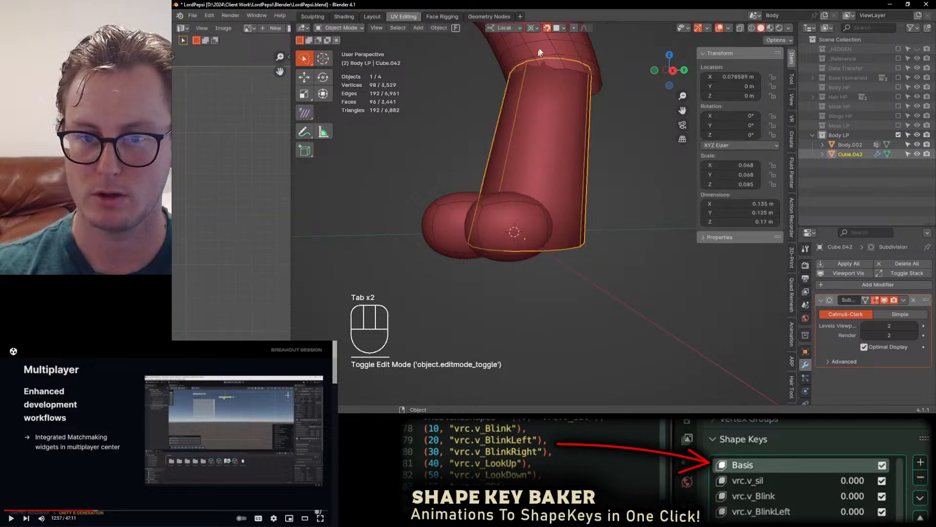
middle_click_drag(553, 71, 588, 85)
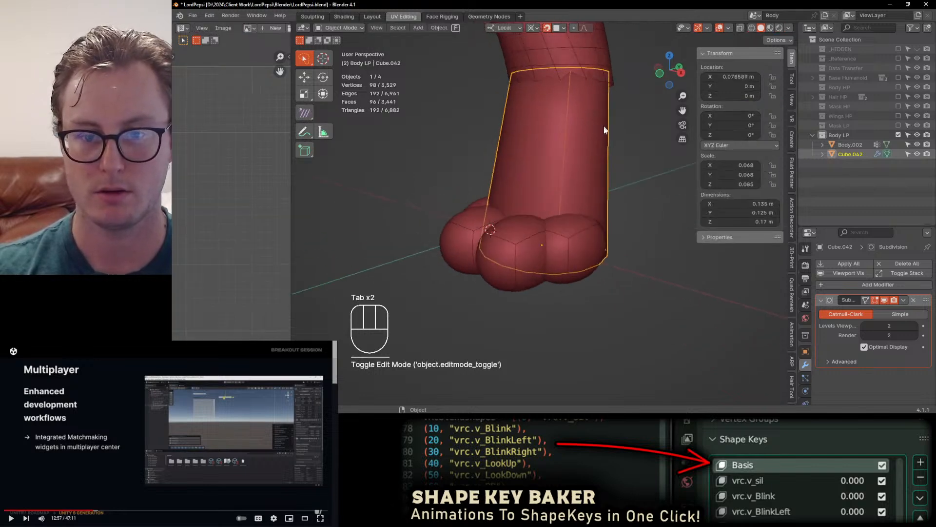
middle_click_drag(605, 117, 657, 223)
middle_click_drag(574, 194, 552, 213)
key("Tab")
key("z")
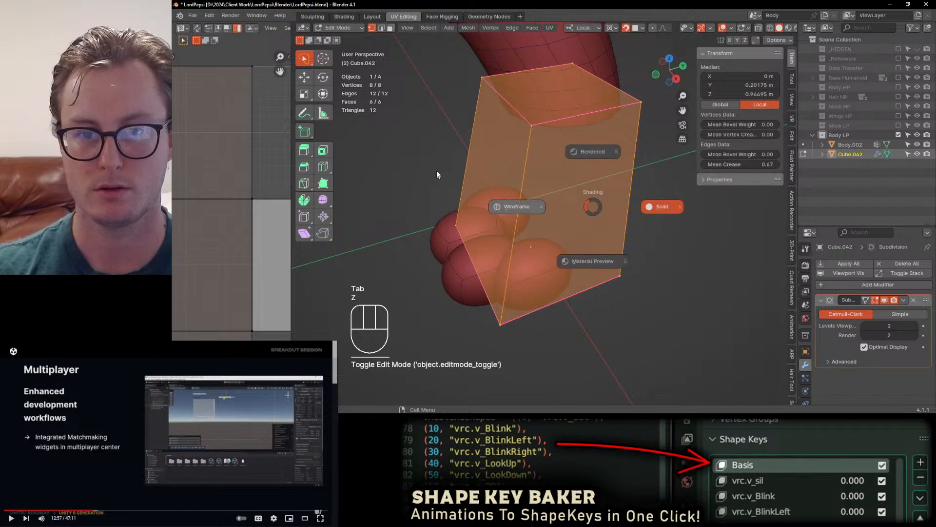
left_click(481, 73)
key("b")
key("b")
left_click_drag(454, 46, 651, 140)
key("x")
left_click(664, 159)
key("z")
middle_click_drag(552, 237, 561, 209)
Add horizontal loop cuts around the leg block without sliding them.
key("ctrl+r")
left_click(596, 167)
right_click(561, 201)
left_click(598, 139)
right_click(598, 140)
key("ctrl+r")
left_click(557, 207)
right_click(557, 207)
Check the new loops from the right side view, then return to Object Mode and select the foot.
key("KP_3")
middle_click_drag(561, 207, 569, 200)
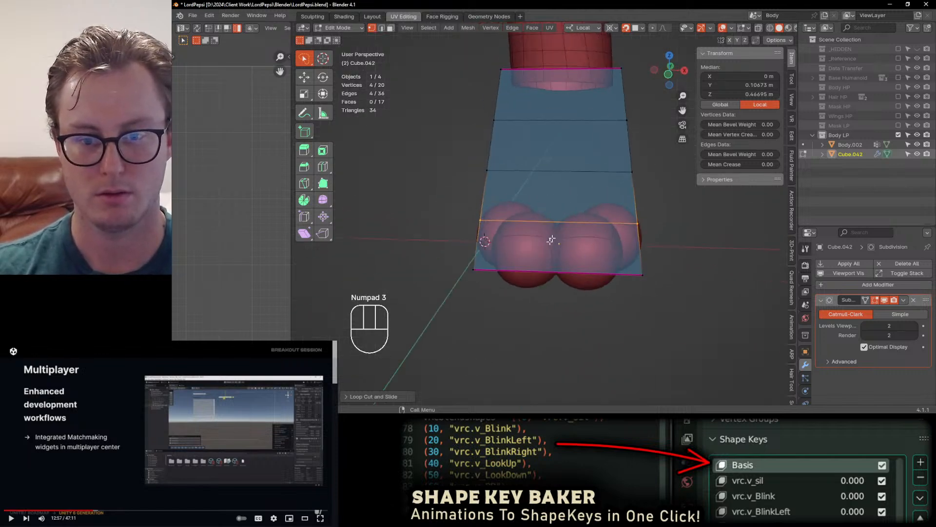
middle_click_drag(560, 210, 450, 213)
key("KP_3")
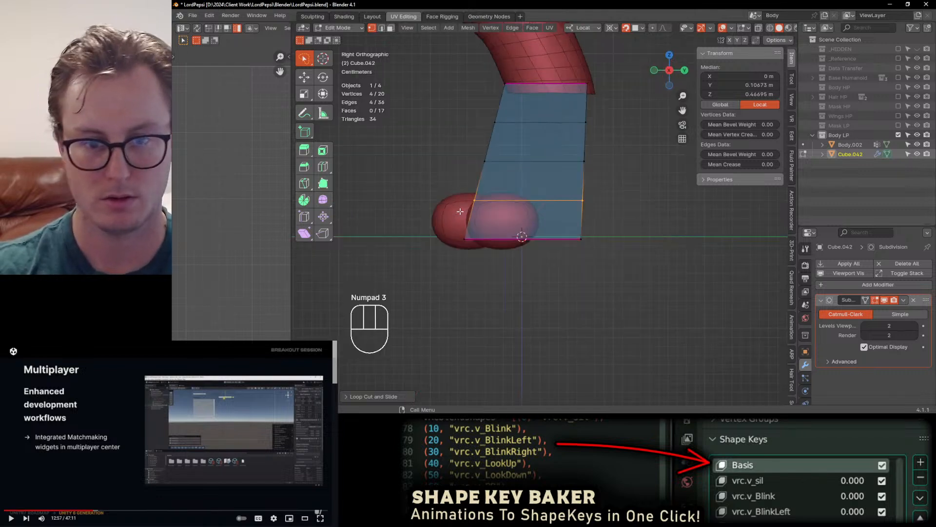
middle_click_drag(517, 209, 559, 264)
middle_click_drag(551, 307, 588, 215)
middle_click_drag(537, 294, 589, 205)
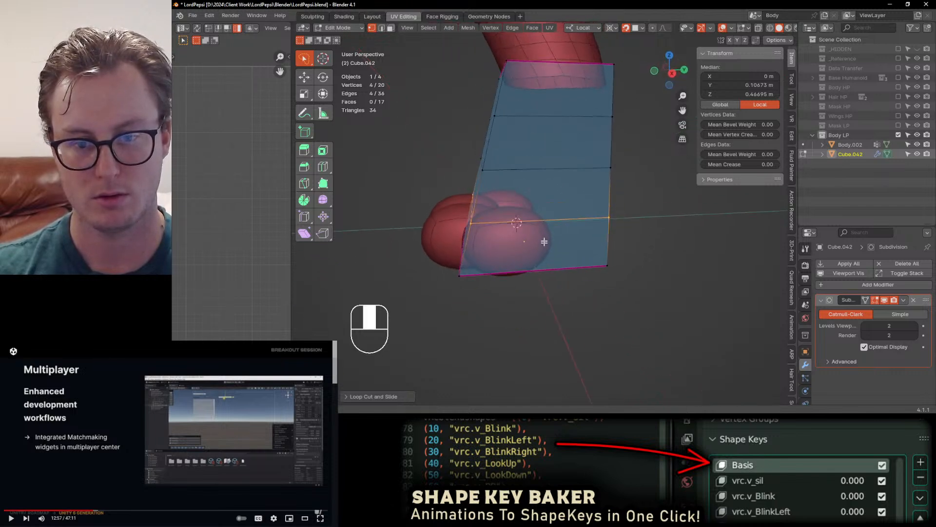
key("Tab")
left_click(533, 270)
middle_click_drag(531, 268, 507, 271)
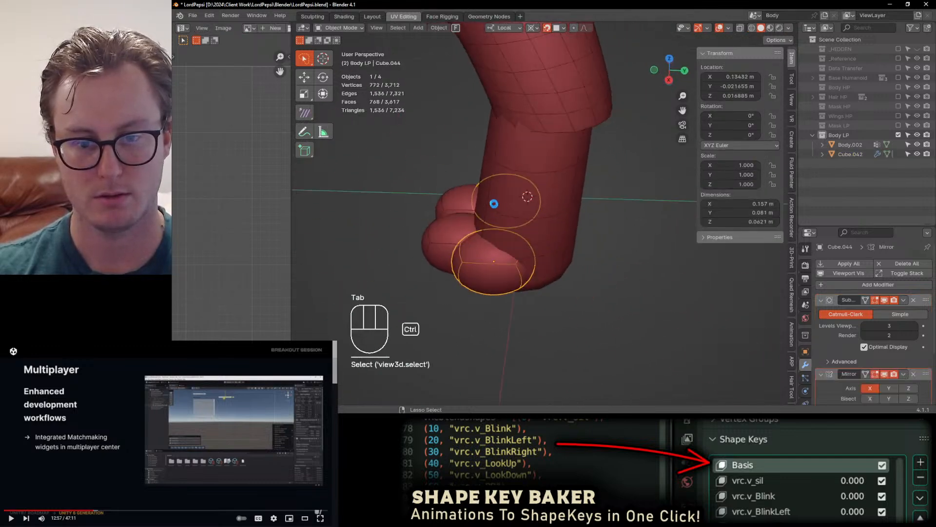
Save, briefly check the foot mesh in wireframe, and add the middle toe piece to the selection.
middle_click_drag(494, 203, 527, 248)
key("ctrl+s")
key("Tab")
key("z")
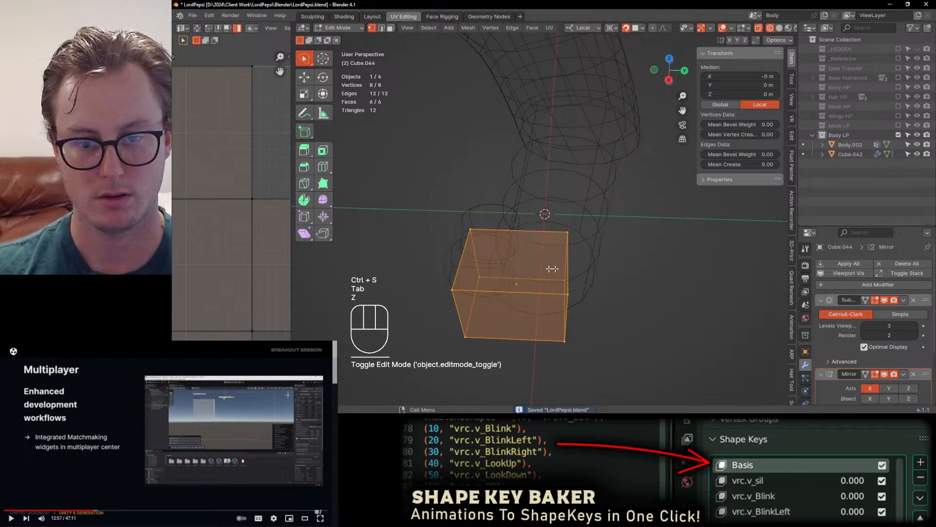
key("z")
key("Tab")
mouse_move(539, 267)
middle_mouse_down()
mouse_move(731, 267)
mouse_move(604, 261)
mouse_move(543, 270)
middle_mouse_up()
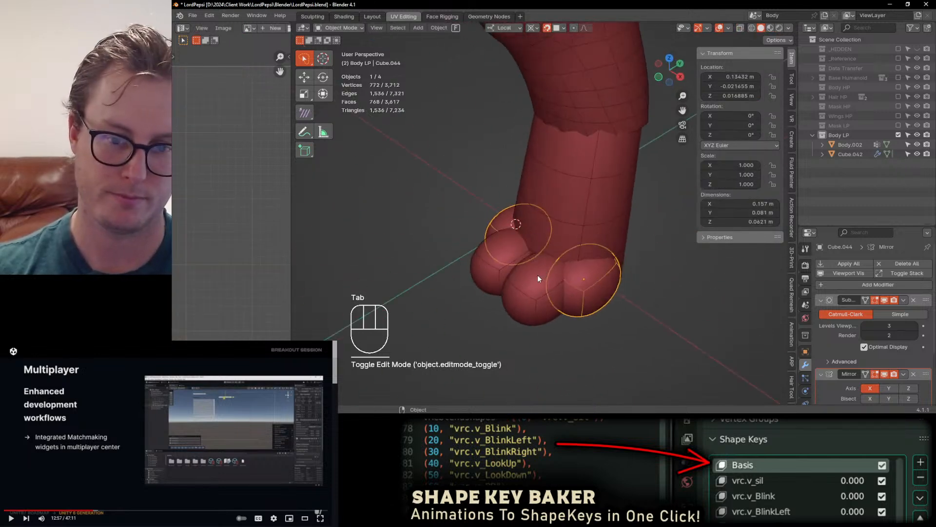
left_click(527, 272, "shift")
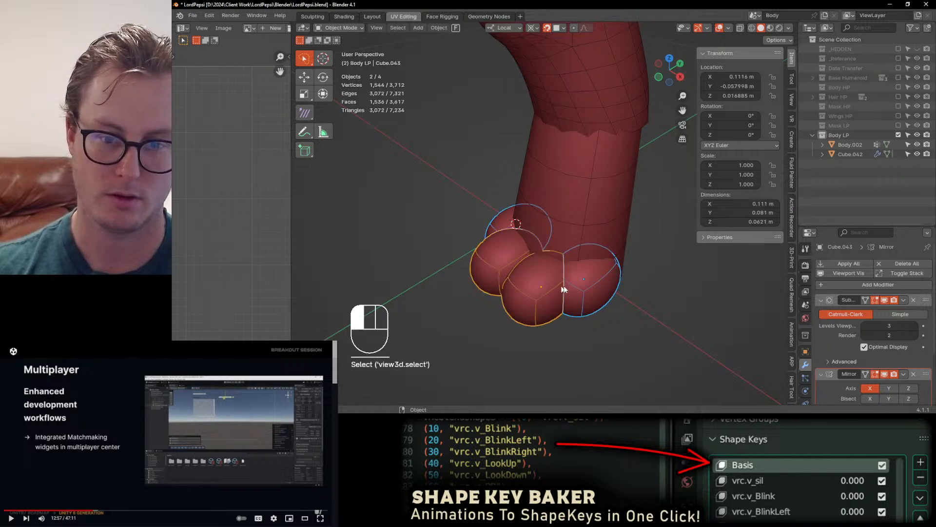
Select the middle toe's side face and scale it down around the 3D cursor pivot.
key("Tab")
key("z")
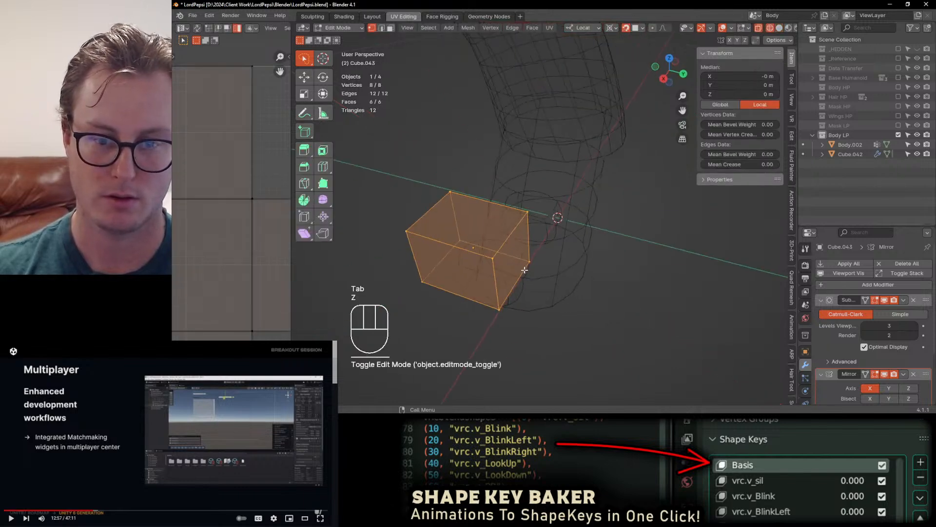
left_click(526, 214)
left_click(499, 308, "ctrl+shift")
middle_click_drag(526, 282, 550, 260)
key("e")
key("s")
key("Escape")
key("period")
left_click(576, 235)
key("s")
left_click(578, 224)
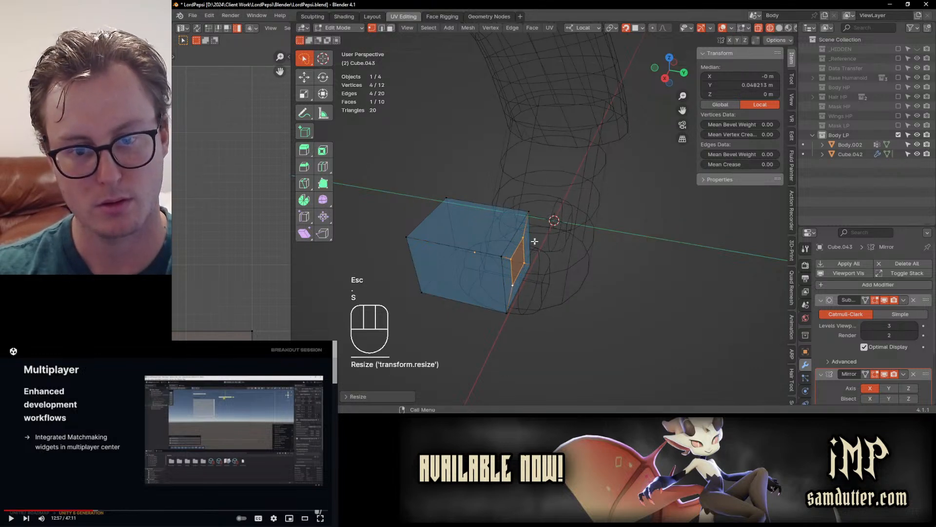
Push the scaled side face outward along Y and delete it.
middle_click_drag(563, 240, 550, 250)
key("g")
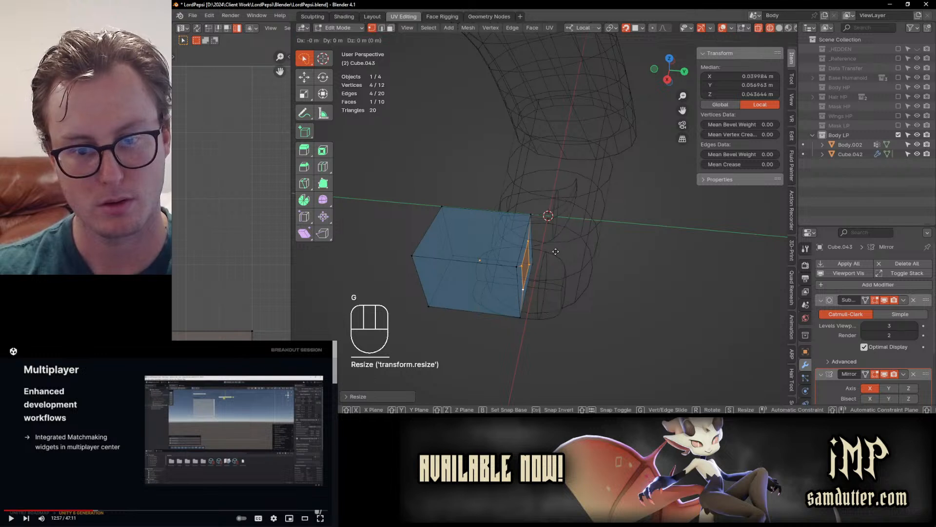
key("y")
left_click(565, 258)
key("x")
key("z")
mouse_move(556, 243)
middle_mouse_down()
mouse_move(608, 226)
mouse_move(609, 217)
middle_mouse_up()
key("Tab")
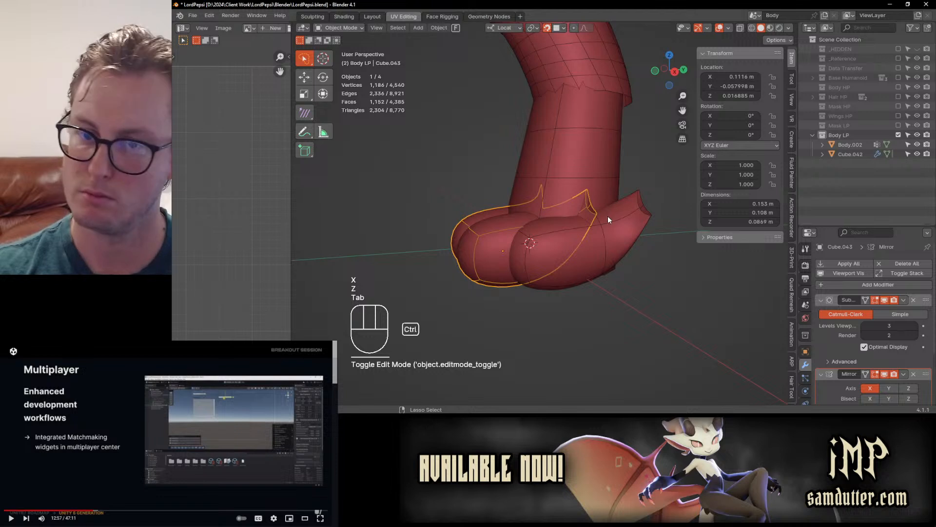
Undo, turn snapping off, delete the side face again, and select the leg block in solid shading.
key("ctrl+z")
key("ctrl+z")
key("shift+Tab")
mouse_move(607, 218)
middle_mouse_down()
mouse_move(478, 244)
mouse_move(528, 237)
mouse_move(641, 255)
mouse_move(587, 279)
mouse_move(564, 272)
mouse_move(644, 250)
mouse_move(619, 268)
mouse_move(596, 217)
middle_mouse_up()
key("x")
key("Tab")
key("z")
left_click(566, 239)
left_click(596, 217)
Inspect leg block Cube.042 from the right side in wireframe Edit Mode, then return to Object Mode.
key("KP_3")
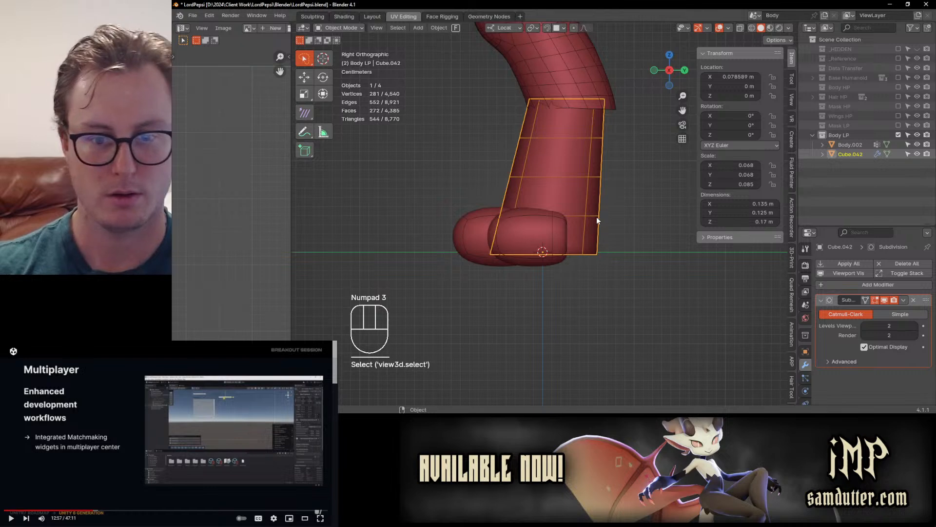
key("Tab")
key("z")
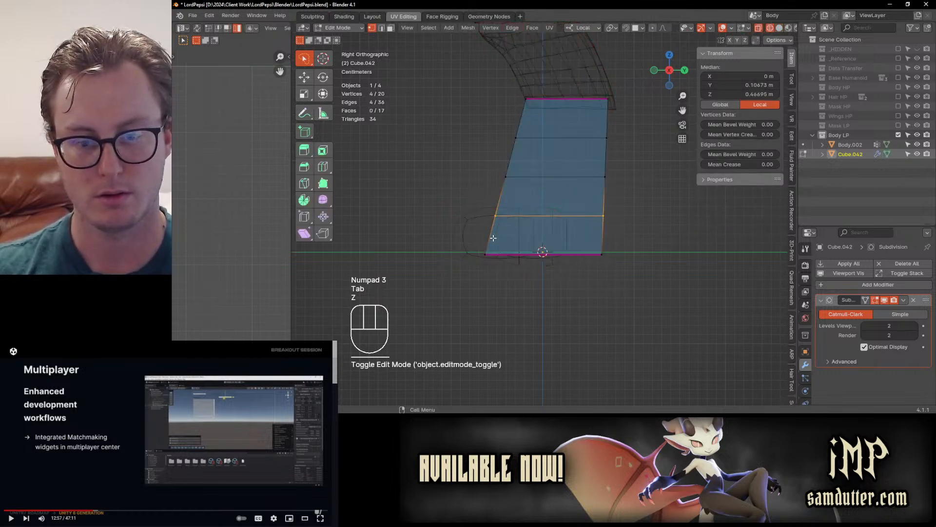
middle_click_drag(493, 239, 562, 274)
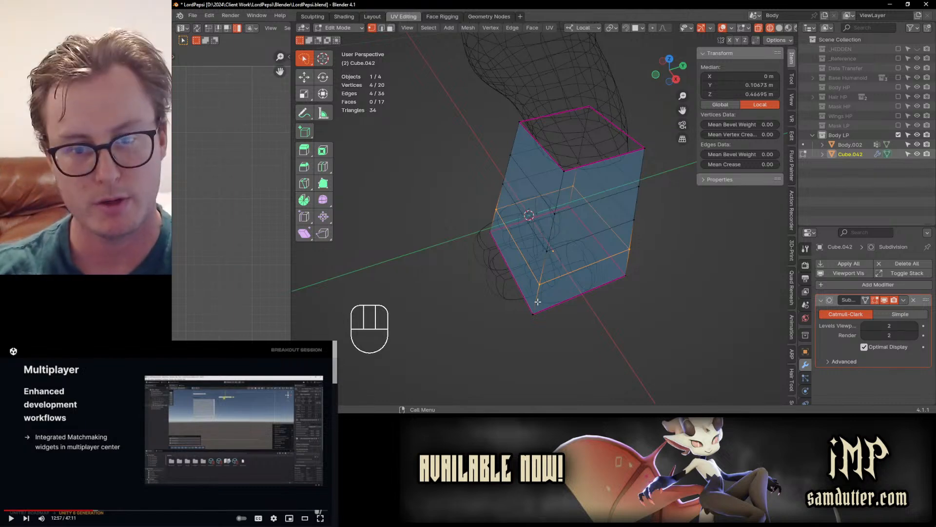
key("Tab")
Hide the leg block, switch to solid shading, and join two toe pieces into one object.
key("h")
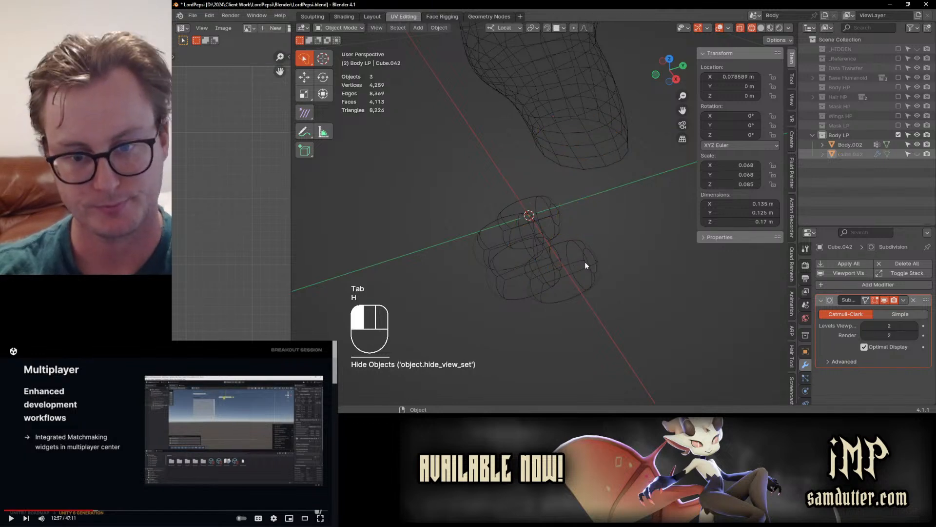
left_click(585, 264)
key("z")
left_click(545, 287)
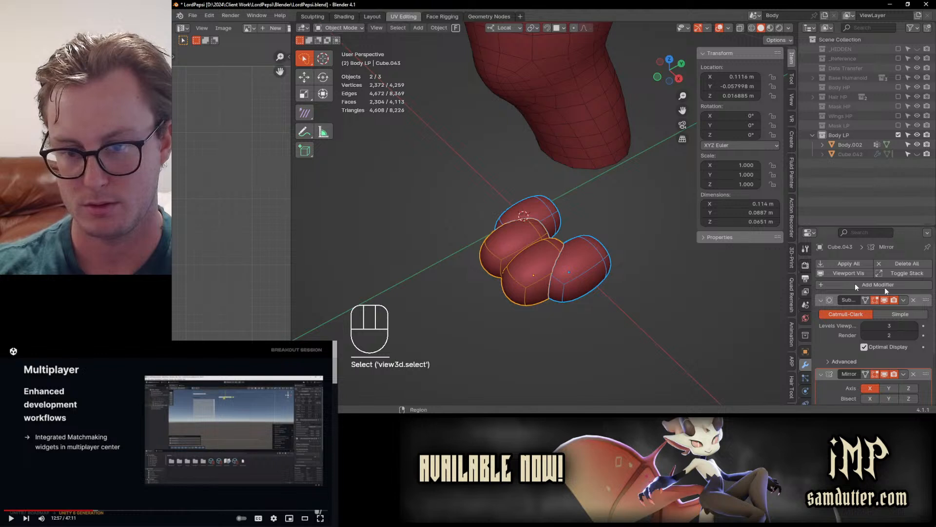
left_click(501, 288)
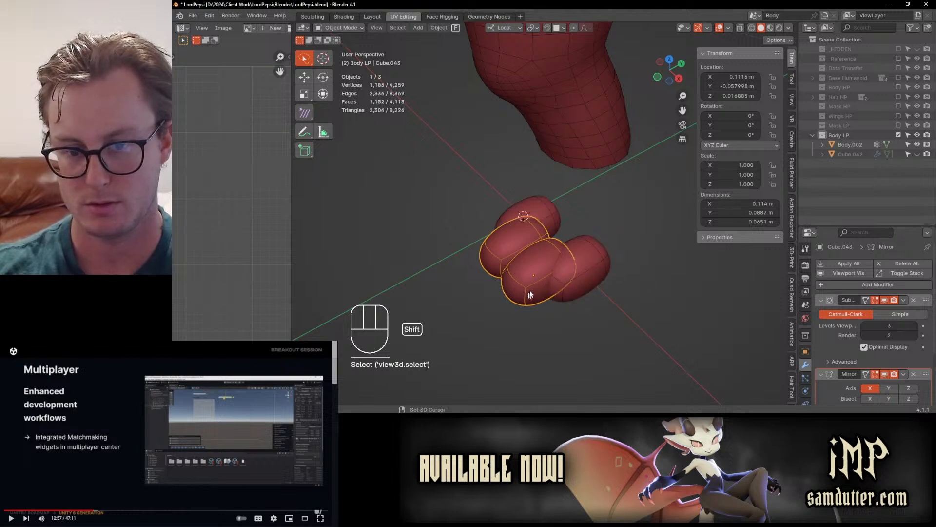
left_click(578, 288, "shift")
key("ctrl+j")
middle_click_drag(578, 291, 527, 263)
Edit the joined piece in isolation with the smoothed preview, selecting its bottom opening loop.
key("Tab")
left_click(865, 299)
key("KP_Divide")
key("KP_Divide")
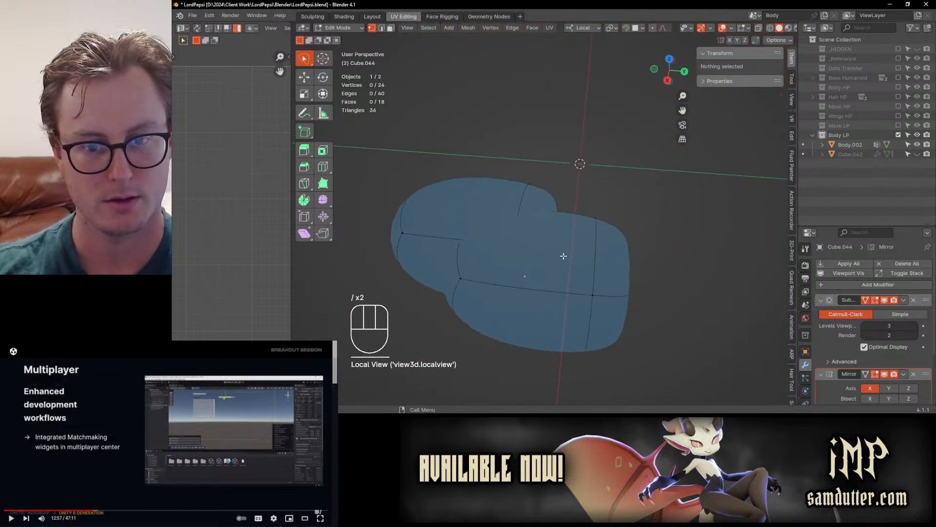
middle_click_drag(628, 254, 537, 249)
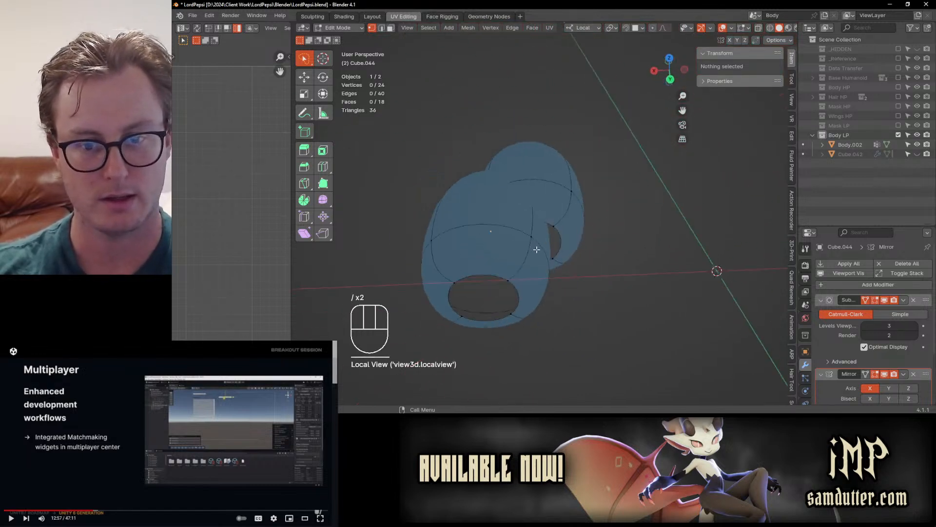
left_click(561, 225)
left_click(493, 276, "alt")
middle_click_drag(493, 273, 553, 243)
Extrude the bottom loop along Y and flatten it with a Y scale of 0.
key("e")
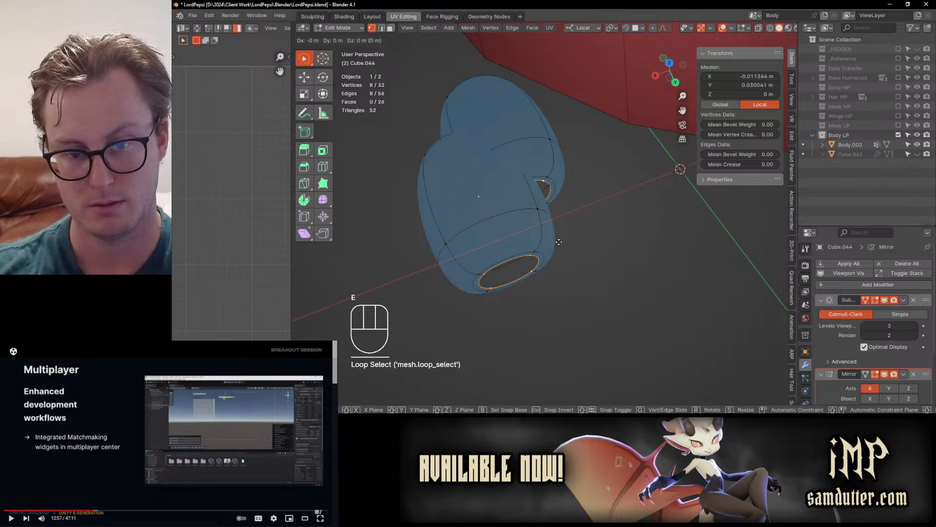
key("y")
key("s")
key("y")
key("KP_0")
key("KP_Enter")
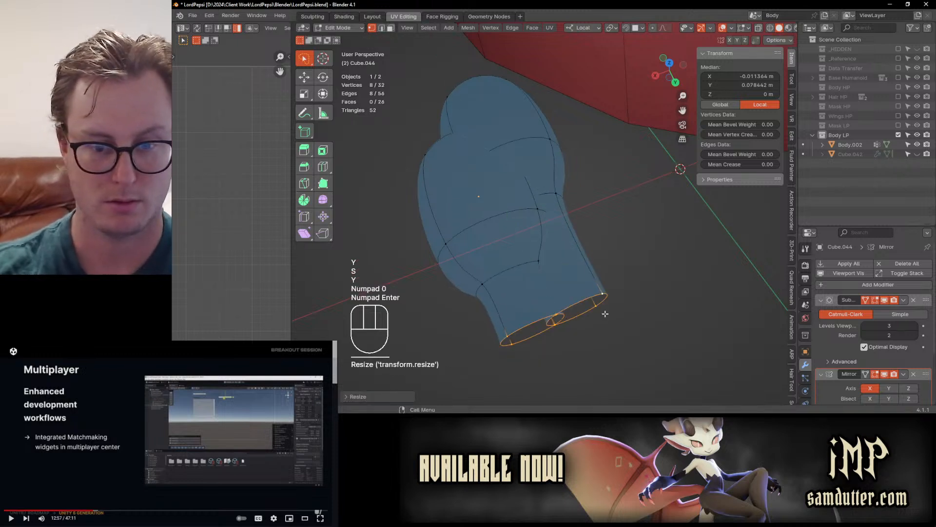
Select the end edge loop and move it along X.
left_click(606, 302)
left_click(606, 301, "alt")
key("g")
key("x")
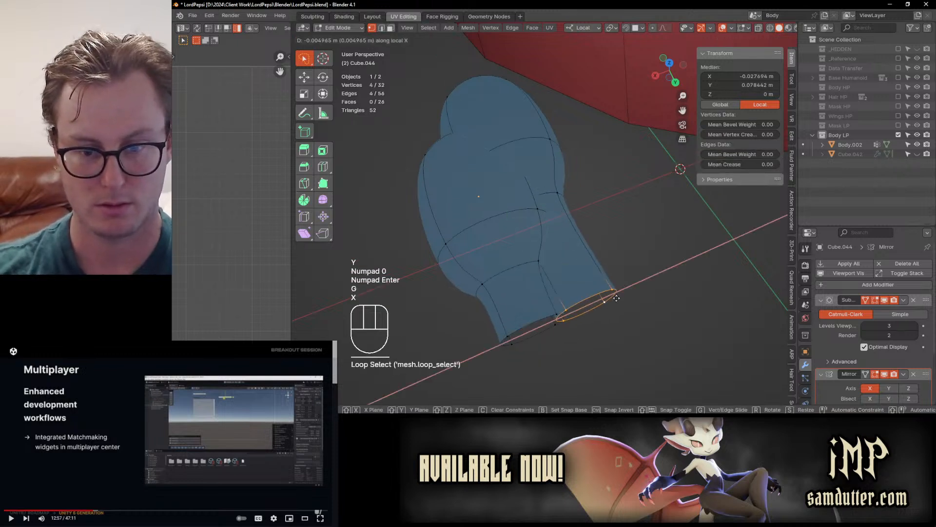
left_click(610, 295)
middle_click_drag(609, 295, 582, 236)
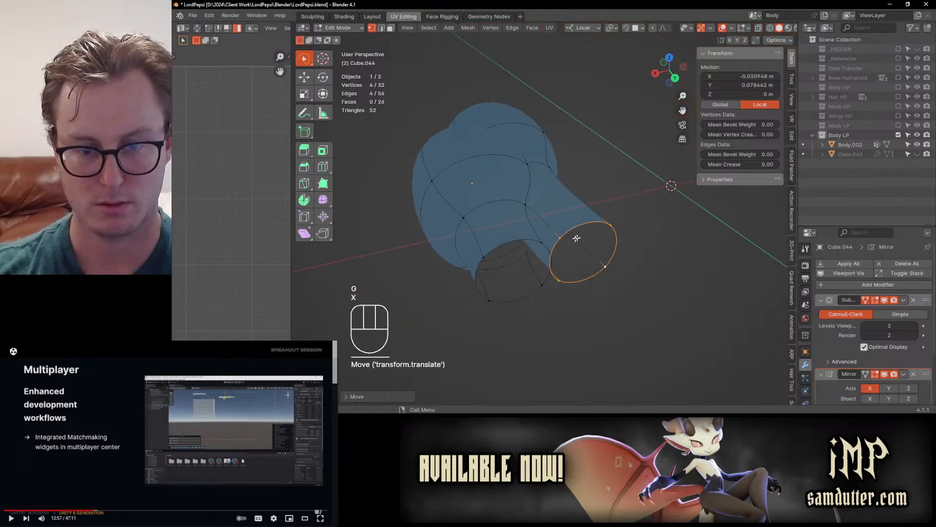
Merge four tube-opening vertices at their center, then undo the merge.
left_click(545, 238)
left_click(559, 238, "shift")
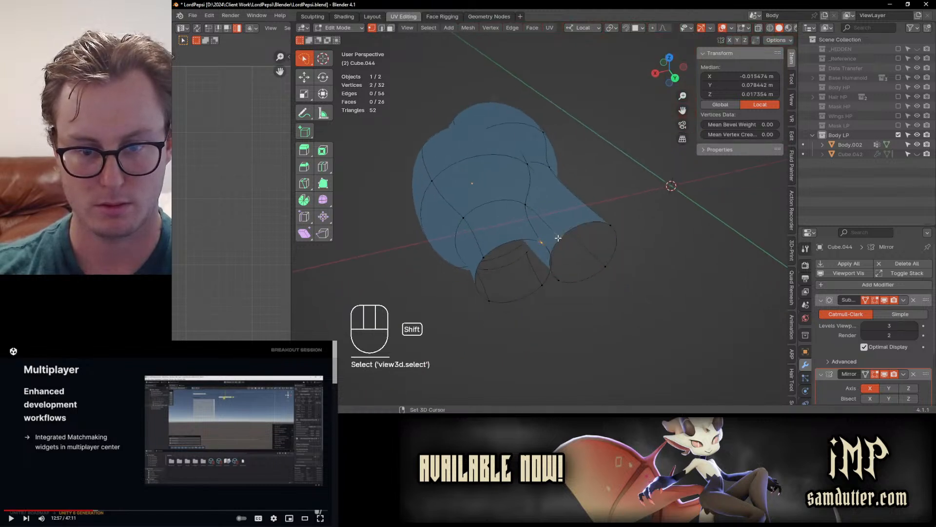
left_click(544, 287, "shift")
left_click(560, 281, "shift")
key("m")
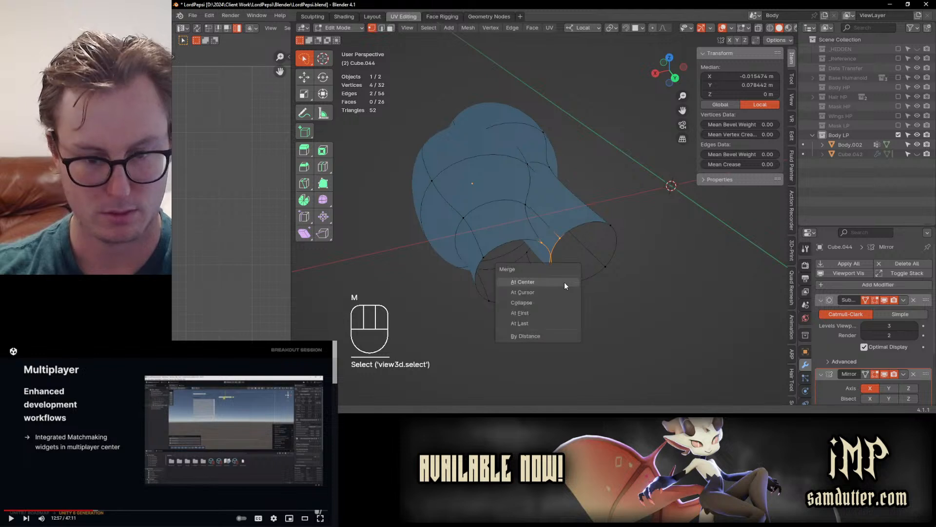
left_click(564, 282)
key("ctrl+z")
key("ctrl+z")
key("ctrl+z")
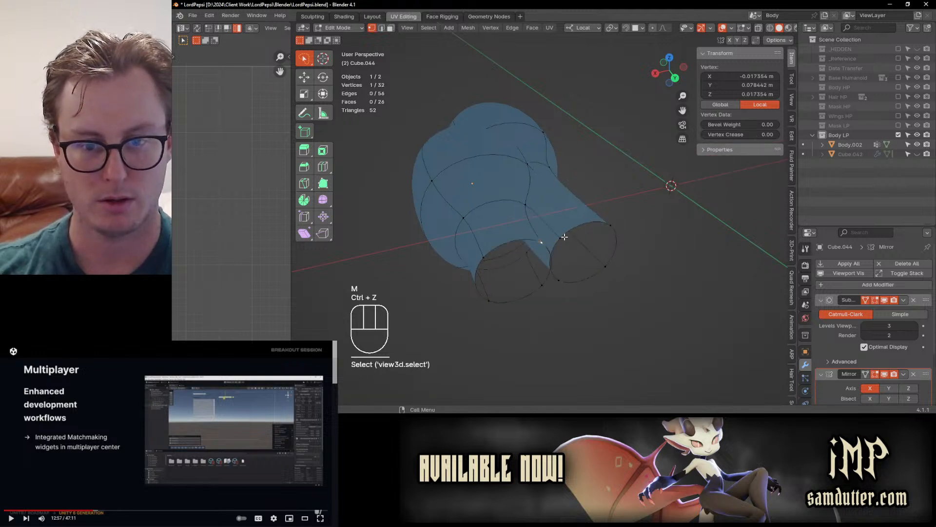
Merge the two top opening vertices, then the two bottom ones the same way.
key("m")
left_click(577, 221)
left_click(540, 289)
left_click(560, 284, "shift")
key("shift+r")
middle_click_drag(564, 286, 591, 256)
Select the open end ring in edge mode and extrude it along Y.
left_click(588, 253)
left_click(585, 250, "alt")
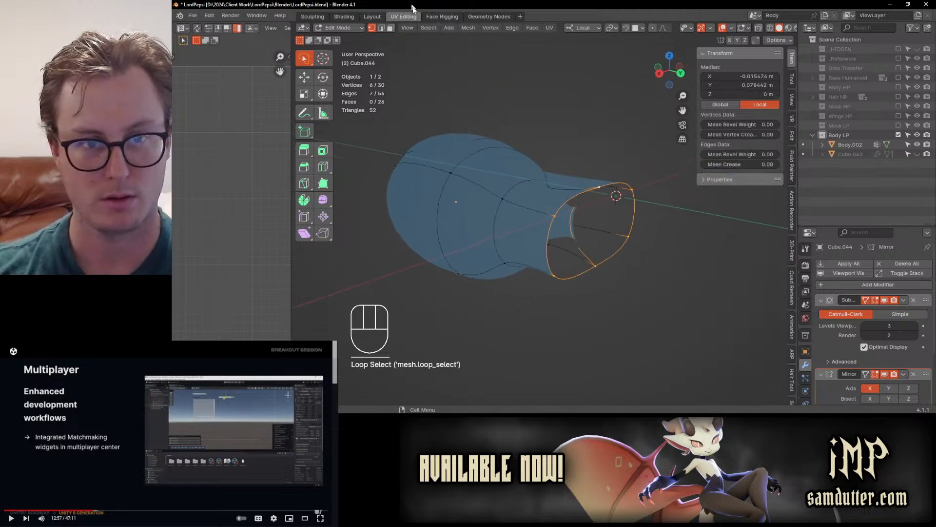
left_click(381, 28)
mouse_move(589, 217)
middle_mouse_down()
mouse_move(566, 197)
mouse_move(600, 220)
middle_mouse_up()
key("e")
key("y")
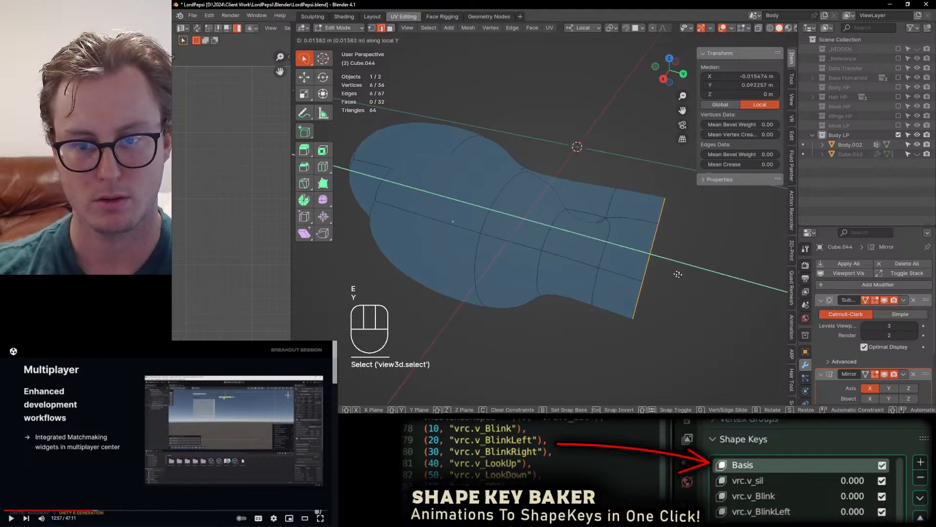
left_click(696, 282)
middle_click_drag(696, 282, 532, 312)
Move an end-ring edge along Y, then undo the move.
left_click(533, 315)
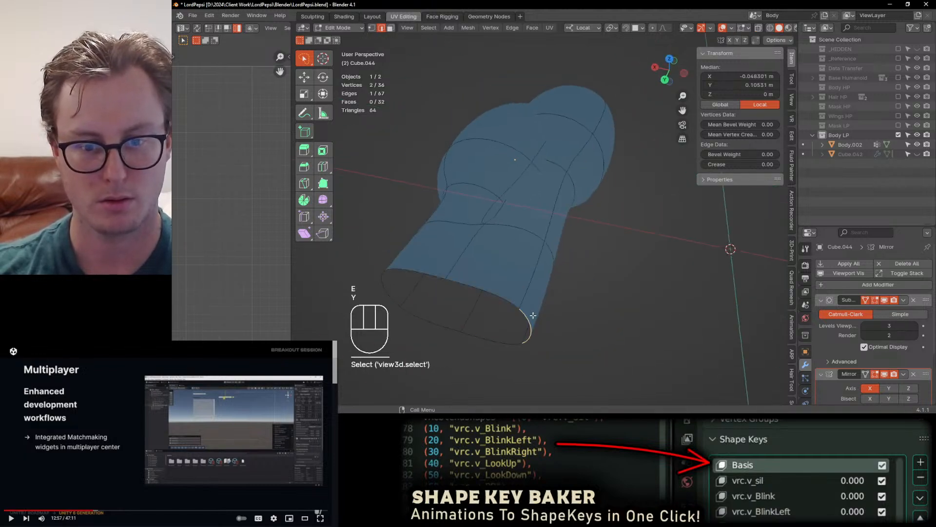
middle_click_drag(524, 277, 600, 274)
key("g")
key("y")
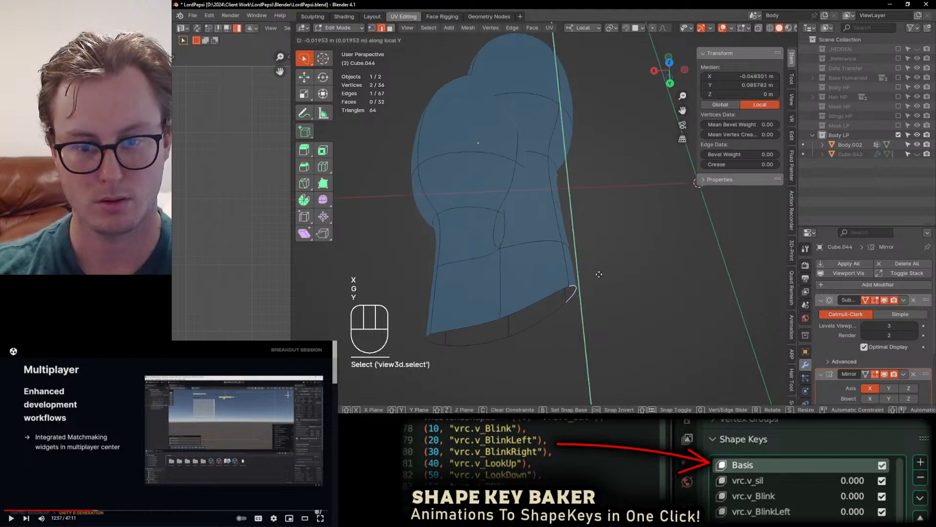
left_click(600, 275)
key("ctrl+z")
key("ctrl+z")
Delete a boundary edge of the extruded end.
left_click(590, 325)
key("x")
left_click(590, 324)
middle_click_drag(590, 324, 544, 309)
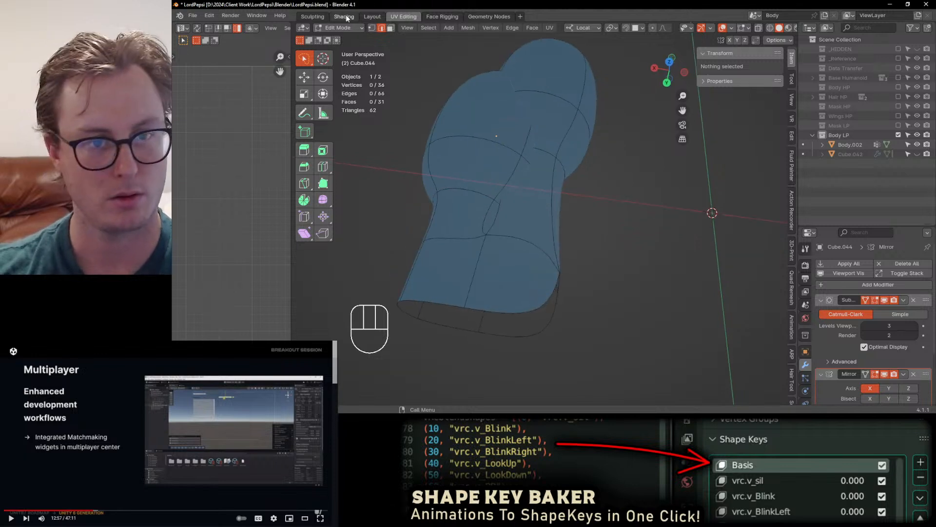
Move a rim vertex further left in vertex mode, then undo it.
key("1")
left_click(540, 307)
key("g")
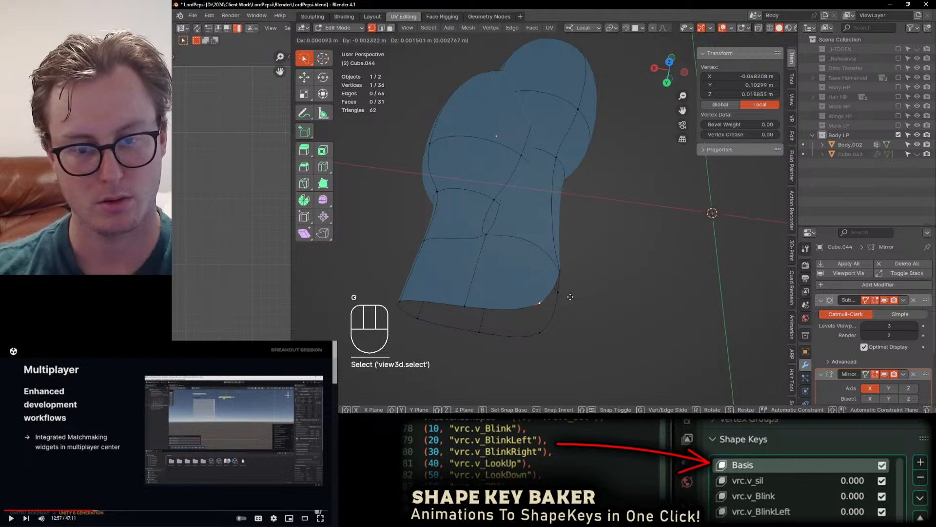
left_click(465, 297)
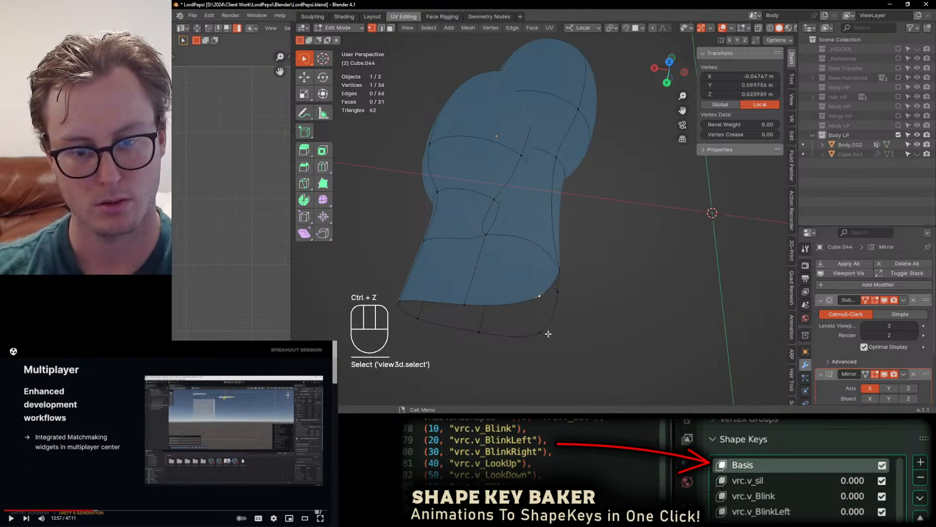
key("ctrl+z")
key("ctrl+z")
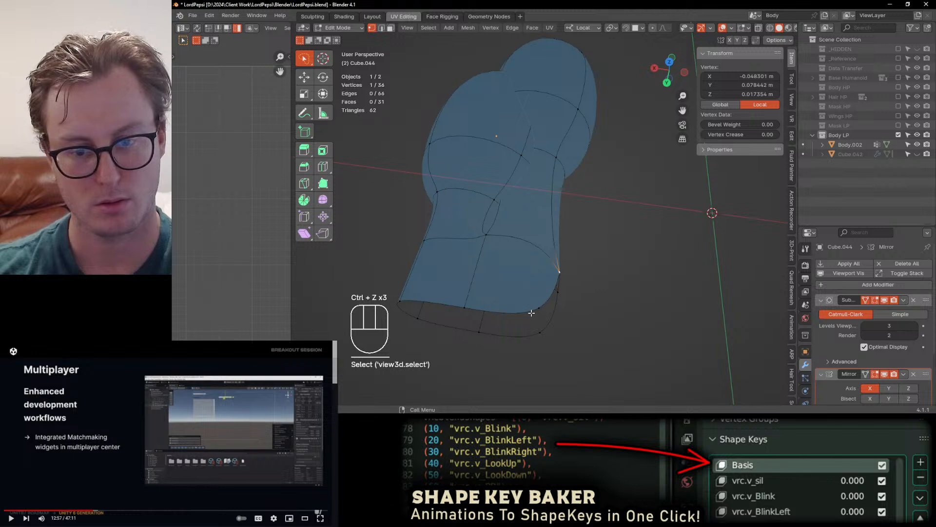
Select a path of rim vertices and lift them along Y.
left_click(539, 308, "ctrl")
key("g")
key("y")
key("g")
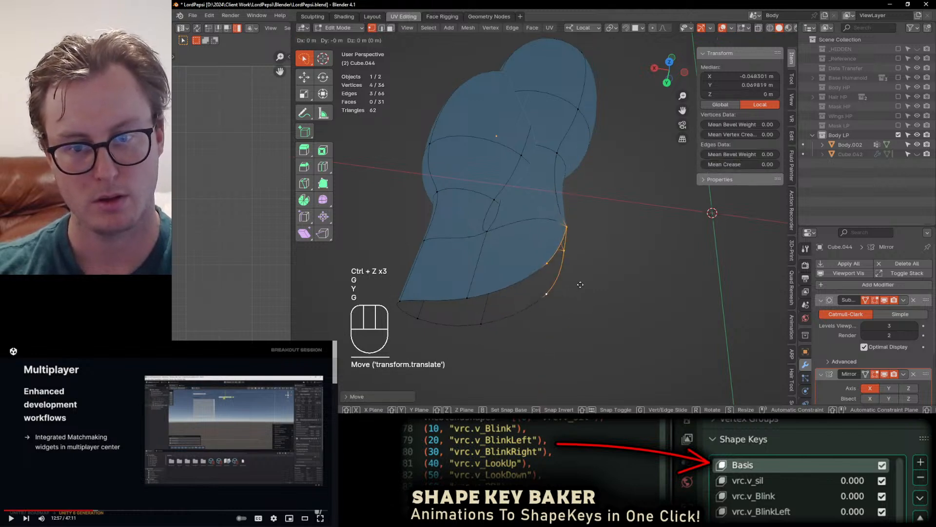
key("y")
left_click(600, 226)
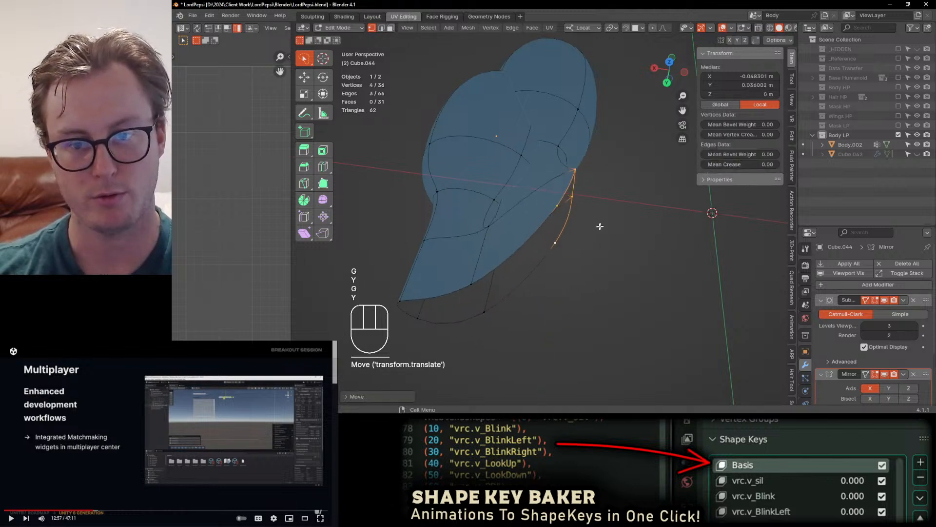
Set the median X of two rim vertices to 0.
left_click(469, 287)
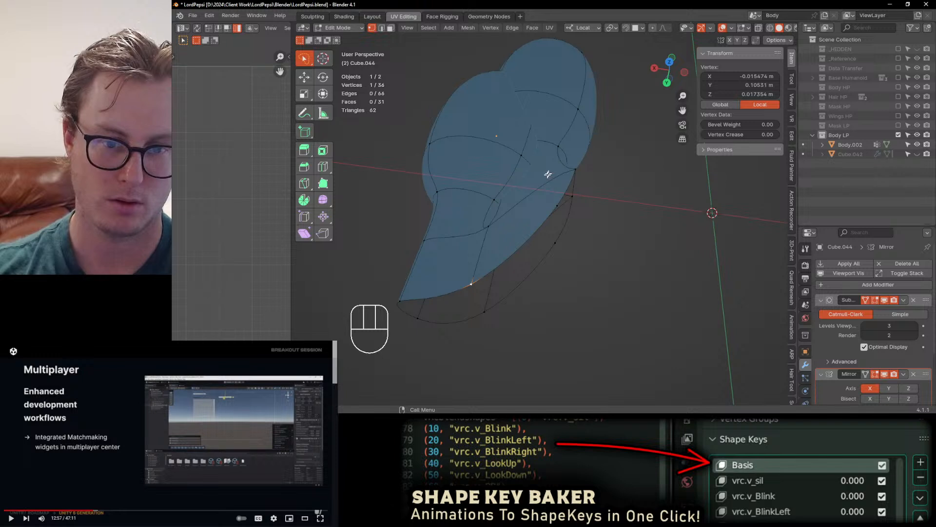
left_click(495, 304)
left_click(472, 284, "shift")
left_click(747, 76)
type("0")
key("Return")
Undo six times to revert all tube-end edits back to the original red foot objects.
key("ctrl+z")
key("ctrl+z")
key("ctrl+z")
key("ctrl+z")
key("ctrl+z")
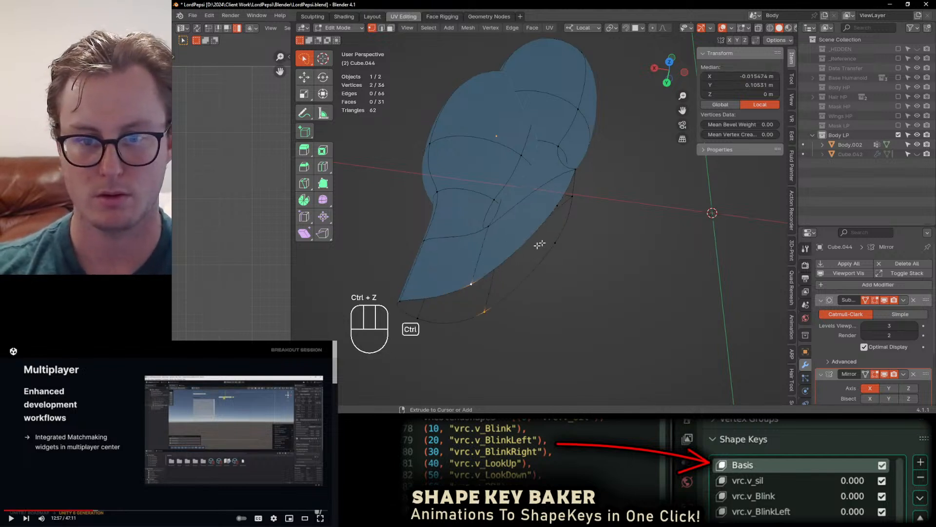
key("ctrl+z")
key("ctrl+z")
key("ctrl+z")
key("ctrl+z")
key("ctrl+z")
key("ctrl+z")
key("ctrl+z")
key("ctrl+z")
key("ctrl+z")
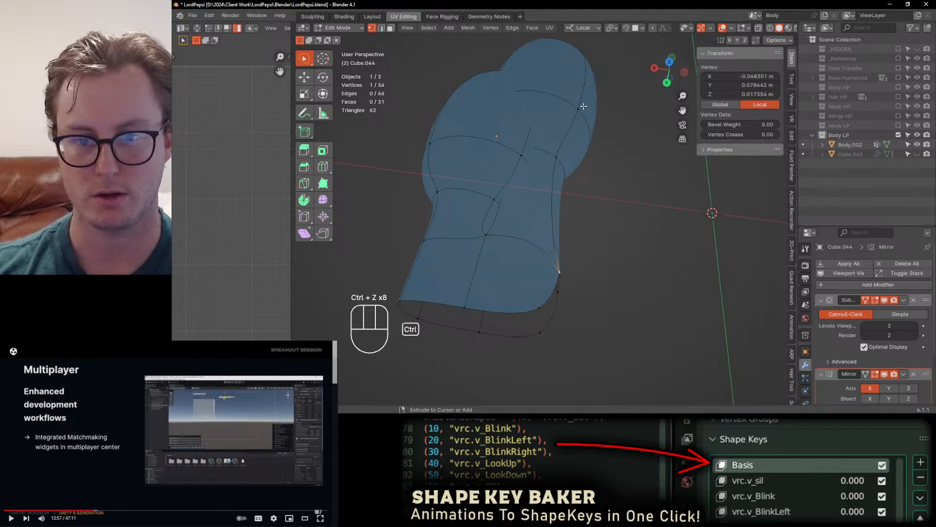
key("ctrl+z")
key("ctrl+z")
key("ctrl+z")
key("ctrl+z")
key("ctrl+z")
key("ctrl+z")
key("ctrl+z")
key("ctrl+z")
key("ctrl+z")
key("ctrl+z")
key("ctrl+z")
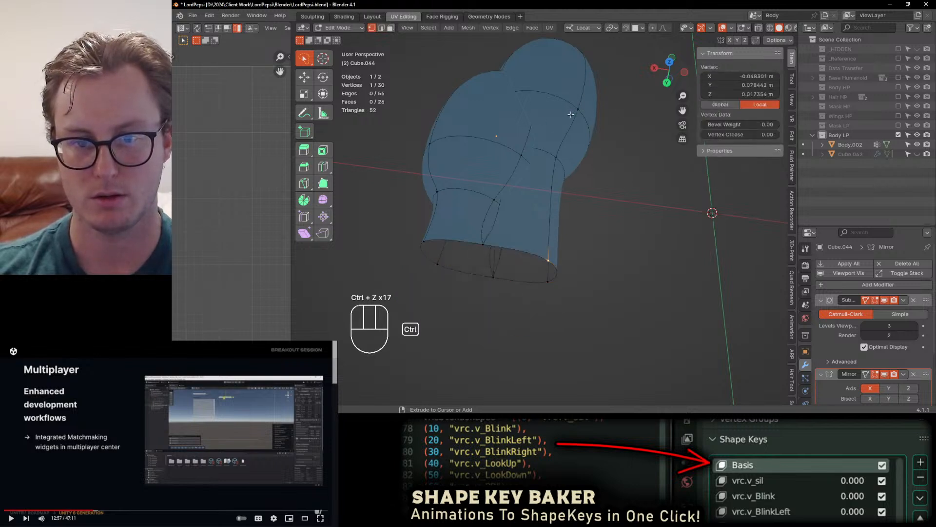
key("ctrl+z")
key("ctrl+z")
key("ctrl+z")
key("ctrl+z")
key("ctrl+z")
key("ctrl+z")
key("ctrl+z")
key("ctrl+z")
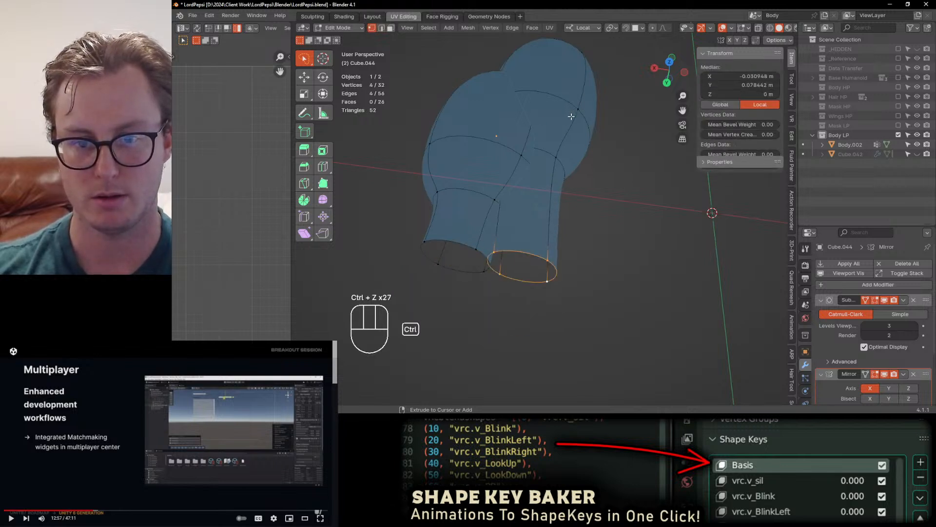
key("ctrl+z")
key("ctrl+z")
key("ctrl+z")
key("ctrl+z")
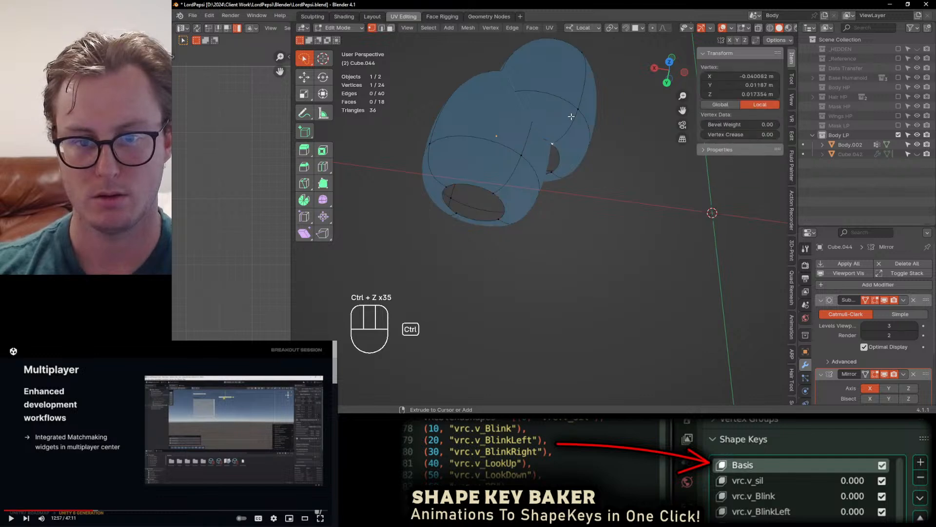
key("ctrl+z")
key("ctrl+z")
key("ctrl+z")
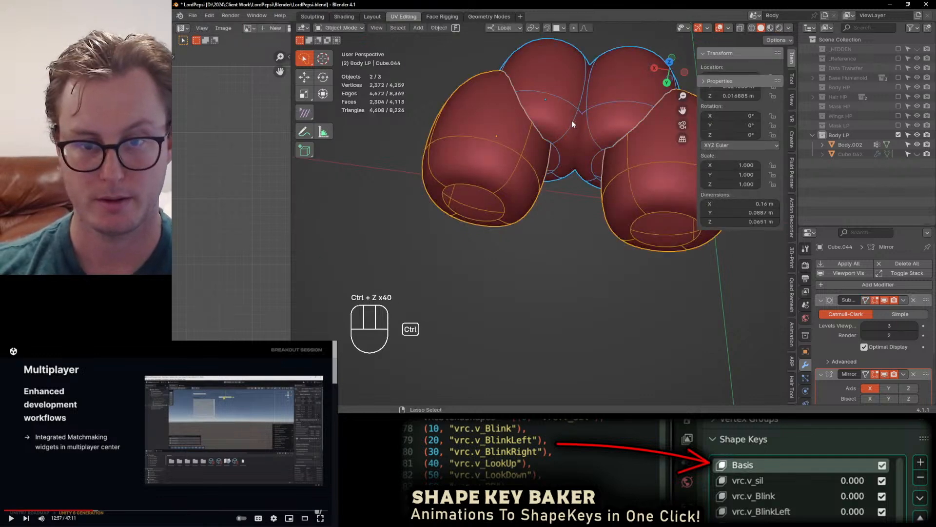
Join the lower left blob with the other selected blobs into one mesh and edit it.
left_click(517, 182, "shift")
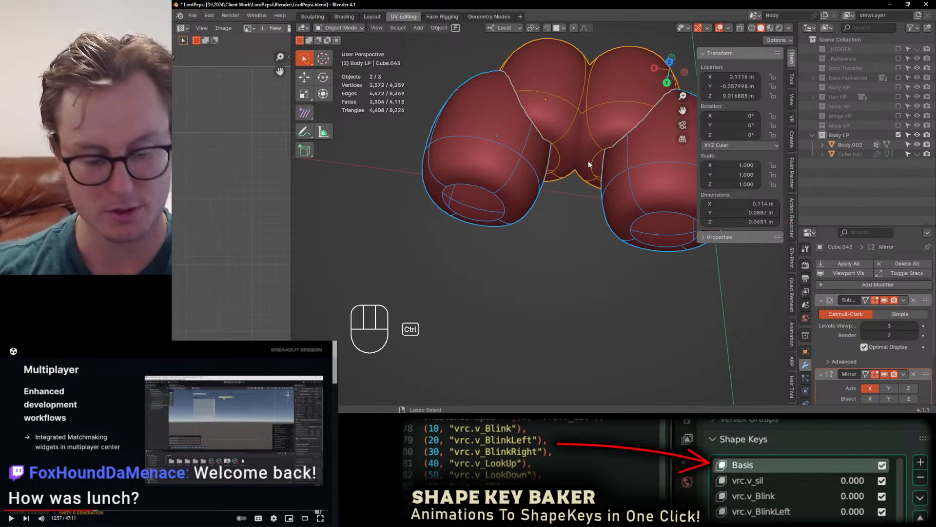
key("ctrl+j")
key("Tab")
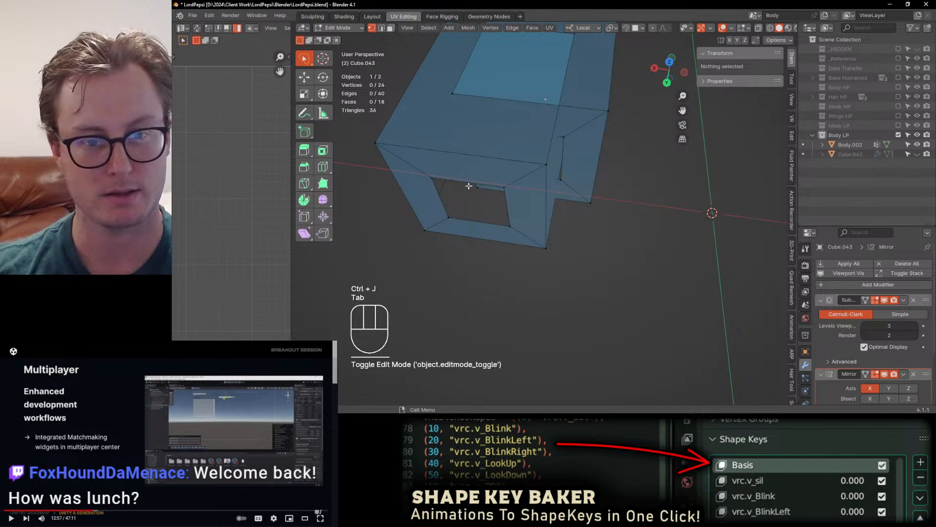
Extrude the neck and bottom boundary loops along Y, flatten them to zero on Y, and move them down.
left_click(553, 152, "alt")
left_click(488, 194, "alt+shift")
key("e")
key("y")
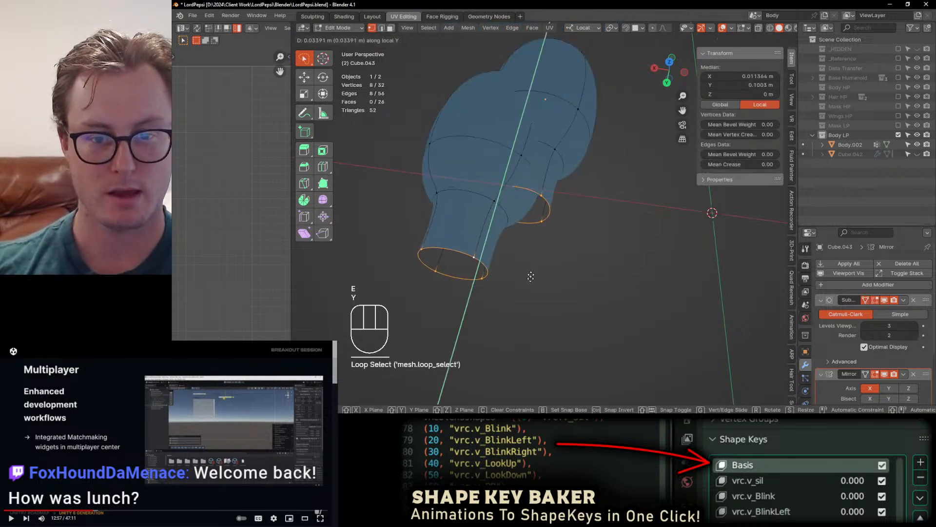
left_click(531, 278)
key("s")
key("y")
key("KP_0")
key("KP_Enter")
key("g")
key("y")
left_click(498, 372)
Box-select and merge the stray vertices at the bottom rim.
left_click(477, 264)
key("z")
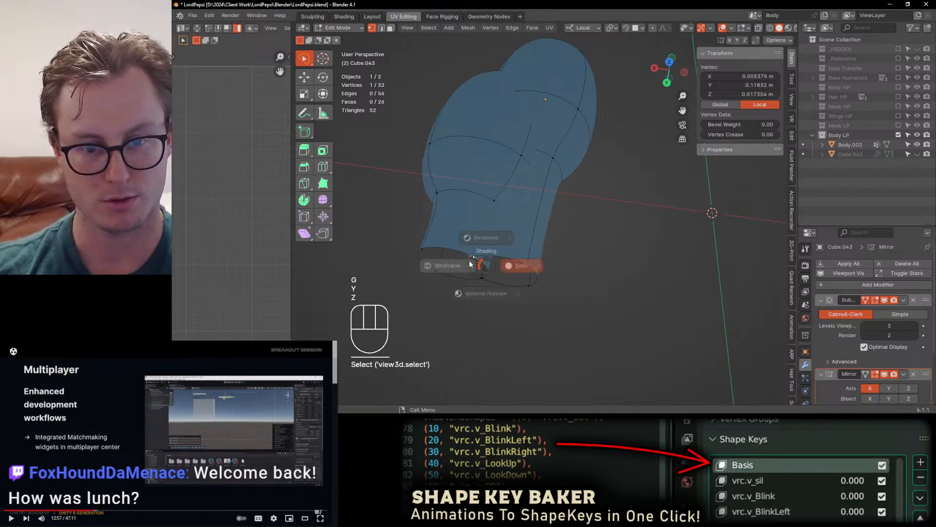
left_click_drag(478, 256, 499, 304)
key("m")
left_click(494, 229)
left_click(489, 280)
key("b")
key("shift+r")
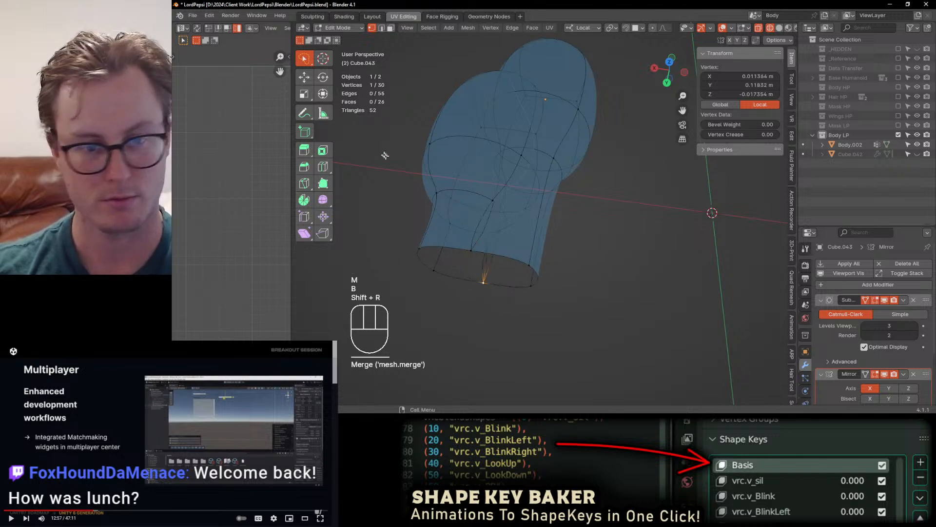
Extrude the bottom rim edge loop along Y and reposition a side edge along Y.
left_click(382, 29)
left_click(535, 284, "alt")
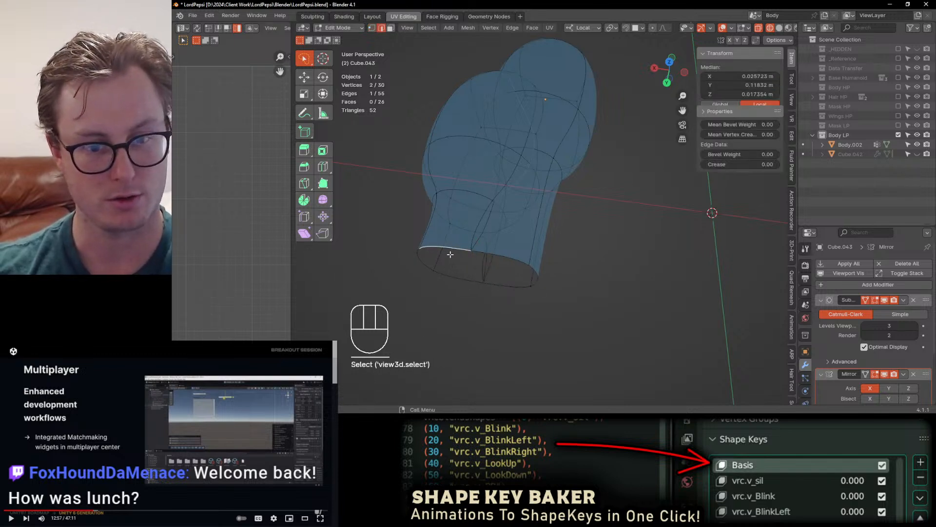
key("e")
key("y")
left_click(519, 330)
left_click(520, 330)
key("g")
left_click(555, 334)
key("ctrl+z")
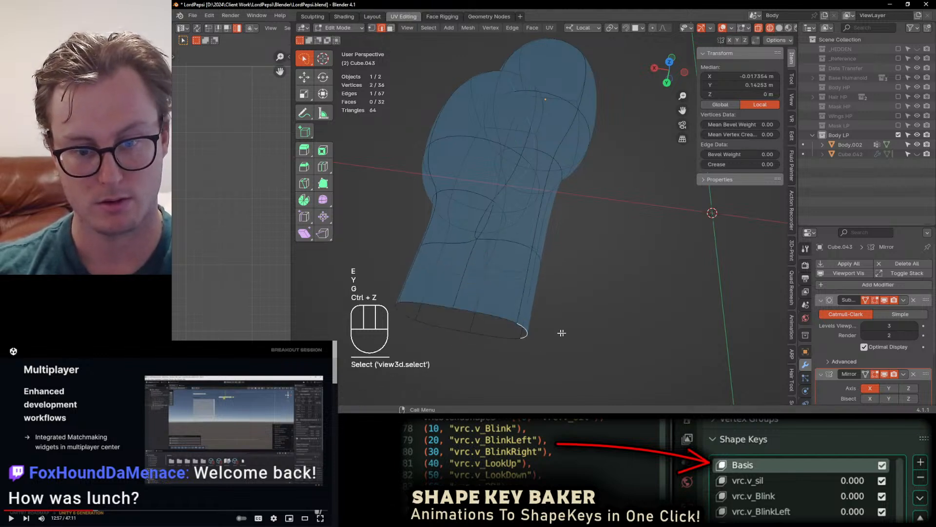
key("g")
key("y")
left_click(578, 276)
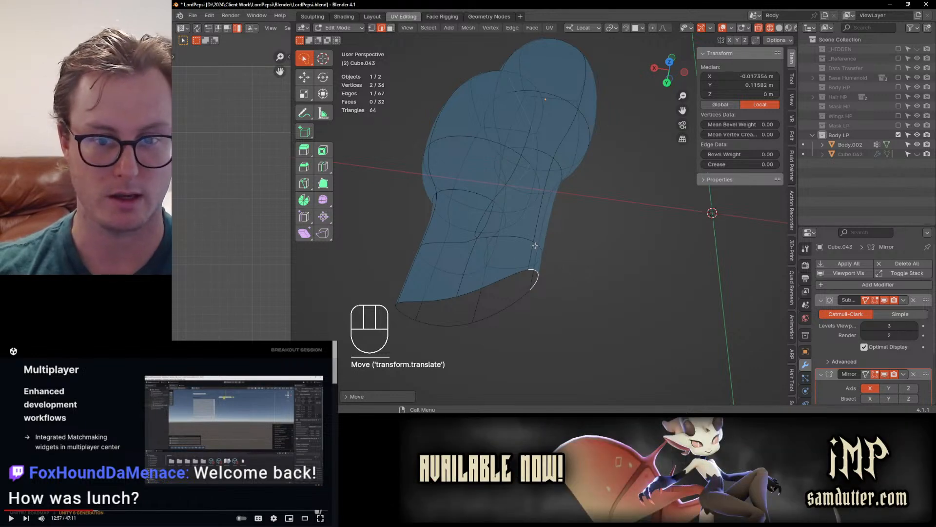
Delete the curved edge's vertices near the bottom of the boot.
left_click(490, 284, "alt+shift")
left_click(502, 269, "alt+shift")
left_click(511, 282)
key("x")
key("Escape")
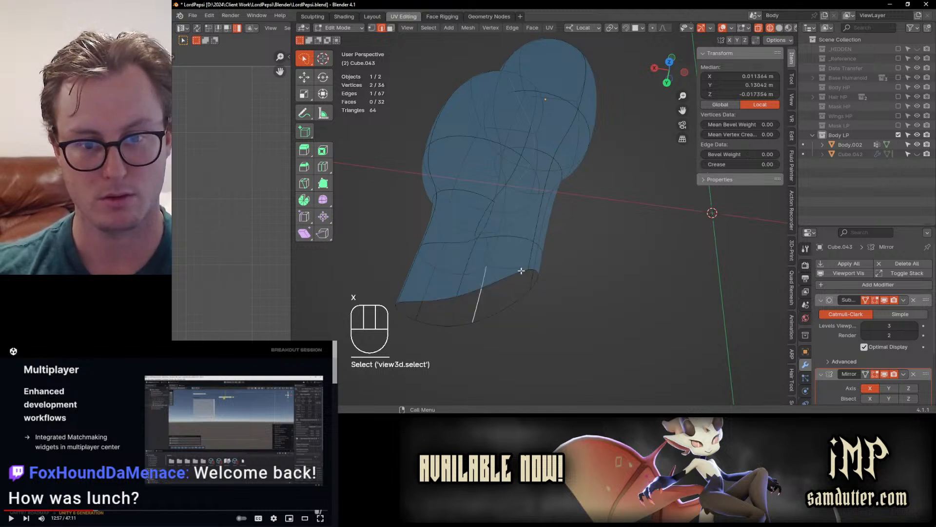
left_click(546, 268)
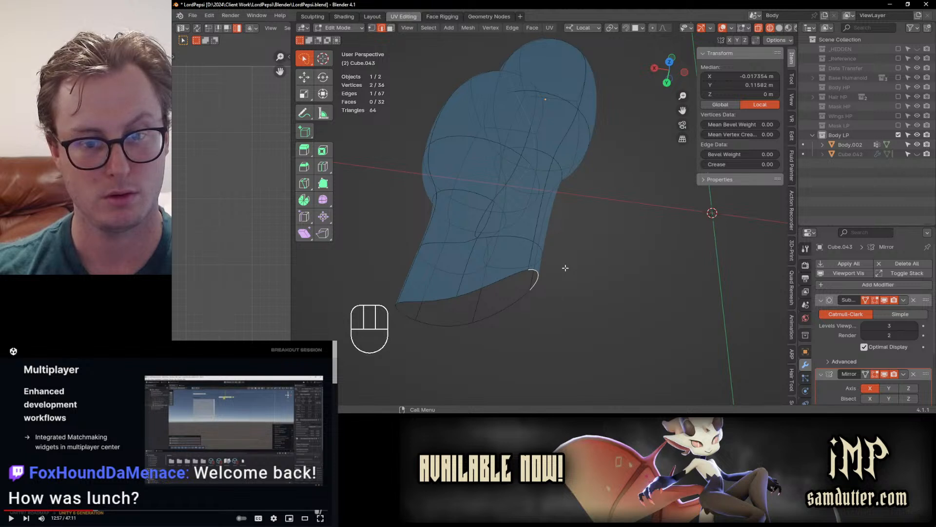
key("x")
left_click(567, 268)
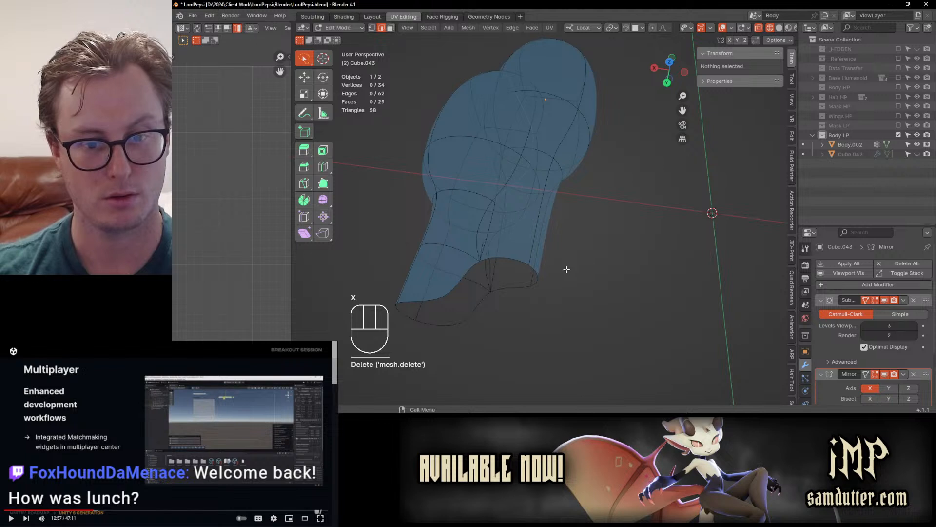
Move the edge on the boot's upper curve along Y.
left_click(540, 272)
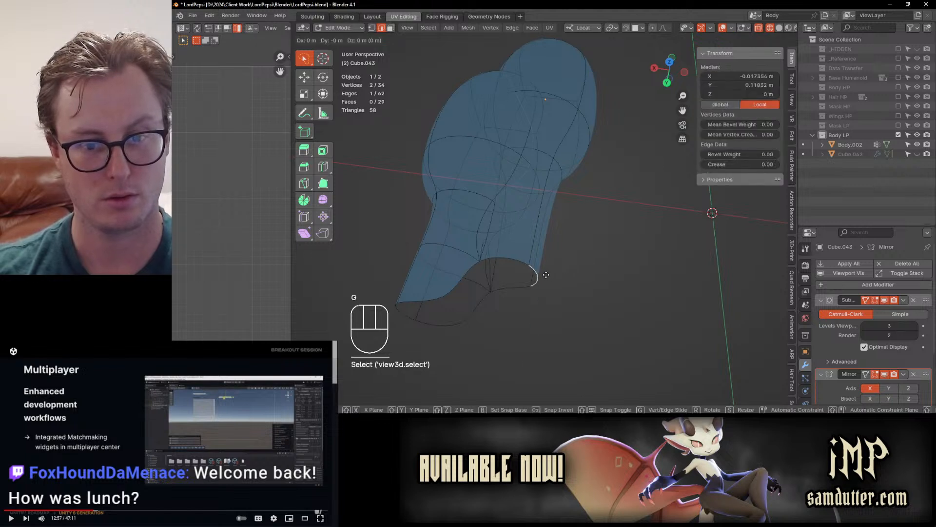
key("g")
key("y")
left_click(561, 238)
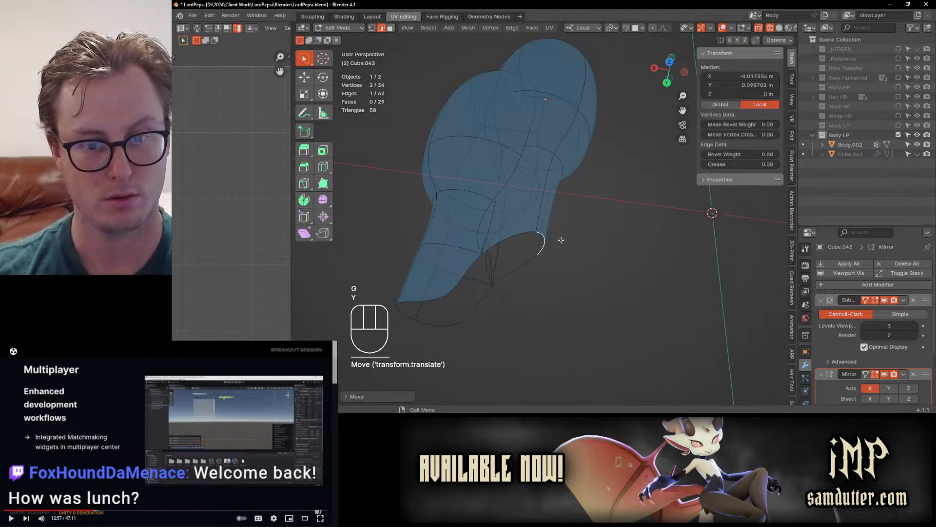
mouse_move(560, 240)
middle_mouse_down()
mouse_move(558, 276)
mouse_move(558, 234)
mouse_move(565, 257)
middle_mouse_up()
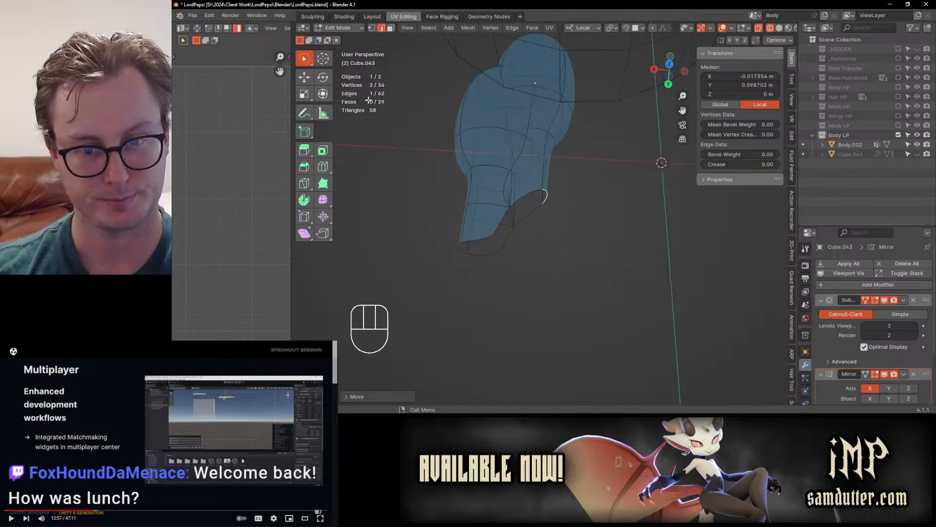
Duplicate the bottom edge below the boot and extrude it along X then Y into a sole ring.
left_click(489, 259)
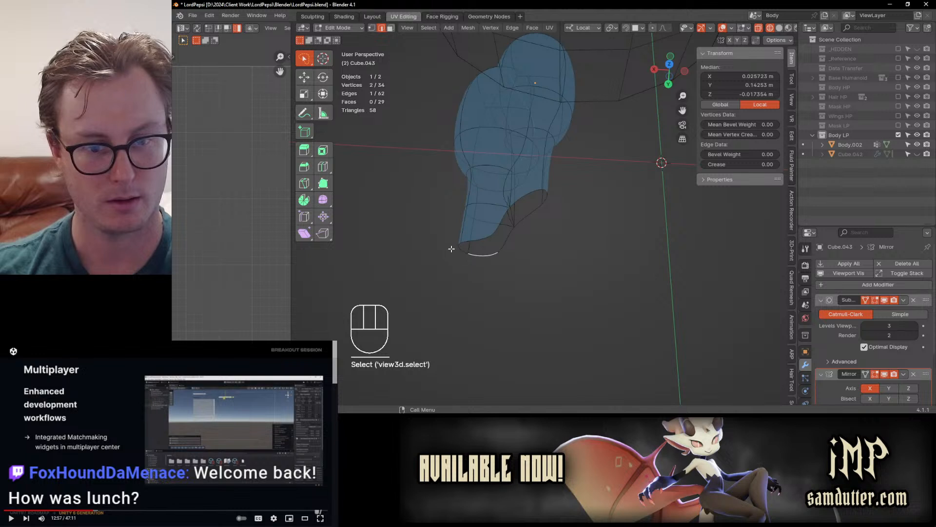
key("shift+d")
key("g")
key("y")
left_click(469, 312)
key("e")
key("x")
left_click(643, 310)
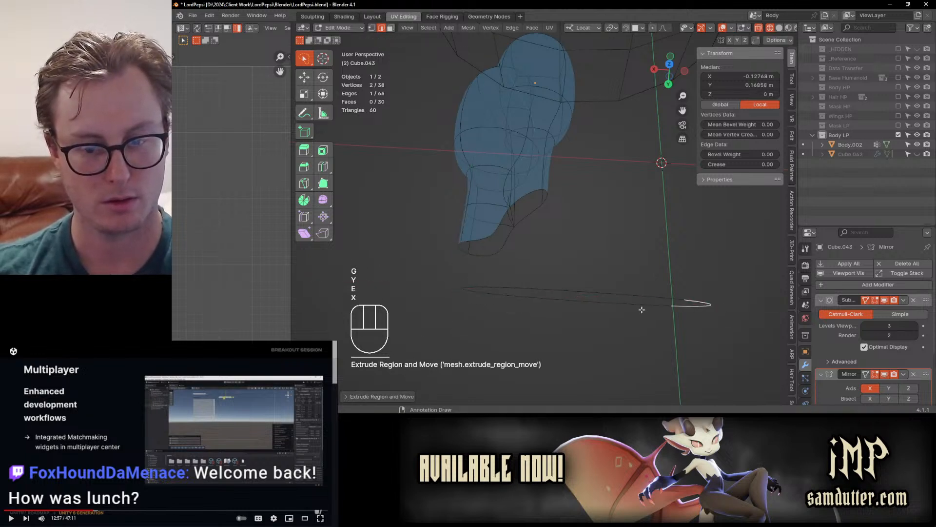
key("ctrl+l")
key("e")
key("y")
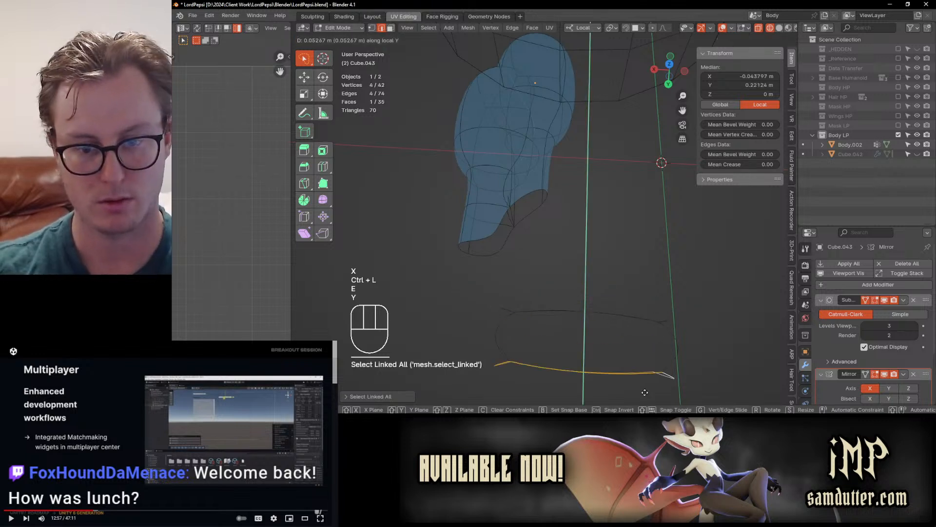
left_click(643, 400)
Flip the normals of the connected sole ring.
key("ctrl+l")
key("q")
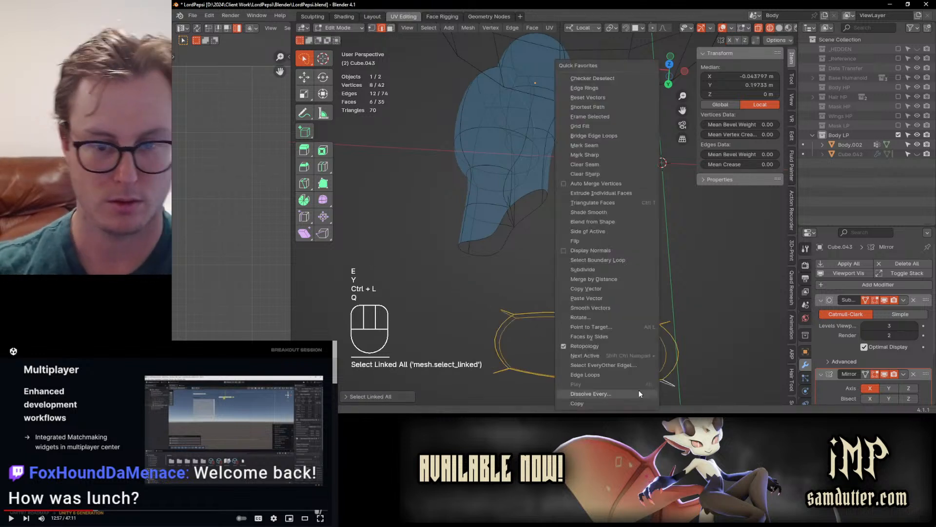
key("q")
left_click(600, 251)
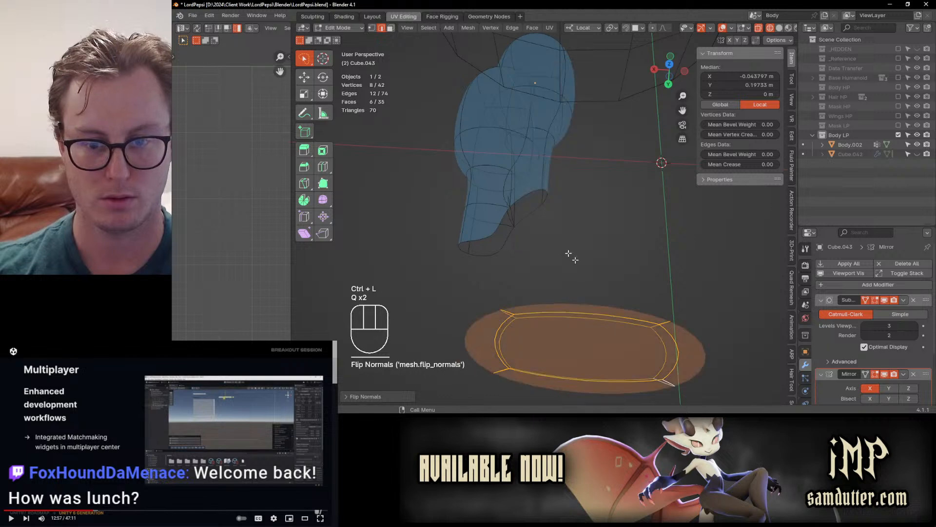
middle_click_drag(613, 317, 578, 279, "shift")
Select the whole linked sole ellipse, delete its vertices, and return to Object Mode.
left_click(556, 279)
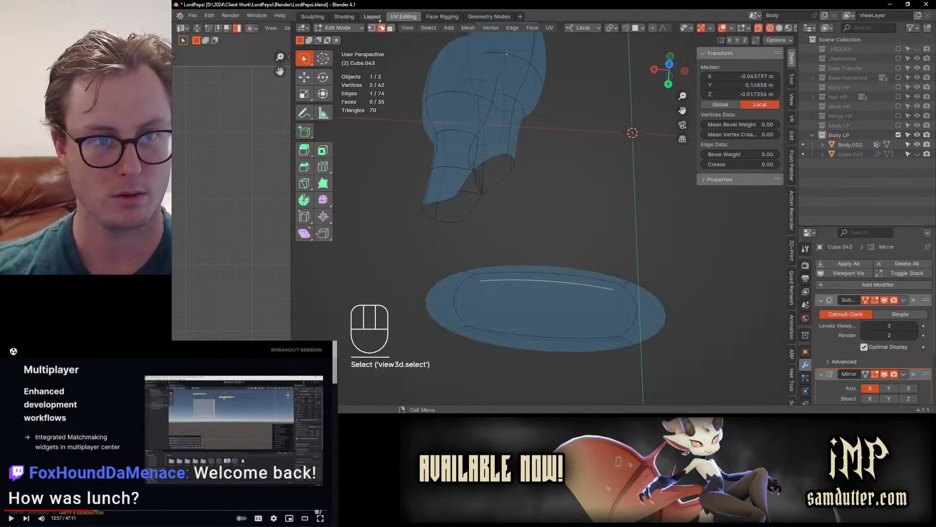
key("alt+a")
key("1")
middle_click_drag(570, 283, 443, 259)
left_click(458, 131, "shift")
middle_click_drag(504, 205, 537, 262)
key("Tab")
key("Tab")
left_click(480, 184)
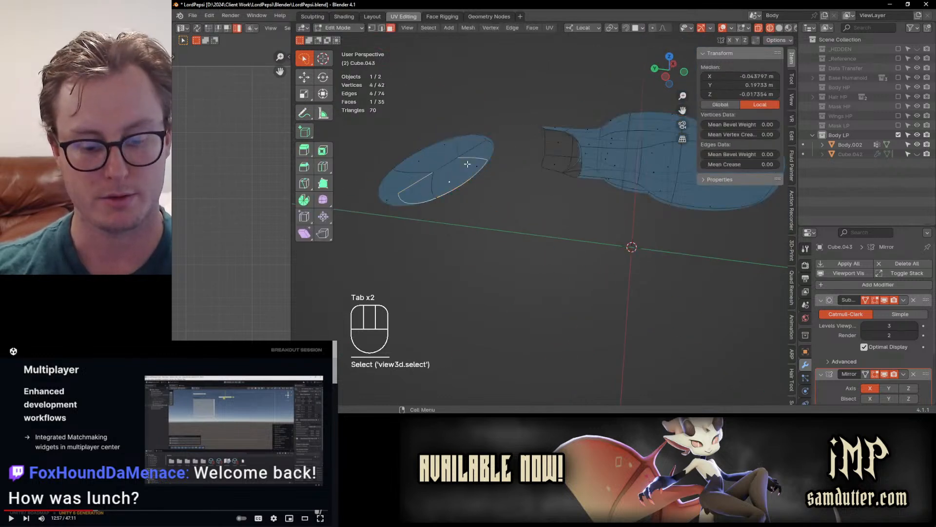
key("l")
key("x")
left_click(467, 163)
middle_click_drag(467, 163, 581, 226)
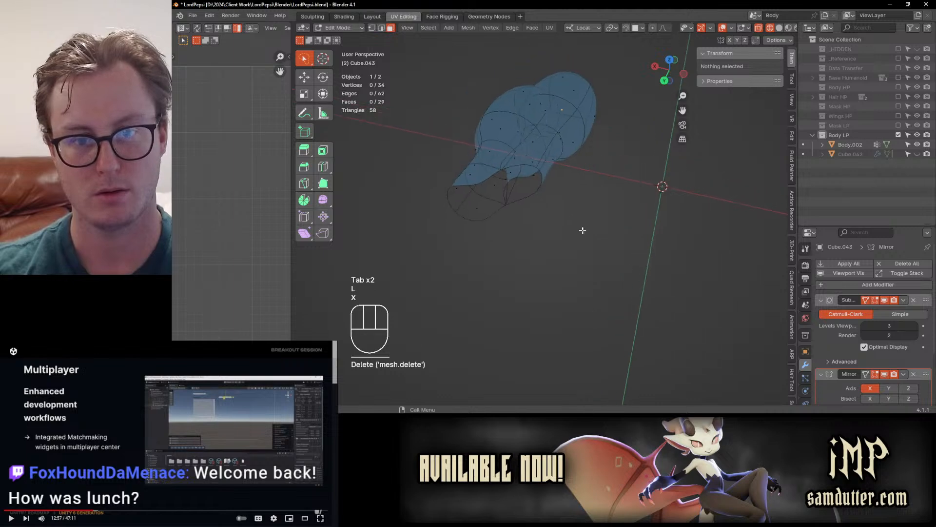
key("Tab")
Lower the boot's viewport subdivision level and apply its Subdivision modifier.
left_click(865, 326)
left_click(864, 326)
left_click(904, 300)
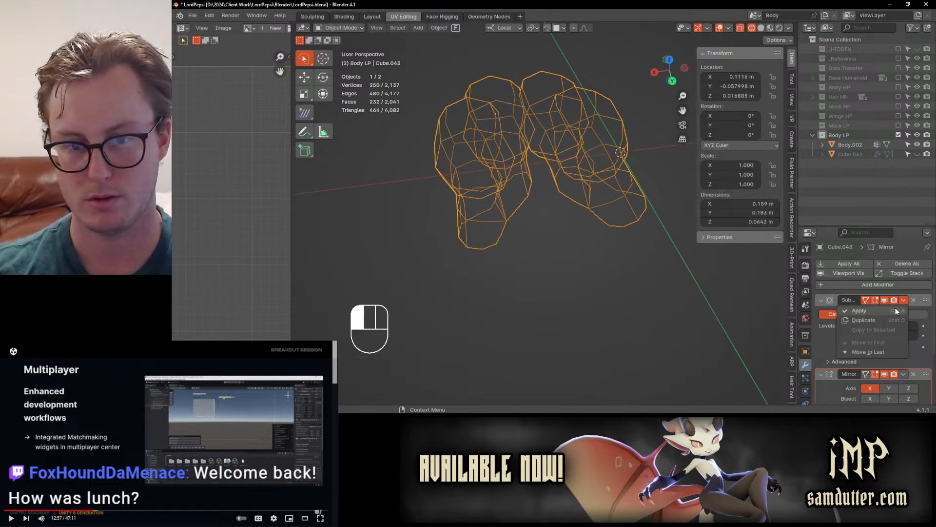
left_click(902, 309)
key("Tab")
key("z")
middle_click_drag(550, 228, 616, 230)
key("Tab")
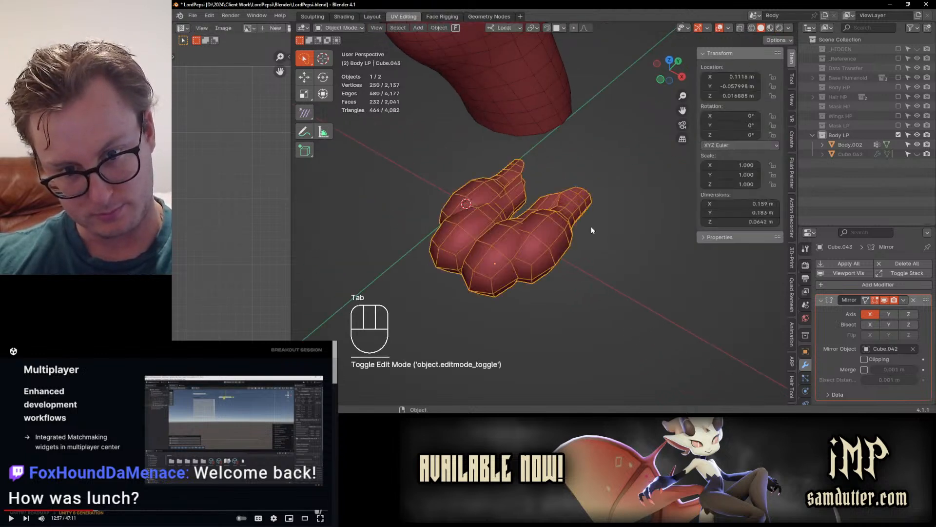
Collapse the Mirror modifier, add a Subdivision Surface, then undo back to the unapplied mesh.
left_click(821, 300)
key("q")
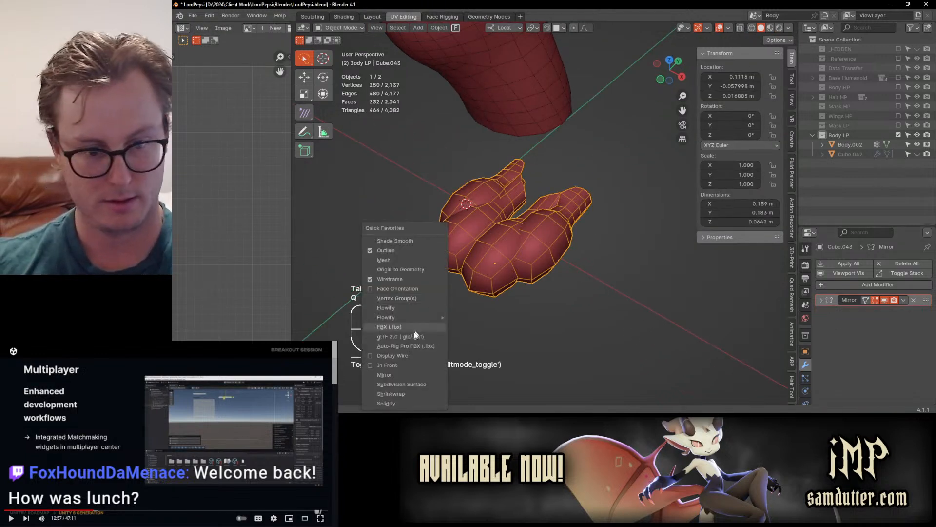
left_click(396, 384)
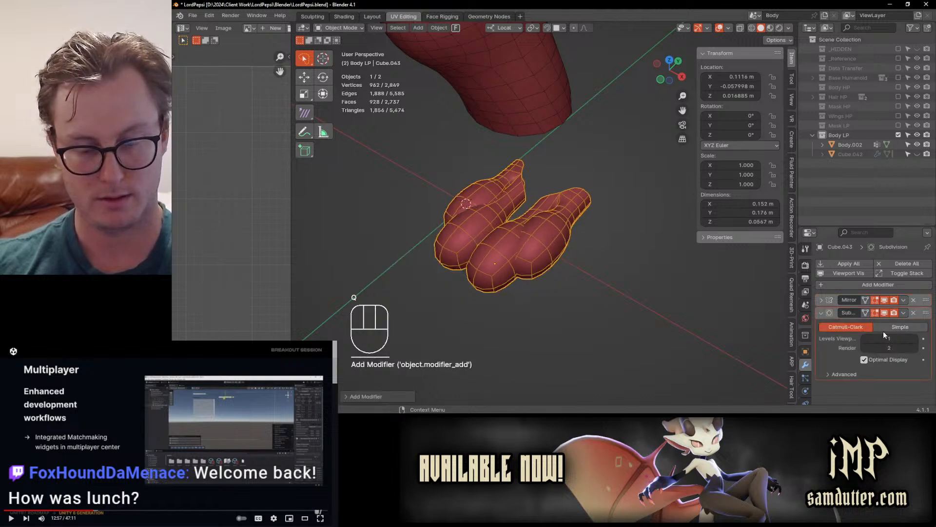
key("ctrl+z")
key("ctrl+z")
key("ctrl+z")
key("ctrl+z")
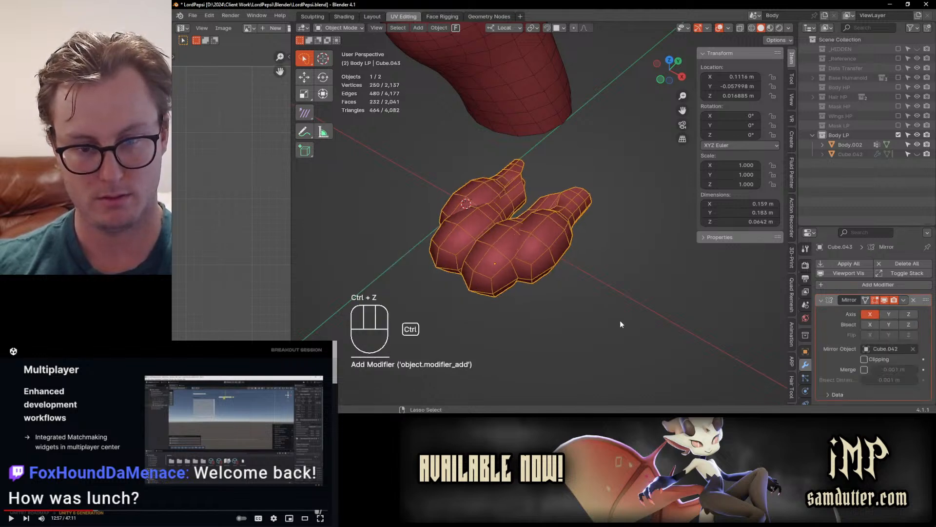
key("ctrl+z")
key("ctrl+z")
key("ctrl+z")
key("ctrl+z")
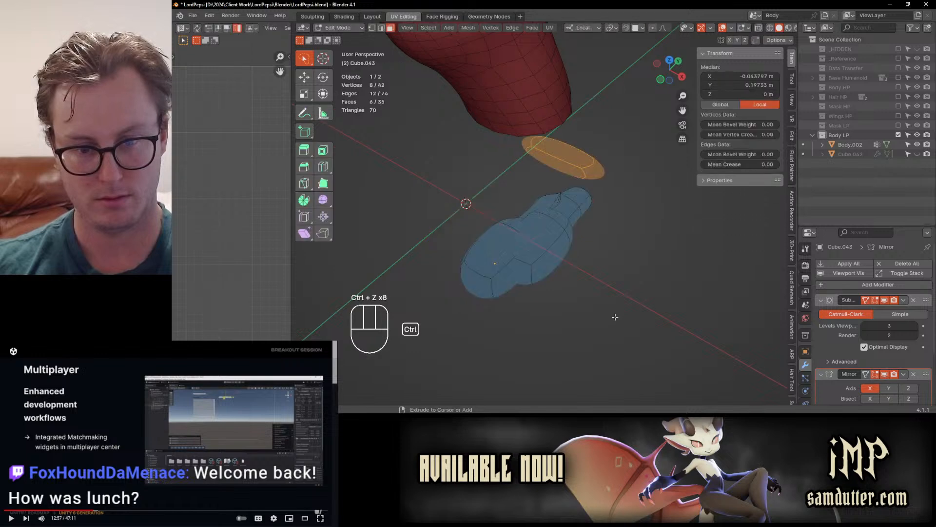
Delete the selected sole ellipse and view the boot from the side in Object Mode.
key("x")
left_click(610, 309)
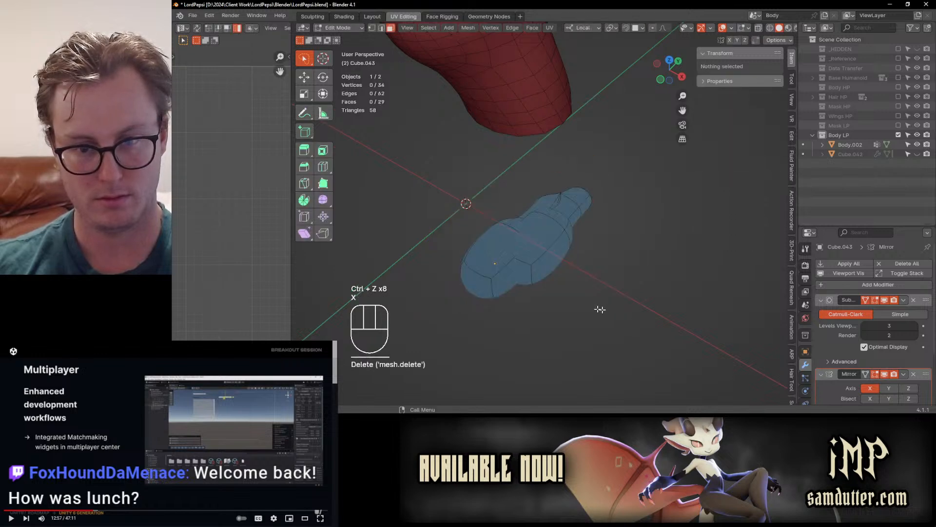
key("Tab")
middle_click_drag(525, 252, 466, 236)
middle_click_drag(577, 204, 592, 207)
scroll(610, 209, "up", 2)
Select the boot's toe end-cap face in Edit Mode and lower it along Z.
key("Tab")
left_click(534, 258)
mouse_move(533, 257)
middle_mouse_down()
mouse_move(519, 272)
mouse_move(535, 261)
mouse_move(575, 263)
mouse_move(583, 245)
mouse_move(527, 197)
mouse_move(550, 264)
middle_mouse_up()
scroll(519, 273, "up", 2)
left_click(373, 28)
key("g")
key("z")
left_click(533, 242)
scroll(533, 223, "down", 2)
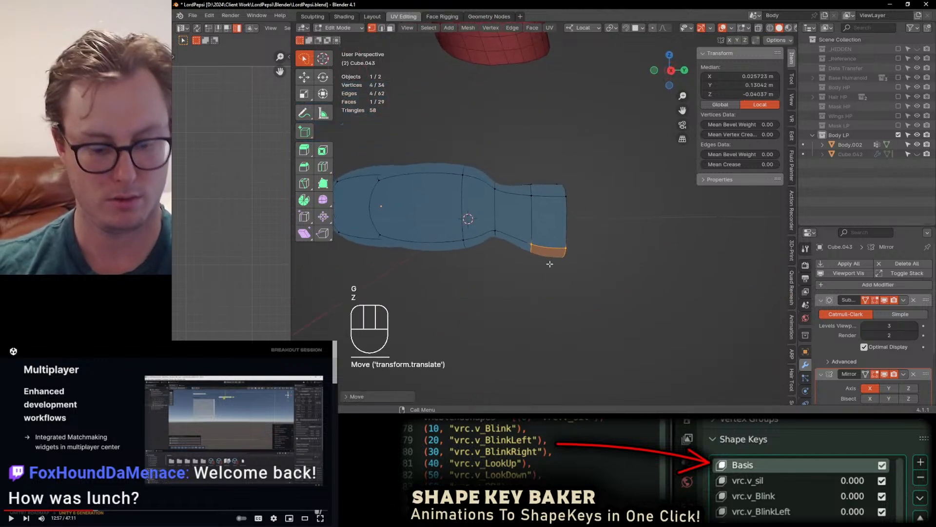
Flatten the toe's bottom face to zero on Z and move it further down.
key("s")
key("z")
key("KP_0")
key("KP_Enter")
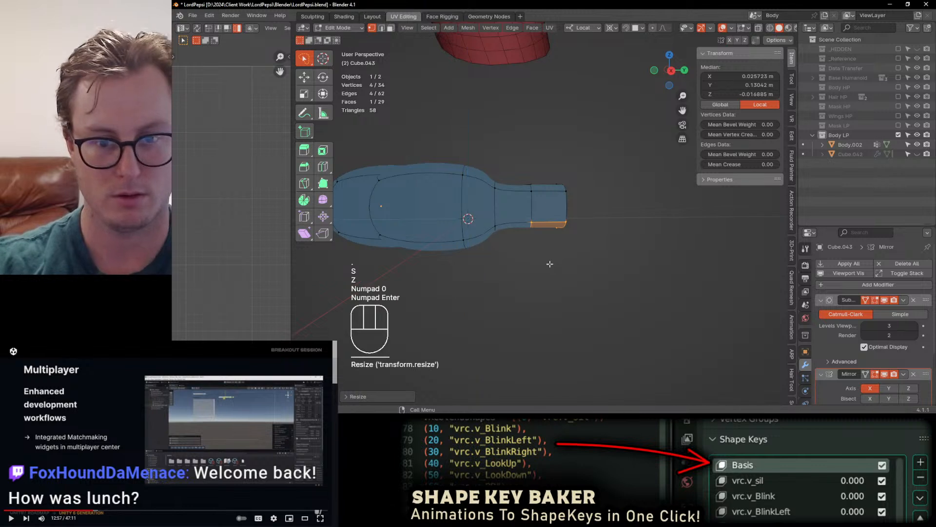
key("g")
key("z")
left_click(550, 273)
middle_click_drag(550, 273, 589, 230)
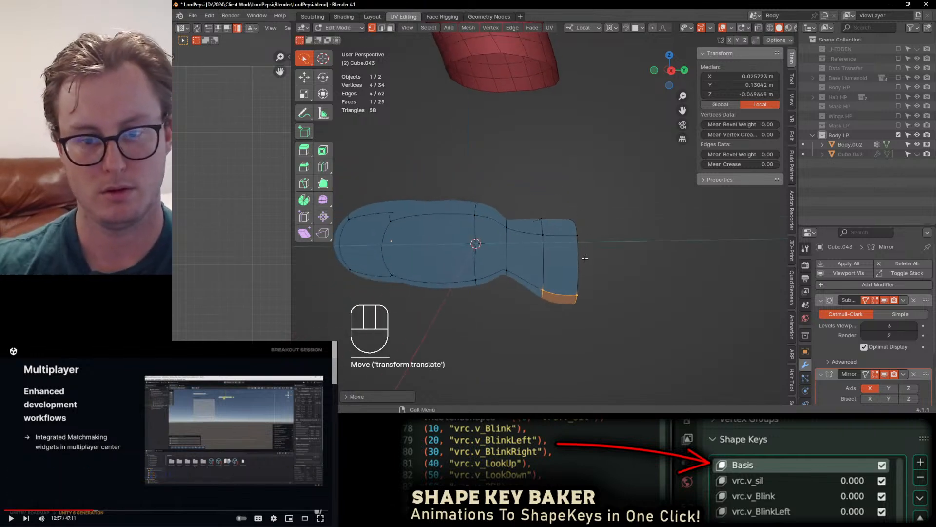
left_click(578, 248)
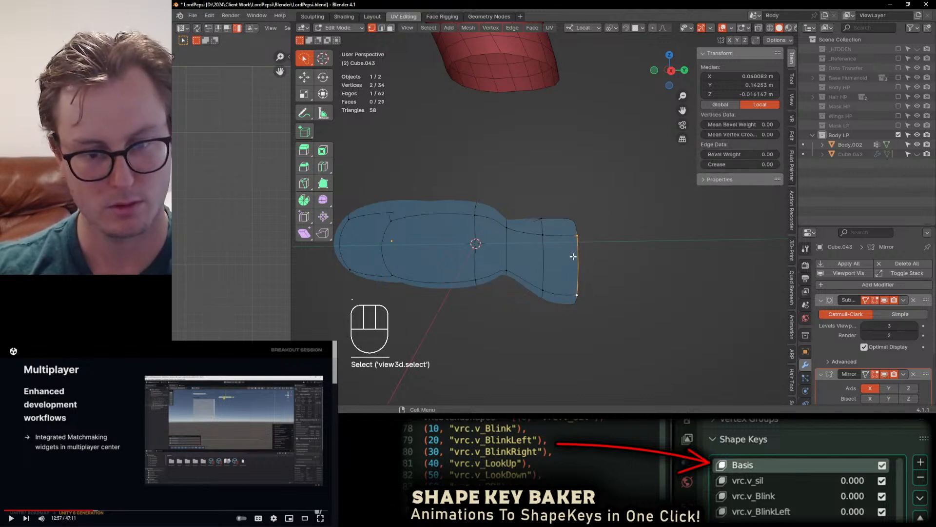
middle_click_drag(580, 279, 578, 299)
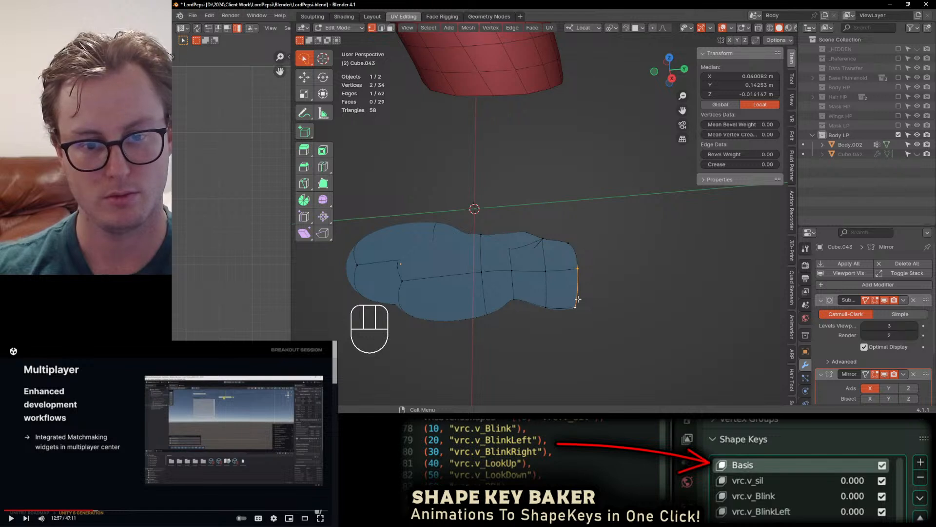
Hide the boot, unhide everything, and isolate the leg cylinder Cube.042 in Local View.
key("Tab")
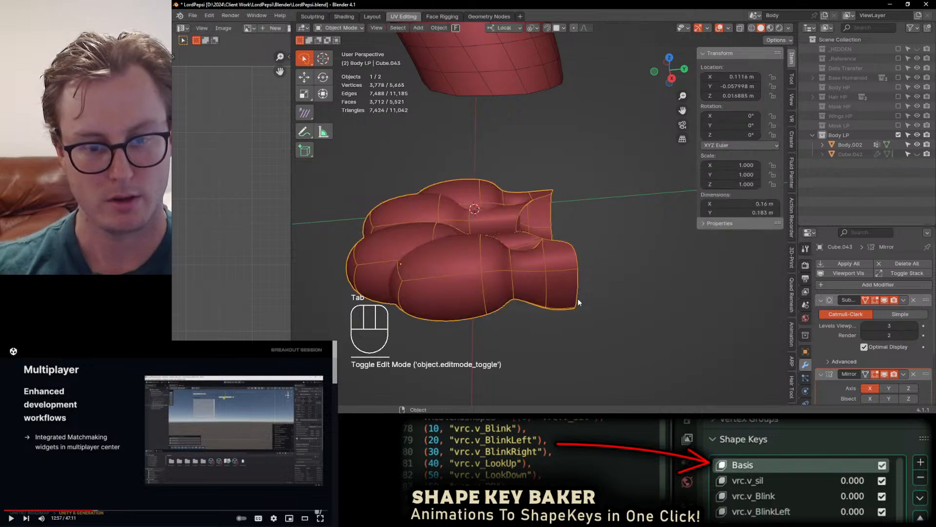
key("h")
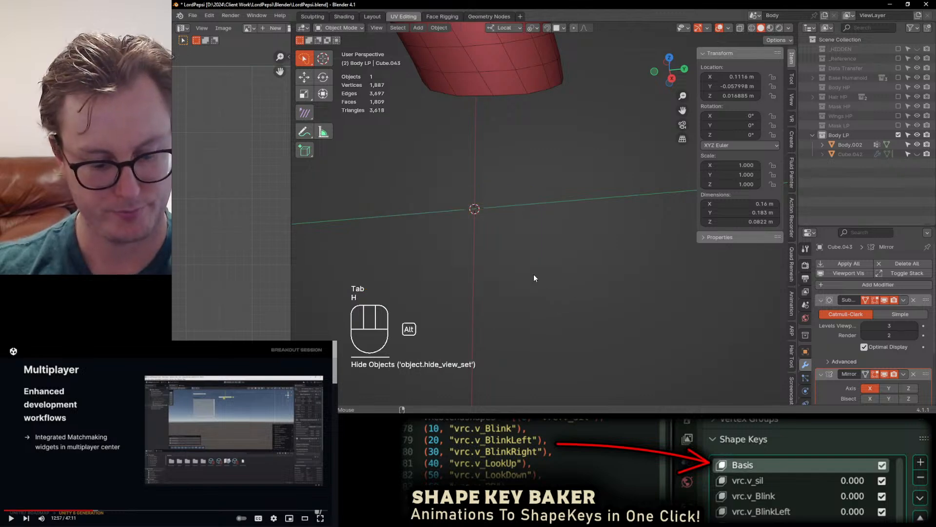
key("alt+h")
left_click(508, 241)
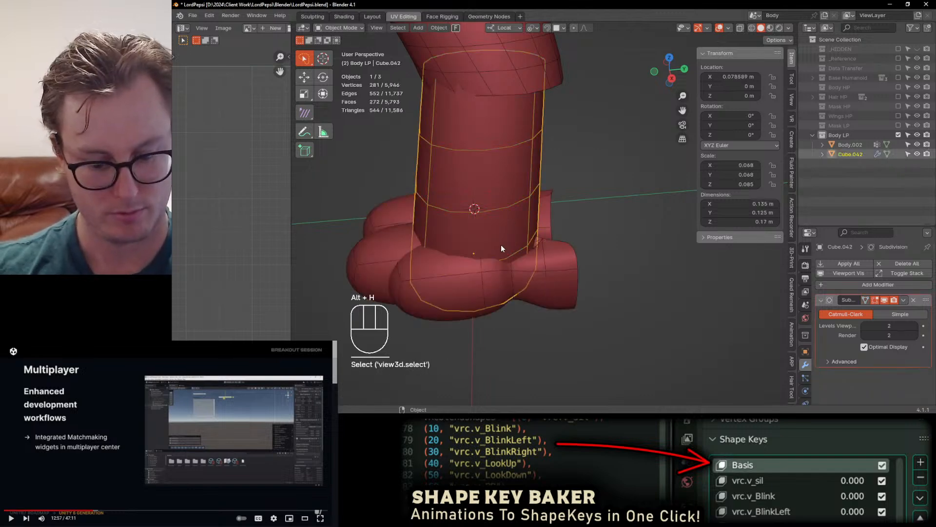
key("slash")
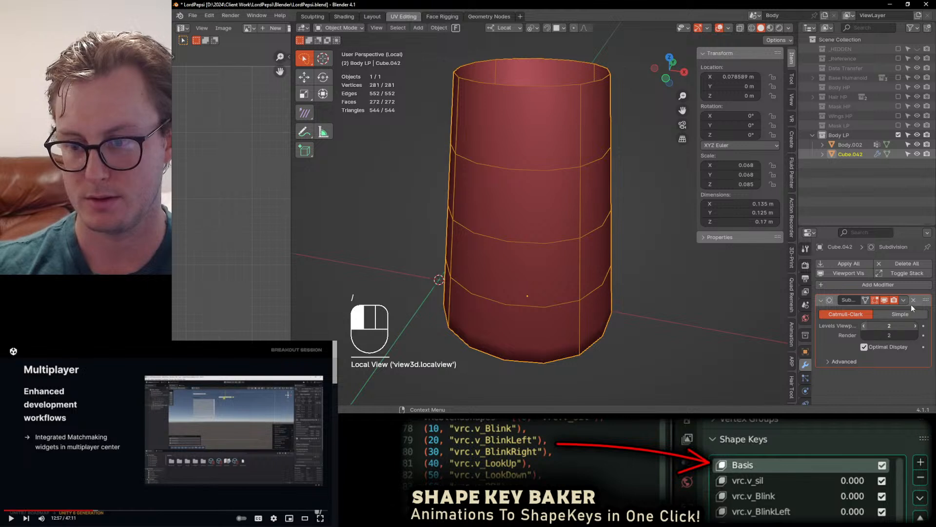
Apply Cube.042's Subdivision modifier, add a fresh Subdivision Surface, and enter Edit Mode.
left_click(903, 300)
left_click(902, 312)
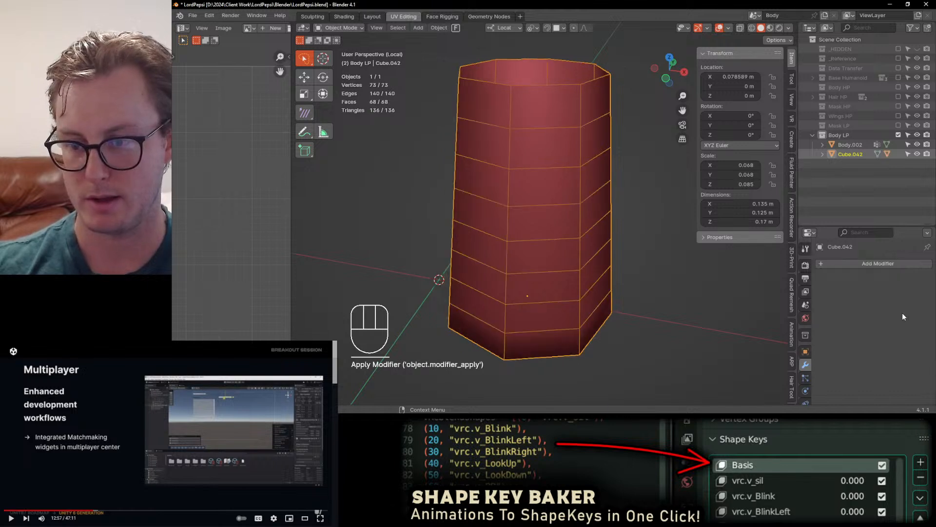
left_click(874, 265)
mouse_move(836, 294)
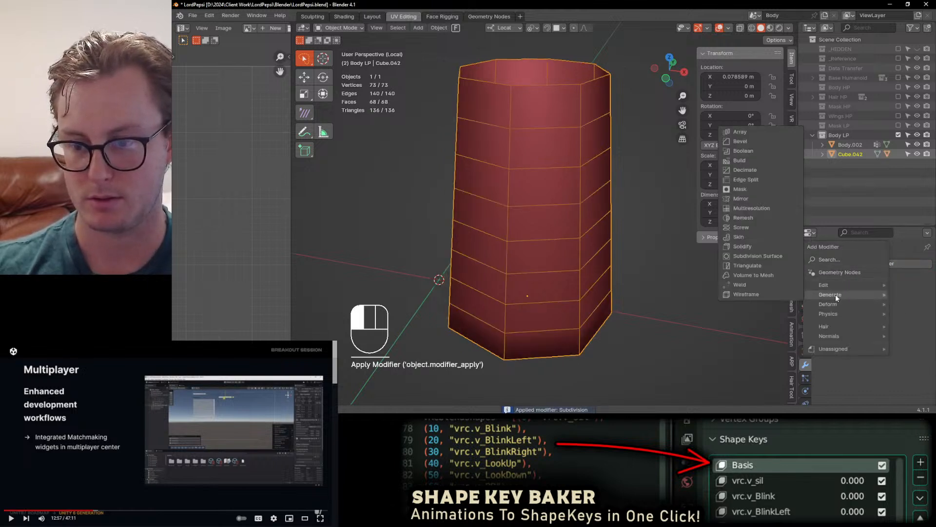
left_click(758, 256)
middle_click_drag(573, 274, 542, 227)
left_click(529, 226)
key("Tab")
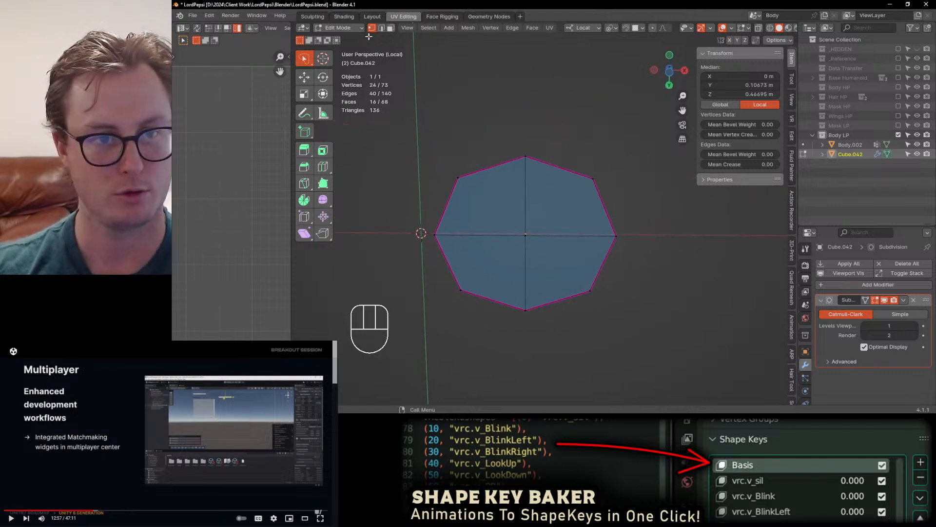
middle_click_drag(457, 105, 461, 214)
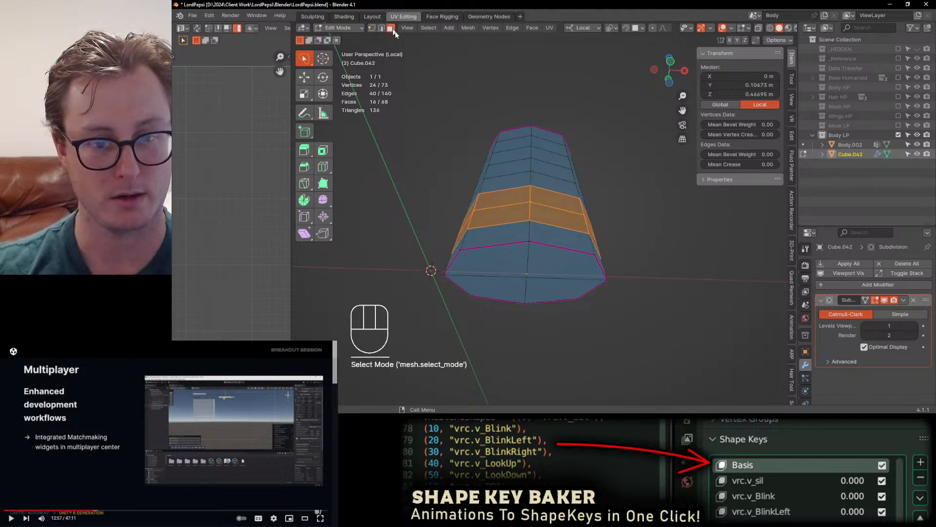
left_click(487, 264)
left_click(565, 263, "shift")
left_click(524, 224, "ctrl+shift")
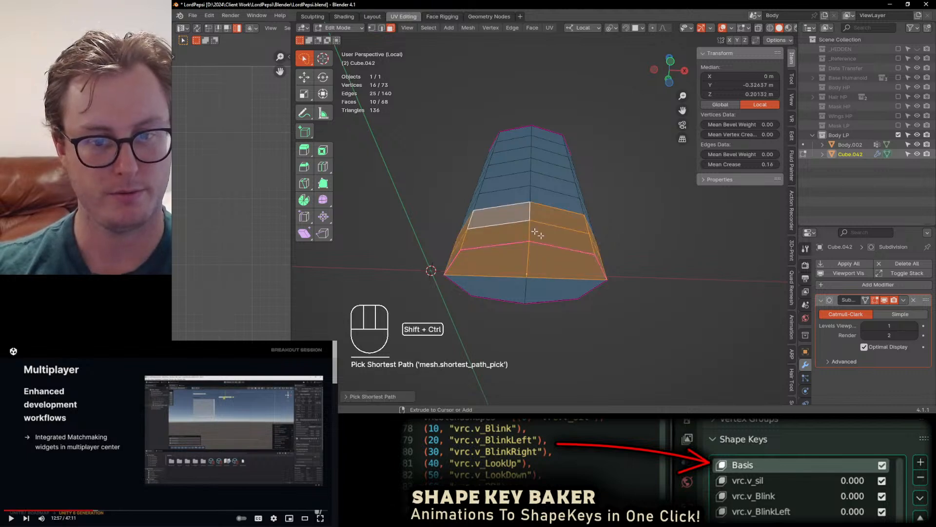
mouse_move(594, 238)
middle_mouse_down()
mouse_move(585, 249)
mouse_move(597, 234)
middle_mouse_up()
key("b")
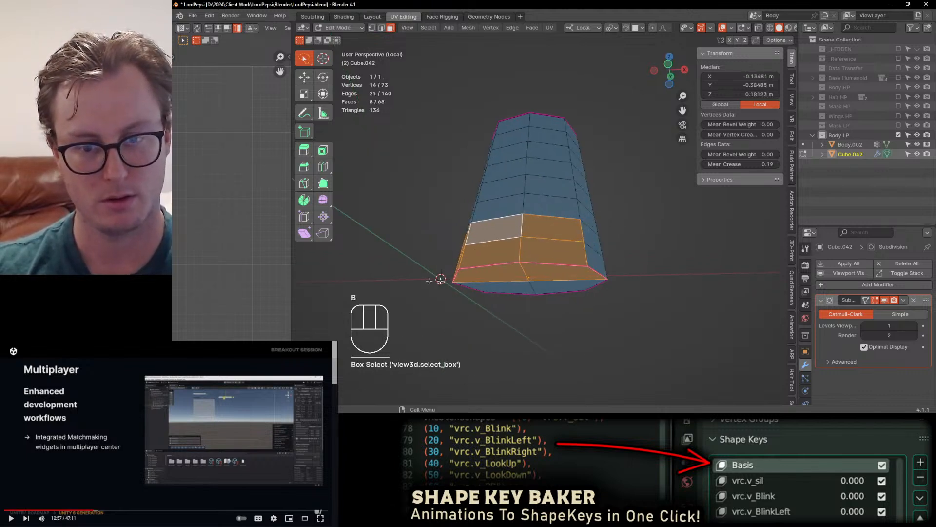
middle_click_drag(466, 279, 493, 285)
key("b")
middle_click_drag(440, 270, 473, 225)
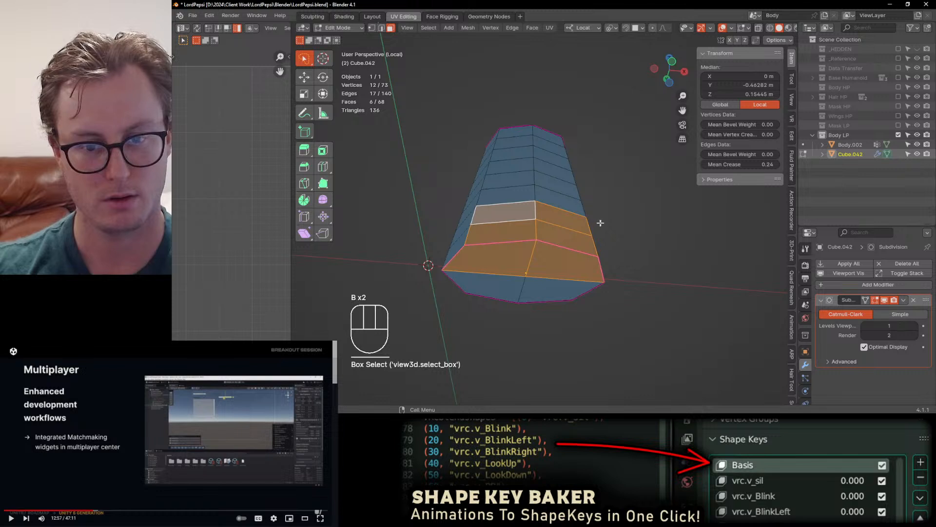
key("i")
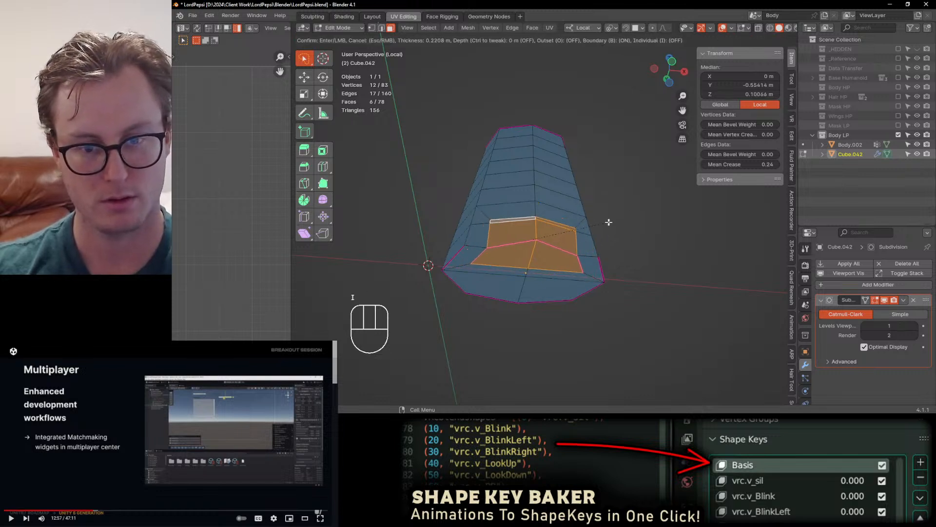
key("Escape")
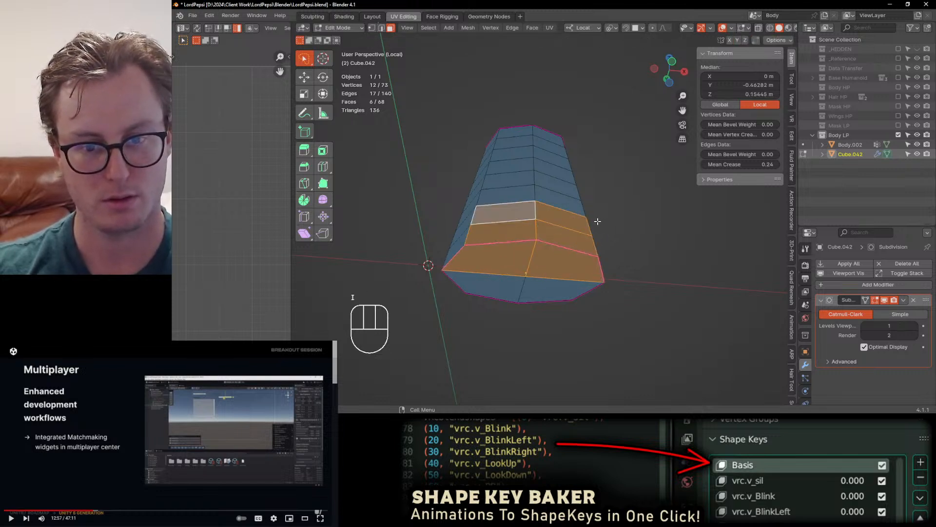
key("ctrl+z")
key("ctrl+z")
key("g")
key("g")
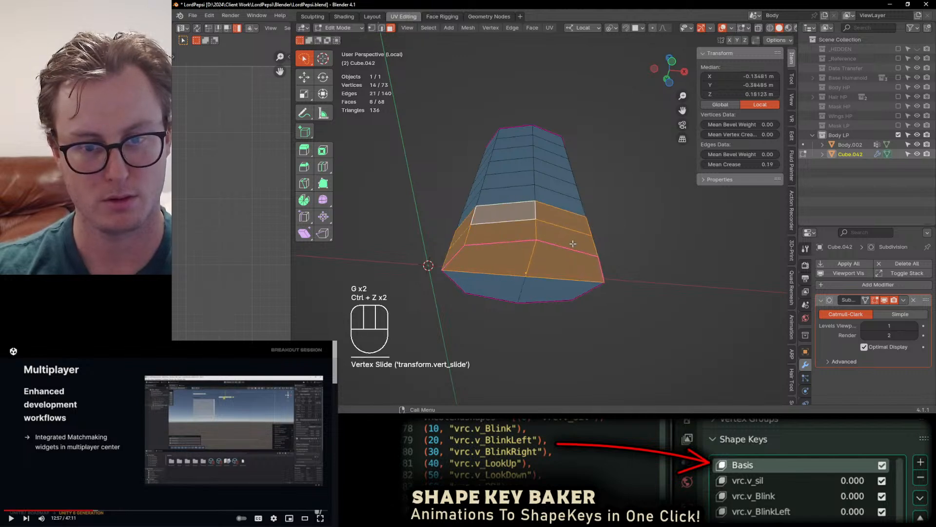
left_click(372, 28)
left_click(532, 271)
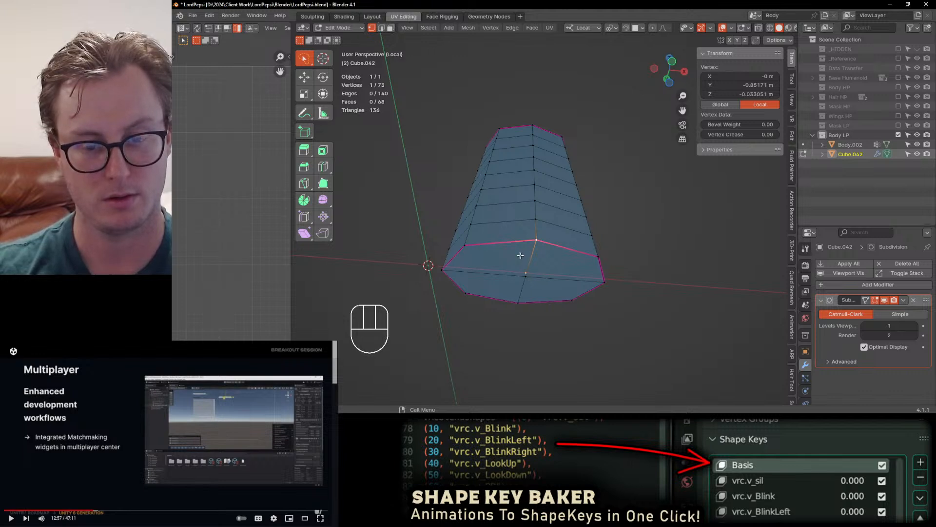
middle_click_drag(514, 237, 527, 244)
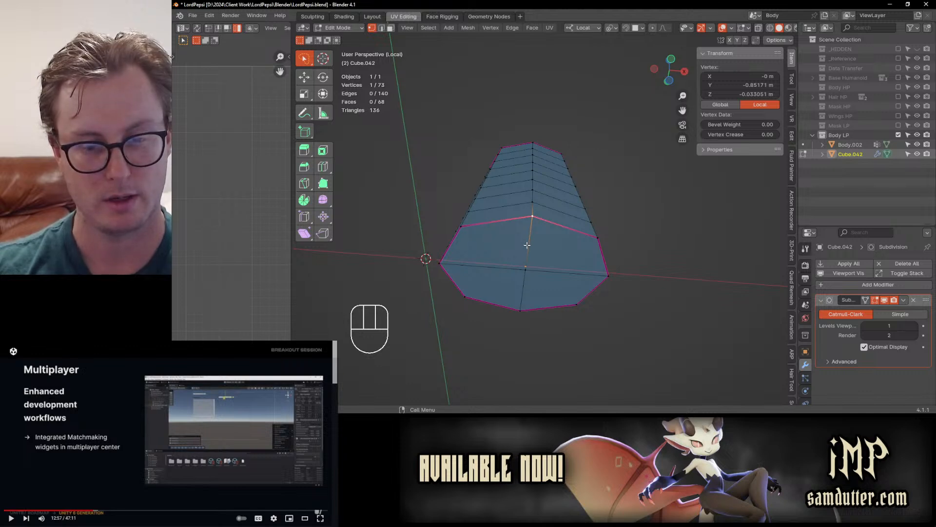
left_click(525, 267)
middle_click_drag(525, 267, 532, 282)
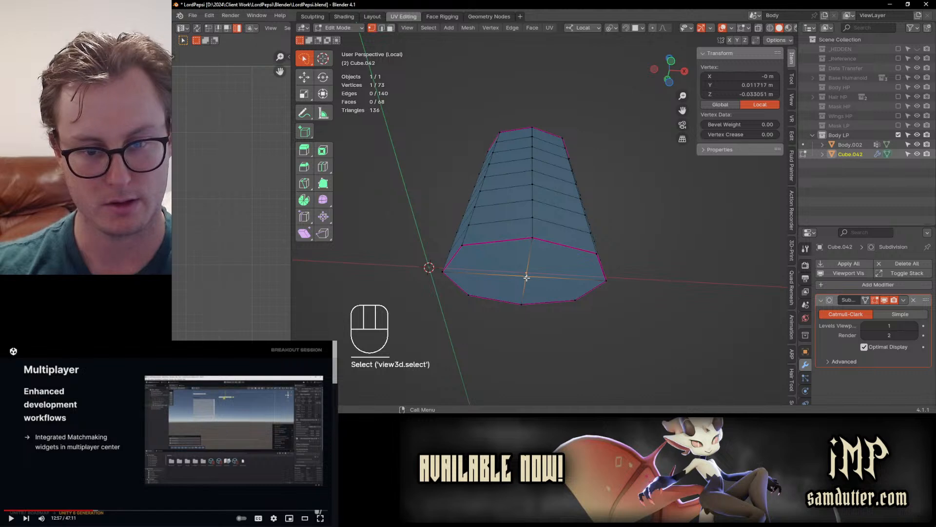
Duplicate the whole bottom cap and move the copy down along Z below the column.
key("ctrl+KP_Add")
key("shift+d")
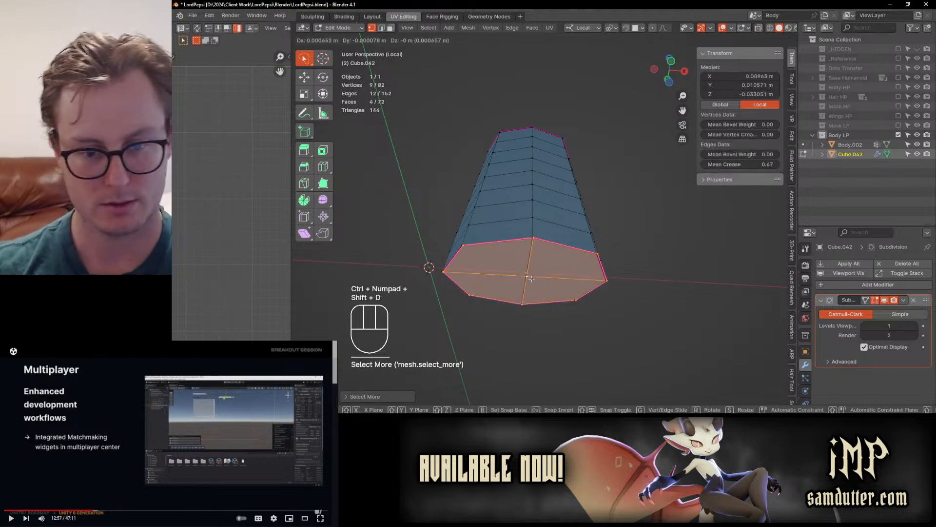
key("g")
key("z")
left_click(540, 329)
middle_click_drag(551, 286, 467, 249)
scroll(545, 328, "down", 1)
Inset two faces on the duplicated cap.
left_click(540, 243)
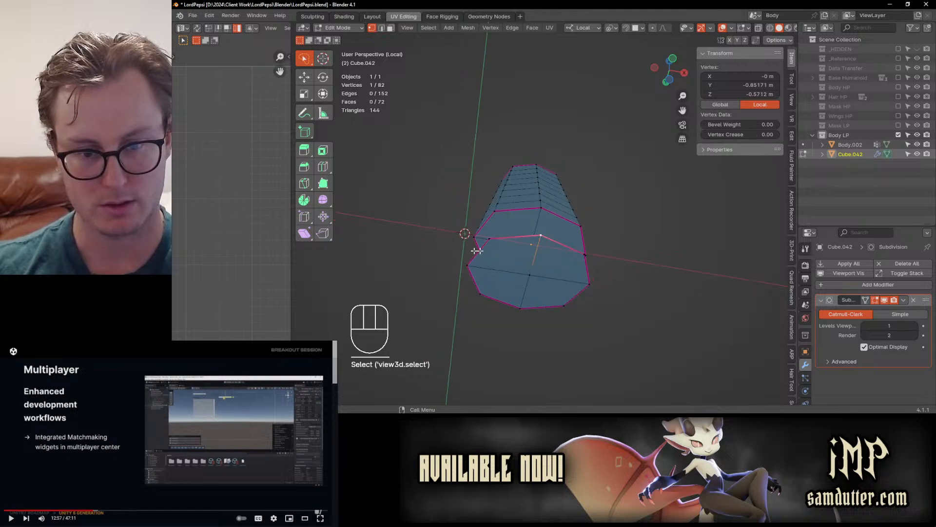
left_click(605, 288, "ctrl+shift")
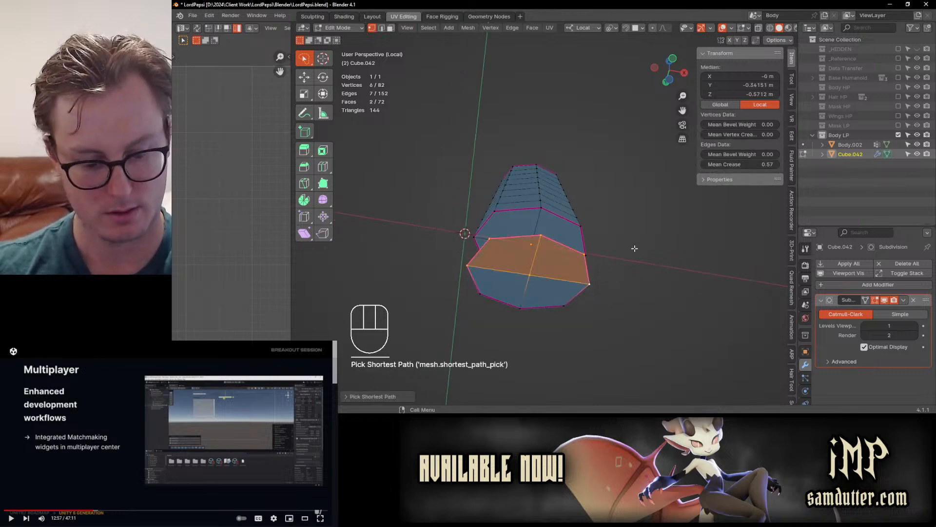
key("i")
left_click(574, 283)
scroll(574, 282, "up", 2)
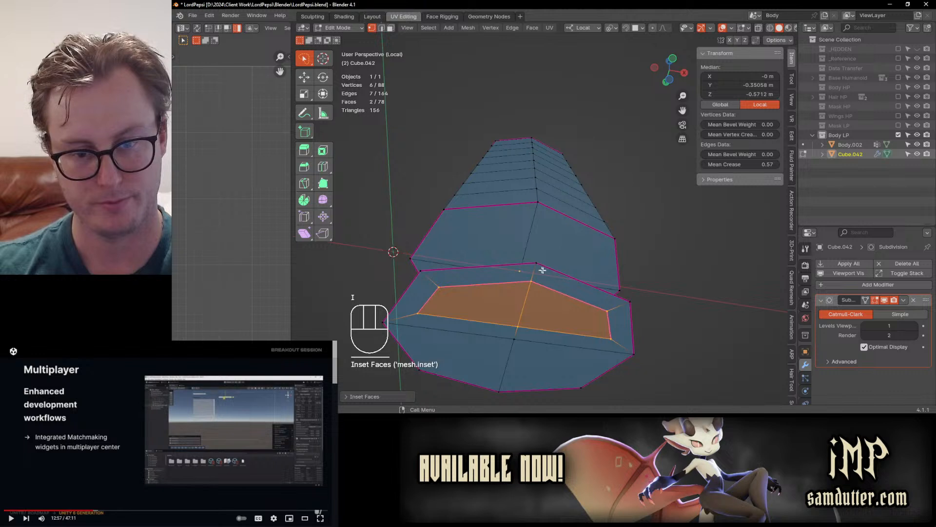
Put the 3D cursor on a cap vertex, delete that vertex, and snap the inner centre vertex onto the cursor.
left_click(536, 265)
key("shift+s")
left_click(551, 344)
key("x")
key("v")
left_click(532, 282)
key("shift+s")
left_click(502, 254)
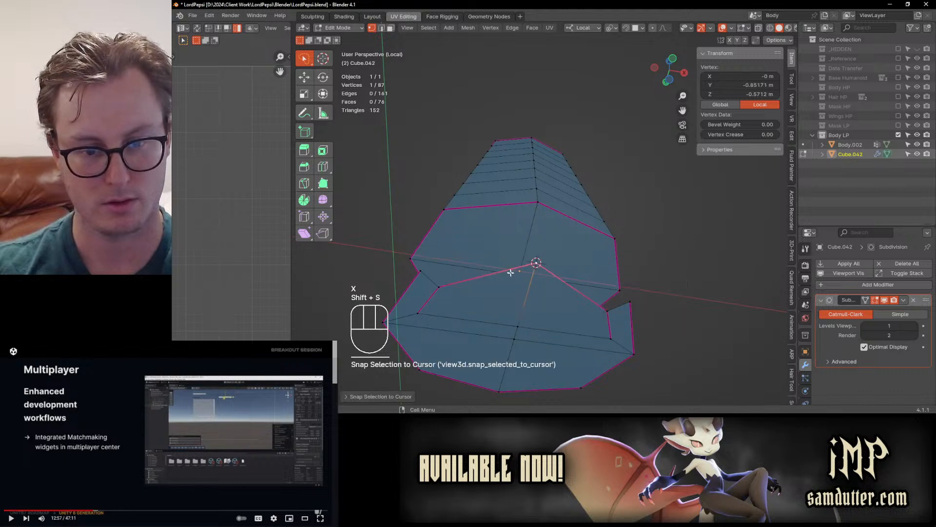
Snap another cap vertex to the midpoint of two vertices, then recentre the 3D cursor between right-side vertices.
left_click(420, 271, "shift")
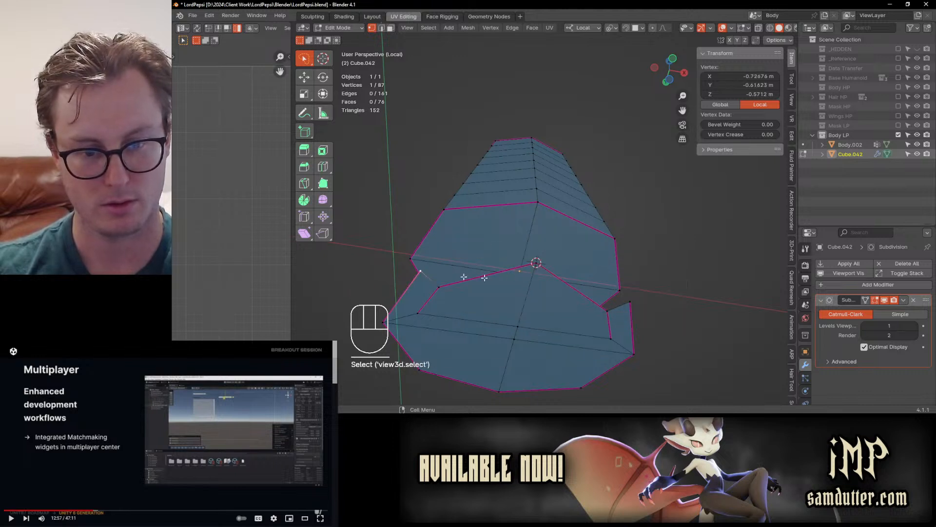
key("shift+s")
left_click(572, 329)
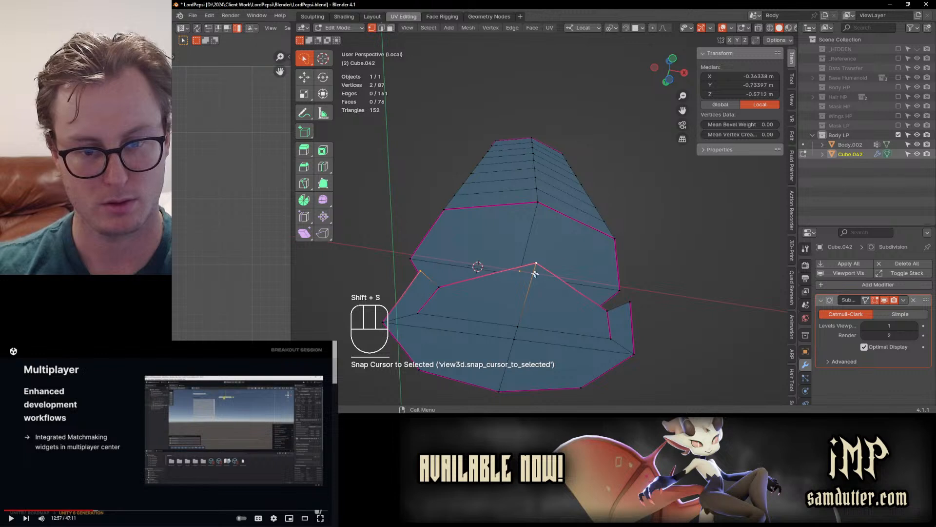
left_click(434, 286)
key("shift+s")
left_click(479, 245)
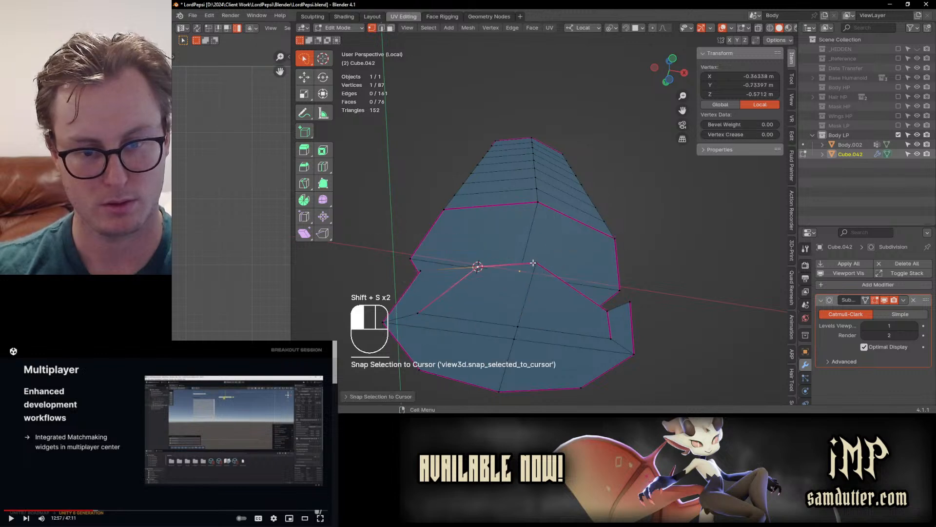
left_click(535, 263)
left_click(631, 304, "shift")
key("shift+s")
left_click(581, 336)
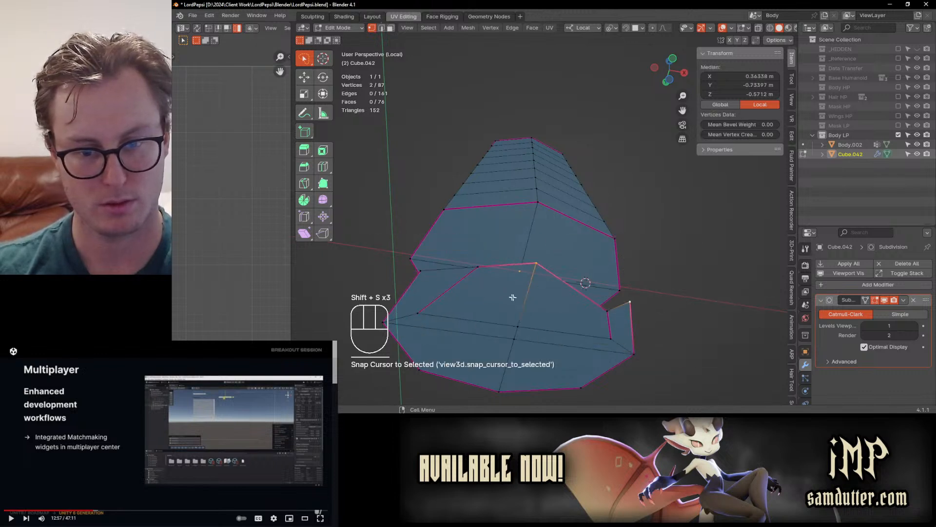
Snap a right-side cap vertex onto the 3D cursor.
left_click(607, 310)
key("x")
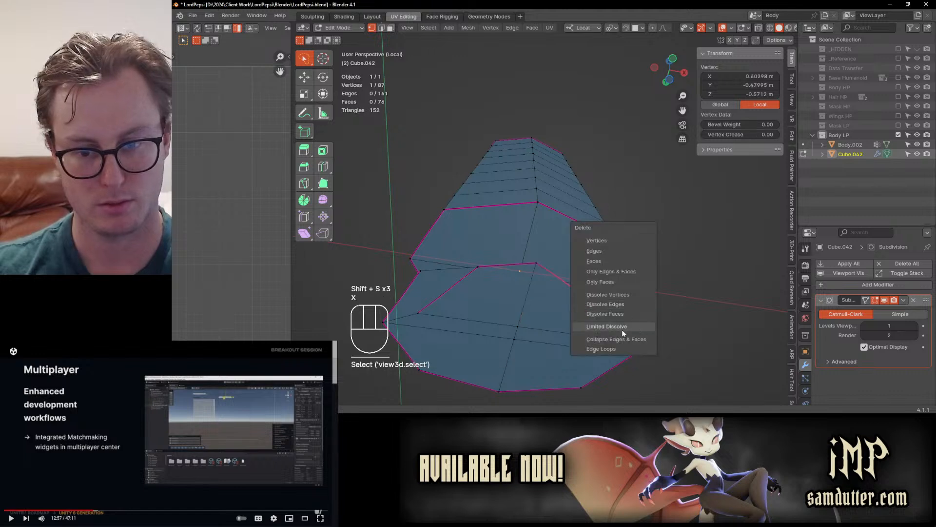
key("shift+s")
left_click(593, 201)
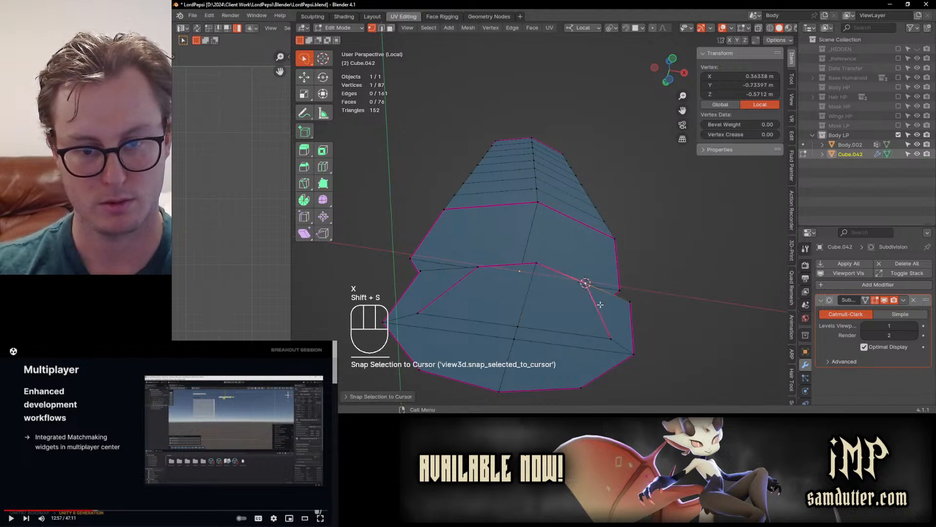
Scale two vertices closer together around their median point.
left_click(417, 313, "shift")
key("s")
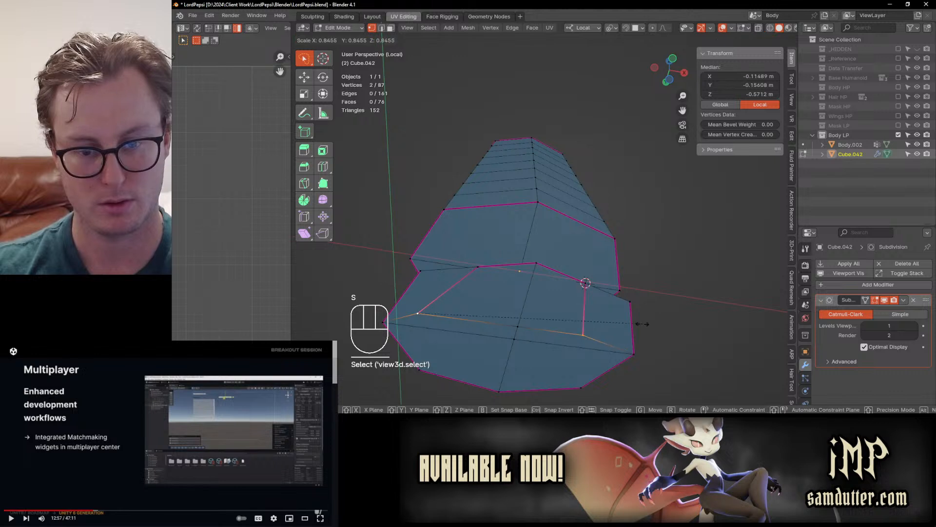
key("Escape")
key("period")
left_click(595, 268)
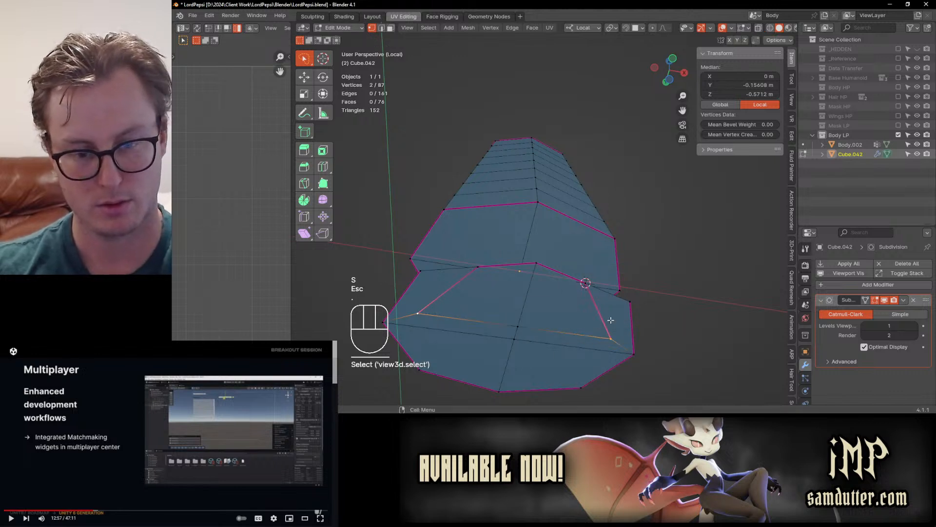
key("s")
left_click(536, 324)
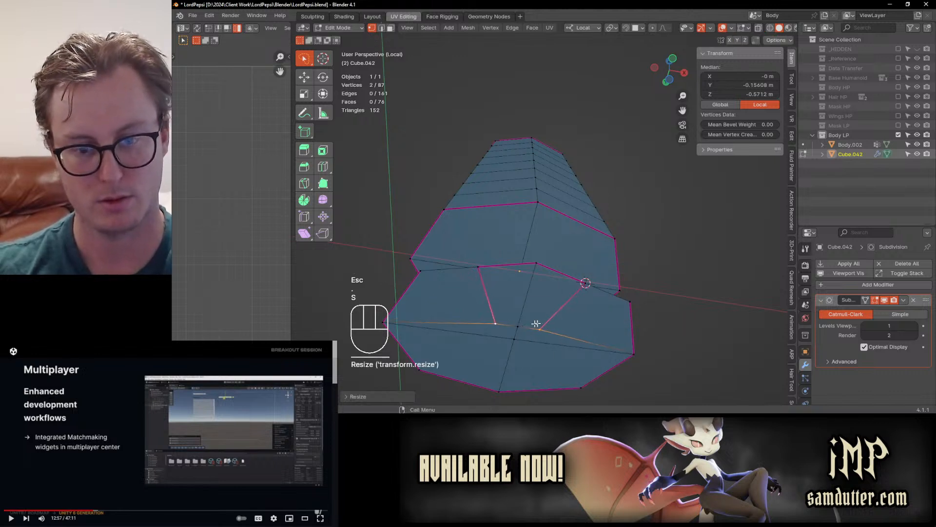
Slide the upper-loop vertices and lower-loop edges along the cap.
left_click(477, 271)
left_click(585, 282, "shift")
key("g")
key("g")
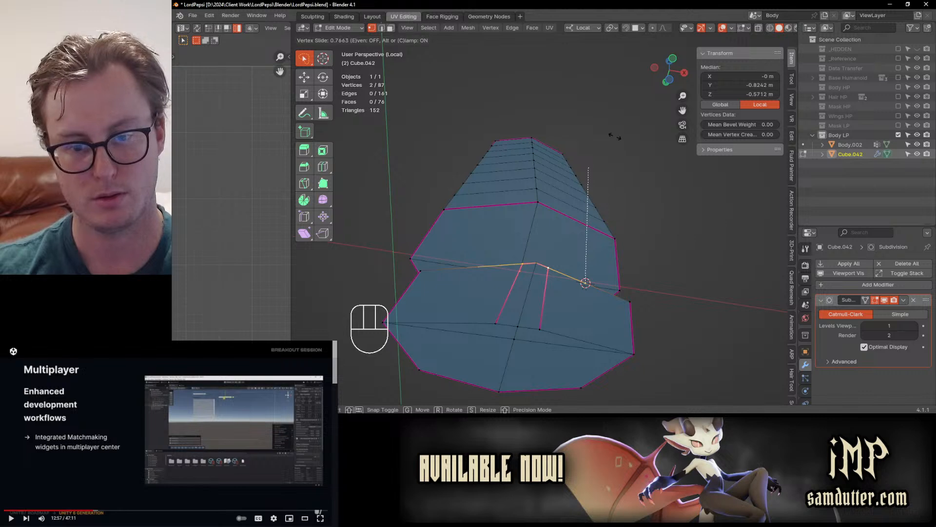
left_click(585, 282)
left_click(495, 323)
left_click(541, 332, "shift")
left_click(517, 326, "shift")
key("g")
key("g")
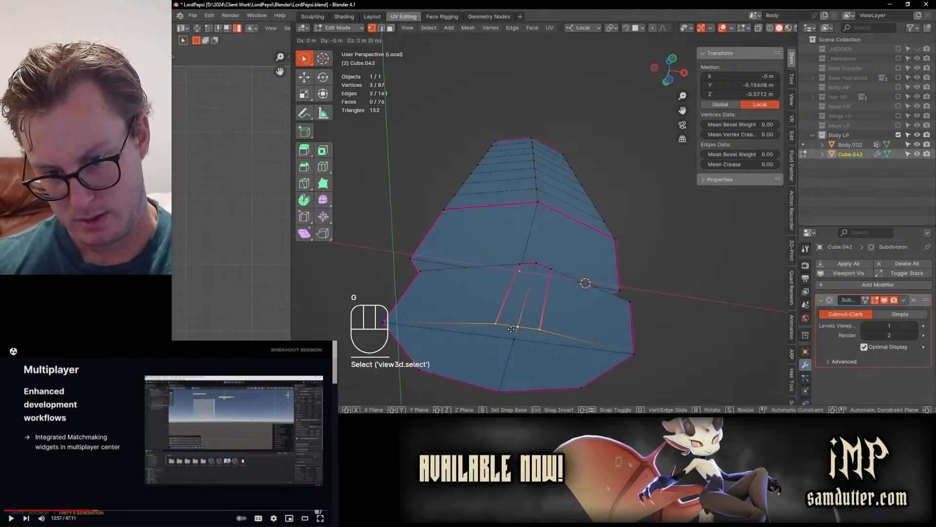
left_click(516, 305)
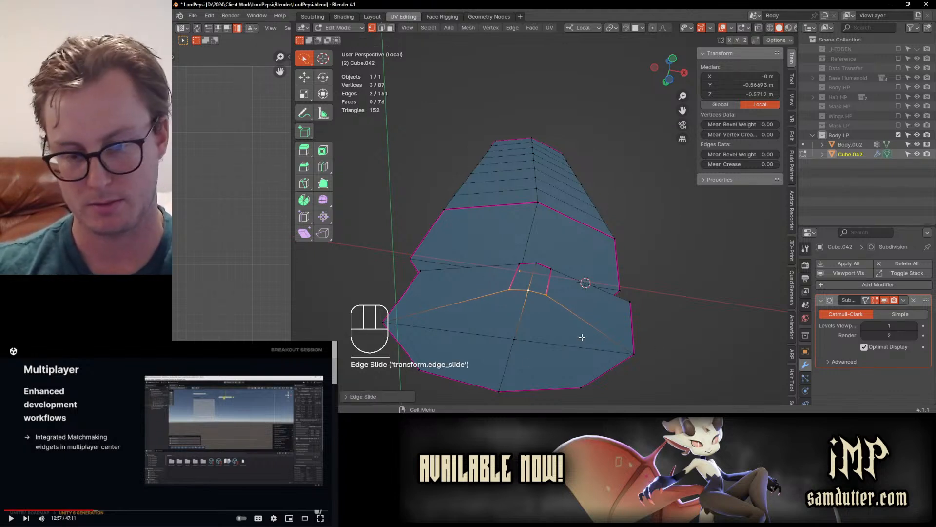
Inspect the cap from the side and undo the recent cap edits.
middle_click_drag(529, 196, 527, 337)
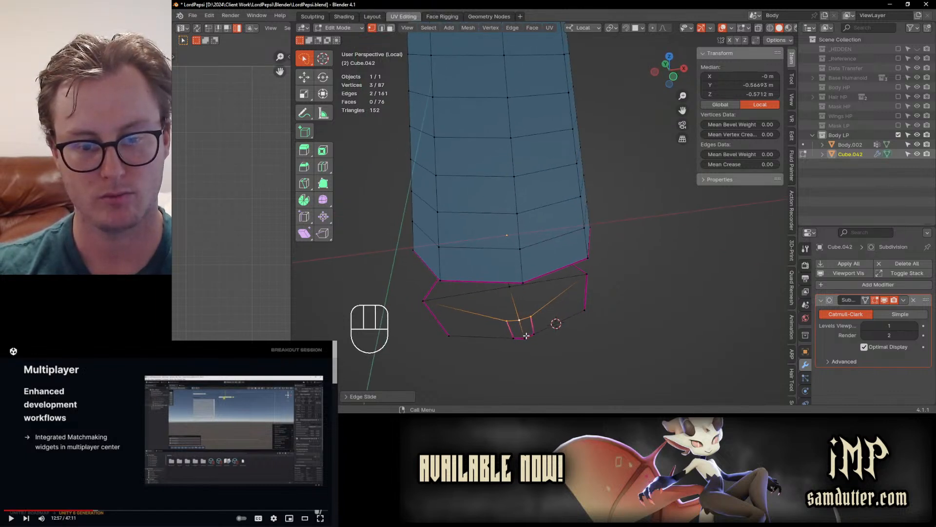
middle_click_drag(526, 336, 574, 310)
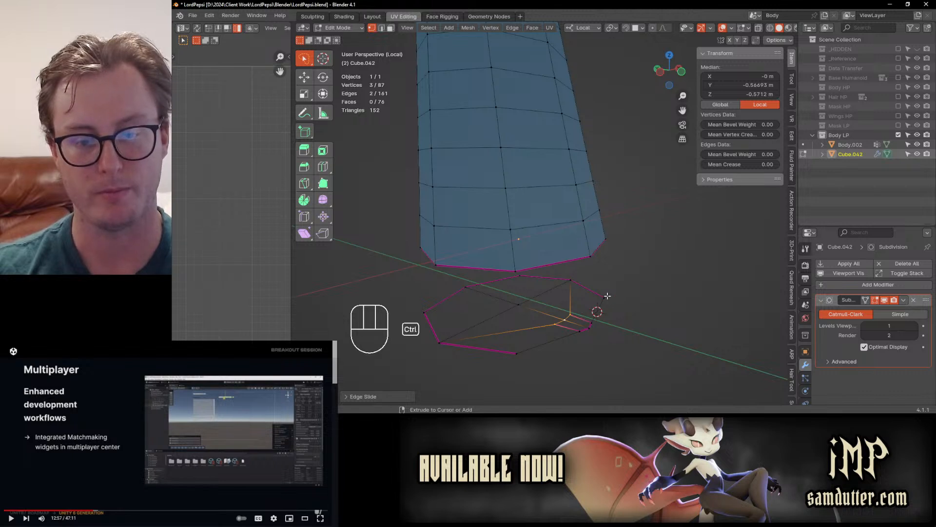
key("ctrl+z")
key("ctrl+z")
key("ctrl+z")
key("ctrl+z")
key("ctrl+z")
key("ctrl+z")
key("ctrl+z")
key("ctrl+z")
key("ctrl+z")
key("ctrl+z")
key("ctrl+z")
key("ctrl+z")
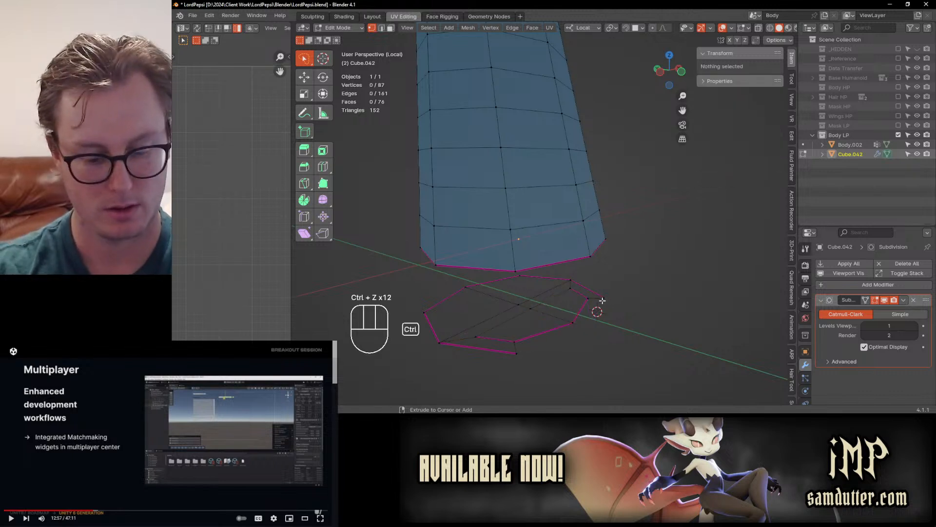
Delete the duplicated bottom cap ring from the boot block.
key("ctrl+l")
left_click(559, 310)
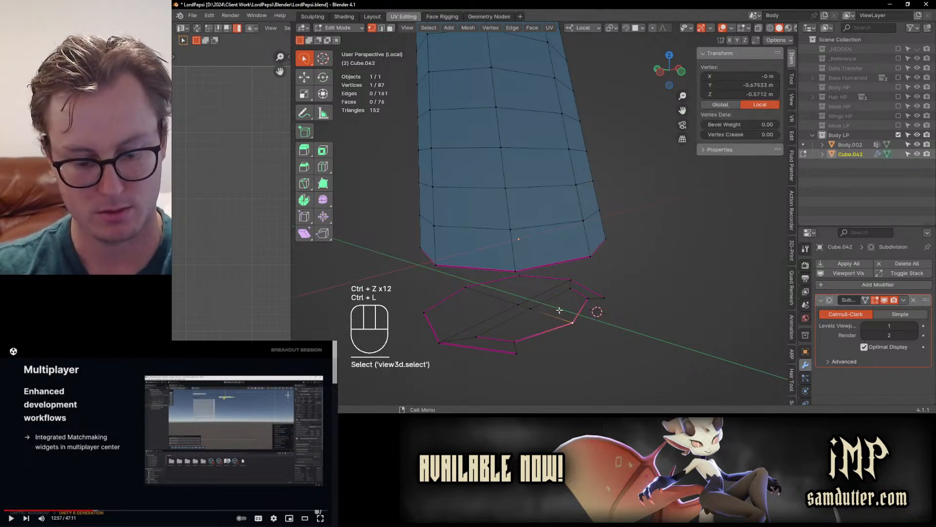
key("l")
key("x")
middle_click_drag(657, 282, 561, 288)
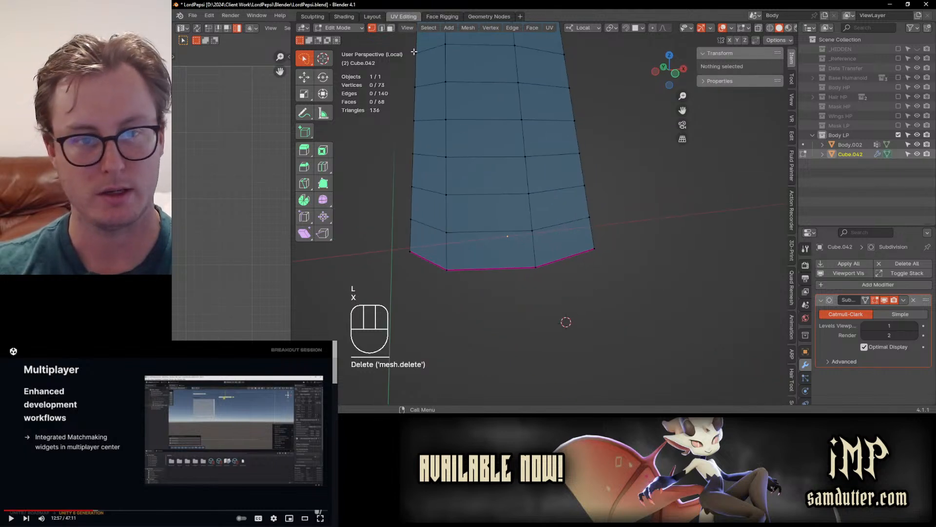
Select the boot's lower front faces and extrude them, undoing the sideways extrusion.
left_click(382, 28)
left_click(495, 225)
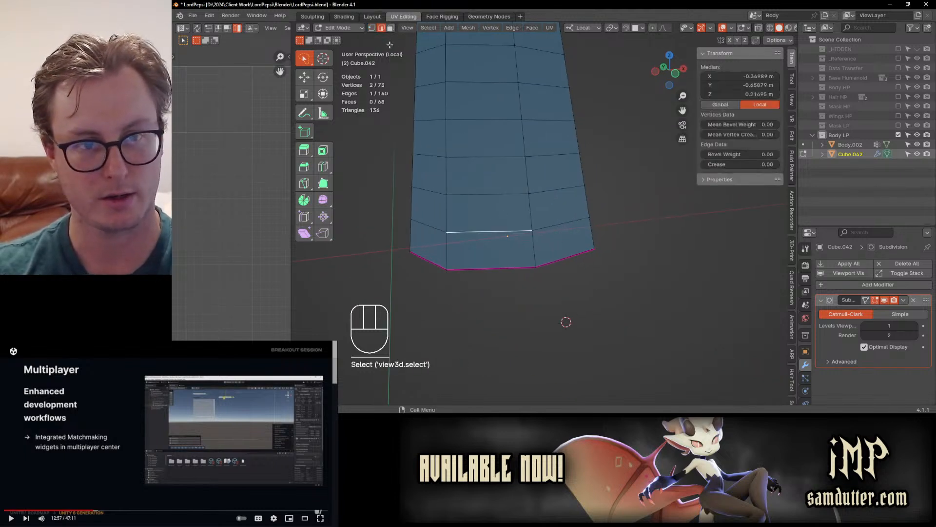
left_click(390, 28)
left_click(493, 224)
left_click(583, 244, "ctrl+shift")
middle_click_drag(583, 245, 627, 274)
key("e")
left_click(633, 296)
middle_click_drag(696, 267, 533, 179)
key("ctrl+z")
Extrude the front faces forward along Y to form the toe.
key("e")
key("y")
left_click(588, 248)
Inset eight selected toe faces after box-deselecting the unwanted ones.
left_click(500, 255)
left_click(575, 190, "ctrl+shift")
middle_click_drag(605, 194, 610, 214)
key("i")
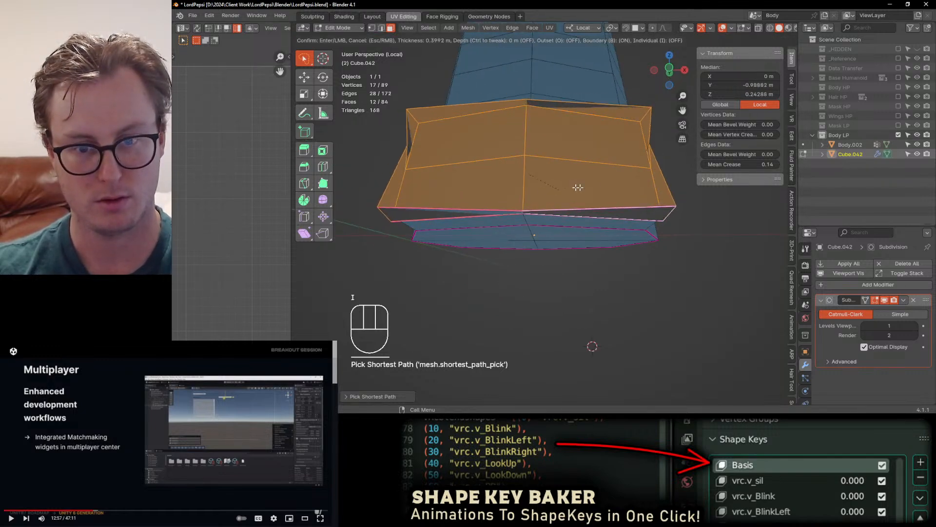
key("ctrl+z")
middle_click_drag(555, 189, 610, 200)
key("b")
middle_click_drag(609, 200, 465, 229)
key("b")
middle_click_drag(465, 229, 610, 256)
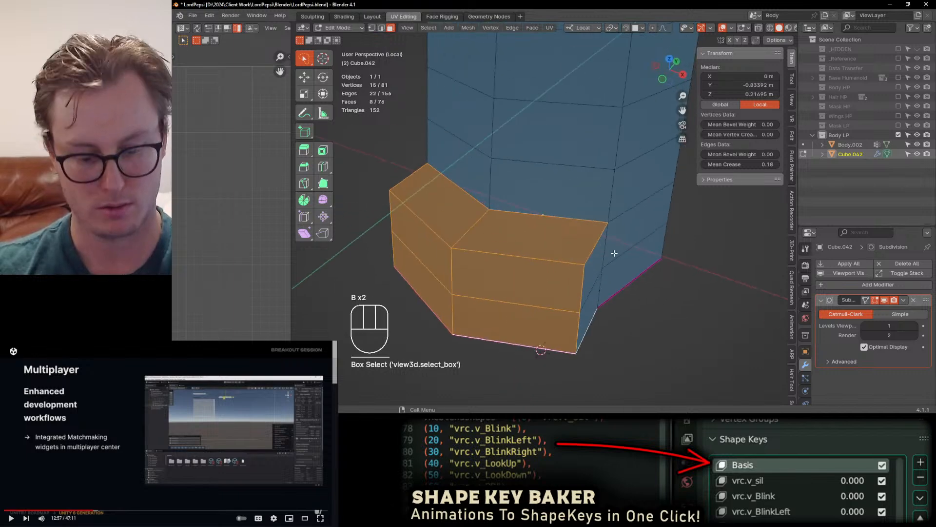
key("i")
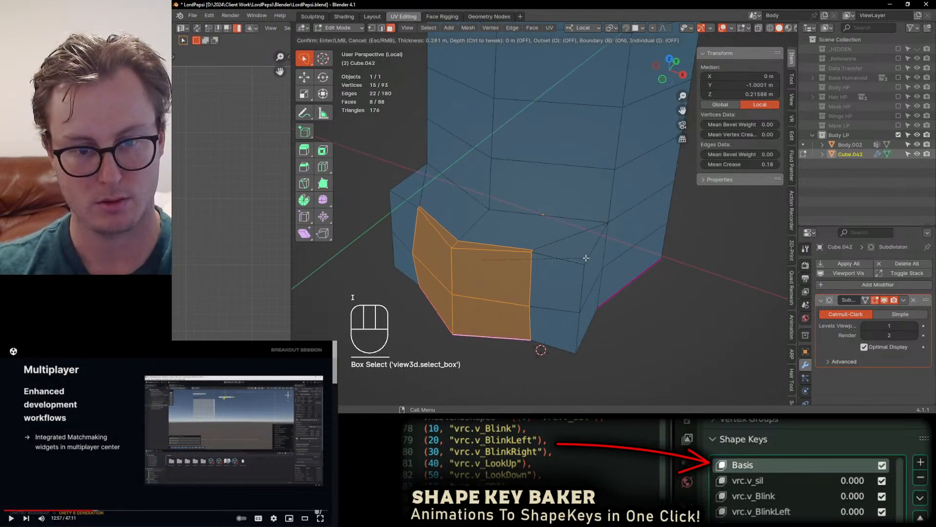
left_click(594, 262)
Narrow the inset faces along X and Y, then move them along Y.
middle_click_drag(595, 262, 624, 281)
key("s")
key("x")
left_click(554, 300)
key("s")
key("y")
left_click(541, 286)
key("g")
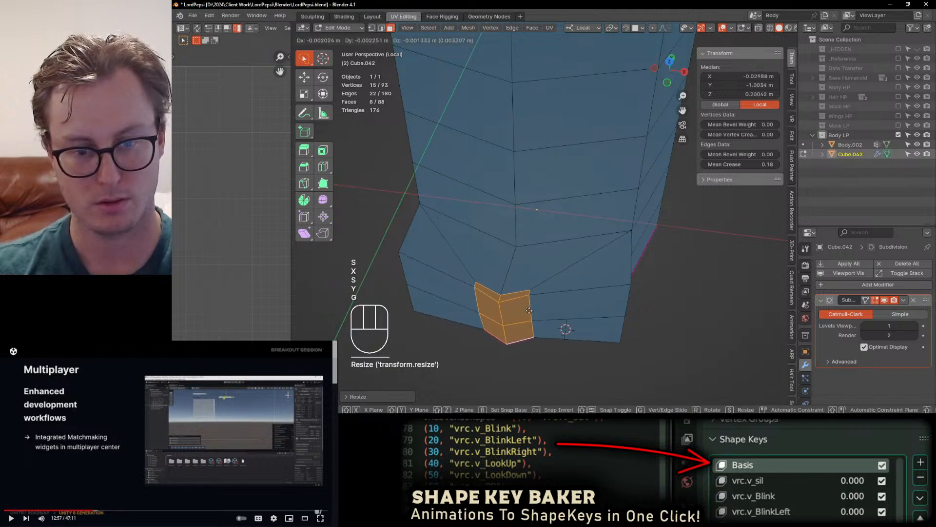
key("y")
left_click(541, 296)
Flatten a 2x2 toe-front patch with S Y 0 and shift it along Y.
left_click(482, 312)
left_click(523, 333, "ctrl")
key("s")
key("y")
key("KP_0")
key("KP_Enter")
middle_click_drag(524, 333, 536, 346)
key("g")
key("y")
left_click(536, 355)
Add two loop cuts around the lower boot with Ctrl+R, replacing an undone three-cut attempt.
key("ctrl+r")
scroll(470, 248, "up", 2)
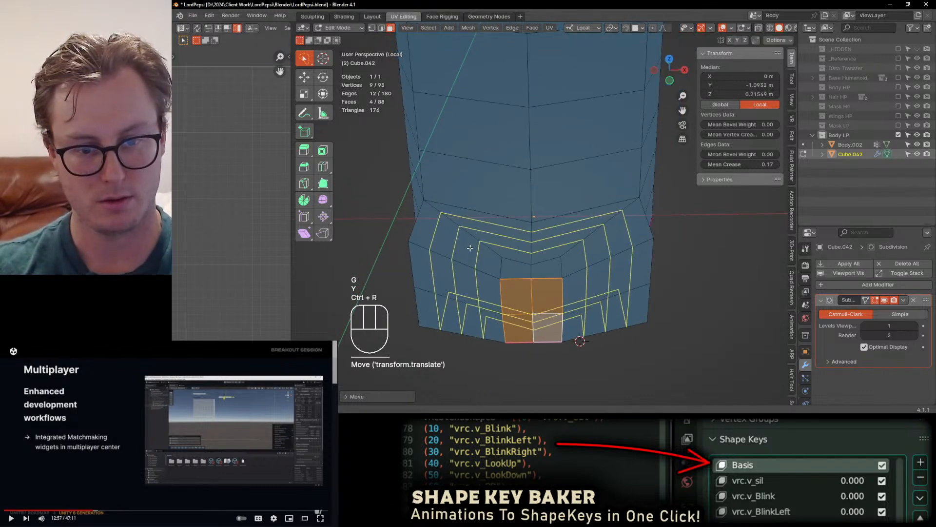
left_click(471, 248)
middle_click_drag(470, 248, 474, 236)
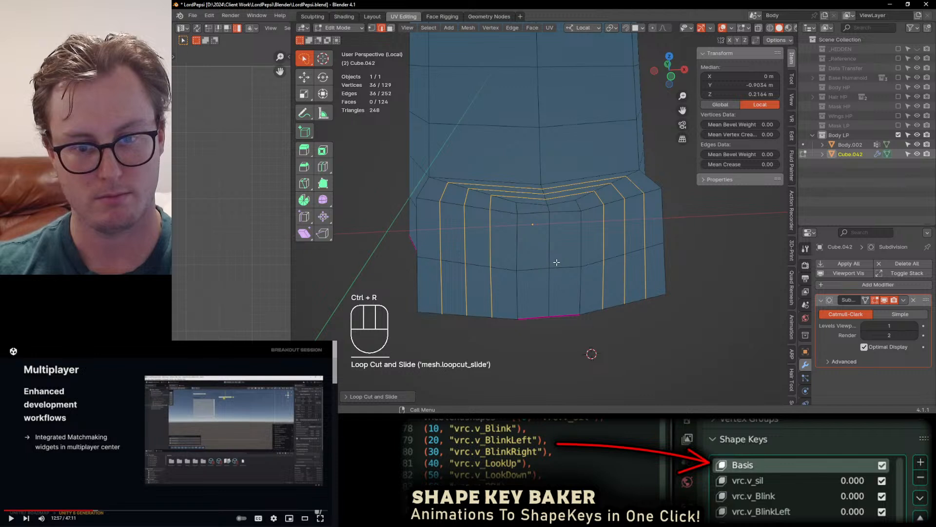
middle_click_drag(556, 262, 560, 268)
key("ctrl+z")
key("ctrl+r")
scroll(487, 240, "up", 1)
scroll(488, 241, "down", 1)
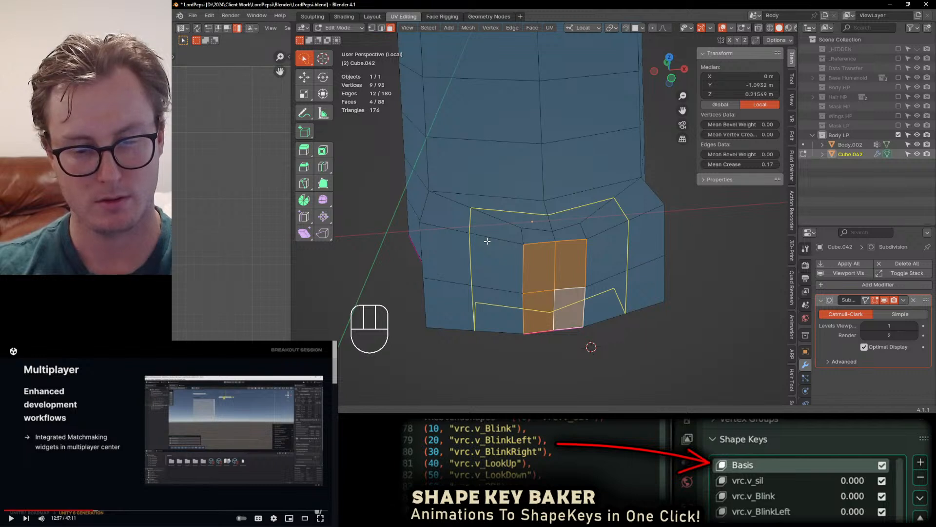
scroll(487, 241, "up", 1)
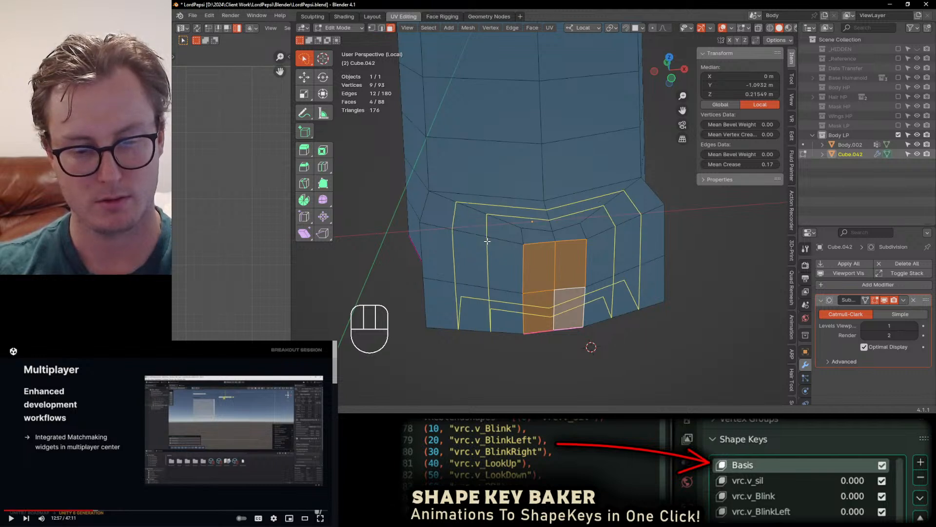
left_click(487, 241)
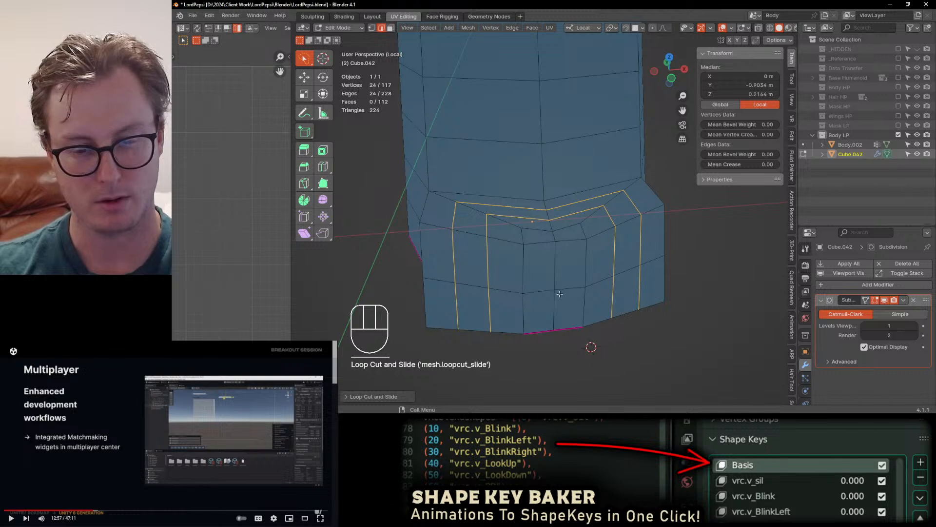
middle_click_drag(545, 285, 556, 289)
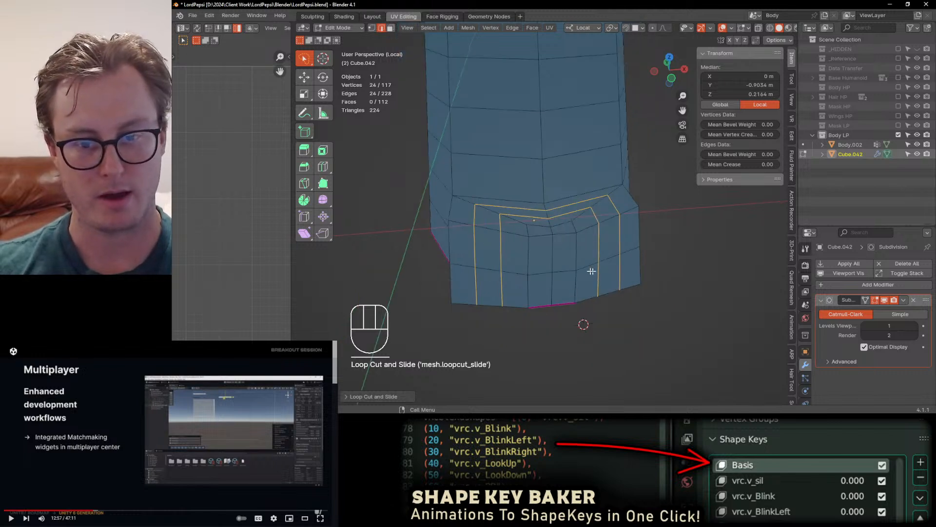
Select the groups of front faces across the boot by shortest path.
left_click(457, 238)
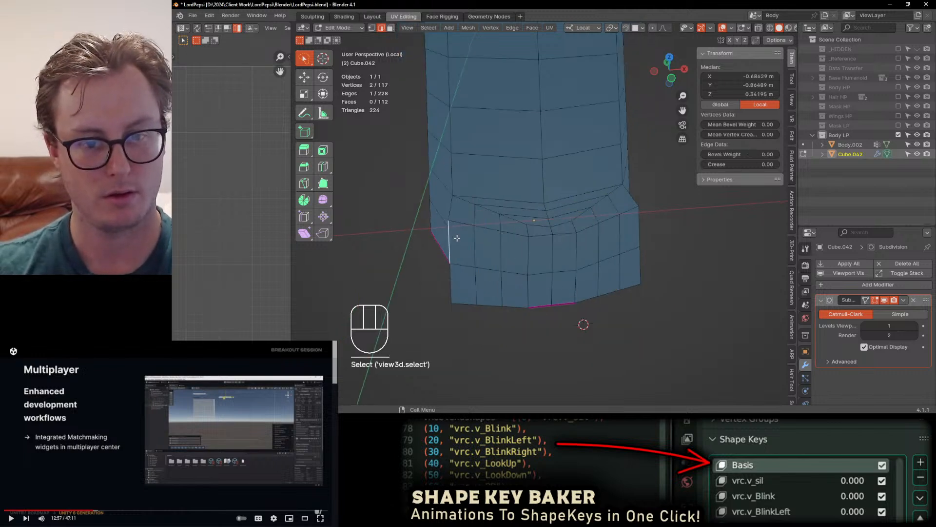
left_click(390, 28)
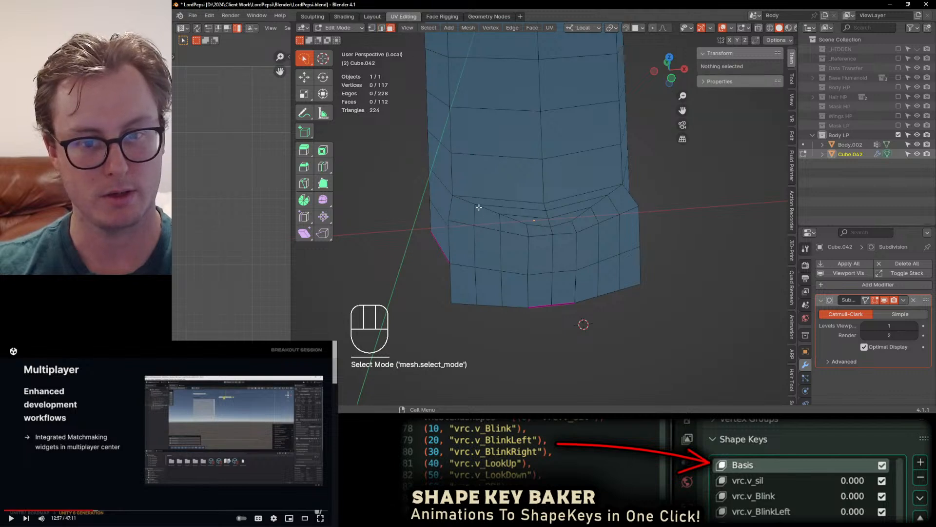
left_click(467, 245)
left_click(495, 282, "ctrl+shift")
left_click(519, 259)
left_click(547, 288, "ctrl+shift")
left_click(571, 259)
left_click(590, 278, "ctrl+shift")
left_click(610, 240)
left_click(632, 270, "ctrl+shift")
Leave Edit Mode on the boot, exit local view to show the whole paw, and save.
scroll(602, 266, "down", 3)
key("Tab")
middle_click_drag(592, 264, 572, 281)
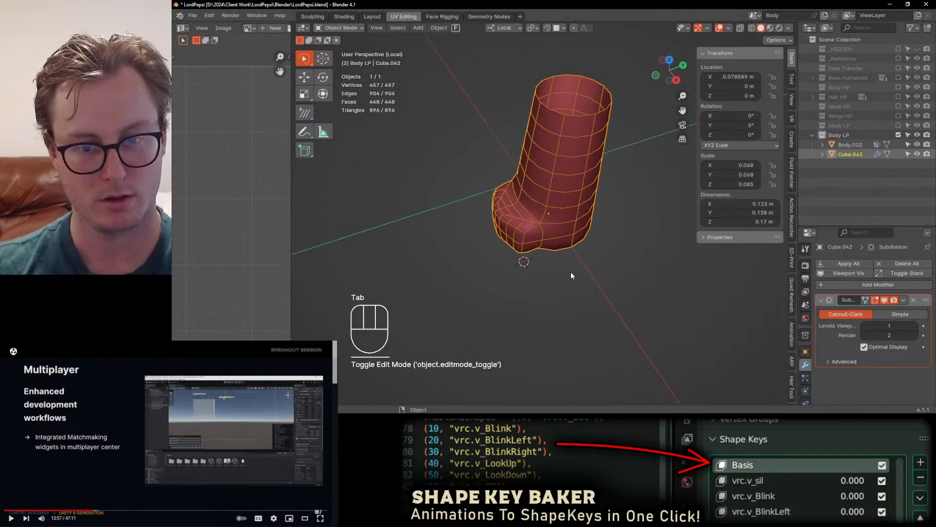
key("slash")
middle_click_drag(527, 255, 582, 253)
scroll(546, 261, "up", 2)
key("ctrl+s")
Box-select and delete the heel vertices of the toe balls Cube.043 in wireframe.
left_click(651, 228)
key("Tab")
left_click(373, 28)
middle_click_drag(673, 254, 615, 288)
key("z")
left_click(625, 199)
key("b")
left_click_drag(614, 163, 743, 367)
key("x")
Delete the two thin-strip vertices, return to Object Mode with solid shading, and save.
middle_click_drag(686, 274, 525, 311)
scroll(589, 256, "up", 2)
left_click(585, 254)
left_click(582, 292, "shift")
key("x")
mouse_move(619, 246)
middle_mouse_down()
mouse_move(532, 259)
mouse_move(549, 257)
mouse_move(542, 261)
mouse_move(560, 286)
mouse_move(585, 304)
middle_mouse_up()
scroll(570, 259, "up", 1)
key("a")
scroll(576, 229, "down", 1)
key("Tab")
key("z")
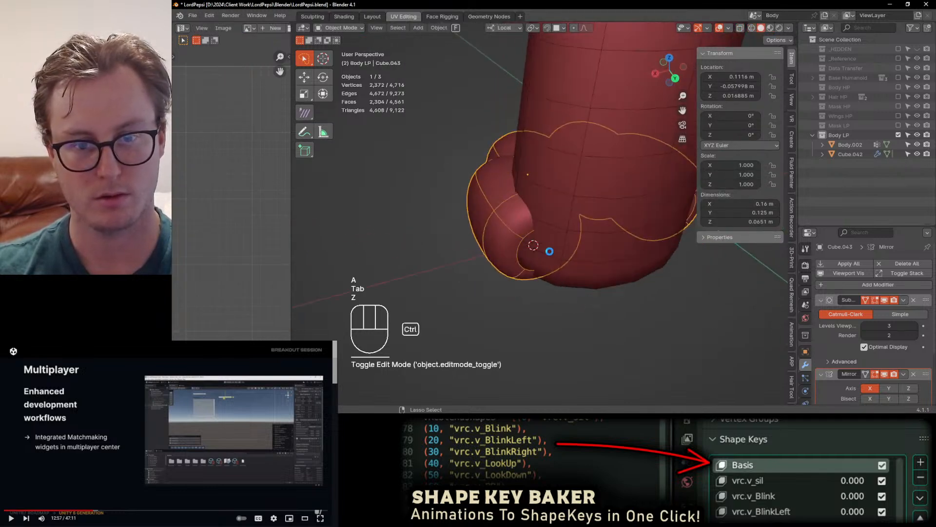
key("ctrl+s")
Set the toes' Subdivision modifier to level 1 and apply it.
middle_click_drag(582, 260, 541, 258)
scroll(506, 268, "down", 1)
middle_click_drag(541, 258, 576, 268, "ctrl")
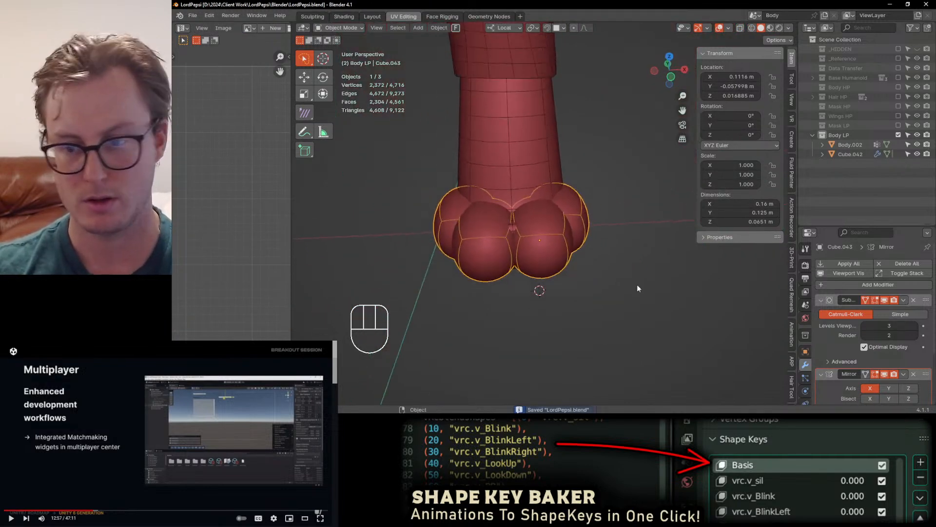
left_click(862, 325)
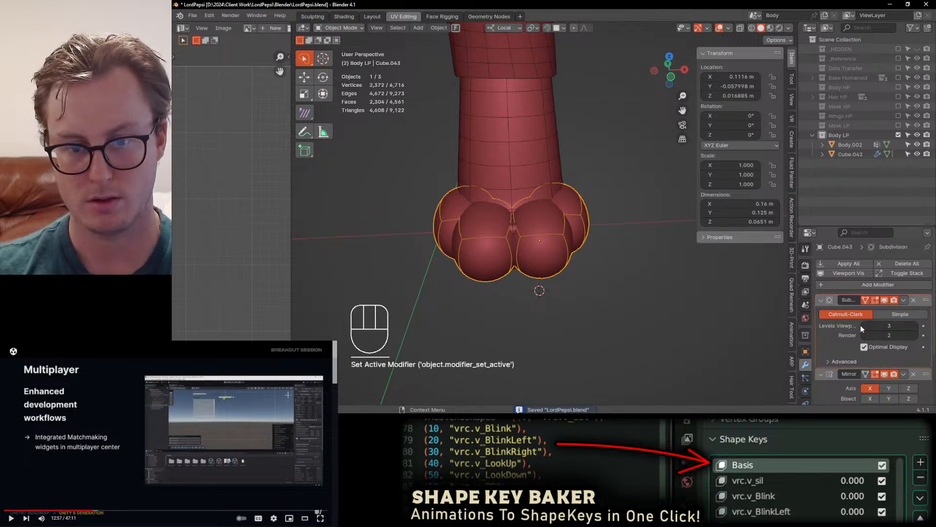
left_click(864, 326)
left_click(863, 326)
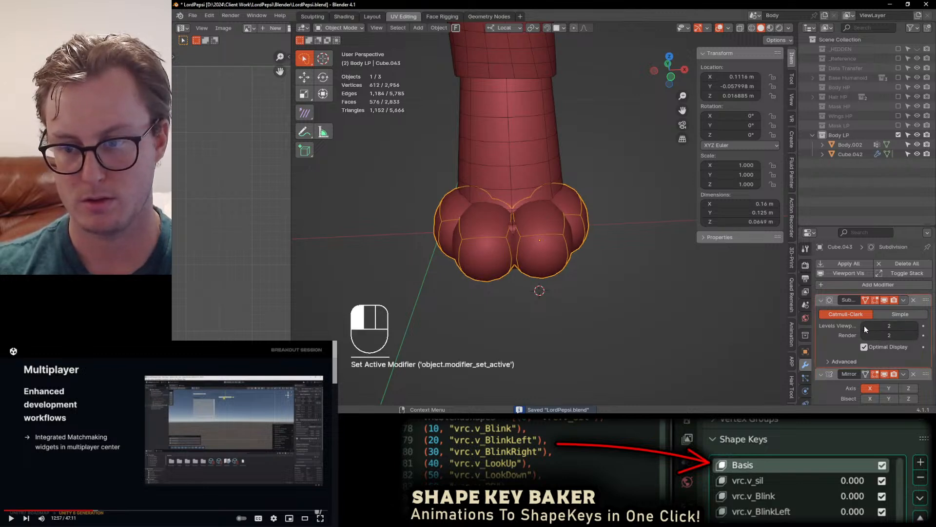
left_click(904, 300)
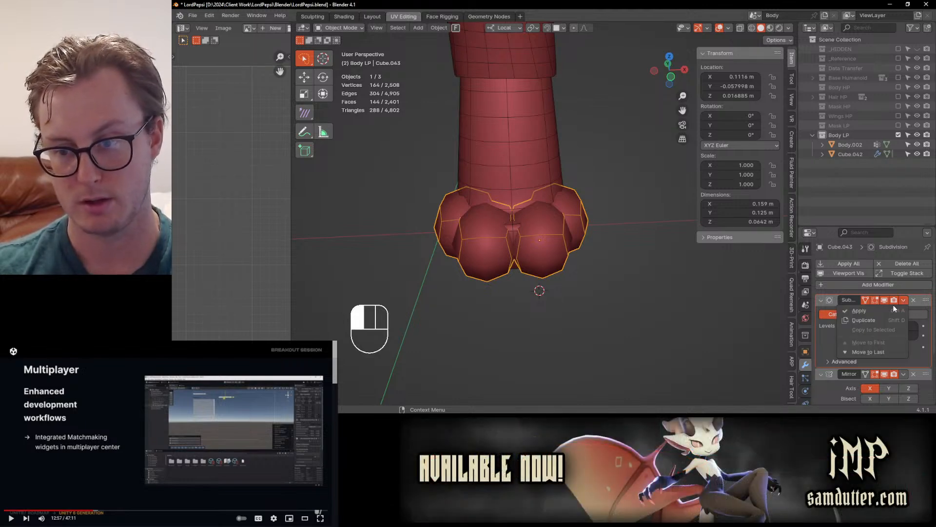
left_click(893, 308)
Remove the Mirror modifier from the toes, then select the leg Cube.042.
middle_click_drag(569, 233, 610, 239)
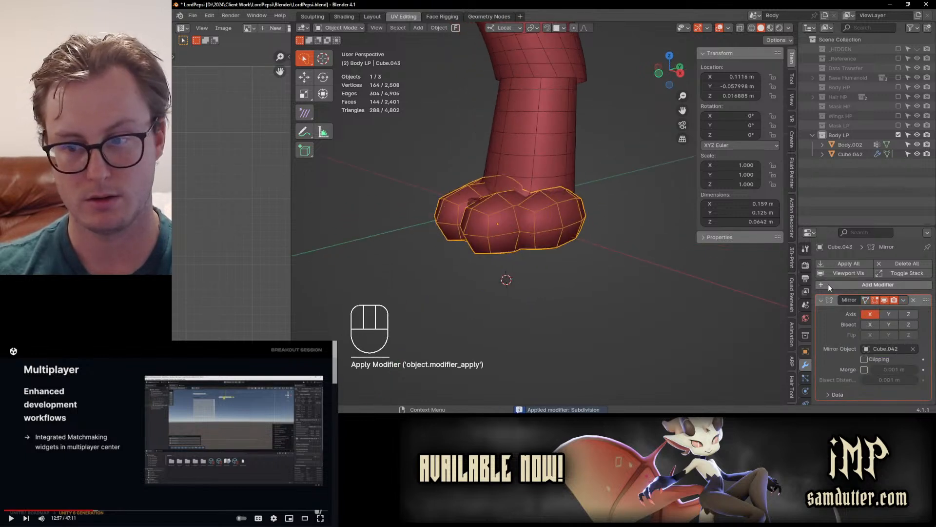
left_click(821, 300)
middle_click_drag(542, 231, 553, 246)
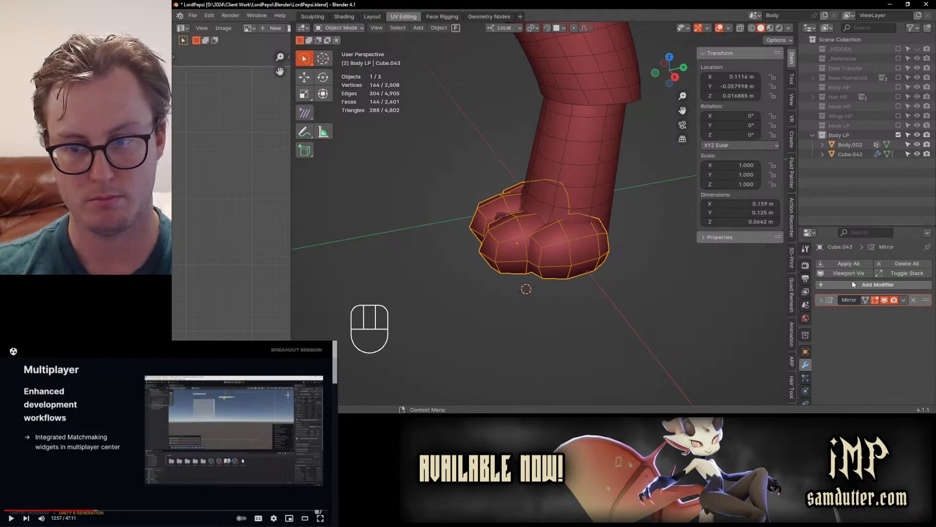
left_click(914, 300)
middle_click_drag(600, 293, 566, 214)
left_click(566, 210)
Delete the faces of the leg's left half in front view.
key("KP_1")
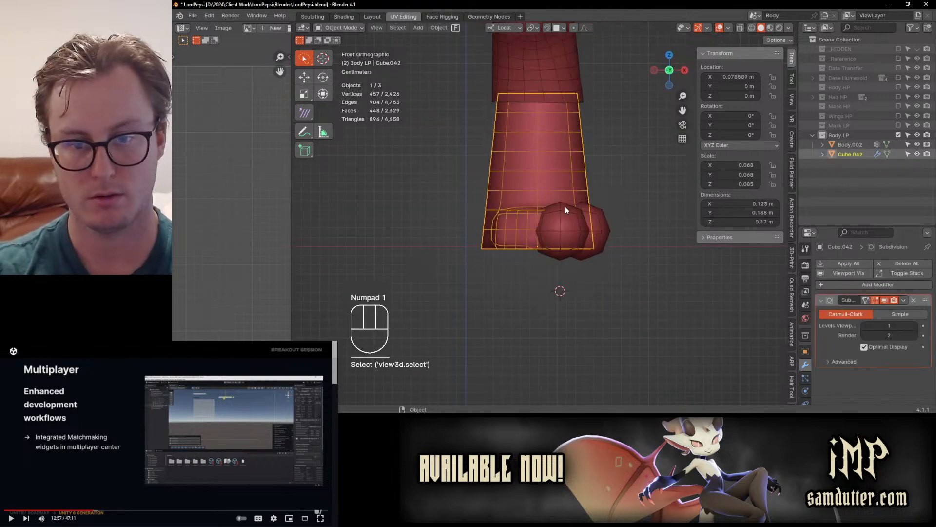
key("Tab")
left_click(390, 28)
key("z")
left_click(505, 125)
key("b")
left_click_drag(443, 40, 540, 277)
key("x")
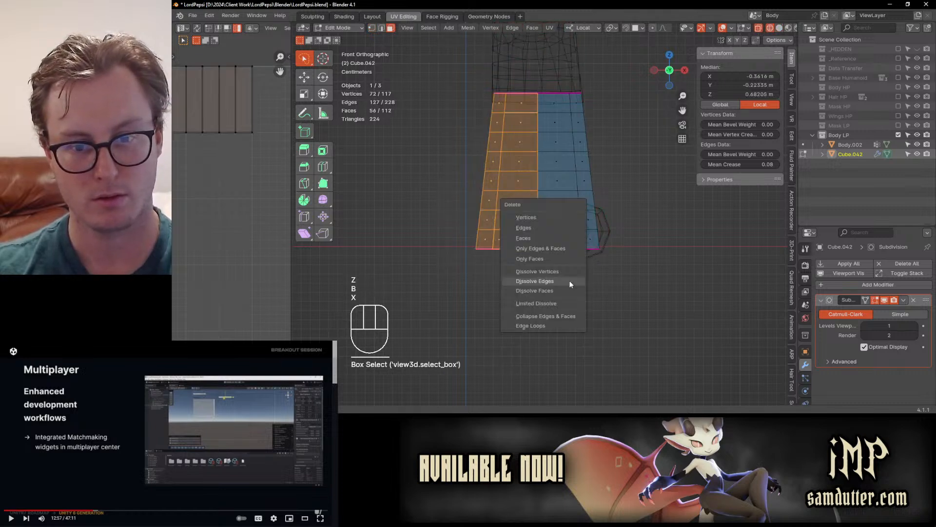
key("f")
Mirror the remaining half leg across via Quick Favourites.
key("Tab")
key("z")
middle_click_drag(607, 261, 583, 285)
key("q")
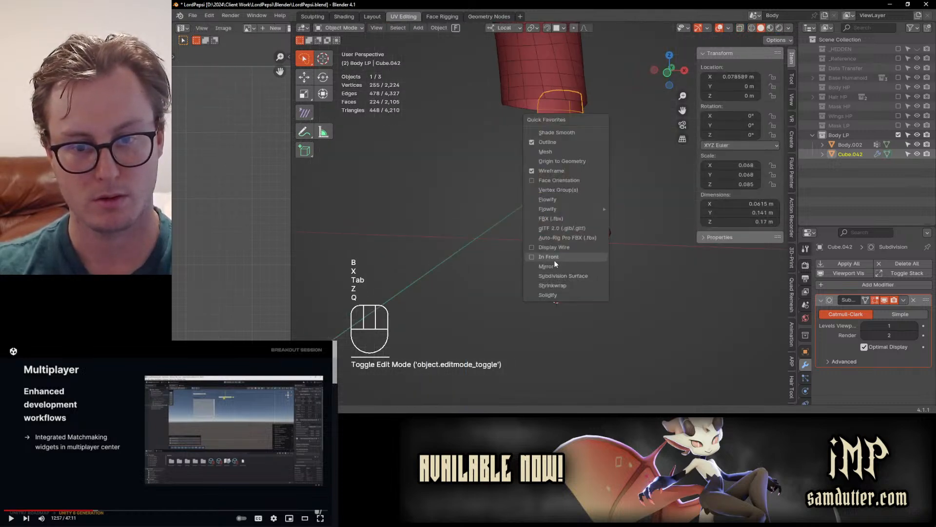
key("q")
key("q")
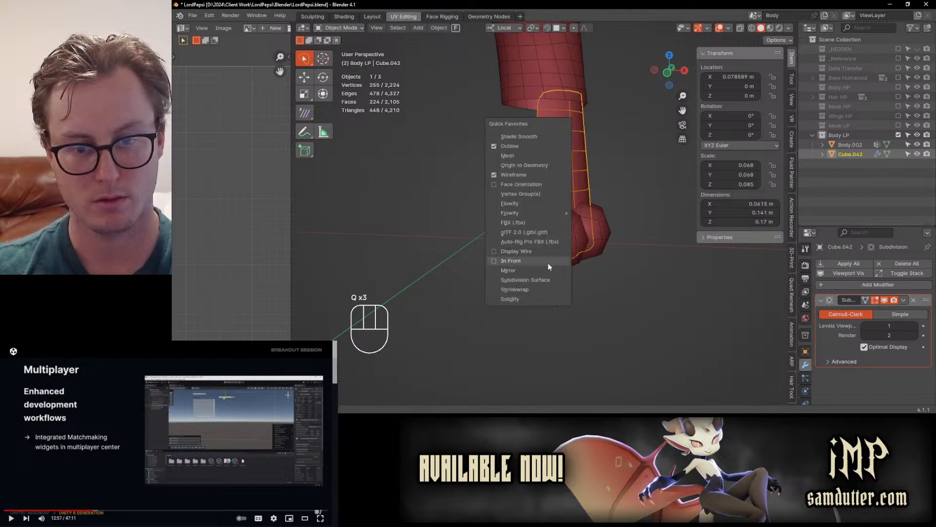
left_click(540, 270)
Join the toe balls and the leg into one object with Ctrl+J.
left_click(597, 232)
left_click(566, 182)
left_click(564, 212)
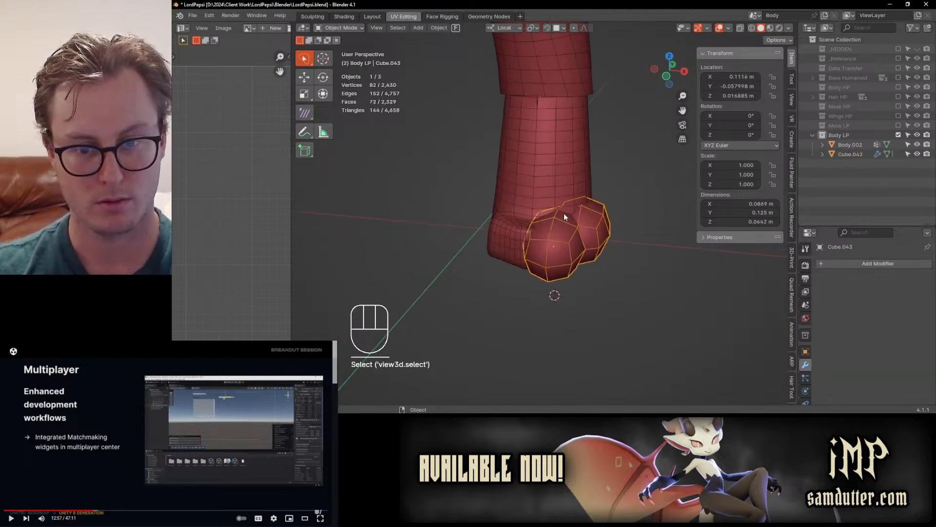
left_click(558, 187, "shift")
key("ctrl+j")
Hide the toe ball geometry and view the joined mesh from the right side in X-ray.
middle_click_drag(619, 195, 586, 215)
key("Tab")
key("KP_3")
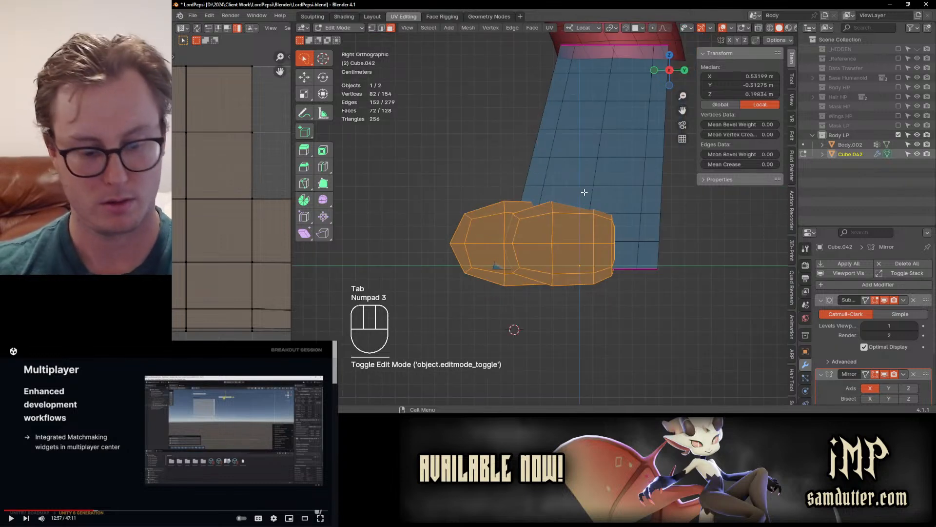
key("h")
middle_click_drag(464, 224, 464, 241)
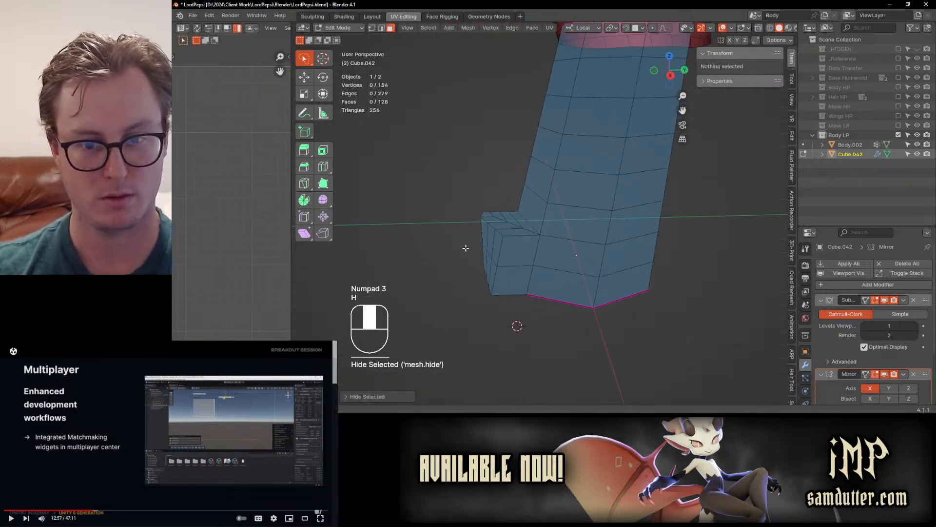
key("KP_3")
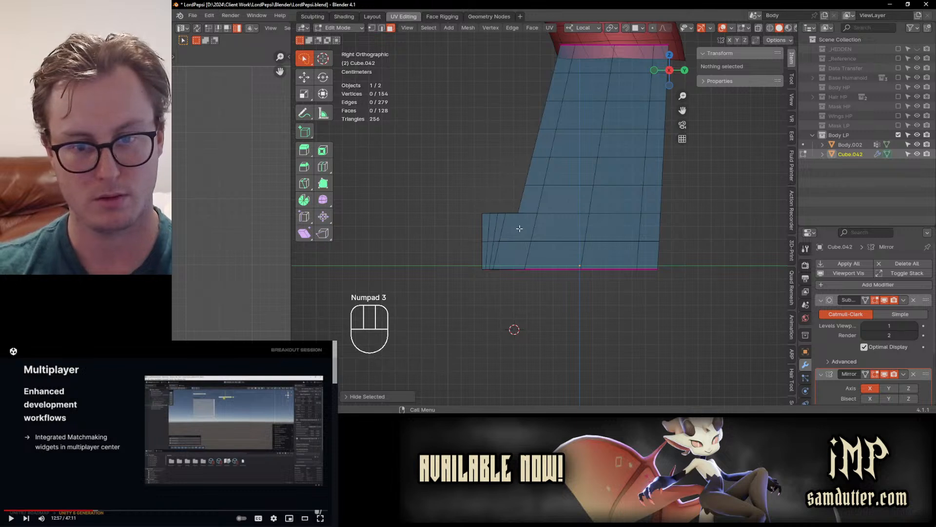
key("z")
Select and grow the toe strip faces, try narrowing them along Y, then undo.
left_click(498, 227)
key("b")
left_click_drag(459, 200, 503, 285)
key("ctrl+KP_Add")
key("ctrl+KP_Add")
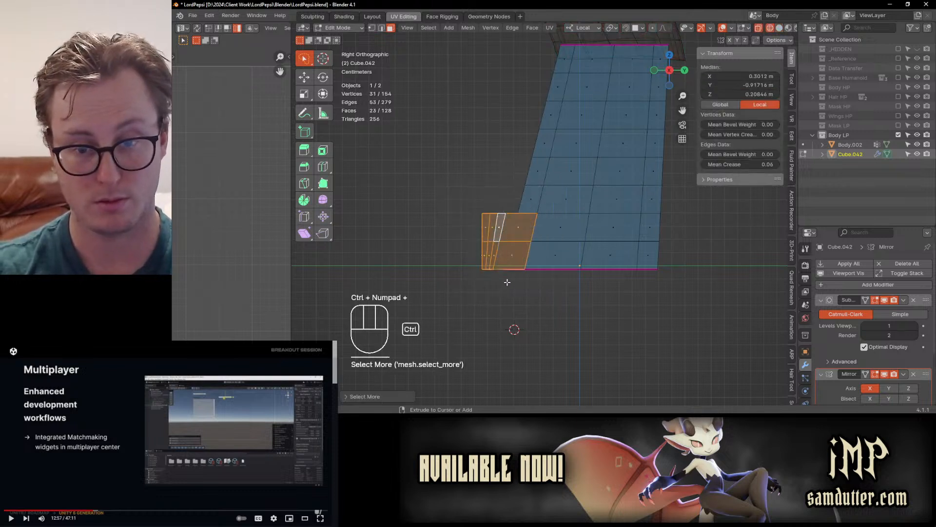
key("g")
key("y")
key("s")
key("y")
left_click(591, 236)
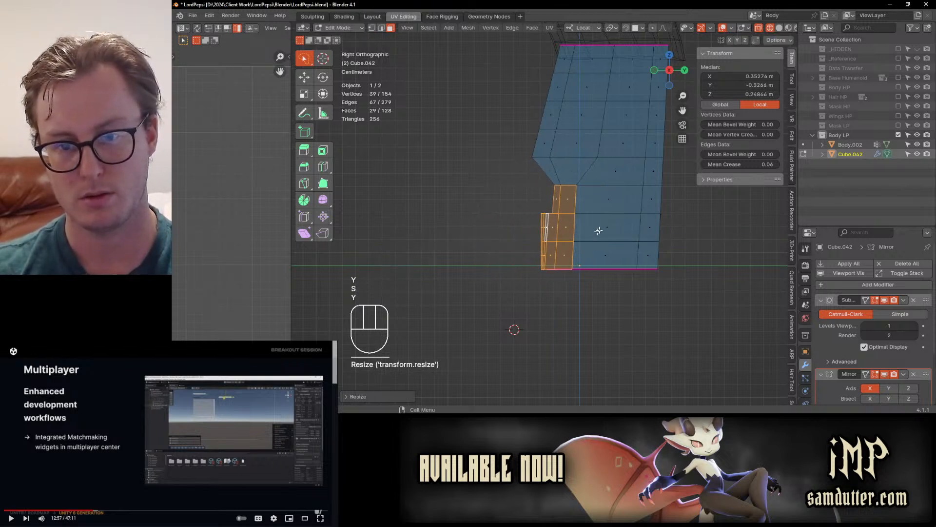
key("ctrl+z")
key("ctrl+z")
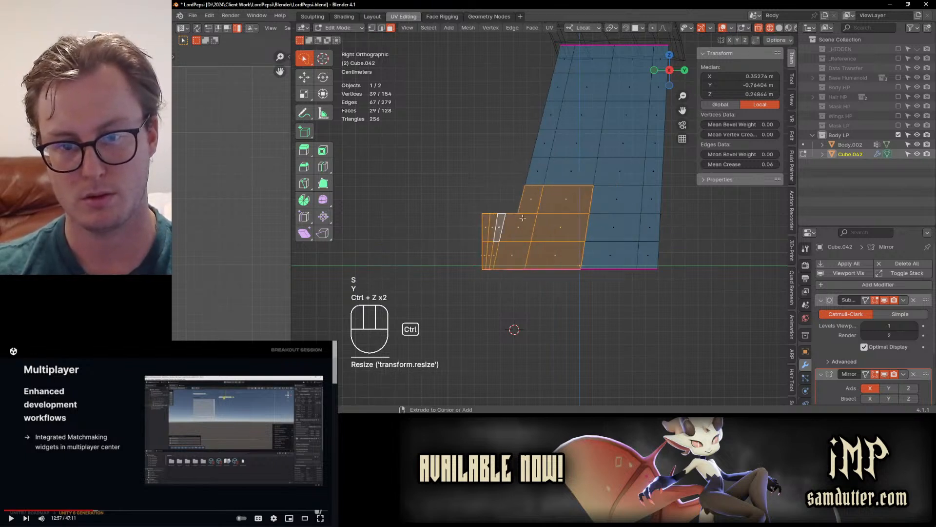
Select the lower toe-row vertices, excluding the top row.
left_click(372, 28)
key("z")
key("b")
left_click_drag(462, 164, 670, 203)
key("z")
key("b")
mouse_move(443, 144)
left_mouse_down("shift")
mouse_move(681, 182)
mouse_move(681, 195)
left_mouse_up("shift")
Move, scale and slide the selected toe vertices along the Y axis.
key("g")
key("y")
left_click(666, 241)
key("s")
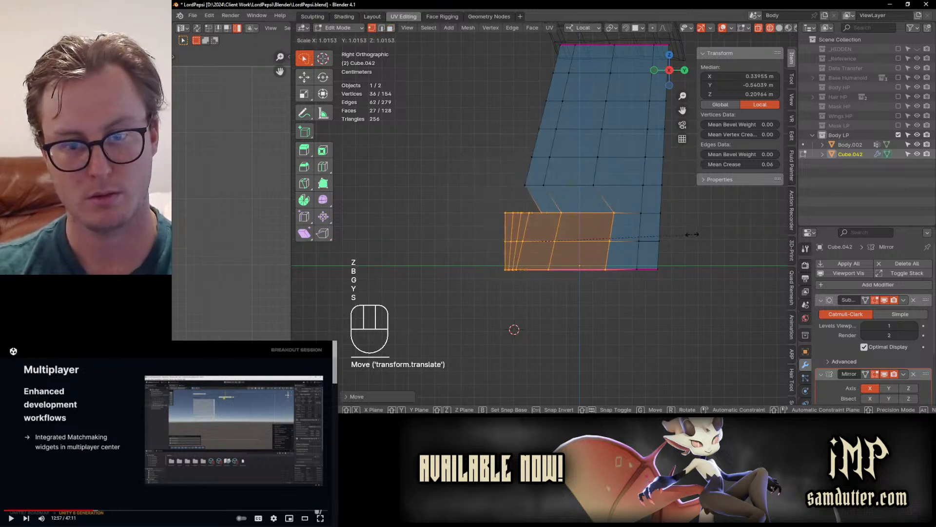
key("y")
left_click(583, 245)
key("g")
key("y")
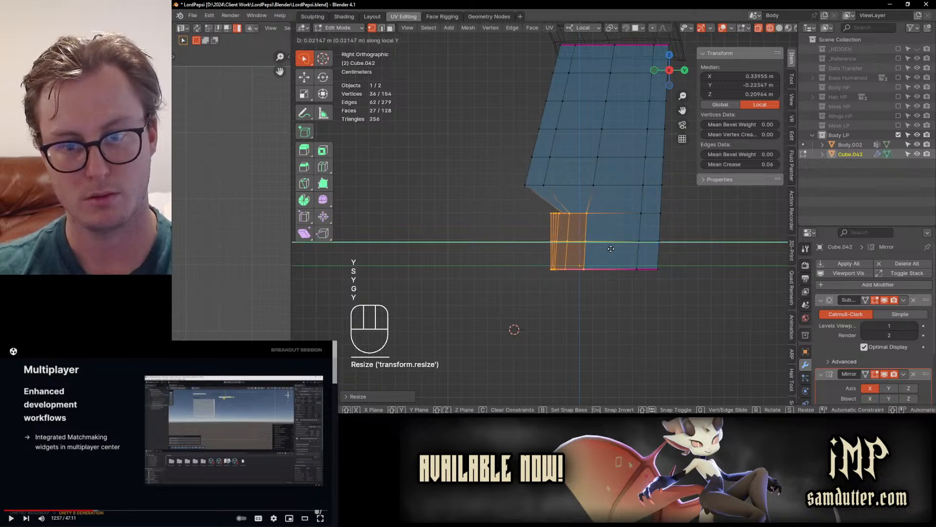
left_click(609, 251)
Return to Object Mode in solid shading, then undo the toe reshaping.
key("Tab")
mouse_move(542, 273)
middle_mouse_down()
mouse_move(610, 326)
mouse_move(650, 282)
mouse_move(650, 268)
mouse_move(569, 224)
middle_mouse_up()
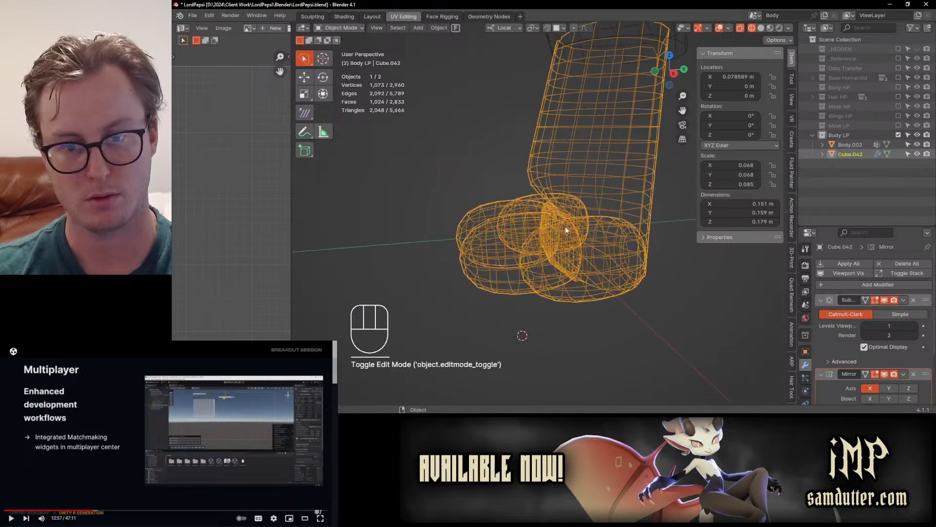
key("z")
mouse_move(615, 256)
middle_mouse_down()
mouse_move(713, 274)
mouse_move(754, 268)
mouse_move(507, 248)
mouse_move(495, 265)
mouse_move(623, 311)
mouse_move(535, 267)
mouse_move(605, 255)
middle_mouse_up()
key("Tab")
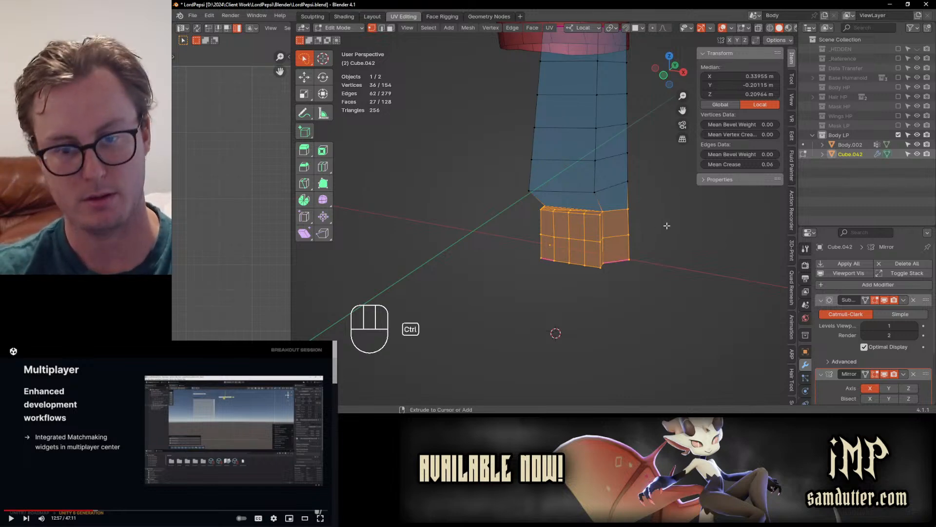
key("ctrl+z")
key("ctrl+z")
key("ctrl+z")
key("ctrl+z")
key("ctrl+z")
key("ctrl+z")
key("ctrl+z")
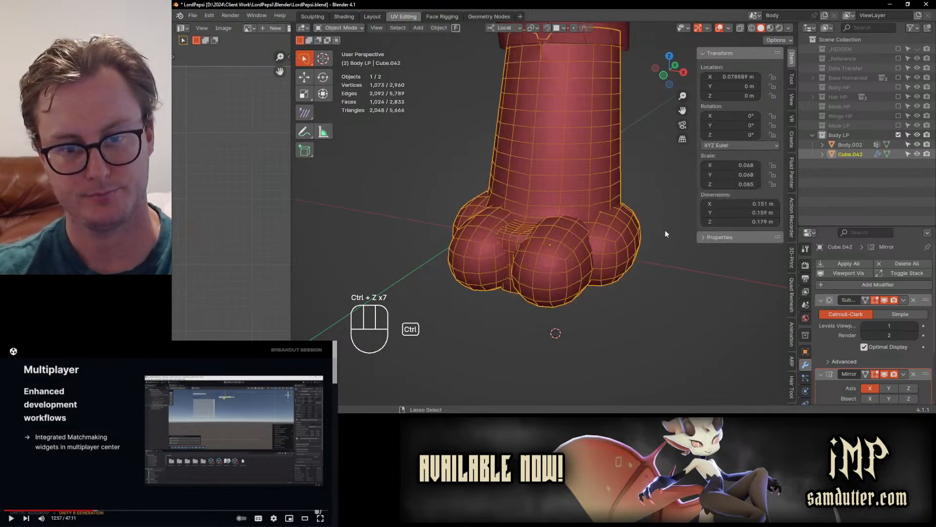
key("ctrl+z")
Isolate the boot shaft Cube.042 in local view and enter Edit Mode.
left_click(586, 158)
key("slash")
middle_click_drag(587, 158, 532, 276)
key("Tab")
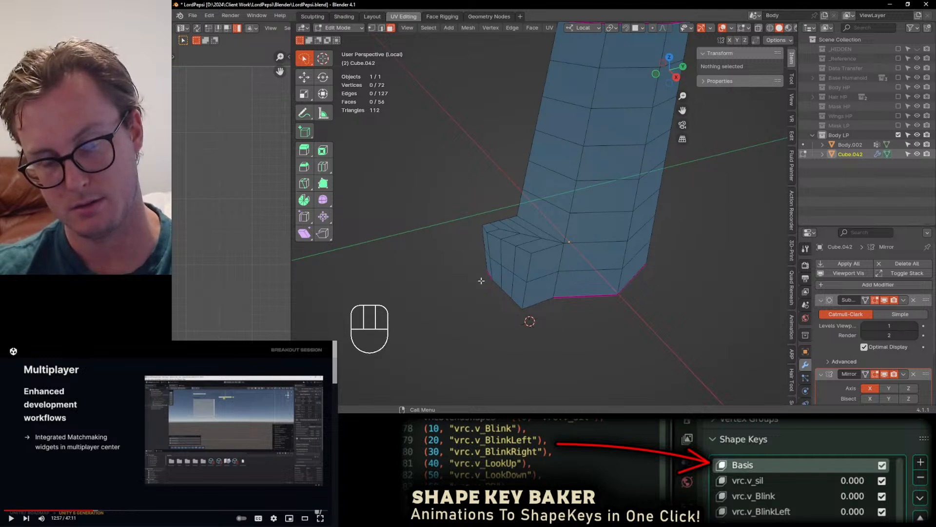
middle_click_drag(485, 270, 490, 316)
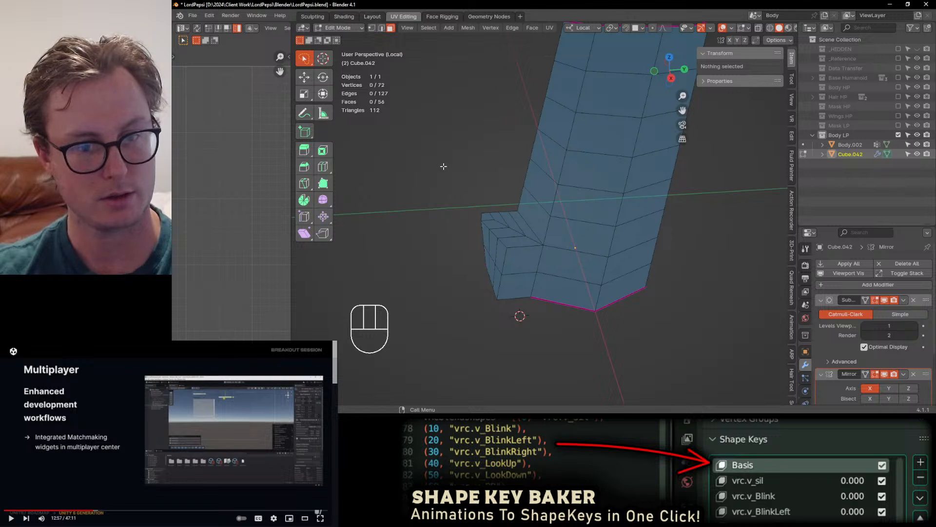
middle_click_drag(471, 229, 525, 236)
Delete the foot block's vertices from the shaft.
left_click(510, 244)
left_click(565, 288, "ctrl+shift")
middle_click_drag(595, 268, 510, 282)
key("x")
key("v")
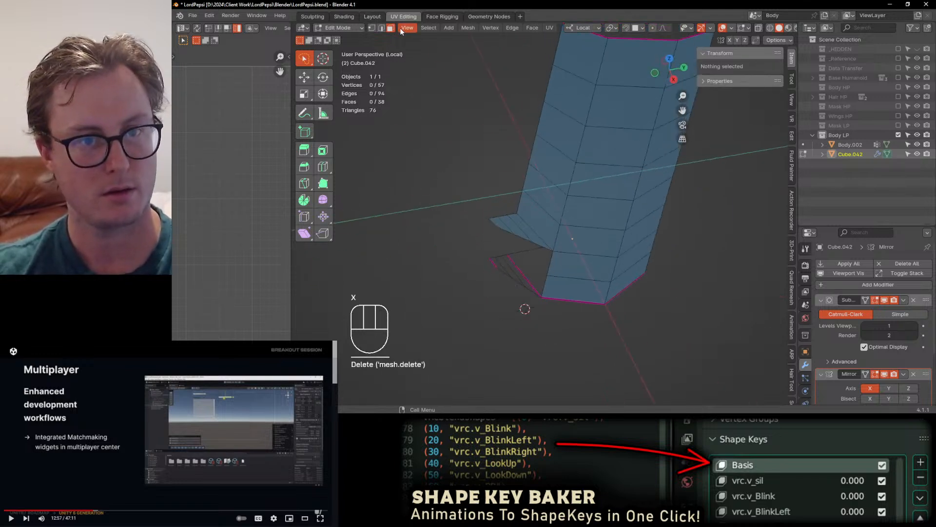
Select and delete the leftover foot vertices.
left_click(371, 28)
left_click(490, 259)
left_click(496, 267, "shift")
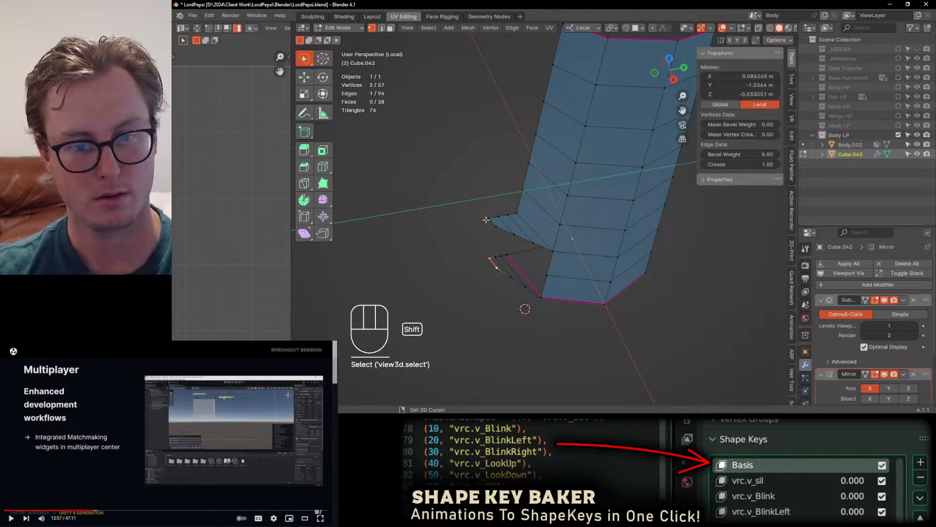
key("ctrl+KP_Add")
key("ctrl+KP_Add")
key("x")
key("v")
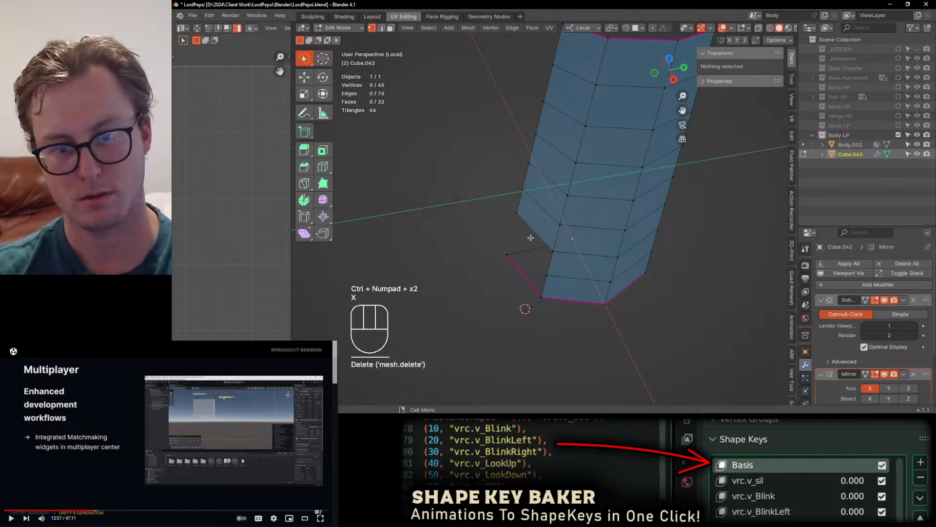
Join two vertices across the gap with an edge and loop-cut through it.
left_click(521, 213)
left_click(496, 263, "shift")
key("f")
key("ctrl+r")
left_click(506, 235)
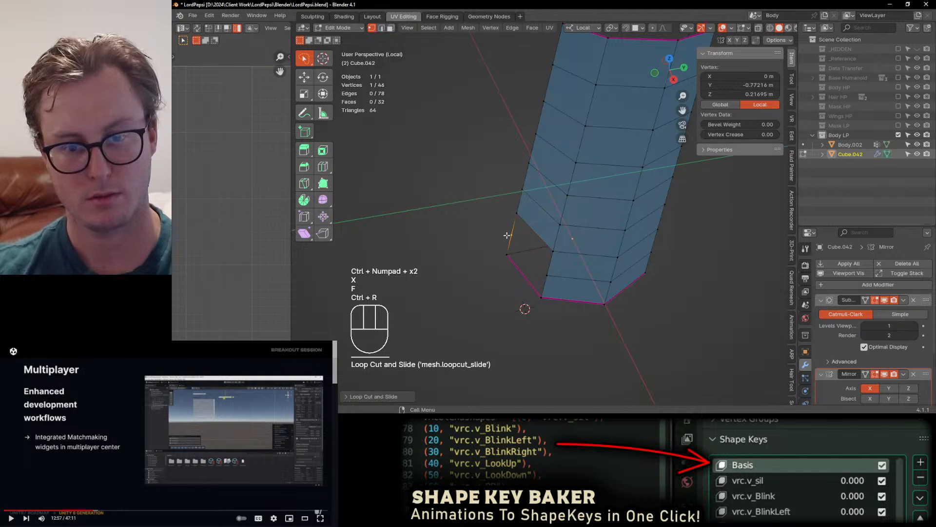
left_click(514, 234, "alt+shift")
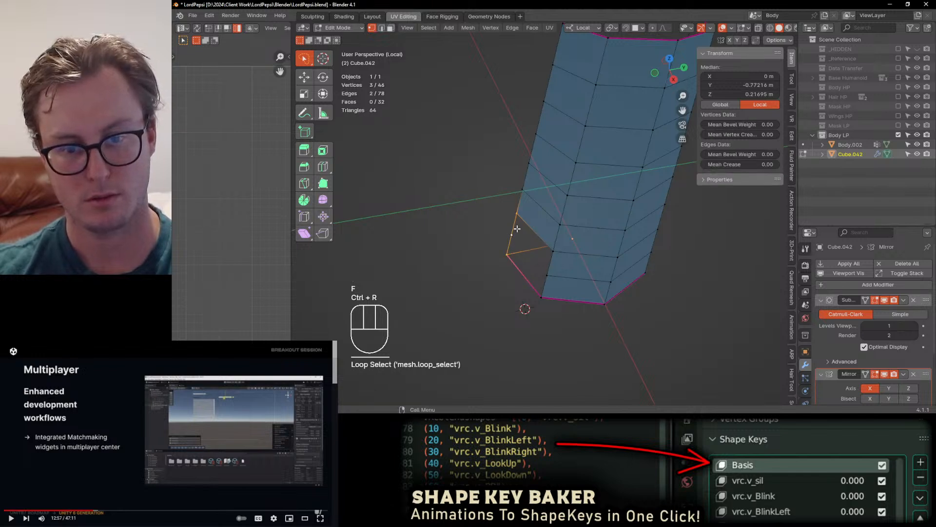
Fill the two holes at the shaft's base with new faces.
left_click(515, 230)
left_click(544, 272, "ctrl")
key("f")
left_click(529, 257)
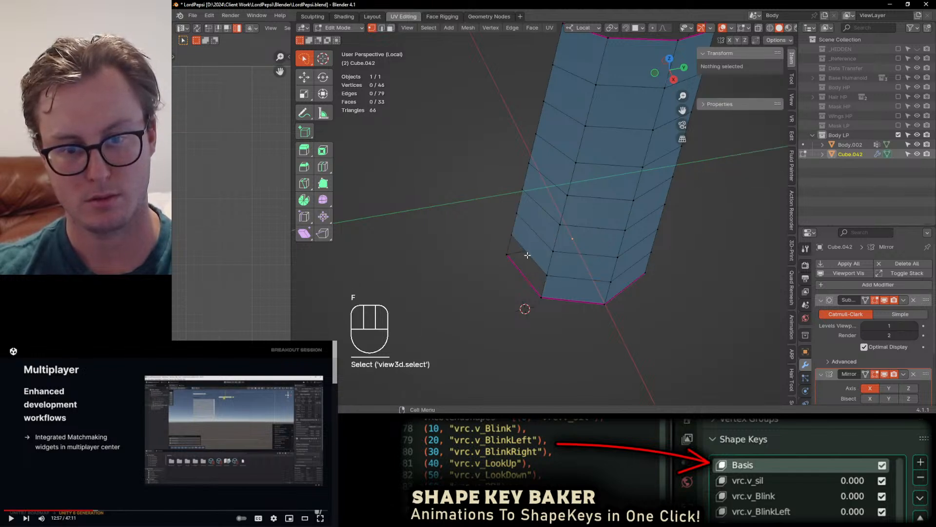
left_click(518, 243, "alt+shift")
key("f")
middle_click_drag(518, 244, 536, 257)
Select a block of faces on the shaft's front in face mode.
left_click(390, 28)
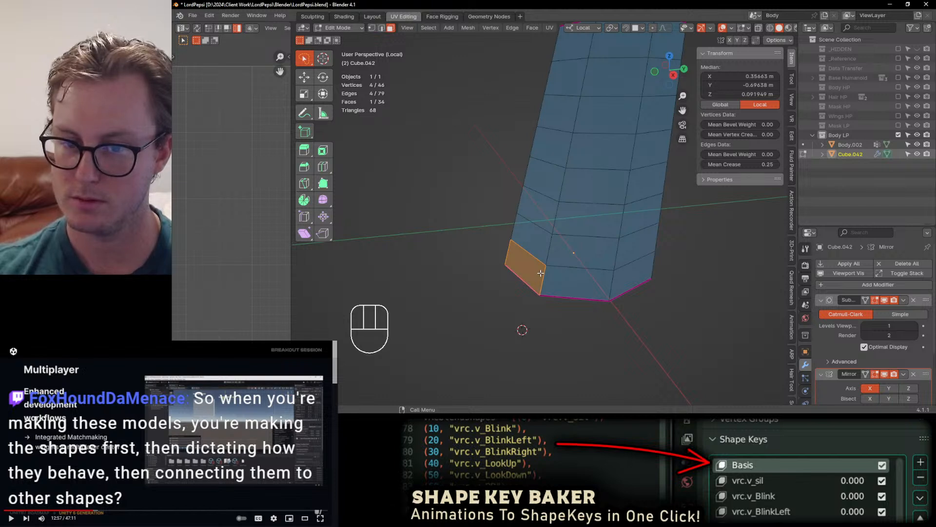
middle_click_drag(542, 271, 566, 215)
left_click(554, 192)
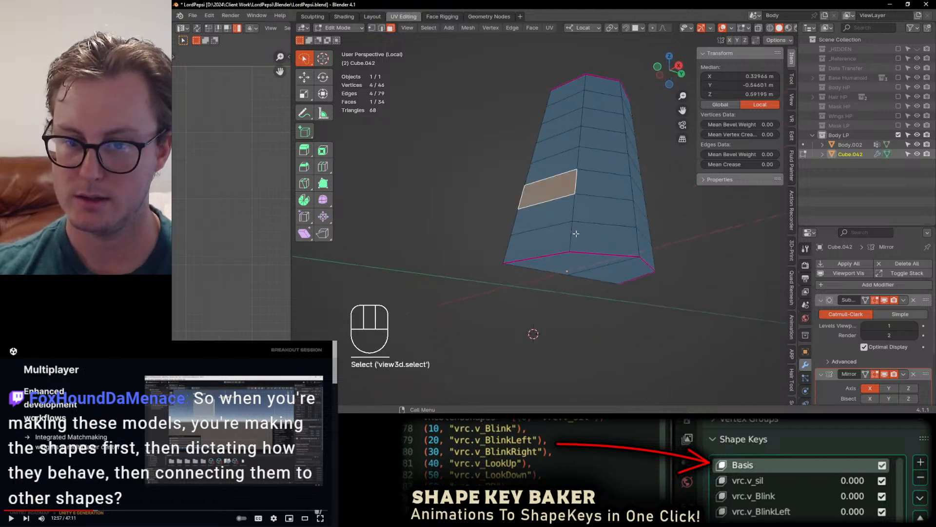
left_click(566, 221)
left_click(590, 235, "ctrl+shift")
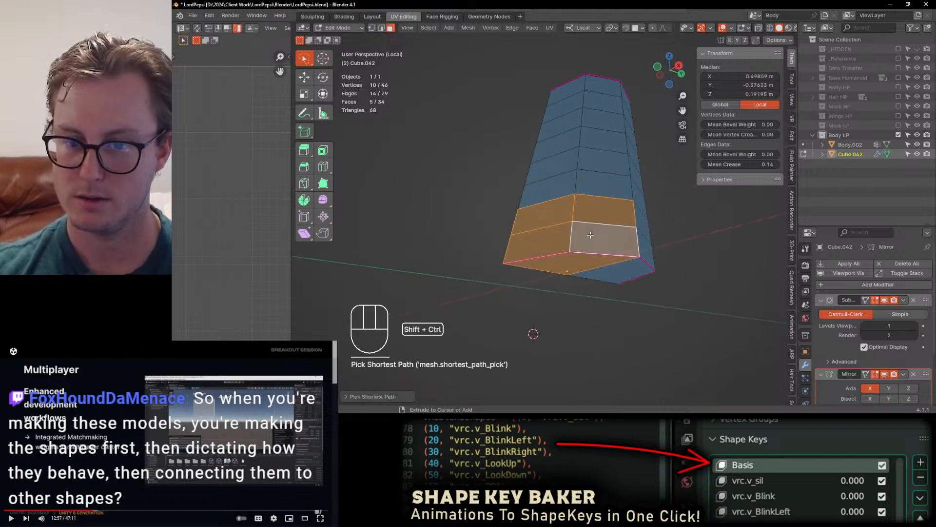
left_click(573, 260, "shift")
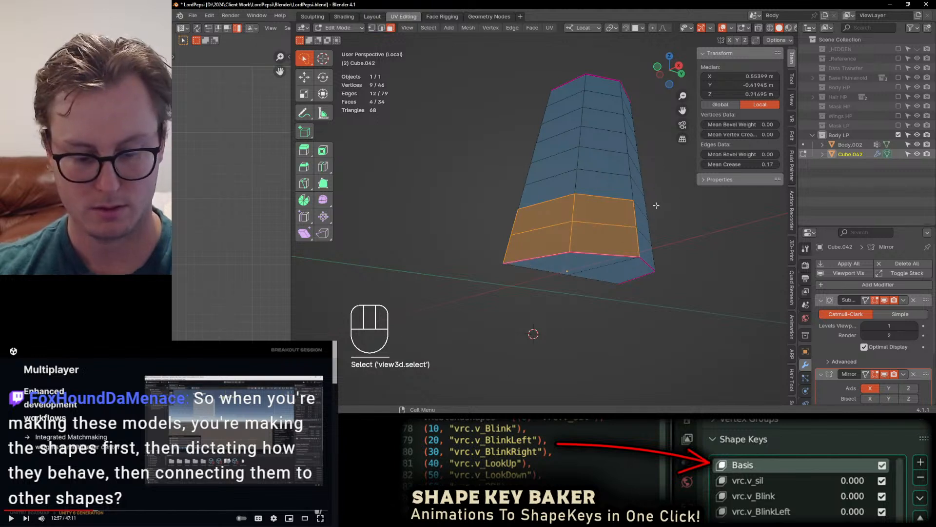
Select a block of front faces on Cube.042 and try an inset, then undo it.
left_click(529, 218)
left_click(535, 234, "shift")
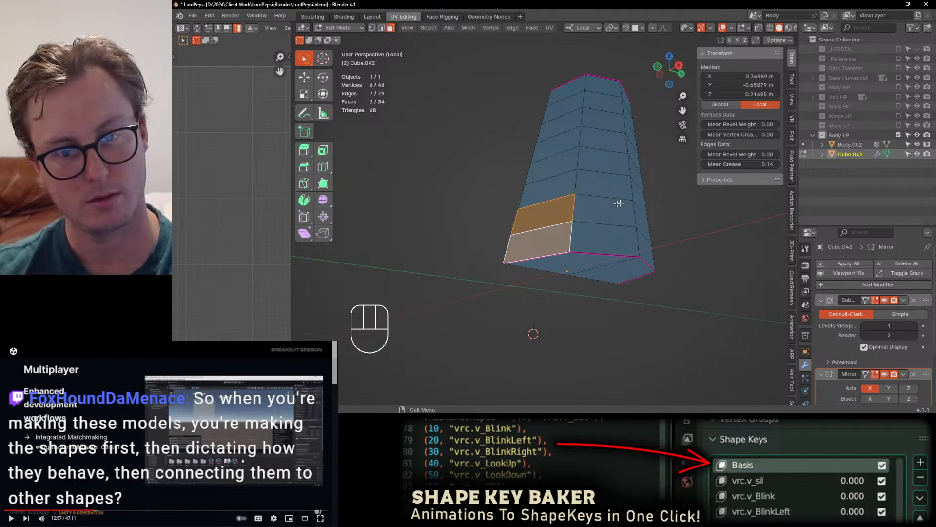
left_click(591, 237, "ctrl+shift")
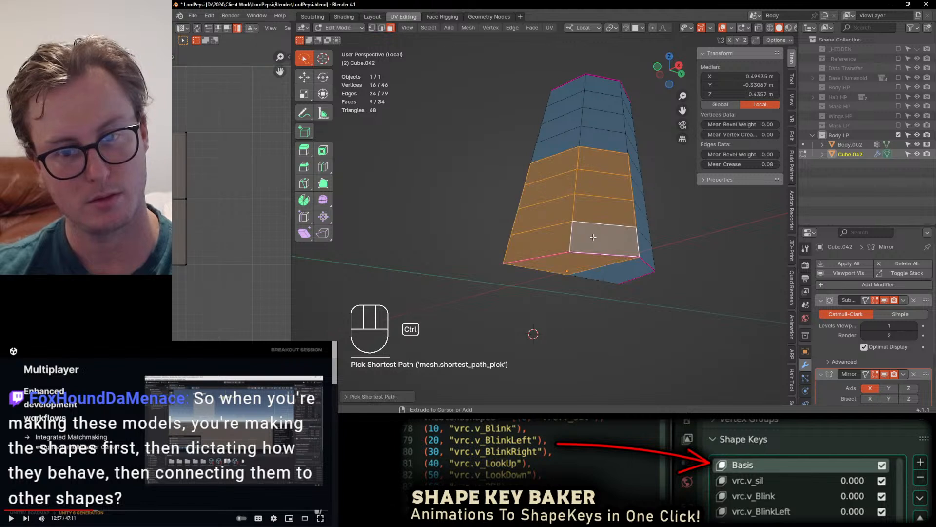
left_click(542, 205)
left_click(555, 193)
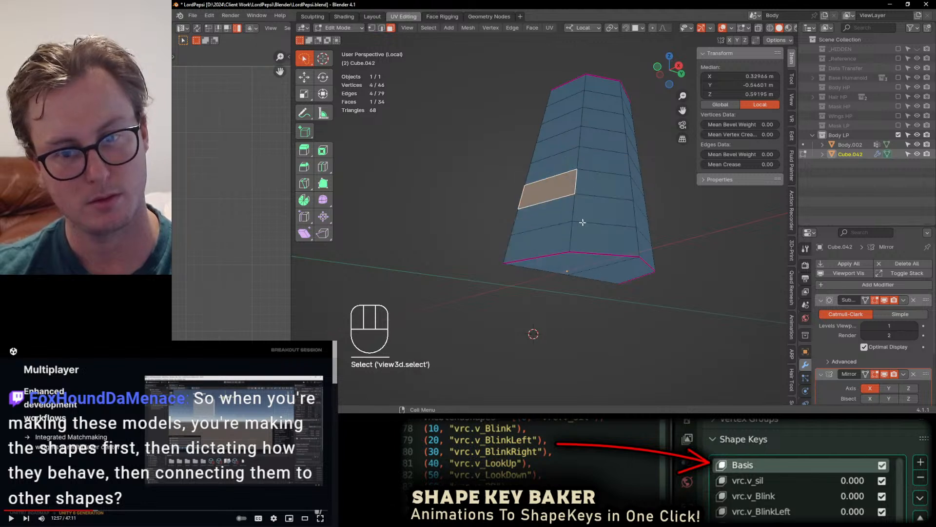
left_click(617, 233, "ctrl+shift")
left_click(617, 233, "shift")
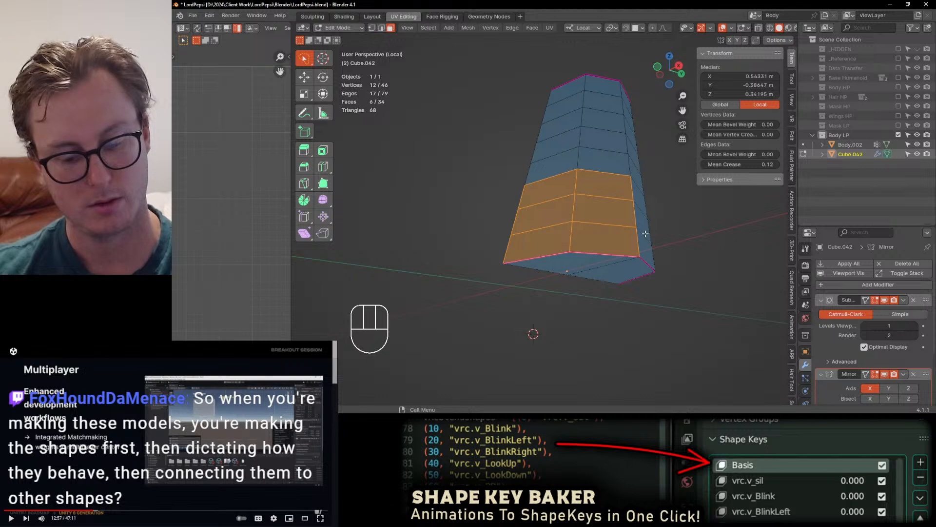
key("i")
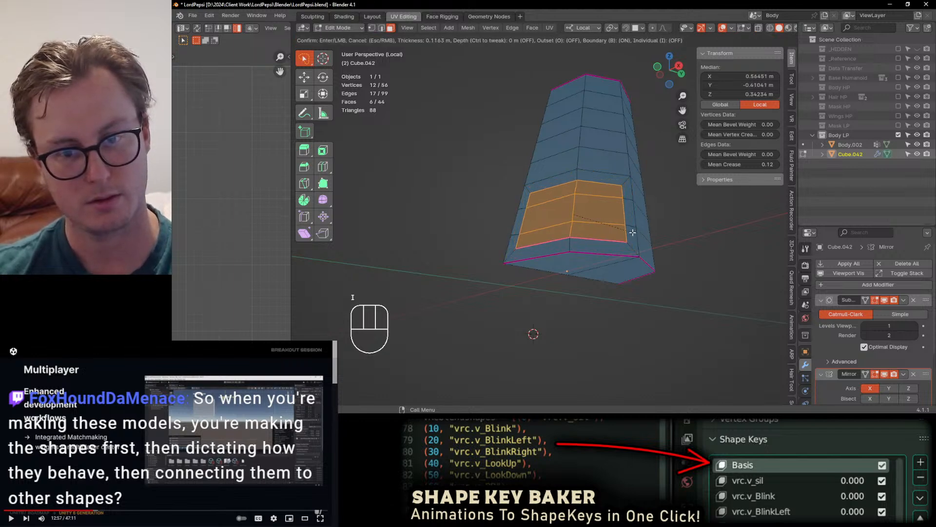
left_click(625, 236)
middle_click_drag(608, 250, 602, 257)
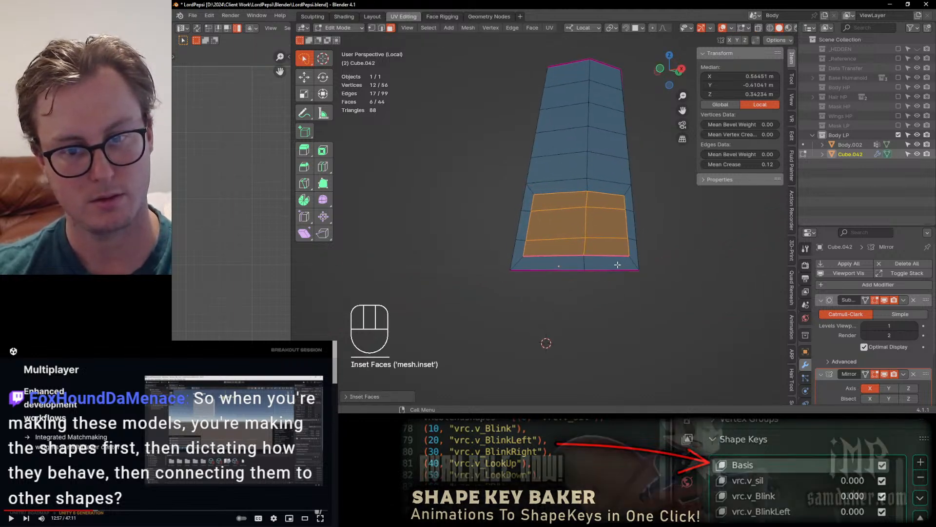
key("ctrl+z")
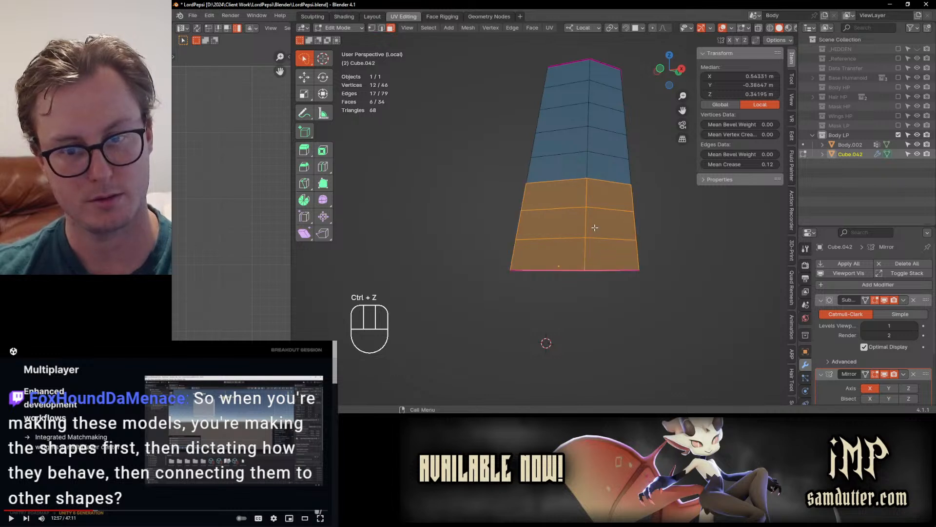
Try insetting three, then two, faces of the left column, undoing each attempt.
left_click(554, 195)
left_click(548, 253, "ctrl")
key("i")
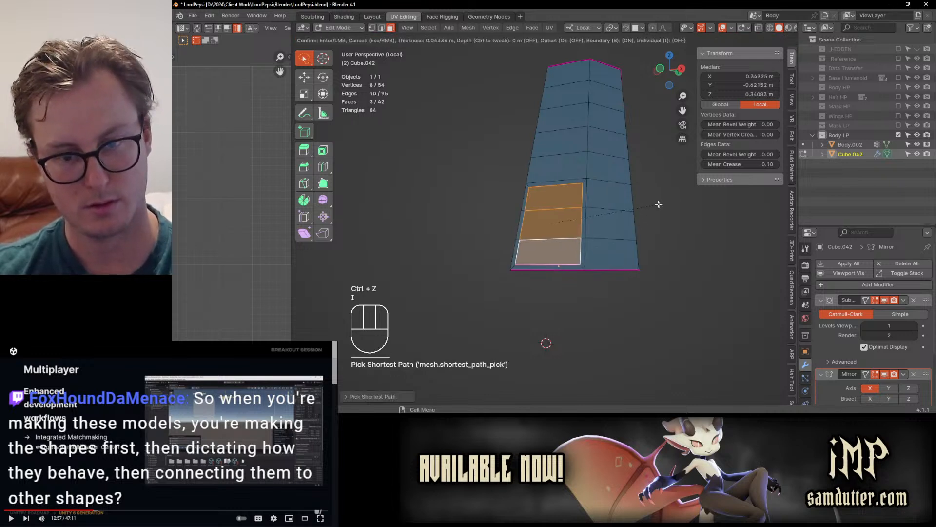
left_click(640, 204)
key("ctrl+z")
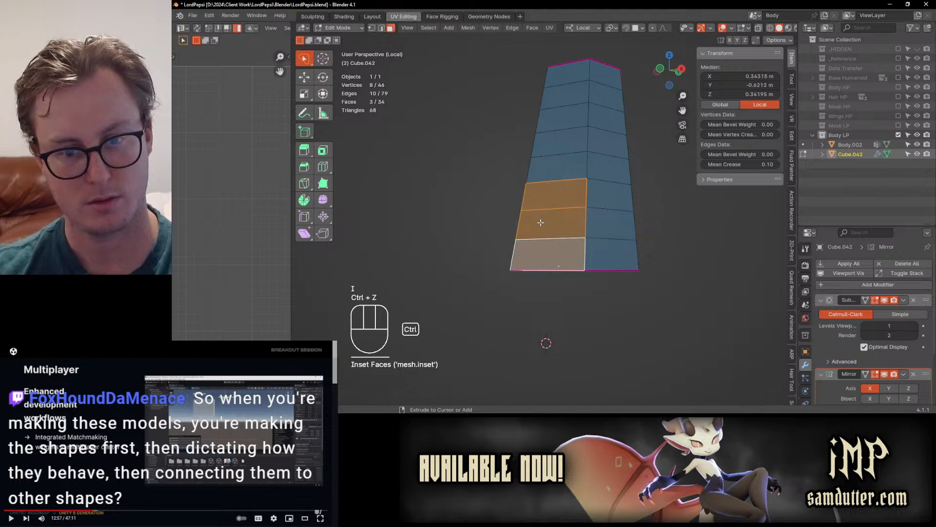
left_click(545, 227)
left_click(553, 249, "shift")
key("i")
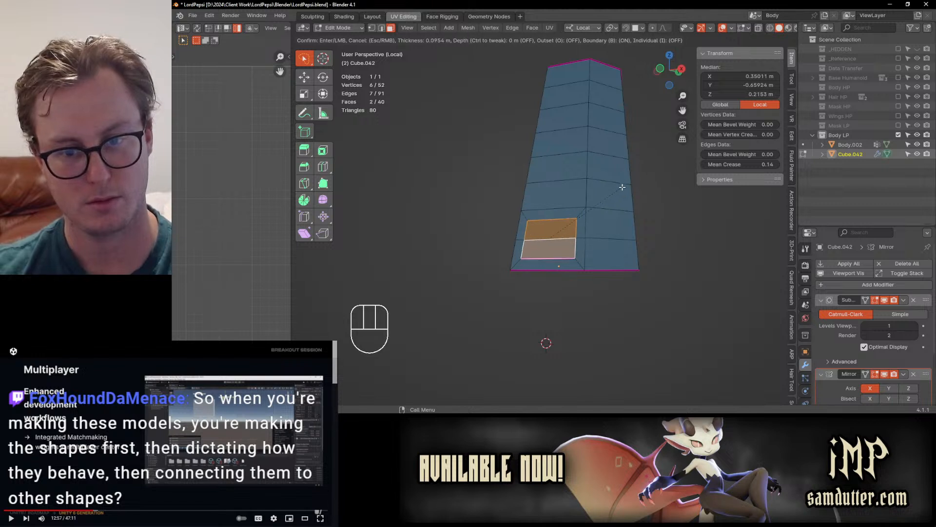
left_click(619, 192)
key("ctrl+z")
Inset the lower front face with the face above it, then select one vertex of the inset.
left_click(572, 249)
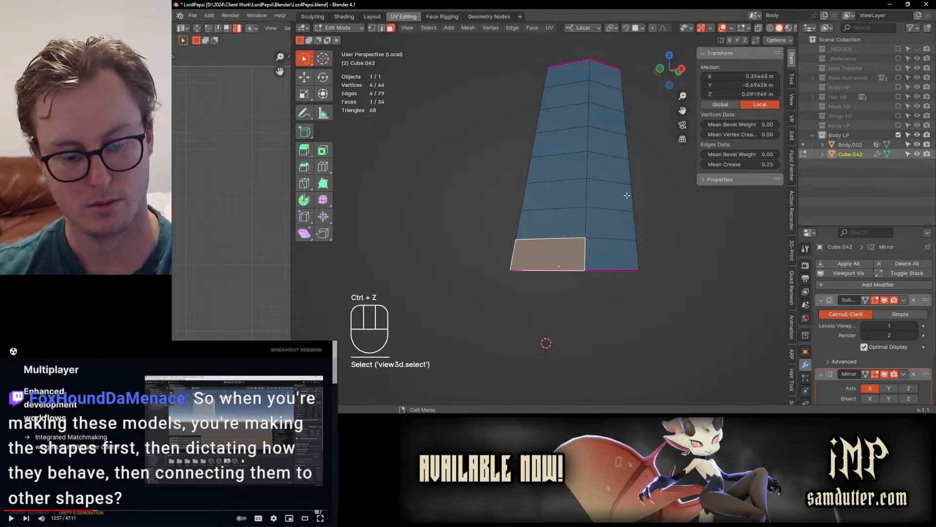
key("i")
left_click(620, 203)
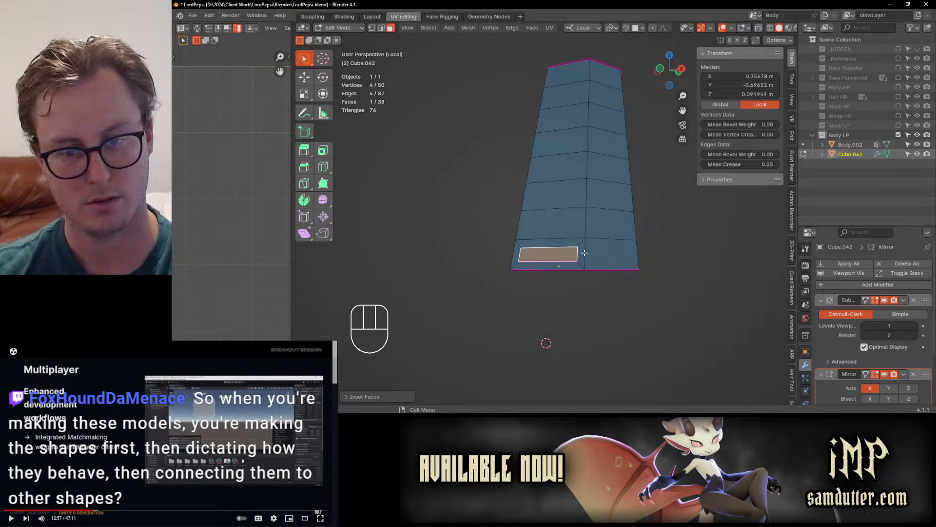
key("ctrl+z")
left_click(619, 216, "shift")
key("i")
left_click(609, 204)
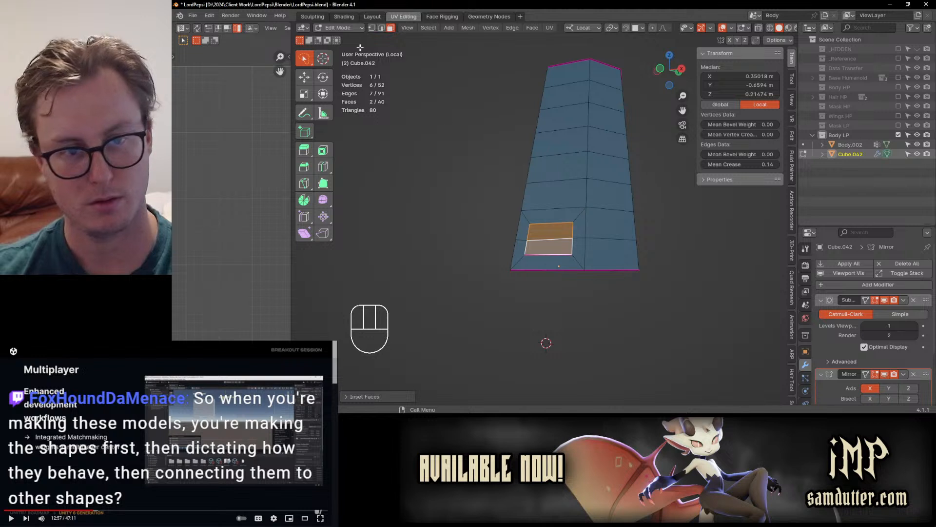
key("1")
left_click(576, 238)
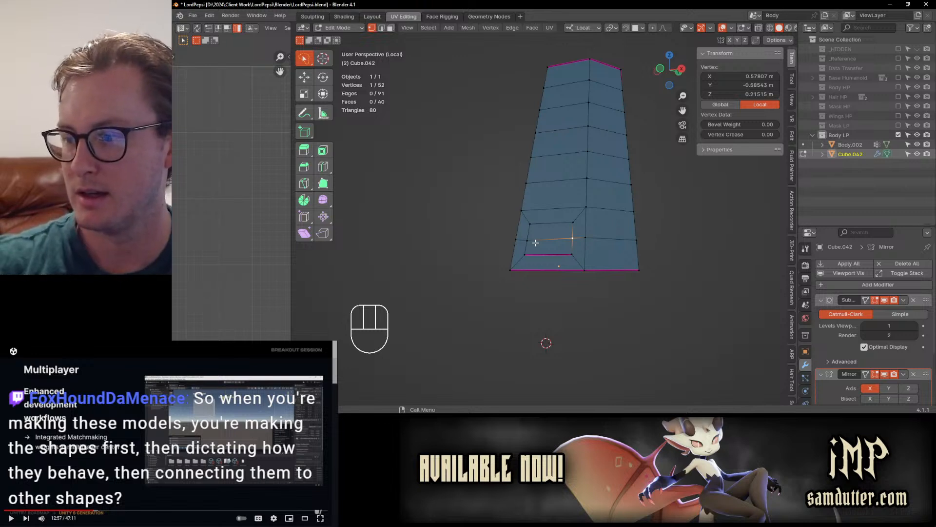
Undo the last inset and leave Local View to see the whole leg and boot block.
middle_click_drag(536, 242, 541, 267)
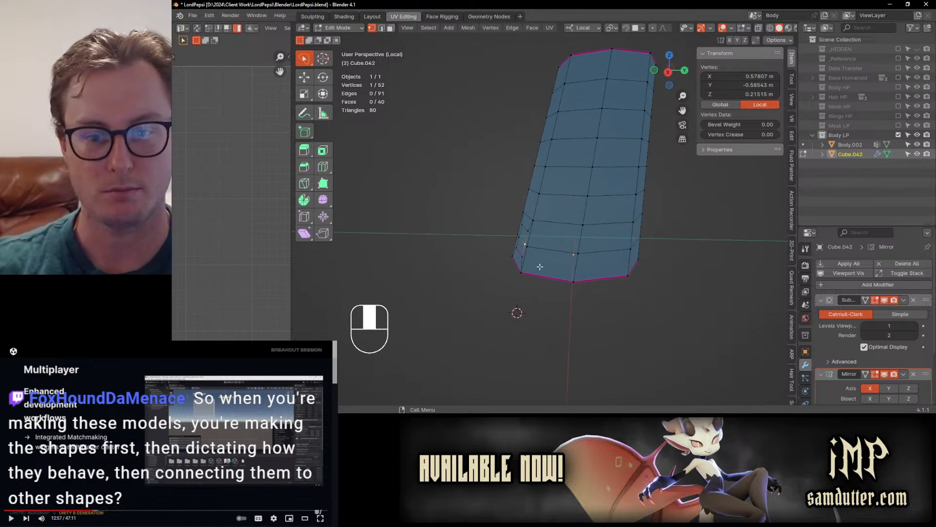
key("ctrl+z")
key("ctrl+z")
key("ctrl+z")
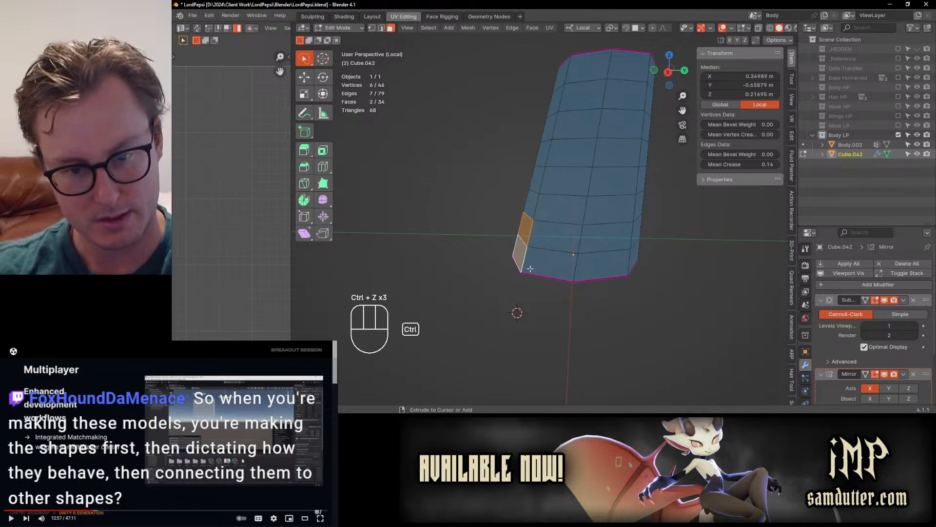
key("slash")
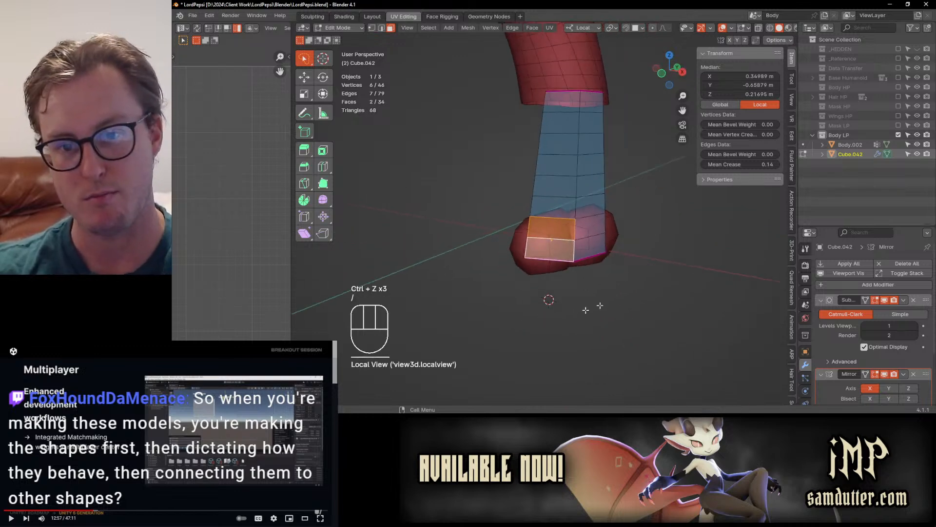
middle_click_drag(575, 252, 506, 282)
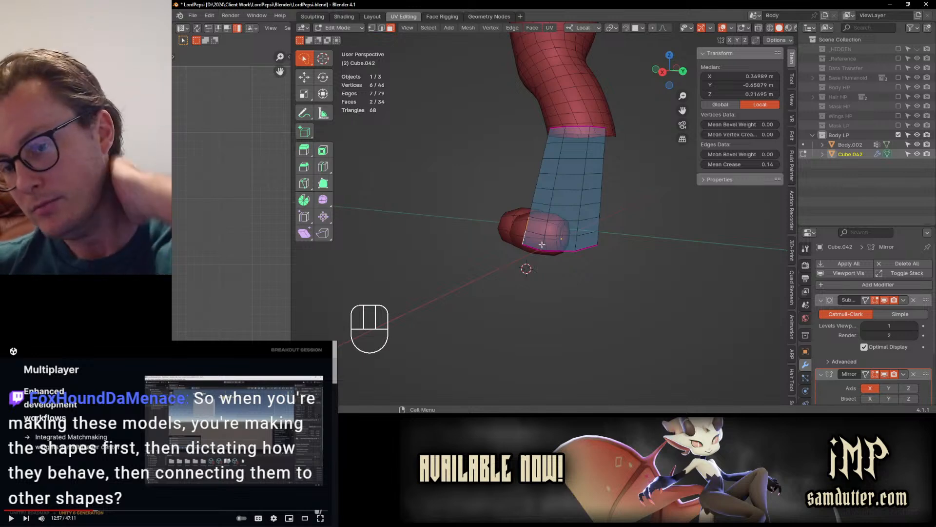
scroll(546, 249, "down", 3)
middle_click_drag(543, 245, 590, 254)
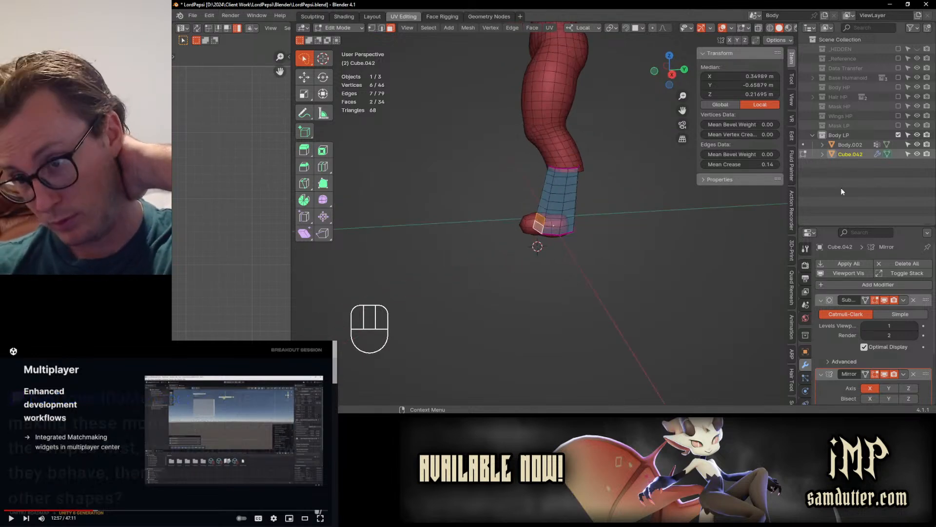
Hide Body LP, turn off the wireframe overlay, and inspect the high-poly clawed paws.
left_click(899, 135)
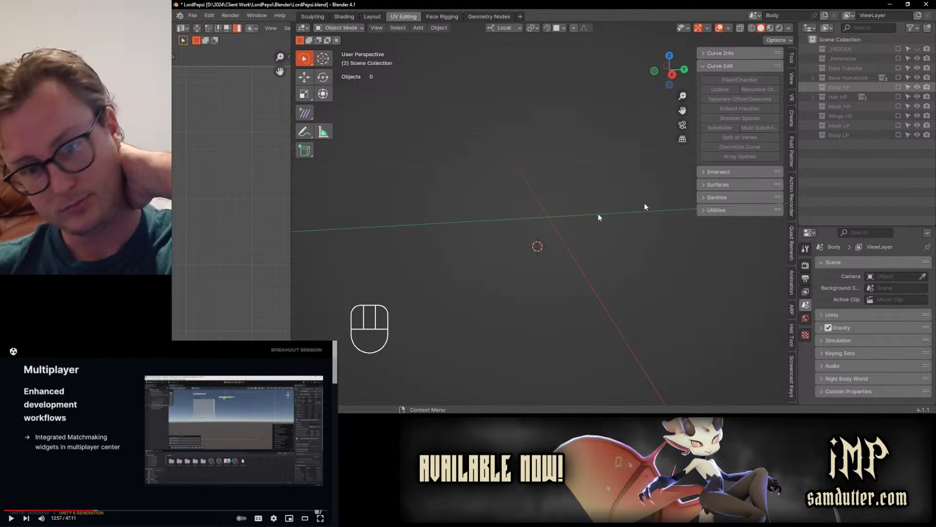
middle_click_drag(479, 217, 571, 217)
key("q")
left_click(548, 153)
middle_click_drag(548, 153, 568, 185)
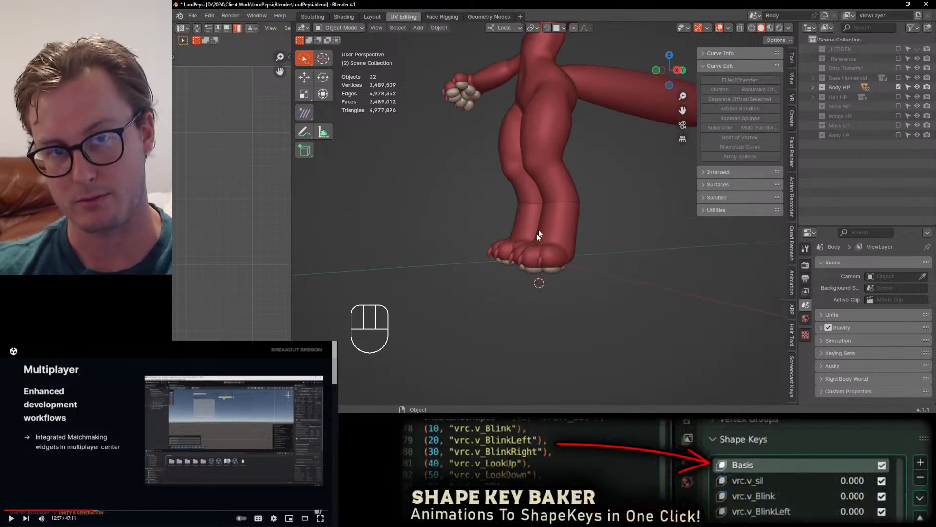
mouse_move(574, 291)
middle_mouse_down()
mouse_move(577, 253)
mouse_move(568, 295)
mouse_move(601, 317)
mouse_move(580, 282)
middle_mouse_up()
scroll(602, 317, "up", 2)
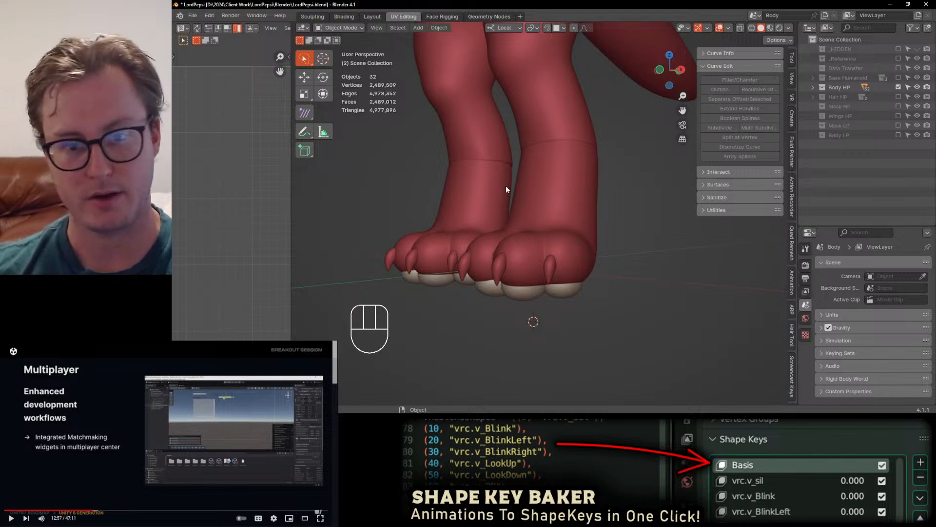
middle_click_drag(508, 192, 490, 227)
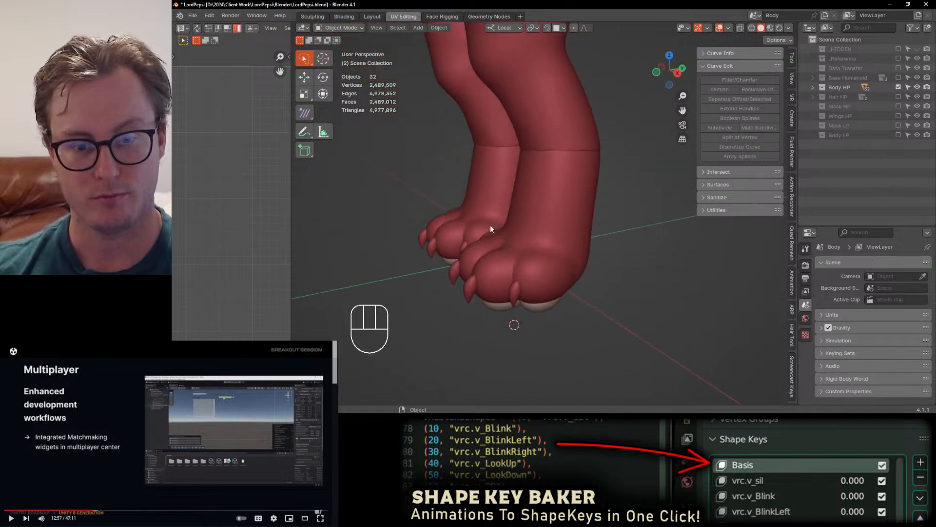
middle_click_drag(438, 257, 529, 196)
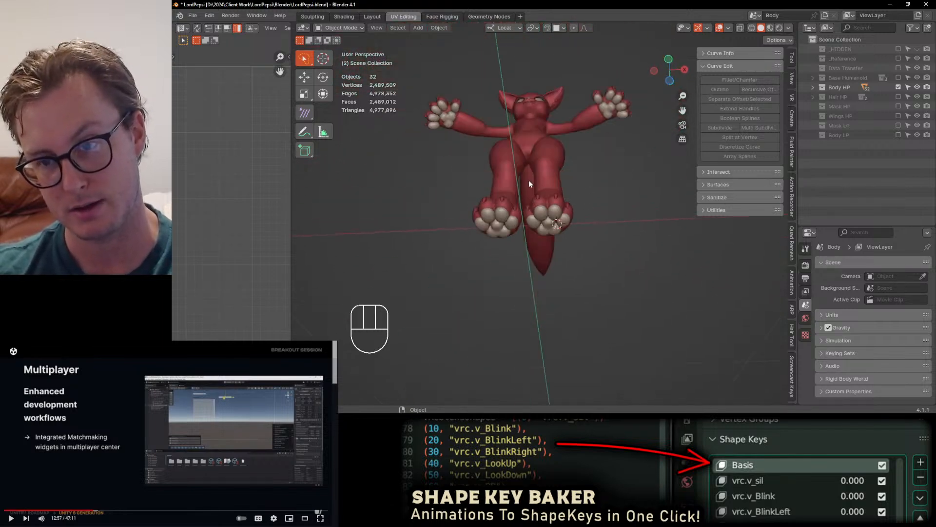
Re-enable the Body LP collection and delete the selected leg and foot mesh.
left_click(898, 88)
left_click(898, 87)
left_click(899, 135)
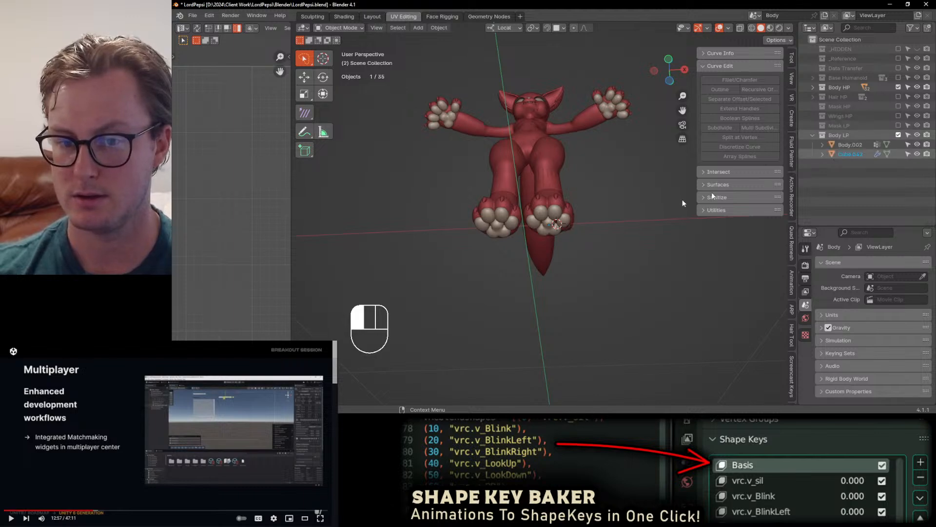
middle_click_drag(566, 196, 511, 280)
scroll(562, 238, "up", 4)
left_click(564, 239)
middle_click_drag(591, 242, 566, 262)
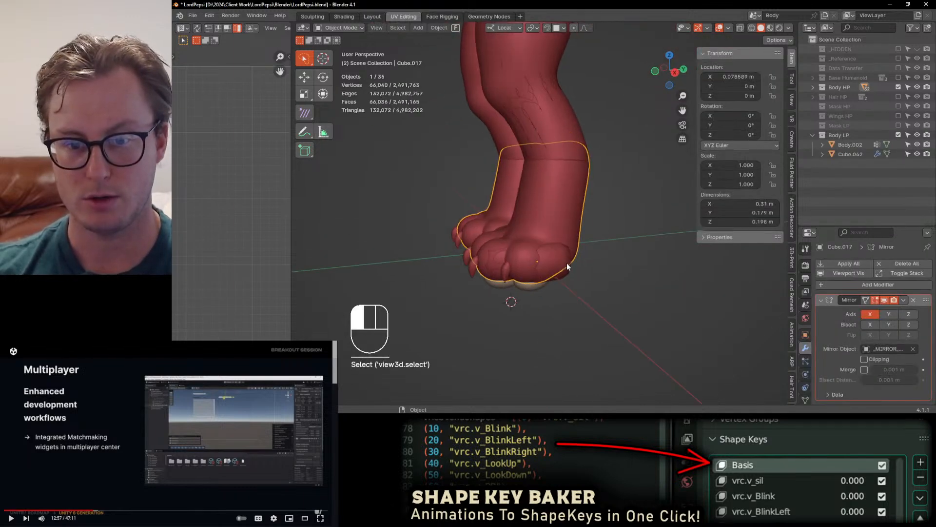
key("x")
left_click(595, 277)
Switch to wireframe shading and delete the Cube.042 boot block from the outliner.
left_click(563, 191)
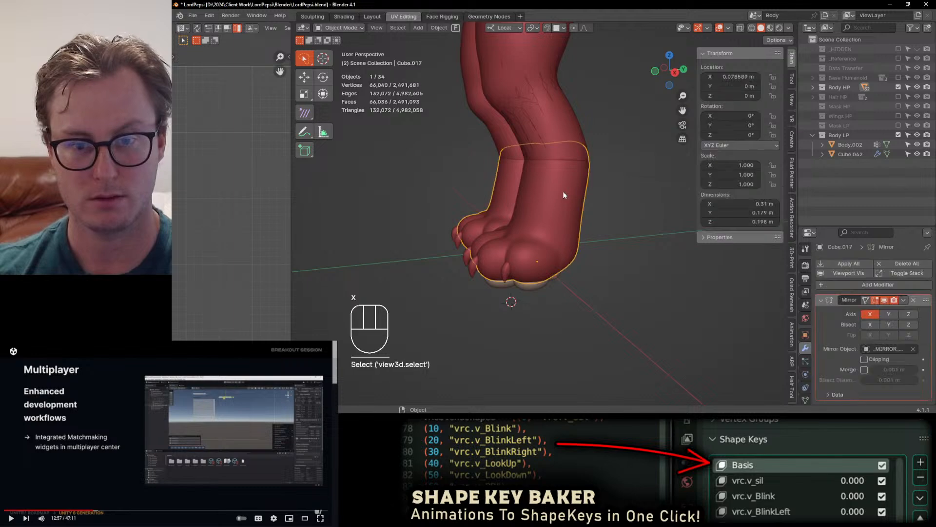
key("z")
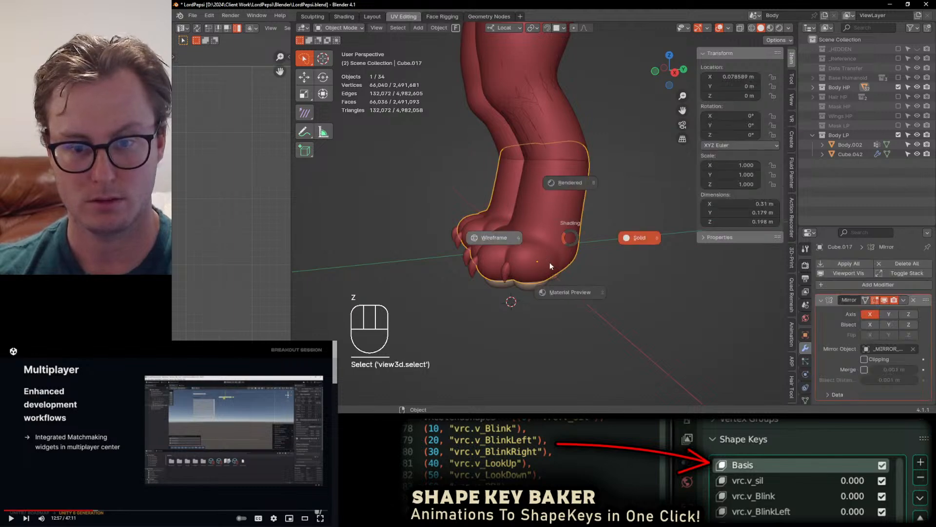
left_click(494, 237)
mouse_move(564, 271)
middle_mouse_down()
mouse_move(575, 259)
mouse_move(596, 296)
mouse_move(587, 248)
middle_mouse_up()
scroll(596, 295, "up", 2)
left_click(850, 145)
left_click(848, 154)
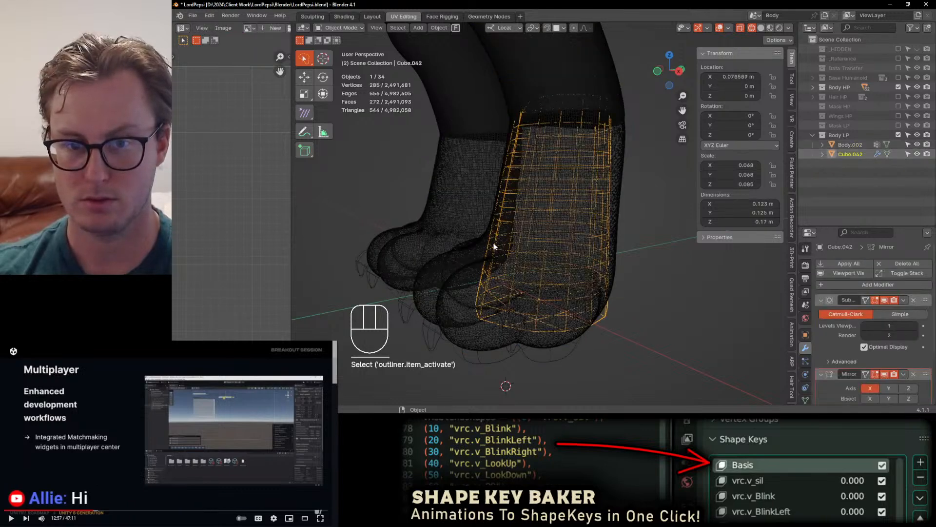
key("x")
left_click(612, 115)
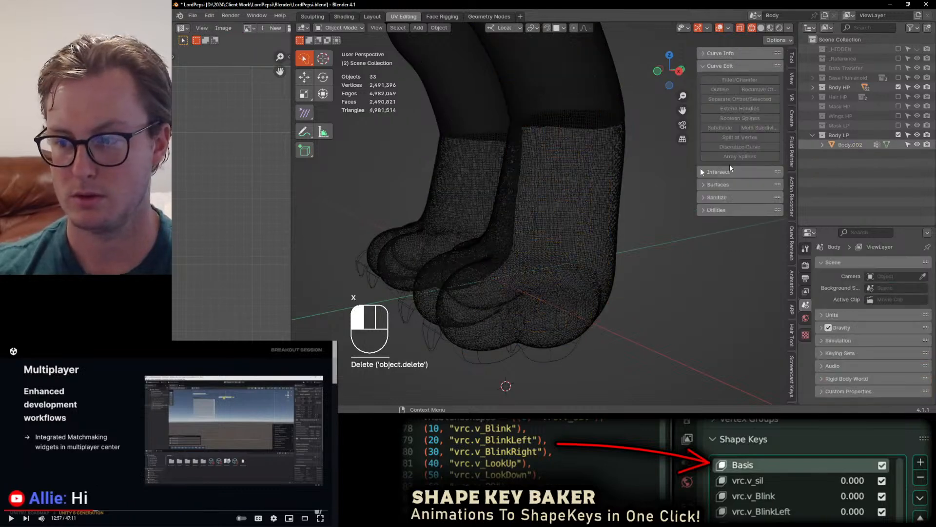
Check Body.002 in Edit Mode, return to solid shading, select Cube.017 and save LordPepsi.blend.
left_click(850, 145)
key("Tab")
key("z")
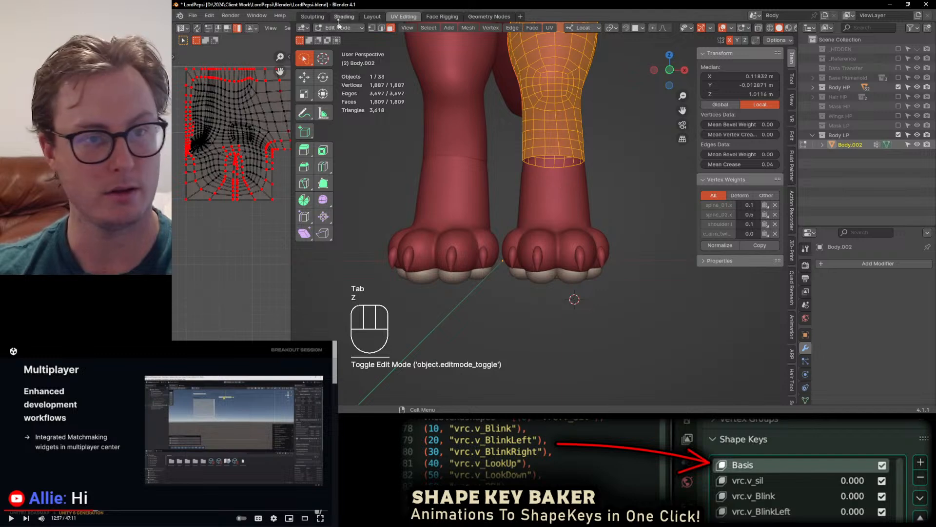
key("Tab")
left_click(556, 192, "ctrl")
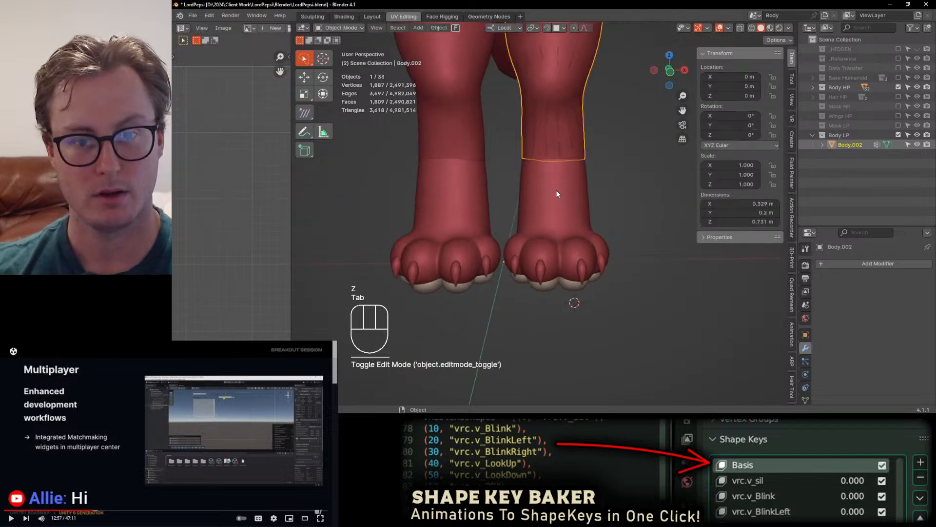
key("ctrl+s")
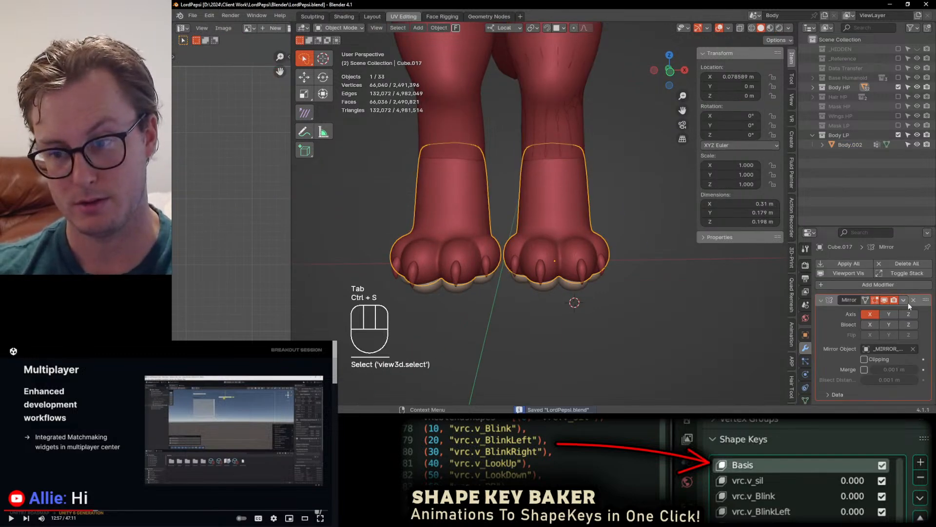
Apply Cube.017's Mirror modifier and add Body.001 to the selection.
left_click(904, 300)
left_click(859, 311)
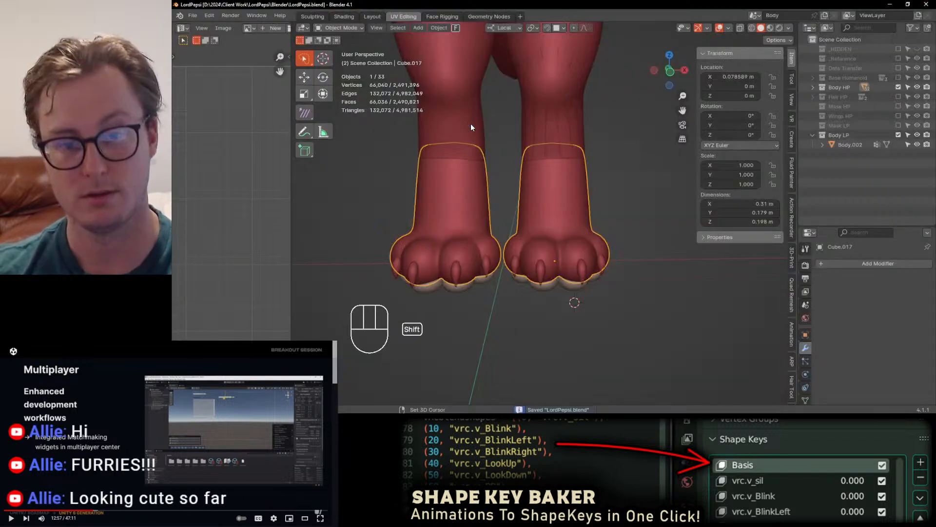
left_click(470, 124, "shift")
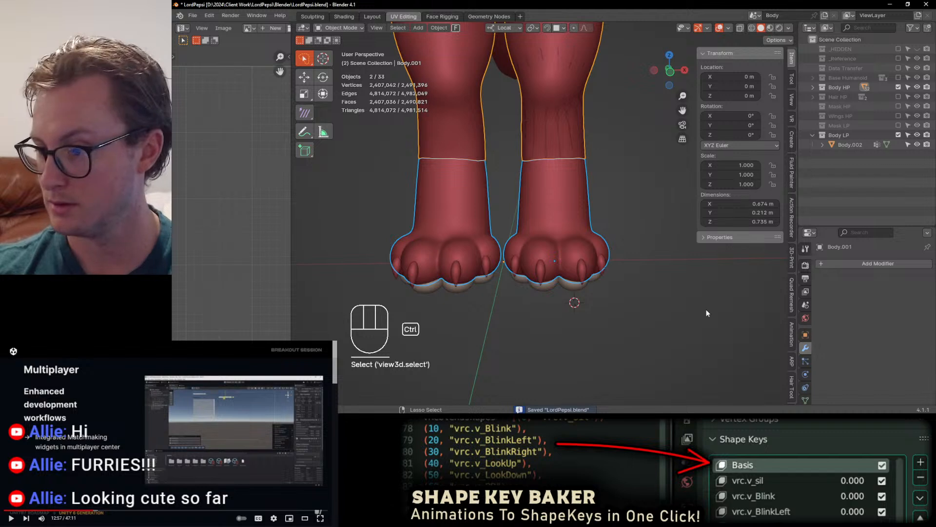
Join the high-poly boot into Body.001 and isolate it in Local View.
key("ctrl+j")
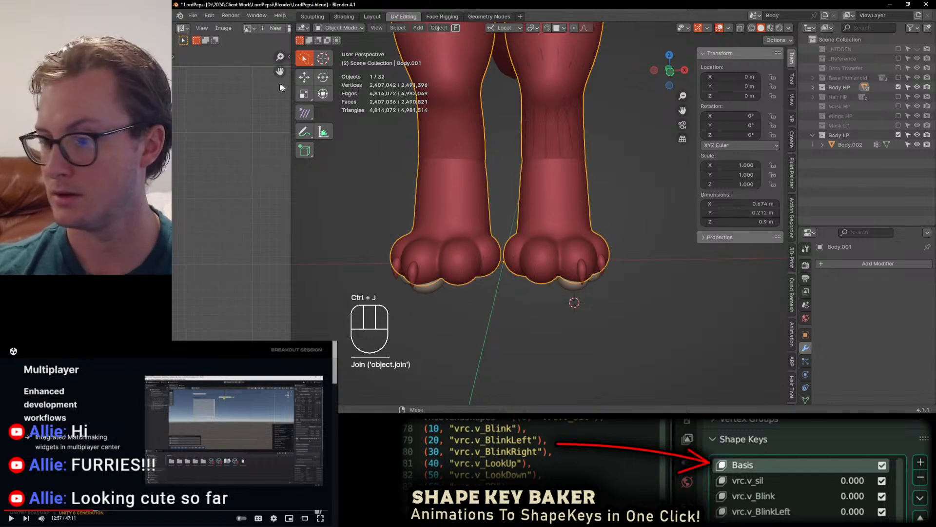
middle_click_drag(504, 197, 459, 198)
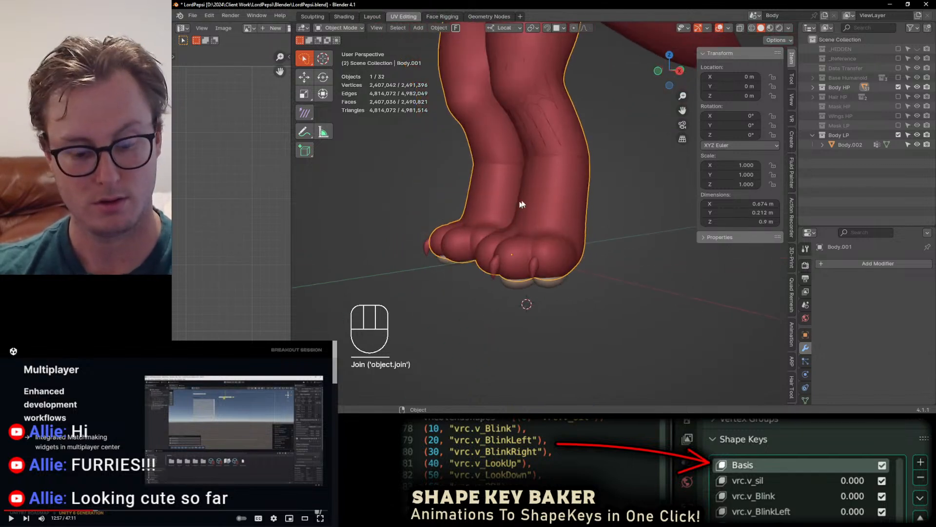
middle_click_drag(562, 173, 604, 176)
key("slash")
Switch the body to Sculpt Mode and run a 0.001 m voxel remesh.
key("ctrl+Tab")
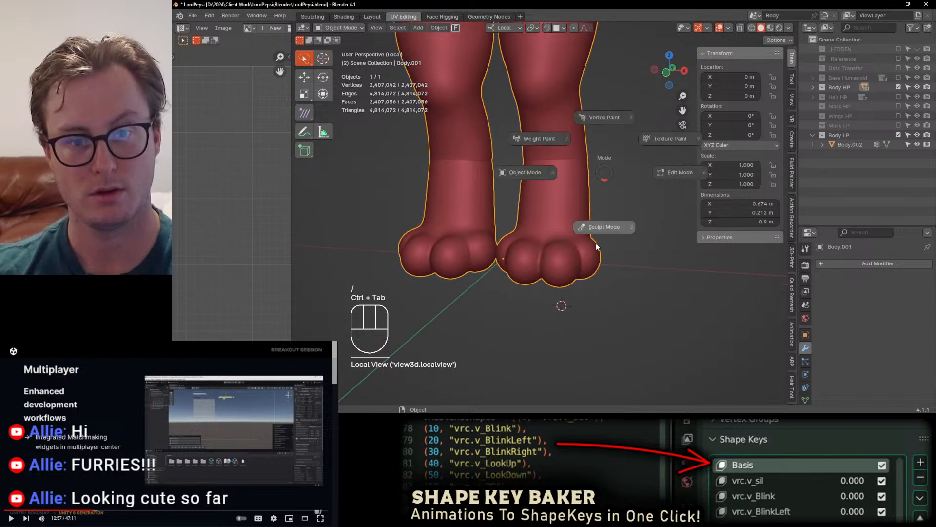
left_click(605, 216)
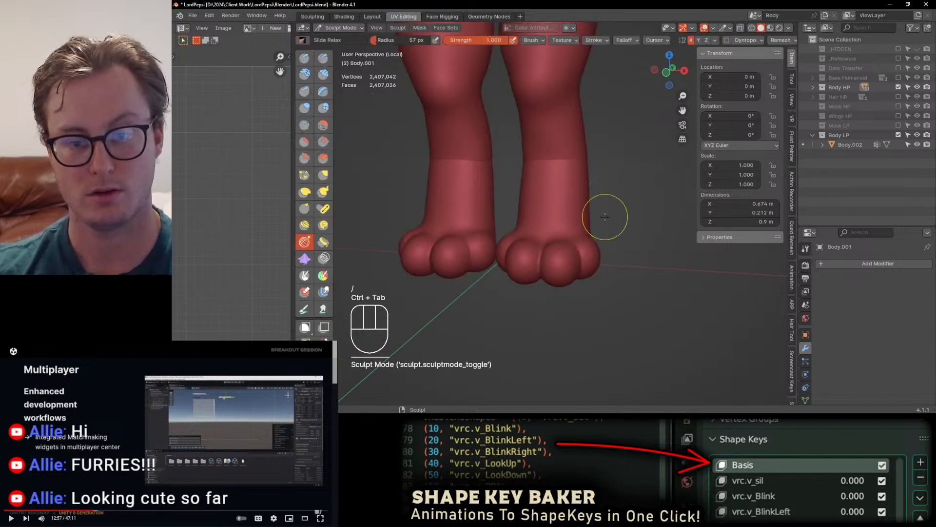
left_click(781, 40)
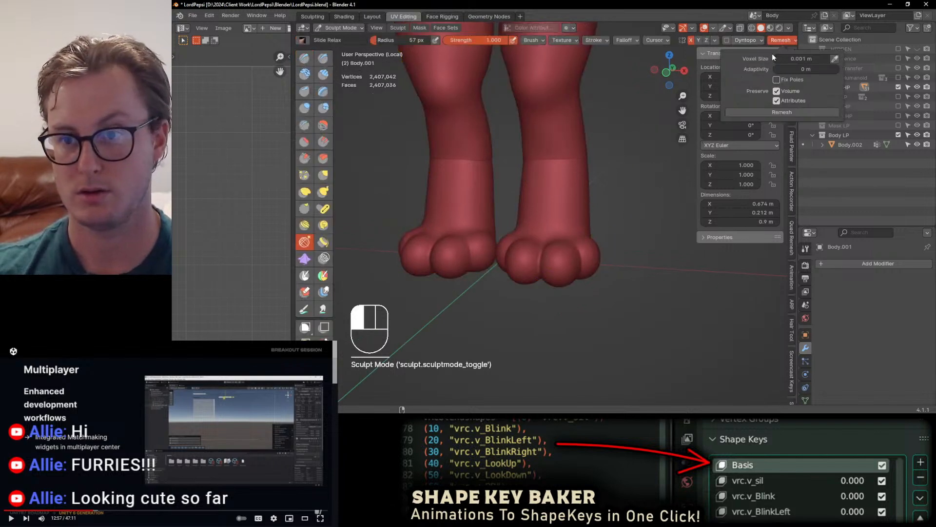
left_click(771, 115)
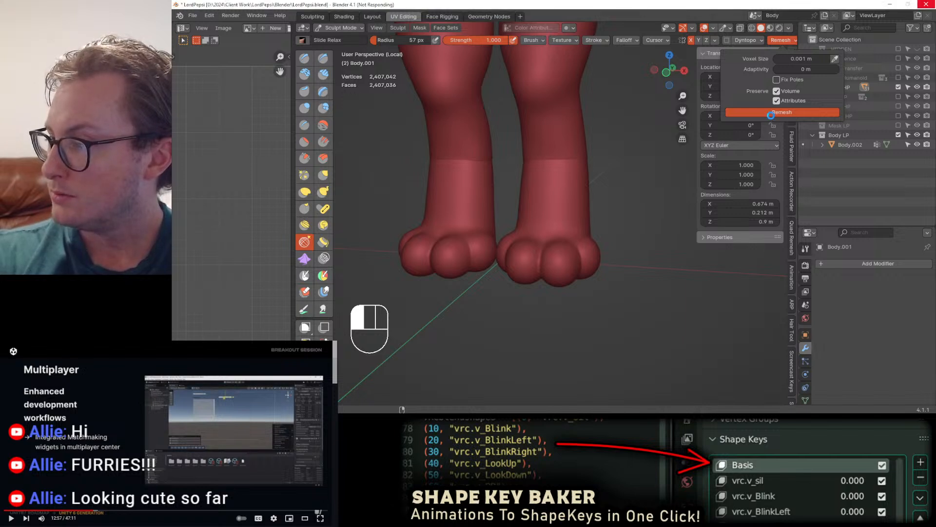
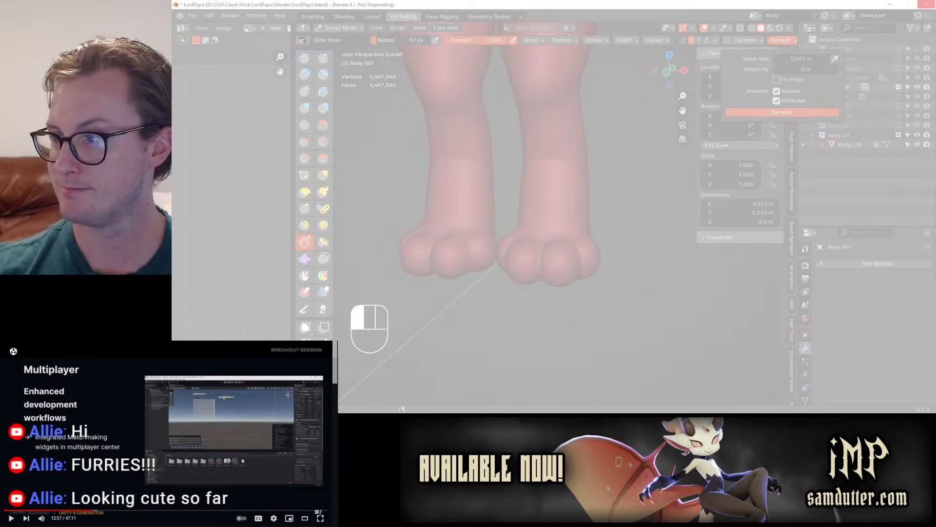
After the voxel remesh finishes, switch the sculpt brush to Draw Sharp.
key("ctrl+t")
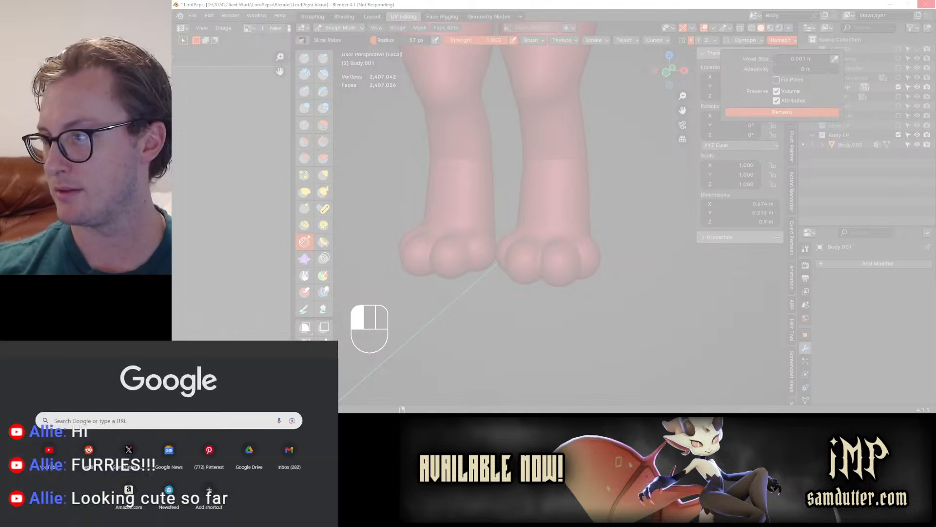
key("ctrl+w")
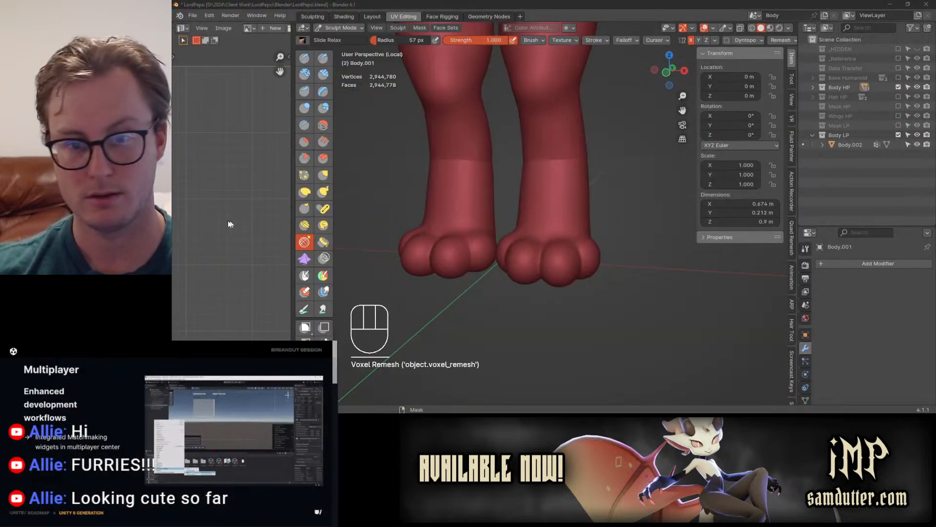
left_click(526, 165)
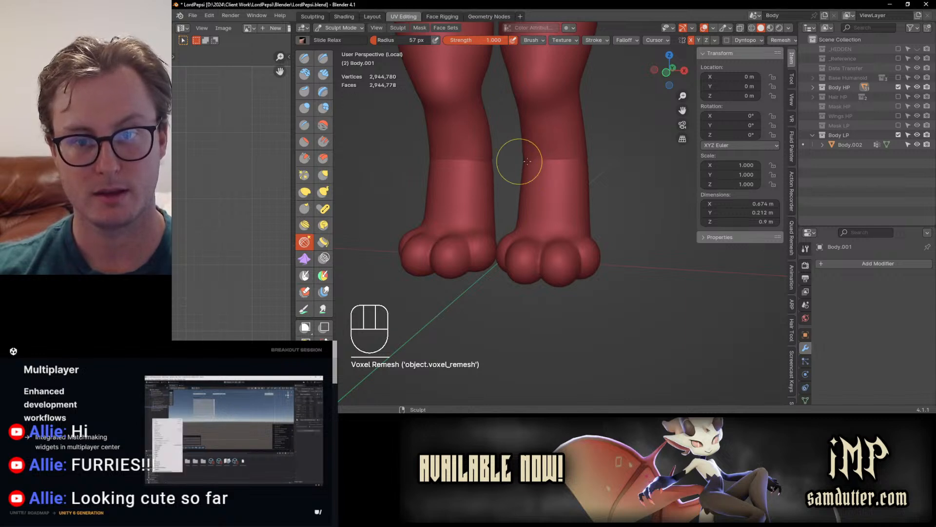
key("shift+d")
Orbit around the remeshed legs to inspect the paws from side, front and rear.
mouse_move(527, 156)
middle_mouse_down()
mouse_move(559, 167)
mouse_move(528, 168)
mouse_move(566, 160)
mouse_move(616, 184)
middle_mouse_up()
middle_click_drag(528, 184, 609, 181)
middle_click_drag(541, 178, 568, 175)
left_click_drag(566, 175, 513, 171, "shift")
middle_click_drag(512, 171, 567, 167)
middle_click_drag(467, 153, 529, 181)
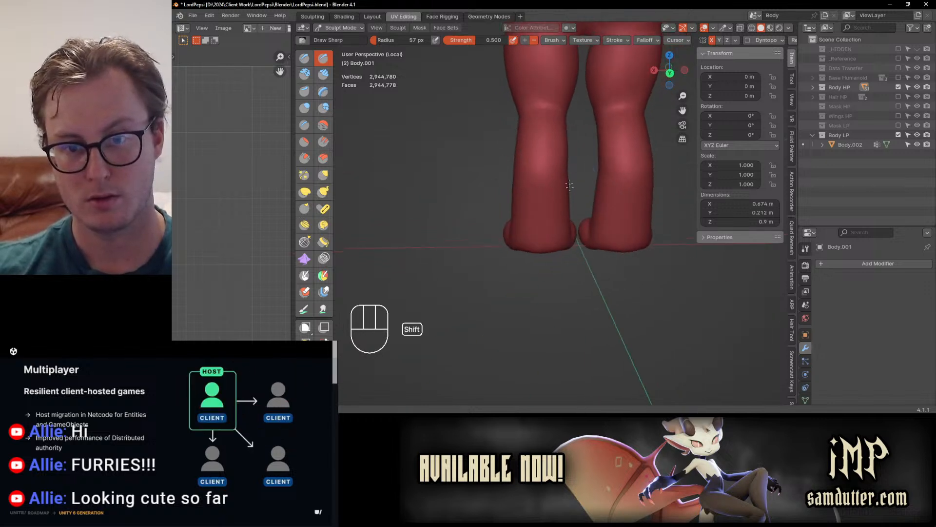
middle_click_drag(569, 190, 561, 243)
key("ctrl+Tab")
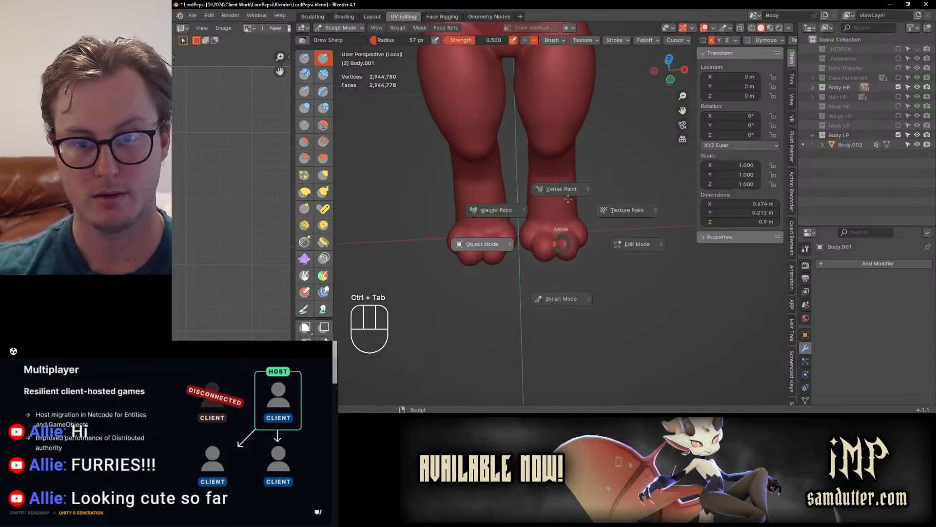
In Edit Mode on the low-poly leg Body.002, select the ankle edge loop.
left_click(600, 214)
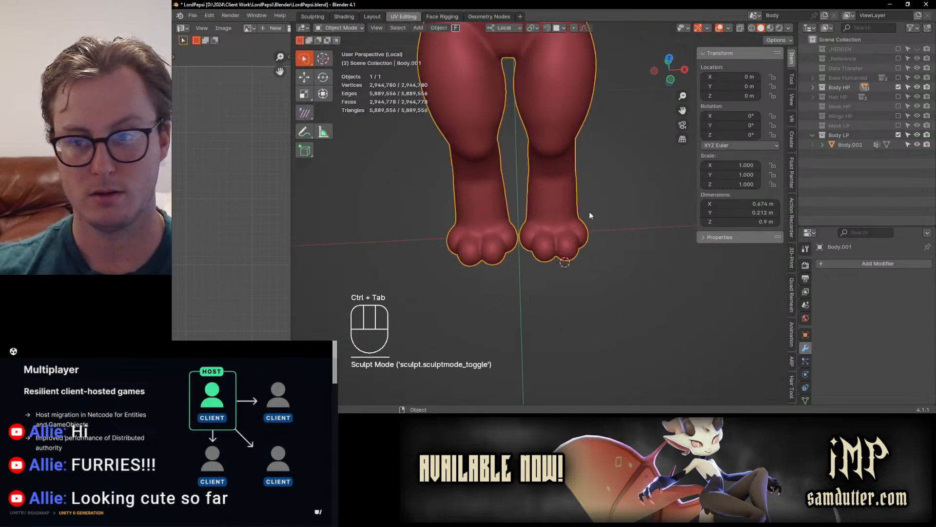
left_click(850, 145)
key("slash")
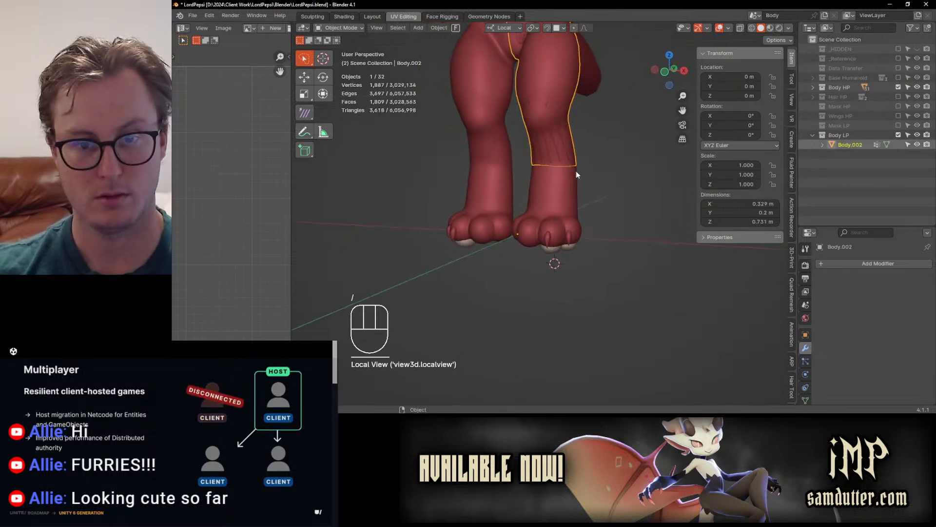
key("Tab")
left_click(381, 28)
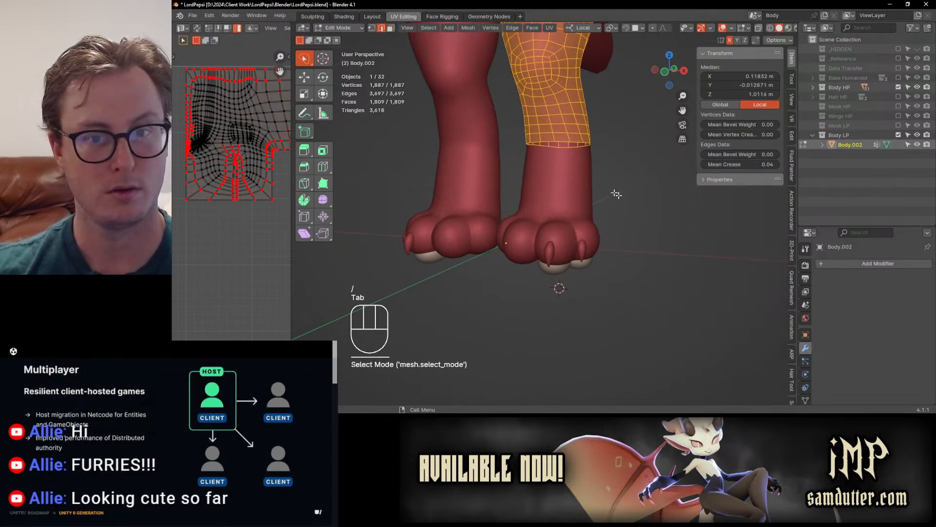
left_click(587, 149, "alt")
Using Global orientation, extrude the ankle loop down along Z and rescale it slightly.
middle_click_drag(588, 151, 577, 174)
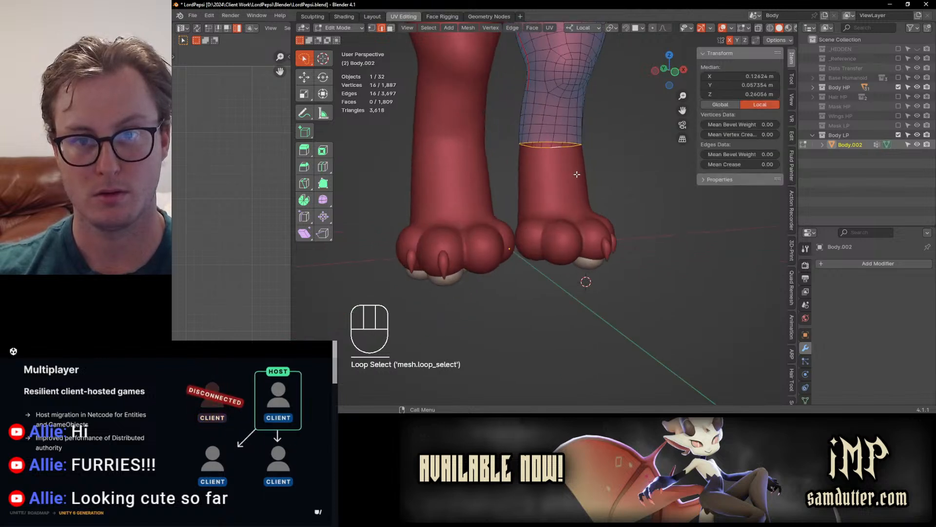
left_click(584, 28)
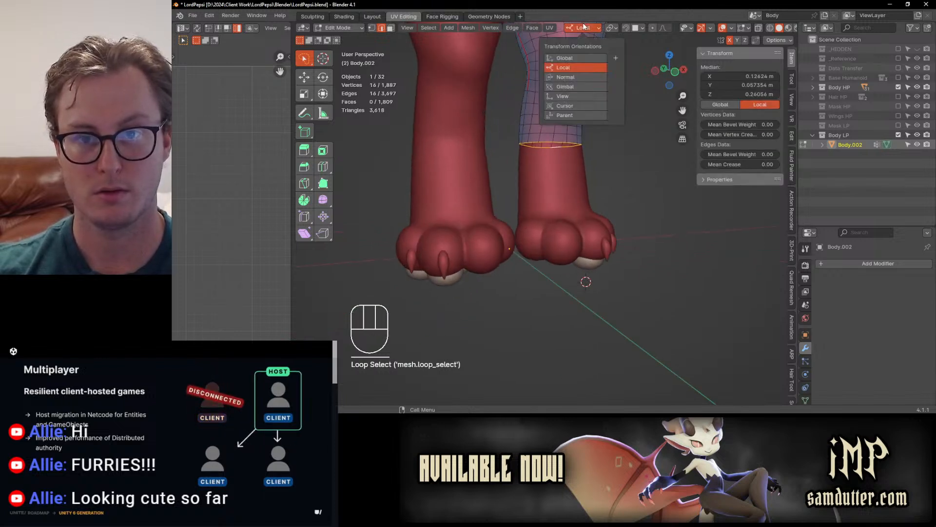
left_click(577, 57)
key("e")
key("z")
left_click(590, 281)
key("s")
left_click(611, 213)
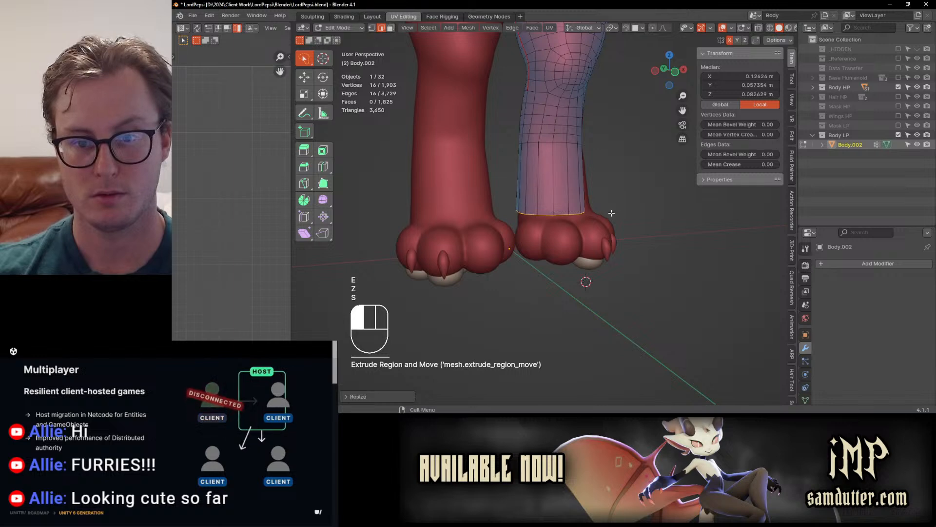
Fit the extruded ankle ring over the paw by moving it along Y, tilting and scaling it.
key("g")
key("y")
left_click(563, 220)
key("KP_3")
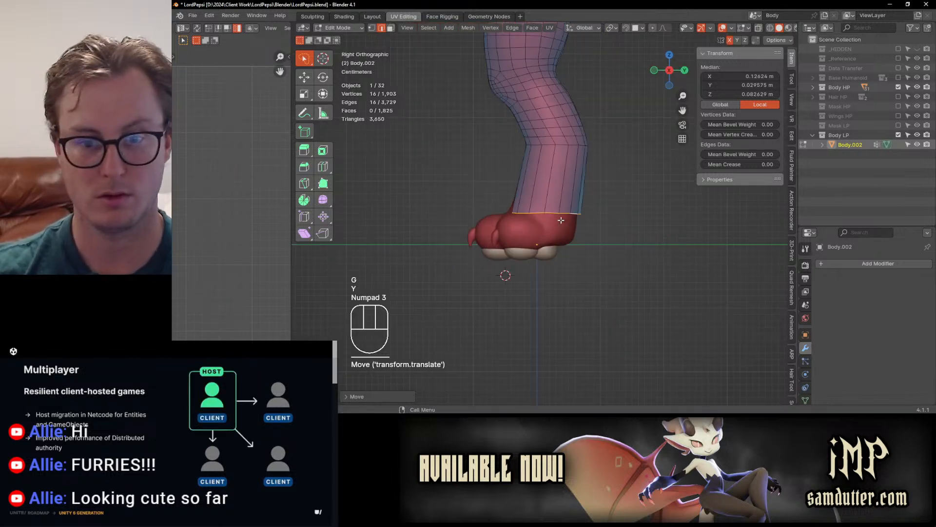
key("r")
left_click(633, 211)
key("g")
left_click(631, 210)
key("s")
left_click(638, 214)
key("g")
left_click(639, 215)
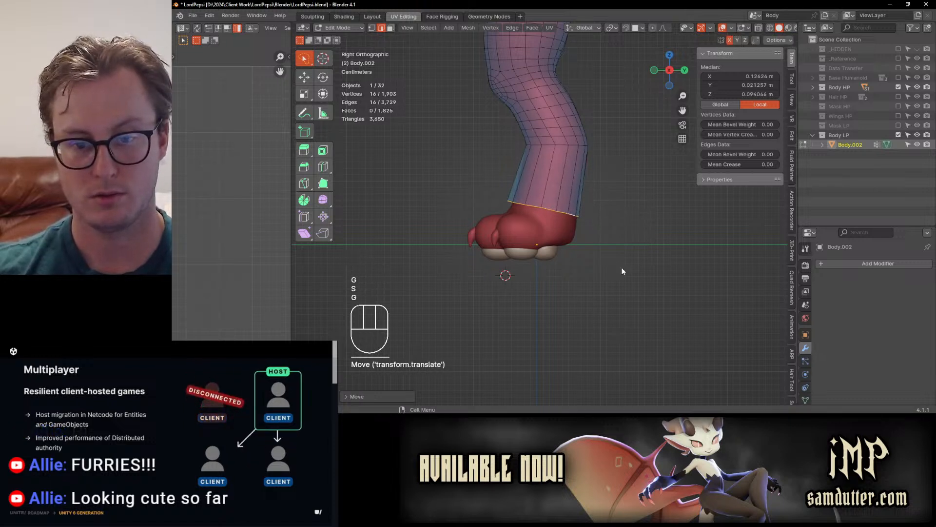
Add a Shrinkwrap modifier to Body.002 with Body.001 as its target.
key("Tab")
key("q")
left_click(586, 382)
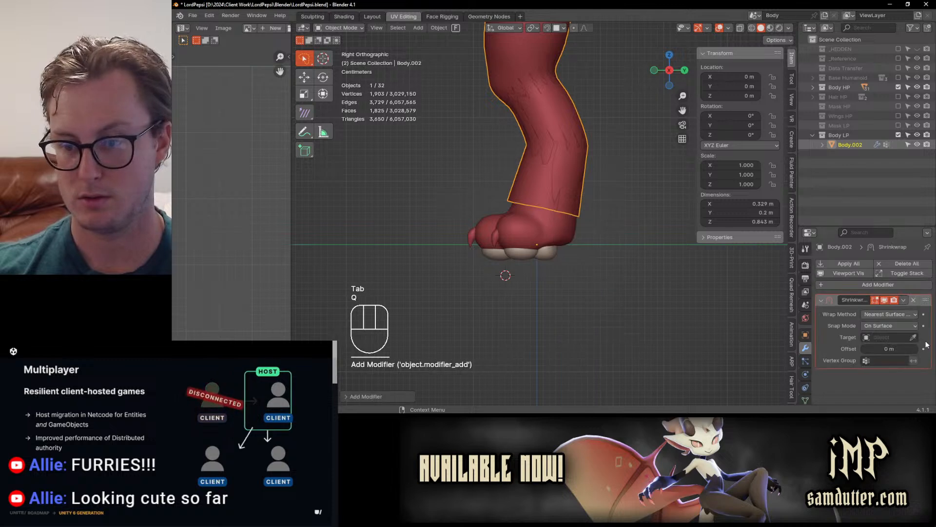
left_click(913, 337)
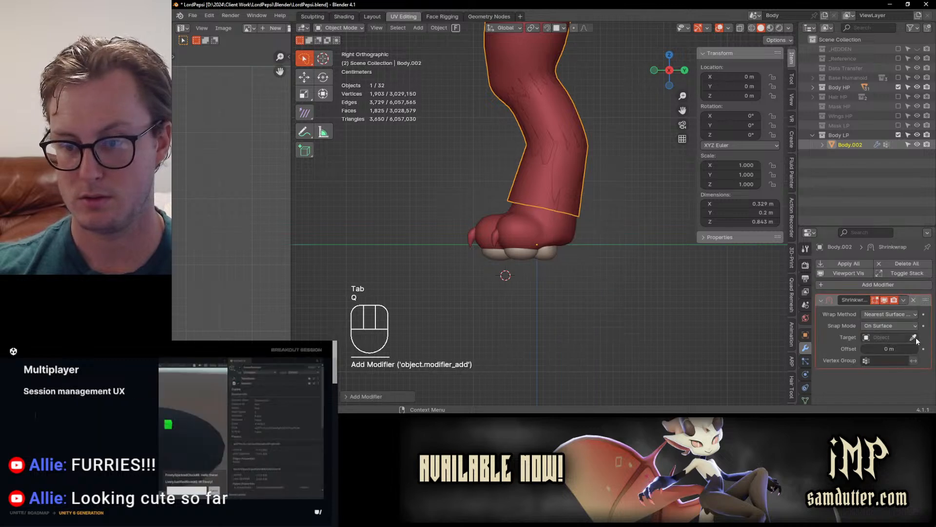
left_click(572, 211)
key("Tab")
key("g")
left_click(596, 229)
Display the Shrinkwrap in edit mode and add three loop rings across the leg.
left_click(866, 300)
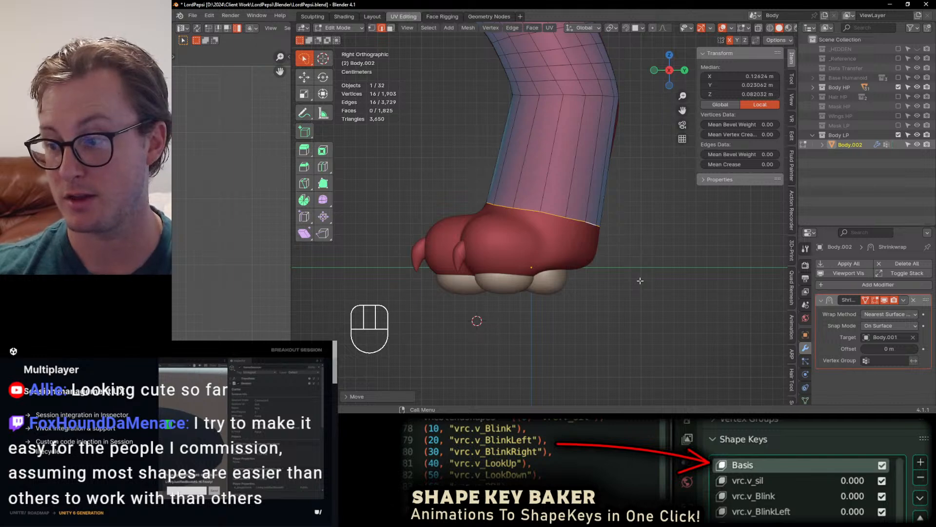
middle_click_drag(591, 246, 542, 271)
key("KP_3")
key("ctrl+r")
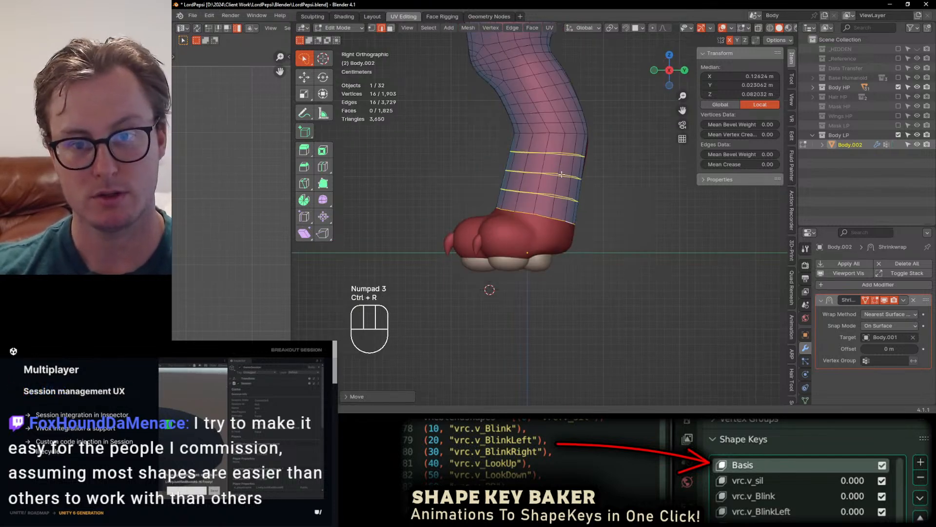
left_click(562, 174)
right_click(561, 174)
middle_click_drag(561, 174, 585, 214)
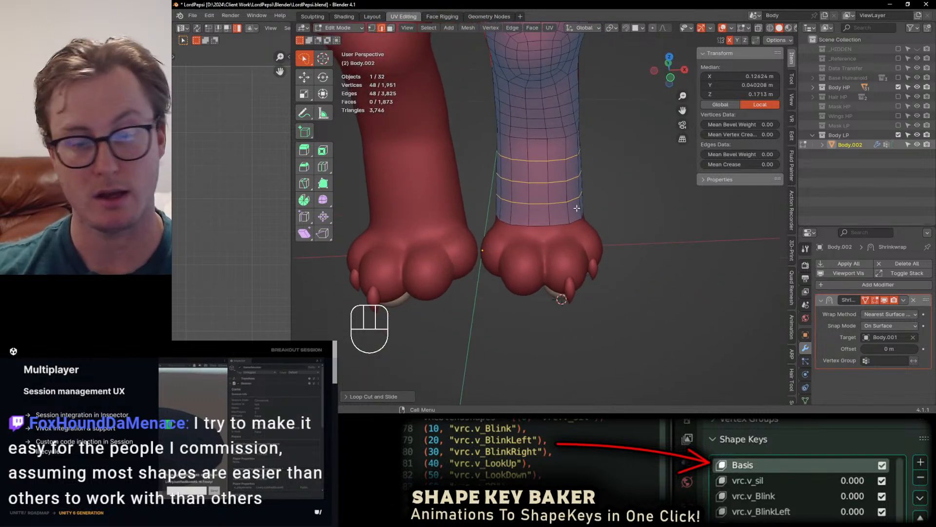
scroll(577, 209, "up", 2)
Select the leg's bottom loop edges and extrude them downward along Z.
left_click(504, 231)
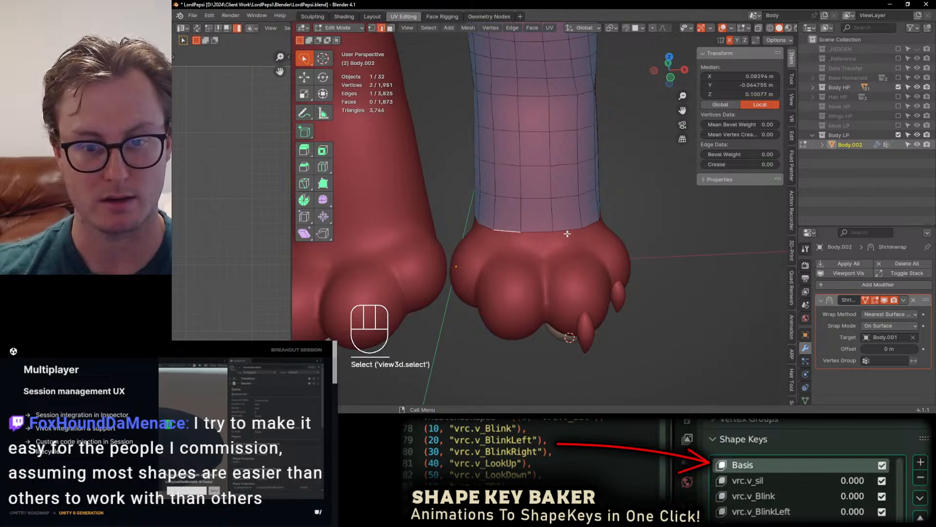
middle_click_drag(563, 233, 676, 220)
middle_click_drag(385, 284, 513, 225)
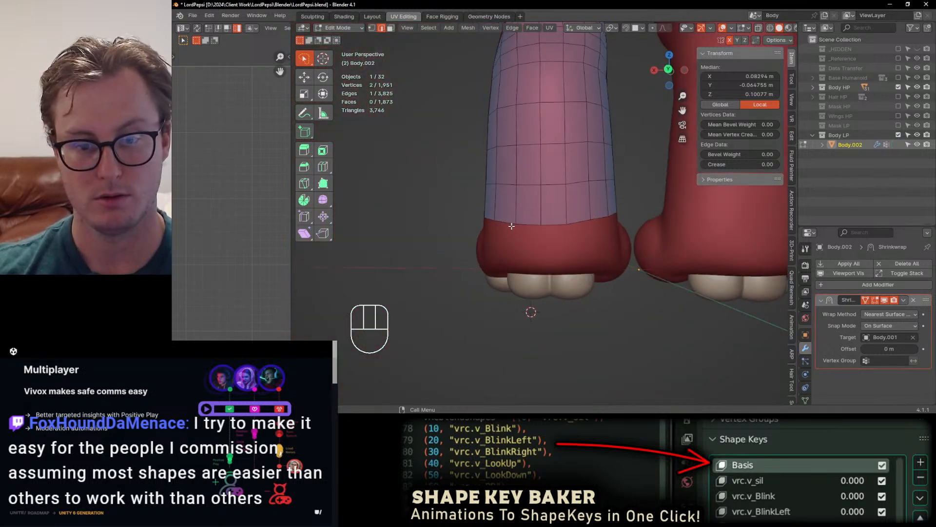
left_click(514, 226)
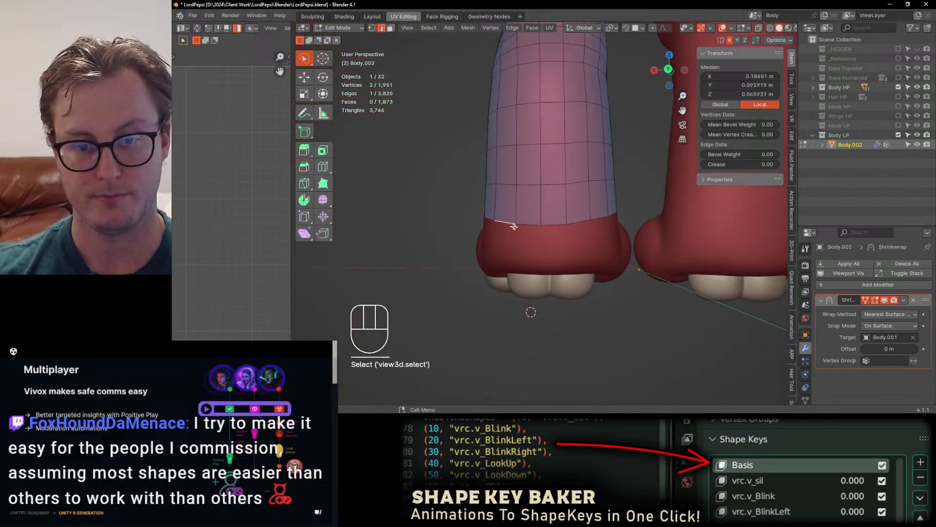
left_click(584, 223, "ctrl")
key("e")
key("z")
left_click(554, 254)
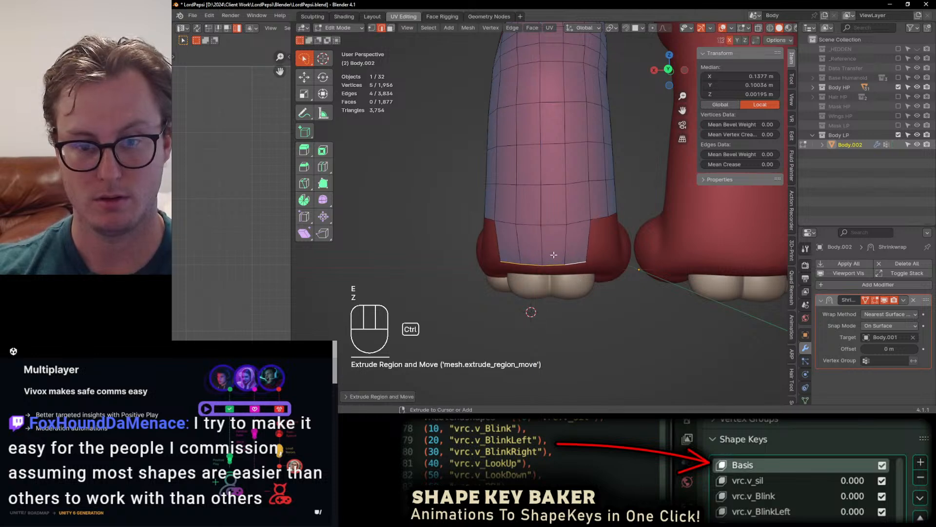
middle_click_drag(554, 254, 604, 285)
key("g")
key("z")
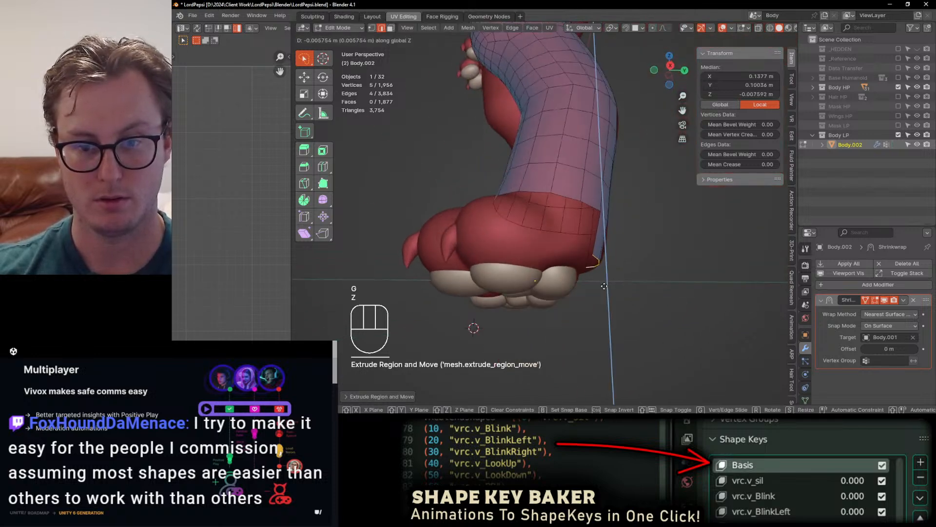
left_click(601, 296)
Extrude the bottom edges again along Y under the paw and flatten them.
key("e")
key("y")
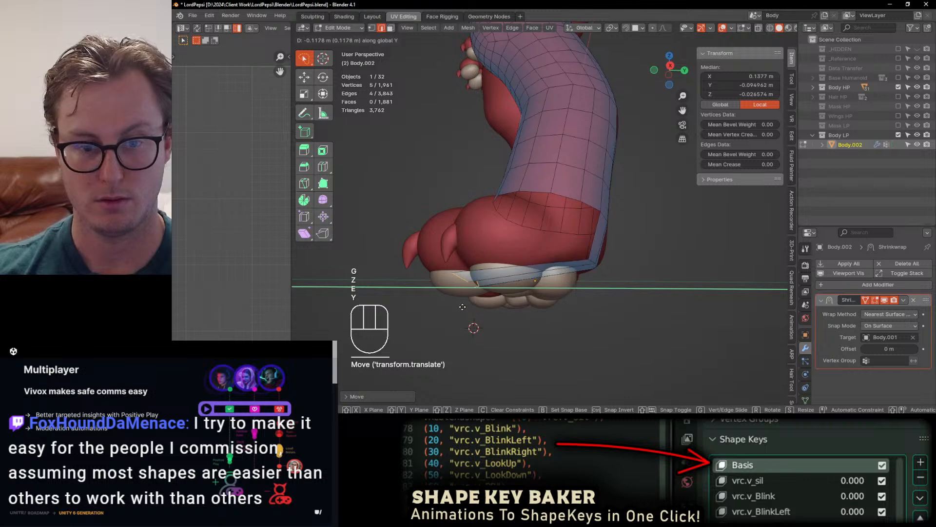
key("KP_0")
key("KP_Enter")
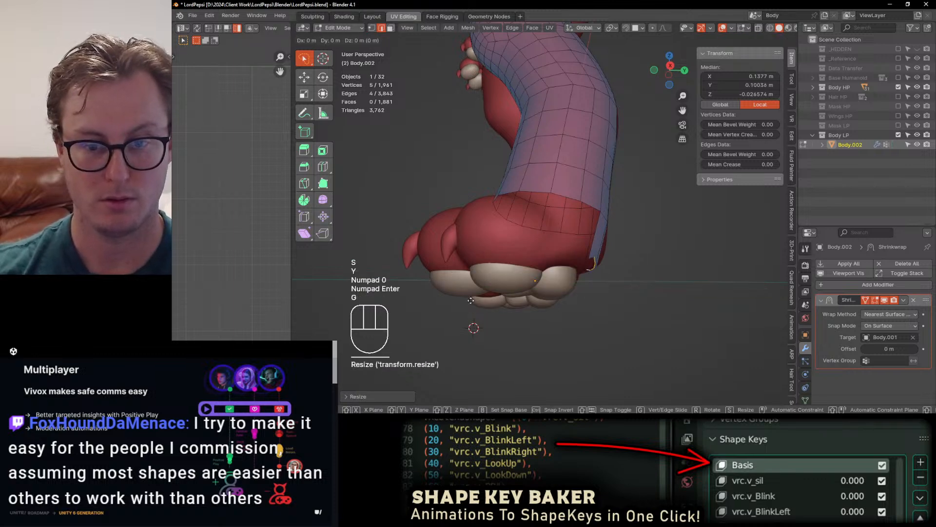
key("g")
key("y")
left_click(346, 292)
key("g")
key("z")
left_click(428, 294)
Shape the new sole strip around the heel pad by scaling and shifting it along Y and X.
middle_click_drag(429, 292, 597, 210)
key("s")
left_click(585, 229)
key("g")
key("y")
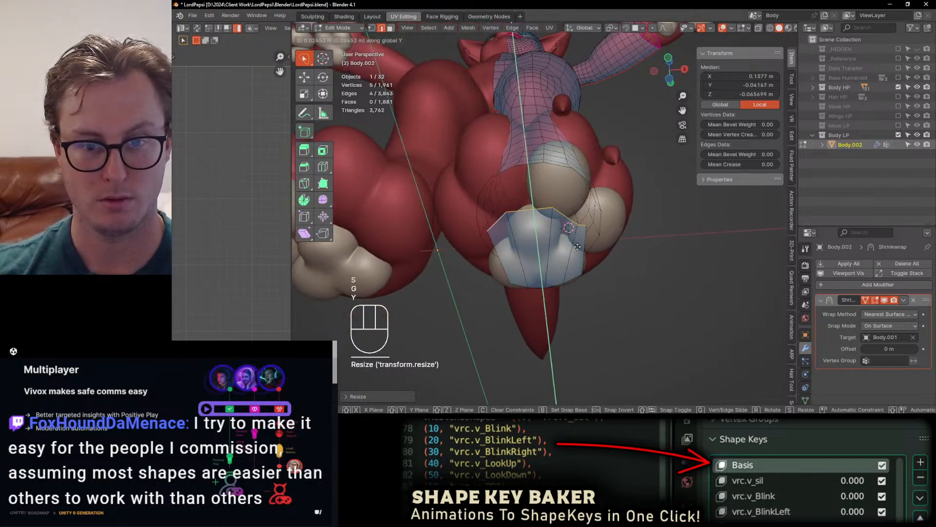
left_click(576, 251)
key("s")
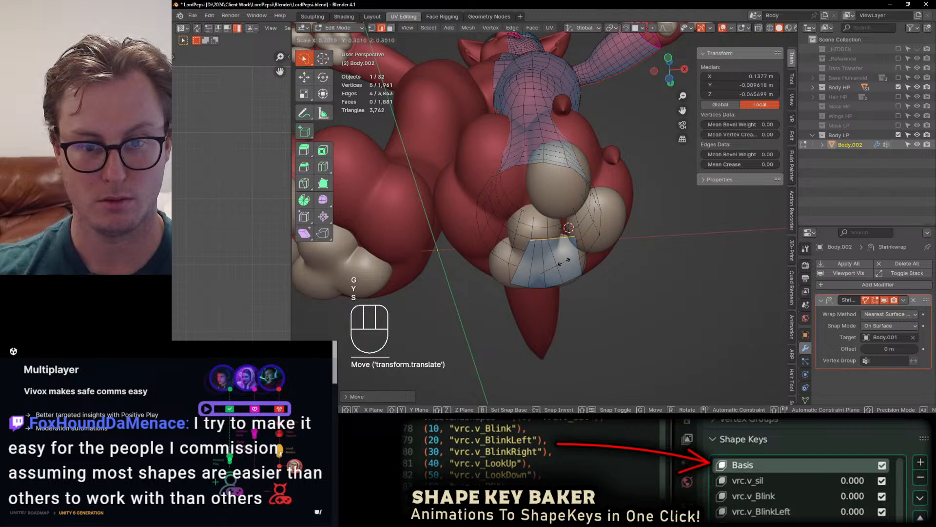
left_click(566, 264)
middle_click_drag(565, 263, 569, 193)
key("g")
key("y")
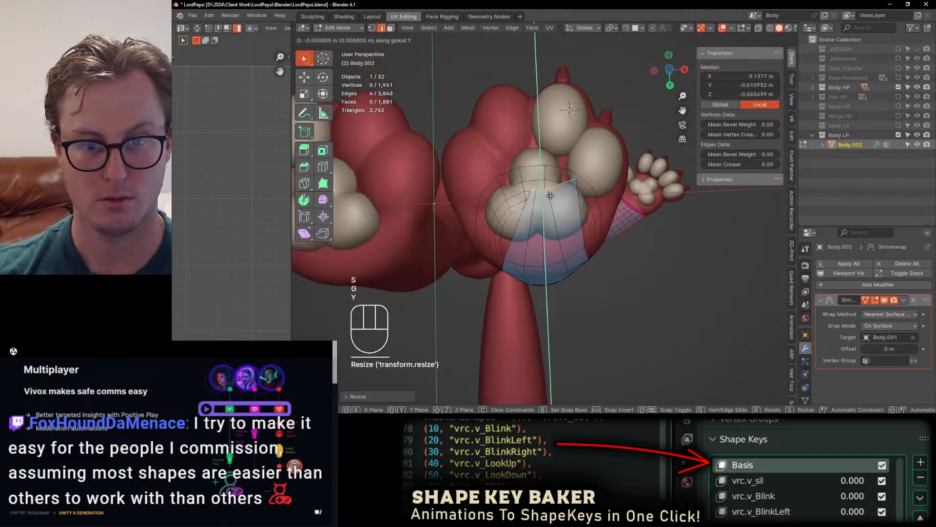
key("x")
left_click(554, 197)
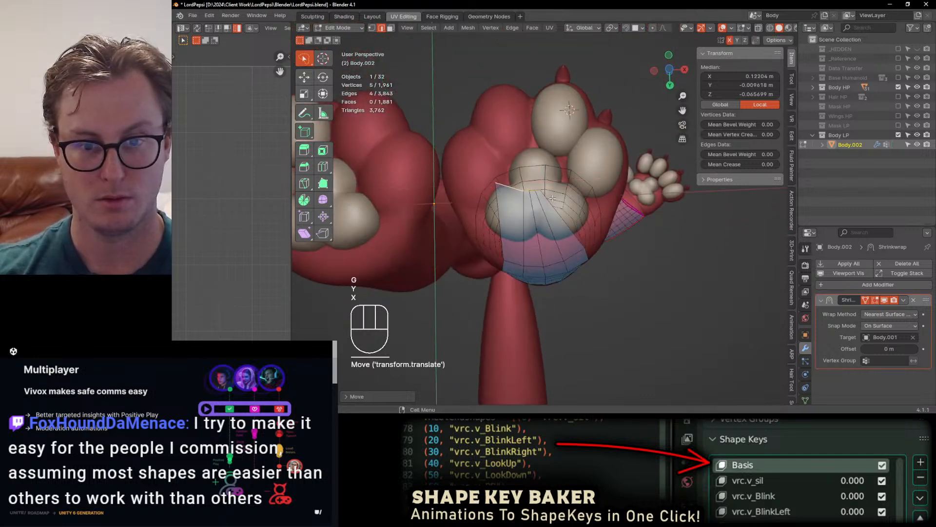
key("Tab")
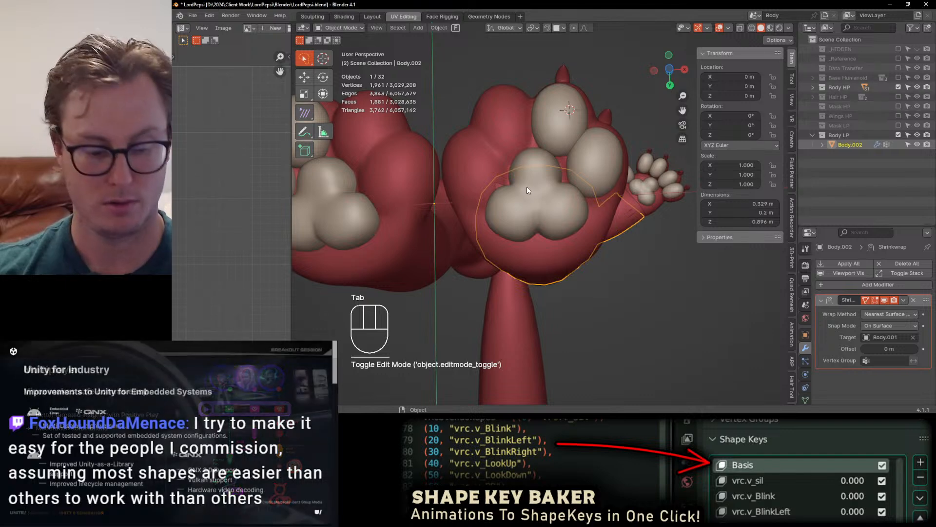
Hide the large paw pad, the upper toe pad and the lower-right toe pad.
left_click(528, 188)
key("h")
left_click(564, 120)
key("h")
left_click(591, 161)
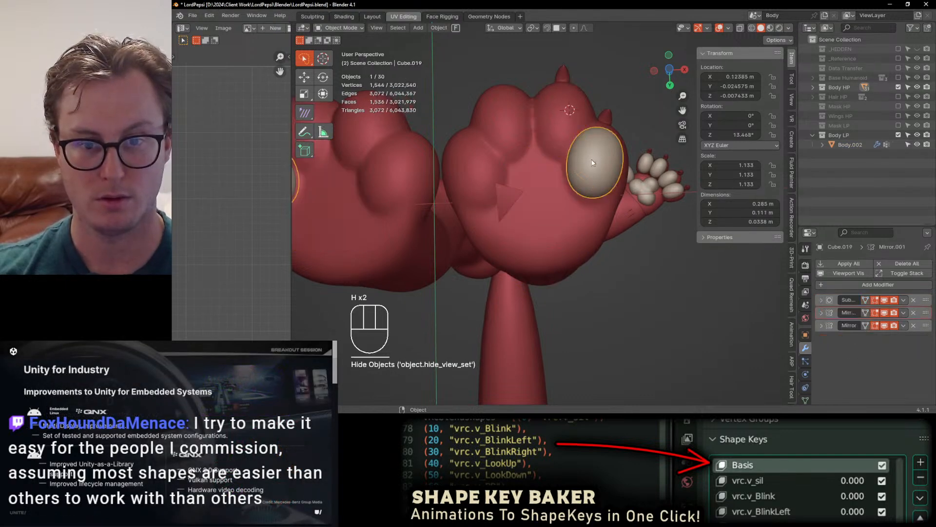
key("h")
Make the low-poly leg Body.002 active and enter Edit Mode on it.
left_click(849, 148)
key("Tab")
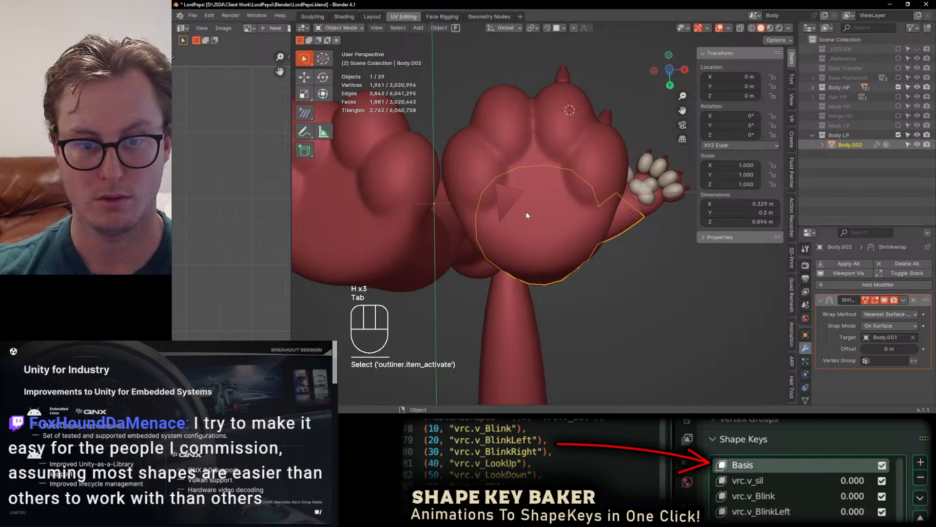
key("Tab")
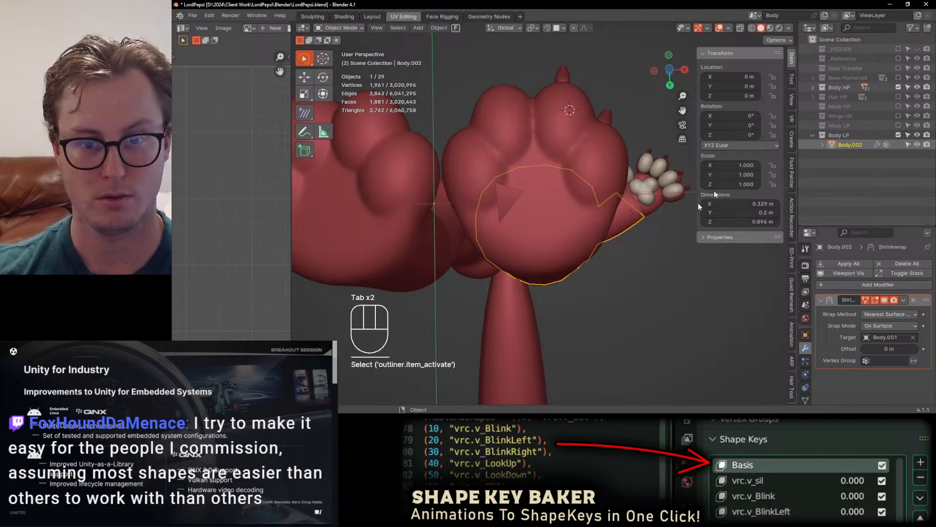
key("Tab")
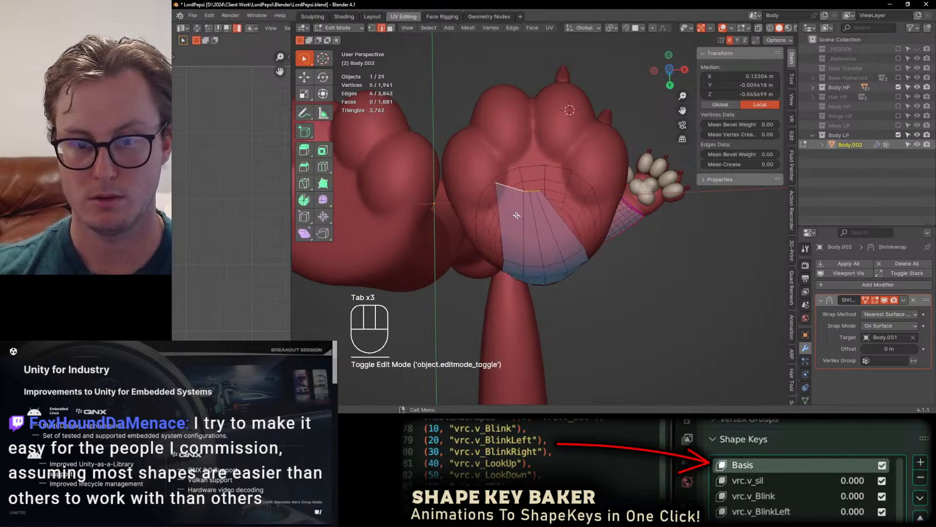
scroll(525, 219, "up", 3)
With surface snapping on, move two edge loops onto the paw surface.
key("shift+Tab")
key("g")
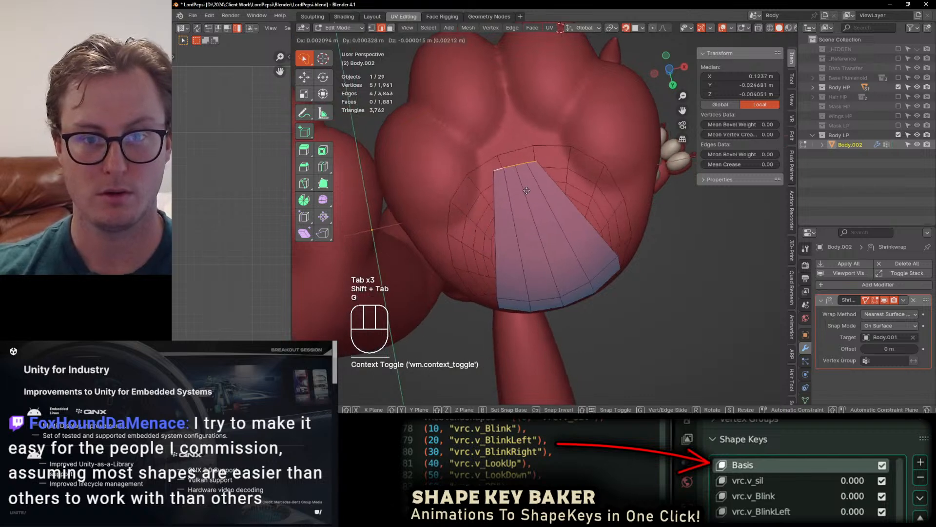
left_click(527, 190)
mouse_move(527, 190)
middle_mouse_down()
mouse_move(509, 178)
mouse_move(515, 184)
middle_mouse_up()
scroll(515, 185, "up", 1)
key("g")
left_click(572, 177)
scroll(572, 176, "down", 4)
middle_click_drag(571, 177, 525, 217)
Add three centred loop cuts across the strip beneath the paw.
key("ctrl+r")
middle_click_drag(524, 260, 481, 262)
scroll(521, 224, "up", 2)
left_click(521, 224)
right_click(523, 209)
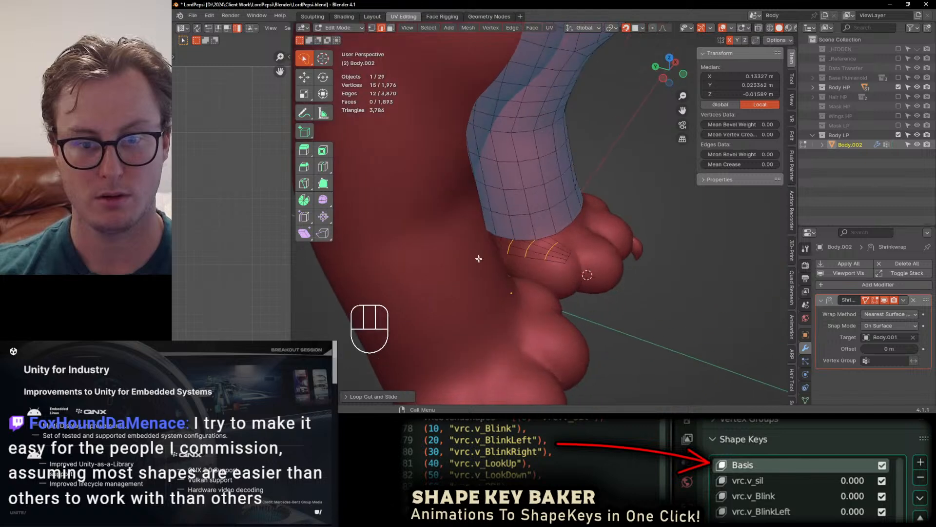
middle_click_drag(539, 237, 521, 223)
Select edges along the paw rim and test a bridge, then undo it.
left_click(522, 234)
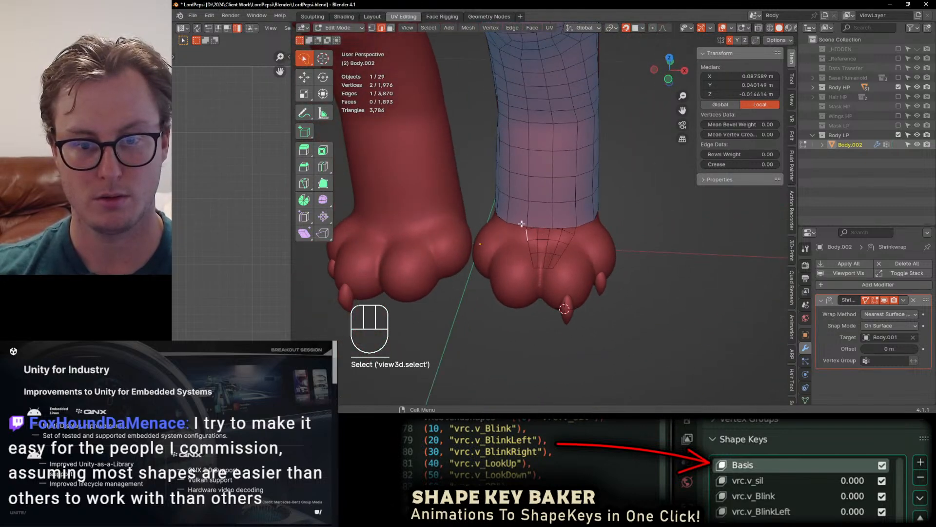
left_click(573, 228, "ctrl")
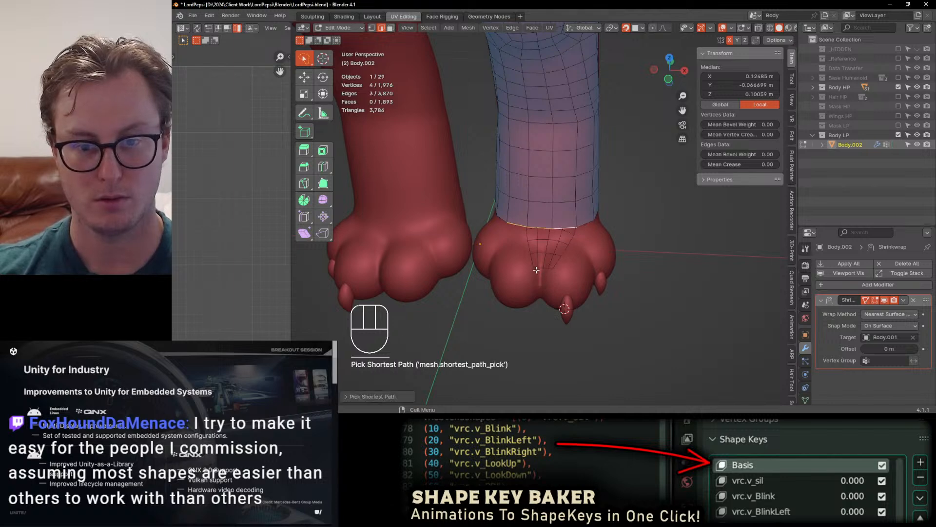
left_click(536, 269, "alt+shift")
key("q")
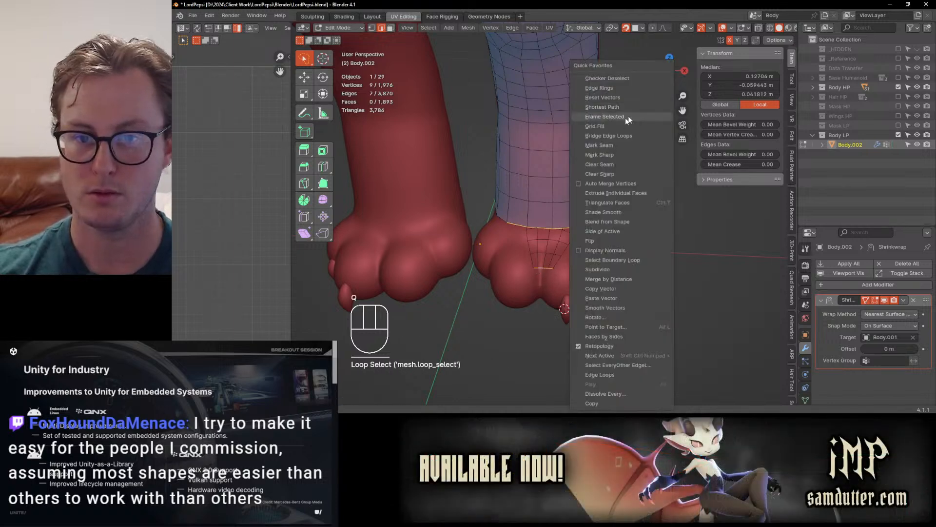
left_click(613, 136)
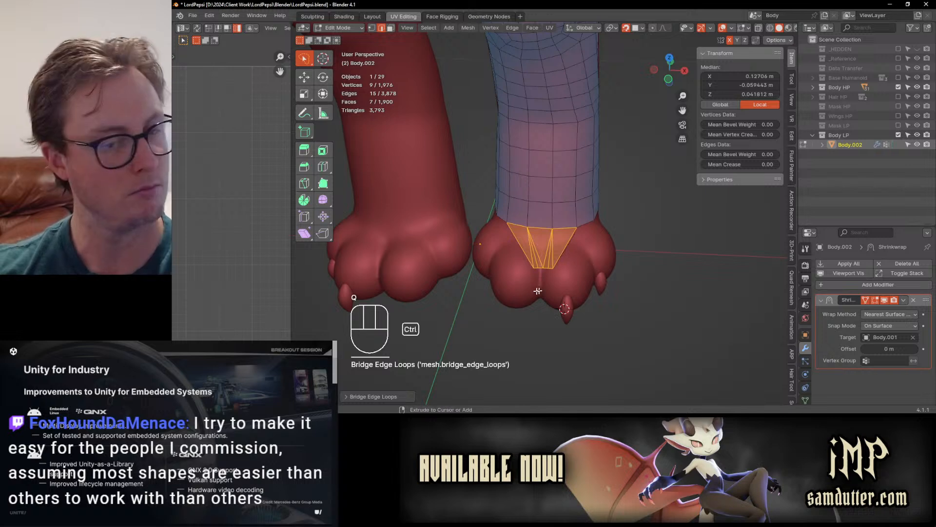
key("ctrl+z")
scroll(574, 276, "up", 3)
Add one more vertex to the selection and bridge the loops to fill the foot gap.
middle_click_drag(490, 204, 546, 107)
scroll(529, 208, "down", 4)
scroll(555, 159, "down", 1)
left_click(560, 278, "shift")
key("q")
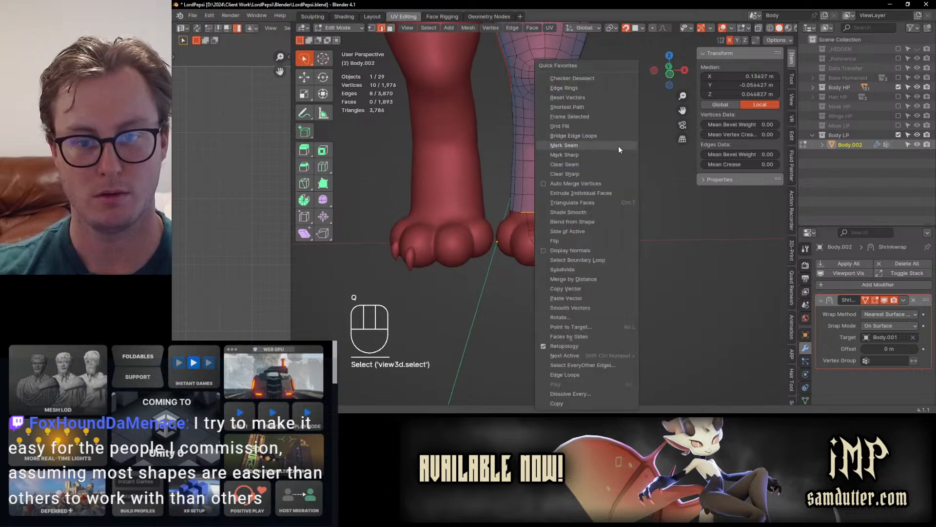
left_click(573, 135)
middle_click_drag(557, 241, 561, 256)
Add a new edge loop across the fill and reposition it, toggling snapping.
key("ctrl+r")
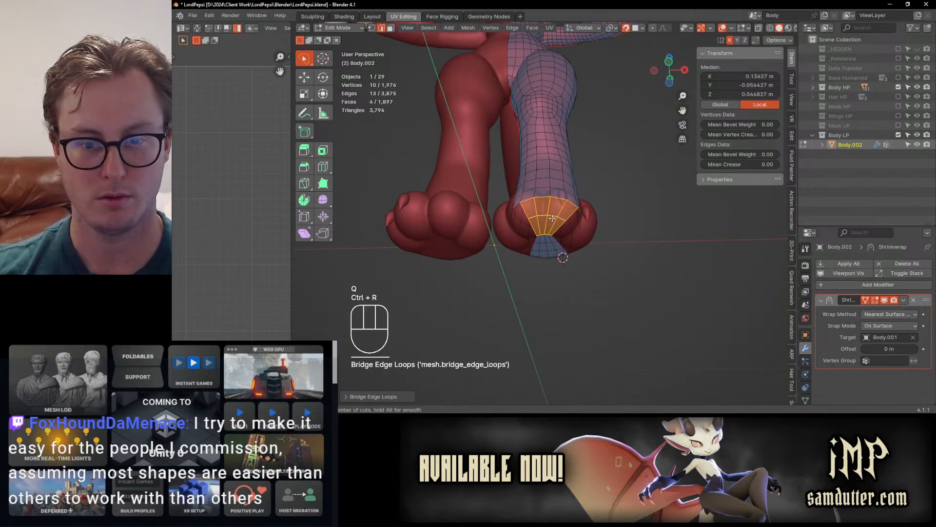
left_click(554, 209)
middle_click_drag(555, 208, 550, 246)
key("shift+Tab")
key("g")
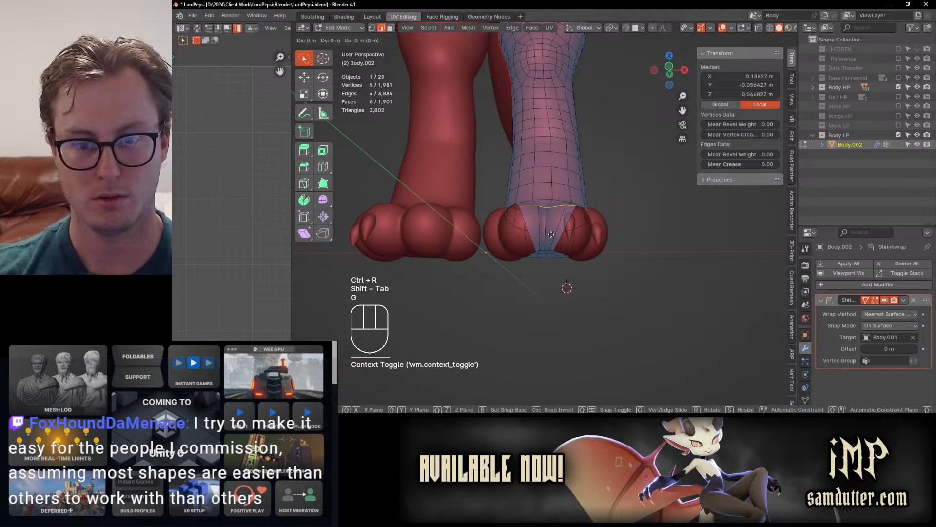
left_click(548, 231)
key("shift+Tab")
key("g")
left_click(548, 231)
middle_click_drag(549, 231, 527, 165)
Select the strip's top, left, side and bottom edges and try a bridge, then undo it.
left_click(541, 220)
left_click(556, 217, "ctrl")
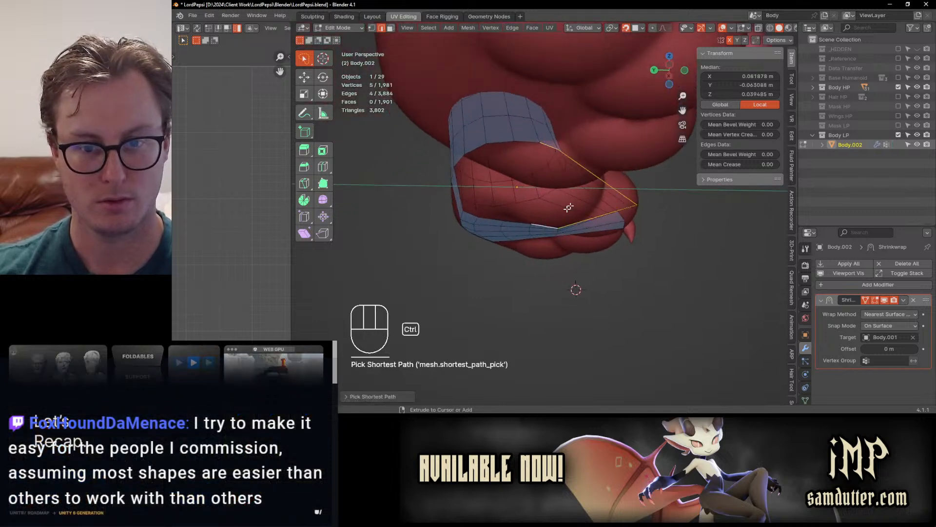
key("ctrl+z")
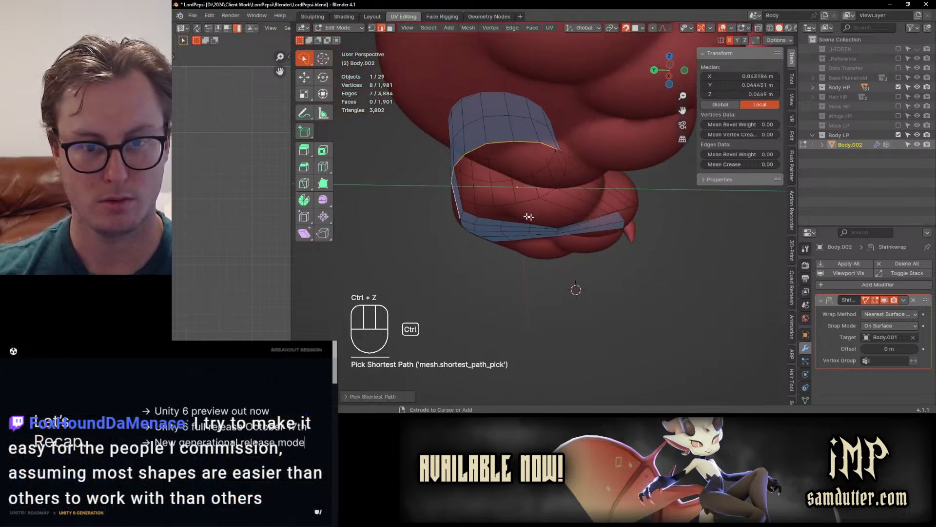
key("ctrl+z")
left_click(457, 178, "ctrl")
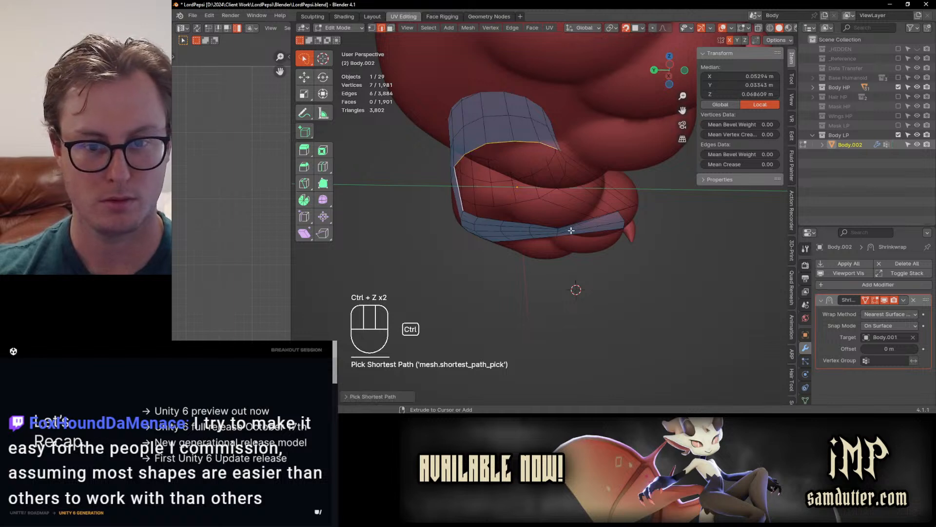
left_click(543, 226, "ctrl")
key("q")
left_click(555, 131)
middle_click_drag(555, 131, 530, 174)
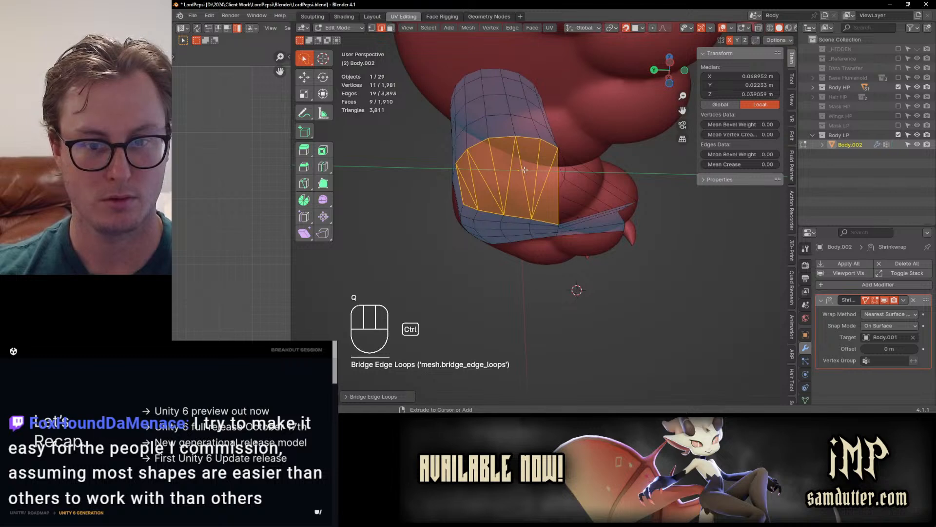
key("ctrl+z")
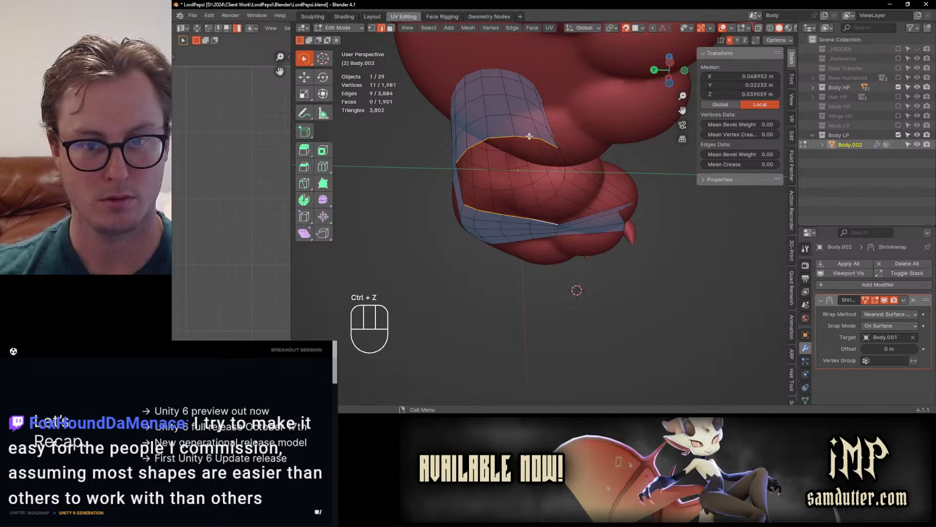
Deselect a stray vertex, bridge the loops into four faces, and delete the flap vertices.
left_click(547, 142, "shift")
key("q")
left_click(588, 133)
middle_click_drag(558, 199, 616, 209)
middle_click_drag(551, 166, 609, 212)
key("x")
left_click(481, 249)
Select a path along the open boundary and test a bridge, then undo it.
left_click(623, 194)
left_click(542, 178, "ctrl")
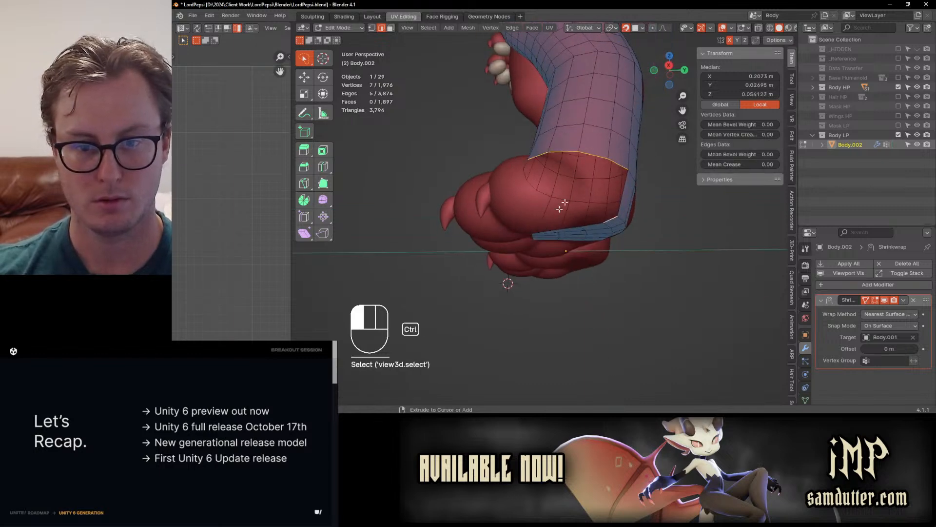
left_click(542, 227, "ctrl")
key("q")
middle_click_drag(495, 191, 512, 207)
key("b")
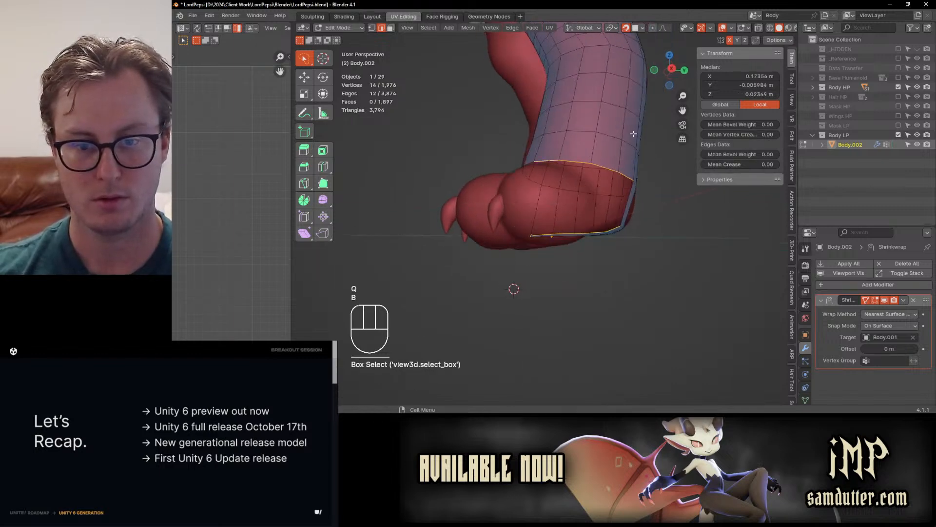
key("q")
left_click(633, 133)
middle_click_drag(633, 133, 528, 229)
key("ctrl+z")
Box-deselect one rim edge and bridge the boundary loops into four new faces.
key("b")
left_click_drag(528, 233, 540, 244, "shift")
scroll(530, 247, "up", 4)
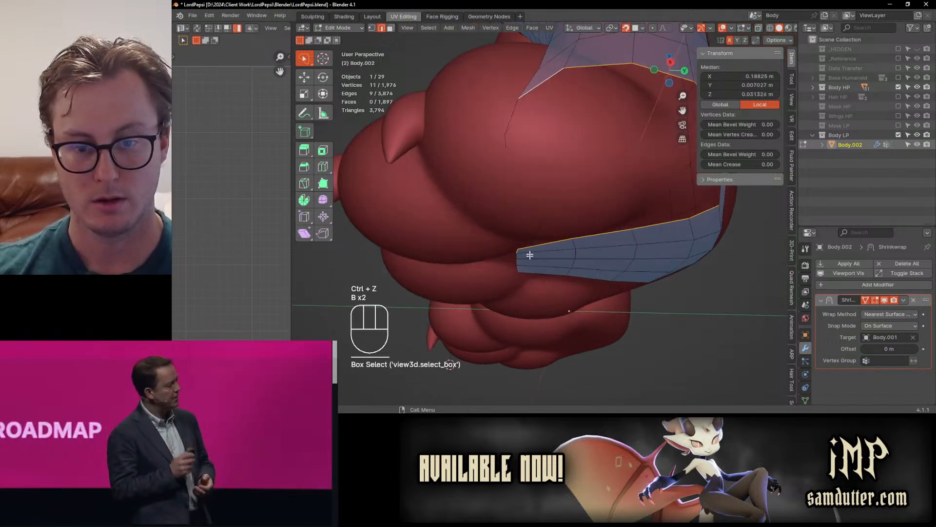
key("q")
left_click(619, 140)
middle_click_drag(619, 139, 581, 210)
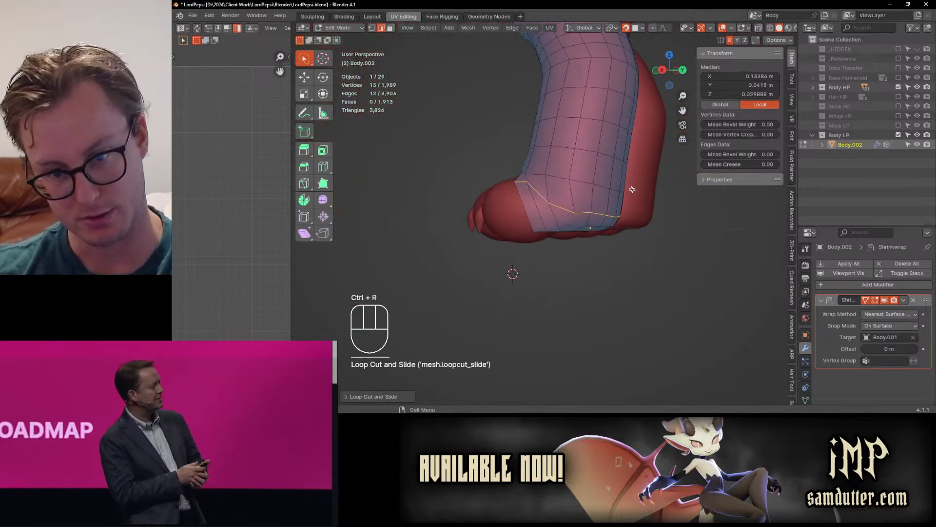
middle_click_drag(632, 190, 562, 196)
Scale the selected edge loop along X, after cancelling a scale of the whole mesh.
key("a")
key("s")
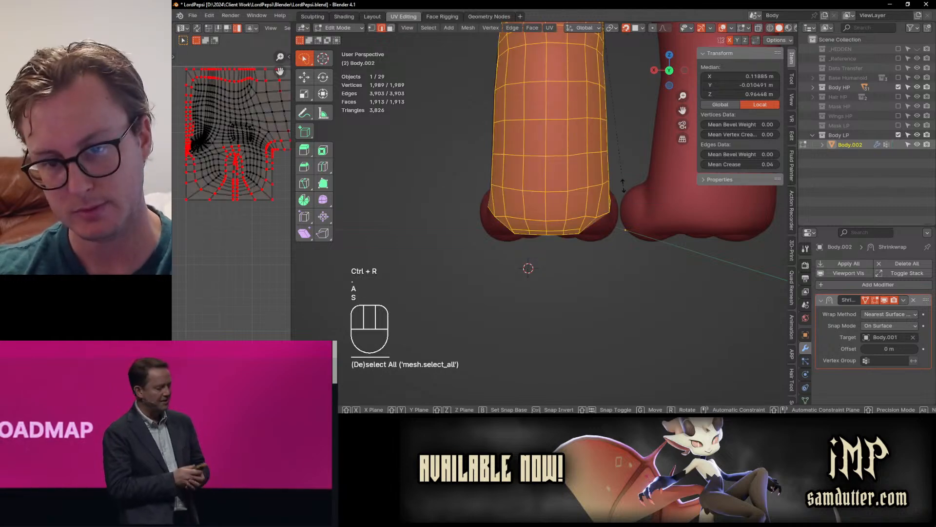
key("Escape")
key("ctrl+z")
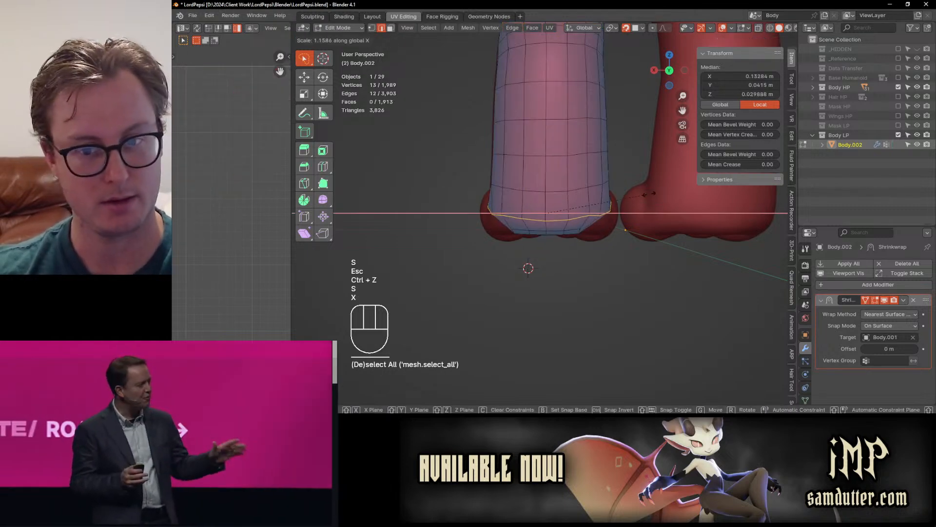
left_click(673, 188)
middle_click_drag(673, 188, 751, 187)
Move the edge loop vertically, flatten it to zero height on Z, and turn snapping off.
key("g")
key("z")
left_click(589, 194)
key("s")
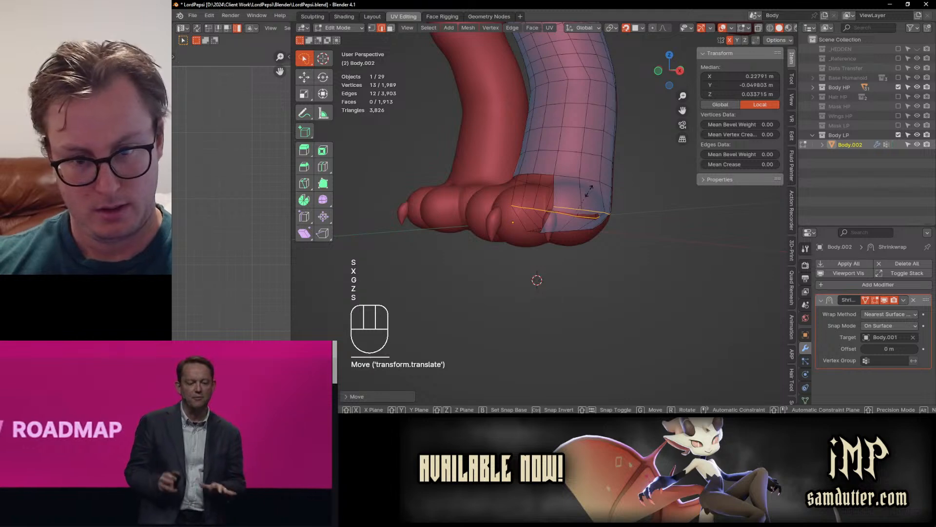
key("z")
key("KP_0")
key("KP_Enter")
key("shift+Tab")
middle_click_drag(576, 200, 522, 203)
Grid-fill the open sole loop with faces.
middle_click_drag(500, 240, 500, 170)
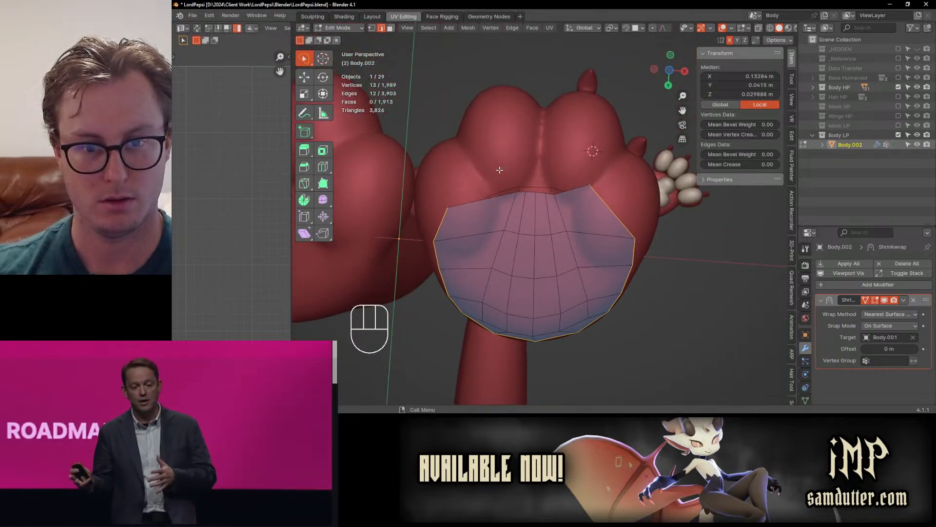
middle_click_drag(388, 216, 582, 180)
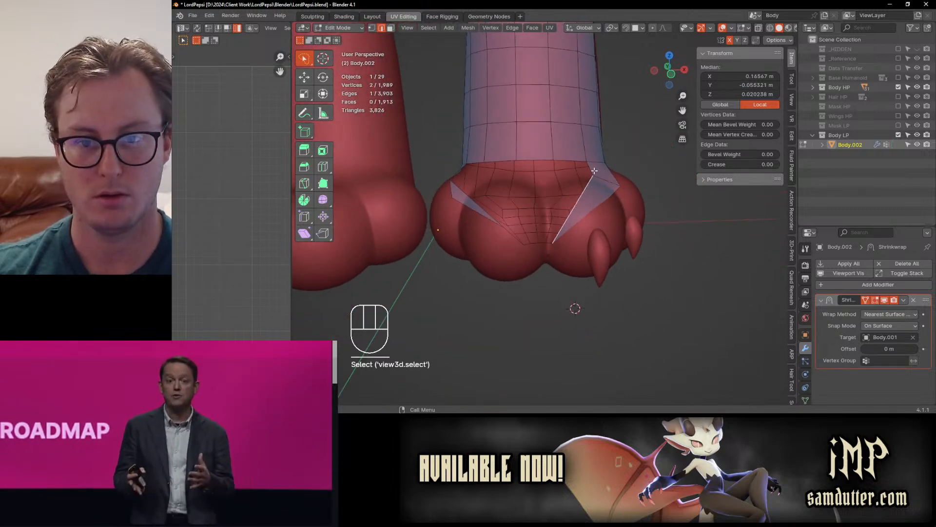
middle_click_drag(482, 170, 466, 195)
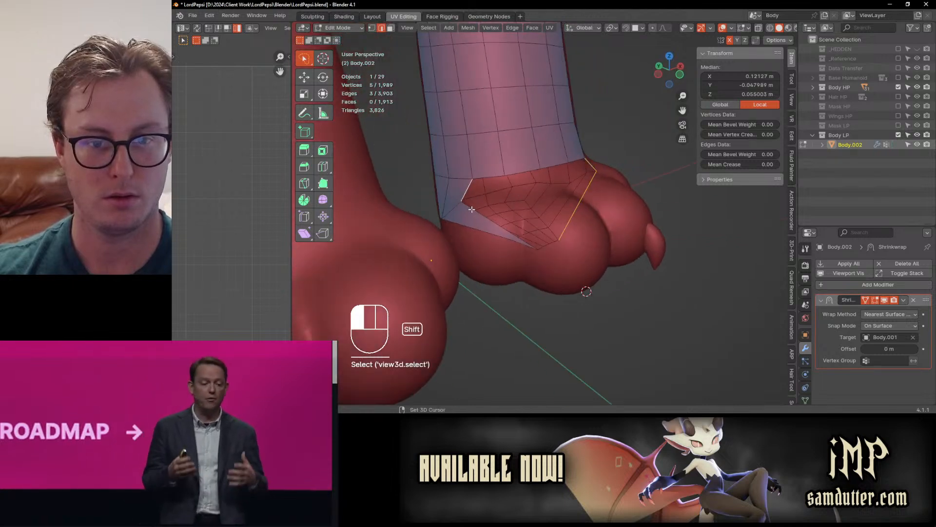
key("q")
left_click(597, 114)
middle_click_drag(597, 113, 617, 188)
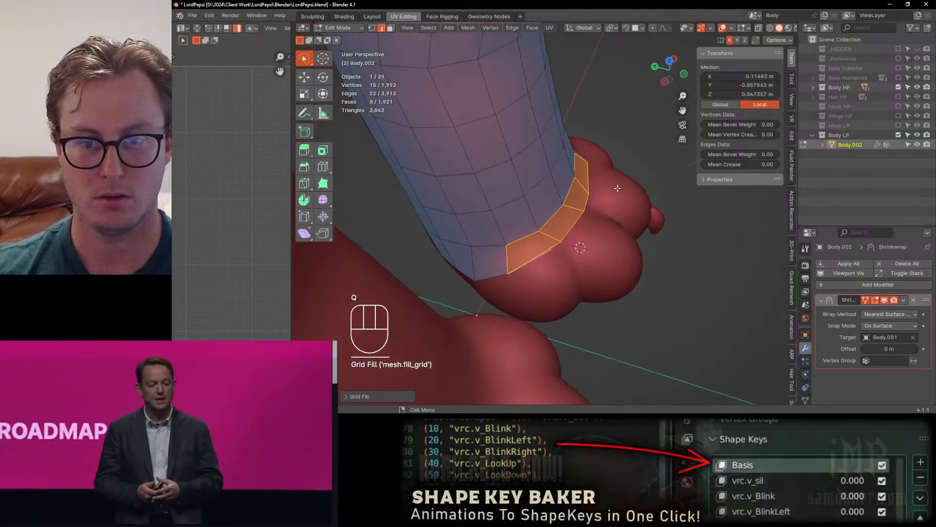
Extrude the filled sole faces out over the toes and shift them along global X.
key("e")
left_click(697, 226)
middle_click_drag(698, 226, 581, 245)
key("g")
key("y")
key("x")
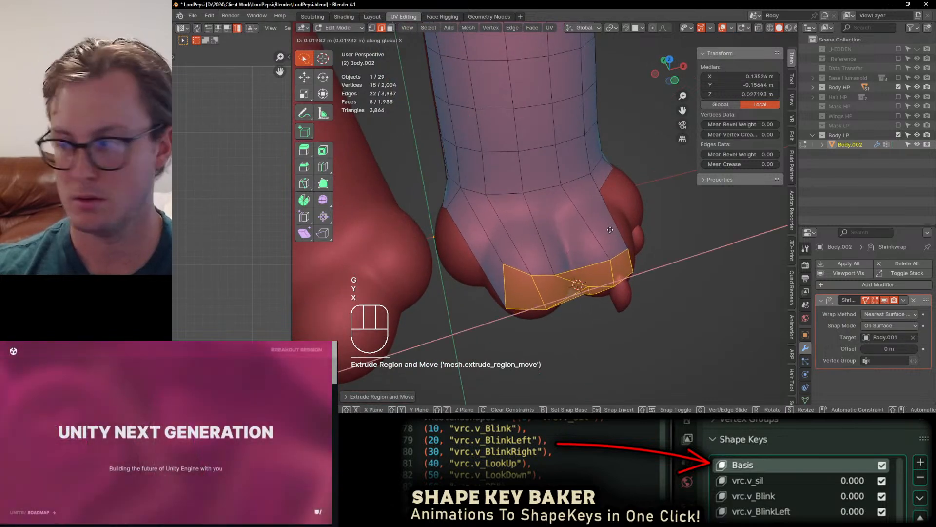
left_click(610, 229)
middle_click_drag(610, 229, 558, 200)
With snapping on, move and scale the sole faces onto the paw.
key("shift+Tab")
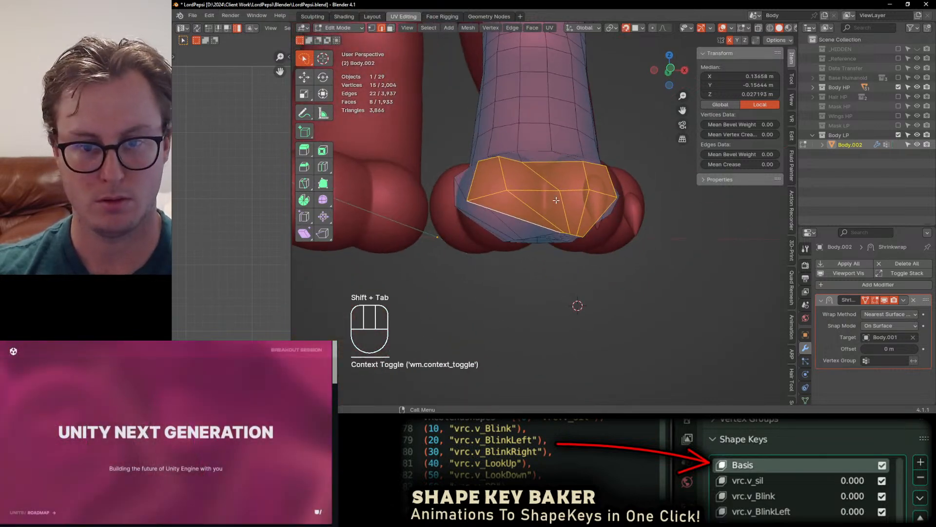
key("g")
left_click(544, 204)
key("s")
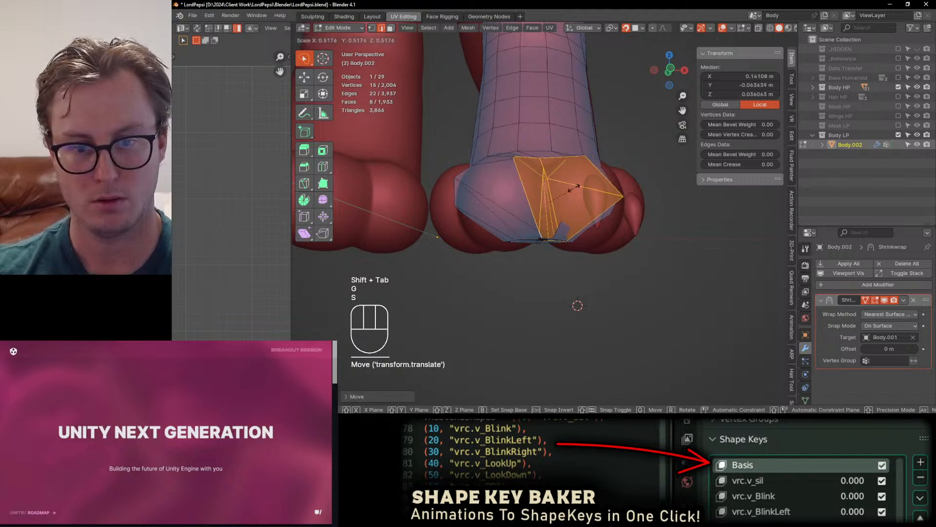
left_click(525, 164)
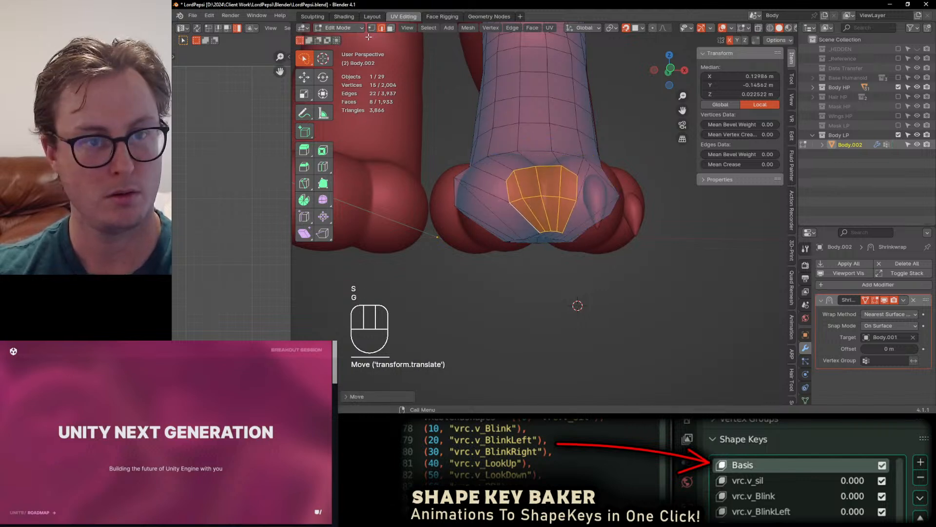
Select individual foot vertices and raise them to fit the toes.
left_click(511, 204)
middle_click_drag(511, 204, 541, 213)
left_click(542, 213)
key("g")
left_click(549, 184)
left_click(563, 224)
key("g")
left_click(571, 189)
Lower another foot vertex to sit closer over the sole.
middle_click_drag(576, 208, 566, 182)
left_click(556, 174)
key("g")
left_click(556, 230)
middle_click_drag(556, 230, 554, 144)
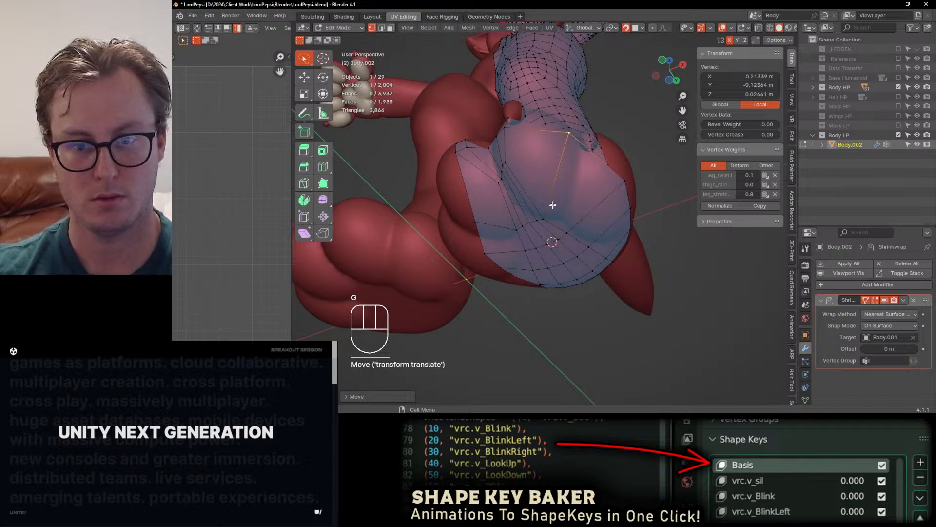
Move the centre and heel vertices of the low-poly foot to follow the paw's side profile.
mouse_move(545, 218)
middle_mouse_down()
mouse_move(643, 273)
mouse_move(598, 194)
mouse_move(561, 188)
mouse_move(565, 181)
mouse_move(540, 226)
middle_mouse_up()
left_click(582, 178)
left_click(525, 209)
key("g")
left_click(599, 195)
middle_click_drag(599, 195, 581, 203)
left_click(558, 225)
left_click(572, 180)
key("g")
left_click(575, 189)
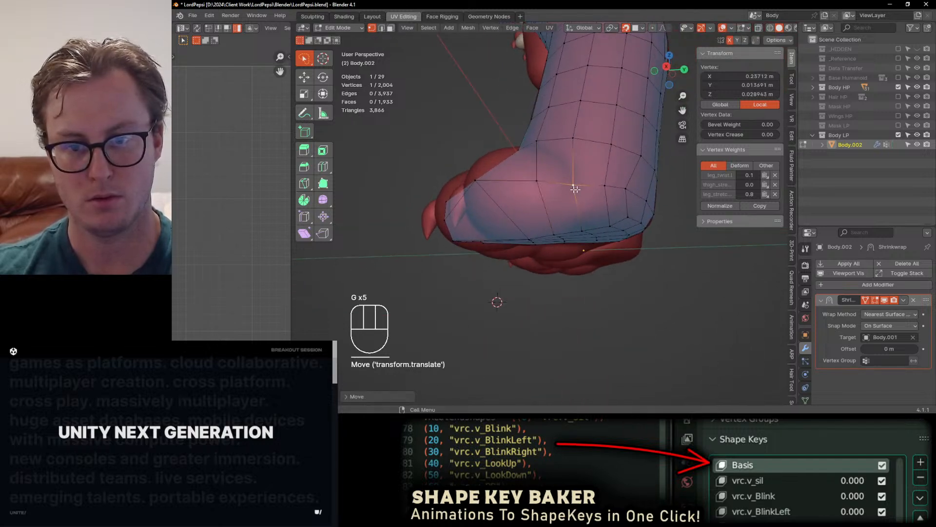
left_click(613, 187)
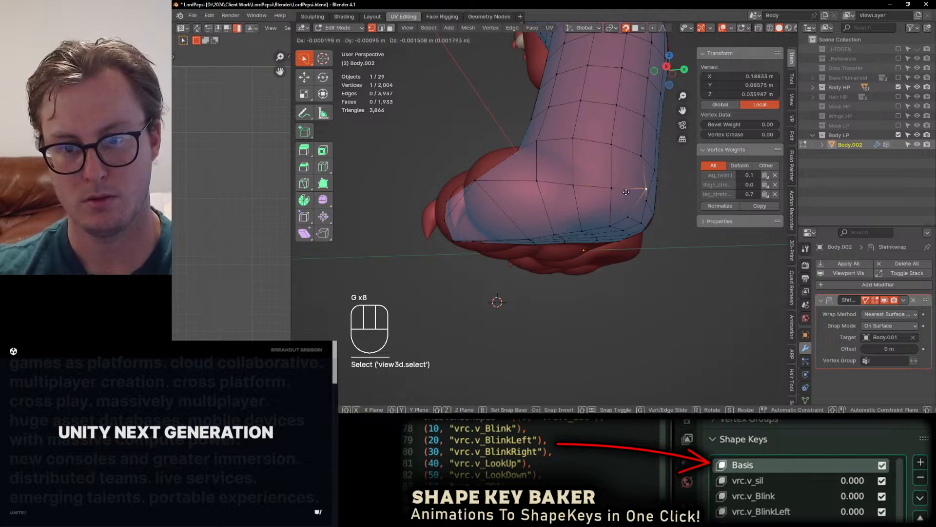
left_click(619, 194)
middle_click_drag(619, 194, 539, 181)
left_click(592, 189)
left_click(581, 186)
left_click(591, 191)
key("g")
left_click(599, 189)
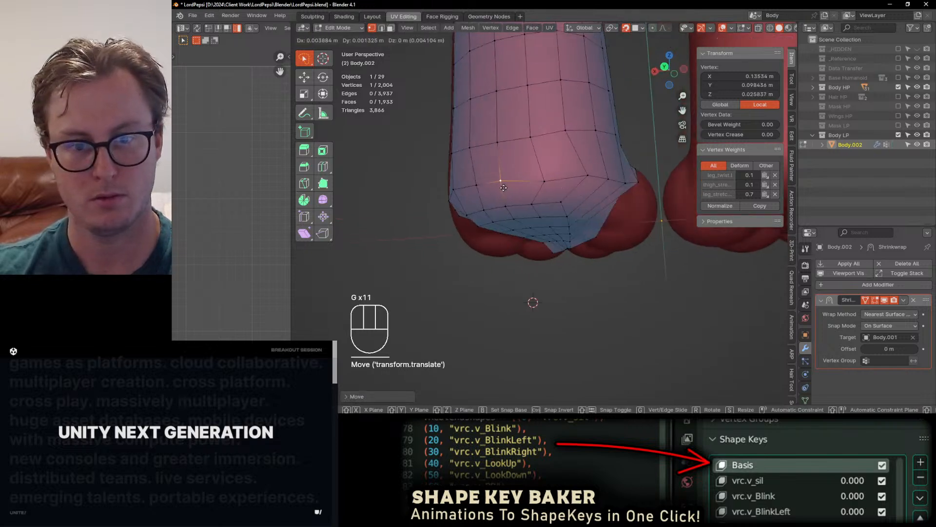
Shift the vertices along the front of the foot to match the paw outline.
left_click(543, 177)
key("g")
left_click(530, 176)
left_click(574, 172)
key("g")
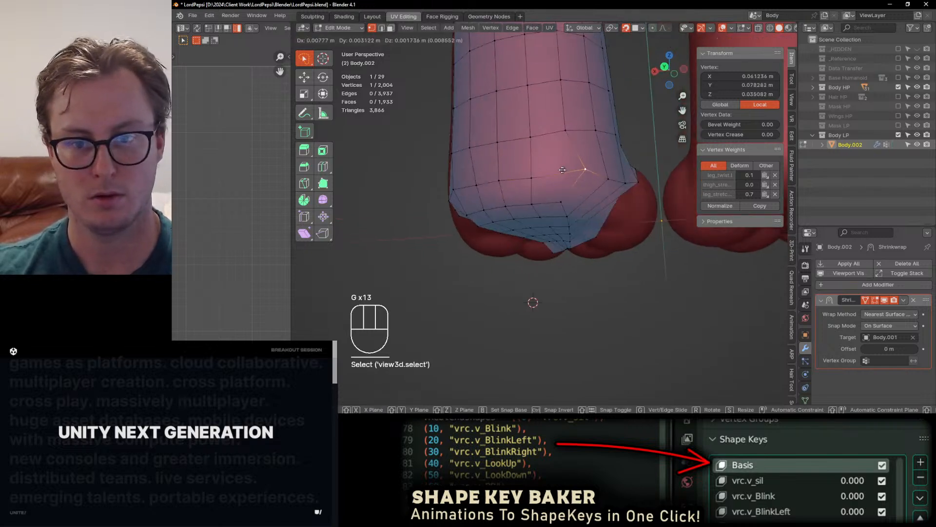
left_click(544, 174)
middle_click_drag(545, 174, 558, 152)
left_click(484, 177)
left_click(527, 170)
key("g")
left_click(544, 179)
left_click(550, 152)
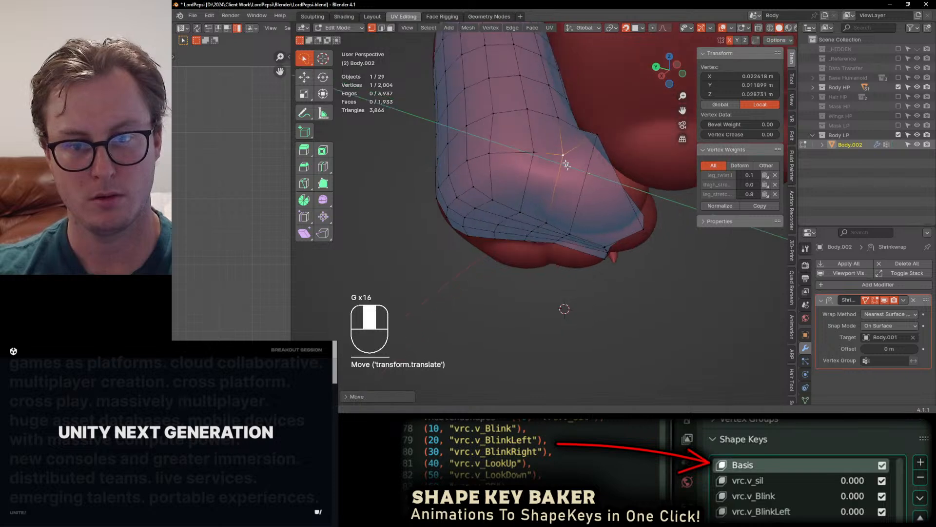
Nudge the remaining foot vertices left, up and right to fit the paw surface.
scroll(581, 175, "up", 6)
mouse_move(580, 174)
middle_mouse_down()
mouse_move(575, 192)
mouse_move(463, 247)
mouse_move(508, 244)
mouse_move(550, 255)
mouse_move(554, 213)
mouse_move(590, 186)
mouse_move(577, 182)
middle_mouse_up()
key("g")
left_click(550, 270)
scroll(549, 270, "down", 5)
scroll(570, 182, "down", 4)
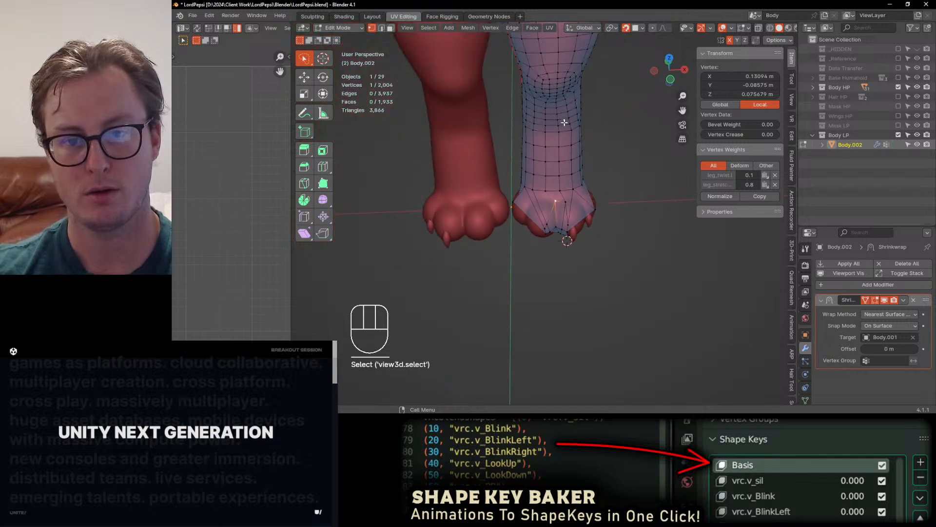
middle_click_drag(562, 119, 556, 105)
scroll(553, 151, "up", 3)
key("g")
left_click(583, 181)
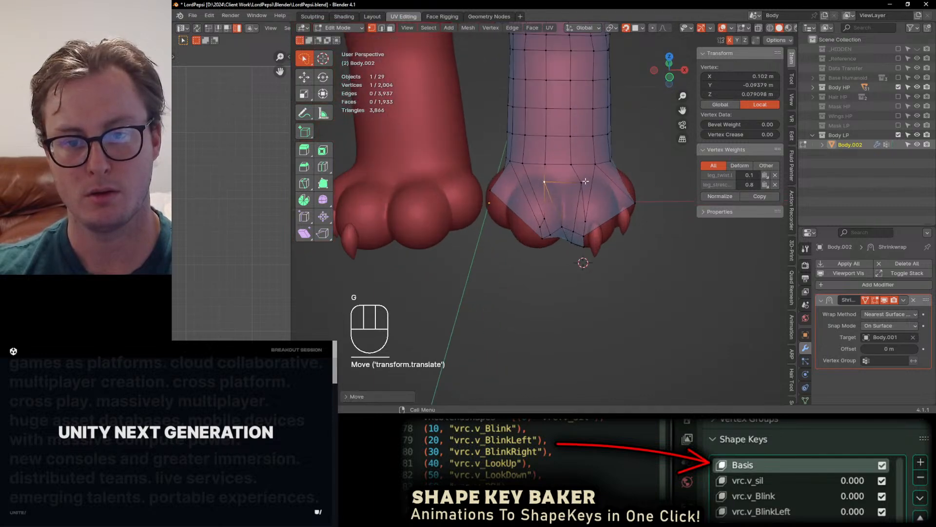
left_click(591, 218)
key("g")
left_click(615, 200)
scroll(593, 174, "down", 3)
middle_click_drag(587, 167, 566, 218)
scroll(566, 218, "up", 2)
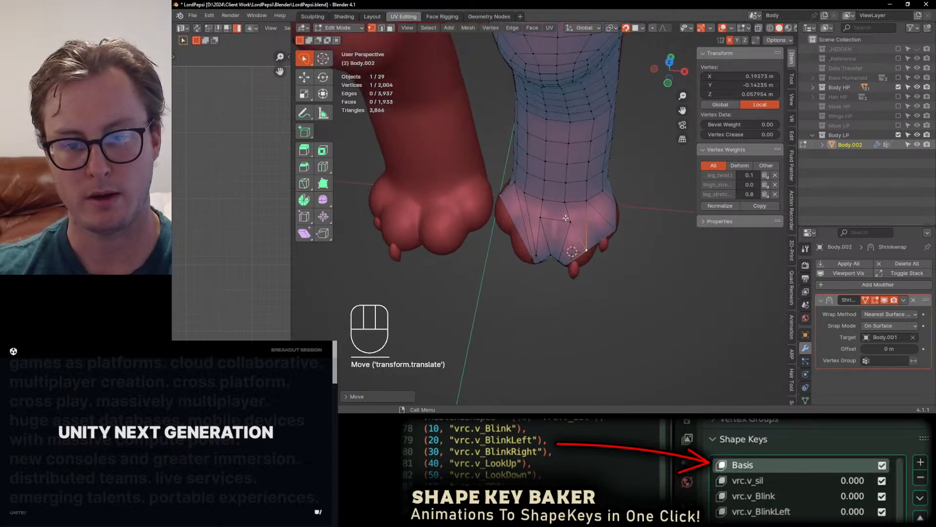
middle_click_drag(540, 250, 577, 127)
Select a shortest path of toe vertices and delete them.
left_click(552, 204, "ctrl+shift")
key("x")
left_click(558, 178)
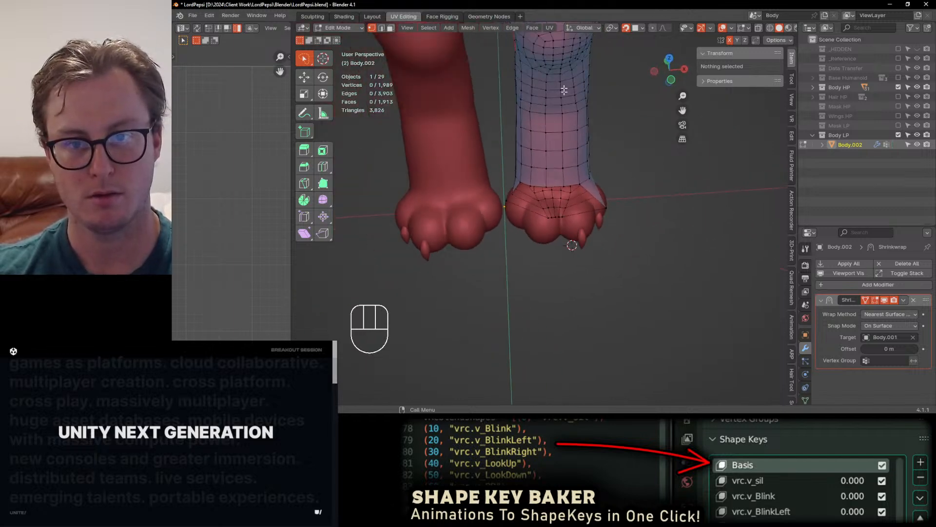
Delete the leftover stray vertex and trial an extrusion from the paw edge, then undo it.
middle_click_drag(562, 182, 536, 194)
key("x")
left_click(587, 225)
left_click(536, 191)
key("e")
left_click(527, 215)
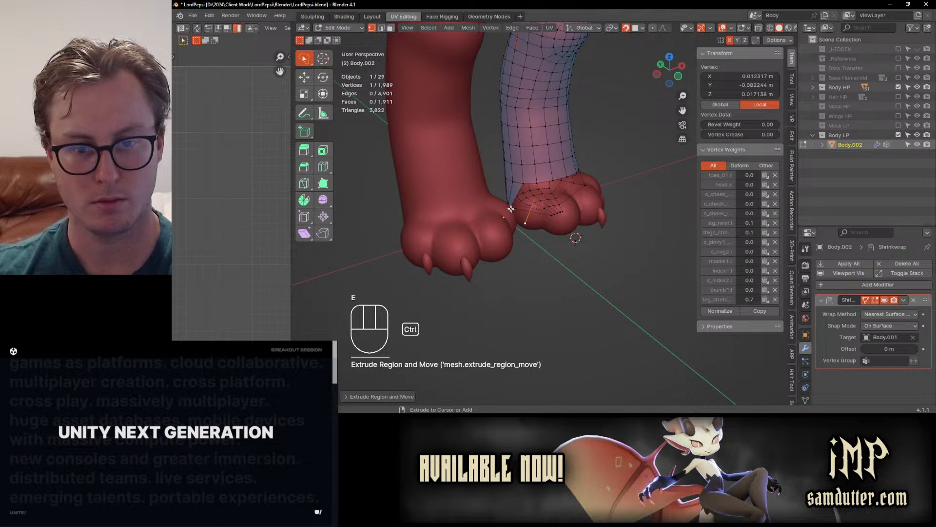
left_click(525, 223, "ctrl")
scroll(522, 222, "up", 2)
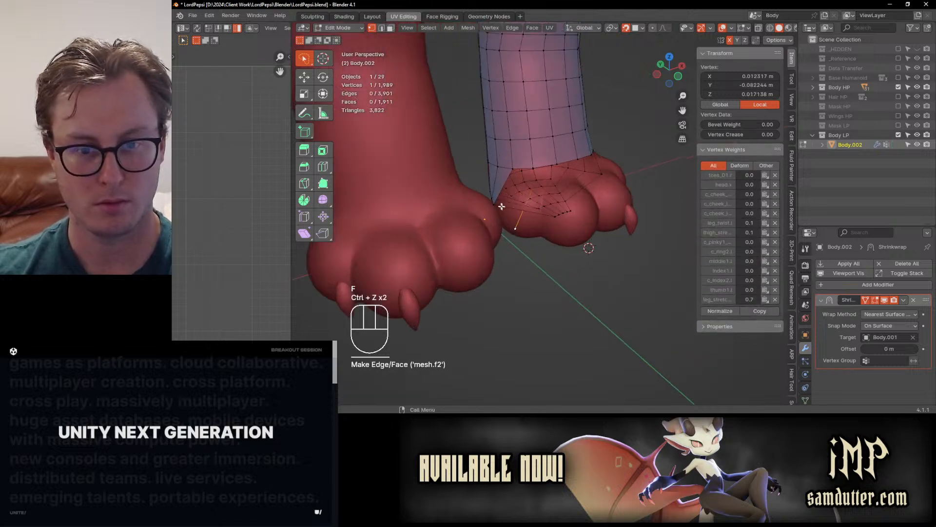
key("ctrl+z")
key("ctrl+z")
key("ctrl+z")
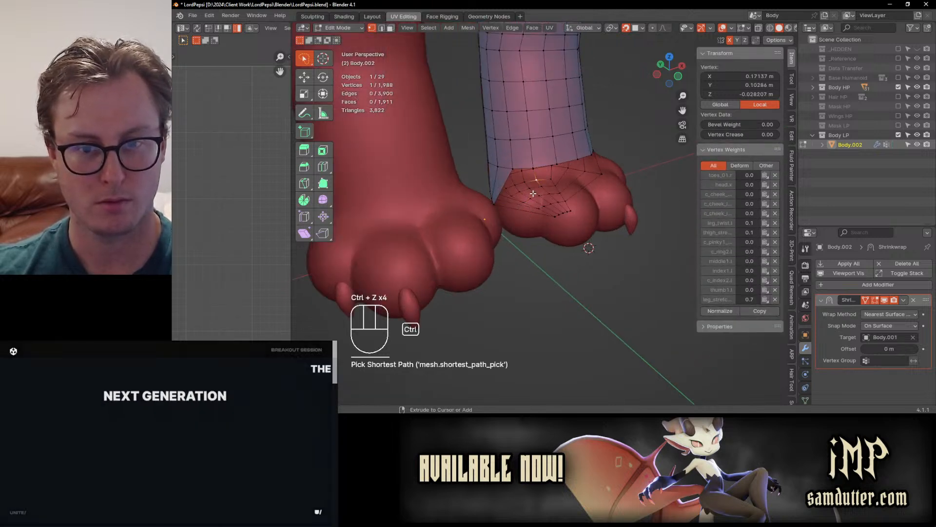
Extrude a vertex downward from the paw edge and extend the selection along it.
left_click(529, 196)
key("e")
left_click(523, 222)
middle_click_drag(523, 223, 587, 135)
left_click(496, 212, "ctrl")
left_click(523, 225)
scroll(551, 197, "up", 2)
middle_click_drag(539, 160, 700, 203)
Delete the foot-cap vertices and the loop of paw-edge vertices.
left_click(546, 222)
left_click(446, 179, "ctrl+shift")
key("x")
left_click(480, 132)
scroll(542, 144, "down", 4)
middle_click_drag(537, 194, 642, 198)
left_click(535, 223, "alt")
key("x")
left_click(529, 225)
middle_click_drag(529, 226, 540, 167)
Extrude the selected paw-edge path downward and scale the new edge narrower.
left_click(542, 214)
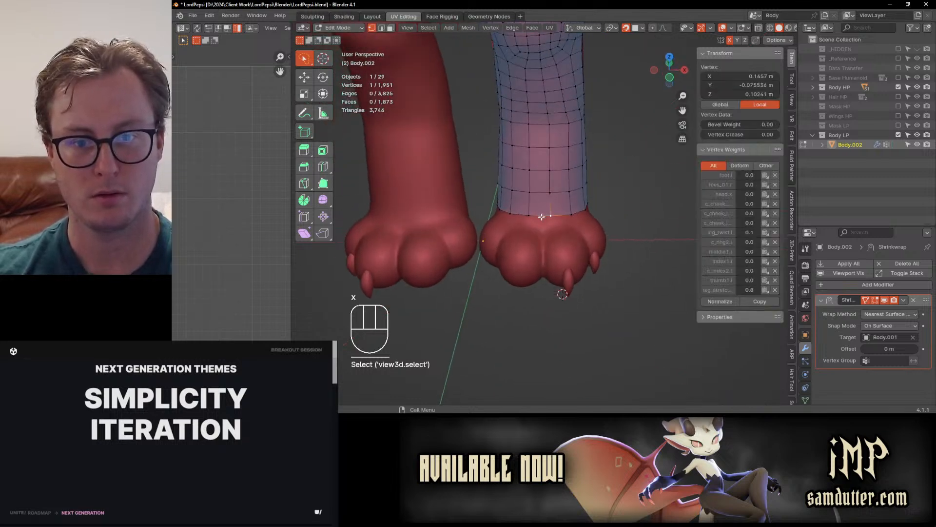
left_click(527, 215)
left_click(587, 216, "ctrl")
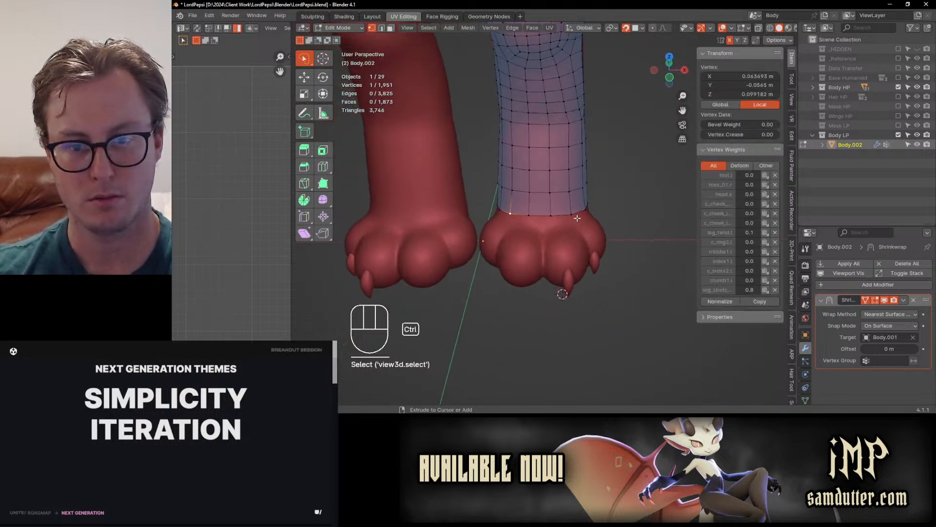
left_click(587, 213, "ctrl")
scroll(588, 213, "up", 2)
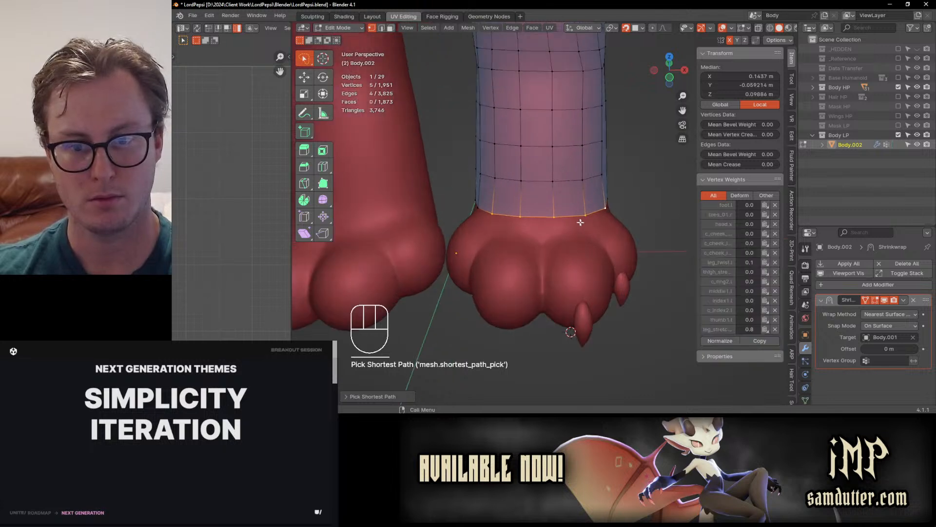
key("e")
left_click(558, 243)
key("s")
left_click(602, 236)
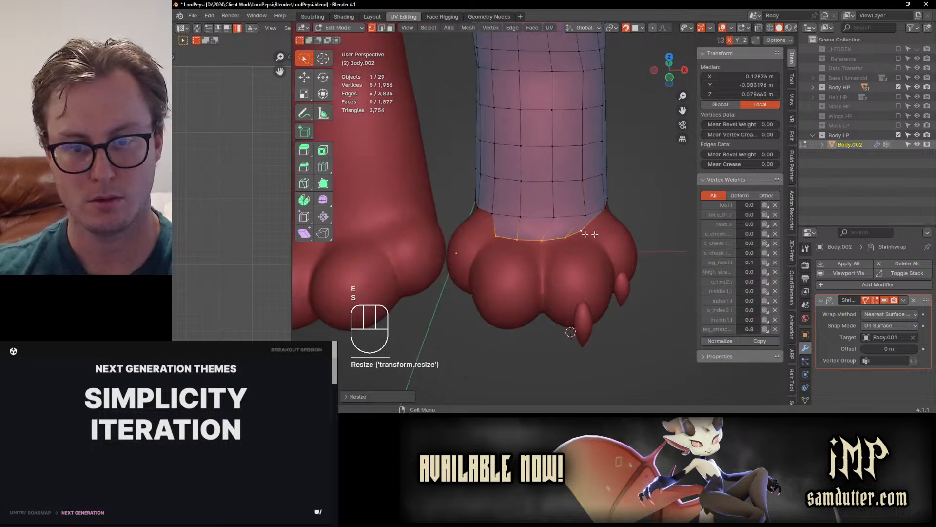
Nudge the middle and bottom-left vertices of the new band onto the paw.
scroll(602, 236, "up", 3)
left_click(542, 254)
key("g")
left_click(535, 256)
middle_click_drag(461, 220, 476, 241)
scroll(476, 241, "up", 1)
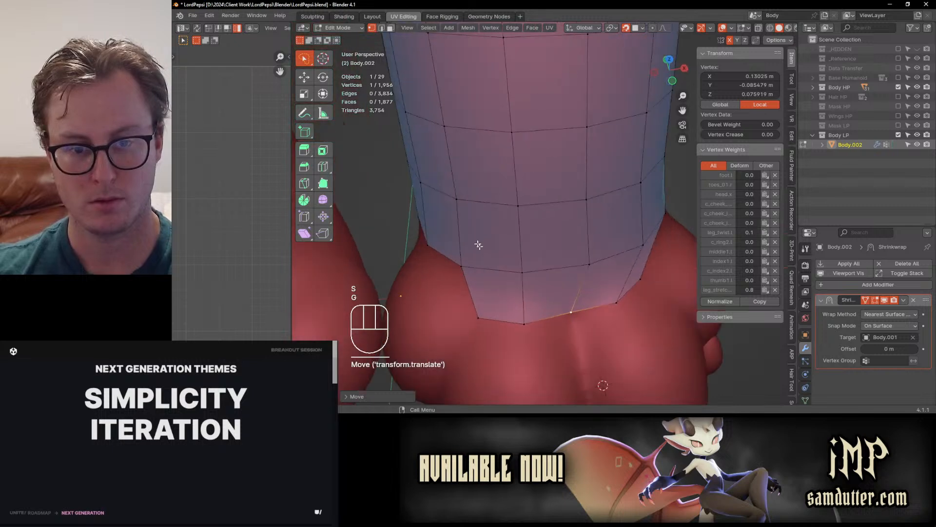
left_click(478, 307)
key("g")
left_click(476, 304)
scroll(510, 261, "down", 3)
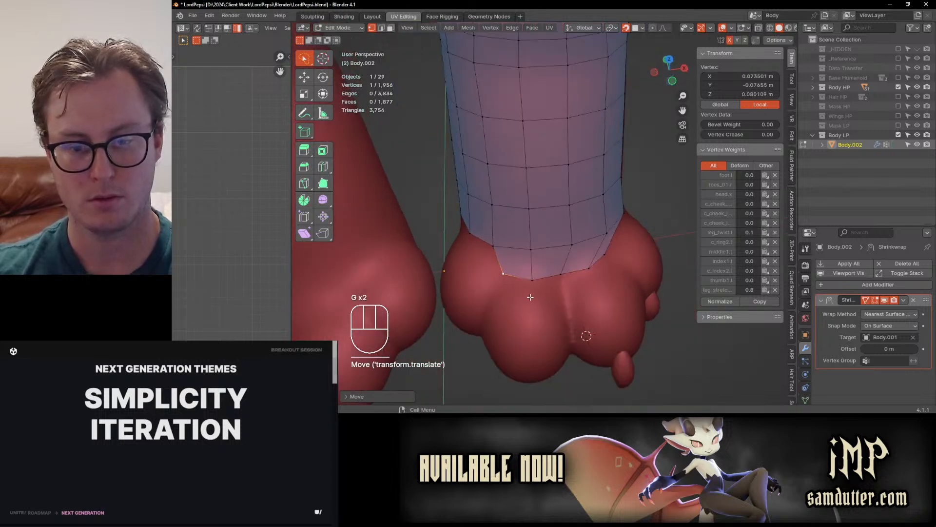
left_click(526, 296)
Adjust the bottom-edge vertices of the band to sit on the paw.
left_click(532, 280)
key("g")
left_click(529, 274)
left_click(557, 275)
key("g")
left_click(559, 280)
mouse_move(597, 281)
middle_mouse_down()
mouse_move(582, 281)
mouse_move(584, 272)
middle_mouse_up()
left_click(585, 266)
key("g")
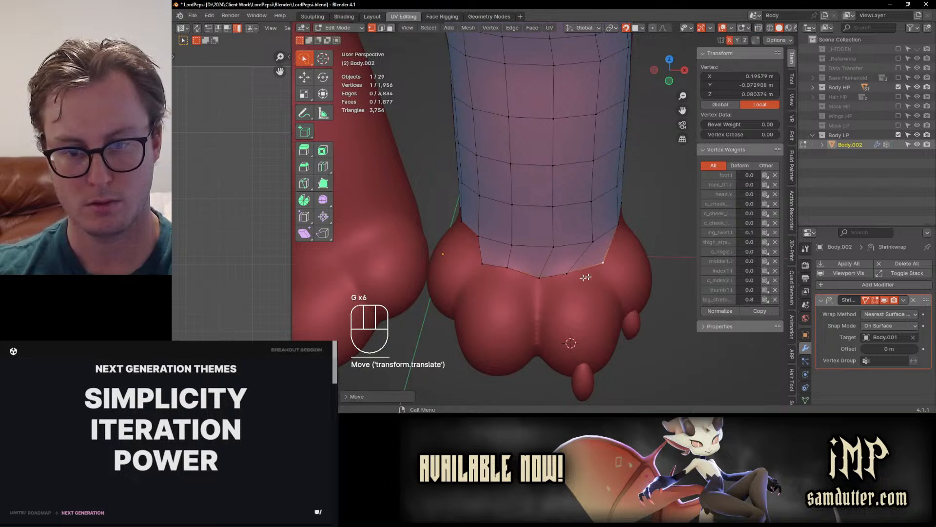
Move the two inner band vertices left and tweak a bottom-edge vertex.
left_click(555, 248)
key("g")
left_click(544, 250)
left_click(592, 242)
key("g")
left_click(583, 242)
left_click(568, 276)
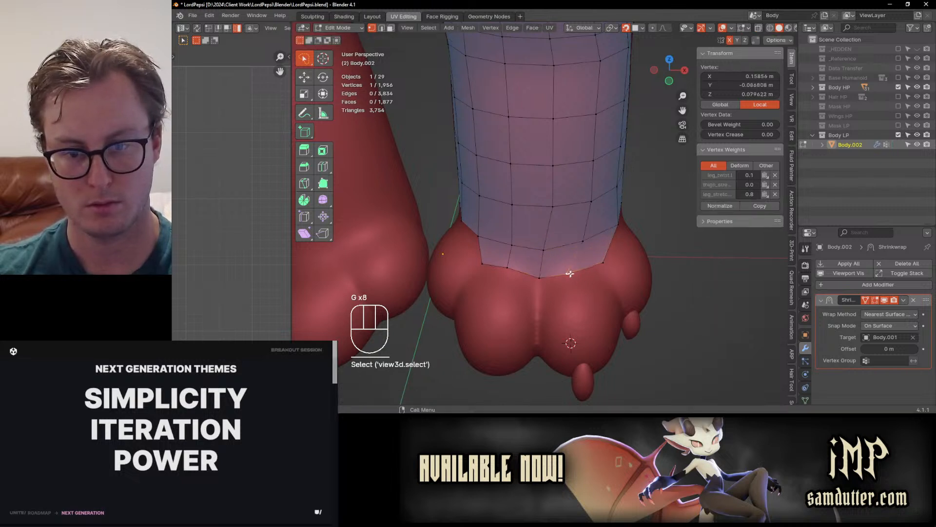
key("g")
left_click(577, 272)
left_click(602, 263)
Refine the corner and remaining bottom-edge vertices so the band hugs the paw top.
key("g")
left_click(604, 261)
middle_click_drag(604, 262, 547, 179)
left_click(585, 245)
key("g")
left_click(573, 242)
left_click(546, 244)
key("g")
left_click(540, 243)
left_click(502, 210)
key("g")
left_click(503, 215)
scroll(546, 239, "down", 2)
left_click(574, 204, "ctrl")
key("e")
left_click(561, 251)
key("g")
left_click(557, 198)
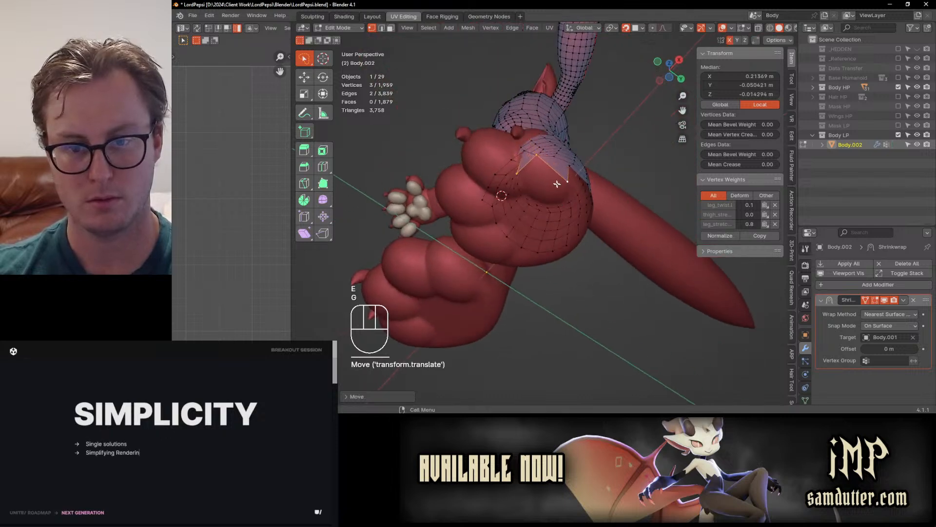
left_click(519, 174)
key("g")
left_click(545, 197)
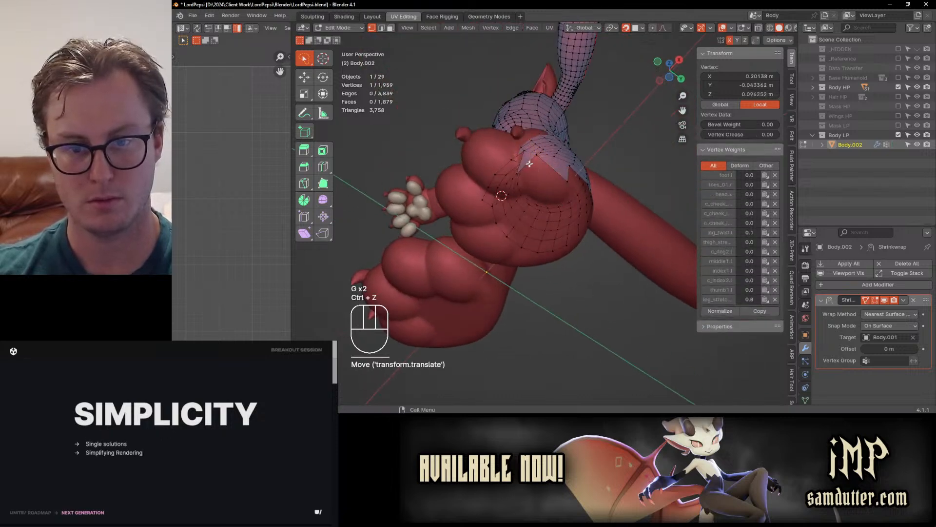
left_click(536, 203)
middle_click_drag(535, 202, 539, 256)
left_click(585, 288, "alt")
key("x")
left_click(585, 289)
left_click(560, 284)
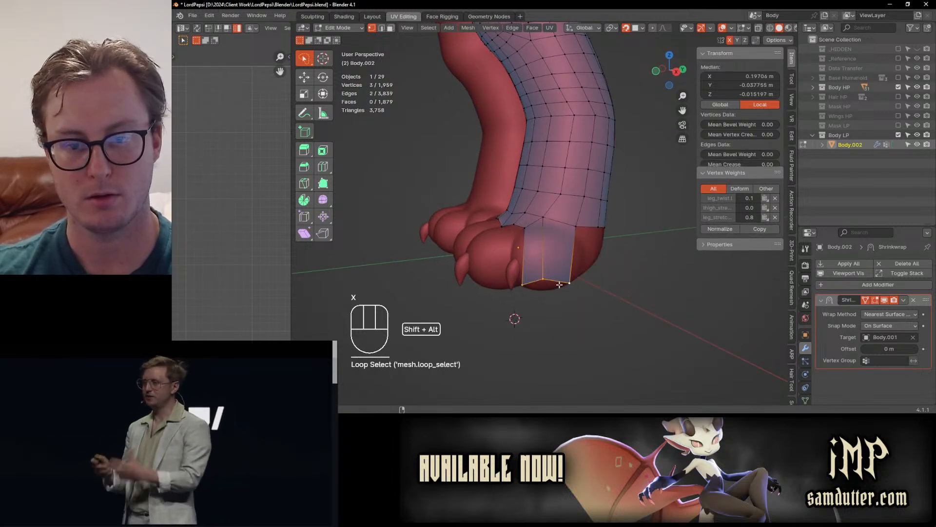
key("x")
left_click(559, 274)
middle_click_drag(559, 274, 634, 257)
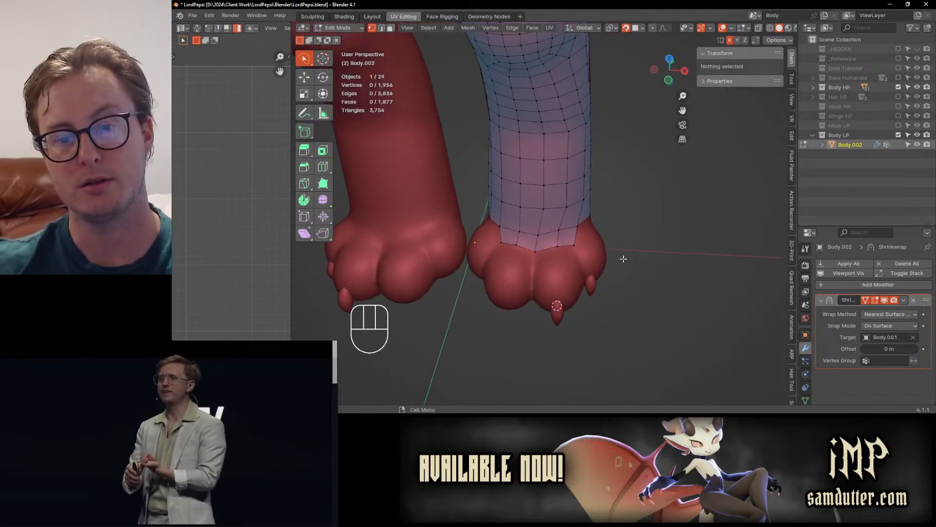
middle_click_drag(624, 258, 526, 243)
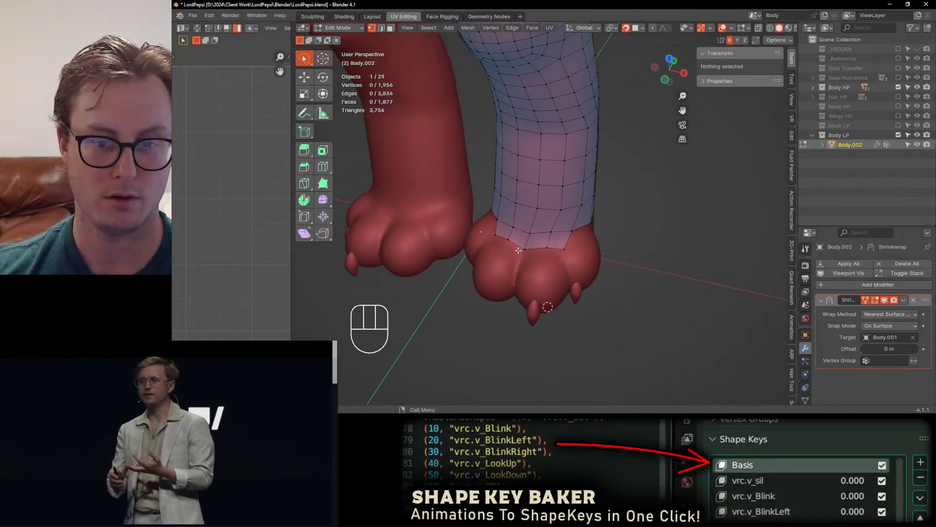
middle_click_drag(574, 264, 497, 248)
With snapping off, select the boundary edge loop at the bottom rim of the leg.
key("shift+Tab")
left_click(535, 250)
left_click(514, 266, "ctrl")
key("ctrl+z")
left_click(493, 249, "alt+shift")
left_click(554, 274, "alt+shift")
left_click(554, 275, "alt+shift")
middle_click_drag(554, 275, 546, 263)
Extrude the boundary loop down along Z into a skirt and lower it further.
key("e")
key("z")
left_click(579, 301)
middle_click_drag(579, 301, 546, 231)
key("g")
key("z")
left_click(573, 248)
key("g")
key("z")
left_click(574, 258)
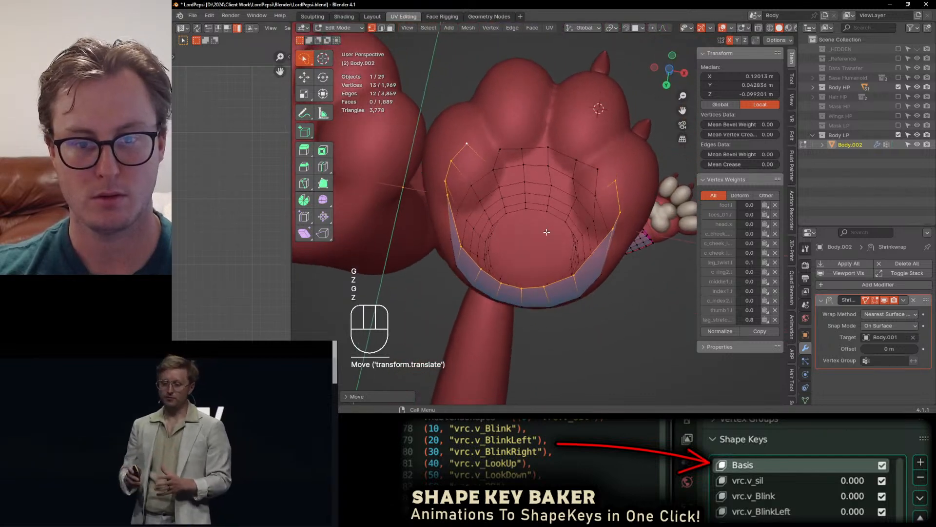
Try moving and scaling the snapped boundary onto the paw, then undo it.
key("shift+Tab")
key("g")
key("s")
key("g")
key("s")
left_click(605, 221)
key("ctrl+z")
key("ctrl+z")
key("ctrl+z")
key("ctrl+z")
middle_click_drag(622, 250, 539, 195)
key("ctrl+z")
key("shift+Tab")
key("shift+Tab")
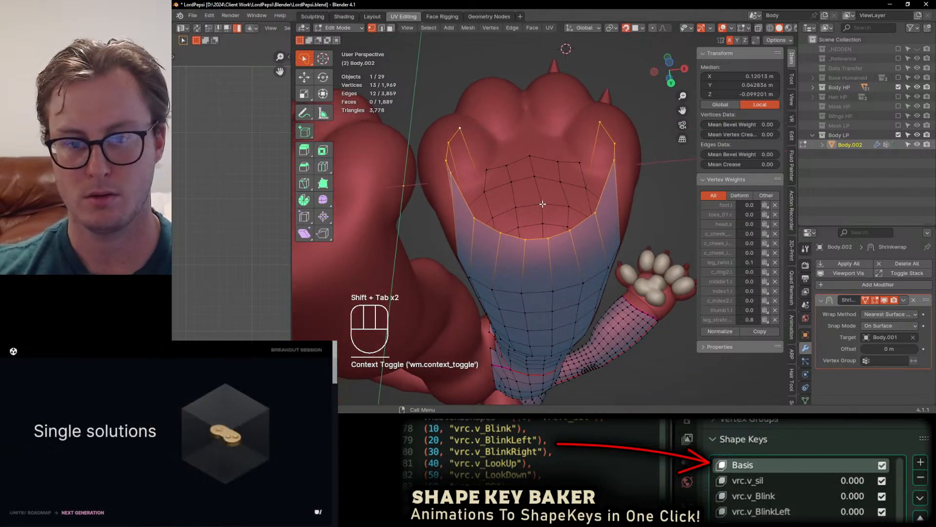
Apply a duplicated Shrinkwrap, then move and scale the rim vertices inward over the sole.
key("Tab")
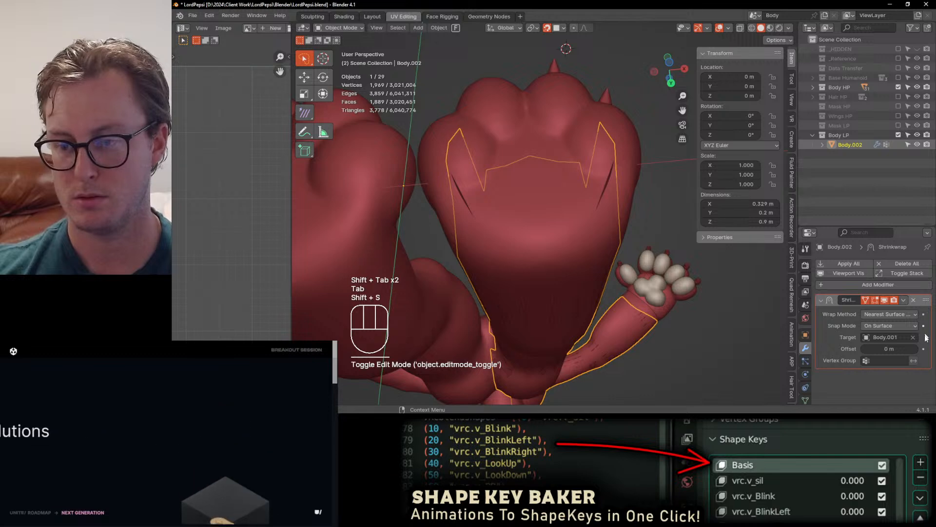
key("shift+s")
key("shift+d")
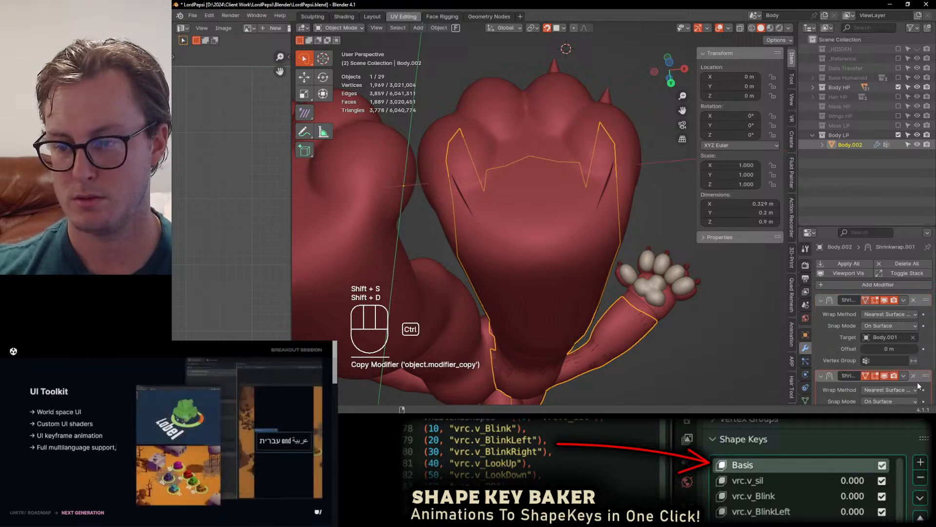
key("ctrl+a")
key("Tab")
middle_click_drag(546, 244, 599, 213)
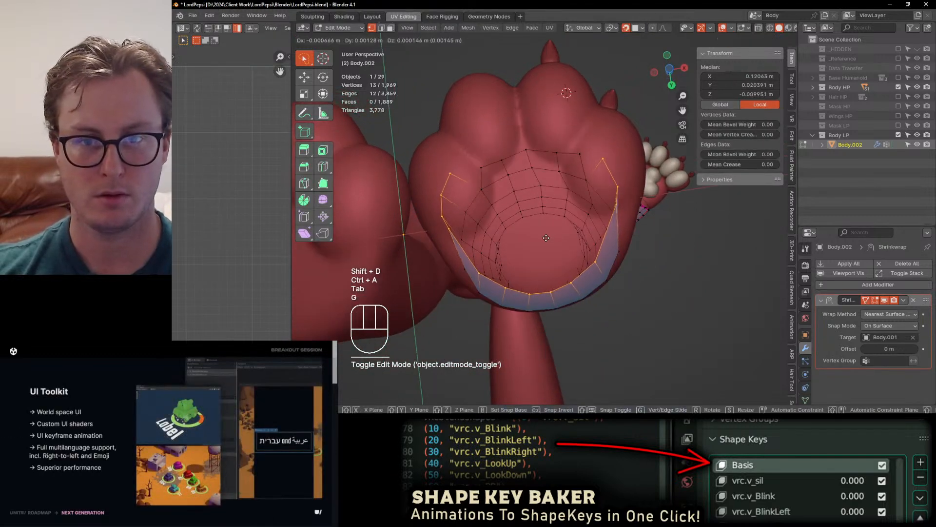
key("g")
key("s")
key("g")
middle_click_drag(599, 212, 562, 271)
key("shift+Tab")
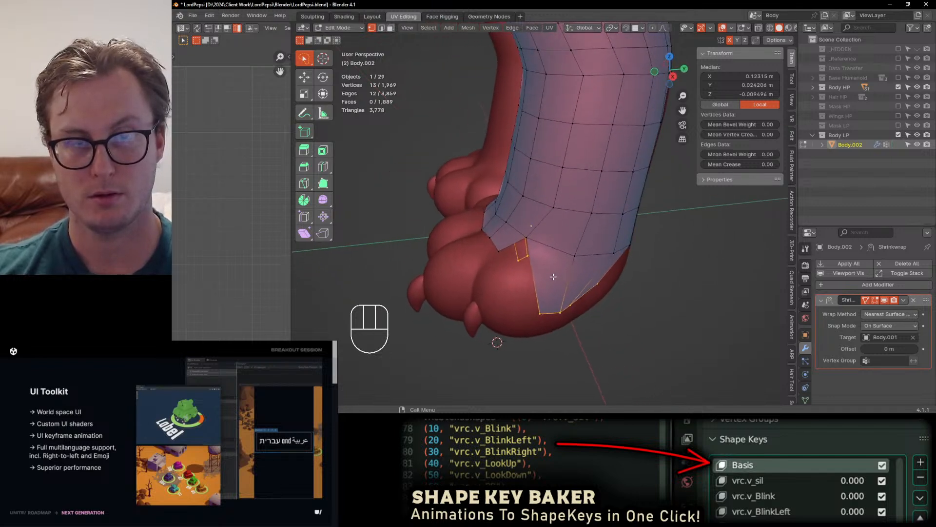
Delete an unwanted edge loop from the paw.
left_click(497, 257, "alt")
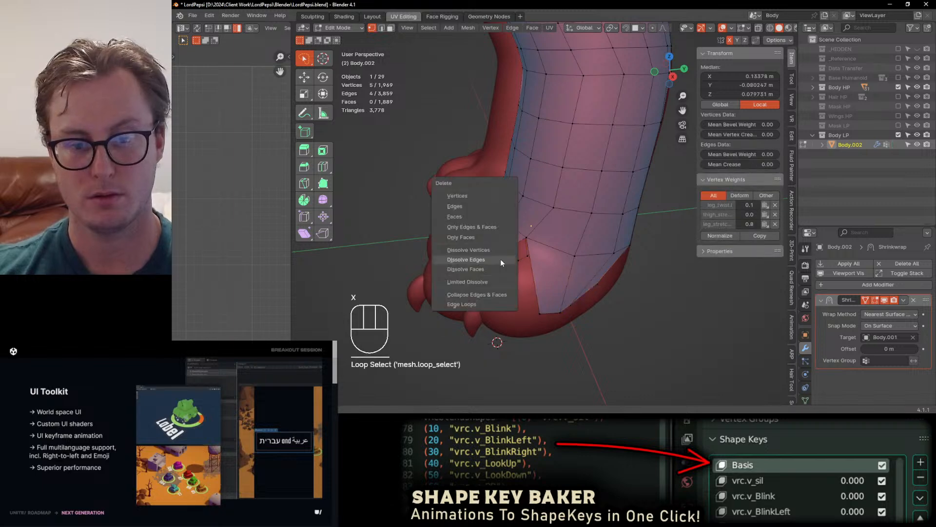
key("x")
key("v")
middle_click_drag(536, 273, 637, 284)
middle_click_drag(615, 281, 565, 290)
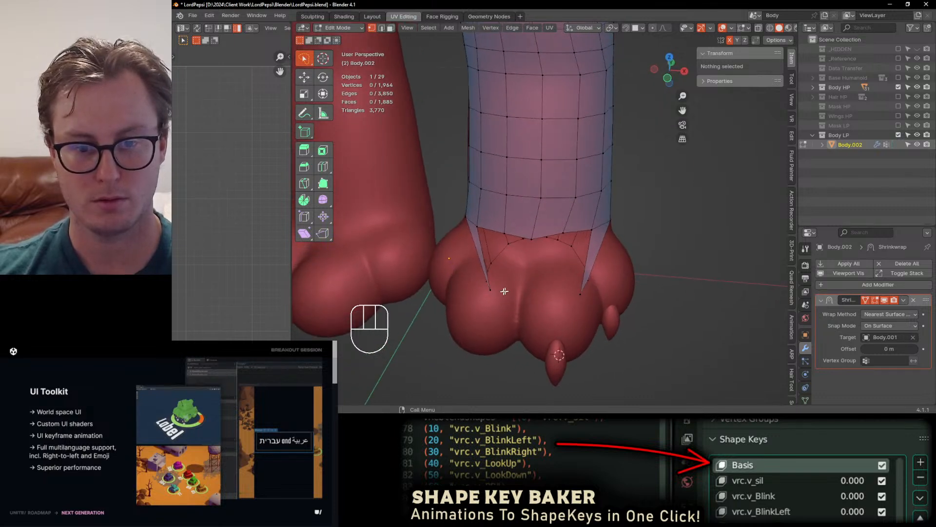
Join two leg-edge vertices with a new edge and add a loop cut across it.
left_click(581, 294, "shift")
left_click(581, 296, "shift")
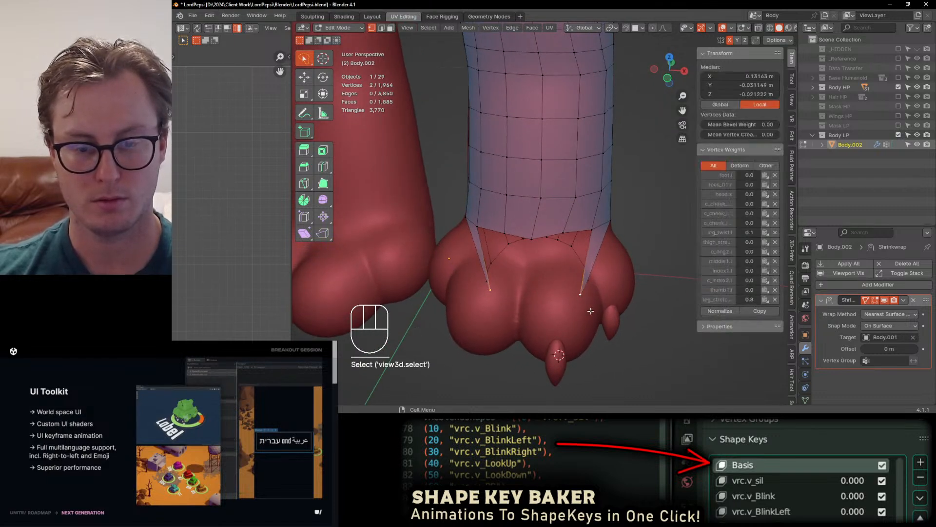
key("f")
key("ctrl+r")
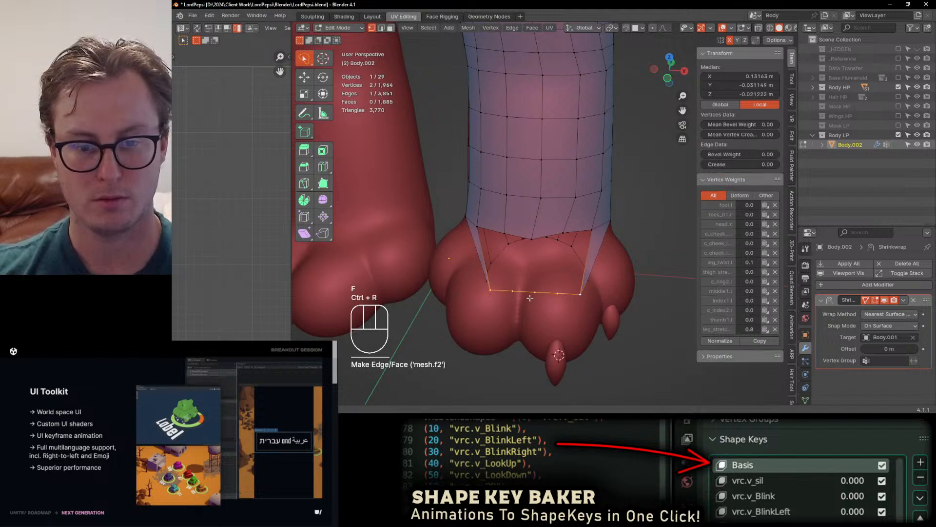
left_click(529, 298)
middle_click_drag(524, 284, 531, 194)
Select the edges around the sole opening and close it with Grid Fill.
left_click(381, 28)
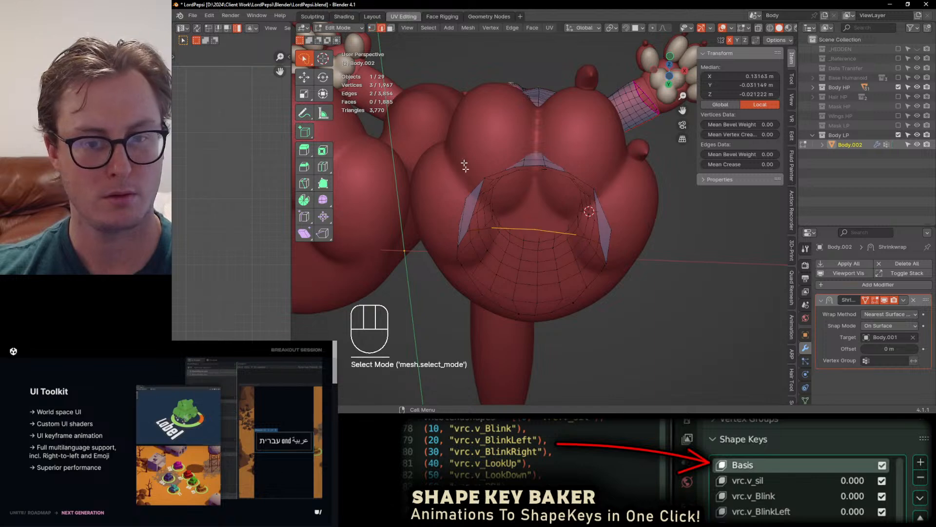
left_click(479, 231, "shift")
middle_click_drag(533, 239, 523, 202)
key("ctrl+z")
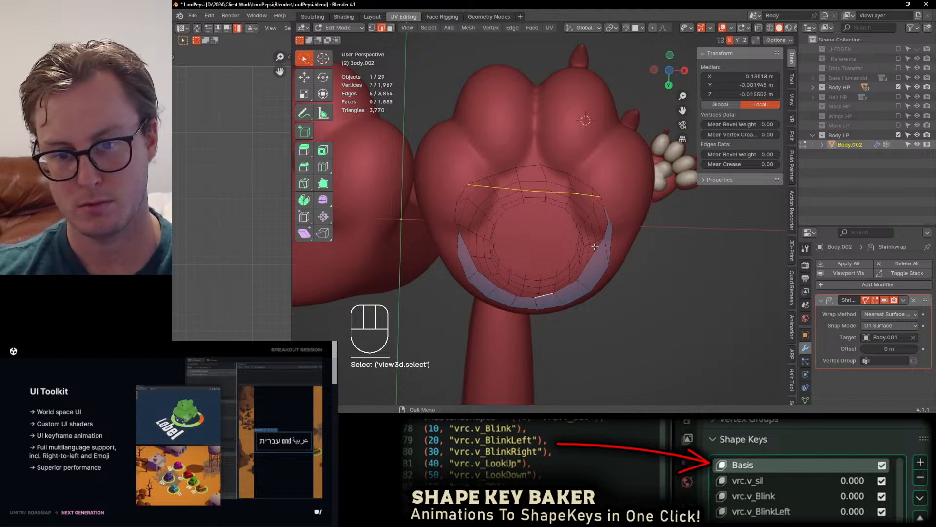
middle_click_drag(595, 247, 610, 217)
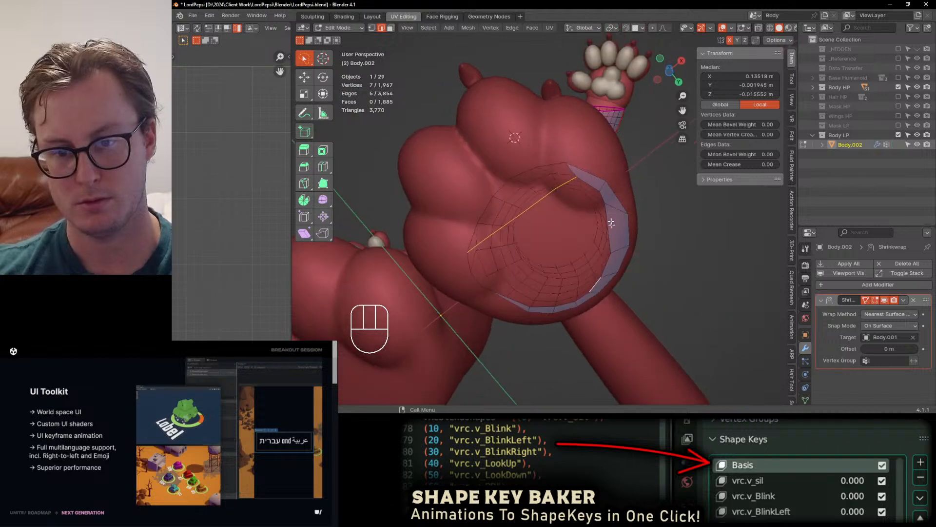
middle_click_drag(594, 288, 589, 269)
right_click(525, 273, "ctrl")
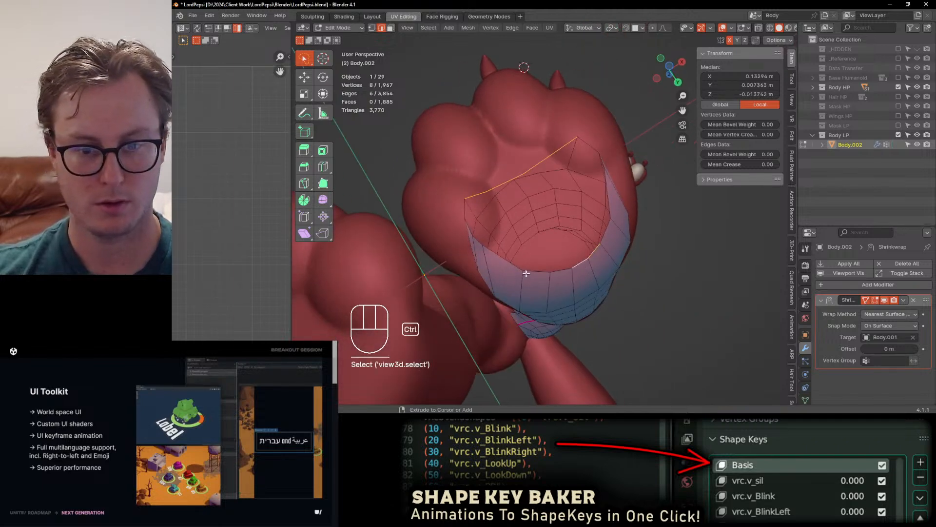
left_click(532, 274, "ctrl")
key("q")
left_click(596, 124)
middle_click_drag(596, 128, 615, 196)
Snap the grid-filled patch onto the paw's sole.
key("shift+Tab")
key("g")
left_click(575, 239)
middle_click_drag(576, 239, 631, 210)
Add a loop cut around the lower leg and adjust its thickness with Alt+S.
key("ctrl+r")
left_click(592, 263)
key("alt+s")
left_click(632, 195)
Scale the lower leg loops along Z.
key("s")
key("z")
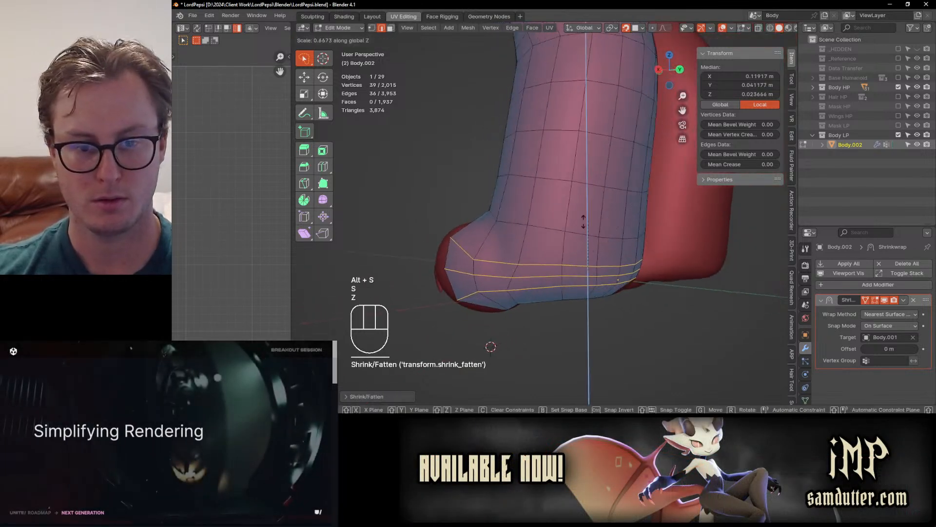
left_click(550, 224)
middle_click_drag(550, 224, 704, 179)
Move the lower loops along Y so they sit over the toes.
key("g")
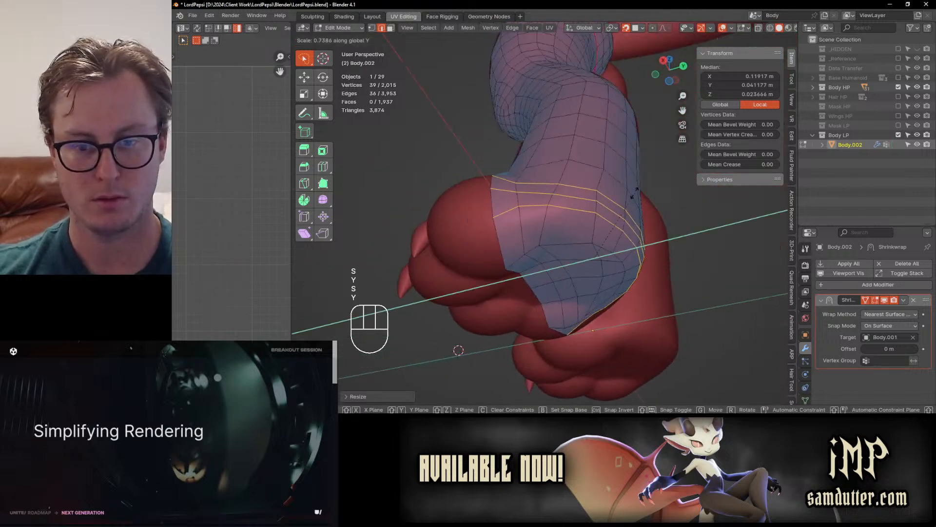
key("y")
left_click(635, 193)
middle_click_drag(636, 193, 610, 250)
key("ctrl+z")
key("shift+Tab")
key("s")
key("y")
key("g")
key("y")
left_click(575, 169)
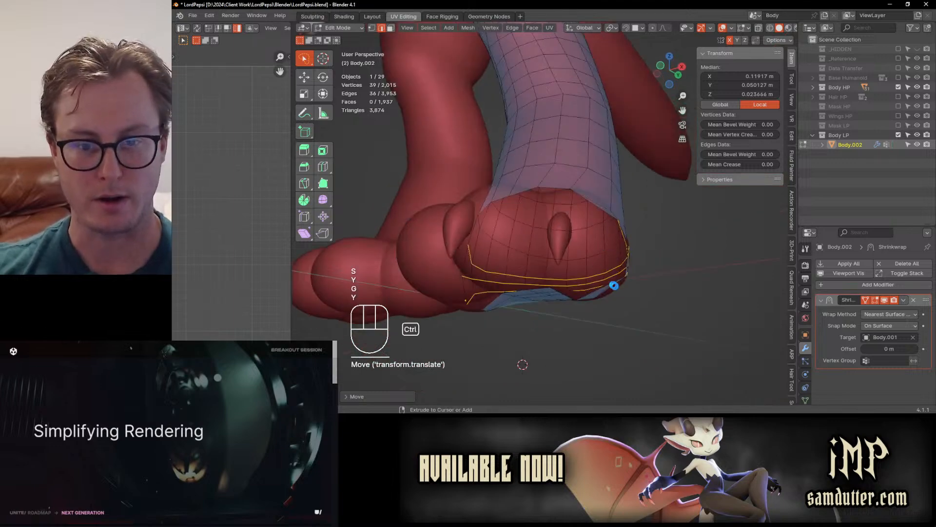
Save LordPepsi.blend.
key("ctrl+s")
scroll(613, 269, "up", 5)
mouse_move(546, 293)
middle_mouse_down()
mouse_move(528, 257)
mouse_move(548, 277)
middle_mouse_up()
Select an edge path around the toe gap and Grid Fill it.
left_click(493, 249)
left_click(496, 245)
mouse_move(496, 245)
middle_mouse_down()
mouse_move(567, 223)
mouse_move(512, 237)
middle_mouse_up()
left_click(580, 238, "ctrl")
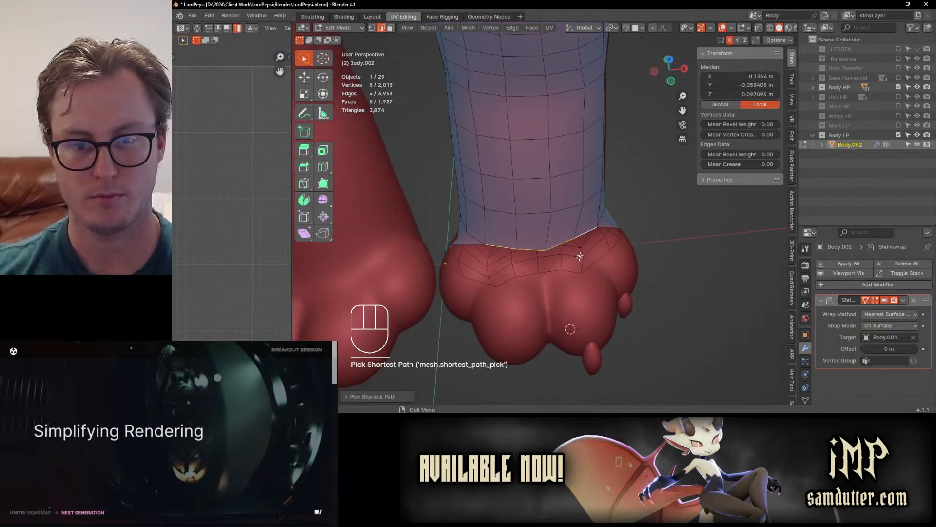
left_click(573, 270, "shift")
left_click(505, 282, "ctrl")
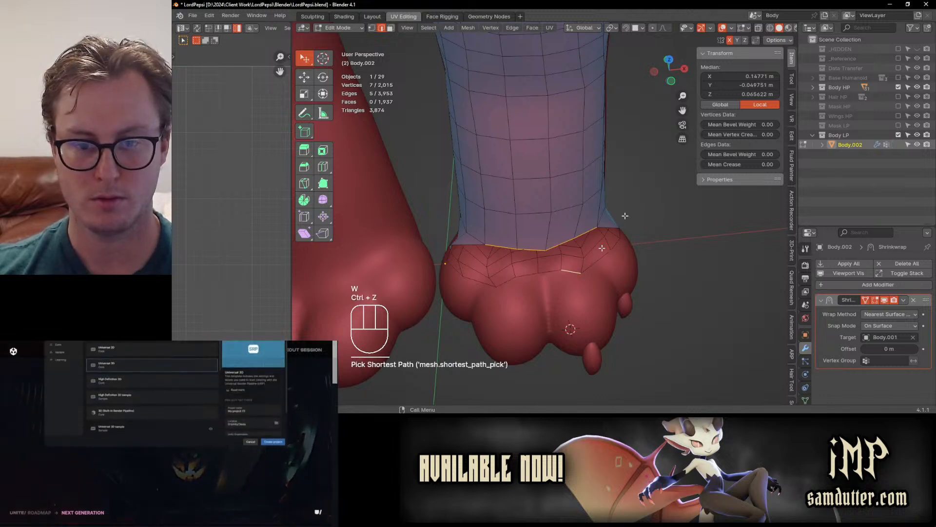
key("ctrl+z")
key("q")
left_click(612, 127)
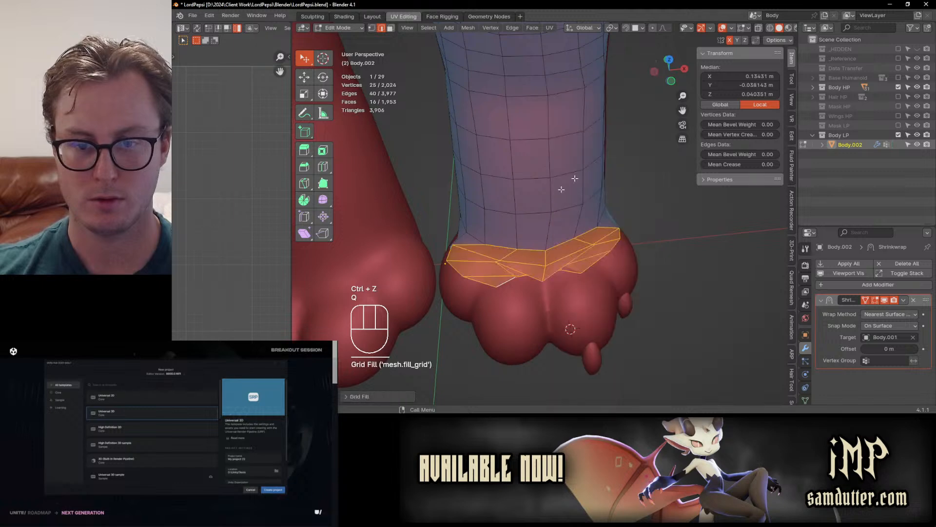
Extrude the trial toe-gap fill, then delete it again.
middle_click_drag(593, 157, 580, 222)
key("e")
left_click(614, 285)
middle_click_drag(610, 253, 419, 83)
key("x")
left_click(410, 76)
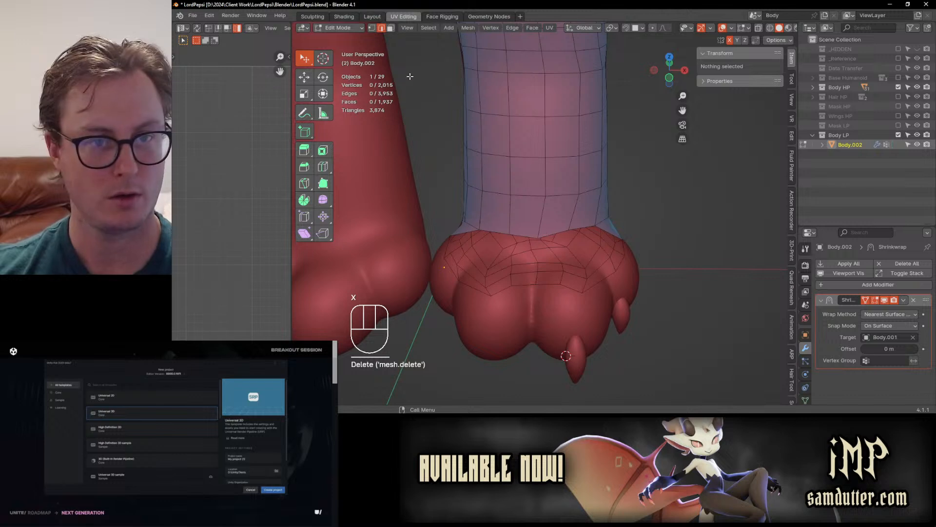
Apply the Shrinkwrap modifier in Object Mode and return to Edit Mode.
key("Tab")
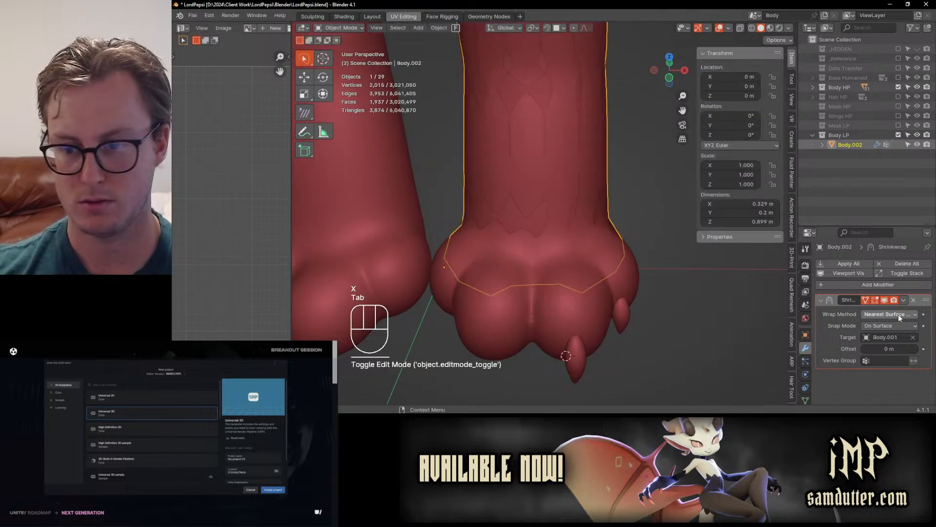
key("ctrl+a")
key("Tab")
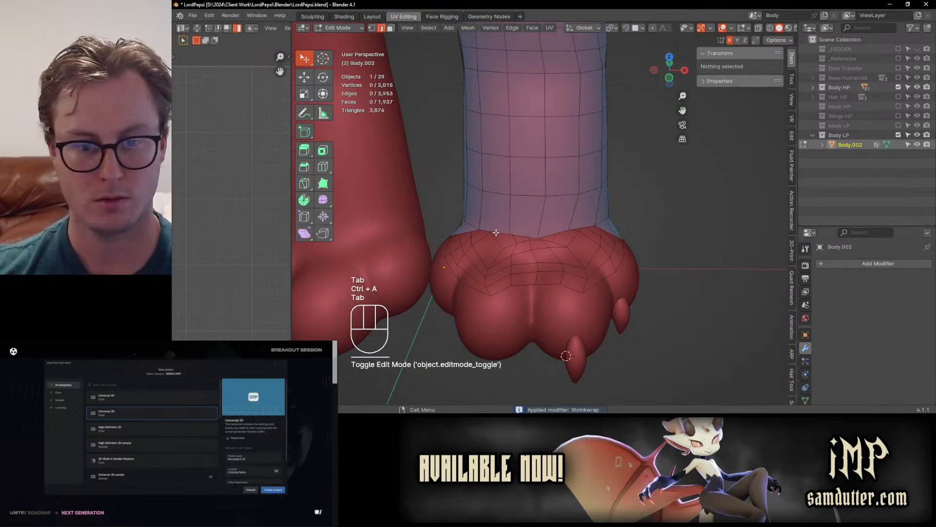
Extrude the foot-base edge path along Y over the toes.
left_click(480, 230)
left_click(579, 232, "ctrl")
middle_click_drag(580, 231, 576, 285)
key("e")
key("y")
left_click(610, 356)
middle_click_drag(610, 356, 570, 274, "shift")
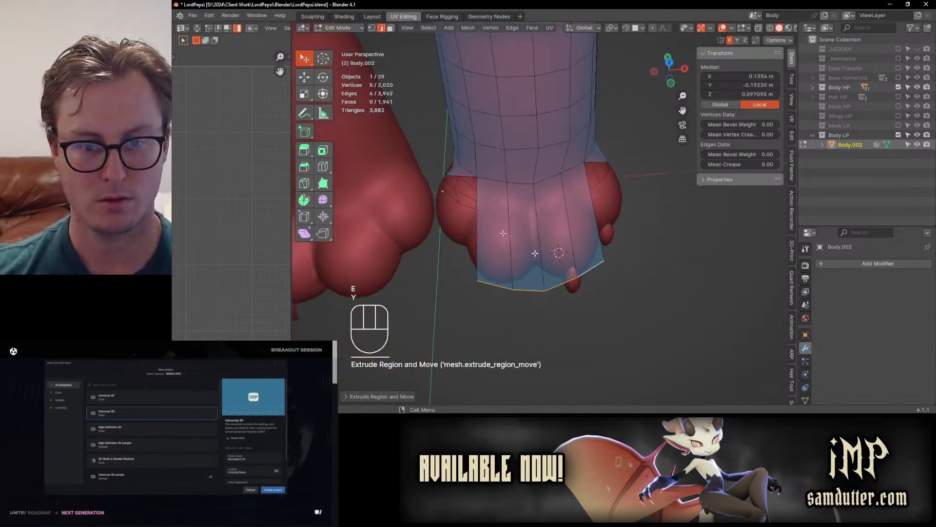
Undo a loop cut on the toe faces and delete the extruded vertices.
key("ctrl+r")
left_click(541, 216)
right_click(540, 216)
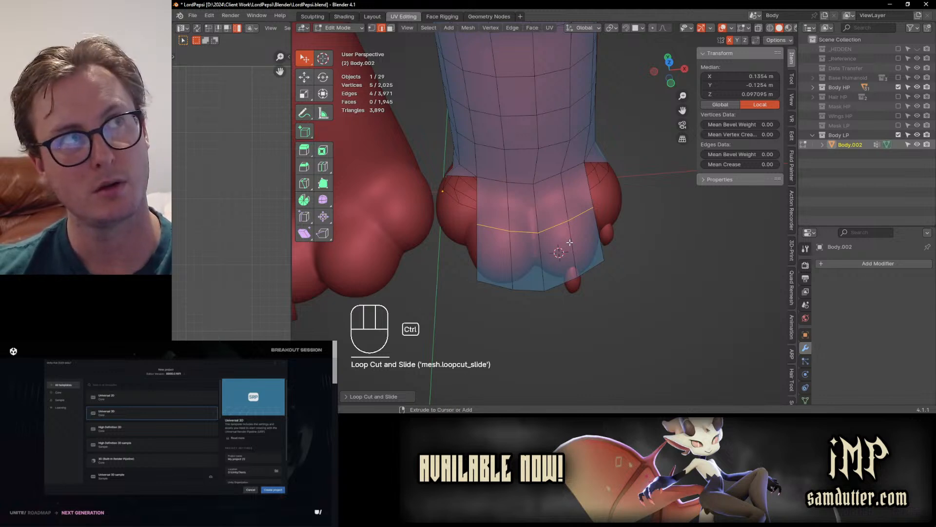
key("ctrl+z")
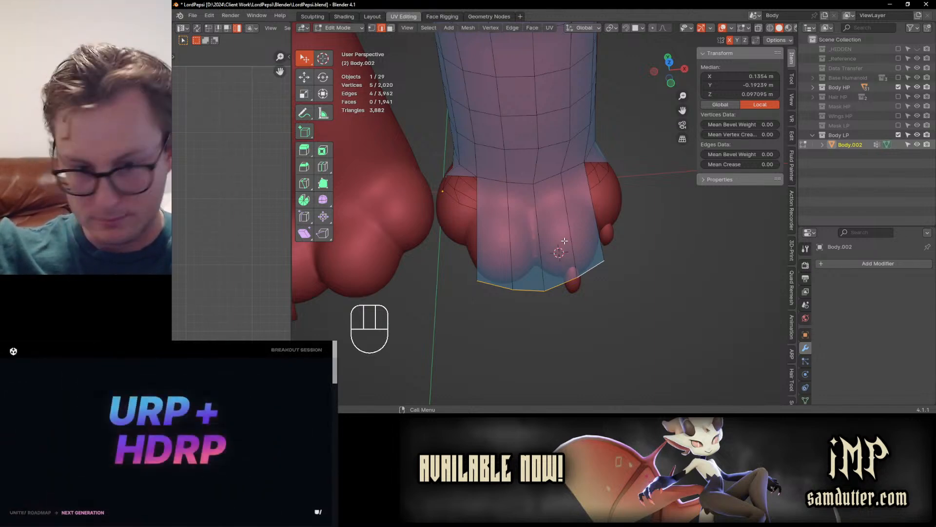
key("x")
left_click(566, 229)
middle_click_drag(569, 222, 593, 307)
middle_click_drag(533, 194, 535, 234, "shift")
middle_click_drag(535, 234, 543, 257)
Inset a four-face strip above the paw, then delete the inset ring faces.
scroll(546, 251, "up", 1)
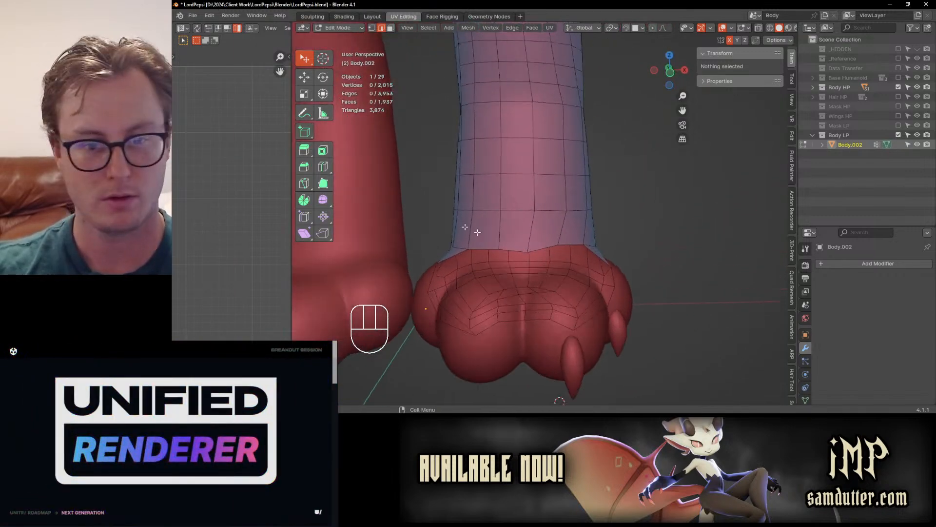
left_click(502, 238)
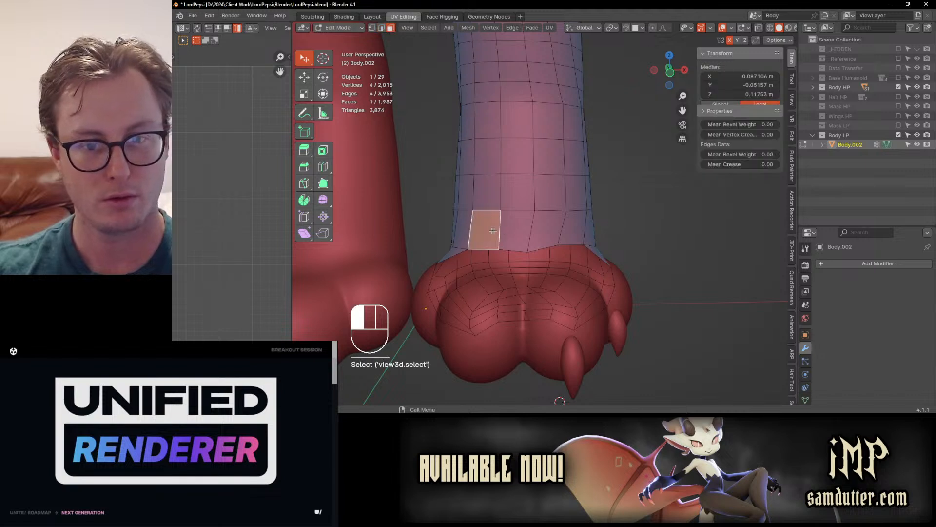
left_click(573, 227, "ctrl")
key("i")
left_click(602, 201)
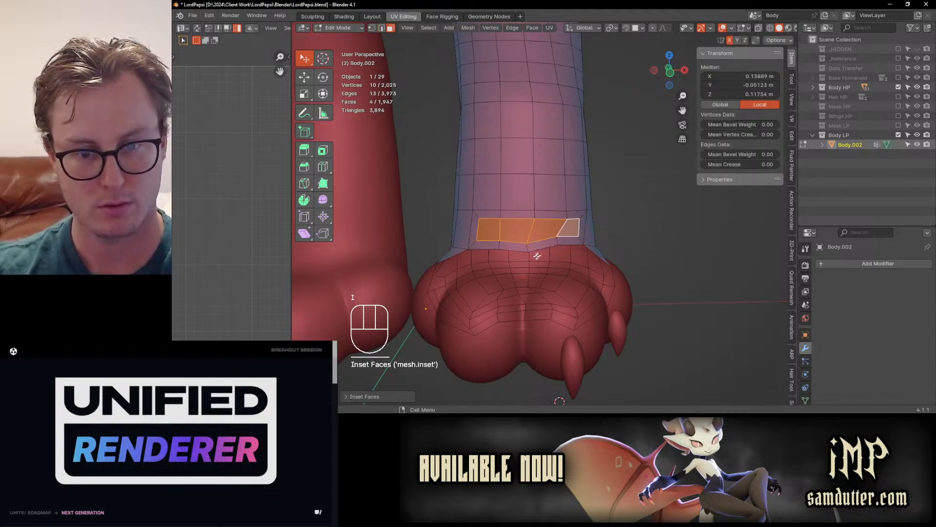
scroll(549, 251, "up", 1)
left_click(485, 252)
left_click(543, 248, "ctrl")
key("x")
left_click(557, 252)
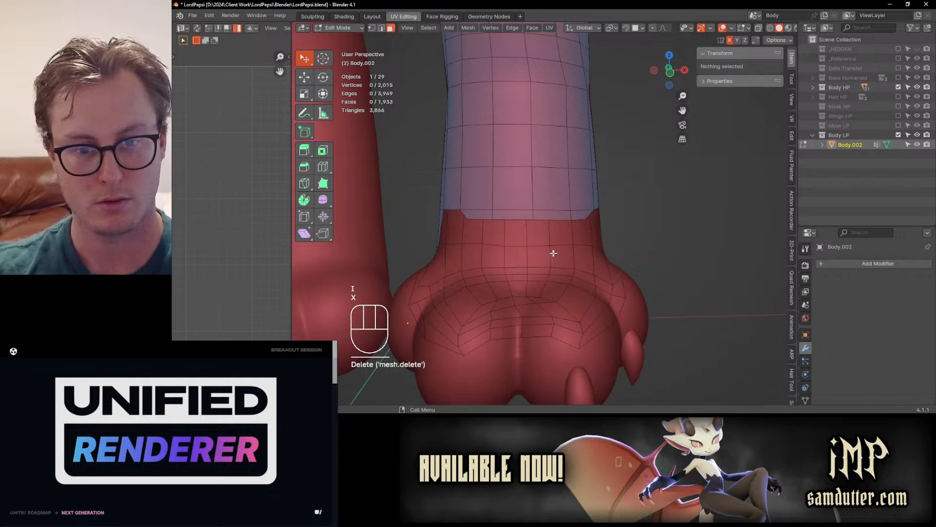
key("ctrl+z")
key("x")
left_click(534, 258)
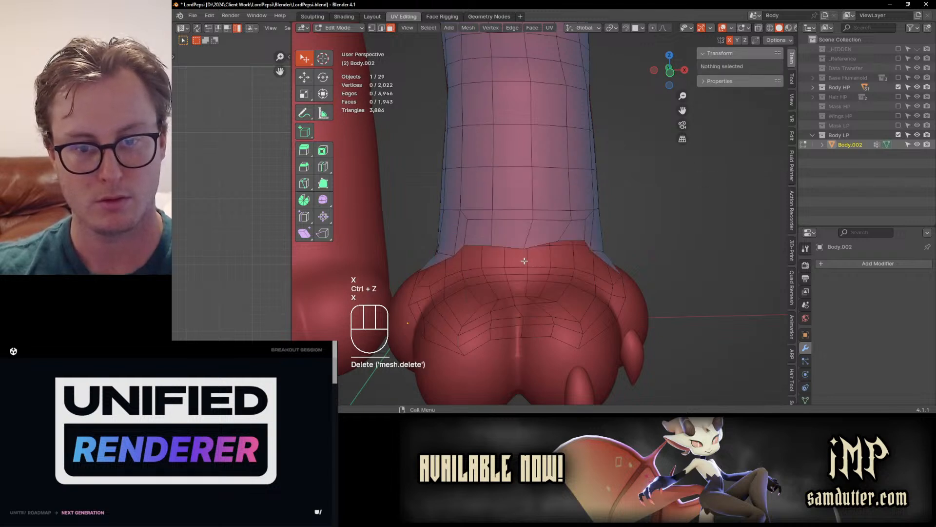
Narrow the four-face strip above the paw along the X axis.
left_click(371, 27)
left_click(468, 245)
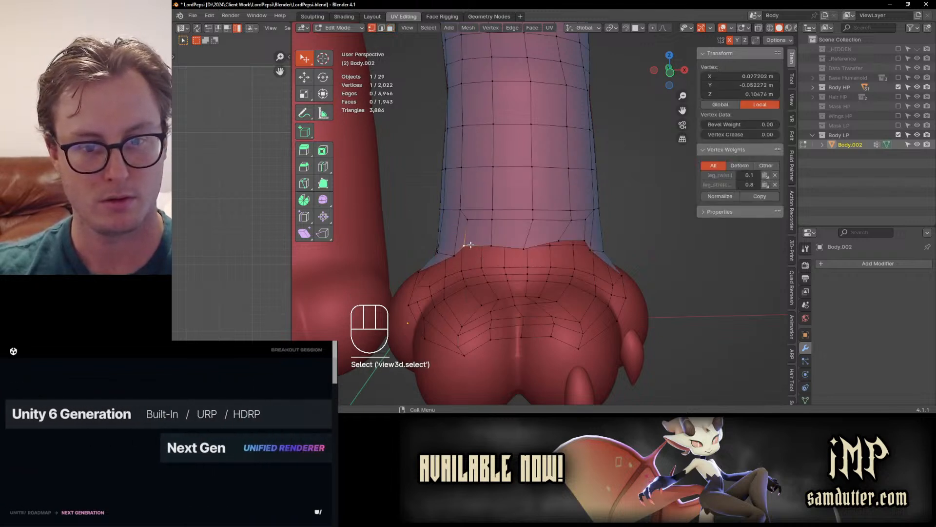
left_click(594, 211, "ctrl")
key("s")
key("x")
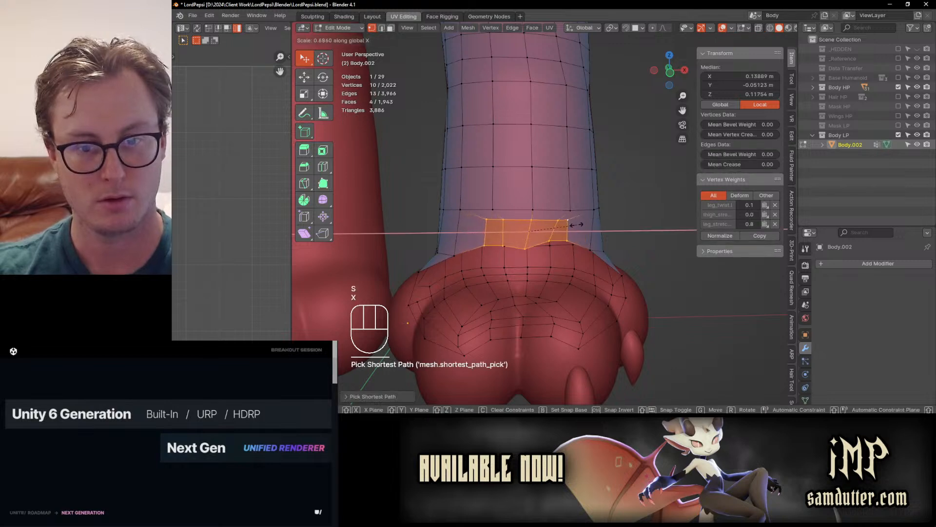
left_click(517, 243)
With surface snapping on, move the strip down and readjust its X width.
key("shift+Tab")
key("g")
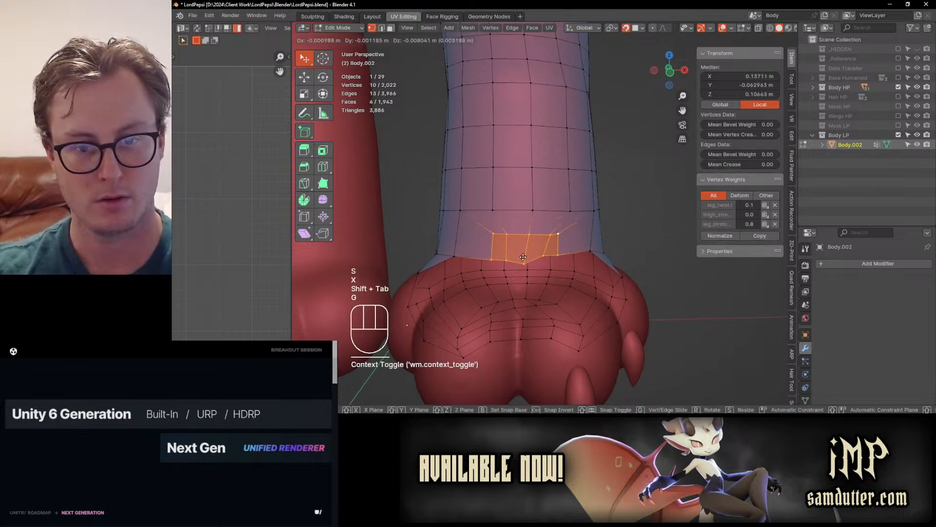
left_click(523, 264)
middle_click_drag(553, 262, 558, 280)
key("s")
key("x")
left_click(601, 266)
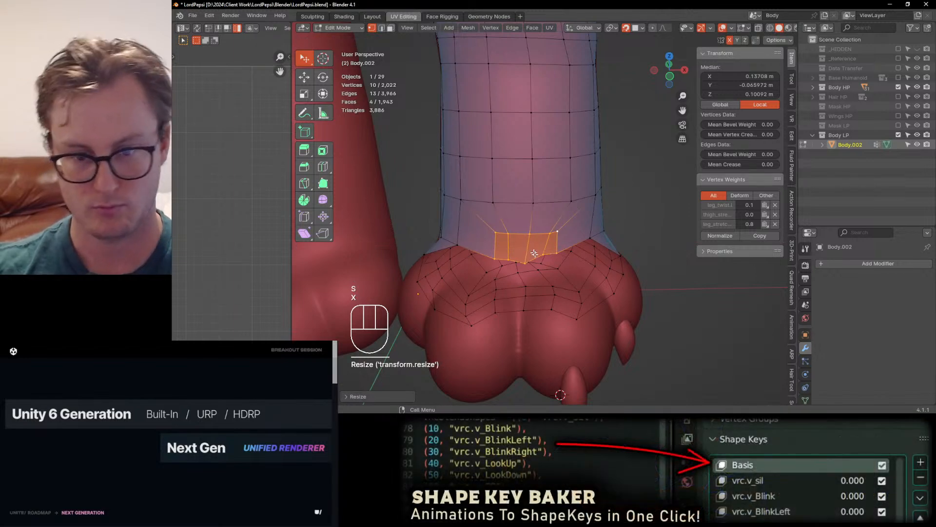
Cut two centred edge loops around the lower leg, then undo the follow-up selection.
key("ctrl+r")
scroll(569, 227, "up", 1)
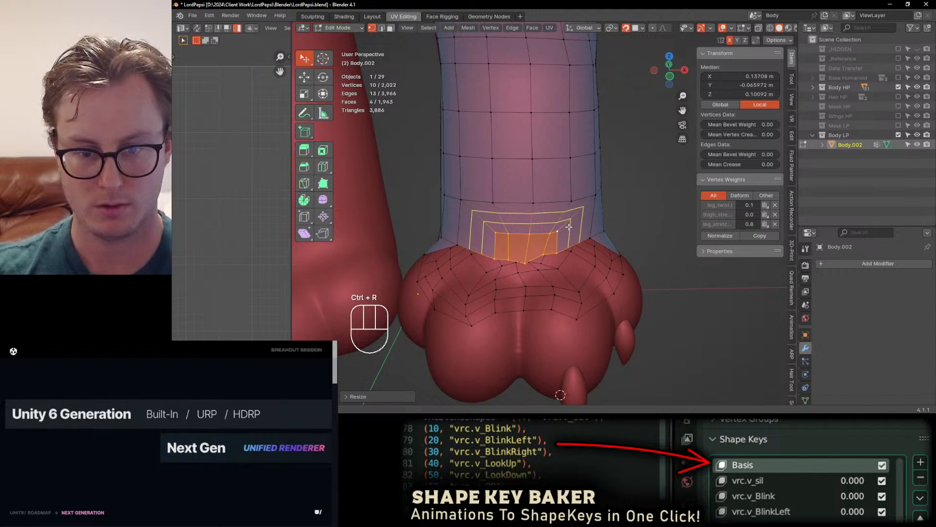
left_click(569, 226)
right_click(569, 227)
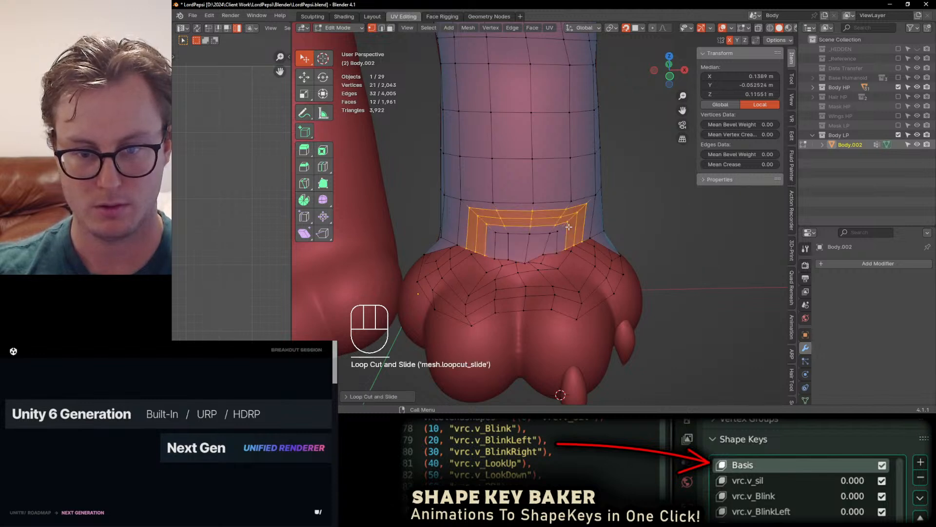
left_click(529, 265)
left_click(564, 250, "ctrl")
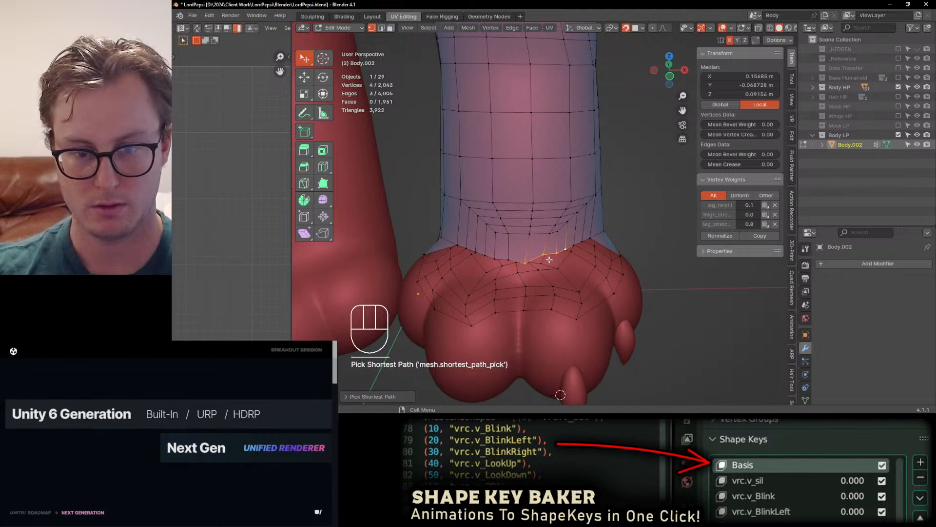
middle_click_drag(603, 258, 590, 264)
key("ctrl+z")
key("ctrl+z")
key("ctrl+z")
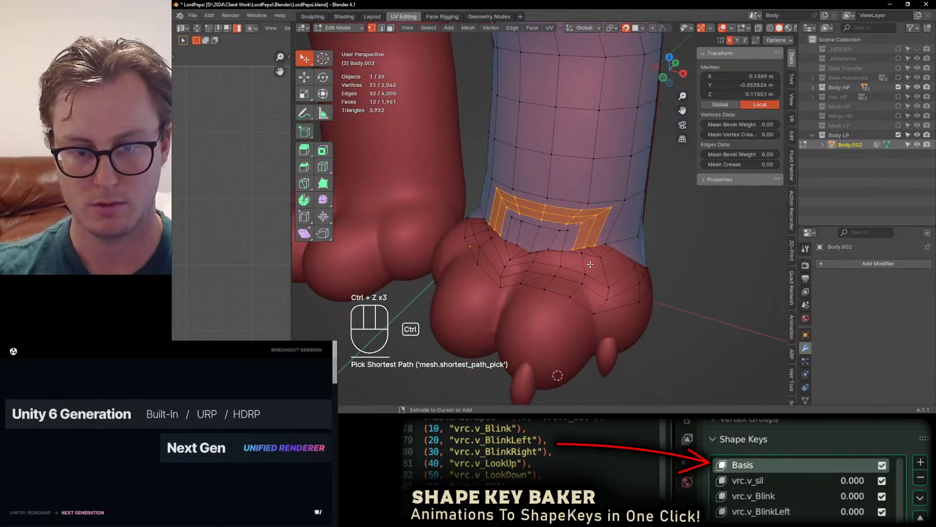
key("ctrl+z")
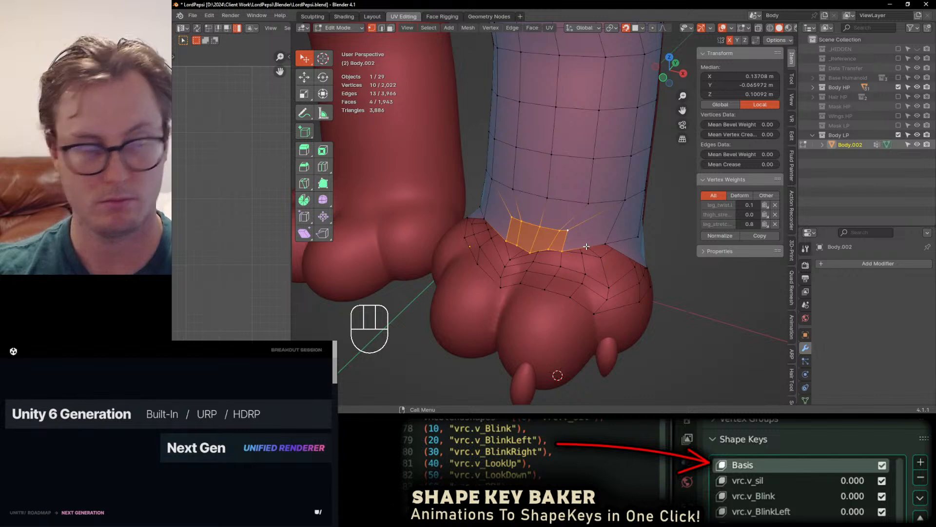
Re-cut centred loops on the leg and select edges along its bottom rim.
key("ctrl+r")
left_click(583, 229)
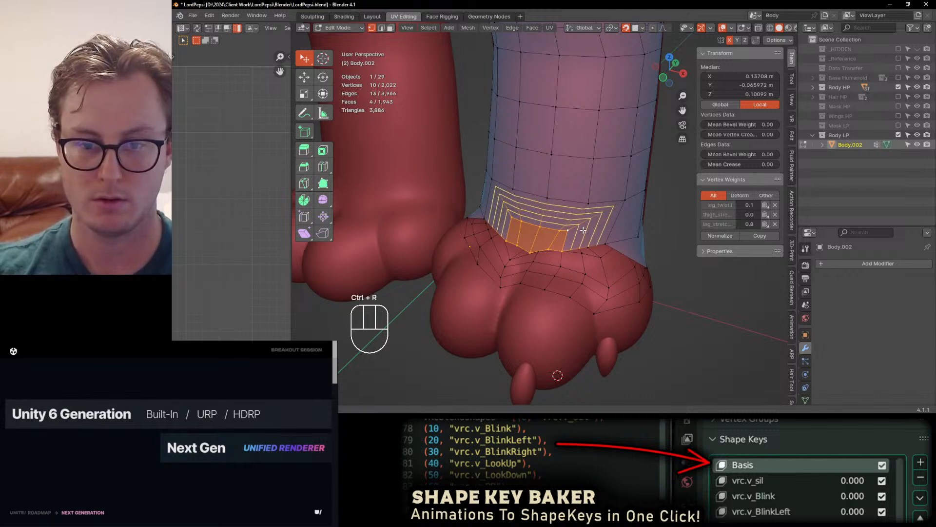
right_click(583, 230)
left_click(605, 243)
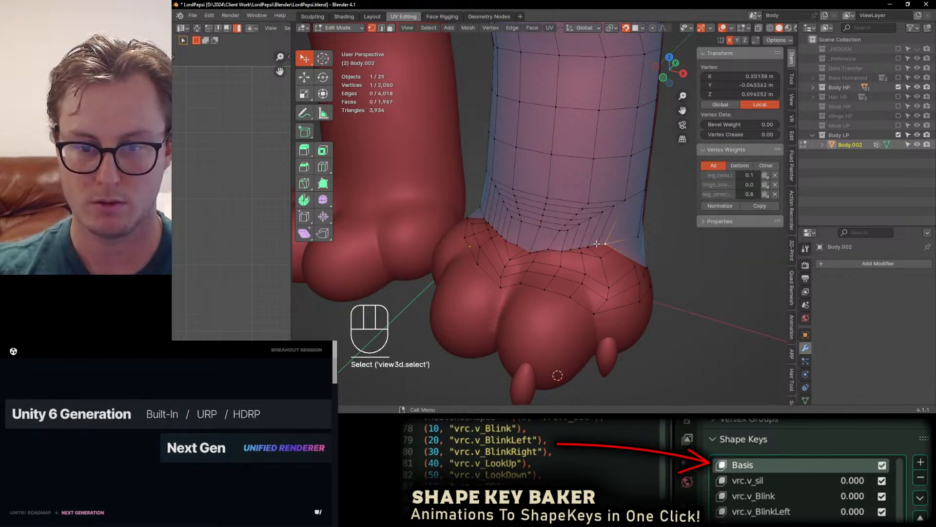
left_click(381, 28)
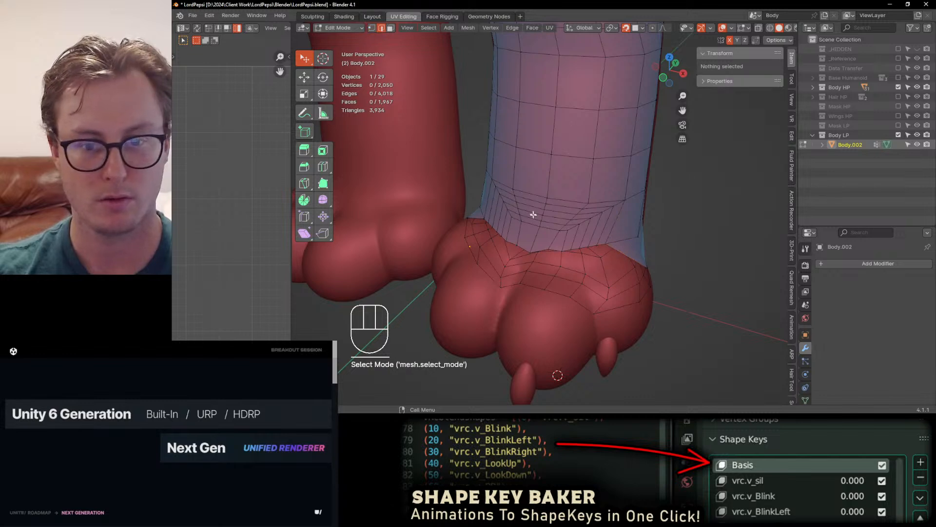
left_click(543, 249, "ctrl")
left_click(605, 244, "ctrl")
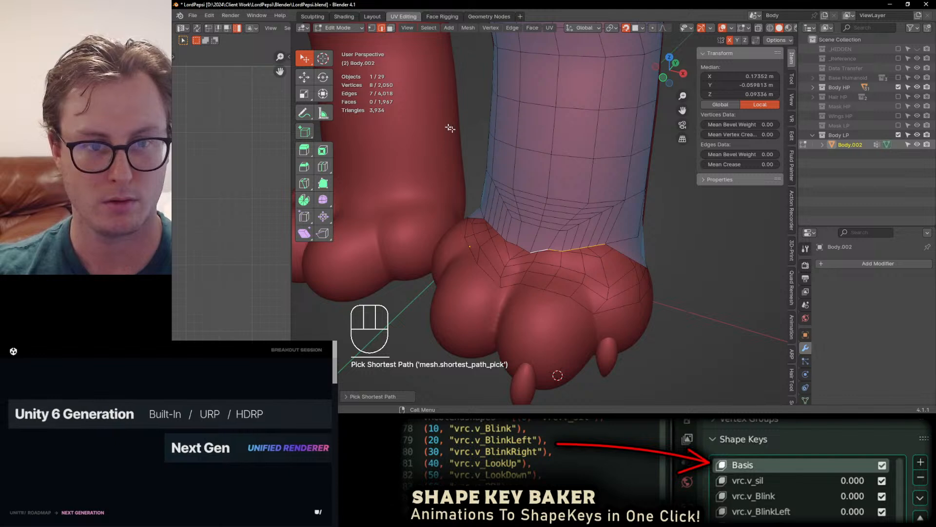
Add another edge loop cut into the leg and extend the edge selection along it.
key("ctrl+r")
left_click(585, 246)
left_click(603, 245, "ctrl")
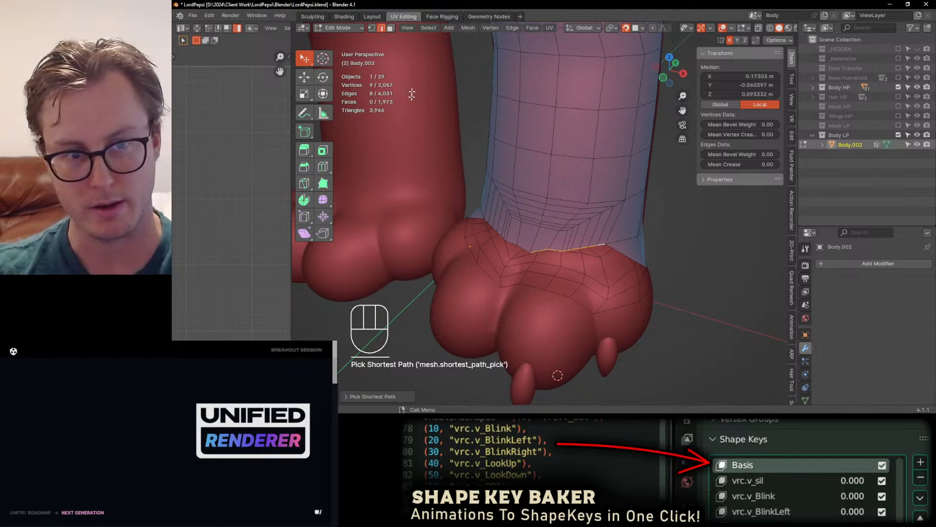
middle_click_drag(528, 243, 575, 221)
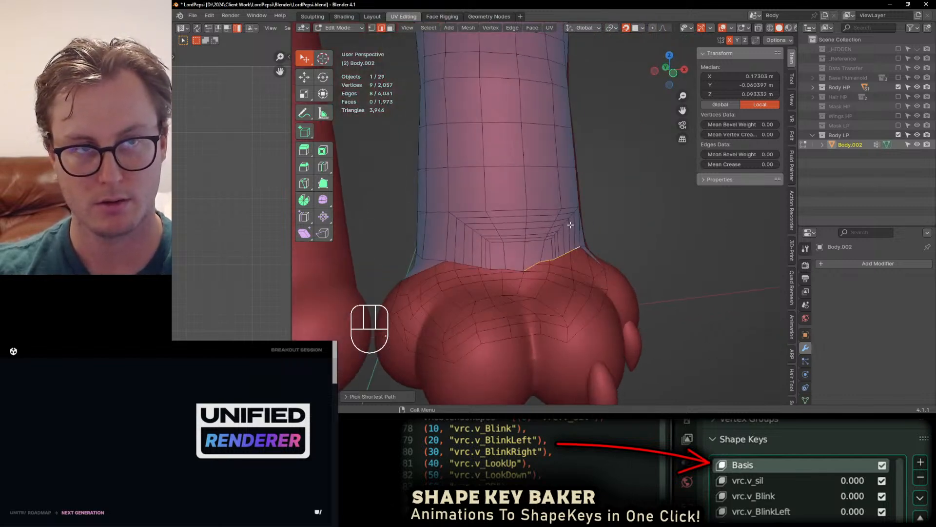
Inset a row of four sole faces and narrow them along X.
mouse_move(571, 226)
middle_mouse_down()
mouse_move(568, 265)
mouse_move(556, 258)
mouse_move(559, 215)
middle_mouse_up()
left_click(397, 286)
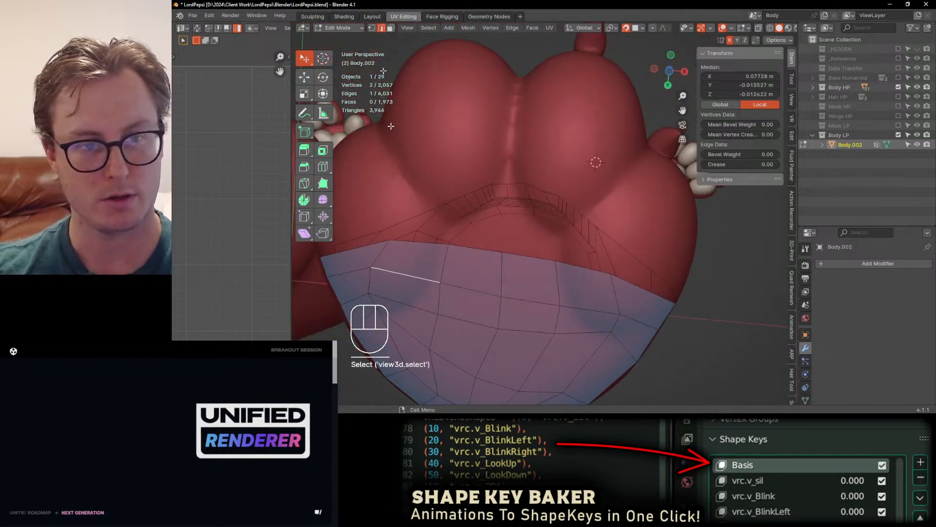
left_click(390, 28)
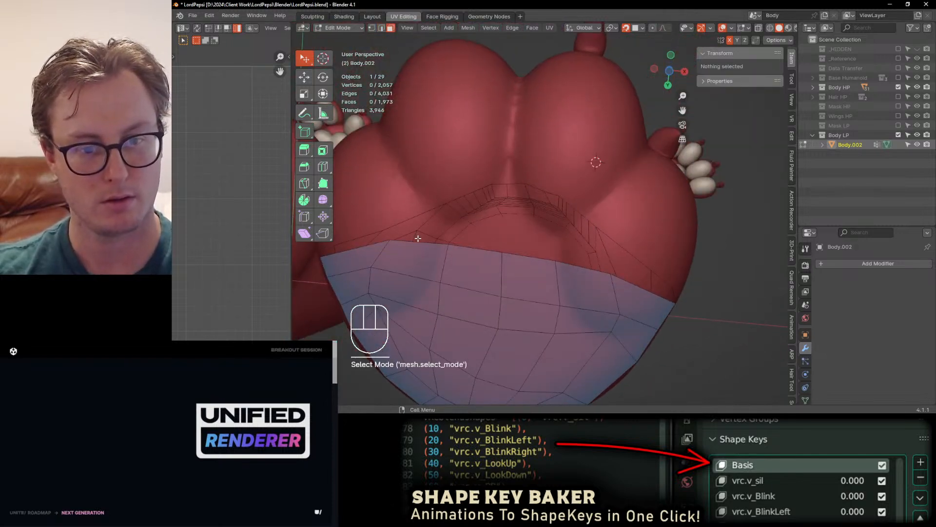
middle_click_drag(418, 248, 534, 224)
left_click(462, 260)
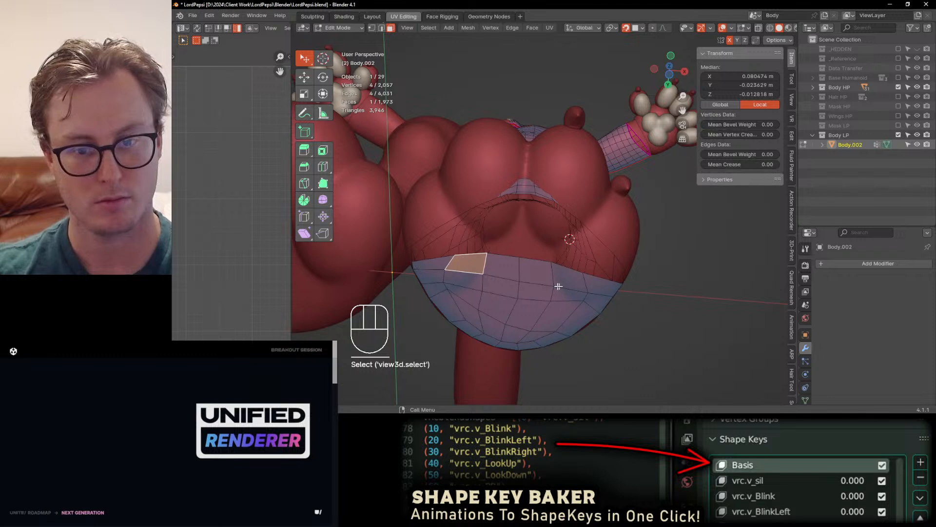
left_click(570, 277, "ctrl")
key("i")
left_click(625, 219)
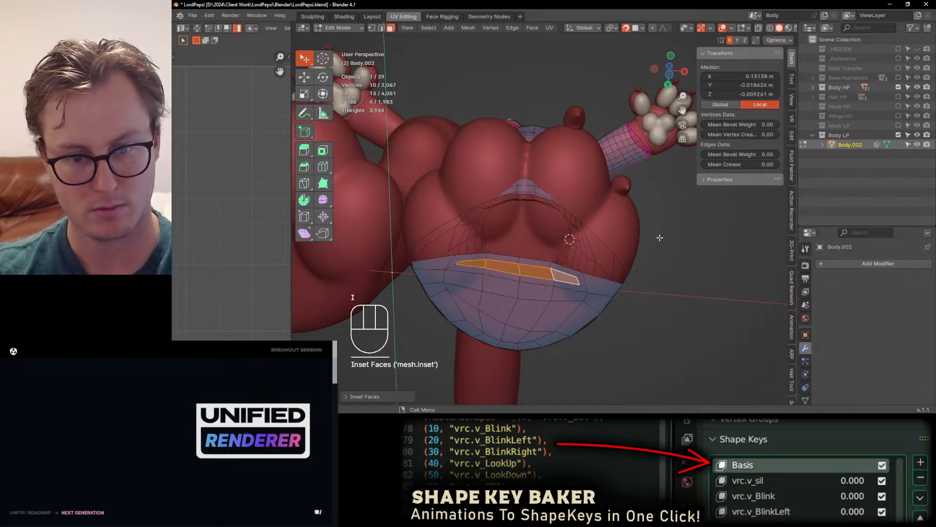
key("s")
key("x")
left_click(589, 249)
Delete the inner row of four inset faces on the sole.
left_click(484, 259)
left_click(562, 268, "ctrl")
key("x")
middle_click_drag(541, 265, 539, 209, "shift")
scroll(539, 208, "up", 1)
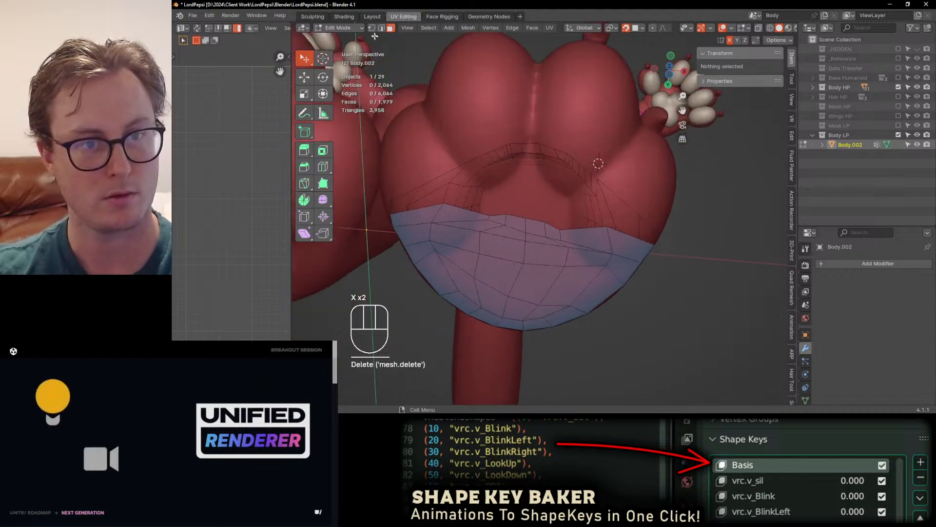
Flatten the gap-edge vertex row with a Y scale of 0 and shift it along Y.
left_click(490, 220)
left_click(561, 227, "ctrl")
key("s")
key("y")
key("KP_0")
key("KP_Enter")
Flatten the lower five-vertex row to zero on the Y axis.
key("KP_Enter")
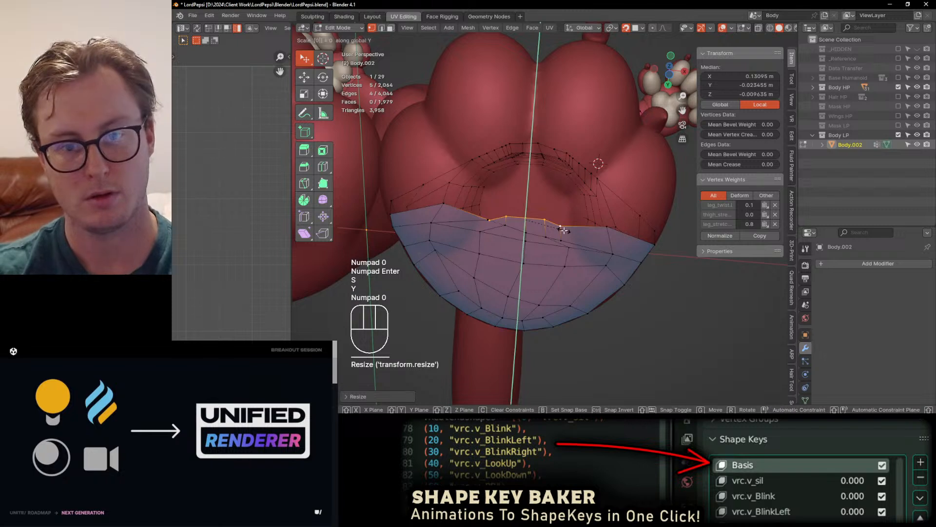
key("g")
key("y")
left_click(529, 215)
left_click(490, 220)
left_click(562, 240, "ctrl")
key("s")
key("y")
key("KP_0")
key("KP_Enter")
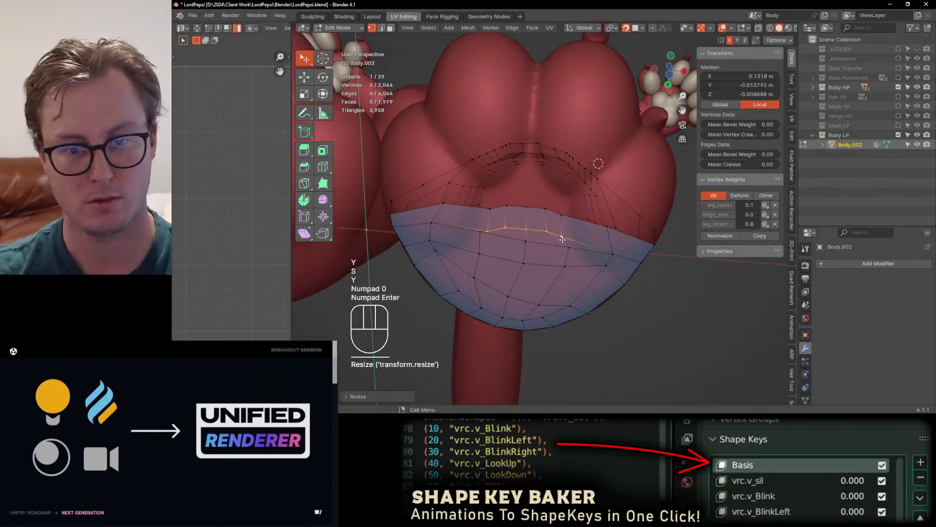
Reshape the four-face region by scaling on Y and X, then move it along Y.
left_click(490, 224)
left_click(487, 211, "ctrl+shift")
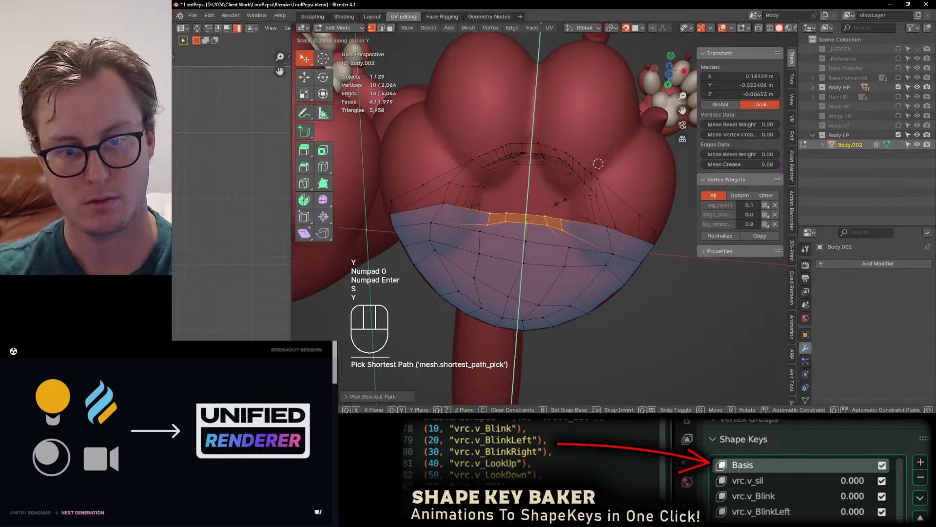
key("s")
key("y")
key("s")
key("x")
key("g")
key("y")
left_click(495, 222)
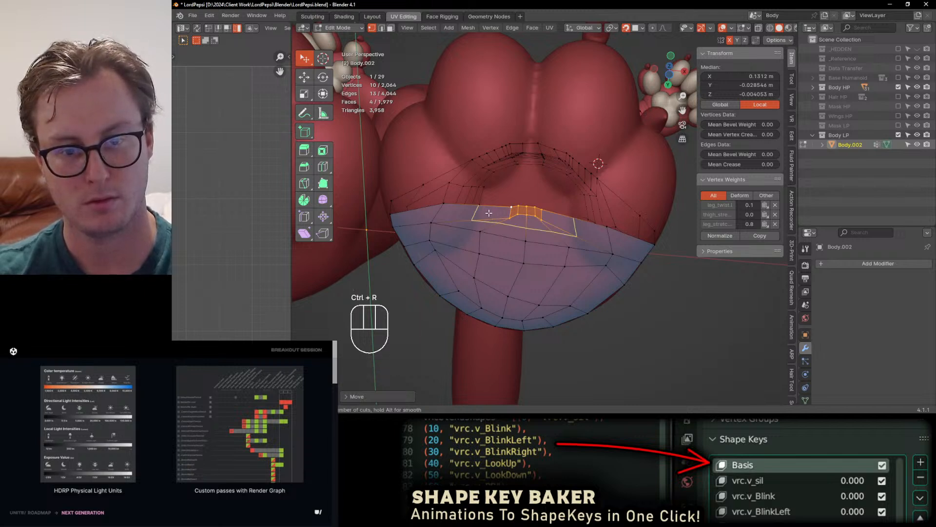
Add several loops across the sole patch and select a vertex path along one.
left_click(488, 213)
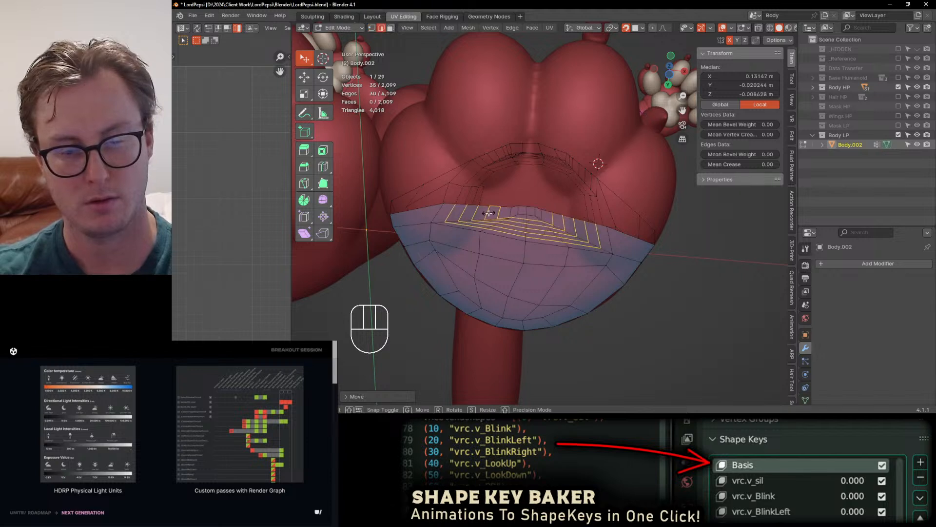
left_click(441, 206)
left_click(525, 208, "ctrl")
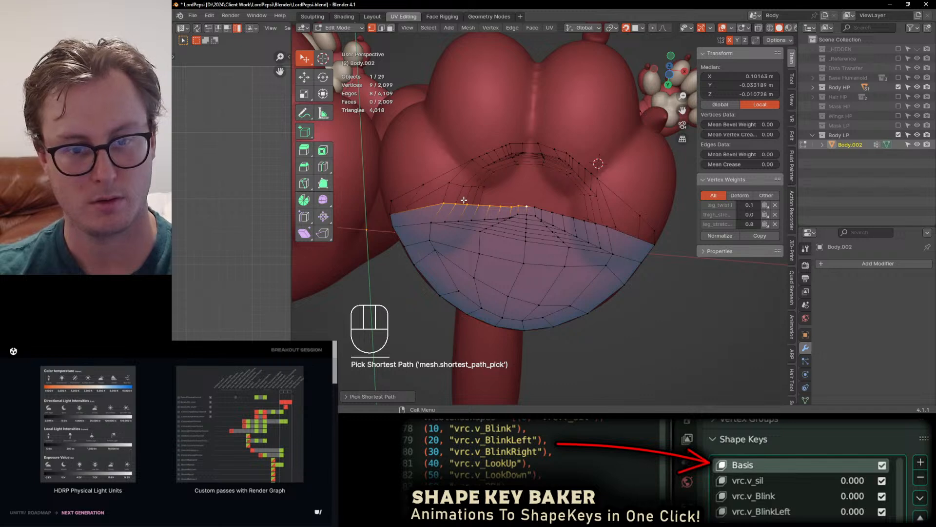
Select the leg's bottom rim loop, redoing an overlong path pick.
left_click(607, 226, "ctrl")
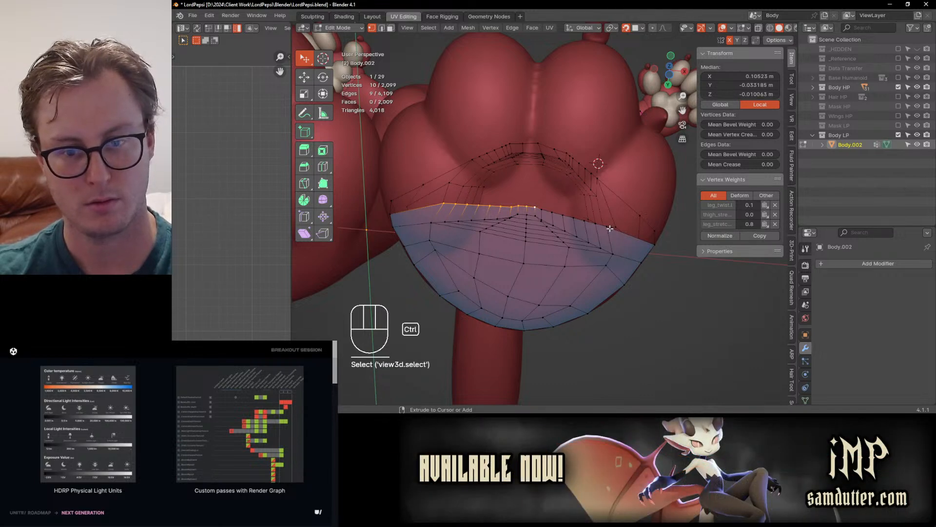
middle_click_drag(467, 153, 478, 222)
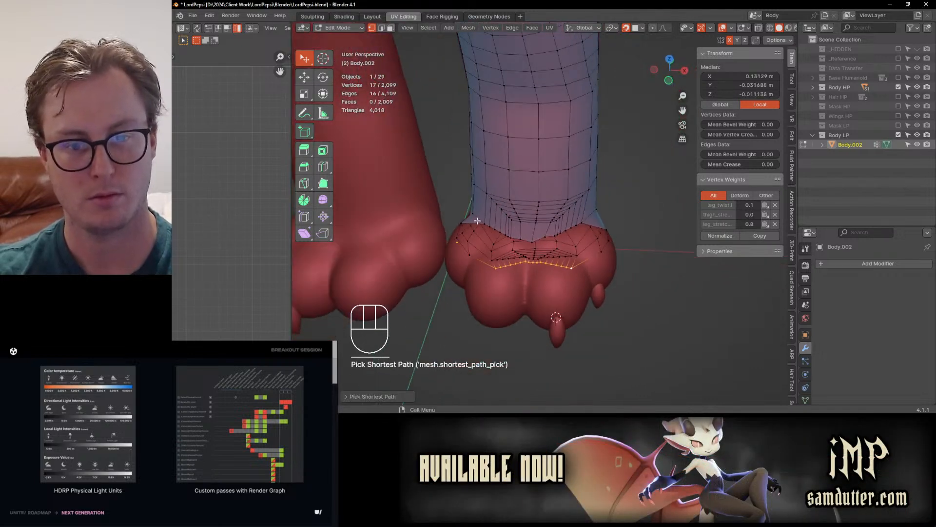
left_click(485, 223, "shift")
left_click(587, 224, "ctrl")
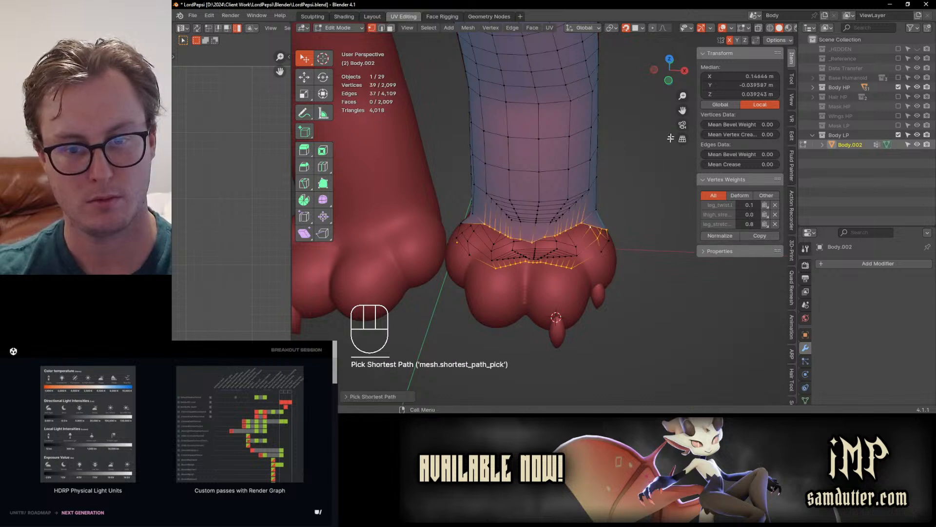
middle_click_drag(636, 224, 630, 221)
key("ctrl+z")
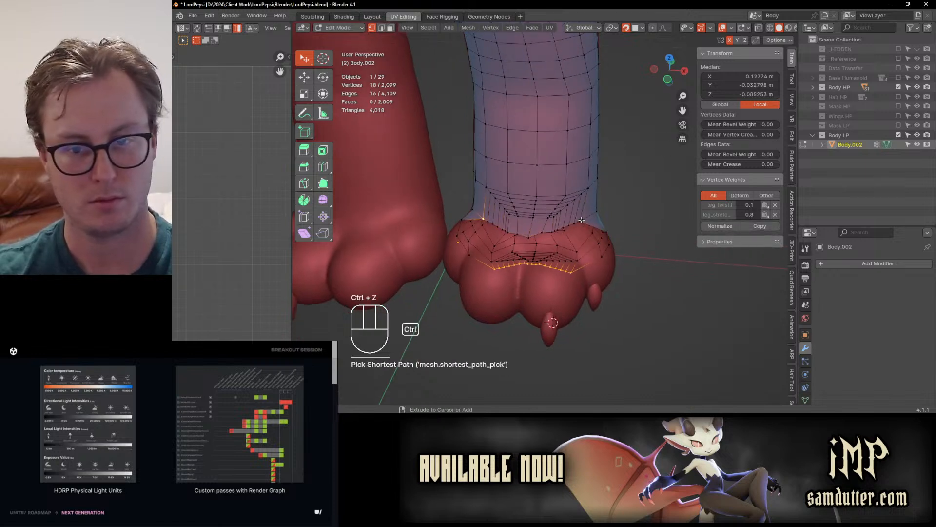
left_click(582, 220, "ctrl")
Trial a Grid Fill on the rim and a Y-axis extrusion, then undo both.
key("q")
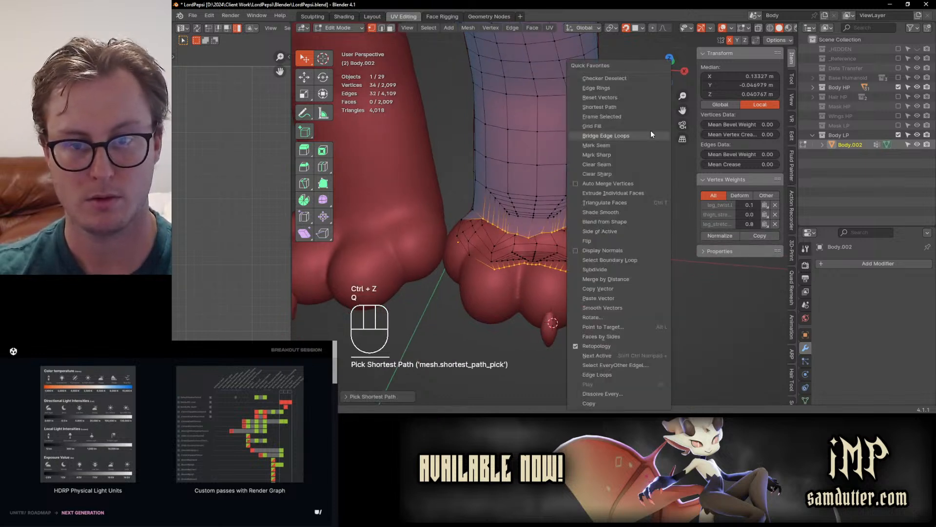
left_click(621, 125)
middle_click_drag(576, 229, 606, 264)
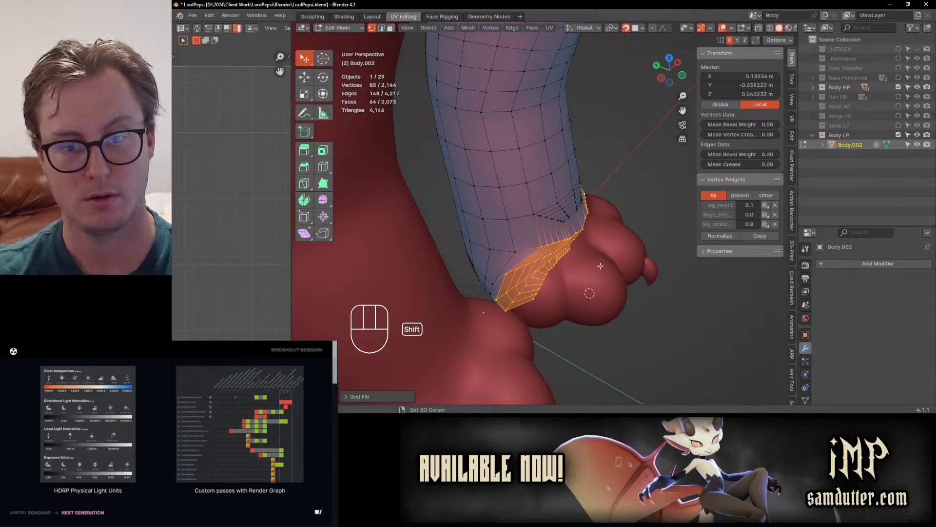
key("shift+Tab")
key("e")
key("y")
left_click(652, 310)
middle_click_drag(652, 310, 589, 238)
key("ctrl+z")
key("ctrl+z")
key("ctrl+z")
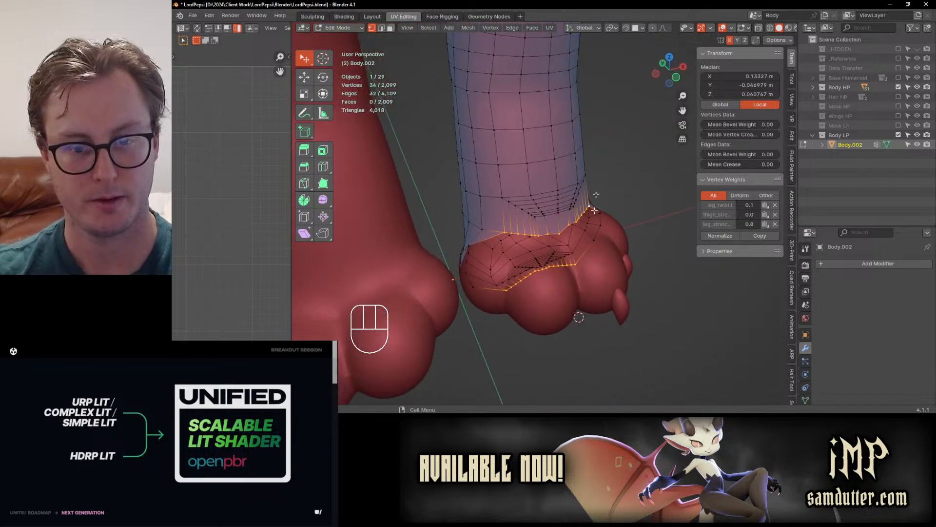
key("q")
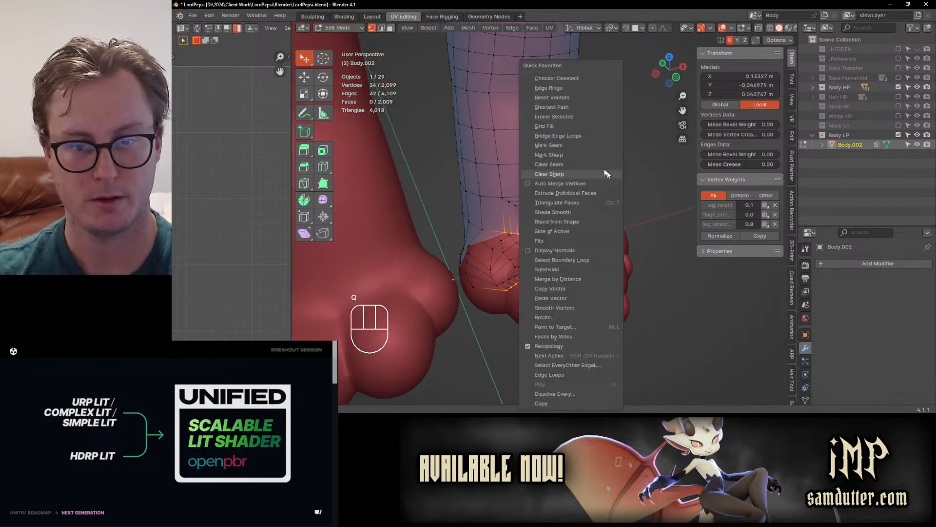
left_click(559, 126)
key("e")
key("s")
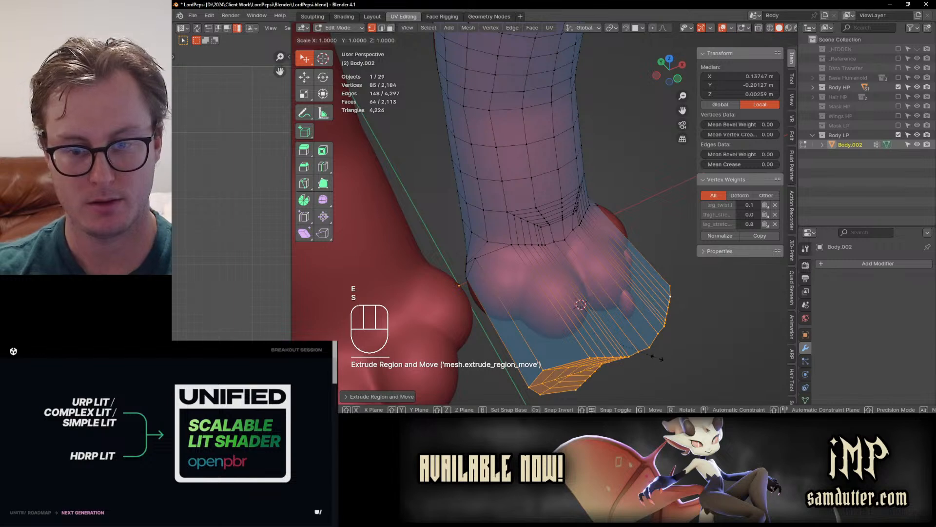
key("y")
key("KP_0")
key("KP_Enter")
middle_click_drag(657, 357, 581, 263)
scroll(613, 274, "down", 3)
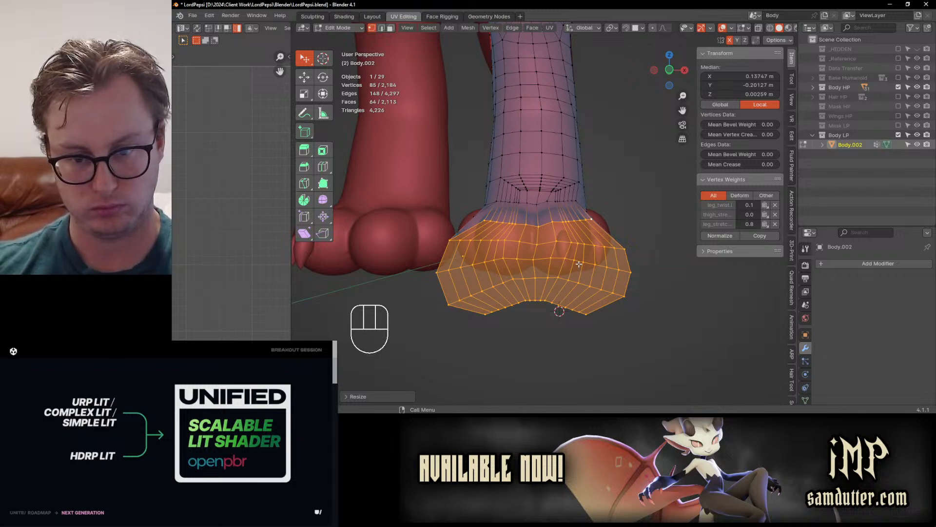
left_click(525, 245)
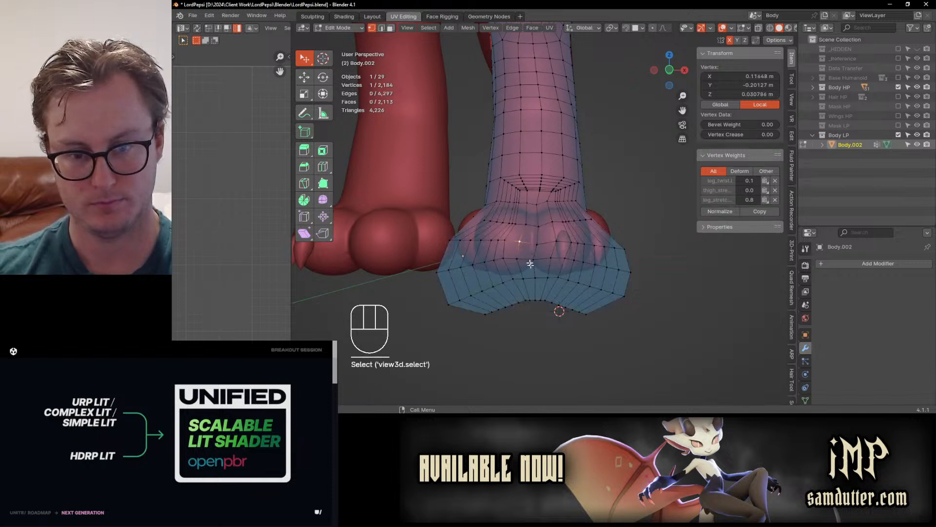
left_click(546, 279, "ctrl")
key("x")
left_click(546, 281)
key("ctrl+z")
key("ctrl+z")
key("ctrl+z")
key("ctrl+z")
key("ctrl+z")
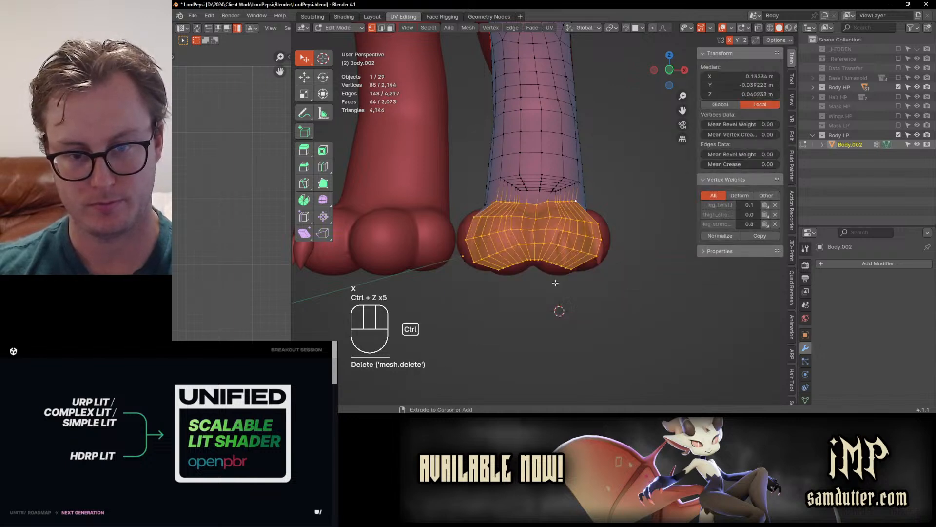
middle_click_drag(555, 282, 575, 296)
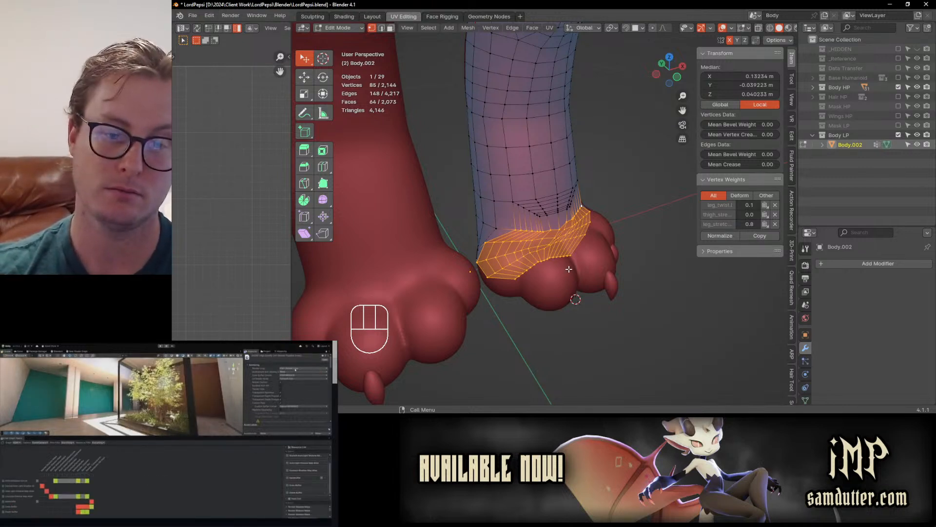
Extrude face regions on both paw sides outward and widen them on X.
left_click(500, 249)
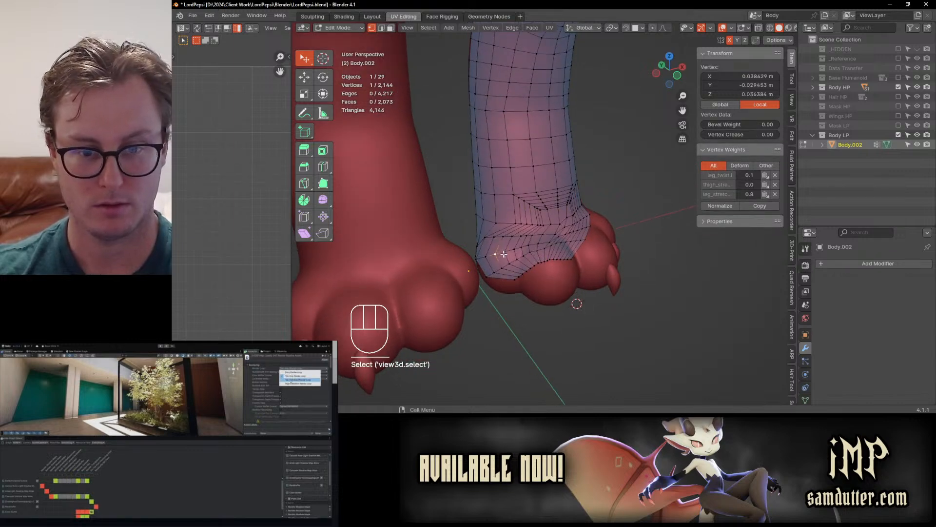
key("ctrl+KP_Add")
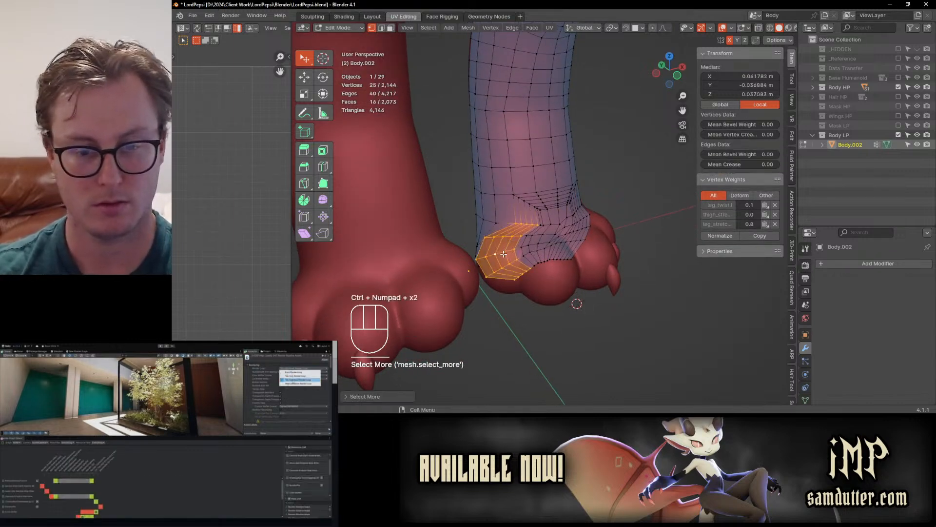
middle_click_drag(556, 242, 598, 243)
key("ctrl+z")
key("ctrl+z")
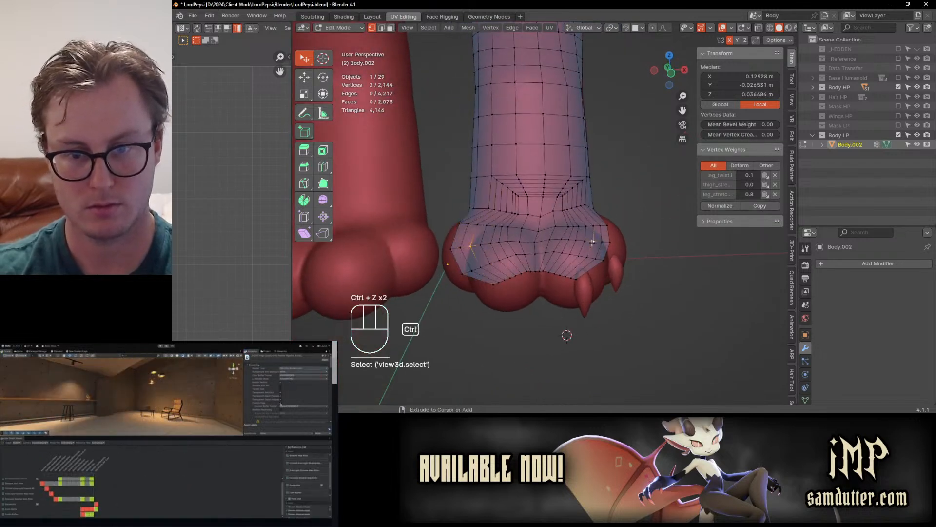
key("ctrl+z")
key("ctrl+KP_Add")
key("ctrl+KP_Add")
key("e")
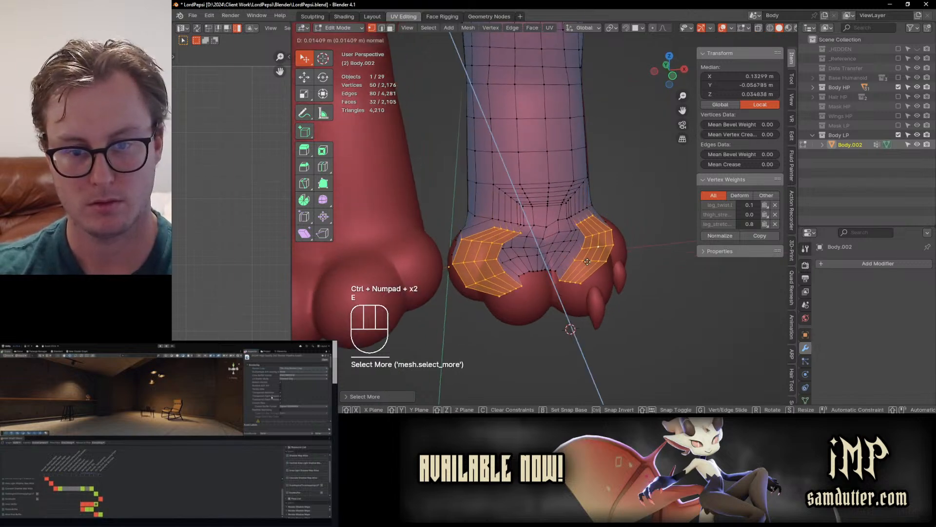
left_click(600, 275)
key("s")
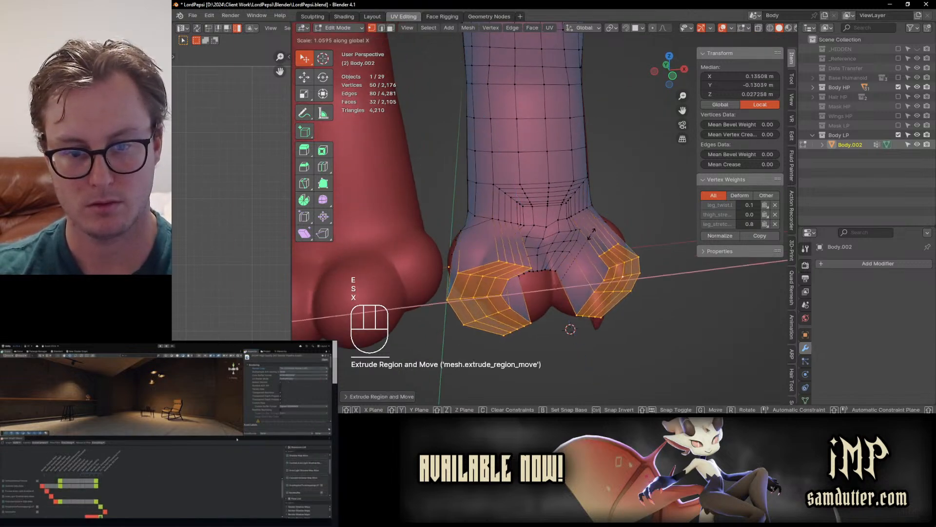
key("x")
left_click(604, 221)
middle_click_drag(565, 234, 554, 207)
Extrude a face patch in the middle toe area along the Y axis.
left_click(507, 236)
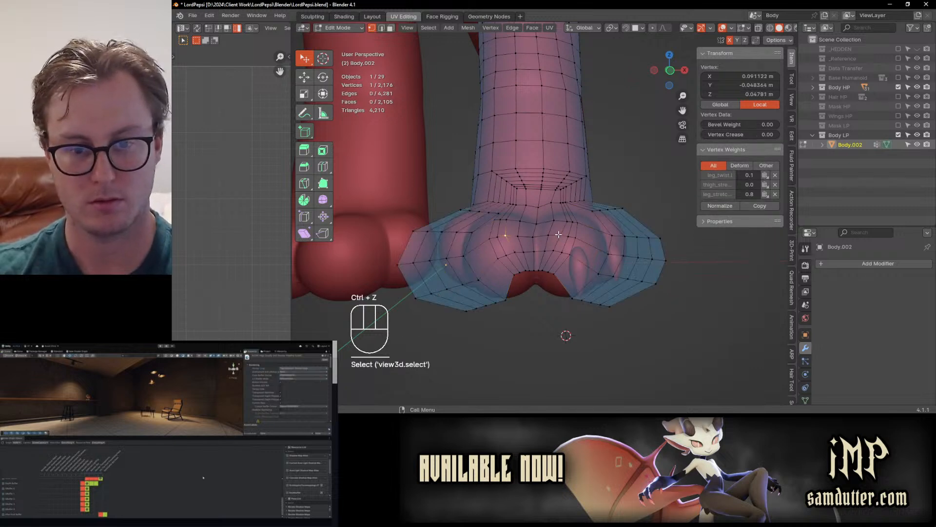
key("ctrl+KP_Add")
key("ctrl+KP_Add")
key("e")
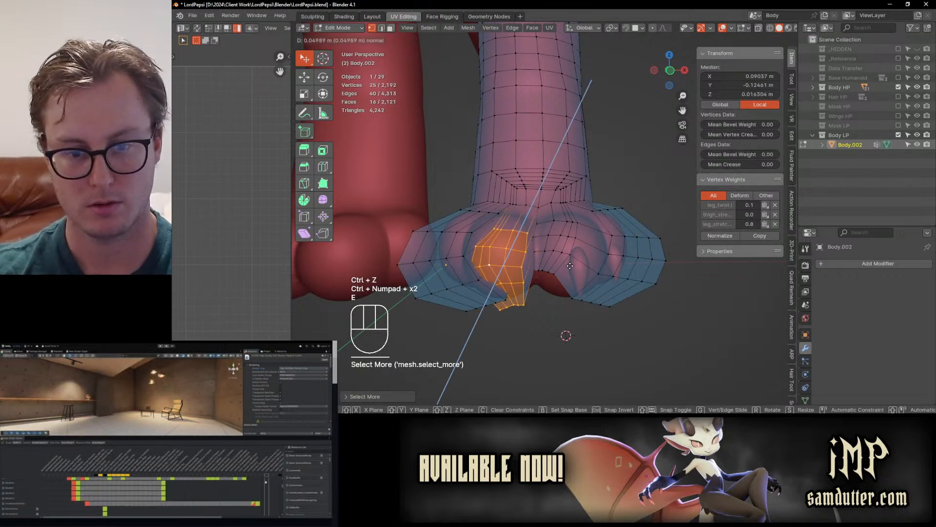
key("y")
key("y")
key("y")
key("y")
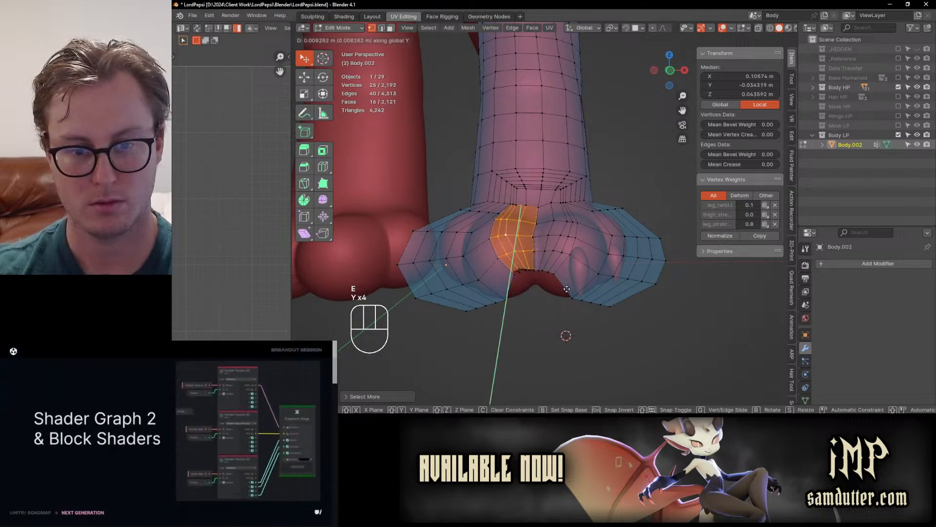
left_click(576, 252)
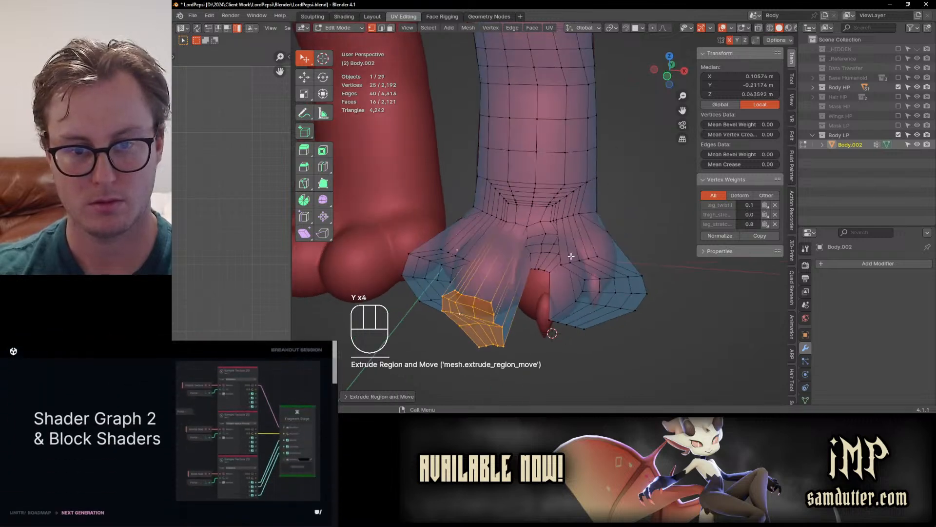
middle_click_drag(544, 247, 551, 239)
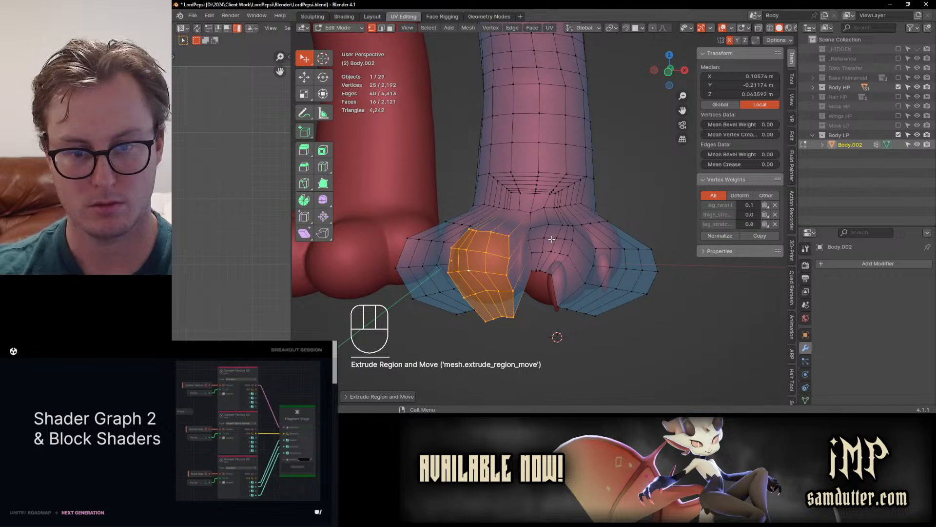
Extrude the next toe patch downward along Y, briefly deleting then restoring it.
left_click(552, 238)
key("ctrl+KP_Add")
key("ctrl+KP_Add")
key("e")
key("y")
left_click(564, 346)
middle_click_drag(564, 346, 582, 276)
key("x")
left_click(583, 276)
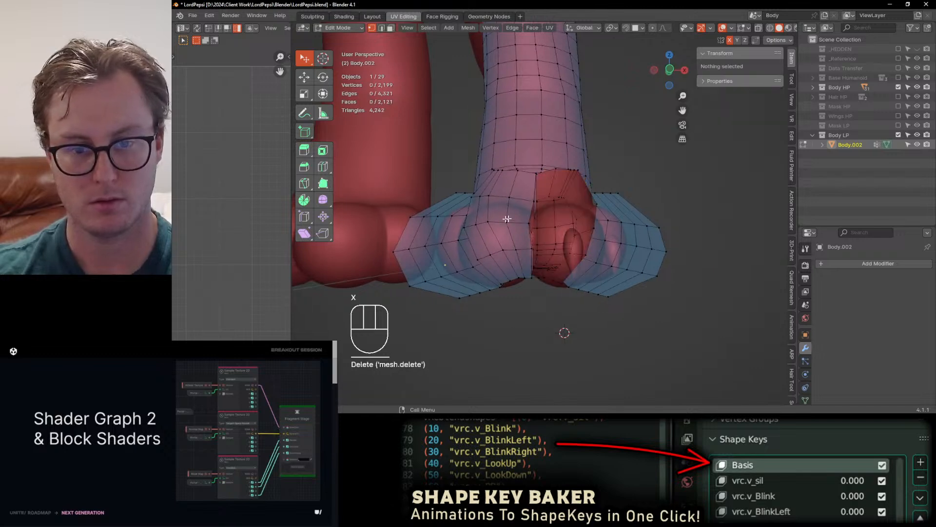
left_click(490, 221)
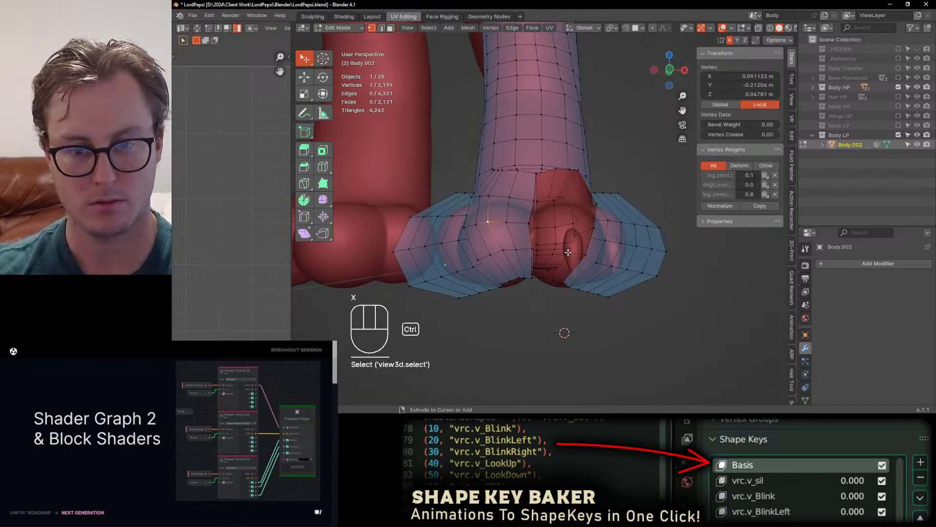
key("ctrl+z")
key("ctrl+z")
middle_click_drag(568, 252, 578, 300)
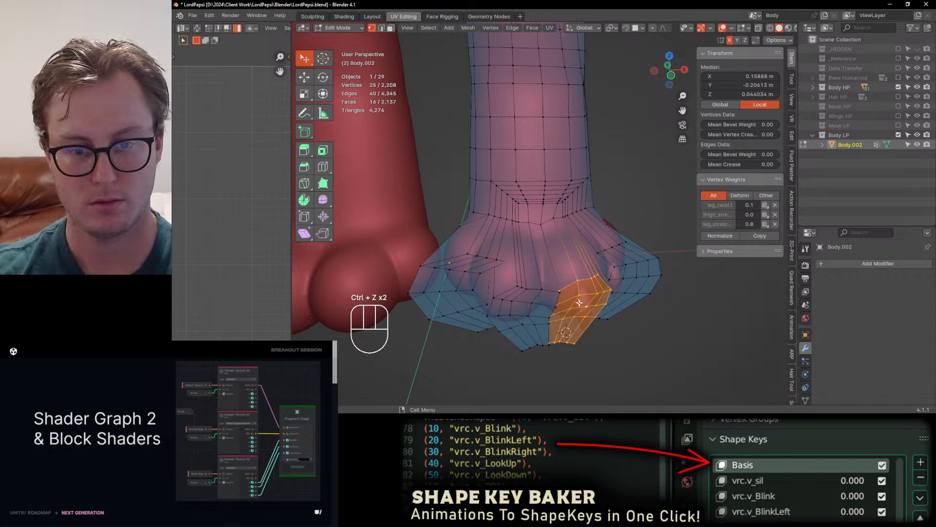
Return to Object Mode and save the blend file.
key("Tab")
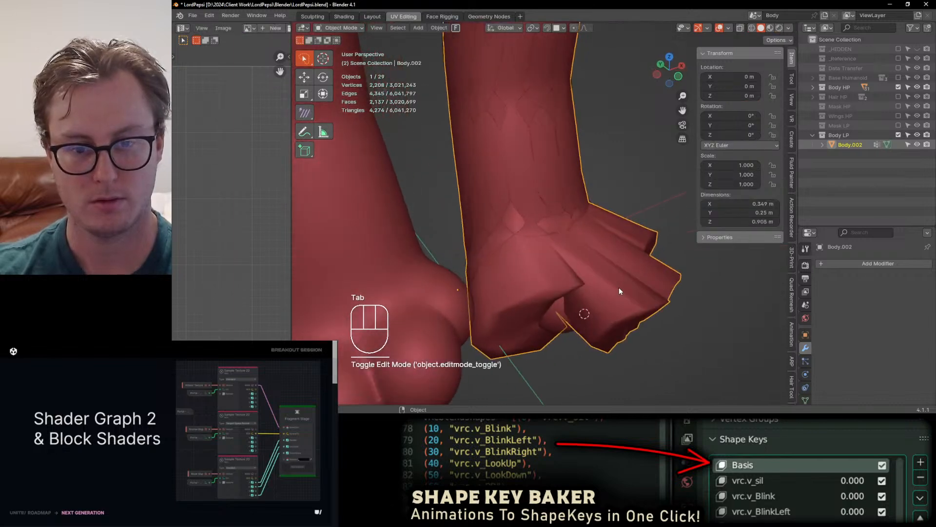
key("ctrl+s")
middle_click_drag(591, 269, 558, 281)
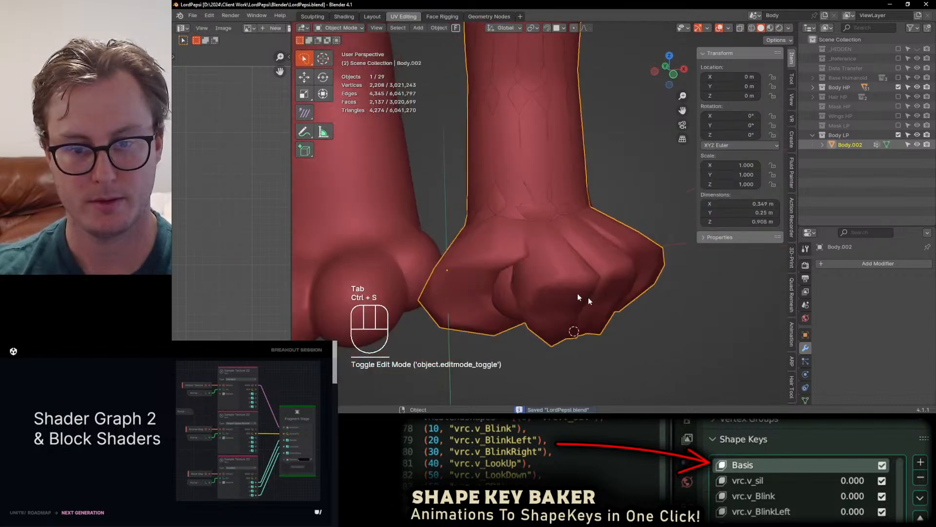
Add a Shrinkwrap modifier to the low-poly leg targeting Body.001, shown on the edit cage.
key("q")
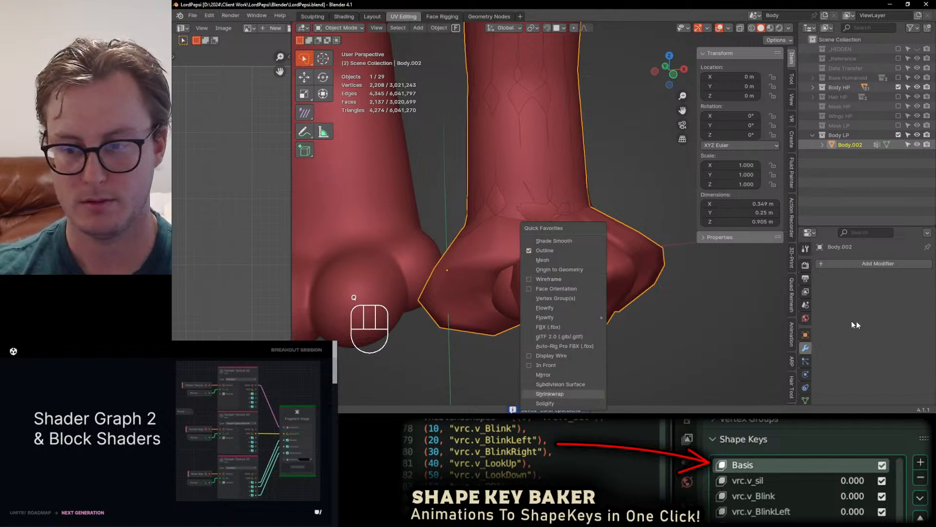
left_click(549, 393)
left_click(416, 236)
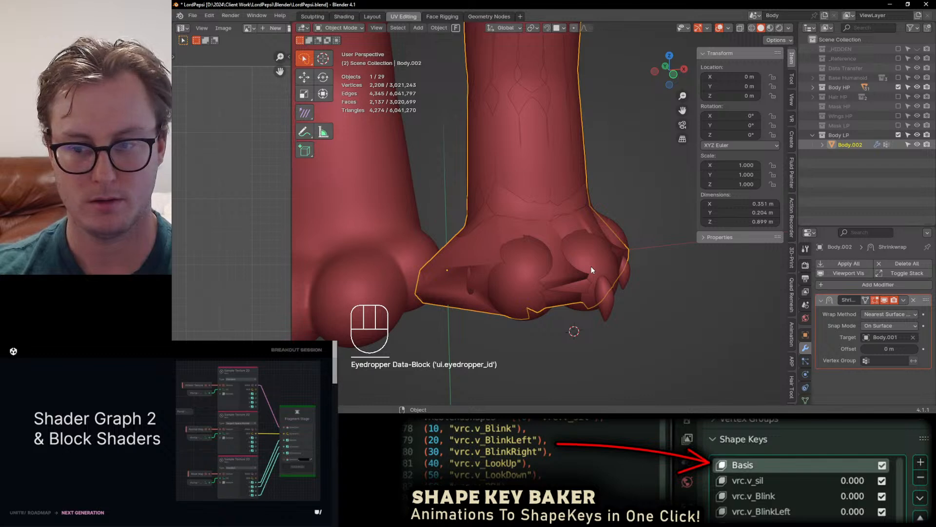
key("Tab")
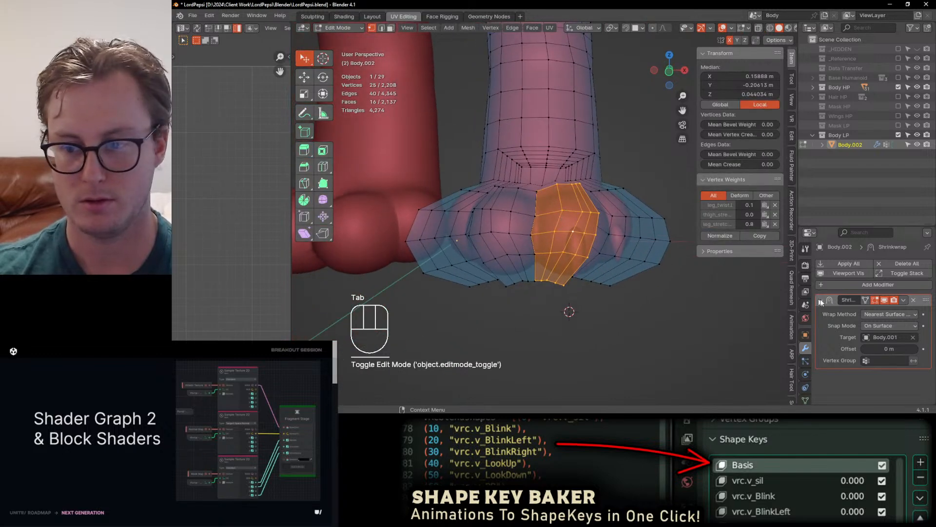
left_click(866, 300)
mouse_move(521, 207)
middle_mouse_down()
mouse_move(536, 234)
mouse_move(528, 255)
mouse_move(523, 225)
mouse_move(534, 217)
mouse_move(509, 201)
mouse_move(525, 208)
middle_mouse_up()
key("ctrl+z")
In Edit Mode, grow a selection over the extruded toe patch and delete its vertices.
key("Tab")
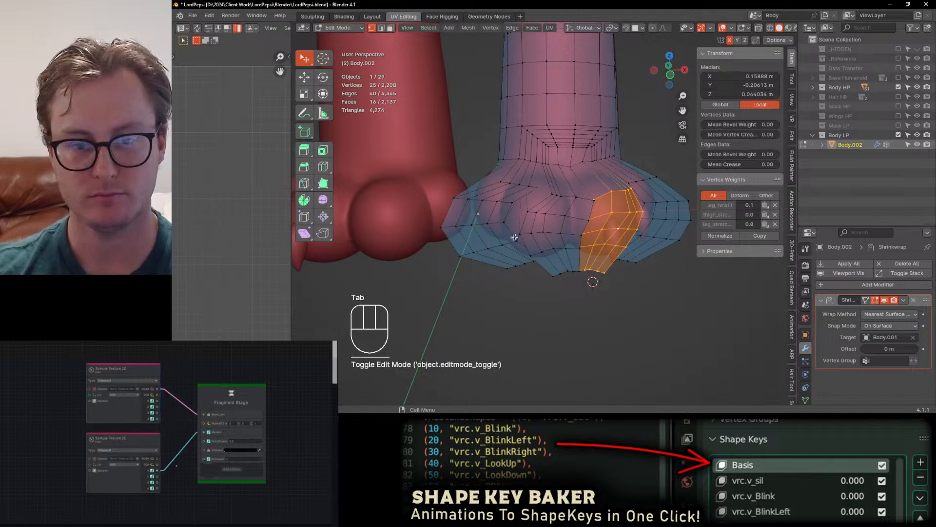
left_click(476, 222)
key("ctrl+KP_Add")
key("ctrl+KP_Add")
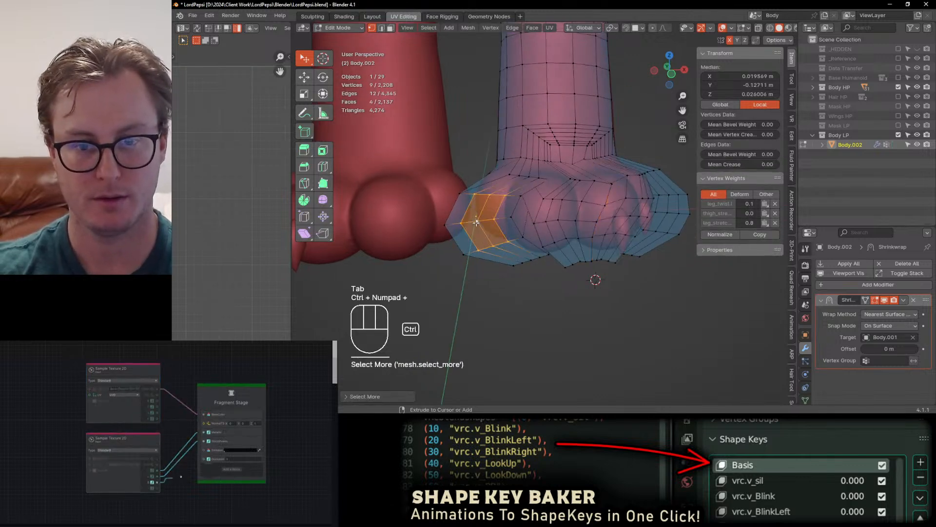
key("x")
left_click(485, 220)
middle_click_drag(483, 222, 468, 199)
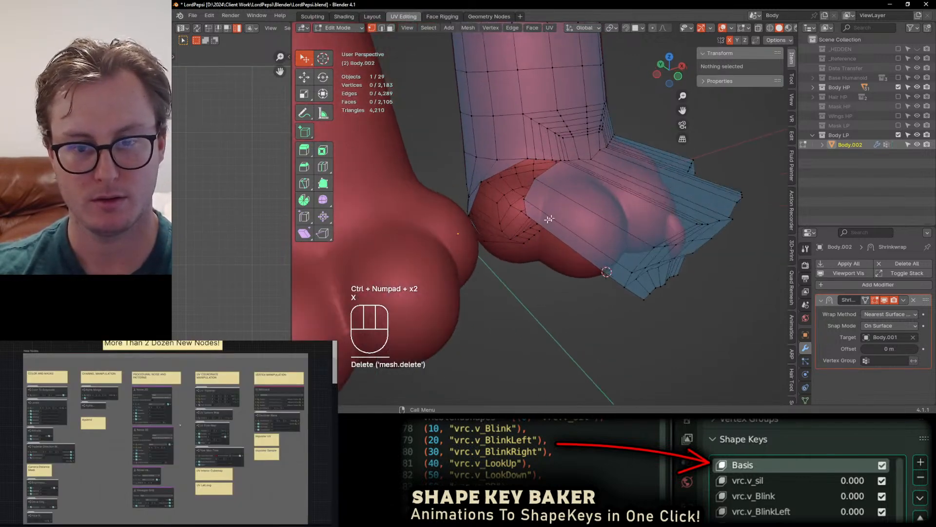
Turn on surface snapping and start sliding the hole's rim vertices along the paw.
scroll(576, 235, "up", 4)
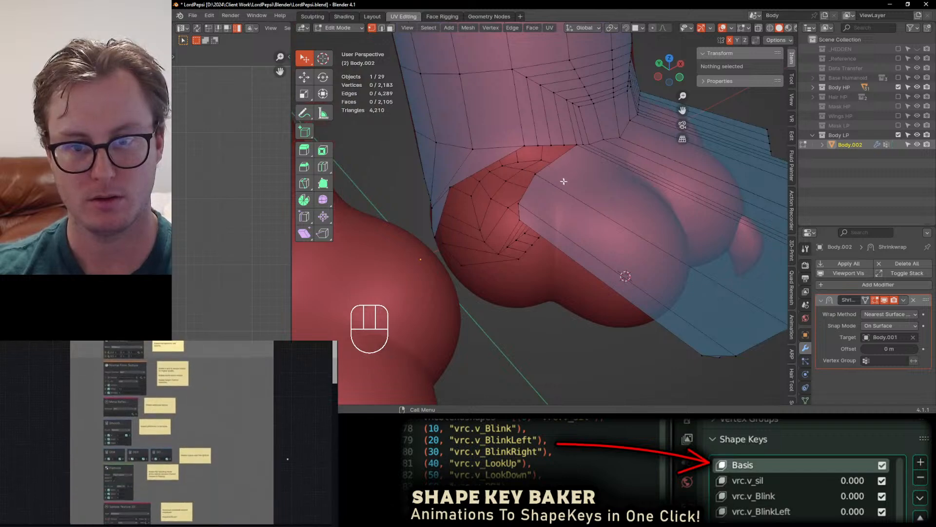
left_click(526, 147)
middle_click_drag(525, 147, 492, 185)
key("shift+Tab")
left_click_drag(490, 185, 459, 190)
left_click(542, 175)
key("g")
left_click(485, 182)
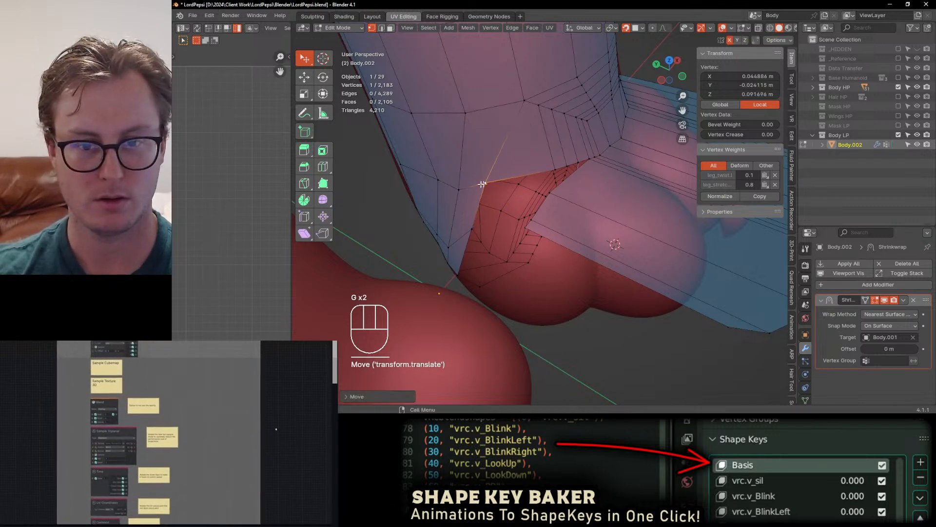
left_click(549, 170)
key("g")
left_click(552, 167)
key("ctrl+z")
left_click(554, 169)
key("g")
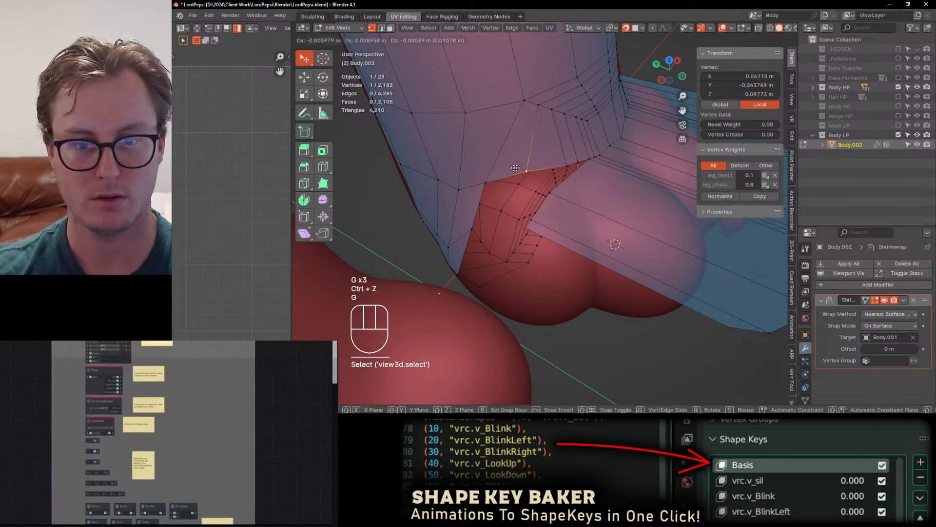
left_click(508, 174)
middle_click_drag(509, 175, 487, 169)
Move several more rim vertices left along the hole edge to even out the border.
left_click(537, 163)
key("g")
left_click(507, 156)
left_click(552, 164)
key("g")
left_click(517, 152)
left_click(553, 168)
key("g")
key("g")
left_click(500, 146)
left_click(515, 152)
key("g")
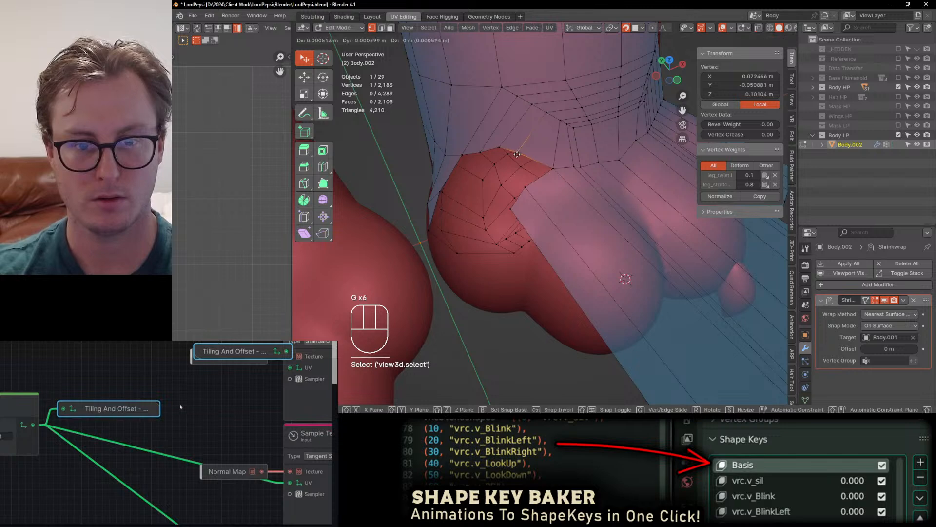
left_click(519, 152)
left_click(462, 156)
key("g")
left_click(451, 156)
middle_click_drag(451, 155, 561, 122)
left_click(490, 160)
Reposition the vertices near the toes and the lower vertex to the right.
key("g")
left_click(480, 165)
left_click(538, 169)
key("g")
left_click(560, 185)
left_click(527, 174)
key("g")
left_click(582, 170)
left_click(524, 196)
key("g")
left_click(563, 167)
middle_click_drag(562, 167, 546, 242)
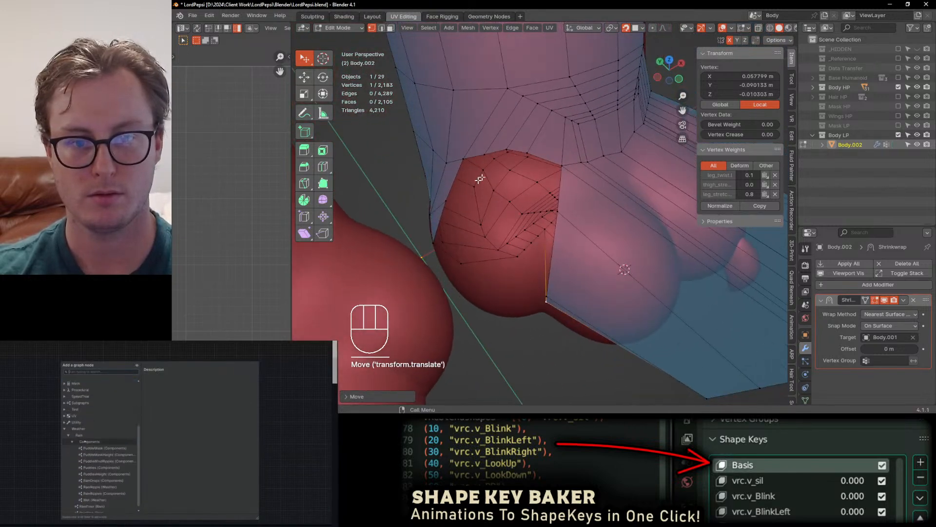
middle_click_drag(509, 188, 548, 149)
middle_click_drag(548, 148, 552, 176, "ctrl")
Adjust an edge vertex, then select the edge path up to the upper vertex and space it evenly.
left_click(513, 119)
key("g")
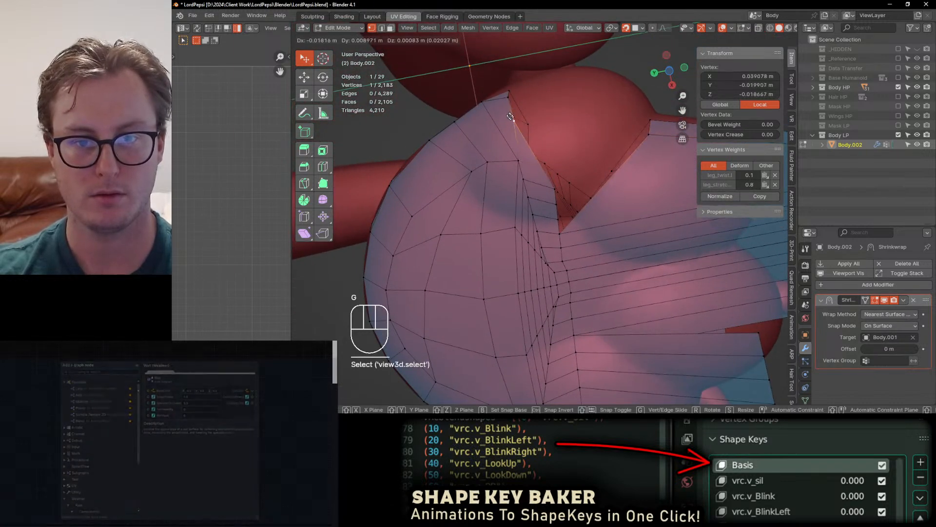
left_click(509, 112)
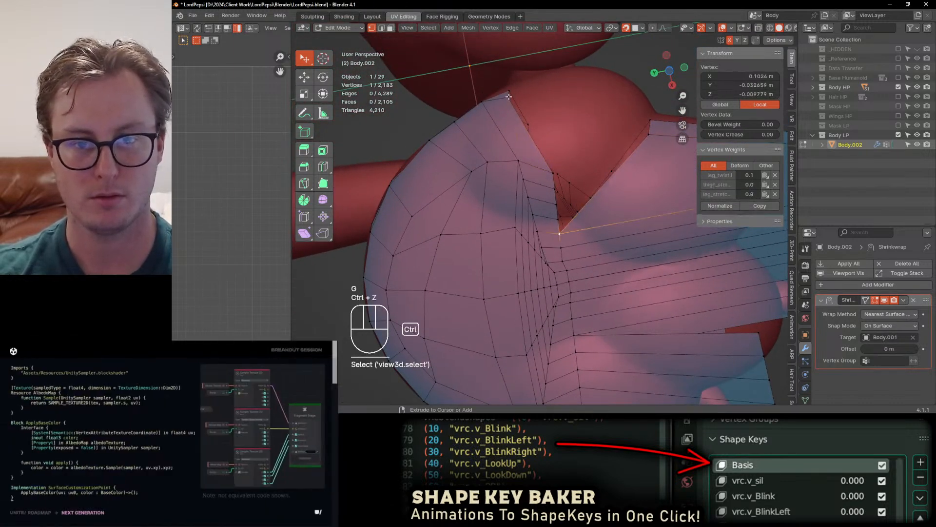
left_click(508, 97, "ctrl")
left_click(795, 136)
left_click(755, 135)
Complete the border selection and Grid Fill the hole, redoing the fill once.
middle_click_drag(617, 215, 540, 275)
left_click(572, 152, "shift")
middle_click_drag(506, 159, 510, 168)
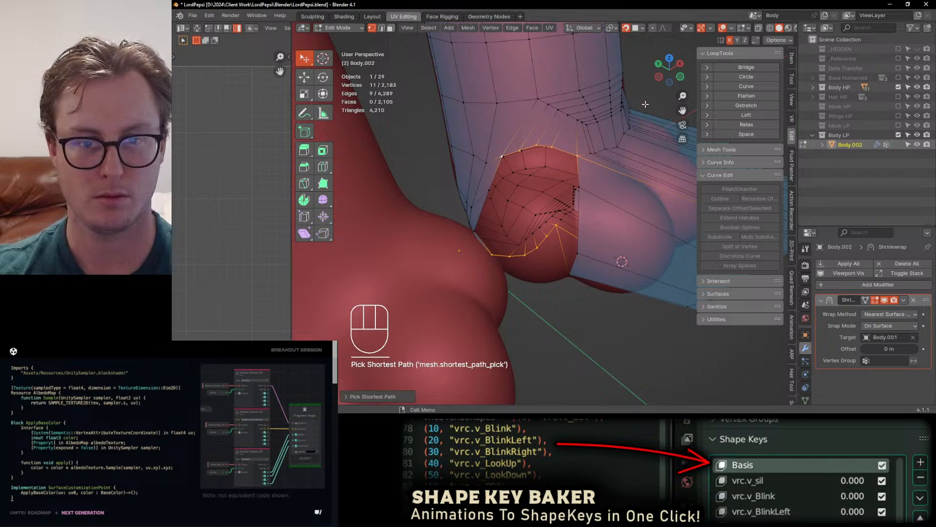
key("q")
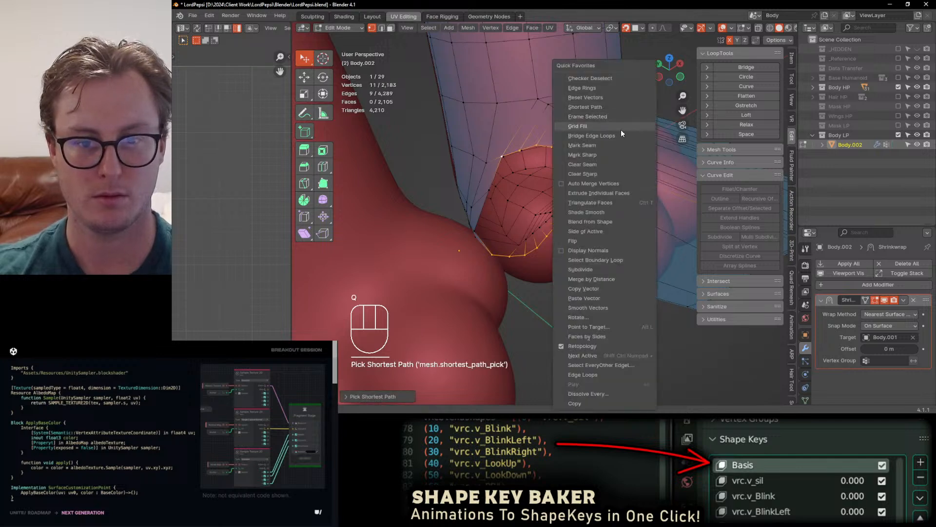
left_click(621, 129)
middle_click_drag(622, 129, 526, 189)
key("ctrl+z")
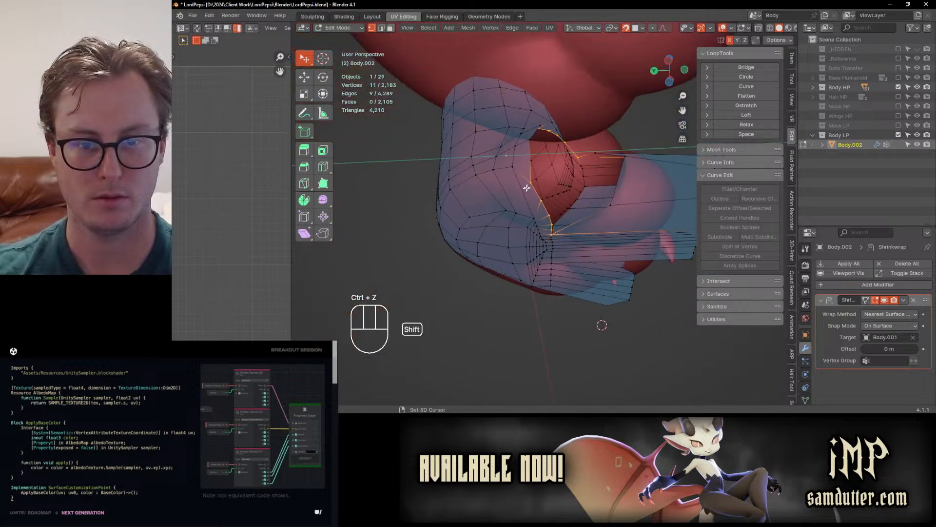
key("q")
left_click(616, 113)
middle_click_drag(616, 113, 549, 234)
Turn off snapping, then in wireframe box-select and delete the vertices under the toes.
key("shift+Tab")
scroll(577, 222, "down", 4)
middle_click_drag(612, 253, 553, 205)
key("z")
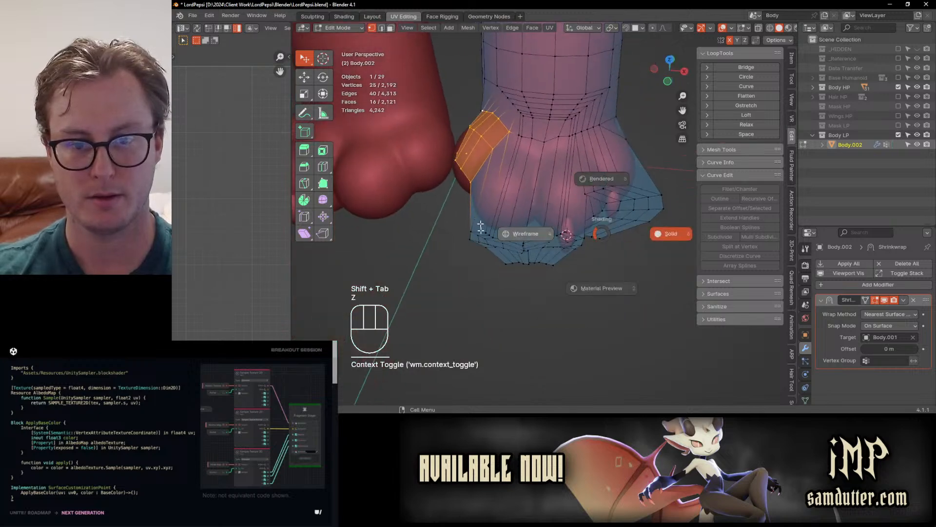
left_click(519, 234)
middle_click_drag(492, 225, 490, 249)
left_click(489, 251)
key("b")
left_click_drag(464, 238, 628, 356)
key("b")
left_click_drag(575, 200, 680, 277)
key("x")
left_click(625, 209)
mouse_move(559, 228)
middle_mouse_down()
mouse_move(539, 203)
mouse_move(580, 175)
middle_mouse_up()
key("z")
left_click(585, 203)
Extrude a new vertex and place it down beside the claw.
scroll(570, 195, "up", 4)
mouse_move(560, 221)
middle_mouse_down()
mouse_move(532, 192)
mouse_move(534, 215)
mouse_move(570, 202)
middle_mouse_up()
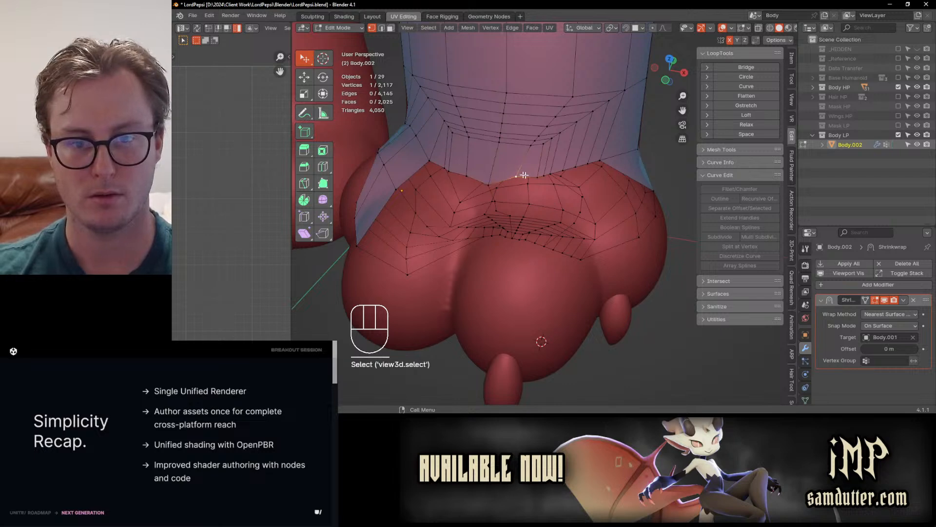
middle_click_drag(520, 175, 524, 174)
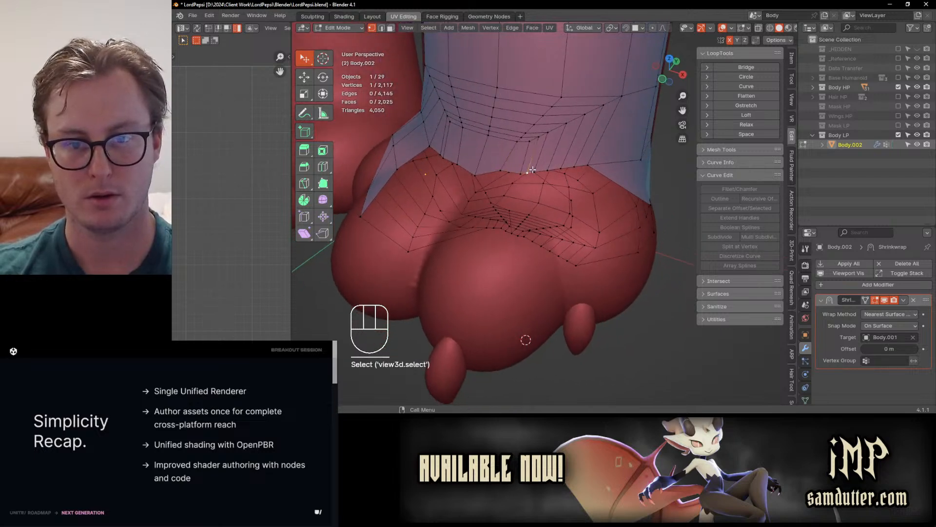
middle_click_drag(556, 189, 542, 189)
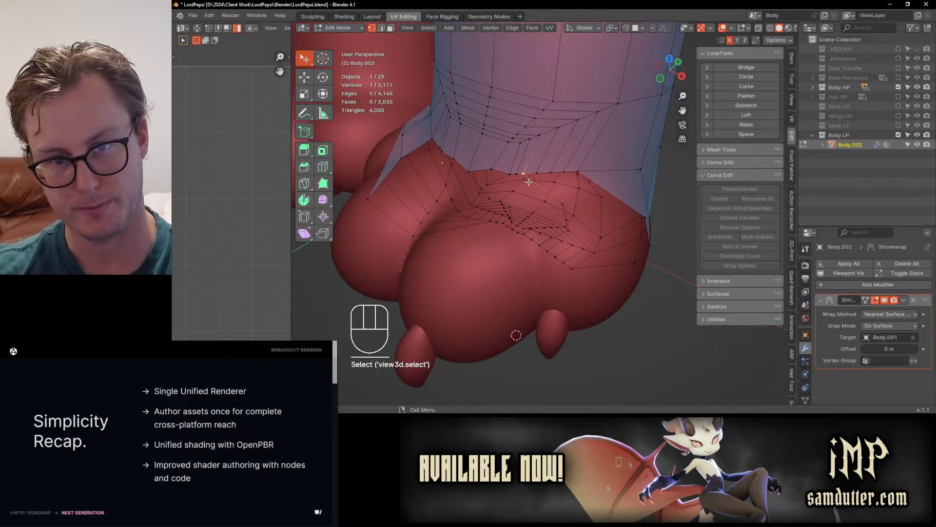
key("e")
left_click(541, 286)
middle_click_drag(540, 286, 542, 201)
middle_click_drag(557, 145, 553, 160)
key("g")
left_click(552, 195)
mouse_move(552, 194)
middle_mouse_down()
mouse_move(539, 234)
mouse_move(570, 189)
middle_mouse_up()
key("e")
key("ctrl+z")
Cut a new vertex on the vertical edge between the toes and move it up.
scroll(560, 218, "up", 3)
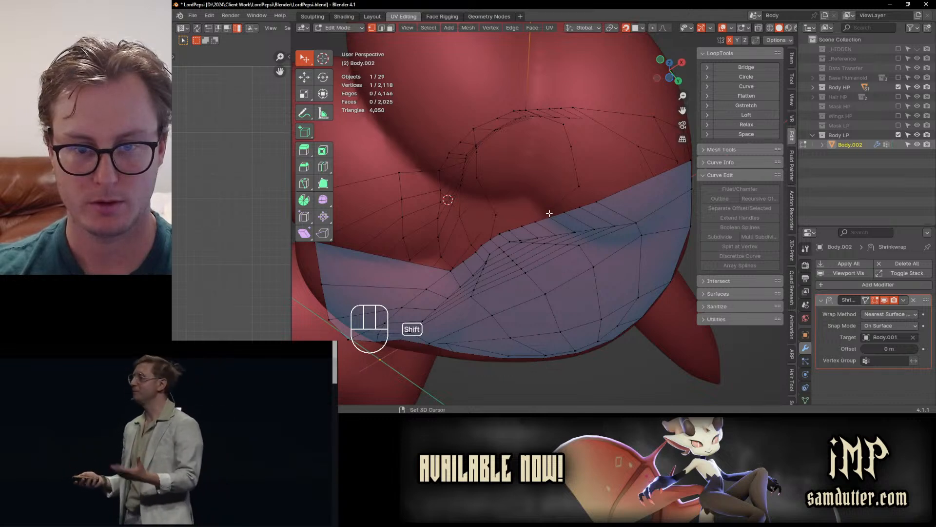
left_click(535, 125)
key("g")
key("ctrl+z")
middle_click_drag(533, 127, 532, 212)
left_click(532, 129)
key("g")
left_click(533, 111)
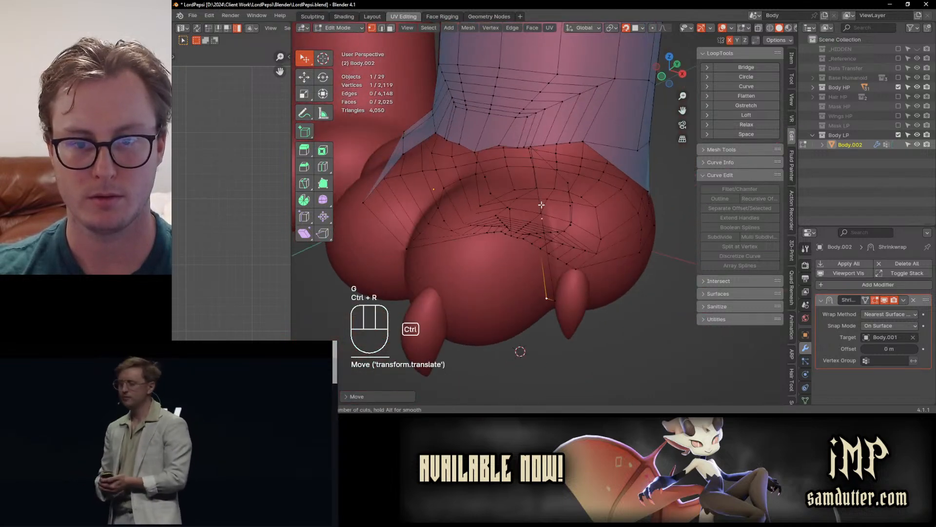
Reposition the toe-gap vertex and move a border vertex down.
left_click(543, 216)
key("g")
left_click(543, 216)
mouse_move(544, 216)
middle_mouse_down()
mouse_move(517, 213)
mouse_move(542, 200)
middle_mouse_up()
left_click(510, 183)
key("g")
left_click(540, 220)
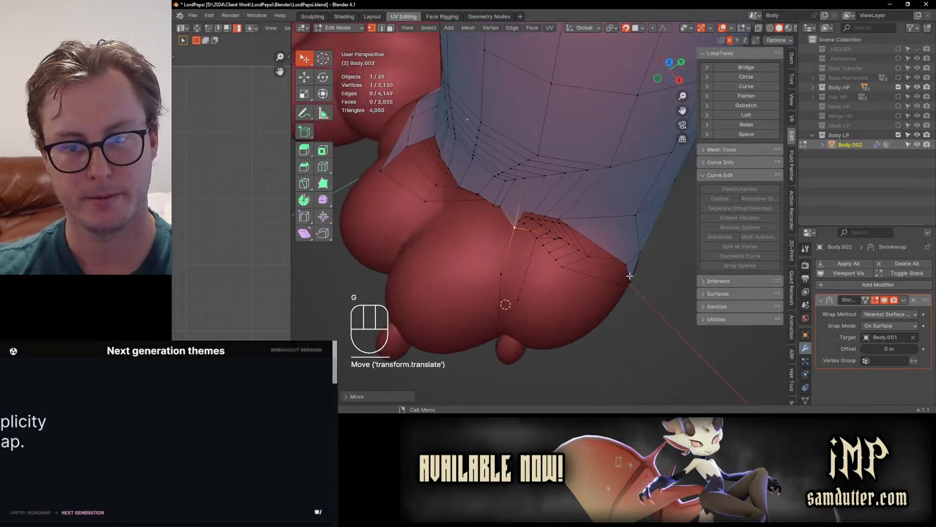
middle_click_drag(629, 263, 608, 242)
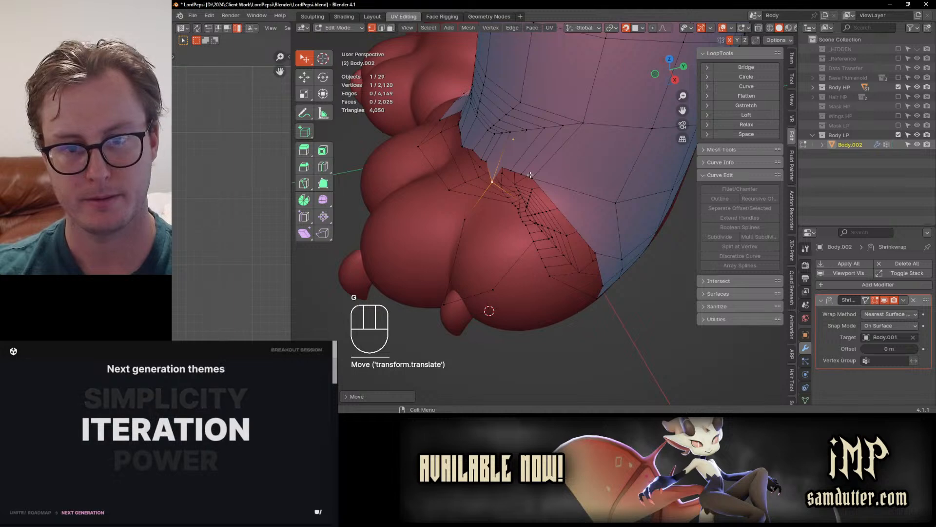
Evenly space the border vertex paths around the toe gap with LoopTools Space.
left_click(595, 250, "ctrl")
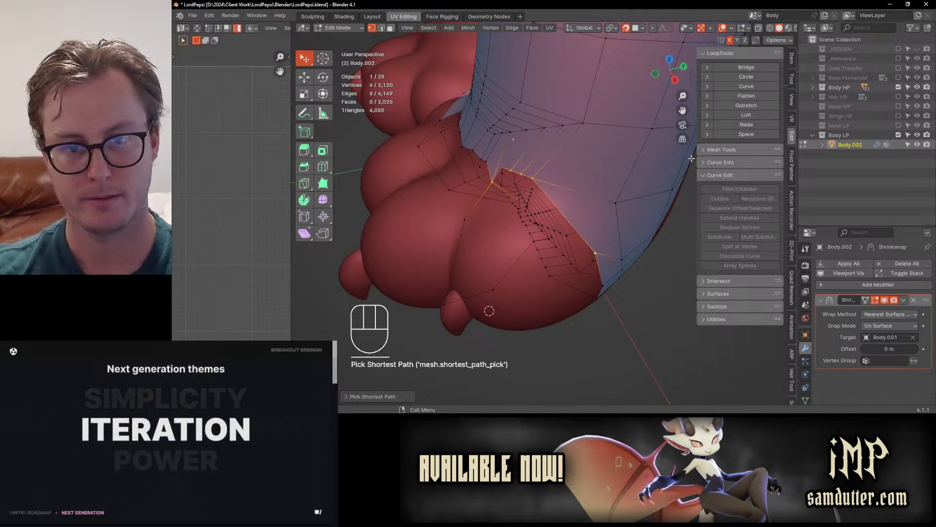
left_click(746, 134)
middle_click_drag(580, 234, 563, 206)
left_click(589, 149)
left_click(570, 226, "ctrl")
left_click(746, 134)
left_click(532, 231)
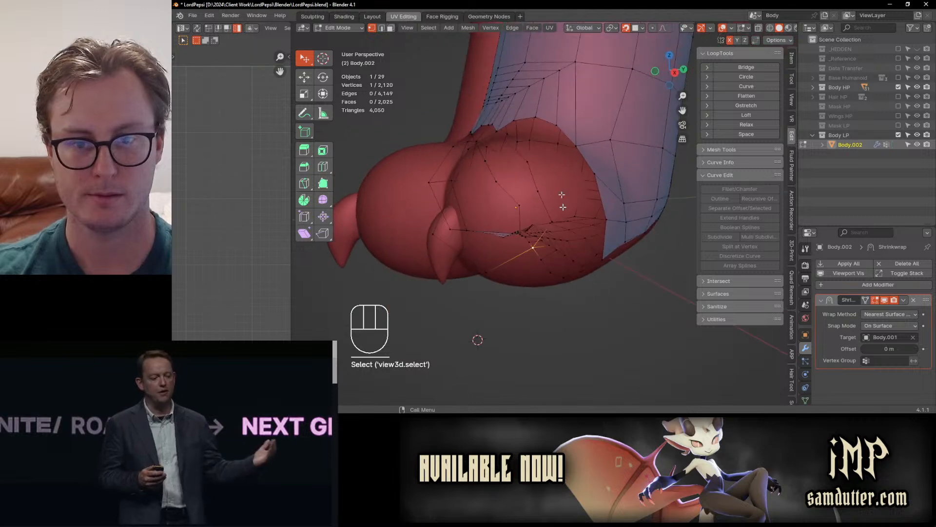
left_click(513, 121, "ctrl")
key("ctrl+z")
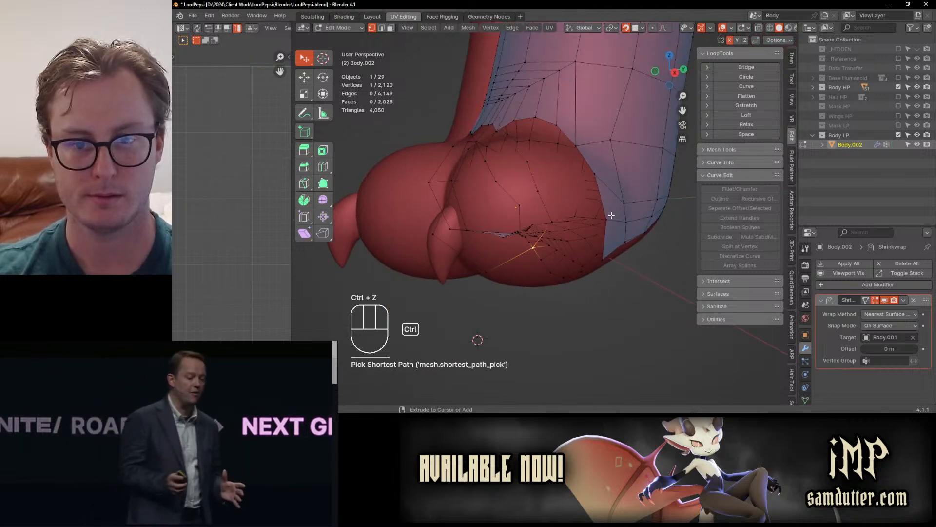
left_click(763, 135)
middle_click_drag(605, 205, 564, 239)
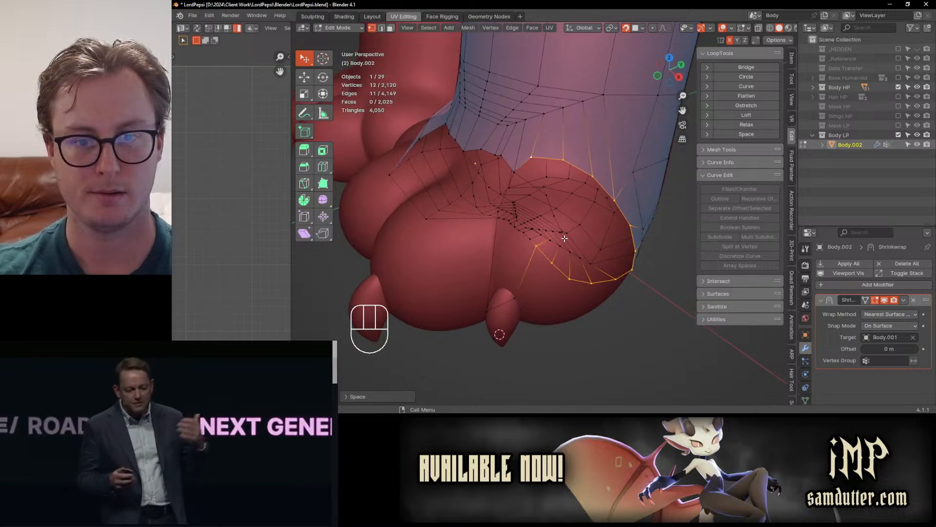
Select the two edge rows across the gap, then try Bridge and Grid Fill, undoing both.
left_click(383, 28)
left_click(541, 169)
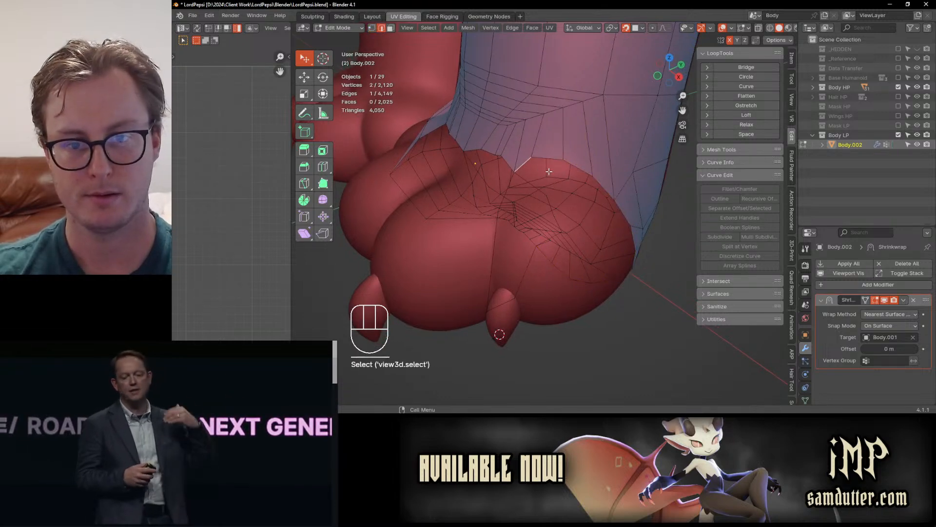
left_click(601, 185, "ctrl")
middle_click_drag(600, 184, 547, 219)
left_click(535, 225, "shift")
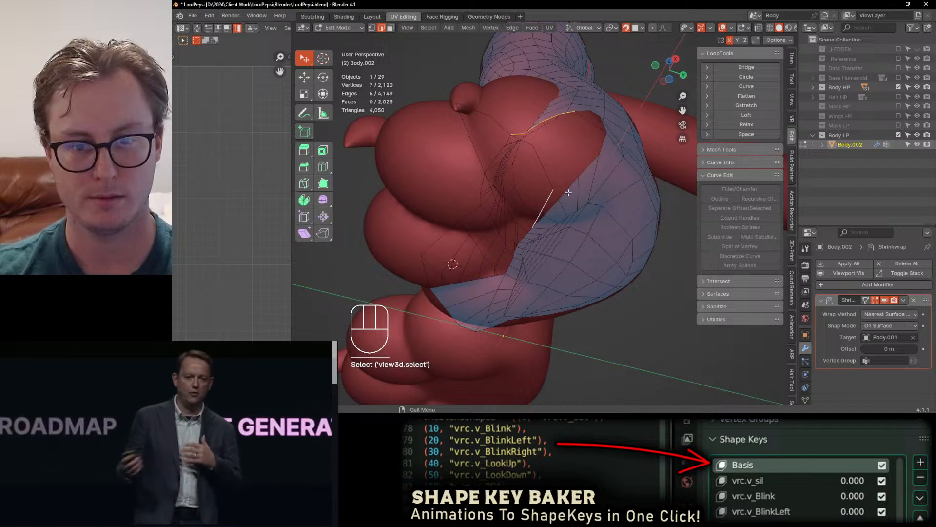
left_click(539, 223, "shift")
left_click(598, 157, "ctrl")
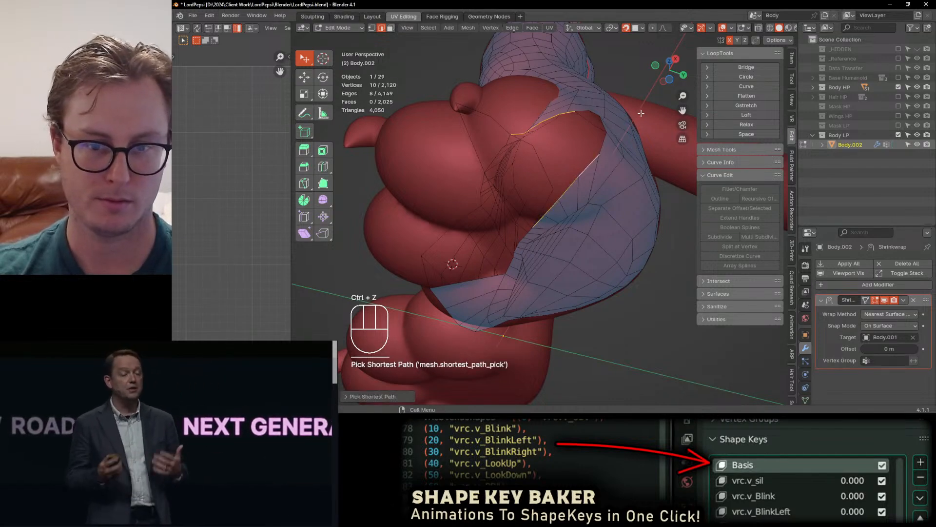
key("q")
left_click(624, 120)
key("ctrl+z")
key("q")
left_click(539, 115)
key("ctrl+z")
middle_click_drag(535, 120, 655, 243)
middle_click_drag(549, 223, 512, 176)
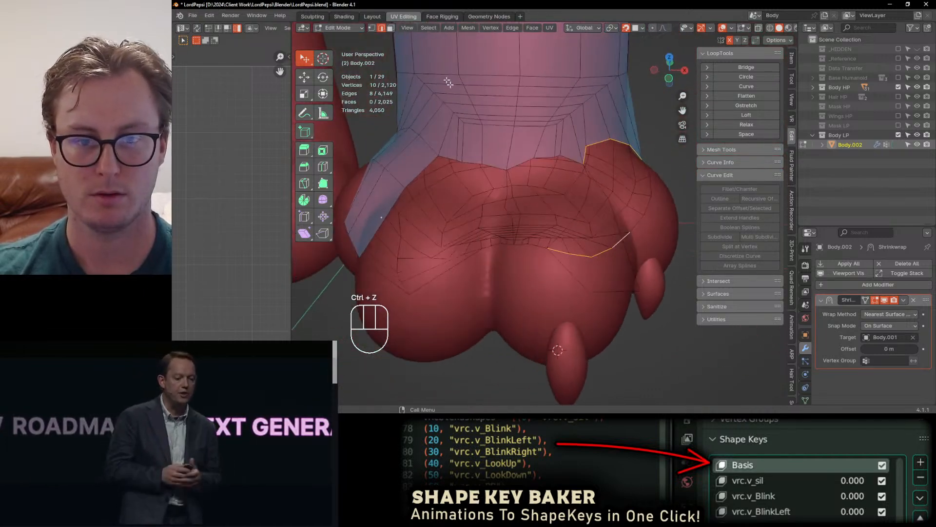
Select the edge chain running between the toes and move it into a new position.
key("1")
left_click(505, 167)
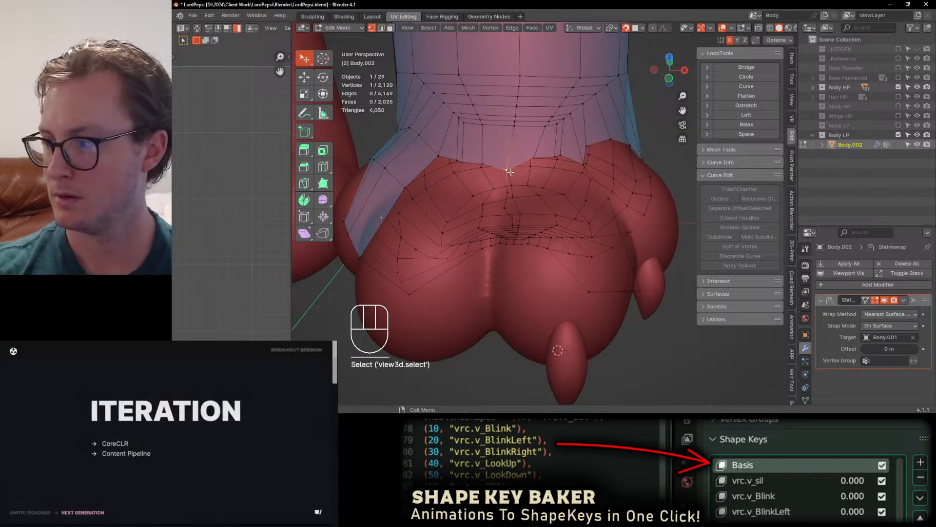
key("KP_1")
scroll(510, 172, "up", 2)
mouse_move(511, 169)
middle_mouse_down()
mouse_move(517, 153)
mouse_move(494, 220)
mouse_move(517, 195)
mouse_move(527, 156)
mouse_move(528, 166)
middle_mouse_up()
key("ctrl+z")
left_click(497, 246, "ctrl")
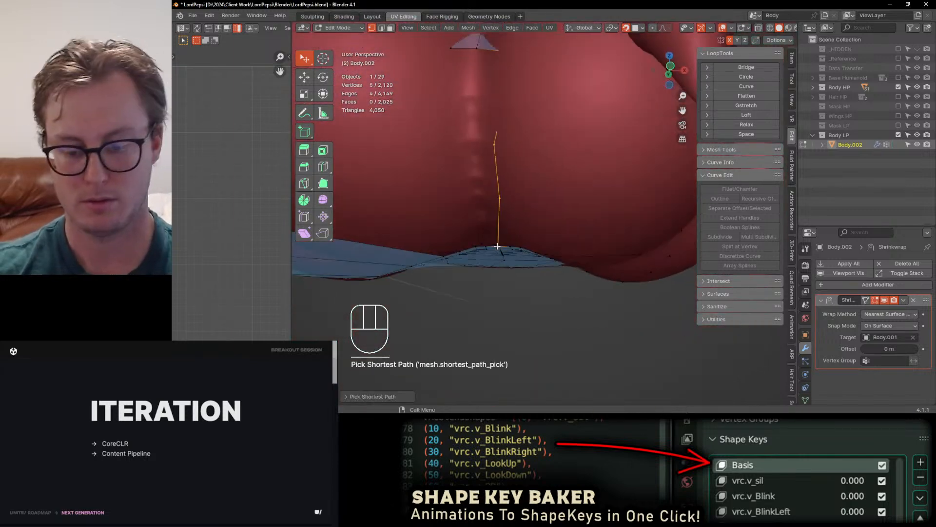
key("ctrl+KP_1")
key("KP_1")
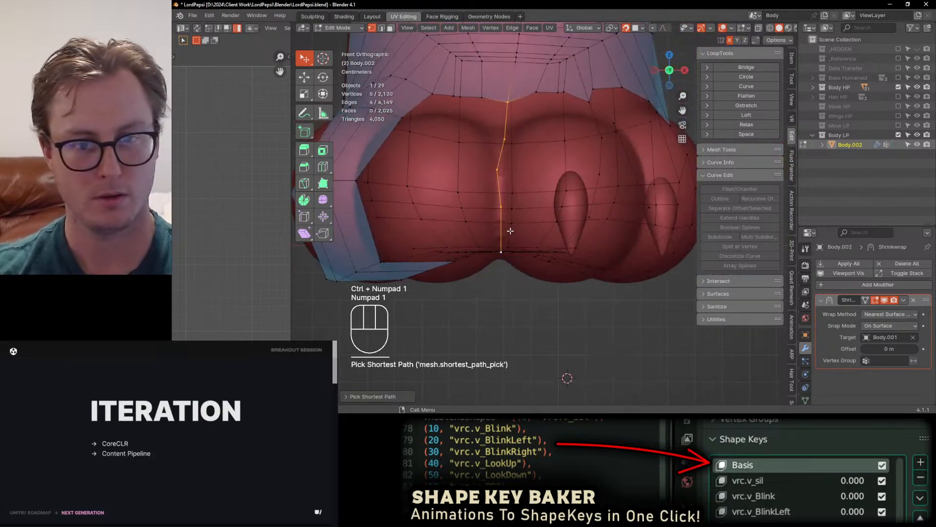
key("g")
left_click(502, 210)
Nudge the centre vertex slightly into place with two small moves.
middle_click_drag(502, 157, 517, 221)
scroll(517, 220, "down", 2)
left_click(517, 221)
key("g")
left_click(523, 218)
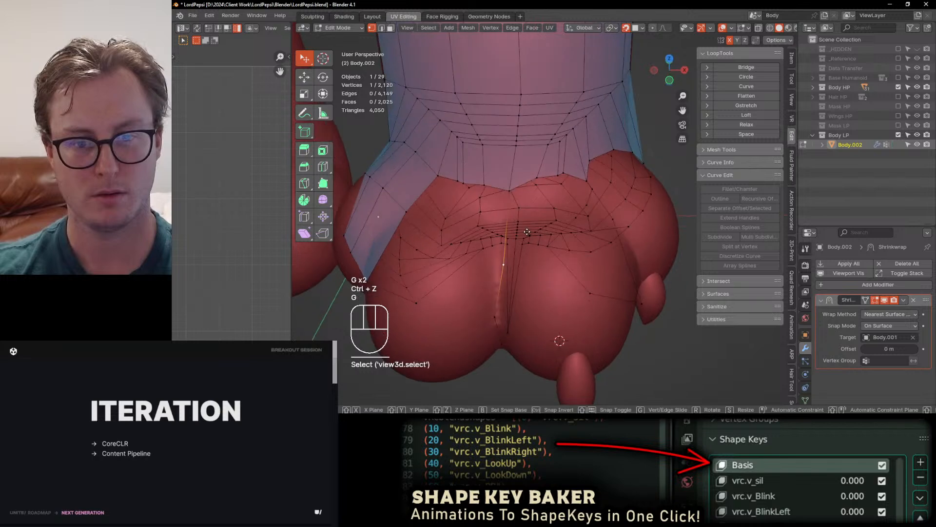
key("g")
left_click(523, 220)
middle_click_drag(523, 220, 497, 250)
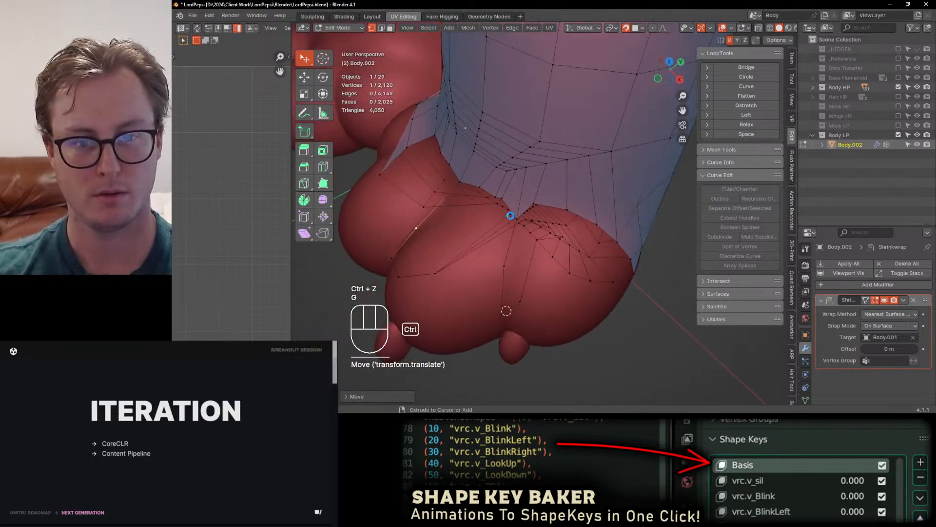
Save LordPepsi.blend and slide a sole-border vertex a little along its edge.
key("ctrl+s")
middle_click_drag(535, 193, 607, 113)
left_click(559, 177)
key("g")
key("g")
left_click(560, 177)
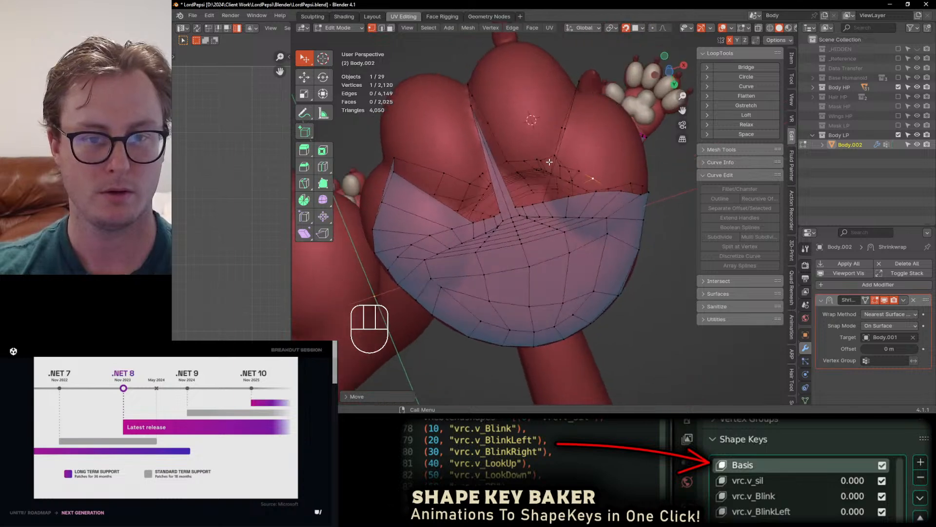
Pull the spike-tip vertex upward and shift a nearby border vertex up-left.
middle_click_drag(547, 160, 569, 177)
left_click(508, 202)
key("g")
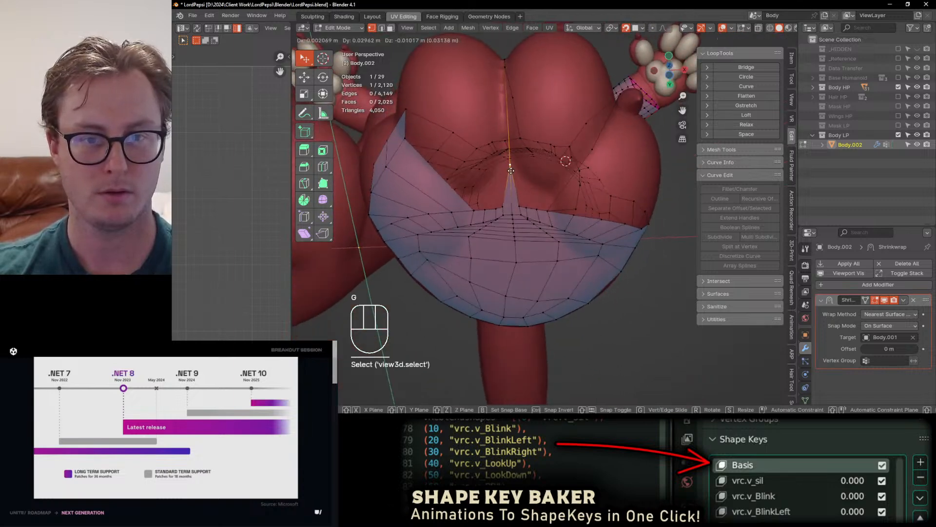
left_click(508, 164)
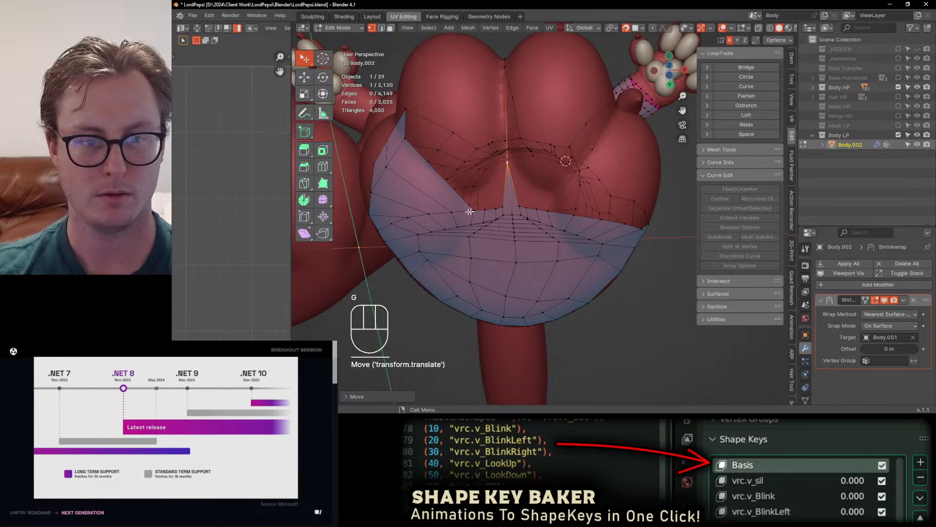
left_click(500, 205)
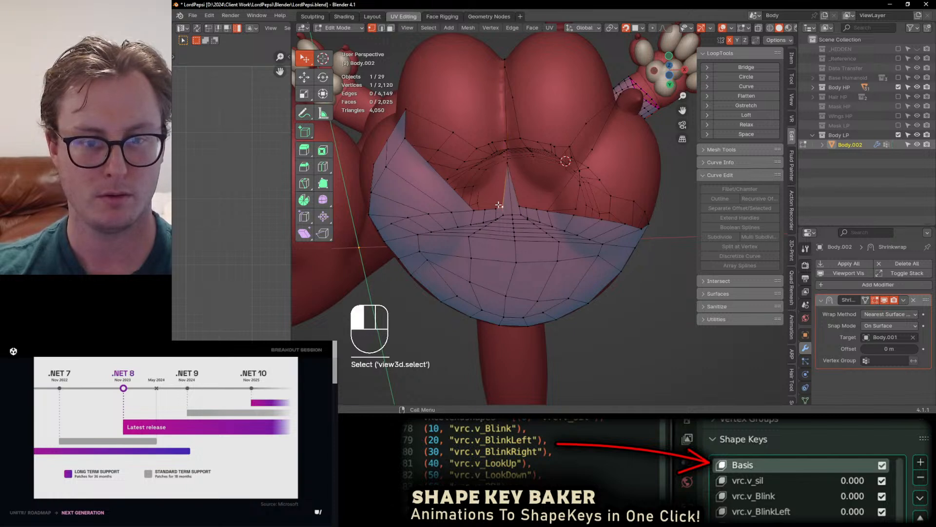
left_click(468, 213)
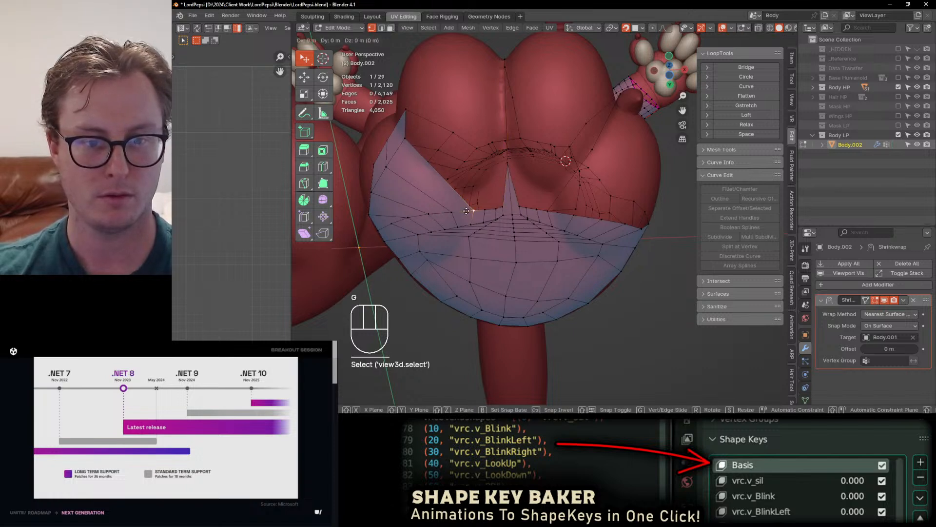
key("g")
left_click(470, 204)
Reshape a three-vertex border path with move, rotate and scale, and shift a neighbouring vertex up-right.
left_click(486, 210, "ctrl")
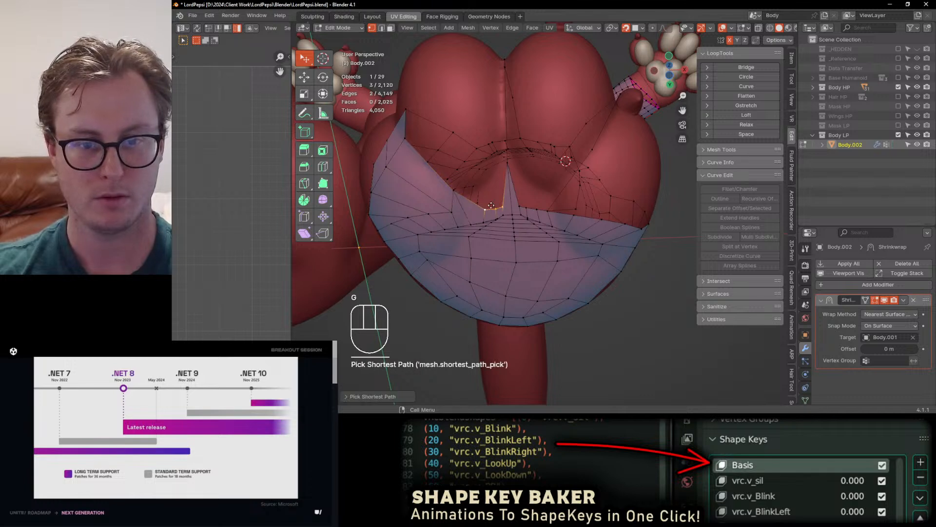
key("g")
left_click(476, 189)
key("r")
left_click(525, 155)
key("g")
left_click(506, 155)
key("s")
left_click(502, 145)
key("g")
left_click(523, 178)
left_click(519, 206)
key("g")
left_click(545, 210)
Move and rotate a second three-vertex path into a steeper diagonal edge.
left_click(517, 205, "ctrl")
key("g")
left_click(556, 161)
key("r")
left_click(555, 184)
key("g")
left_click(559, 195)
key("r")
left_click(566, 163)
Refine that diagonal with further rotations, a scale-up and a final nudge.
key("g")
left_click(563, 158)
key("r")
left_click(566, 142)
key("s")
left_click(583, 129)
key("r")
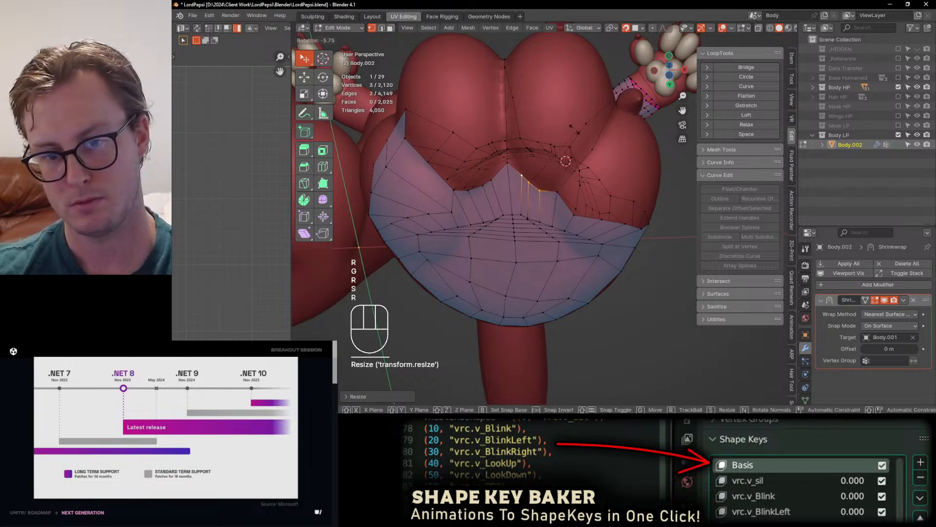
left_click(577, 130)
key("g")
left_click(573, 127)
From a bottom-on view, reposition a single vertex beside the toe gap, redoing the first attempt.
middle_click_drag(619, 213, 544, 257)
scroll(614, 200, "up", 1)
left_click(586, 205)
key("g")
key("g")
left_click(574, 206)
key("ctrl+z")
key("g")
left_click(575, 209)
Extrude the crease vertices between two toes and fill the gap with a new face.
left_click(530, 162)
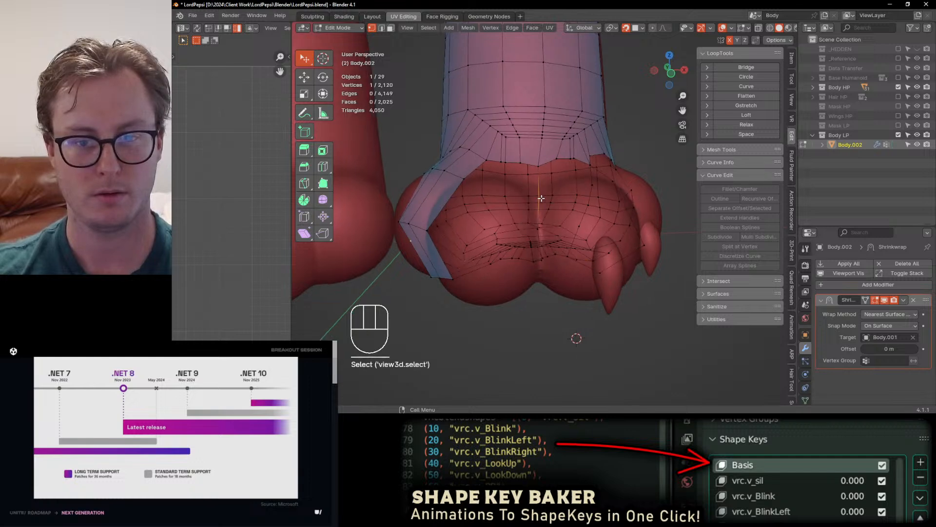
middle_click_drag(530, 163, 528, 198)
middle_click_drag(513, 155, 528, 192)
left_click(534, 188, "ctrl")
key("e")
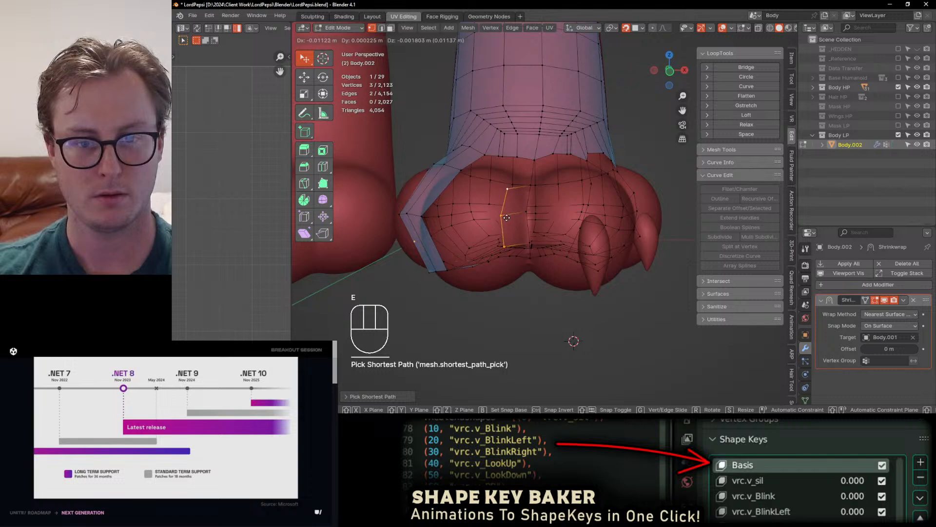
left_click(508, 215)
left_click(508, 190)
key("f")
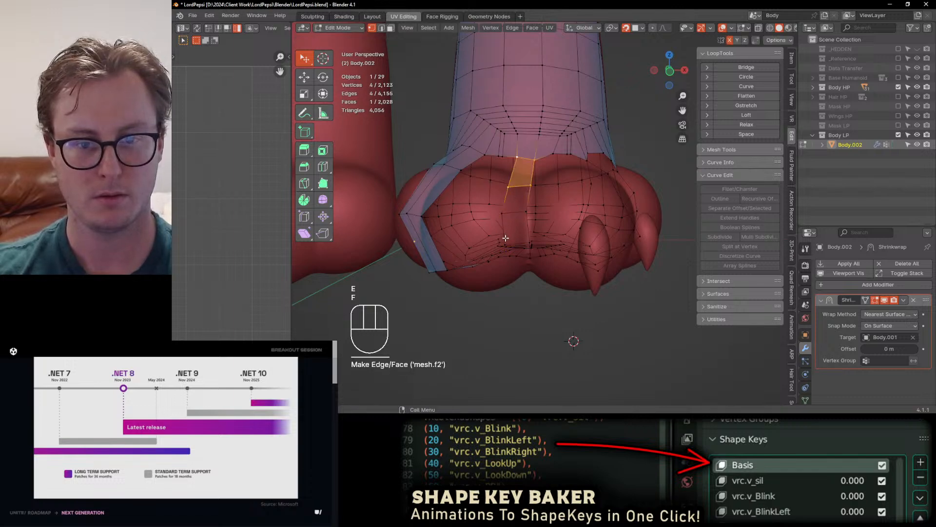
Fill the next crease path into a face and recalculate the leg's normals outward.
left_click(511, 216)
middle_click_drag(510, 216, 517, 203)
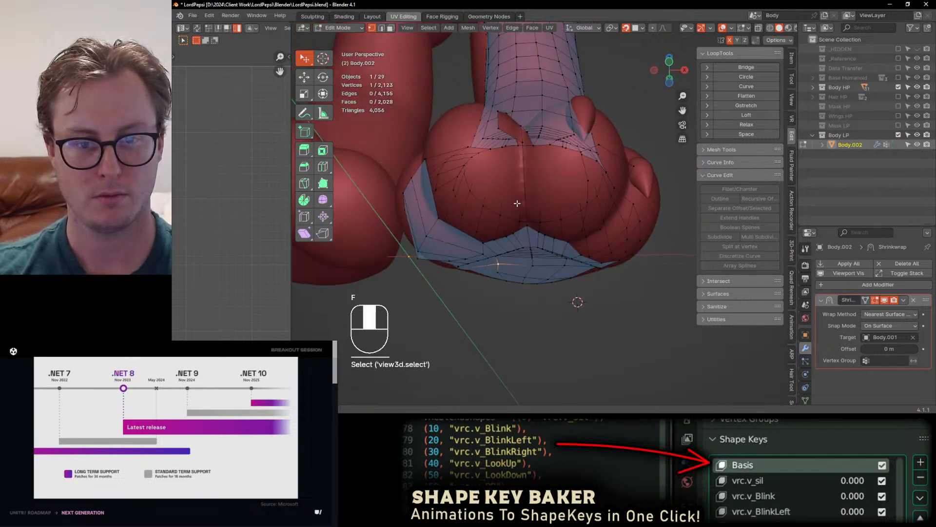
left_click(520, 231, "ctrl")
key("f")
middle_click_drag(518, 218, 549, 215)
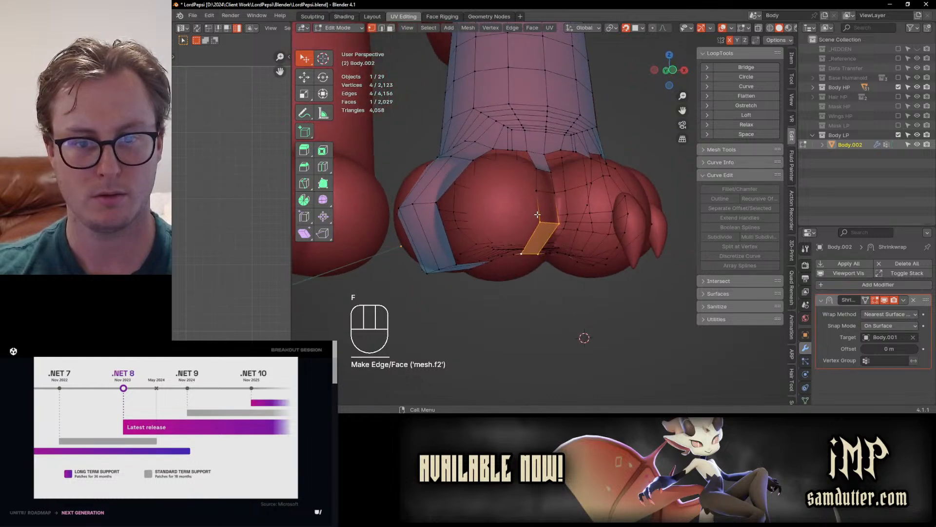
key("a")
key("shift+n")
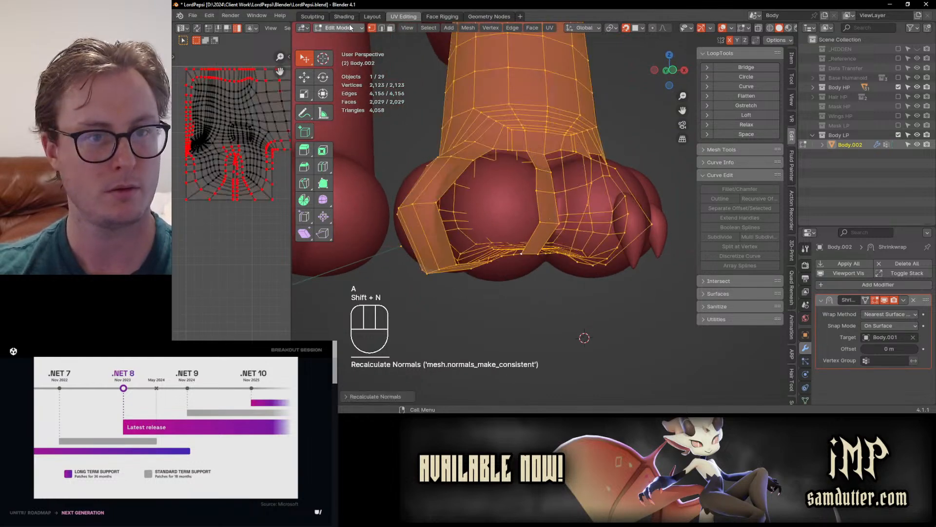
Select the toe hole's border edges and close it with Grid Fill.
left_click(382, 28)
left_click(502, 151)
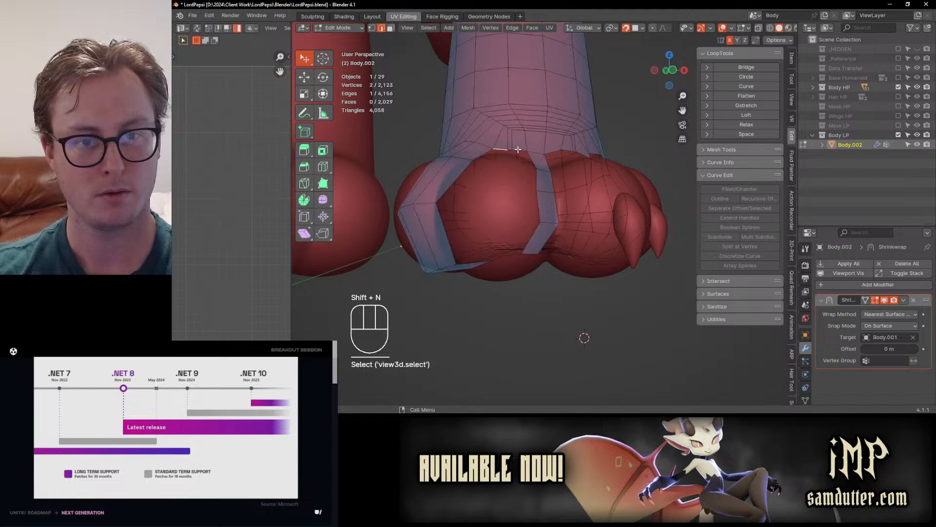
left_click(518, 149, "ctrl")
middle_click_drag(517, 150, 510, 177)
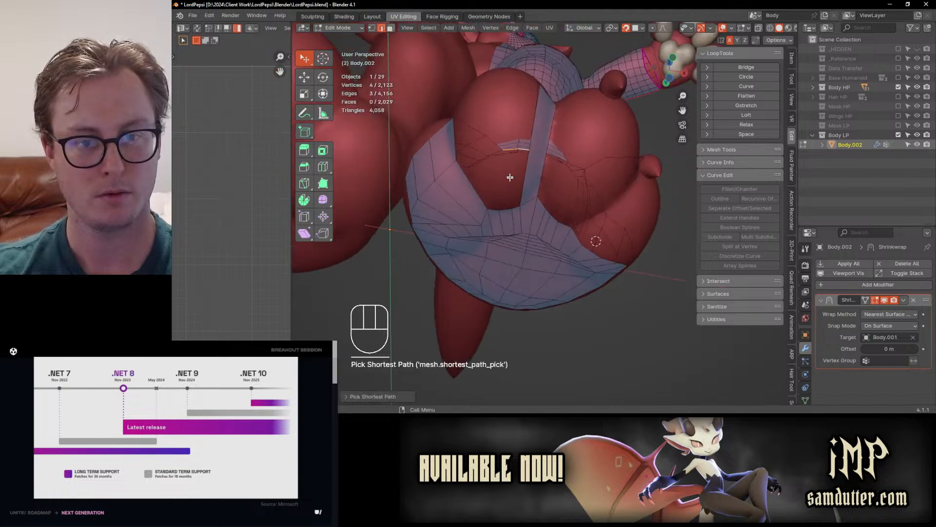
left_click(518, 206, "ctrl")
key("q")
left_click(561, 97)
middle_click_drag(561, 97, 555, 190)
Move the grid-filled patch's top vertices down onto the paw surface.
left_click(372, 28)
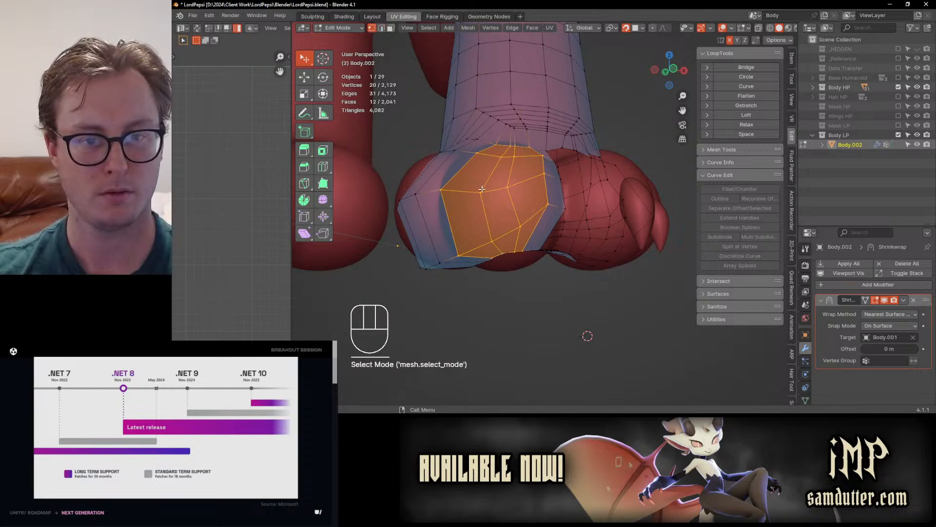
left_click(482, 191)
left_click(517, 226, "ctrl")
key("g")
middle_click_drag(517, 226, 526, 252)
left_click(482, 106)
key("g")
left_click(476, 160)
left_click(503, 94)
key("g")
left_click(492, 153)
left_click(495, 113)
key("g")
left_click(501, 161)
Raise the patch's middle-row and lower vertices to follow the paw's shape.
left_click(482, 245)
key("g")
left_click(474, 213)
left_click(511, 240)
key("g")
left_click(520, 218)
left_click(515, 255)
key("g")
left_click(500, 239)
left_click(530, 262)
key("g")
left_click(527, 236)
left_click(556, 262)
key("g")
left_click(545, 236)
Reposition a boundary vertex of the patch along the Y axis.
left_click(570, 250)
key("g")
left_click(571, 250)
key("ctrl+z")
middle_click_drag(572, 251, 539, 196)
left_click(564, 252)
key("g")
key("y")
left_click(573, 259)
Try a path selection and extrusion under the paw, then undo both.
left_click(536, 194)
middle_click_drag(556, 206, 600, 187)
left_click(581, 224, "ctrl")
key("ctrl+z")
key("e")
left_click(588, 196)
key("ctrl+z")
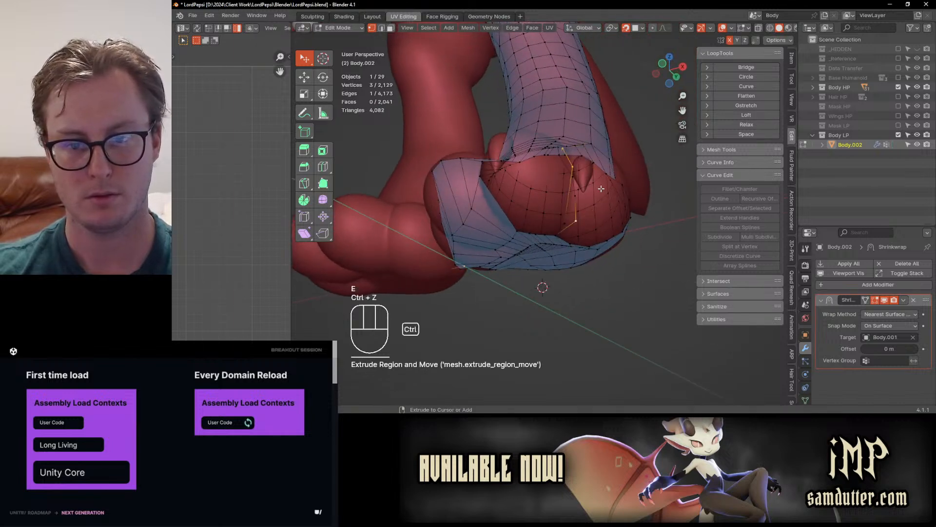
Extrude edges across the remaining gap and delete the stray vertices.
middle_click_drag(595, 226, 569, 203)
left_click(550, 221, "shift")
key("e")
left_click(590, 226)
scroll(580, 223, "up", 1)
left_click(560, 177)
left_click(575, 229, "ctrl")
key("x")
left_click(570, 202)
Fill the last openings with faces and recalculate the whole leg's normals.
left_click(579, 192, "ctrl")
key("f")
middle_click_drag(524, 244, 422, 80)
left_click(565, 173)
key("f")
key("a")
key("shift+n")
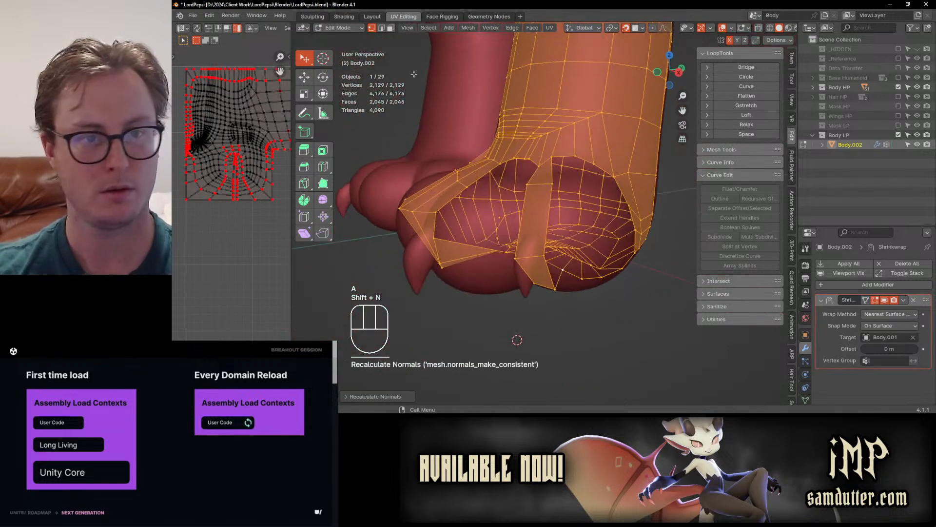
Select the sole hole's border edges and close it with Grid Fill.
left_click(381, 28)
left_click(570, 158)
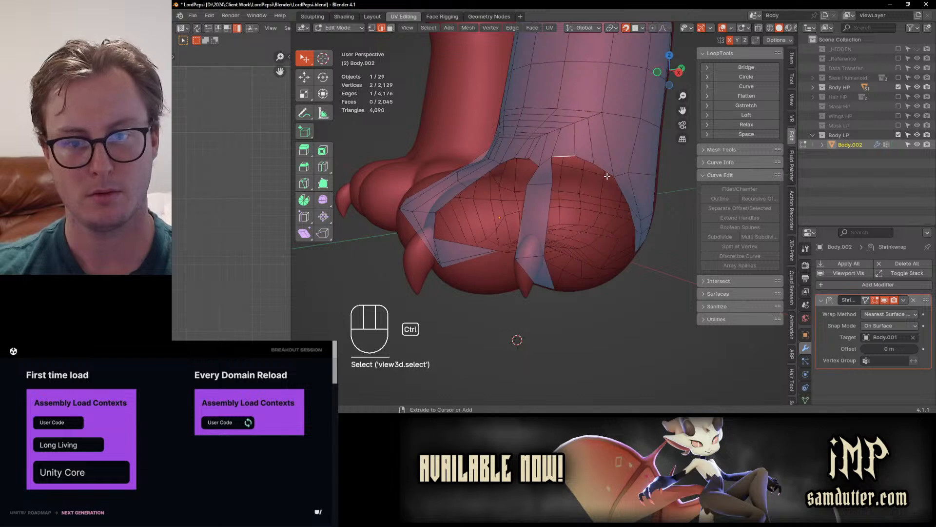
left_click(606, 178, "ctrl")
middle_click_drag(582, 264, 562, 198)
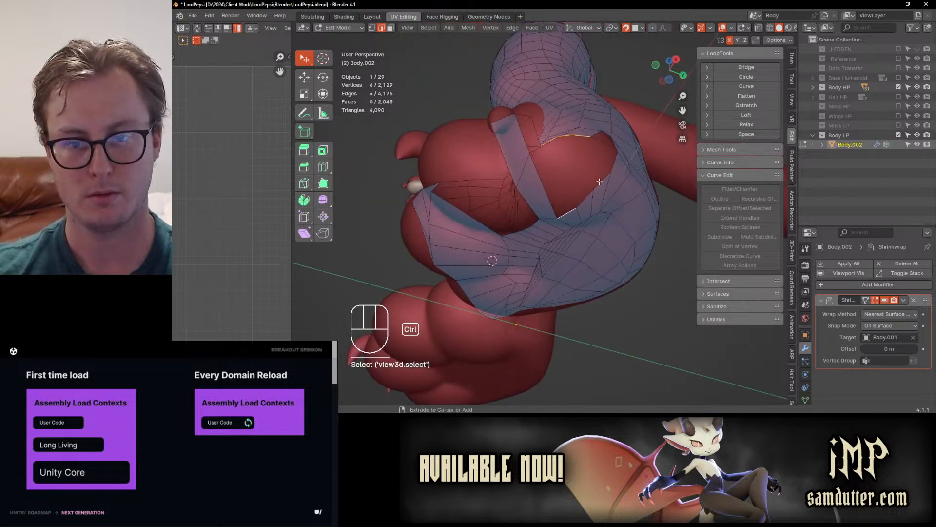
left_click(564, 212, "ctrl")
key("q")
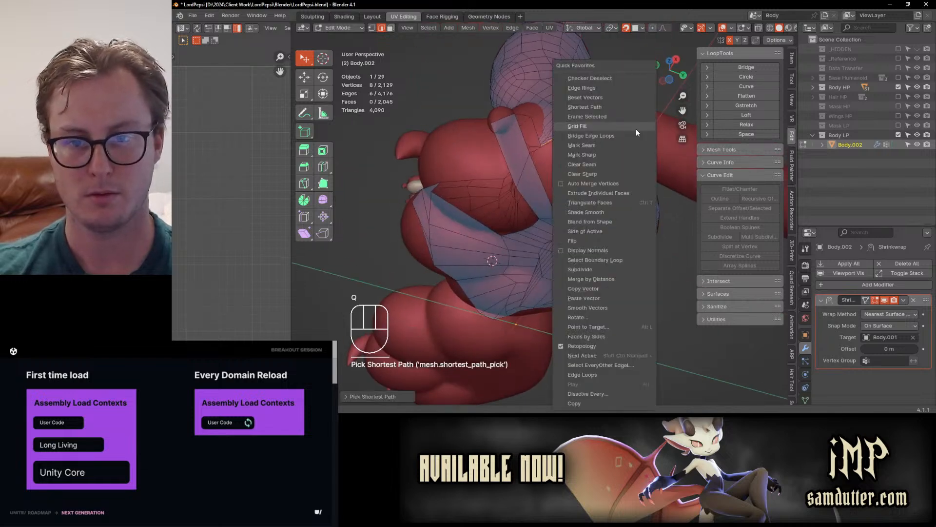
left_click(599, 125)
middle_click_drag(604, 210, 587, 169)
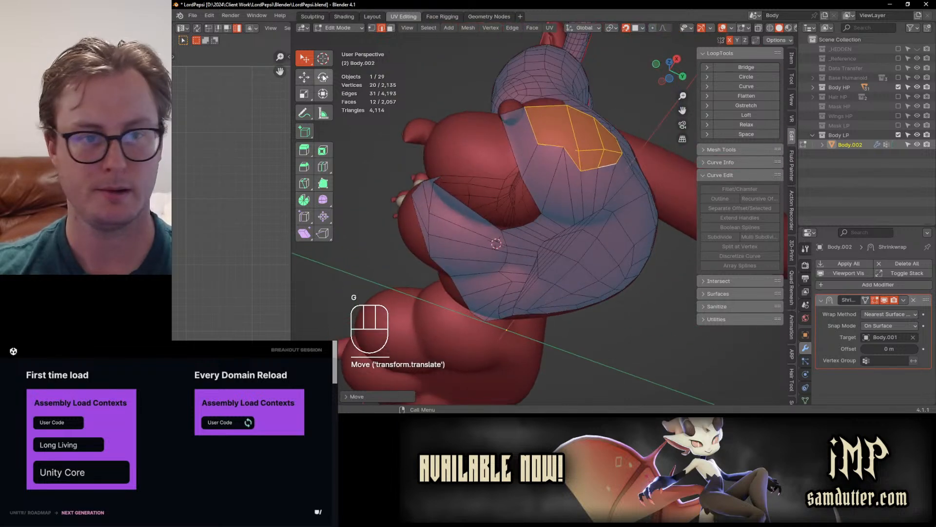
Pick a sole vertex in see-through view and move it into place.
left_click(372, 27)
key("alt+z")
left_click(561, 148)
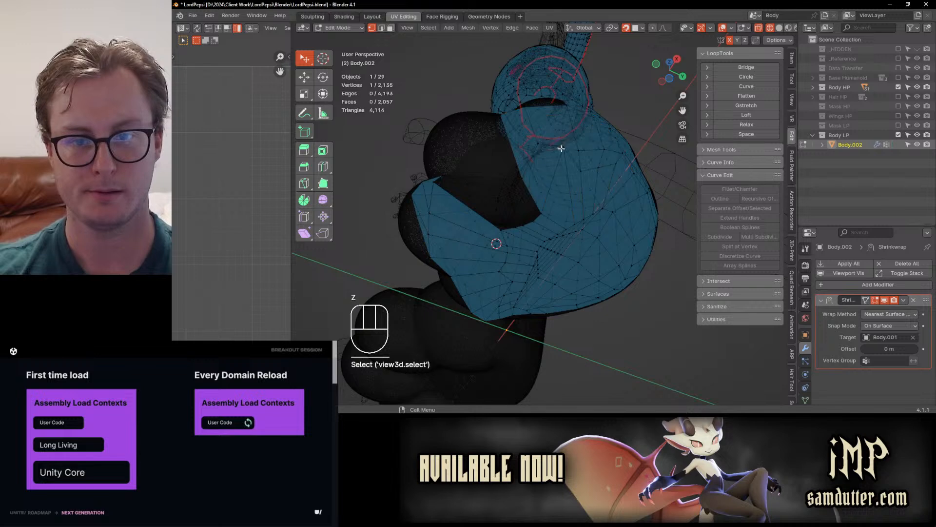
key("z")
key("g")
left_click(566, 188)
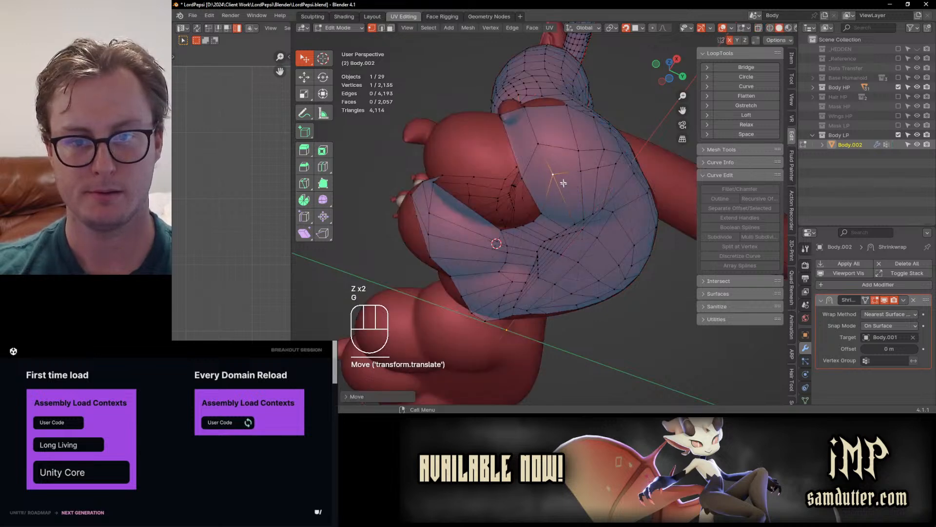
middle_click_drag(567, 188, 588, 168)
Select the remaining rim hole's vertices and close it with Grid Fill.
left_click(509, 200)
left_click(557, 208, "ctrl")
middle_click_drag(556, 134, 550, 228)
left_click(513, 169, "shift")
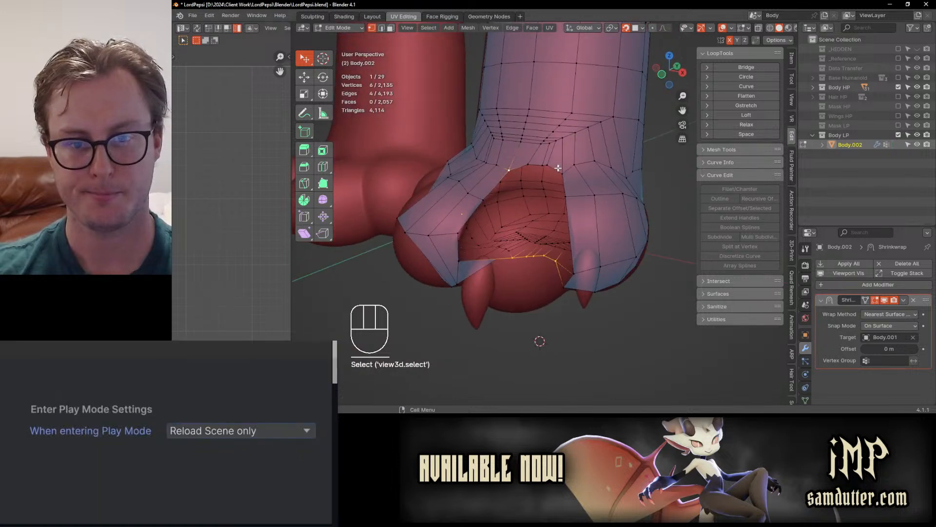
left_click(563, 171, "ctrl")
key("q")
left_click(579, 126)
middle_click_drag(523, 183, 567, 185)
Deselect the border and move only the new patch's inner vertices.
key("g")
left_click(552, 173)
key("ctrl+z")
left_click_drag(435, 157, 638, 299, "shift")
middle_click_drag(597, 173, 604, 229)
key("g")
left_click(551, 228)
Nudge a three-vertex underside path upward, then duplicate the Shrinkwrap modifier in Object Mode.
left_click(516, 135)
left_click(550, 157, "ctrl")
key("g")
left_click(554, 149)
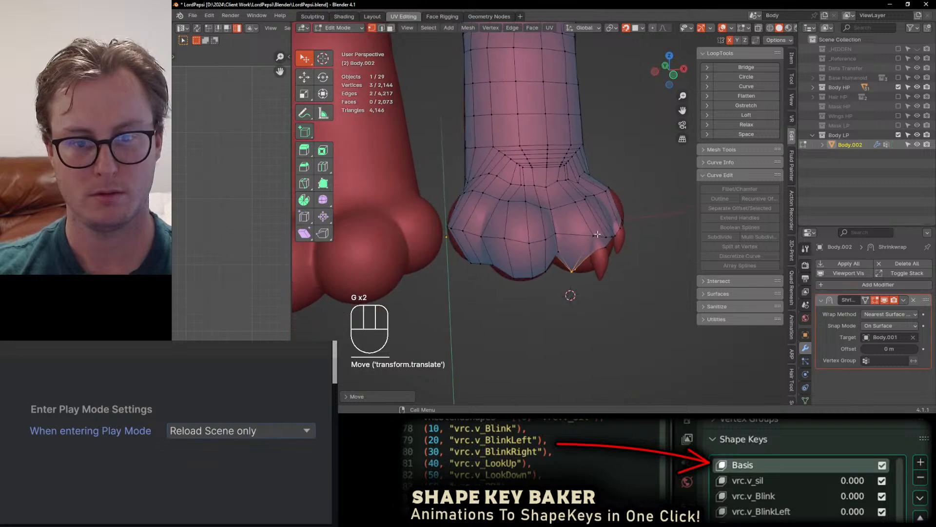
middle_click_drag(545, 204, 574, 197)
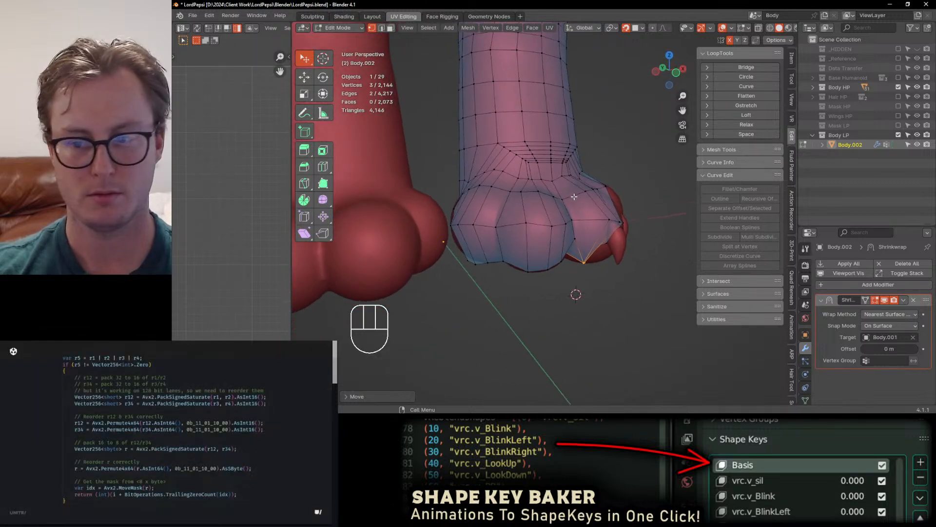
key("Tab")
key("shift+d")
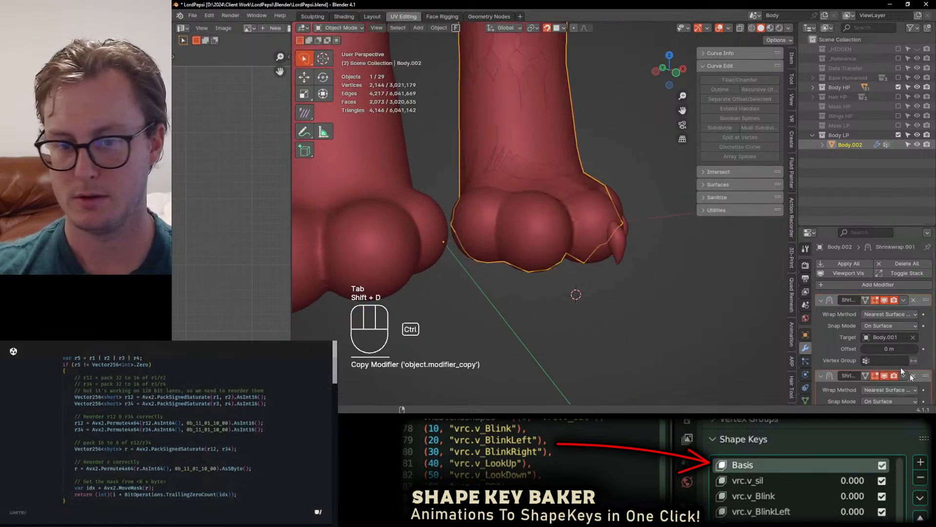
Apply Shrinkwrap.001, isolate the leg in Local View, and sculpt with wireframe shown and the Slide Relax brush.
key("ctrl+a")
key("slash")
key("ctrl+Tab")
mouse_move(587, 163)
middle_mouse_down()
mouse_move(591, 209)
mouse_move(581, 240)
mouse_move(564, 255)
middle_mouse_up()
key("q")
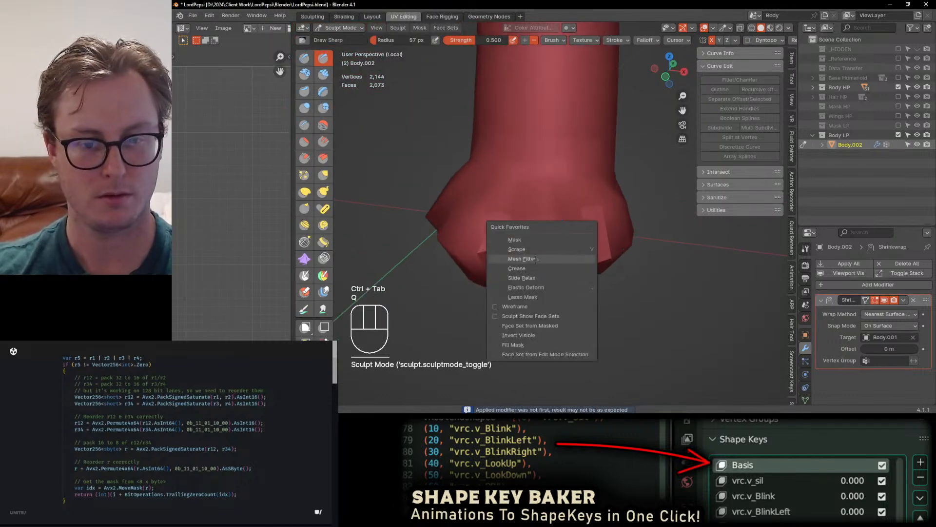
left_click(515, 306)
left_click(304, 242)
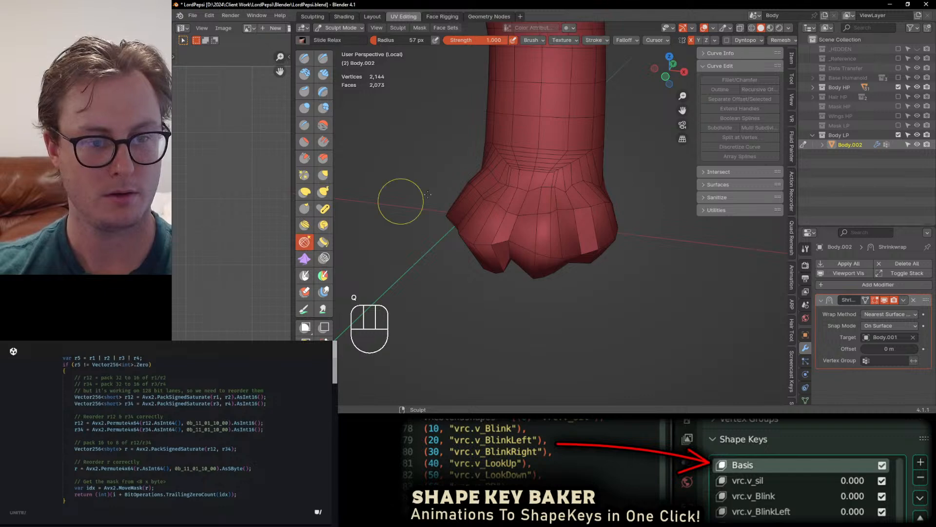
scroll(369, 213, "down", 3)
middle_click_drag(518, 150, 561, 167)
Add two new edge loops around the leg in Edit Mode, then return to sculpting.
key("Tab")
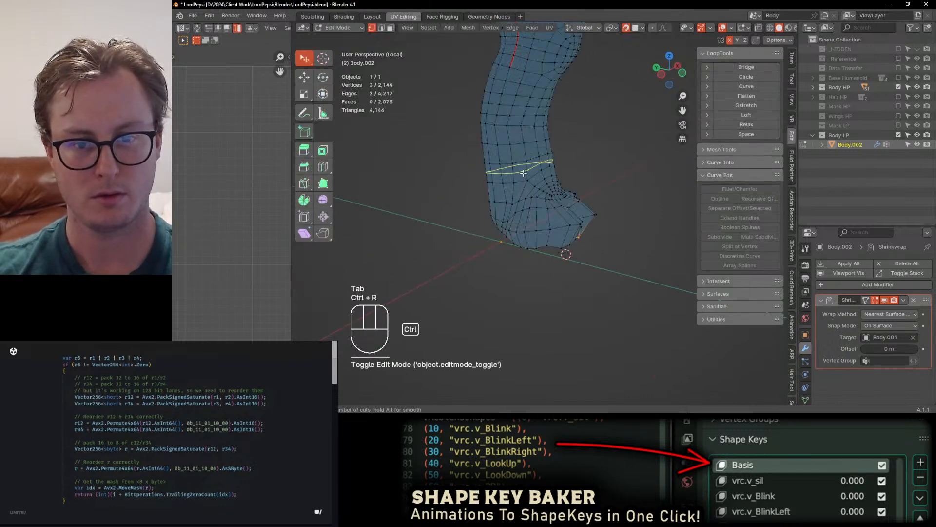
left_click(523, 173)
key("ctrl+r")
left_click(522, 135)
key("Tab")
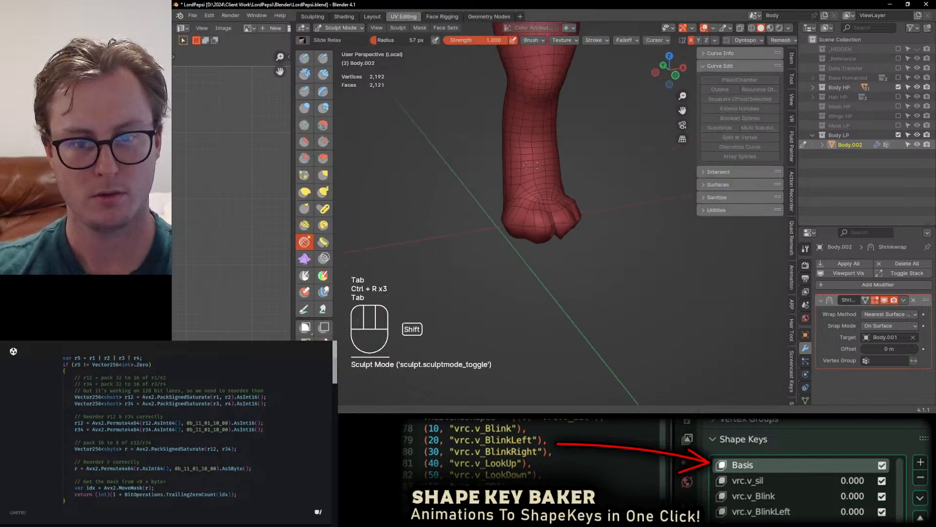
Relax the leg's surface around the foot with the Slide Relax brush.
mouse_move(505, 119)
middle_mouse_down()
mouse_move(561, 171)
mouse_move(558, 182)
mouse_move(531, 198)
mouse_move(546, 167)
middle_mouse_up()
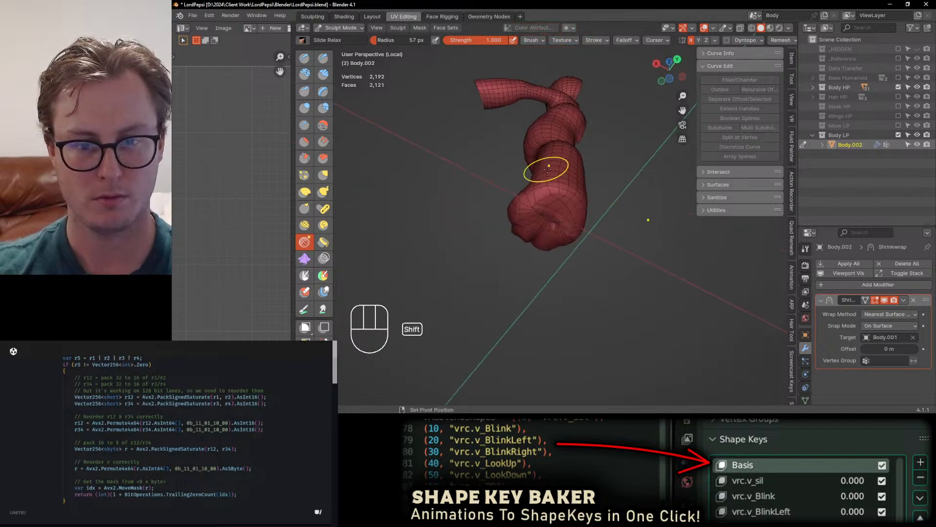
scroll(543, 188, "up", 2)
mouse_move(547, 207)
middle_mouse_down()
mouse_move(544, 193)
mouse_move(579, 199)
mouse_move(572, 190)
mouse_move(530, 227)
middle_mouse_up()
middle_click_drag(560, 194, 560, 200)
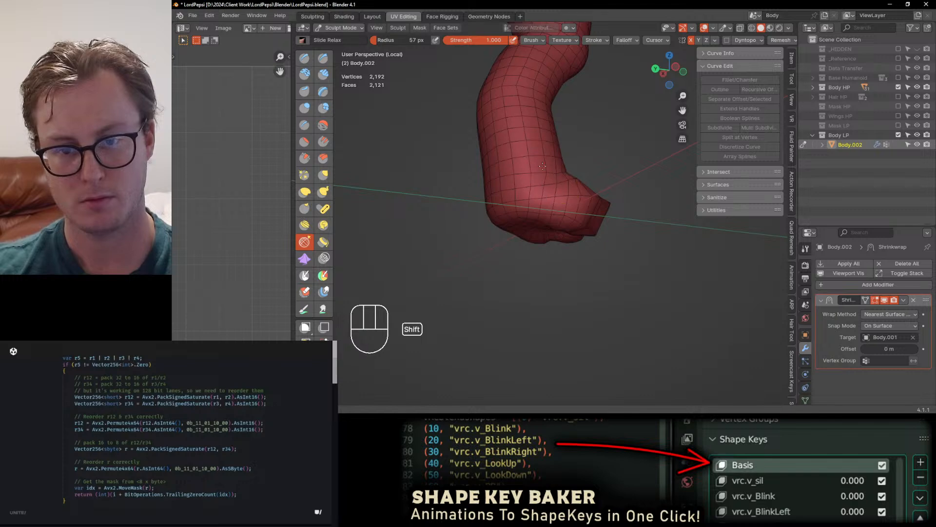
mouse_move(527, 209)
middle_mouse_down()
mouse_move(554, 168)
mouse_move(495, 188)
mouse_move(592, 215)
mouse_move(559, 171)
mouse_move(555, 190)
middle_mouse_up()
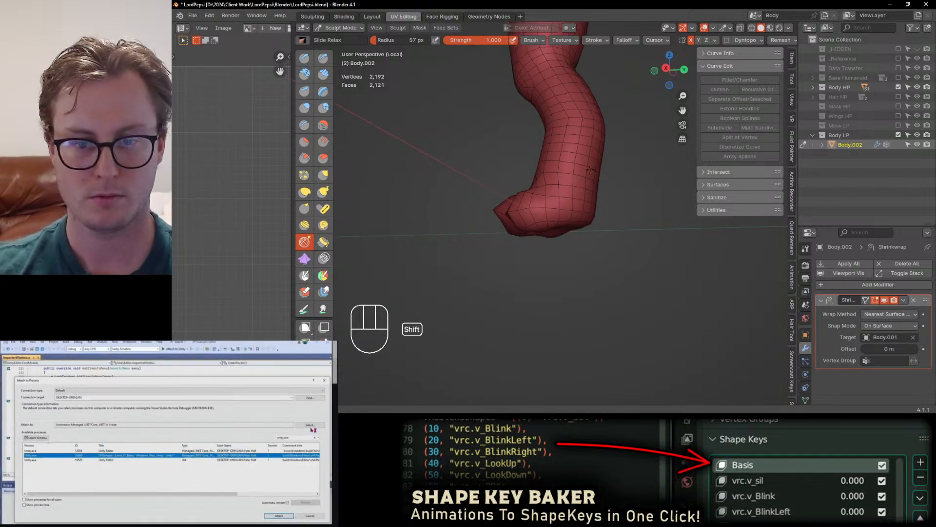
mouse_move(566, 122)
middle_mouse_down()
mouse_move(556, 95)
mouse_move(571, 140)
middle_mouse_up()
middle_click_drag(494, 161, 549, 237)
middle_click_drag(519, 183, 546, 200)
left_click_drag(546, 200, 578, 204, "shift")
mouse_move(578, 203)
middle_mouse_down()
mouse_move(561, 238)
mouse_move(472, 141)
middle_mouse_up()
Shade the leg smooth, then duplicate and apply the Shrinkwrap modifier again.
key("ctrl+Tab")
right_click(521, 186)
left_click(521, 186)
middle_click_drag(553, 161, 537, 230)
key("shift+d")
key("ctrl+a")
key("Tab")
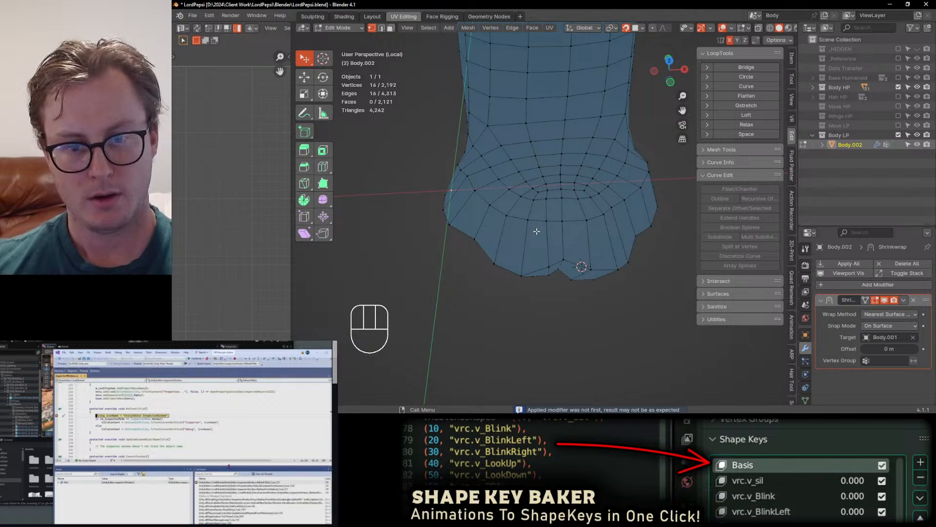
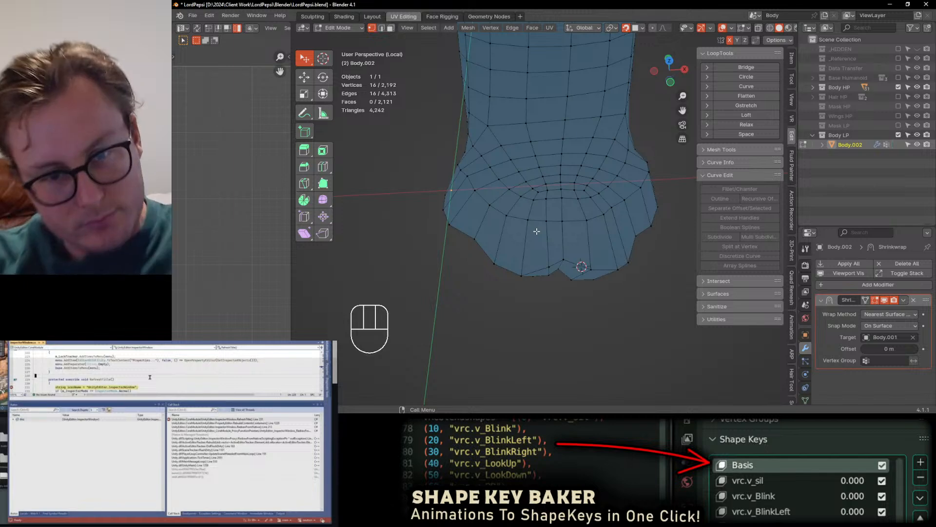
Select a face patch on the paw, then exit Local View to show the full scene.
middle_click_drag(489, 156, 543, 195)
middle_click_drag(525, 242, 548, 171)
left_click(529, 141, "ctrl+shift")
scroll(549, 183, "up", 2)
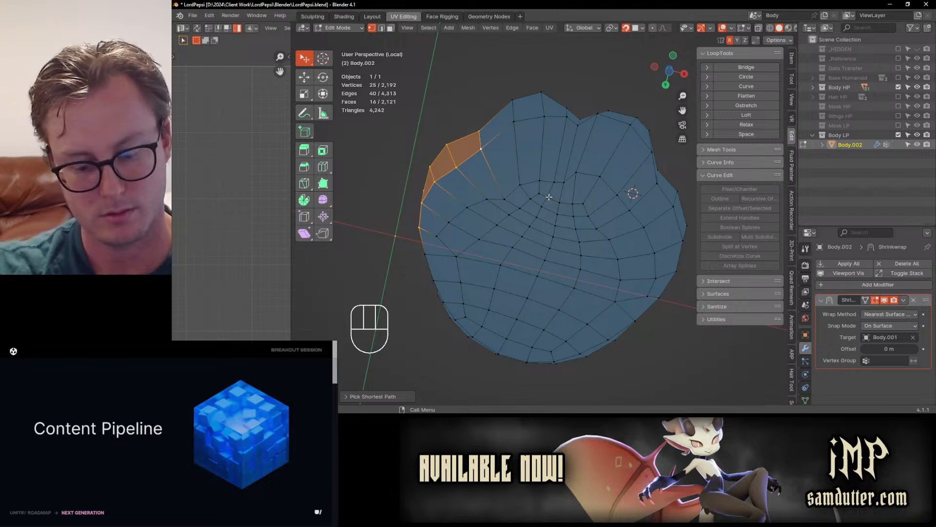
key("slash")
Orbit around the paw's claws and front, then start a new selection with one vertex.
middle_click_drag(528, 159, 556, 218)
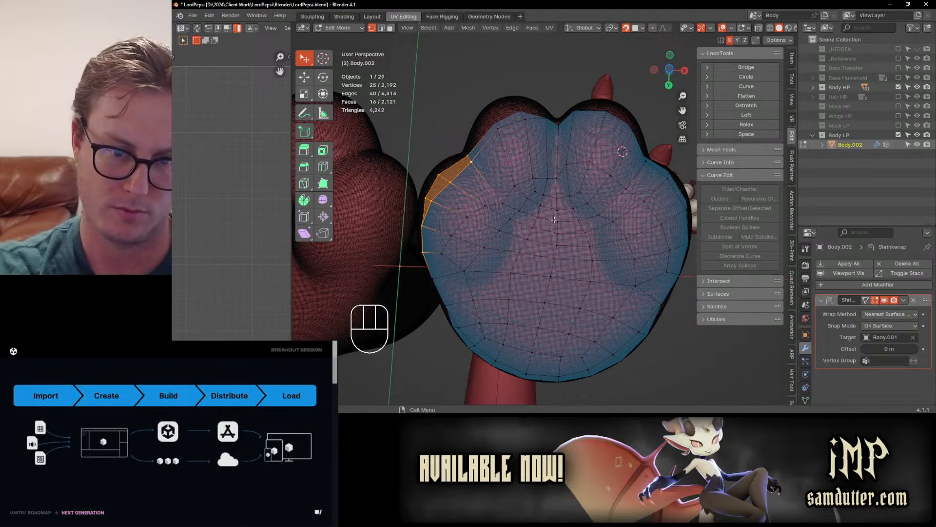
middle_click_drag(492, 259, 615, 193)
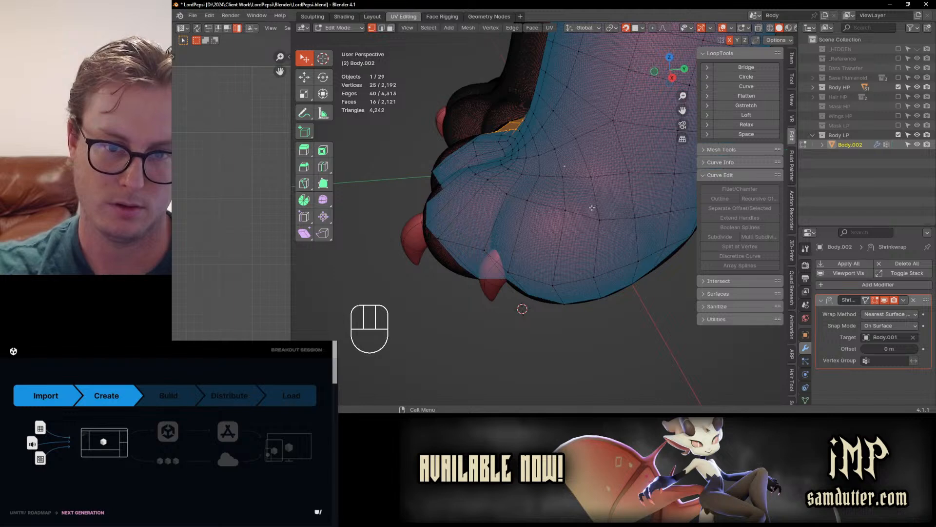
middle_click_drag(577, 189, 626, 201)
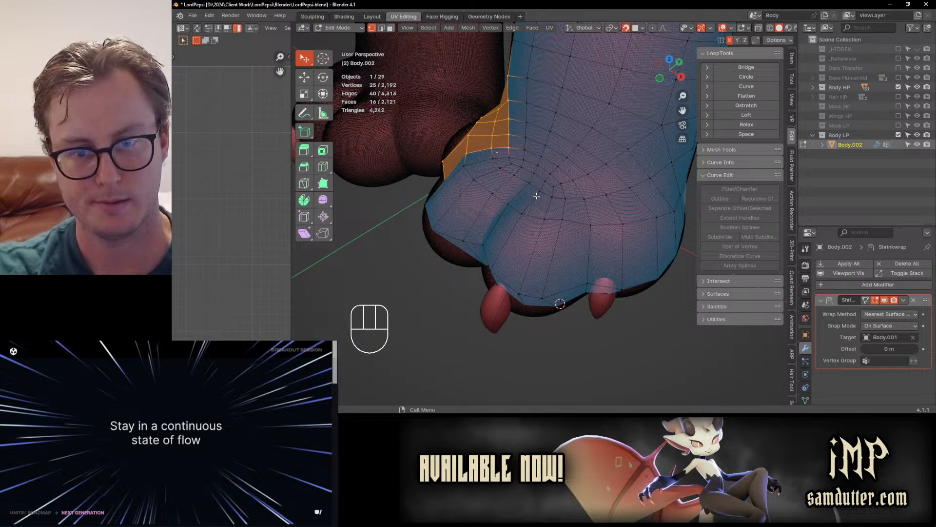
middle_click_drag(530, 207, 490, 257)
middle_click_drag(529, 195, 570, 180)
left_click(549, 170)
Select a face region on a toe pad and box-deselect its outer faces, leaving 25 vertices.
left_click(585, 202, "ctrl+shift")
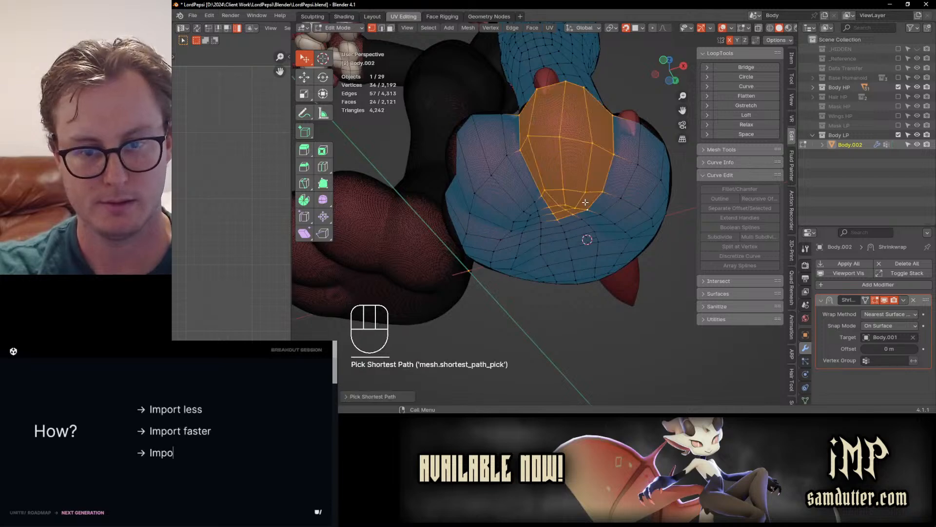
middle_click_drag(578, 229, 580, 195)
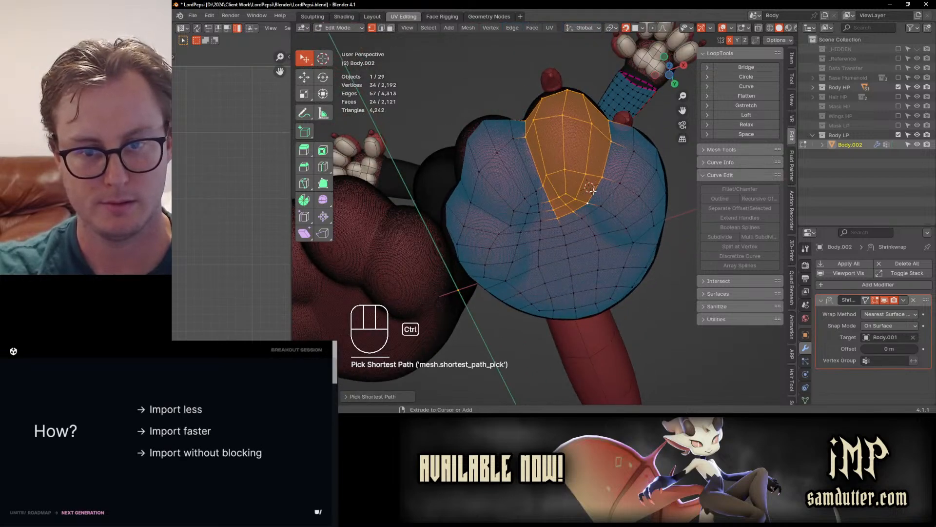
key("ctrl+z")
left_click(588, 205, "ctrl+shift")
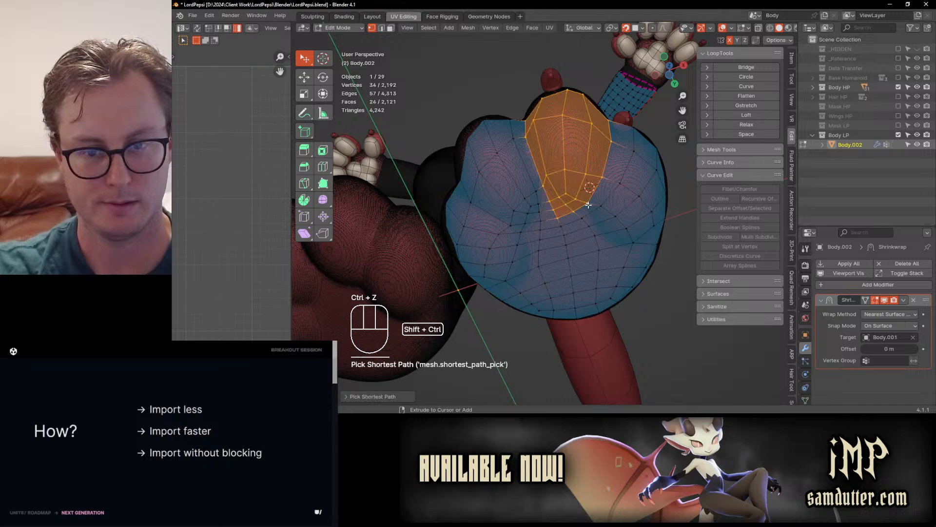
left_click_drag(552, 204, 583, 217, "shift")
key("b")
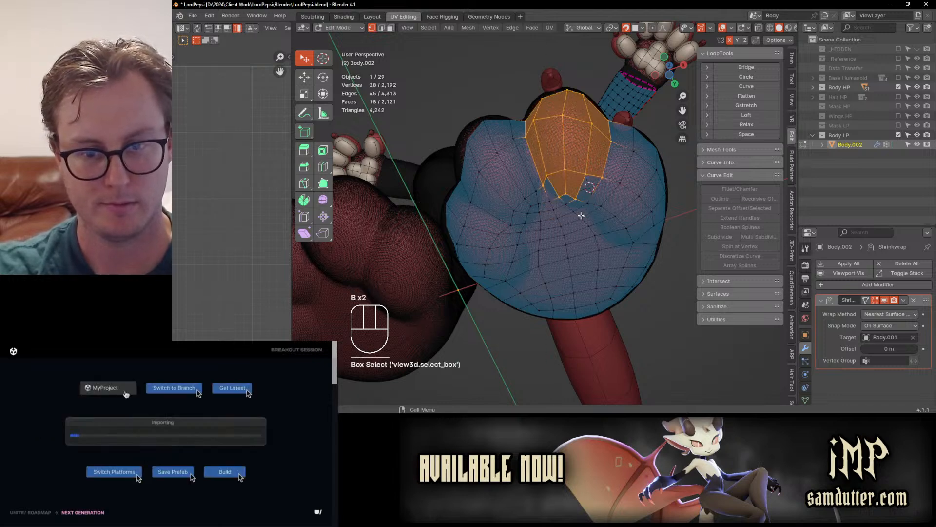
middle_click_drag(583, 218, 575, 211)
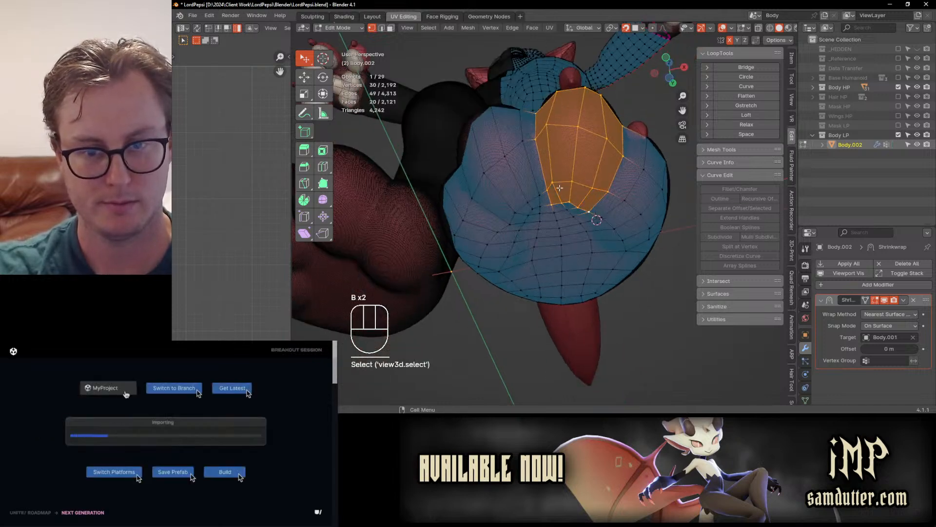
middle_click_drag(567, 123, 537, 196)
key("b")
left_click_drag(530, 202, 554, 216, "shift")
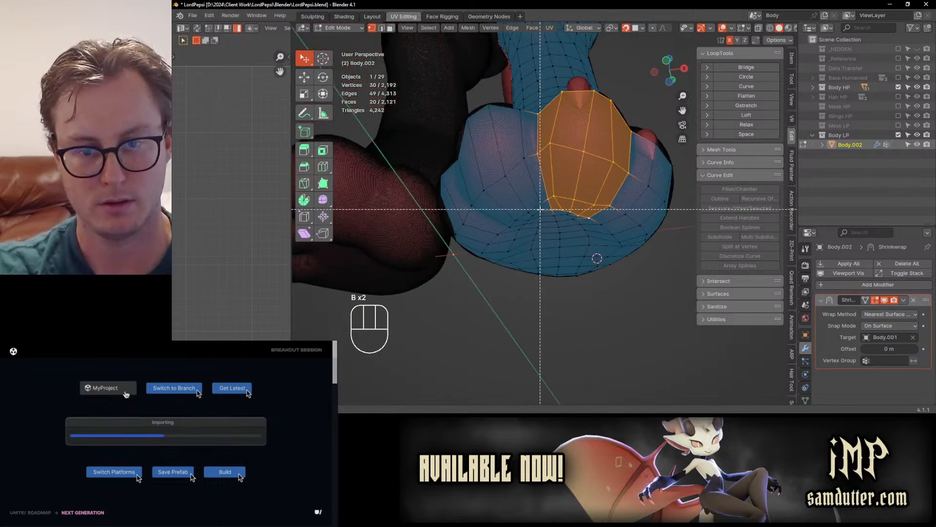
left_click_drag(618, 248, 618, 248, "shift")
middle_click_drag(618, 247, 536, 199)
With snapping off, extrude the pad faces, shrink them into a small cap and reposition it.
key("shift+Tab")
key("i")
left_click(588, 170)
key("ctrl+z")
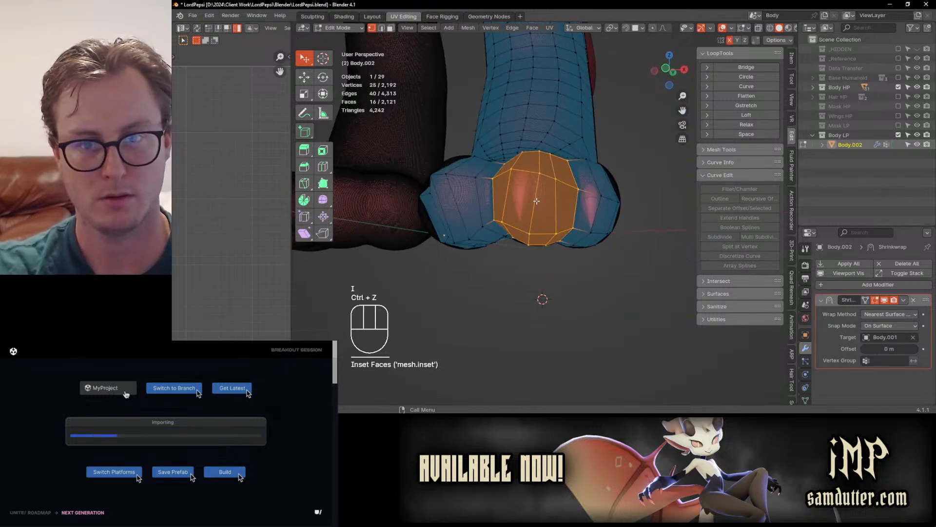
key("e")
key("s")
left_click(533, 203)
key("g")
left_click(532, 204)
Ring the pad cap with new edge loops using Ctrl+R.
left_click(545, 186)
middle_click_drag(545, 185, 543, 225)
middle_click_drag(550, 211, 554, 207)
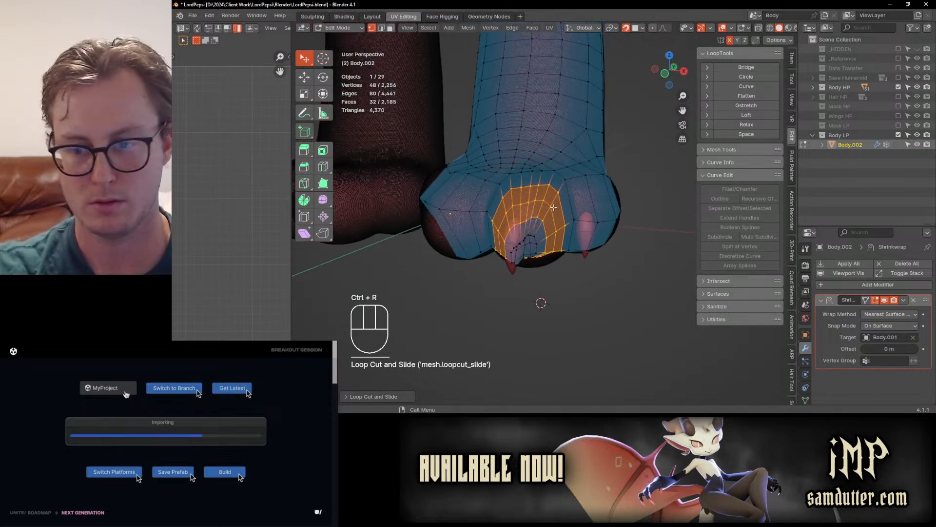
key("ctrl+z")
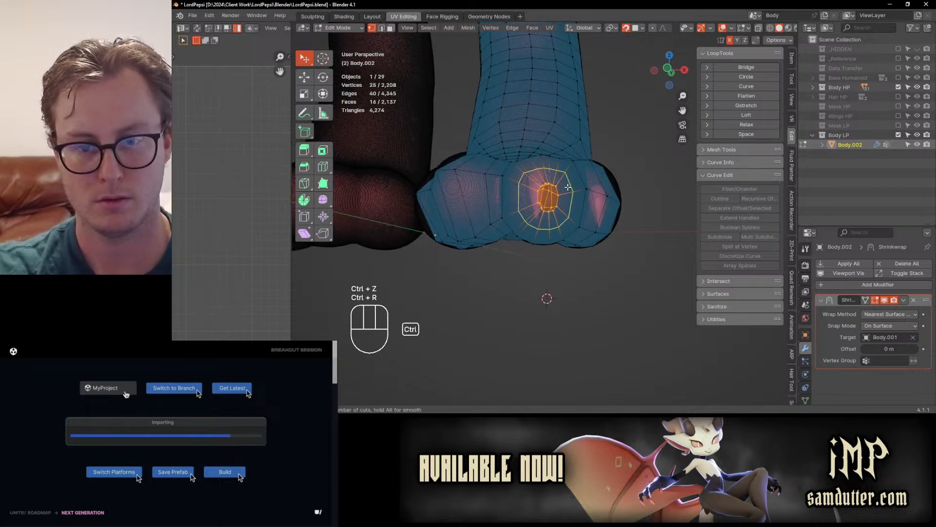
key("ctrl+r")
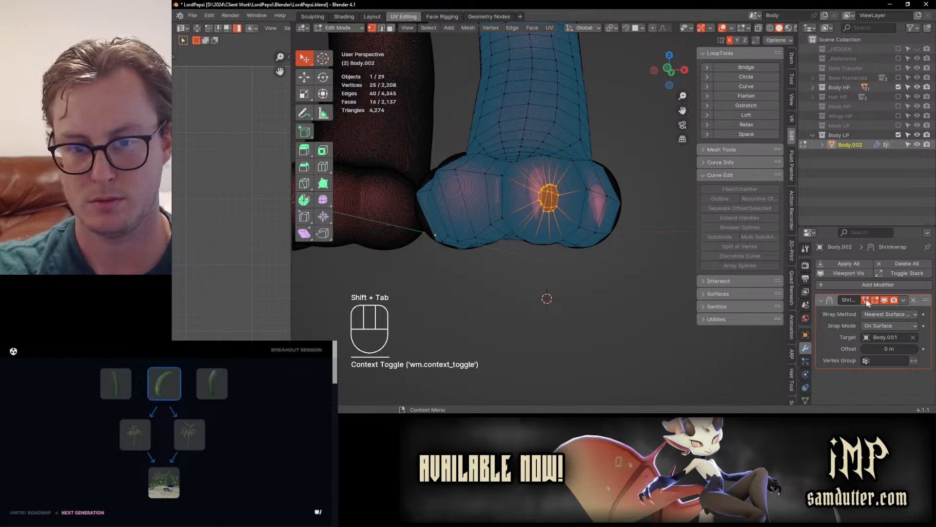
left_click(562, 178)
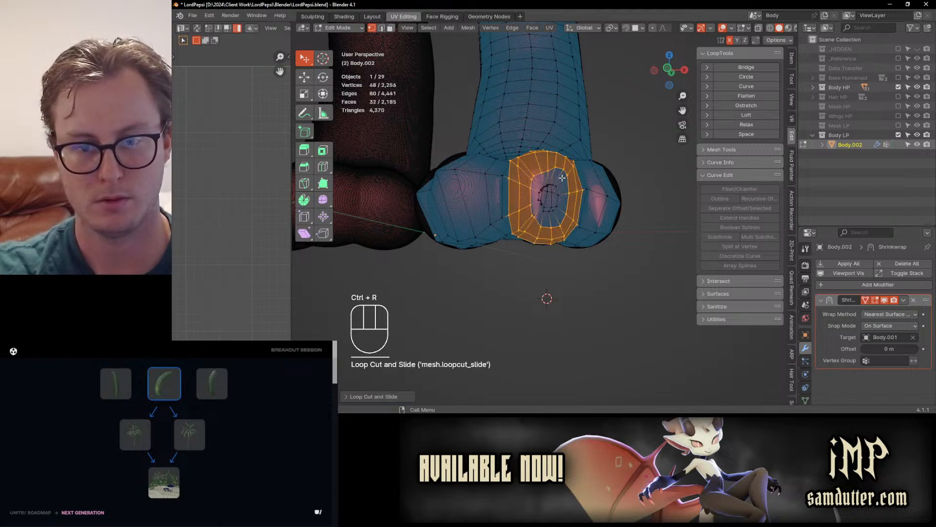
left_click(589, 163)
key("ctrl+z")
middle_click_drag(589, 163, 600, 225)
left_click(537, 194)
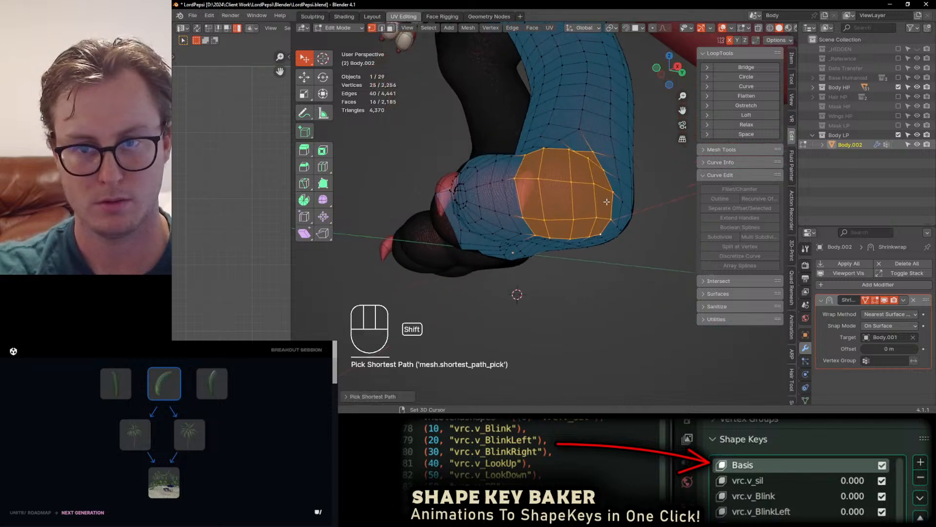
Re-enable snapping, extrude, shrink and move the selected pad, and ring it with three edge loops.
key("shift+Tab")
key("e")
key("s")
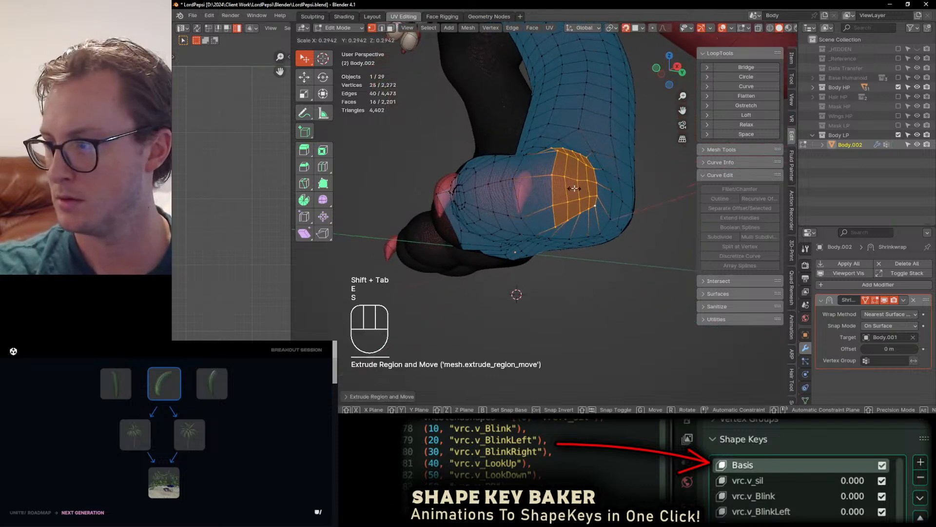
left_click(571, 189)
key("g")
left_click(570, 194)
key("ctrl+r")
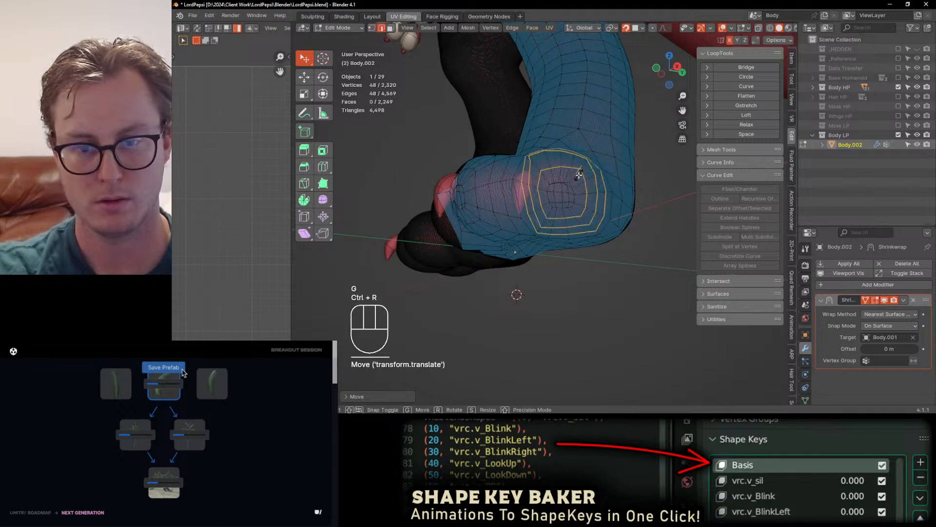
left_click(578, 175)
middle_click_drag(537, 178, 608, 205)
middle_click_drag(512, 194, 483, 253)
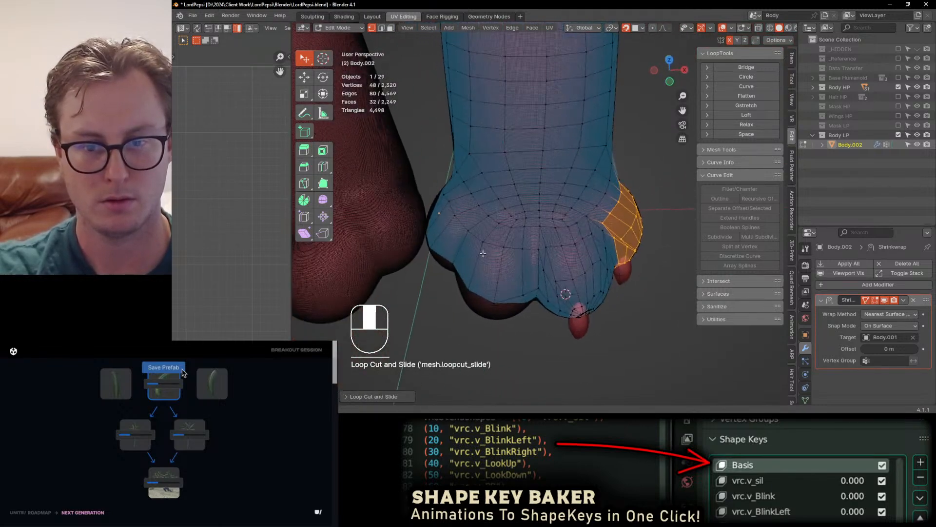
Select the next pad's face region, then extrude, shrink and move it.
left_click(538, 230)
middle_click_drag(539, 230, 540, 177)
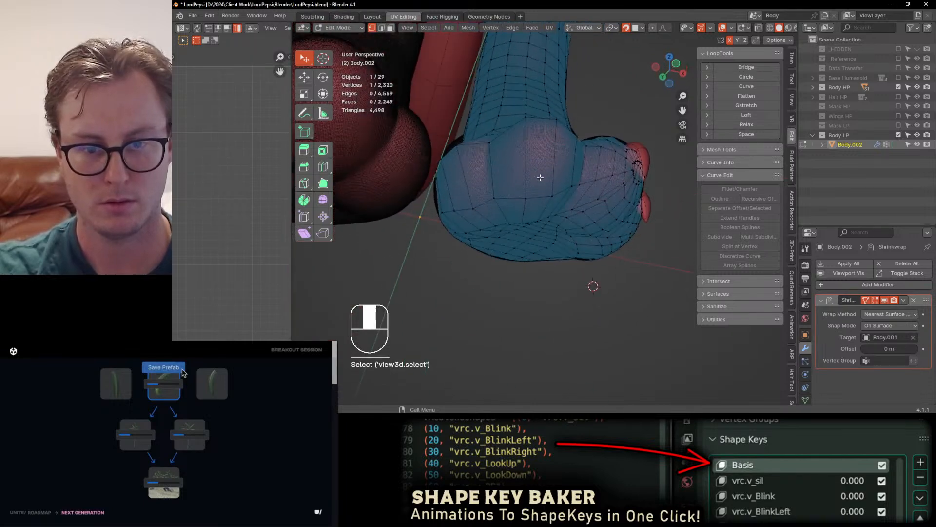
left_click(509, 220, "ctrl+shift")
middle_click_drag(508, 220, 556, 205)
key("e")
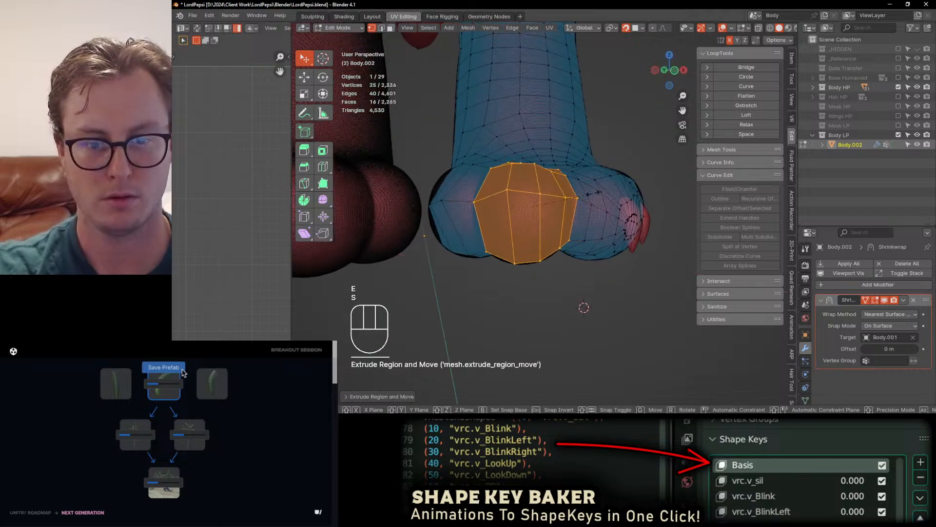
key("s")
left_click(546, 205)
key("g")
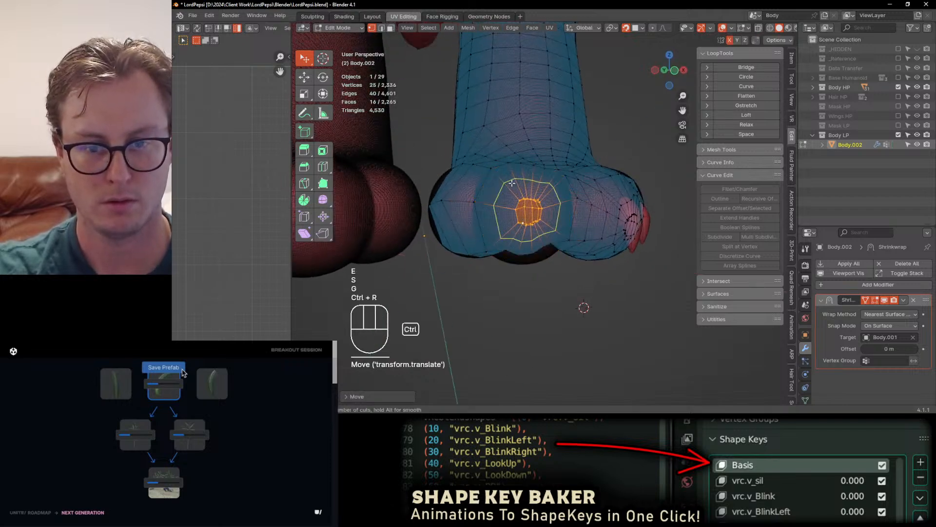
middle_click_drag(508, 190, 537, 198)
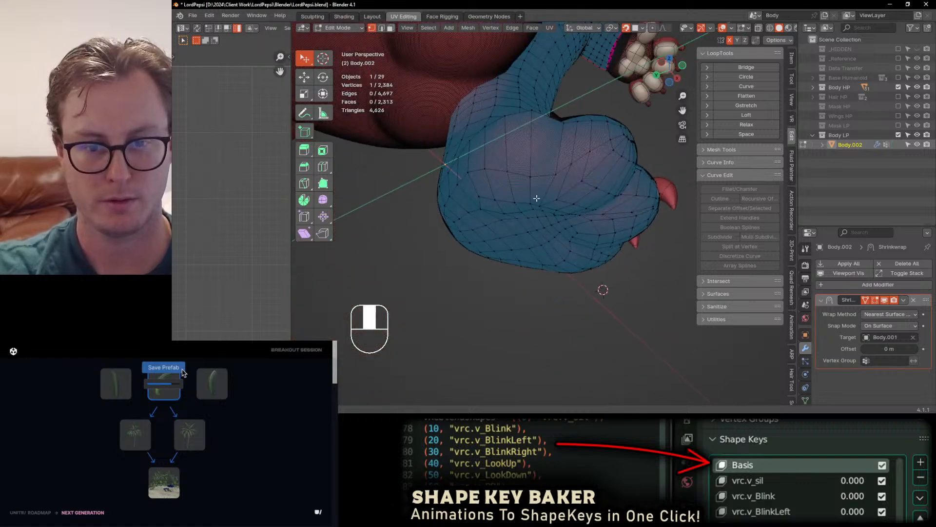
Extrude, shrink and move a further face patch on the foot.
left_click(483, 193, "ctrl+shift")
middle_click_drag(516, 163, 521, 221)
scroll(521, 224, "up", 2)
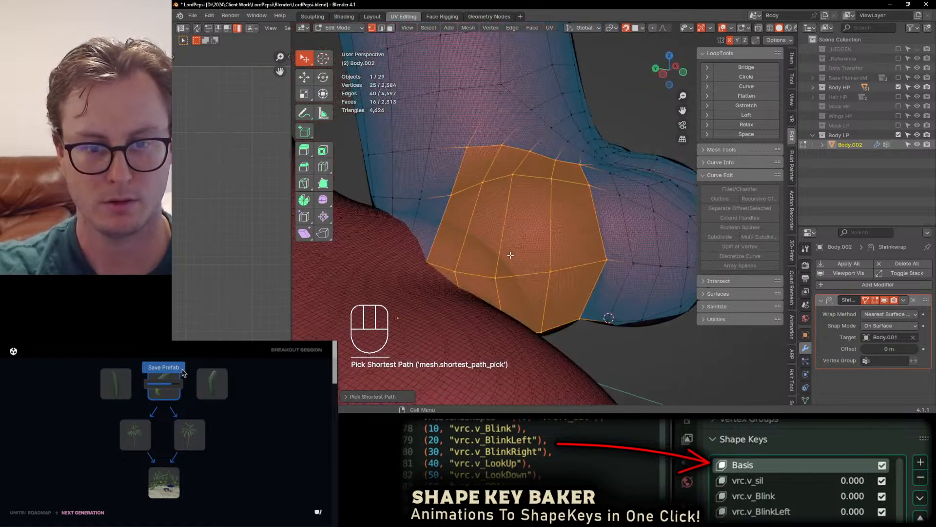
key("e")
key("s")
left_click(522, 264)
key("g")
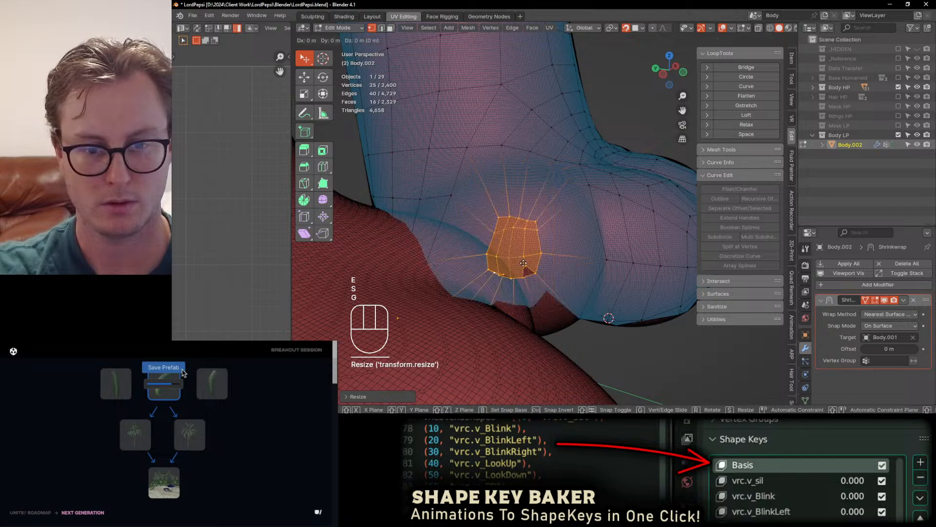
left_click(528, 270)
Reposition the patch, surround it with edge loops, and exit Edit Mode.
left_click(548, 218)
mouse_move(548, 218)
middle_mouse_down()
mouse_move(589, 208)
mouse_move(553, 253)
mouse_move(478, 255)
mouse_move(527, 278)
mouse_move(508, 265)
mouse_move(531, 270)
mouse_move(518, 255)
mouse_move(524, 208)
mouse_move(547, 205)
middle_mouse_up()
key("ctrl+z")
key("ctrl+z")
scroll(479, 255, "up", 3)
key("g")
left_click(540, 280)
left_click(517, 242)
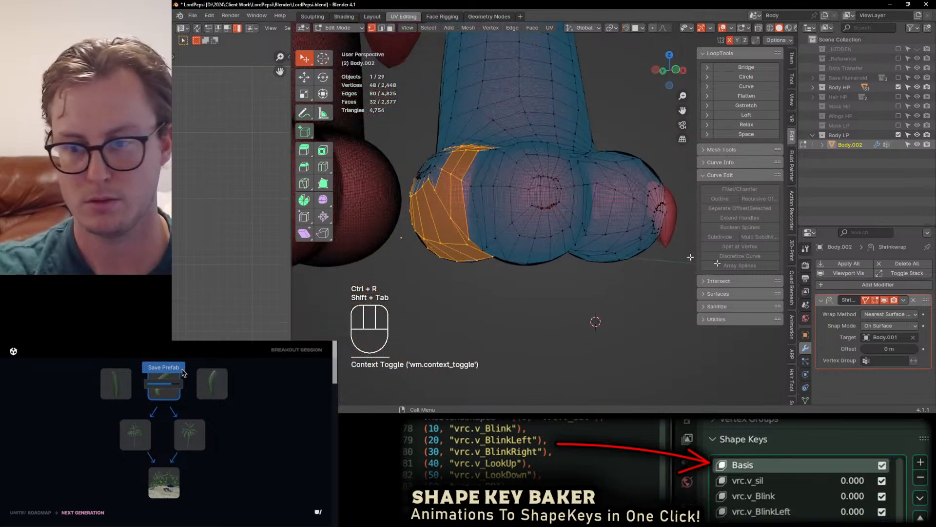
key("Tab")
Duplicate and apply the Shrinkwrap modifier, isolate Body.002, and inspect the leg in Sculpt Mode.
key("shift+d")
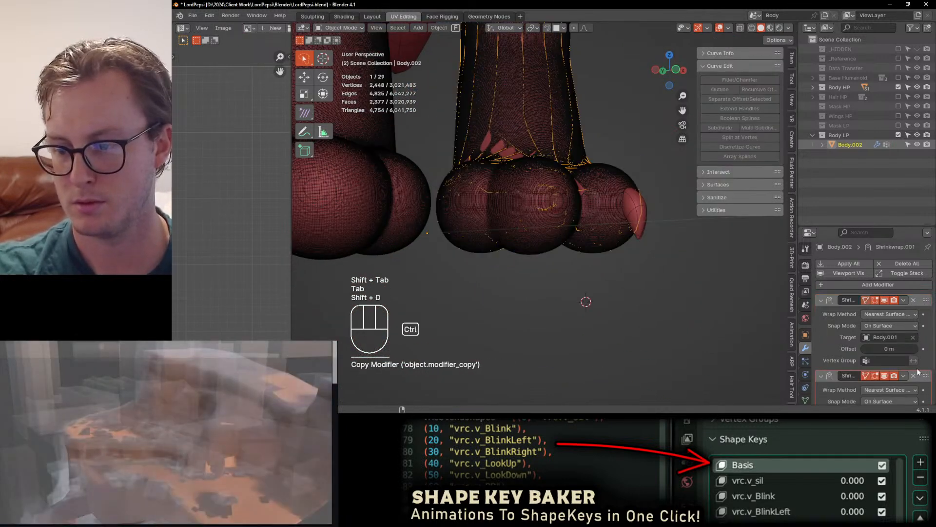
key("ctrl+a")
key("slash")
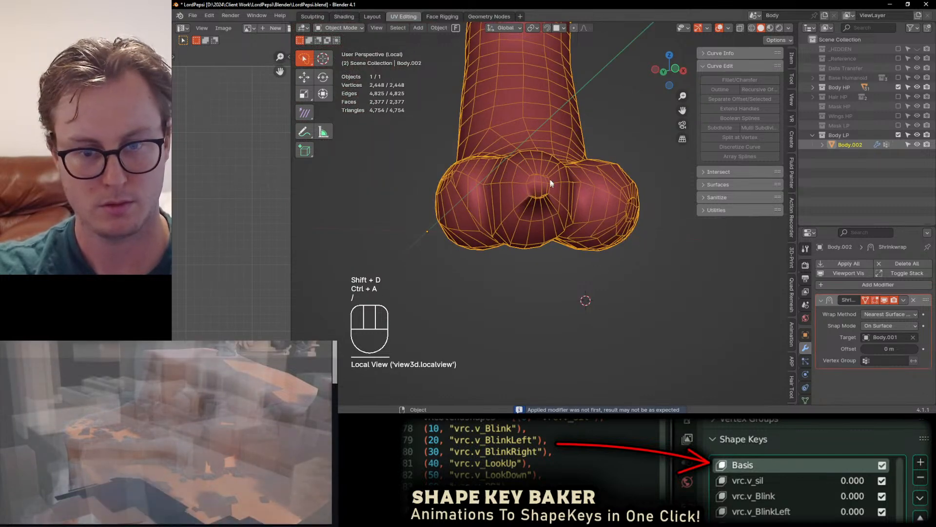
key("ctrl+Tab")
left_click(546, 238)
scroll(488, 220, "down", 4)
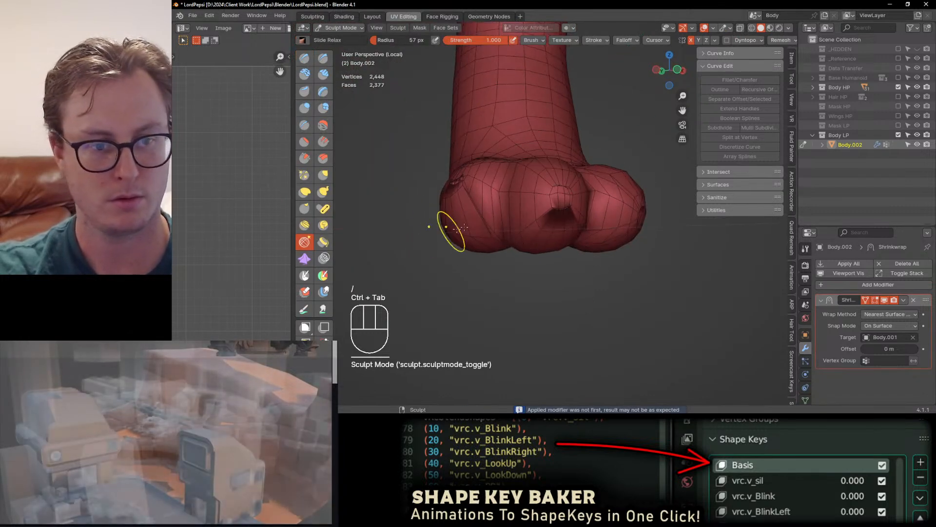
mouse_move(513, 210)
middle_mouse_down()
mouse_move(529, 222)
mouse_move(560, 215)
mouse_move(520, 213)
mouse_move(567, 228)
middle_mouse_up()
mouse_move(511, 195)
middle_mouse_down()
mouse_move(522, 218)
mouse_move(527, 186)
mouse_move(540, 173)
middle_mouse_up()
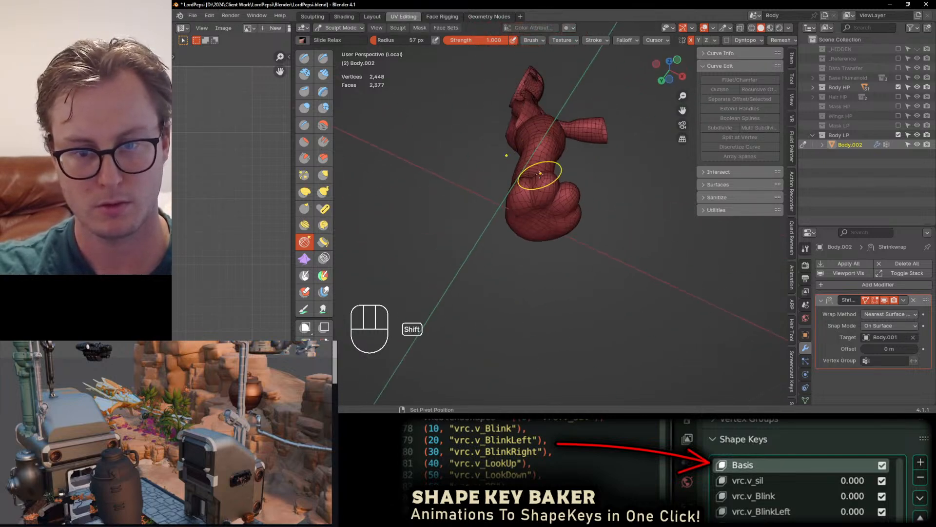
mouse_move(562, 213)
middle_mouse_down()
mouse_move(522, 219)
mouse_move(543, 219)
mouse_move(613, 279)
middle_mouse_up()
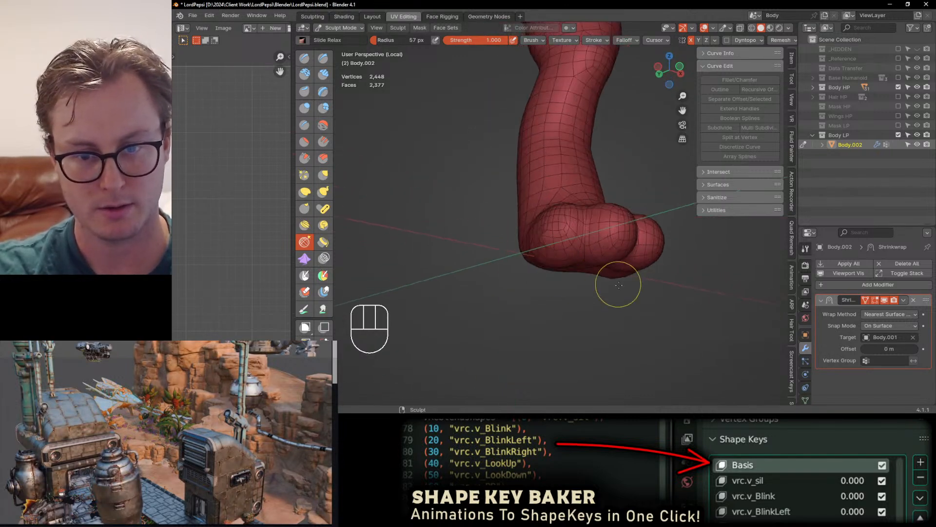
From Object Mode, duplicate and apply the Shrinkwrap again, then return to sculpting the leg.
key("ctrl+Tab")
key("shift+d")
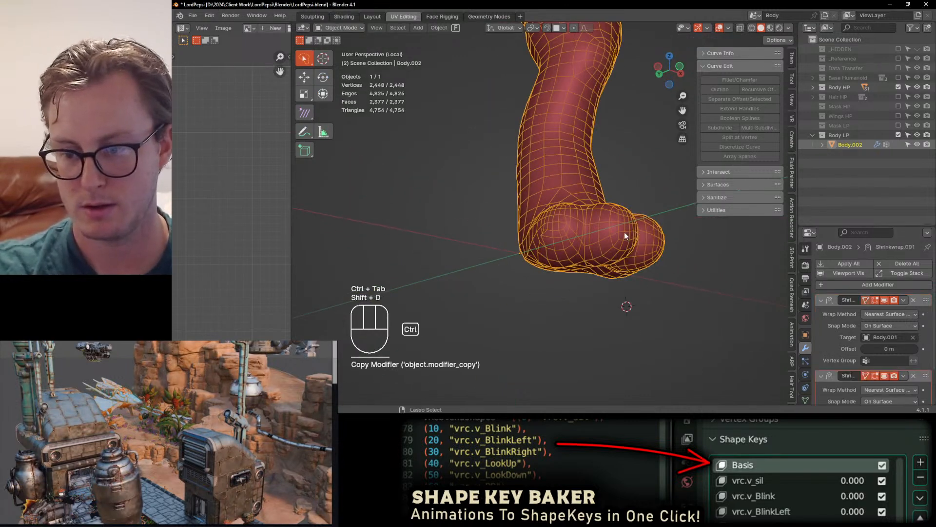
key("ctrl+Tab")
left_click(350, 266)
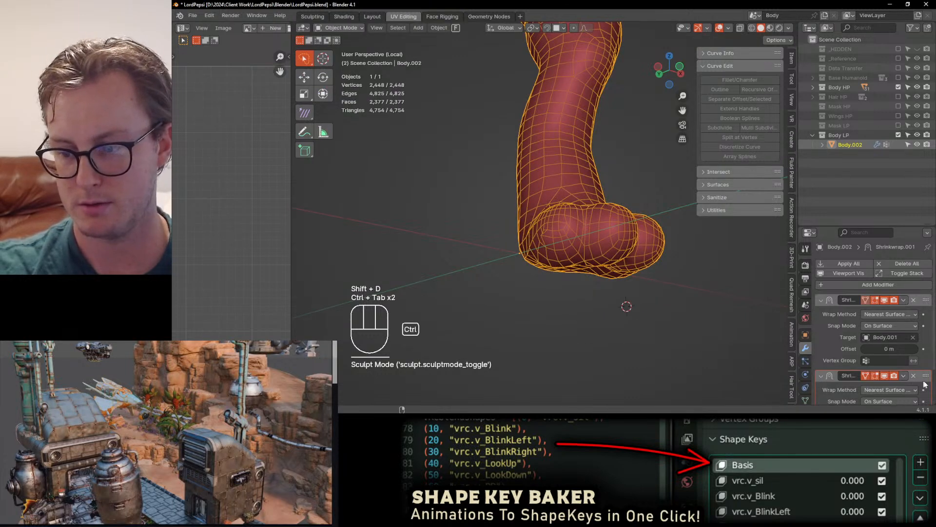
key("ctrl+a")
key("ctrl+Tab")
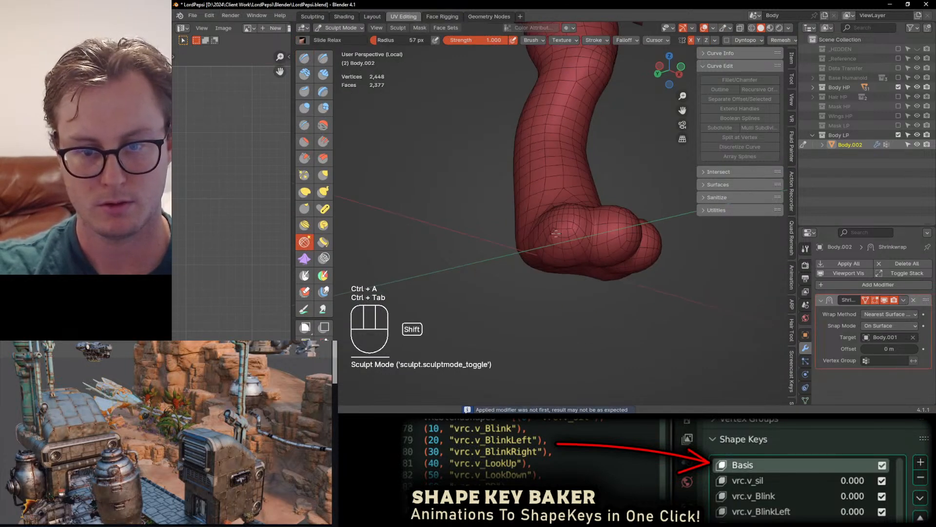
middle_click_drag(564, 269, 562, 307)
middle_click_drag(510, 230, 568, 262)
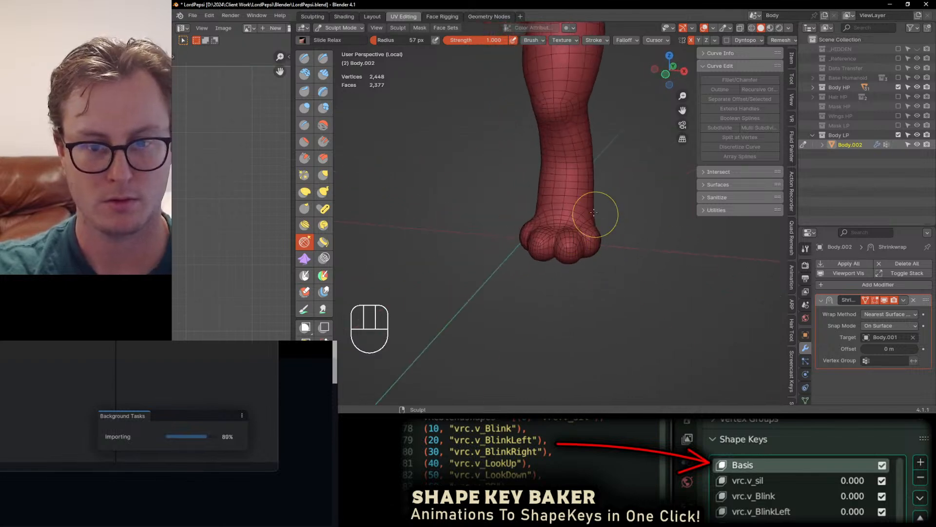
Return to Object Mode, turn off the wireframe overlay via Quick Favorites, and re-isolate the body.
key("ctrl+Tab")
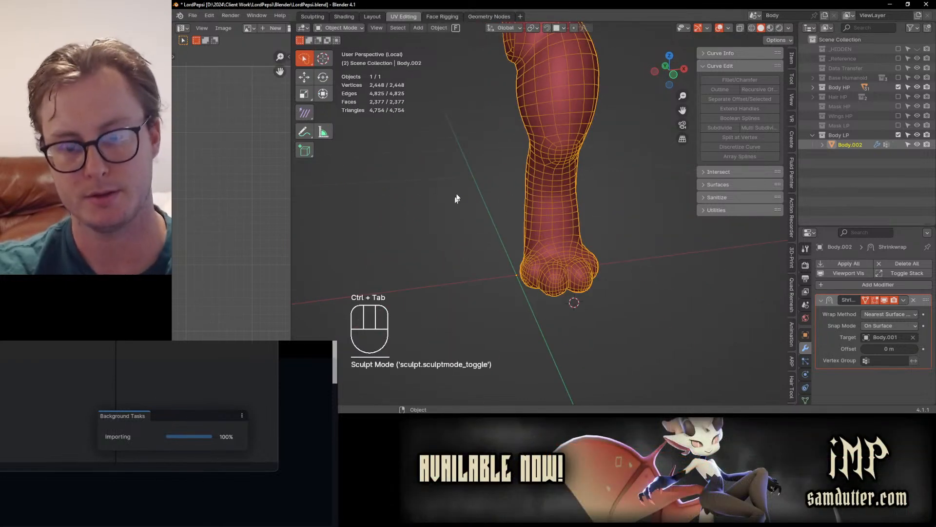
key("slash")
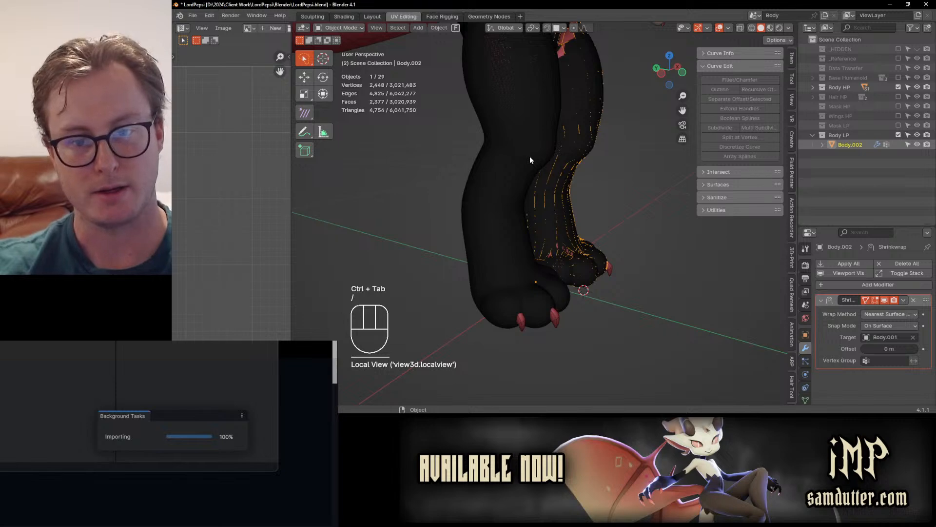
key("q")
left_click(546, 179)
key("slash")
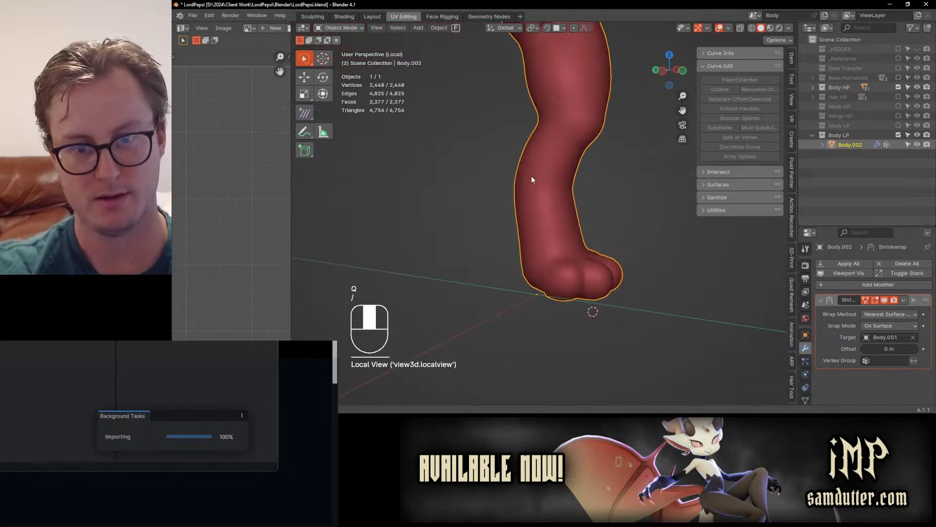
middle_click_drag(528, 176, 544, 184, "shift")
In Edit Mode, select the vertex path across the hip gap and fill it with a face.
key("Tab")
middle_click_drag(543, 130, 540, 205, "shift")
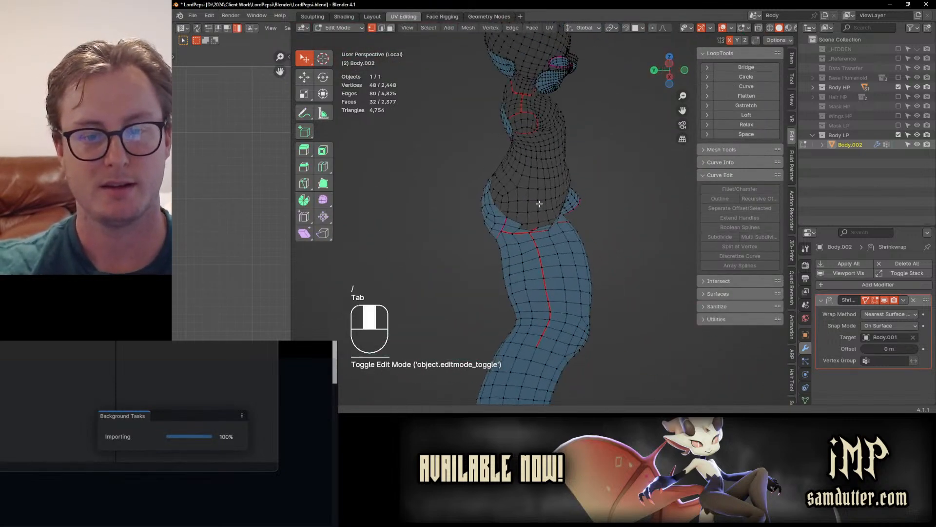
scroll(540, 205, "up", 3)
middle_click_drag(534, 248, 535, 219)
scroll(535, 222, "up", 1)
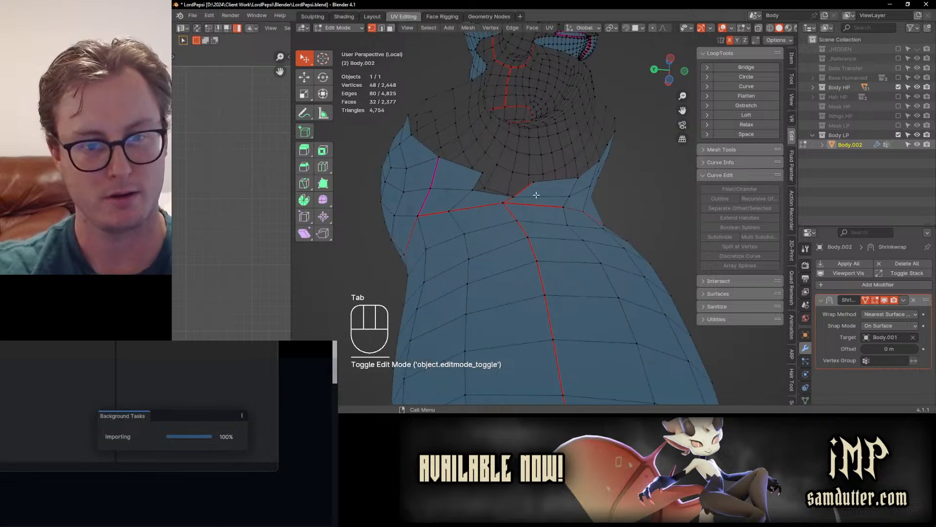
left_click(486, 177, "ctrl")
scroll(488, 195, "down", 2)
key("f")
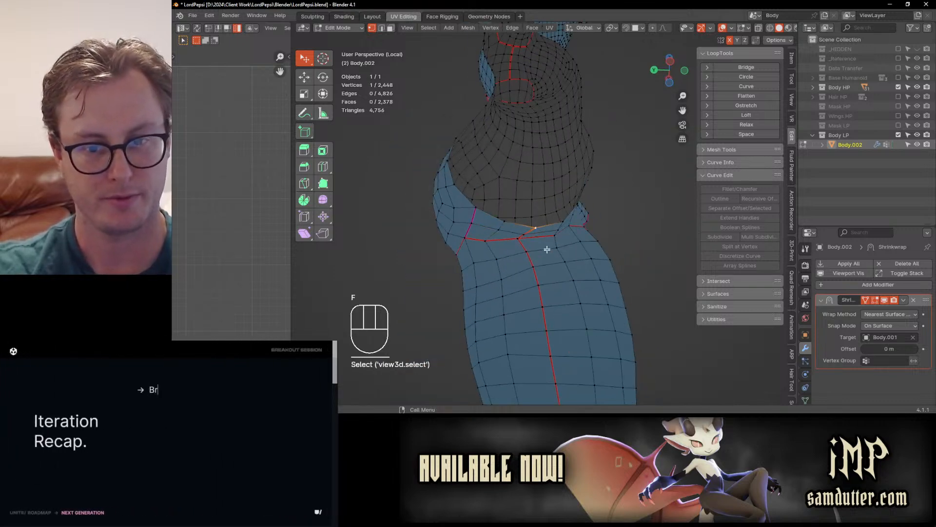
Move down the leg and select the vertex at the seam's lower end.
middle_click_drag(529, 307, 513, 144, "shift")
scroll(512, 146, "down", 1)
middle_click_drag(514, 235, 514, 155, "shift")
left_click(512, 152)
scroll(515, 155, "up", 1)
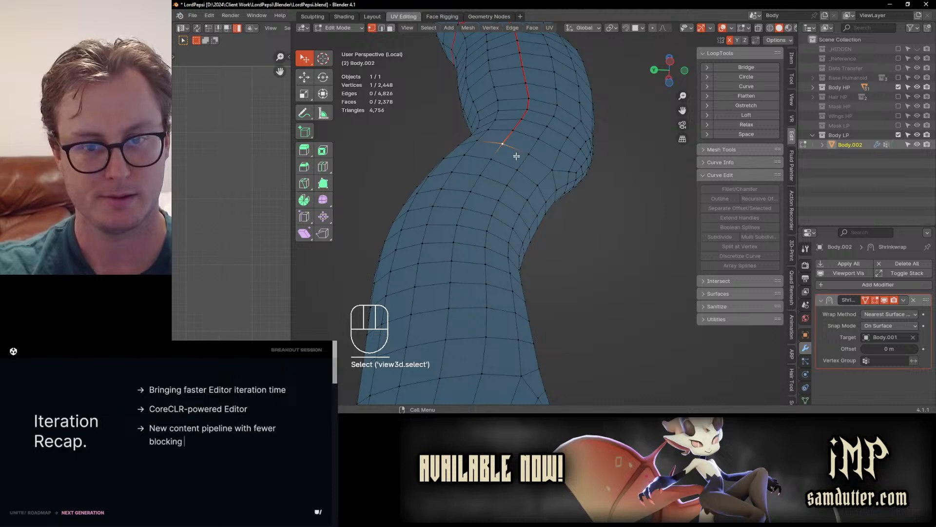
scroll(520, 234, "down", 4)
middle_click_drag(524, 334, 535, 250, "shift")
scroll(542, 200, "up", 2)
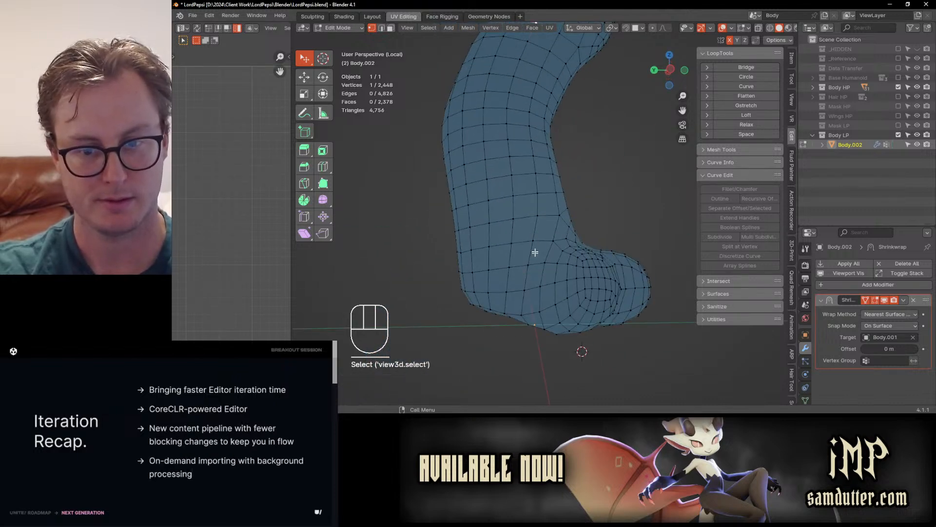
Select a shortest edge path up the leg and around the underside of the foot.
left_click(527, 286, "ctrl")
scroll(528, 286, "down", 3)
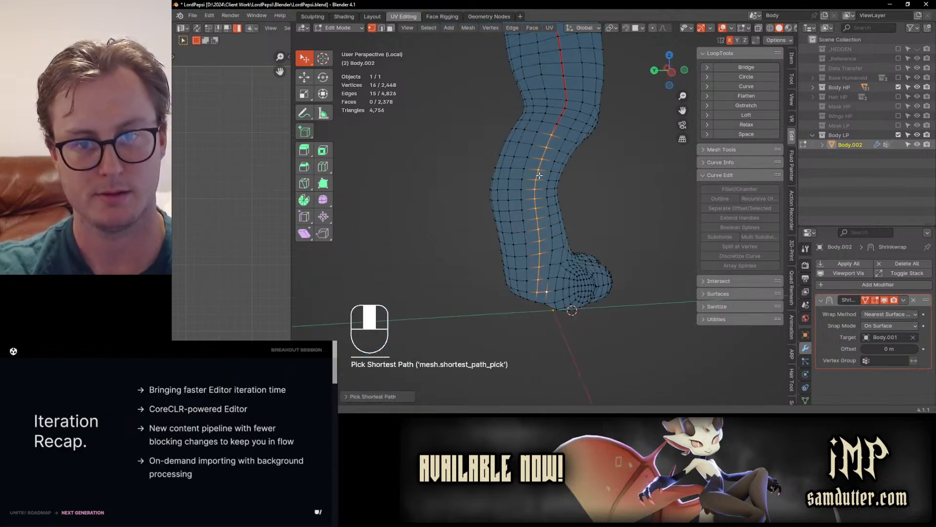
middle_click_drag(549, 296, 512, 235)
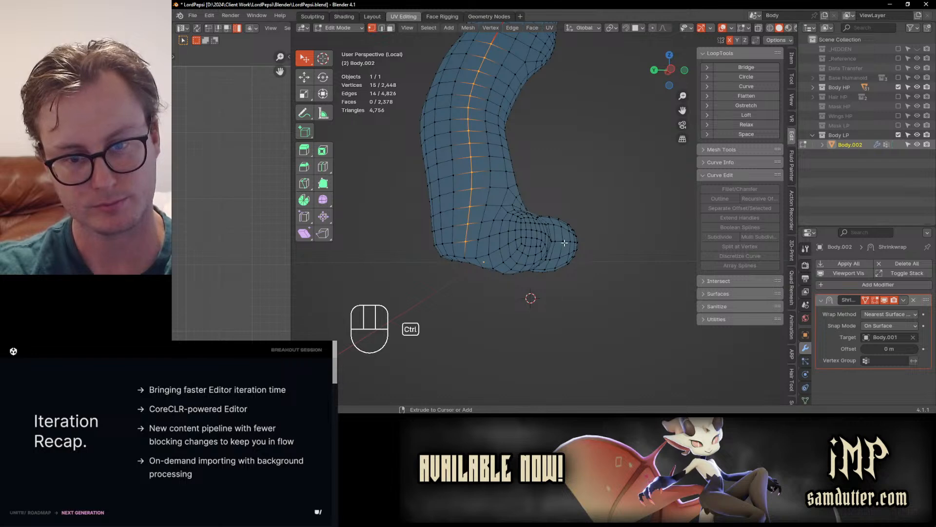
middle_click_drag(569, 242, 458, 262)
scroll(488, 236, "up", 1)
scroll(492, 213, "down", 4)
scroll(492, 212, "up", 4)
left_click(457, 262, "ctrl")
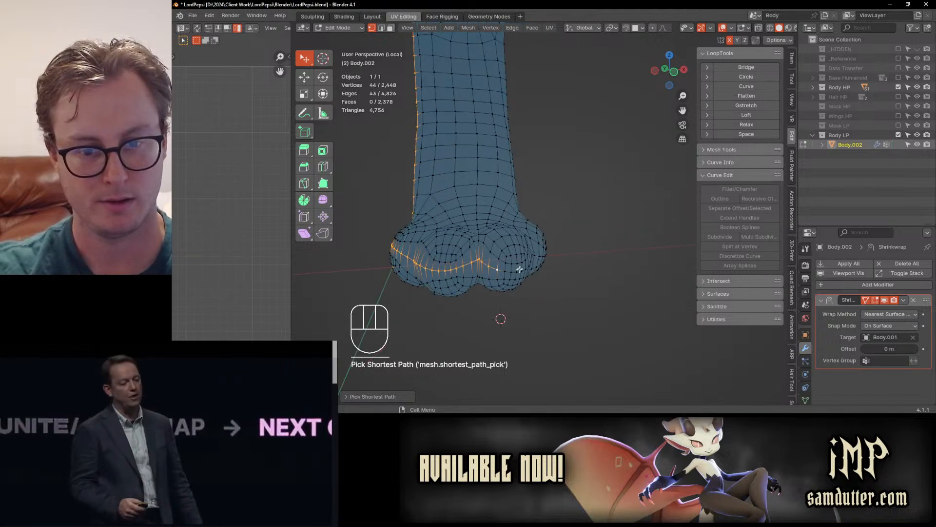
left_click(556, 259, "ctrl")
middle_click_drag(556, 259, 512, 258)
scroll(512, 259, "up", 2)
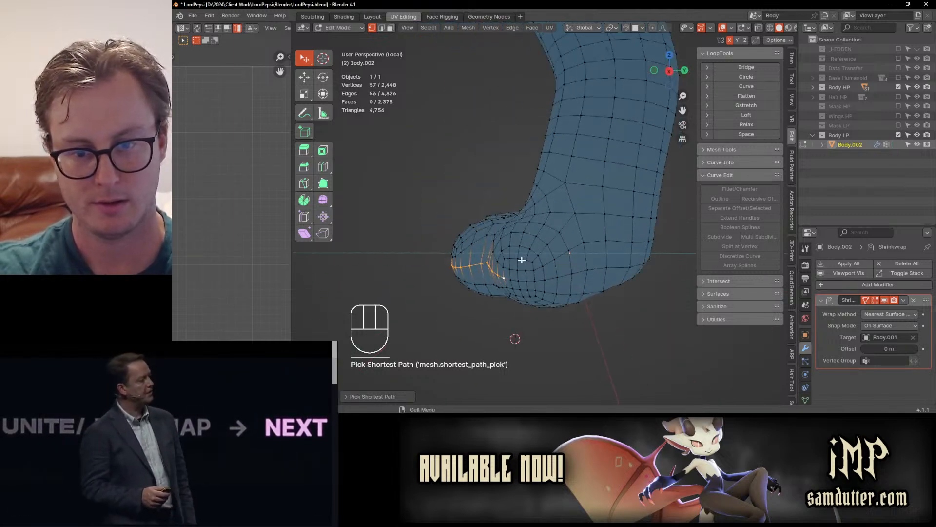
left_click(538, 280, "ctrl")
Mark the selected leg-and-foot path as a UV seam.
key("q")
left_click(619, 147)
middle_click_drag(619, 148, 545, 174)
Select the leg's connected mesh with Select Linked, delimited by Seam.
key("l")
scroll(212, 221, "up", 3)
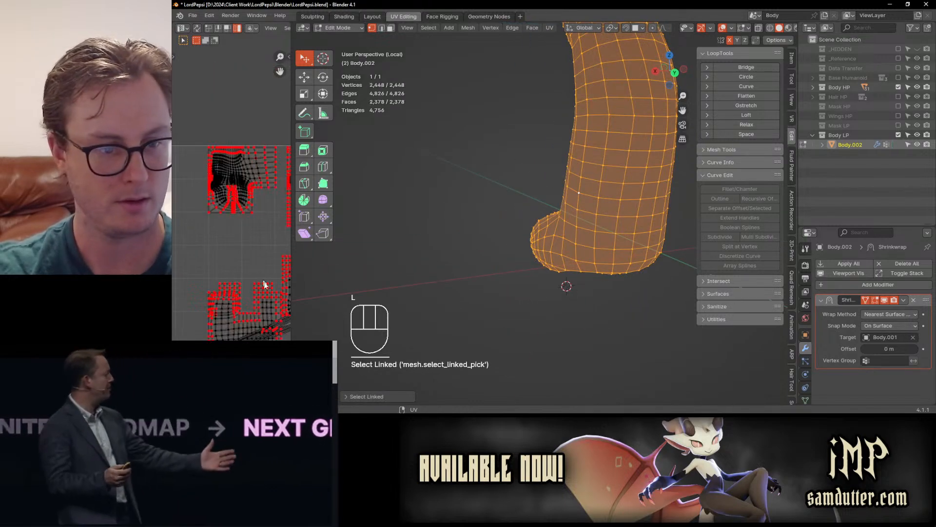
left_click(361, 397)
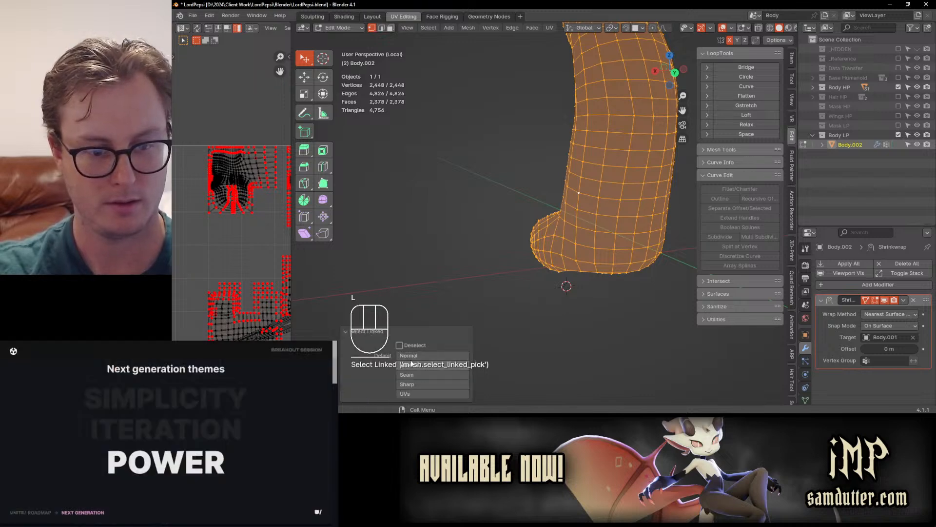
left_click(414, 375)
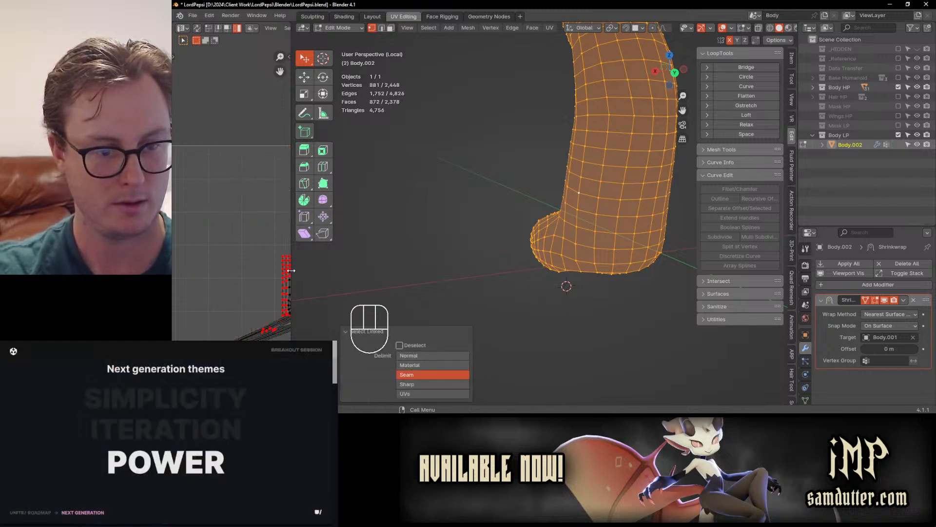
Box-select the leg's UVs in vertex mode, clear their pins and unwrap them.
left_click_drag(291, 270, 568, 269)
scroll(391, 262, "down", 4)
key("b")
left_click_drag(272, 260, 385, 316)
left_click(209, 28)
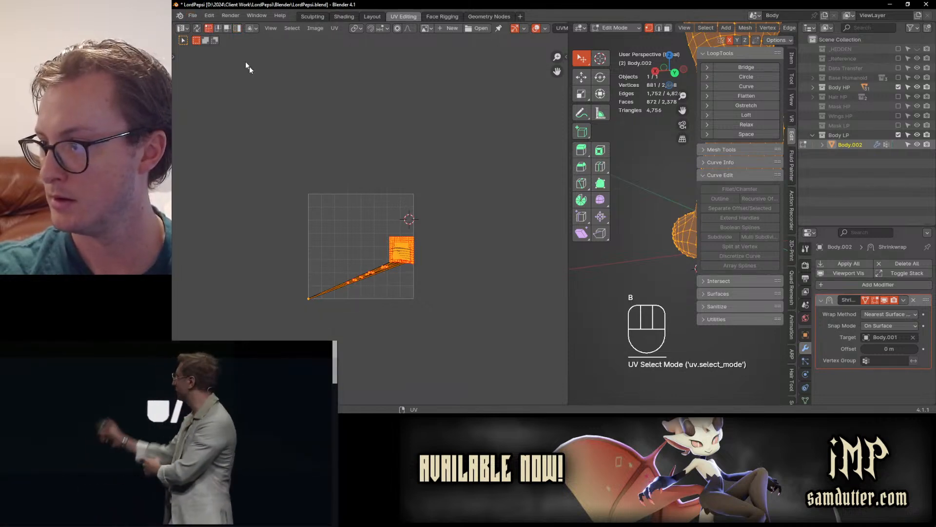
left_click(306, 267)
key("b")
left_click_drag(270, 262, 396, 318)
key("alt+p")
key("a")
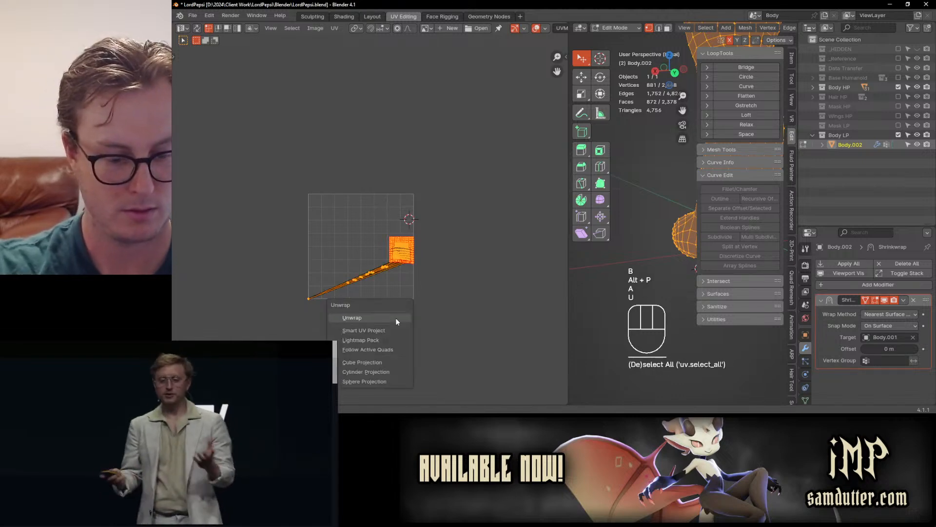
key("u")
key("u")
left_click(406, 294)
Re-unwrap the whole unpinned leg island upright with toes at the bottom, and save LordPepsi.blend.
scroll(383, 245, "up", 5)
middle_click_drag(384, 245, 232, 184, "shift")
scroll(298, 215, "up", 3)
middle_click_drag(298, 215, 447, 194, "shift")
key("a")
key("alt+p")
key("u")
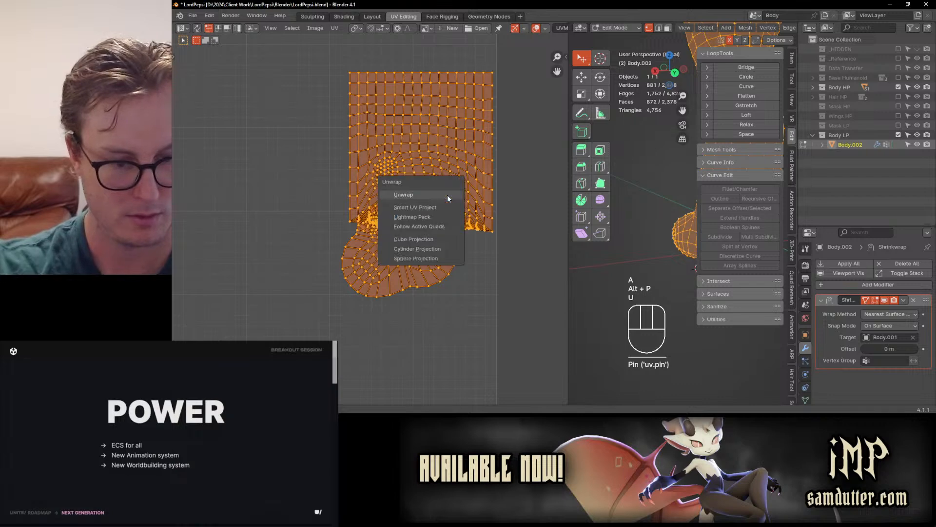
key("u")
scroll(370, 207, "down", 6)
middle_click_drag(369, 207, 401, 173)
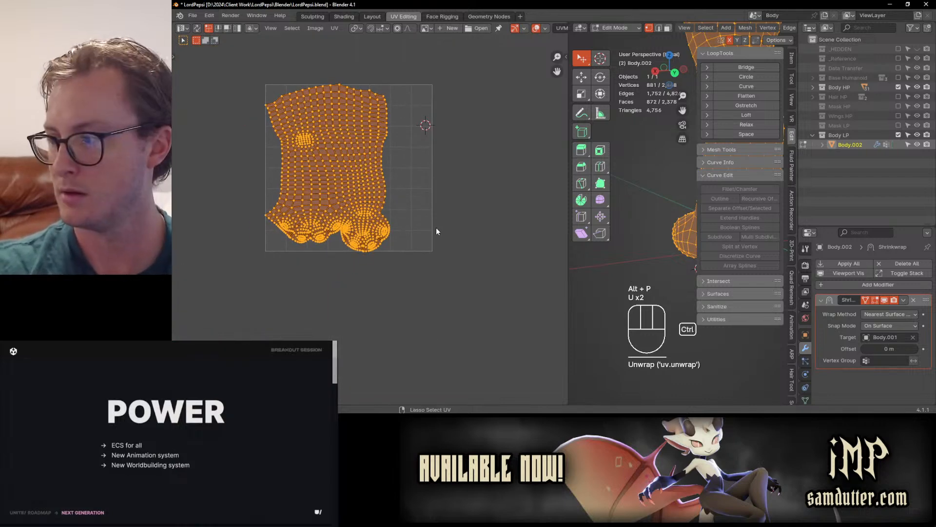
left_click(423, 242)
key("ctrl+s")
Select the island's boundary loop, then box-deselect everything except the bottom edge.
scroll(393, 251, "up", 4)
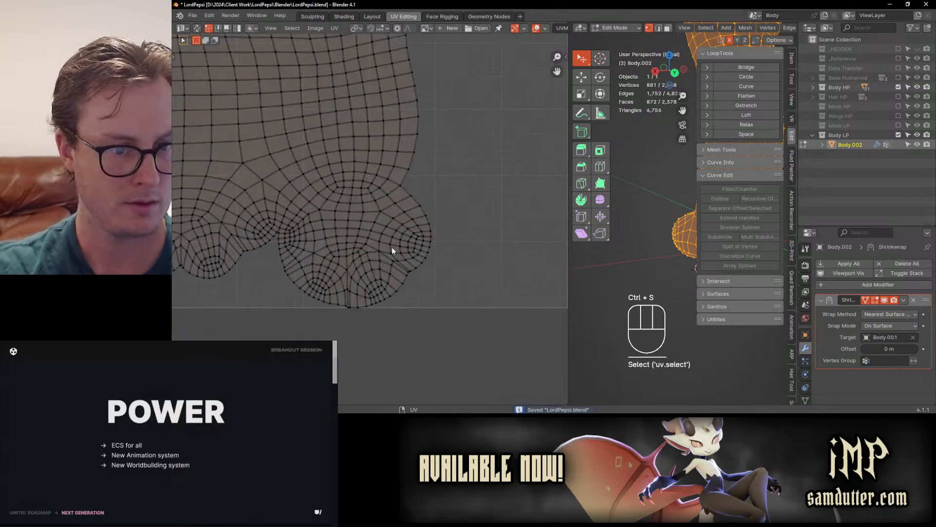
scroll(392, 251, "up", 2)
scroll(390, 281, "up", 2)
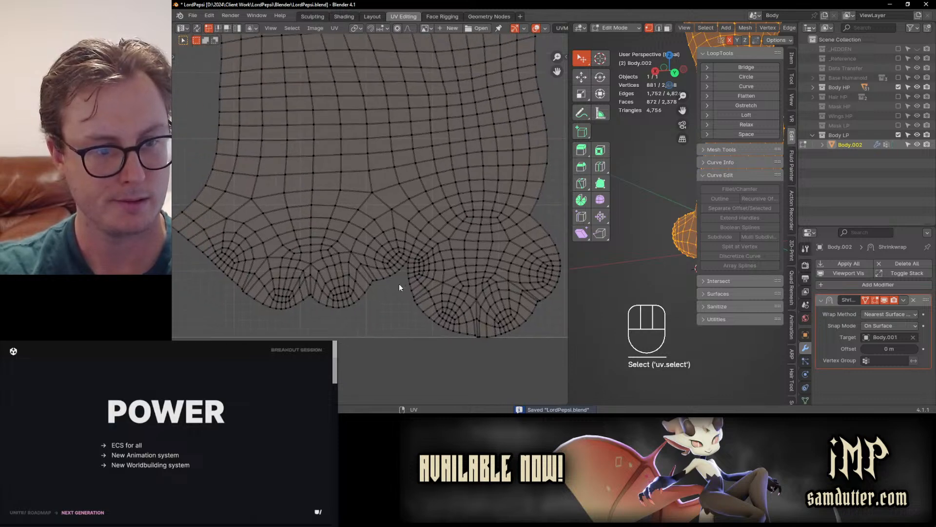
left_click(265, 318, "alt+shift")
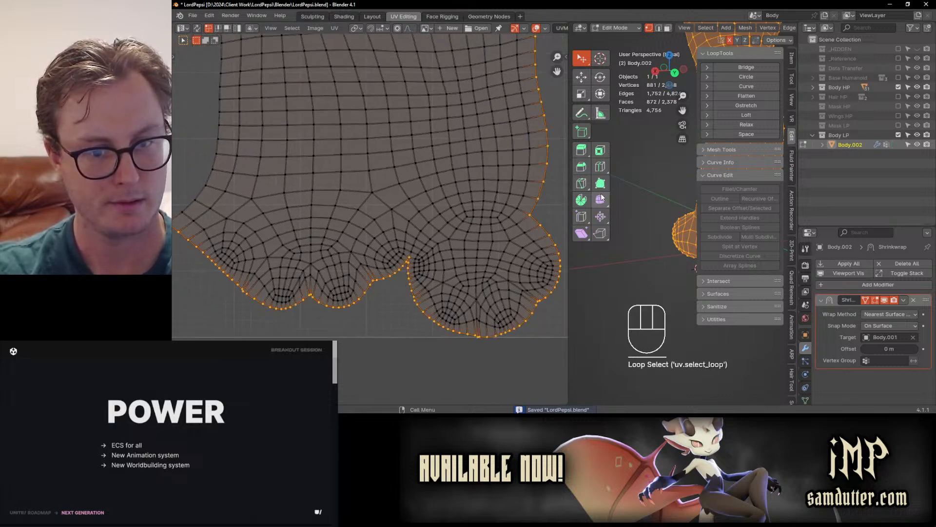
middle_click_drag(548, 240, 443, 229)
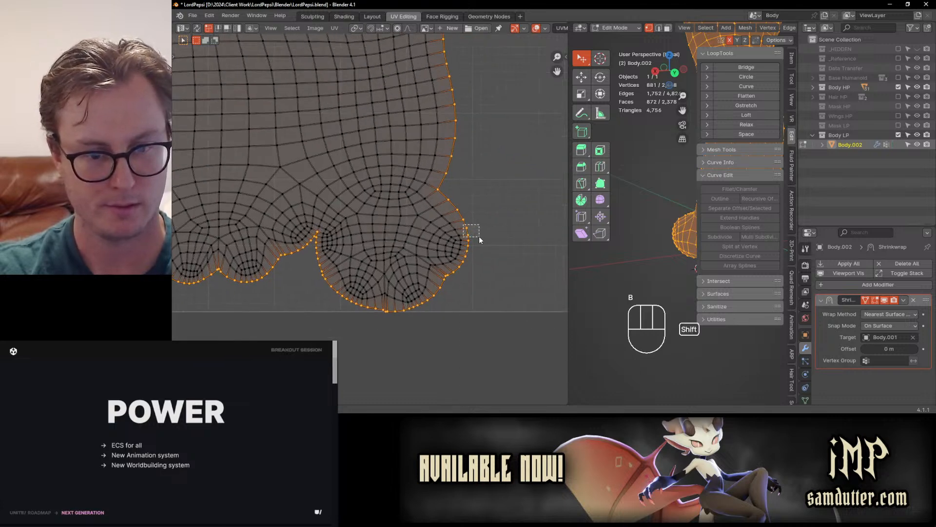
key("b")
scroll(479, 236, "down", 3)
left_click_drag(371, 92, 435, 225)
middle_click_drag(408, 171, 423, 226)
scroll(423, 226, "down", 3)
key("b")
left_click_drag(379, 128, 441, 201, "shift")
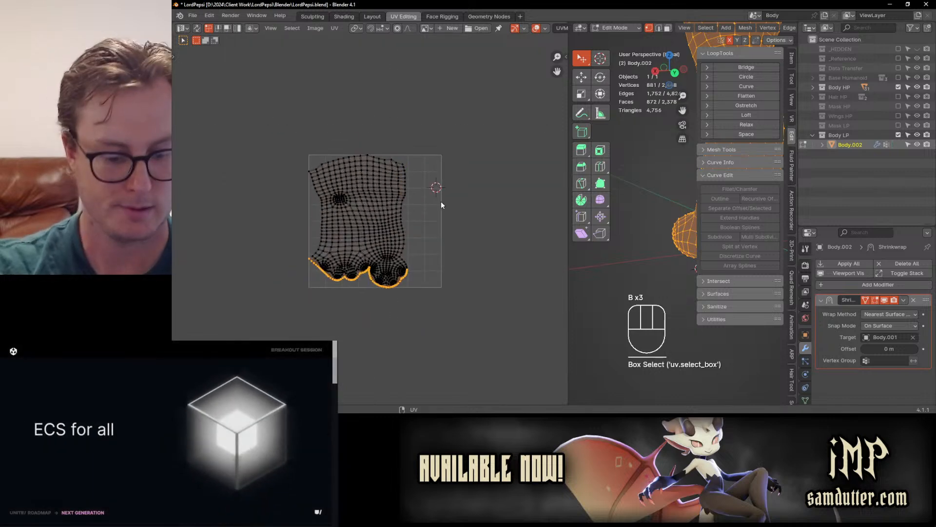
Pin the bottom edge, flatten it with S Y 0, and Distribute its vertices evenly.
key("p")
key("s")
key("y")
key("KP_0")
key("KP_Enter")
key("q")
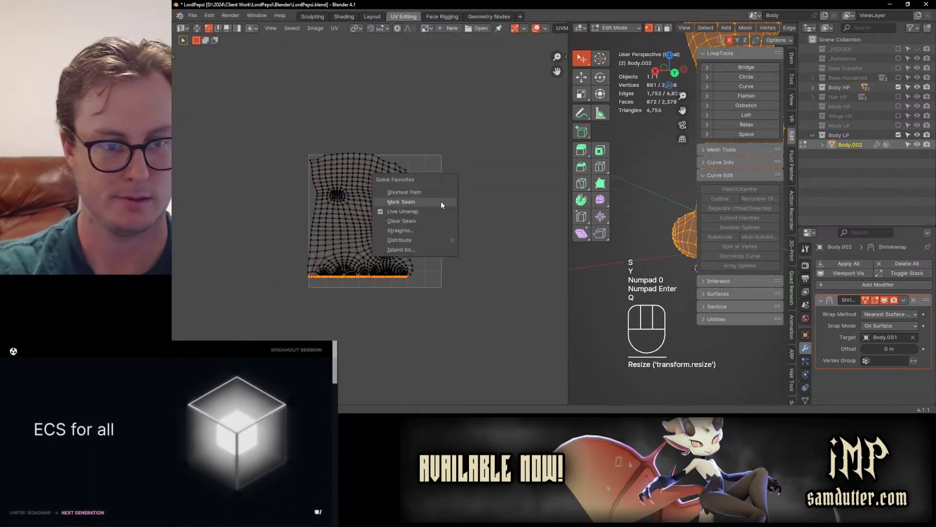
left_click(408, 241)
key("g")
scroll(297, 280, "up", 4)
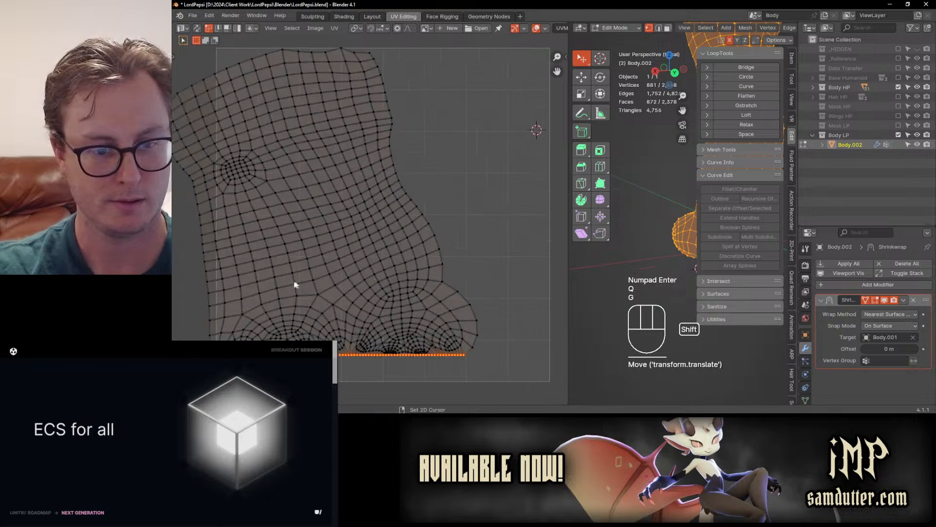
middle_click_drag(297, 280, 329, 256)
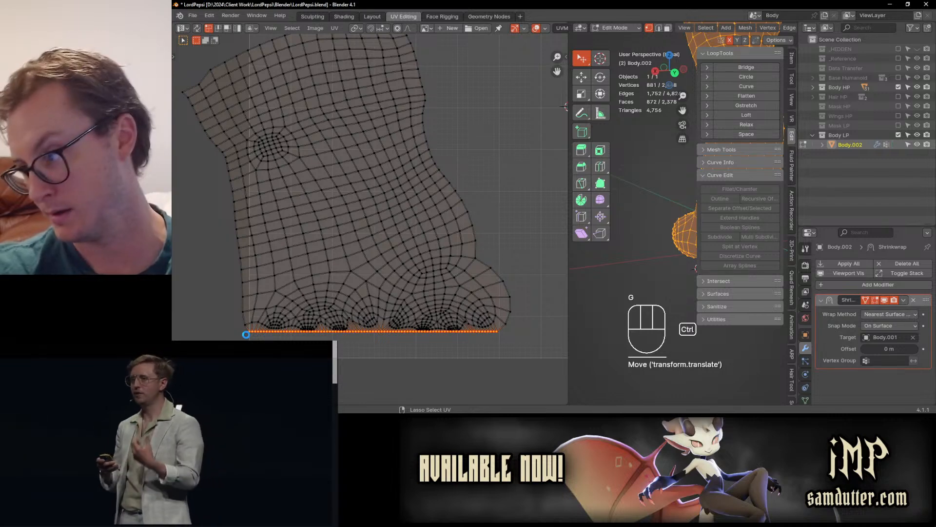
scroll(246, 334, "down", 2)
Pin the left edge path and scale it to 0 on X about the bottom-left corner.
left_click(277, 303)
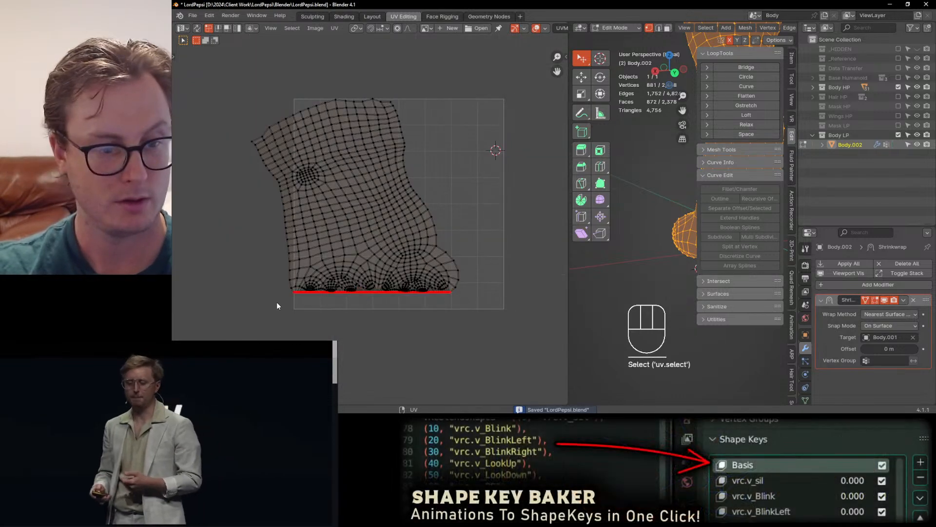
key("shift+s")
left_click(302, 320)
left_click(252, 141, "ctrl")
key("p")
key("s")
key("x")
key("KP_0")
key("KP_Enter")
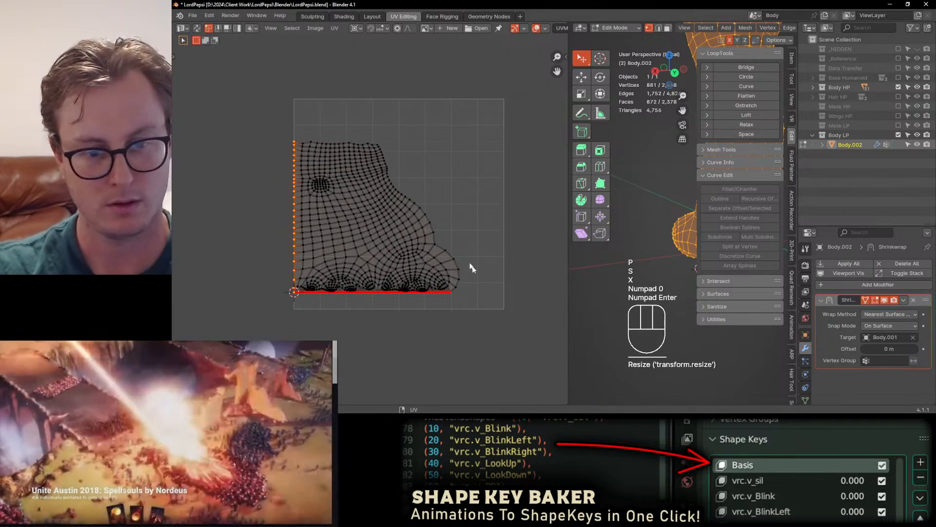
Pin the right edge path and scale it to 0 on X about the bottom-right corner.
left_click(456, 294)
key("shift+s")
left_click(480, 317)
left_click(476, 252, "alt+shift")
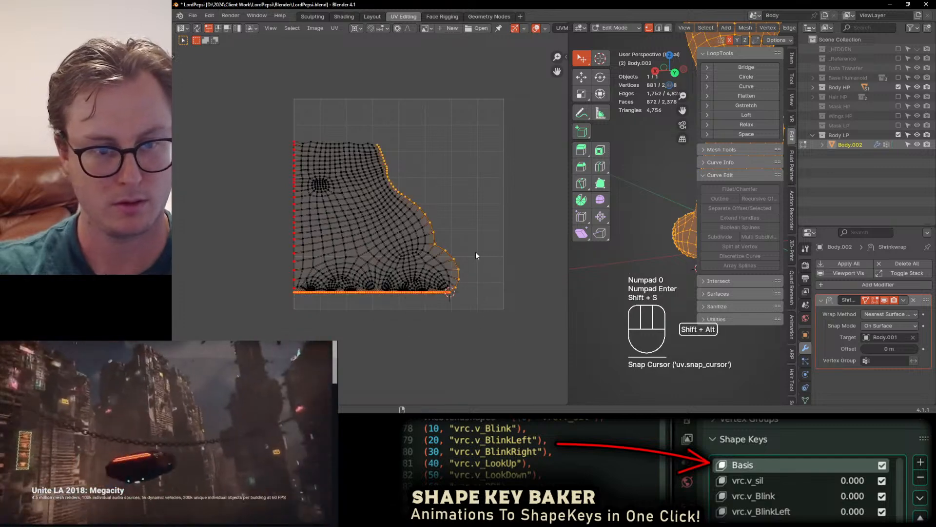
key("ctrl+z")
left_click(392, 115, "ctrl")
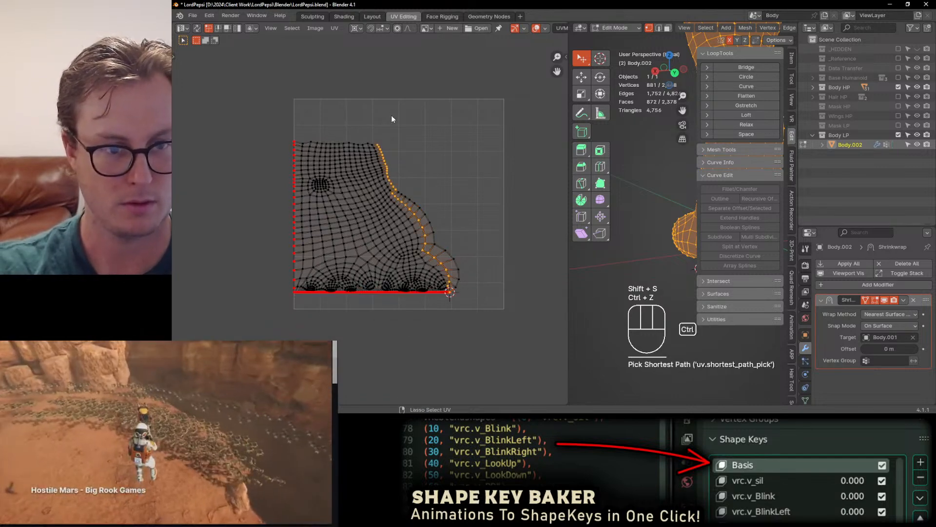
key("ctrl+z")
left_click(391, 133, "ctrl")
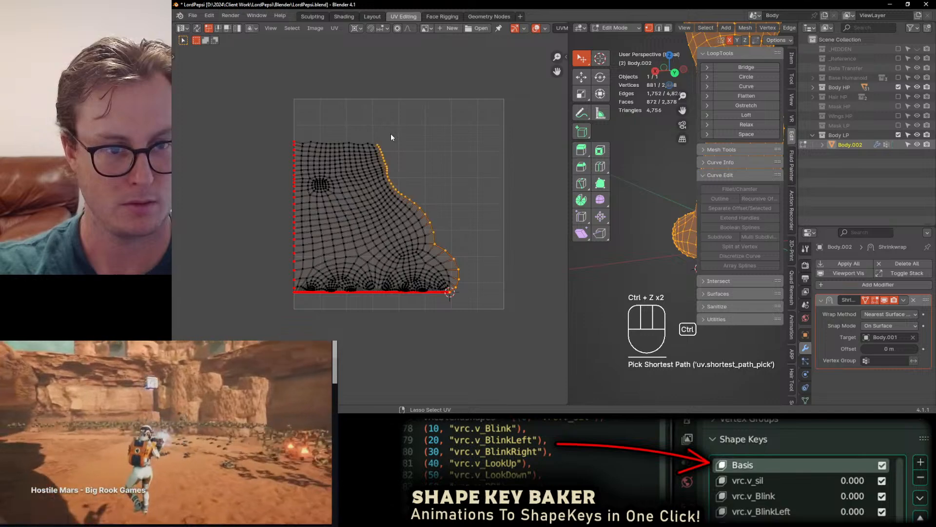
key("p")
key("s")
key("x")
key("KP_0")
key("KP_Enter")
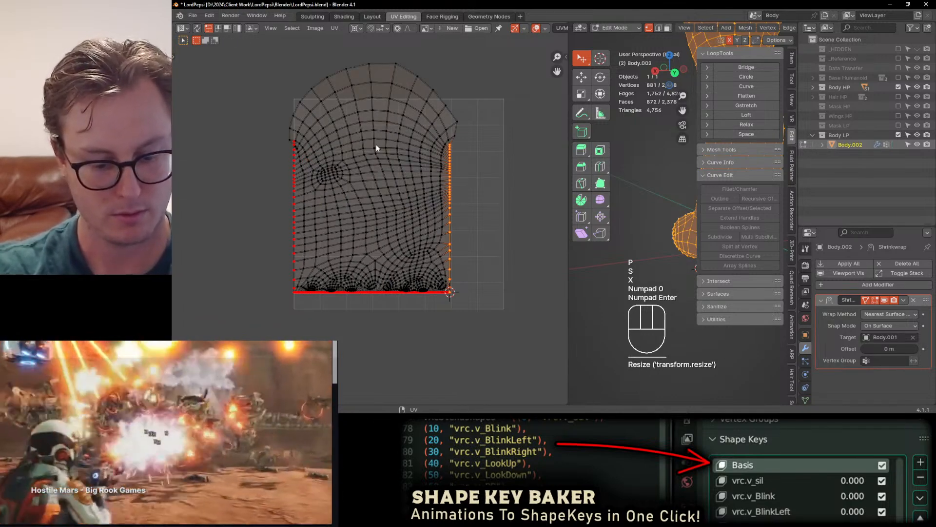
With median-point pivot, flatten the arched top edge to 0 on Y, distribute it, slide it down.
key("period")
left_click(374, 90)
left_click(441, 63, "alt")
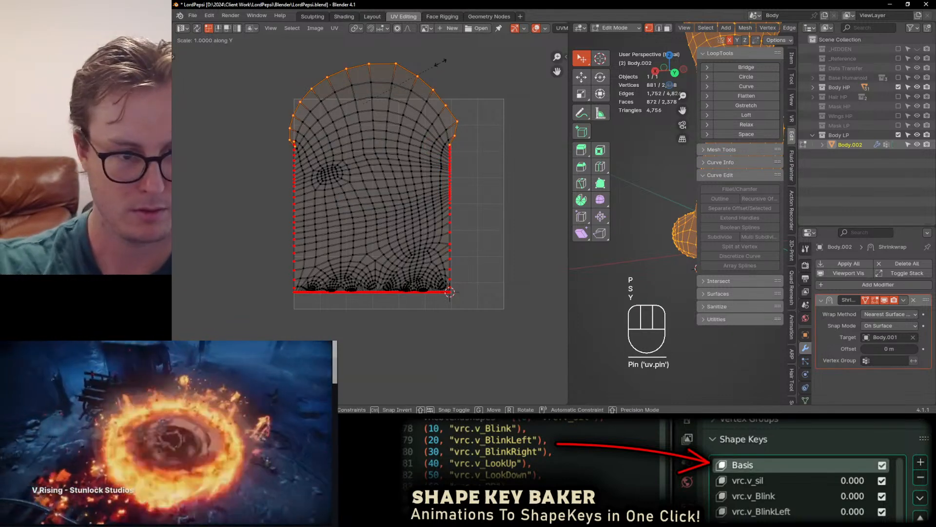
key("s")
key("y")
key("KP_0")
key("KP_Enter")
key("q")
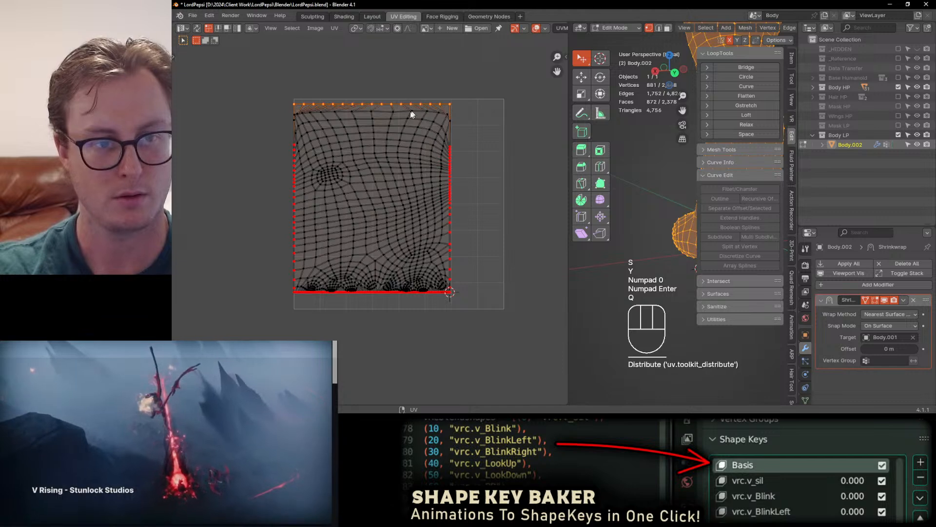
key("g")
left_click(396, 118)
scroll(396, 118, "up", 1)
key("g")
key("y")
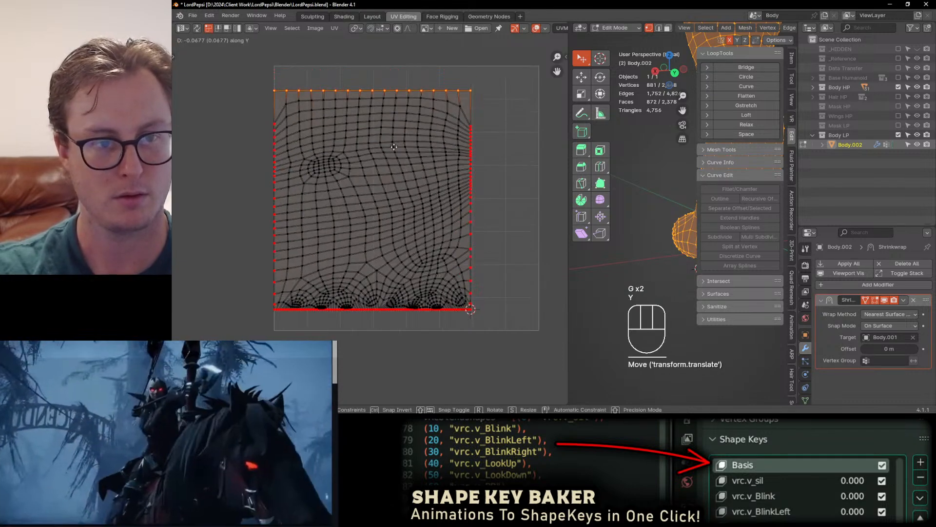
Distribute the vertices evenly along the left and right edges, then widen the 3D viewport.
left_click(275, 309, "ctrl")
key("q")
left_click(470, 247)
left_click(479, 200)
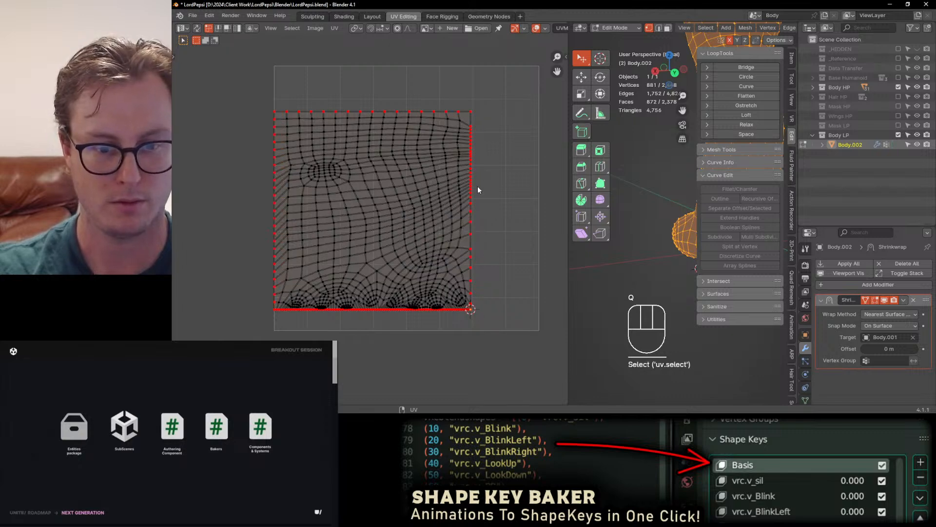
left_click(484, 102, "ctrl")
key("q")
left_click(495, 171)
key("g")
left_click(492, 229)
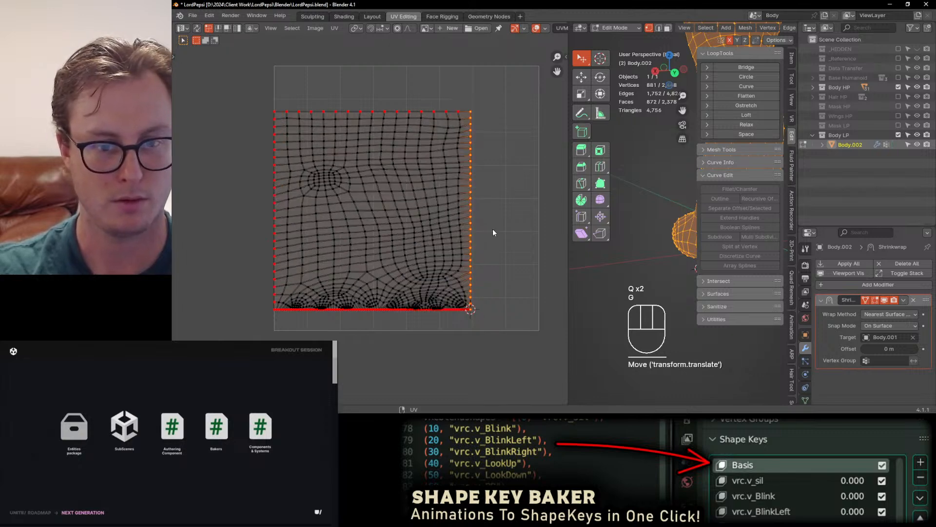
left_click(402, 317)
left_click(402, 317, "alt")
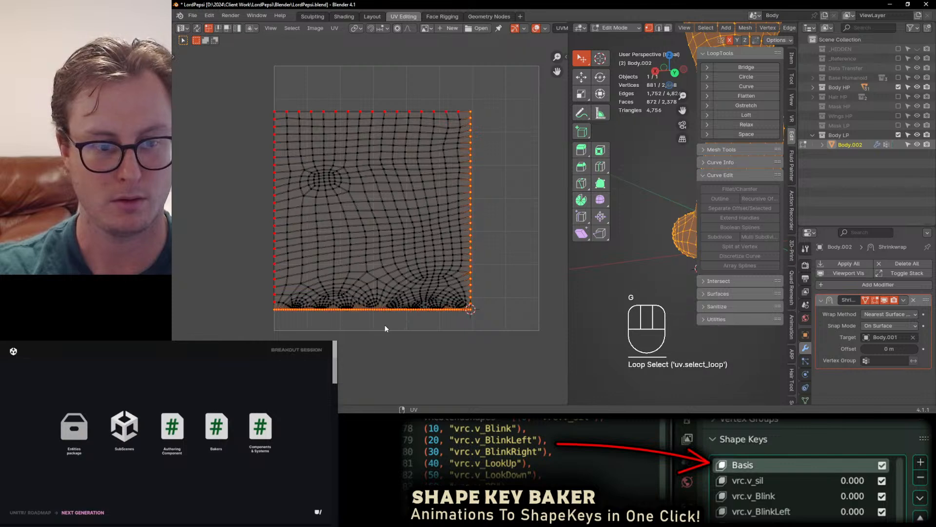
left_click_drag(568, 309, 262, 309)
Return Body.002 to Object Mode and adjust the 3D viewport.
key("Tab")
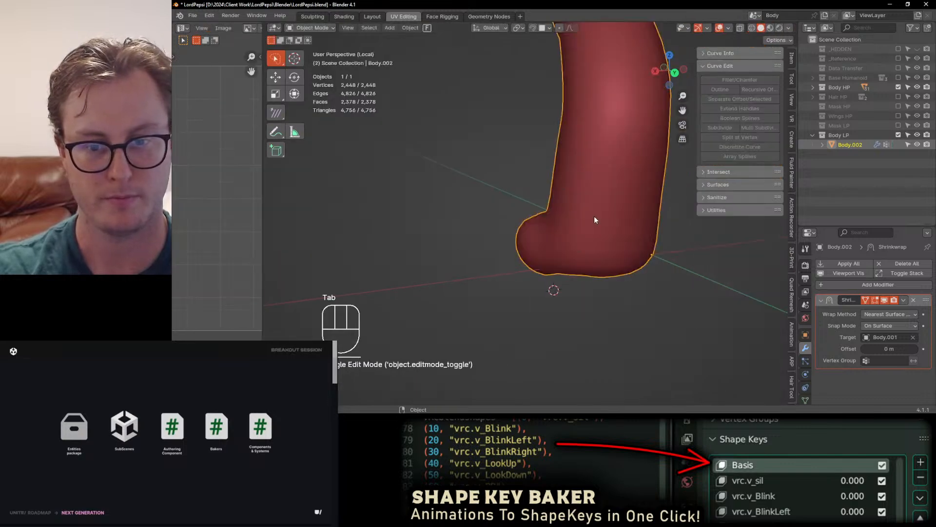
key("z")
middle_click_drag(488, 265, 648, 264)
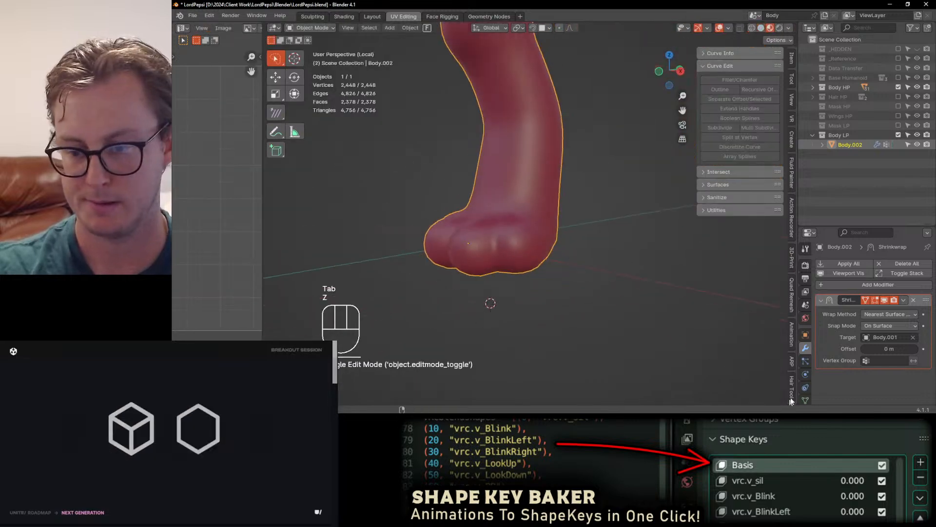
scroll(805, 385, "down", 3)
Rename the material to 'LordPepsi Body' in Material Properties.
left_click(806, 374)
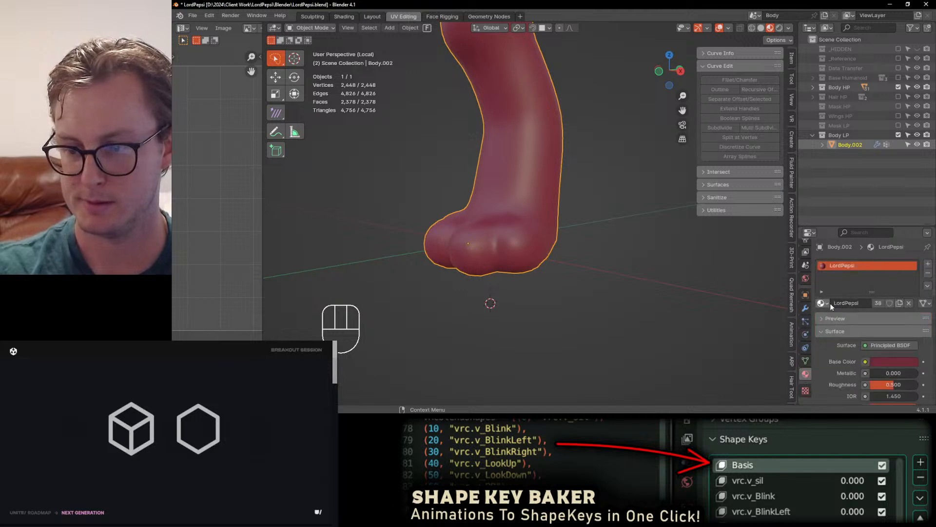
double_click(870, 265)
type("Bo")
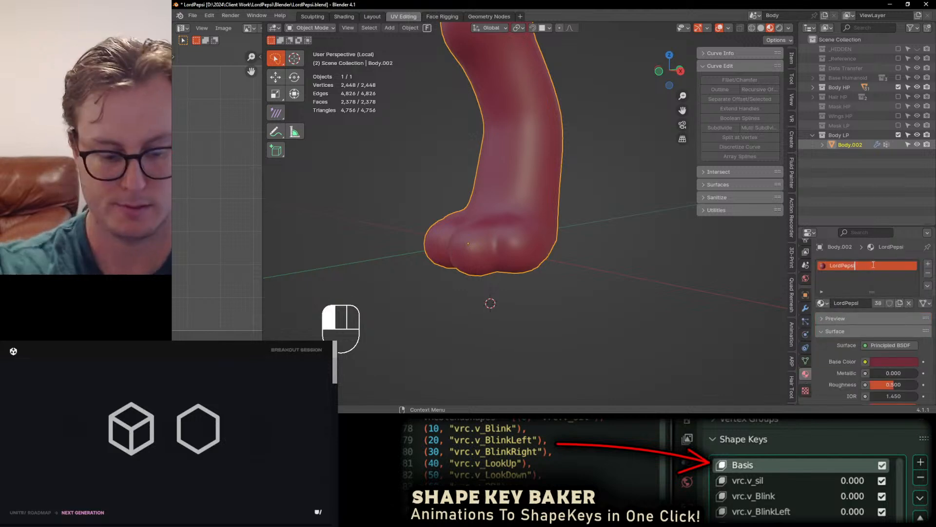
type("dy")
key("Return")
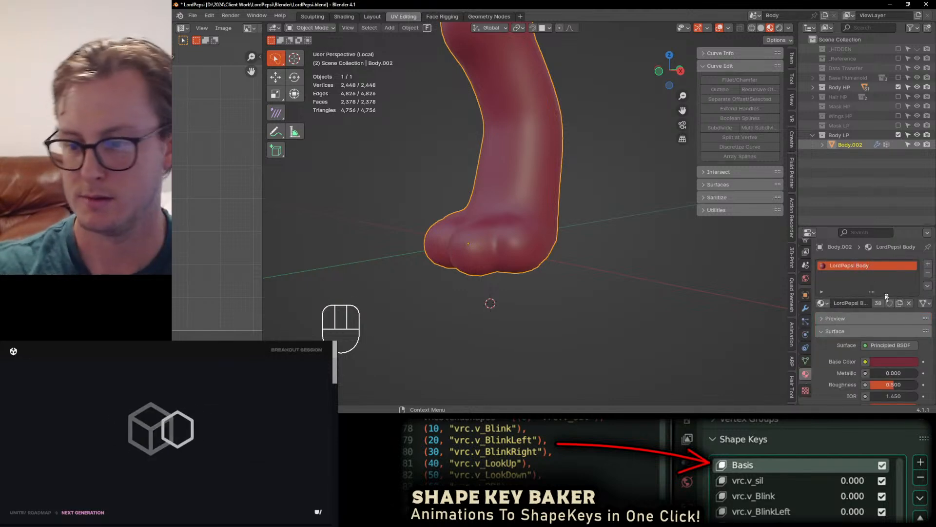
Feed Base Color from an Image Texture using the Untitled grid image, and save the file.
left_click(865, 361)
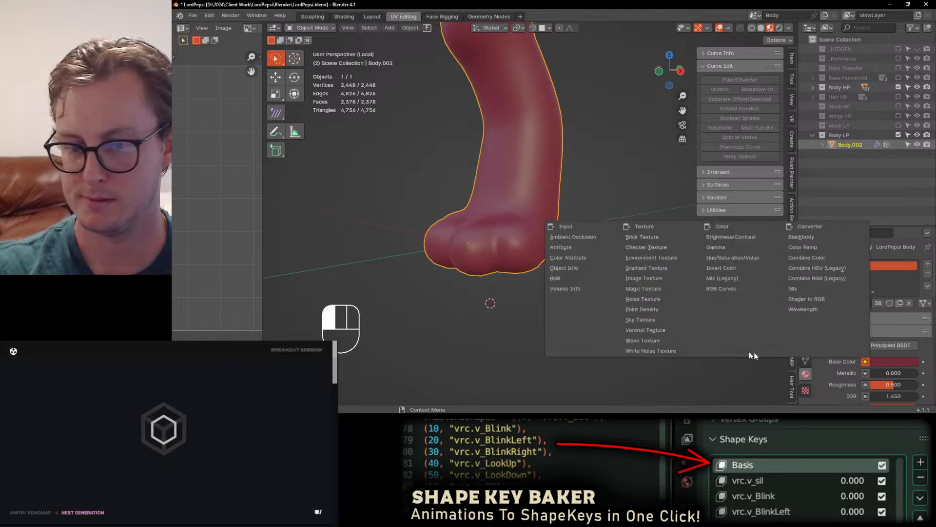
left_click(642, 278)
left_click(826, 373)
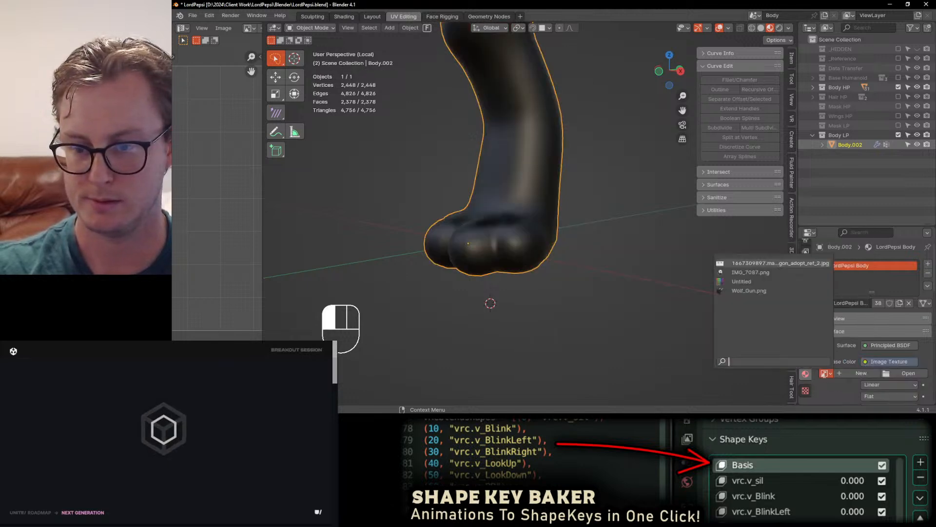
left_click(746, 282)
scroll(531, 205, "down", 4)
middle_click_drag(526, 202, 669, 280)
key("ctrl+s")
scroll(540, 253, "up", 6)
middle_click_drag(555, 178, 521, 203, "shift")
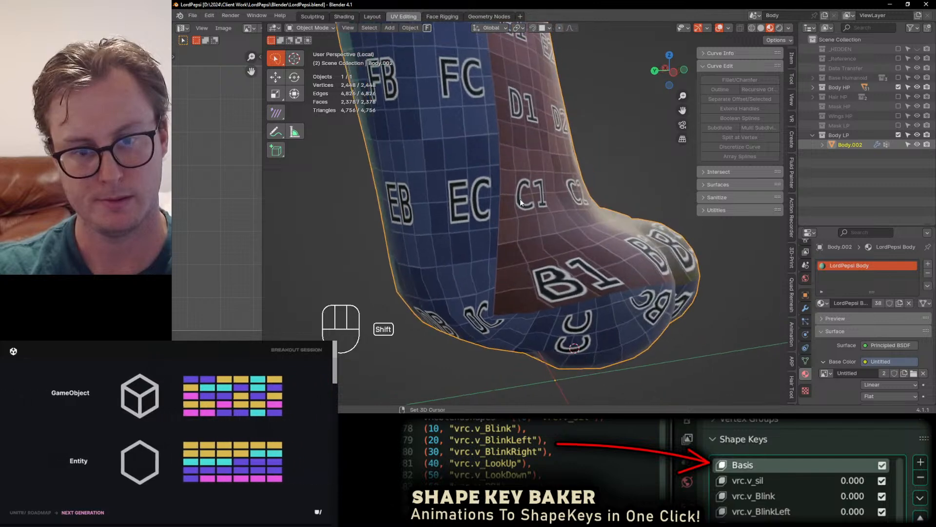
left_click(903, 374)
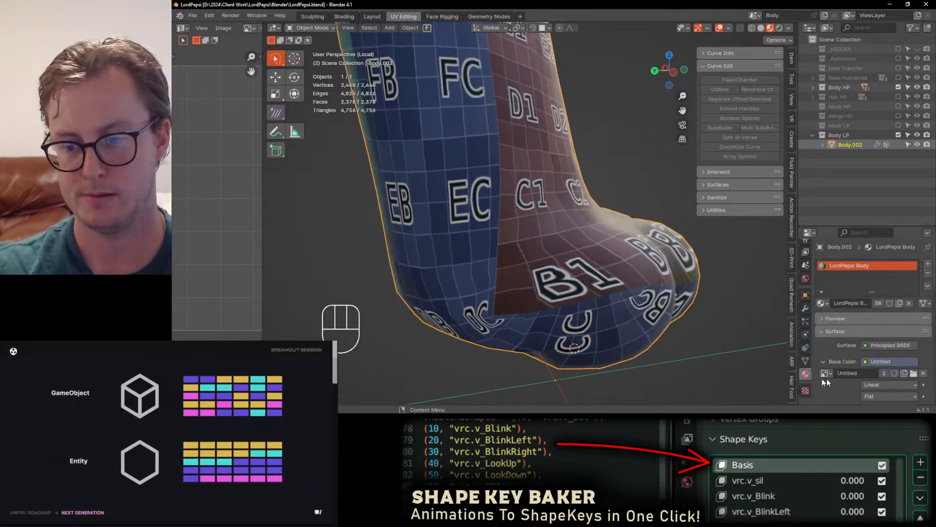
Enter Edit Mode on Body.002 and widen the UV editor over the rectangular leg island.
key("Tab")
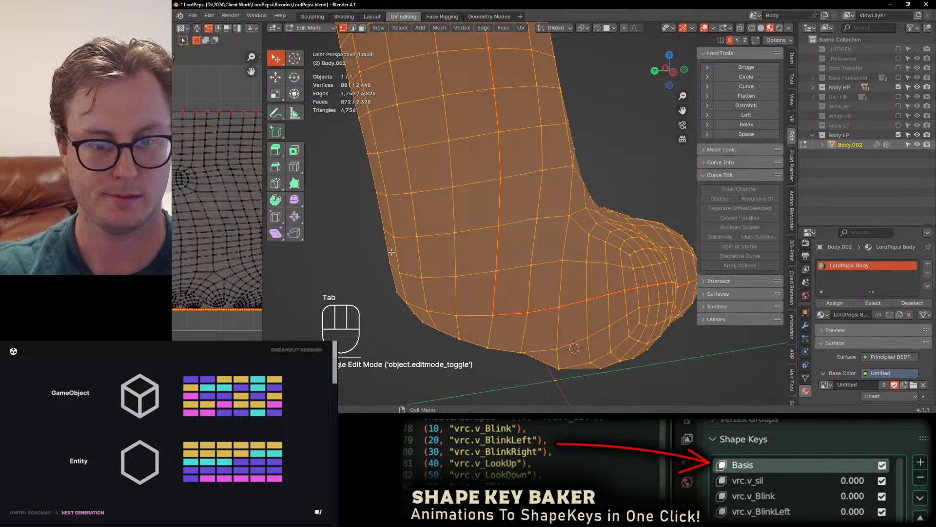
left_click_drag(263, 271, 602, 283)
scroll(483, 295, "up", 2)
middle_click_drag(481, 301, 483, 272)
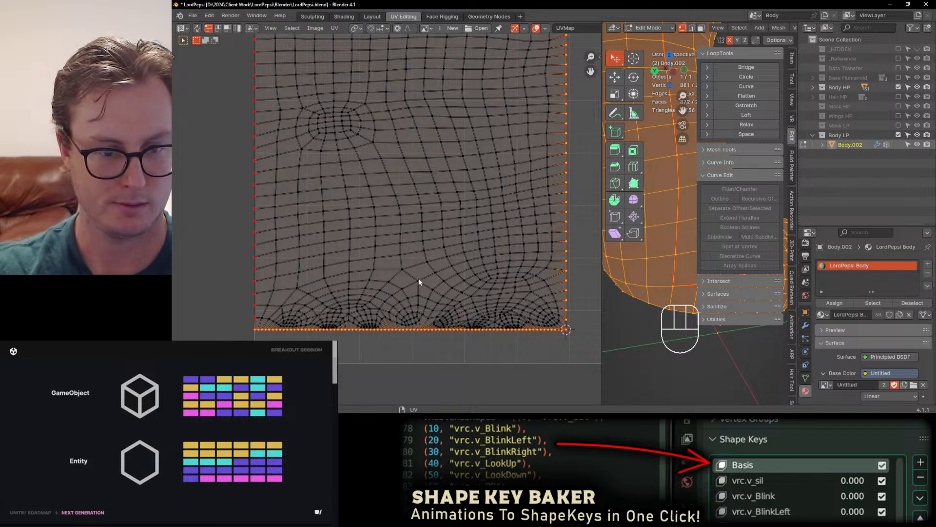
Unpin all UV vertices and re-unwrap the leg island from scratch.
scroll(400, 312, "down", 2)
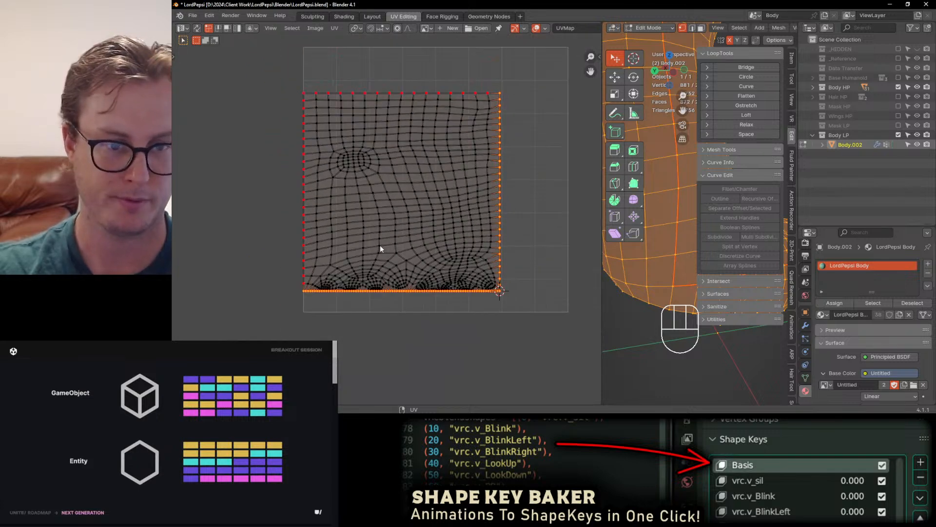
key("a")
key("alt+p")
key("u")
key("u")
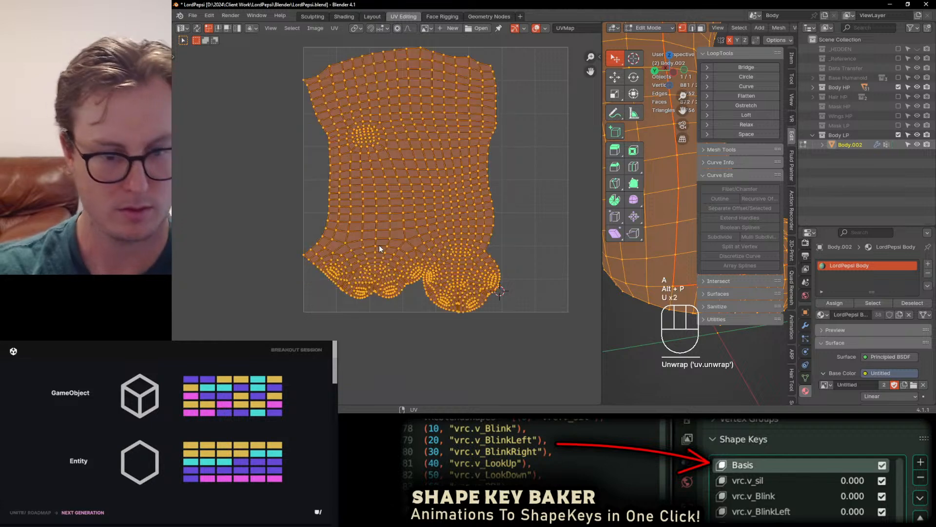
Select the island's bottom boundary as a shortest-path edge selection.
left_click(356, 295)
scroll(352, 311, "up", 3)
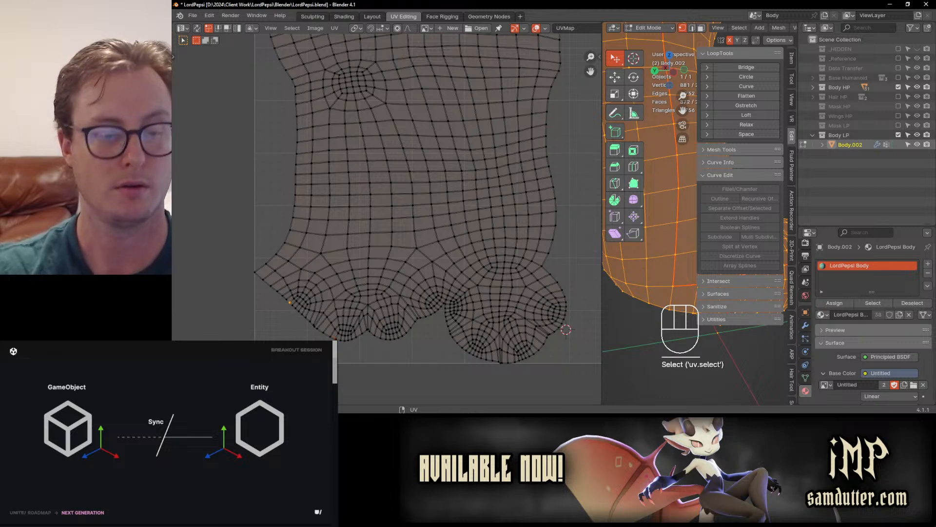
left_click(352, 359, "ctrl")
left_click(378, 359, "ctrl")
left_click(513, 378, "ctrl")
key("ctrl+z")
left_click(454, 344, "ctrl")
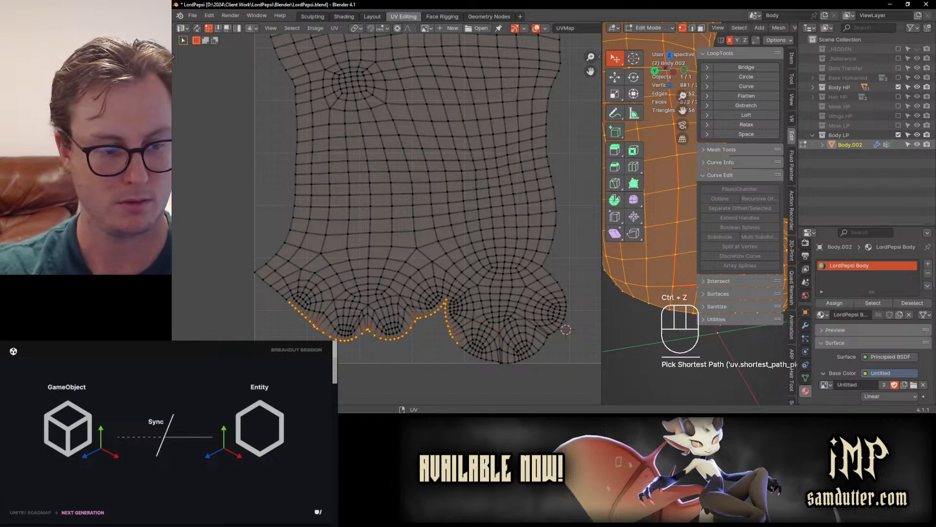
left_click(195, 331)
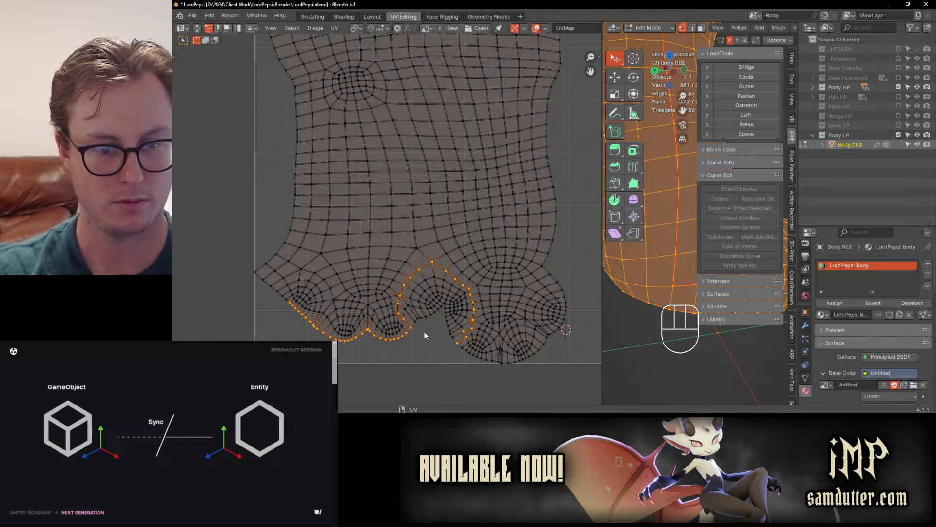
key("ctrl+z")
left_click(428, 318, "ctrl")
left_click(455, 343, "ctrl")
left_click(506, 364, "ctrl")
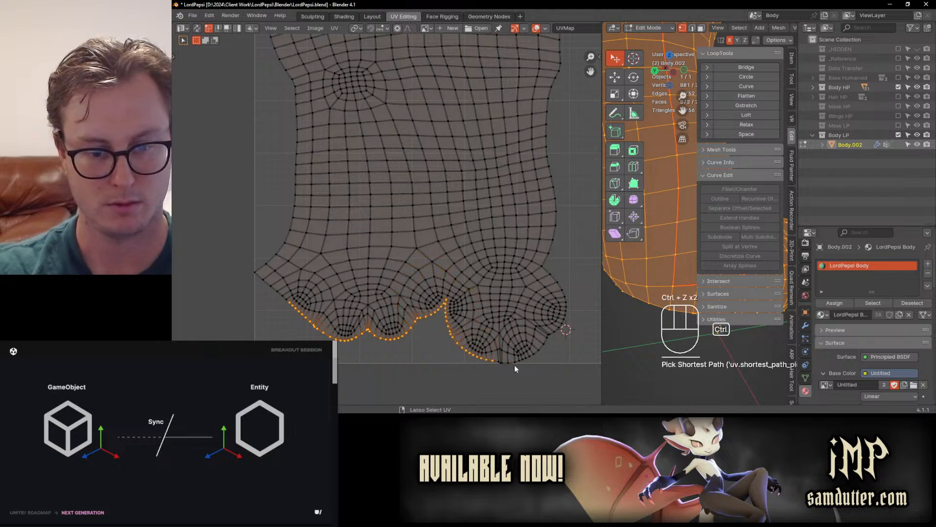
scroll(546, 349, "up", 2)
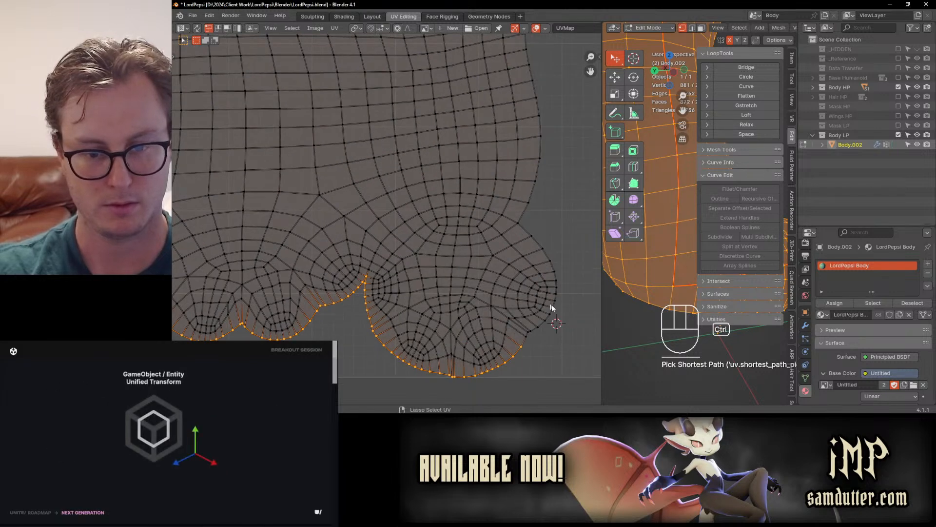
Flatten the bottom edge to zero height (S Y 0), distribute its vertices evenly, and save.
key("s")
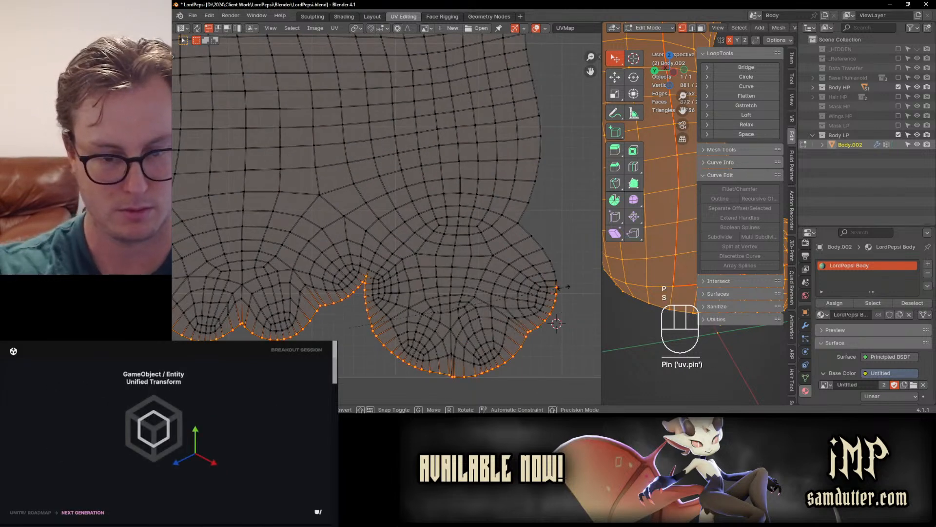
key("y")
key("KP_0")
key("KP_Enter")
key("q")
left_click(524, 289)
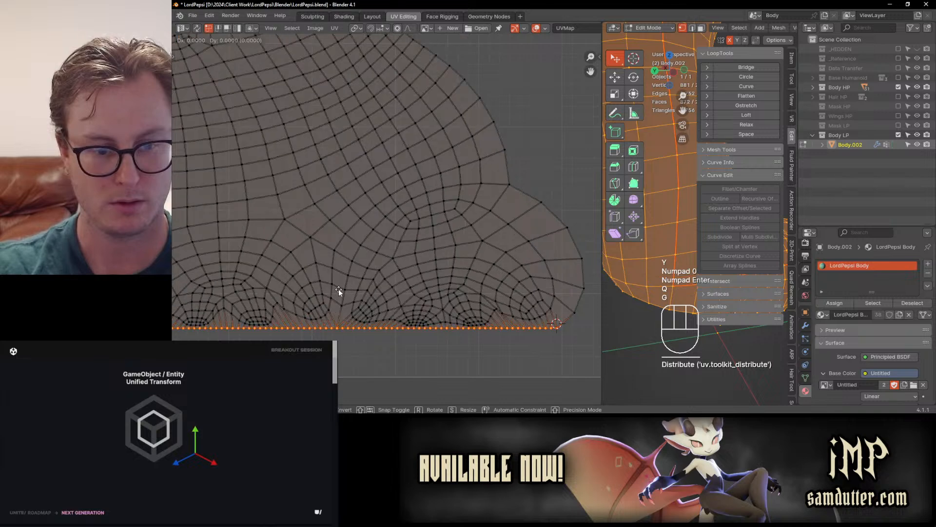
scroll(396, 283, "down", 2)
key("g")
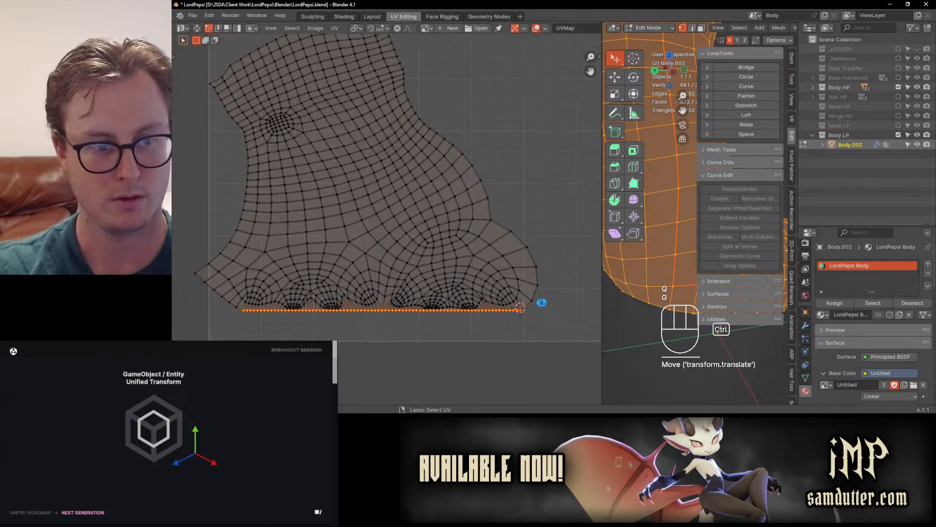
key("ctrl+s")
middle_click_drag(513, 267, 535, 318)
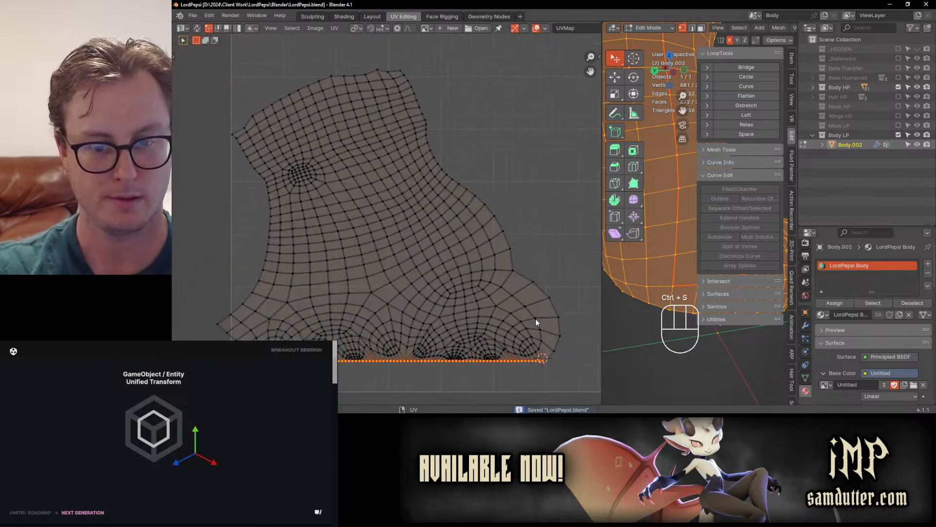
Pin the top-right corner and align it directly above the bottom edge's right end.
left_click(547, 364)
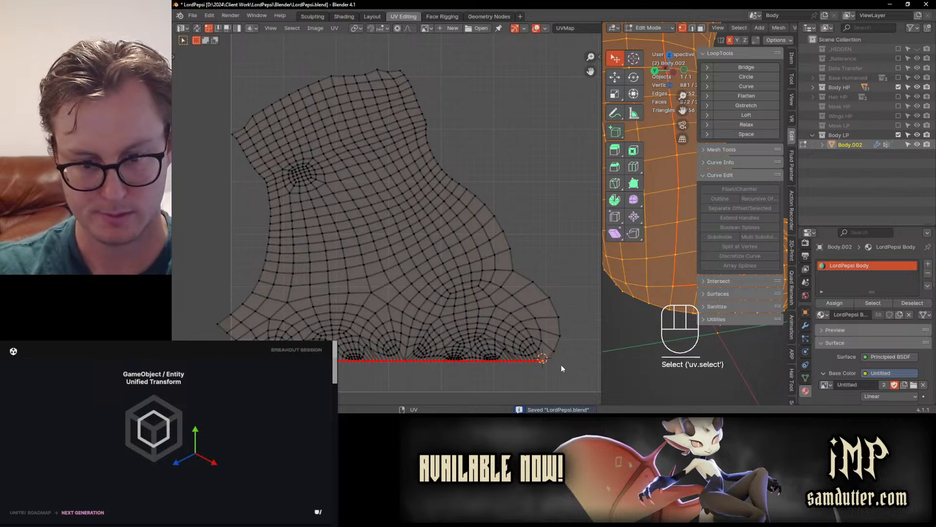
key("shift+s")
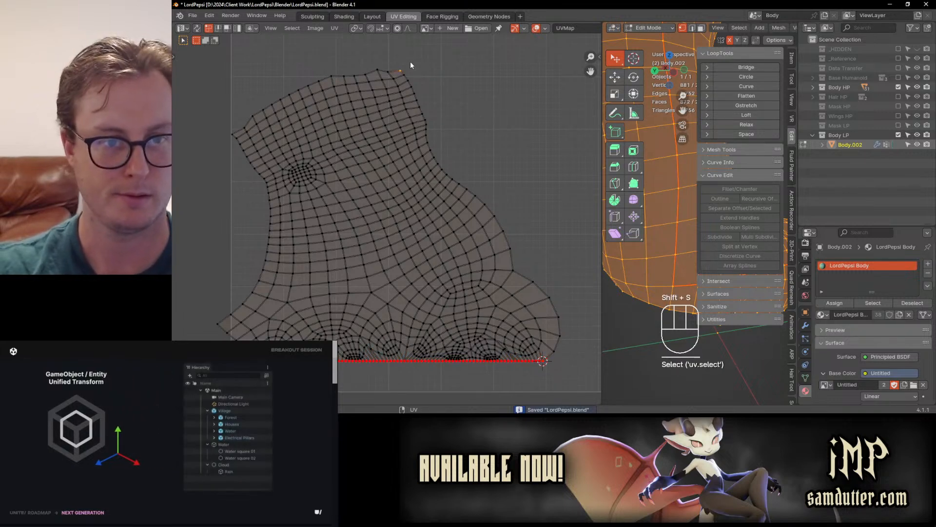
key("p")
key("s")
key("x")
key("KP_0")
key("KP_Enter")
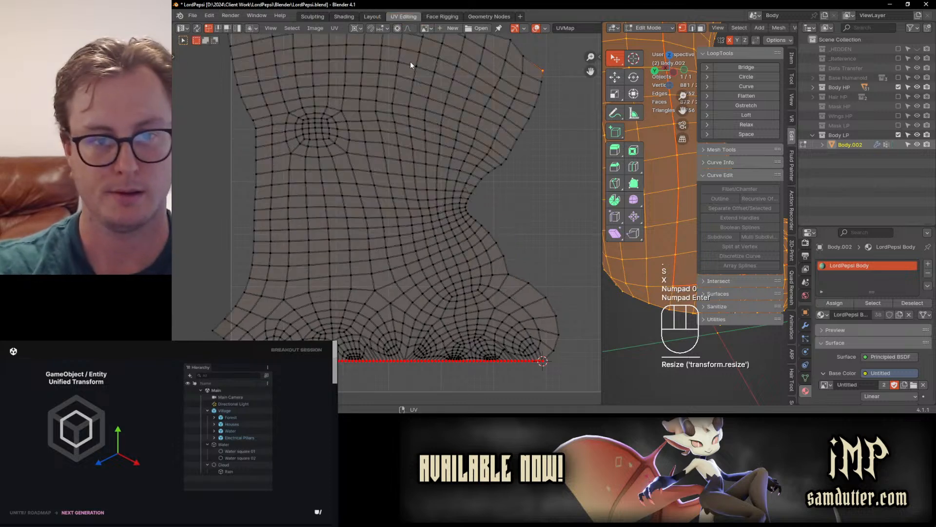
Pin the top-left corner and align it above the bottom edge's left end (S X 0).
key("shift+s")
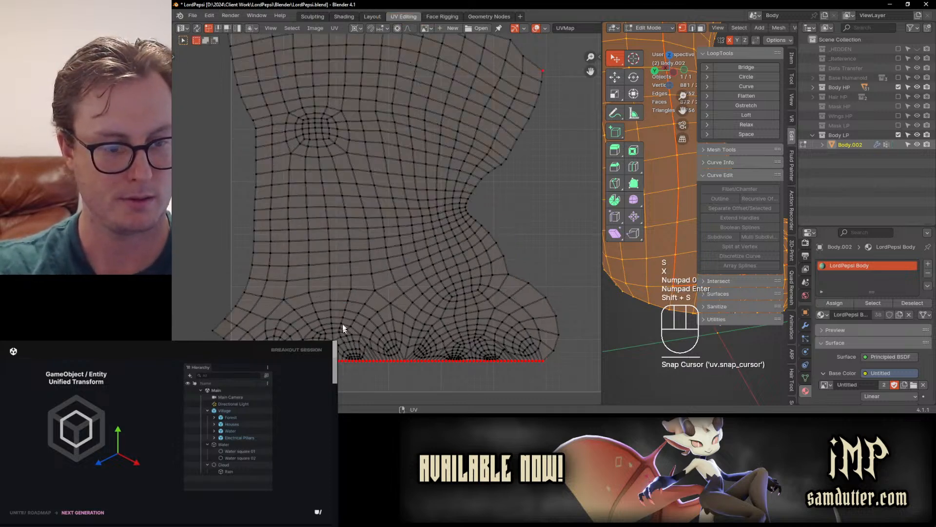
scroll(299, 145, "down", 2)
key("p")
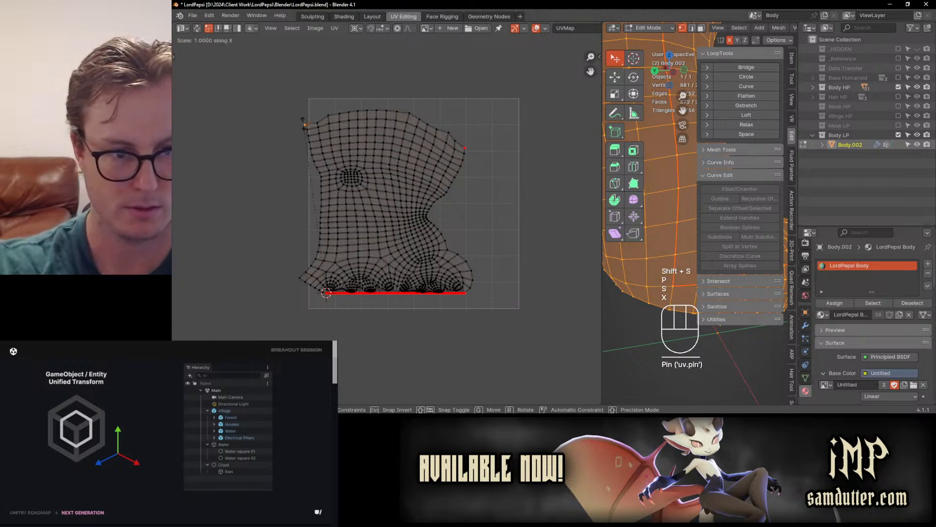
key("s")
key("x")
key("KP_0")
key("KP_Enter")
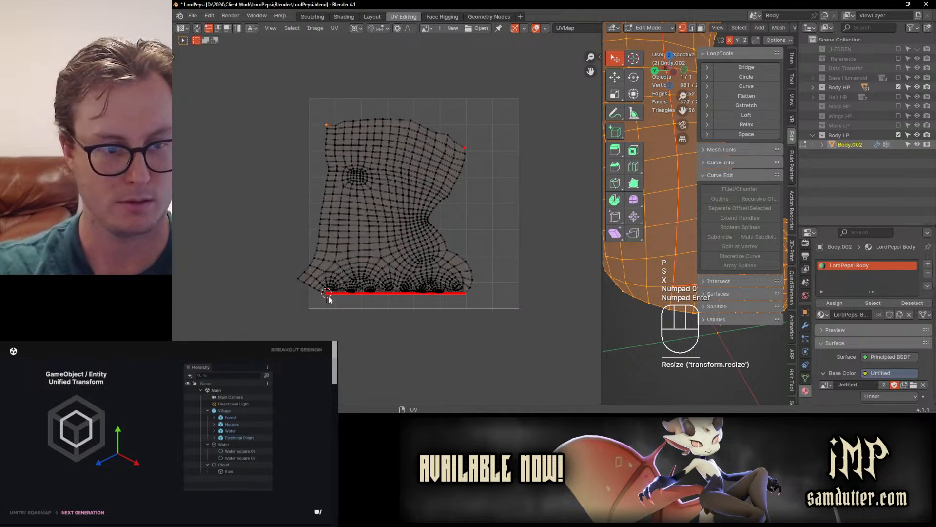
Pin the left-edge vertices and straighten them into an evenly spaced line.
left_click(324, 297, "ctrl")
key("ctrl+z")
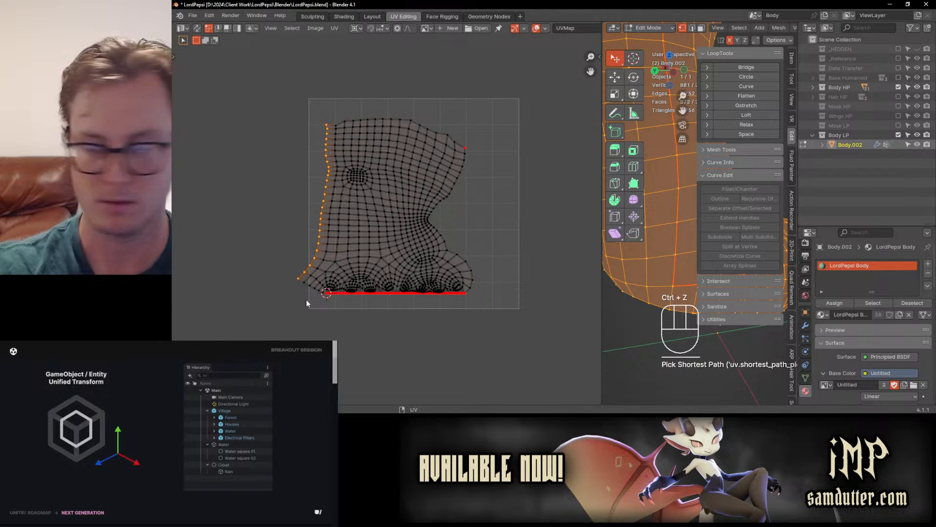
scroll(341, 251, "up", 4)
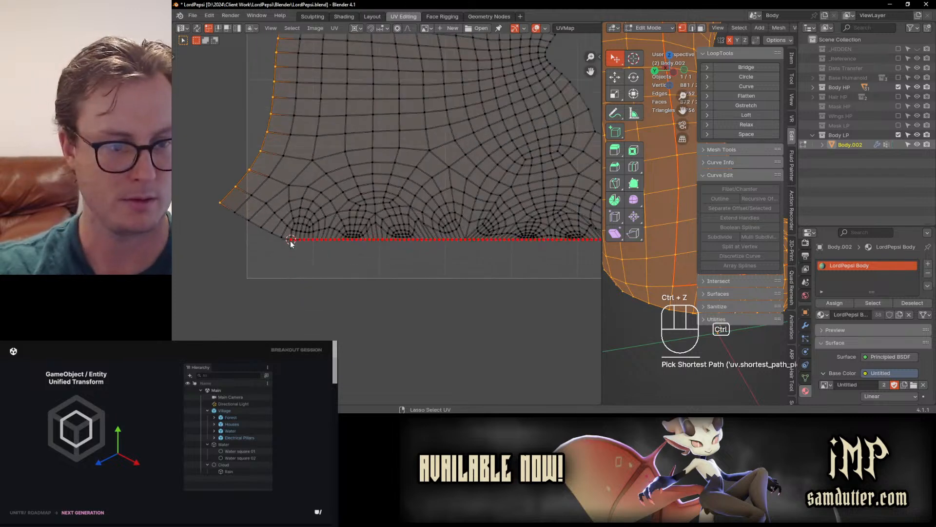
scroll(308, 254, "down", 5)
key("p")
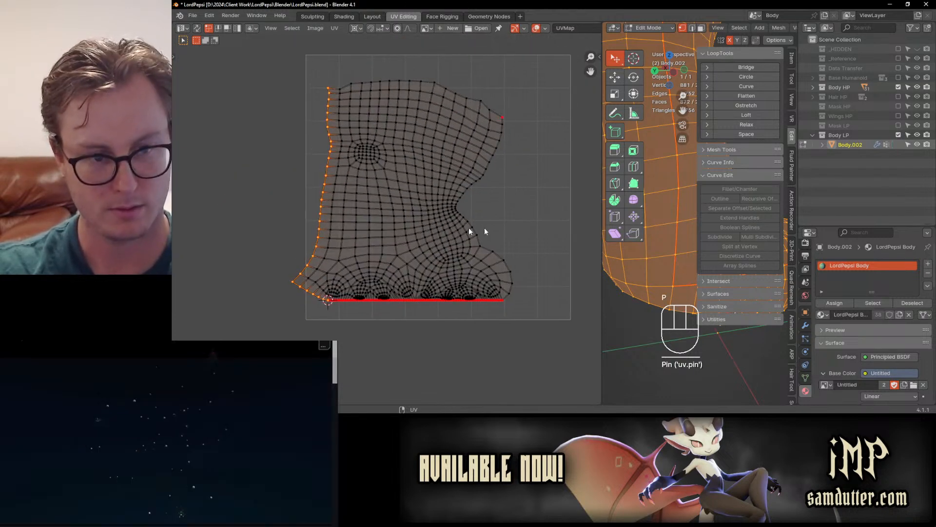
key("q")
left_click(520, 217)
Pin the right edge, straighten and distribute it, and re-flow the island around it.
left_click(519, 115)
left_click(502, 188, "ctrl")
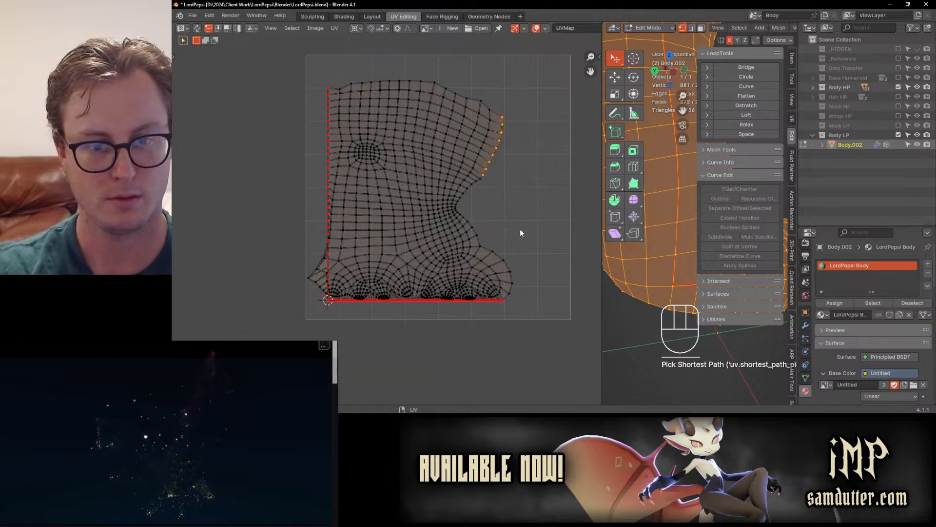
scroll(519, 225, "up", 2)
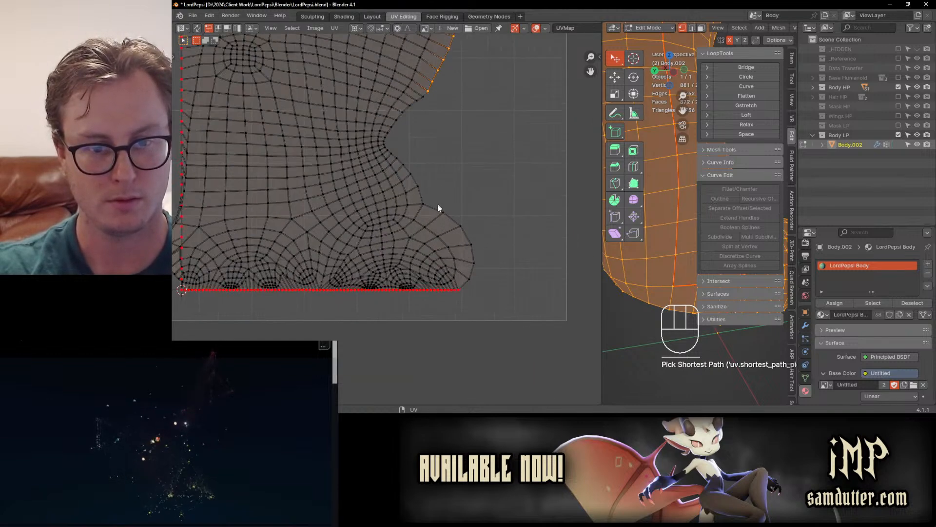
left_click(467, 282, "shift")
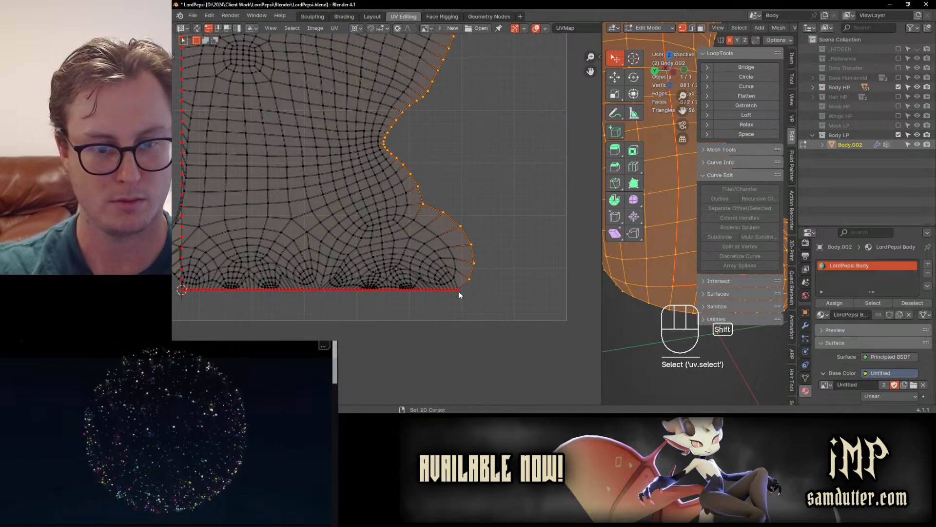
key("p")
scroll(481, 233, "down", 3)
key("q")
left_click(490, 201)
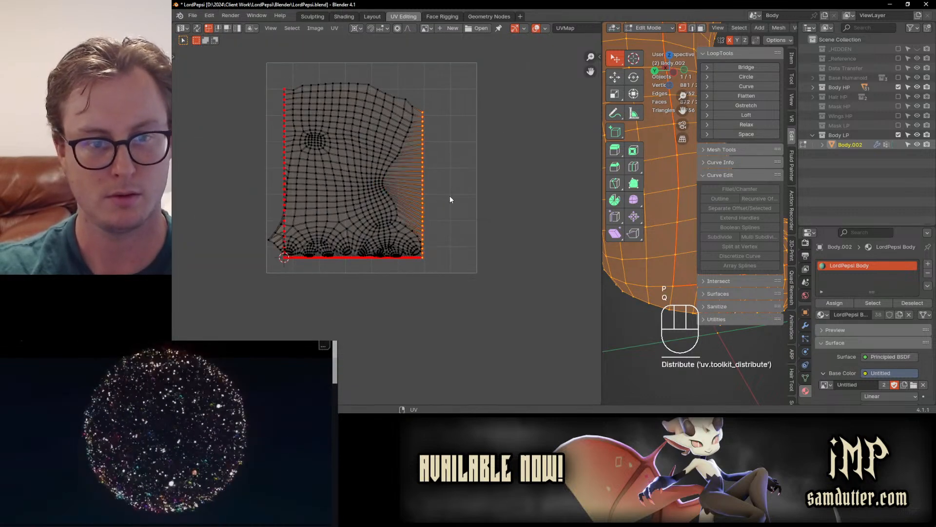
key("g")
left_click(450, 197)
Level the top-right corner with the top-left corner using the 2D cursor and S Y 0.
scroll(376, 175, "up", 2)
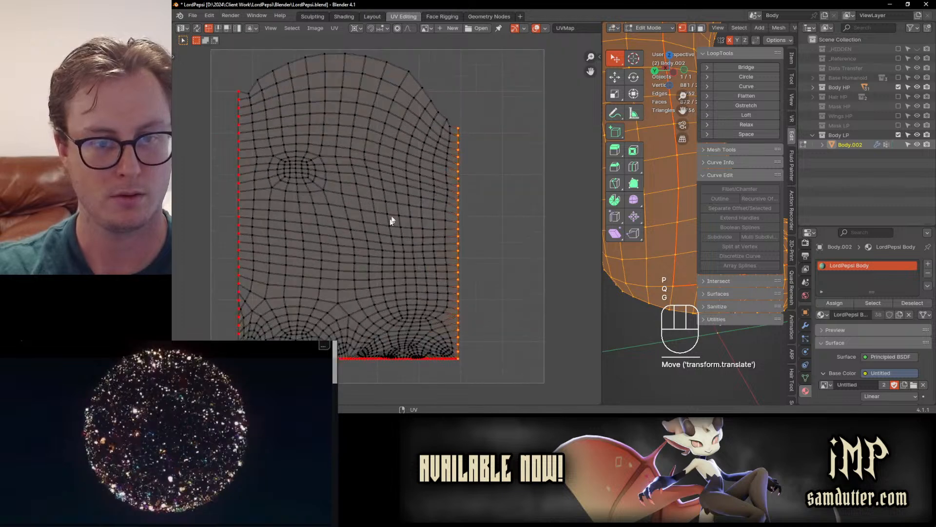
left_click(241, 88)
key("shift+s")
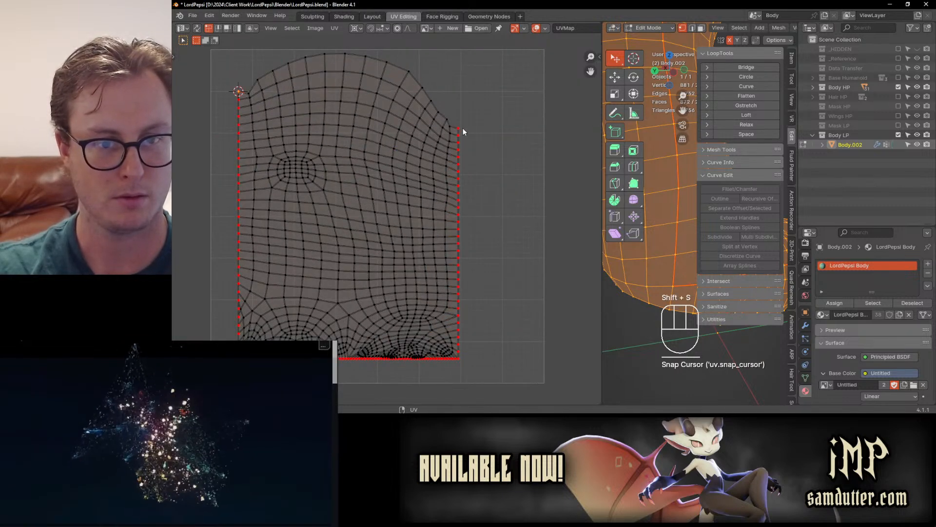
key("s")
key("y")
key("KP_0")
key("KP_Enter")
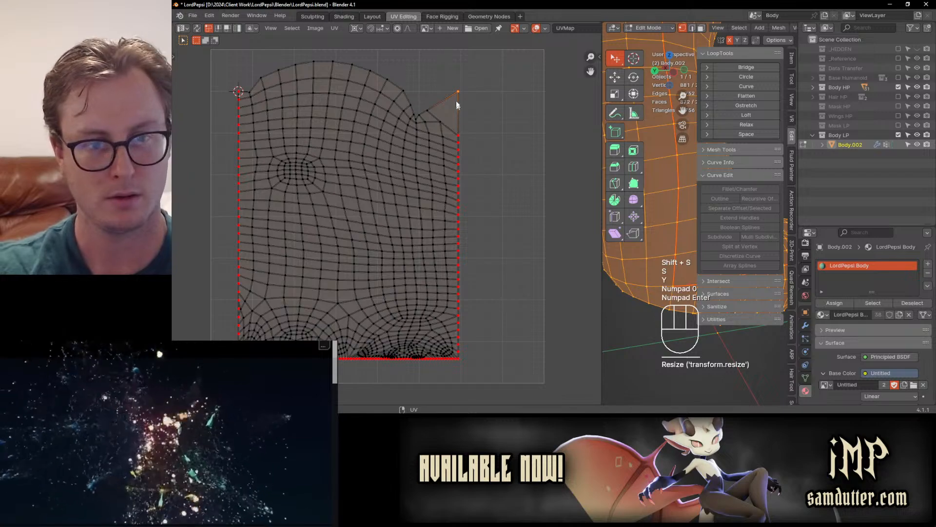
Re-distribute the right-edge vertices evenly and re-flow the island interior.
left_click(459, 359, "ctrl")
key("q")
left_click(429, 230)
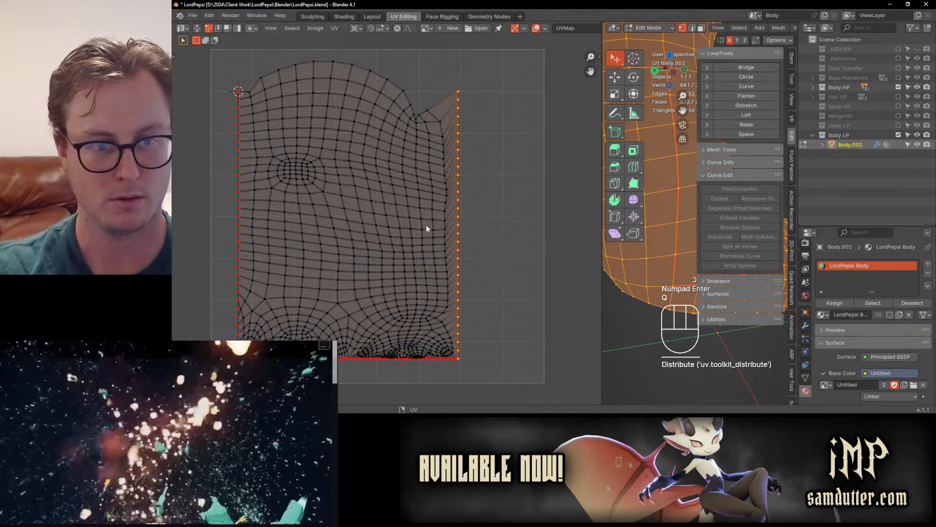
key("g")
left_click(426, 228)
left_click(421, 57)
Pin the top boundary loop, straighten and evenly space it, and re-flow into a rectangle.
left_click(421, 57, "alt")
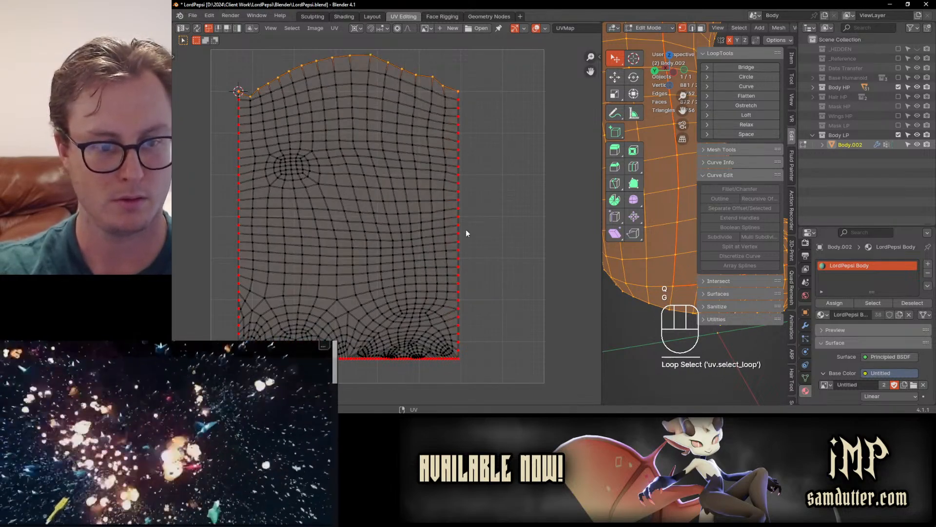
key("p")
key("q")
left_click(472, 247)
key("g")
left_click(472, 247)
Widen the 3D view and show the checker texture in Material Preview.
left_click_drag(601, 297, 184, 244)
key("z")
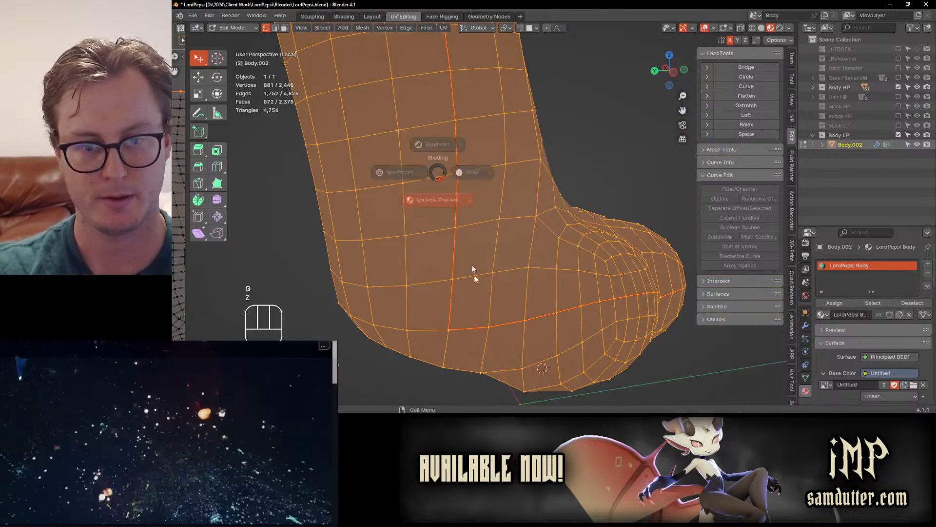
scroll(462, 227, "down", 4)
key("Tab")
Orbit around the leg to inspect the straightened checker texture, then save the file.
mouse_move(593, 256)
middle_mouse_down()
mouse_move(415, 287)
mouse_move(485, 278)
middle_mouse_up()
scroll(411, 288, "up", 4)
scroll(518, 207, "up", 5)
scroll(518, 207, "down", 10)
middle_click_drag(503, 105, 573, 207)
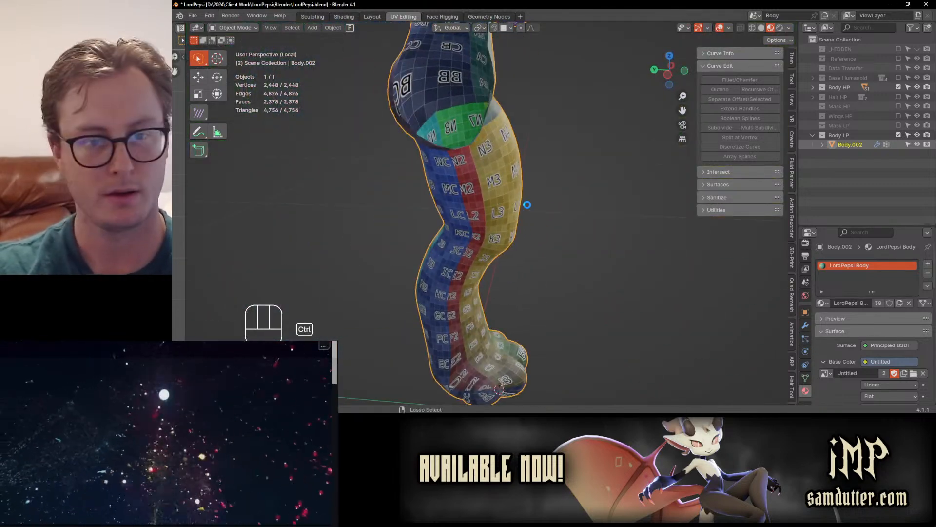
key("ctrl+s")
key("Tab")
Widen the UV editor again and bring the leg island's lower part into view.
left_click_drag(184, 303, 625, 263)
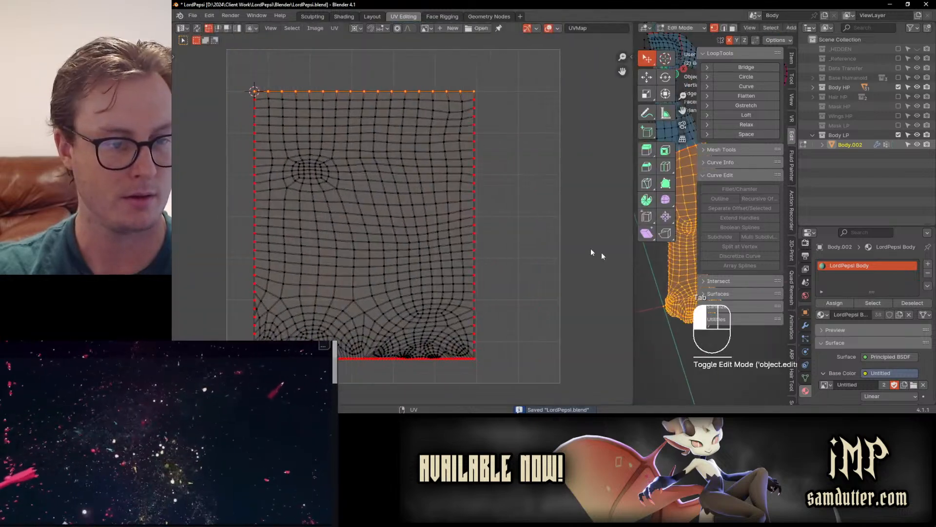
scroll(460, 229, "down", 2)
scroll(420, 182, "up", 4)
middle_click_drag(437, 186, 444, 235)
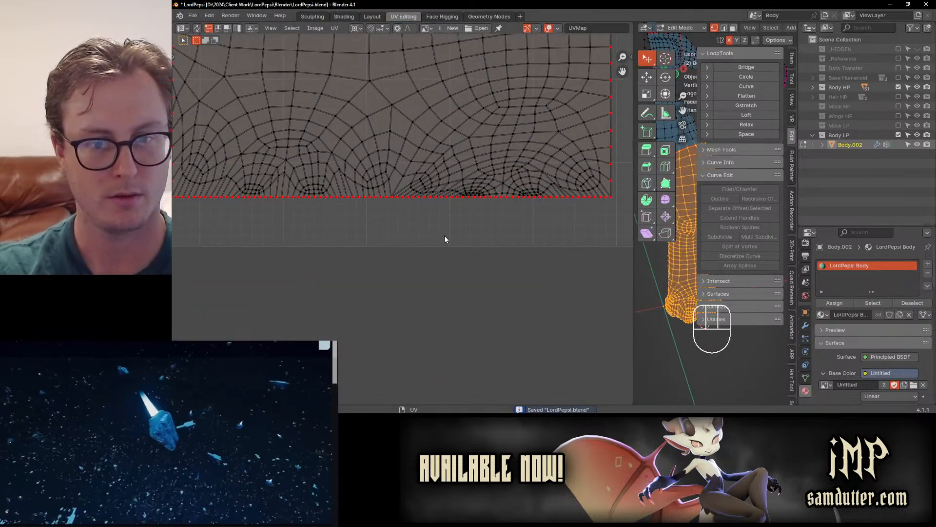
middle_click_drag(440, 202, 448, 285)
scroll(447, 285, "down", 3)
Shrink the leg island to about 0.77 around the median point and move it lower-left.
key("a")
key("s")
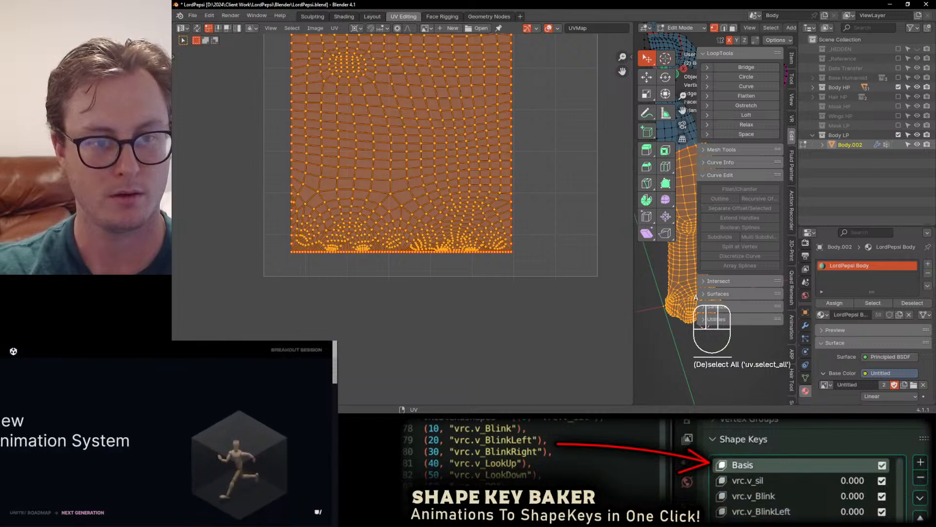
left_click(417, 149)
key("g")
left_click(331, 326)
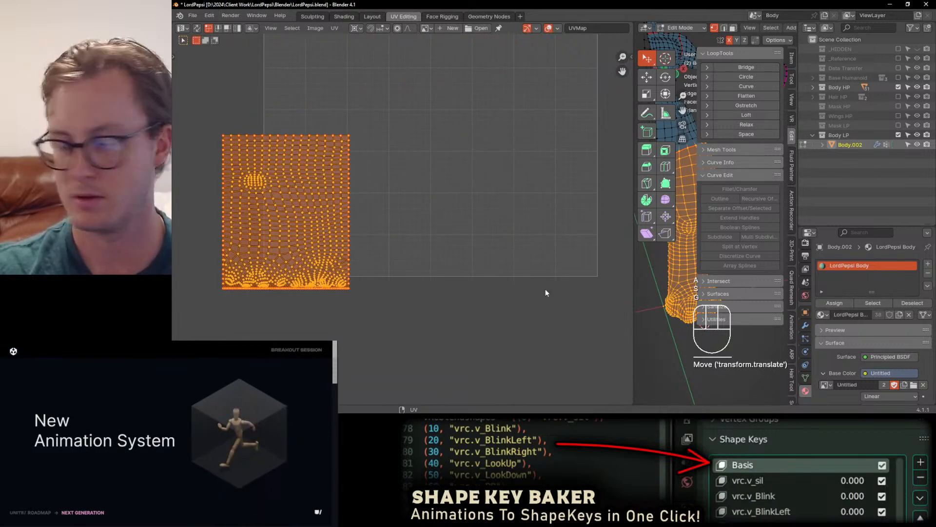
key("s")
left_click(438, 262)
key("period")
left_click(428, 207)
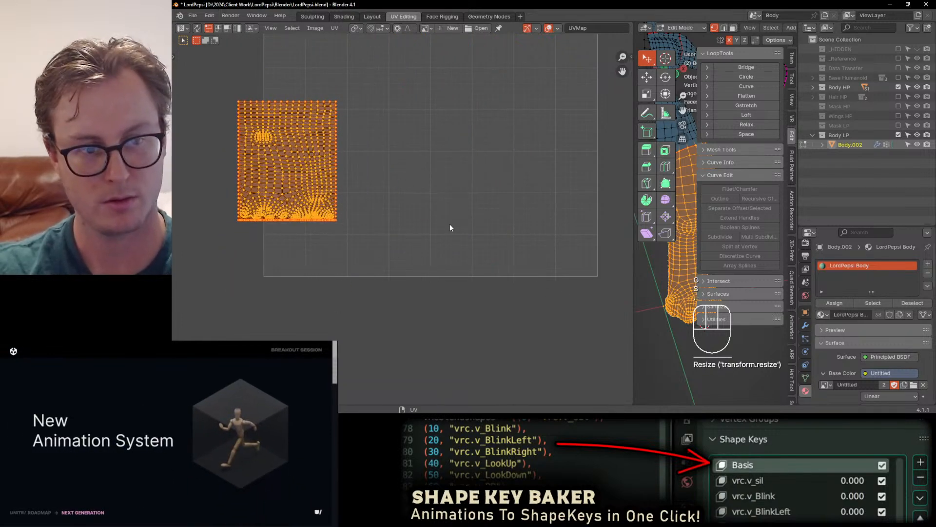
key("s")
left_click(418, 218)
key("g")
left_click(336, 277)
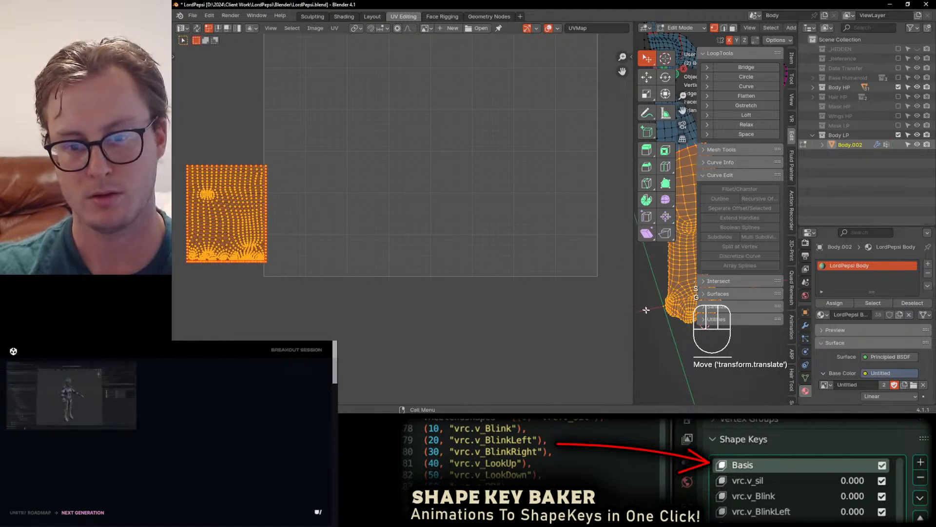
Show all UV islands and select the dense leg island in island selection mode.
key("a")
middle_click_drag(259, 211, 268, 260)
key("alt+a")
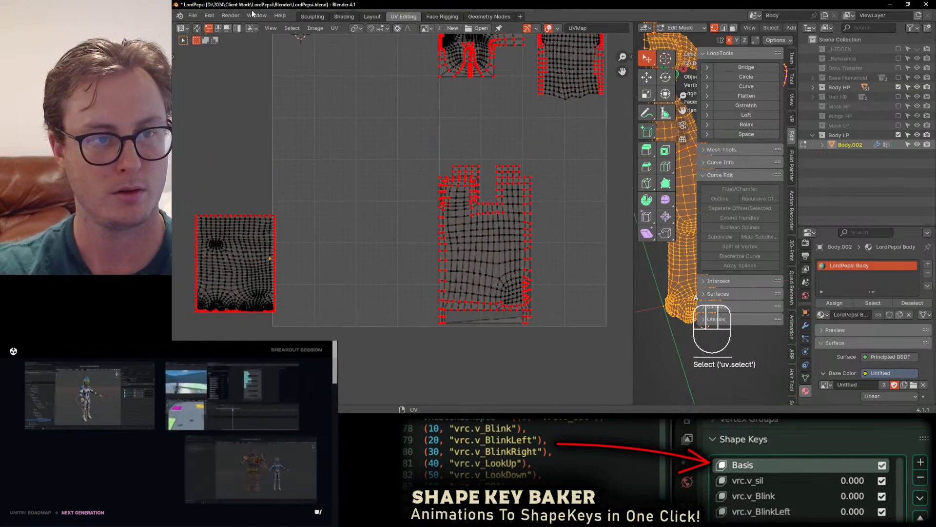
key("4")
left_click(253, 268)
middle_click_drag(294, 277, 264, 288)
Enlarge the leg island and place it beside the torso island.
key("g")
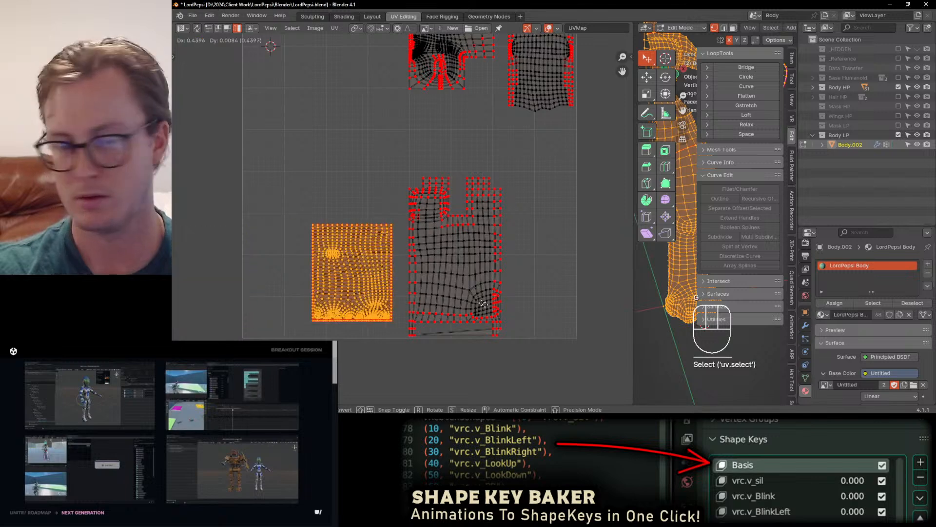
key("s")
left_click(463, 172)
key("s")
key("y")
left_click(458, 124)
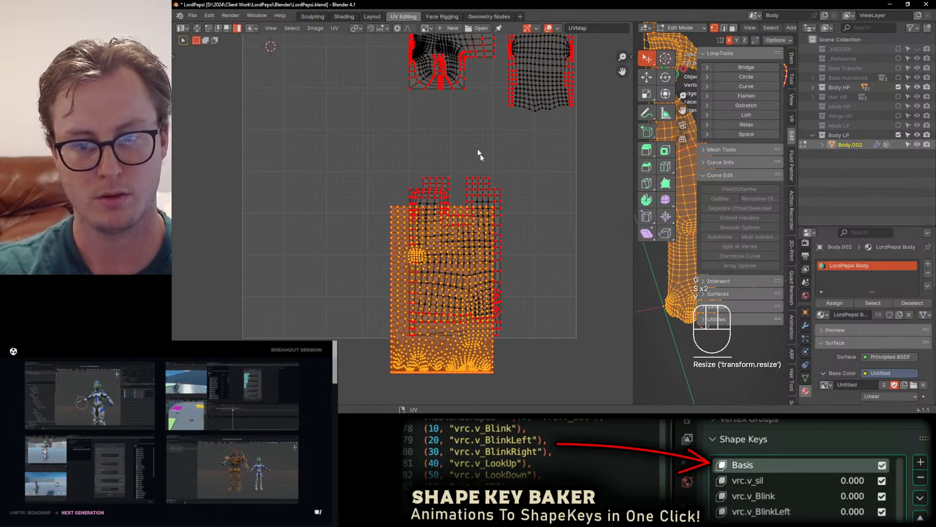
middle_click_drag(476, 241, 412, 226)
key("ctrl+z")
key("g")
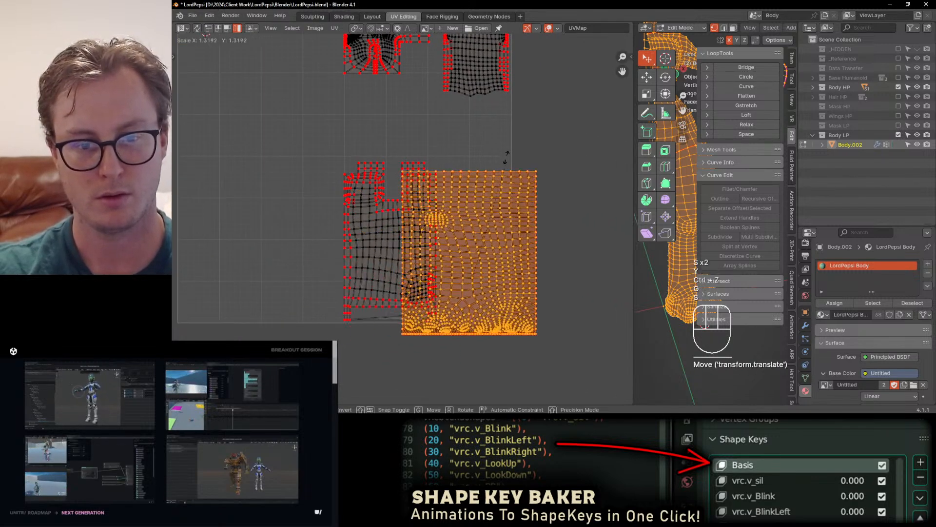
key("s")
key("g")
left_click(510, 246)
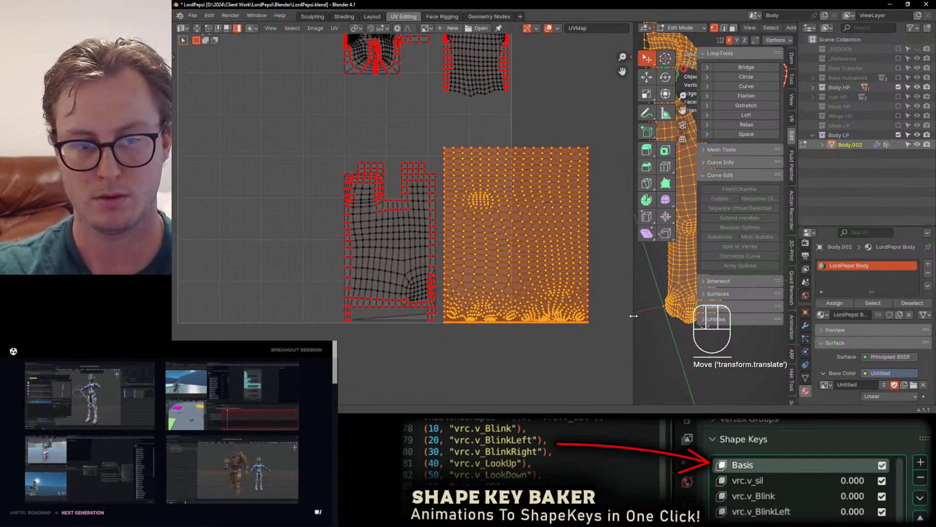
Widen the 3D view and orbit to bring the torso, head and arm into view.
left_click_drag(633, 315, 237, 273)
left_click(432, 203)
middle_click_drag(484, 187, 501, 283, "shift")
middle_click_drag(502, 142, 376, 257)
scroll(495, 238, "up", 1)
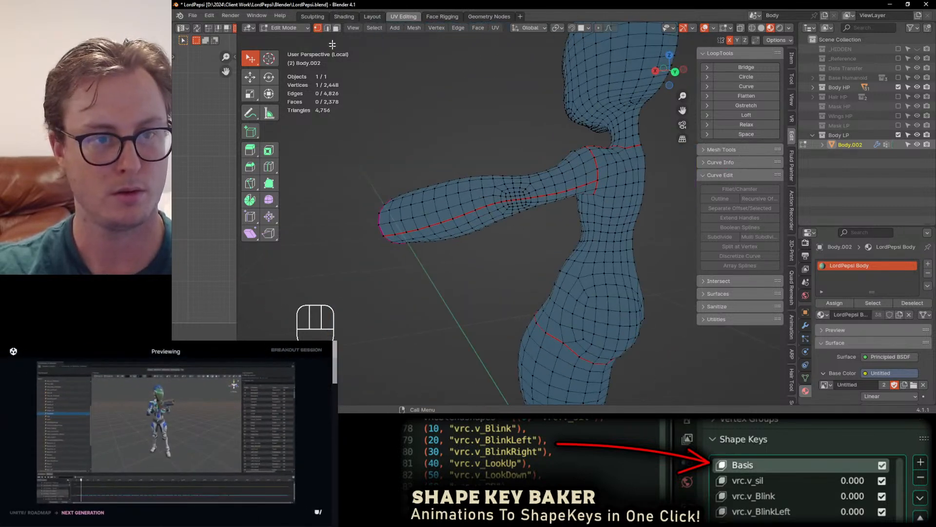
Clear the old seam running along the arm's underside.
left_click(382, 234)
scroll(483, 227, "up", 1)
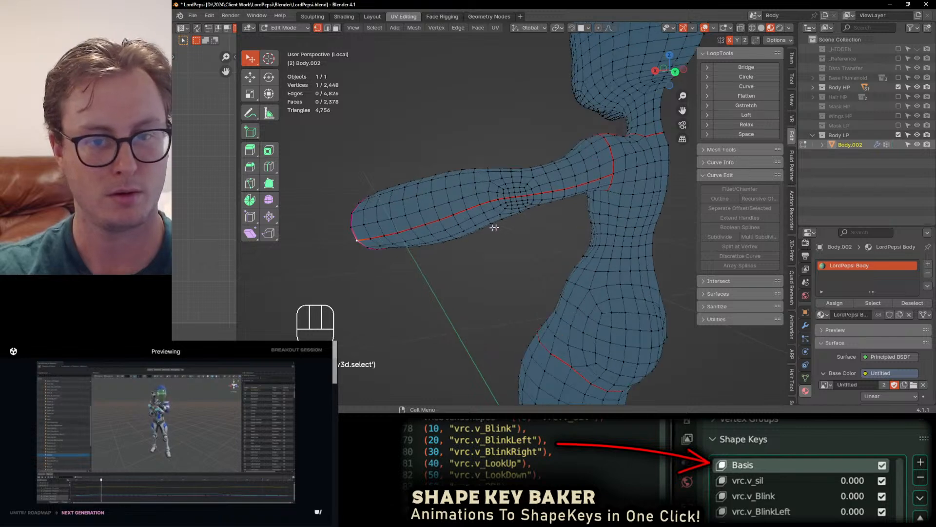
left_click(600, 173, "ctrl")
key("q")
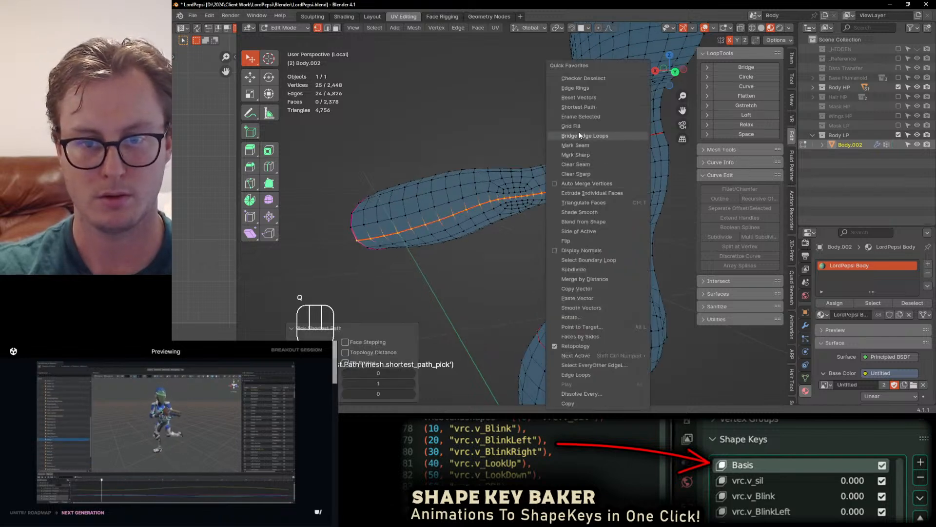
left_click(572, 165)
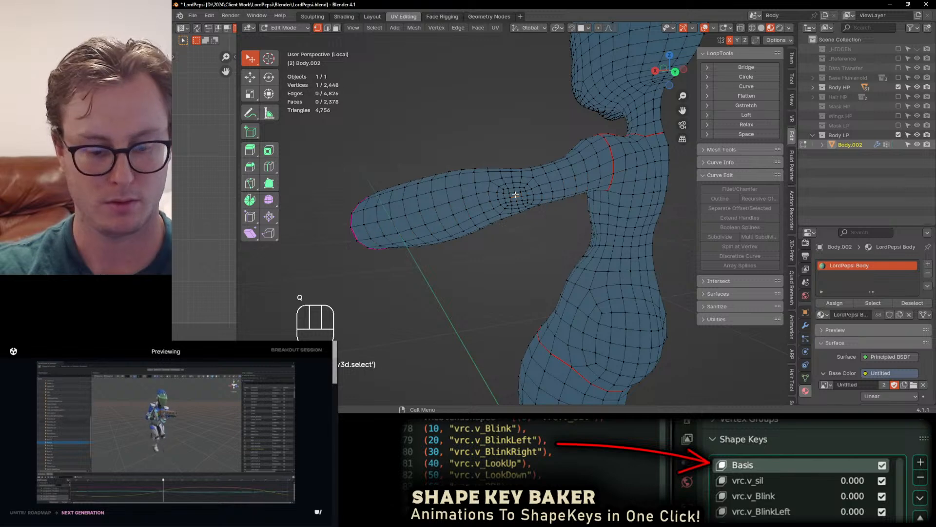
Select the whole connected arm and unpin all its UVs.
key("l")
key("a")
key("alt+p")
key("u")
key("u")
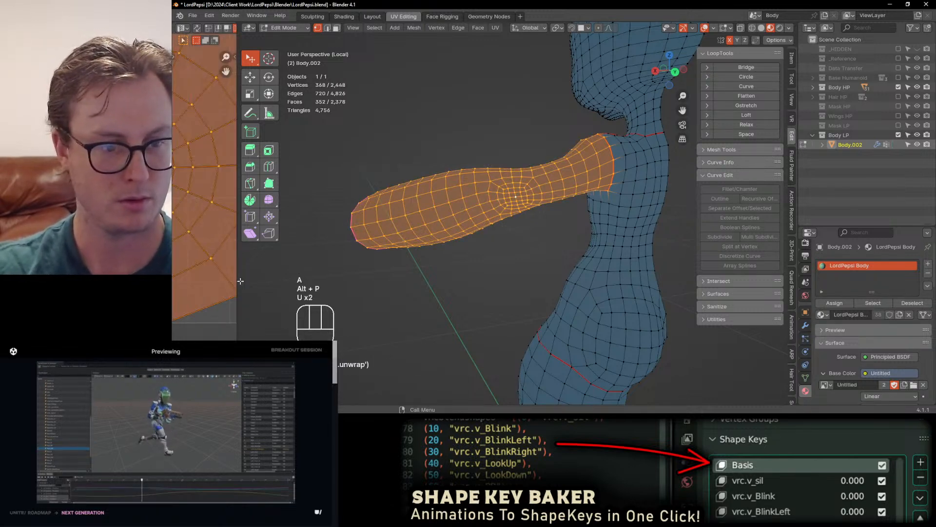
Mark a new seam along the top of the arm from shoulder to wrist.
middle_click_drag(281, 274, 427, 158)
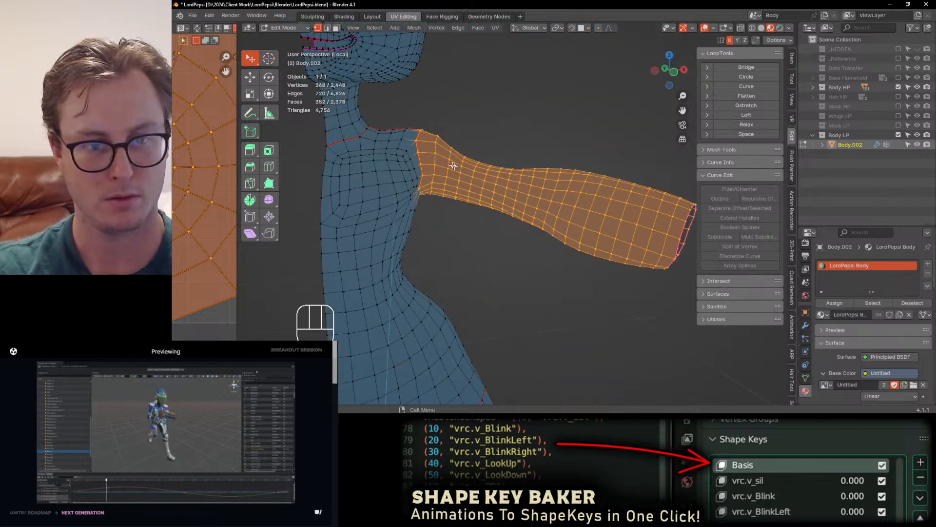
left_click(420, 163)
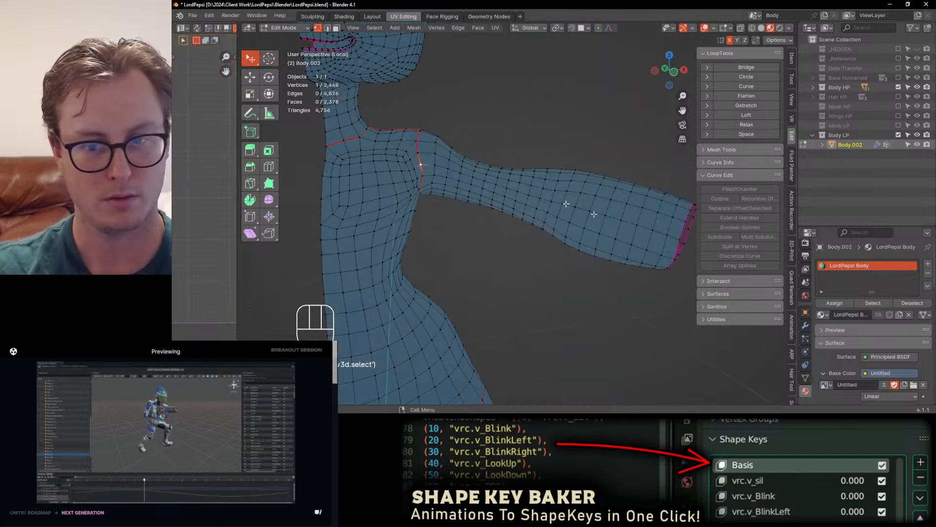
left_click(678, 232, "ctrl")
key("q")
left_click(621, 145)
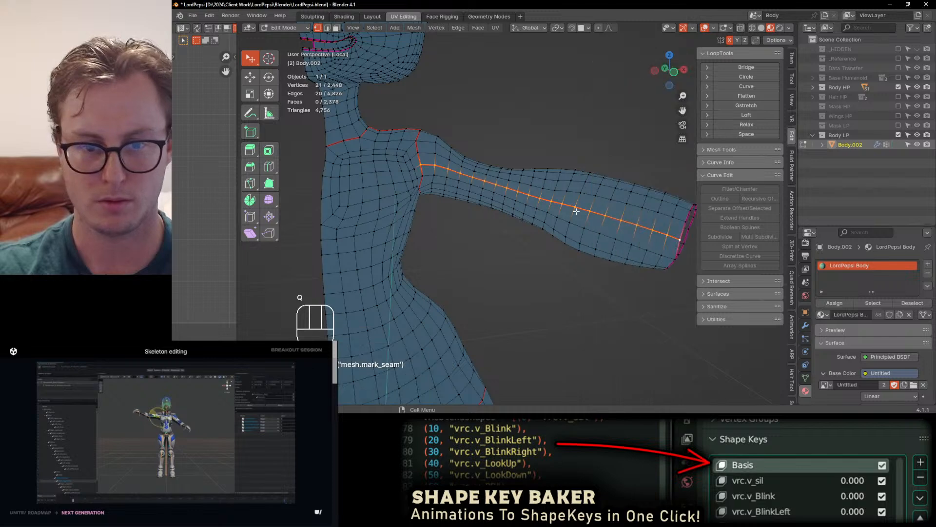
Select the seam-bounded arm piece and unwrap it into its own UV island.
left_click(576, 207)
key("k")
key("l")
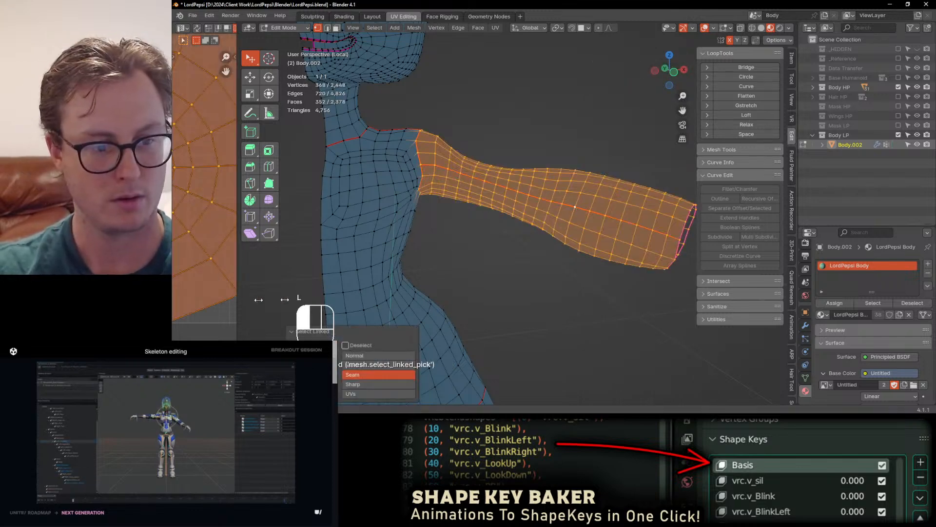
left_click_drag(238, 299, 400, 288)
key("u")
key("u")
scroll(313, 279, "down", 3)
Pin the arm island's left and right border loops and straighten them with scale X 0.
middle_click_drag(352, 206, 370, 227)
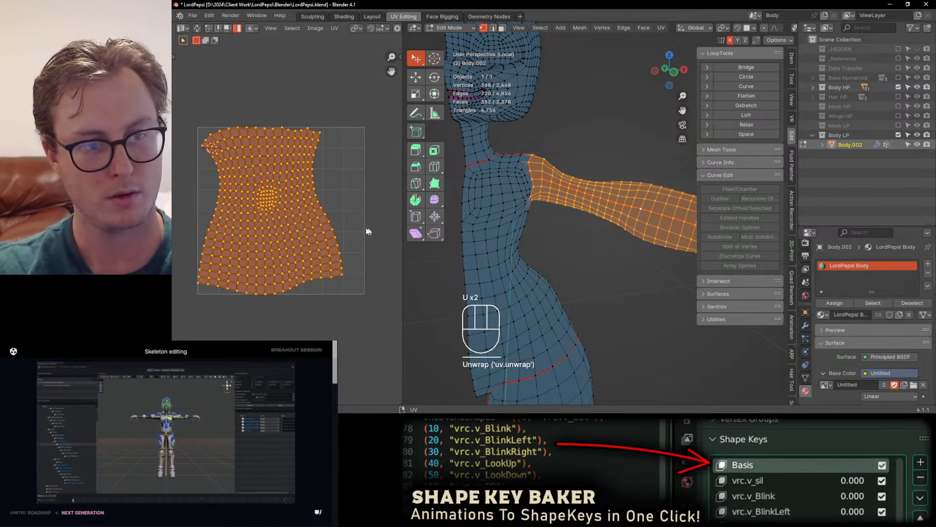
left_click(192, 228)
left_click(208, 28)
left_click(205, 216)
left_click(204, 212, "alt+shift")
left_click(352, 206, "alt+shift")
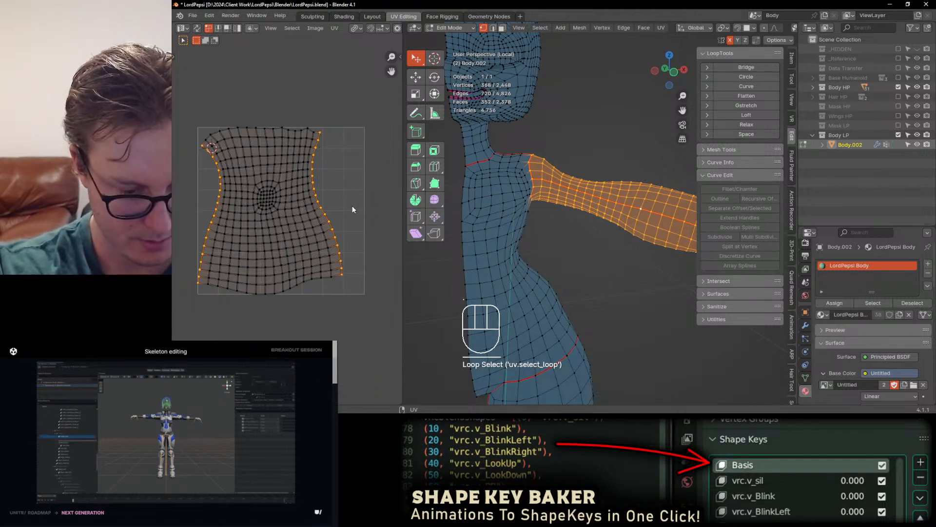
key("p")
key("s")
key("x")
key("KP_0")
key("KP_Enter")
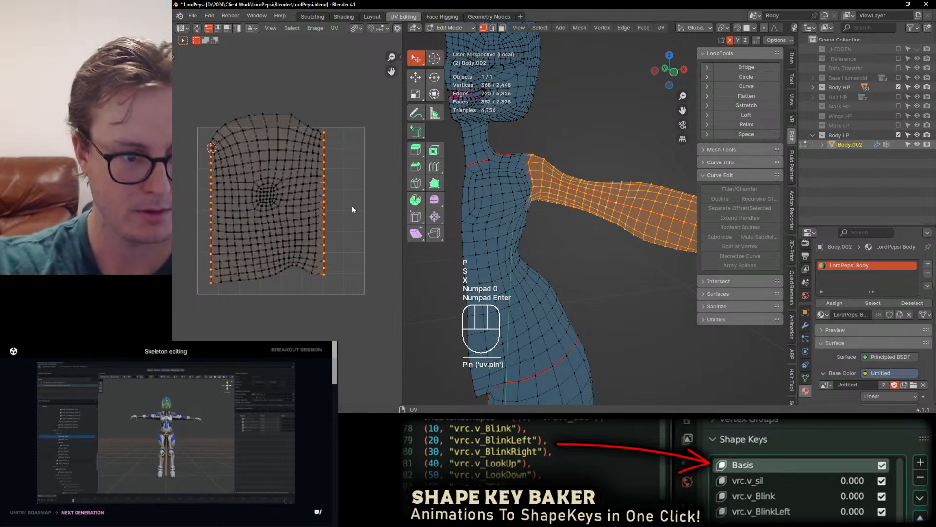
Pin the top and bottom borders, flatten them with scale Y 0, and space their points evenly.
left_click(282, 277, "alt+shift")
left_click(294, 89, "alt+shift")
key("p")
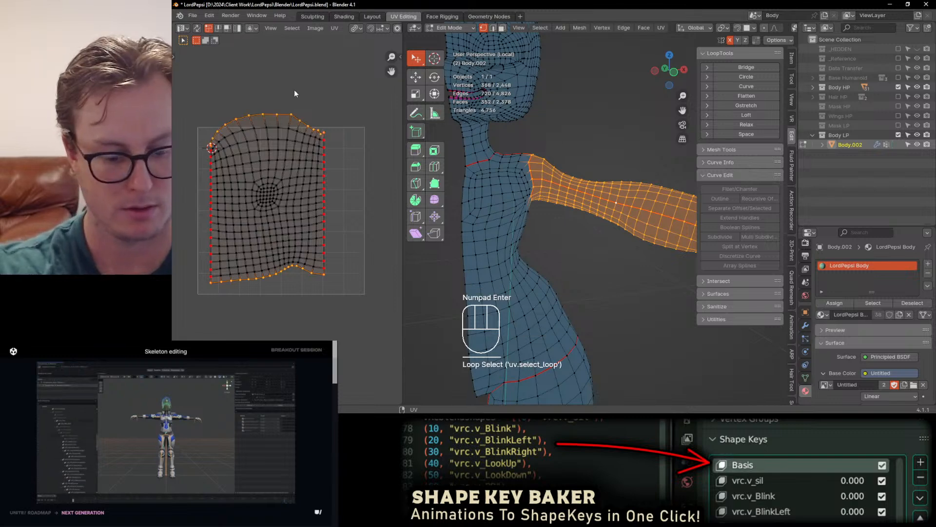
key("s")
key("y")
key("KP_0")
key("KP_Enter")
key("q")
left_click(268, 127)
Evenly distribute the side border points and relax the interior UVs.
left_click(205, 185, "alt")
left_click(342, 215, "alt+shift")
key("q")
left_click(346, 216)
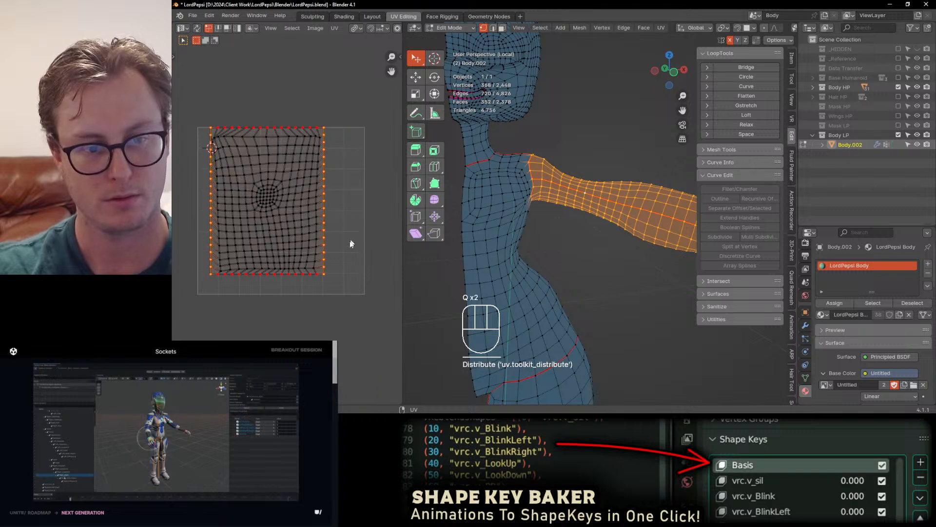
key("g")
left_click(347, 246)
Switch to Object Mode to check the arm's grid texture and save LordPepsi.blend.
key("Tab")
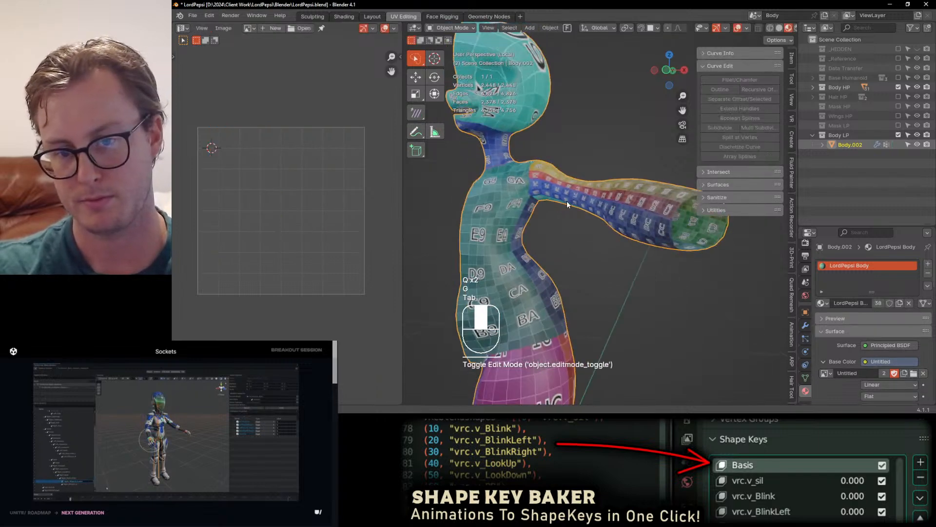
middle_click_drag(538, 234, 540, 168, "shift")
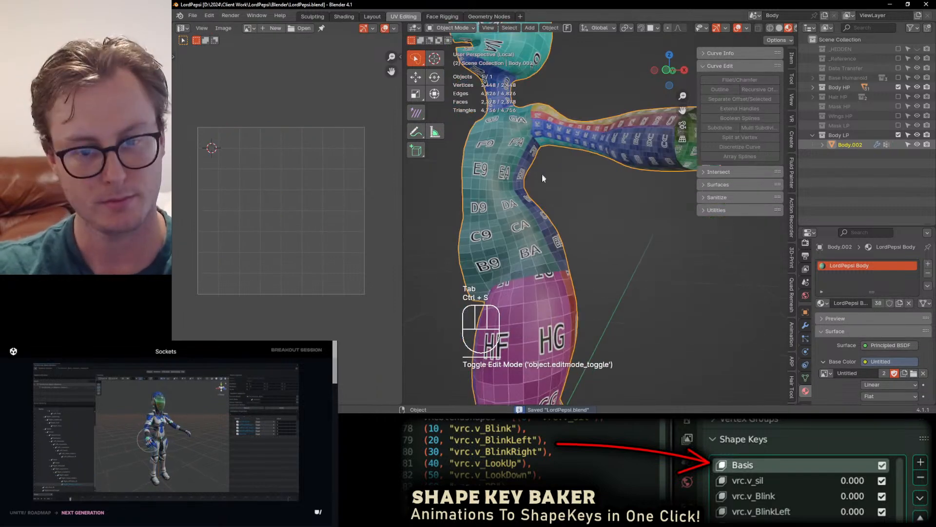
key("ctrl+s")
left_click_drag(935, 78, 531, 19)
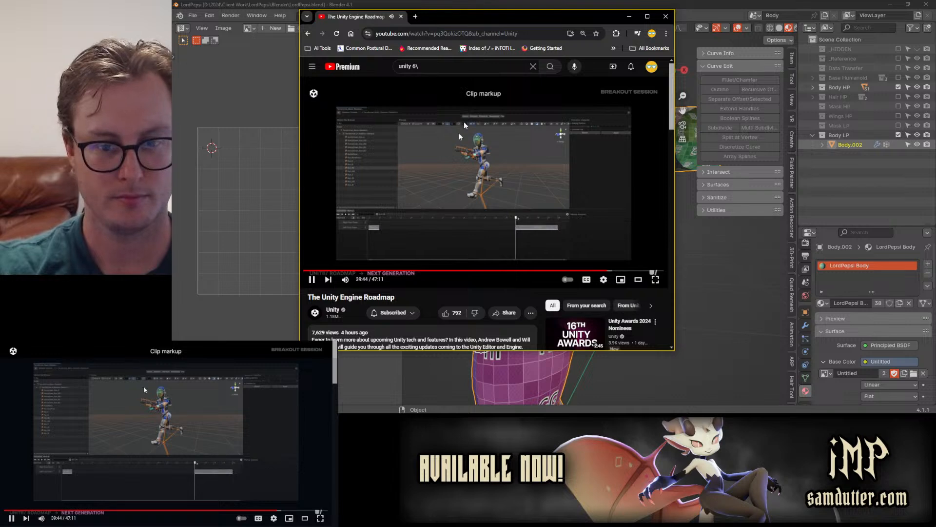
left_click_drag(538, 12, 935, 48)
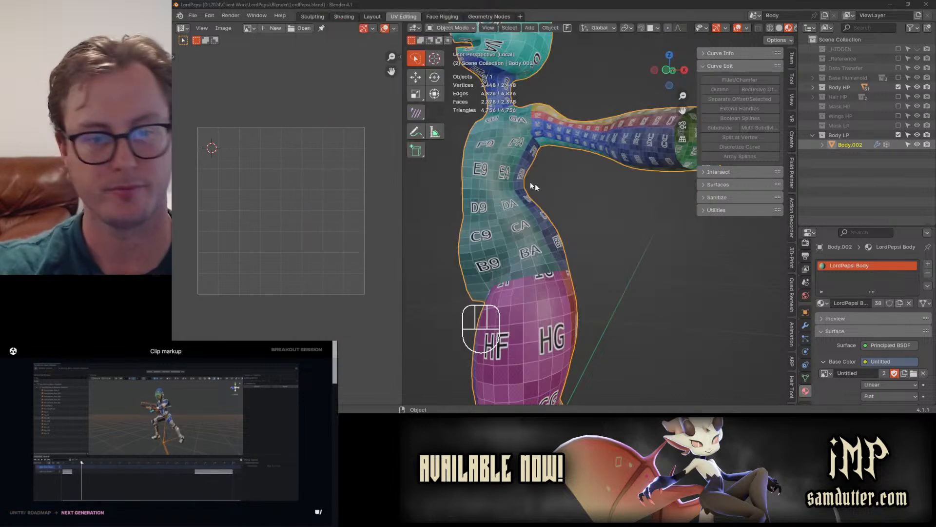
Edit the body mesh, select the torso piece and its bottom-left UV corner vertex.
left_click(503, 176)
key("Tab")
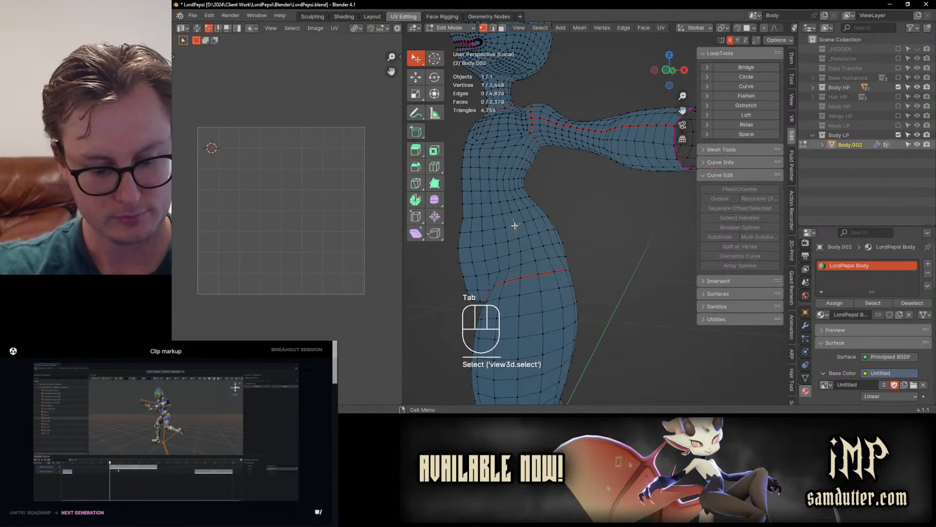
key("l")
scroll(278, 223, "up", 5)
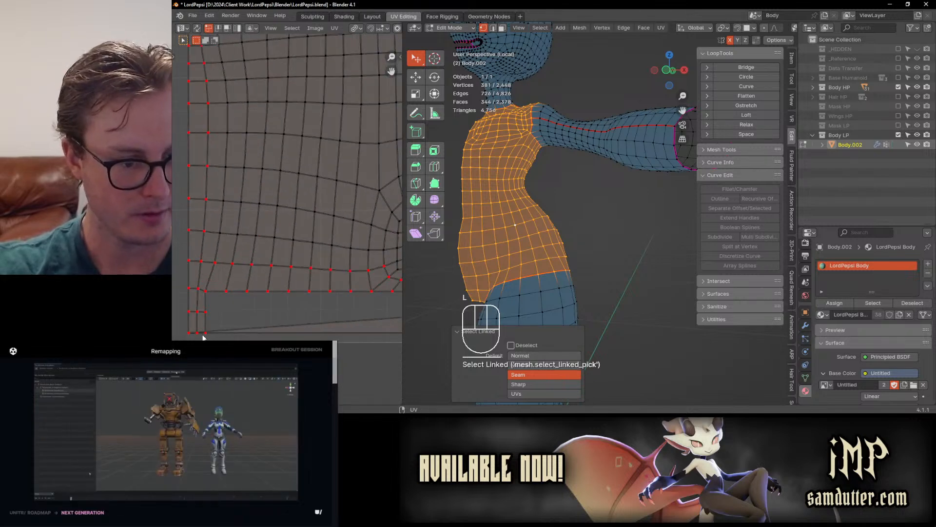
left_click(189, 333)
middle_click_drag(219, 338, 285, 249)
scroll(286, 250, "up", 4)
Try ripping the torso's corner UV vertex free, cancelling and undoing each attempt.
key("v")
key("ctrl+z")
key("v")
key("v")
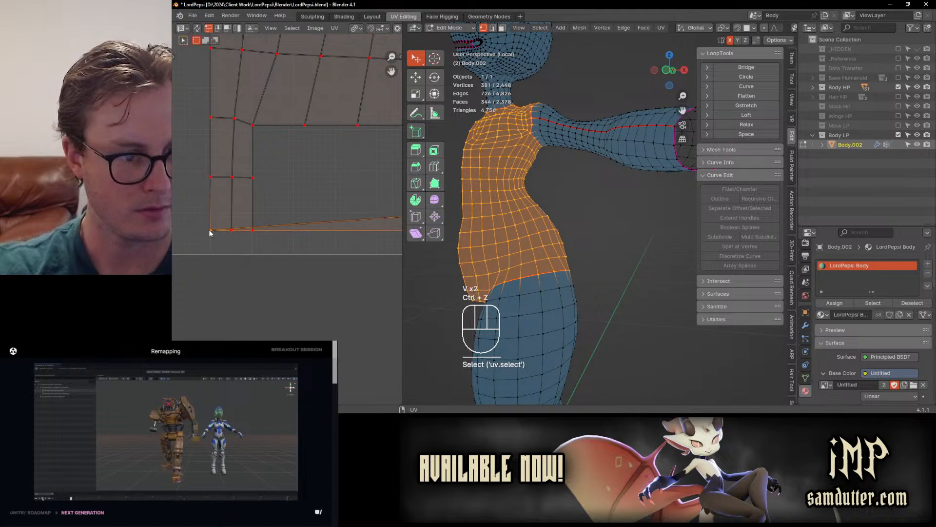
key("g")
right_click(209, 235)
key("v")
right_click(209, 246)
key("ctrl+z")
key("v")
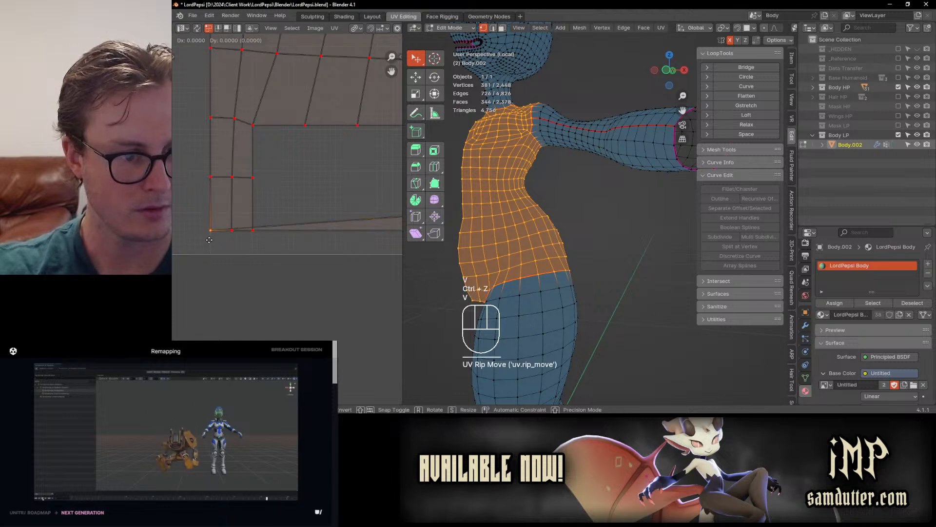
right_click(209, 239)
Move a torso UV vertex into place and snap the 2D cursor to a reference vertex.
key("h")
left_click(207, 235)
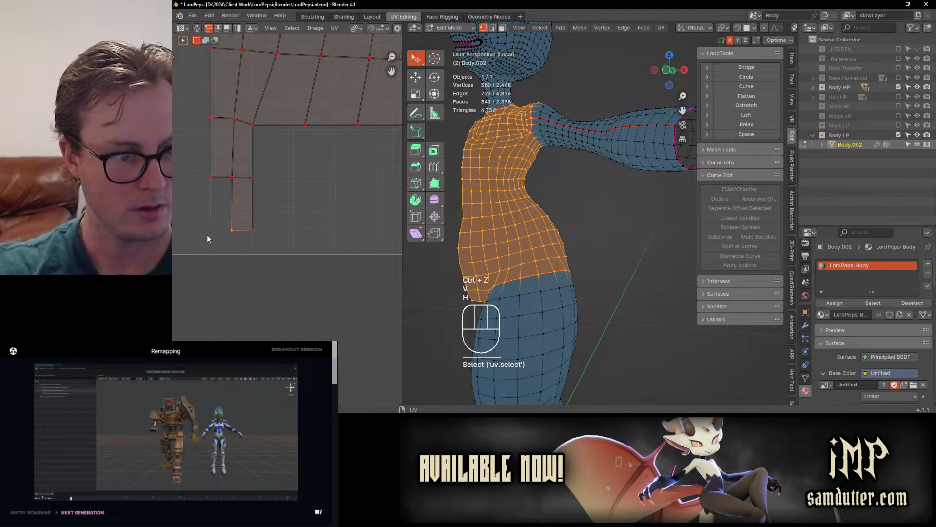
key("ctrl+z")
key("ctrl+z")
key("g")
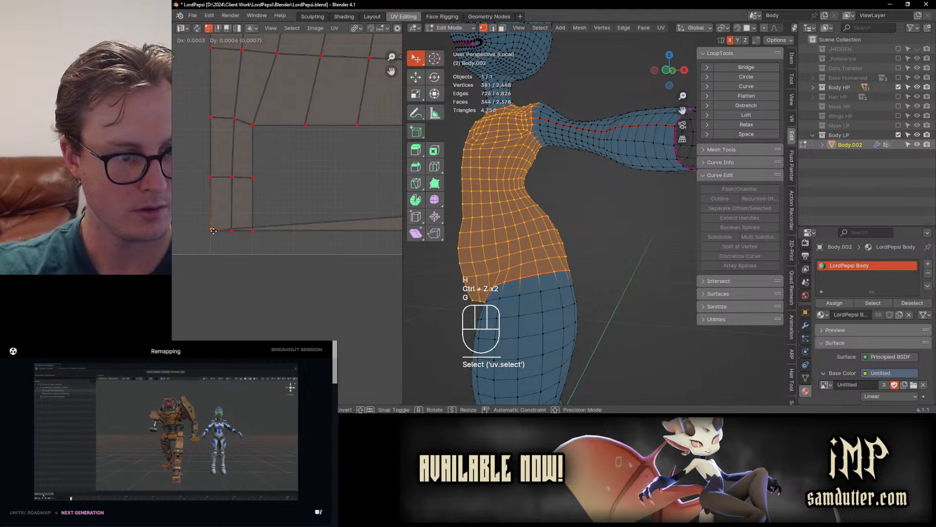
key("g")
left_click(311, 260)
left_click(235, 233)
key("shift+s")
key("shift+s")
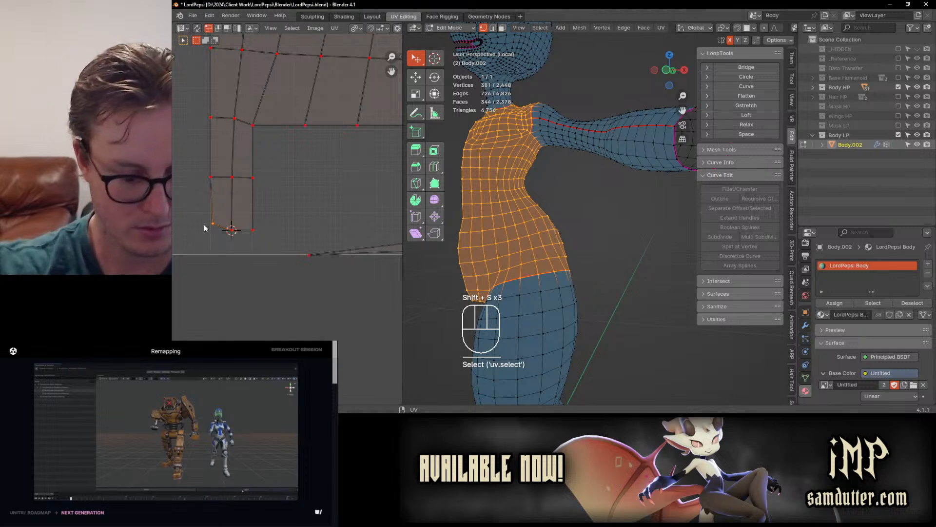
Flatten the stray bottom-left corner vertex onto the cursor's row with scale Y 0.
left_click(205, 227)
key("s")
key("y")
key("KP_0")
key("KP_Enter")
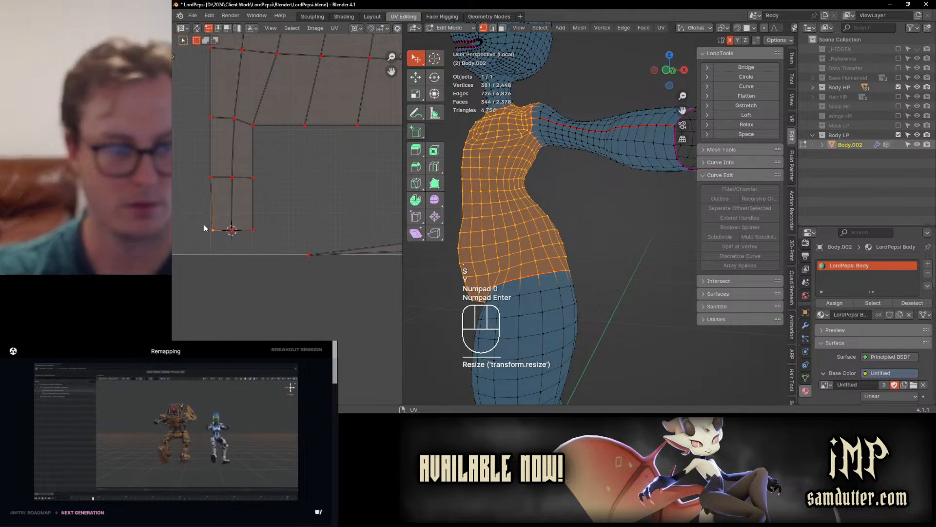
key("shift+s")
left_click(211, 233)
key("s")
key("x")
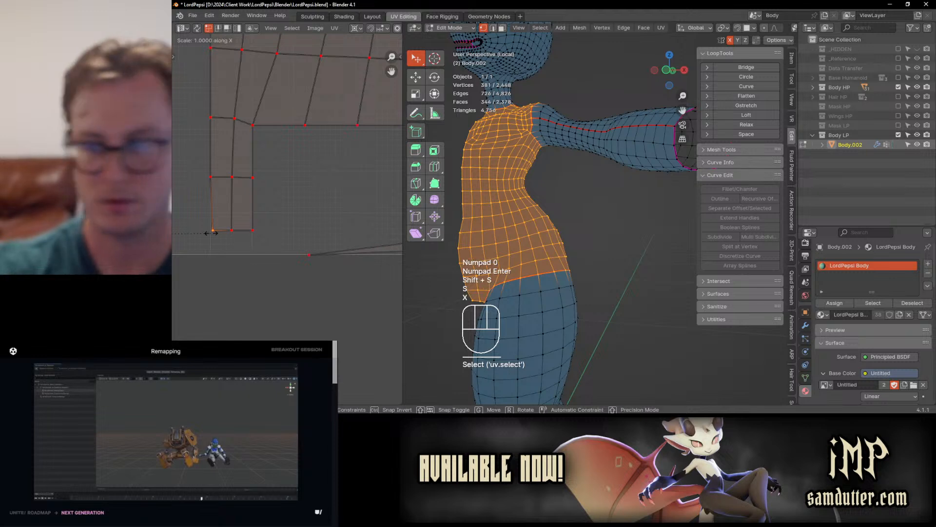
key("KP_0")
key("KP_Enter")
scroll(234, 234, "down", 4)
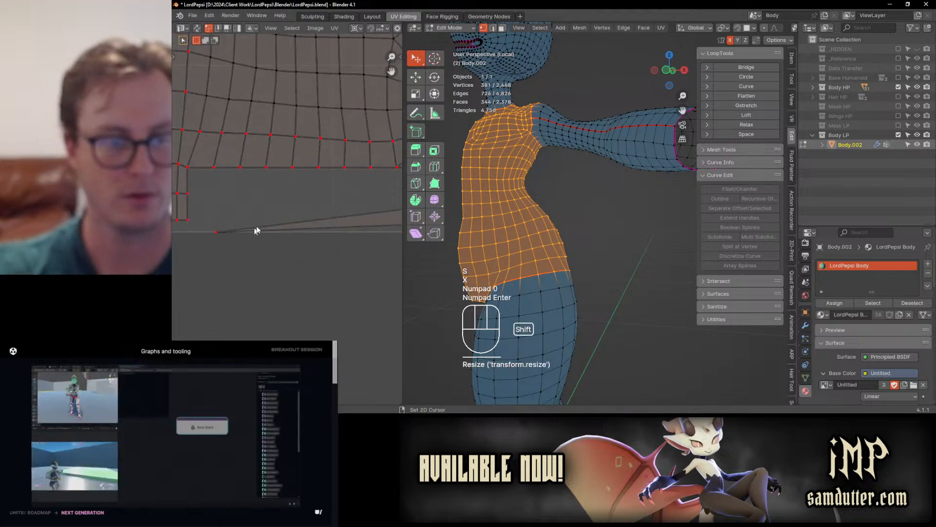
key("ctrl+z")
Line up the bottom-left corner and another stray vertex under the 2D cursor with scale X 0.
left_click(225, 216)
key("shift+s")
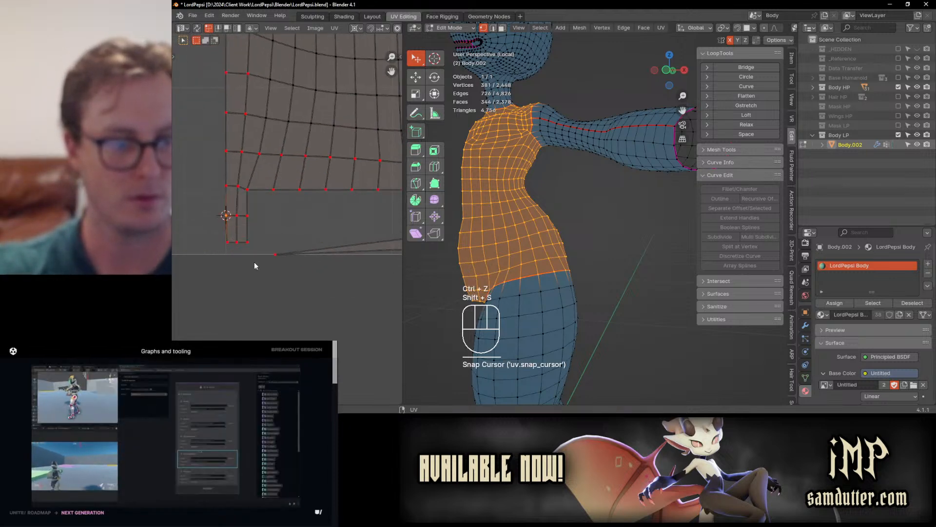
left_click(227, 243)
key("s")
key("x")
key("KP_0")
key("KP_Enter")
scroll(255, 225, "down", 4)
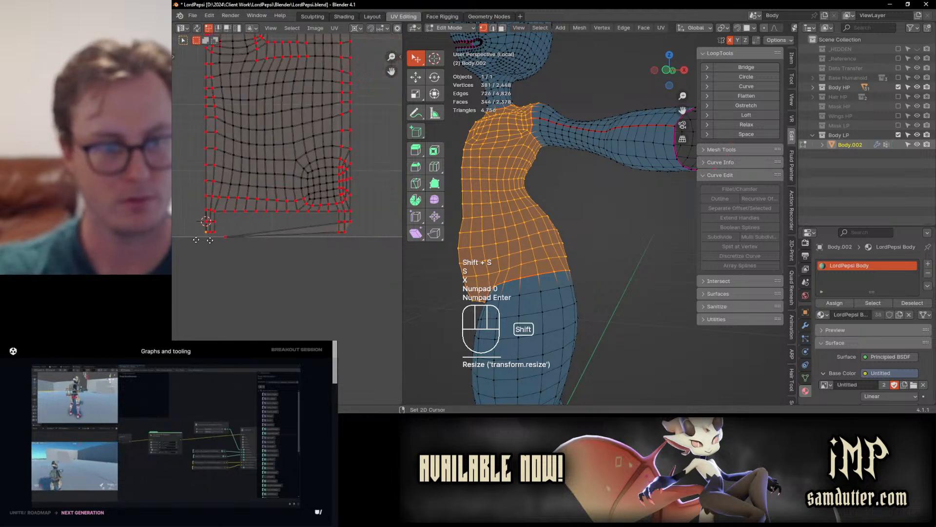
middle_click_drag(368, 240, 309, 241, "shift")
scroll(322, 236, "up", 2)
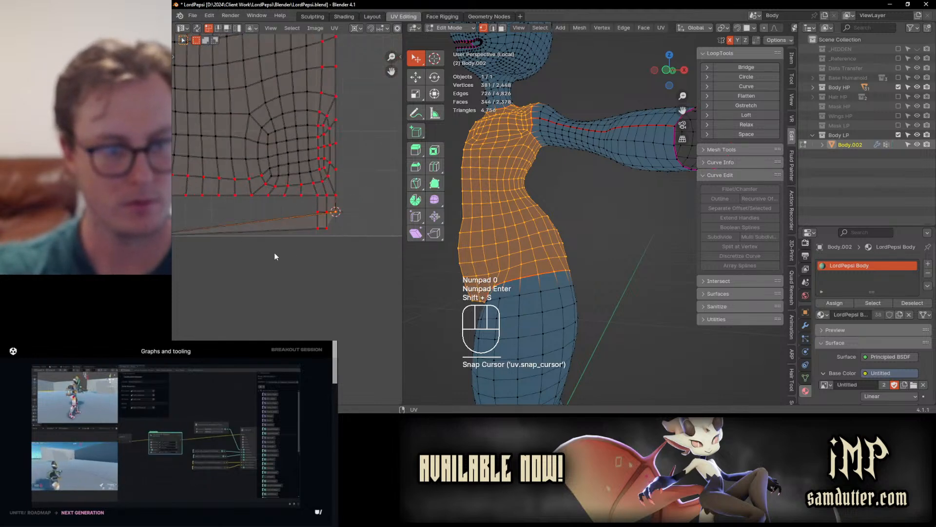
scroll(212, 241, "down", 5)
key("s")
key("x")
key("KP_0")
key("KP_Enter")
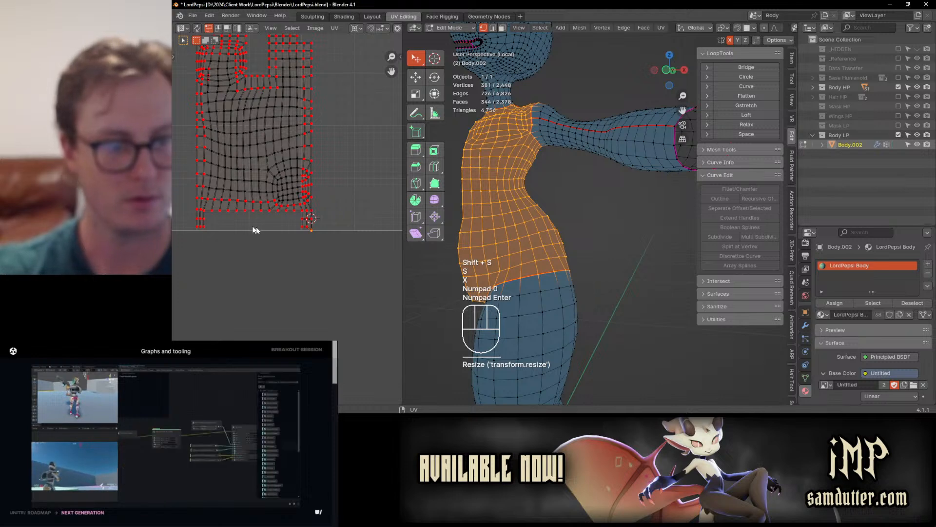
Align the bottom-right corner vertex to its neighbour's row with scale Y 0.
scroll(286, 225, "up", 5)
left_click(350, 233)
key("shift+s")
left_click(364, 248)
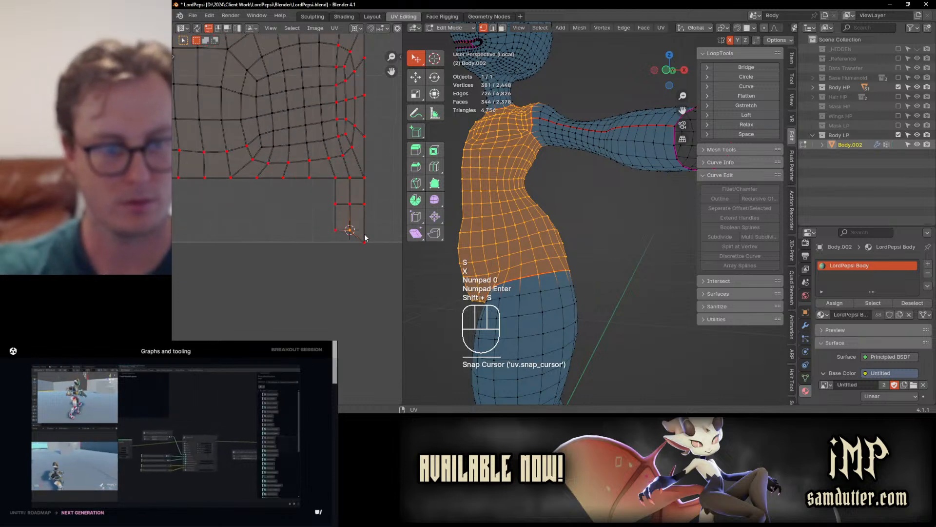
key("s")
key("y")
key("KP_0")
key("KP_Enter")
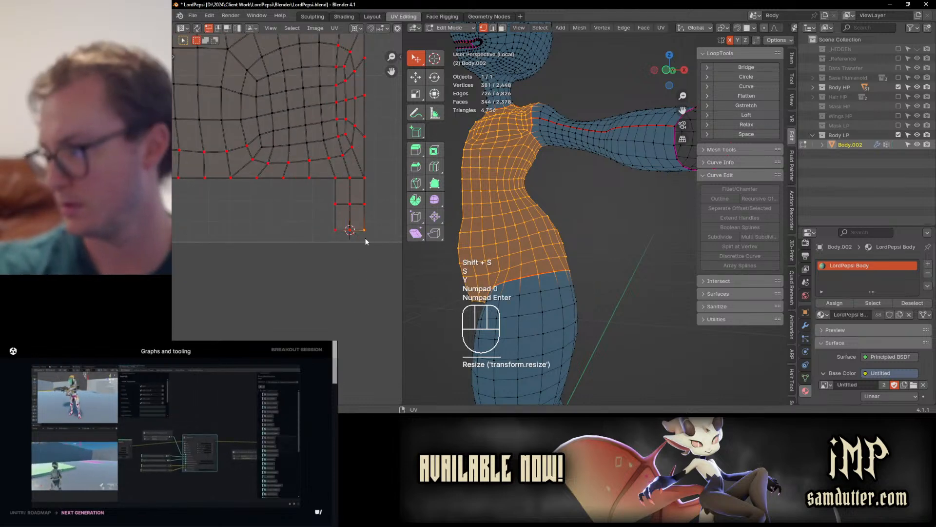
scroll(364, 238, "down", 5)
middle_click_drag(306, 201, 296, 224, "shift")
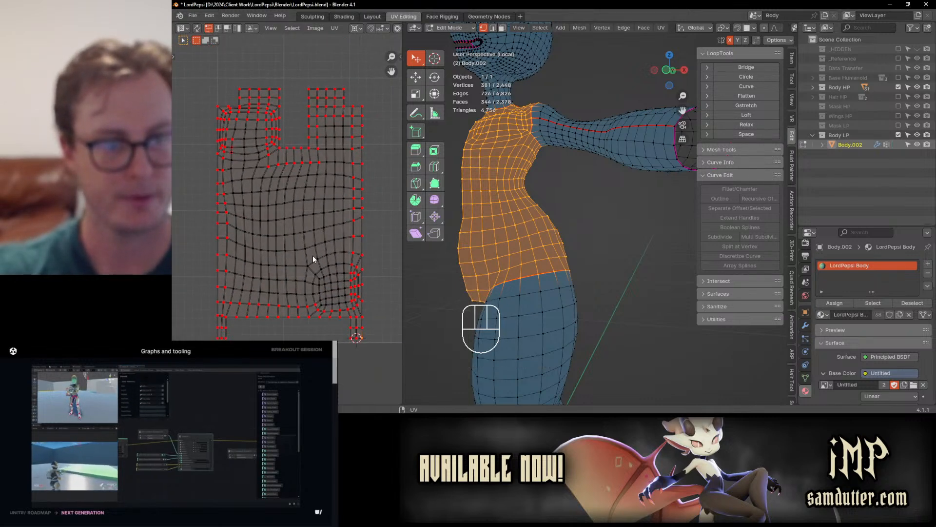
Unpin the torso's interior UVs, re-unwrap inside the pinned border, and return to Object Mode.
key("a")
key("q")
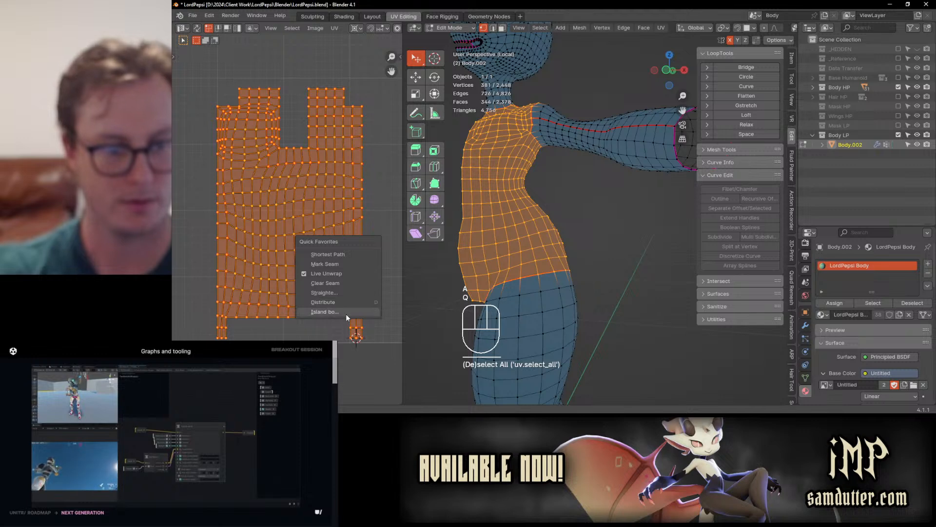
left_click(324, 311)
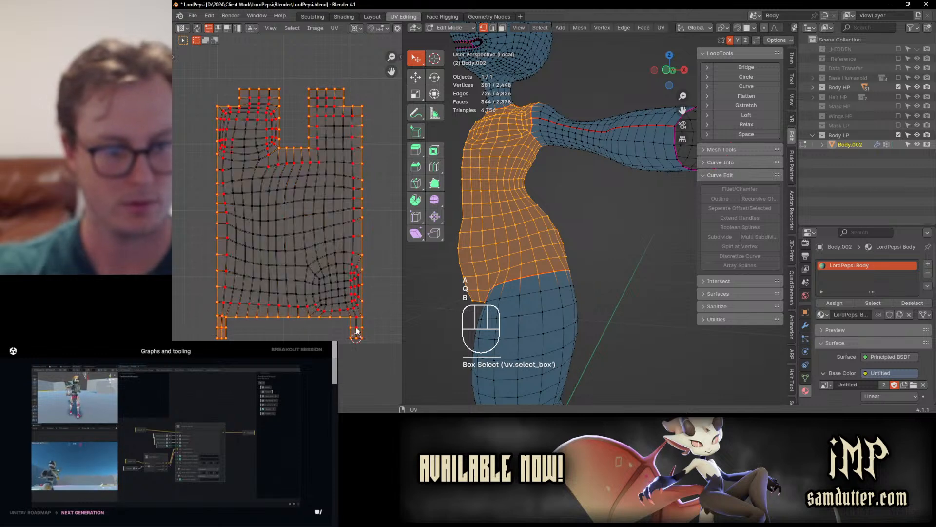
right_click(349, 315)
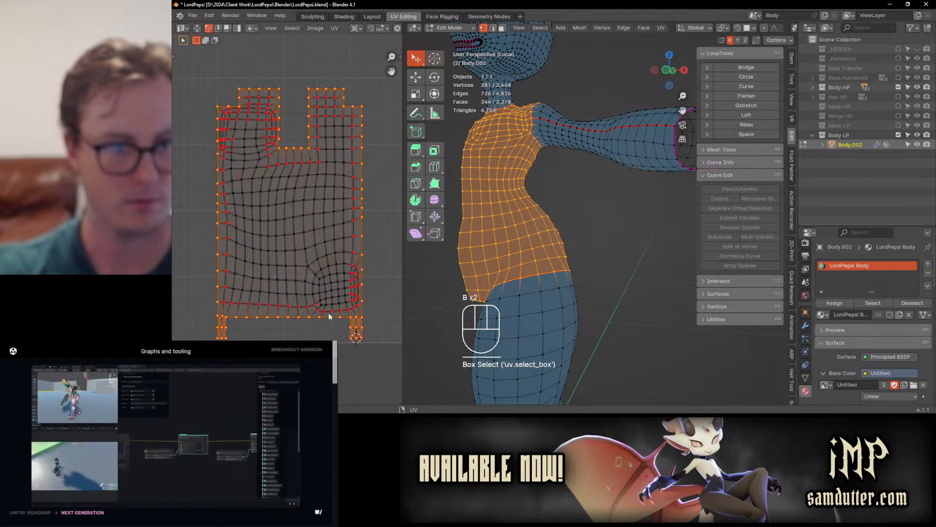
key("ctrl+i")
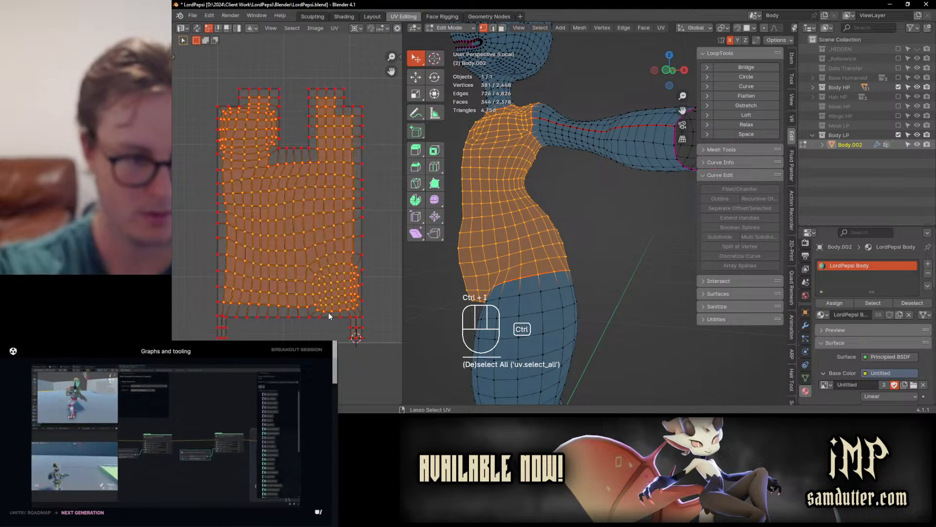
key("alt+p")
key("a")
key("u")
key("u")
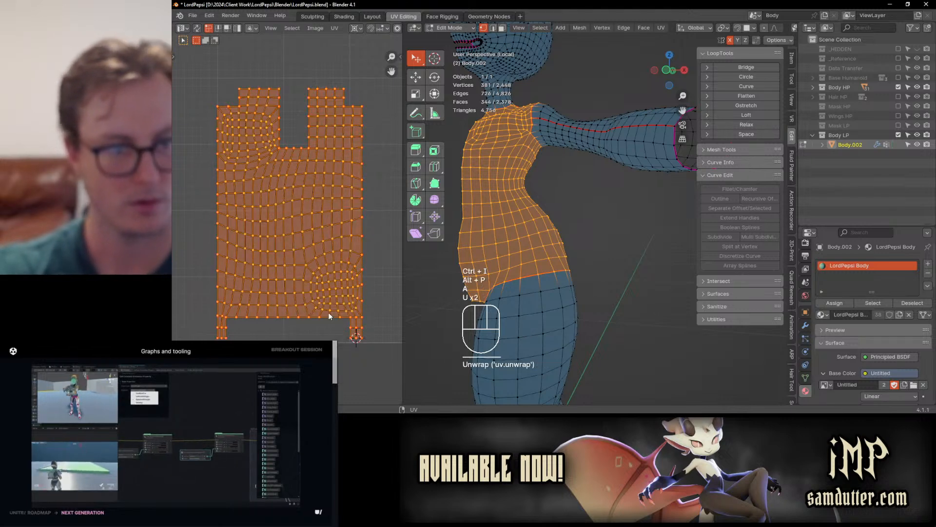
left_click(326, 217)
key("Tab")
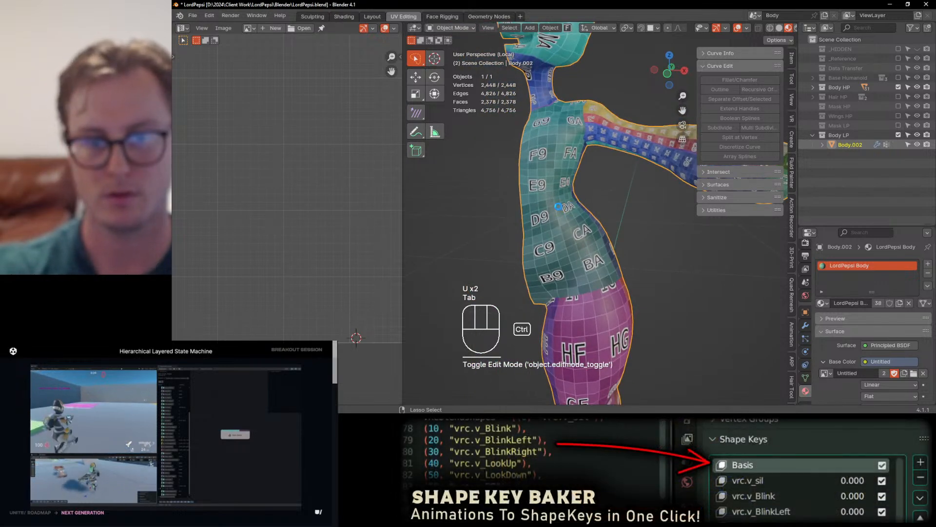
Save the file, return to Edit Mode and hide viewport overlays to see the texture.
key("ctrl+s")
key("Tab")
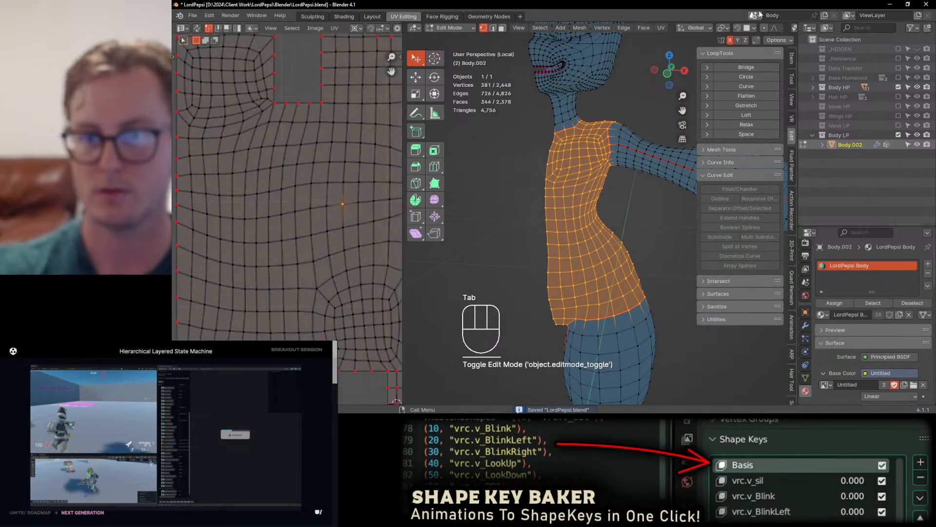
scroll(732, 31, "down", 7)
left_click(704, 28)
middle_click_drag(231, 176, 276, 204)
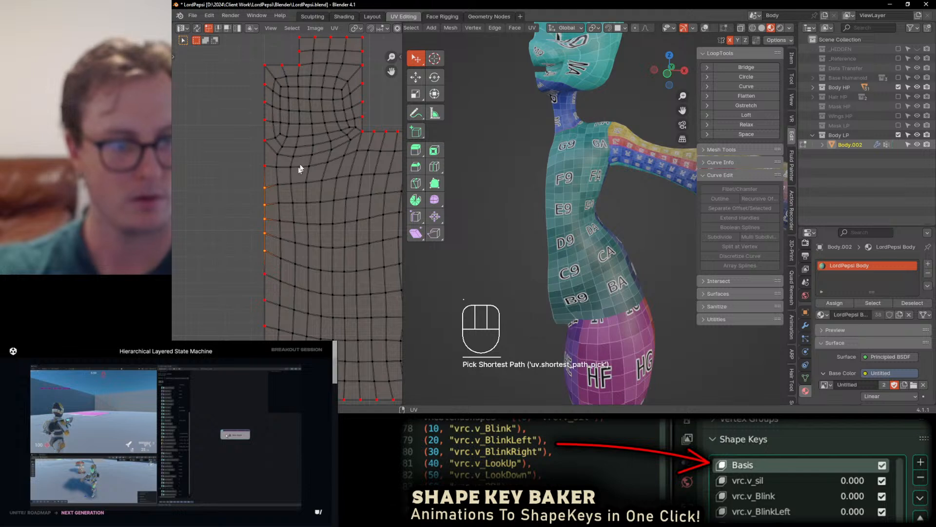
Scale the selected edge vertices, then spread the left-edge vertices vertically.
key("s")
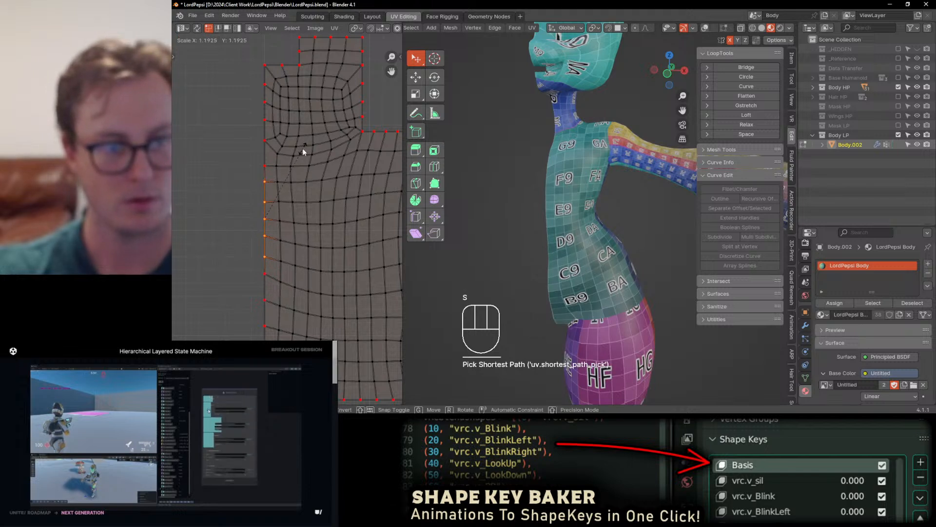
left_click(302, 149)
left_click(266, 234)
middle_click_drag(255, 270, 252, 210, "shift")
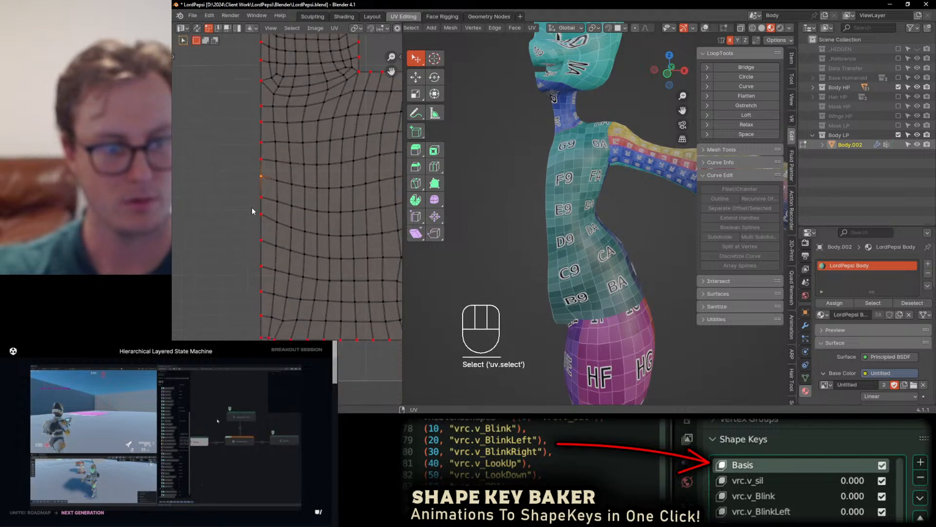
key("g")
key("y")
key("s")
key("y")
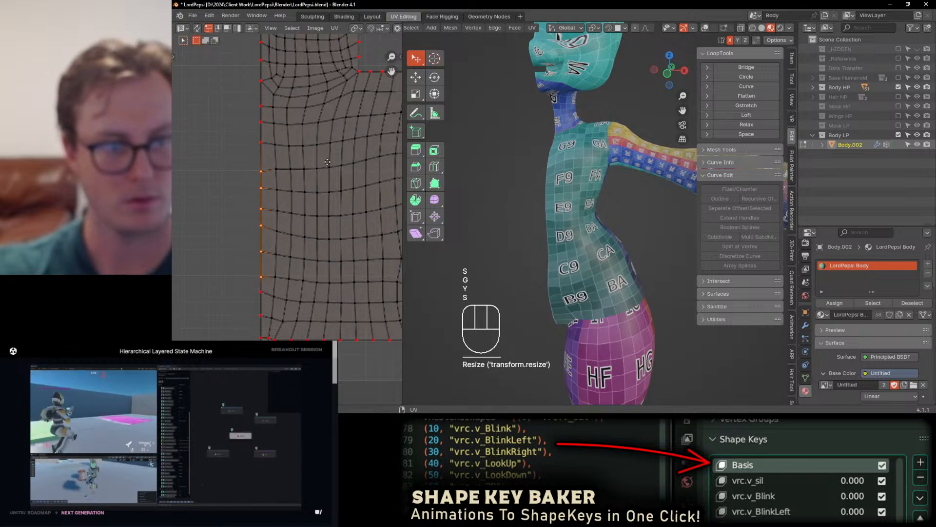
left_click(328, 160)
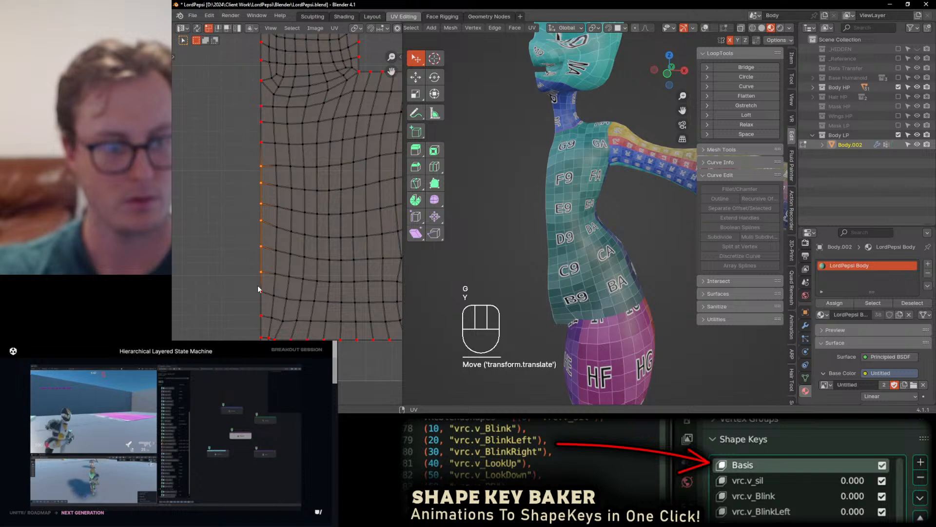
Tighten and lower individual left-edge vertices with vertical-only moves.
left_click(263, 231)
key("s")
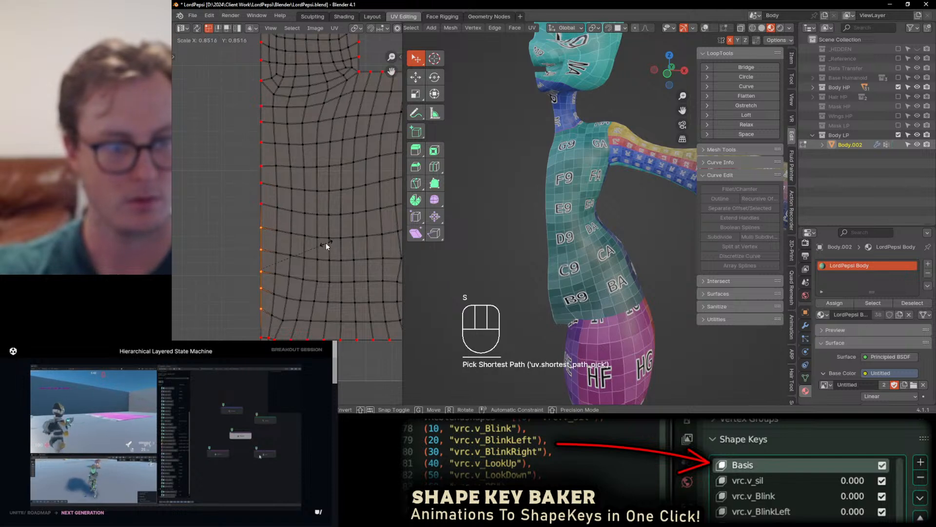
left_click(326, 243)
key("g")
key("y")
left_click(322, 249)
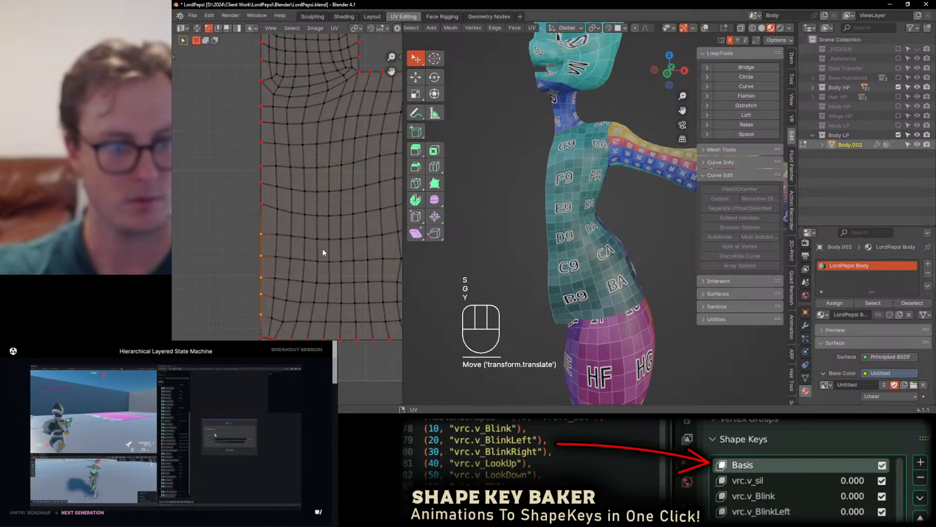
left_click(260, 185)
key("g")
key("y")
left_click(259, 197)
Undo the last left-edge vertex move and redo it vertically at a better height.
middle_click_drag(225, 181, 233, 243)
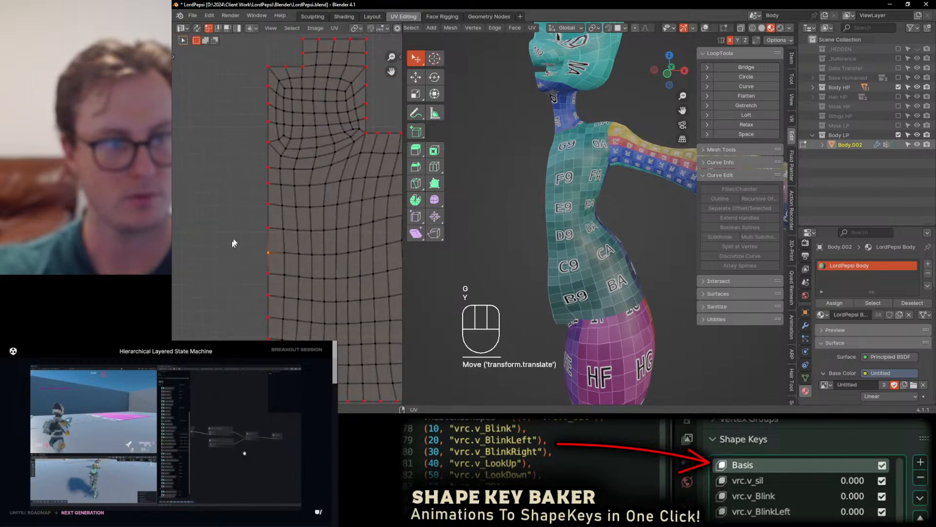
scroll(583, 205, "up", 2)
middle_click_drag(581, 200, 599, 214)
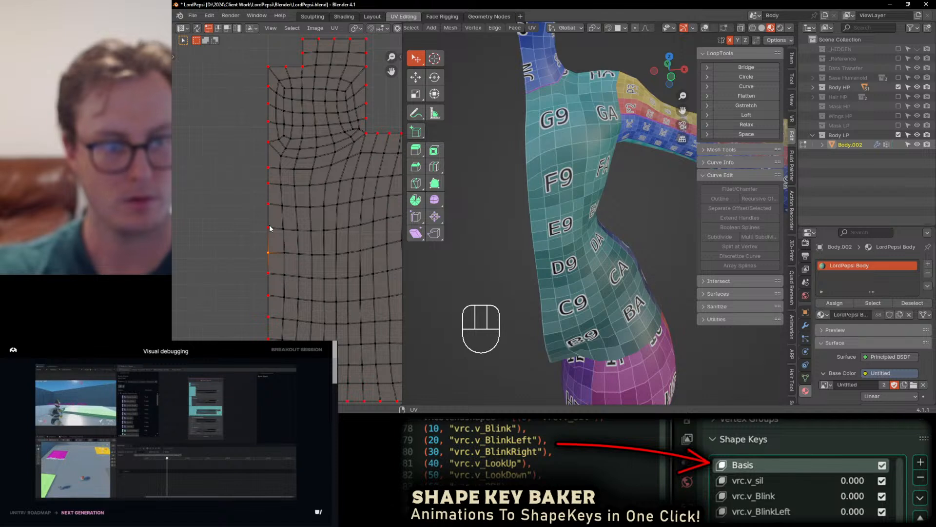
key("ctrl+z")
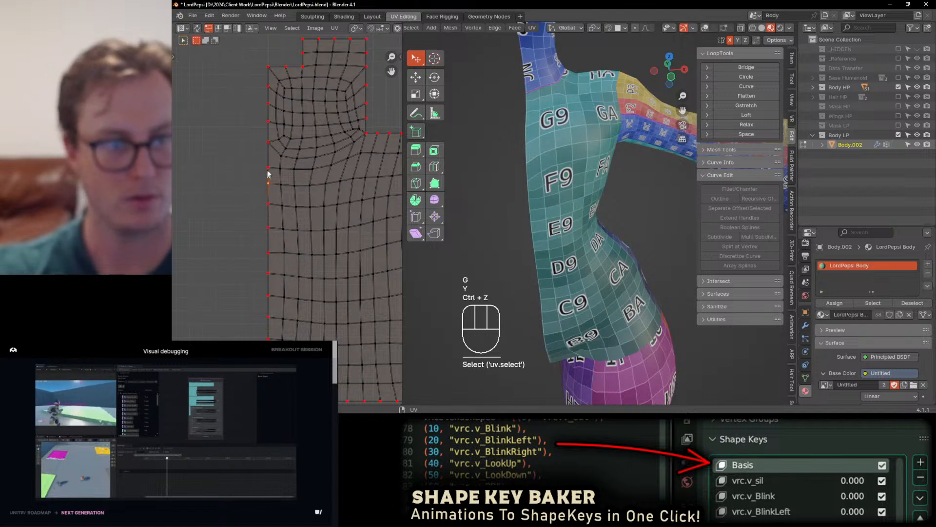
key("g")
key("y")
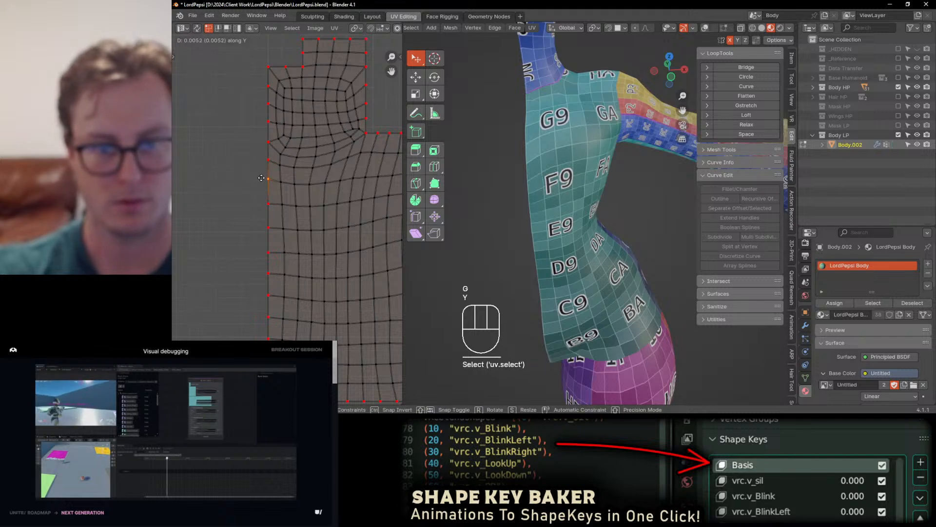
left_click(261, 176)
Drop the lower-edge vertex vertically to line up the island's bottom near the skirt.
middle_click_drag(665, 258, 575, 212)
middle_click_drag(556, 146, 573, 236, "shift")
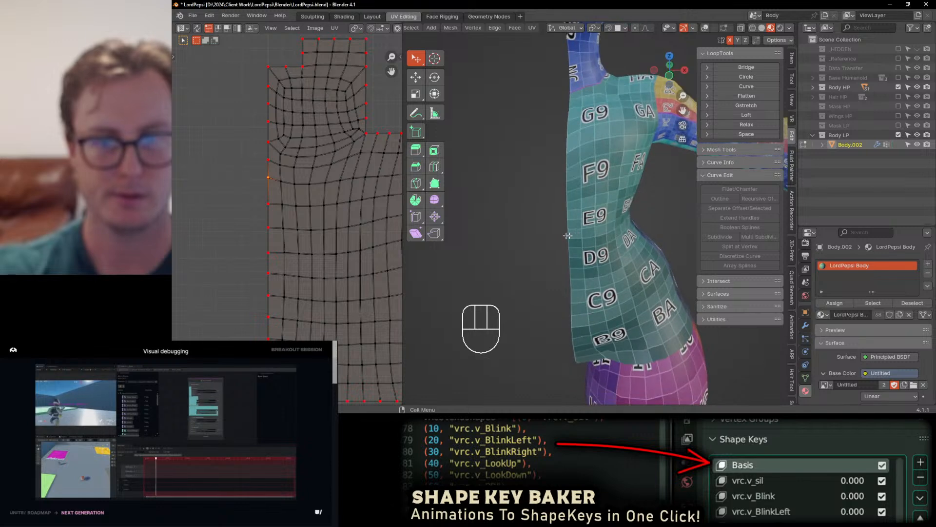
middle_click_drag(274, 147, 290, 178)
middle_click_drag(355, 241, 331, 116, "shift")
middle_click_drag(552, 253, 561, 210)
middle_click_drag(585, 274, 592, 176, "shift")
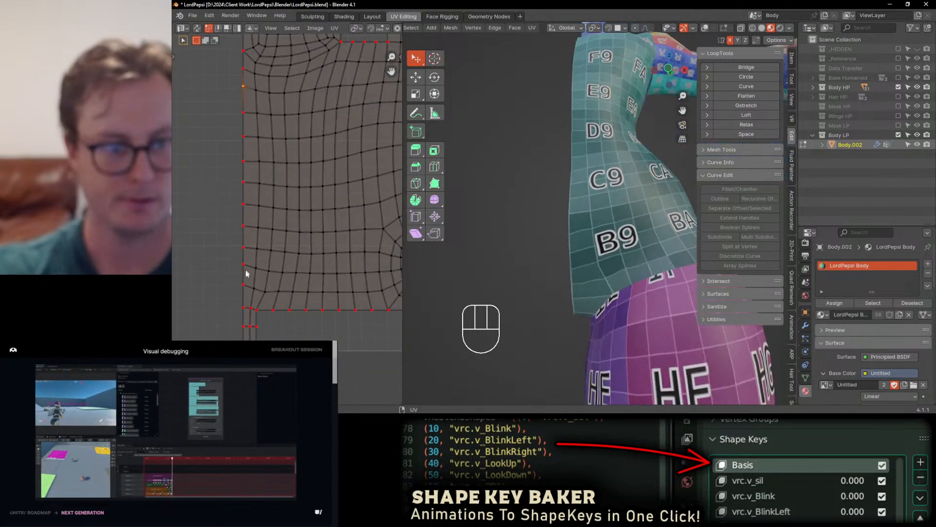
key("g")
key("y")
left_click(238, 287)
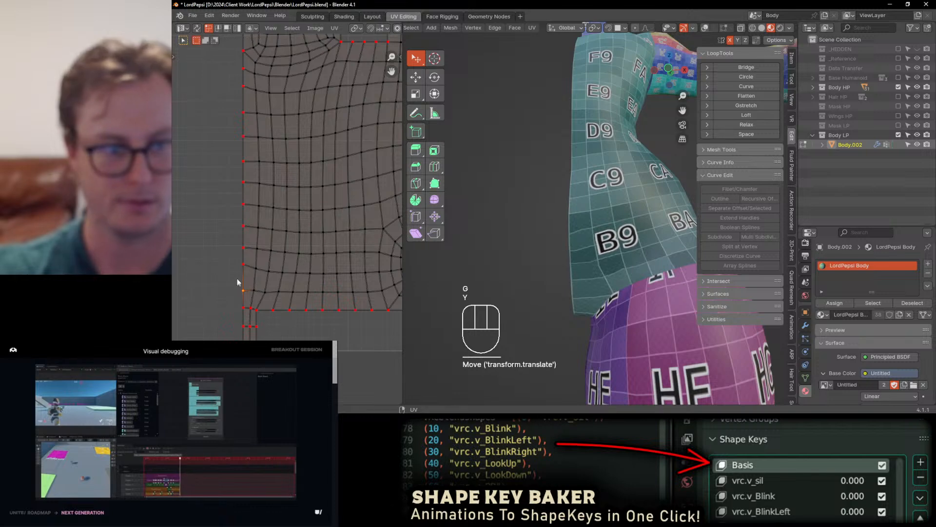
key("g")
key("y")
left_click(236, 268)
Orbit the body and pan the UV view to the torso island's right edge.
middle_click_drag(527, 194, 601, 240)
middle_click_drag(260, 267, 273, 324, "shift")
scroll(581, 171, "down", 4)
middle_click_drag(600, 171, 434, 178)
scroll(486, 166, "up", 4)
scroll(259, 232, "down", 3)
middle_click_drag(367, 226, 321, 255)
scroll(262, 224, "up", 3)
Spread the right-edge vertex path wider and nudge one right-edge vertex vertically.
left_click(321, 197)
left_click(322, 259, "ctrl")
key("s")
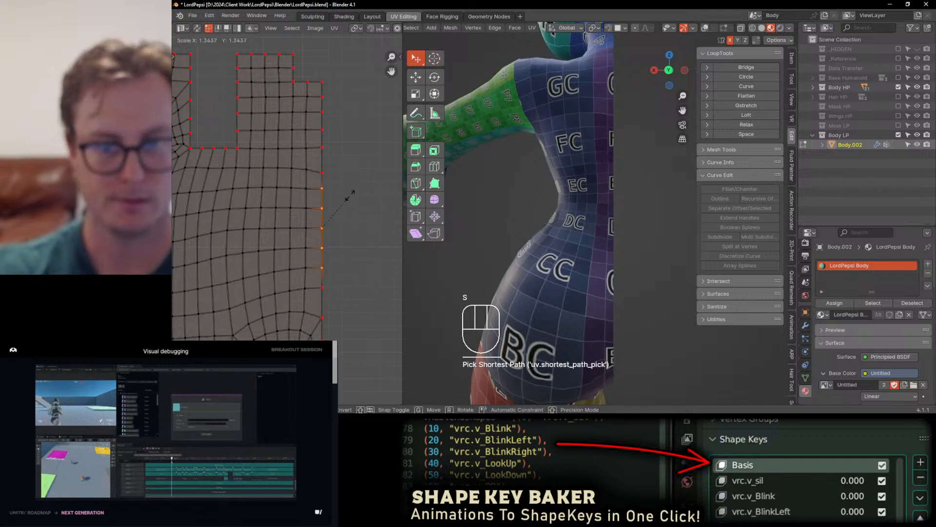
left_click(351, 196)
left_click(323, 174)
key("g")
key("y")
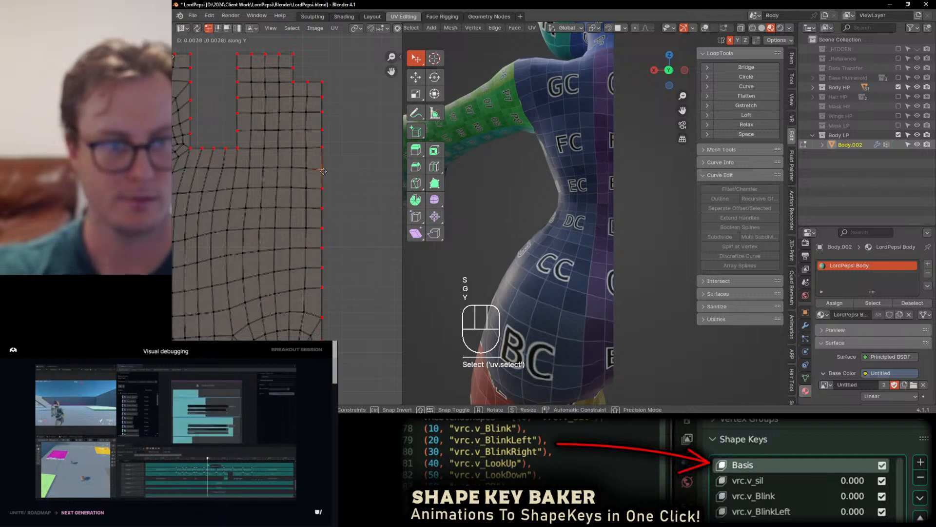
left_click(323, 170)
Select the island's bottom-left corner vertex and snap the 2D cursor to it.
middle_click_drag(330, 182, 352, 237)
middle_click_drag(204, 239, 283, 221)
middle_click_drag(517, 146, 458, 222)
scroll(494, 215, "up", 3)
middle_click_drag(458, 222, 451, 230)
scroll(295, 338, "down", 1)
middle_click_drag(295, 338, 314, 265, "shift")
left_click(198, 239)
middle_click_drag(196, 242, 356, 236, "shift")
scroll(356, 237, "up", 3)
key("shift+s")
middle_click_drag(348, 270, 274, 238, "shift")
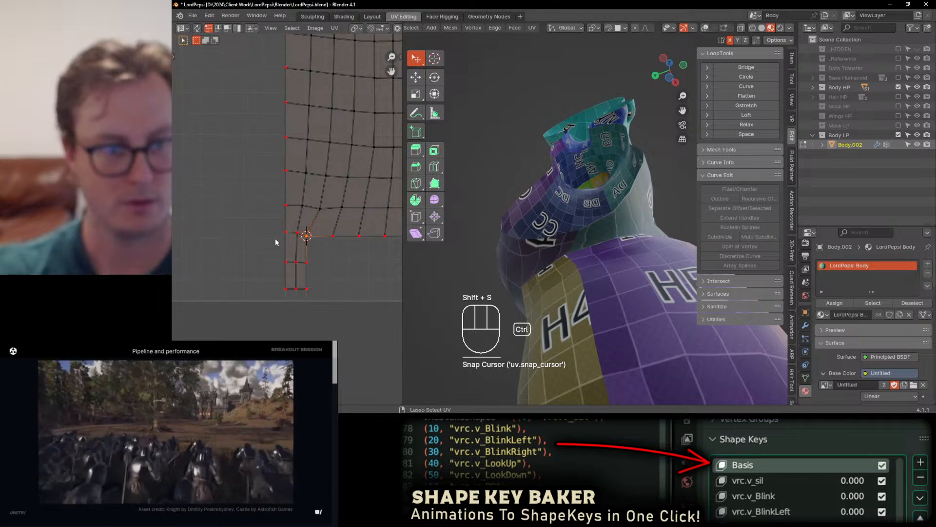
Flatten the bottom edge path with S Y 0 and Distribute its vertices evenly.
left_click(276, 238, "ctrl")
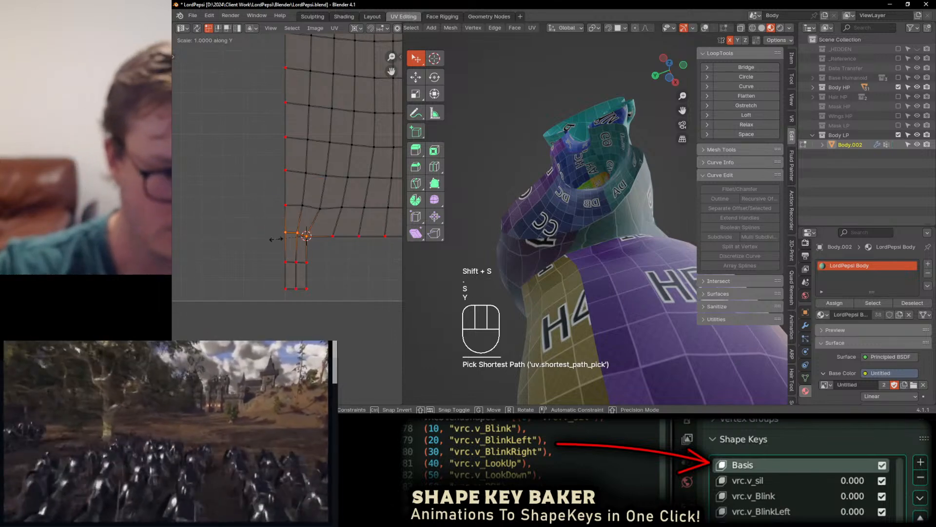
key("s")
key("y")
key("KP_0")
key("KP_Enter")
key("q")
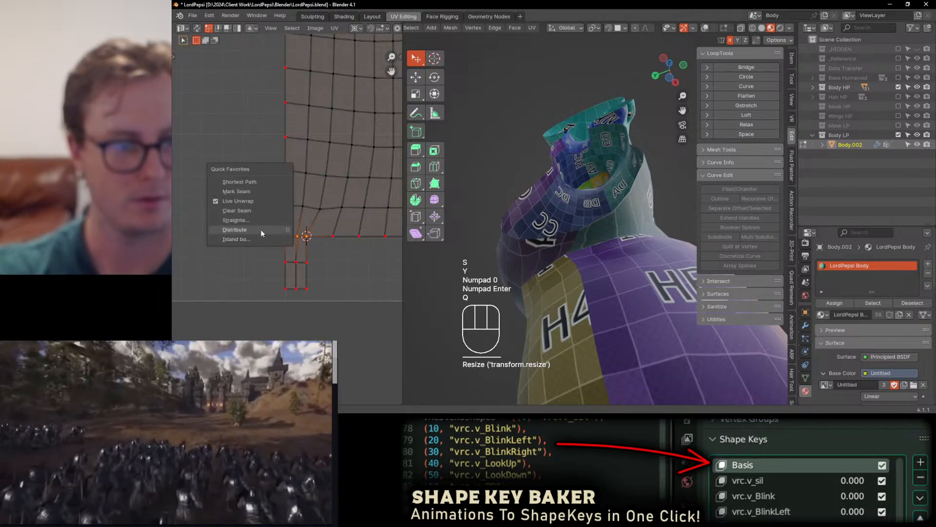
left_click(260, 230)
scroll(286, 225, "down", 7)
scroll(358, 242, "up", 3)
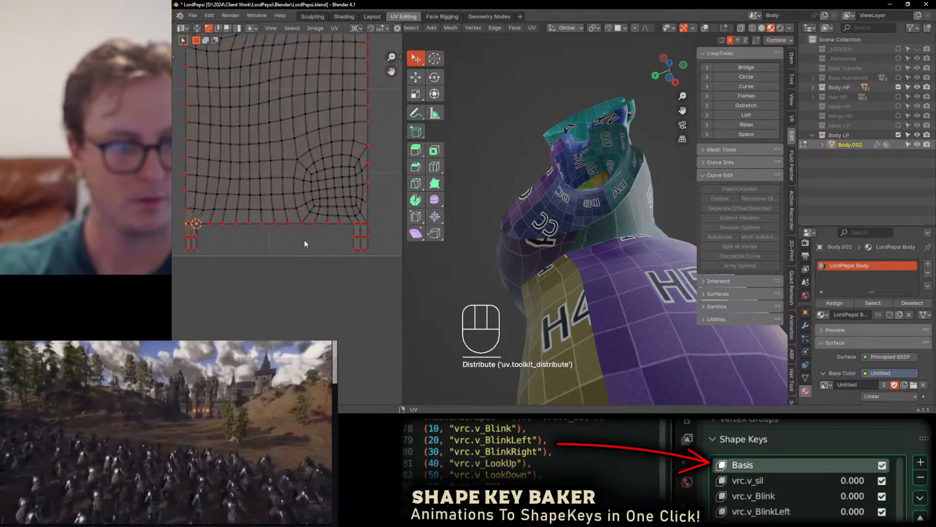
Distribute the whole bottom row evenly again, then return to Object Mode.
left_click(236, 226)
left_click(353, 224, "ctrl")
key("q")
left_click(354, 231)
key("Tab")
scroll(608, 203, "down", 10)
middle_click_drag(571, 209, 575, 244)
scroll(573, 239, "up", 5)
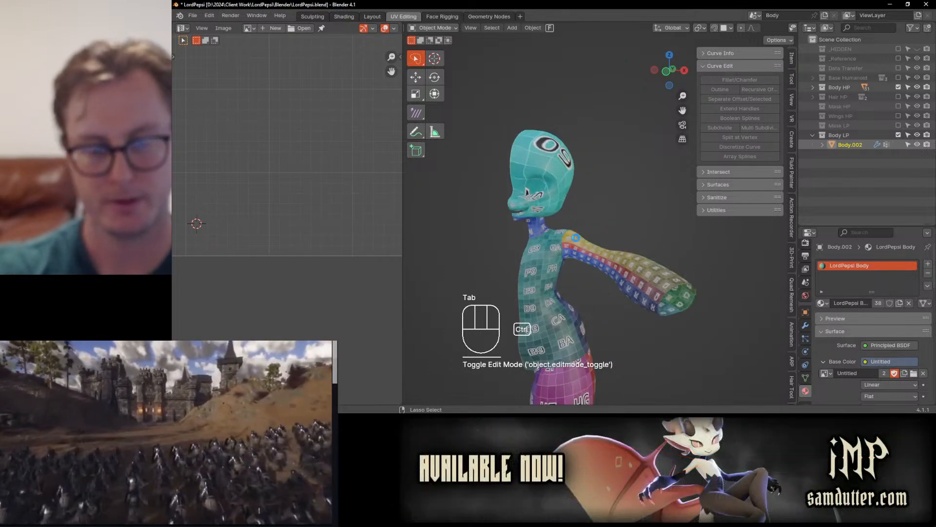
Save, re-enter Edit Mode, select and frame the head island, and widen the UV editor.
key("ctrl+s")
scroll(576, 238, "up", 3)
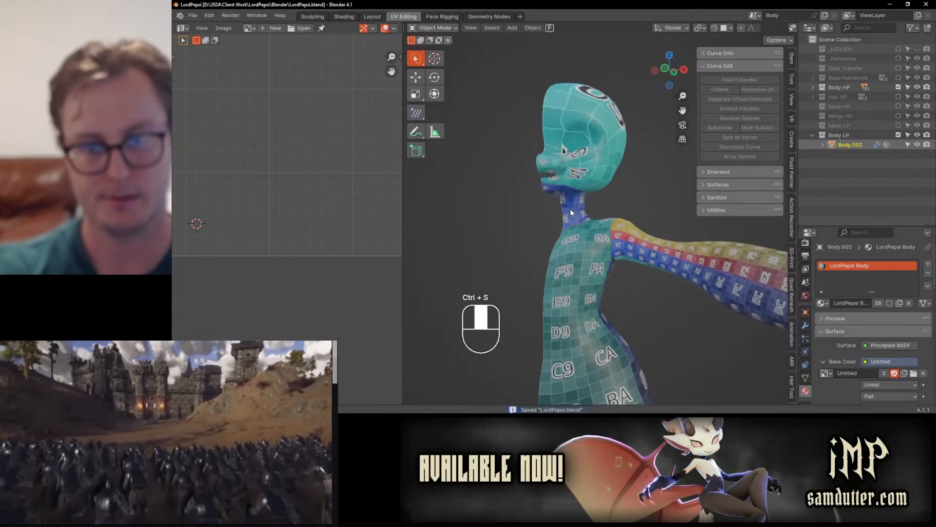
key("Tab")
left_click(569, 209)
key("l")
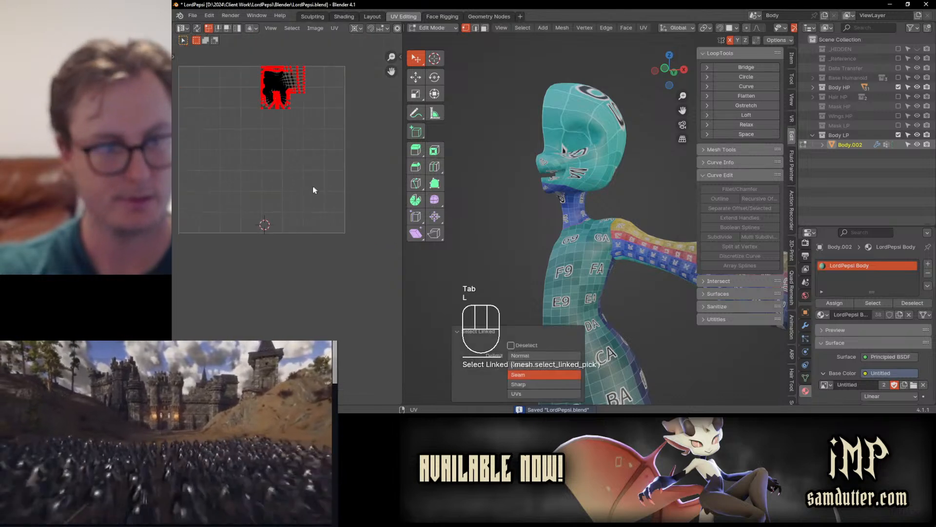
key("KP_Decimal")
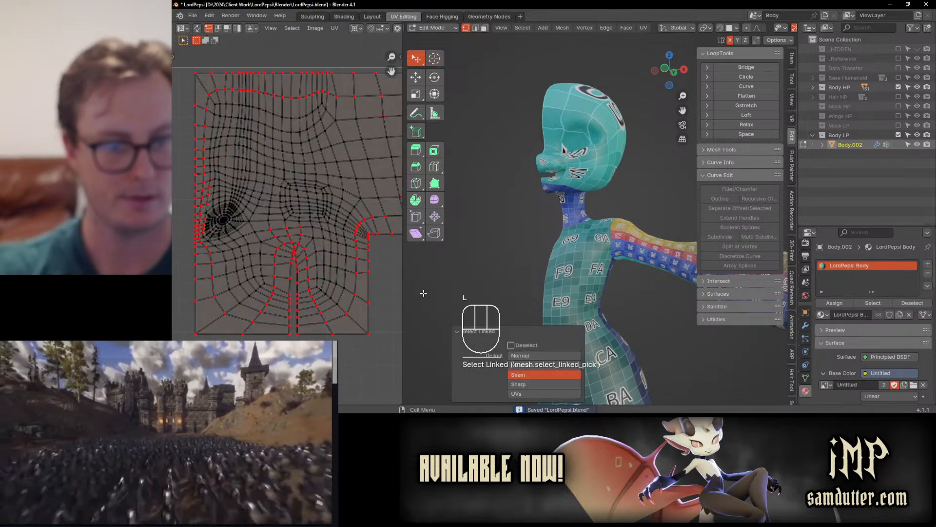
left_click_drag(403, 282, 497, 281)
scroll(303, 253, "down", 5)
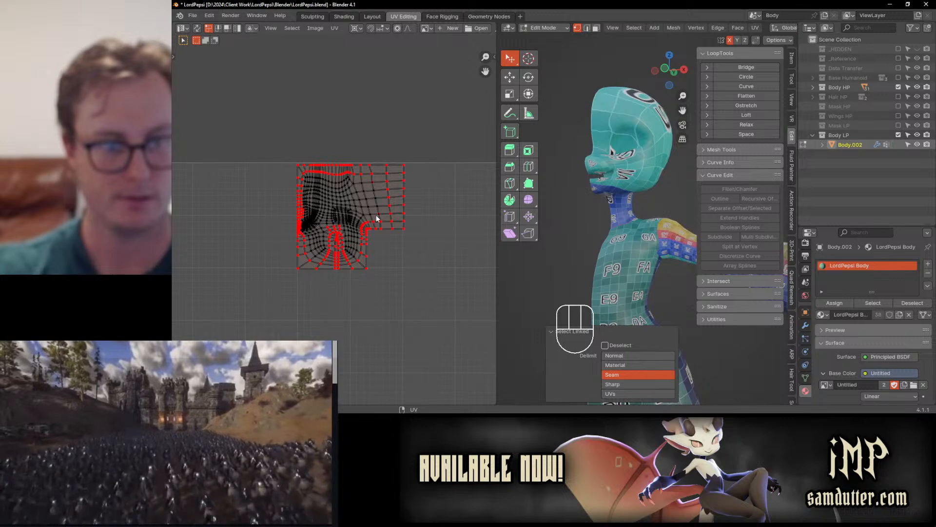
Change the pivot point, rotate the whole head island upright and reposition it.
key("a")
key("r")
key("Escape")
key("period")
left_click(406, 318)
key("r")
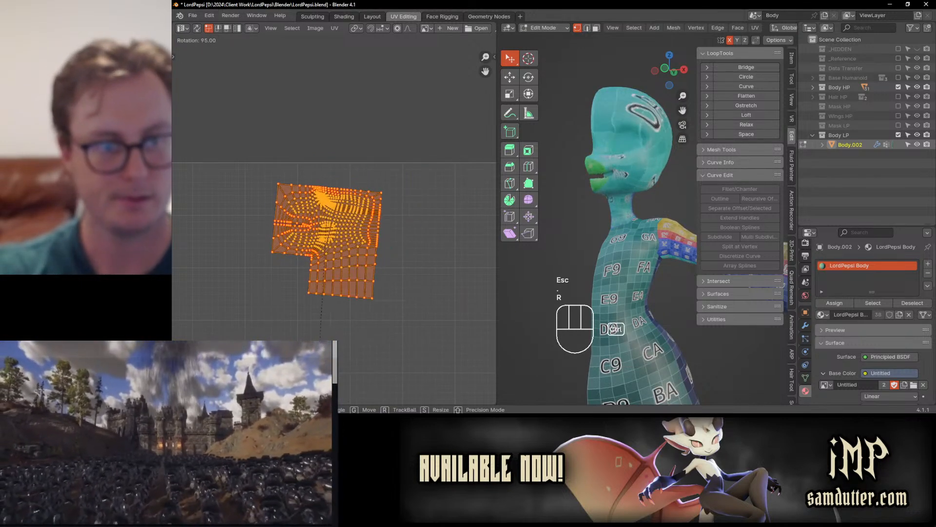
left_click(341, 300)
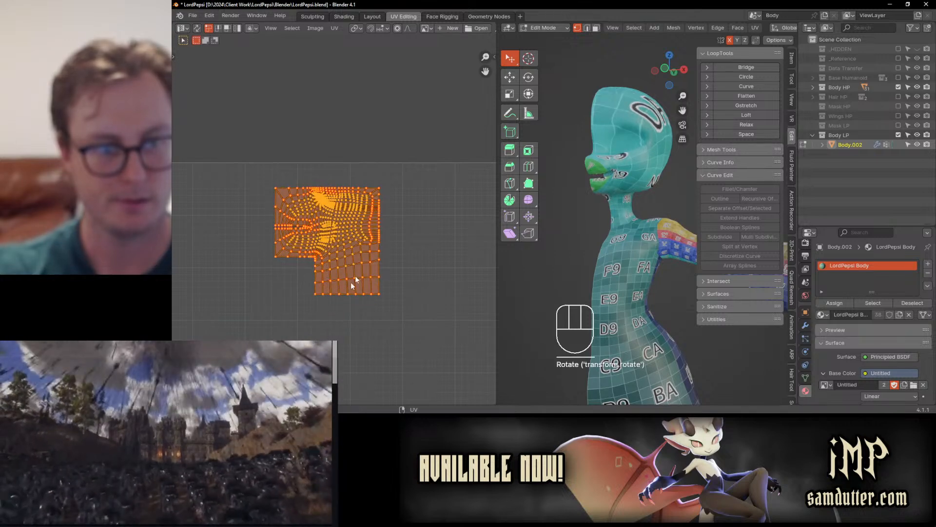
key("g")
left_click(359, 268)
scroll(359, 268, "up", 2)
Pull the head island's top-left corner vertex well upward and snap the 2D cursor to it.
left_click(279, 230)
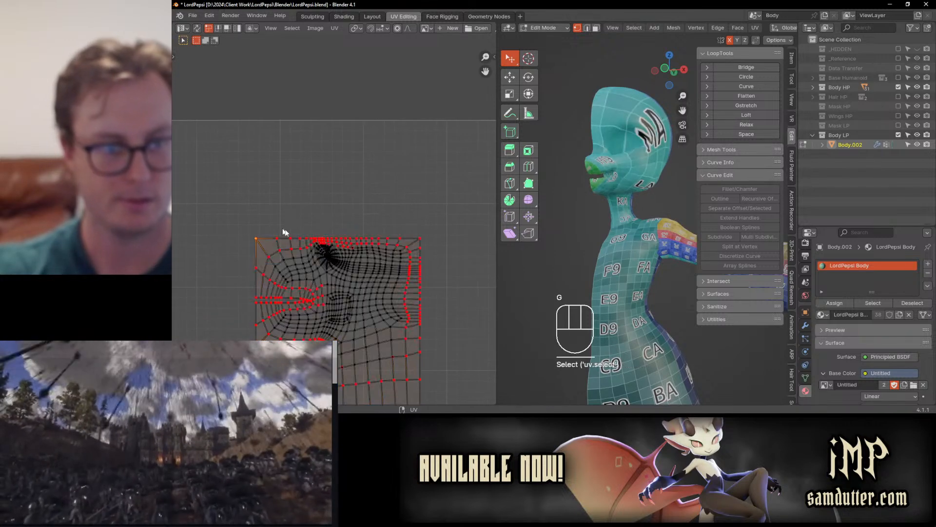
scroll(341, 273, "up", 3)
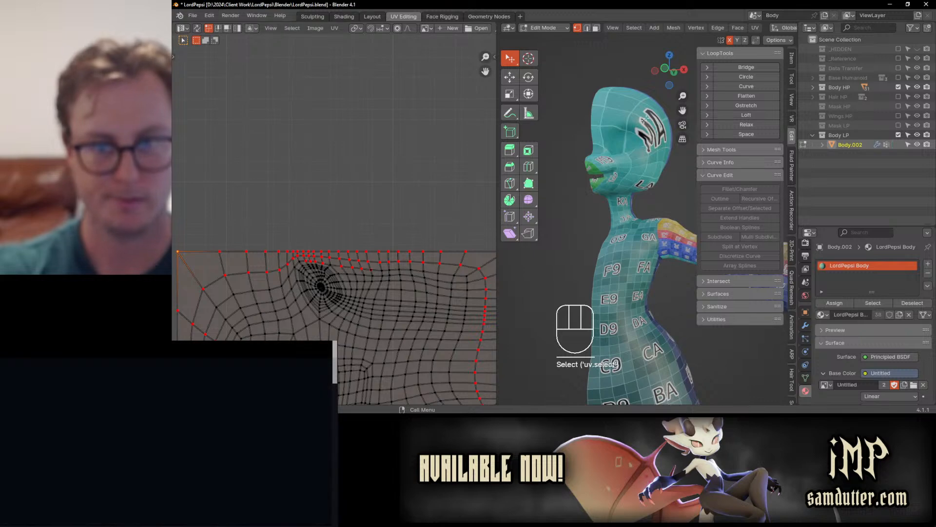
middle_click_drag(297, 285, 302, 233)
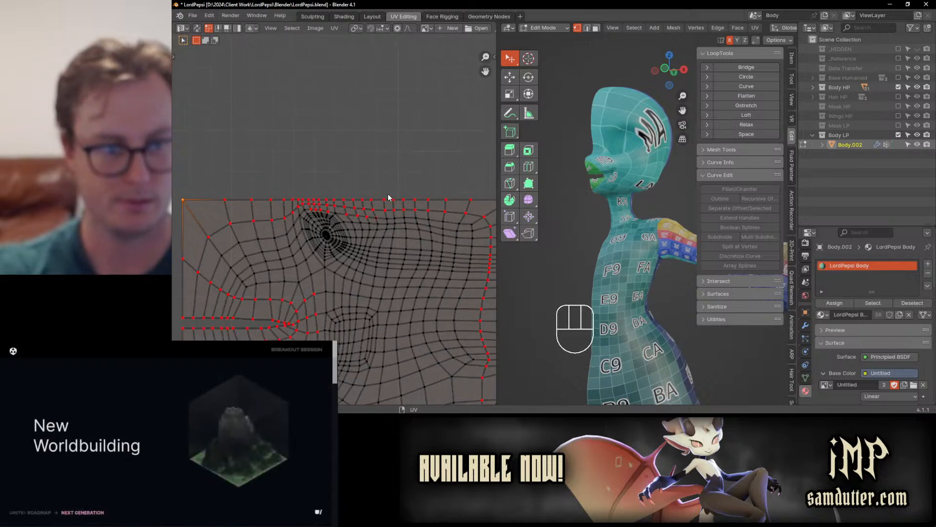
scroll(393, 202, "down", 2)
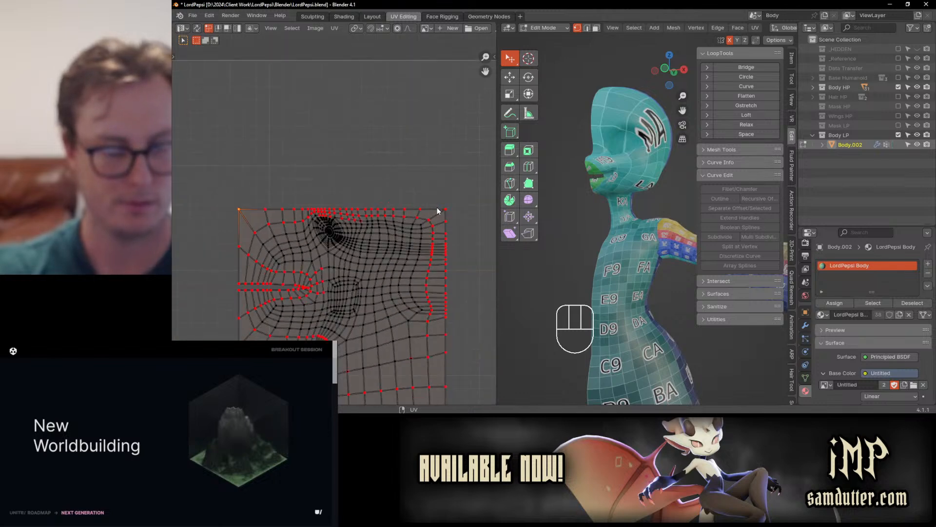
scroll(258, 256, "up", 2)
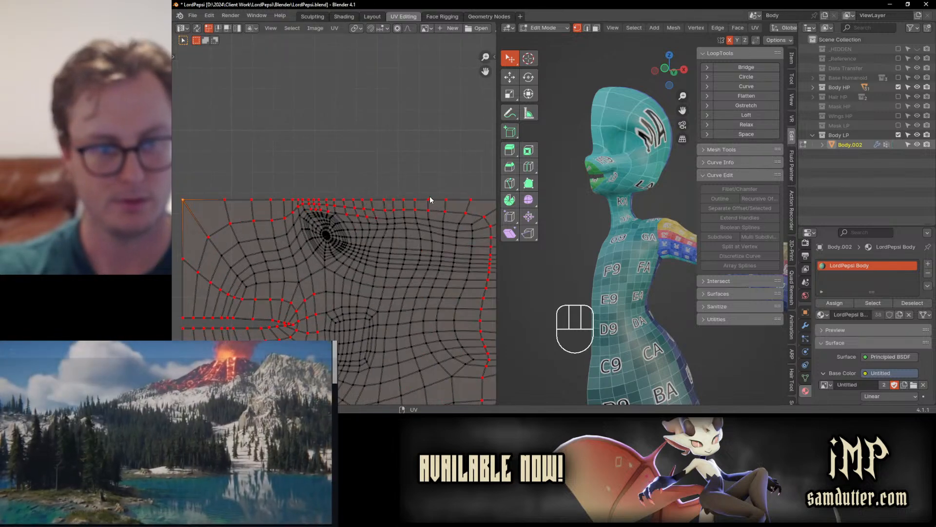
left_click(414, 212)
key("g")
left_click(195, 69)
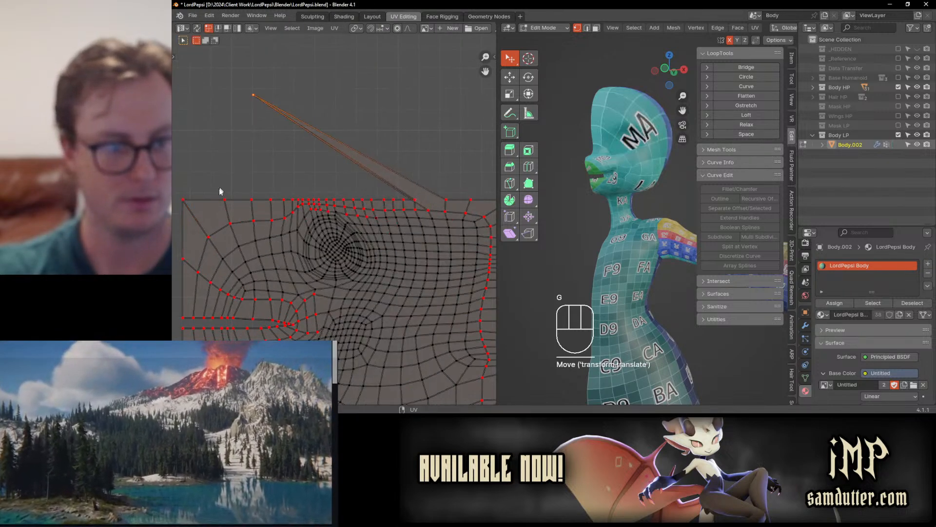
middle_click_drag(207, 212, 250, 203)
key("shift+s")
left_click(260, 317)
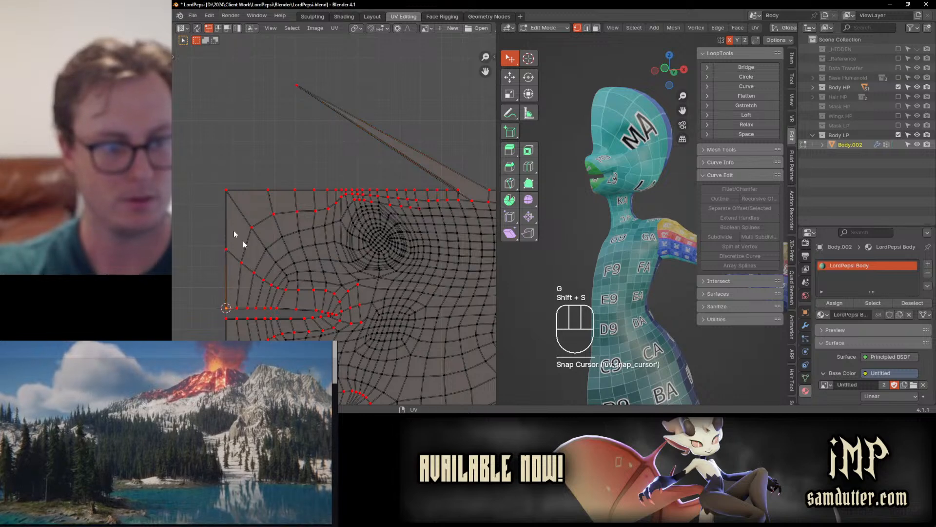
middle_click_drag(272, 272, 304, 288)
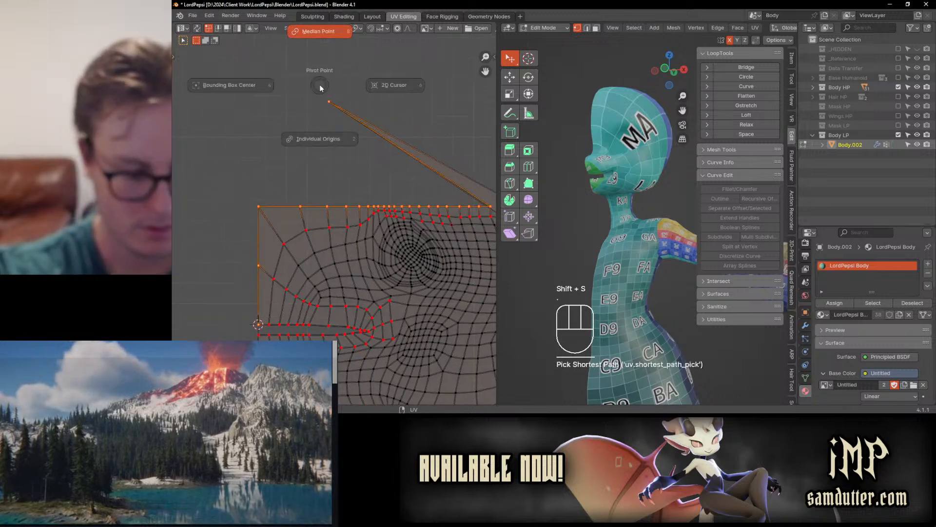
Pin the left-edge vertices and straighten them into a vertical line with S X 0.
key("p")
key("s")
key("x")
key("KP_0")
key("KP_Enter")
key("q")
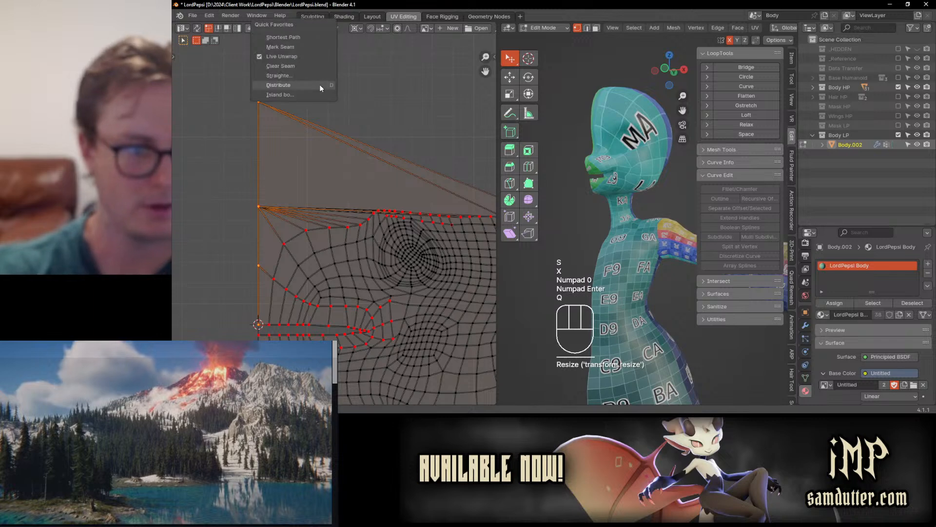
key("g")
left_click(279, 240)
key("a")
scroll(370, 273, "down", 3)
Unpin the island interior and re-unwrap it around its pinned border.
key("q")
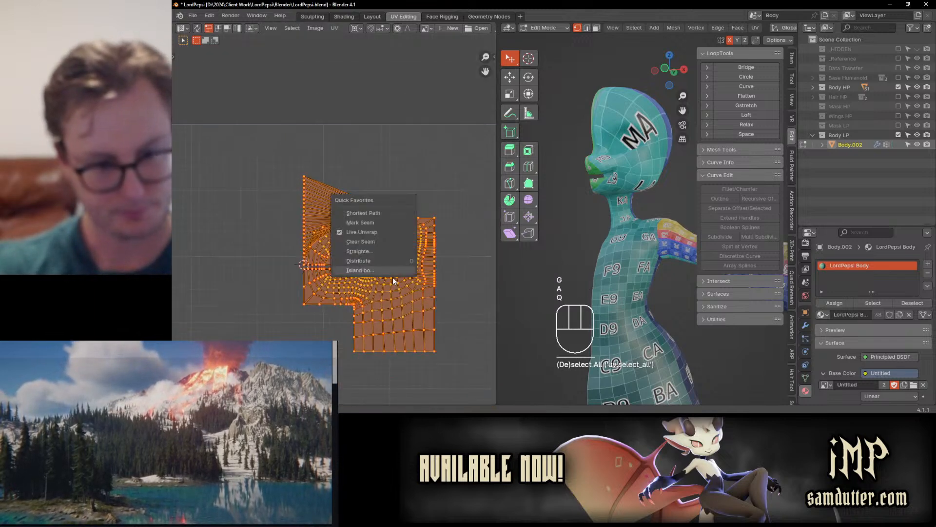
left_click(385, 271)
key("ctrl")
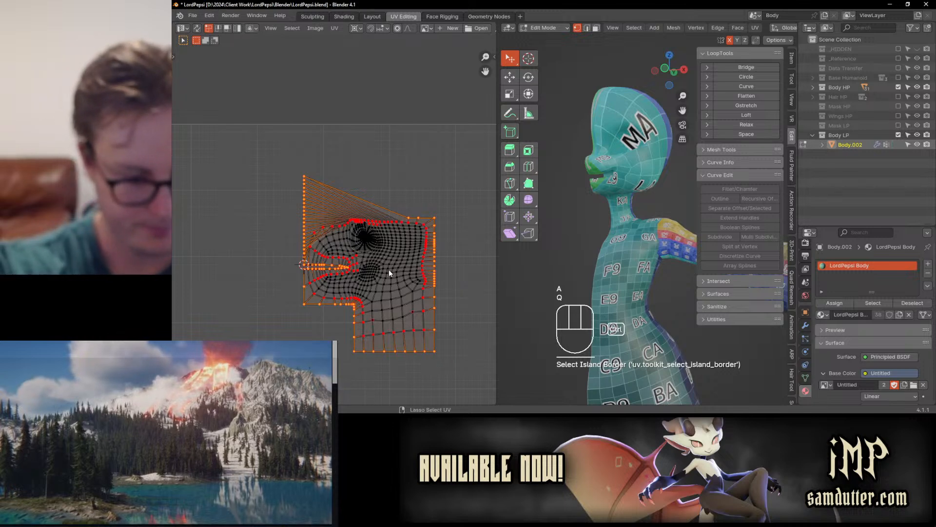
key("ctrl+i")
key("alt+p")
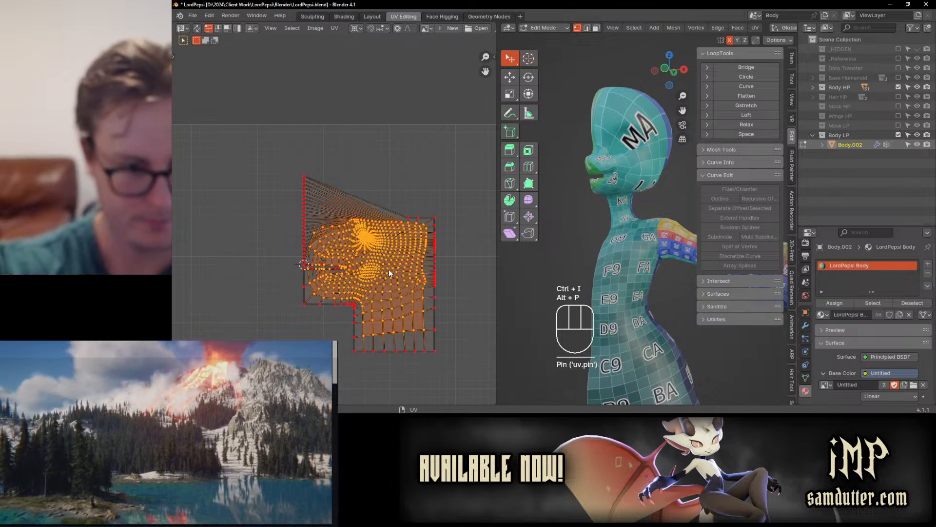
key("a")
key("u")
key("u")
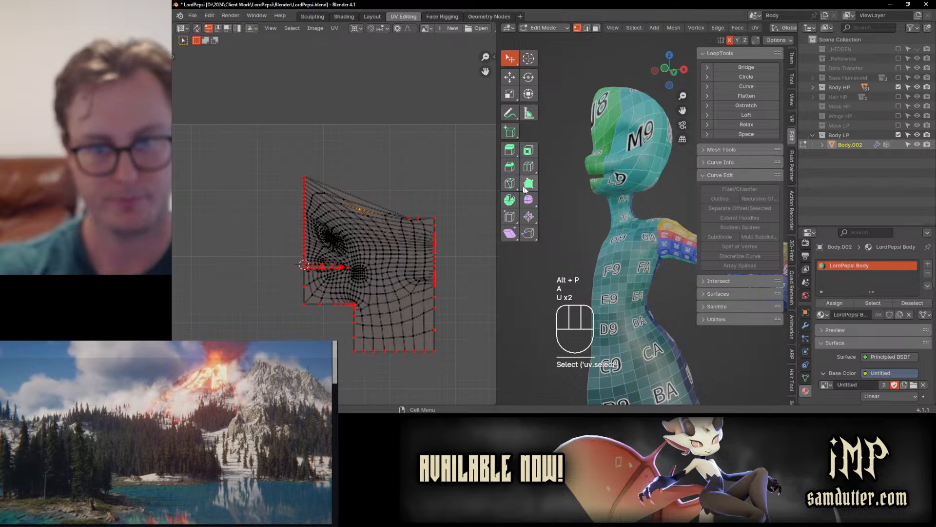
scroll(351, 225, "up", 2)
scroll(420, 269, "down", 1)
Select the island's top edge and flatten it to a horizontal line by scaling Y to 0.
left_click(277, 184)
key("shift+s")
left_click(351, 230)
left_click(428, 219, "ctrl")
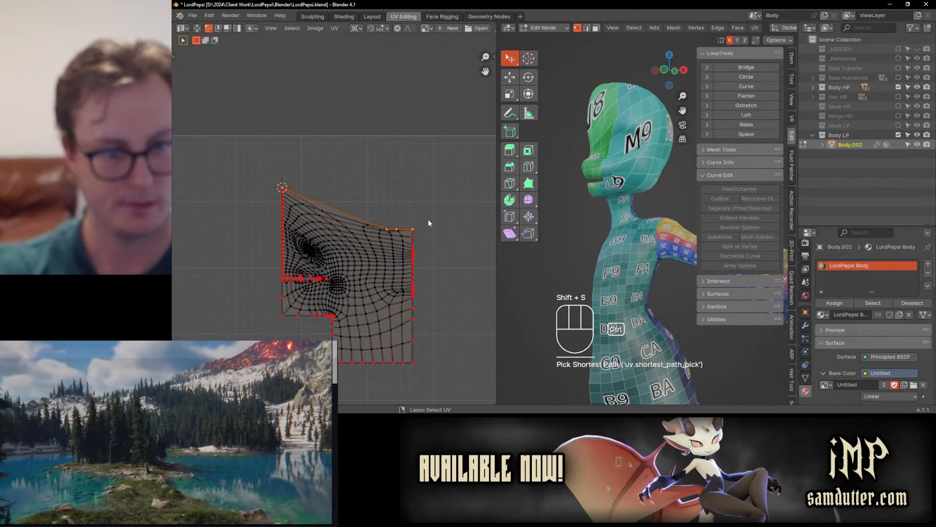
scroll(423, 260, "up", 4)
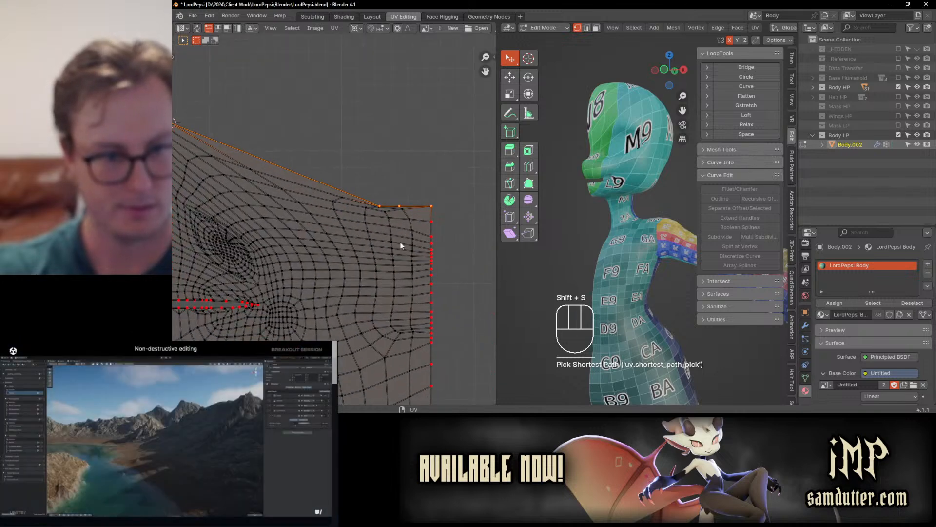
key("s")
key("y")
key("KP_0")
key("KP_Enter")
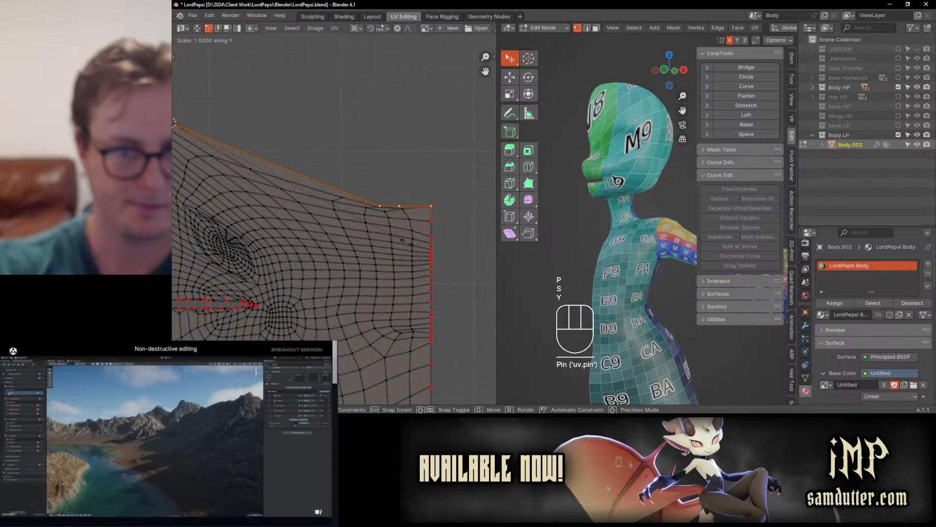
Evenly distribute the top-edge vertices with Quick Favorites Distribute, undoing a stray move.
key("q")
left_click(394, 233)
middle_click_drag(329, 105, 364, 129)
key("g")
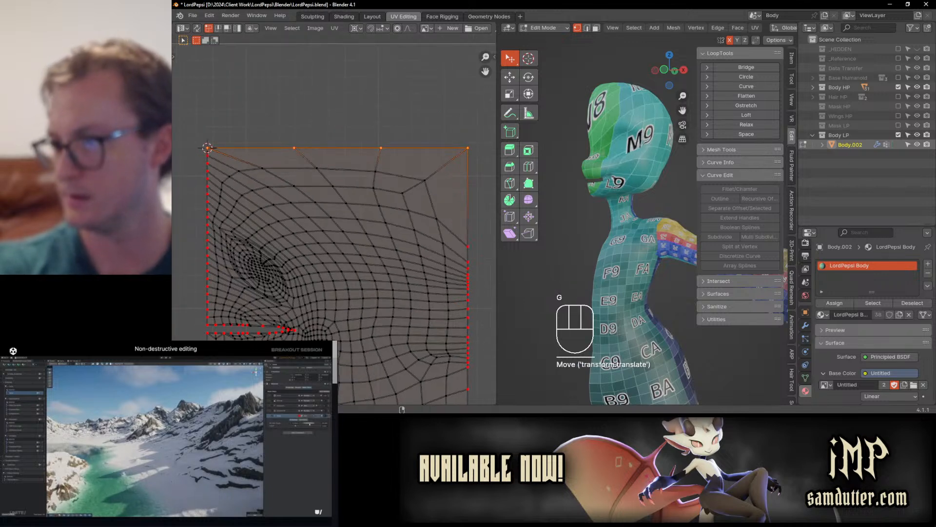
middle_click_drag(230, 187, 242, 195)
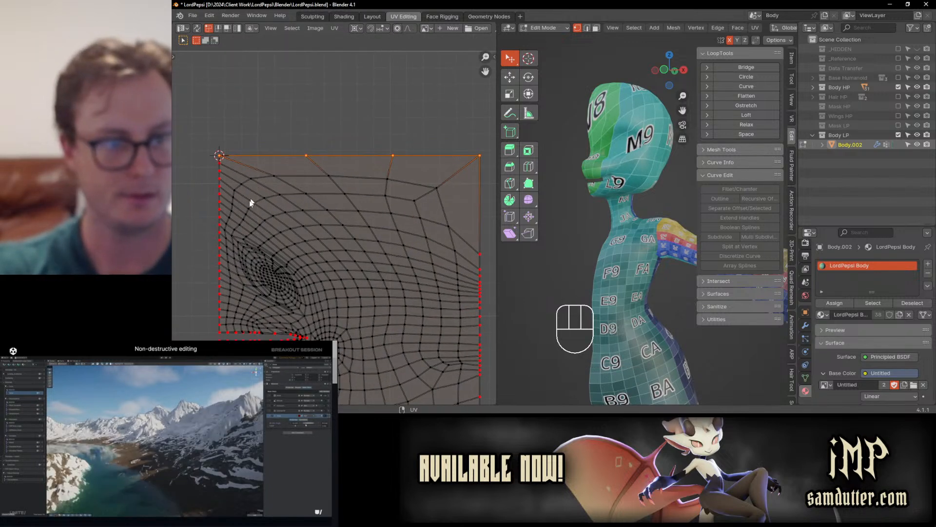
middle_click_drag(215, 255, 234, 262)
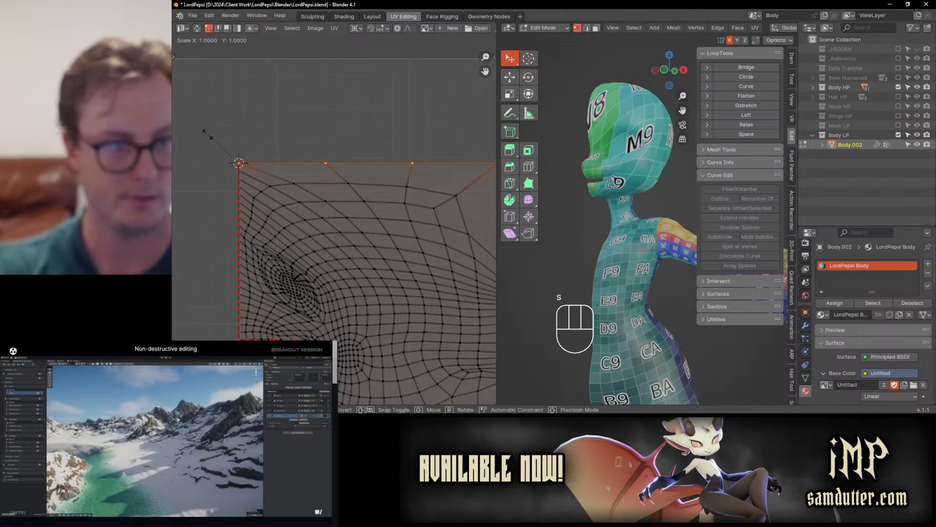
left_click(221, 147)
key("ctrl+z")
Slide the top-left corner vertex horizontally and box-select the left corner vertex column.
left_click(239, 163)
key("g")
key("x")
left_click(316, 163)
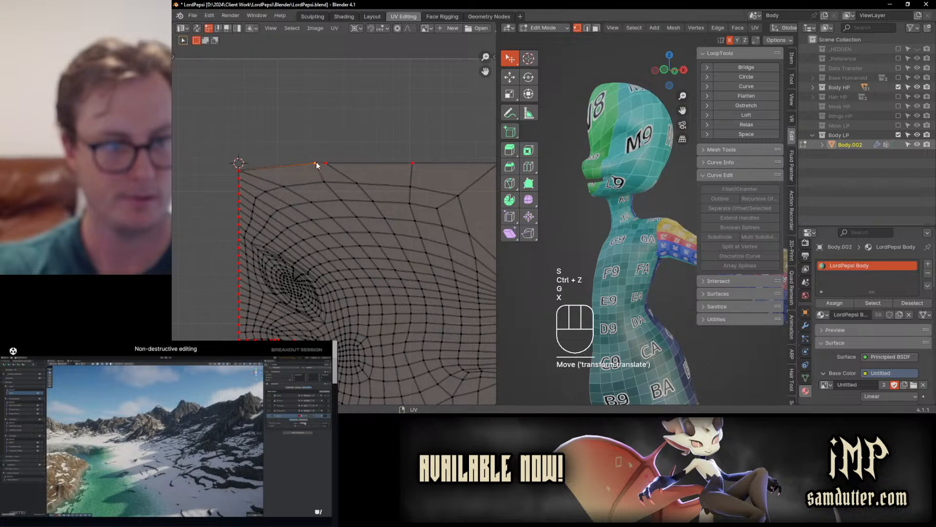
key("b")
left_click_drag(231, 153, 242, 202)
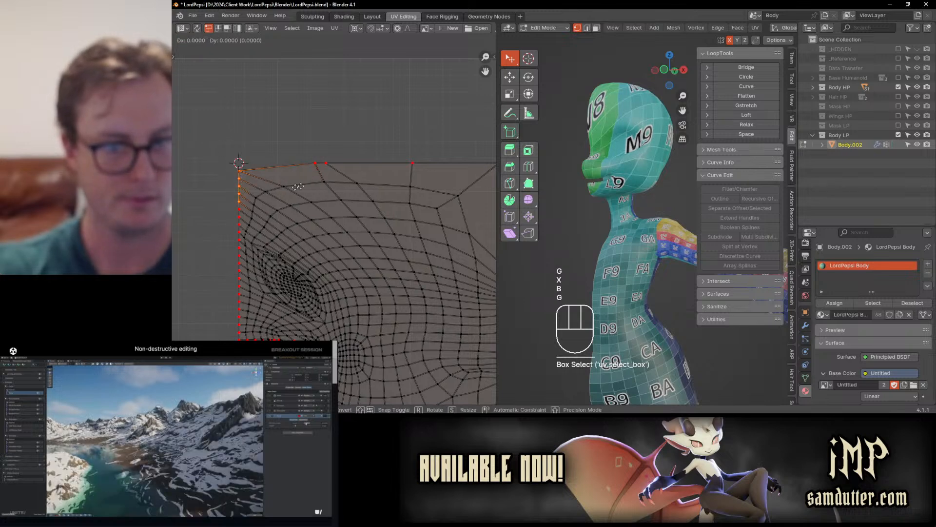
left_click(335, 187)
Try moving the lower left-edge vertices vertically, then undo the move.
left_click(239, 209)
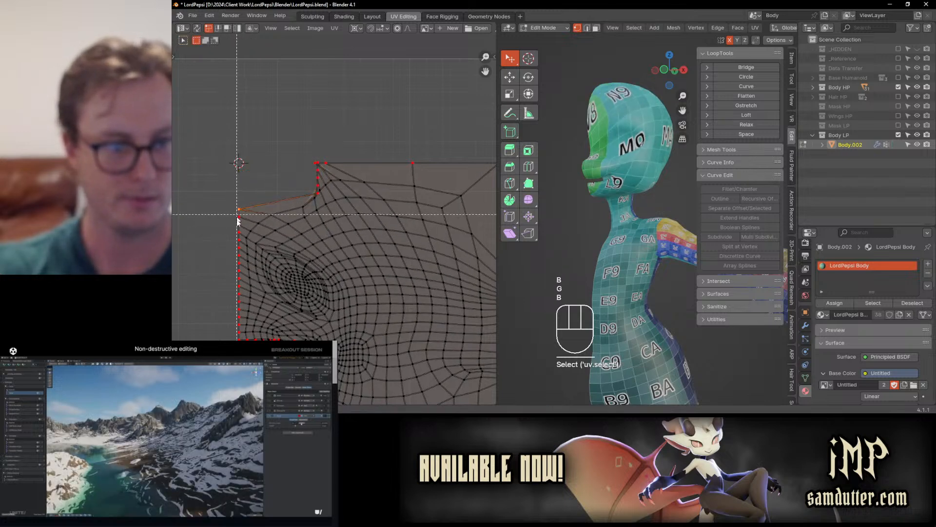
key("b")
left_click_drag(233, 206, 239, 228)
key("g")
key("y")
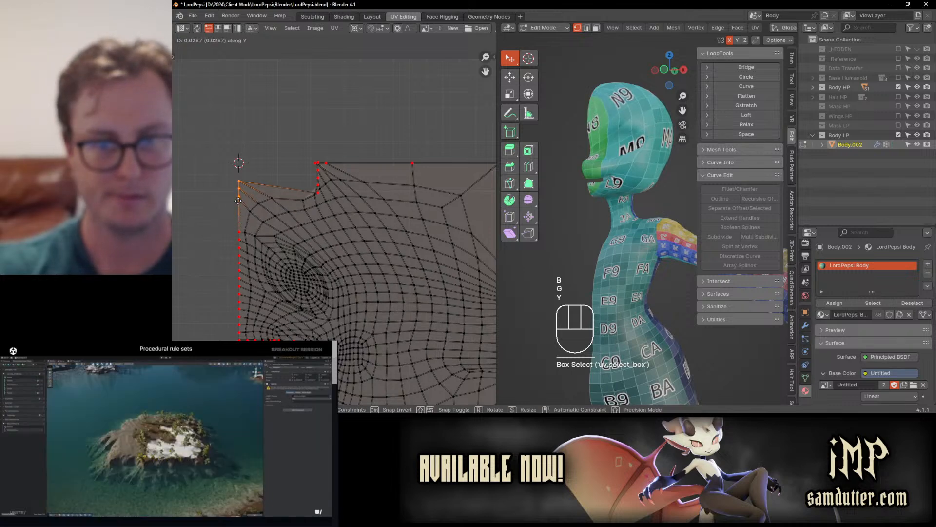
left_click(239, 204)
key("ctrl+z")
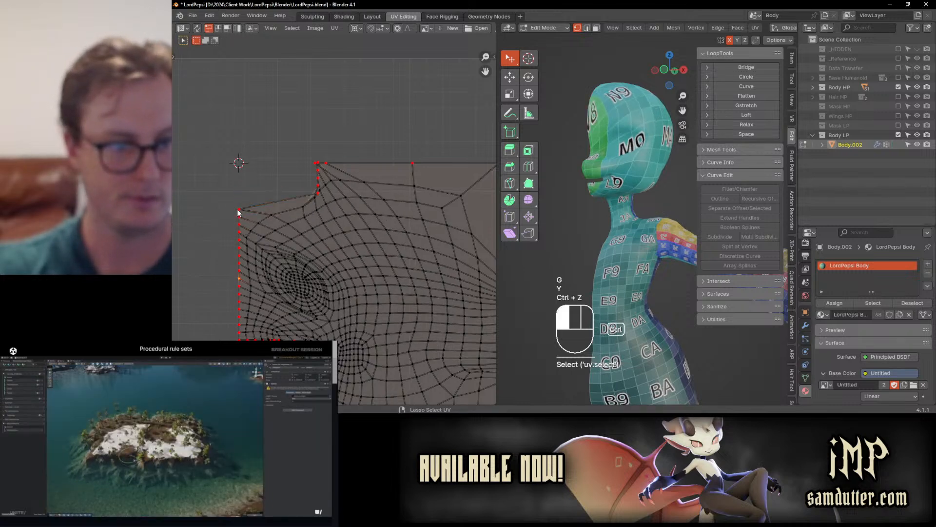
Revert the left-edge edits back to the flattened top edge, then select the left edge.
left_click(238, 210, "ctrl")
key("g")
key("y")
left_click(239, 200)
key("ctrl+z")
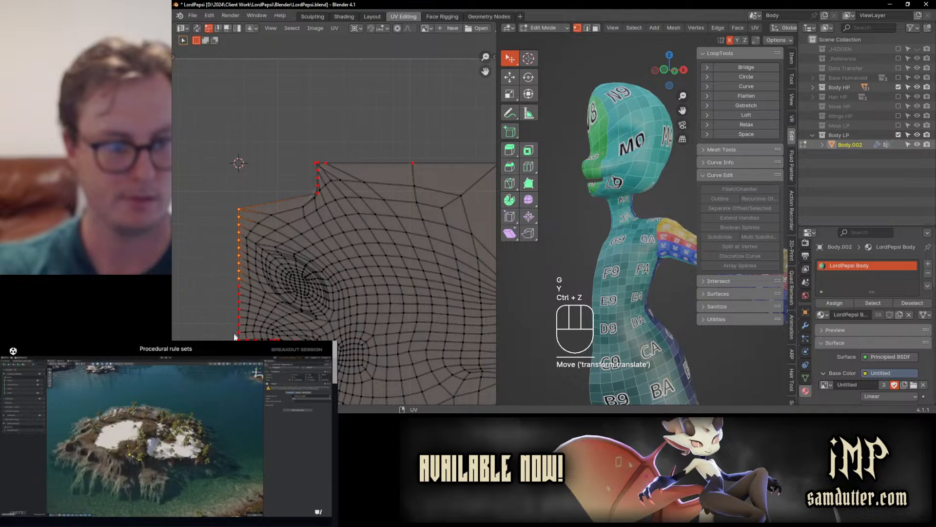
key("ctrl+z")
key("ctrl+z")
key("ctrl+z")
key("ctrl+z")
key("ctrl+z")
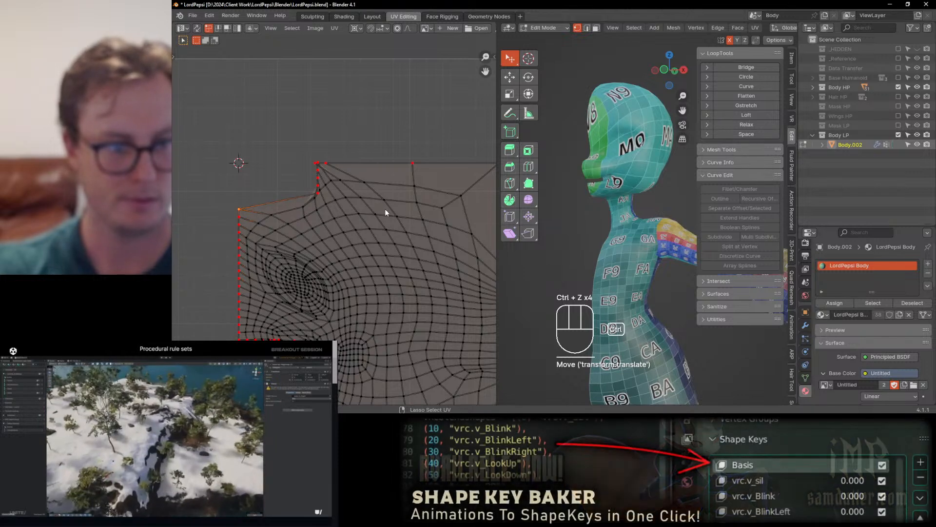
key("ctrl+z")
key("ctrl+z")
key("ctrl+z")
key("ctrl+z")
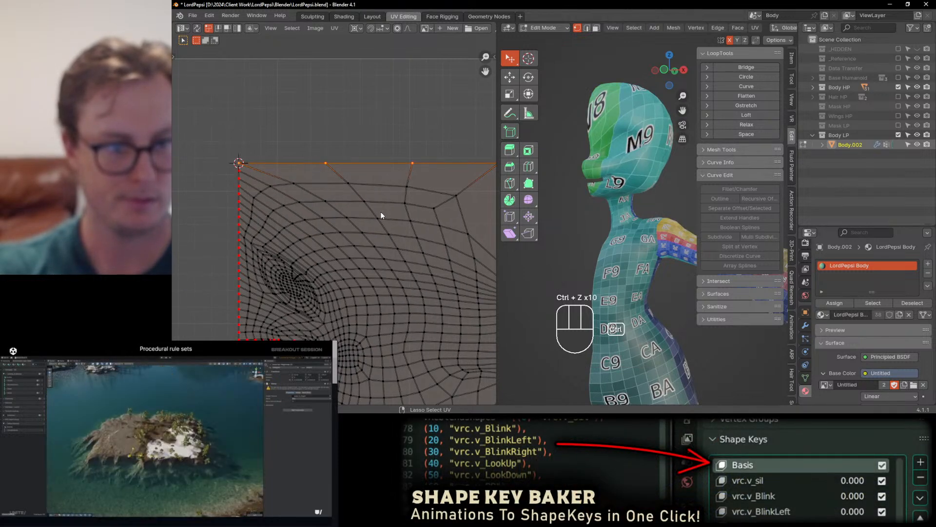
middle_click_drag(360, 210, 340, 168, "shift")
key("shift+s")
left_click(216, 112, "ctrl")
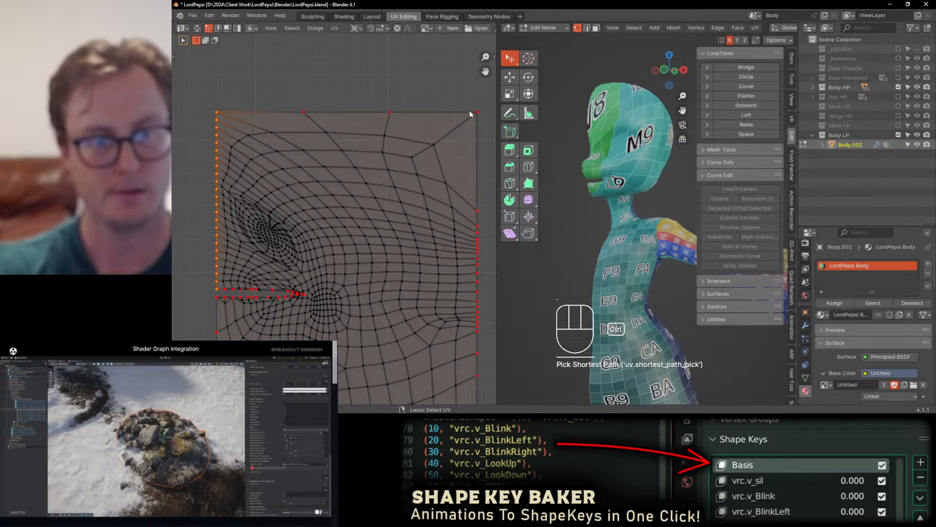
Snap the pivot to a vertex and squash the island's top down vertically.
key("g")
key("s")
key("y")
key("ctrl+z")
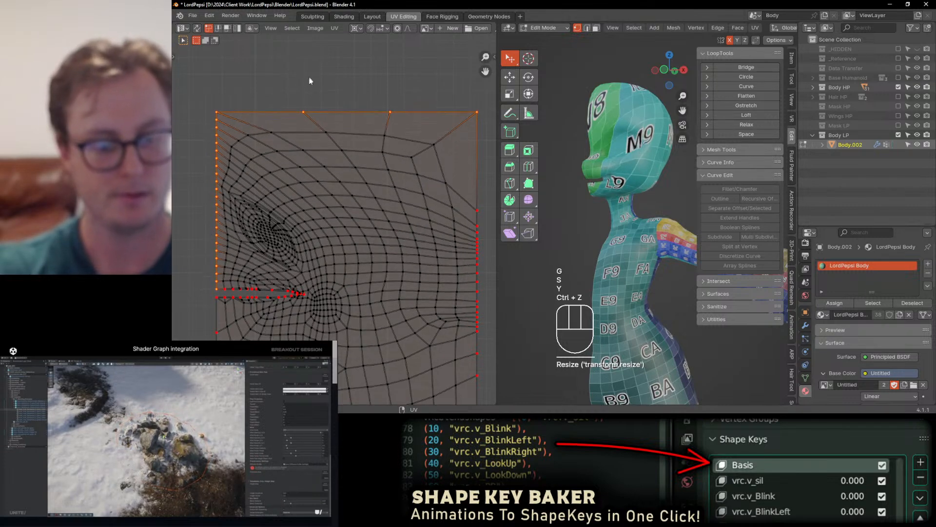
key("shift+s")
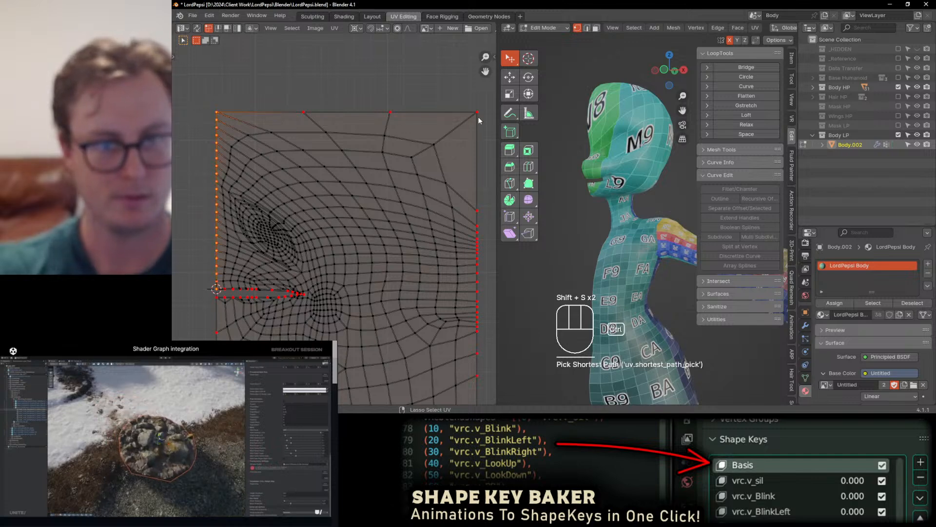
key("y")
left_click(323, 186)
Move the lower left-edge vertices vertically along the edge.
middle_click_drag(222, 212, 242, 205, "shift")
scroll(298, 233, "up", 1)
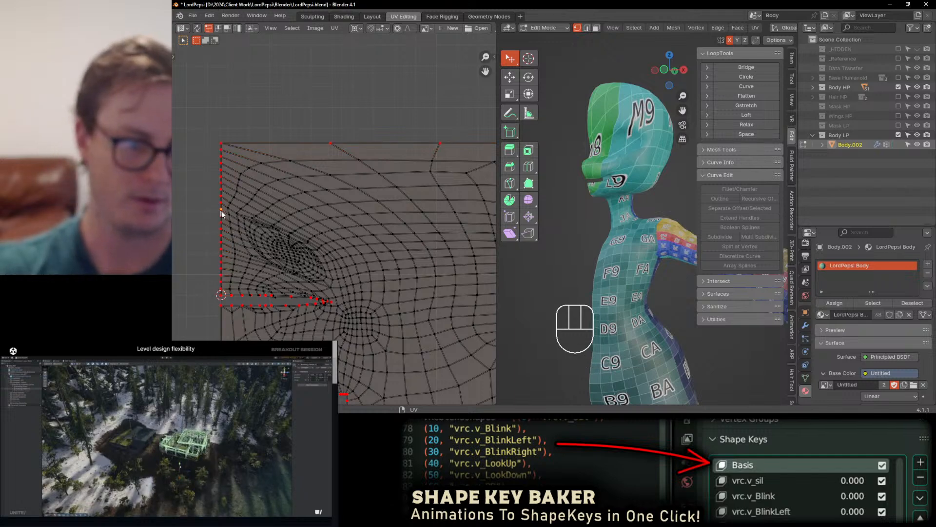
left_click(222, 294, "ctrl")
key("ctrl+z")
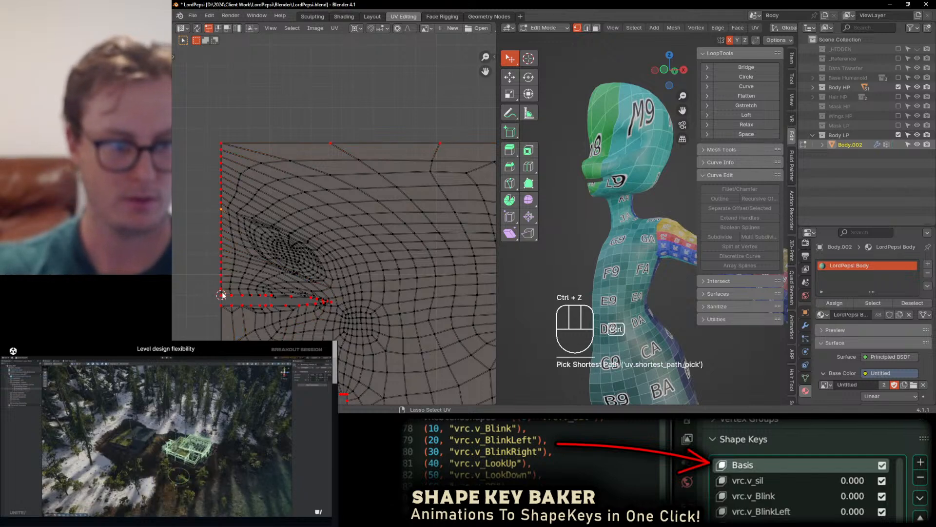
key("s")
key("y")
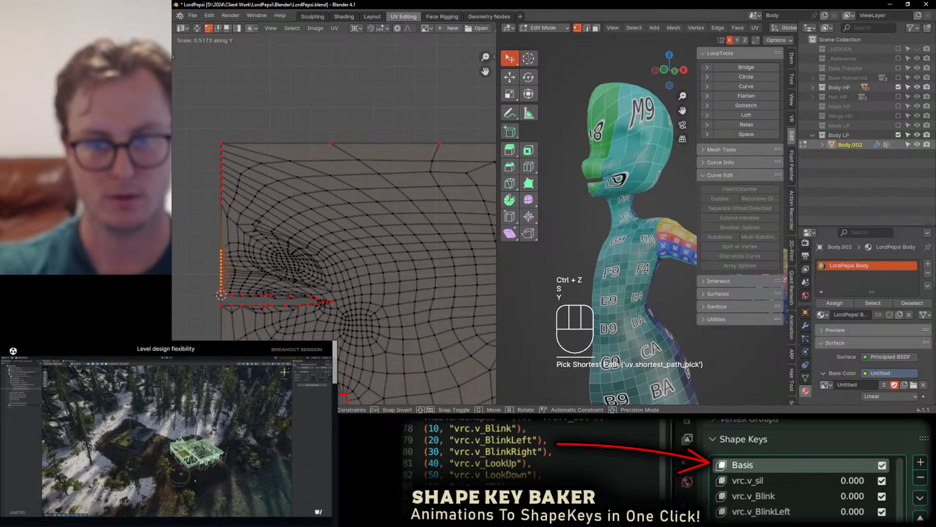
scroll(617, 157, "up", 4)
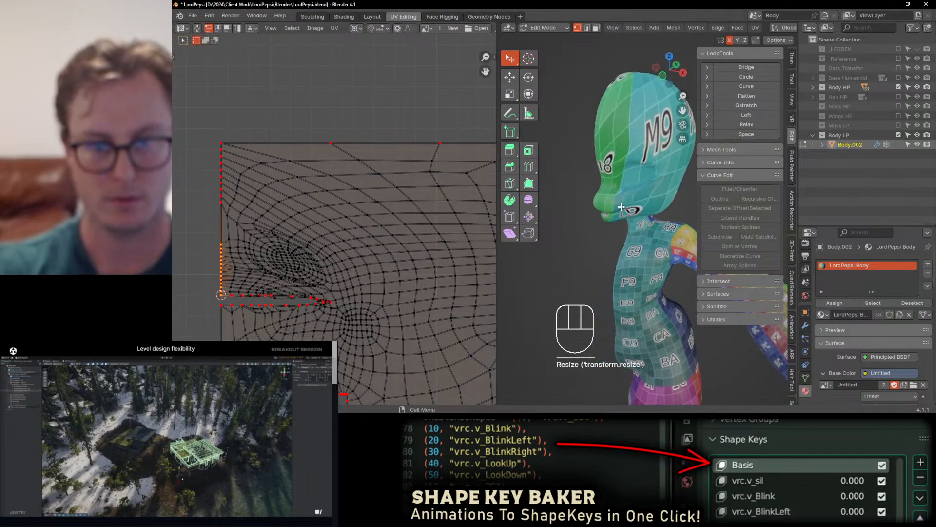
scroll(302, 278, "up", 3)
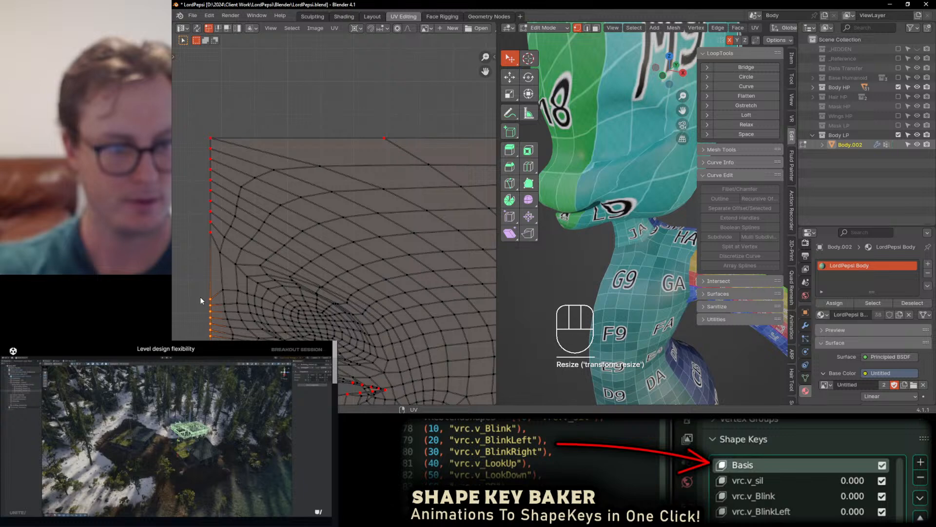
key("g")
key("y")
left_click(199, 294)
Lower individual left-edge vertices and pull the left column down vertically.
key("g")
key("y")
left_click(196, 290)
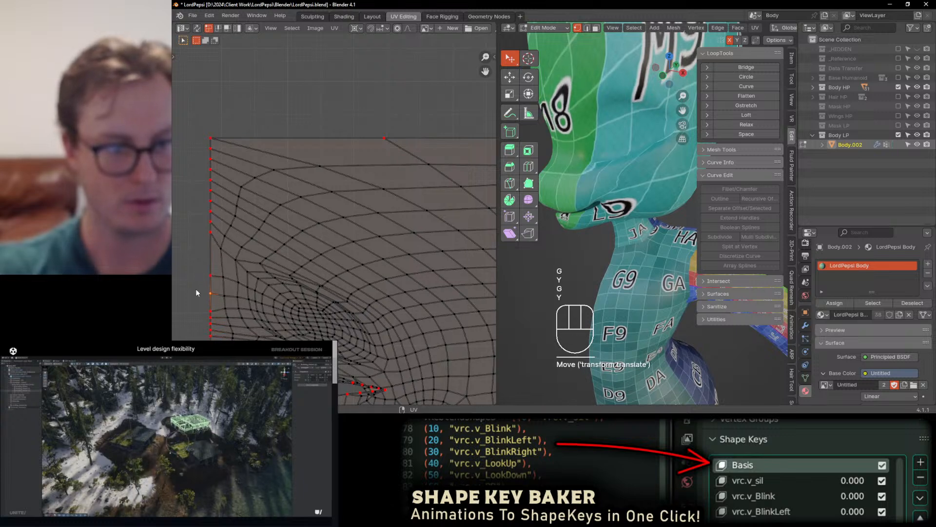
left_click(206, 235)
key("g")
key("y")
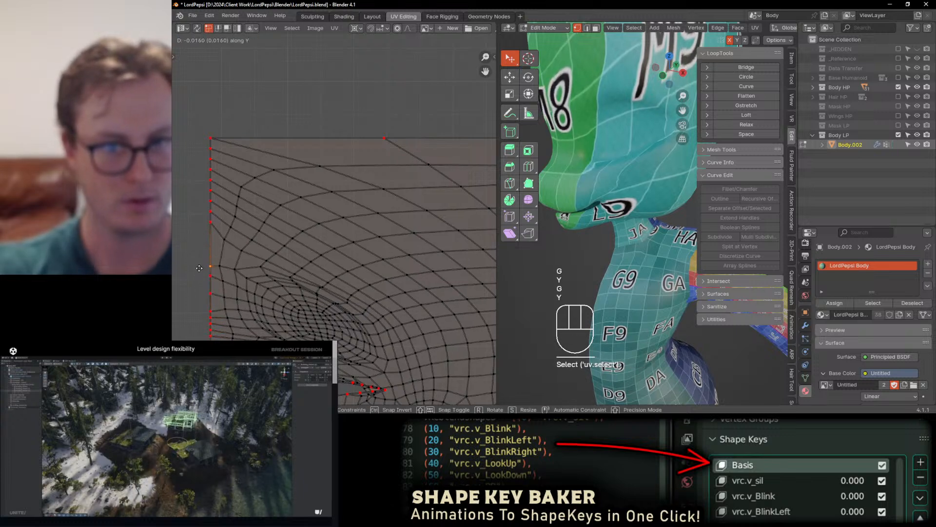
left_click(199, 268)
key("g")
key("y")
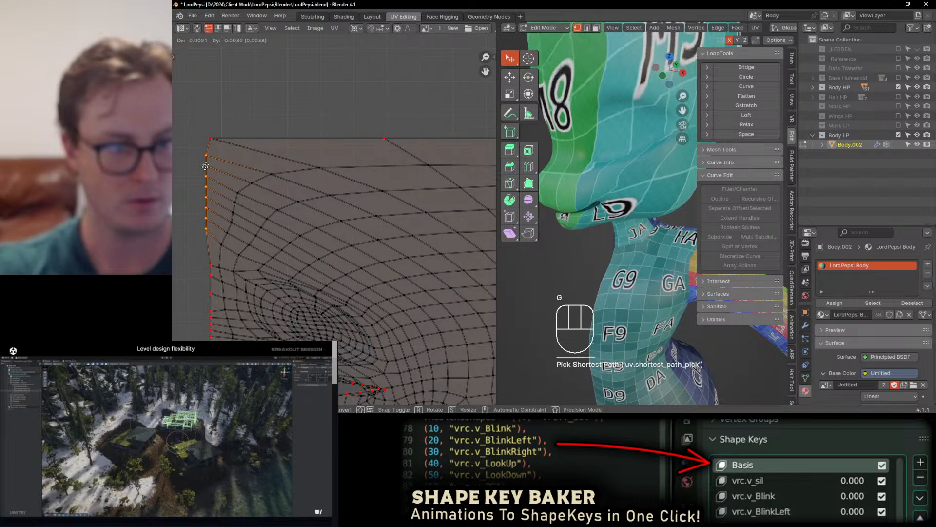
left_click(211, 304)
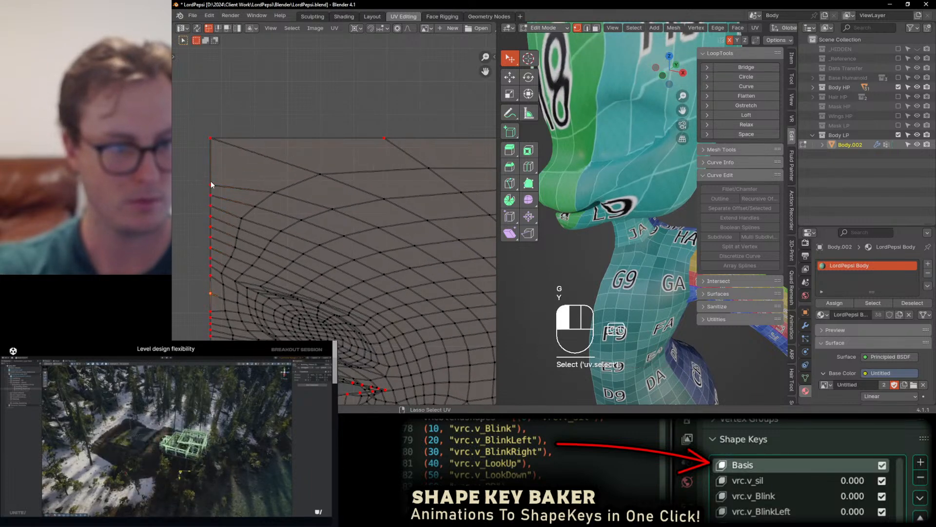
left_click(211, 295, "ctrl")
Set the pivot to Bounding Box Center, move the left column up, and lower one vertex.
key("period")
left_click(233, 204)
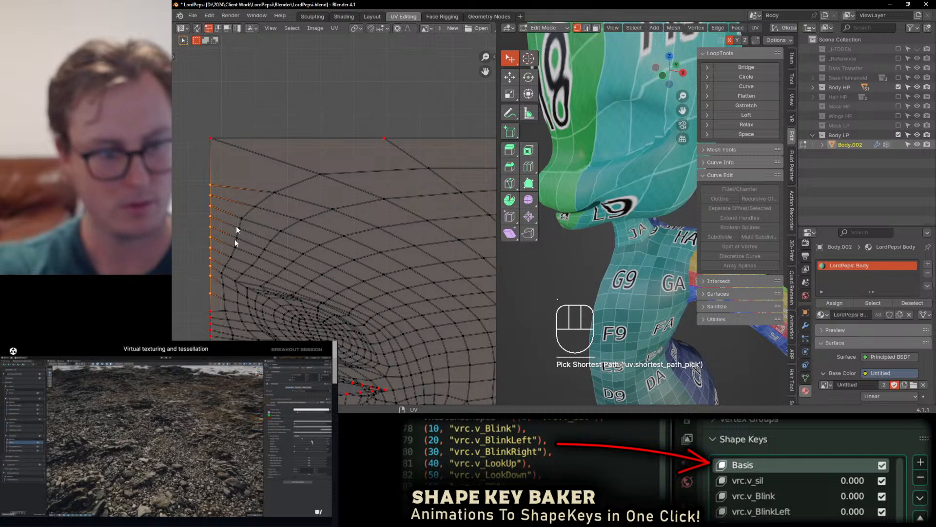
key("g")
key("y")
left_click(254, 196)
key("s")
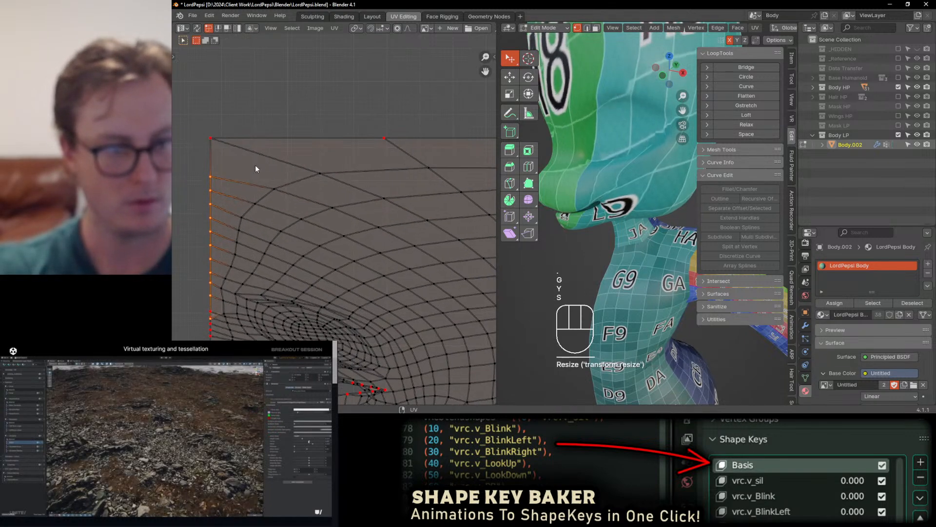
left_click(198, 291)
key("g")
key("y")
left_click(200, 317)
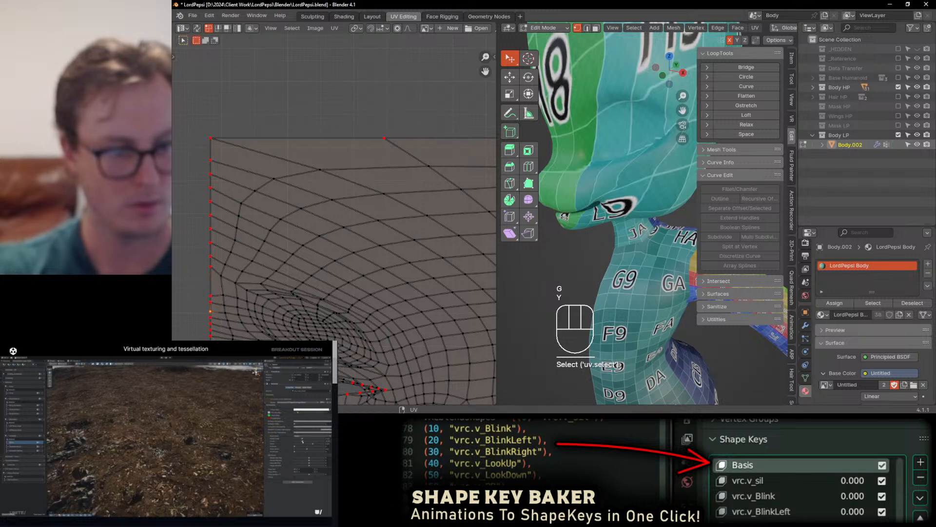
Fine-tune the remaining left-edge vertex positions with vertical-only moves.
key("s")
key("g")
key("y")
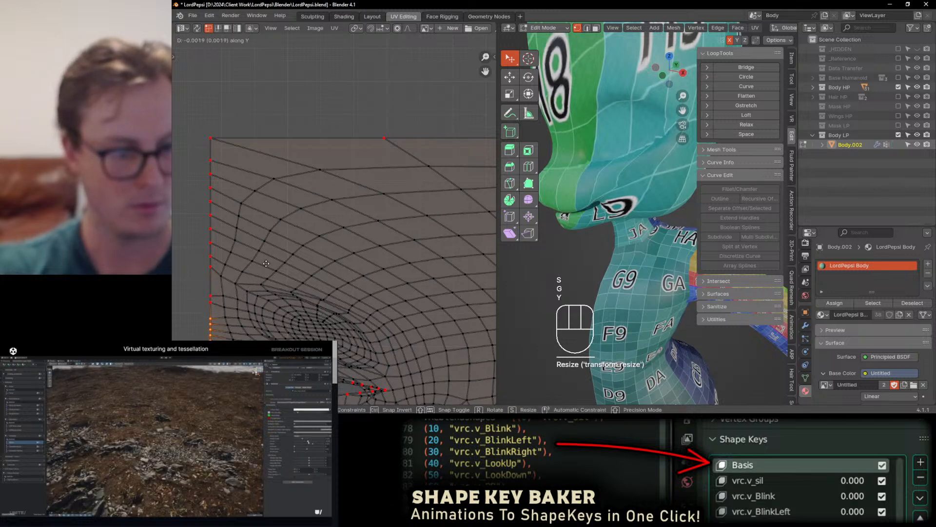
left_click(198, 307)
key("g")
key("y")
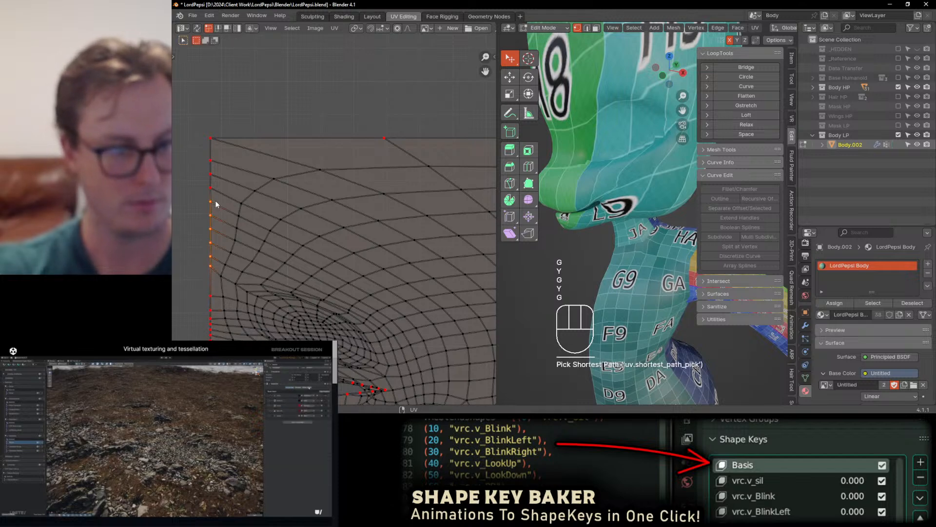
key("g")
key("y")
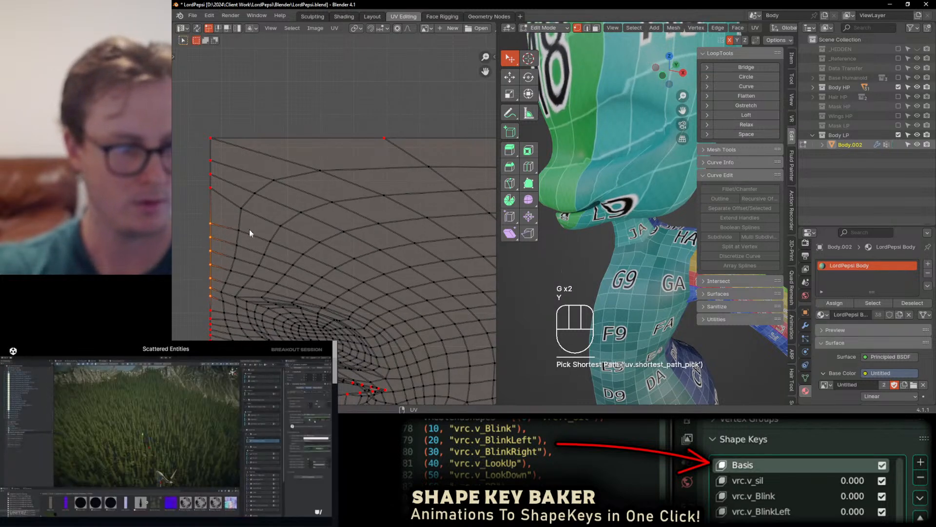
key("g")
key("y")
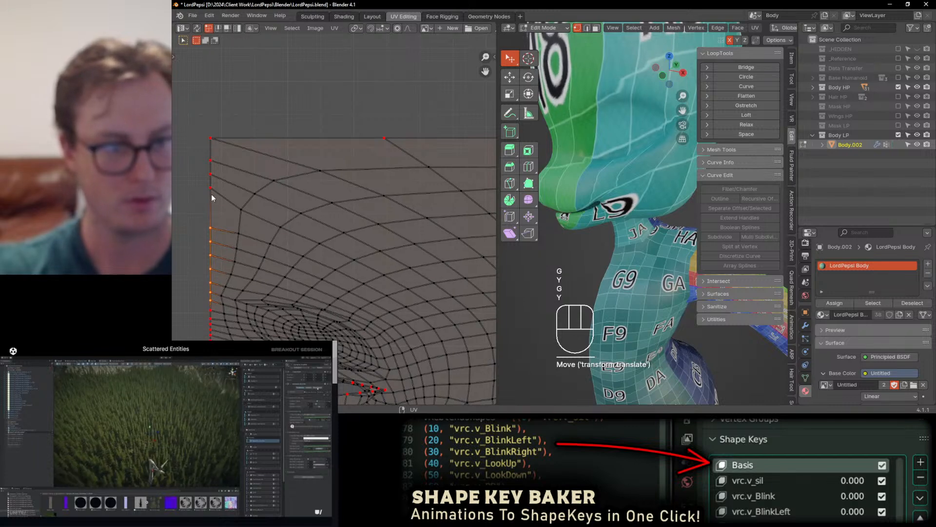
left_click(211, 187)
Select the left and top edge path and scale it around the Bounding Box Center by about 1.19.
scroll(431, 150, "down", 2)
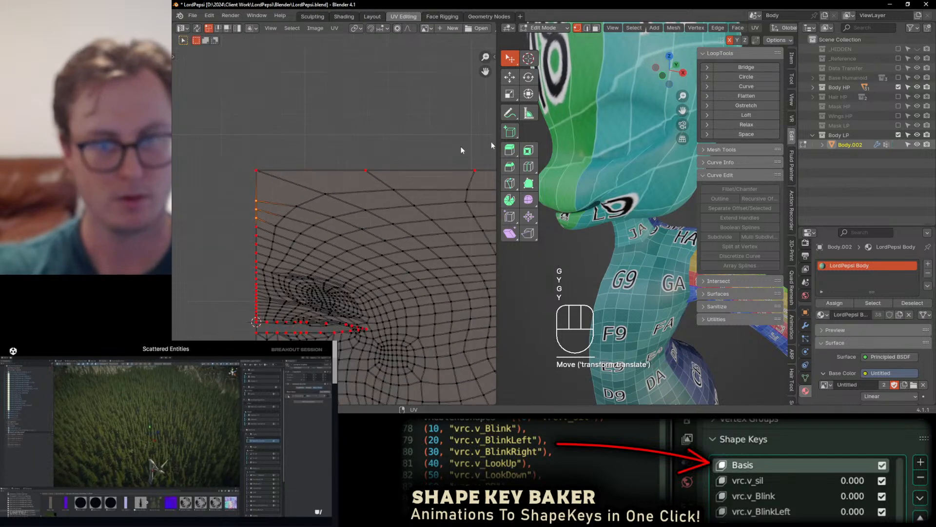
scroll(610, 185, "down", 2)
middle_click_drag(609, 185, 622, 212, "shift")
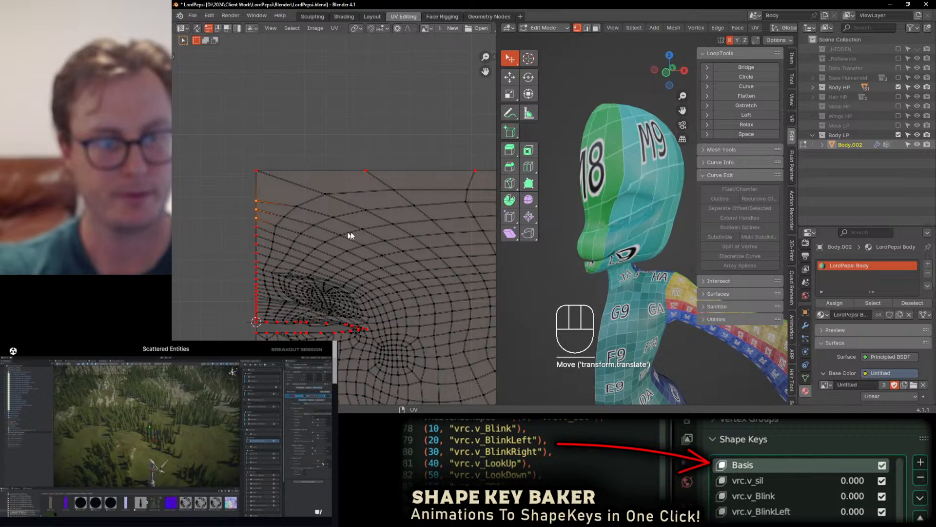
middle_click_drag(361, 237, 296, 195)
left_click(193, 132, "ctrl")
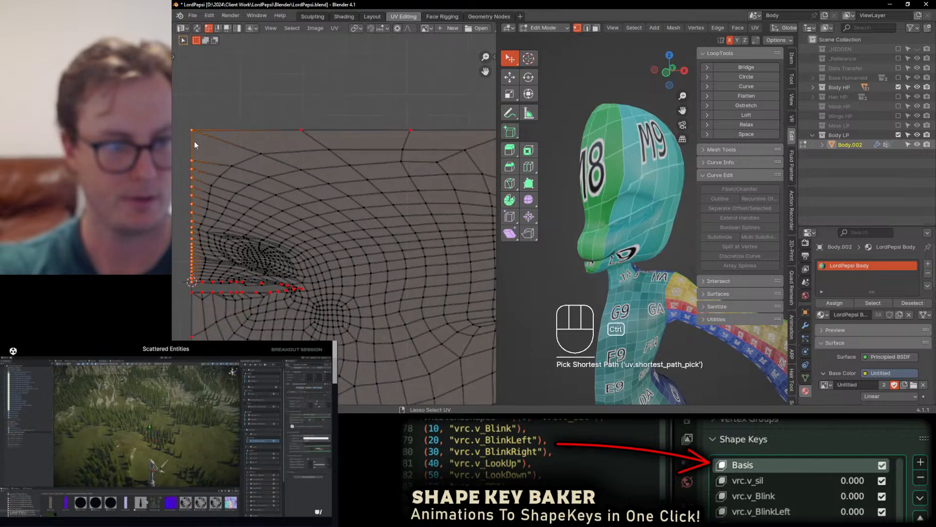
key("period")
left_click(249, 151)
scroll(341, 146, "down", 3)
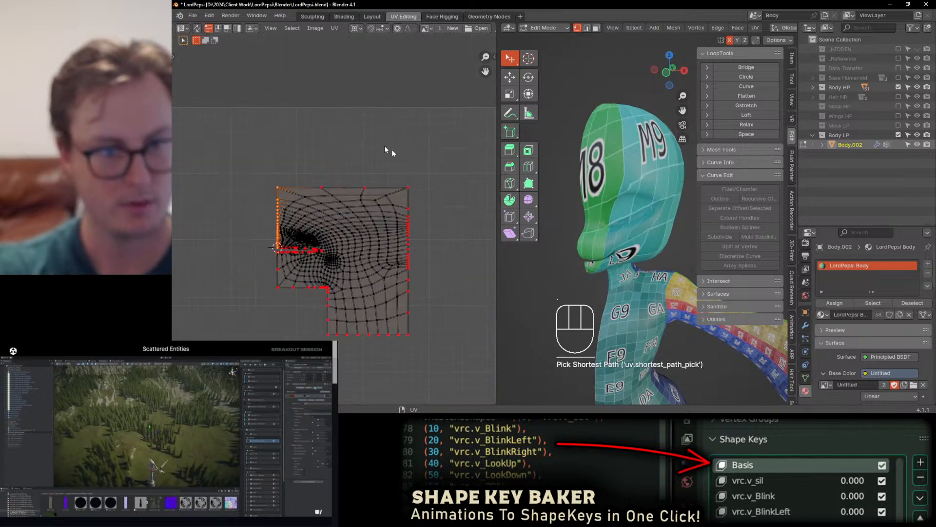
key("s")
key("y")
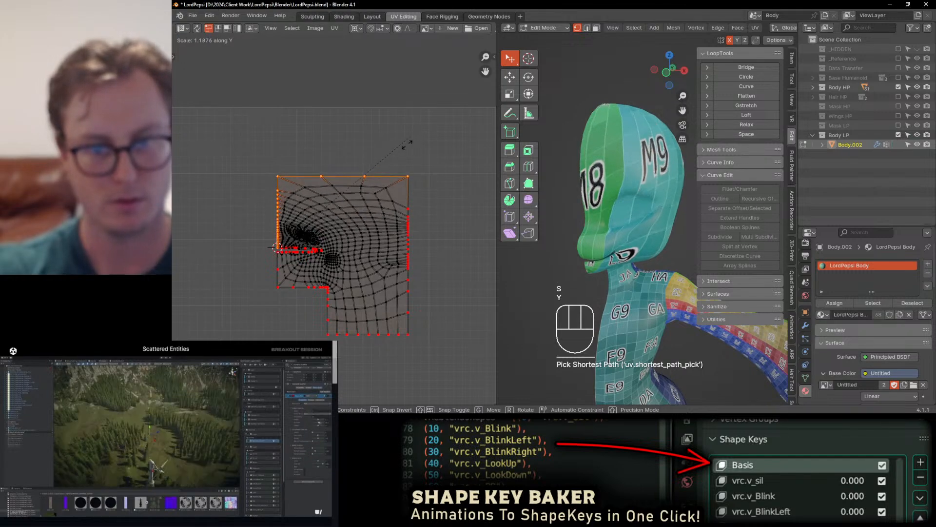
key("s")
scroll(401, 165, "up", 2)
left_click(393, 166)
Evenly distribute the mouth seam edge vertices and relax the surrounding UVs.
middle_click_drag(338, 276, 333, 183)
scroll(334, 219, "up", 2)
middle_click_drag(272, 241, 340, 209, "shift")
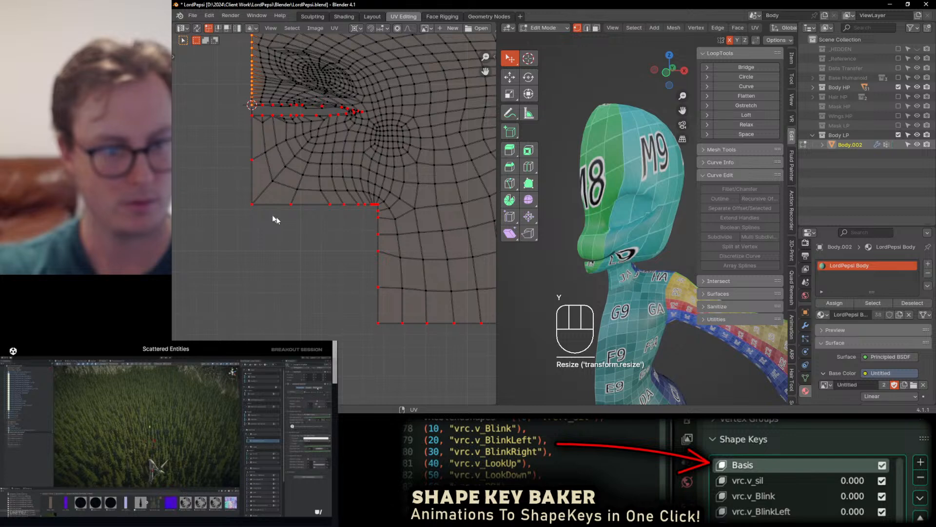
key("q")
left_click(440, 209)
key("g")
left_click(440, 209)
scroll(587, 233, "up", 3)
middle_click_drag(604, 288, 584, 278)
middle_click_drag(301, 194, 316, 289)
scroll(301, 232, "up", 2)
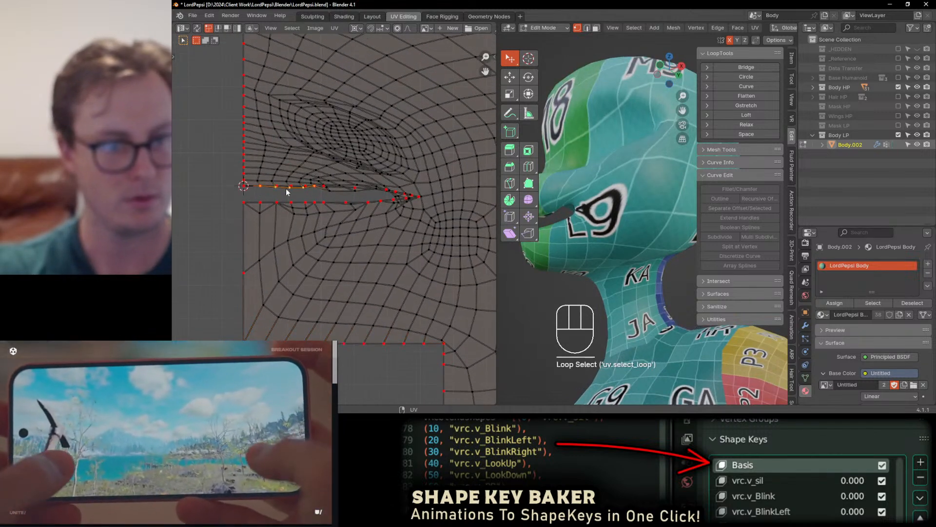
Unpin the UVs around the mouth seam and re-unwrap the whole mesh.
key("b")
left_click_drag(255, 174, 422, 232)
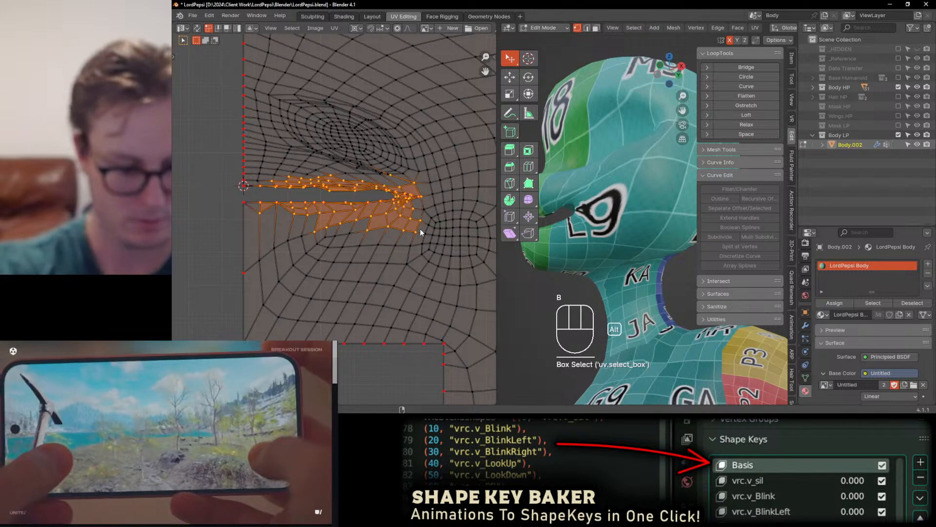
key("alt+p")
key("a")
key("u")
key("u")
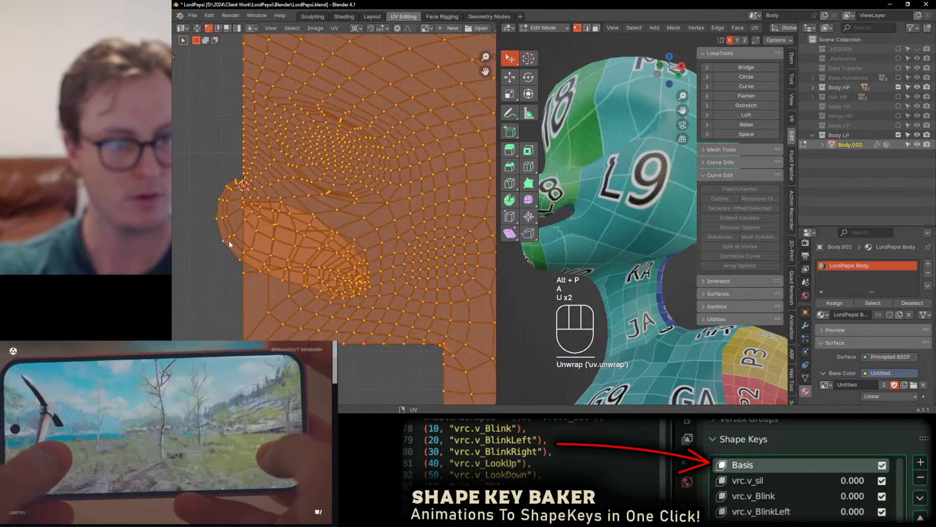
Select only the mouth interior's outer boundary loop.
left_click(212, 240)
left_click(212, 239, "alt+shift")
middle_click_drag(413, 284, 335, 188, "shift")
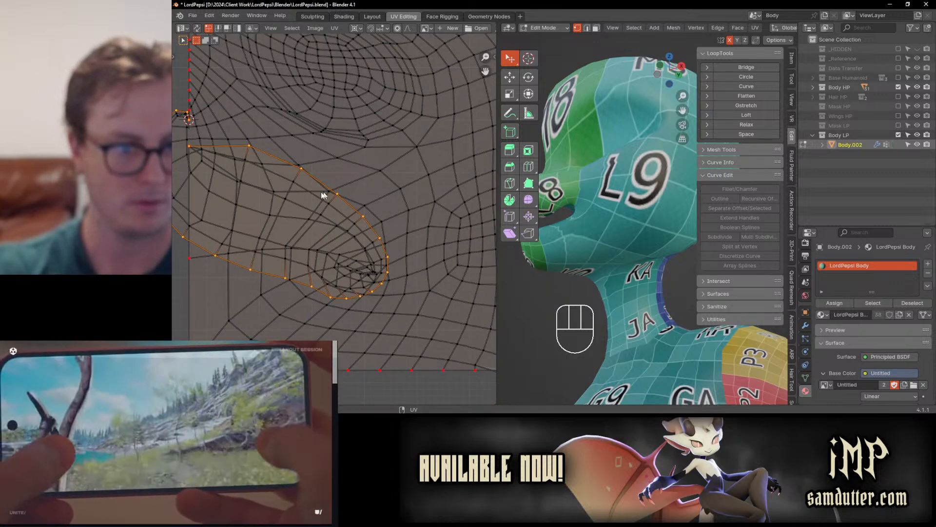
left_click(308, 189, "alt+shift")
key("ctrl+z")
left_click(293, 192, "alt+shift")
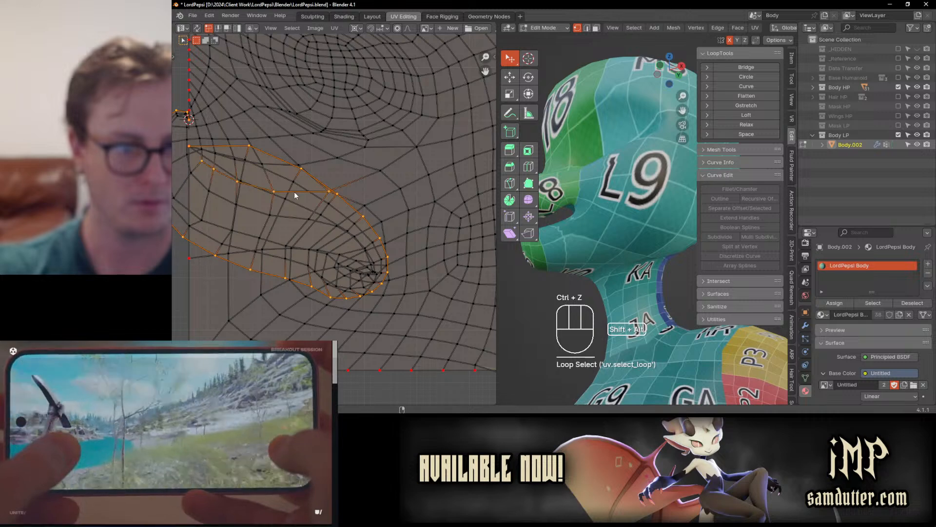
left_click(294, 191, "alt+shift")
middle_click_drag(255, 184, 288, 221, "shift")
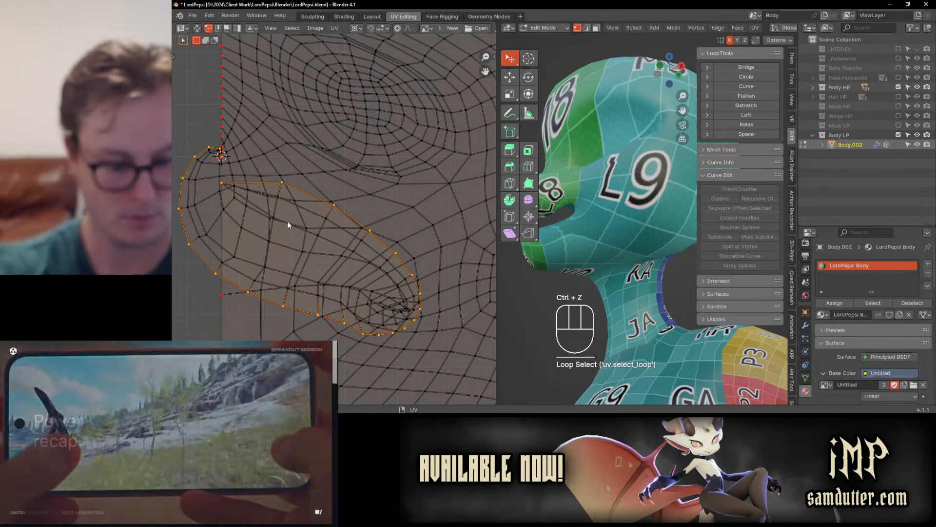
Try pinning the mouth loop and flattening it to zero height, then undo both.
key("p")
key("s")
key("y")
key("KP_0")
key("KP_Enter")
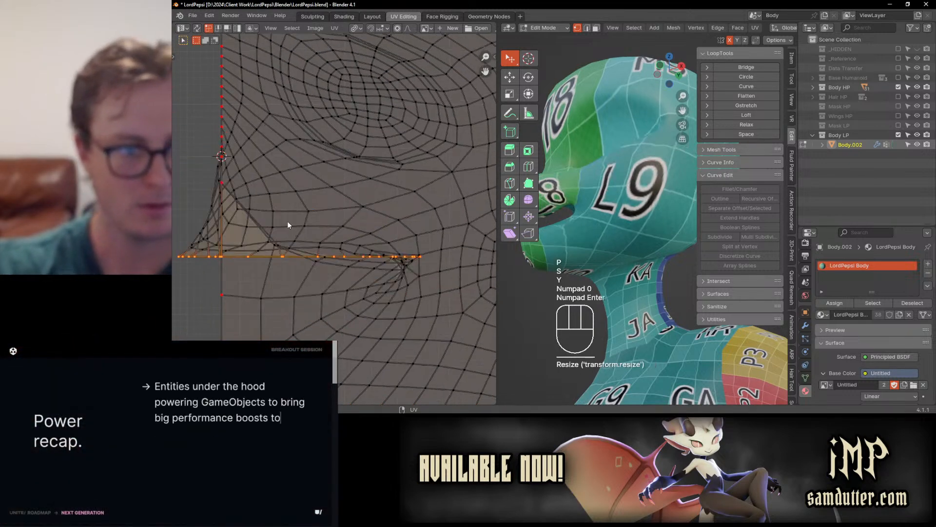
key("ctrl+z")
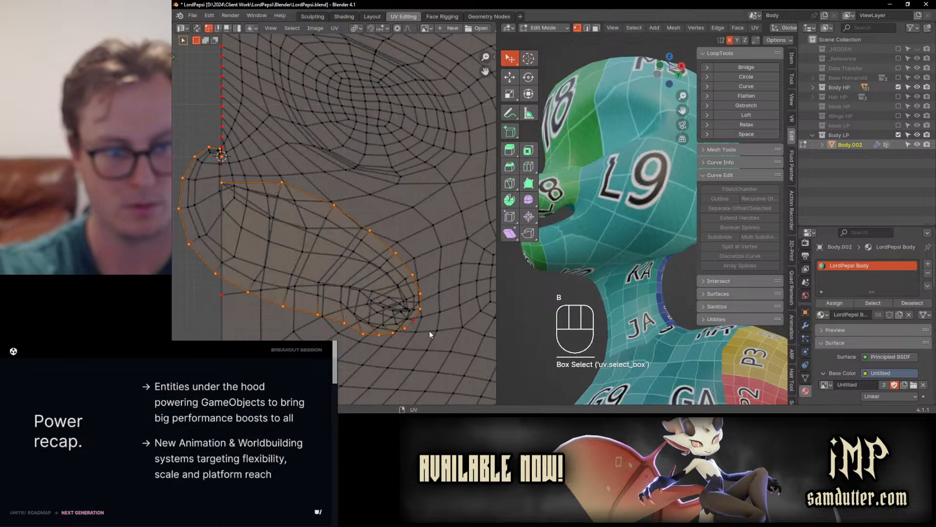
key("ctrl+z")
key("ctrl+z")
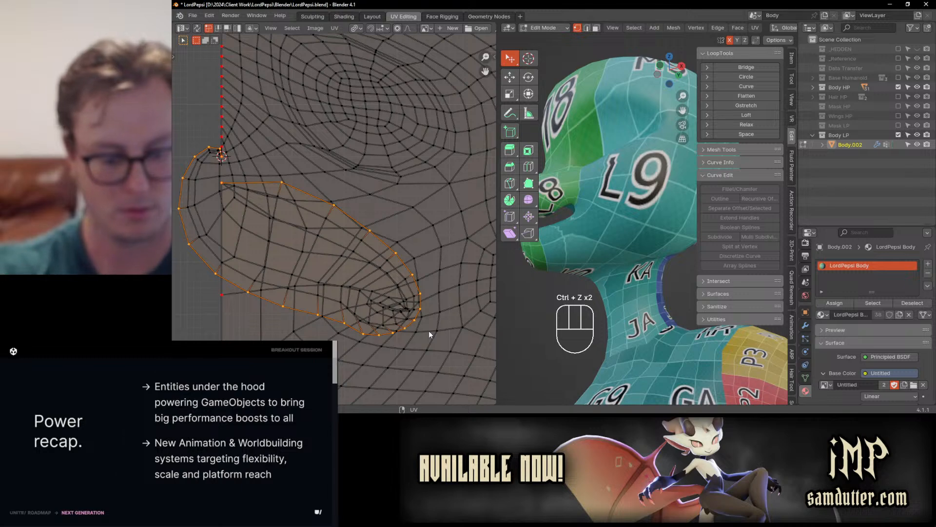
Flatten the mouth loop to zero height on Y and distribute its vertices evenly.
key("b")
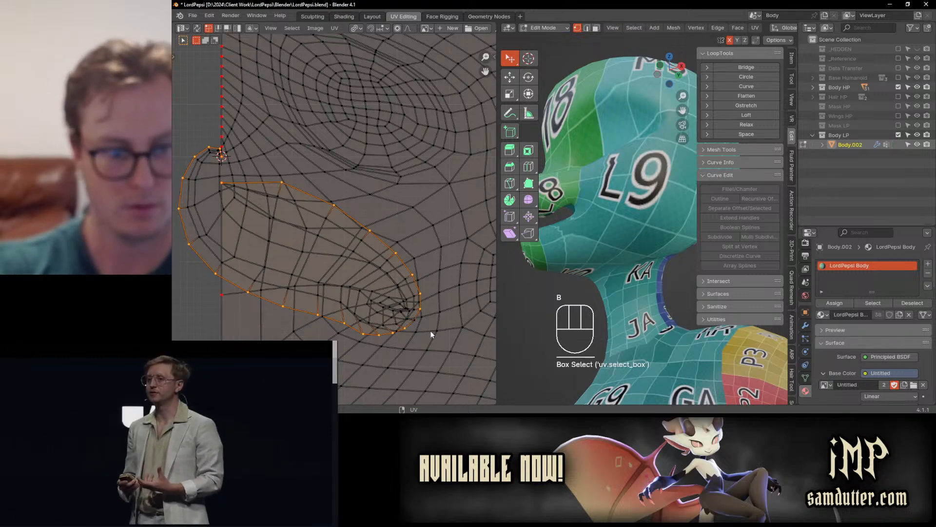
key("s")
key("y")
key("KP_0")
key("KP_Enter")
key("q")
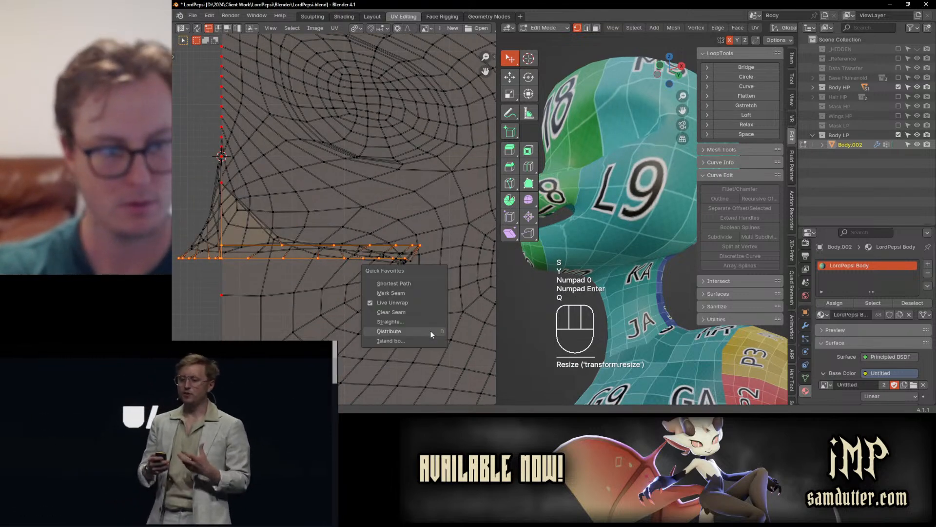
left_click(429, 331)
Move the flattened strip vertically down to its new position.
key("g")
key("g")
key("y")
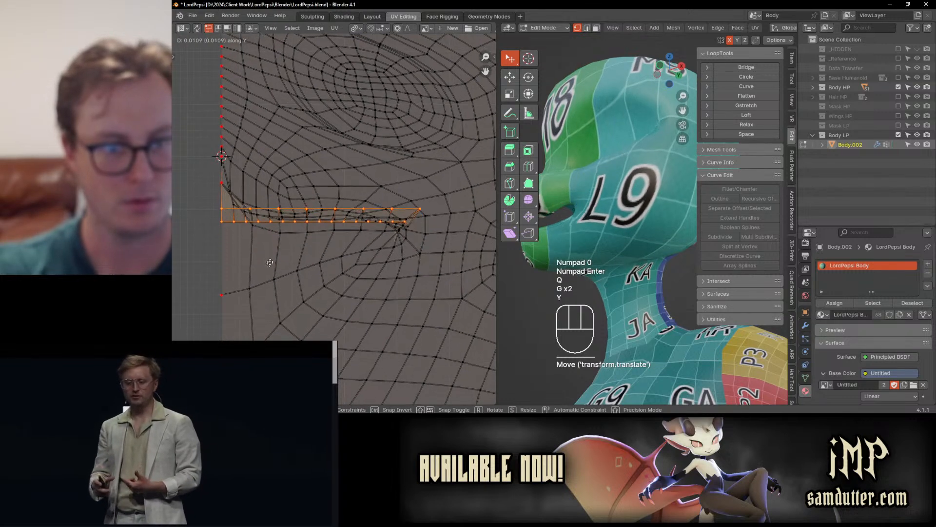
left_click(274, 214)
middle_click_drag(252, 170, 307, 258)
scroll(307, 259, "up", 3)
key("g")
key("y")
left_click(308, 272)
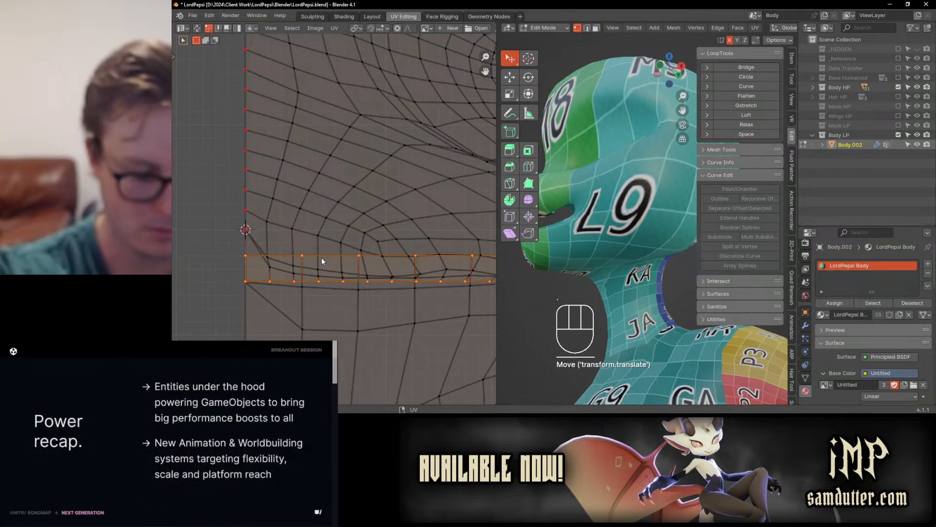
Mirror the strip vertically with a Y scale of -1 and raise it into place.
key("s")
key("y")
key("KP_Subtract")
key("KP_Multiply")
key("KP_1")
key("KP_Enter")
key("g")
key("y")
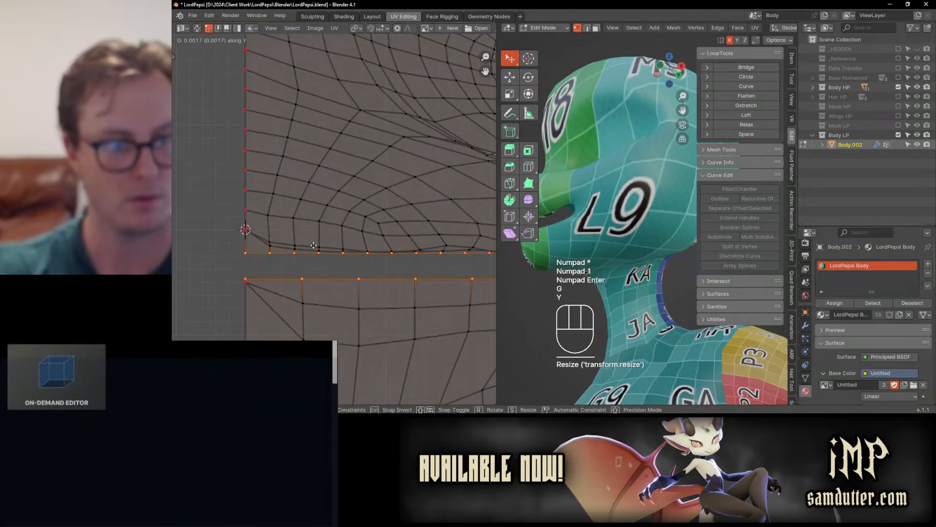
left_click(316, 238)
Narrow the two strips horizontally with two X-axis scales.
scroll(316, 239, "down", 3)
middle_click_drag(400, 236, 356, 227)
scroll(366, 226, "up", 2)
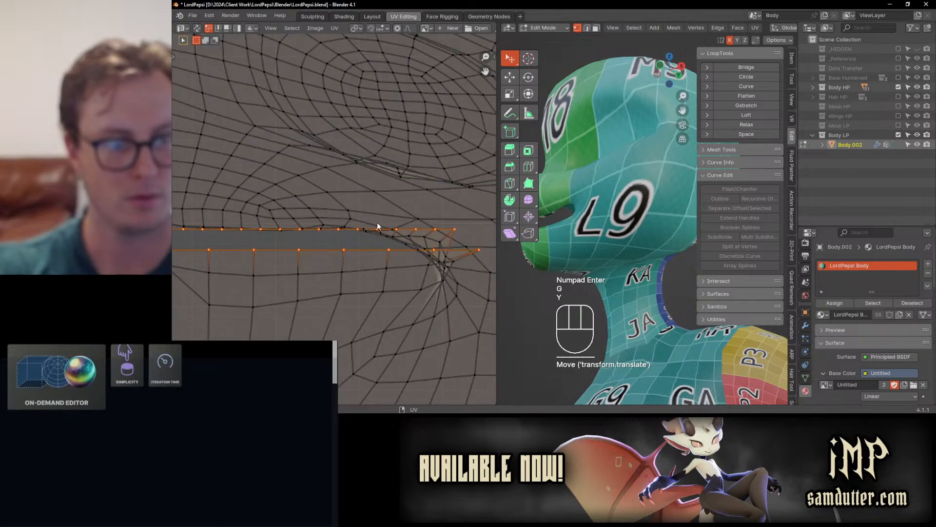
key("x")
left_click(338, 210)
middle_click_drag(352, 230, 397, 220)
key("s")
key("x")
left_click(385, 238)
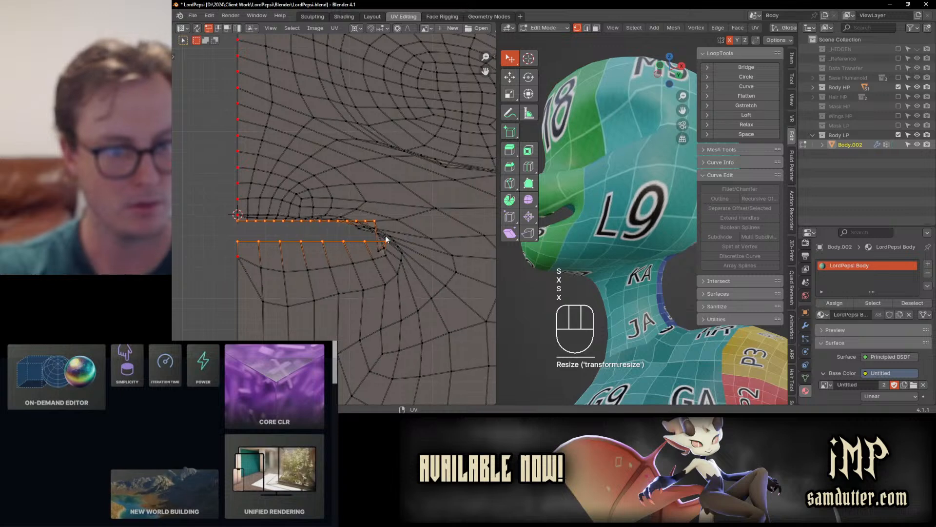
Reselect the bottom vertex row and narrow it horizontally.
left_click(338, 236)
left_click(356, 220, "alt+shift")
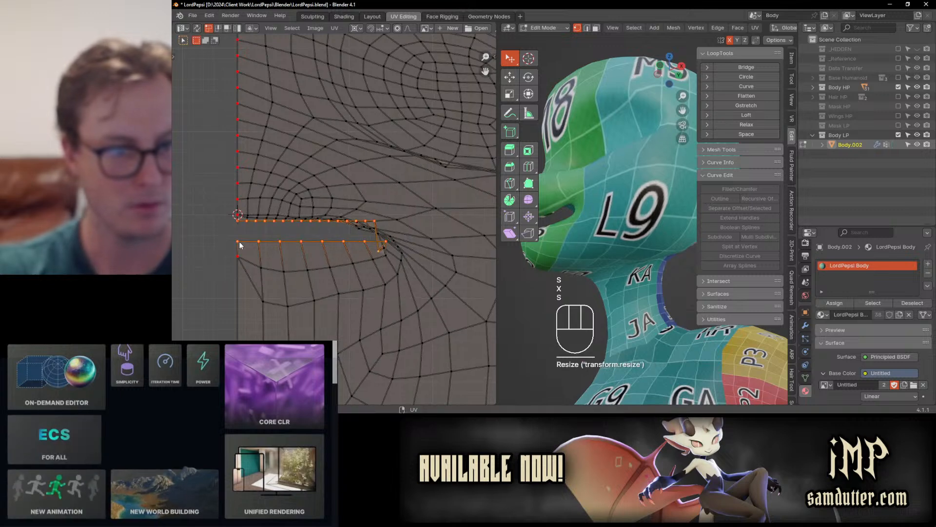
left_click(336, 249)
scroll(337, 249, "up", 2)
key("s")
key("x")
left_click(361, 231)
scroll(364, 226, "up", 2)
Reposition the strips' corner and end vertices to taper the ends.
left_click(408, 227)
key("g")
left_click(378, 264)
left_click(396, 218)
key("g")
left_click(375, 244)
key("g")
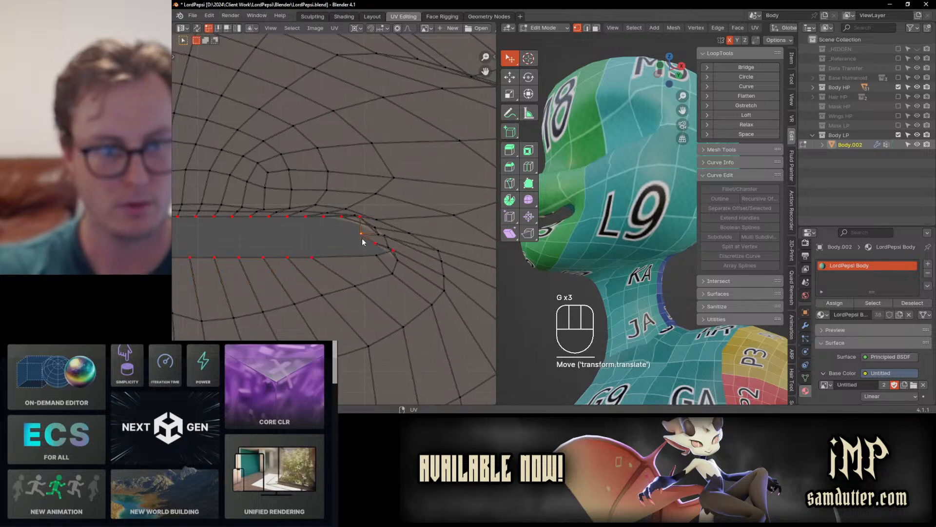
left_click(358, 218)
key("g")
left_click(356, 236)
middle_click_drag(326, 248, 403, 249)
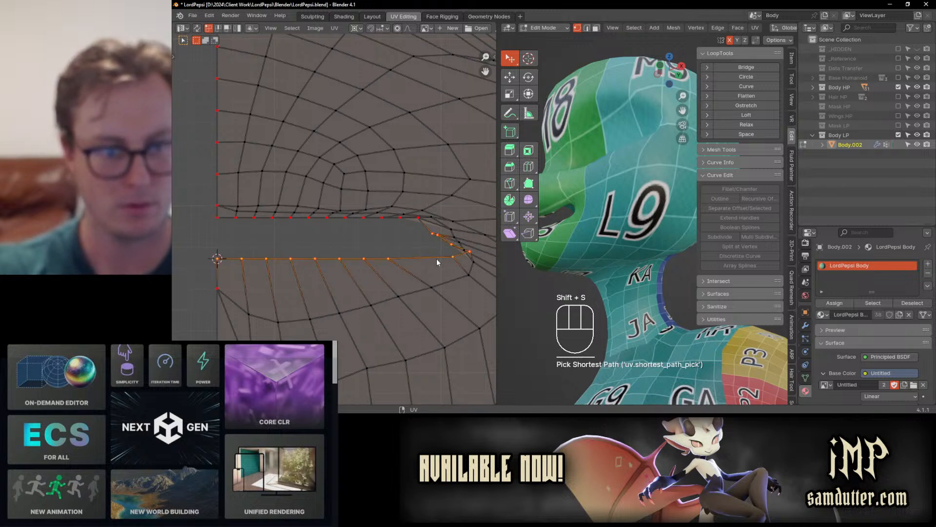
Pin the selected row, flatten it to zero height and distribute its vertices evenly.
key("p")
key("s")
key("y")
key("KP_0")
key("KP_Enter")
key("q")
left_click(439, 258)
key("g")
left_click(434, 259)
Raise the slot's right-end vertex vertically to round off the tip.
middle_click_drag(429, 256, 418, 260, "shift")
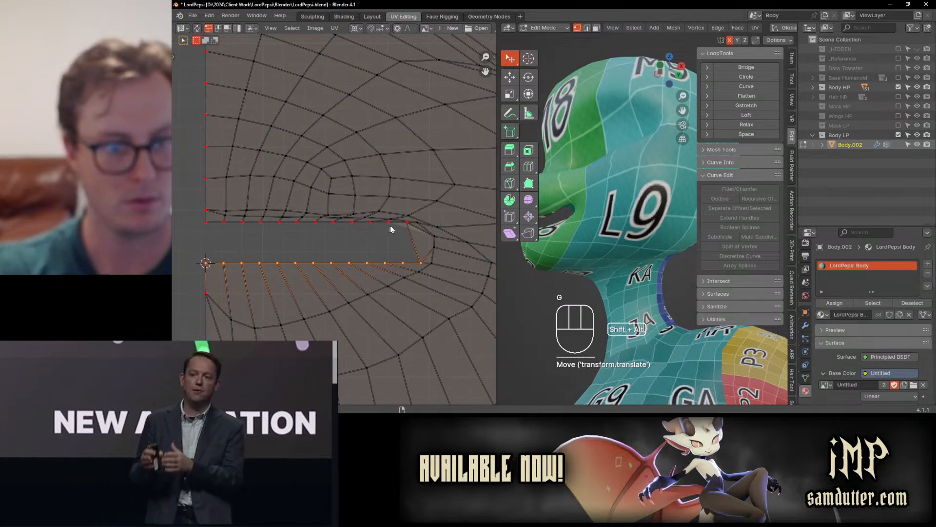
left_click(420, 261)
key("g")
key("y")
left_click(427, 244)
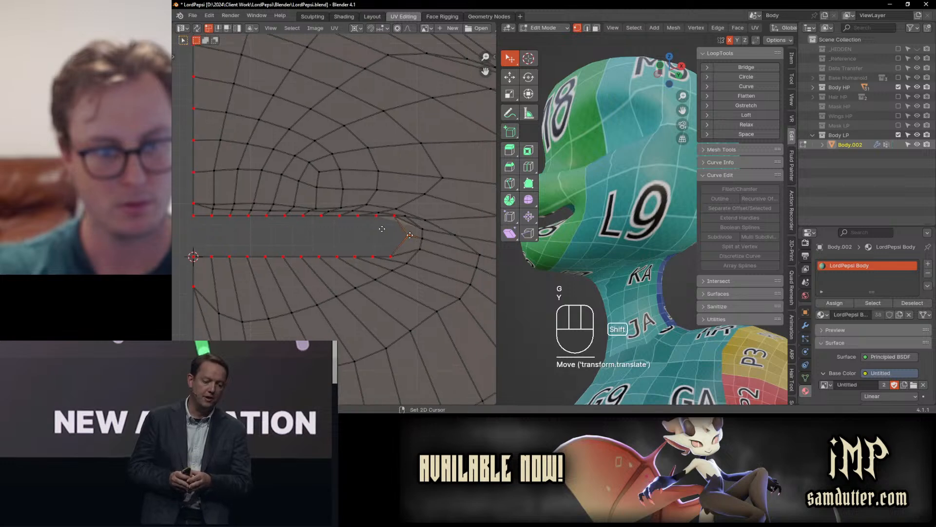
scroll(429, 244, "down", 2)
middle_click_drag(444, 246, 331, 235)
scroll(388, 276, "up", 4)
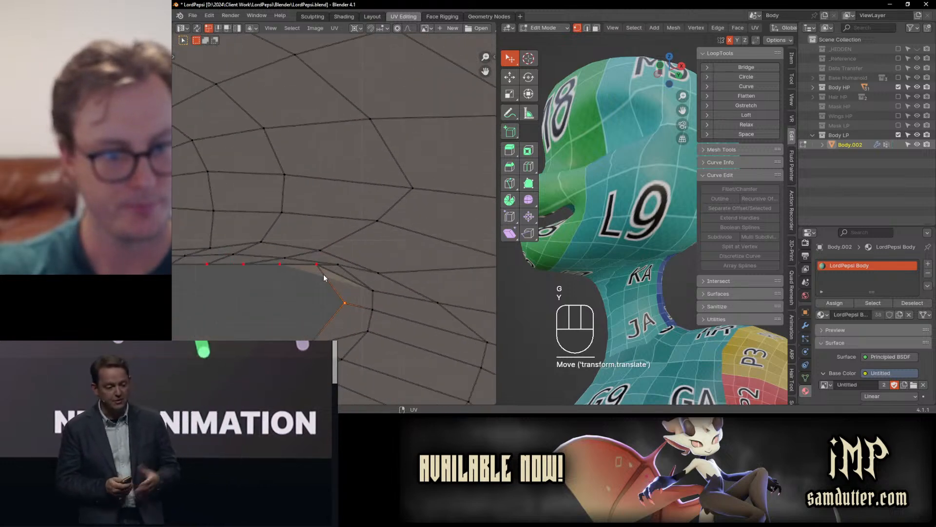
scroll(323, 274, "up", 1)
Align the slot-end vertices on one vertical line (scale X 0 about cursor) and distribute them evenly.
left_click(340, 254, "shift")
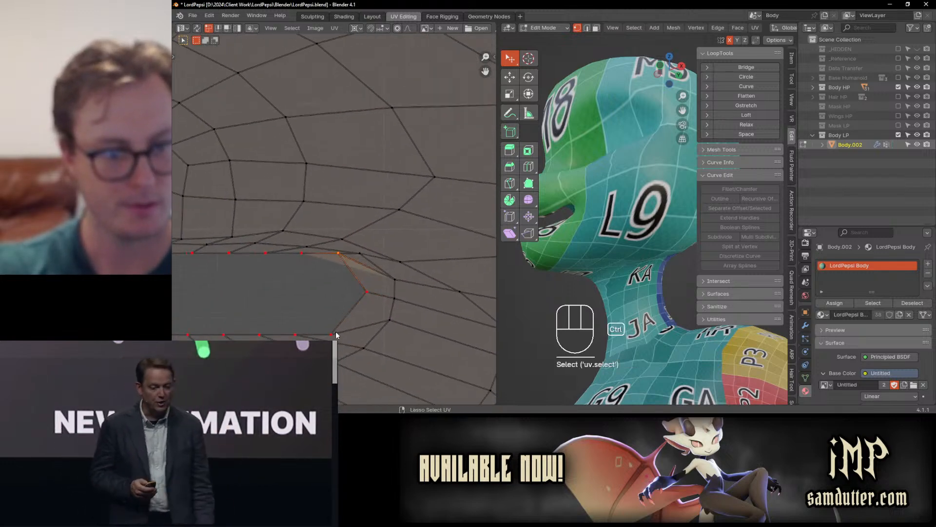
left_click(339, 334, "ctrl")
key("period")
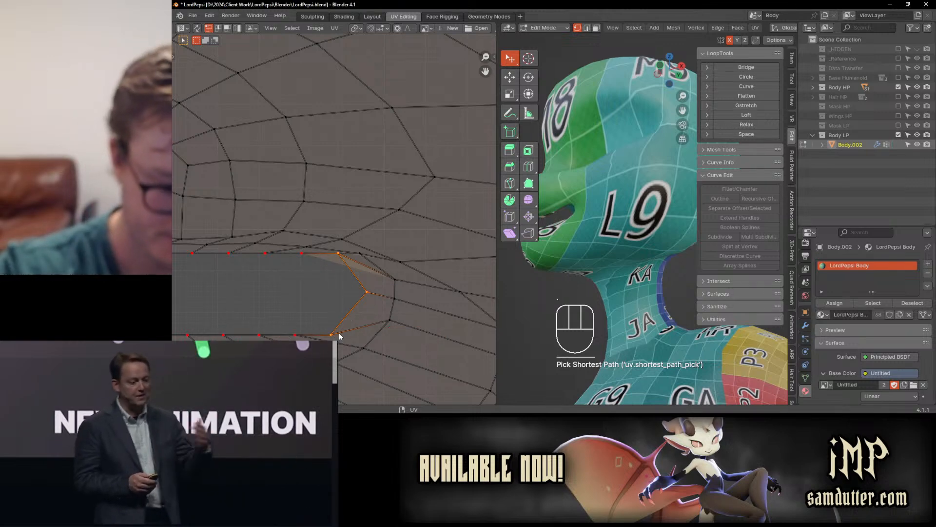
key("s")
key("x")
key("KP_0")
key("KP_Enter")
key("q")
left_click(337, 330)
Scale the slot's border loop along X and Y about the 2D cursor, then move it vertically.
scroll(385, 278, "down", 3)
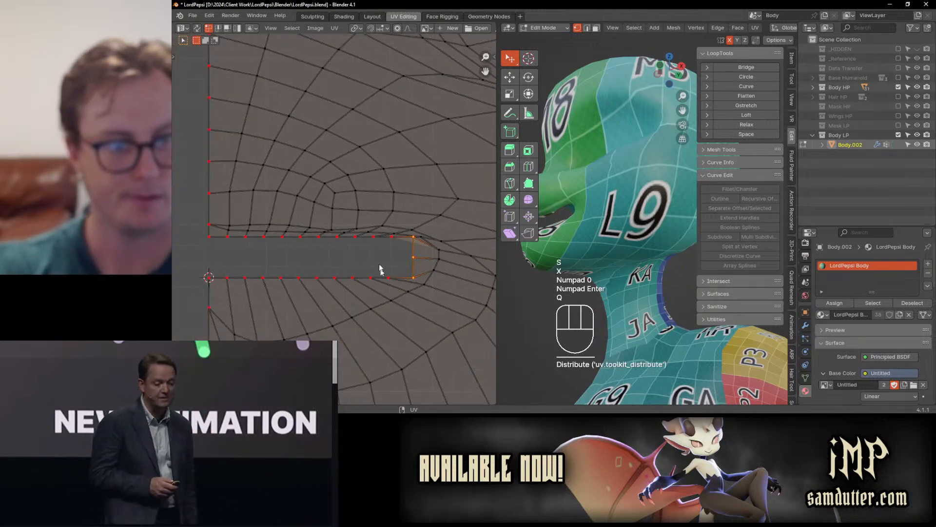
double_click(379, 253)
key("period")
key("s")
key("x")
left_click(281, 249)
key("s")
key("y")
left_click(281, 249)
key("g")
key("y")
left_click(280, 247)
scroll(318, 231, "up", 2)
middle_click_drag(315, 258, 415, 263)
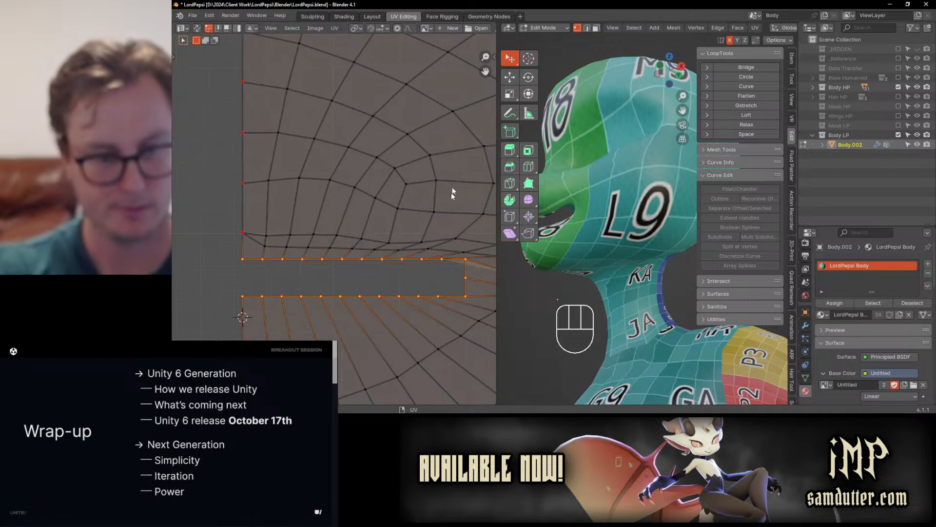
Squash the mouth slot loop vertically into a thin strip and lower it.
key("s")
key("y")
left_click(367, 250)
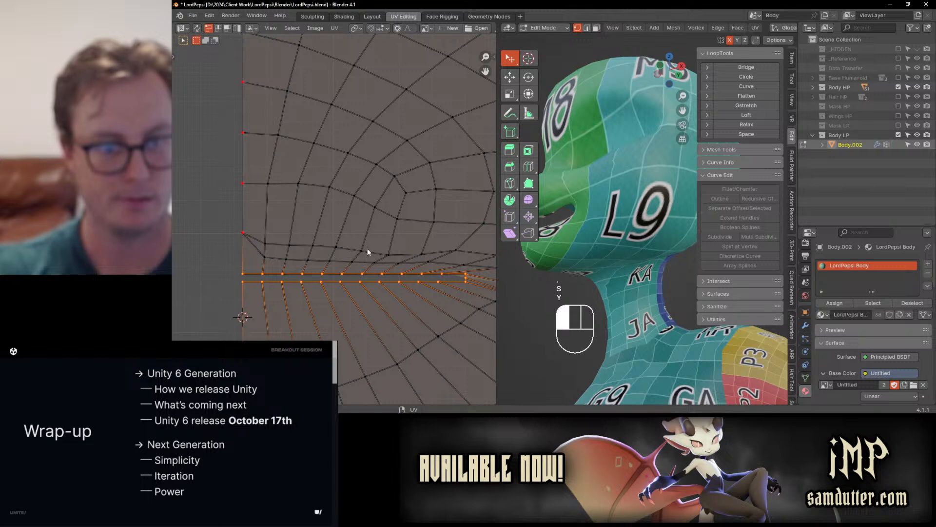
middle_click_drag(403, 259, 317, 197)
key("g")
key("y")
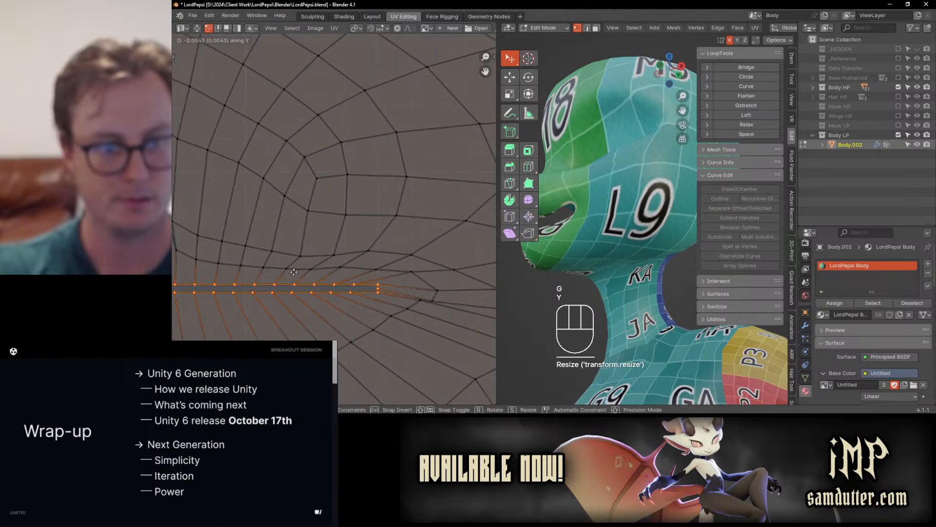
left_click(297, 320)
Evenly distribute the left seam vertices from the seam end down to the bottom corner.
middle_click_drag(297, 318, 383, 213)
scroll(385, 215, "down", 5)
left_click(309, 241)
middle_click_drag(320, 363, 332, 229)
scroll(332, 230, "down", 4)
left_click(327, 307, "ctrl")
key("q")
left_click(394, 214)
key("g")
scroll(399, 264, "down", 5)
Raise the head island's bottom edge vertically.
left_click(413, 297)
left_click(390, 292, "alt")
scroll(356, 298, "up", 1)
left_click(488, 302)
key("g")
key("y")
scroll(365, 233, "up", 4)
key("g")
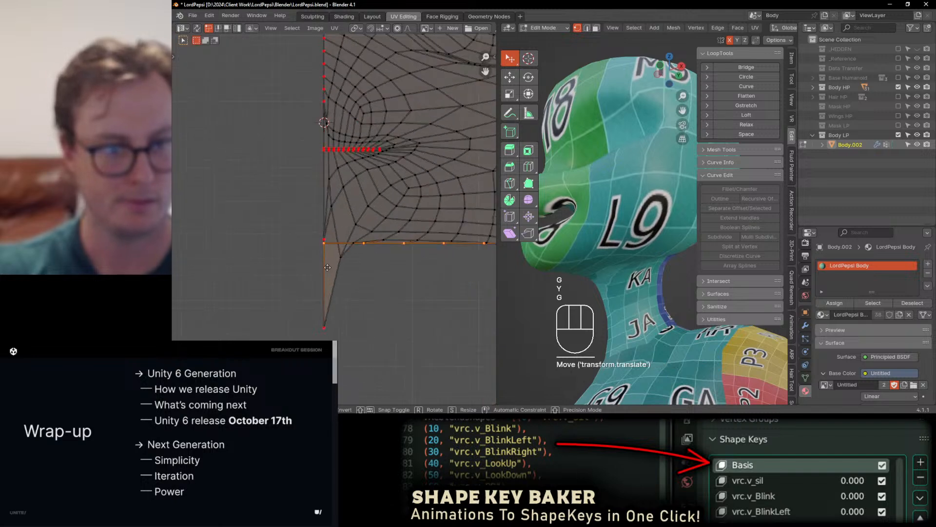
key("y")
left_click(326, 256)
Straighten the island's left edge from the corner vertex upward.
left_click(321, 228)
left_click(320, 151, "ctrl")
key("q")
left_click(421, 163)
key("g")
left_click(365, 179)
scroll(348, 107, "up", 3)
Nudge two left-edge vertices slightly into better positions.
left_click(292, 246)
key("g")
left_click(294, 254)
left_click(299, 248)
key("g")
key("y")
left_click(299, 244)
Redistribute the left-edge vertices evenly along the path down the edge.
left_click(299, 195)
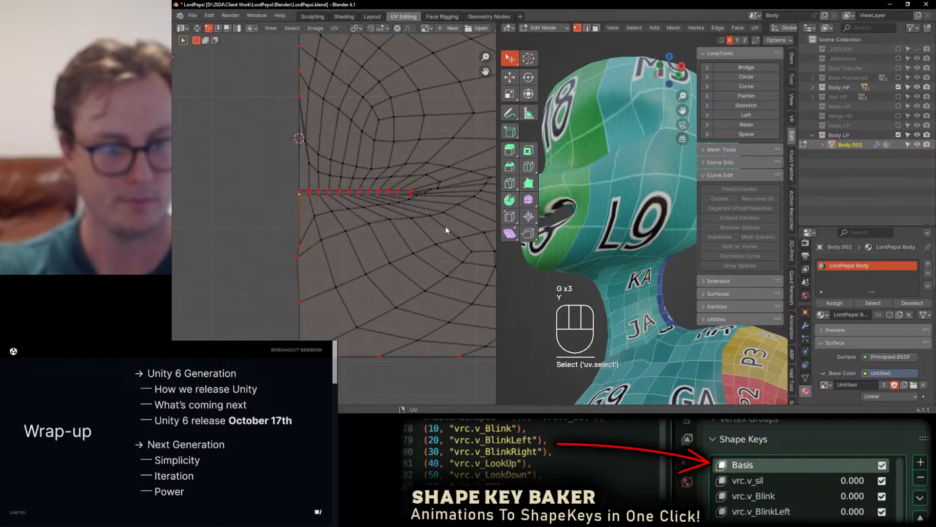
key("q")
left_click(299, 302, "ctrl")
key("q")
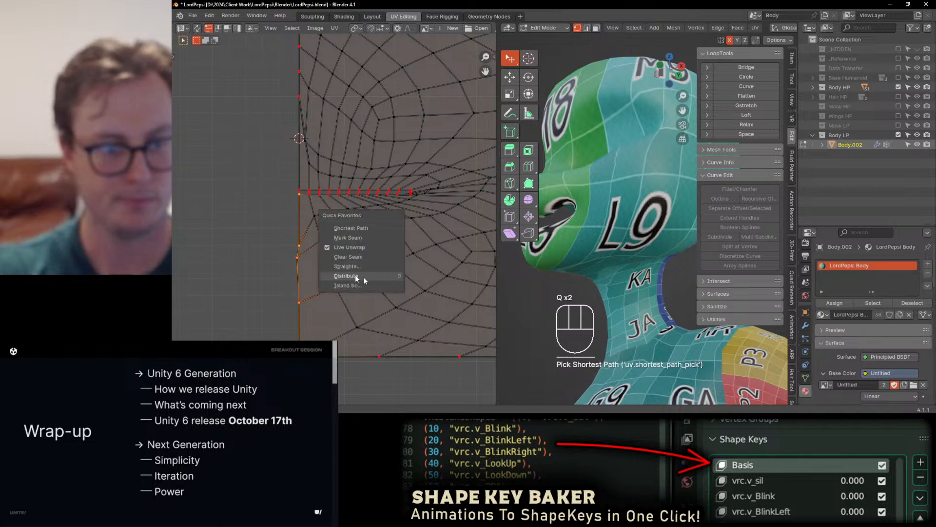
left_click(380, 276)
key("g")
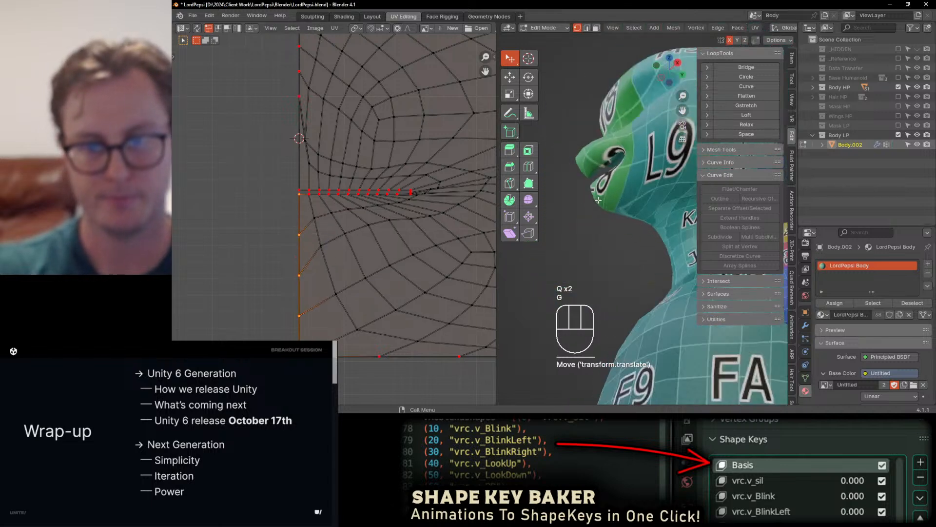
scroll(397, 217, "down", 12)
Scale the whole UV layout up about 1.32 times and shift it slightly down.
key("a")
key("s")
left_click(416, 285)
key("g")
left_click(368, 292)
scroll(368, 292, "up", 2)
middle_click_drag(368, 293, 398, 267, "shift")
Snap the 2D cursor to the island's bottom-left corner and select the border path.
scroll(390, 271, "up", 3)
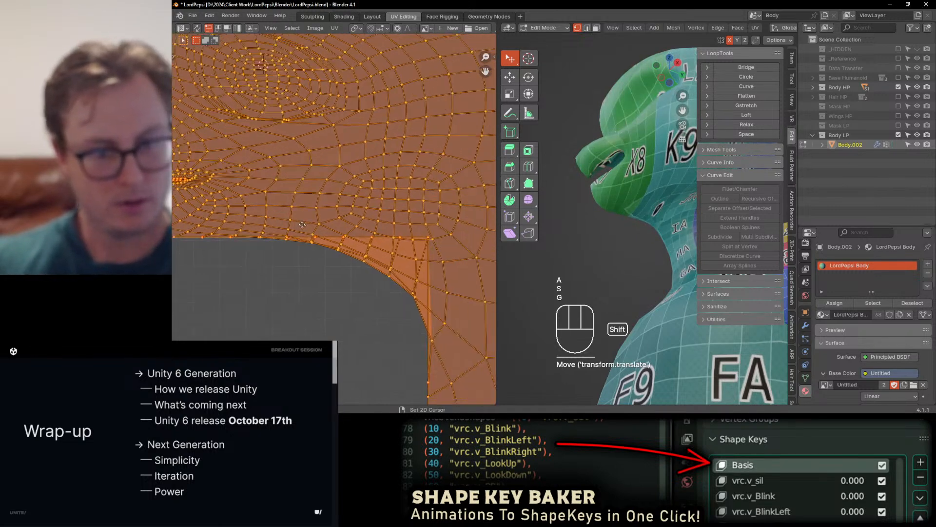
scroll(289, 250, "down", 2)
left_click(186, 234)
key("shift+s")
left_click(291, 279)
middle_click_drag(288, 278, 321, 219, "shift")
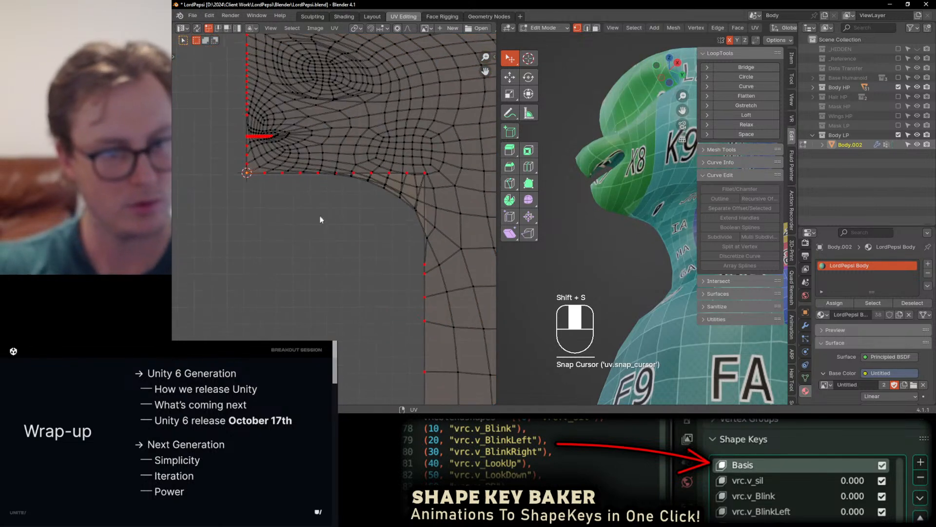
scroll(373, 332, "down", 3)
left_click(377, 337, "ctrl")
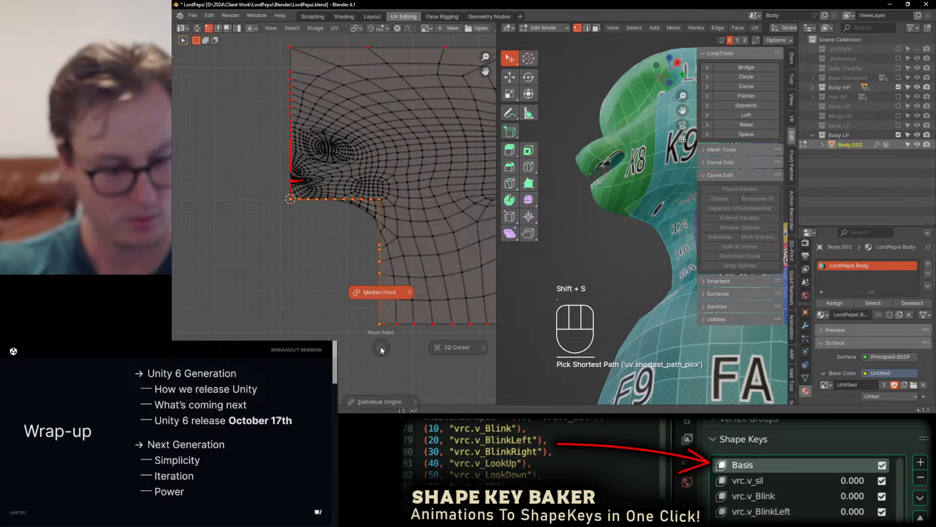
Scale the selected border along X so the side edge lines up vertically.
key("s")
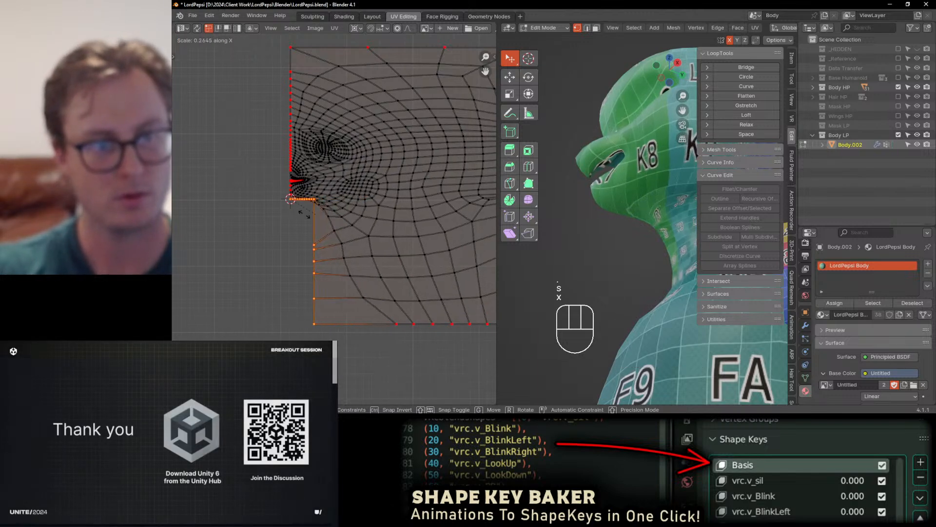
key("x")
scroll(300, 212, "up", 3)
scroll(351, 225, "up", 3)
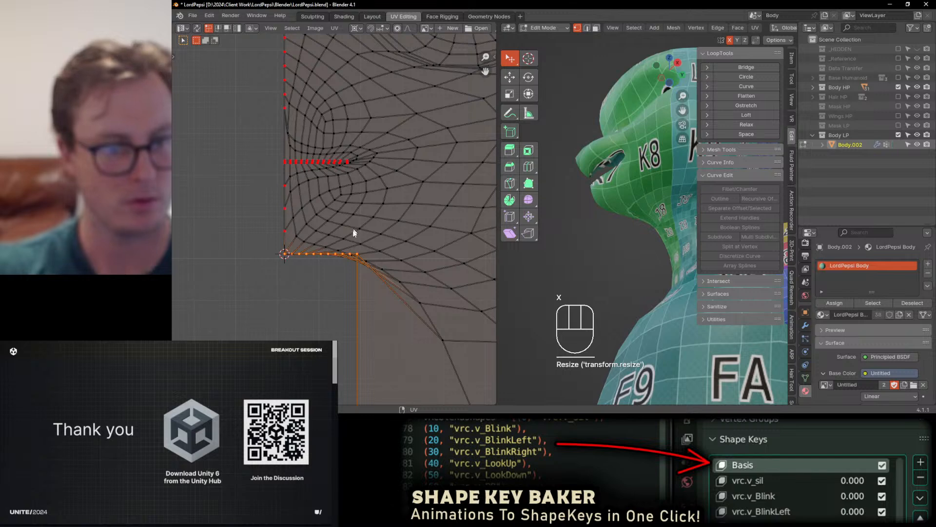
scroll(337, 249, "up", 3)
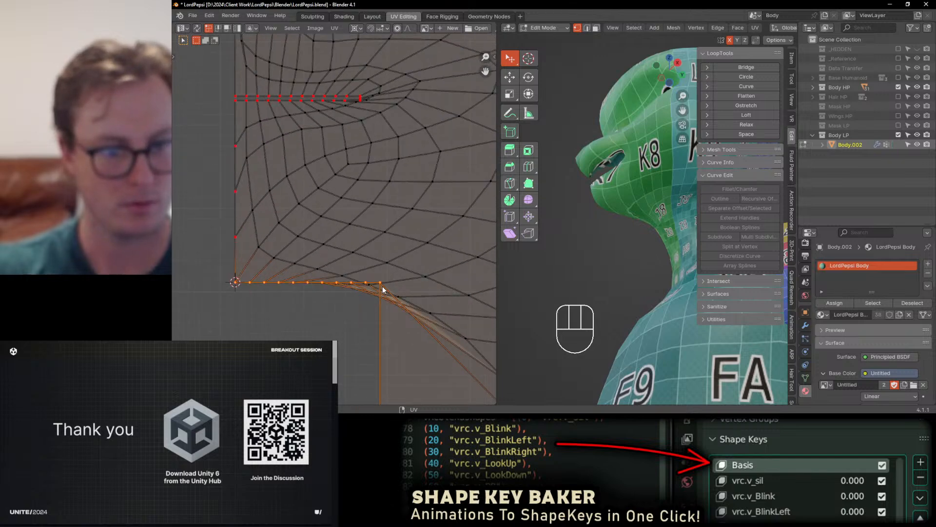
scroll(413, 266, "down", 6)
scroll(415, 267, "up", 3)
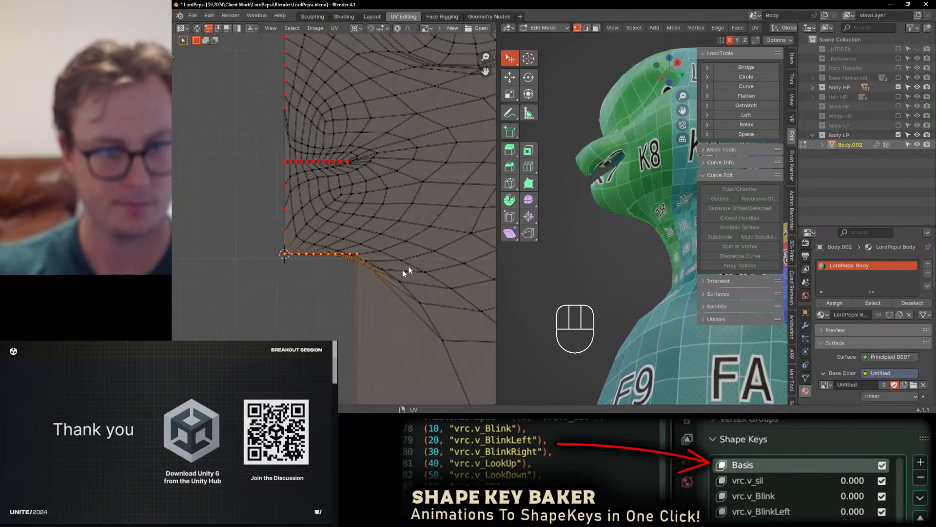
Move the vertices near the corner down one by one into place.
key("g")
left_click(352, 283)
scroll(352, 283, "up", 2)
left_click(358, 272)
key("g")
left_click(350, 301)
left_click(349, 271)
key("g")
left_click(336, 302)
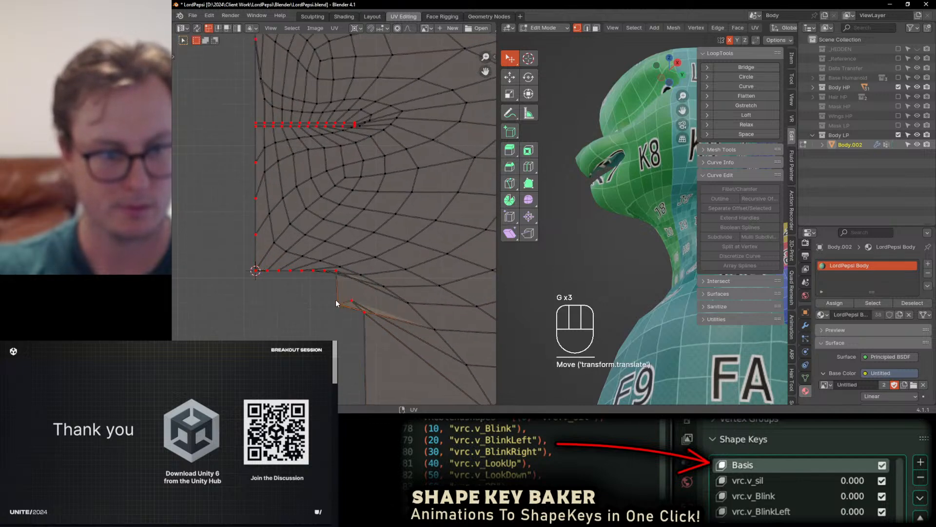
left_click(337, 271)
key("g")
left_click(334, 289)
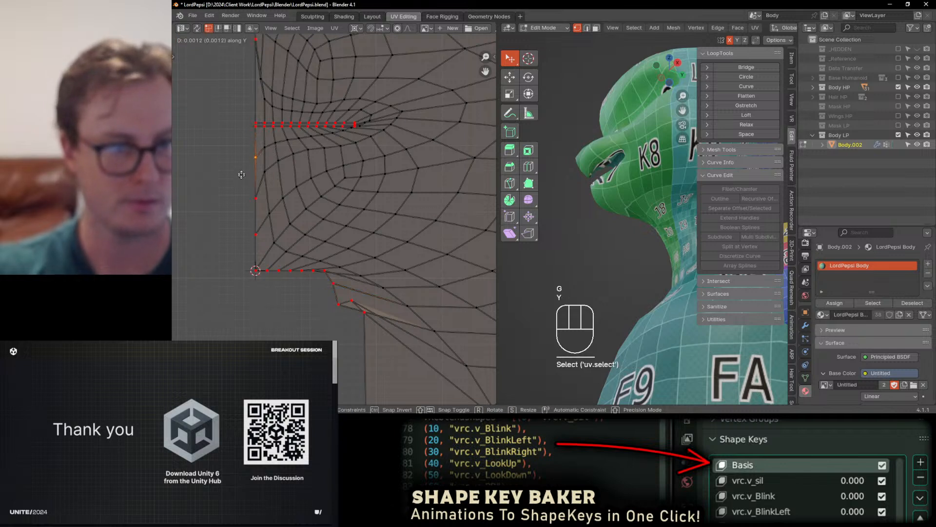
Set the pivot to Median Point and raise the lower column vertex vertically.
key("g")
key("y")
key("period")
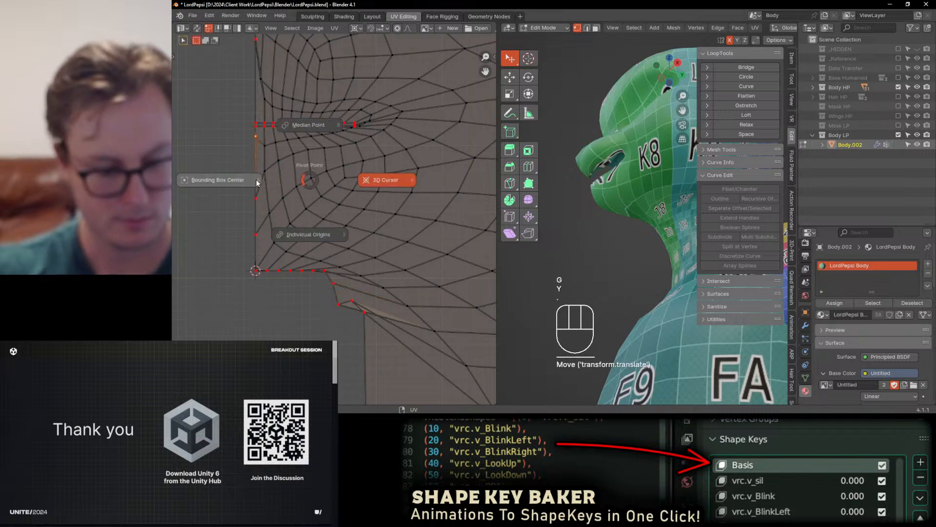
left_click(251, 196)
key("g")
key("y")
left_click(248, 172)
key("ctrl+z")
left_click(244, 205)
key("g")
key("y")
left_click(237, 170)
Slide the remaining left-edge vertices vertically to new spacing.
left_click(246, 214)
key("g")
key("y")
left_click(244, 172)
left_click(244, 162)
key("g")
key("y")
left_click(250, 149)
left_click(251, 140)
key("g")
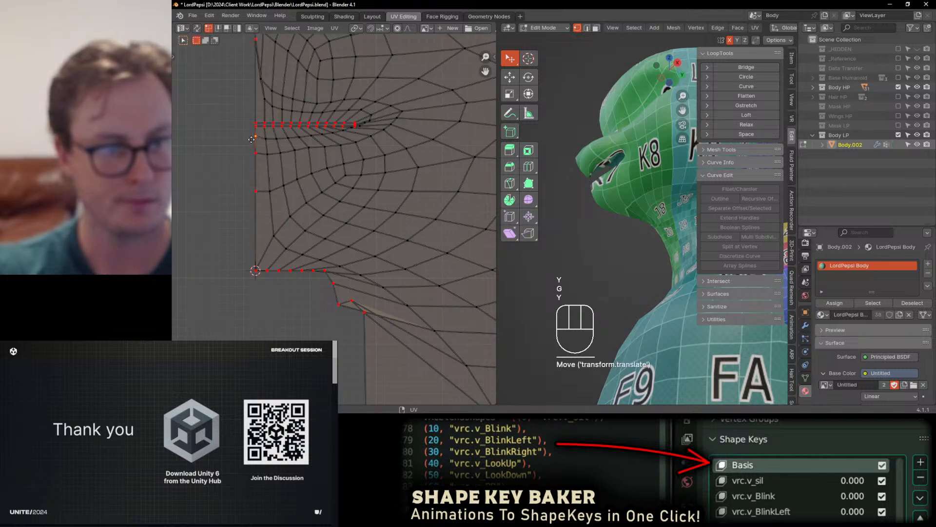
key("y")
left_click(251, 144)
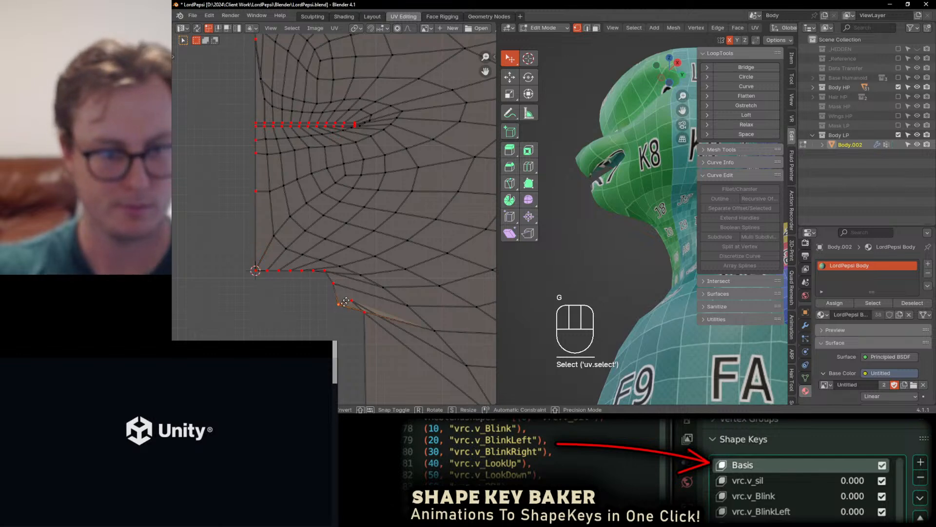
key("g")
scroll(371, 253, "down", 4)
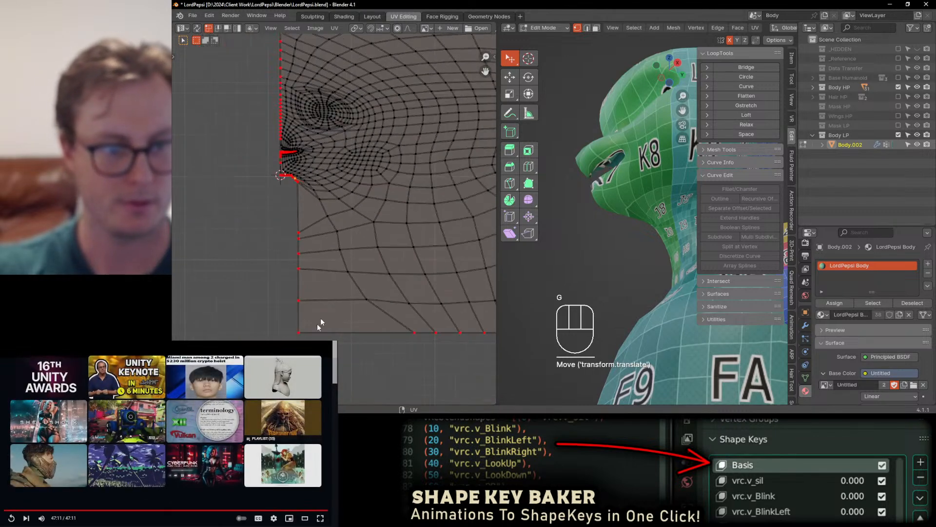
Evenly distribute the vertices along the head island's left edge.
key("q")
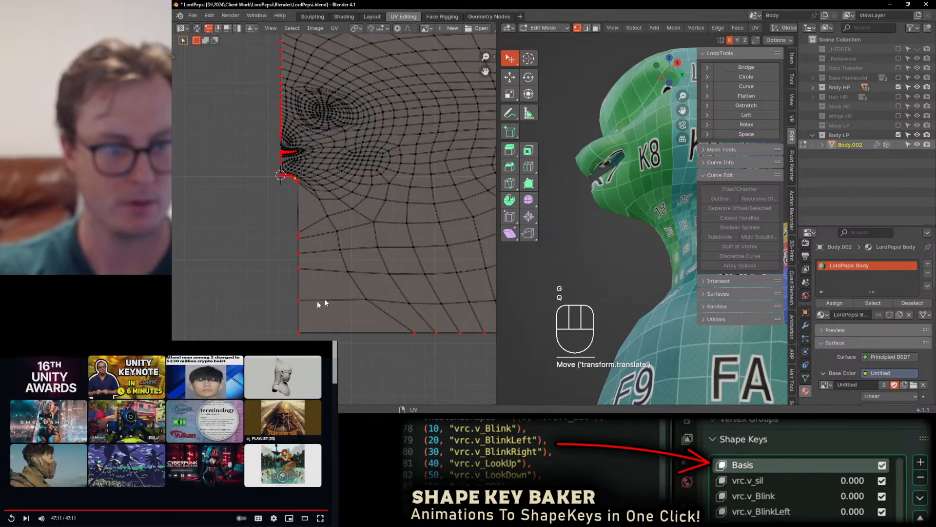
left_click(304, 330, "ctrl")
key("q")
left_click(387, 255)
key("g")
left_click(287, 259)
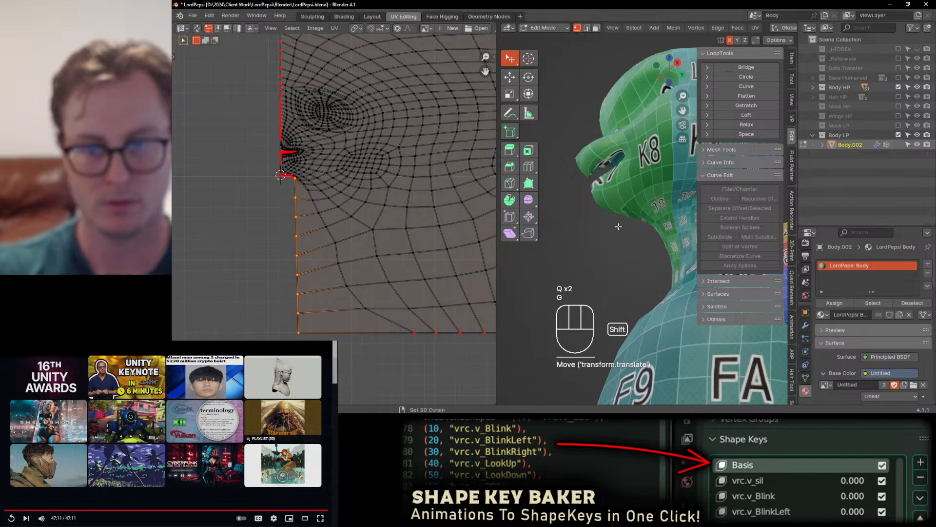
middle_click_drag(610, 229, 626, 265)
scroll(293, 187, "down", 3)
middle_click_drag(297, 183, 280, 252)
scroll(306, 245, "up", 4)
scroll(306, 244, "down", 5)
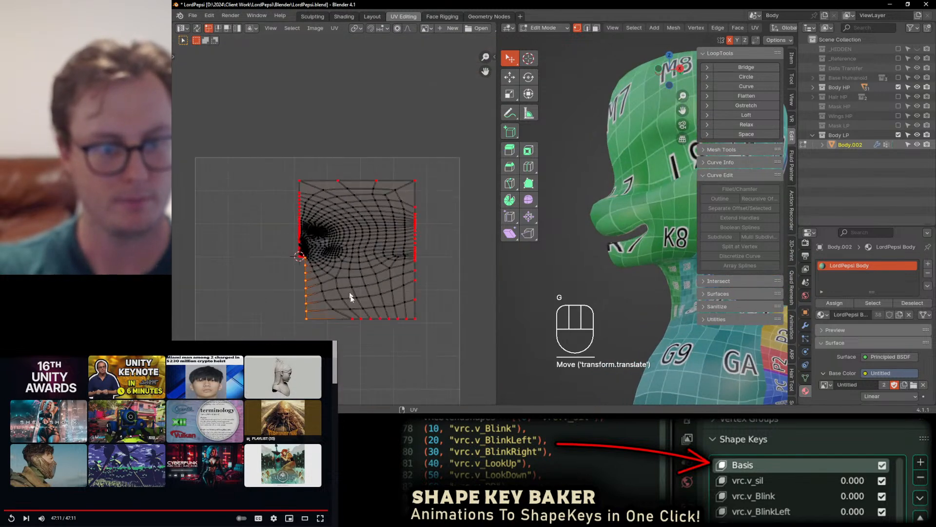
Select the island's bottom edge loop and move it straight up.
left_click(333, 323)
left_click(350, 319, "alt")
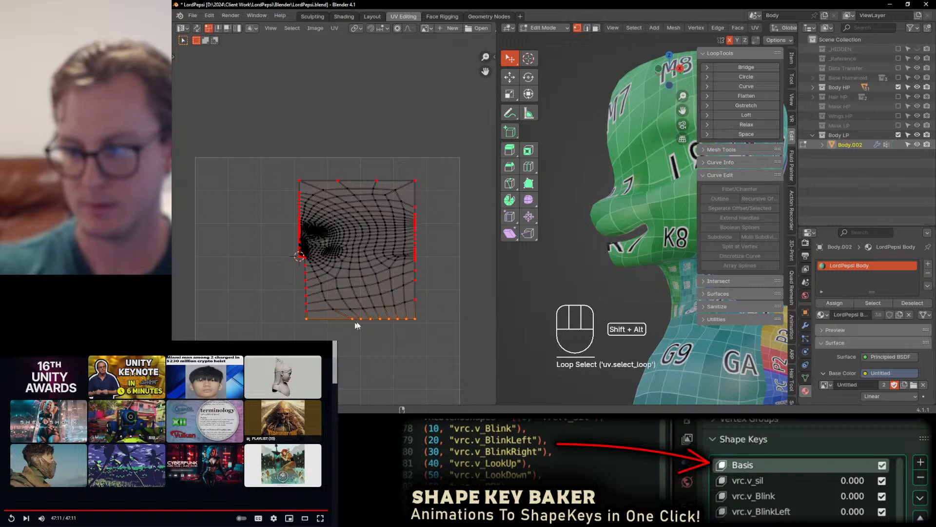
key("g")
key("y")
left_click(363, 282)
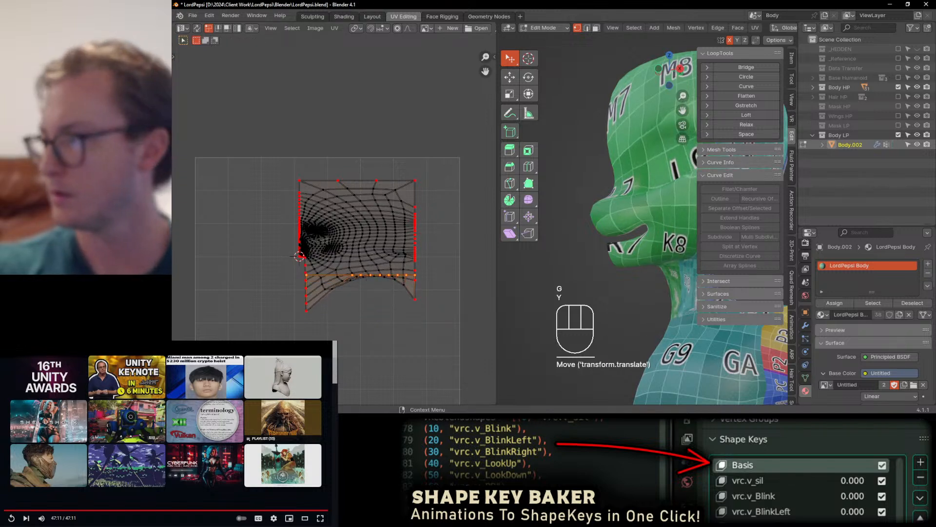
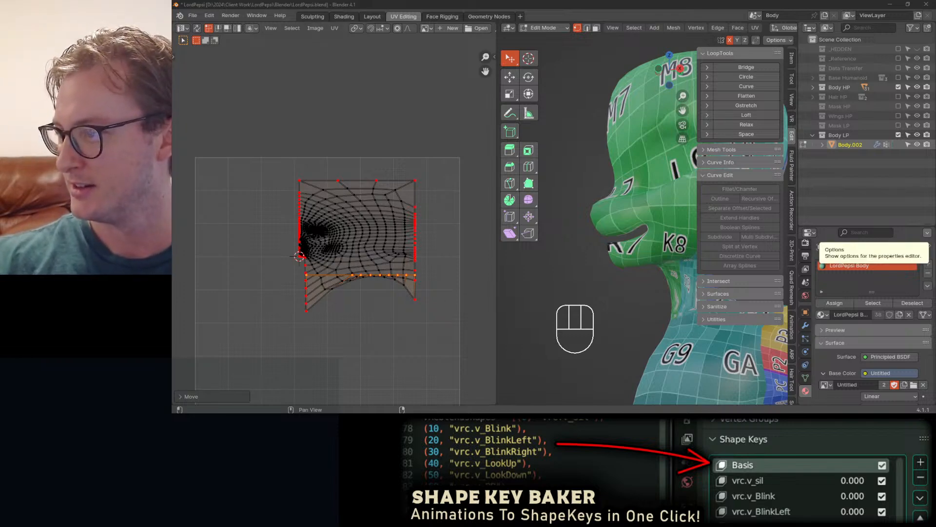
Select all head UVs, clear their pins with Alt+P, and re-unwrap into a fresh island.
scroll(379, 218, "up", 3)
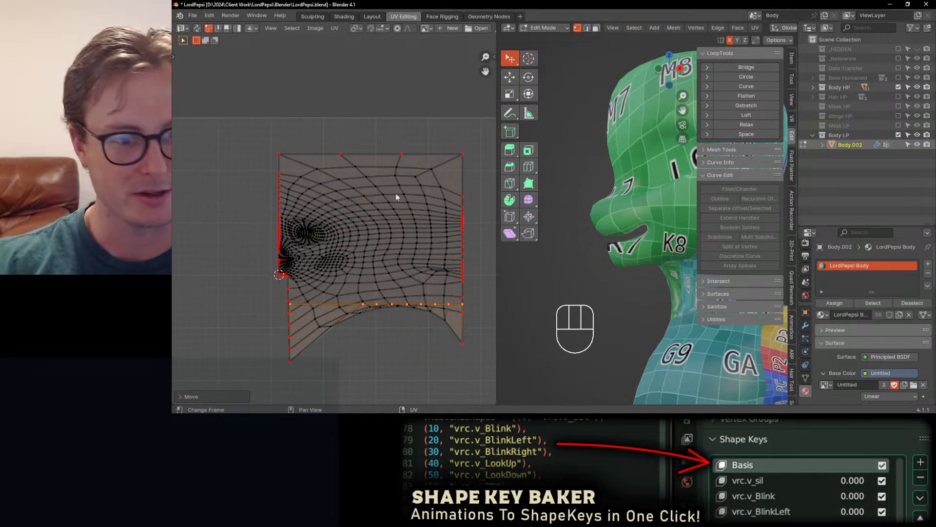
key("a")
key("alt+p")
key("u")
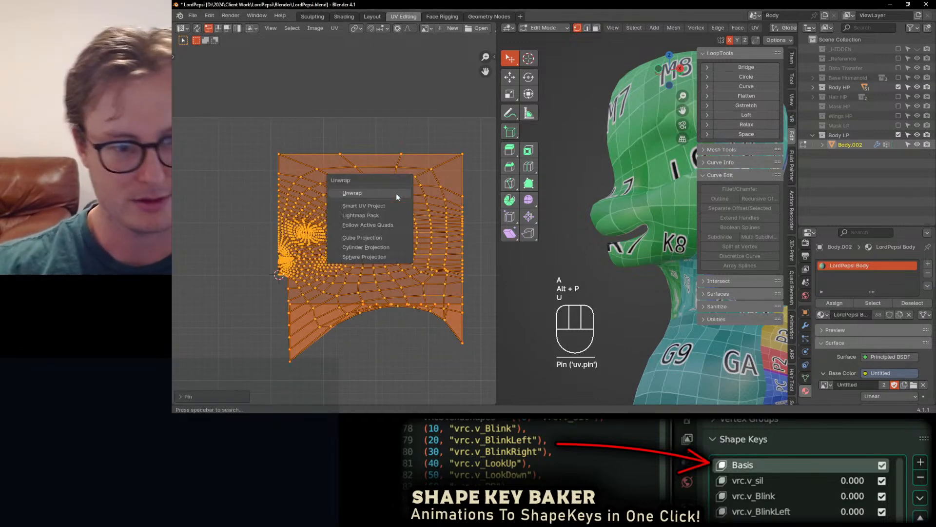
key("u")
scroll(329, 213, "up", 1)
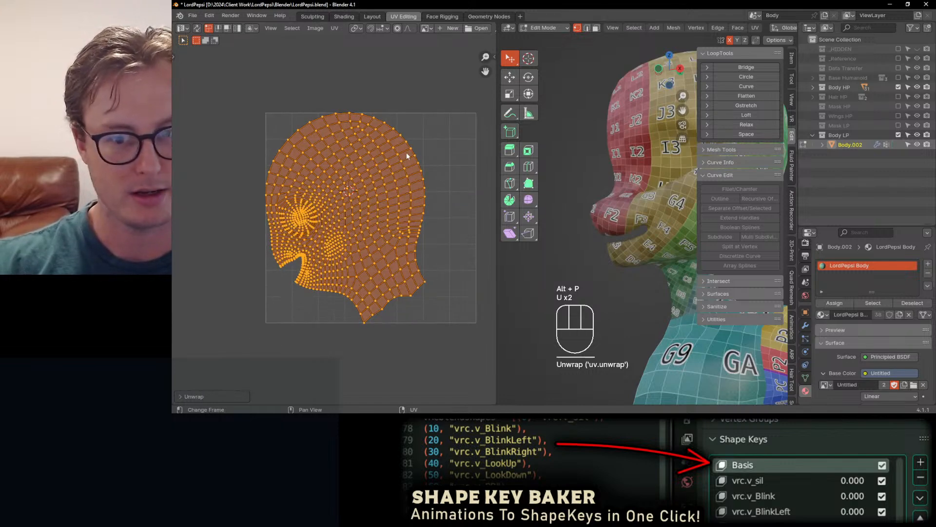
Rotate the head island and begin selecting its front boundary at the jaw and lip.
key("r")
left_click(422, 202)
left_click(291, 294)
left_click(263, 251, "alt+shift")
left_click(260, 239, "alt+shift")
key("ctrl+z")
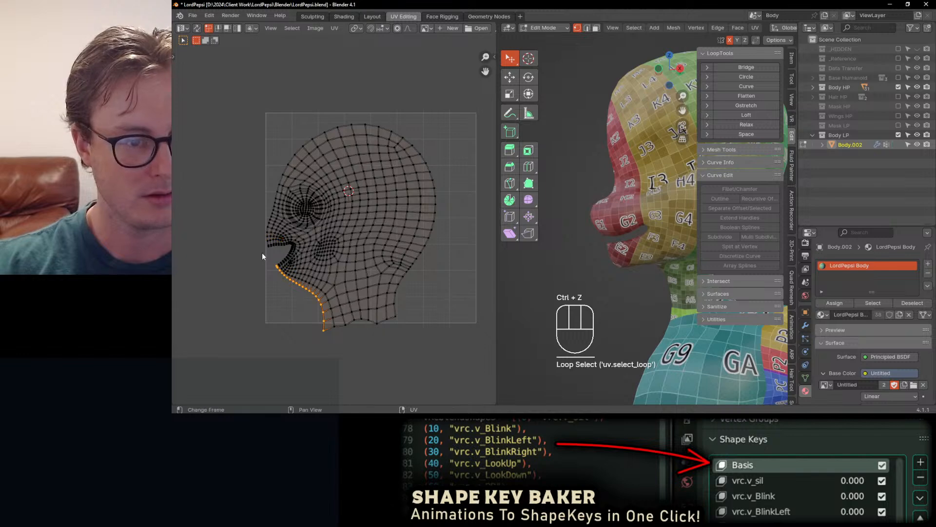
left_click(265, 248, "shift")
scroll(263, 243, "up", 1)
scroll(262, 242, "up", 2)
Select the boundary from lip to forehead, pin it, and scale X to 0 into a vertical line.
left_click(229, 109, "ctrl")
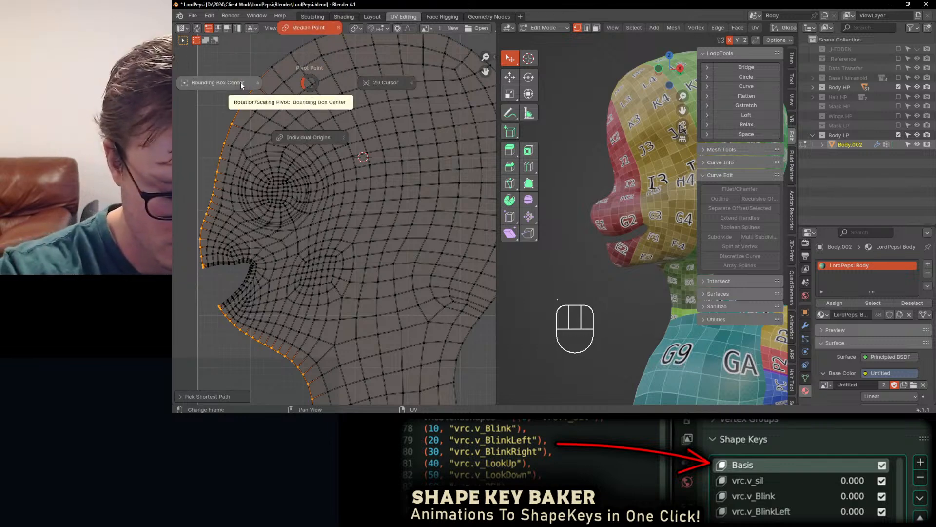
key("p")
key("s")
key("x")
key("KP_0")
key("KP_Enter")
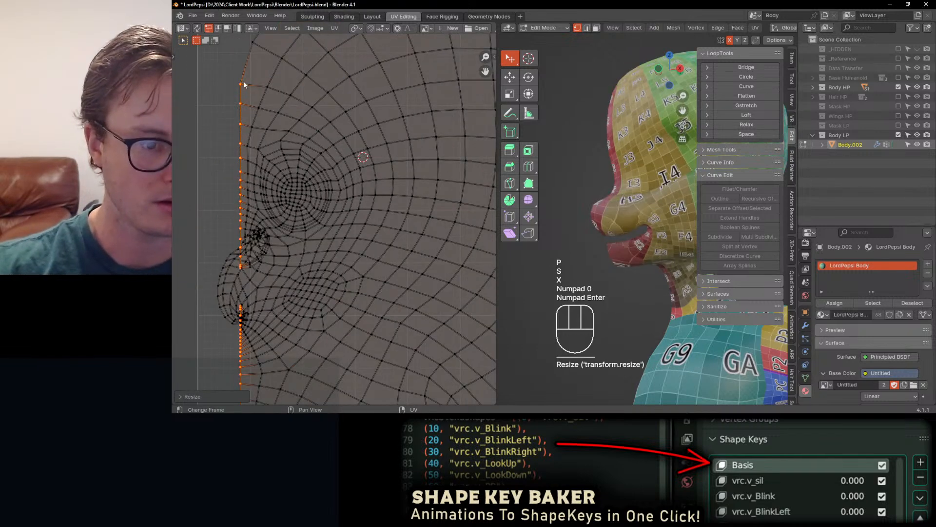
Move the lower section of the straightened boundary straight up.
left_click(294, 291, "alt+shift")
key("g")
key("y")
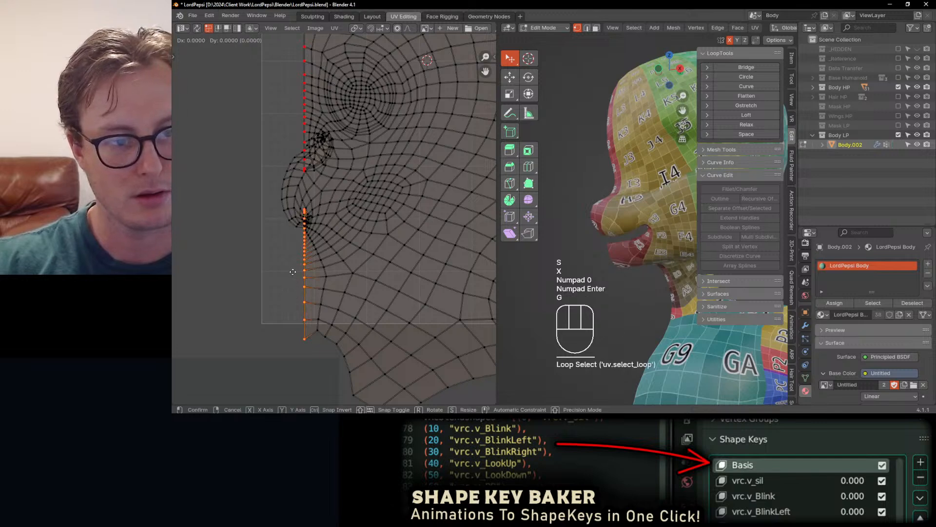
left_click(298, 242)
scroll(297, 242, "up", 6)
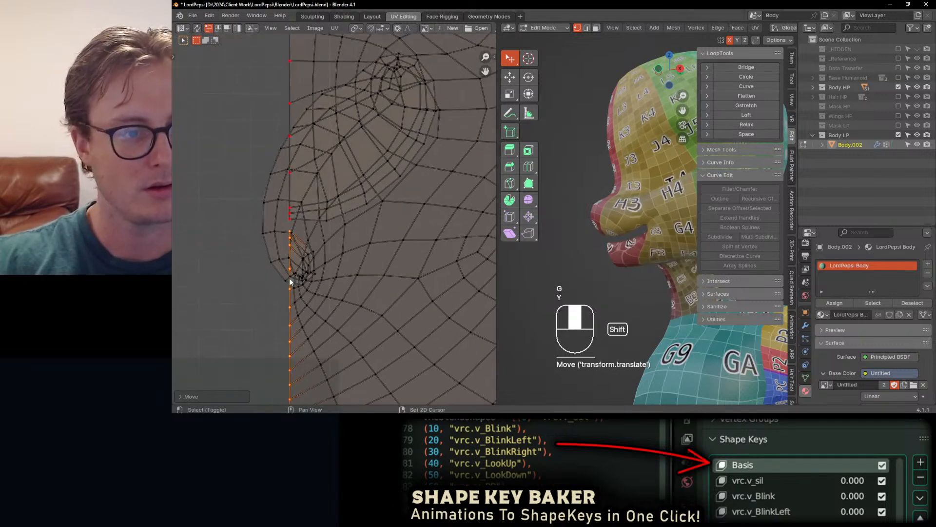
Select the mouth boundary loop, excluding its top-right vertex.
left_click(248, 237)
left_click(248, 217, "alt+shift")
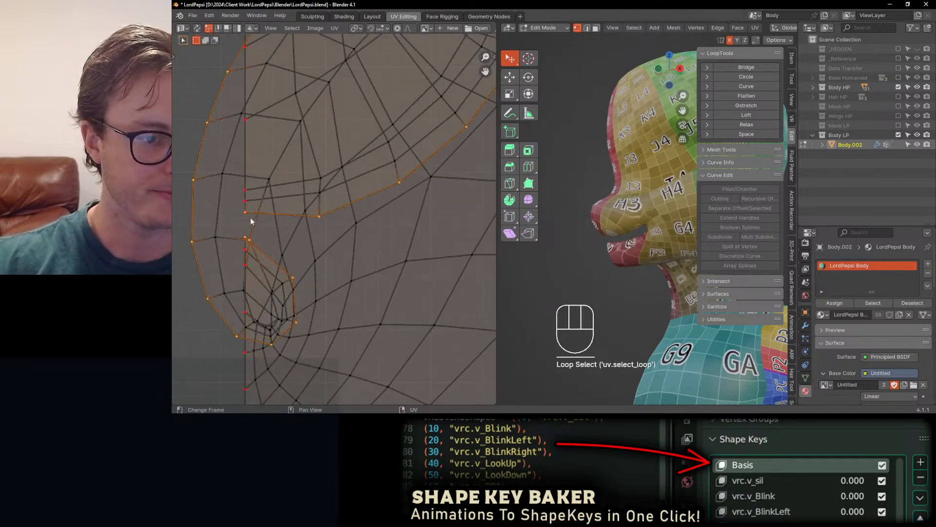
scroll(339, 200, "down", 2)
middle_click_drag(380, 172, 305, 313, "shift")
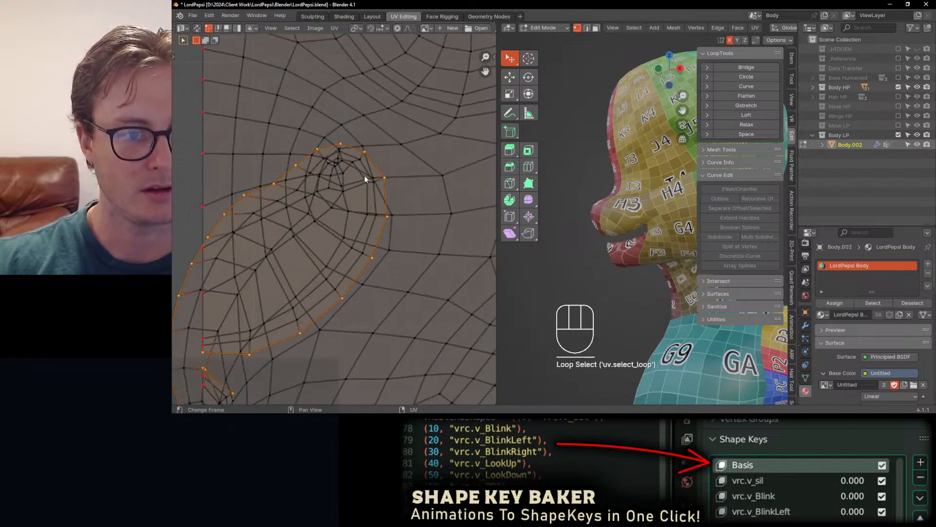
left_click(364, 153, "shift")
scroll(345, 219, "down", 2)
middle_click_drag(332, 233, 339, 204)
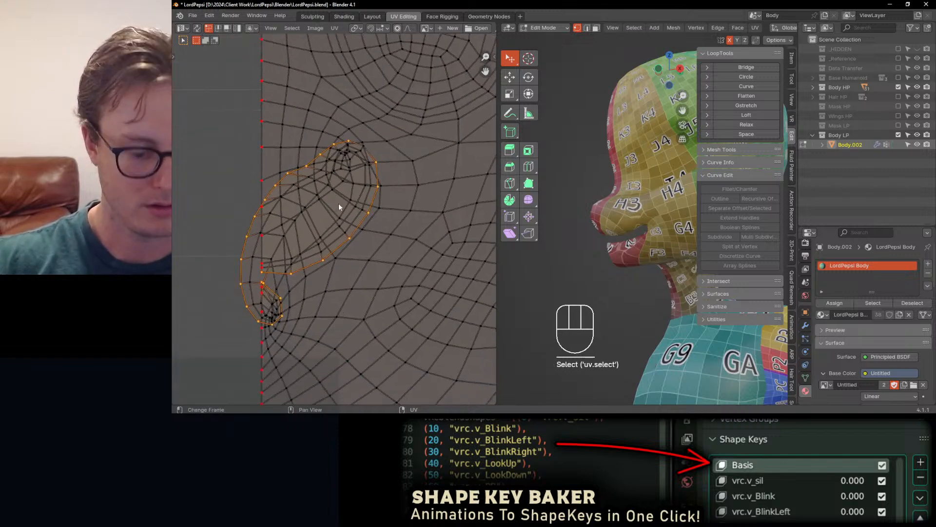
Pin the mouth loop, flatten it with Y scale 0, and distribute its vertices evenly.
key("p")
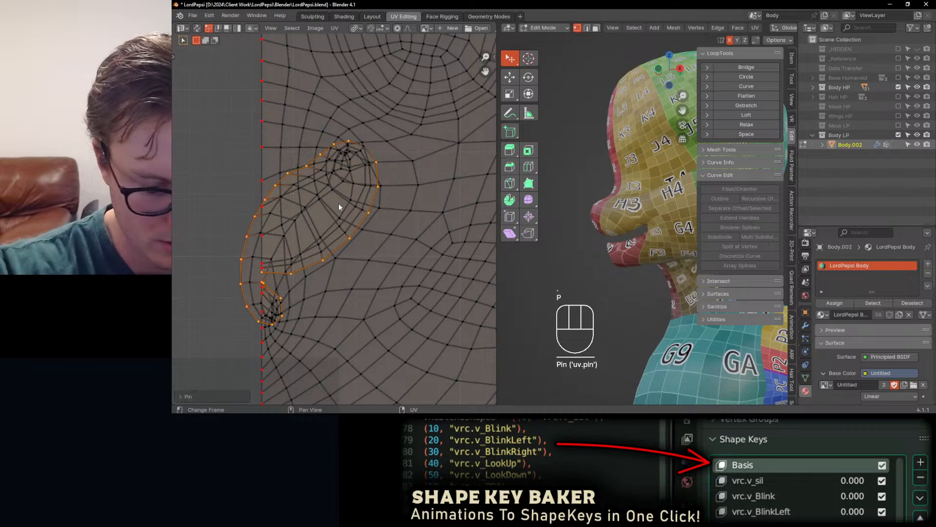
key("s")
key("y")
key("KP_0")
key("KP_Enter")
key("q")
left_click(342, 201)
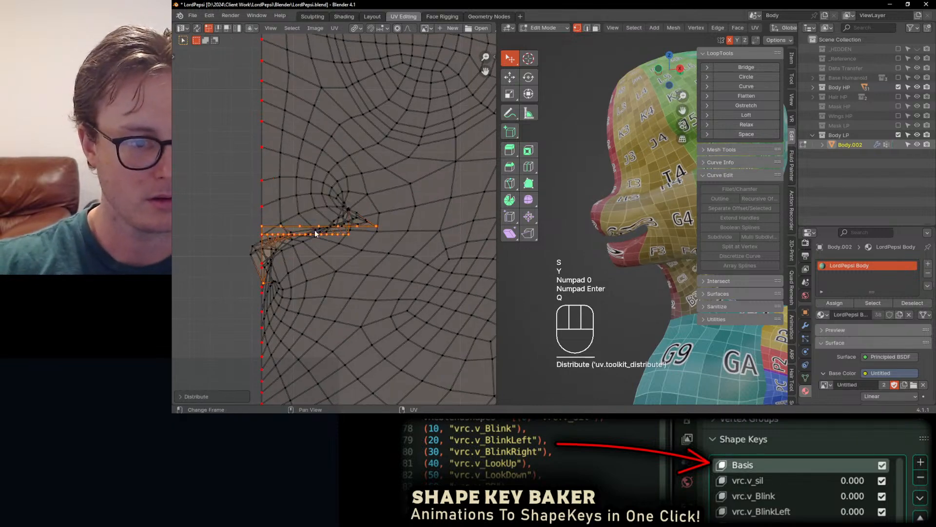
Move the flattened mouth rows down vertically, then undo the mouth adjustments.
key("g")
left_click(297, 244)
key("g")
key("y")
left_click(312, 247)
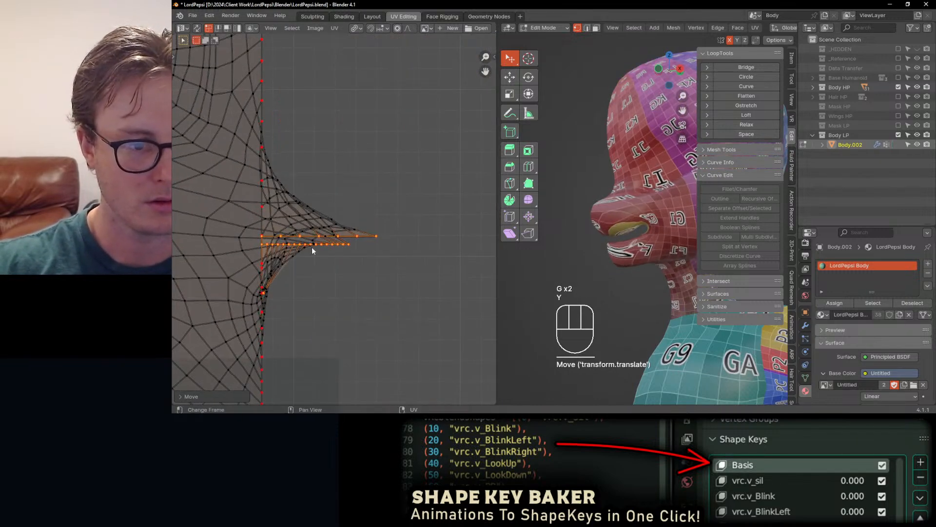
key("ctrl+z")
key("ctrl+z")
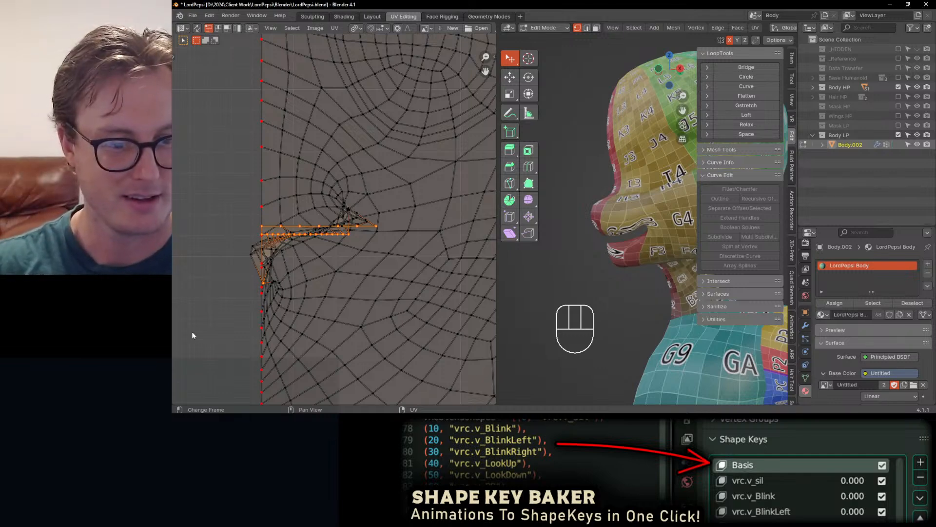
Move a lip corner vertex to the right.
scroll(303, 281, "up", 2)
scroll(305, 273, "up", 2)
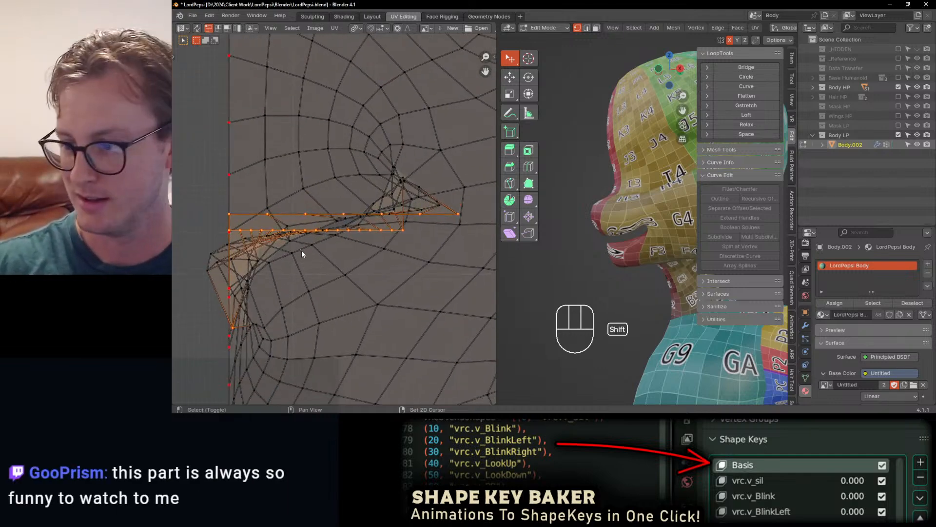
middle_click_drag(302, 250, 319, 238, "shift")
scroll(323, 243, "down", 2)
scroll(289, 309, "up", 1)
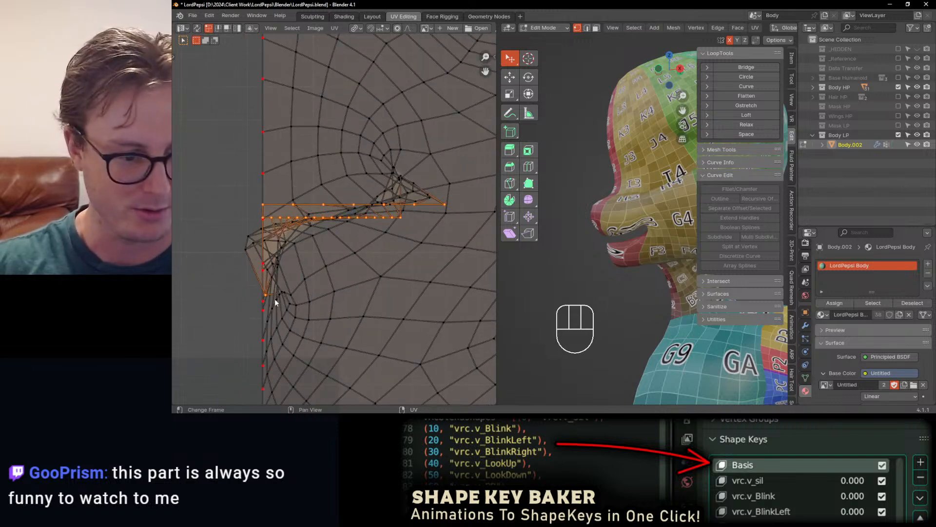
left_click(269, 298)
key("g")
key("g")
left_click(350, 297)
Unpin the vertex and re-unwrap the whole head, then undo back to the earlier layout.
key("alt+p")
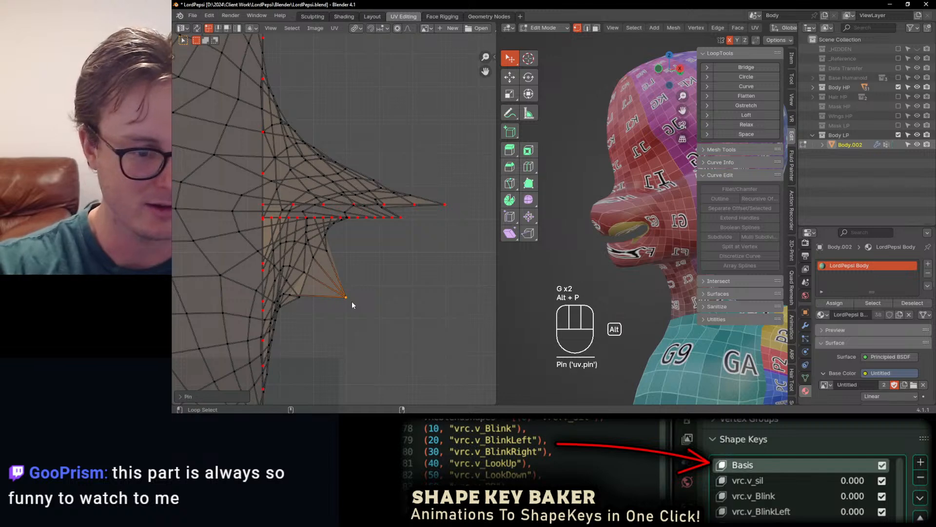
key("a")
key("u")
key("u")
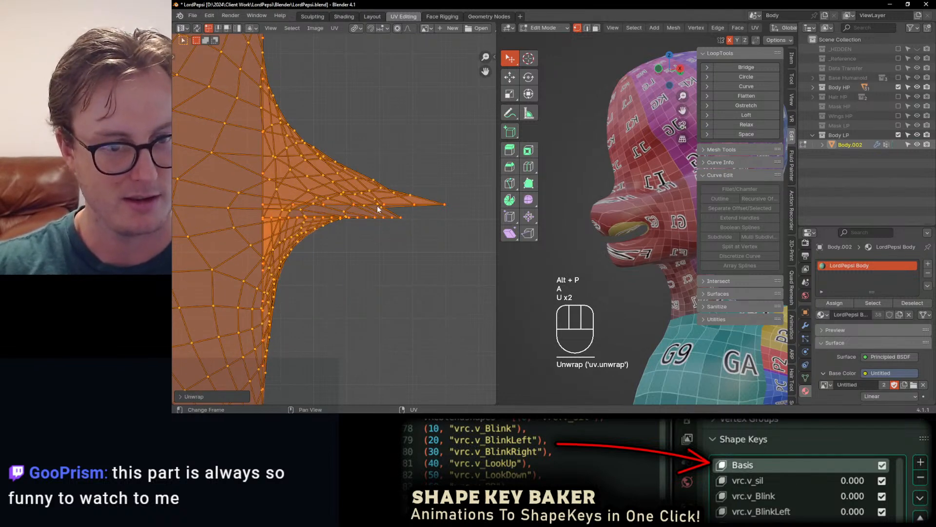
key("ctrl+z")
key("ctrl+z")
key("ctrl+z")
key("ctrl+z")
key("ctrl+z")
key("ctrl+z")
key("ctrl+z")
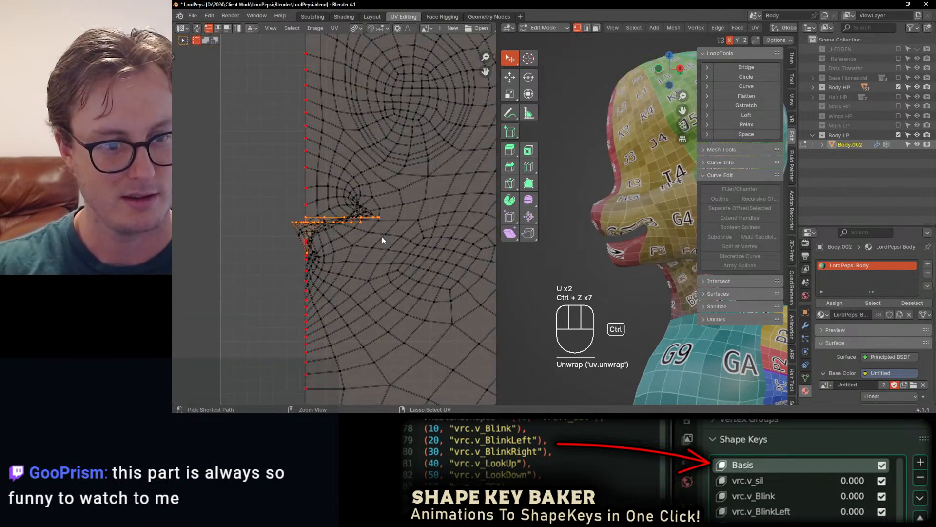
scroll(302, 244, "up", 5)
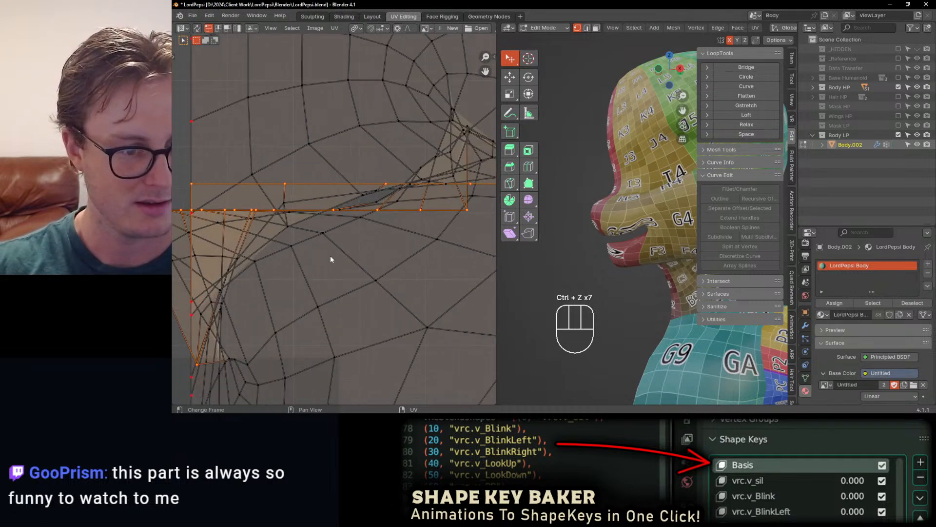
key("ctrl+z")
key("ctrl+z")
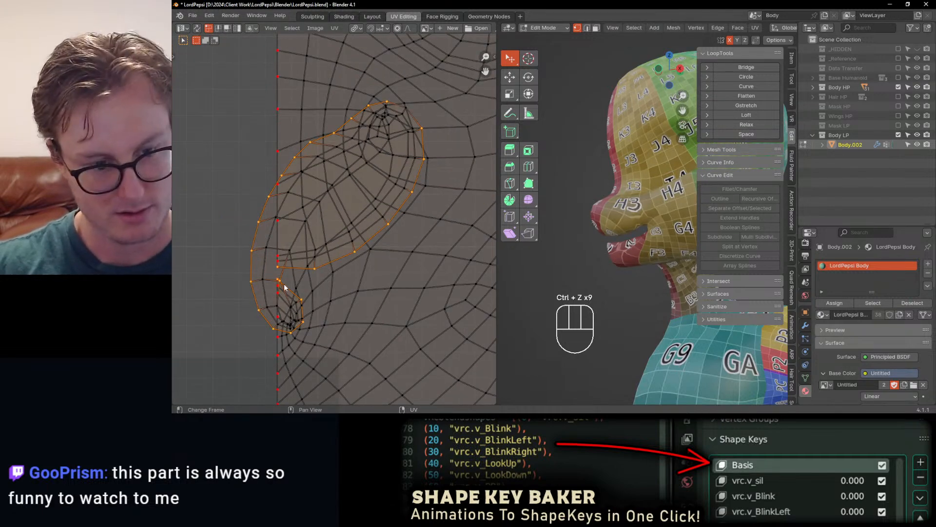
Select a few vertices near the lip and save LordPepsi.blend.
left_click(282, 283)
scroll(347, 244, "up", 3)
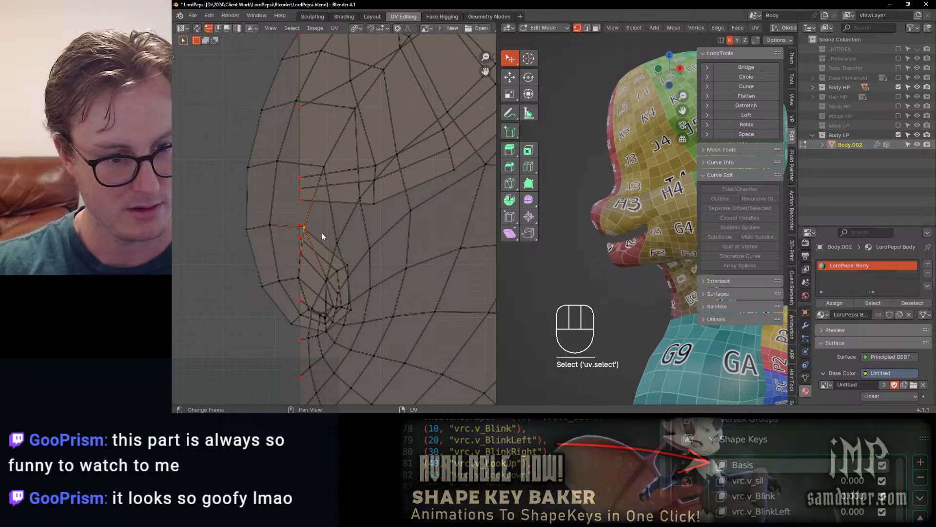
scroll(277, 331, "down", 3)
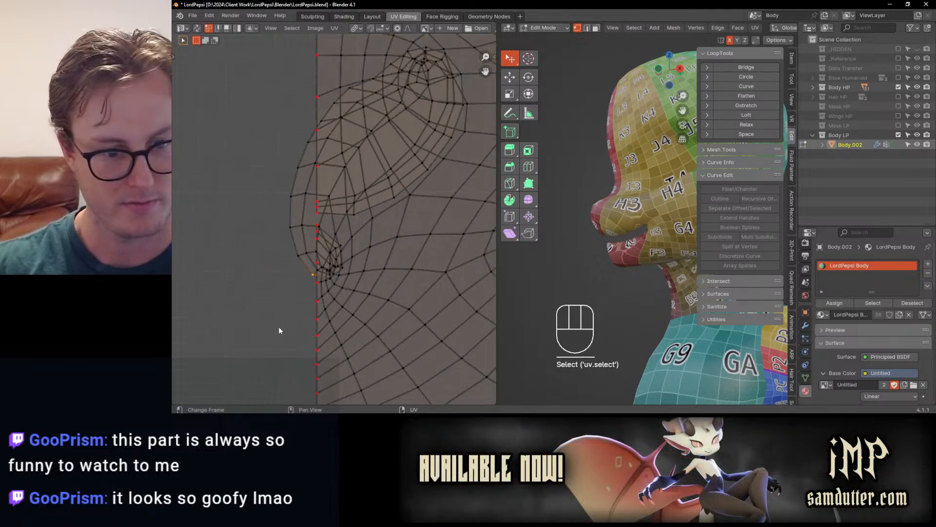
scroll(595, 269, "up", 6)
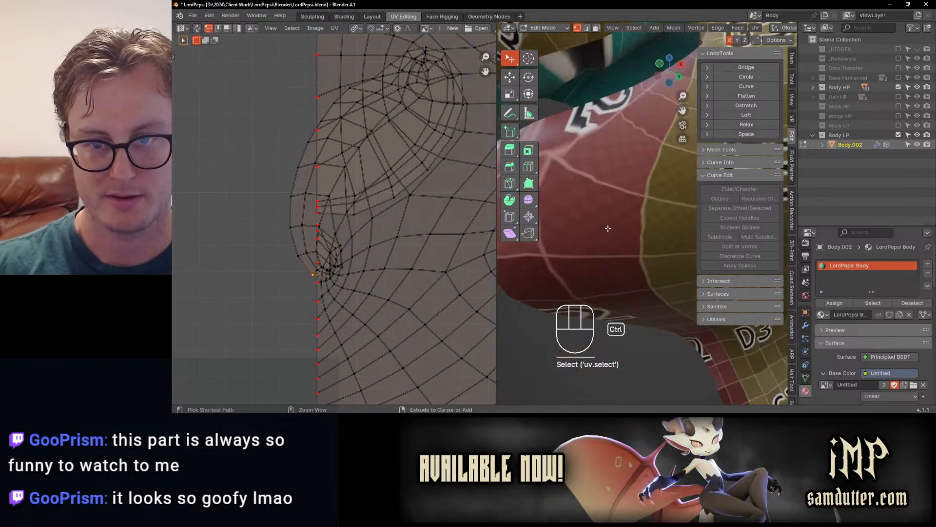
key("ctrl+s")
scroll(344, 293, "up", 5)
scroll(383, 293, "down", 3)
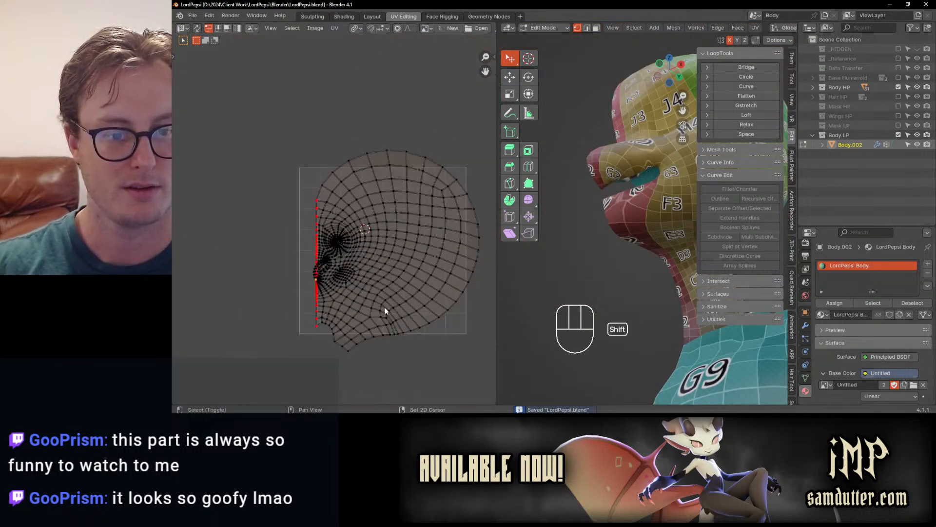
scroll(353, 308, "up", 4)
Snap the 2D cursor to the bottom corner, then pin, flatten and evenly distribute the bottom edge.
left_click(253, 335)
key("shift+s")
left_click(321, 379, "ctrl")
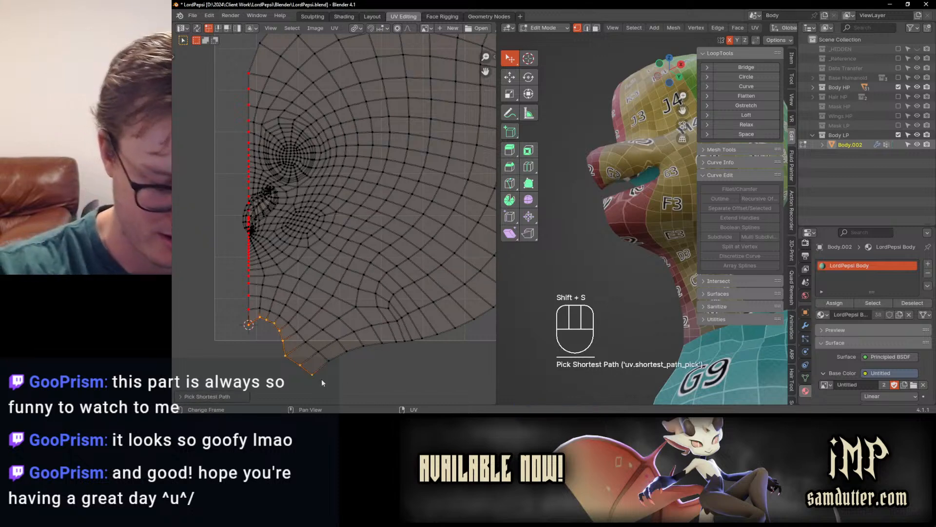
key("p")
key("s")
key("y")
key("KP_0")
key("KP_Enter")
key("KP_3")
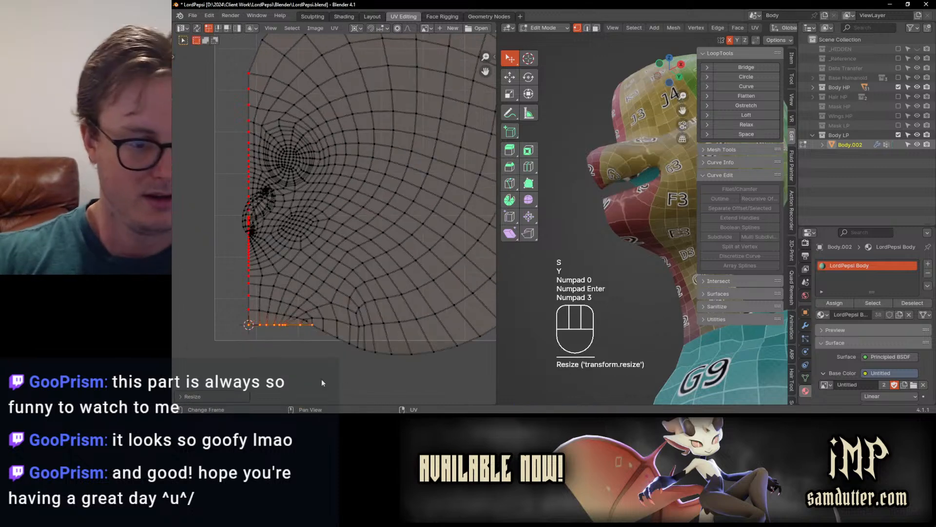
key("q")
key("s")
Scale the island wider horizontally.
key("x")
left_click(318, 253)
key("s")
key("x")
left_click(355, 241)
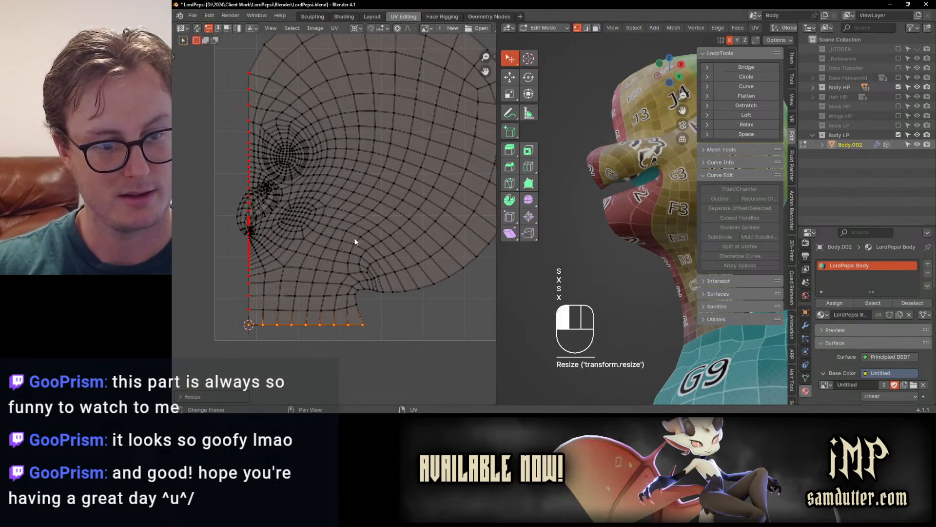
Snap the cursor to the bottom-right vertex, then pin and straighten the right boundary with X scale 0.
left_click(363, 323)
key("shift+s")
scroll(420, 236, "down", 2)
left_click(424, 173, "ctrl")
key("p")
key("s")
key("x")
key("KP_0")
key("KP_Enter")
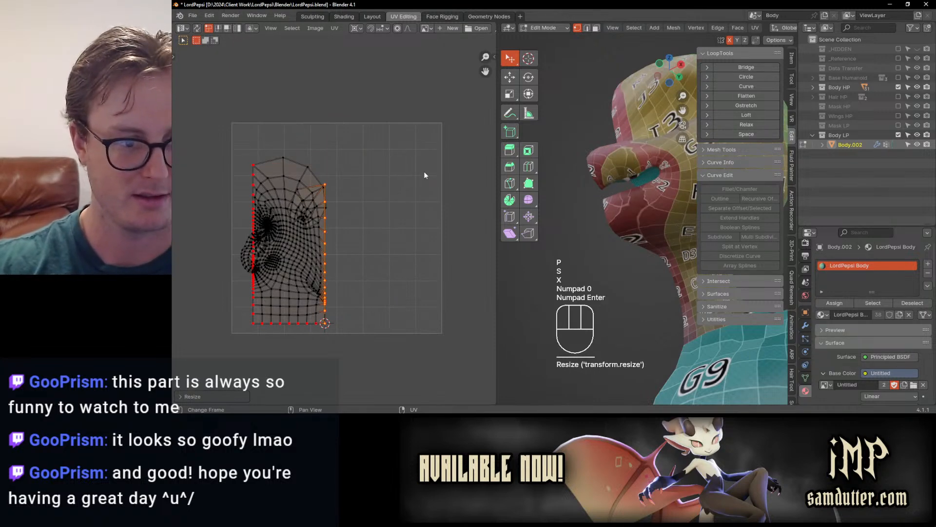
Stretch the right edge vertically to make the island taller.
key("s")
key("y")
left_click(369, 159)
middle_click_drag(307, 137, 330, 194)
left_click(327, 211)
left_click(334, 226, "alt")
scroll(334, 225, "up", 3)
key("ctrl+z")
Select the top edge from top-left to top-right vertex, pin it, and distribute its vertices.
left_click(219, 218)
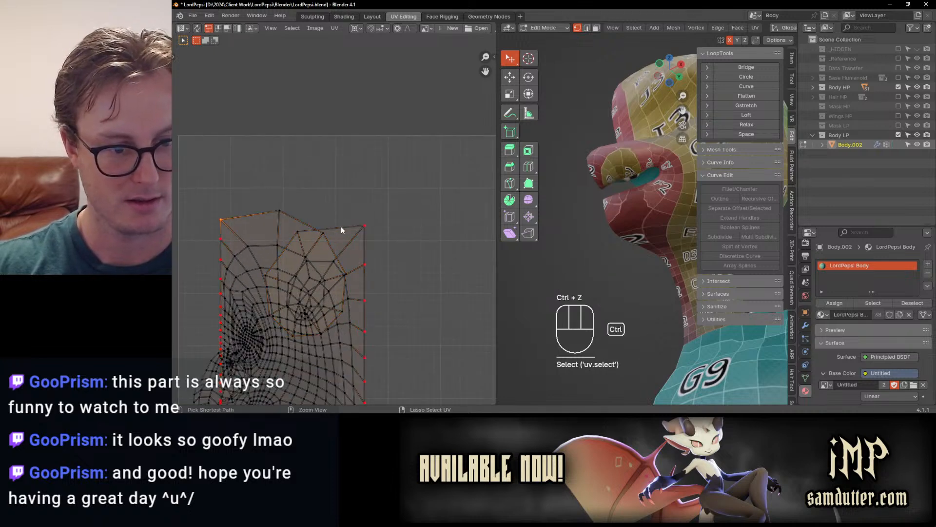
left_click(364, 226, "ctrl")
key("p")
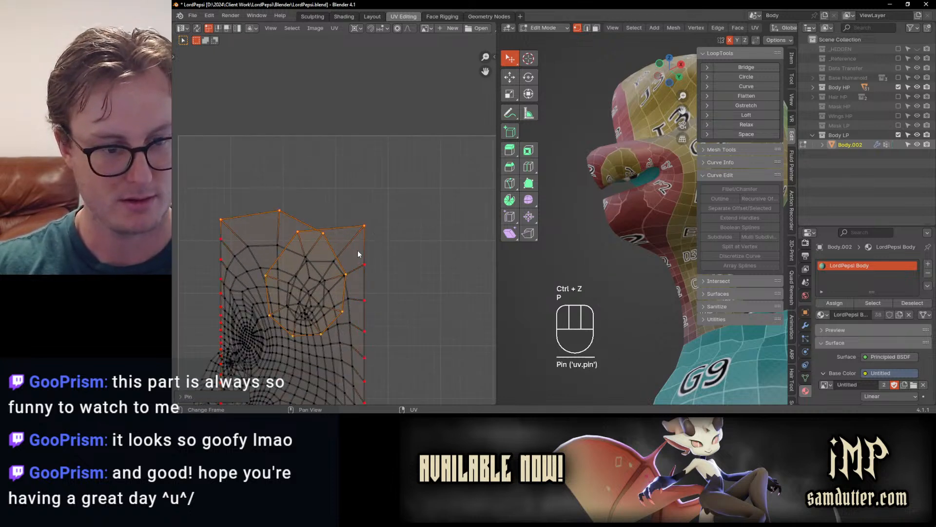
key("q")
left_click(358, 250)
key("g")
left_click(340, 247)
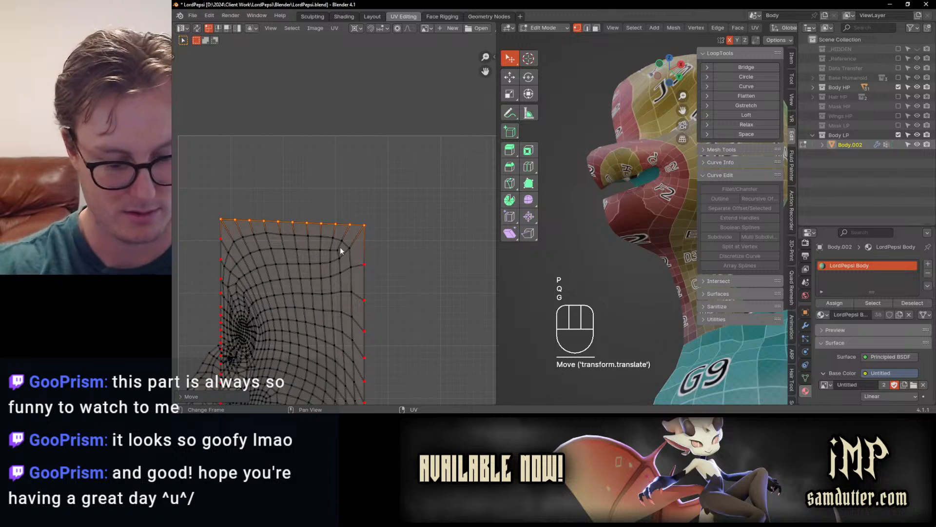
key("period")
left_click(341, 247)
Flatten the top edge with Y scale 0 and space its vertices evenly.
key("s")
key("y")
key("KP_0")
key("KP_Enter")
key("q")
left_click(341, 247)
key("g")
left_click(338, 247)
Select all UVs and scale the whole island down vertically to make it shorter.
middle_click_drag(344, 256, 377, 197, "shift")
scroll(319, 234, "up", 1)
middle_click_drag(292, 338, 346, 219, "shift")
scroll(391, 292, "down", 3)
key("a")
key("s")
key("y")
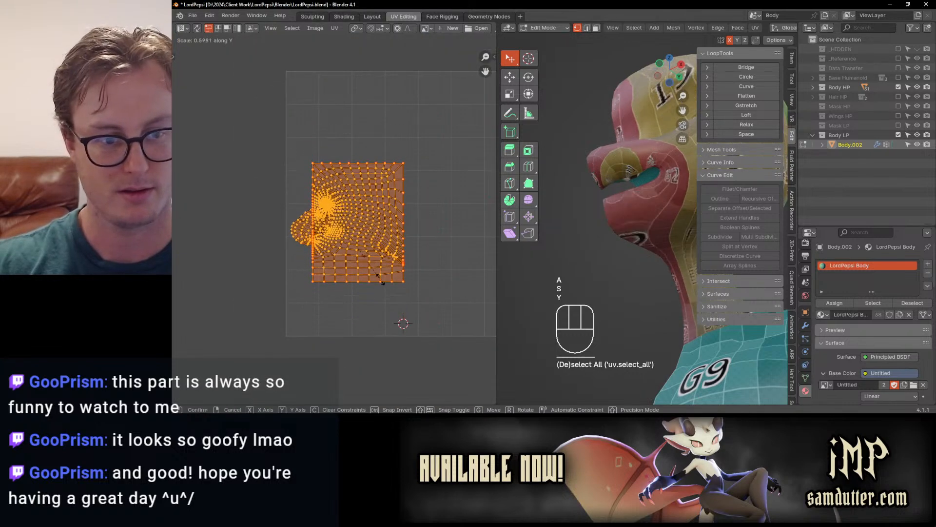
left_click(357, 286)
Select a single bottom-edge vertex at the seam and orbit the model to a level side view.
scroll(355, 288, "up", 5)
scroll(341, 287, "up", 3)
middle_click_drag(269, 291, 305, 273, "shift")
left_click(231, 286)
middle_click_drag(653, 233, 640, 274)
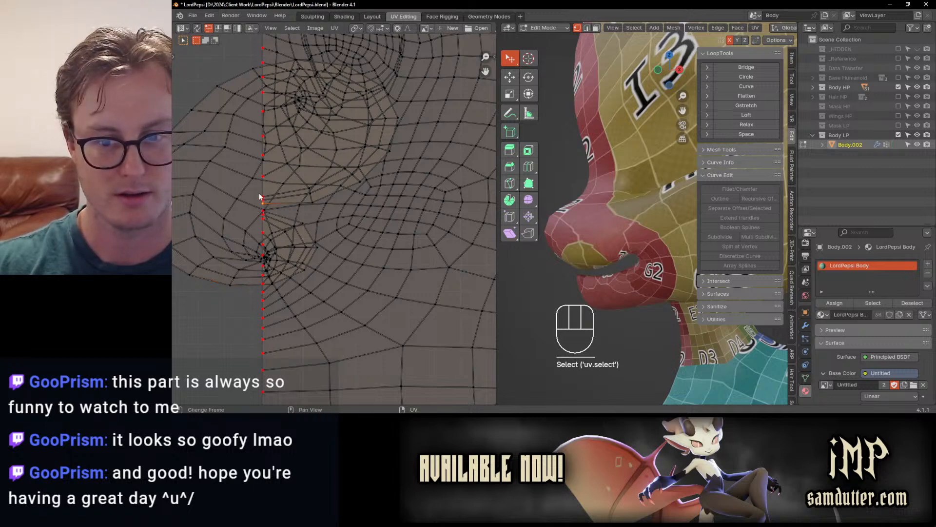
Select the first mouth-opening loop from the seam and snap the 2D cursor to the seam vertex.
key("b")
left_click_drag(259, 192, 274, 221)
left_click(234, 331)
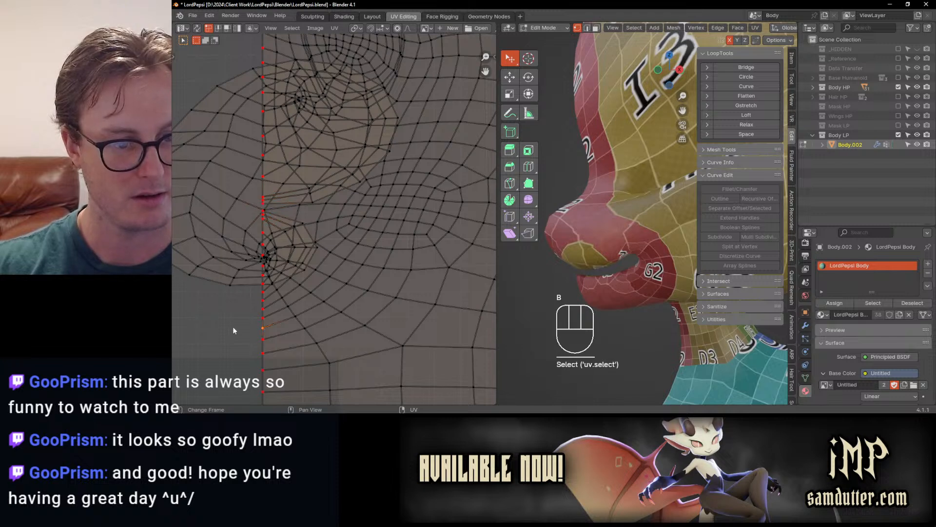
left_click(265, 209, "alt+shift")
middle_click_drag(263, 204, 253, 243)
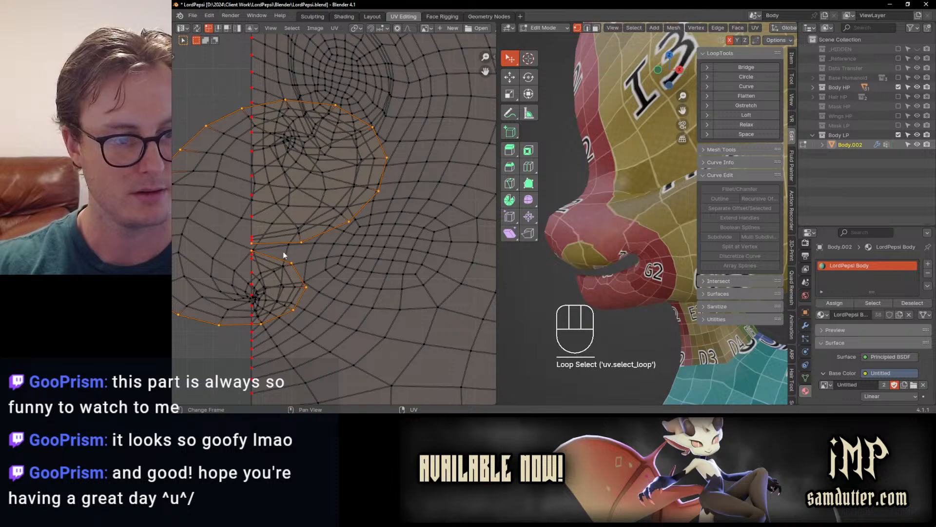
left_click(252, 244)
key("shift+s")
left_click(308, 297)
scroll(308, 297, "down", 2)
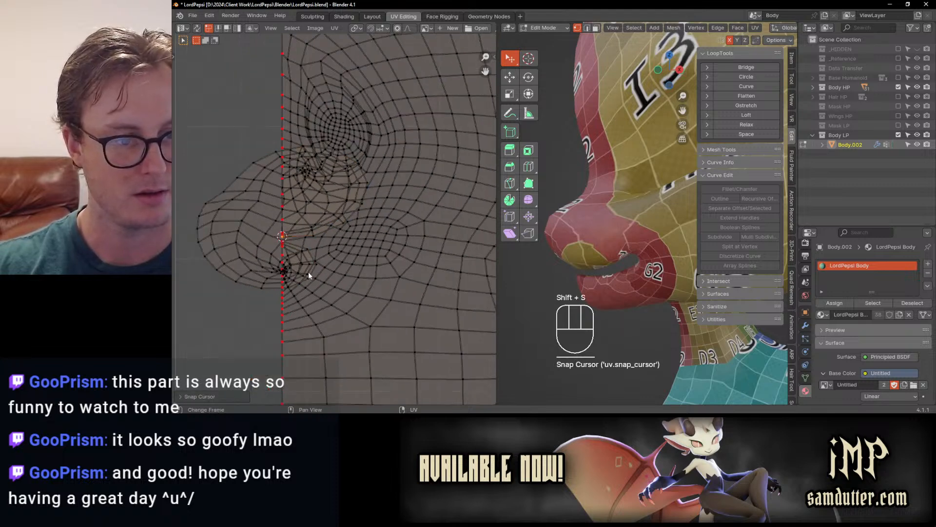
left_click(226, 190, "ctrl")
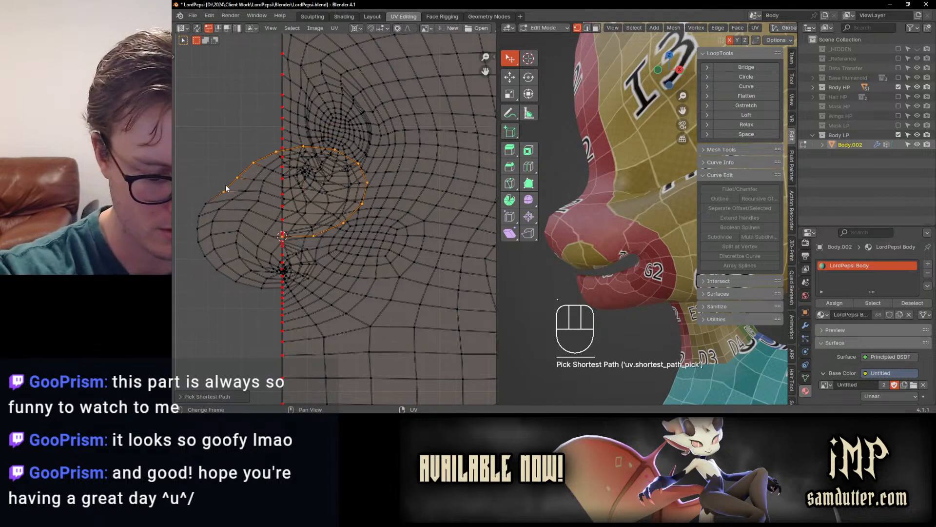
Flatten the loop into a horizontal row (S Y 0) and distribute its vertices evenly.
key("s")
key("y")
key("KP_0")
key("KP_Enter")
key("q")
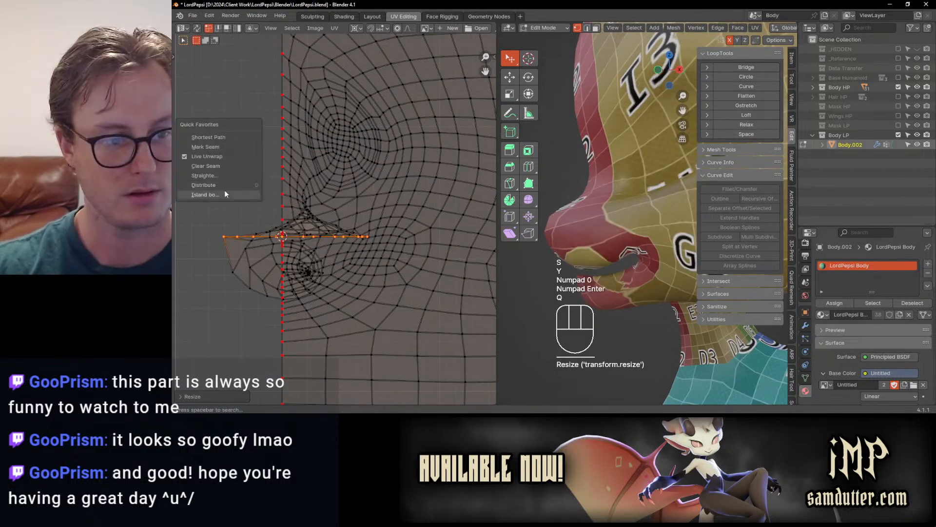
left_click(226, 185)
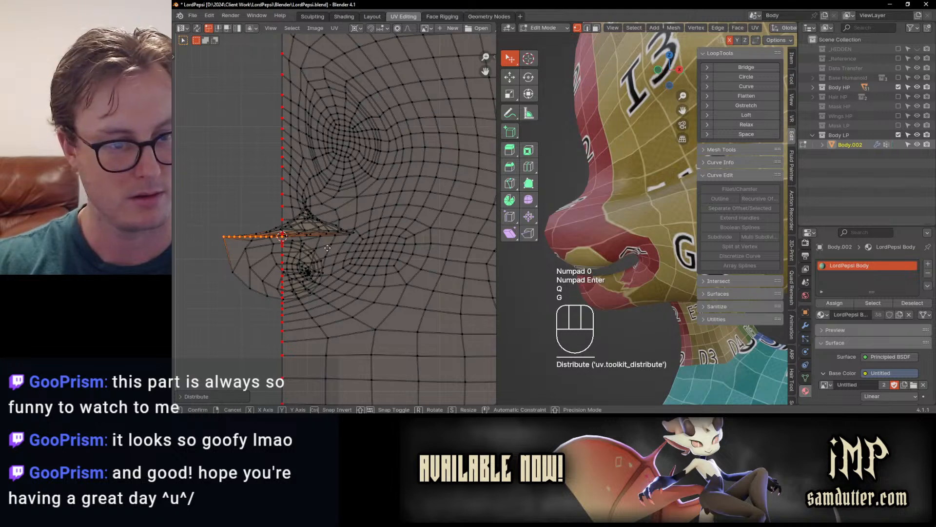
Rescale the flattened row horizontally to the right length and reposition it beside the seam.
key("g")
key("s")
key("x")
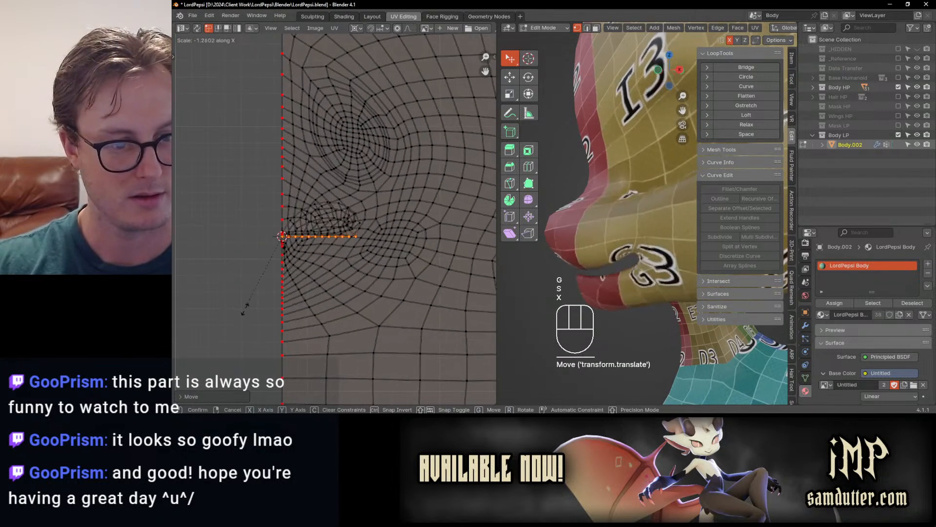
left_click(242, 313)
key("s")
left_click(260, 273)
key("g")
left_click(273, 261)
scroll(278, 257, "up", 1)
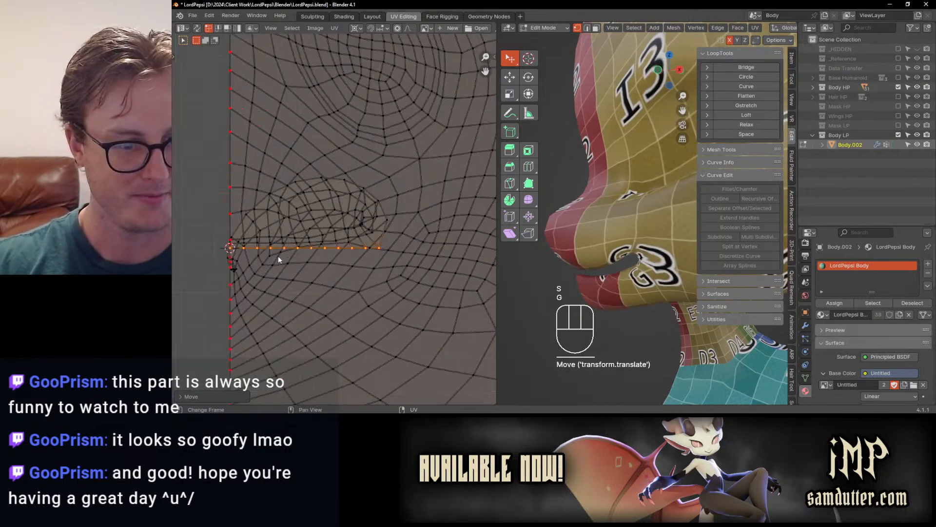
scroll(278, 255, "up", 3)
Select the arching loop above the row and pin the bottom row of vertices.
left_click(204, 266, "shift")
middle_click_drag(245, 257, 305, 226)
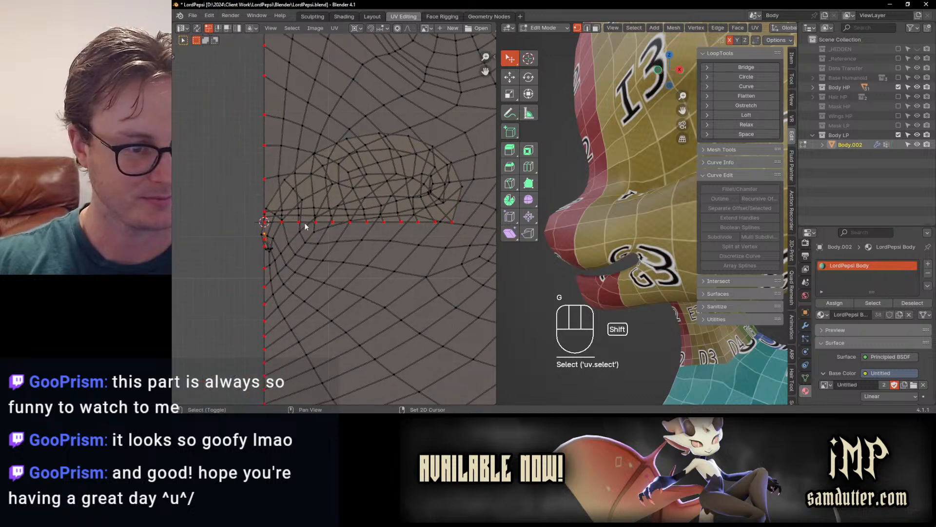
key("shift+s")
scroll(250, 247, "up", 3)
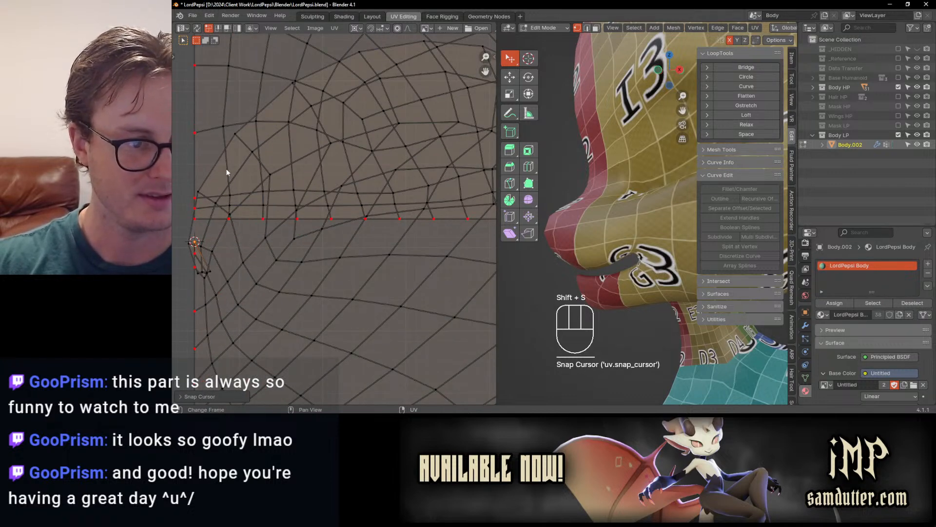
left_click(230, 145, "alt+shift")
scroll(235, 157, "down", 3)
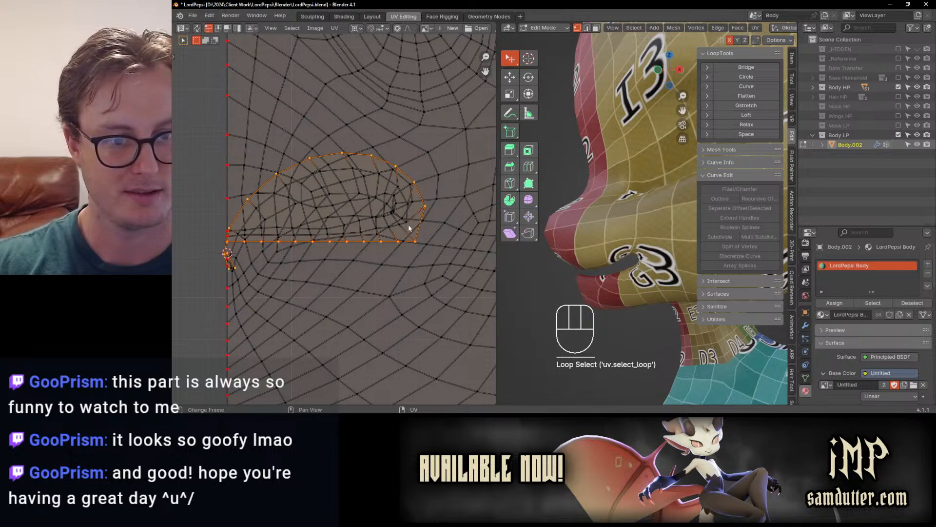
key("b")
key("b")
left_click_drag(227, 239, 444, 247)
key("p")
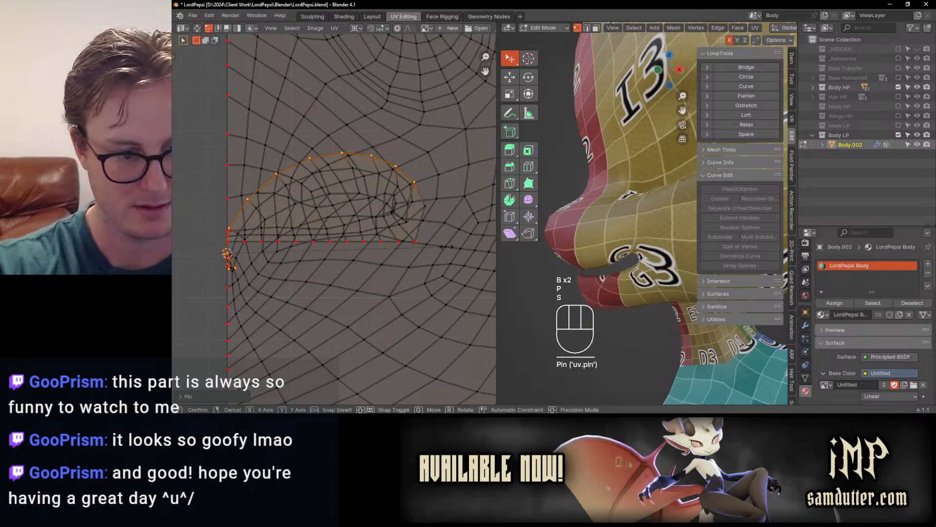
Flatten the arched loop into an evenly spaced straight row, then select the seam loop around the slit.
key("s")
key("y")
key("KP_0")
key("KP_Enter")
key("q")
left_click(445, 247)
key("g")
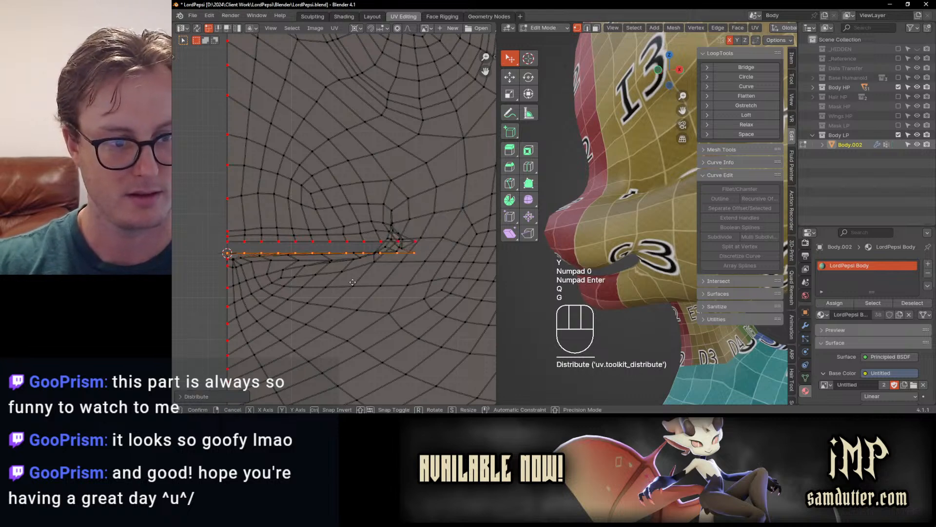
left_click(352, 282)
left_click(342, 251)
left_click(342, 251, "alt+shift")
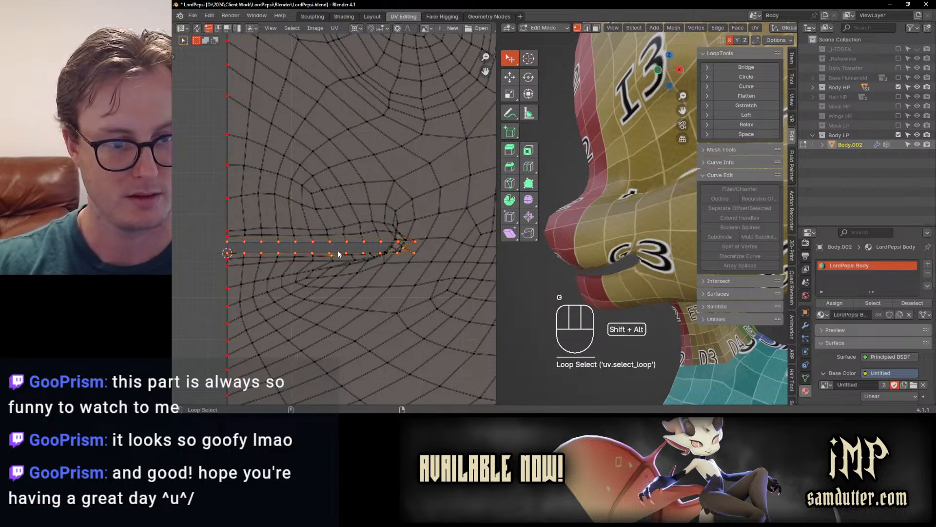
Narrow the seam loop horizontally and squash the slit's gap vertically.
key("s")
key("x")
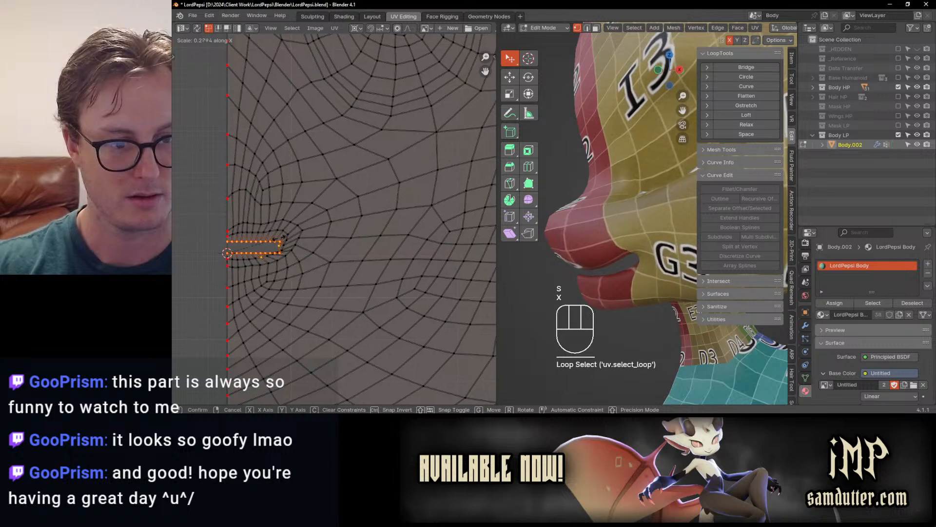
left_click(269, 245)
middle_click_drag(254, 260, 276, 240, "shift")
scroll(276, 240, "up", 3)
left_click(299, 231)
scroll(311, 225, "up", 3)
left_click(224, 232, "alt+shift")
key("s")
key("y")
left_click(271, 211)
Move the slit loop up, evenly line up the three corner vertices, and pin them.
key("g")
key("y")
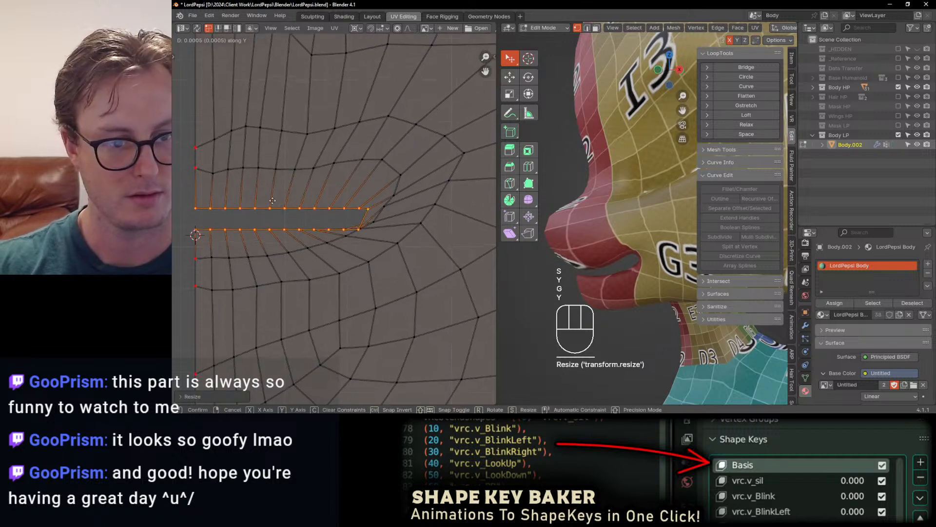
left_click(394, 180)
key("s")
key("y")
left_click(366, 186)
left_click(359, 194)
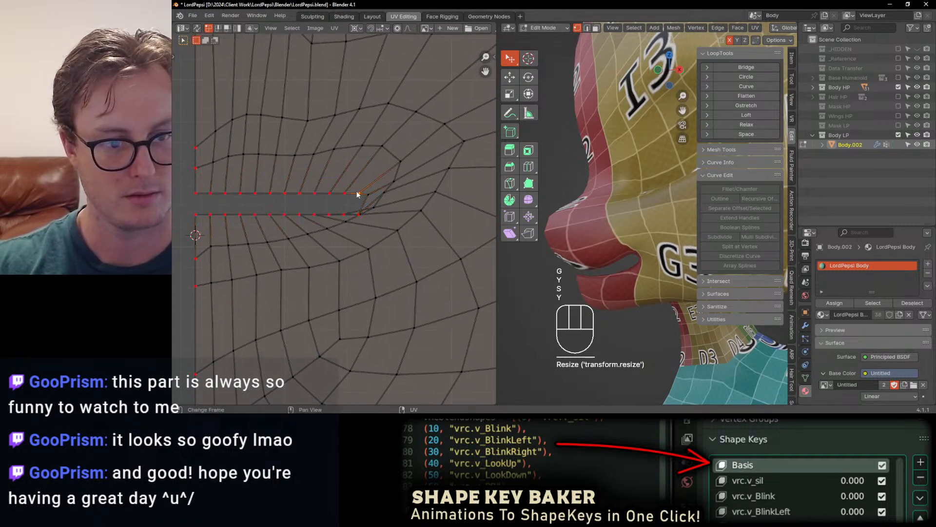
left_click(359, 213, "ctrl")
key("q")
left_click(403, 198)
key("period")
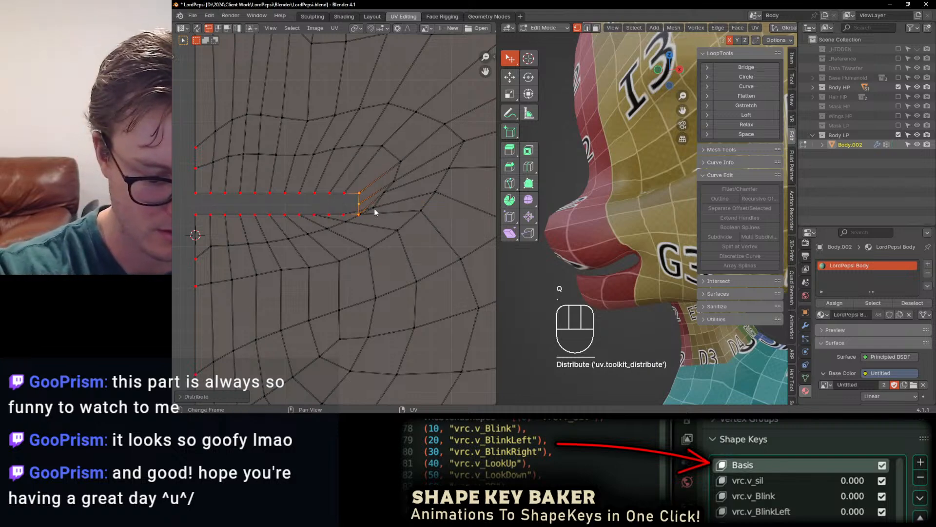
key("p")
Align the slit's right-edge vertices (S X 0) and evenly space the upper and lower slit rows.
key("s")
key("x")
key("KP_0")
key("KP_Enter")
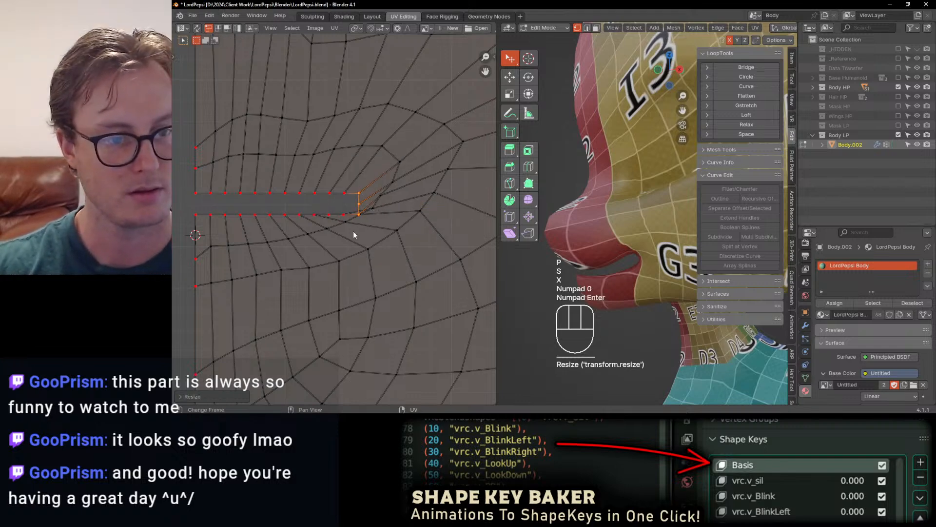
left_click(185, 195)
left_click(360, 195, "ctrl")
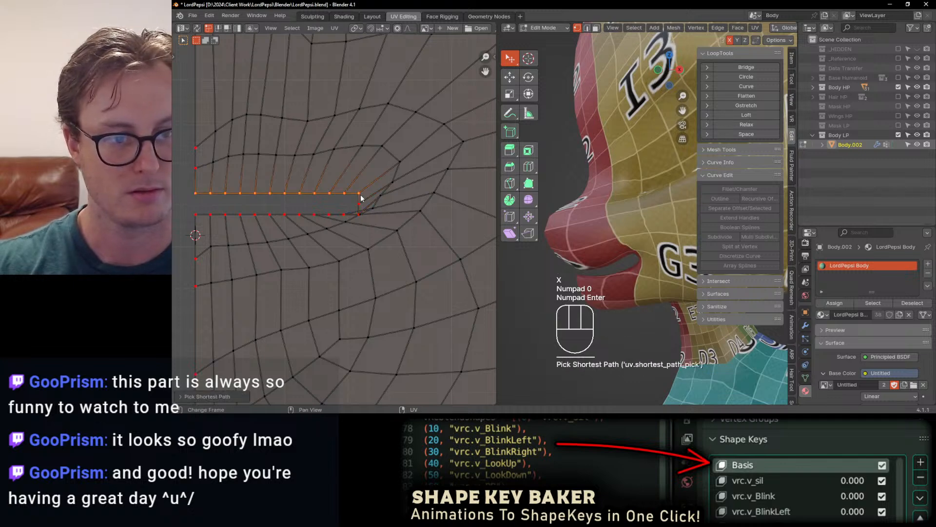
key("q")
left_click(361, 197)
left_click(195, 214)
left_click(359, 215, "ctrl")
key("q")
left_click(399, 225)
Shorten both slit rows horizontally and move them up along Y.
scroll(211, 203, "up", 5)
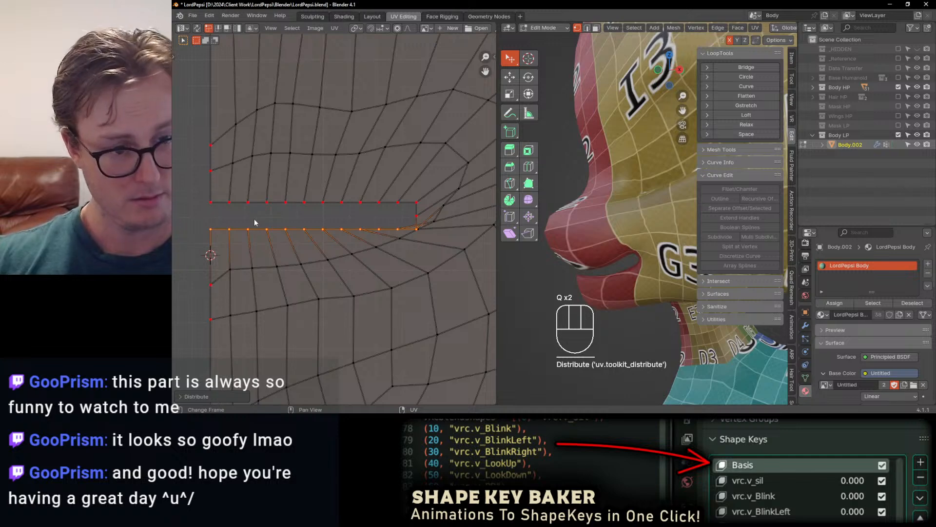
scroll(385, 205, "down", 6)
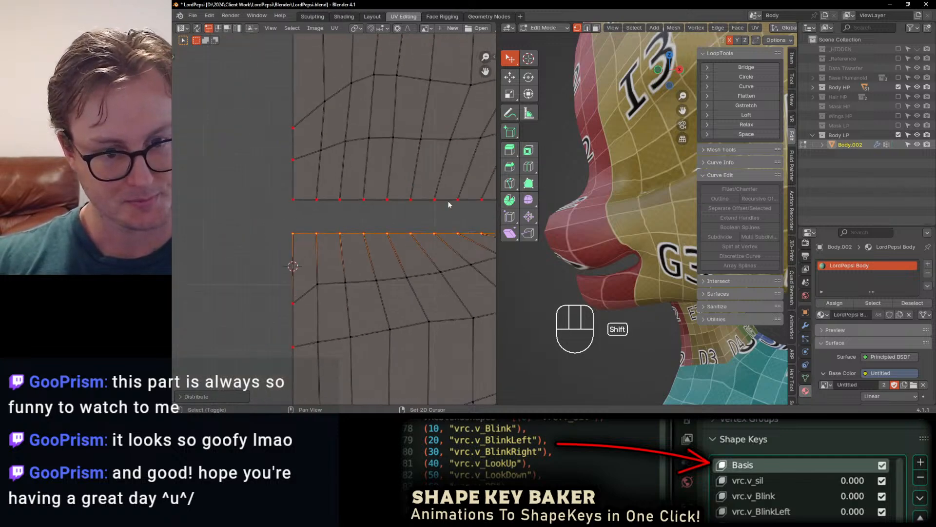
left_click(358, 221, "alt+shift")
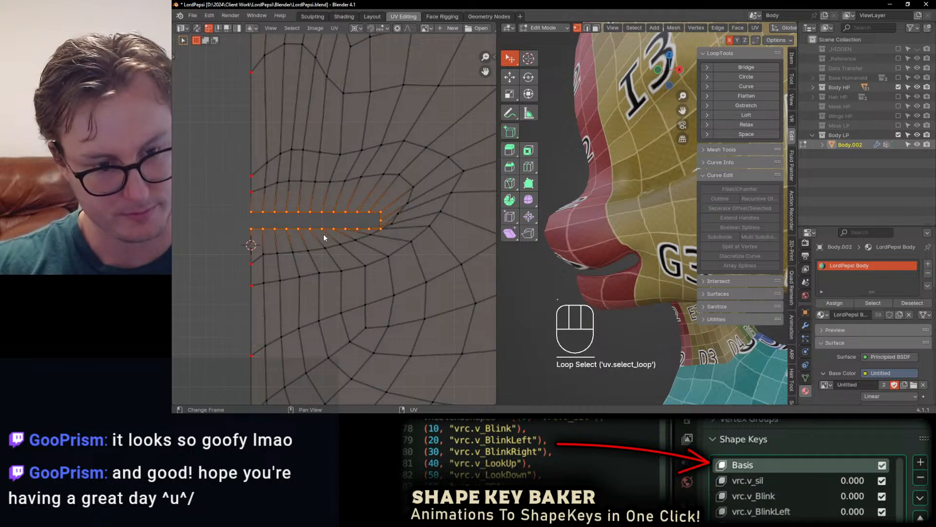
scroll(323, 233, "down", 3)
key("s")
key("x")
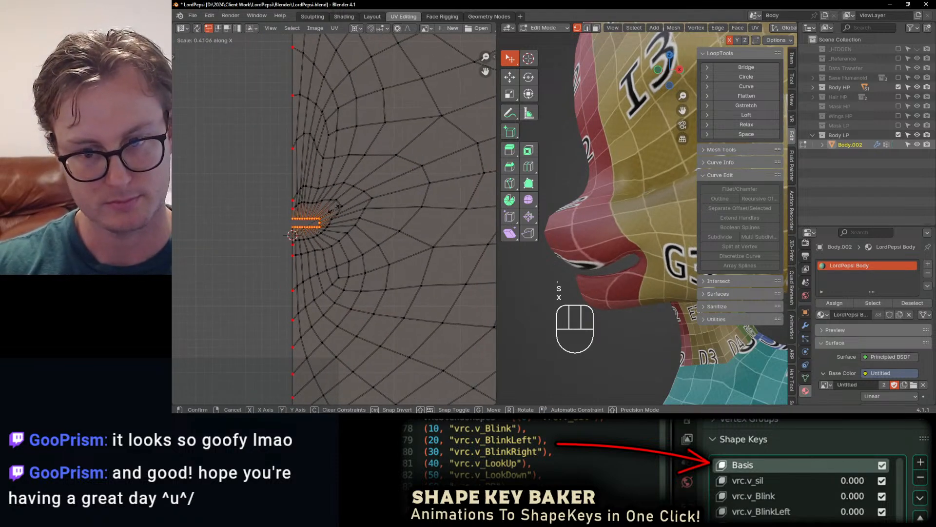
left_click(349, 213)
scroll(347, 209, "up", 3)
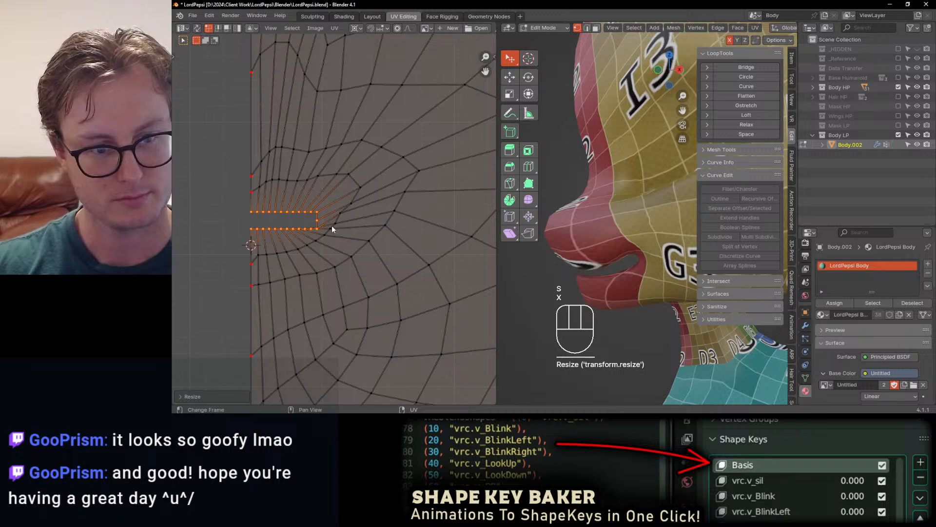
key("g")
key("y")
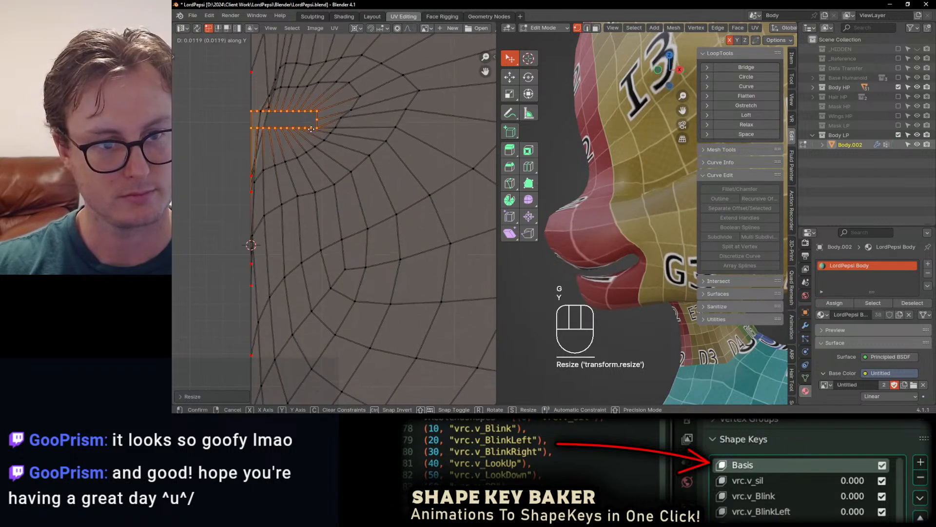
scroll(300, 232, "down", 5)
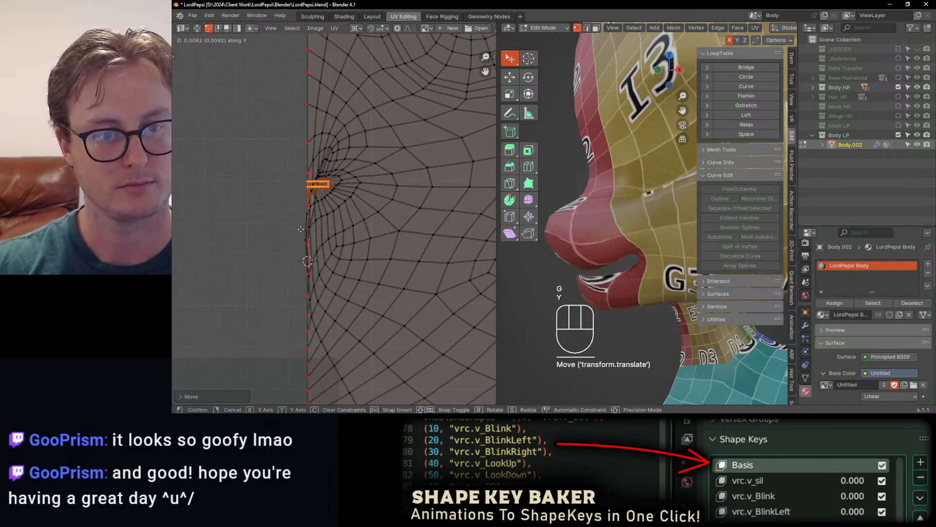
left_click(300, 203)
Select the island's seam column, try Distribute then undo it, and box-deselect the top-edge and boundary points.
middle_click_drag(307, 128, 303, 202, "shift")
left_click(297, 186)
left_click(298, 190, "alt")
key("q")
left_click(370, 224)
key("ctrl+z")
scroll(365, 139, "down", 1)
key("b")
left_click_drag(343, 104, 428, 120, "shift")
scroll(397, 163, "down", 4)
key("b")
left_click_drag(357, 162, 472, 328, "shift")
Evenly distribute the selected UVs with Q › Distribute and nudge them slightly.
scroll(361, 230, "up", 5)
key("q")
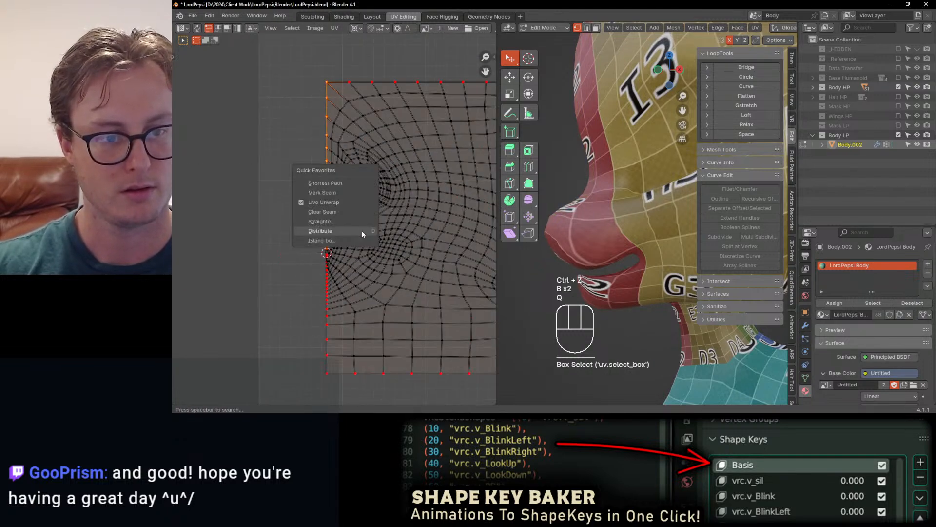
left_click(361, 231)
key("g")
left_click(346, 242)
Add the island's top and right boundary to the selection, try a vertical move, then undo it.
scroll(346, 242, "up", 6)
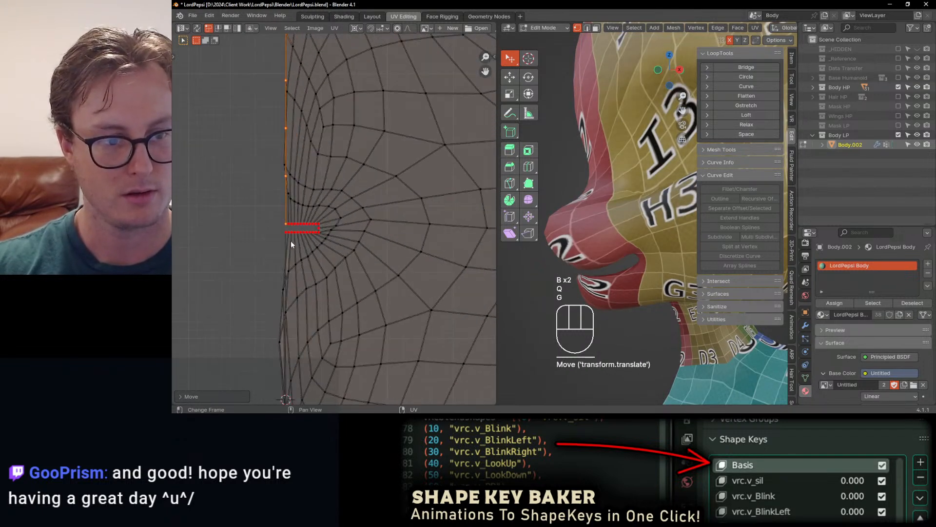
scroll(314, 259, "down", 6)
scroll(368, 186, "down", 5, "shift")
middle_click_drag(367, 186, 308, 247, "shift")
scroll(308, 246, "up", 1)
middle_click_drag(283, 204, 316, 234)
scroll(316, 235, "up", 3)
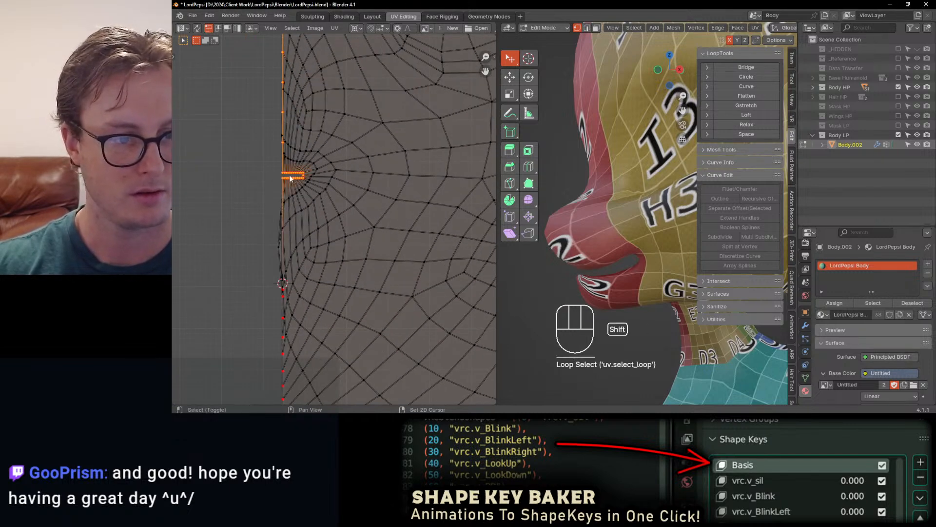
scroll(334, 225, "down", 8)
left_click(405, 123, "alt+shift")
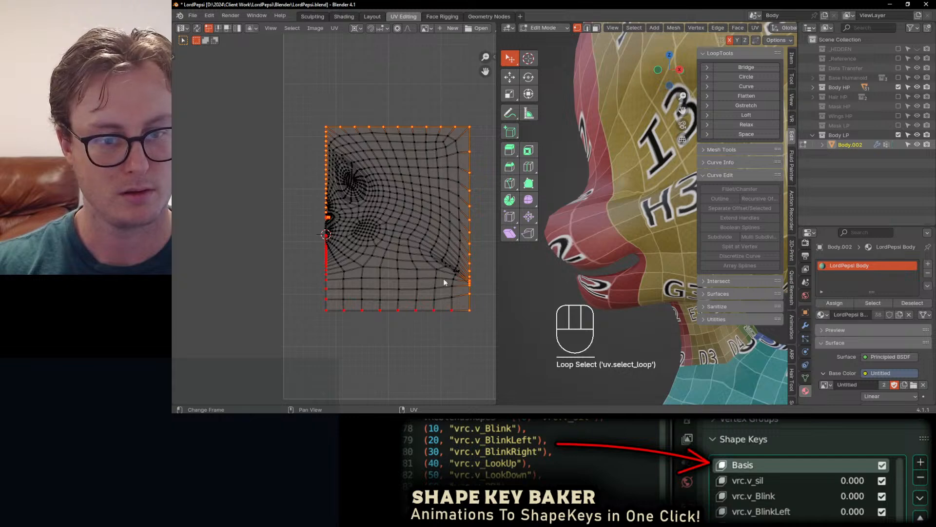
key("g")
key("y")
key("ctrl+z")
Deselect the right boundary vertices and slide the seam vertices vertically along Y.
left_click_drag(430, 154, 490, 341, "shift")
scroll(335, 224, "up", 4)
key("g")
key("y")
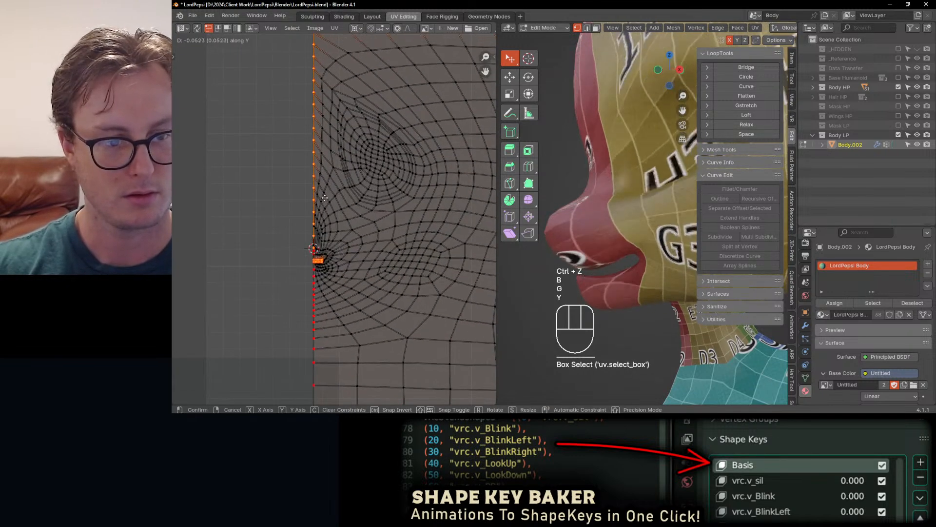
left_click(330, 188)
Slide the upper seam vertices vertically along Y as well.
middle_click_drag(331, 188, 327, 159)
scroll(324, 162, "up", 6)
key("g")
key("y")
scroll(337, 219, "down", 5)
left_click(370, 198)
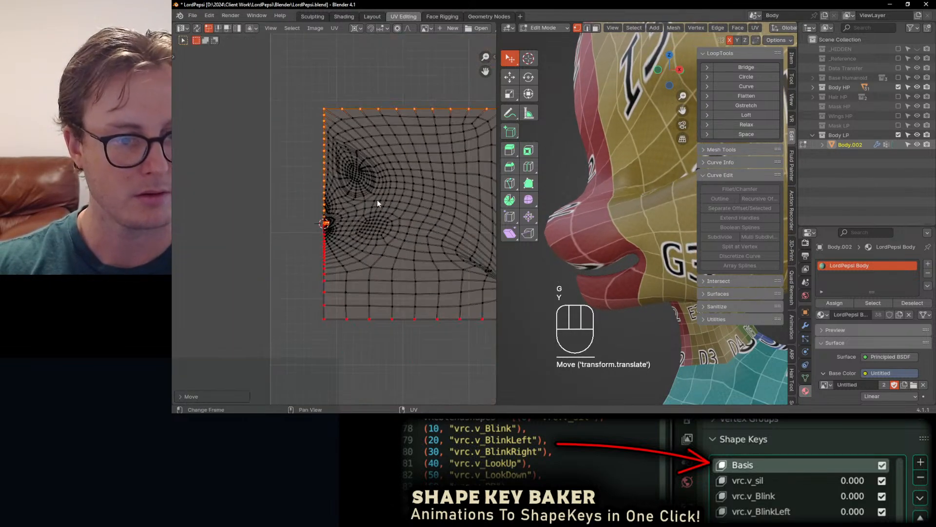
Select the island's right edge path and distribute its vertices evenly.
middle_click_drag(473, 172, 367, 144)
left_click(399, 80)
left_click(406, 283, "ctrl")
key("q")
left_click(417, 237)
key("g")
left_click(417, 237)
middle_click_drag(417, 240, 349, 231, "shift")
Select the island's top-left corner and hide the 3D view's tool strip and side panel.
left_click(265, 121)
scroll(632, 223, "down", 5)
middle_click_drag(612, 224, 650, 226)
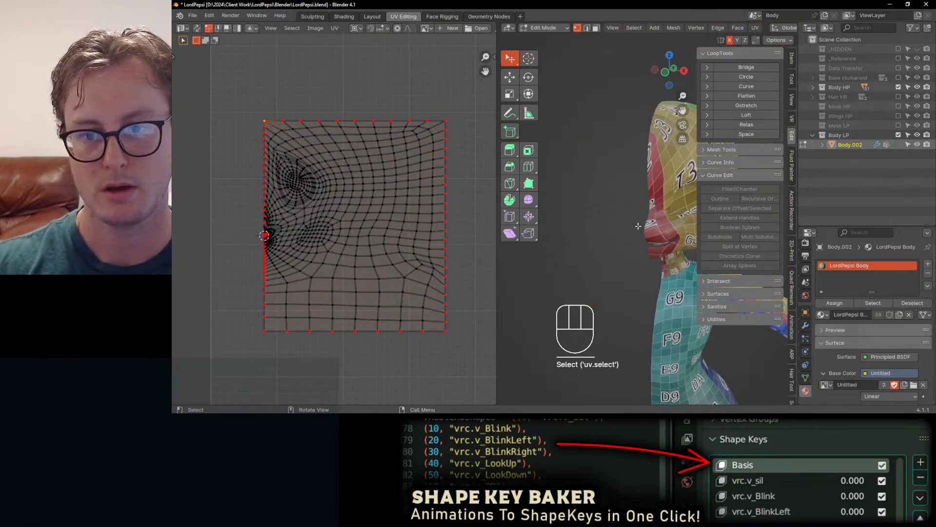
key("t")
key("b")
key("n")
scroll(634, 194, "up", 6)
Slide the UV edge row above the mouth slit vertically into a new position.
scroll(279, 238, "up", 5)
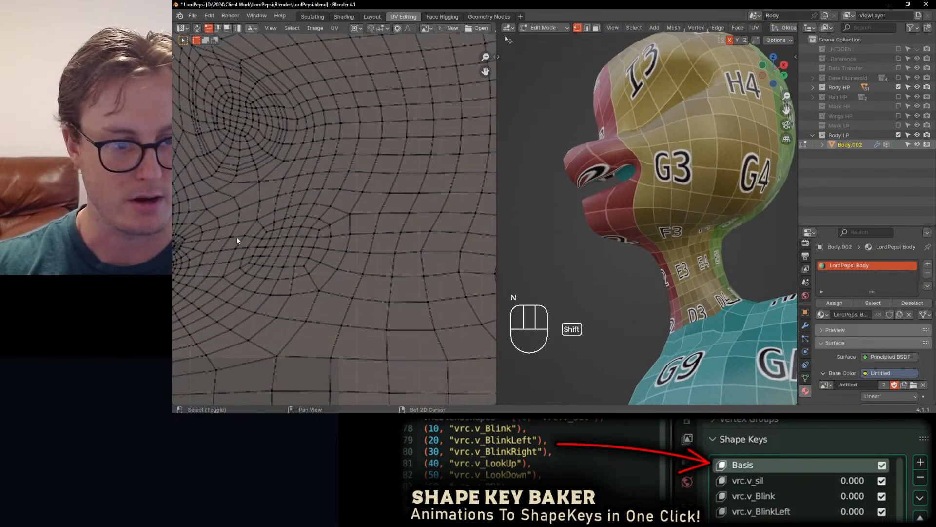
middle_click_drag(279, 238, 371, 195)
scroll(324, 235, "up", 5)
scroll(350, 227, "up", 2)
left_click(303, 236)
left_click(302, 236)
scroll(305, 239, "down", 4)
scroll(314, 238, "up", 4)
left_click(261, 236)
key("g")
key("y")
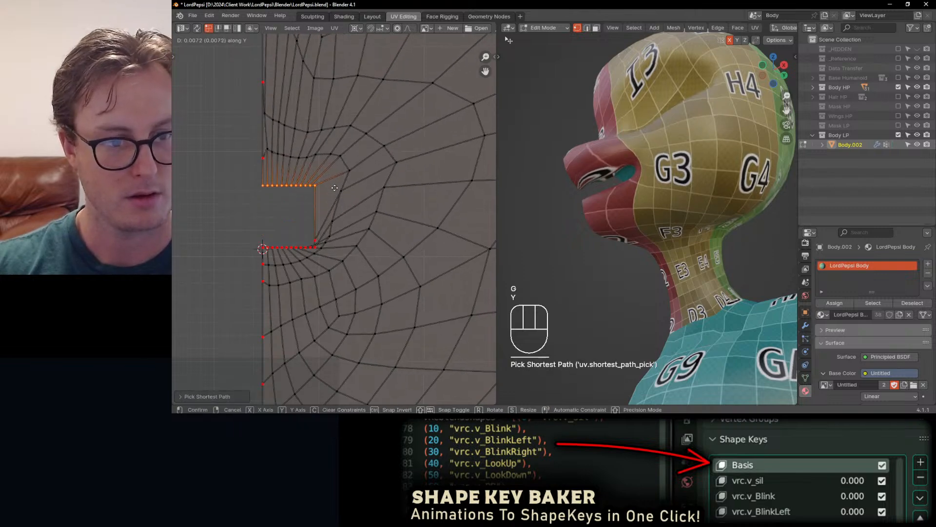
left_click(334, 180)
middle_click_drag(330, 175, 314, 258, "shift")
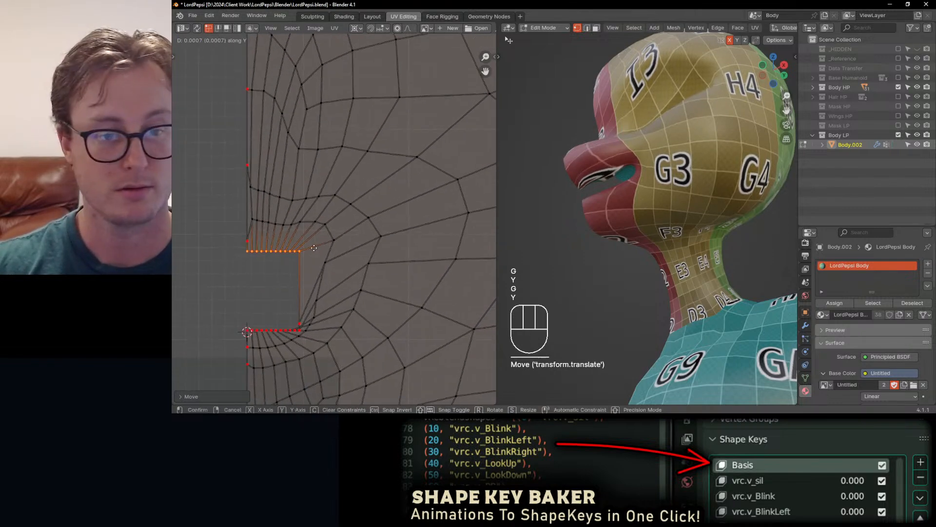
key("g")
key("y")
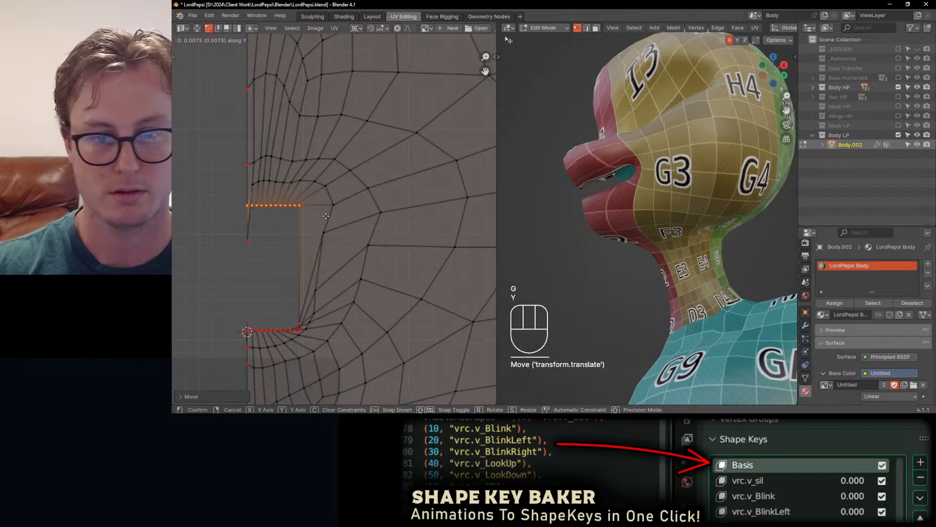
left_click(201, 215)
Select the island's left column path and distribute its vertices evenly.
left_click(230, 205)
key("KP_Decimal")
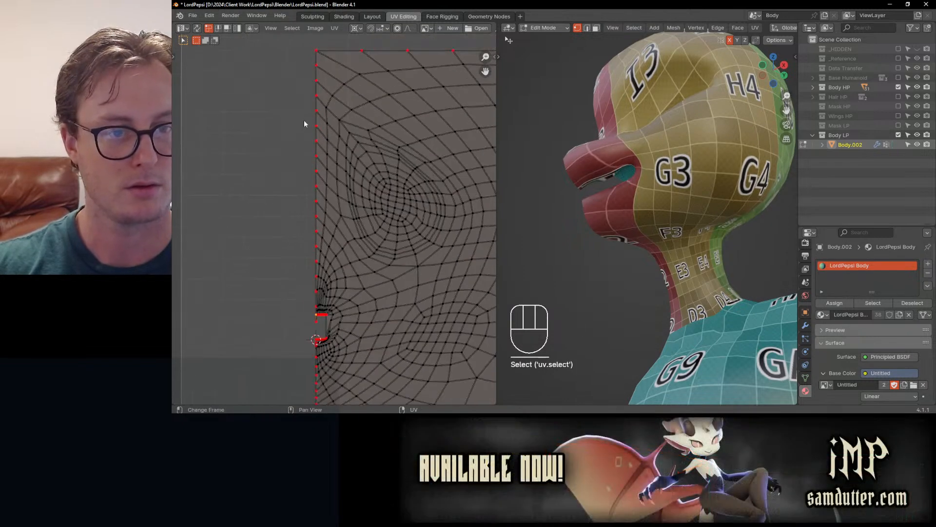
left_click(316, 56, "ctrl")
key("q")
left_click(377, 247)
key("g")
left_click(351, 256)
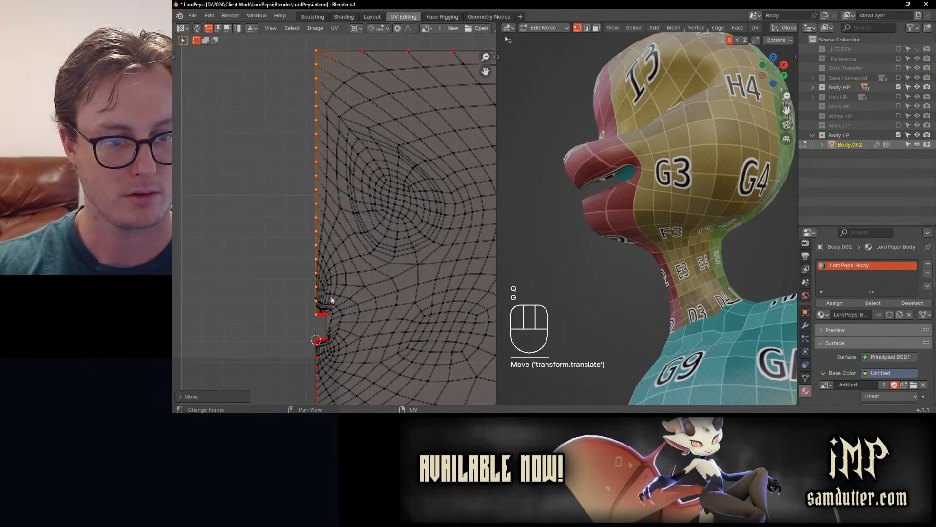
Try vertical moves of the lower edge vertex and the pinned vertex, undoing both.
scroll(336, 294, "up", 5)
scroll(319, 254, "up", 1)
middle_click_drag(319, 254, 346, 184, "shift")
left_click(285, 260)
key("g")
key("y")
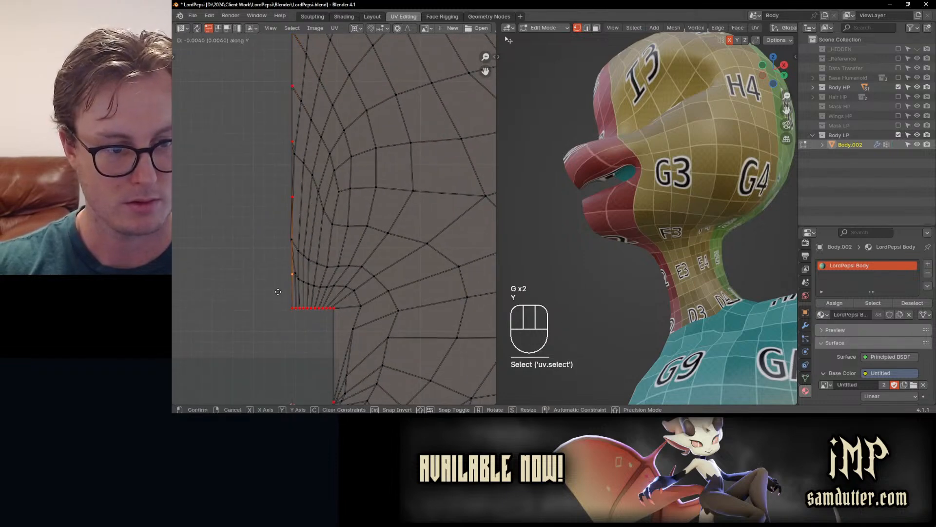
left_click(287, 289)
key("ctrl+z")
scroll(288, 279, "up", 3)
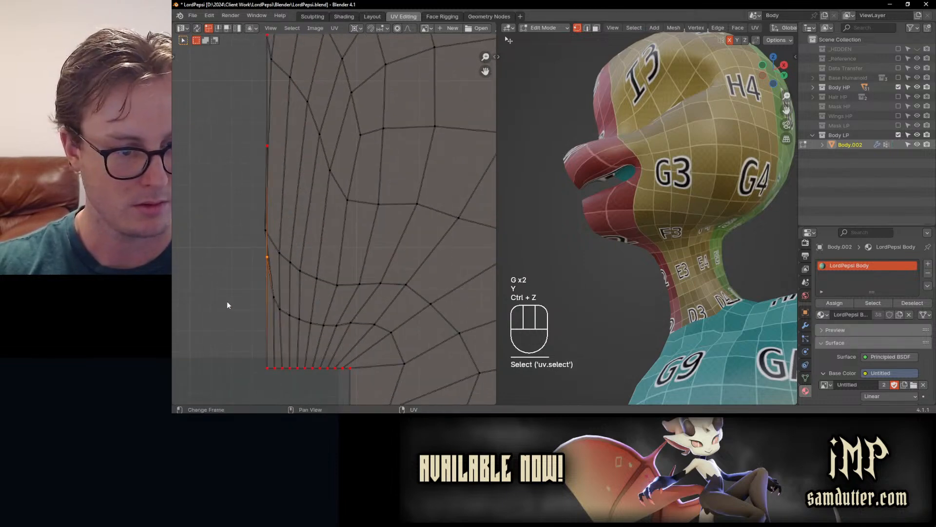
left_click(262, 150)
key("g")
key("y")
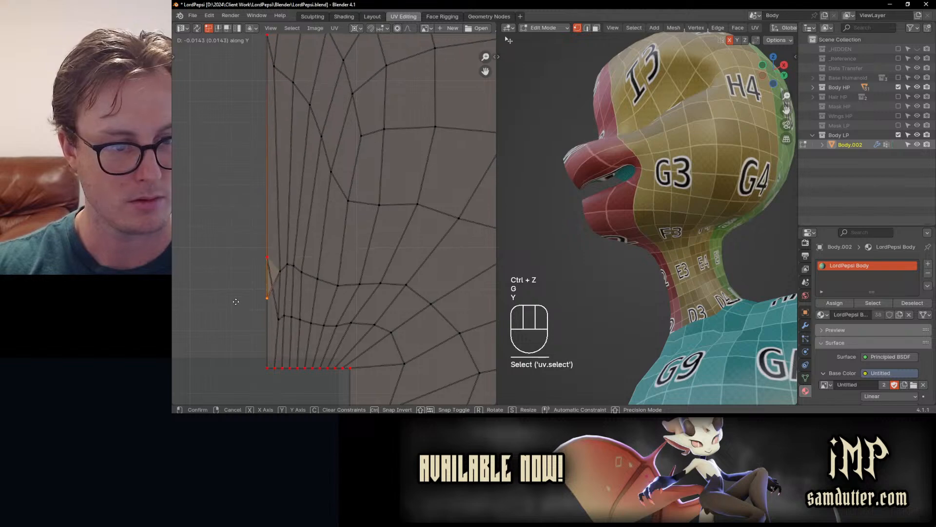
left_click(251, 278)
key("ctrl+z")
Snap the 2D pivot onto the pinned vertex and scale the seam column vertically toward it.
left_click(262, 258)
key("g")
key("y")
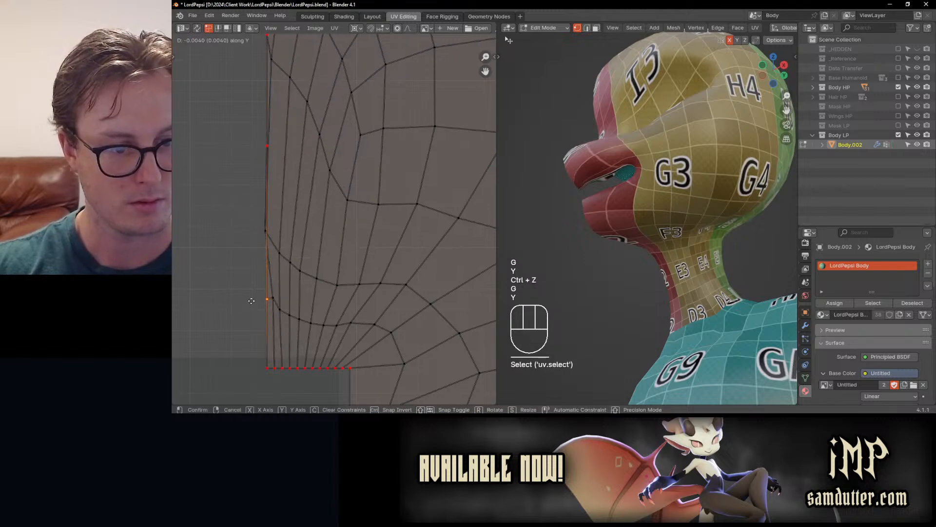
left_click(252, 301)
scroll(295, 183, "down", 8)
middle_click_drag(292, 202, 297, 242)
key("ctrl+z")
key("shift+s")
middle_click_drag(355, 265, 343, 316, "shift")
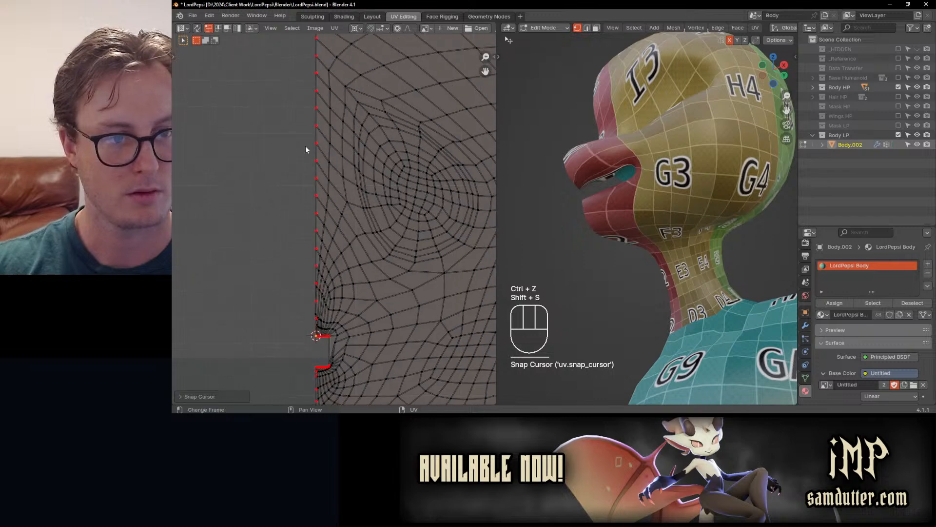
left_click(314, 46, "ctrl")
key("shift+s")
key("s")
key("y")
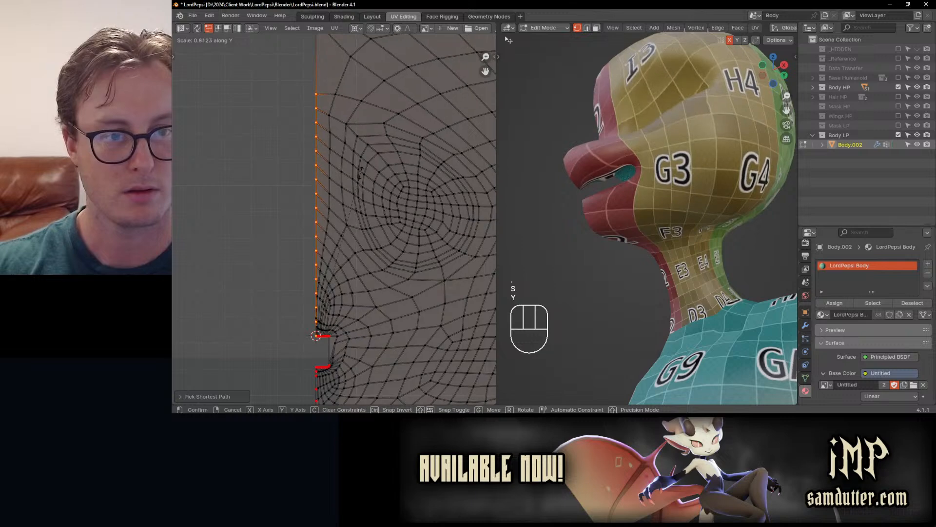
left_click(361, 172)
Box-select the seam vertices including the top one and scale them vertically toward the pivot.
middle_click_drag(600, 175, 659, 234)
key("b")
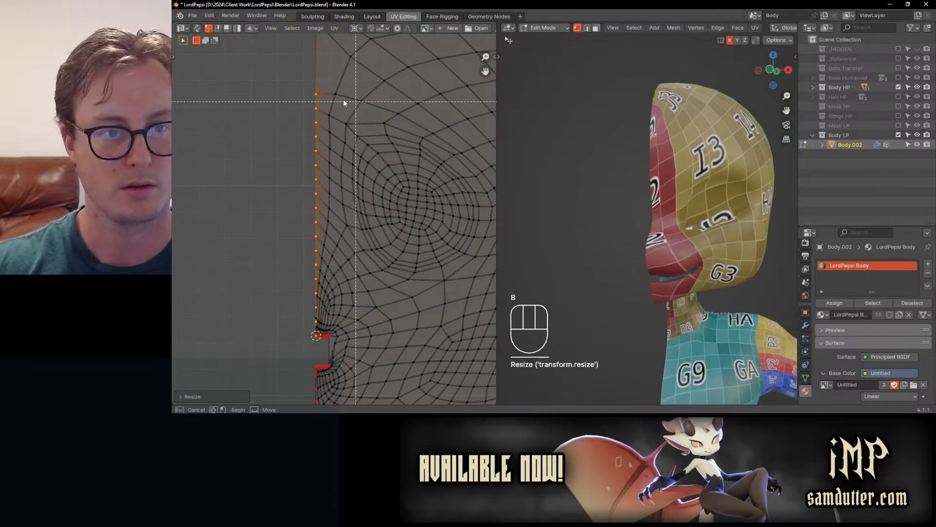
left_click_drag(331, 106, 330, 107, "shift")
key("s")
key("y")
left_click(372, 153)
key("b")
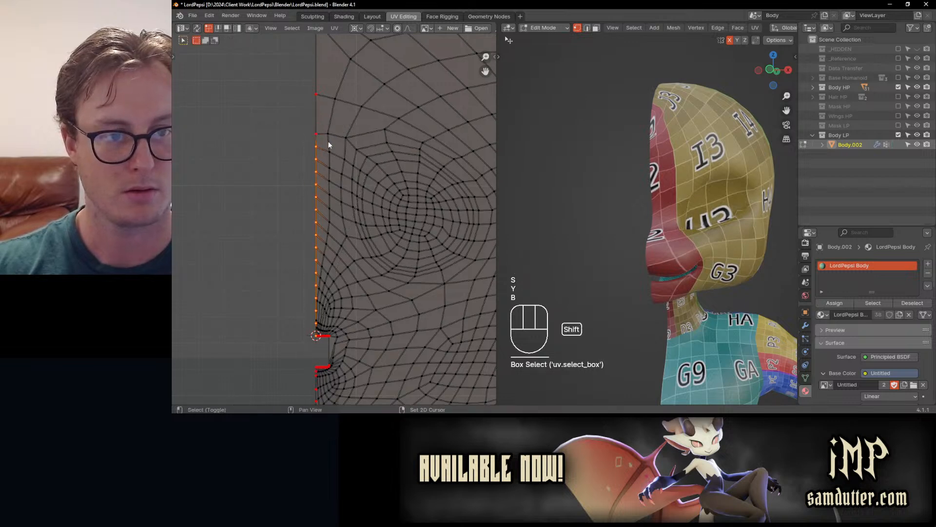
key("s")
key("y")
left_click(324, 156)
Drop seam vertices from the selection one by one, scaling the rest vertically each time.
key("b")
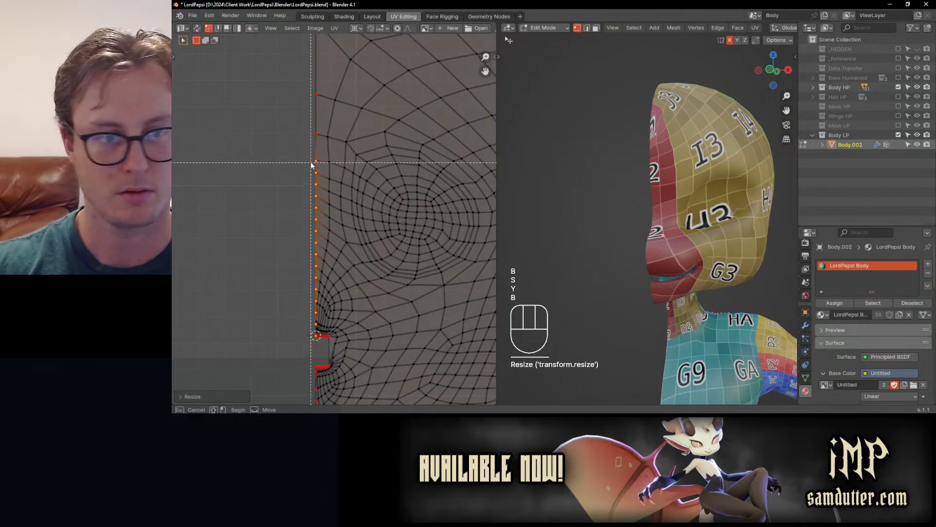
key("s")
key("y")
left_click_drag(321, 165, 338, 195, "shift")
left_click(376, 171)
key("b")
key("s")
key("y")
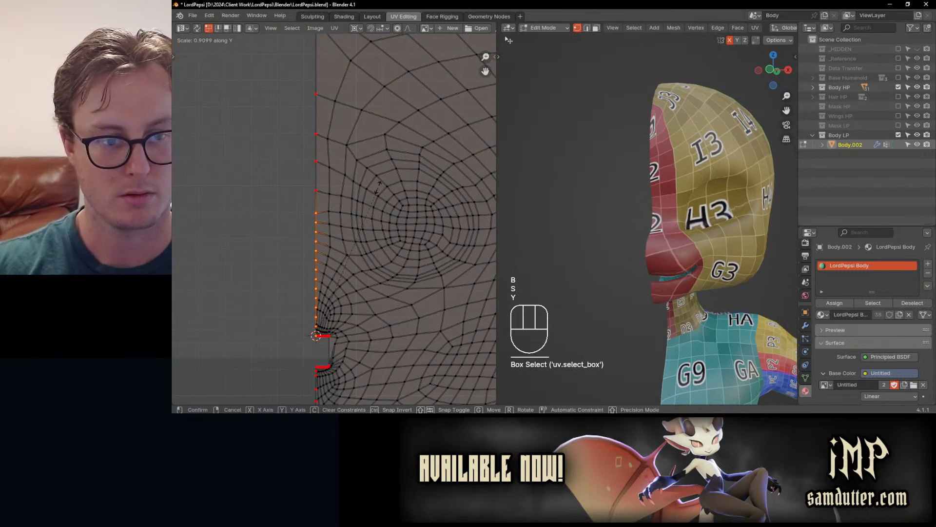
left_click(378, 189)
key("b")
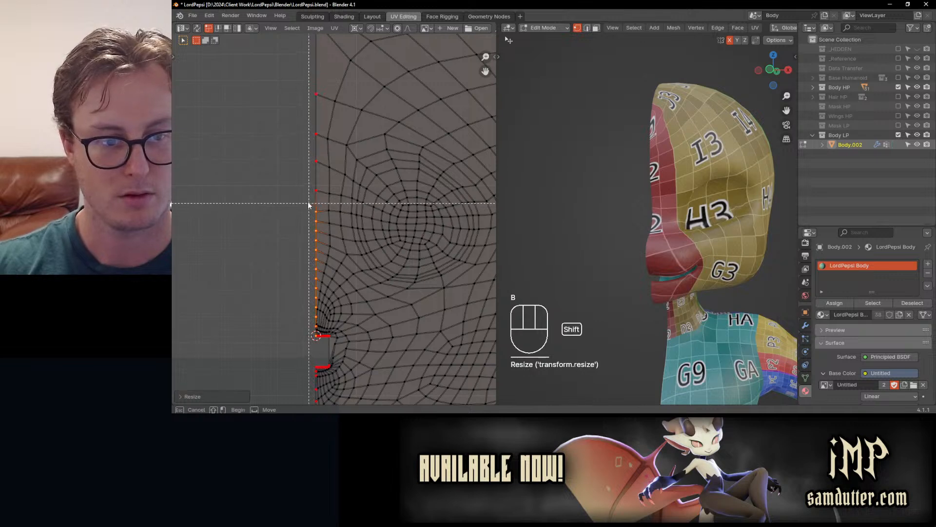
left_click_drag(316, 206, 341, 214, "shift")
middle_click_drag(356, 213, 355, 205)
key("s")
key("y")
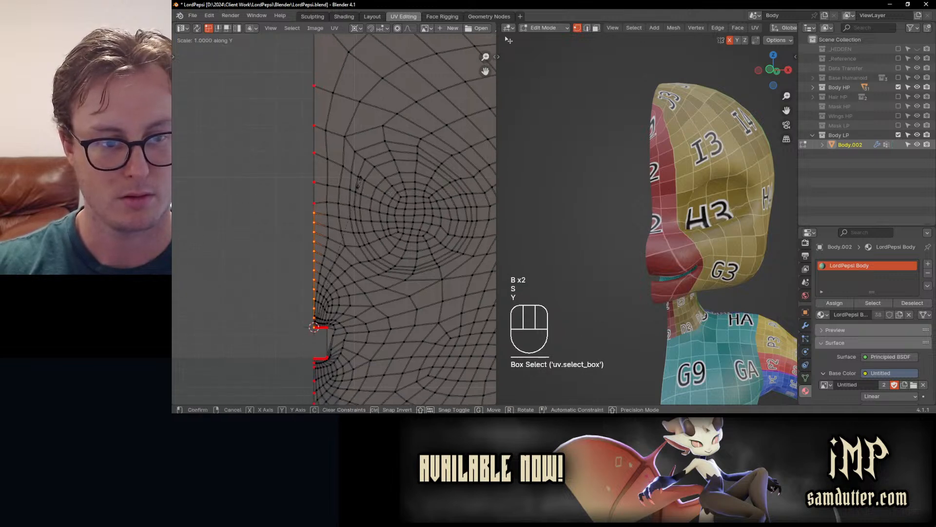
left_click(357, 189)
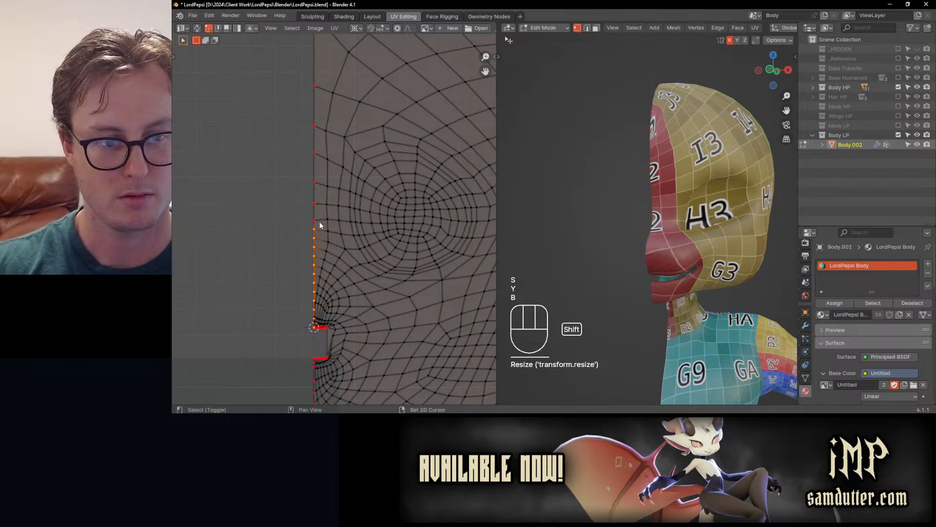
Keep removing upper seam vertices, including the top one, and scaling the remainder vertically.
left_click_drag(320, 225, 321, 225, "shift")
key("s")
key("y")
left_click(355, 221)
left_click(312, 236, "shift")
key("s")
key("y")
left_click(355, 244)
left_click(314, 249, "shift")
key("s")
key("y")
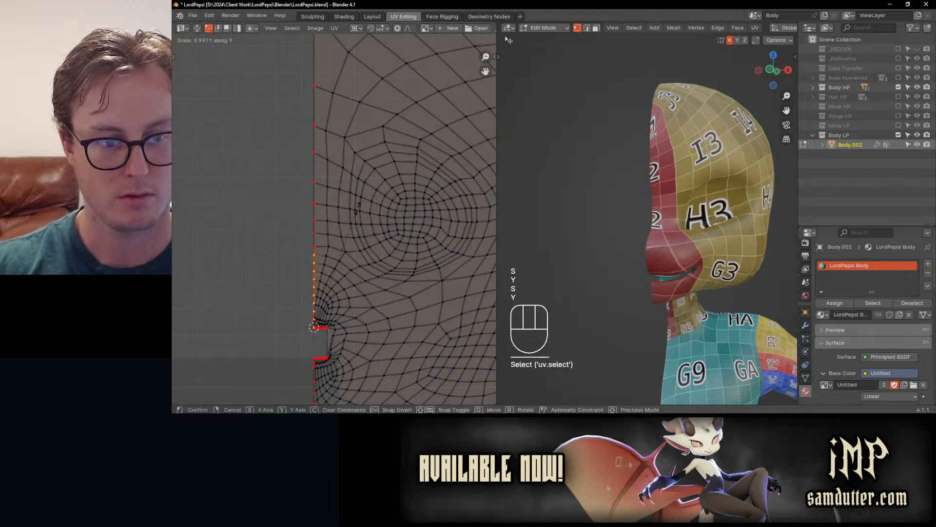
left_click(356, 209)
Deselect two more seam vertices and scale the remaining ones vertically twice.
scroll(342, 184, "up", 5)
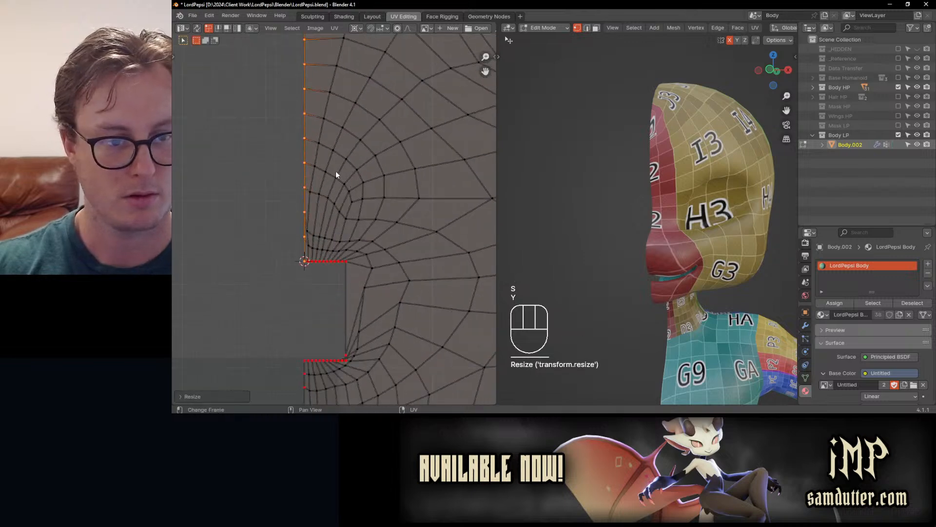
left_click(316, 128, "shift")
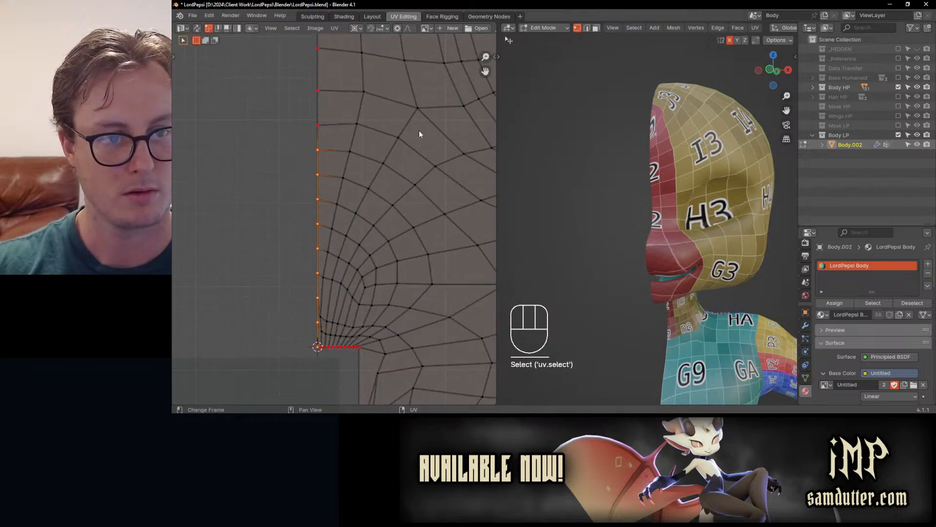
left_click(319, 151, "shift")
key("s")
key("y")
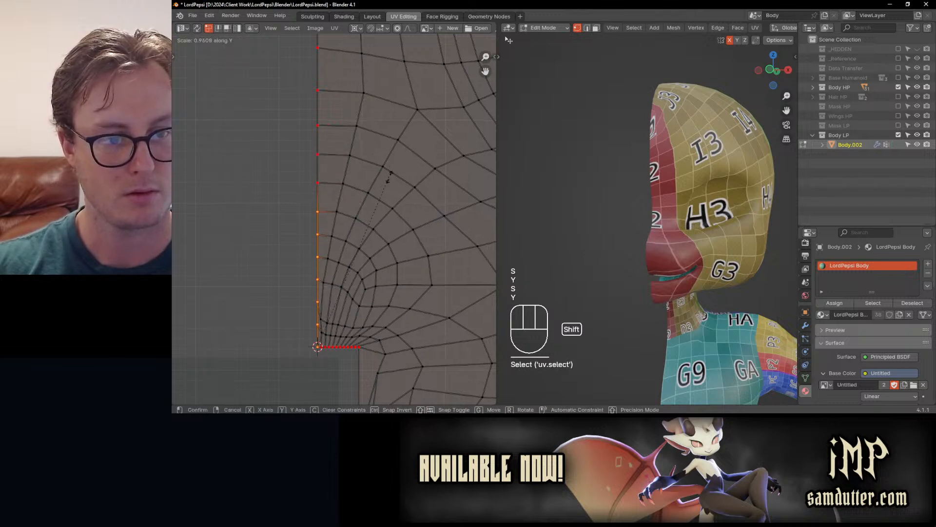
left_click(388, 177)
key("s")
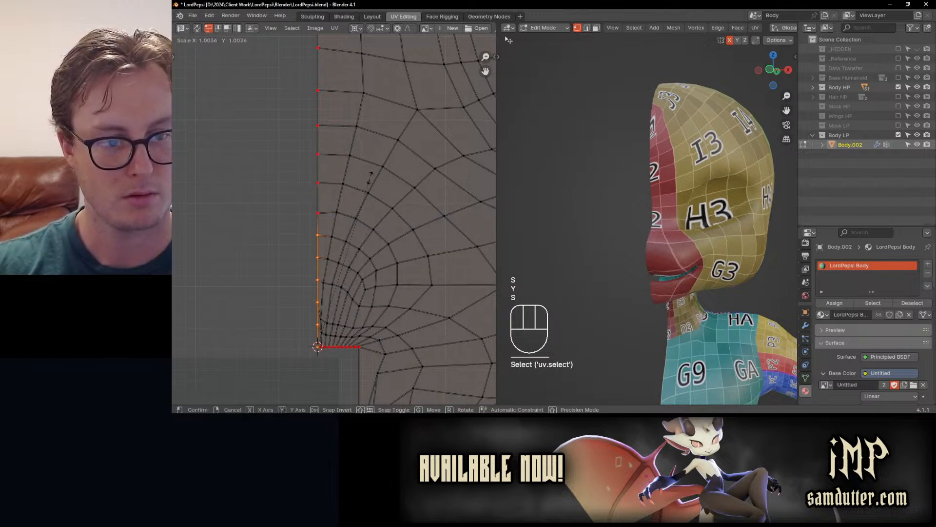
left_click(369, 184)
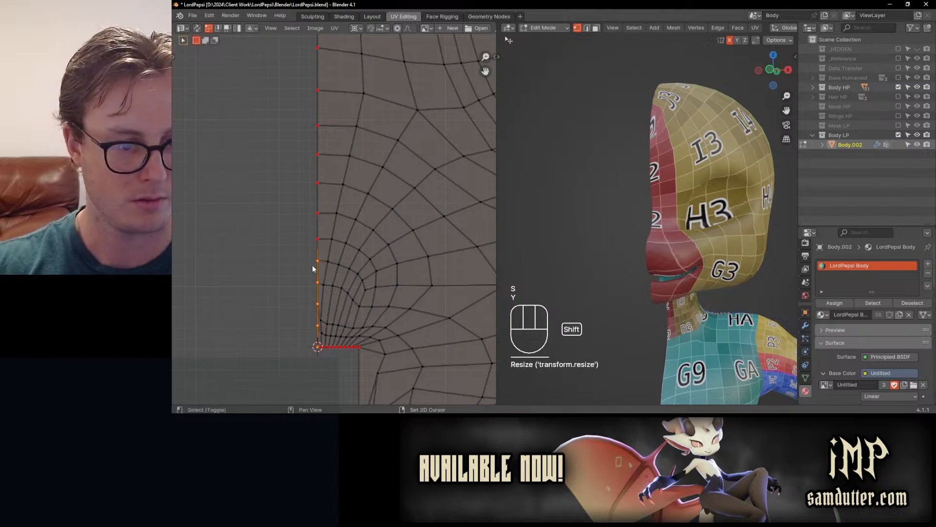
Slide three seam vertices near the lower corner vertically into even spacing.
middle_click_drag(306, 282, 309, 194)
scroll(310, 194, "up", 3)
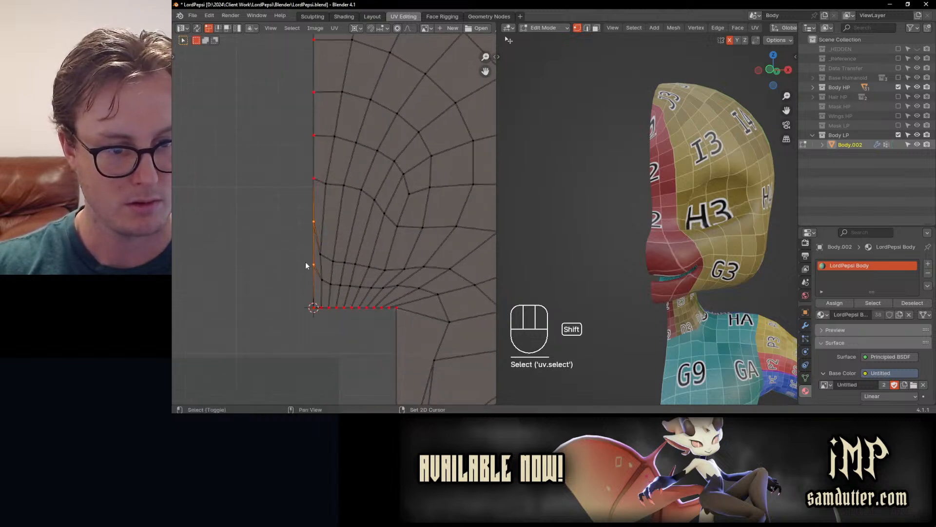
key("g")
key("y")
left_click(301, 265)
left_click(306, 246)
key("g")
key("y")
left_click(302, 268)
left_click(303, 285)
key("g")
key("y")
left_click(302, 290)
Lower two more seam vertices vertically, including a higher one, then toggle edit mode.
left_click(311, 260)
key("g")
key("y")
left_click(311, 265)
left_click(312, 179)
key("g")
key("y")
left_click(442, 195)
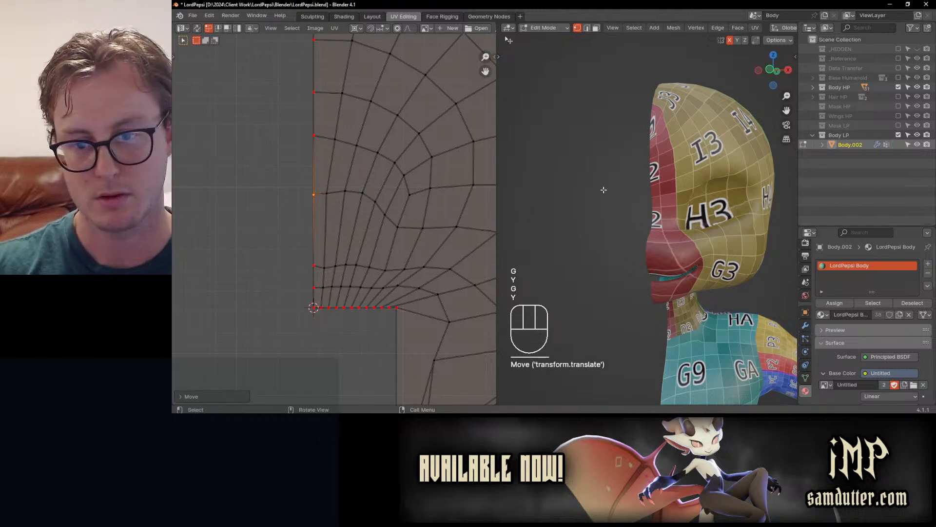
key("Tab")
key("Tab")
scroll(432, 193, "down", 4)
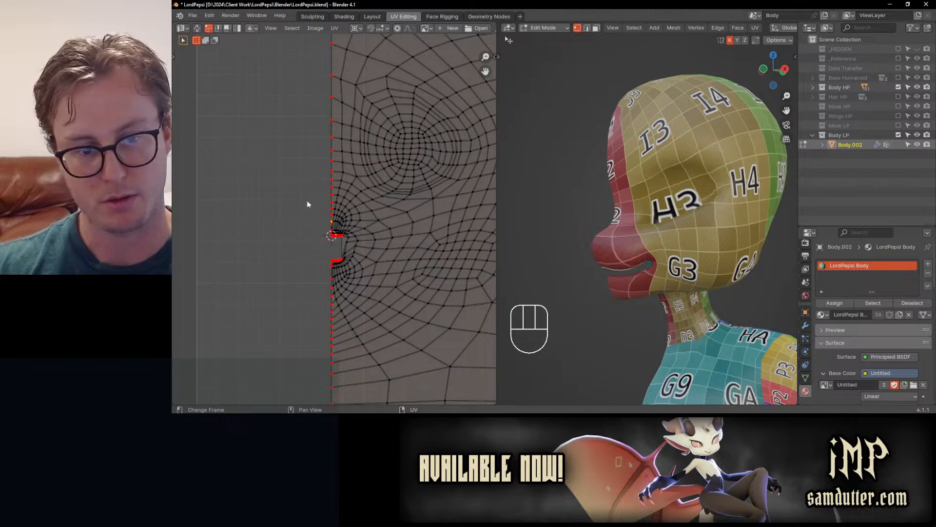
Set the scaling pivot and squeeze the notch's upper and lower rows together along Y.
scroll(371, 273, "up", 5)
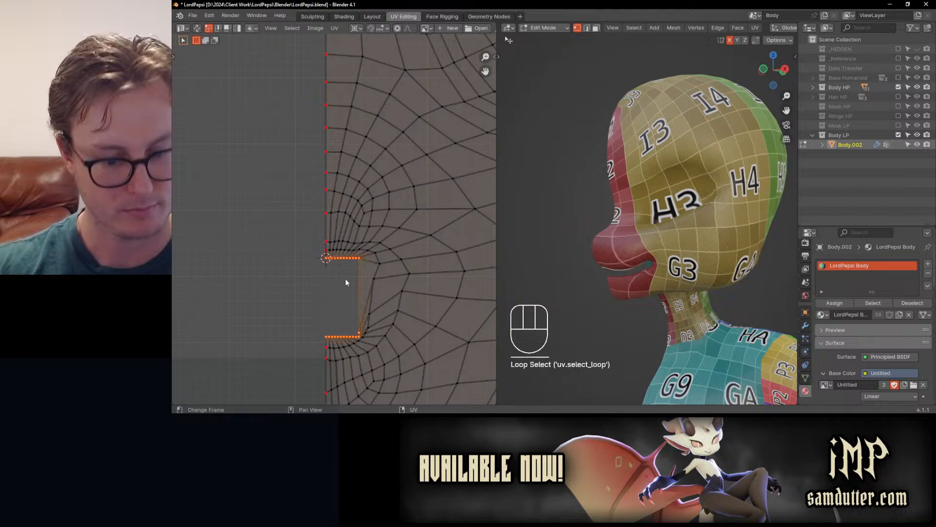
key("period")
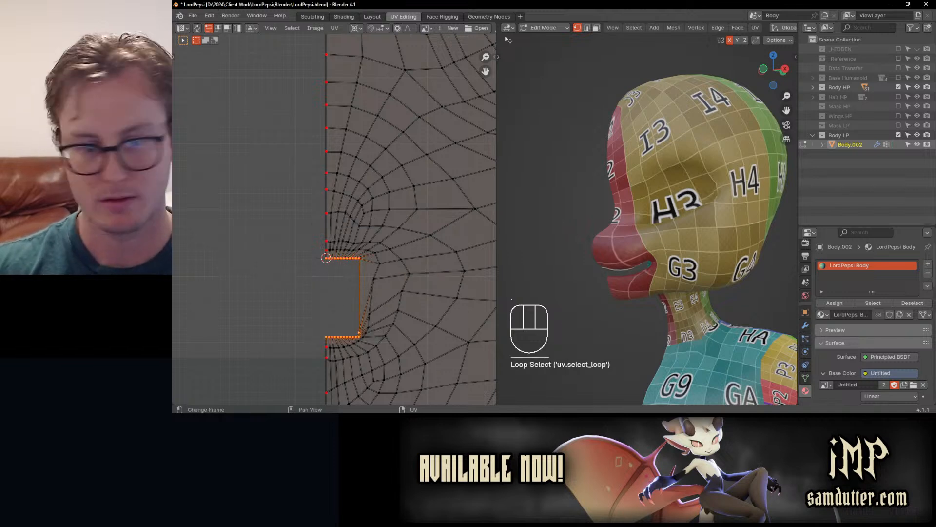
key("s")
key("y")
key("s")
key("y")
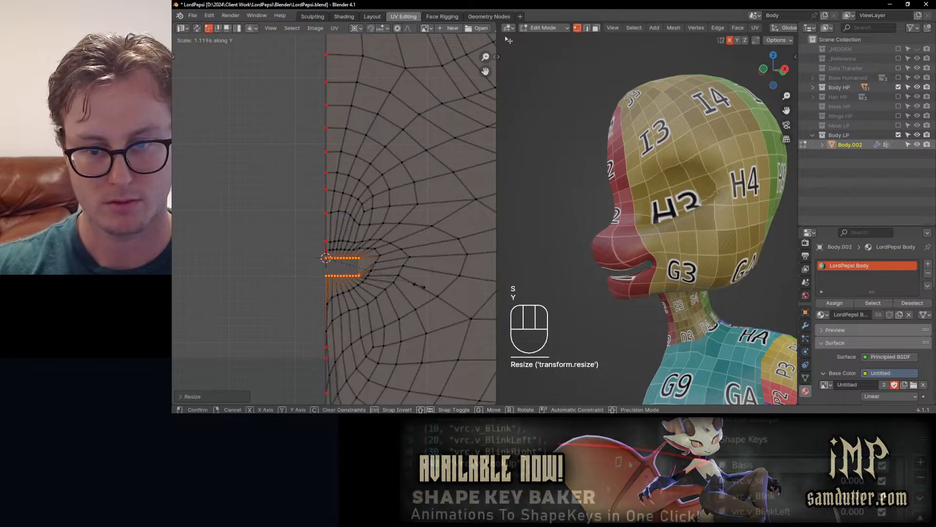
left_click(370, 285)
scroll(361, 224, "down", 3)
scroll(349, 209, "down", 5)
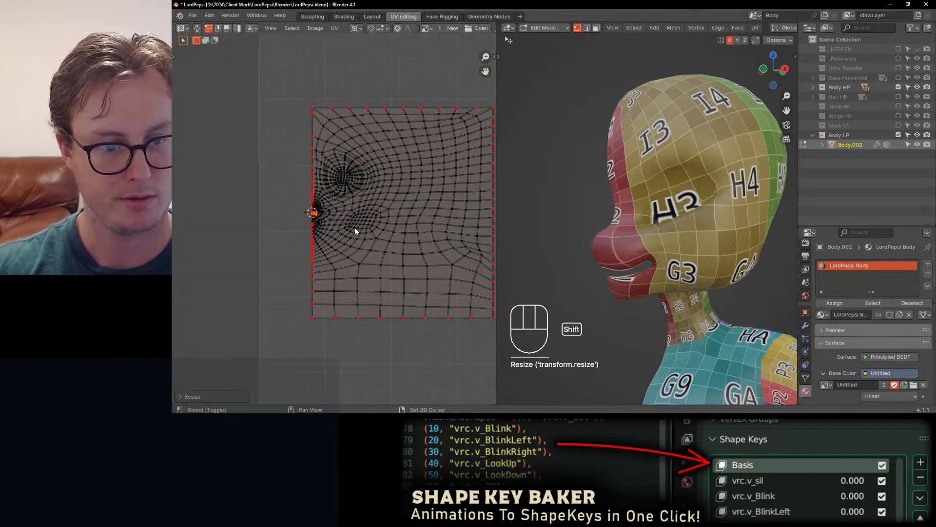
scroll(324, 258, "up", 4)
scroll(303, 209, "down", 5)
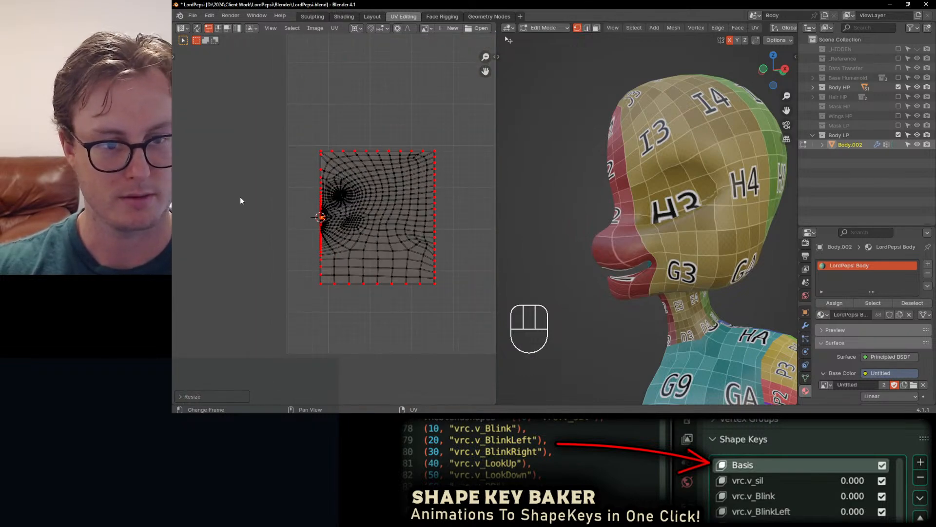
scroll(284, 255, "up", 10)
middle_click_drag(256, 201, 330, 209, "shift")
Select the seam vertices below the mouth and scale them vertically toward it, dropping the lowest vertex each pass.
scroll(330, 299, "down", 5, "shift")
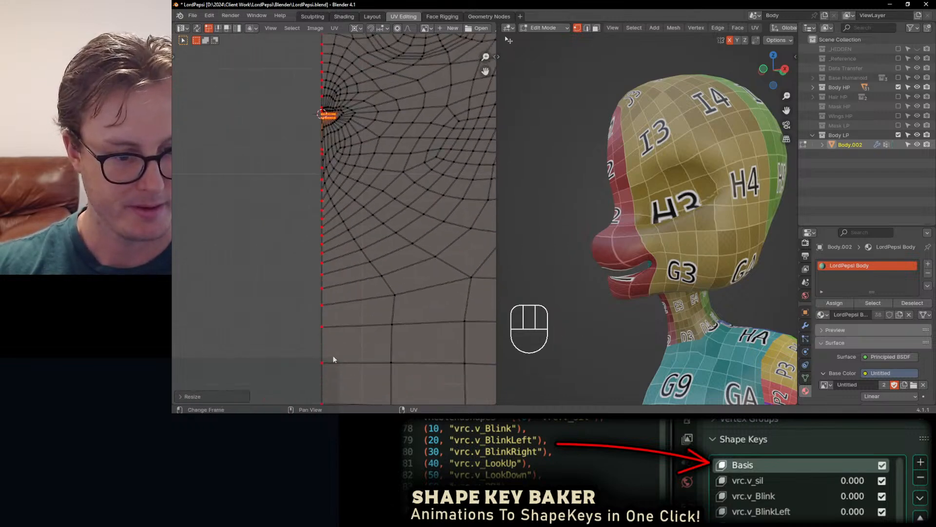
left_click(314, 234)
scroll(331, 108, "up", 4)
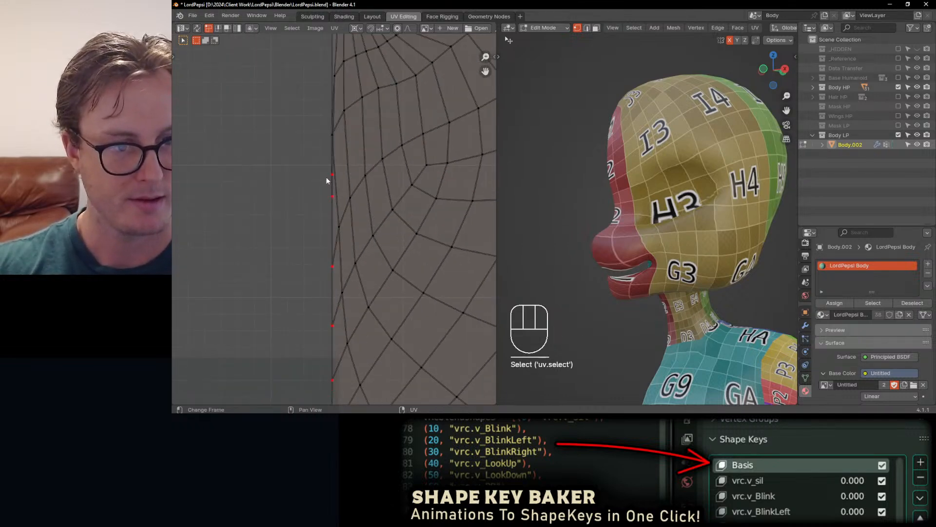
scroll(333, 131, "down", 2)
middle_click_drag(396, 259, 383, 219)
key("s")
key("y")
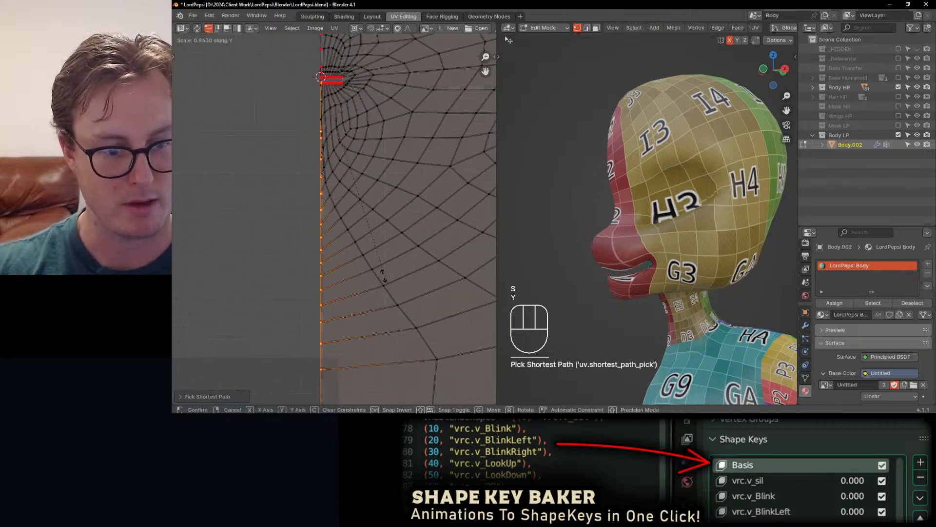
left_click(380, 267)
left_click(325, 341, "shift")
key("s")
key("y")
left_click(342, 322)
left_click(318, 315, "shift")
key("s")
key("y")
left_click(323, 292)
key("Escape")
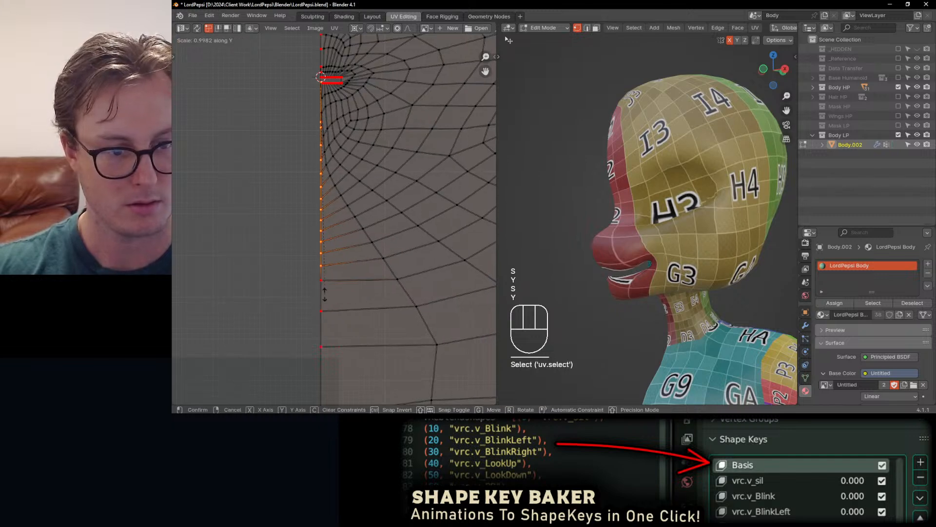
key("s")
left_click(325, 283)
Keep shrinking the remaining seam vertices along Y while deselecting the lowest one, undoing the last scale.
left_click(319, 256, "shift")
key("s")
key("y")
left_click(320, 244)
left_click(321, 234, "shift")
key("s")
key("y")
left_click(321, 223)
left_click(320, 214, "shift")
key("s")
key("y")
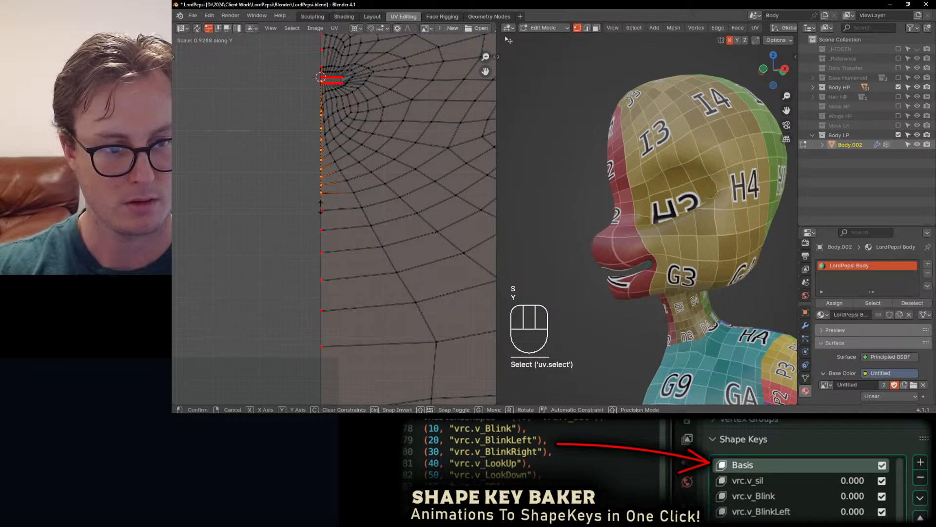
left_click(320, 207)
key("ctrl+z")
key("ctrl+z")
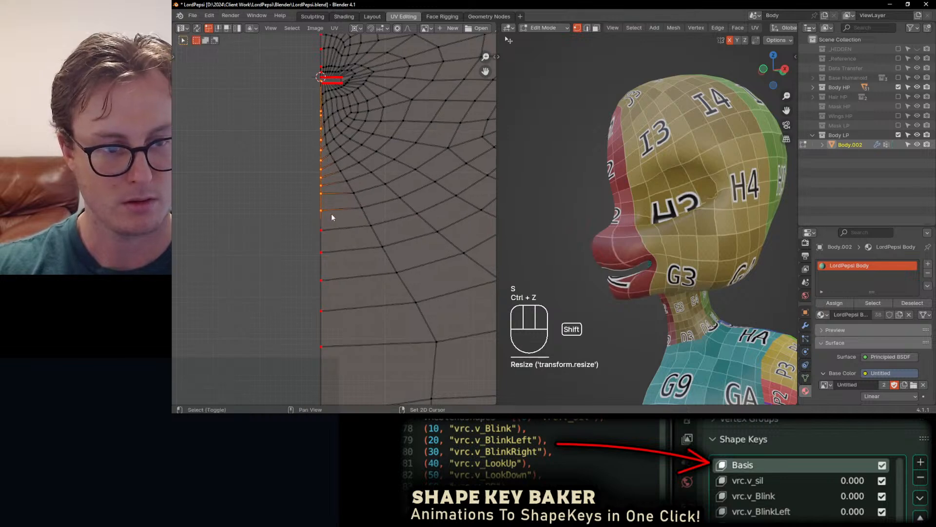
Compress the selected seam vertices upward toward the mouth slit with repeated scales.
key("s")
left_click(361, 204)
key("s")
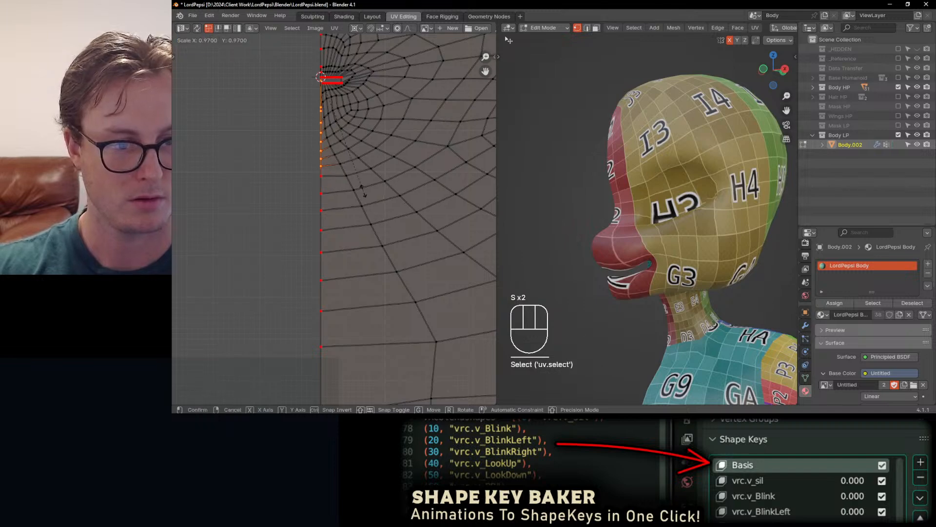
left_click(361, 184)
middle_click_drag(304, 77, 335, 254, "ctrl")
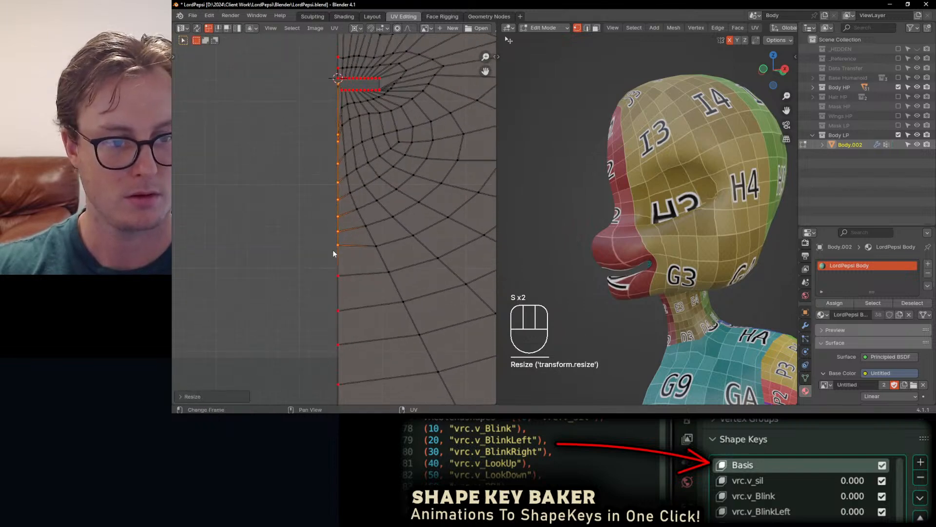
key("s")
left_click(331, 233)
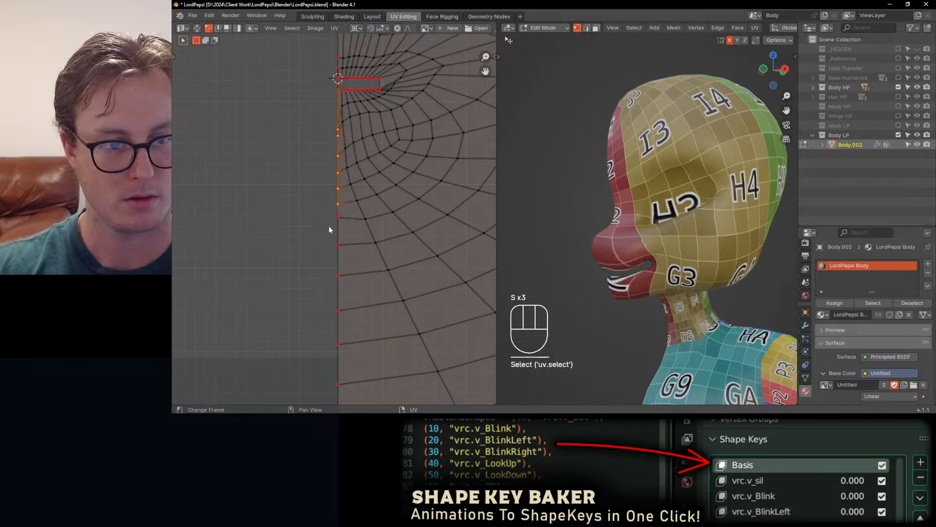
key("s")
left_click(332, 211)
key("s")
left_click(337, 198)
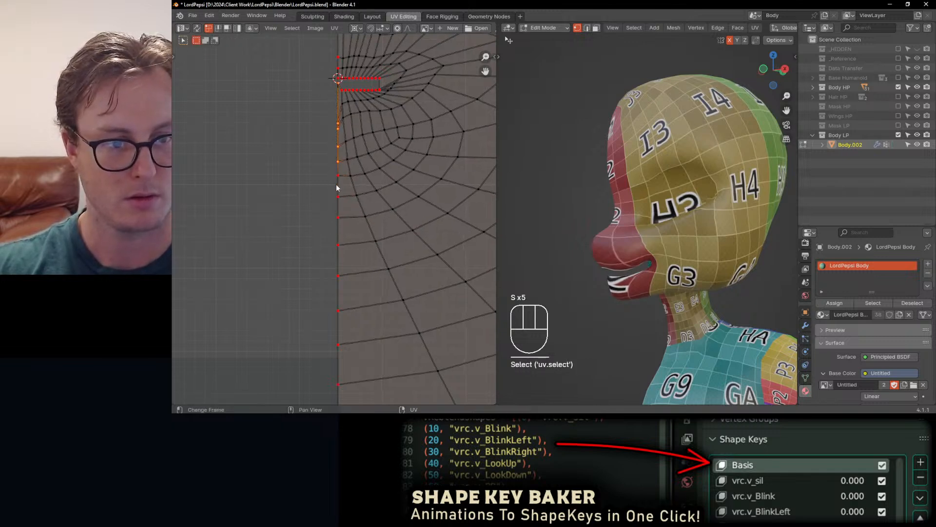
key("s")
left_click(338, 178)
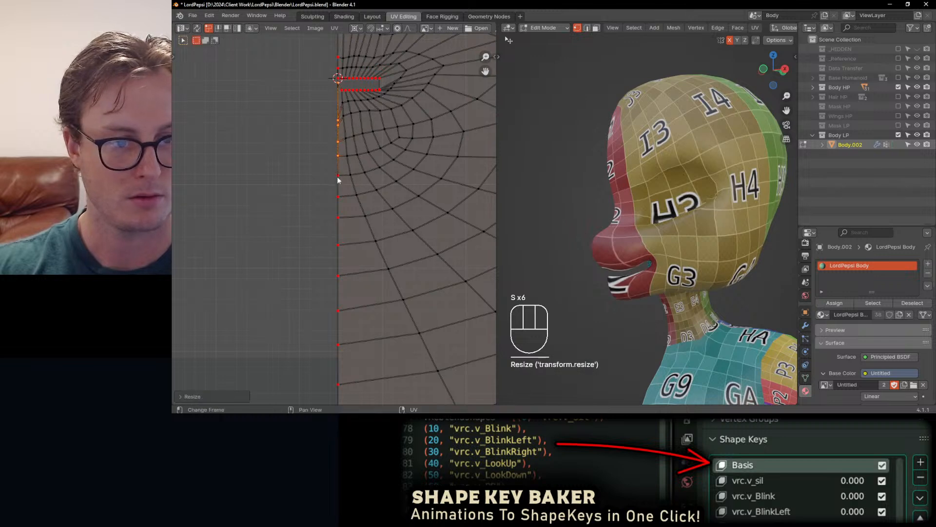
Deselect the lowest seam vertex and rescale the rest closer together, undoing a misstep.
left_click(338, 143, "shift")
middle_click_drag(345, 183, 339, 241, "shift")
key("s")
key("ctrl+z")
key("s")
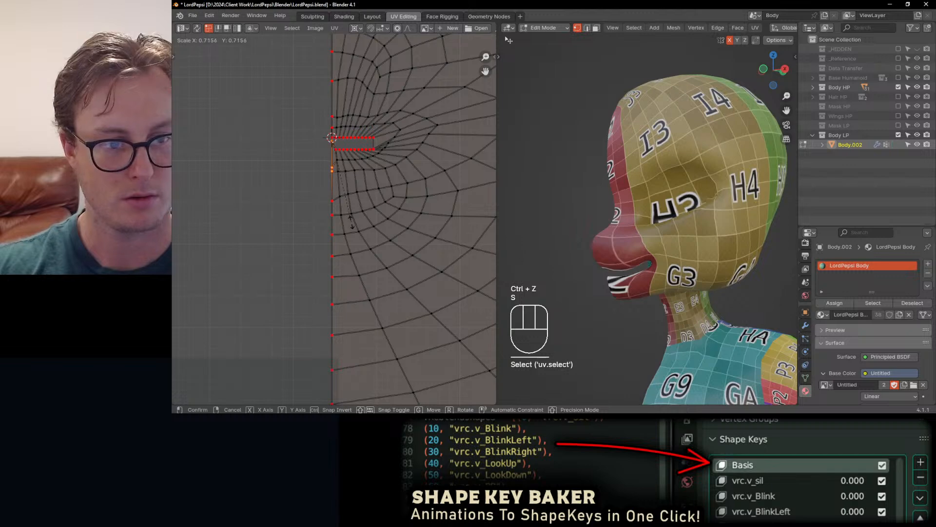
left_click(337, 180)
key("s")
left_click(326, 189)
Move a seam vertex vertically, then flatten the selected vertices onto one line with Y scale 0.
scroll(332, 224, "up", 5)
middle_click_drag(335, 195, 328, 394, "shift")
left_click(317, 210)
key("g")
key("y")
left_click(333, 243)
key("s")
key("y")
key("KP_0")
key("KP_Enter")
Nudge one seam vertex vertically into place and return the textured head to Object Mode.
scroll(330, 230, "down", 3)
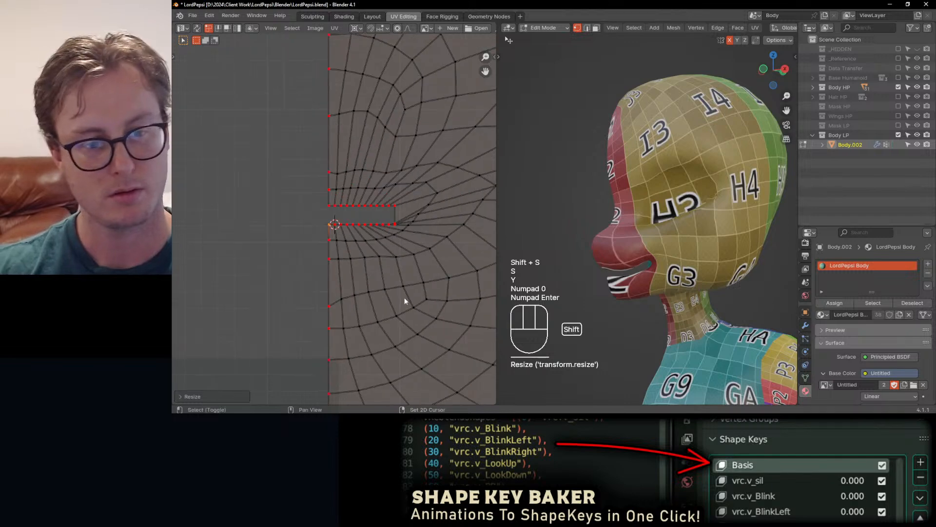
left_click(320, 221)
key("g")
key("y")
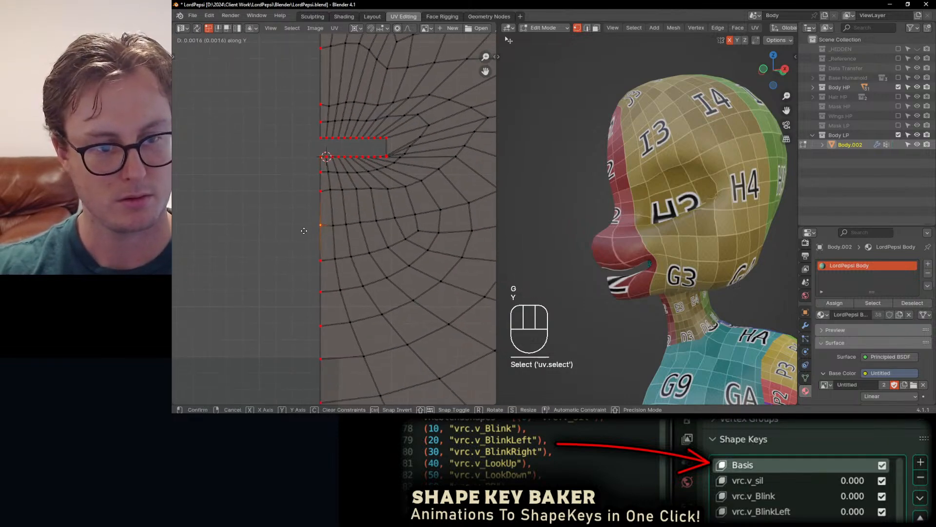
left_click(303, 230)
key("Tab")
Save the file, select the mouth slit's edge loop in the UV layout, and scale it along X.
middle_click_drag(706, 239, 666, 198)
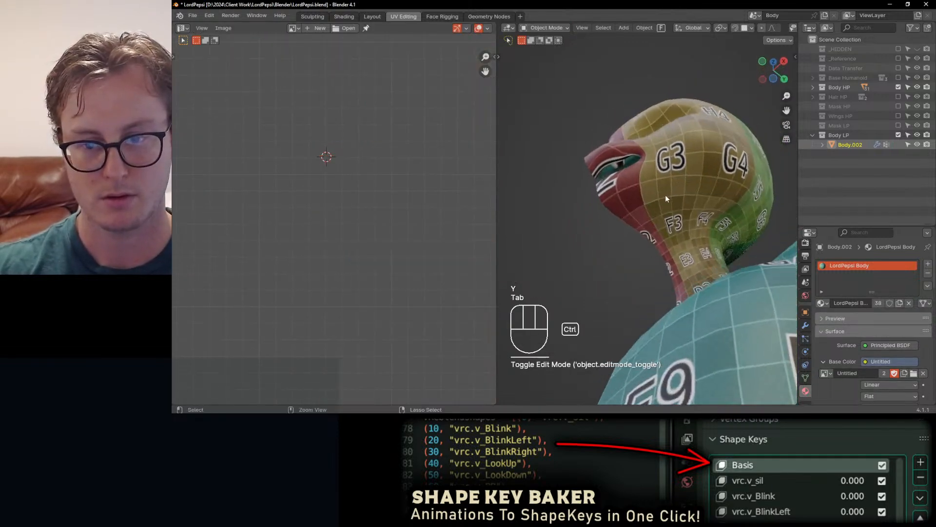
middle_click_drag(605, 142, 621, 180)
key("ctrl+s")
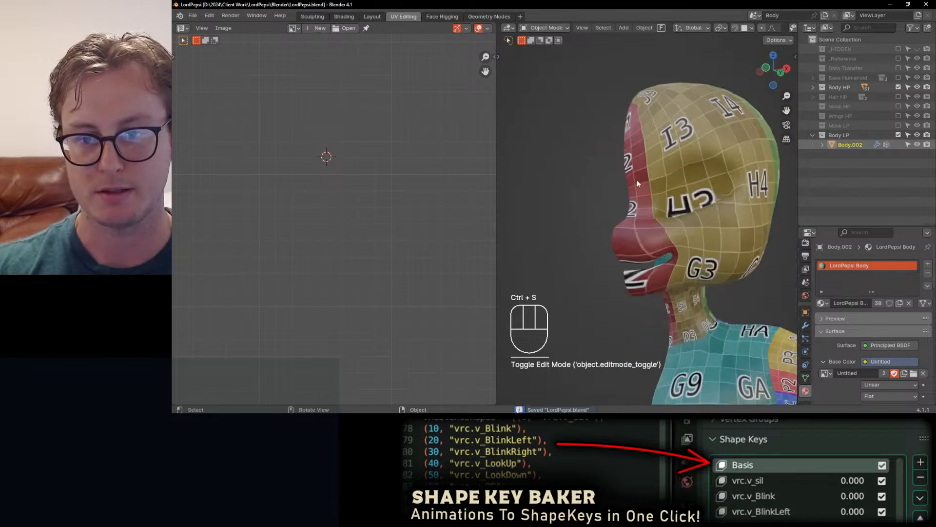
key("Tab")
scroll(351, 136, "up", 3)
left_click(355, 182)
scroll(405, 195, "up", 2)
key("s")
key("x")
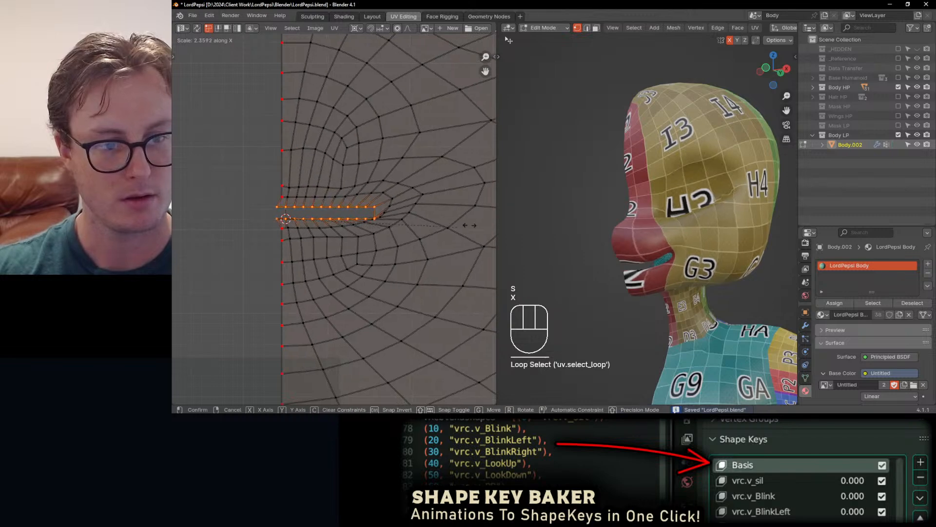
After undoing trial resizes, stretch the slit strip horizontally with S X.
left_click(411, 217)
key("ctrl+z")
key("ctrl+z")
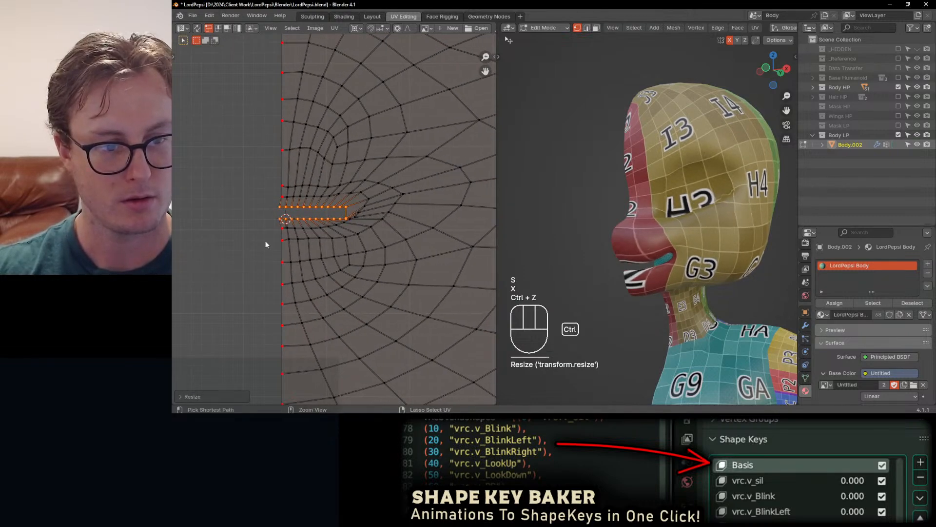
left_click(281, 219)
key("shift+s")
left_click(317, 227)
key("s")
left_click(314, 210)
key("ctrl+z")
key("s")
key("x")
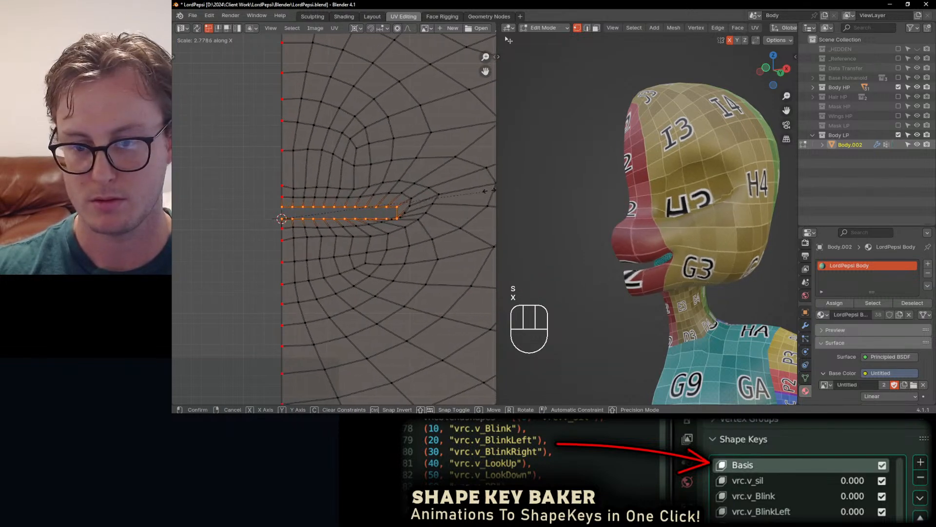
Evenly distribute the vertices across the slit's right end via Quick Favorites, then save.
scroll(404, 217, "up", 3)
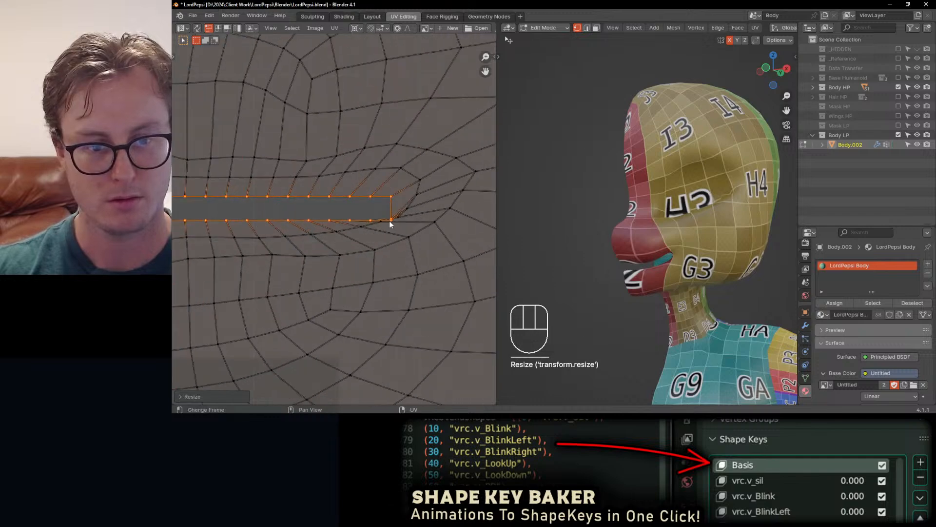
left_click(392, 220)
left_click(392, 196, "ctrl")
key("q")
left_click(455, 212)
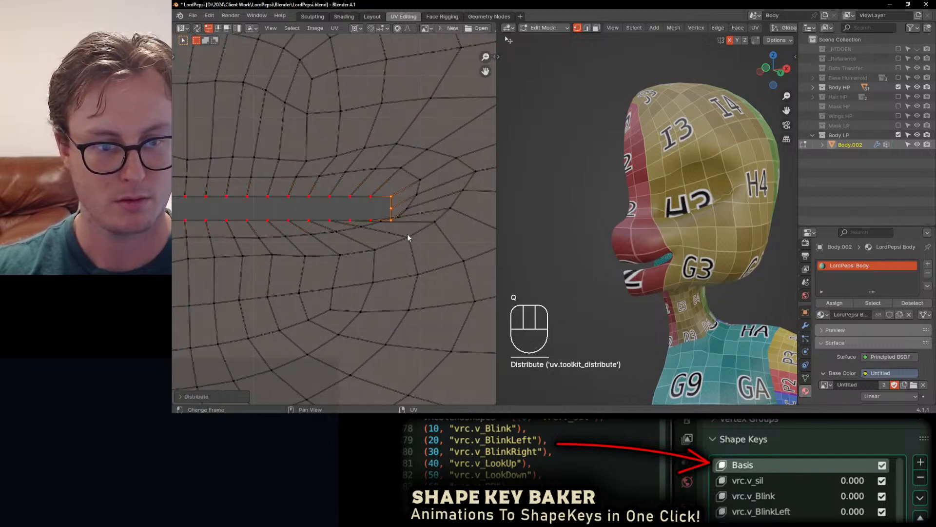
scroll(400, 227, "down", 3)
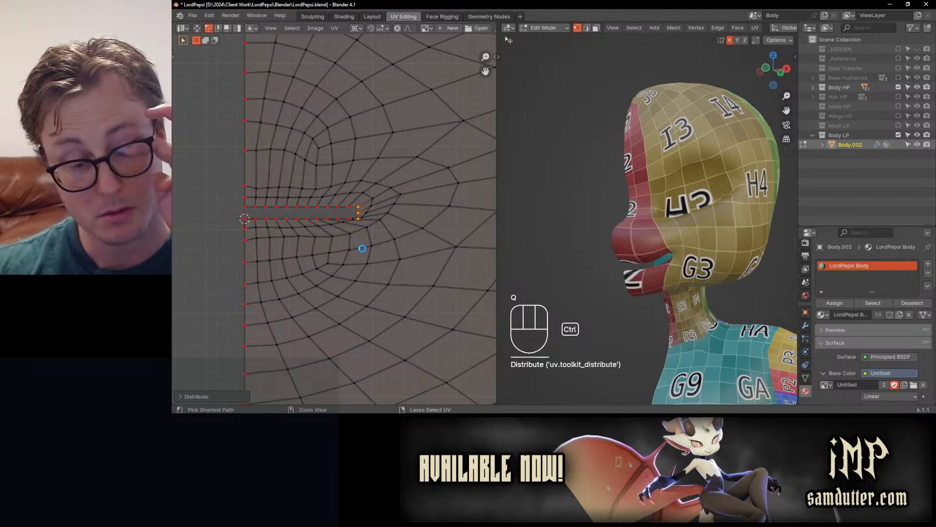
key("ctrl+s")
Pin a UV vertex and flatten it onto a reference vertex's row with S Y 0.
scroll(362, 249, "up", 2)
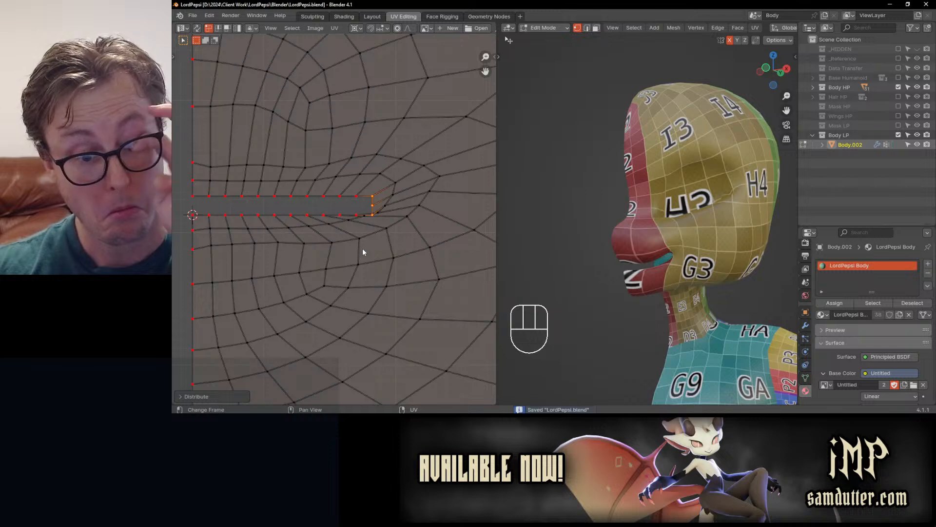
left_click(194, 249)
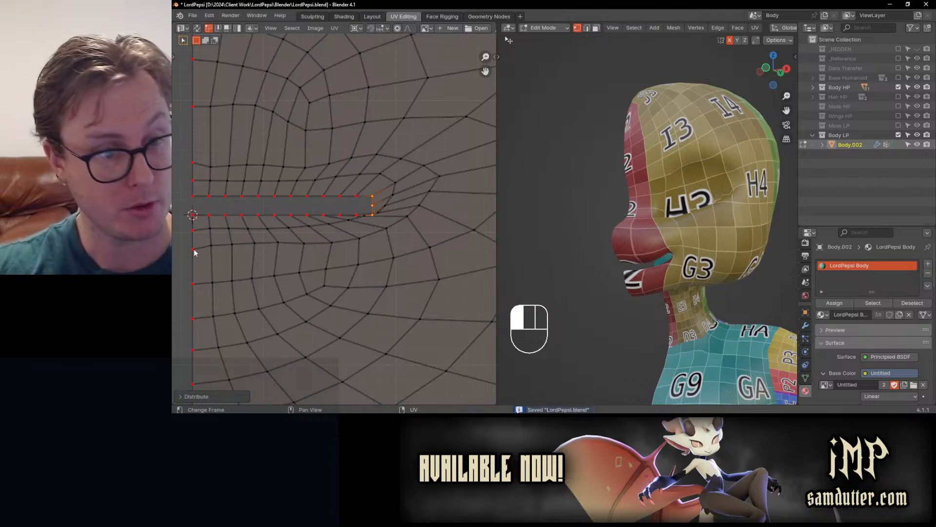
key("shift+s")
left_click(432, 225)
left_click(412, 226)
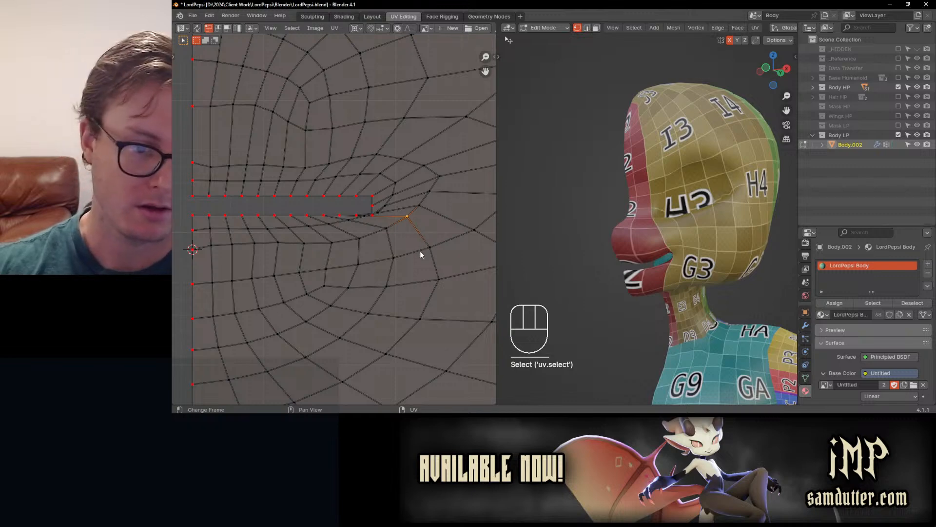
scroll(424, 248, "down", 2)
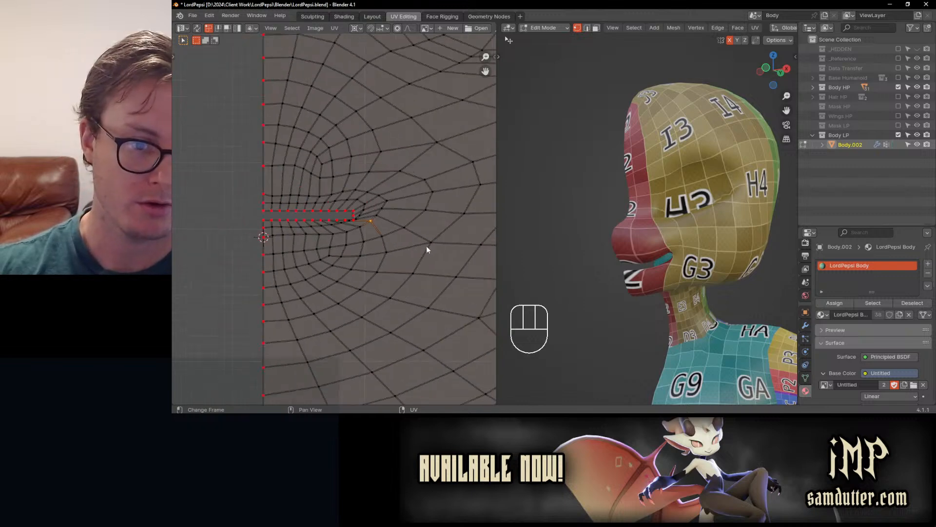
left_click(457, 248)
key("shift+s")
key("p")
key("s")
key("y")
key("KP_0")
key("KP_Enter")
Pin another UV vertex and align it to a left-edge reference vertex with S Y 0.
middle_click_drag(426, 206, 386, 217, "shift")
left_click(206, 130)
key("shift+s")
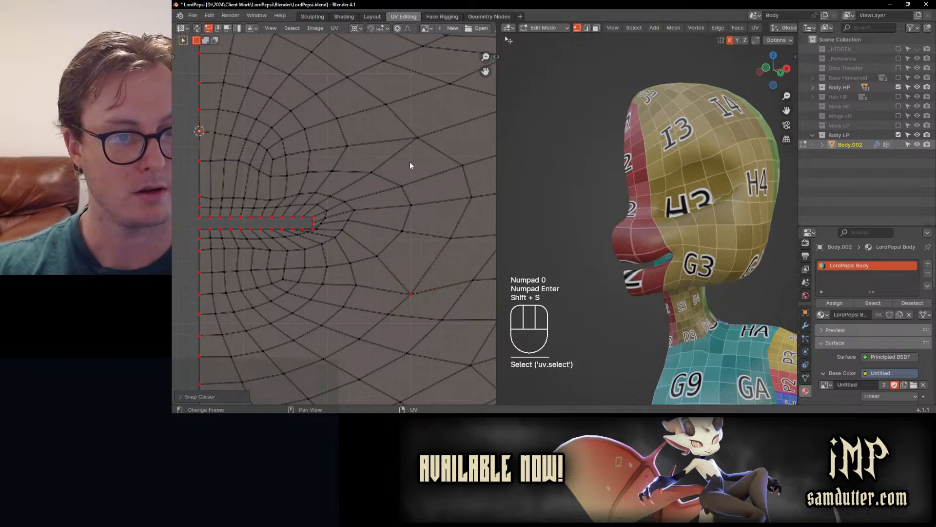
left_click(417, 139)
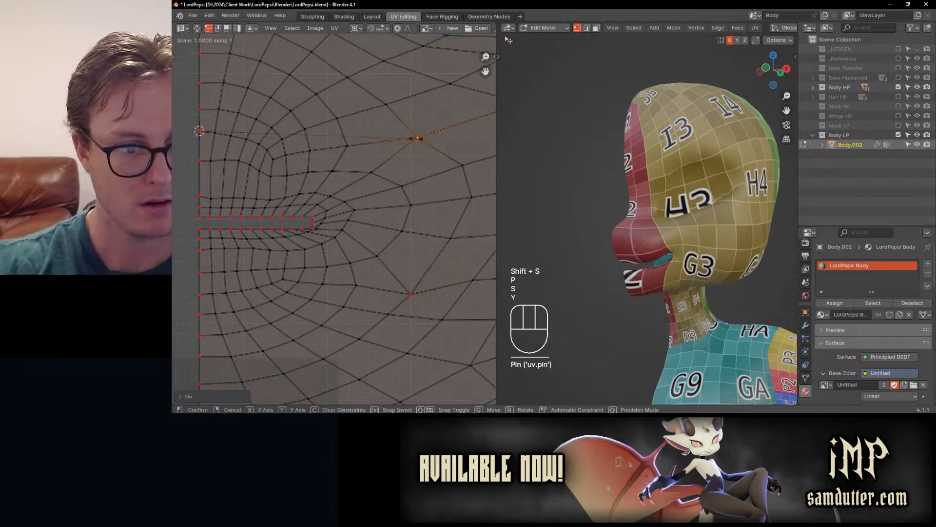
key("p")
key("s")
key("y")
key("KP_0")
key("KP_Enter")
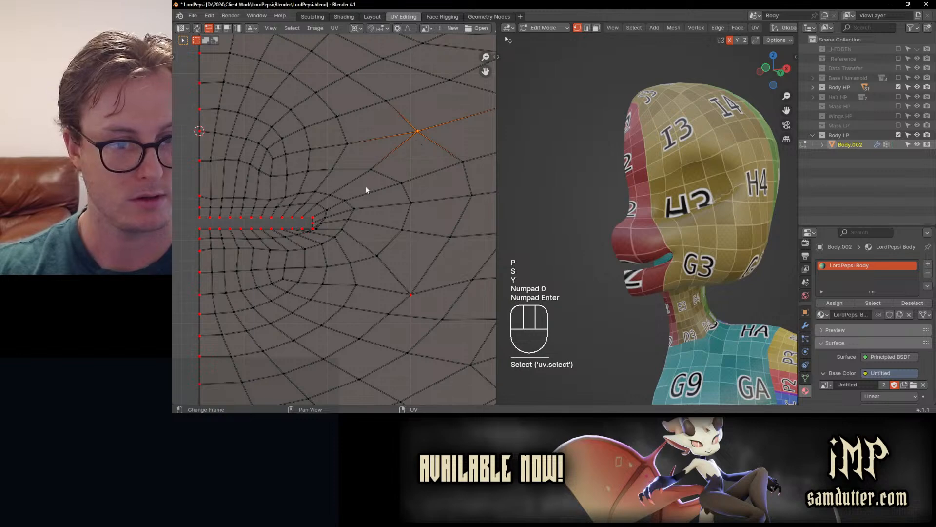
Center the view on the slit and try moving a corner vertex, then undo it.
scroll(322, 218, "up", 1)
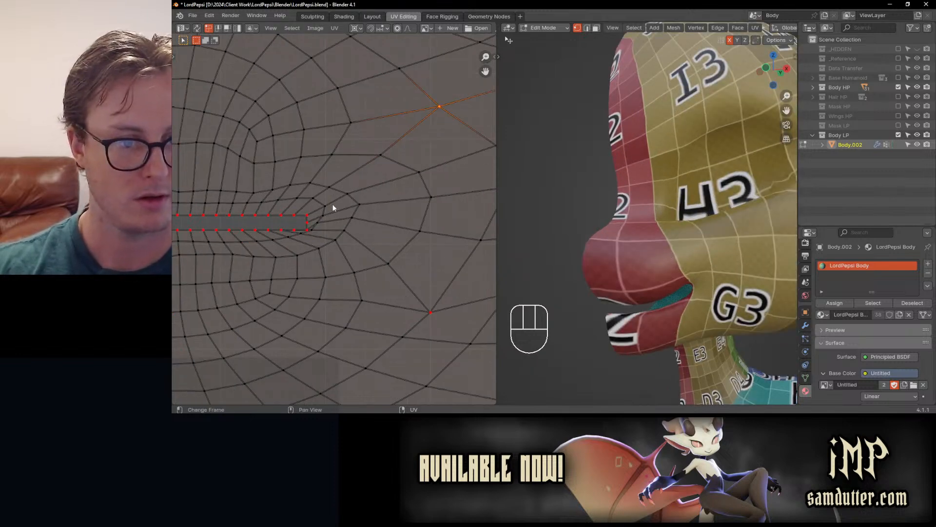
middle_click_drag(301, 223, 341, 226, "shift")
scroll(322, 237, "up", 4)
left_click(347, 218)
key("g")
left_click(346, 220)
key("ctrl+z")
Evenly space the five slit-end vertices vertically and relax the UVs around them.
left_click(322, 187, "ctrl")
key("q")
left_click(393, 200)
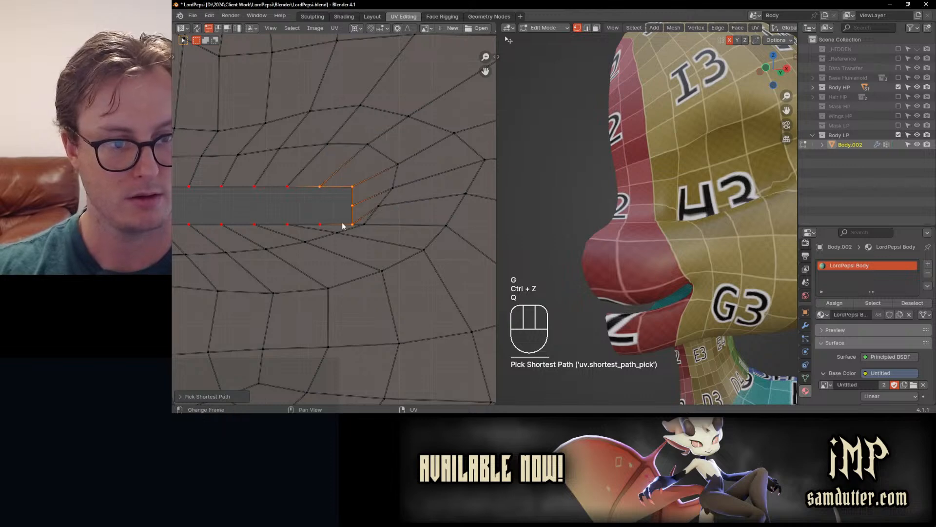
left_click(321, 224, "shift")
key("q")
left_click(449, 202)
key("g")
left_click(366, 212)
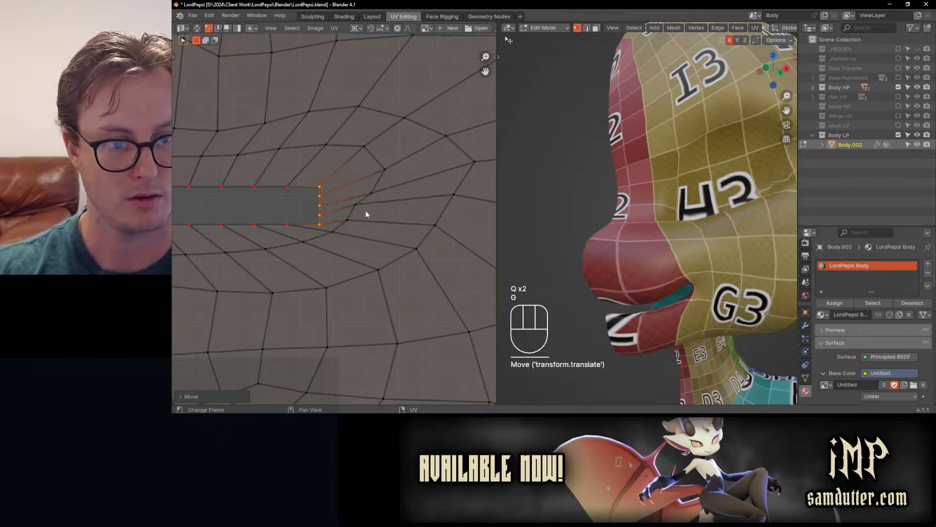
Evenly distribute the vertex path from the slit's lower corner to the right.
scroll(361, 222, "down", 6)
left_click(333, 227)
scroll(337, 249, "up", 4)
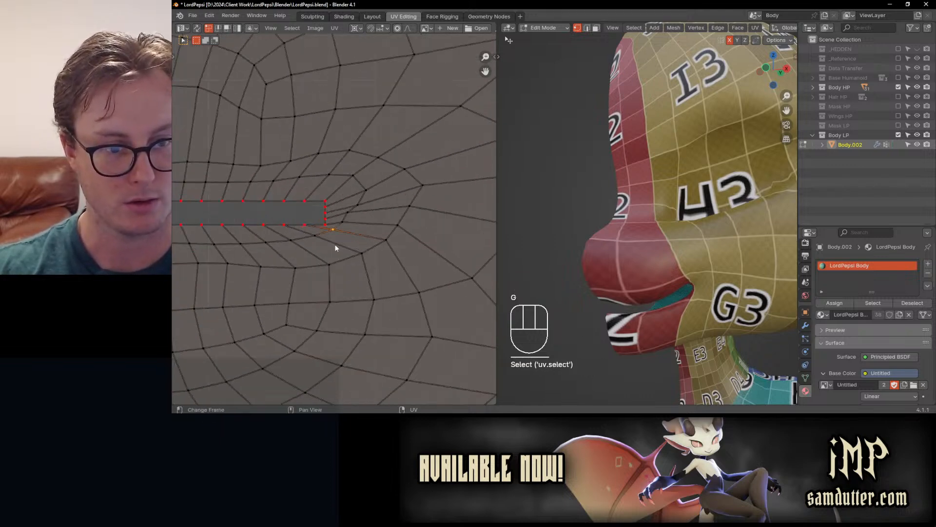
scroll(326, 227, "down", 2)
left_click(450, 250, "ctrl")
key("q")
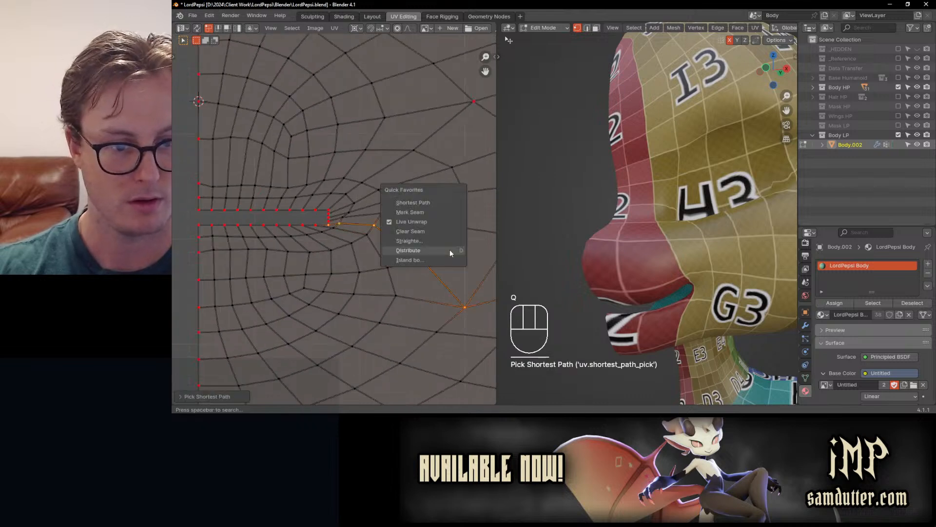
left_click(430, 249)
key("p")
key("ctrl+z")
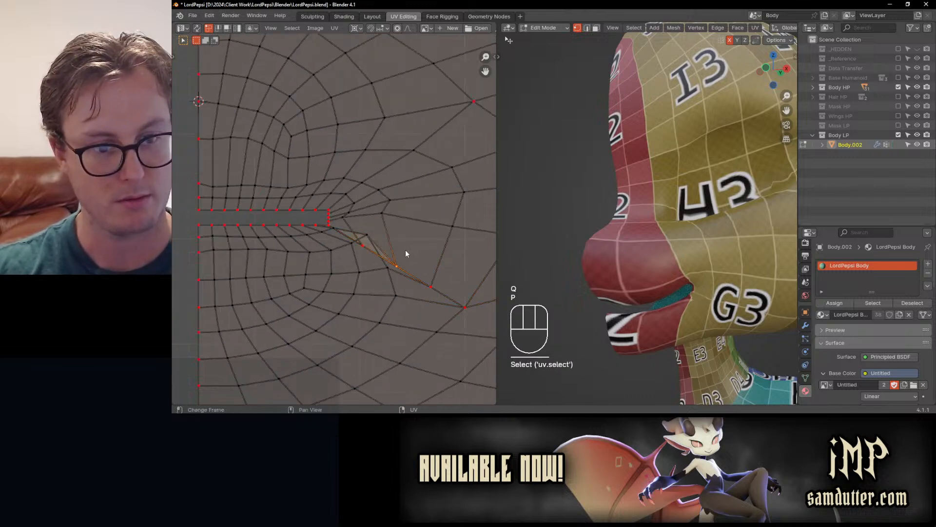
key("g")
left_click(406, 250)
Pin and evenly distribute the path from the slit's upper corner to the top-right vertex.
middle_click_drag(389, 200, 379, 217, "shift")
left_click(318, 227)
left_click(441, 126, "ctrl")
key("p")
key("q")
left_click(371, 219)
key("g")
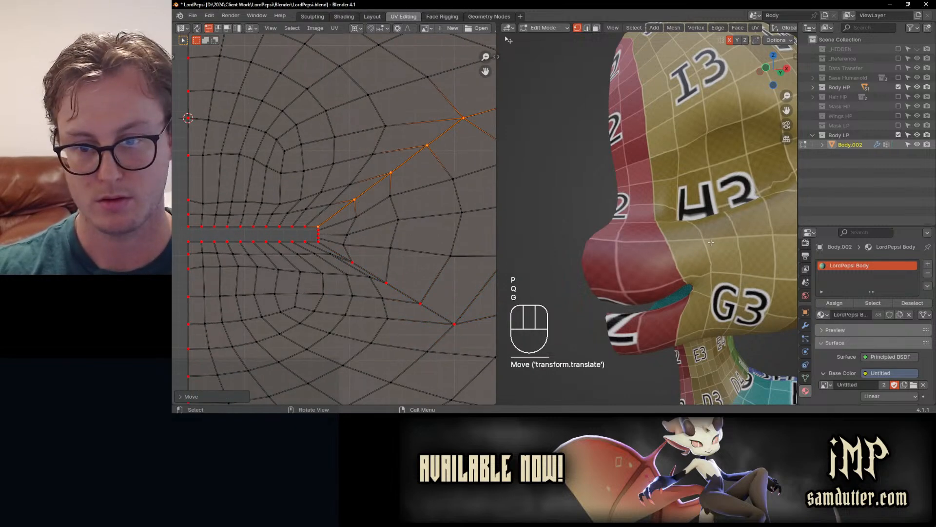
Inspect the mouth on the model, then undo back to an earlier UV layout.
key("Tab")
middle_click_drag(711, 243, 695, 224)
key("Tab")
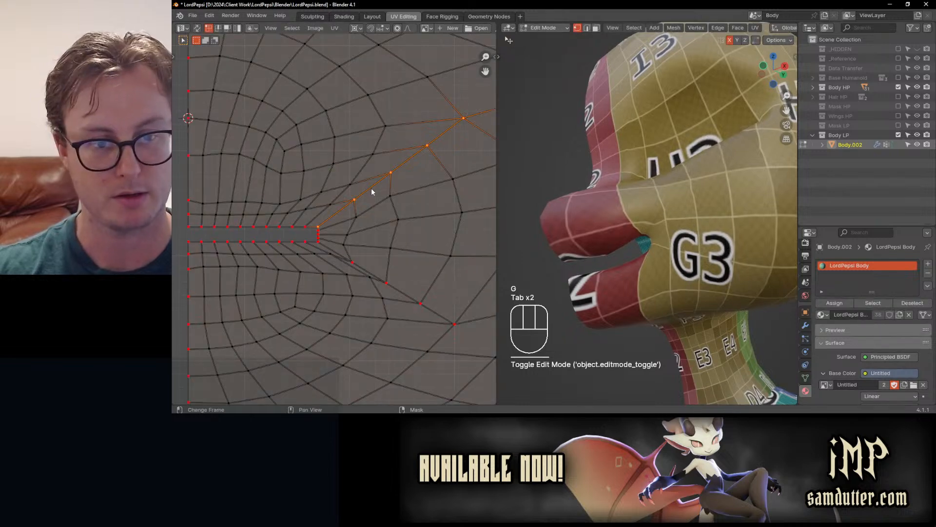
scroll(369, 198, "down", 2)
left_click(353, 201)
scroll(355, 207, "up", 3)
key("ctrl+z")
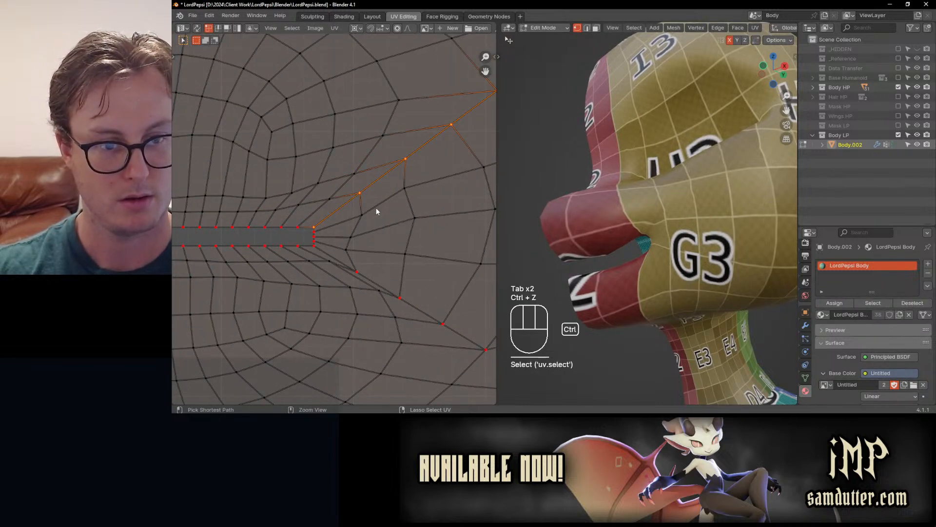
key("ctrl+z")
key("ctrl+z")
key("ctrl+z")
key("ctrl+z")
key("ctrl+z")
key("ctrl+z")
key("ctrl+z")
key("ctrl+z")
key("ctrl+z")
middle_click_drag(273, 237, 337, 213)
scroll(338, 212, "up", 2)
Check the head from below, nudge a UV vertex vertically, and save the file.
key("Tab")
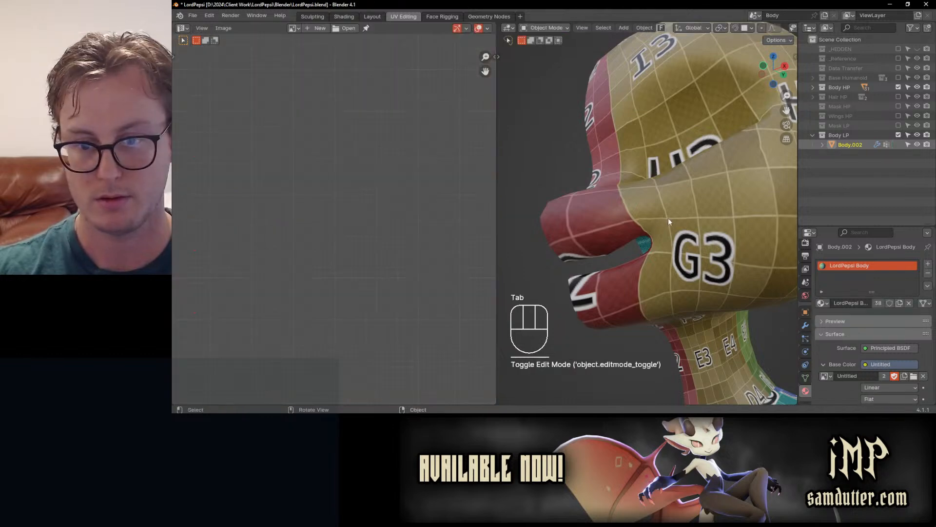
middle_click_drag(672, 215, 675, 163)
key("Tab")
scroll(310, 178, "down", 3)
middle_click_drag(311, 177, 353, 234)
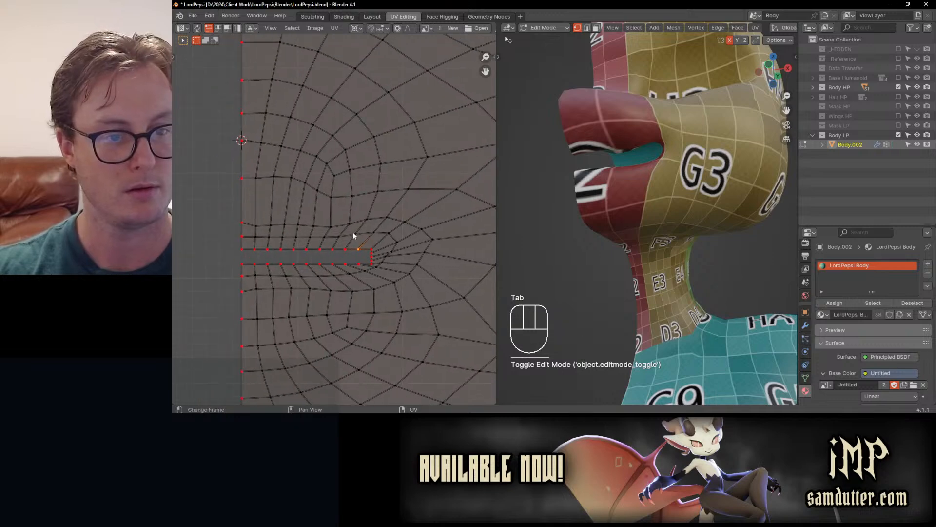
left_click(242, 223)
key("g")
key("y")
left_click(265, 225)
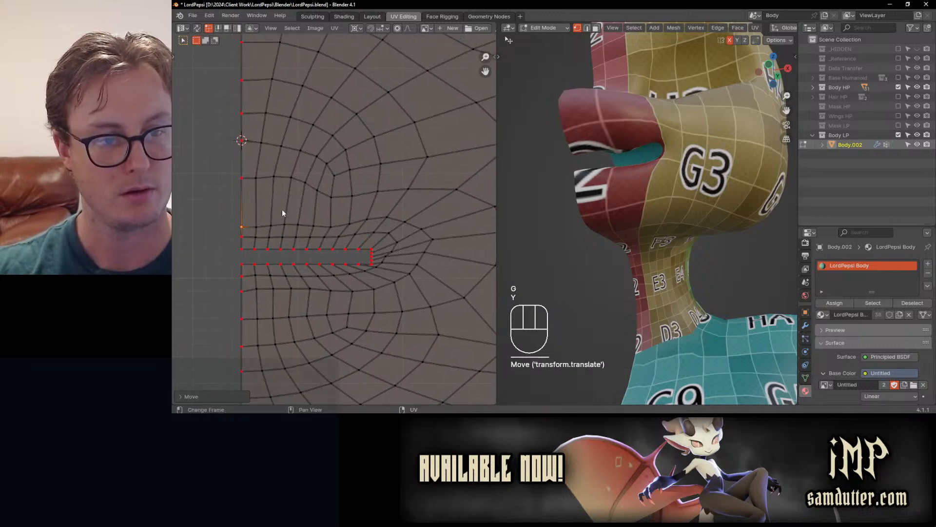
scroll(266, 226, "down", 4)
key("ctrl+s")
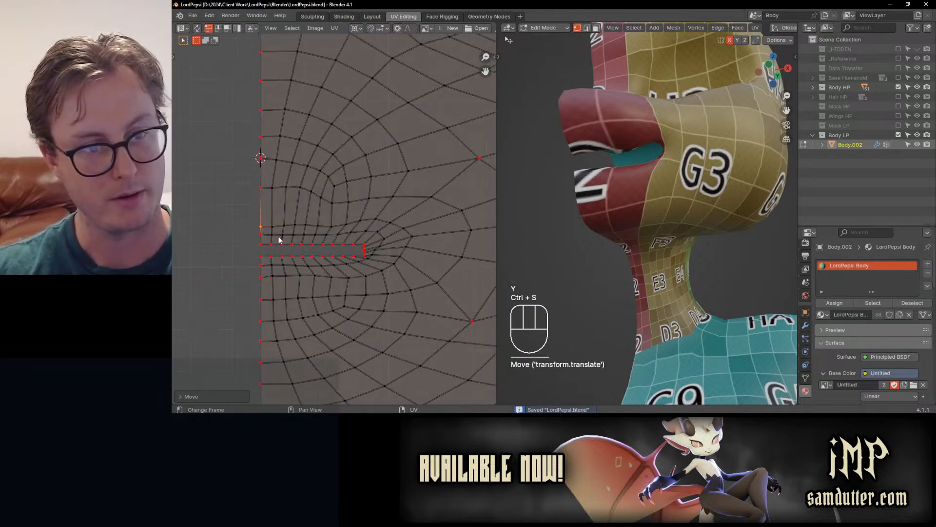
Select the left-edge vertices and slit loops, try a horizontal move, and undo it.
scroll(254, 230, "up", 3)
middle_click_drag(249, 229, 302, 217)
left_click(311, 297)
left_click(317, 232, "ctrl")
left_click(313, 232)
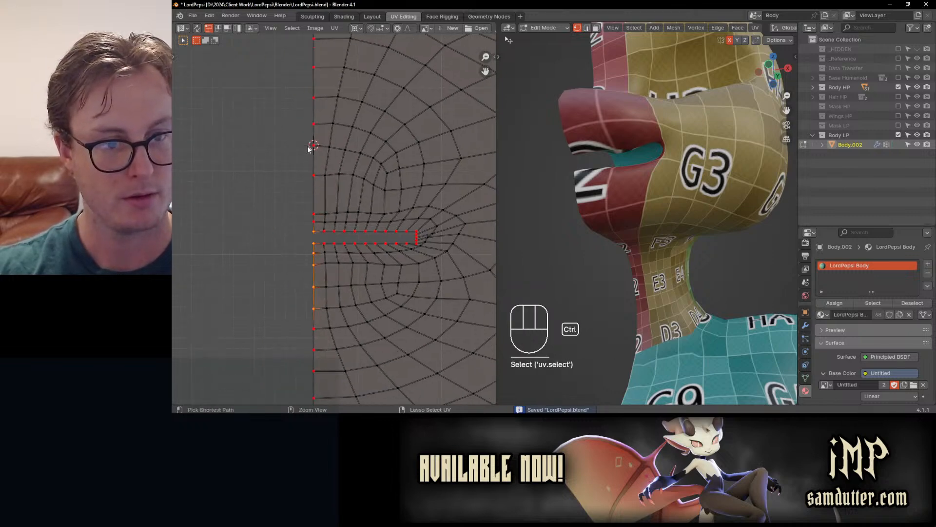
left_click(309, 146, "ctrl")
left_click(373, 234, "alt+shift")
scroll(374, 234, "down", 4)
key("g")
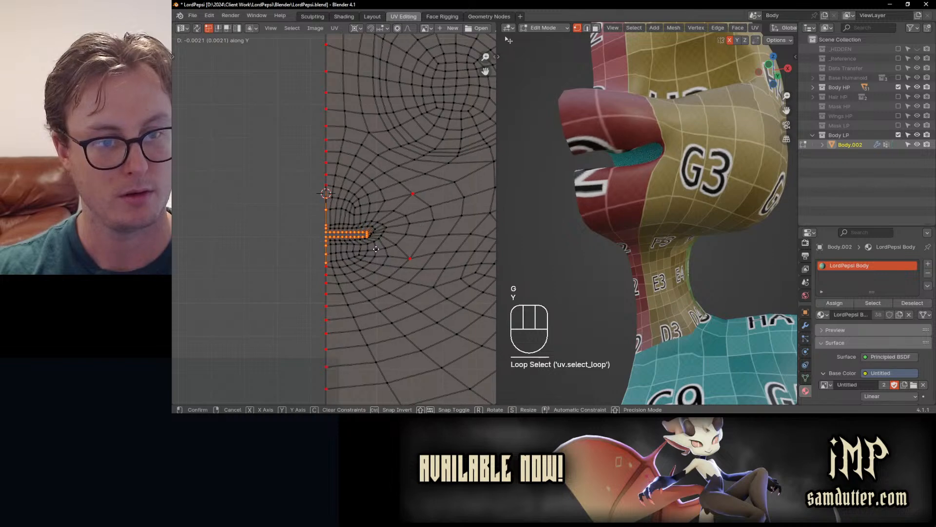
key("y")
key("x")
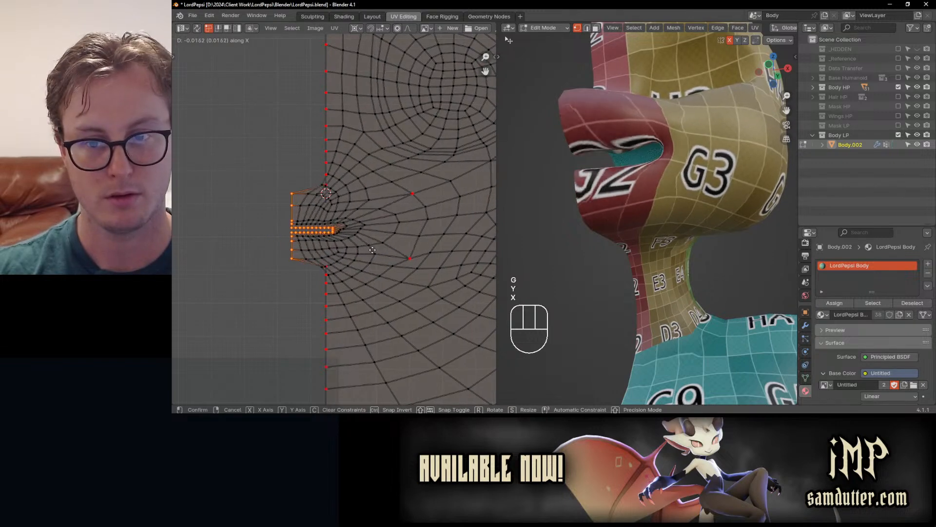
left_click(399, 248)
key("ctrl+z")
Test two more horizontal shifts of the selected loops, undoing each.
scroll(341, 232, "up", 3)
scroll(334, 225, "up", 2)
key("g")
key("x")
left_click(319, 218)
key("ctrl+z")
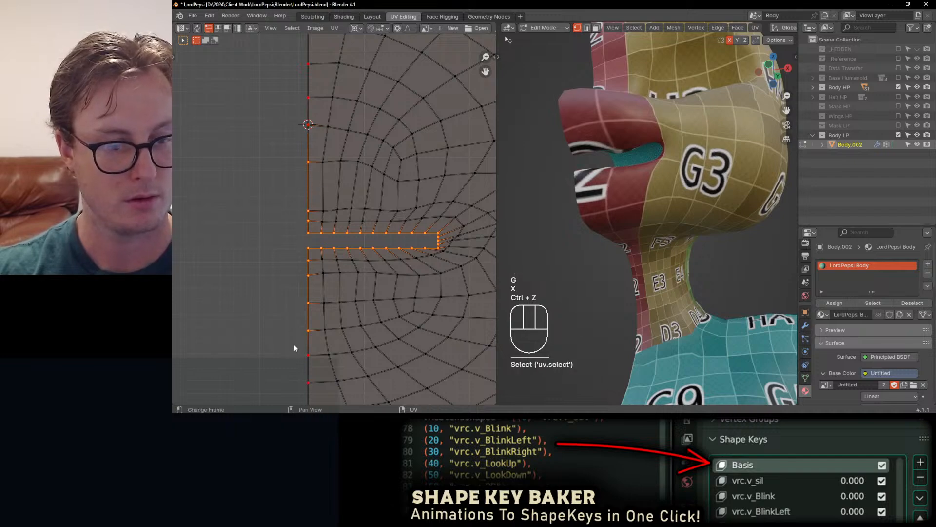
key("g")
key("x")
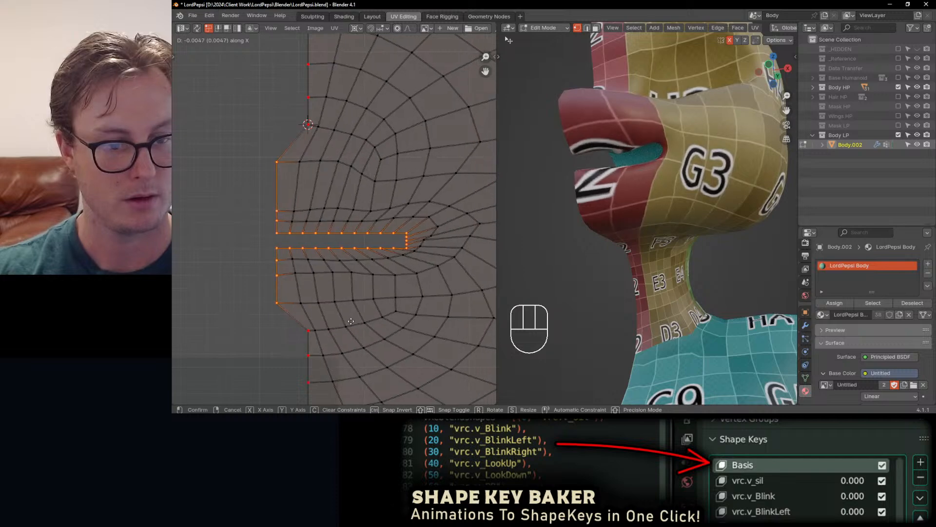
left_click(372, 302)
key("ctrl+z")
scroll(371, 302, "down", 4)
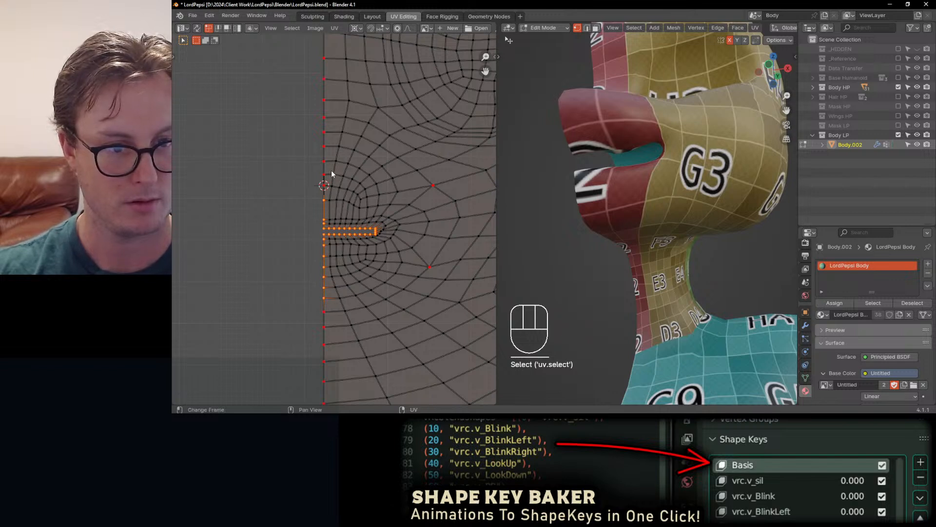
Box-select the mouth-slit seam vertices, shift them left, then undo back past earlier UV edits.
key("b")
left_click_drag(329, 141, 370, 299)
key("g")
key("x")
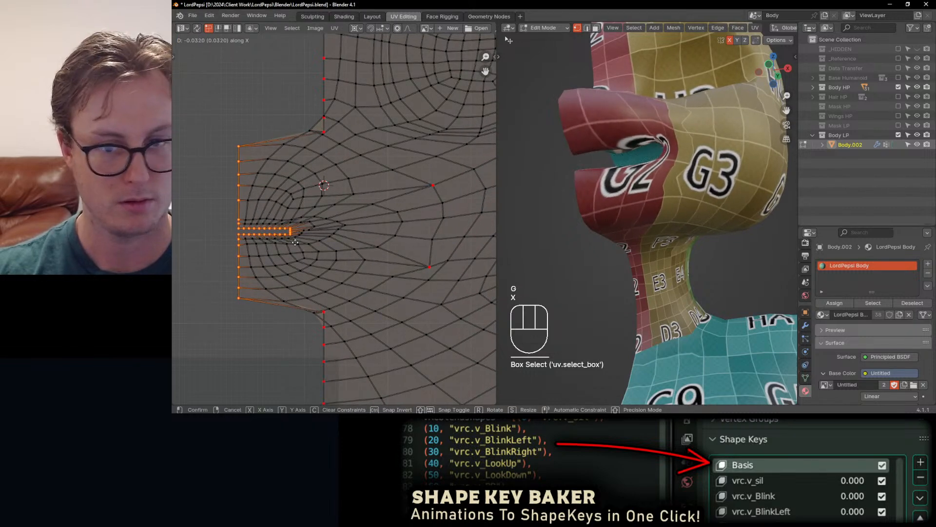
left_click(295, 242)
middle_click_drag(638, 185, 654, 242)
key("ctrl+z")
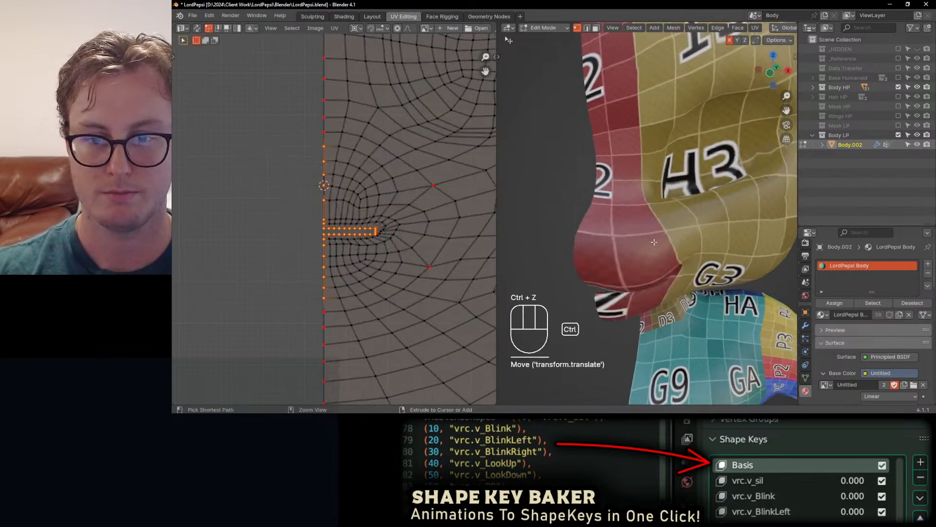
key("ctrl+z")
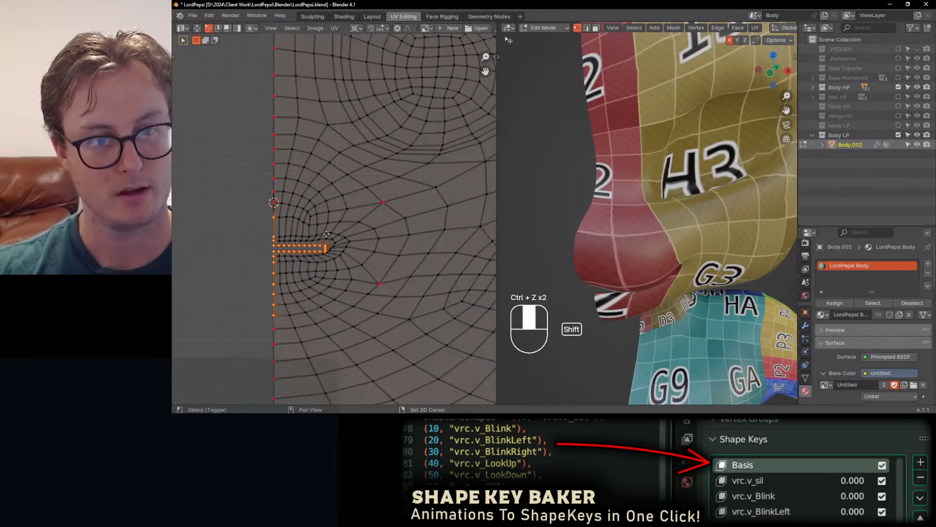
key("ctrl+z")
key("ctrl+z")
key("ctrl+z")
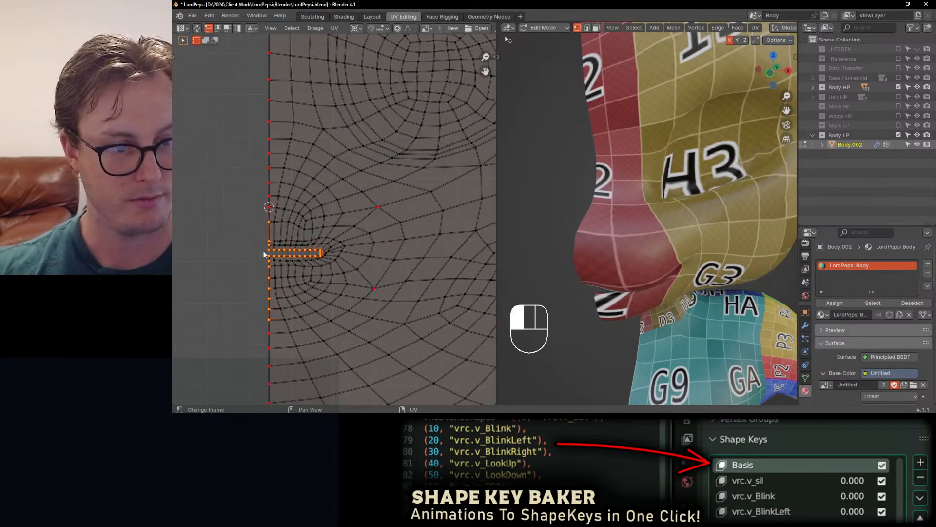
Adjust the seam vertex selection and snap the cursor to it with Cursor to Selected.
left_click(265, 257, "shift")
key("shift+s")
left_click(372, 278)
scroll(344, 251, "down", 5)
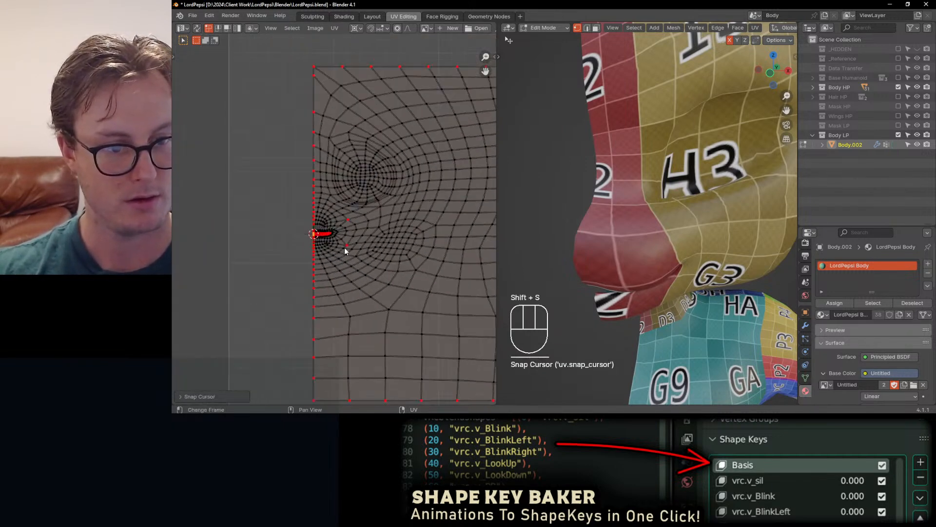
Scale the head island's boundary loops inward, then rescale the whole island.
left_click(297, 189, "alt+shift")
scroll(302, 220, "down", 4)
left_click(309, 257, "alt+shift")
scroll(408, 292, "up", 2)
scroll(393, 277, "up", 2)
key("ctrl+z")
scroll(399, 314, "down", 2)
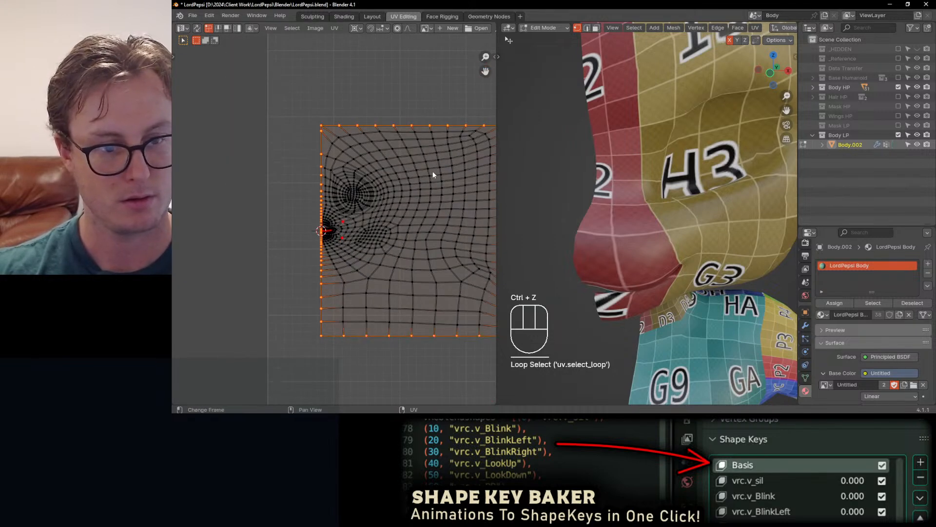
key("s")
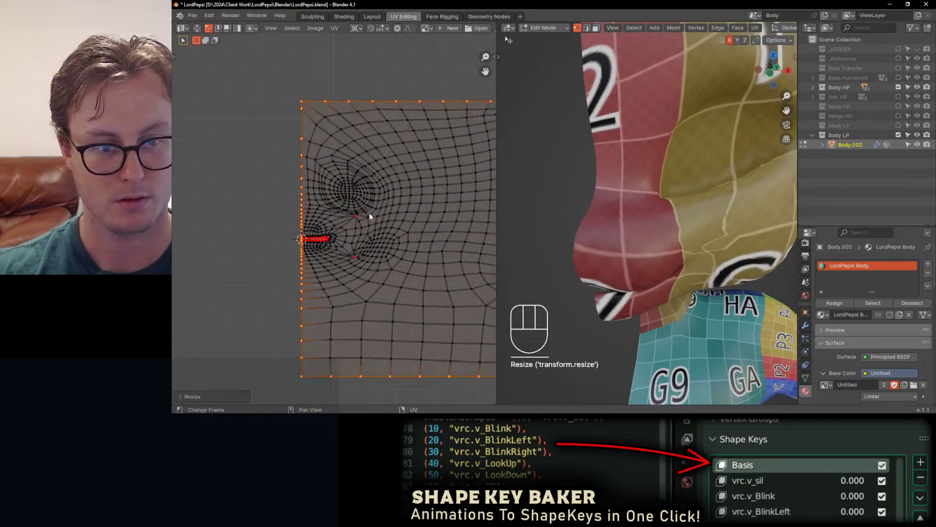
left_click(369, 213)
key("a")
key("s")
left_click(407, 182)
Try scaling the outer boundary and left seam loops together, then undo it.
middle_click_drag(564, 198, 577, 168)
scroll(664, 189, "down", 3)
middle_click_drag(665, 188, 614, 205)
scroll(365, 244, "down", 3)
left_click(302, 201)
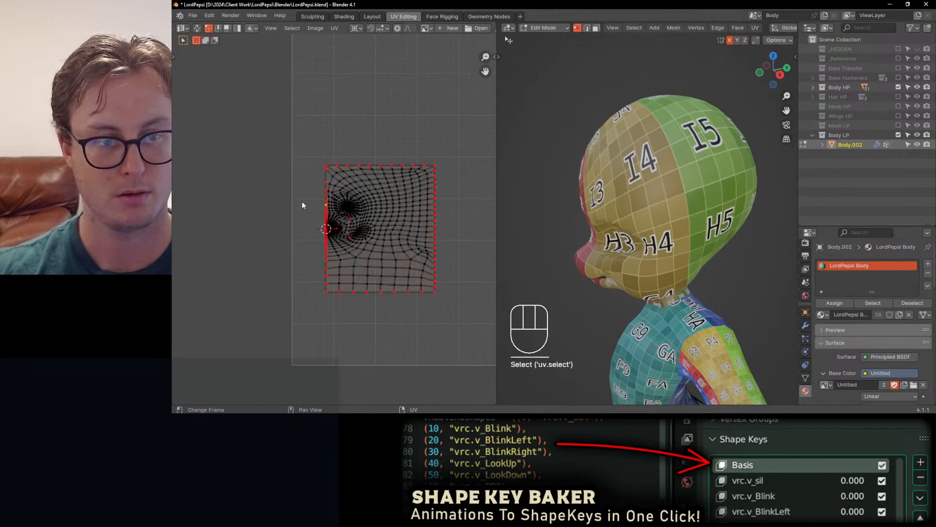
left_click(365, 155, "alt+shift")
left_click(315, 280, "alt+shift")
scroll(429, 196, "up", 3)
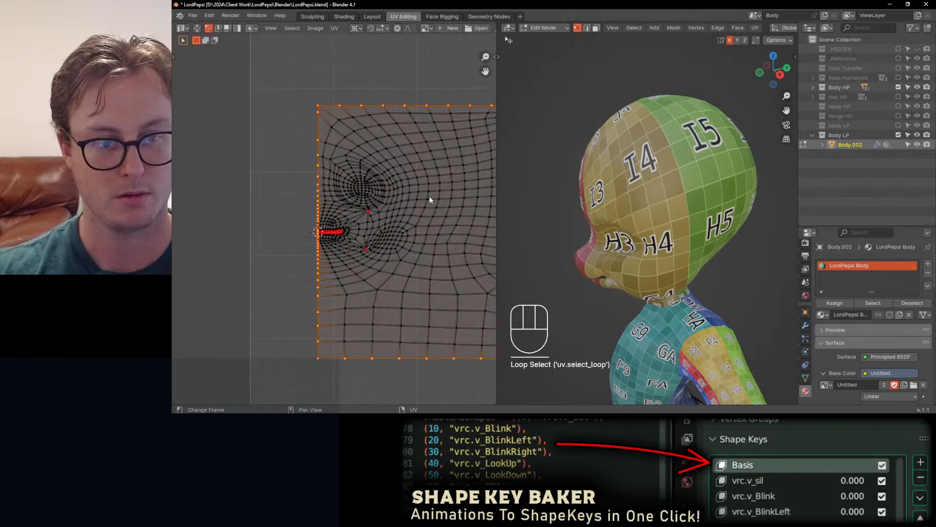
key("s")
left_click(407, 206)
scroll(408, 206, "up", 2)
key("ctrl+z")
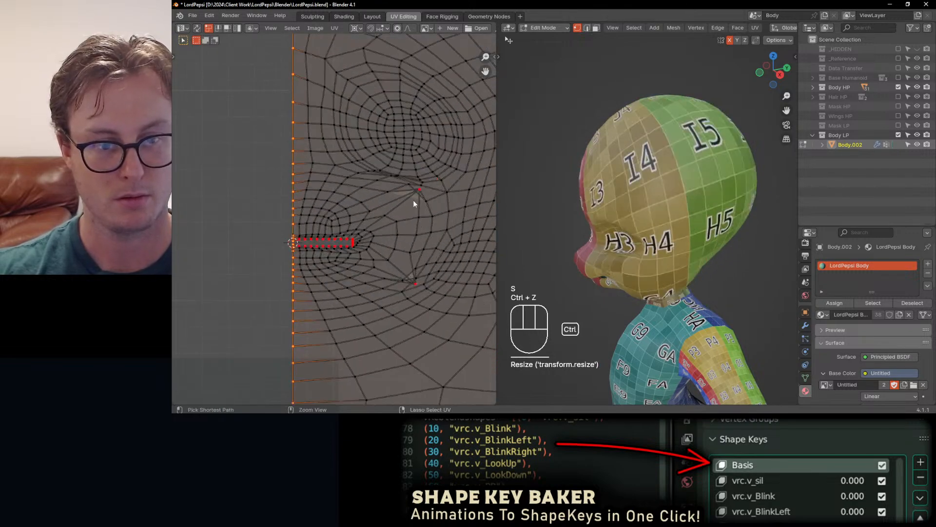
Pull the two vertices above and below the mouth slit inward.
left_click(420, 192)
left_click(414, 283, "shift")
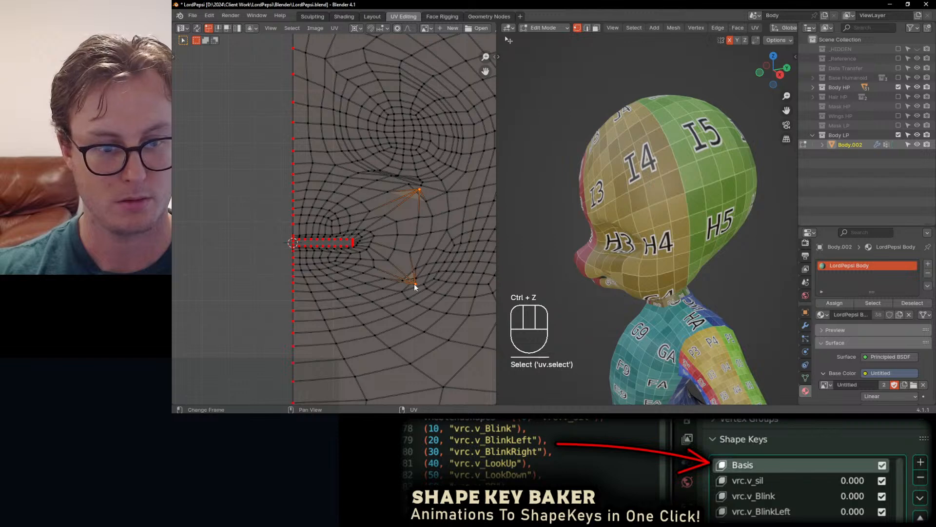
key("s")
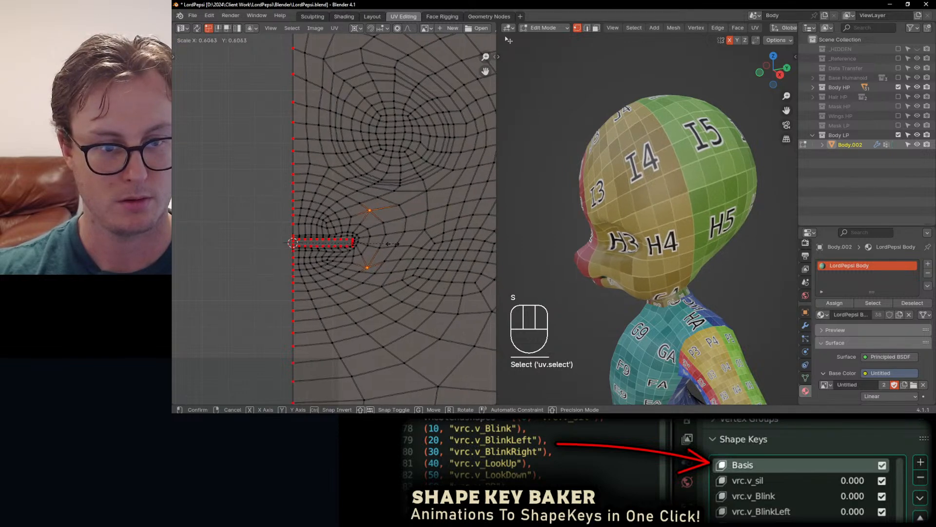
left_click(391, 244)
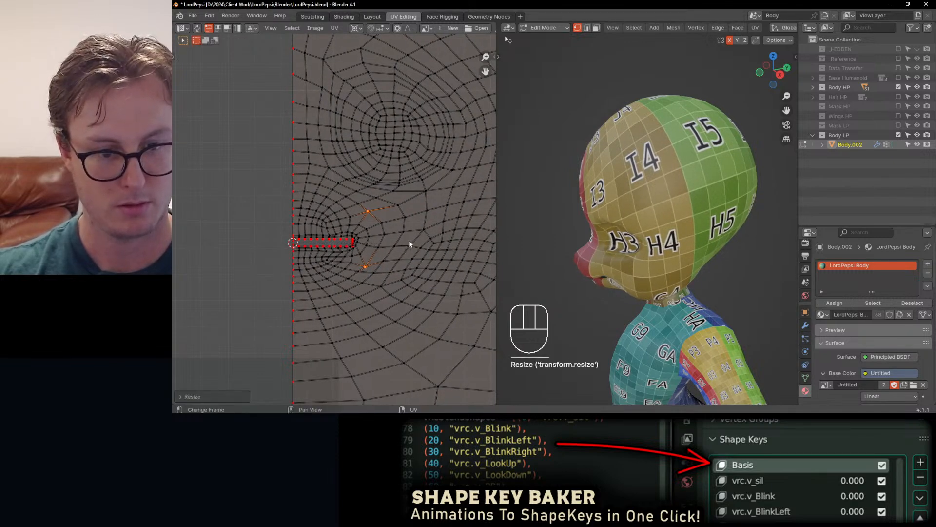
scroll(405, 244, "down", 6)
scroll(318, 253, "up", 3)
Scale the island's border loop, excluding the two vertices near the seam.
left_click(346, 362, "alt+shift")
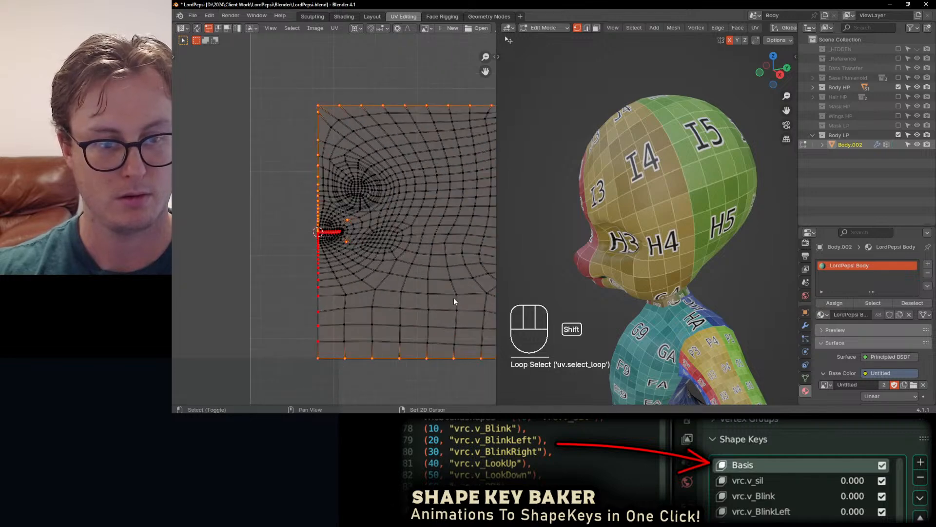
scroll(446, 249, "down", 3)
scroll(452, 209, "up", 4)
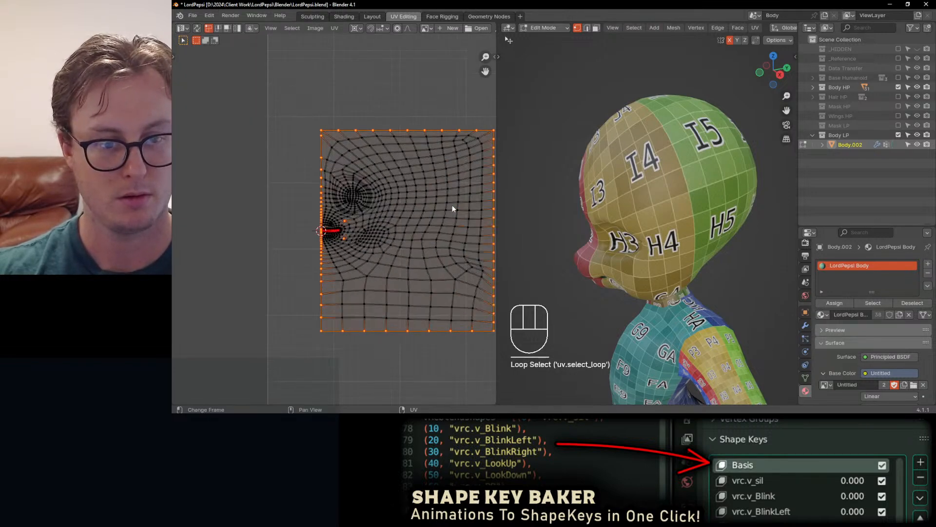
key("s")
left_click(430, 206)
key("b")
left_click_drag(332, 213, 382, 247, "shift")
key("s")
left_click(411, 207)
Resize the whole head island and centre it in the UV view.
middle_click_drag(561, 229, 625, 234)
scroll(341, 249, "down", 5)
key("a")
key("s")
left_click(455, 268)
middle_click_drag(418, 256, 383, 289)
key("s")
left_click(360, 278)
scroll(348, 286, "up", 4)
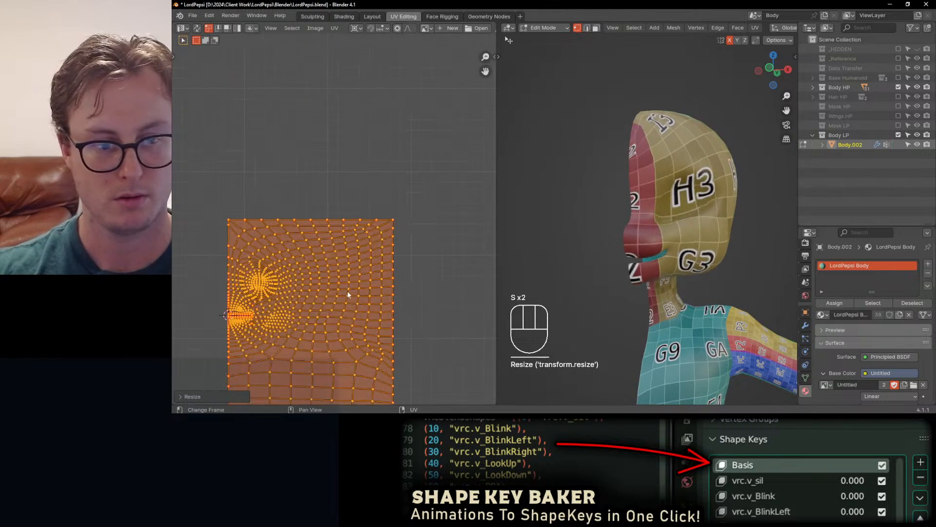
middle_click_drag(331, 331, 399, 231)
scroll(399, 231, "up", 3)
scroll(347, 310, "down", 2)
scroll(352, 318, "down", 1)
Squash the lower half of the island vertically with S Y.
left_click(359, 327)
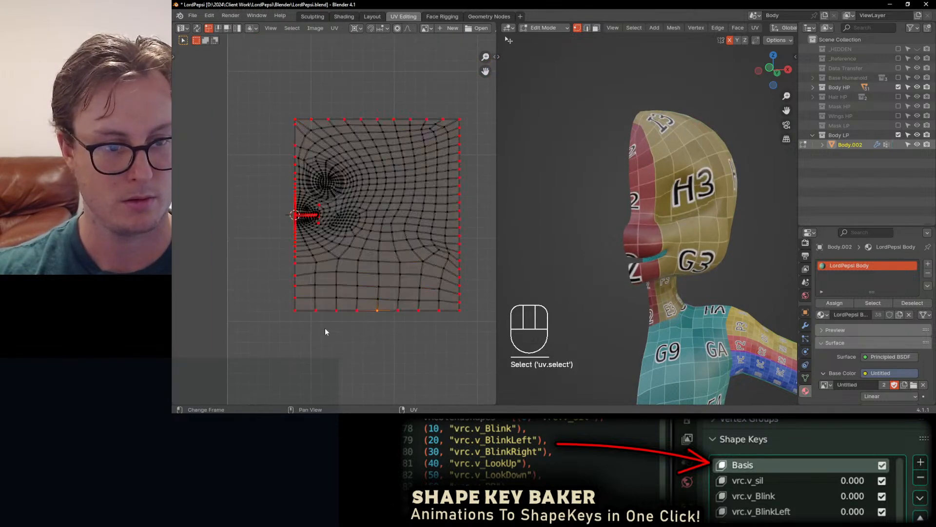
left_click(303, 315, "alt+shift")
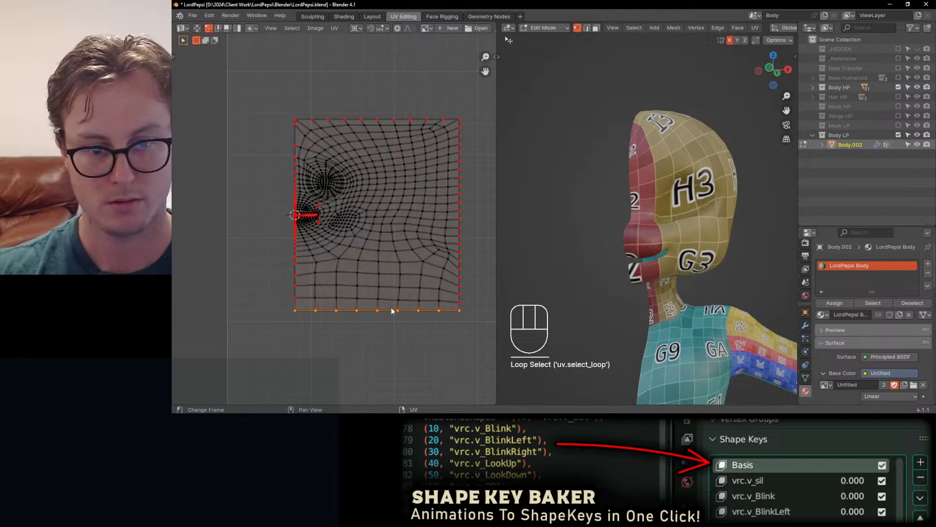
key("b")
left_click_drag(261, 219, 463, 341)
scroll(303, 305, "up", 3)
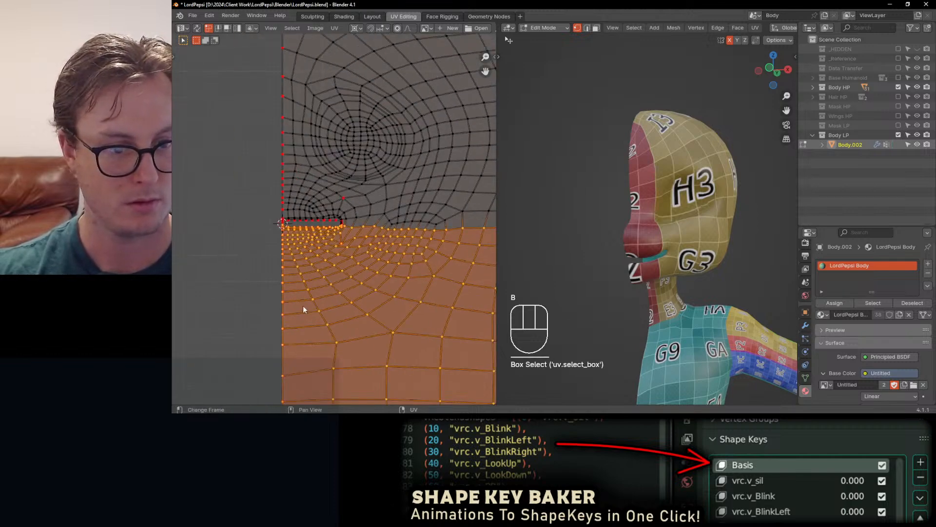
scroll(303, 305, "down", 3)
scroll(361, 273, "down", 2, "ctrl")
key("s")
key("y")
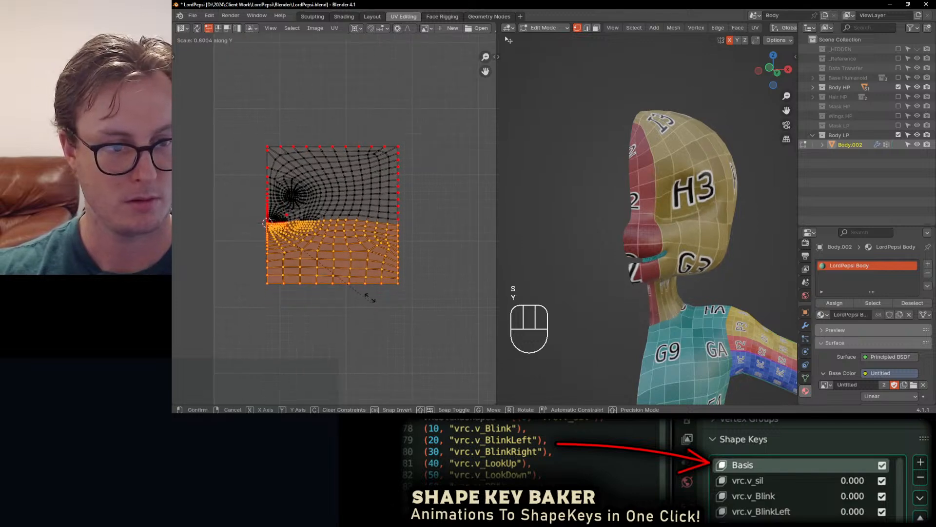
left_click(347, 294)
Narrow the island's boundary loop horizontally with S X.
middle_click_drag(595, 264, 617, 258)
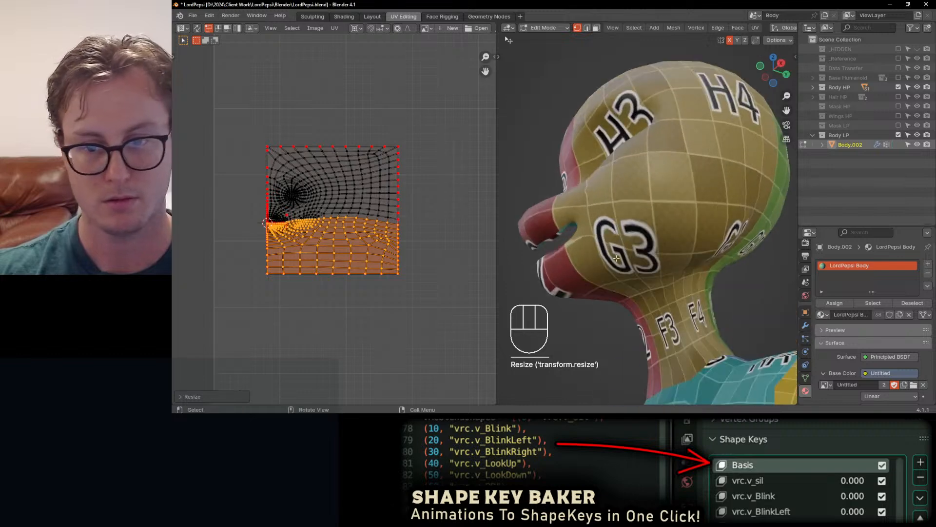
scroll(215, 245, "up", 2)
left_click(211, 252)
left_click(211, 250, "alt+shift")
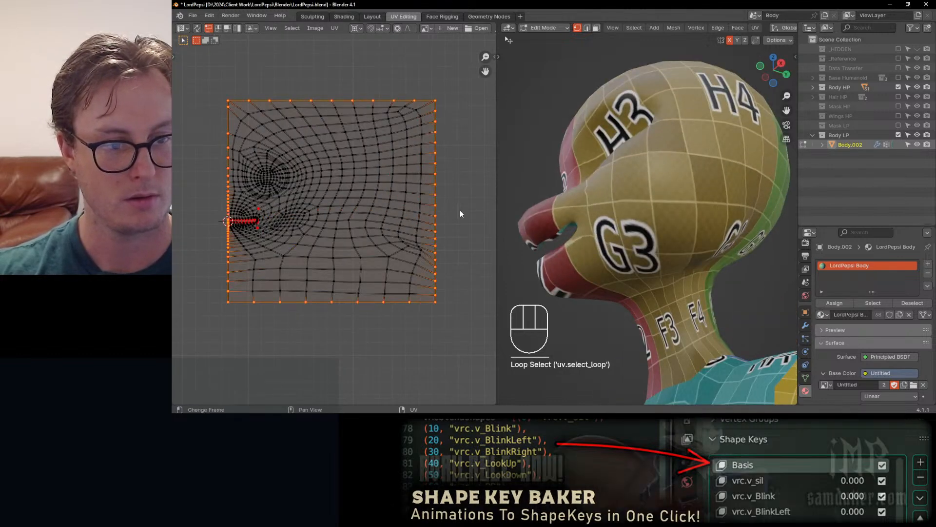
key("s")
key("x")
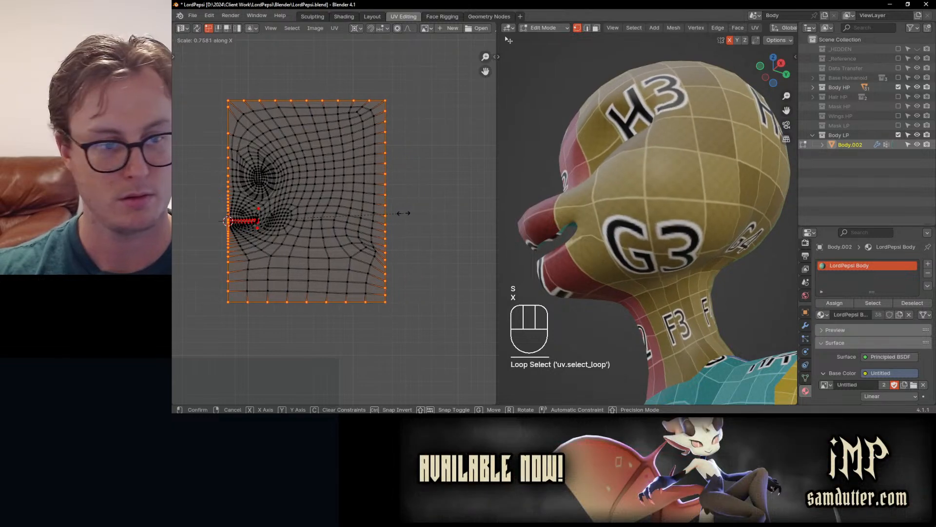
left_click(403, 212)
scroll(310, 256, "up", 3)
Shorten the mouth-slit edge loop horizontally with S X.
scroll(312, 252, "up", 3)
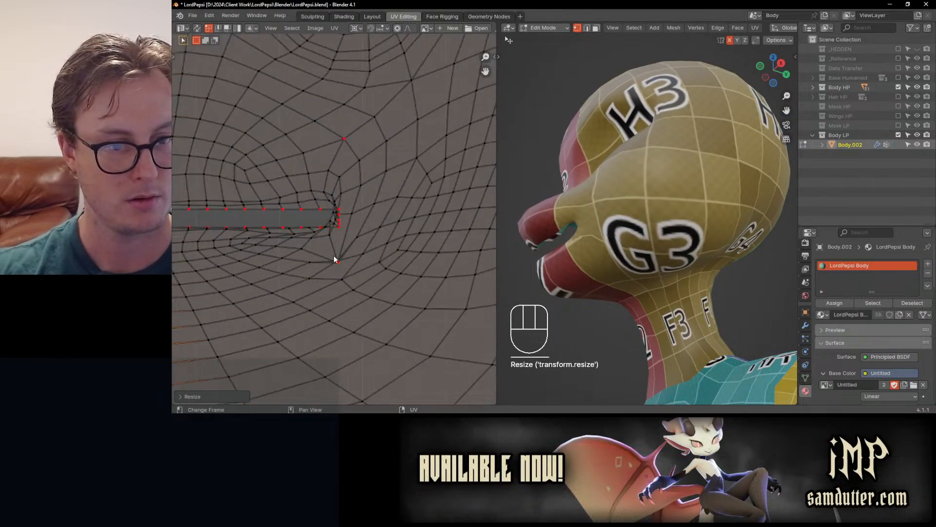
left_click(274, 221)
left_click(271, 214, "alt+shift")
middle_click_drag(347, 239, 397, 262)
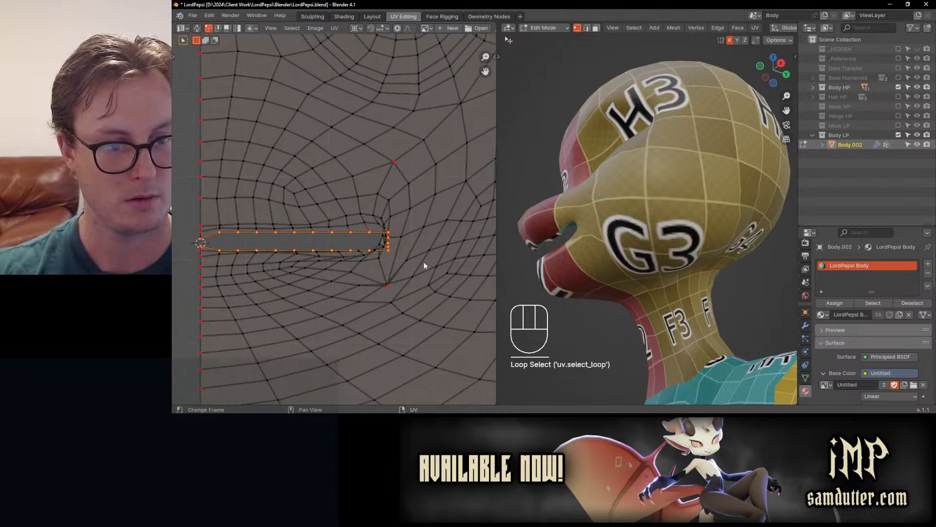
key("s")
key("x")
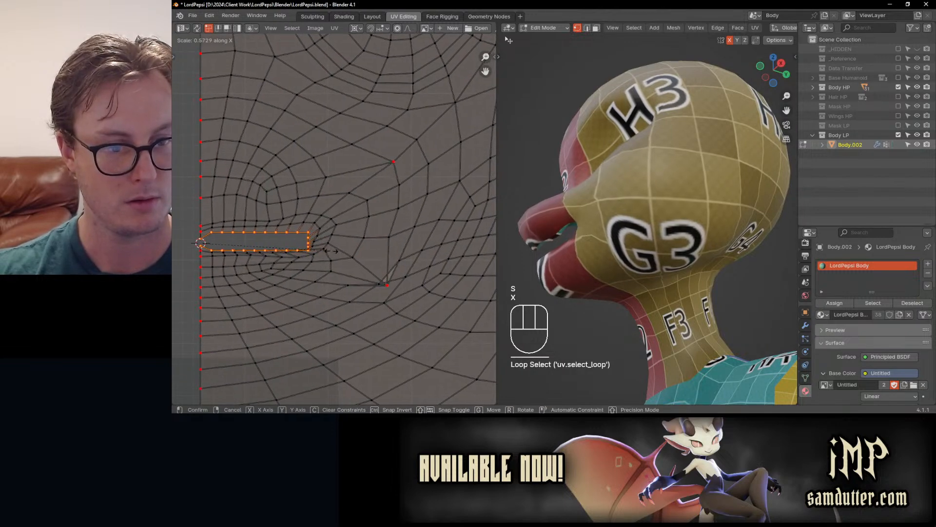
left_click(303, 259)
scroll(303, 260, "up", 2)
Move the left-edge seam vertices vertically with G Y to line them up.
left_click(237, 245)
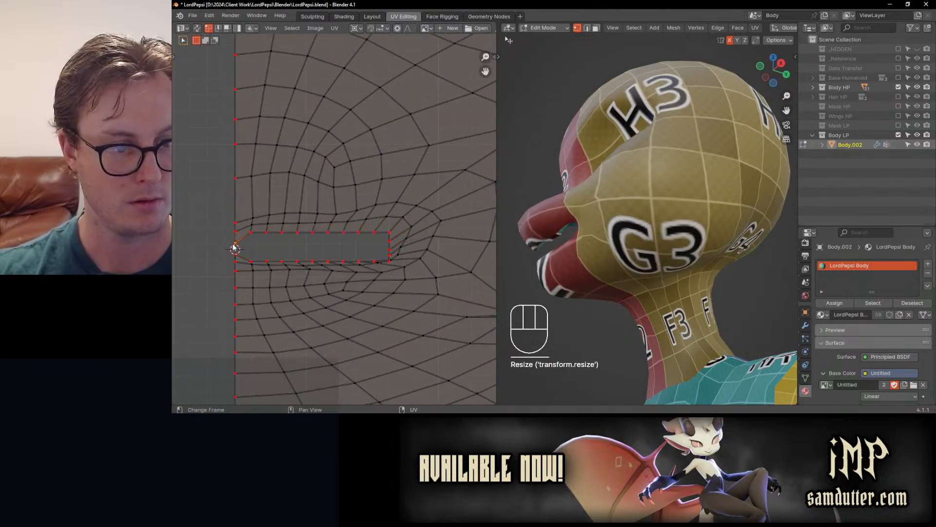
left_click(252, 233, "ctrl")
key("g")
key("y")
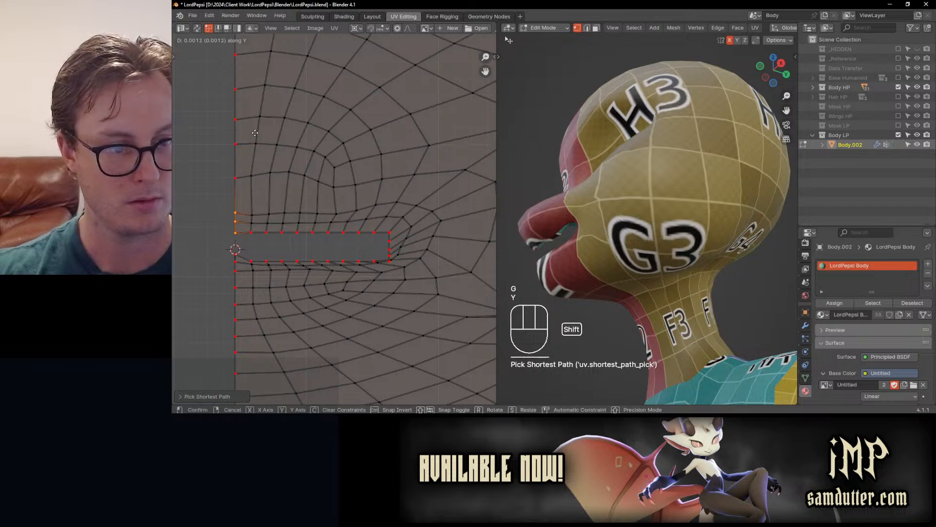
left_click(254, 135)
left_click(236, 222)
left_click(235, 212, "shift")
key("g")
key("y")
left_click(235, 212)
Select a seam path on the left edge and nudge it vertically.
left_click(234, 260)
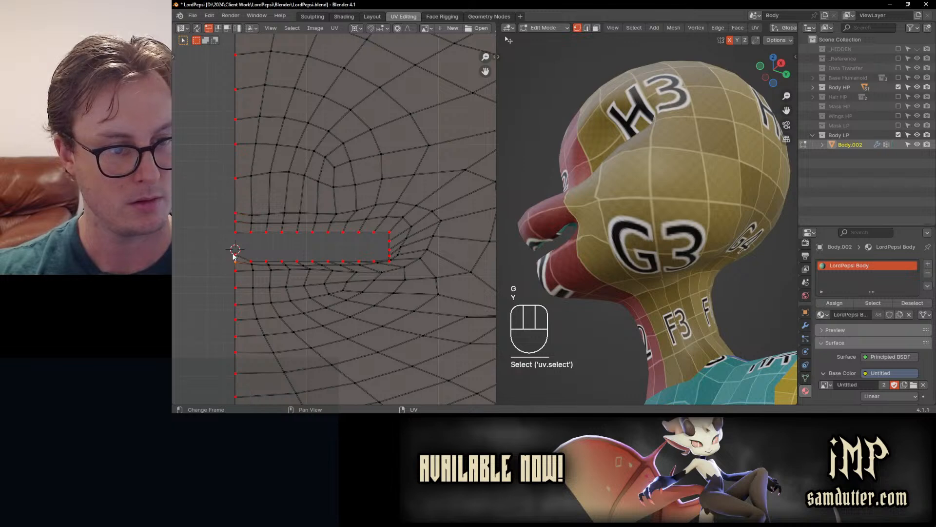
left_click(236, 271, "ctrl")
key("s")
key("y")
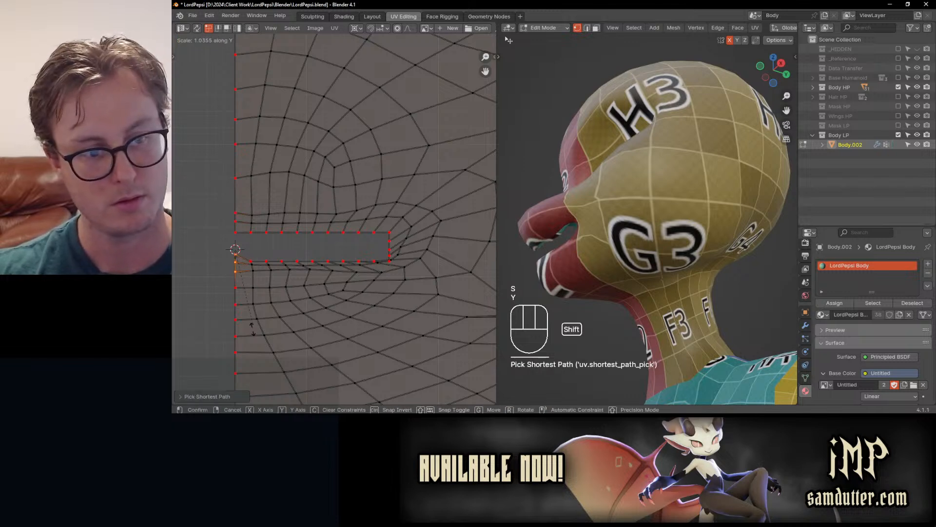
left_click(253, 287)
key("ctrl+z")
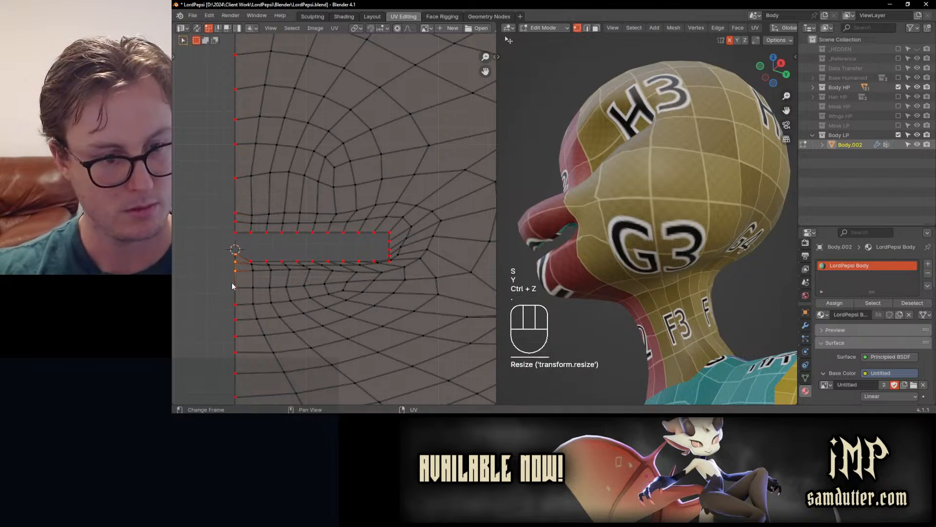
key("g")
key("y")
left_click(229, 248, "shift")
Align the remaining left-edge vertices vertically, then return to Object Mode.
left_click(234, 263, "shift")
key("g")
key("y")
left_click(259, 250)
key("s")
left_click(224, 261)
key("s")
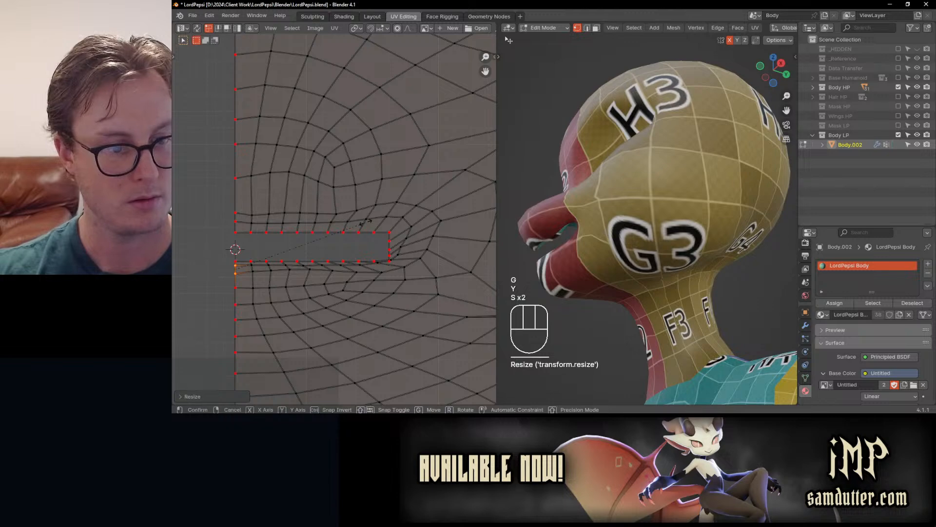
key("g")
key("y")
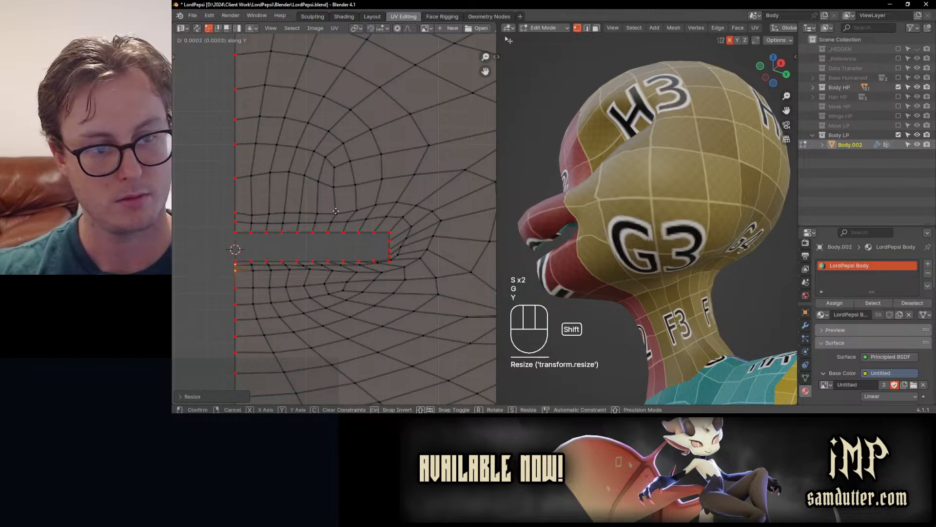
left_click(335, 211)
key("Tab")
middle_click_drag(636, 241, 586, 247)
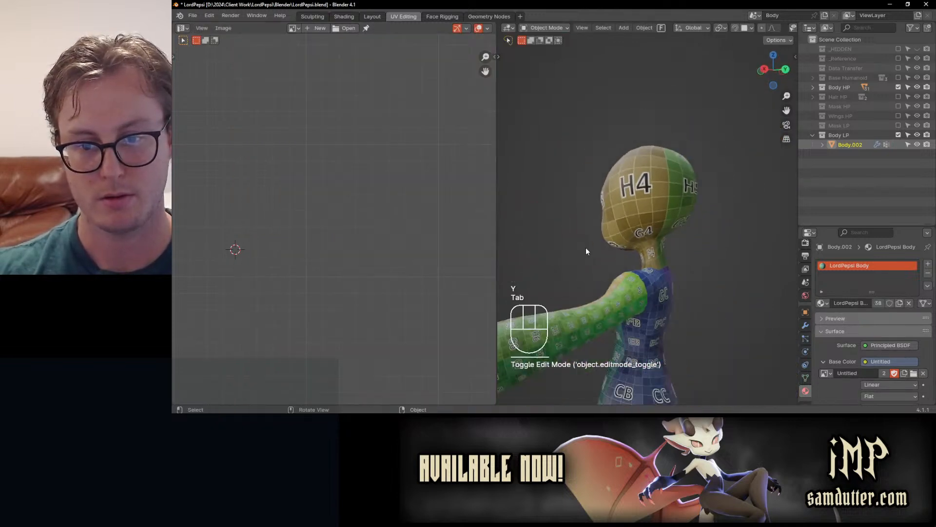
Move the whole head UV island lower and reposition its top-left corner vertex.
key("Tab")
key("a")
key("s")
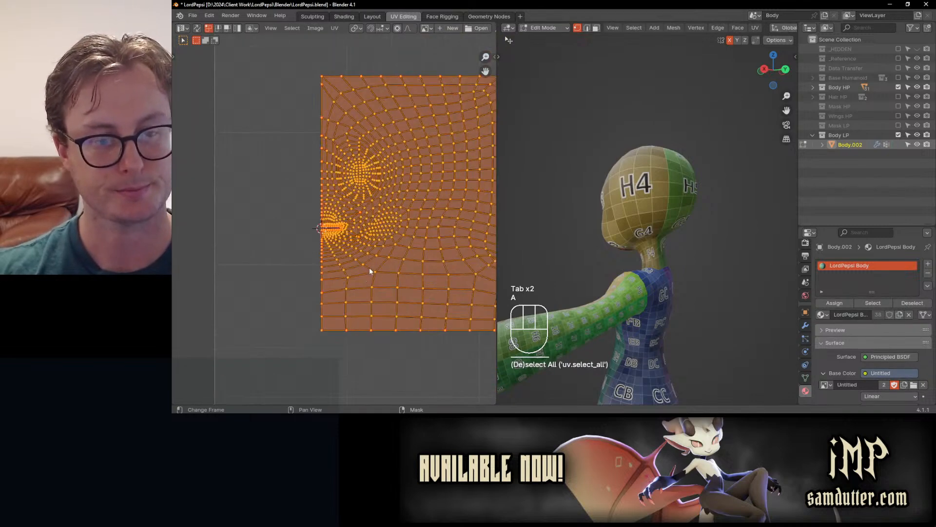
key("g")
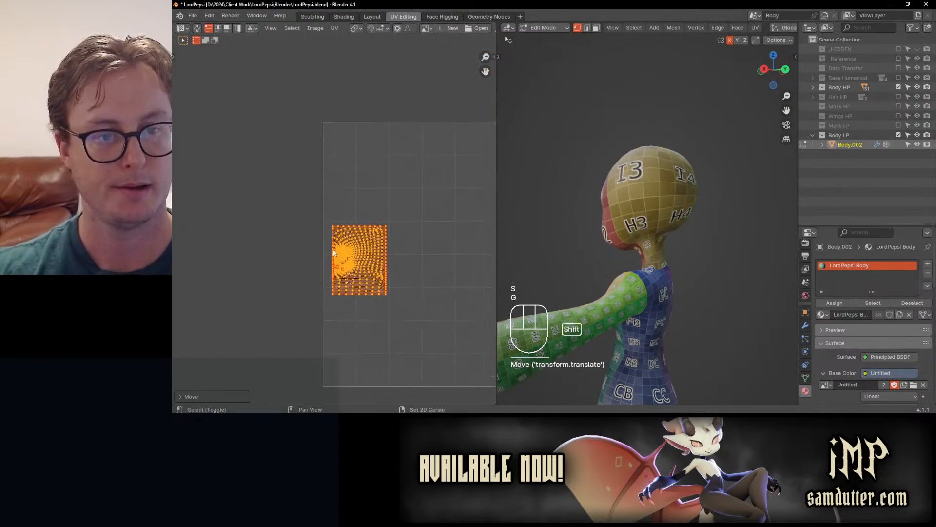
left_click(327, 251)
left_click(327, 242)
key("g")
left_click(317, 261)
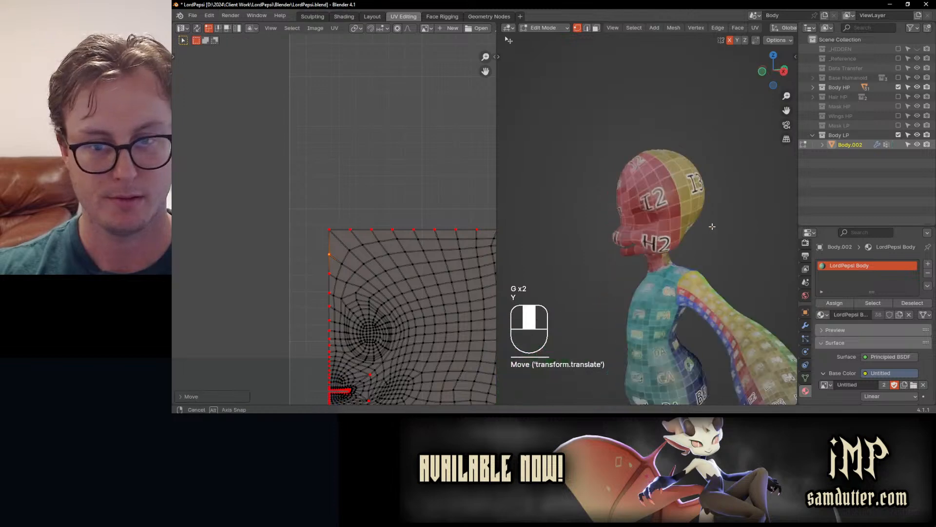
Toggle edit mode and select the head's UV island among all islands.
key("Tab")
key("Tab")
scroll(364, 253, "down", 5)
key("a")
key("g")
left_click(406, 256)
scroll(648, 236, "down", 5)
key("Tab")
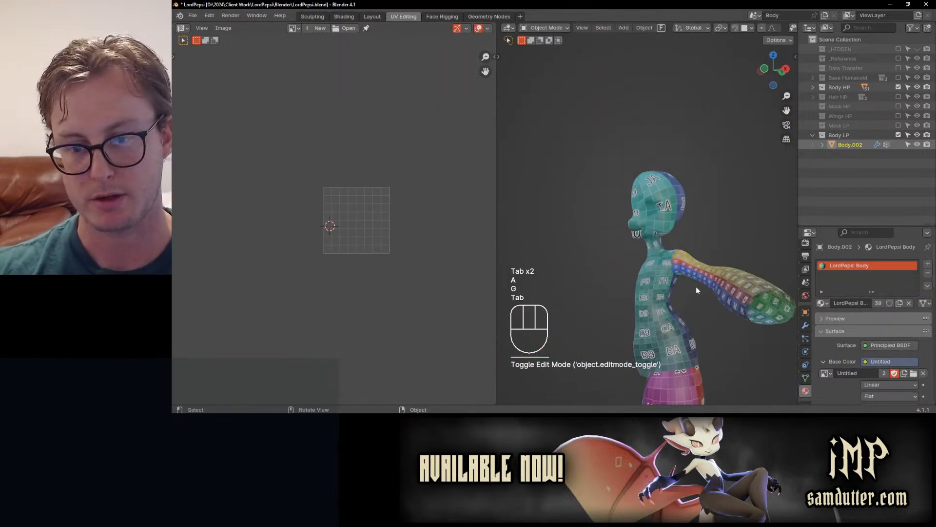
key("Tab")
key("a")
scroll(399, 251, "up", 3)
scroll(390, 256, "up", 2)
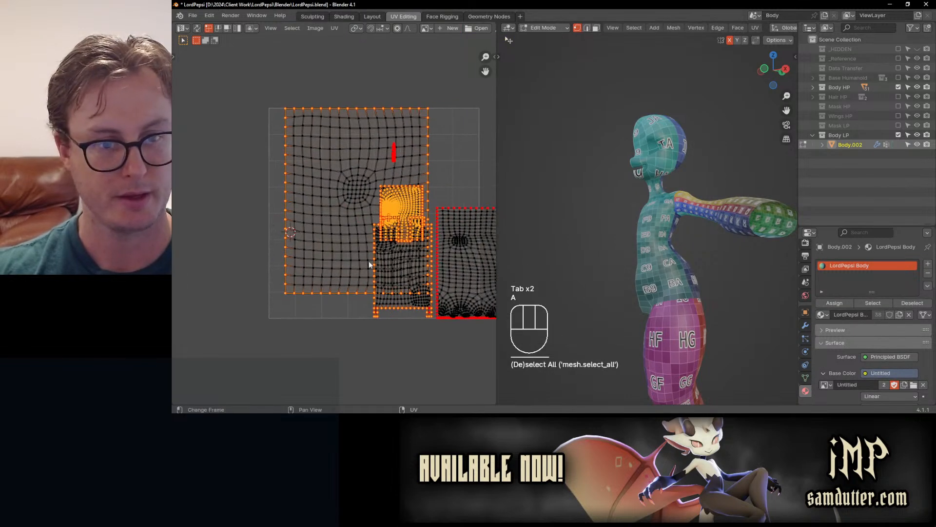
In island select mode, move the large UV island further left.
left_click(238, 28)
left_click(310, 145)
key("g")
left_click(144, 190)
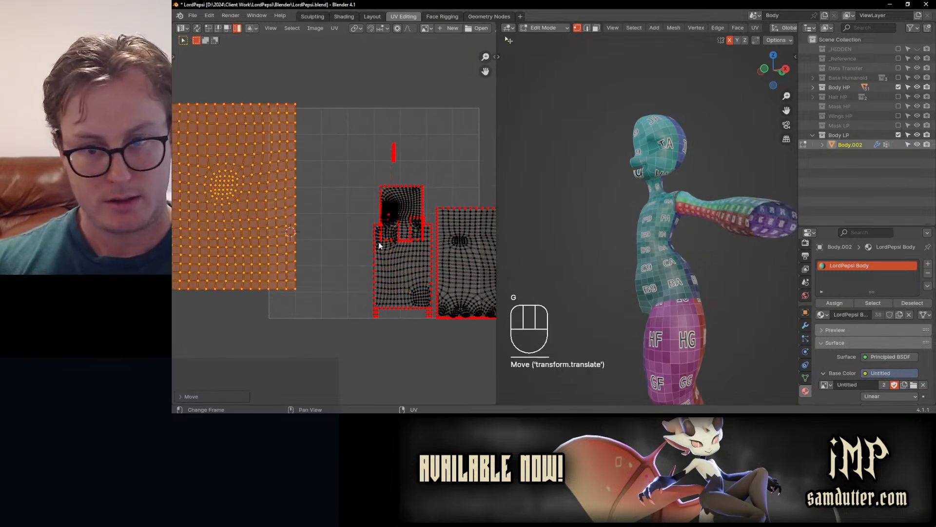
Average the scale of all UV islands from the UV menu.
key("a")
left_click(334, 27)
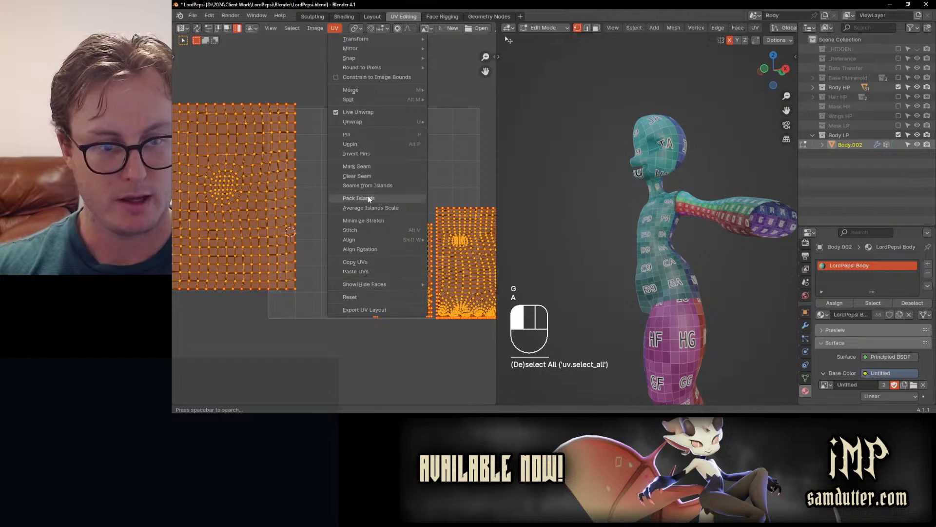
left_click(370, 207)
scroll(618, 167, "up", 4)
Select the inner mouth piece, unpin its UVs and unwrap it into a fresh island.
middle_click_drag(618, 167, 705, 165)
left_click(706, 164)
key("l")
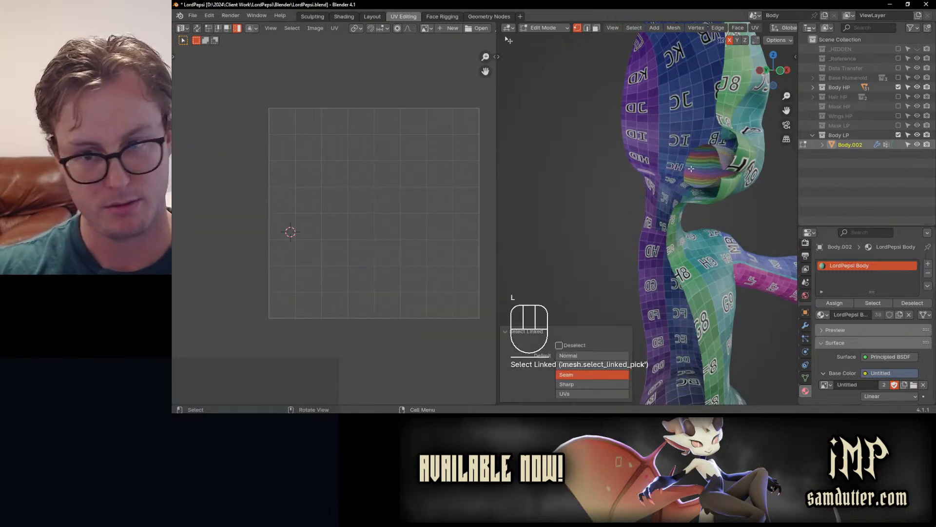
scroll(399, 230, "down", 10)
key("a")
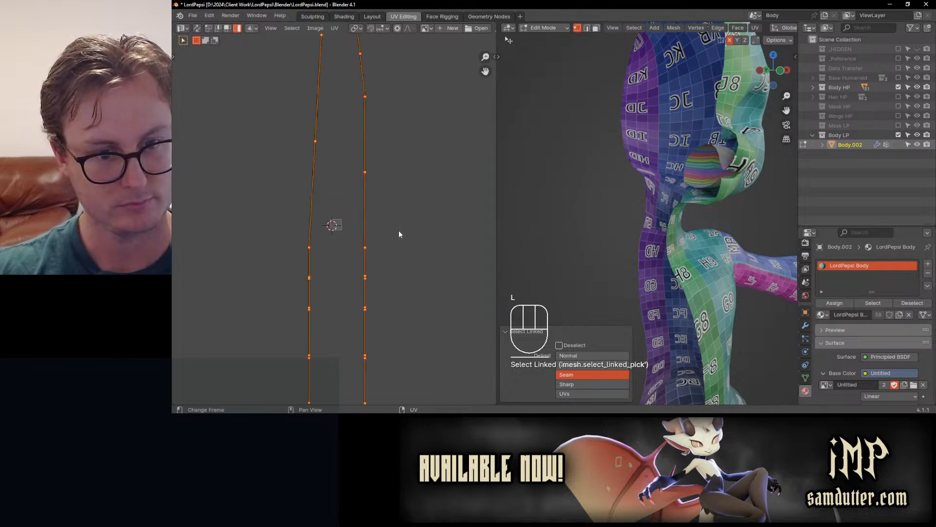
key("alt+p")
key("u")
key("u")
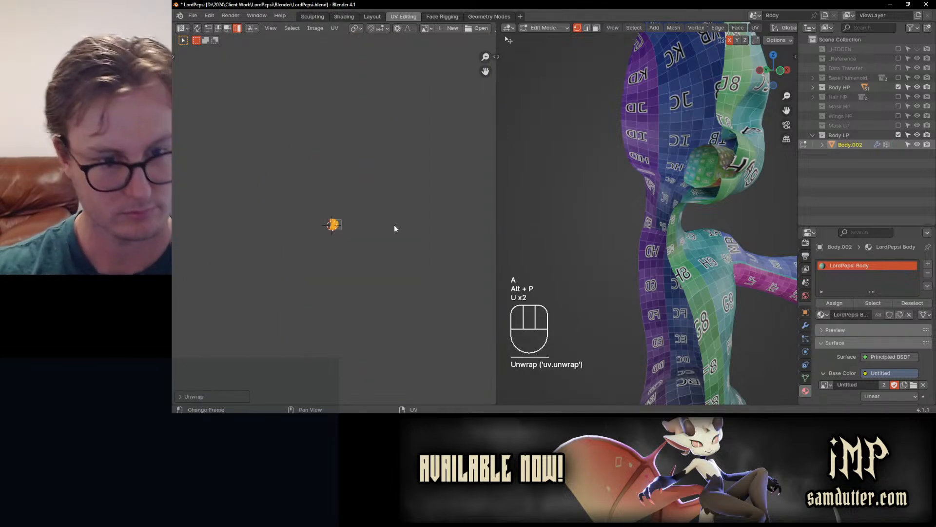
scroll(378, 243, "up", 7)
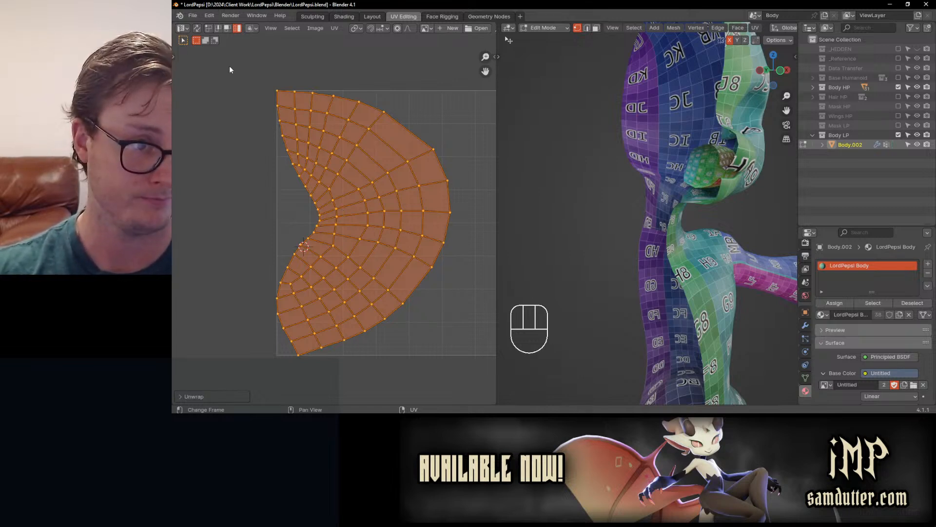
Pin the island's left boundary loop and scale it to 0 on X to straighten it.
left_click(209, 28)
left_click(284, 211)
left_click(284, 211, "alt+shift")
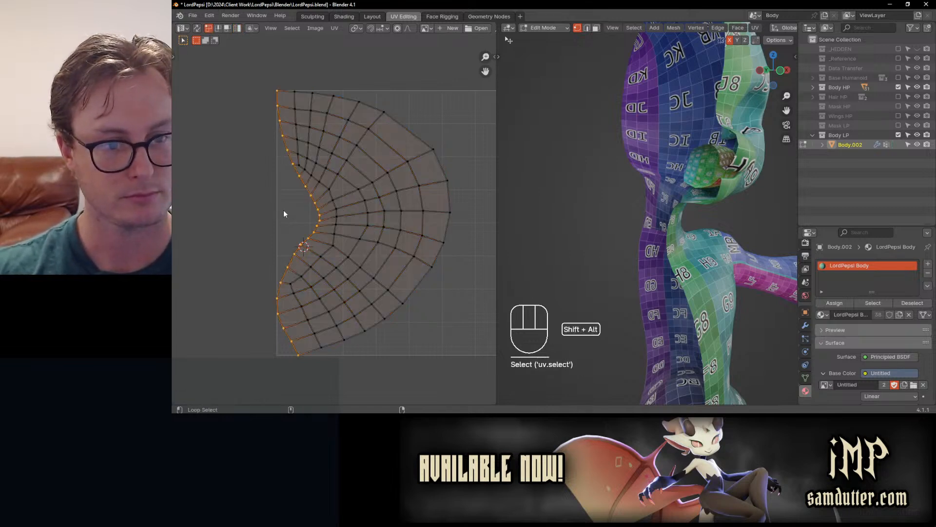
key("p")
key("s")
key("x")
key("KP_0")
key("KP_Enter")
scroll(293, 220, "up", 1)
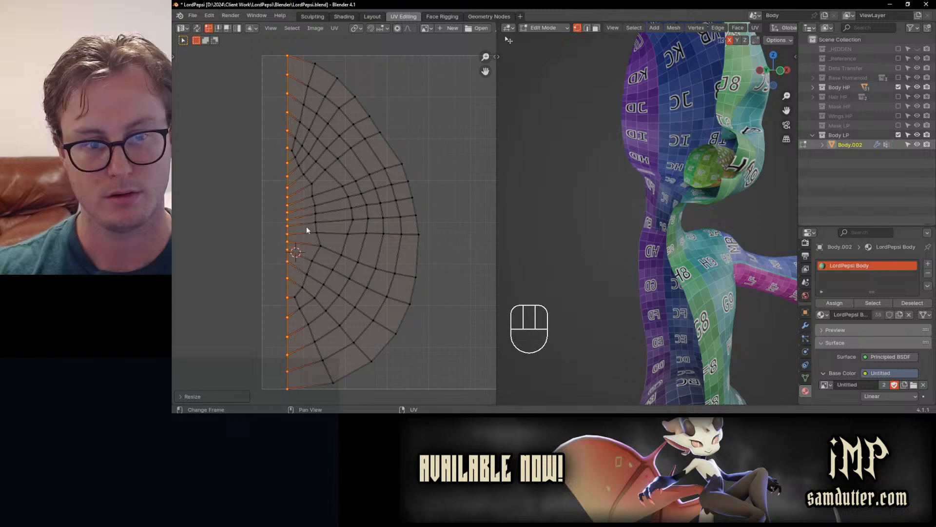
Bring the inner mouth surface into view and snap the 2D cursor to the island's top UV vertex.
middle_click_drag(782, 148, 795, 151)
middle_click_drag(761, 156, 751, 195, "shift")
scroll(693, 175, "up", 4)
scroll(683, 205, "up", 3)
middle_click_drag(614, 214, 646, 227)
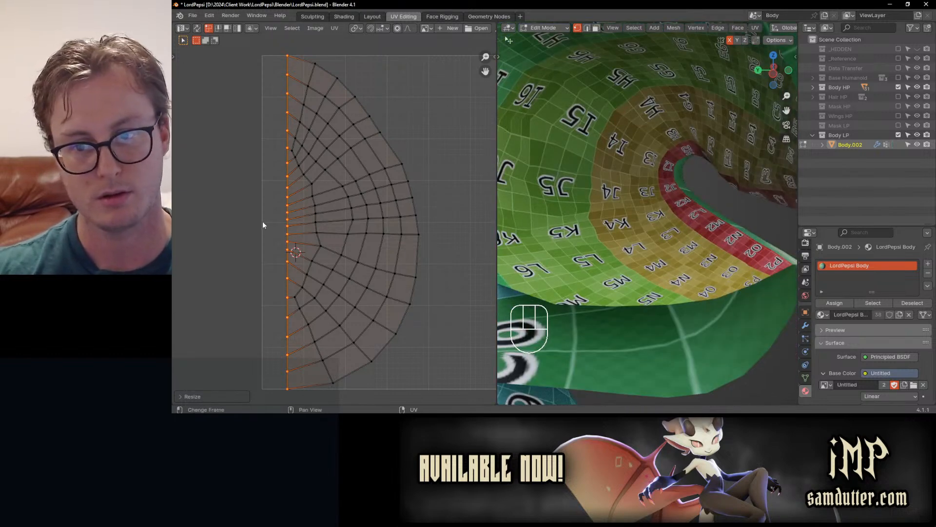
scroll(263, 210, "down", 2)
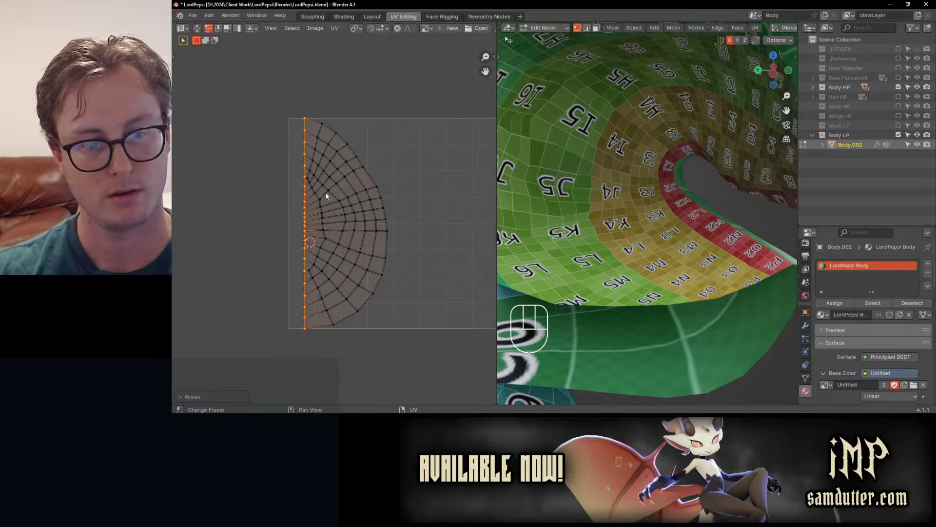
left_click(305, 120)
key("shift+s")
middle_click_drag(379, 203, 386, 213)
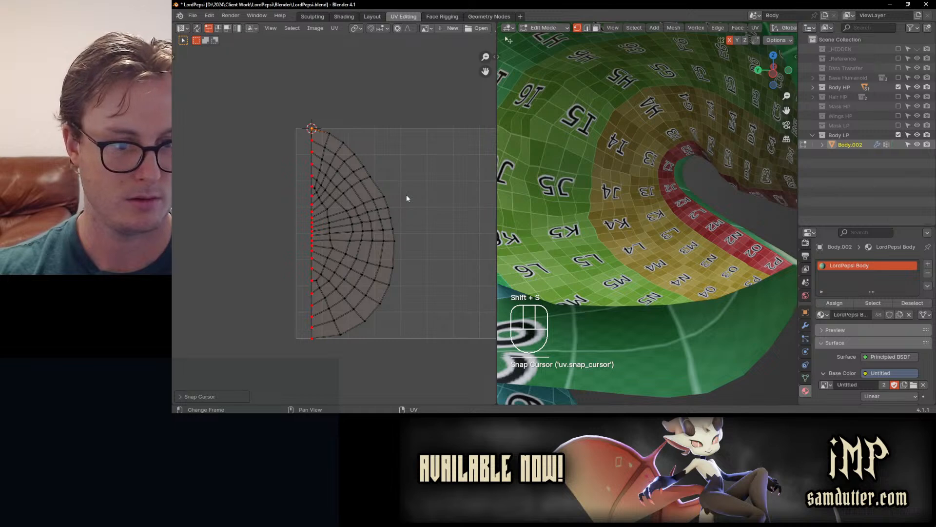
key("ctrl")
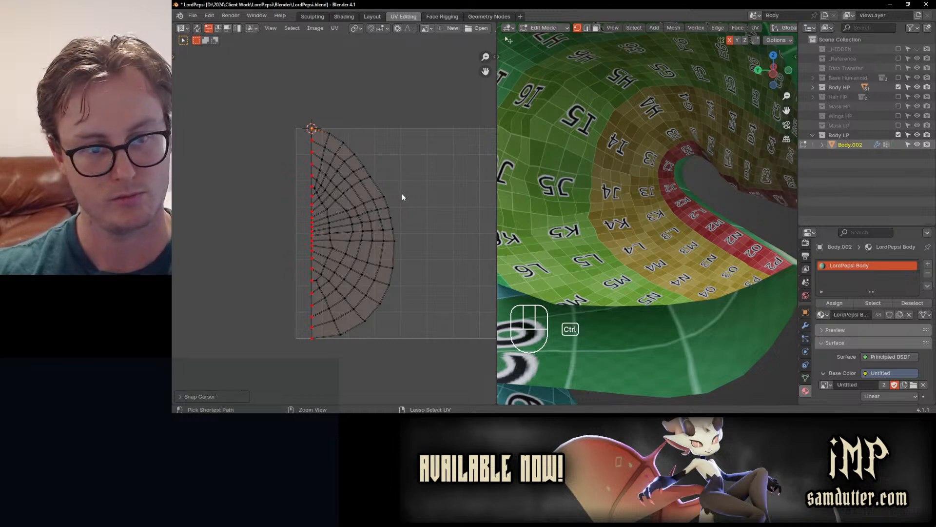
scroll(388, 198, "up", 3)
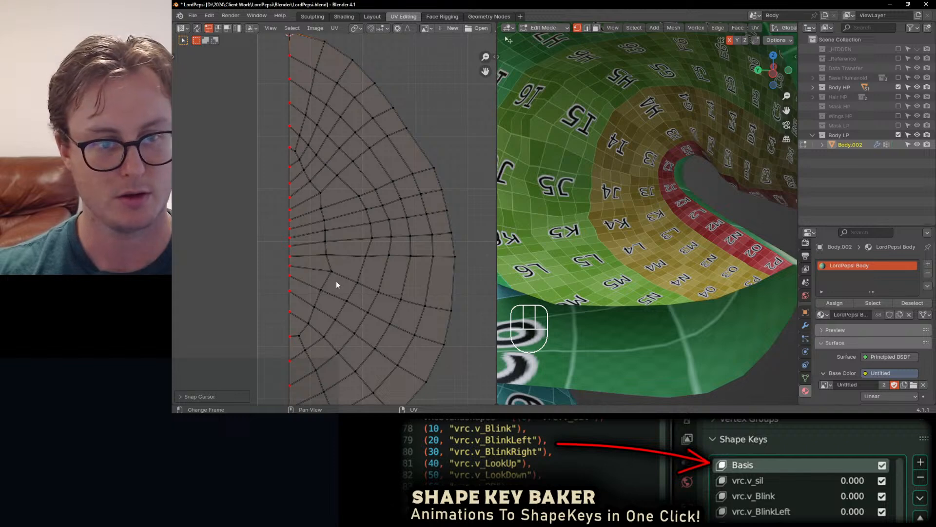
Pin the island's top boundary and flatten it with a Y scale of 0 about the 2D cursor.
left_click(411, 121, "ctrl")
scroll(409, 146, "down", 3)
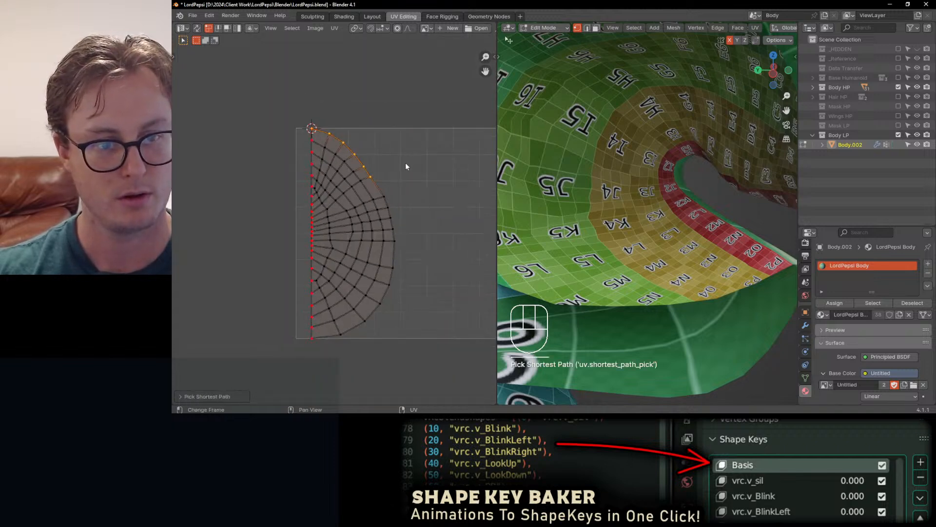
key("p")
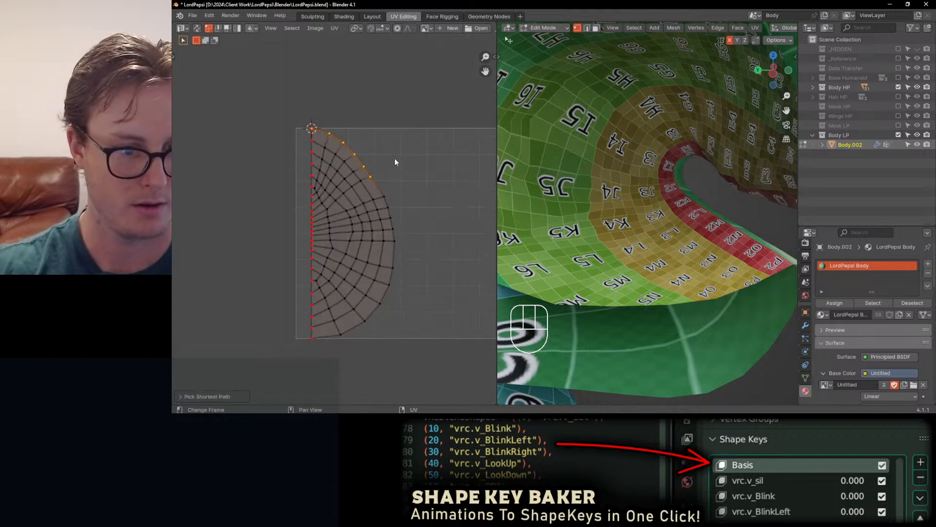
key("s")
key("y")
key("KP_0")
key("KP_Enter")
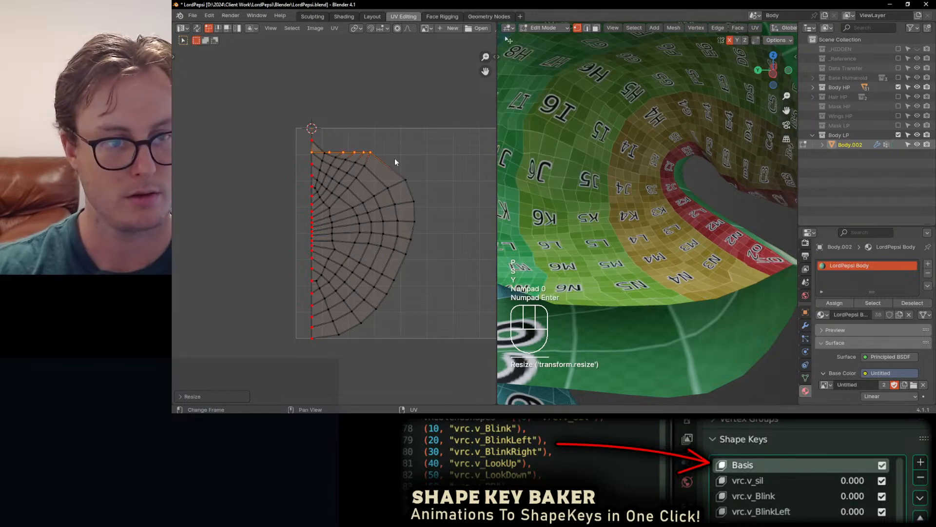
key("ctrl+z")
key("period")
key("6")
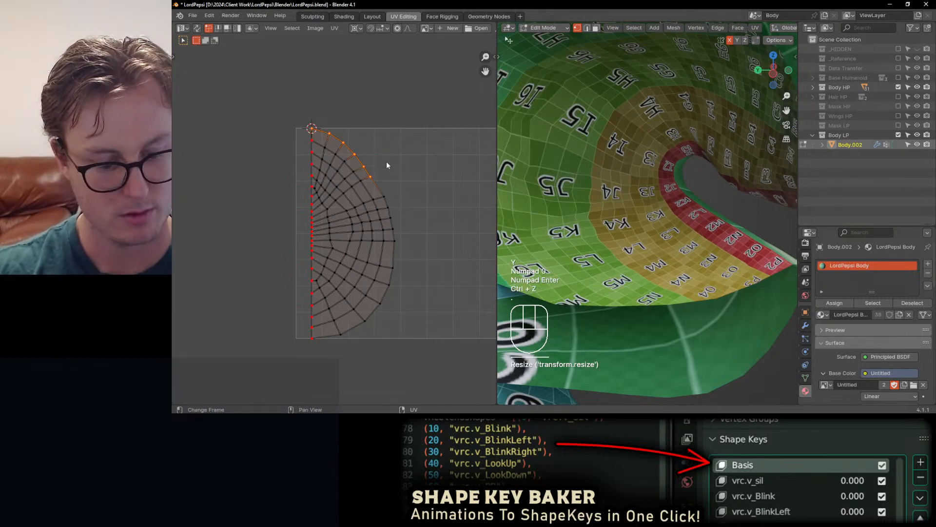
key("s")
key("y")
key("KP_0")
key("KP_Enter")
Snap the cursor to the bottom corner and flatten the bottom boundary with a Y scale of 0.
left_click(310, 341)
key("shift+s")
left_click(326, 381)
left_click(398, 293, "ctrl")
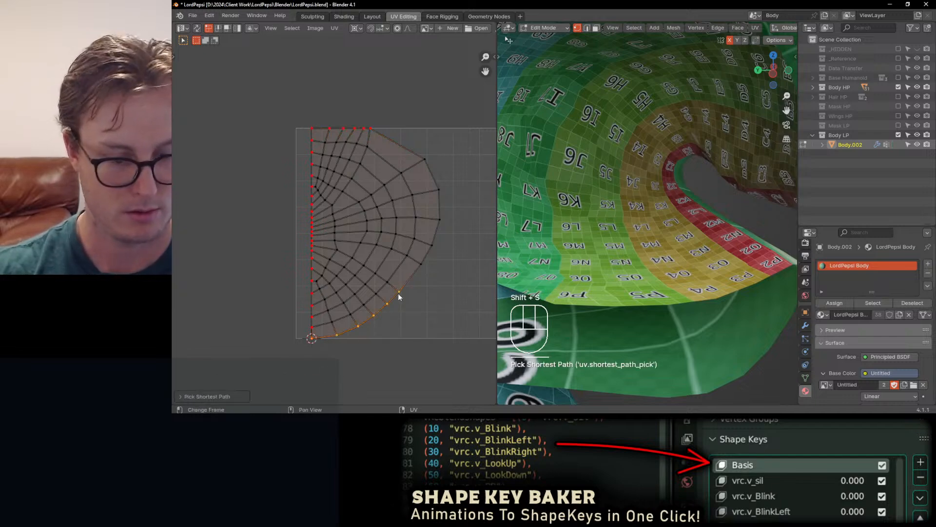
key("p")
key("s")
key("y")
key("KP_0")
key("KP_Enter")
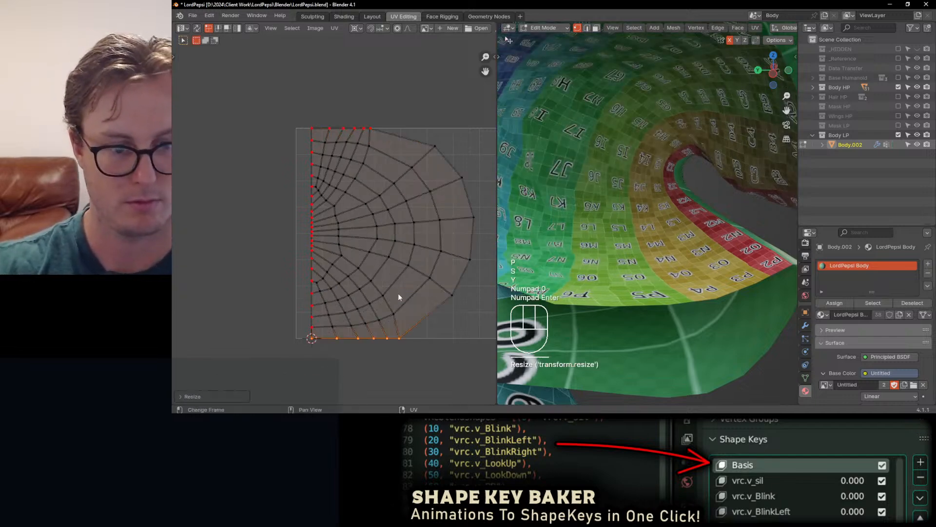
Pin the curved outer edge and straighten it with an X scale of 0 about the top-right vertex.
left_click(369, 130)
key("shift+s")
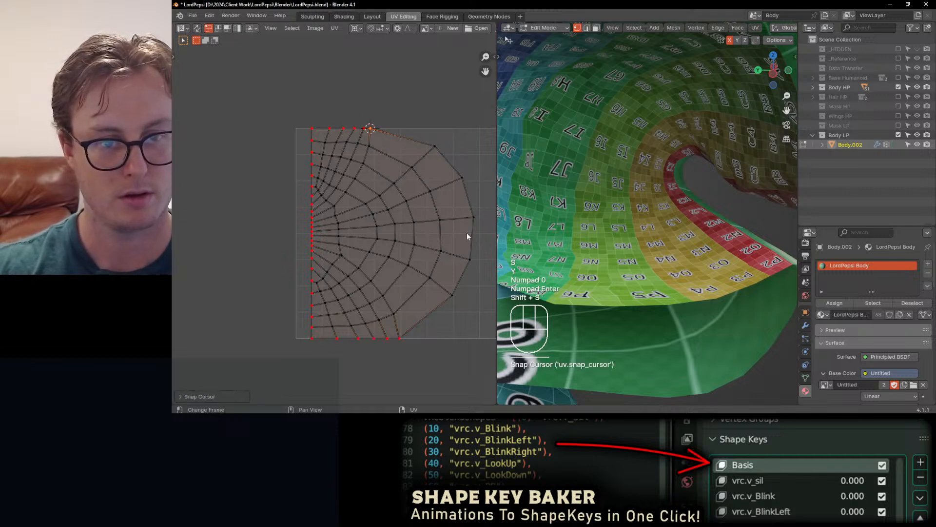
left_click(399, 338, "ctrl")
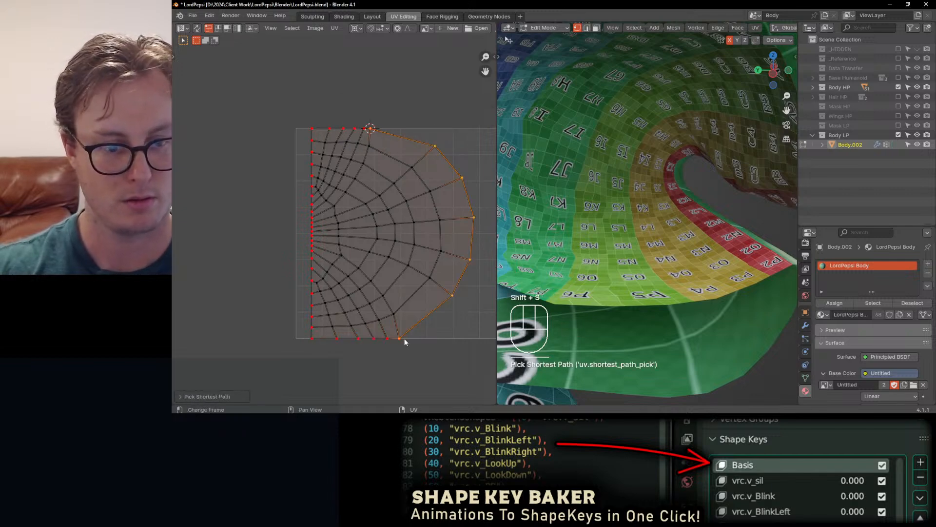
key("p")
key("s")
key("x")
key("KP_0")
key("KP_Enter")
Box-select the top and bottom UV rows and apply Distribute from Quick Favorites to even the strip.
key("q")
left_click(393, 344)
left_click(321, 347)
left_click(329, 346, "alt+shift")
left_click(296, 332)
key("b")
left_click_drag(296, 331, 421, 356)
key("q")
key("b")
left_click_drag(298, 112, 397, 136)
key("q")
left_click(402, 142)
Select the whole strip, halve its height on Y, then shrink it uniformly to about 0.42.
key("g")
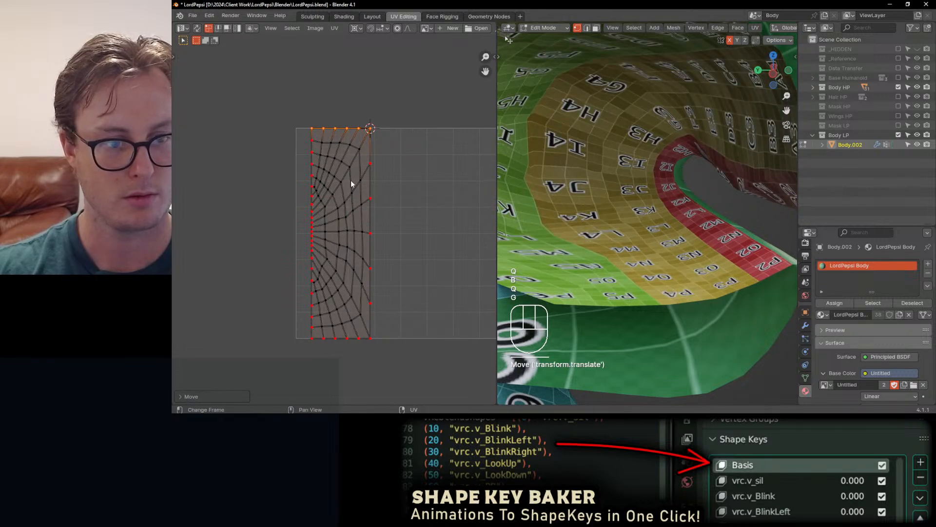
key("a")
key("s")
key("y")
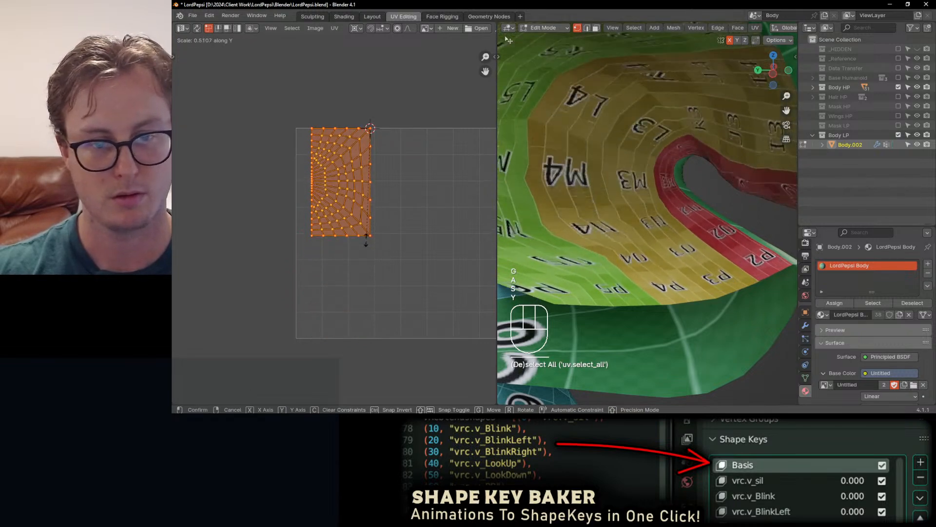
left_click(362, 242)
key("s")
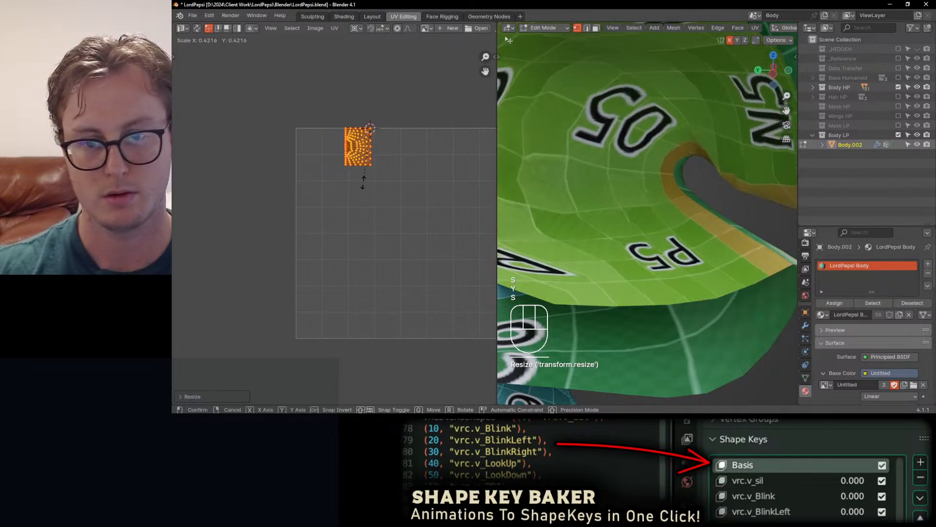
left_click(362, 184)
Select all UVs and apply Average Islands Scale to every island.
key("a")
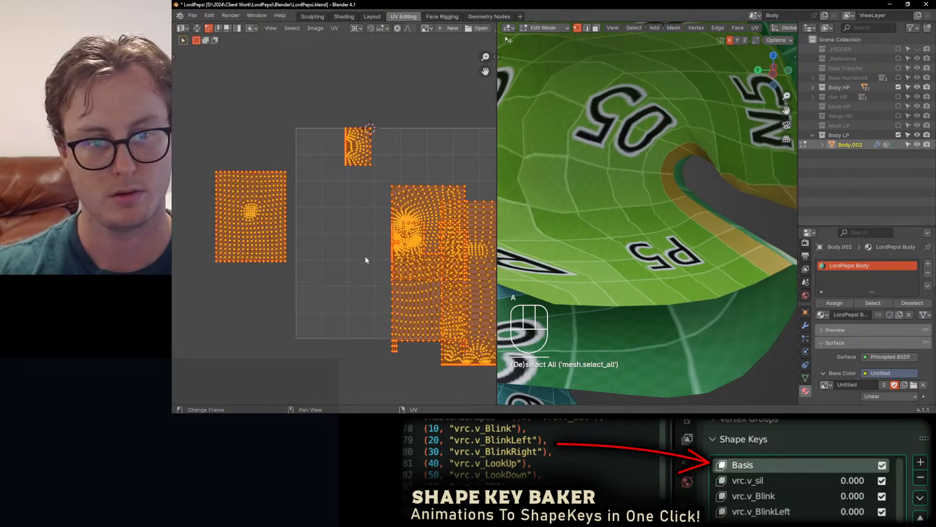
left_click(335, 27)
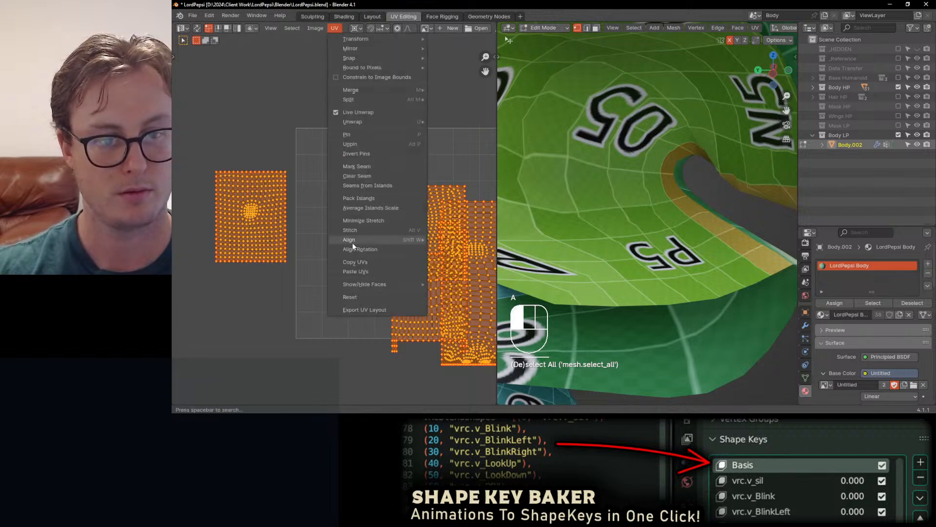
left_click(365, 206)
middle_click_drag(345, 240, 283, 237)
left_click(237, 28)
key("ctrl+z")
key("ctrl+z")
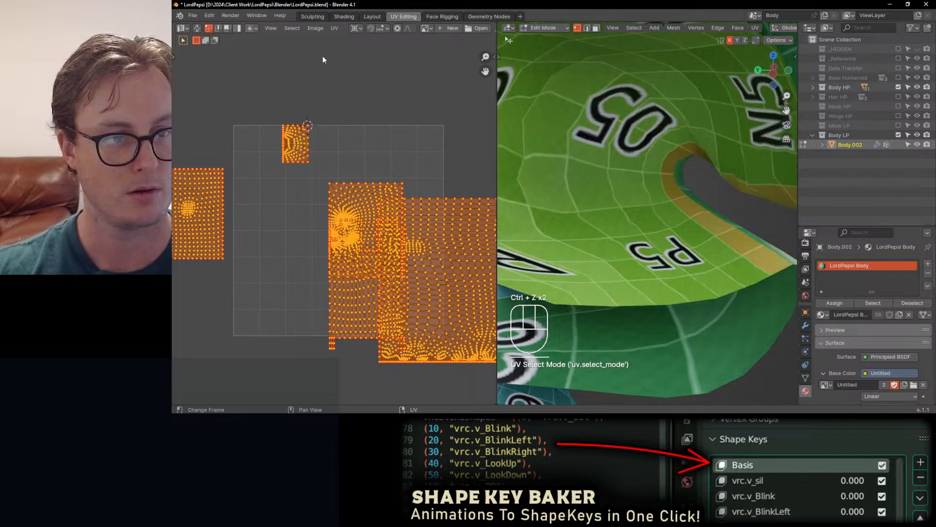
left_click(334, 27)
left_click(365, 208)
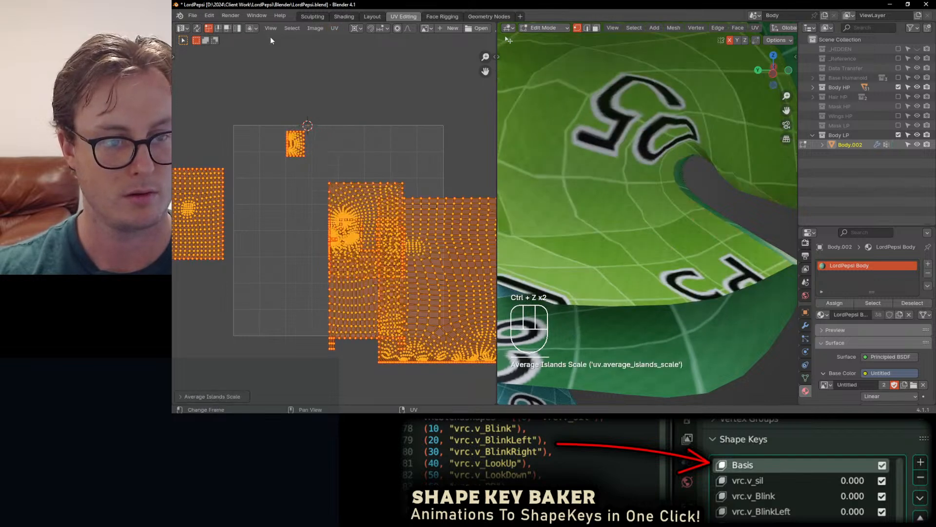
In island select mode, move the islands to new positions in the layout.
left_click(237, 28)
left_click(341, 224)
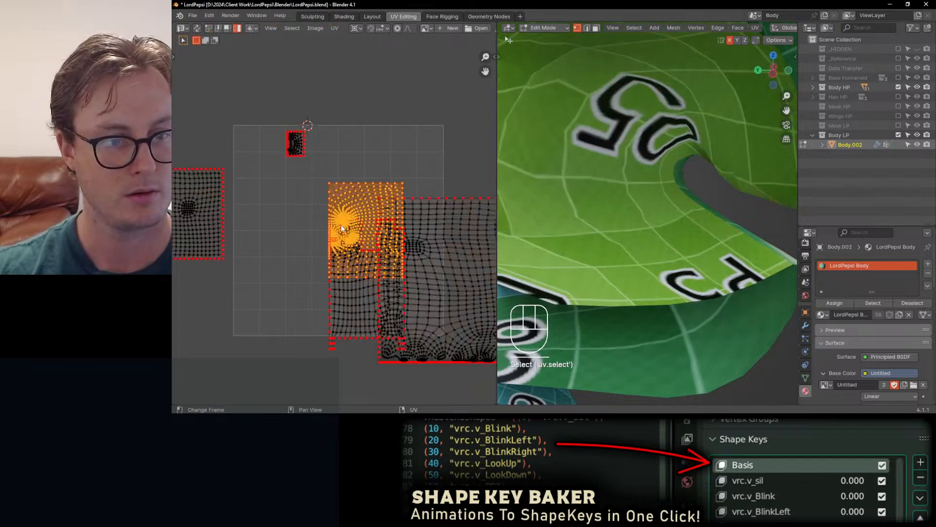
key("g")
left_click(268, 237)
left_click(350, 285)
key("g")
left_click(359, 166)
left_click(399, 259)
scroll(400, 259, "down", 4)
key("g")
left_click(418, 283)
left_click(329, 230)
scroll(342, 236, "up", 3)
Scale all islands down twice so they fit inside the UV square.
key("a")
key("s")
left_click(398, 185)
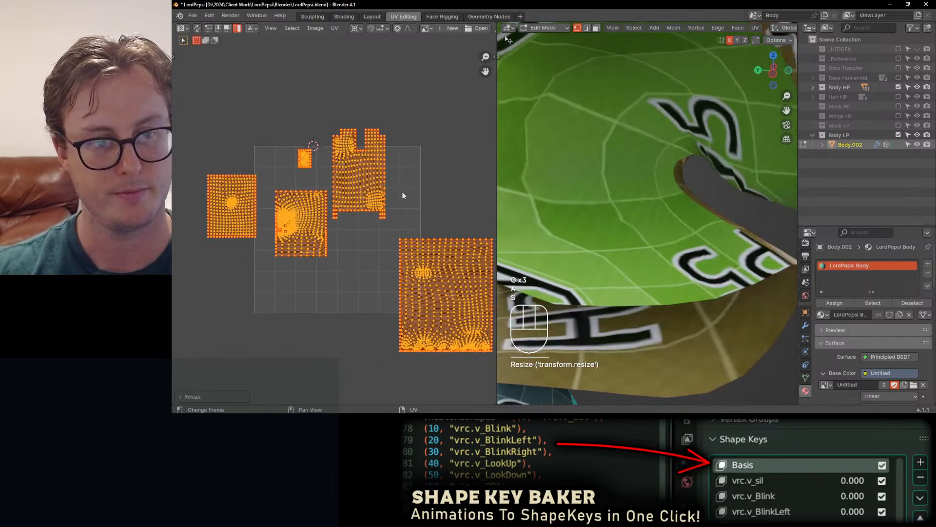
key("s")
left_click(381, 194)
Return to Object Mode and save LordPepsi.blend.
key("Tab")
scroll(625, 174, "down", 10)
middle_click_drag(662, 195, 605, 229)
key("ctrl+s")
middle_click_drag(644, 288, 633, 219, "shift")
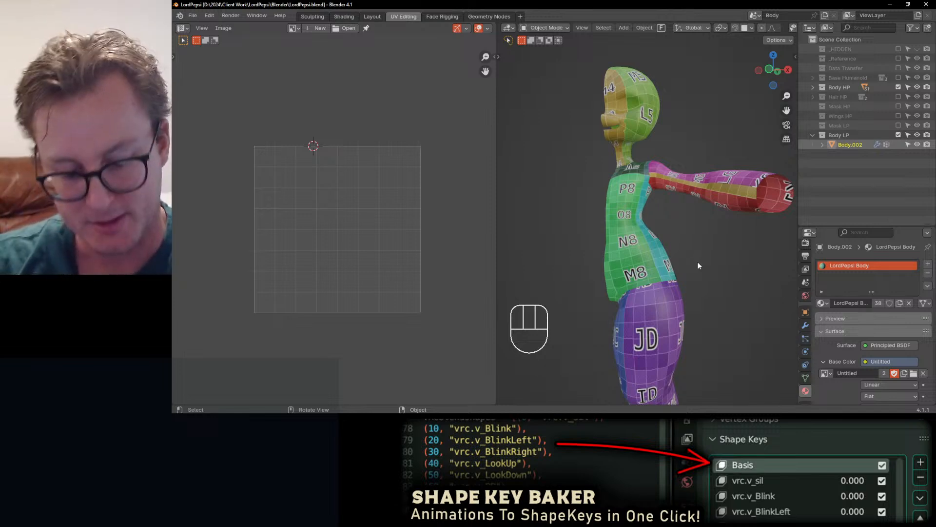
Exit Local View with numpad / and orbit around the checker-textured low-poly body.
key("slash")
middle_click_drag(694, 242, 698, 277)
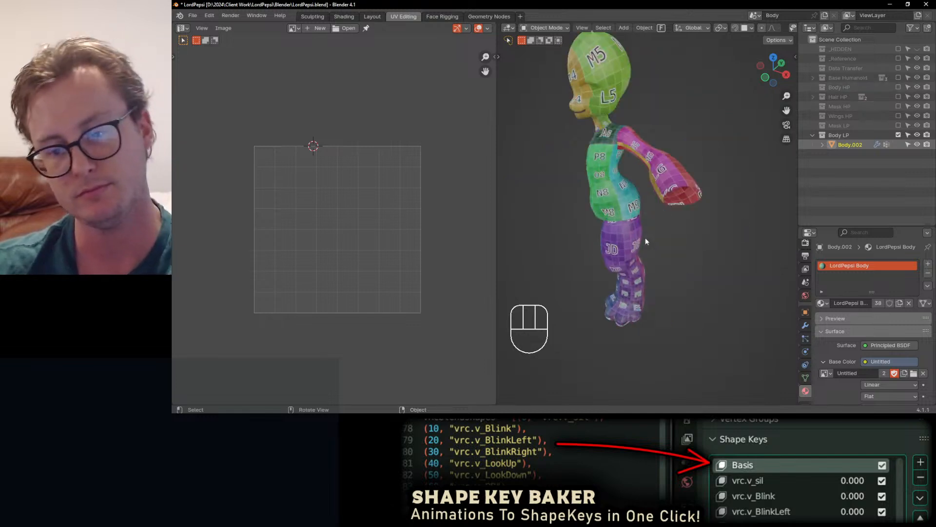
mouse_move(659, 233)
middle_mouse_down()
mouse_move(742, 215)
mouse_move(712, 208)
mouse_move(613, 219)
mouse_move(633, 218)
mouse_move(657, 246)
middle_mouse_up()
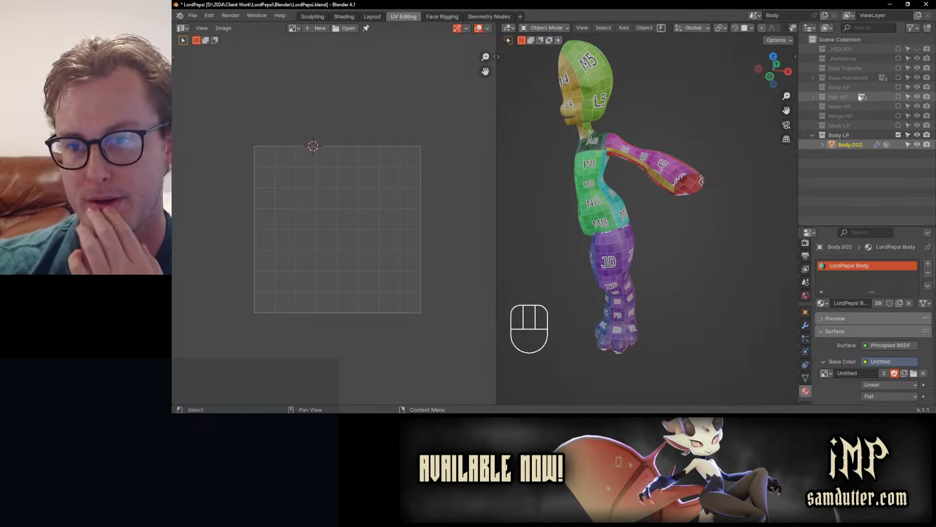
Hide Body LP, show Body HP and view the high-poly hand in solid shading.
left_click(899, 135)
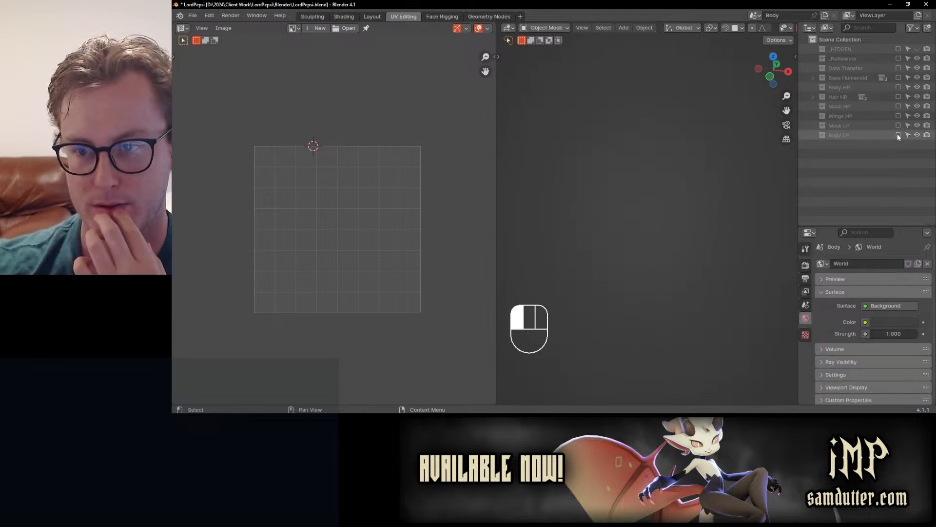
left_click(898, 87)
mouse_move(675, 242)
middle_mouse_down()
mouse_move(696, 244)
mouse_move(663, 229)
mouse_move(577, 221)
middle_mouse_up()
key("z")
scroll(577, 221, "up", 2)
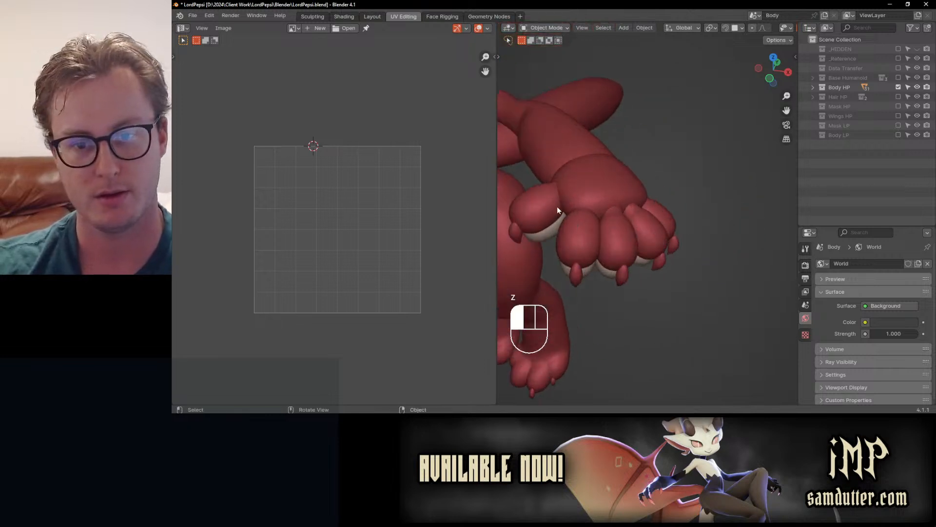
Duplicate the three high-poly fingers and the palm in place and move the copies into Body LP.
left_click(557, 209)
scroll(578, 215, "up", 2)
scroll(732, 43, "down", 7)
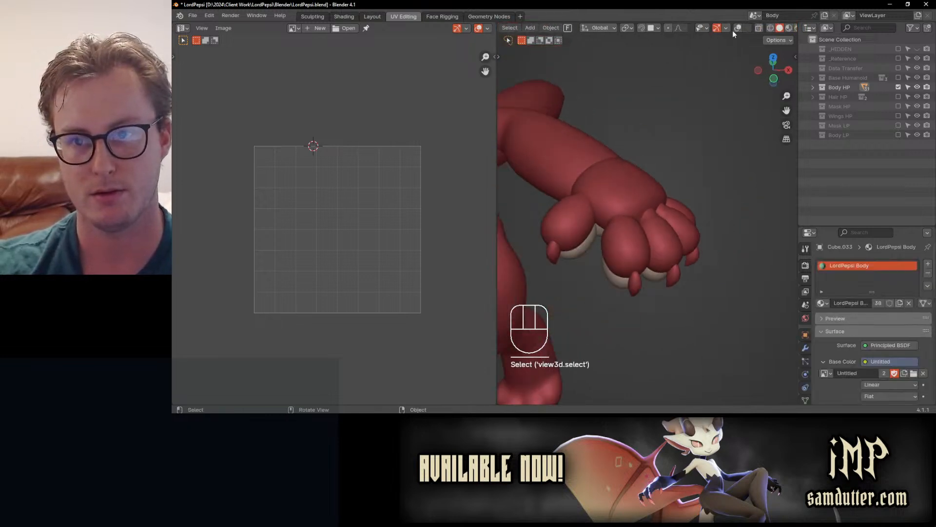
left_click(737, 28)
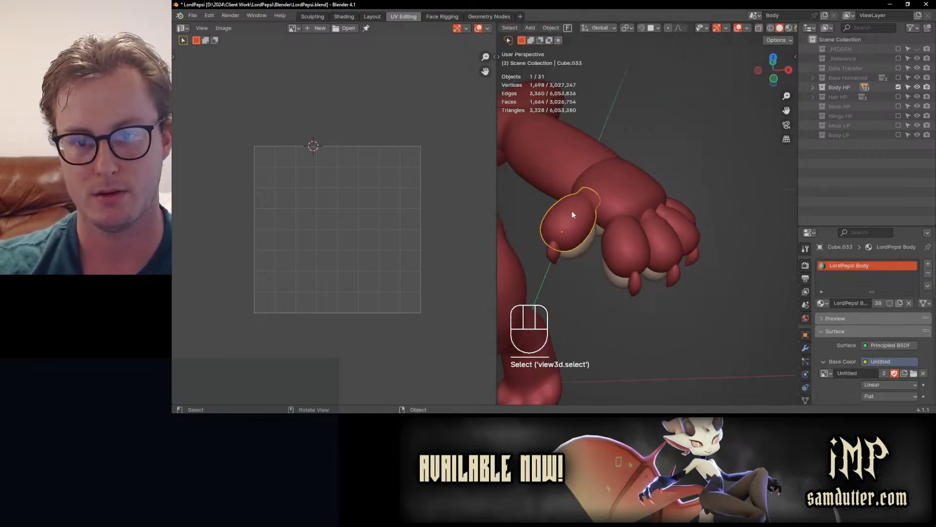
left_click(634, 250, "shift")
left_click(680, 239, "shift")
left_click(634, 187, "shift")
middle_click_drag(639, 190, 678, 205)
key("shift+d")
right_click(678, 206)
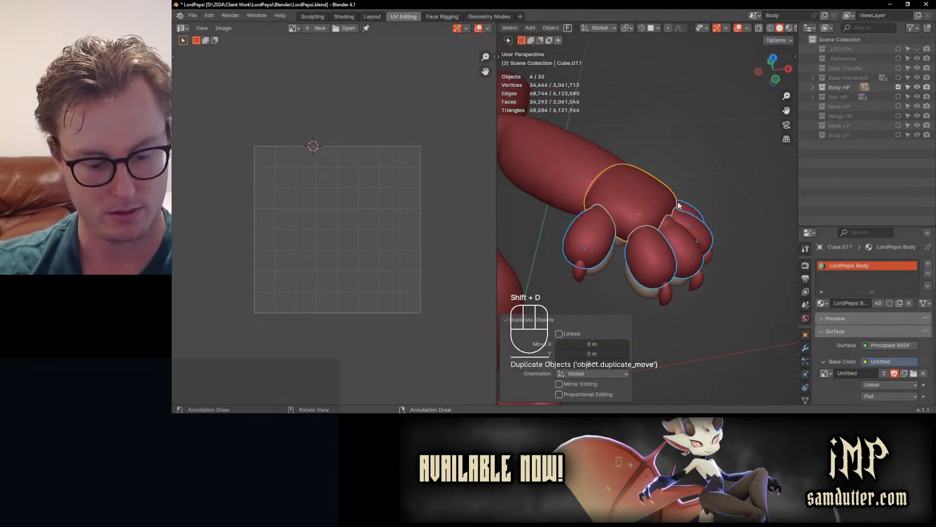
key("m")
left_click(677, 201)
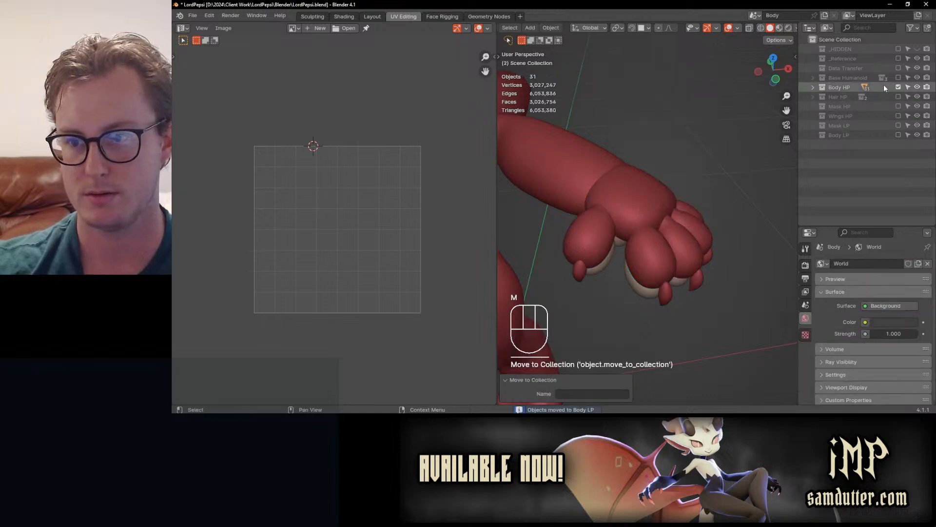
Hide Body HP and delete the copied palm, leaving finger pieces Cube.042–Cube.044.
left_click(898, 87)
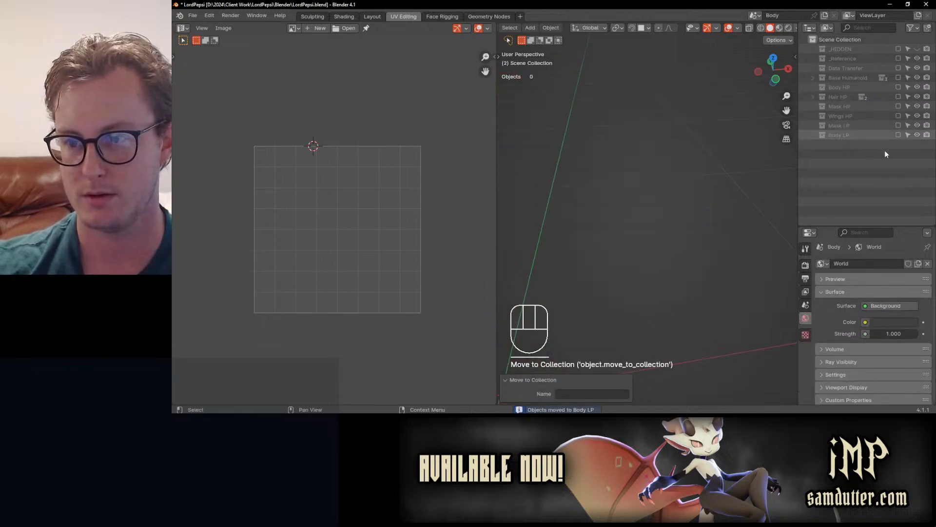
middle_click_drag(712, 243, 666, 251)
left_click(650, 237)
key("Tab")
key("Tab")
key("x")
left_click(653, 252)
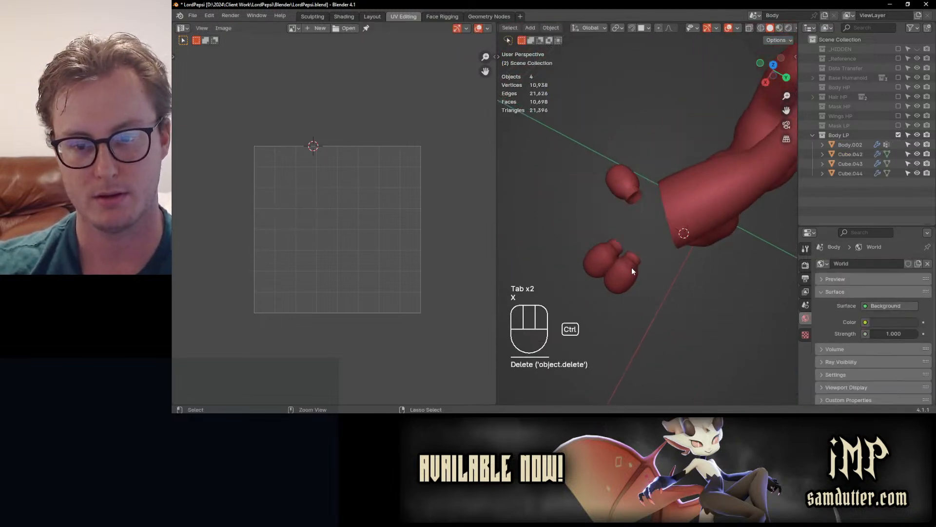
Restore the deleted palm copy with undo and delete all of its mesh geometry.
key("ctrl+z")
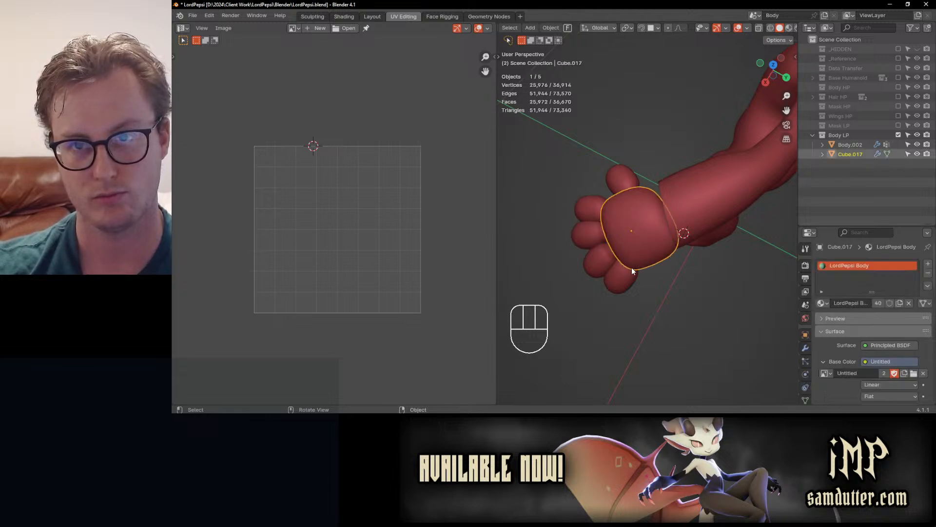
left_click(599, 264)
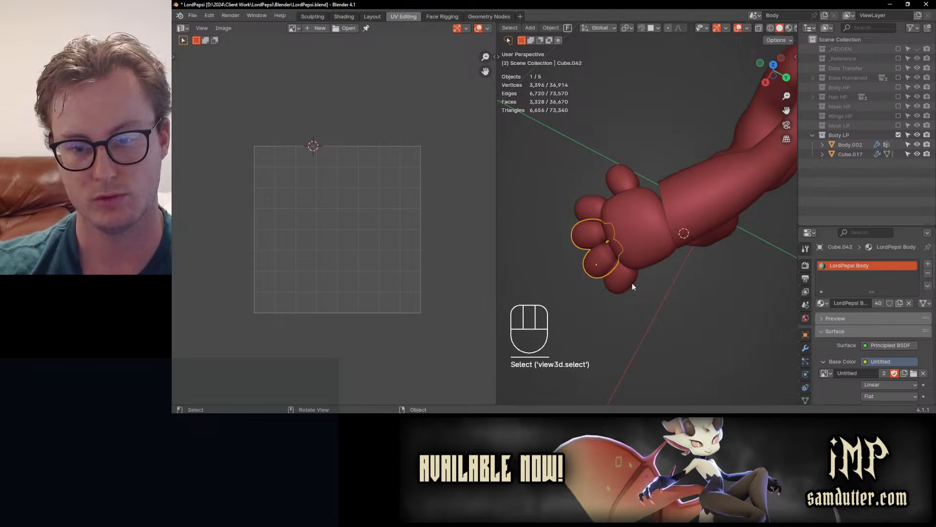
left_click(652, 267)
mouse_move(651, 267)
middle_mouse_down()
mouse_move(659, 224)
mouse_move(630, 256)
mouse_move(573, 257)
mouse_move(655, 238)
mouse_move(621, 259)
mouse_move(618, 243)
mouse_move(599, 245)
middle_mouse_up()
key("Tab")
key("a")
key("x")
left_click(668, 229)
key("Tab")
Delete the palm's remaining vertices, snap the selection to the 3D cursor, and leave Edit Mode.
left_click(631, 249)
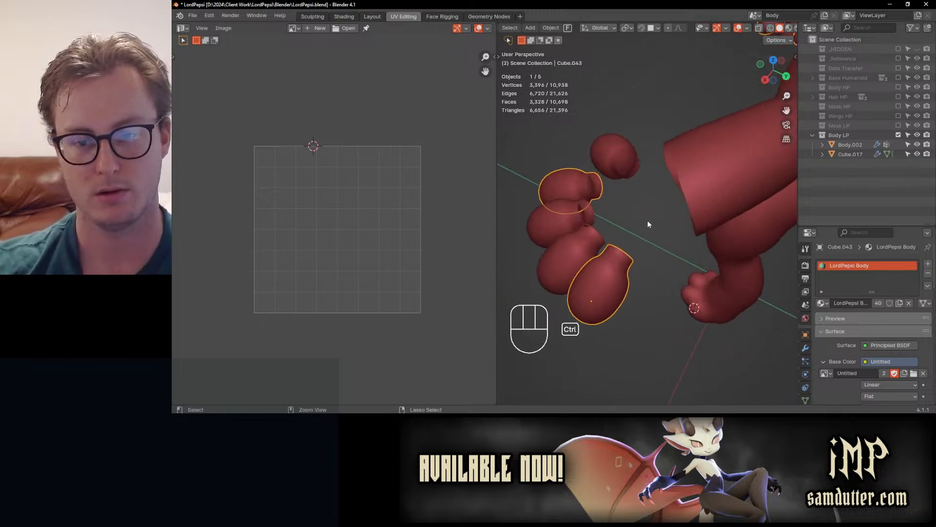
key("ctrl+z")
key("ctrl+z")
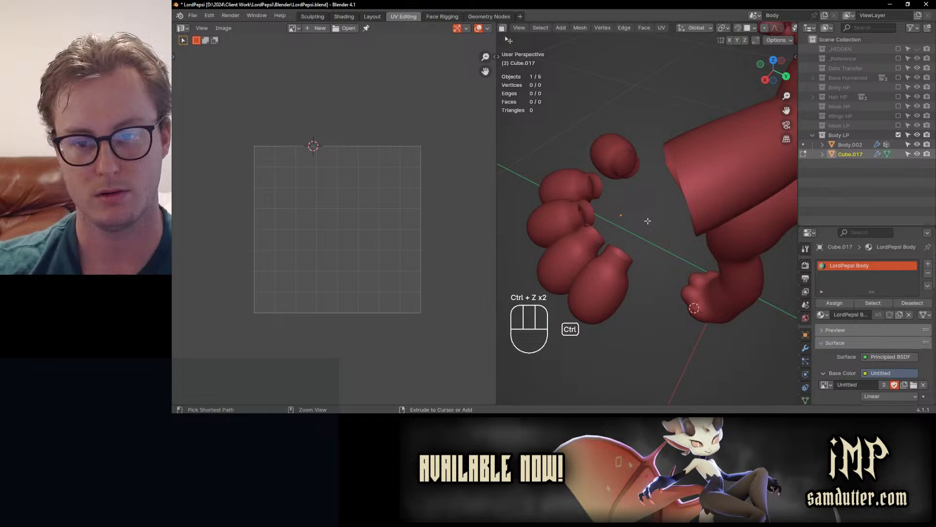
key("ctrl+z")
key("x")
left_click(604, 157)
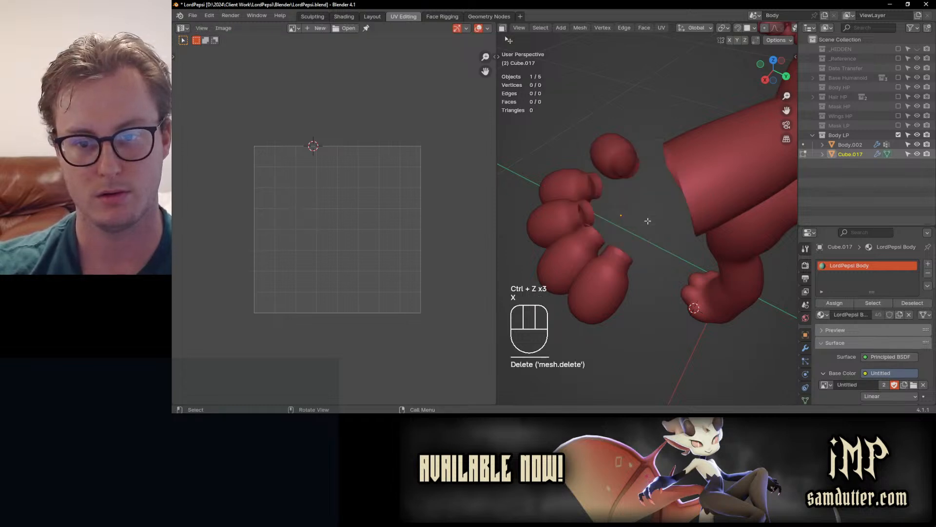
key("shift+a")
left_click(622, 193)
middle_click_drag(622, 192, 688, 222)
key("ctrl+z")
key("shift+s")
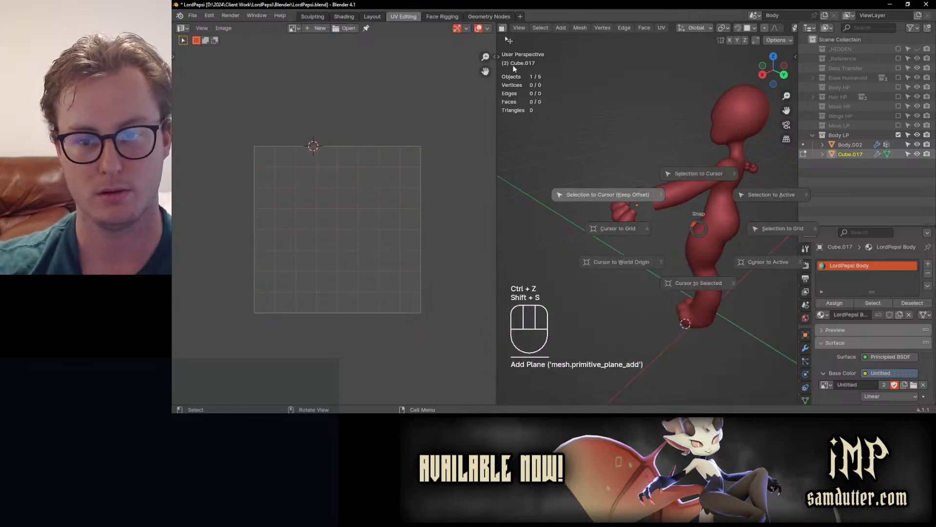
left_click(627, 88)
key("Tab")
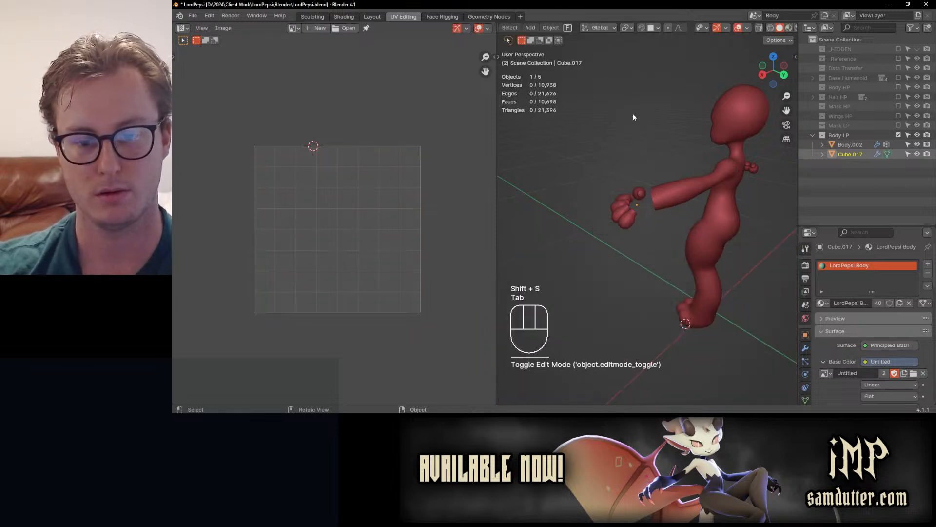
Move the 3D cursor to the hand and add a plane inside the palm object at 0.143 scale.
key("shift+s")
left_click(685, 248)
key("Tab")
key("shift+a")
left_click(685, 190)
key("s")
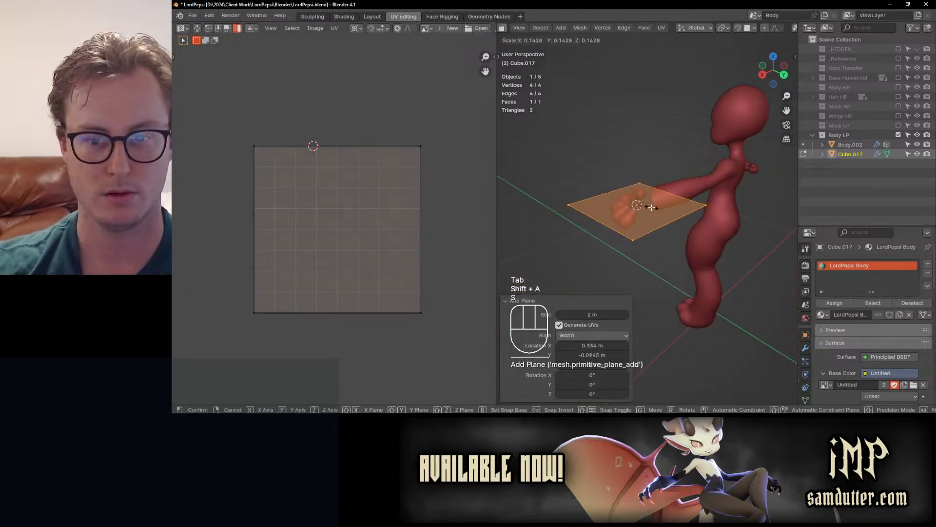
left_click(645, 204)
Rotate the plane by 35.9°, -31.5° and 23.2° and shrink it to fit the palm.
scroll(649, 203, "up", 4)
middle_click_drag(708, 192, 753, 221)
key("r")
left_click(698, 301)
key("s")
left_click(665, 250)
middle_click_drag(666, 251, 722, 229)
key("r")
left_click(691, 166)
key("r")
left_click(736, 174)
key("r")
left_click(641, 182)
key("s")
left_click(692, 240)
Move the plane onto the palm, fine-rotate it -11.3° and 2.07°, and show its modifier stack.
key("g")
left_click(710, 219)
key("r")
left_click(688, 178)
key("r")
left_click(708, 219)
scroll(722, 229, "up", 3)
middle_click_drag(721, 229, 684, 263, "shift")
key("r")
left_click(710, 251)
scroll(784, 283, "down", 2)
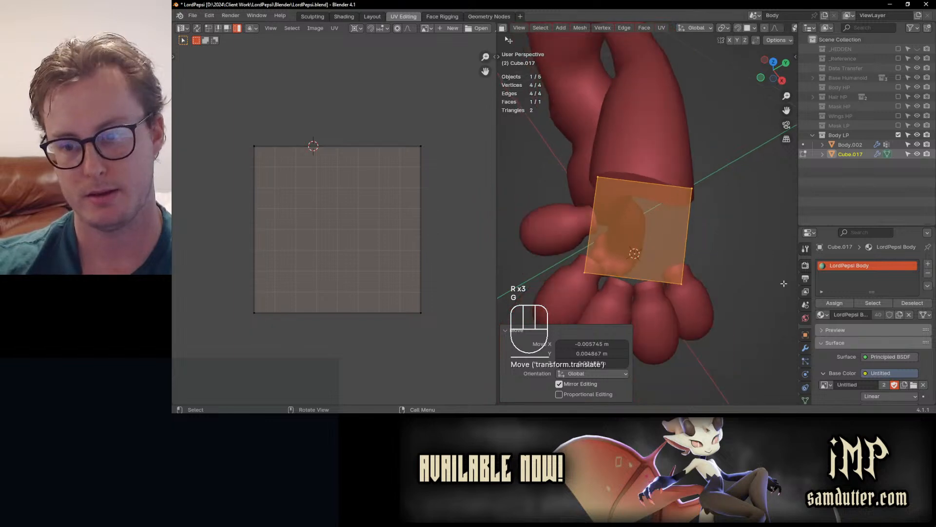
left_click(505, 330)
key("Tab")
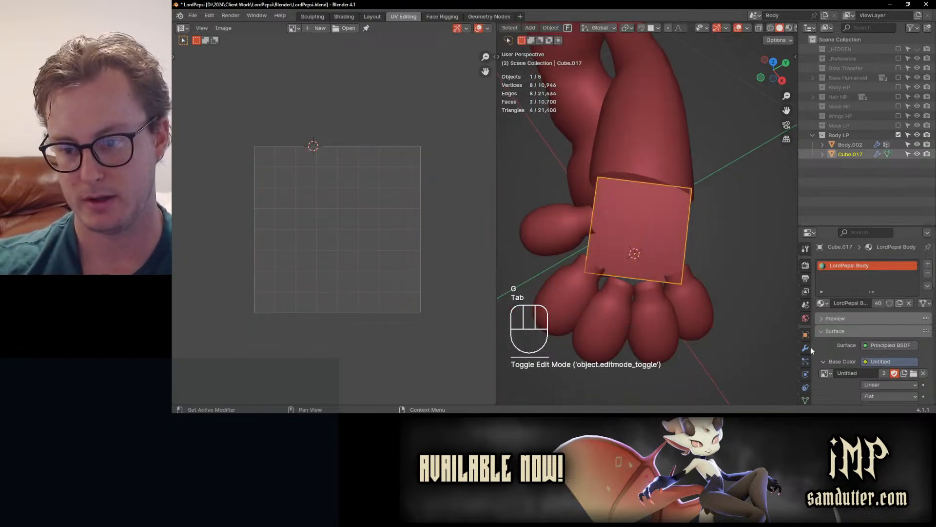
left_click(806, 347)
Add a Simple subdivision above the mirror modifier and apply it to the square.
key("q")
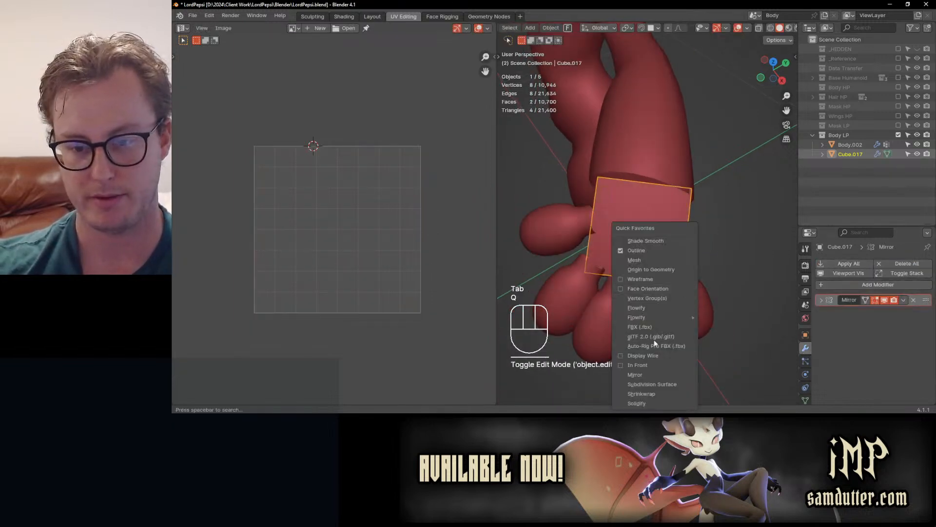
left_click_drag(925, 315, 922, 297)
left_click(910, 314)
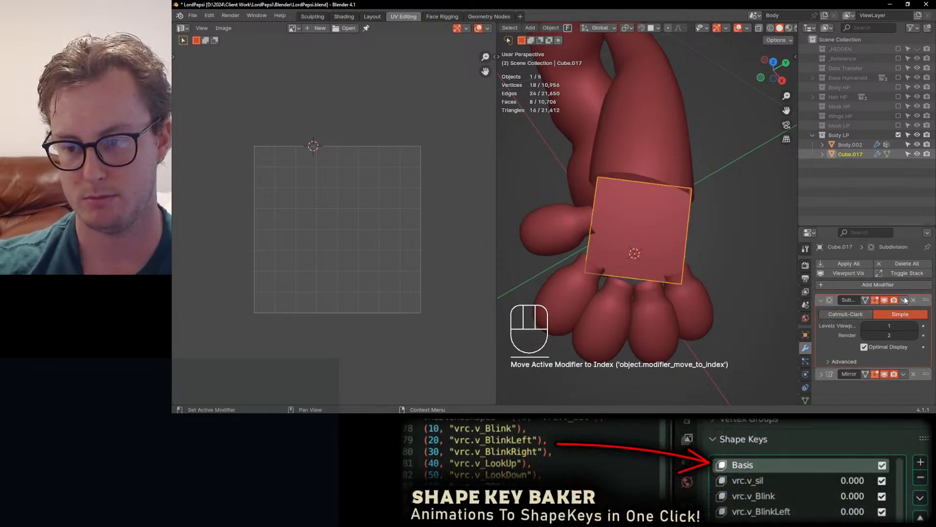
left_click(904, 299)
key("ctrl+a")
Inset the bottom faces of the subdivided square and delete them to open the finger edge.
key("Tab")
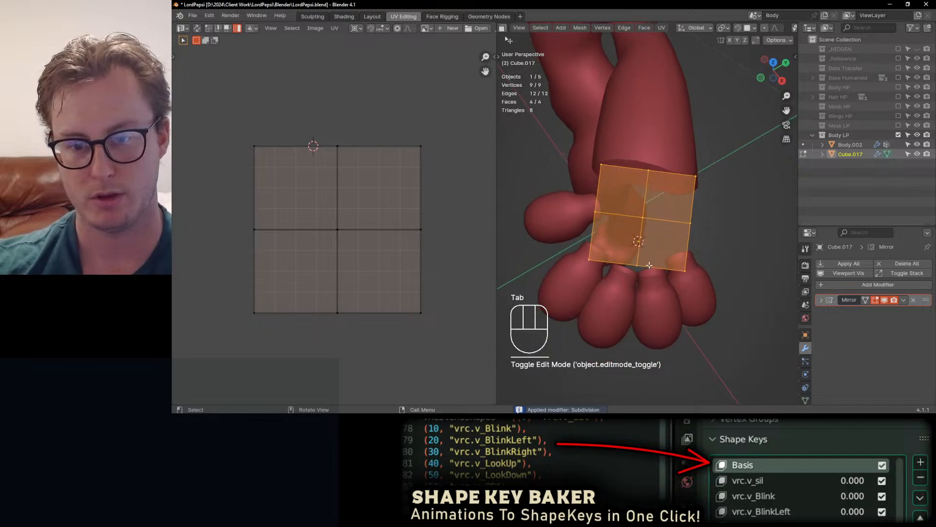
left_click(639, 268)
key("ctrl+KP_Add")
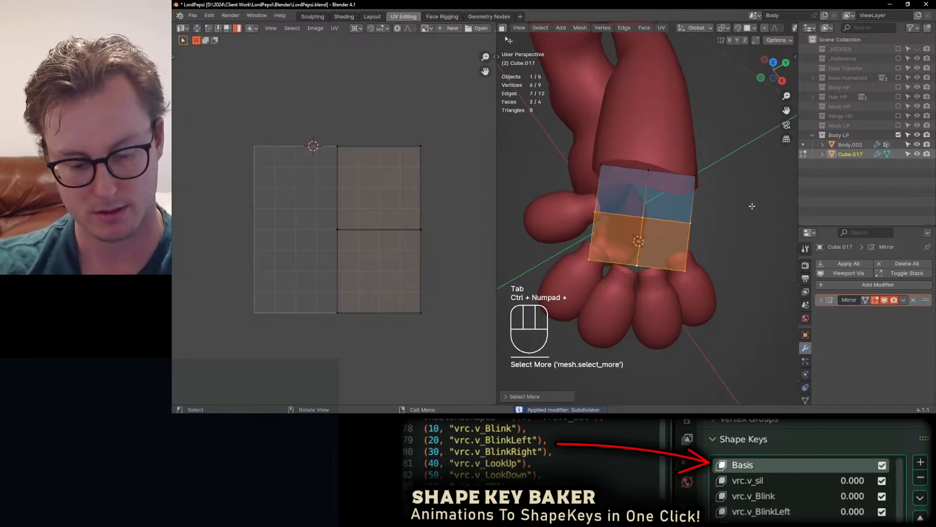
key("i")
left_click(636, 271)
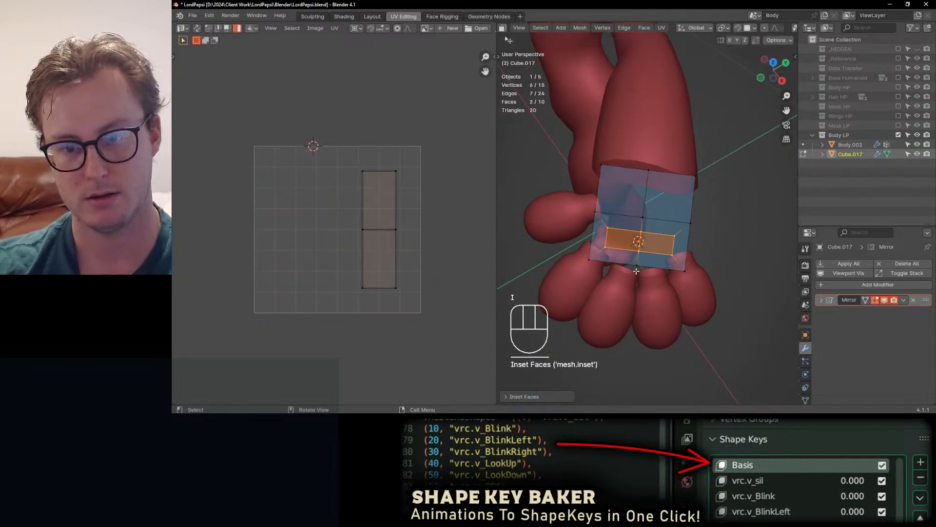
key("x")
left_click(636, 270)
Select the bottom boundary edges and straighten them with even spacing.
left_click(589, 259)
left_click(686, 271, "ctrl")
key("q")
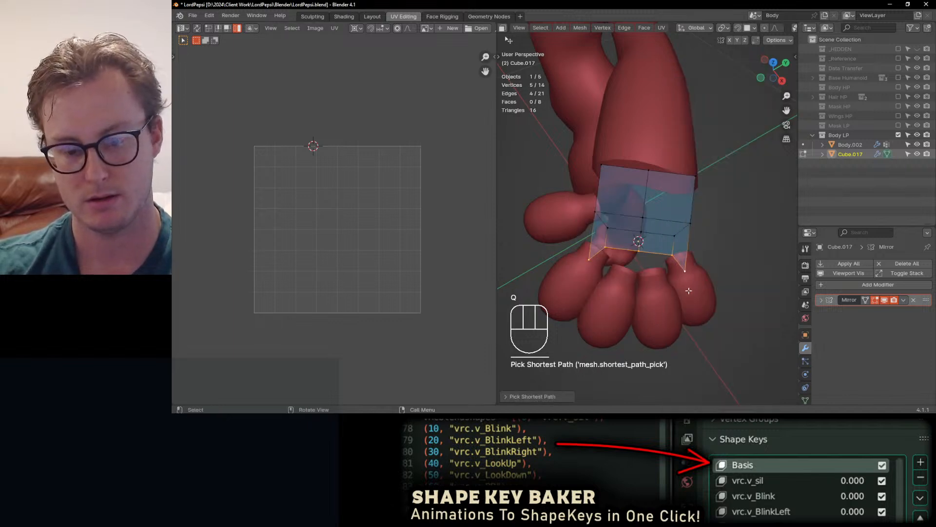
key("n")
left_click(747, 106)
key("n")
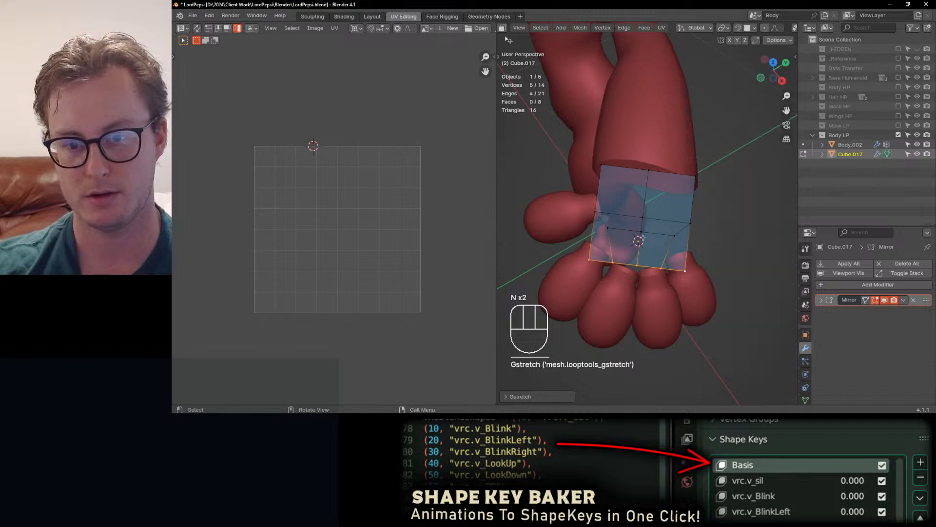
Respace the two interior vertices and the two bottom-edge vertices by scaling them.
left_click(610, 233)
left_click(675, 236, "shift")
key("s")
left_click(643, 255)
left_click(620, 266)
left_click(655, 267, "shift")
key("s")
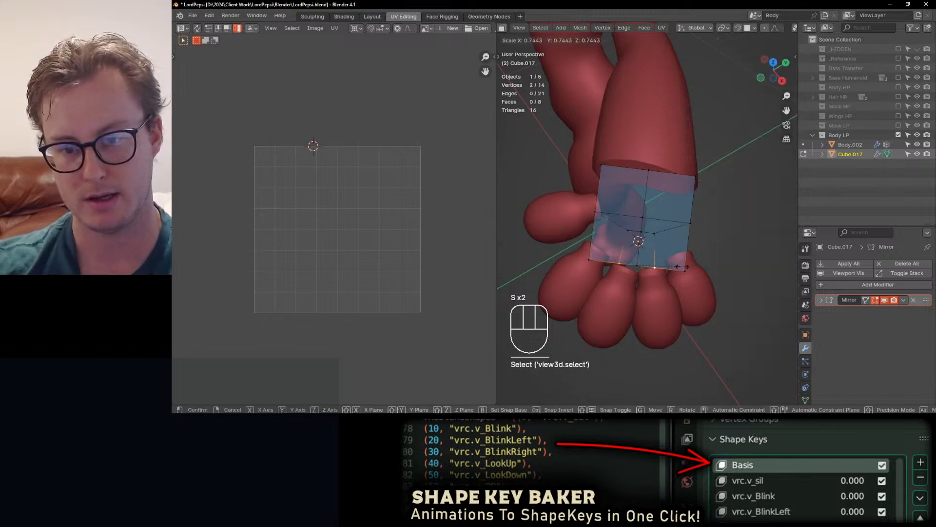
left_click(666, 278, "shift")
scroll(665, 278, "up", 3)
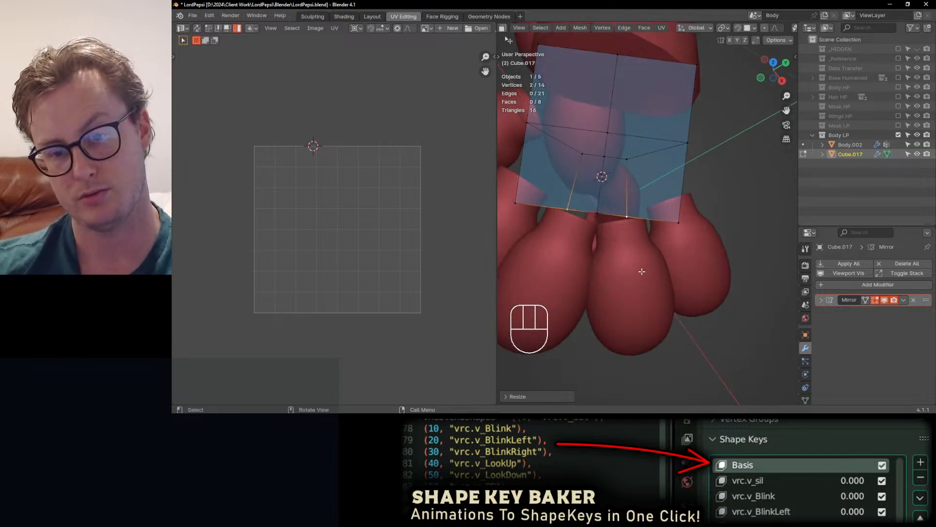
Add a two-cut loop cut and another edge loop across the flat palm.
key("ctrl+r")
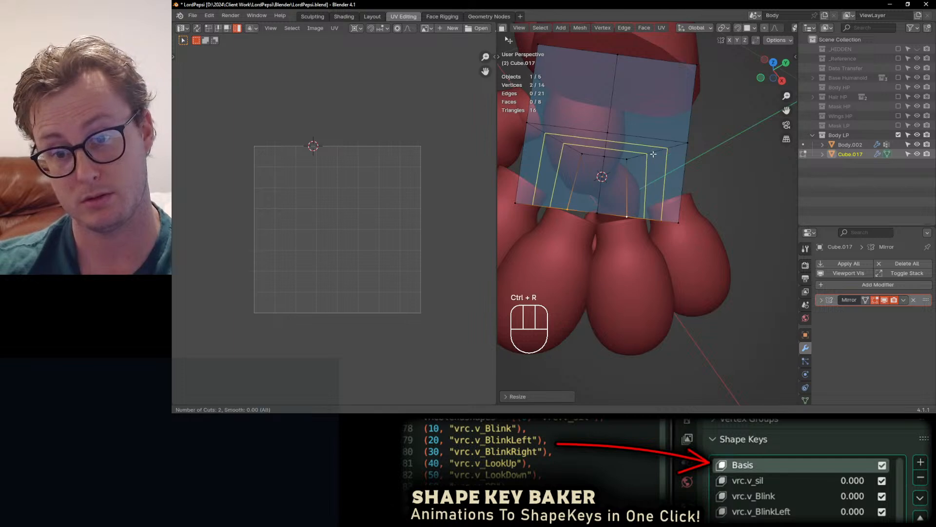
left_click(653, 154)
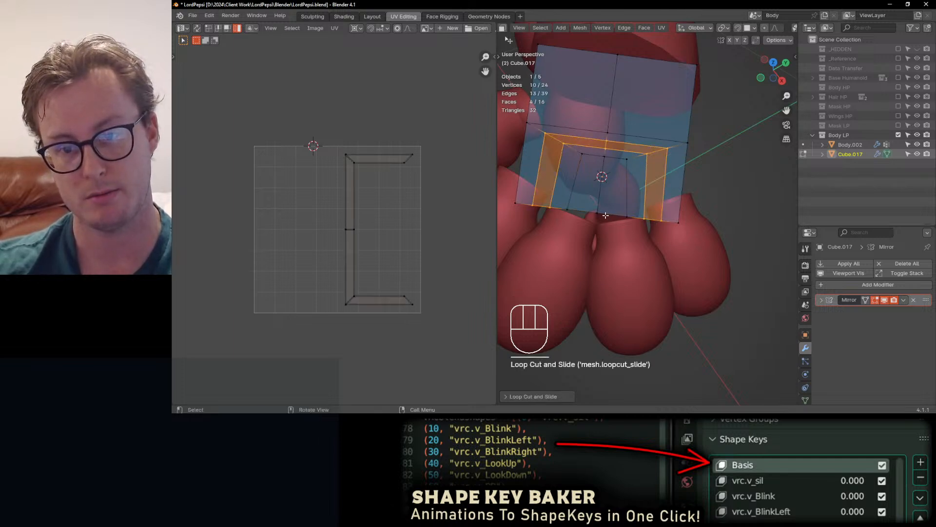
middle_click_drag(605, 215, 647, 224)
key("a")
key("ctrl+r")
left_click(610, 141)
Extrude the whole mesh into a box and add a centred edge loop around its sides.
key("a")
key("e")
left_click(721, 170)
middle_click_drag(721, 171, 702, 224)
key("ctrl+r")
left_click(689, 177)
left_click(688, 176)
Shrink, move and rotate the box onto the palm, then thicken it along its normals.
key("a")
key("s")
left_click(644, 175)
key("g")
left_click(653, 170)
key("r")
left_click(730, 175)
key("alt+s")
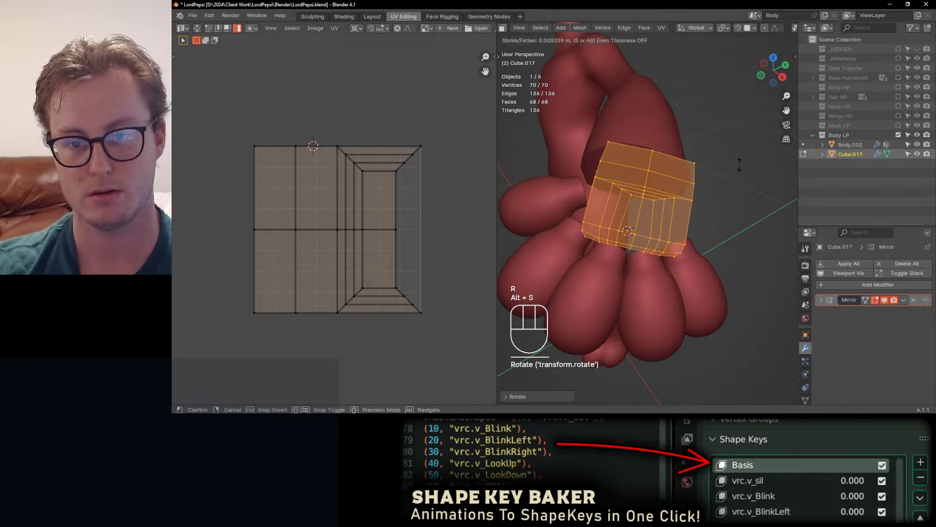
left_click(740, 159)
Fine-tune the box's position, scale and rotation over the hand, and check a stray vertex.
middle_click_drag(708, 170, 671, 256)
key("g")
left_click(727, 191)
key("s")
left_click(715, 188)
key("r")
left_click(717, 162)
left_click(663, 197)
key("x")
left_click(662, 197)
Add a Subdivision Surface to the palm block, move it above the Mirror, and apply it.
key("Tab")
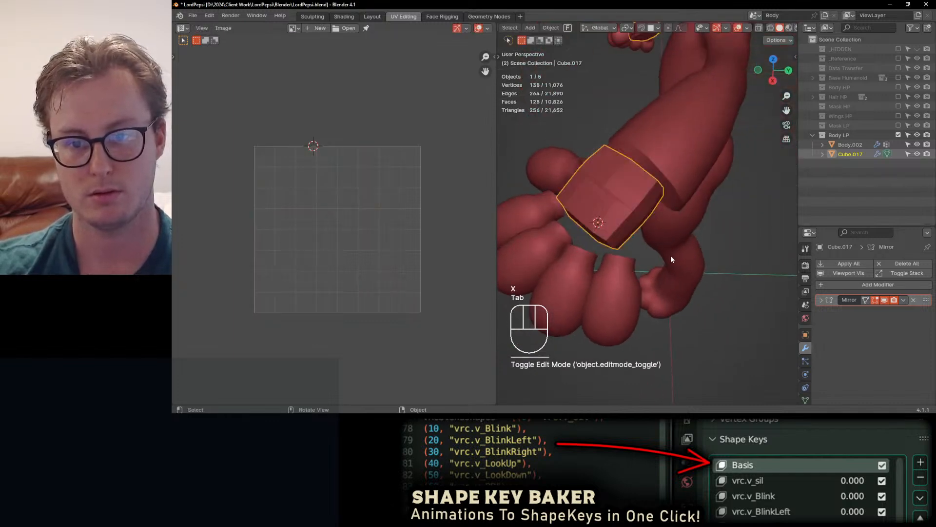
key("q")
left_click(668, 257)
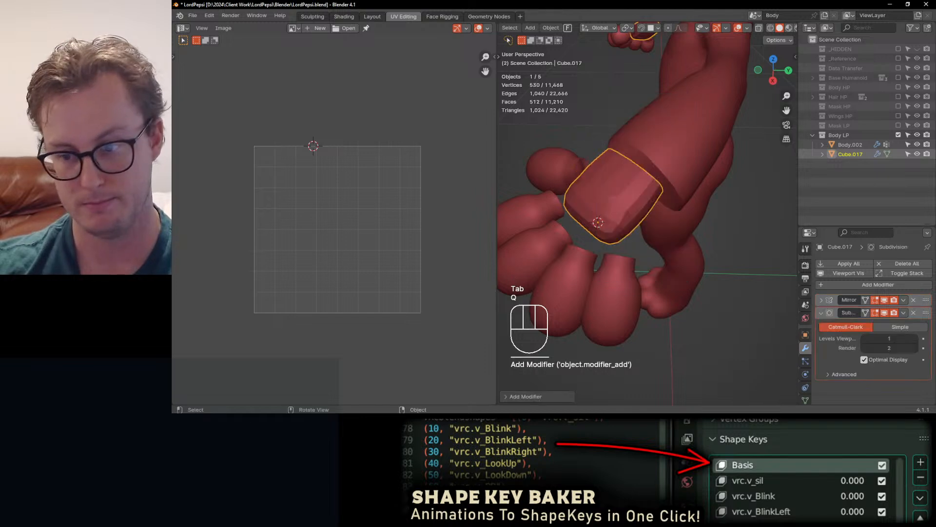
left_click_drag(923, 317, 924, 300)
left_click(903, 300)
left_click(884, 312)
middle_click_drag(561, 205, 633, 215)
key("Tab")
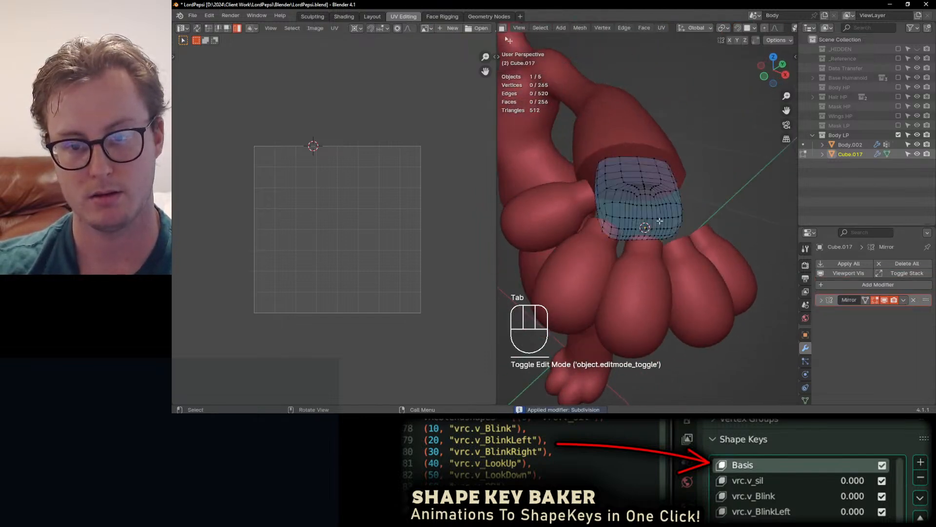
key("Tab")
Select finger Cube.043 and set its Subdivision viewport level to 2.
left_click(723, 266)
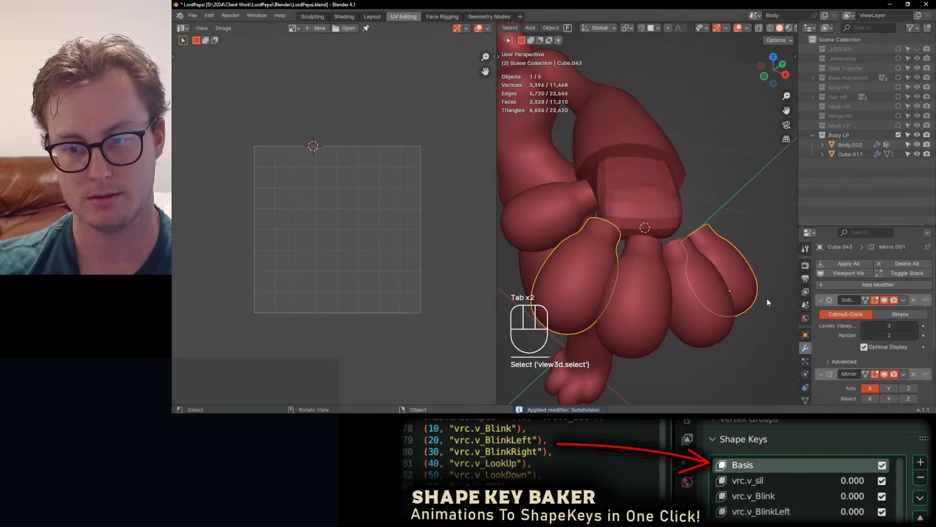
left_click(821, 302)
left_click(821, 302)
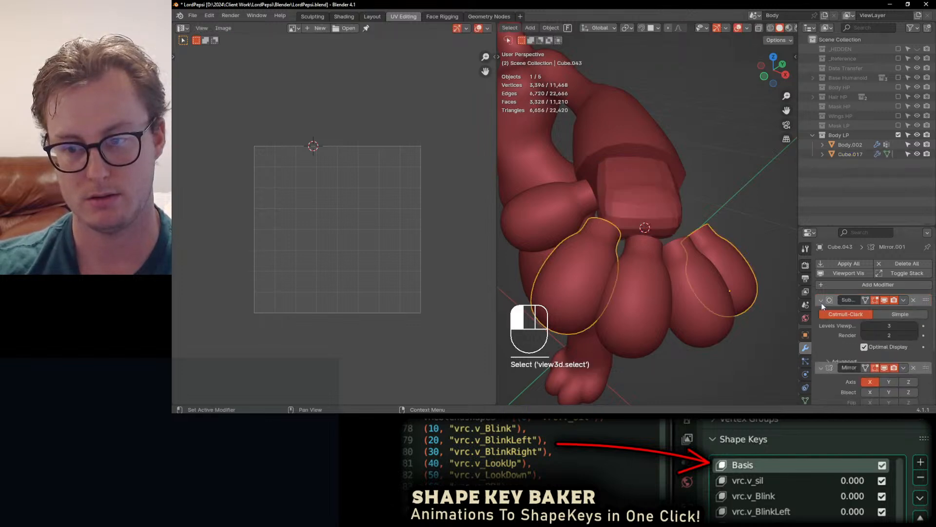
left_click(865, 328)
left_click(866, 327)
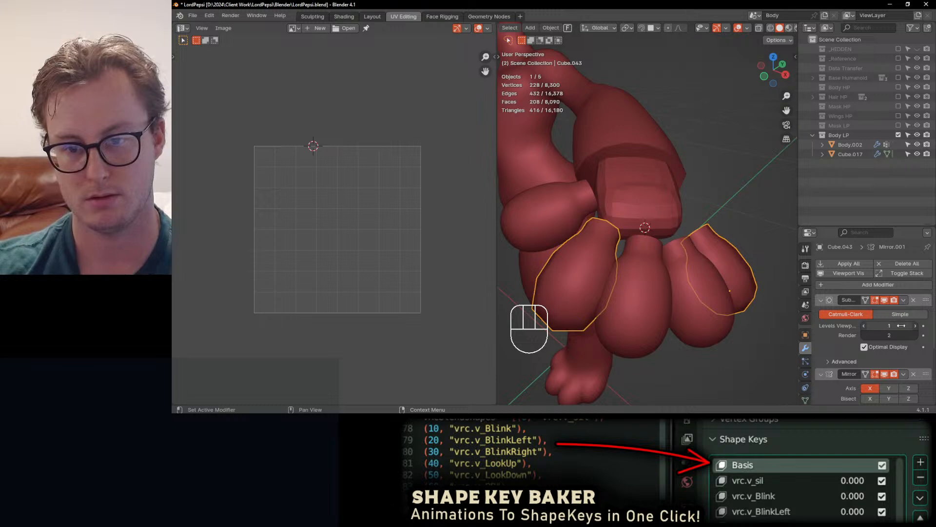
left_click(916, 326)
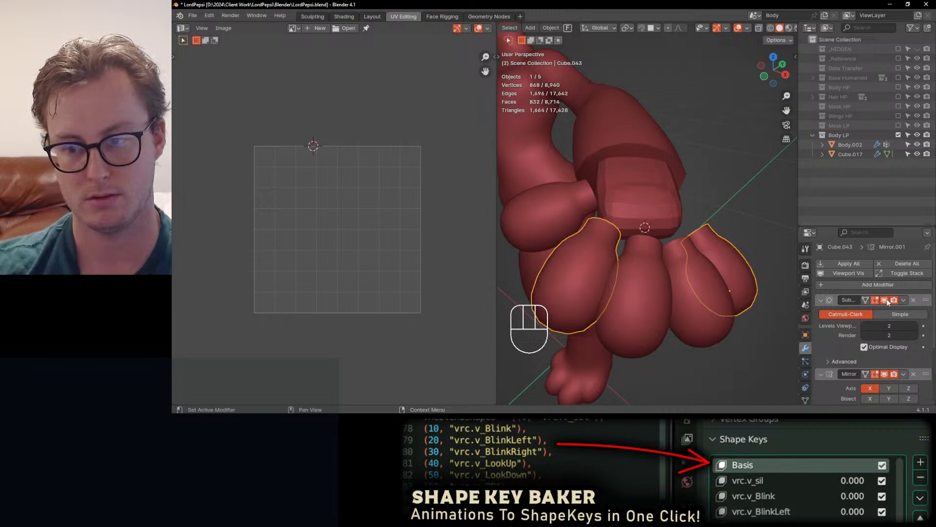
left_click(903, 302)
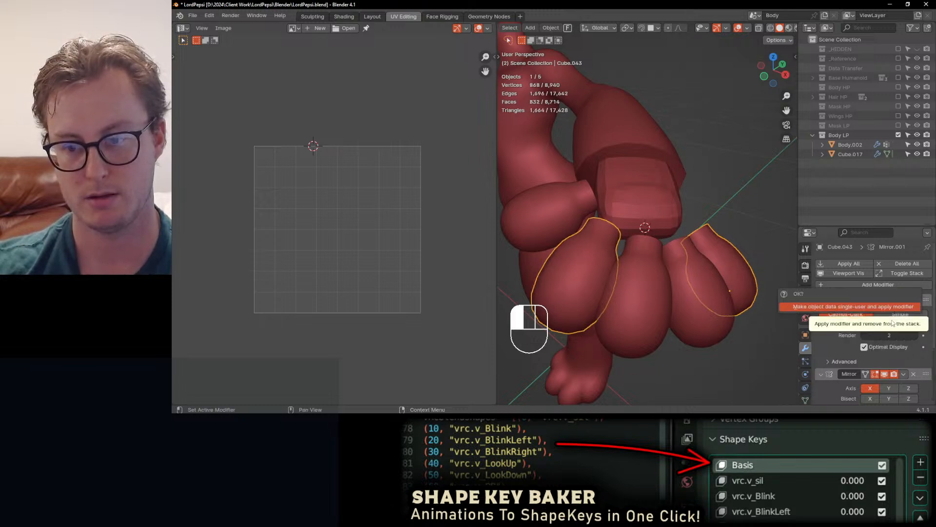
Make the middle finger, thumb and left finger single-user with Make Single User > Object Data.
left_click(677, 286, "shift")
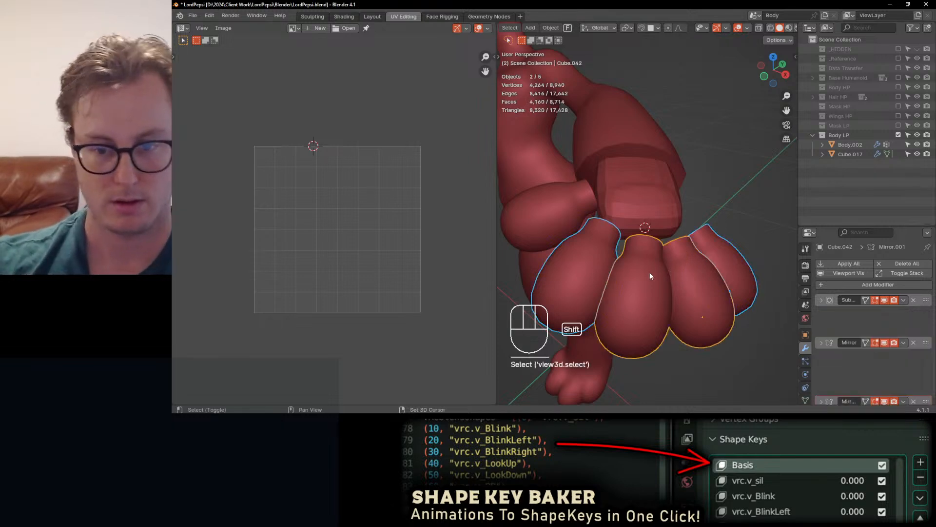
left_click(555, 191, "shift")
key("F3")
type("make")
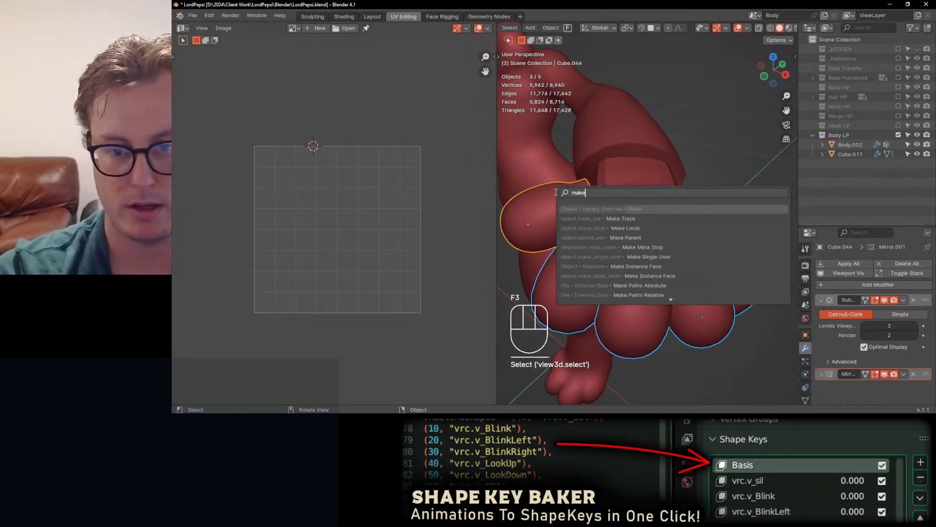
type(" si")
key("Return")
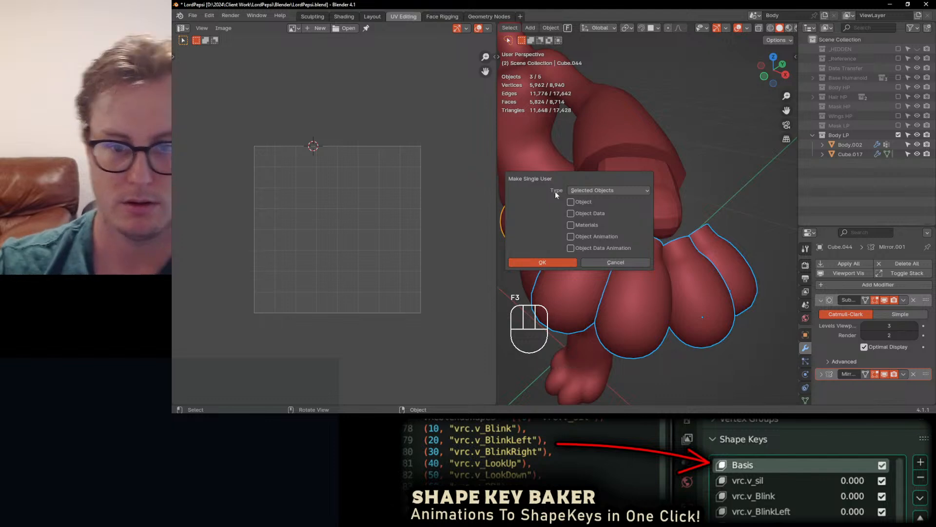
left_click(571, 214)
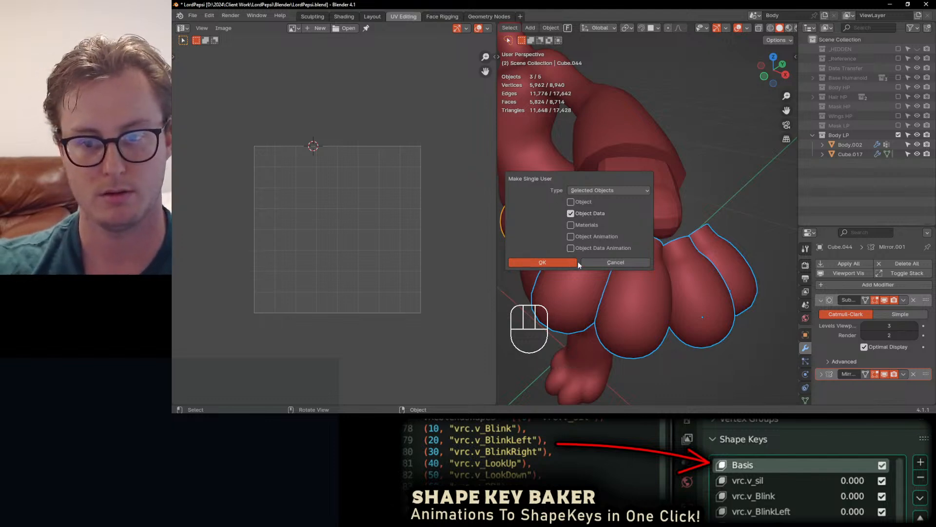
left_click(563, 262)
Apply the Subdivision on the fingers, then the Subdivision and Mirror on the left finger Cube.043.
left_click(903, 300)
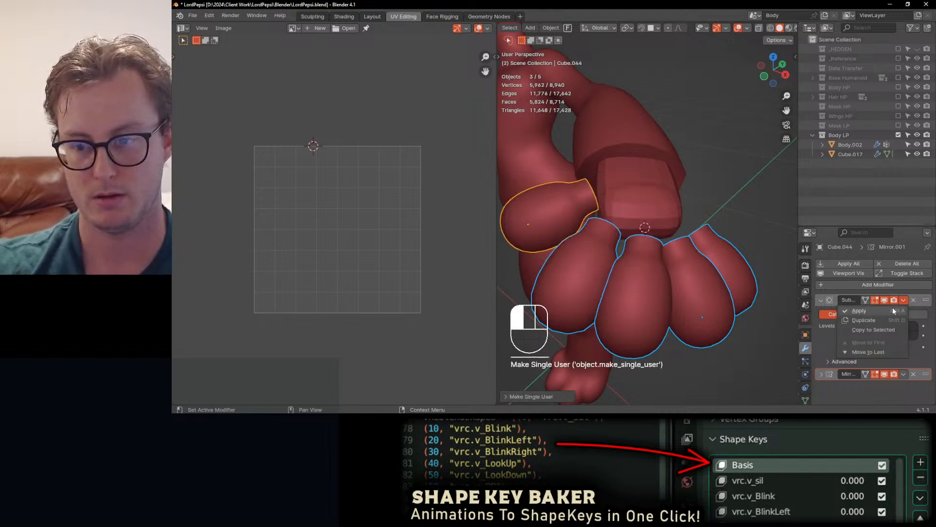
left_click(893, 306)
left_click(903, 300)
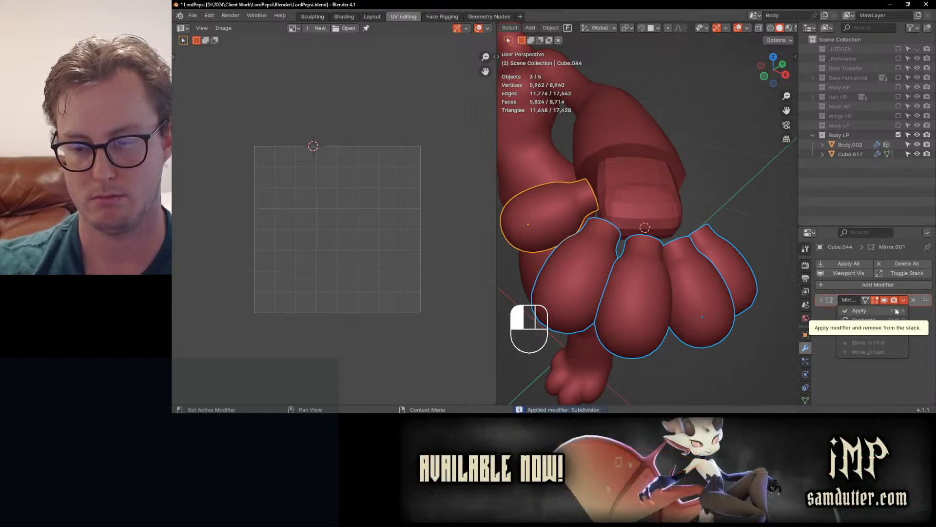
left_click(589, 256)
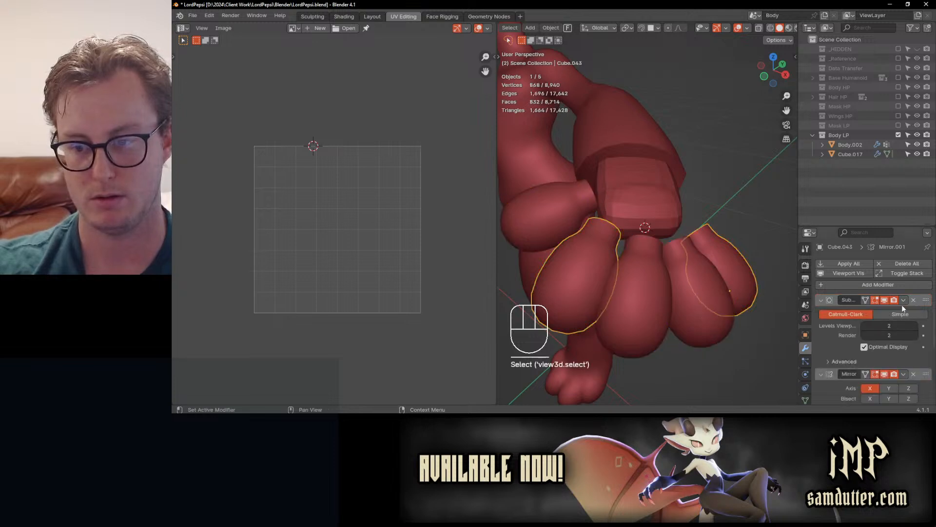
key("ctrl+a")
left_click(824, 301)
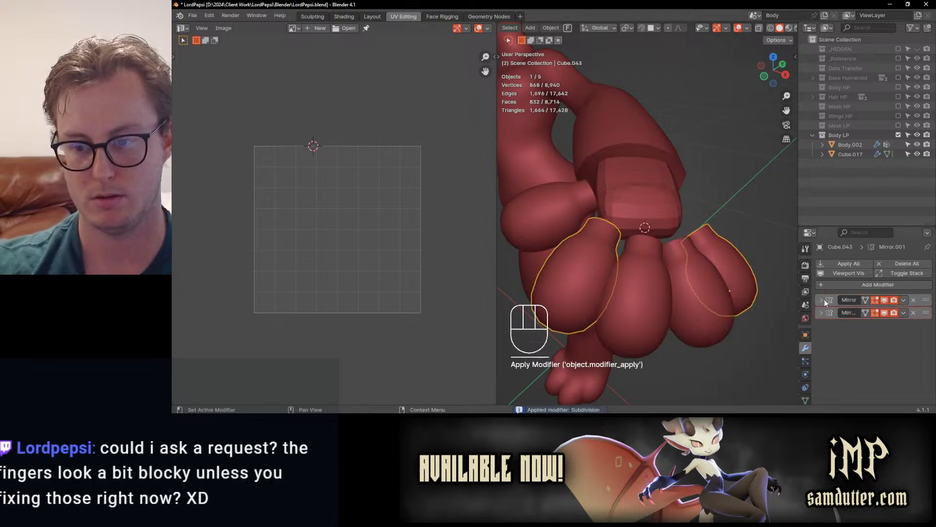
left_click(903, 300)
left_click(893, 310)
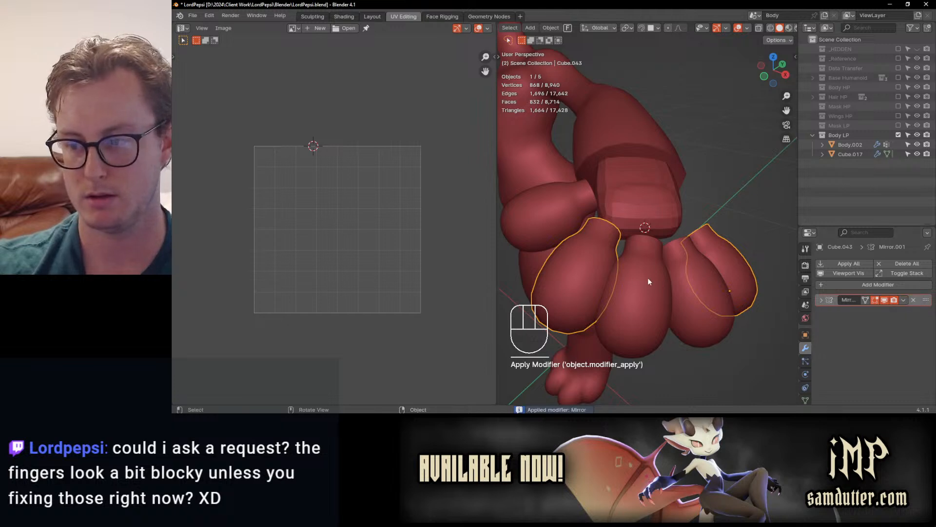
Select the middle finger object Cube.042 and inspect it around the hand.
middle_click_drag(593, 231, 632, 248)
left_click(681, 268)
middle_click_drag(683, 269, 684, 305)
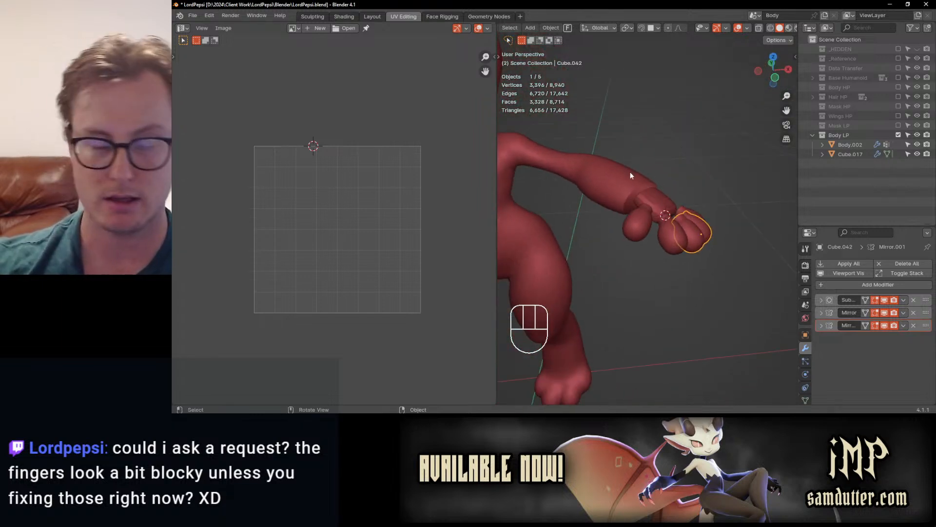
middle_click_drag(659, 168, 650, 241)
scroll(664, 213, "up", 4)
scroll(646, 249, "up", 3)
scroll(649, 241, "down", 3)
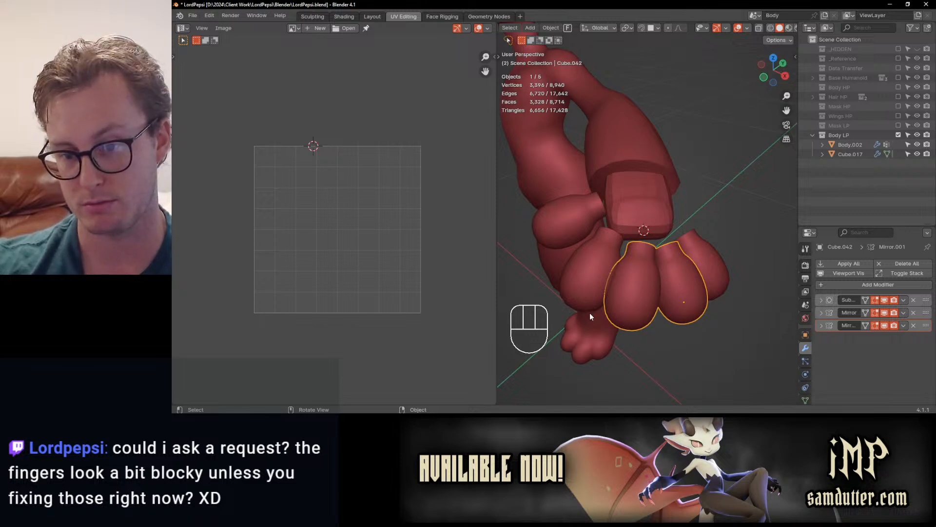
middle_click_drag(589, 312, 724, 299)
scroll(642, 302, "up", 4)
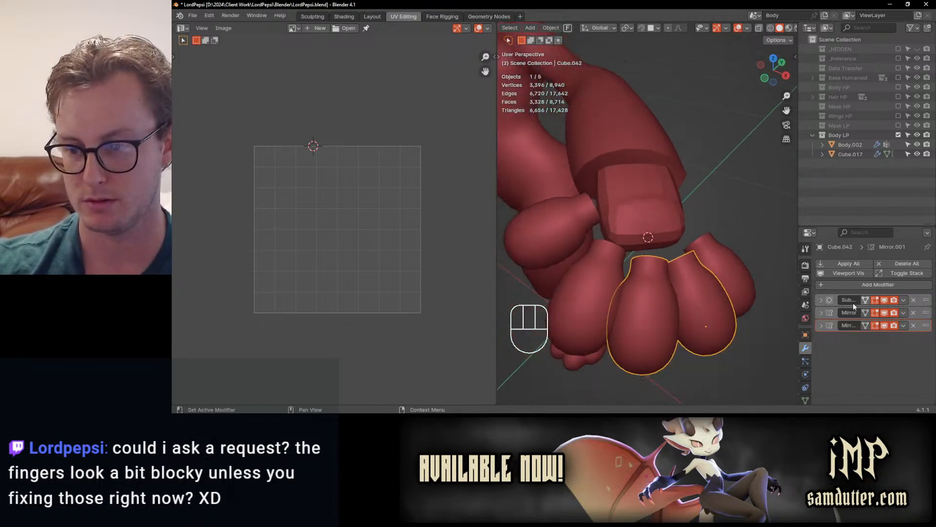
Apply Cube.042's Subdivision modifier and then its first Mirror modifier.
left_click(820, 299)
left_click(865, 329)
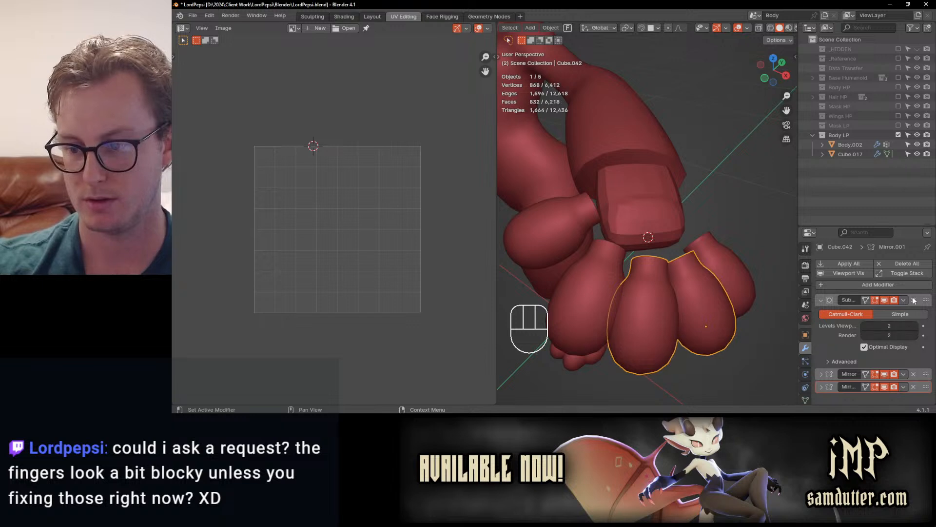
left_click(904, 301)
left_click(894, 310)
middle_click_drag(659, 288, 658, 264)
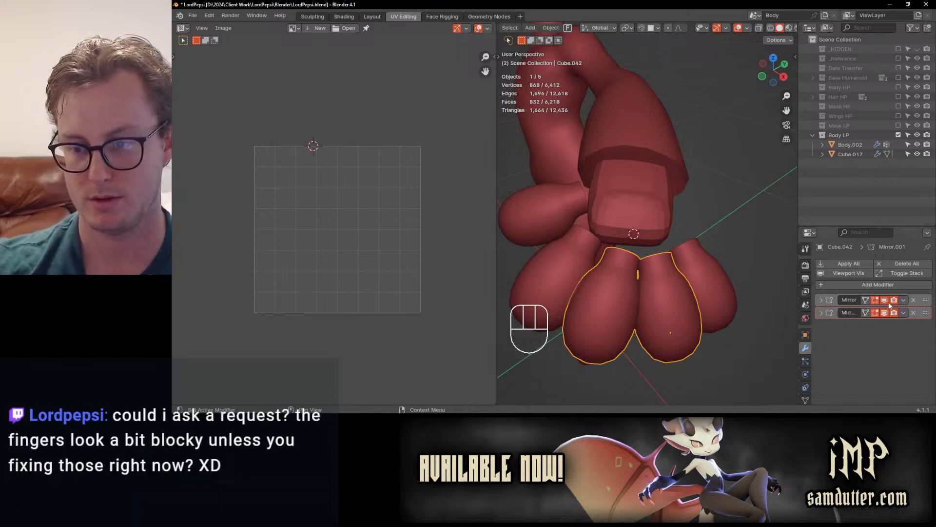
left_click(903, 300)
left_click(858, 310)
Fatten the whole palm block with Alt+S and raise it slightly.
middle_click_drag(593, 277, 619, 260)
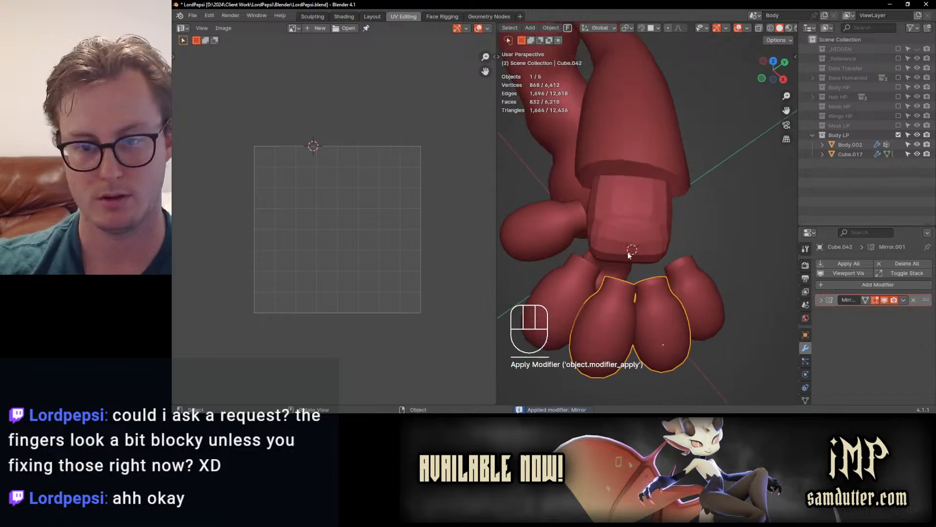
left_click(618, 260)
middle_click_drag(679, 259, 711, 195)
key("Tab")
key("a")
key("alt+s")
left_click(730, 217)
key("g")
left_click(730, 217)
Cut an opening in the palm block by deleting a grown vertex patch.
left_click(685, 197)
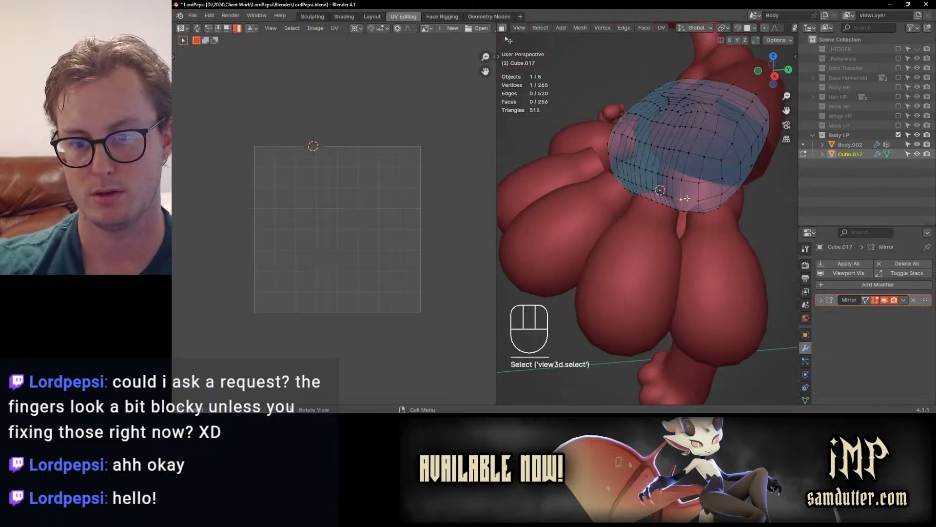
key("ctrl+KP_Add")
key("x")
left_click(676, 132)
middle_click_drag(690, 182, 716, 213)
key("Tab")
Join the finger objects into the palm block with Ctrl+J and select a finger's base edge loop.
left_click(743, 254)
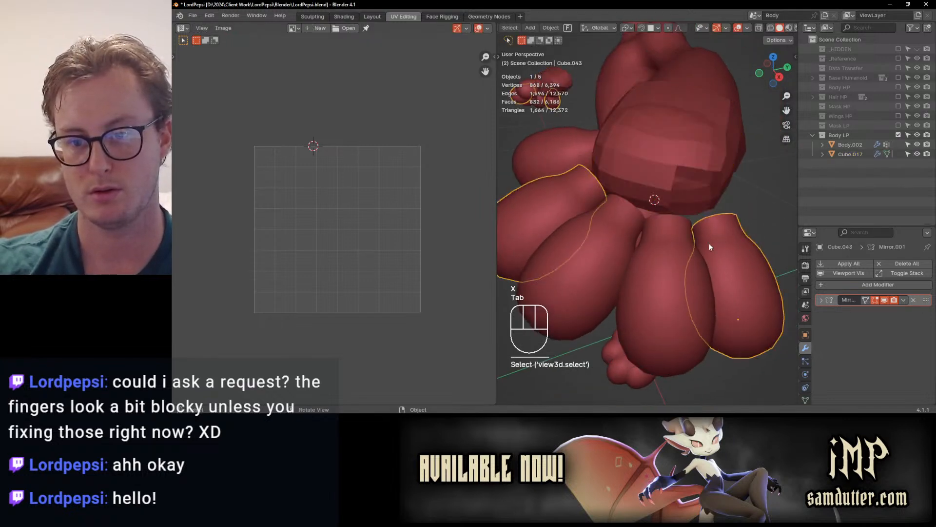
left_click(676, 262, "shift")
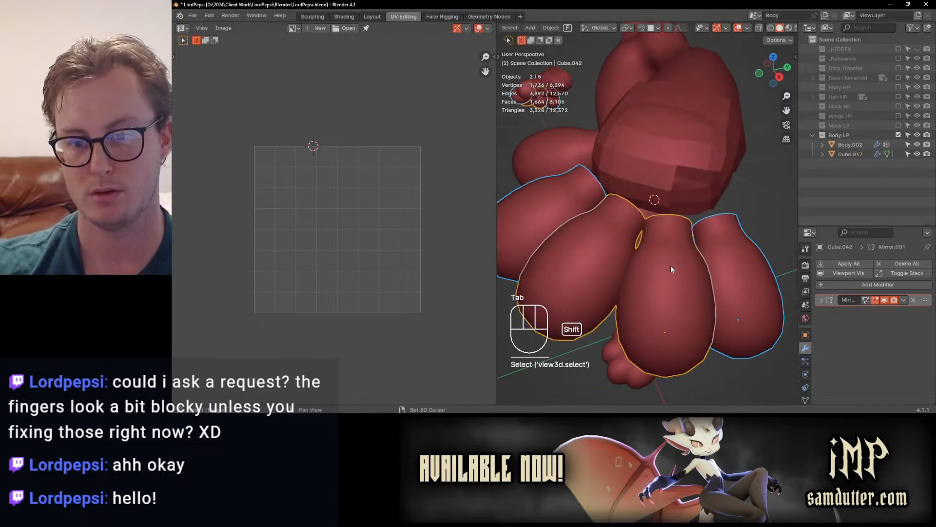
left_click(696, 169, "shift")
key("ctrl+j")
middle_click_drag(698, 171, 704, 207)
key("Tab")
left_click(720, 215)
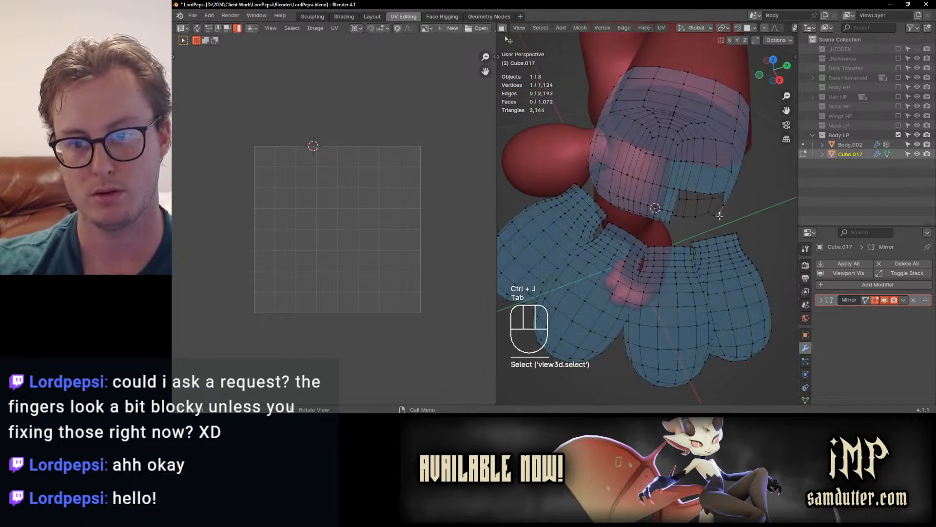
left_click(719, 219, "alt+shift")
Bridge the selected edge loops with Merge enabled.
key("q")
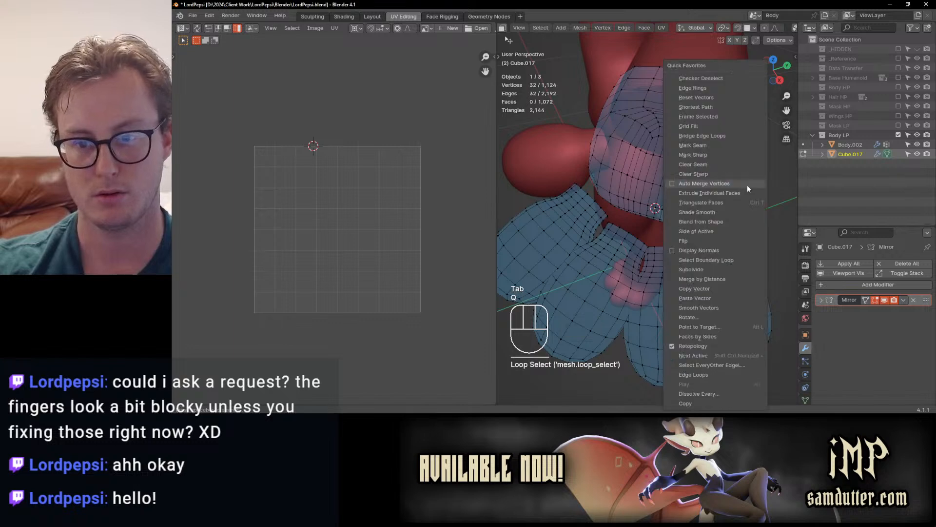
left_click(731, 138)
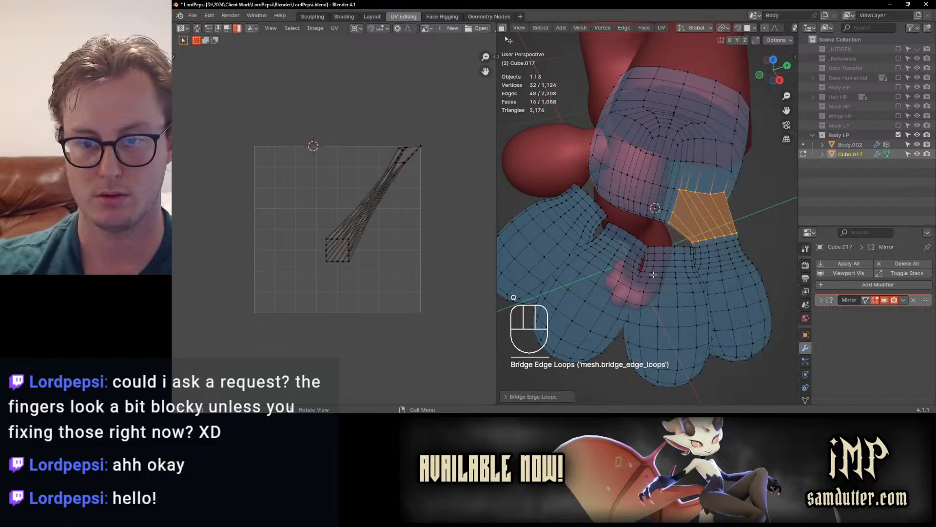
left_click(509, 397)
left_click(559, 321)
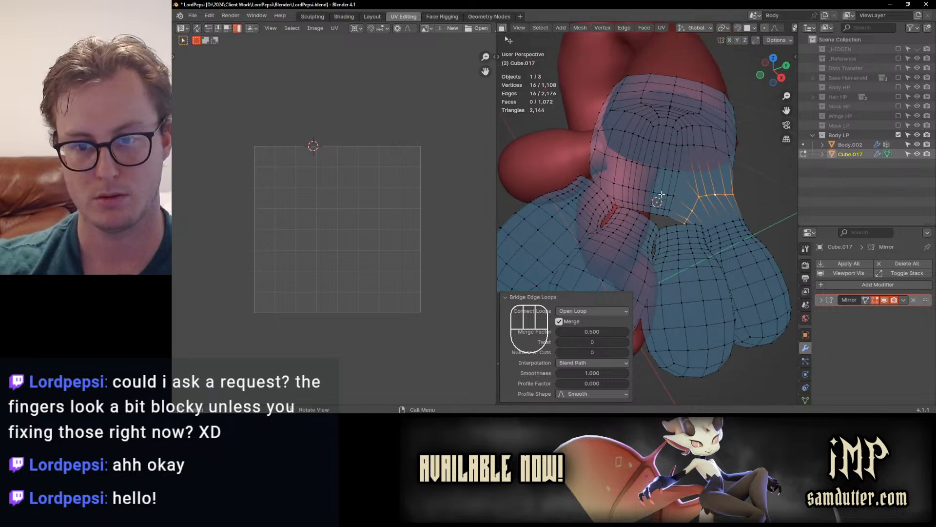
Delete a grown vertex patch at the bridge to reopen a hole, and select its edge loop.
middle_click_drag(660, 195, 666, 188)
left_click(665, 187)
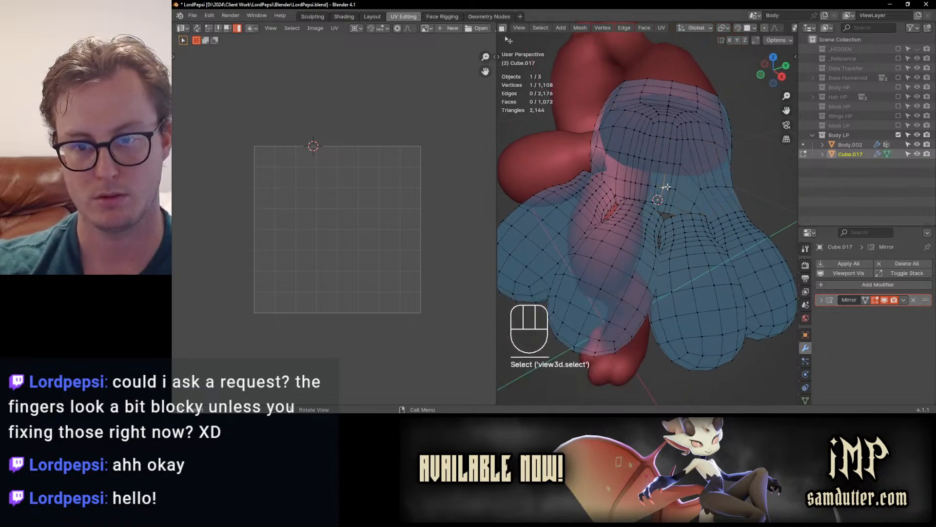
key("ctrl+KP_Add")
key("x")
left_click(658, 168)
middle_click_drag(658, 169, 658, 185)
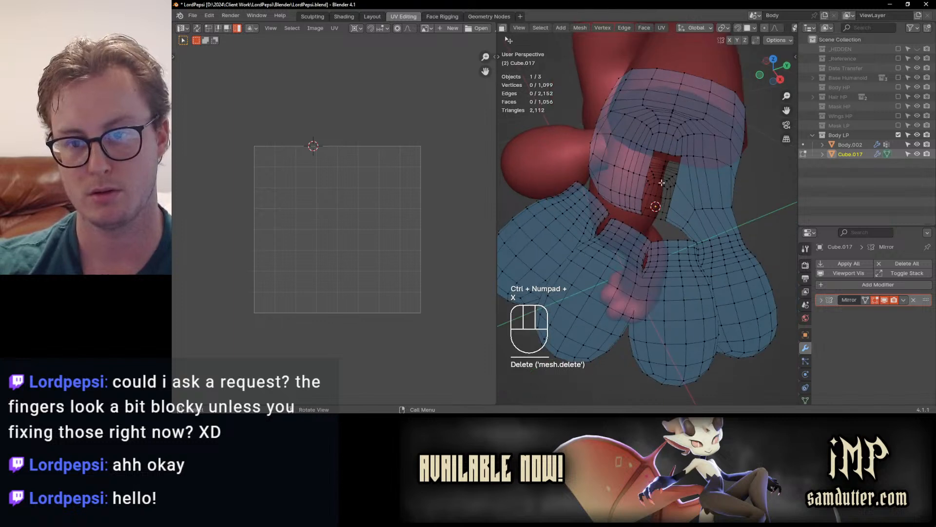
left_click(679, 158, "alt+shift")
Bridge the hole to the finger loop with Merge Factor 1.0, redoing the bridge after undoing.
key("q")
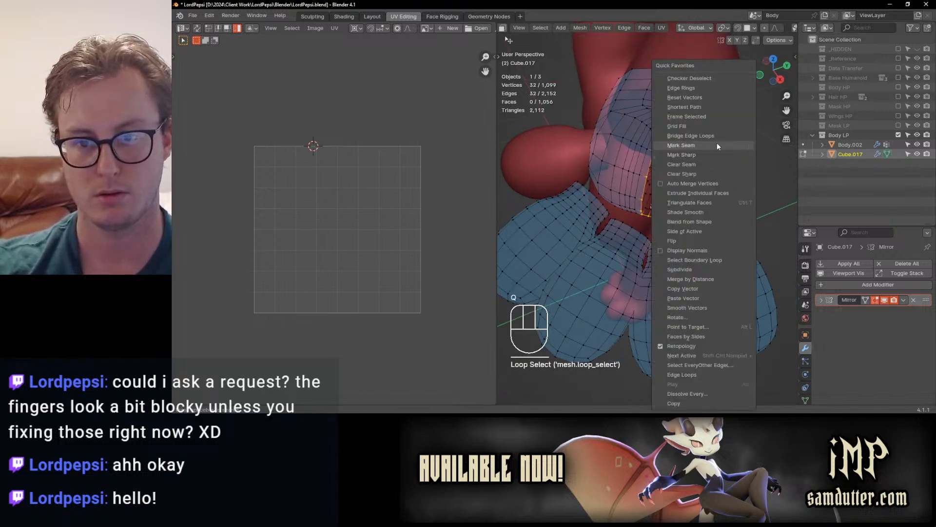
left_click(703, 136)
middle_click_drag(702, 142, 649, 201)
left_click_drag(573, 331, 629, 332)
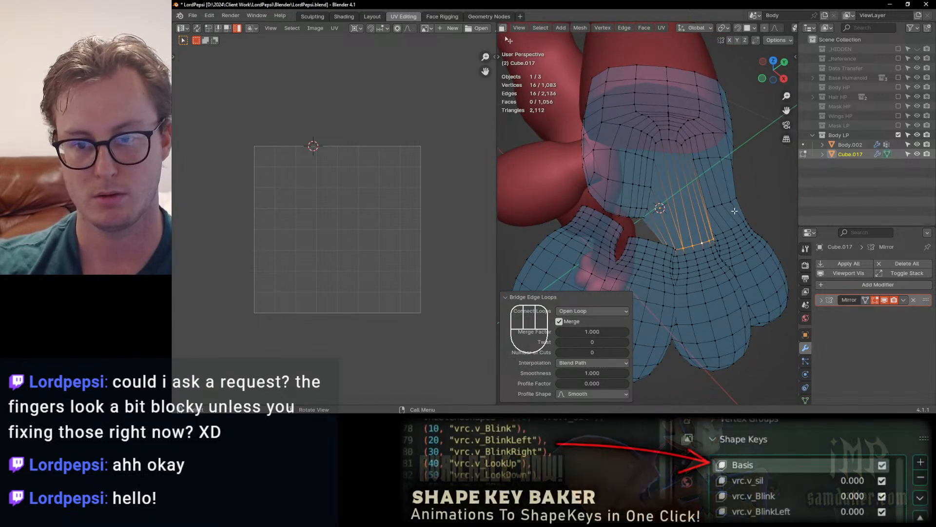
middle_click_drag(732, 206, 679, 239)
key("ctrl+z")
key("ctrl+z")
key("ctrl+z")
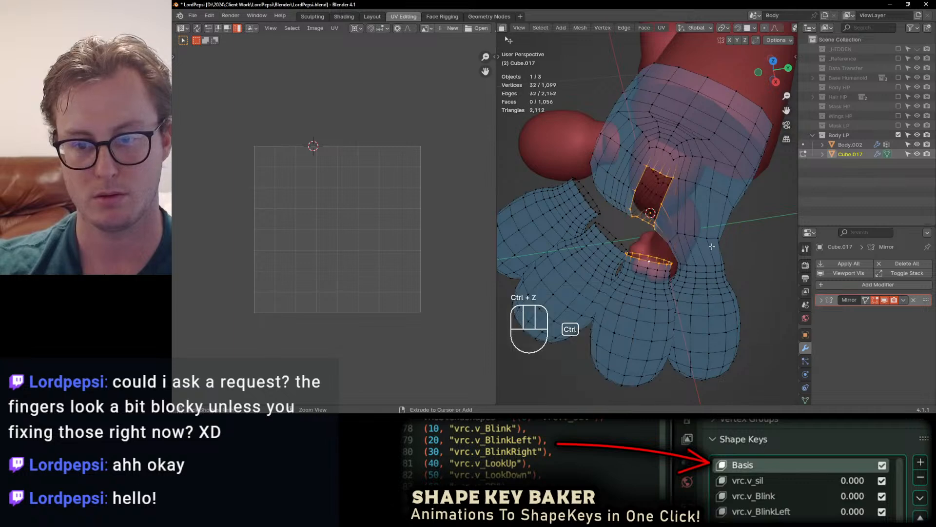
key("ctrl+z")
key("ctrl+z")
key("ctrl+z")
key("ctrl+z")
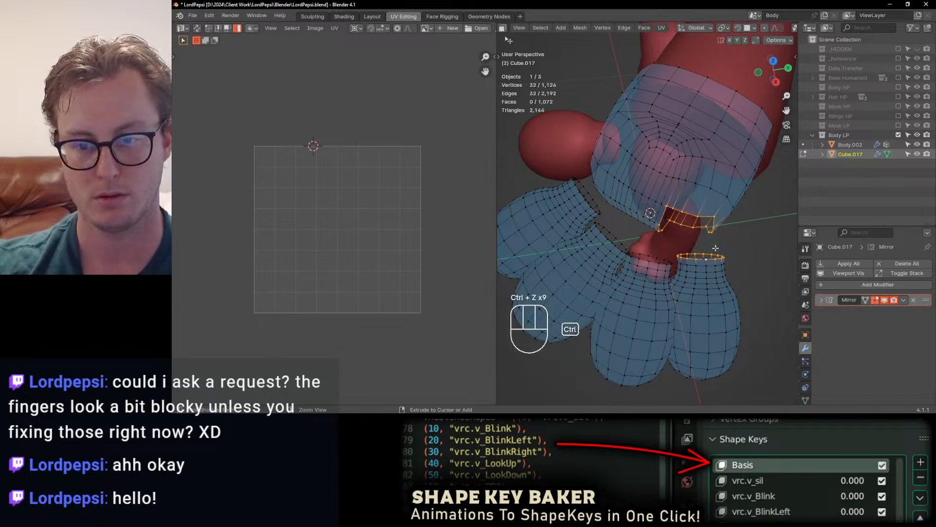
key("q")
left_click(726, 136)
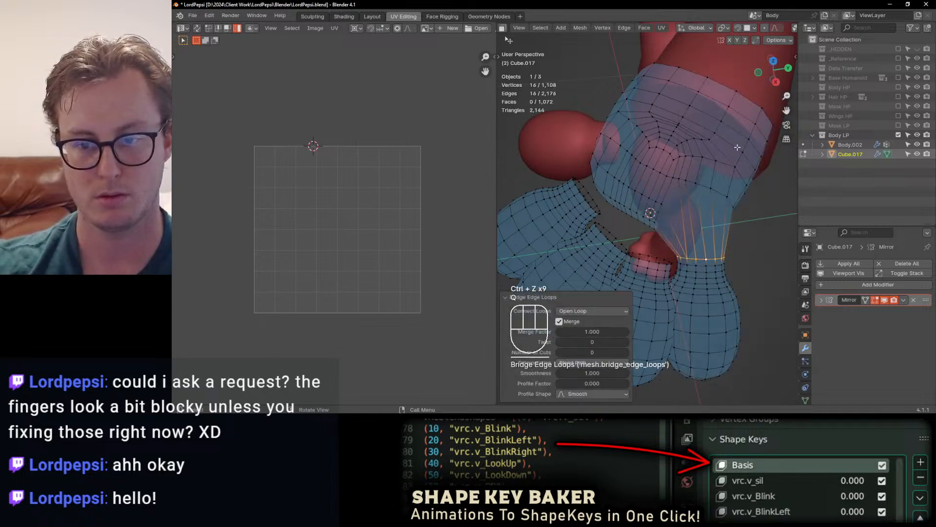
Delete faces on the bridge and bridge-merge the hole's boundary loop closed.
middle_click_drag(644, 224, 662, 219)
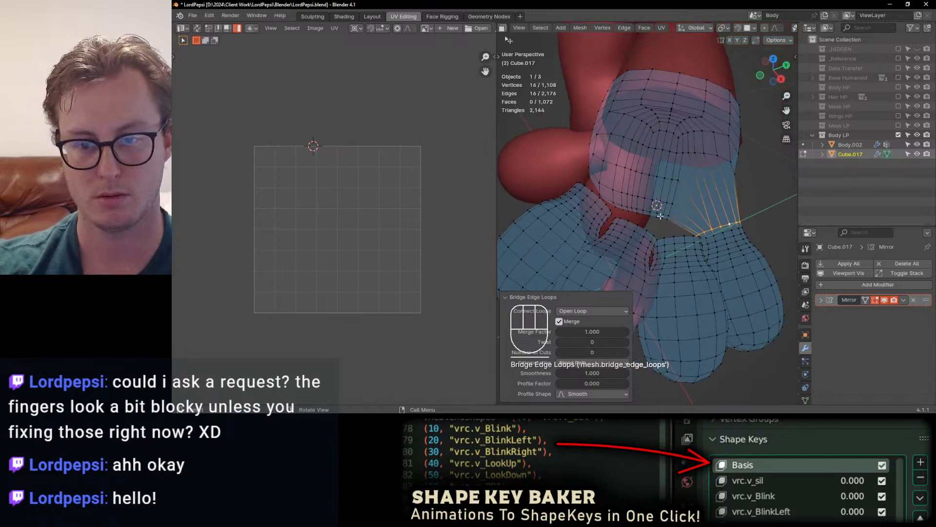
left_click(655, 203)
key("ctrl+KP_Add")
key("x")
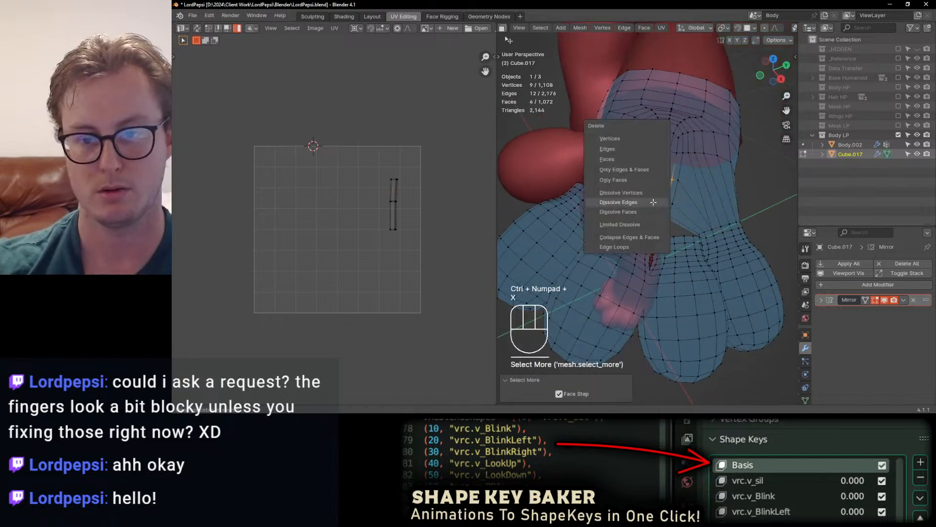
left_click(659, 184)
left_click(654, 150, "alt+shift")
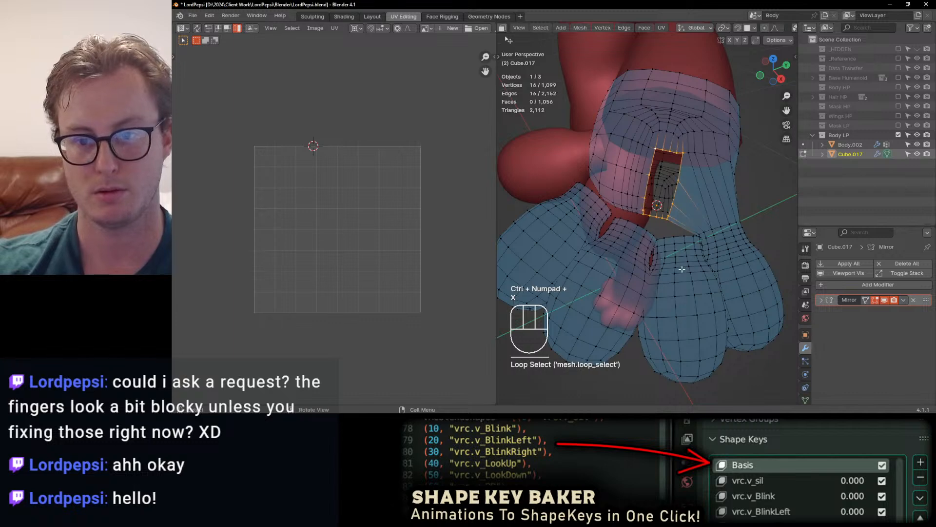
key("q")
left_click(756, 136)
Delete a grown vertex patch on the palm to open a larger hole for the next finger.
middle_click_drag(649, 212, 672, 230)
left_click(641, 213)
key("x")
key("v")
key("ctrl+z")
key("ctrl+KP_Add")
key("x")
key("v")
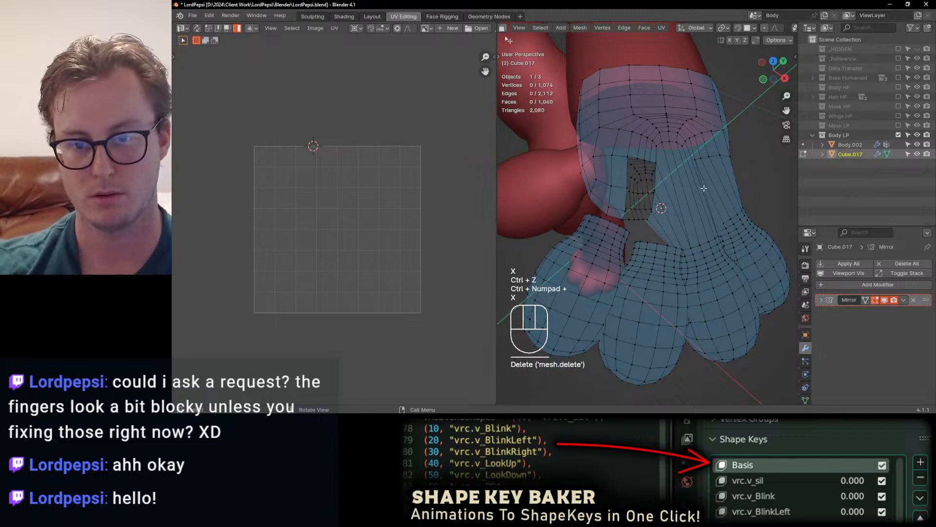
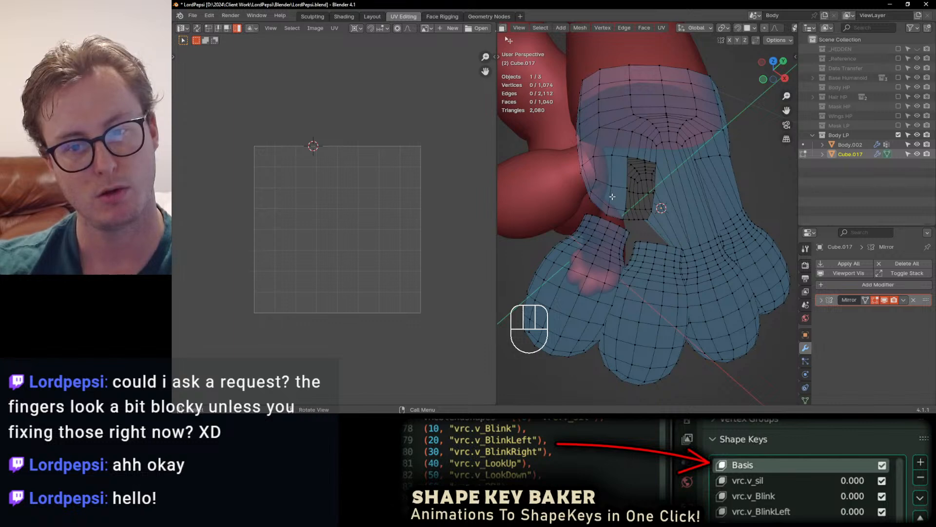
Undo to restore the deleted faces around the torso opening.
middle_click_drag(699, 173, 709, 238)
key("ctrl+z")
key("ctrl+z")
key("ctrl+z")
key("ctrl+z")
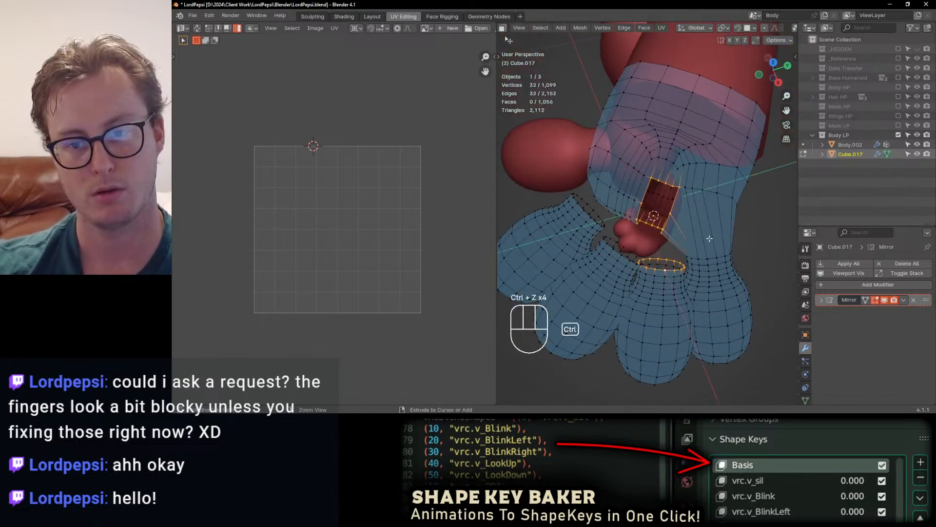
key("ctrl+z")
key("ctrl+z")
key("ctrl+z")
key("ctrl+z")
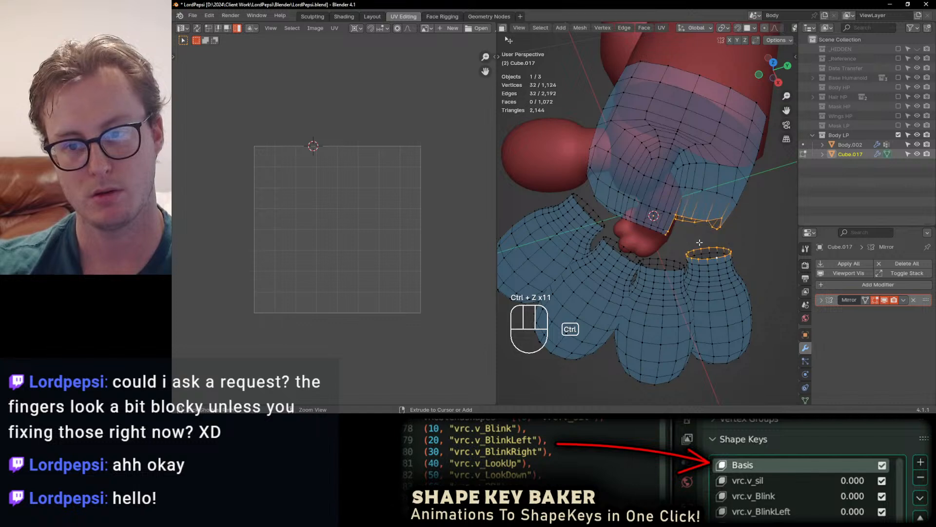
Path-select a vertex edge and the opening's edge loop, then bridge the two loops.
left_click(730, 197)
left_click(657, 182, "ctrl")
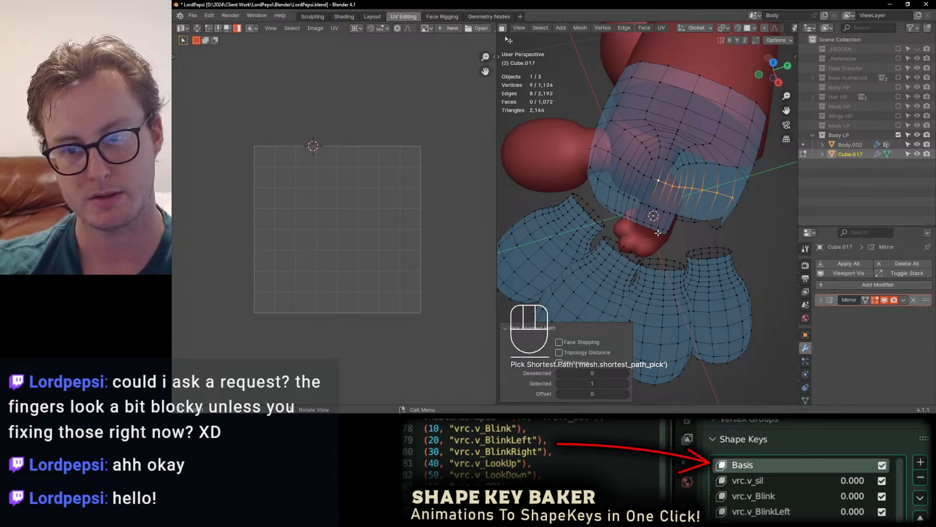
middle_click_drag(657, 233, 689, 163)
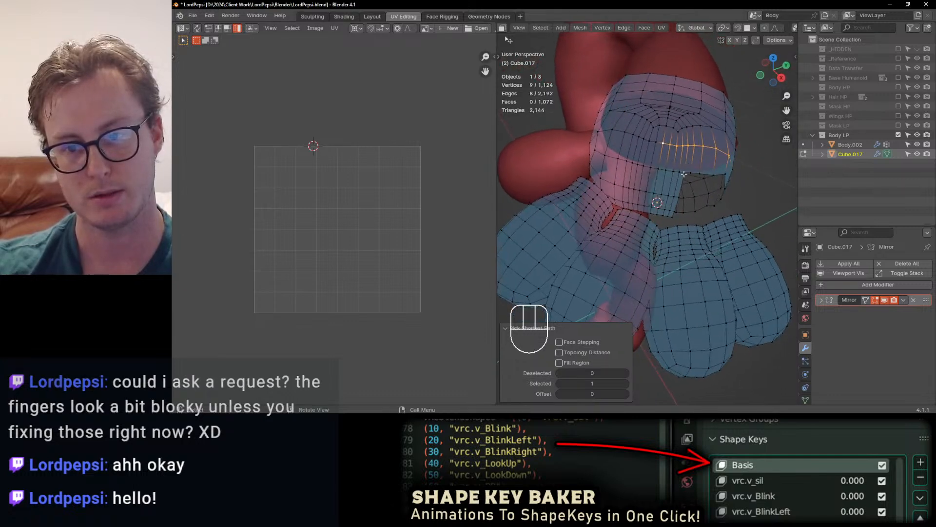
middle_click_drag(744, 218, 697, 220)
left_click(697, 221, "alt+shift")
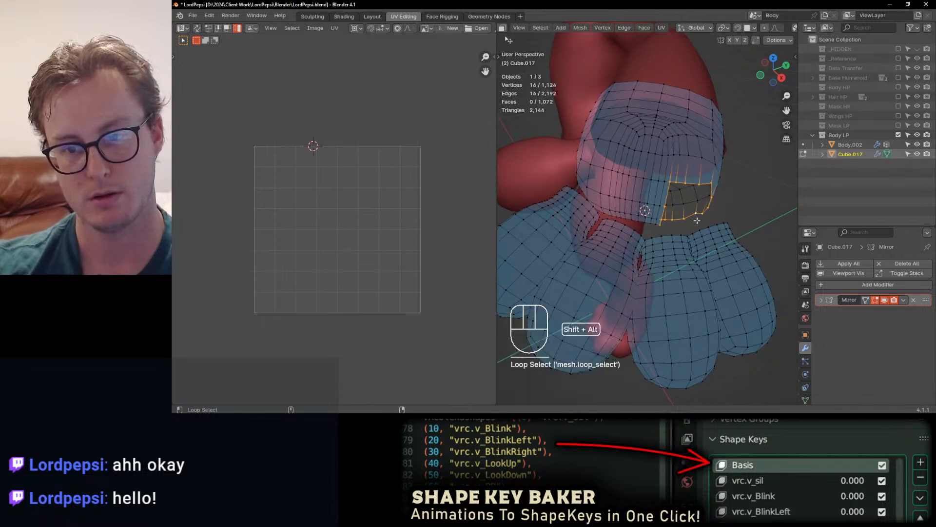
scroll(688, 219, "up", 2)
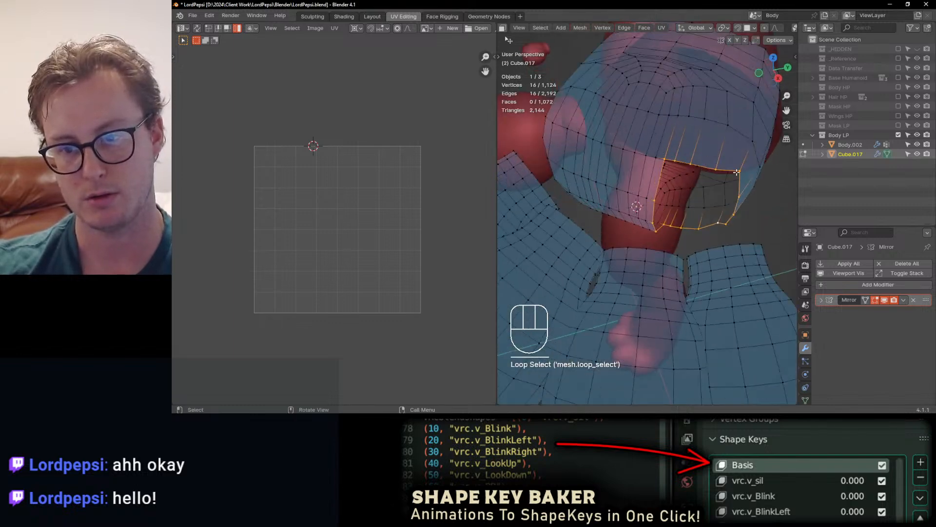
key("ctrl+e")
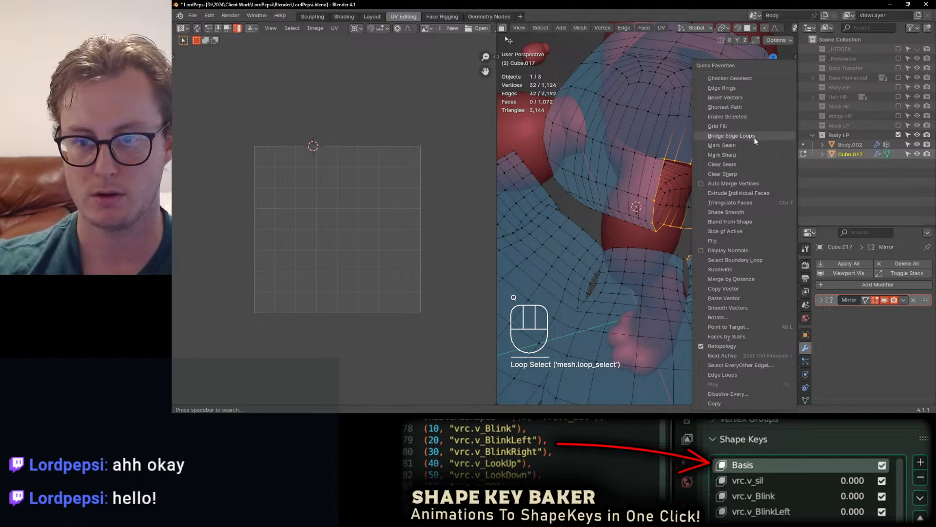
left_click(720, 145)
Select and grow part of the new bridge geometry, then delete it.
middle_click_drag(656, 188, 664, 204)
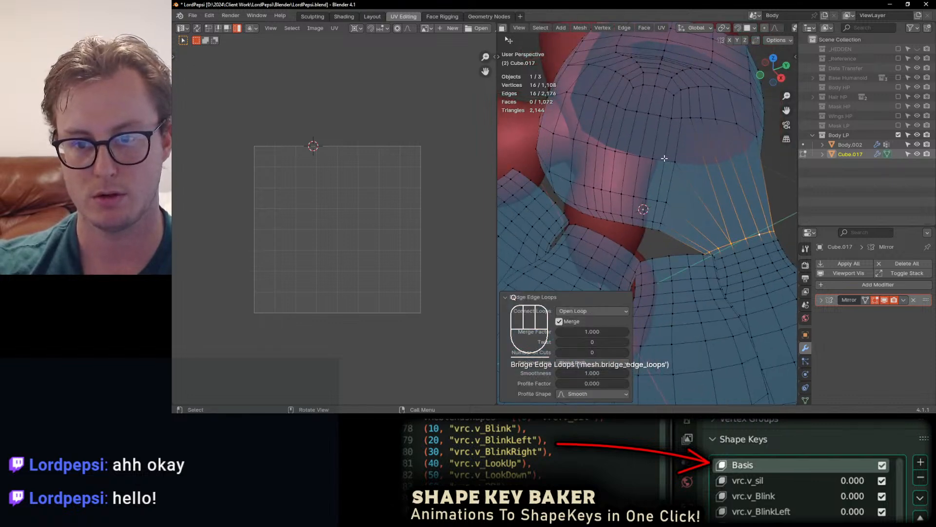
left_click(640, 220)
key("ctrl+KP_Add")
key("x")
left_click(633, 215)
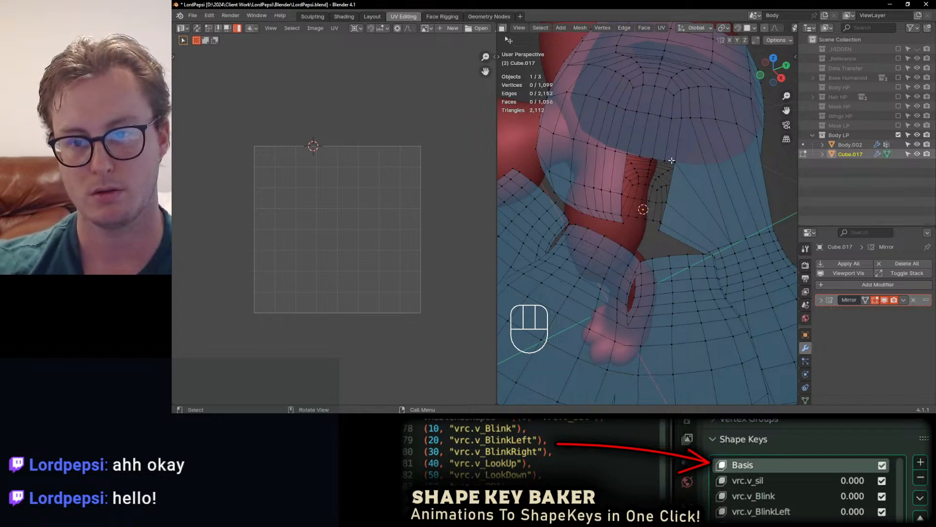
Undo the deletion and the earlier bridging edits until back in Object Mode.
key("ctrl+z")
key("ctrl+z")
key("ctrl+z")
key("ctrl+z")
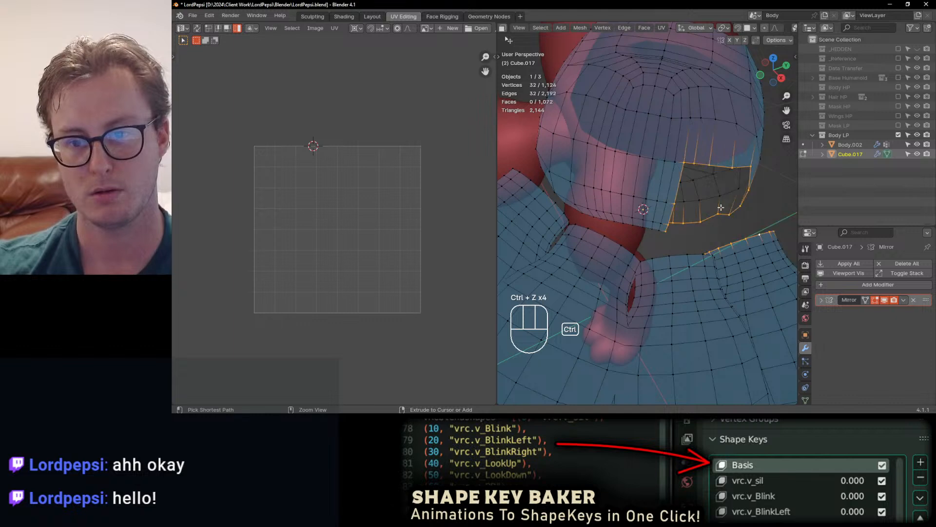
key("ctrl+z")
key("ctrl+z")
key("ctrl+z")
key("ctrl+z")
key("ctrl+z")
key("ctrl+z")
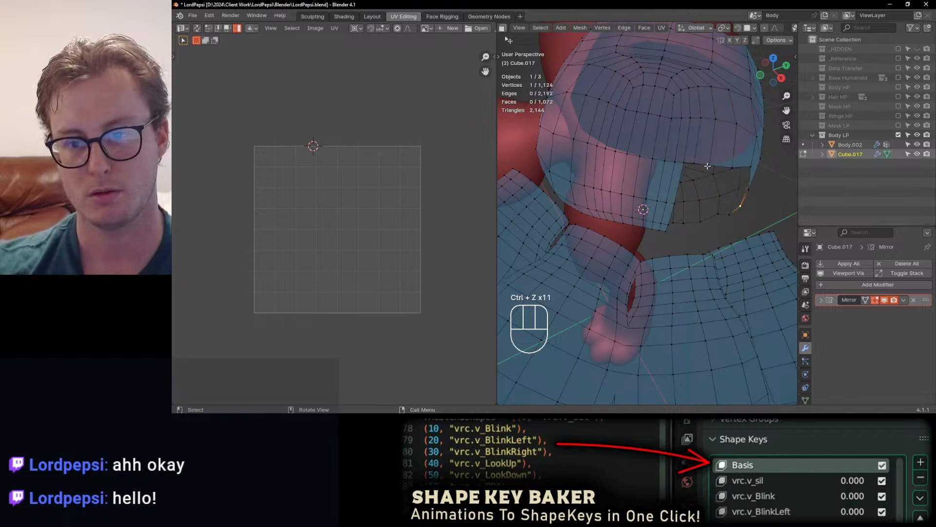
key("ctrl+z")
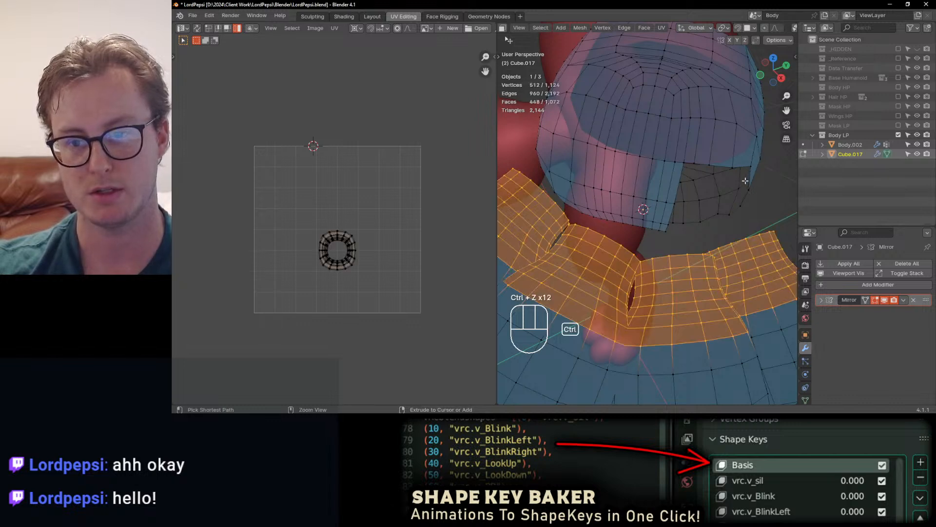
key("ctrl+z")
key("ctrl+z")
key("ctrl+z")
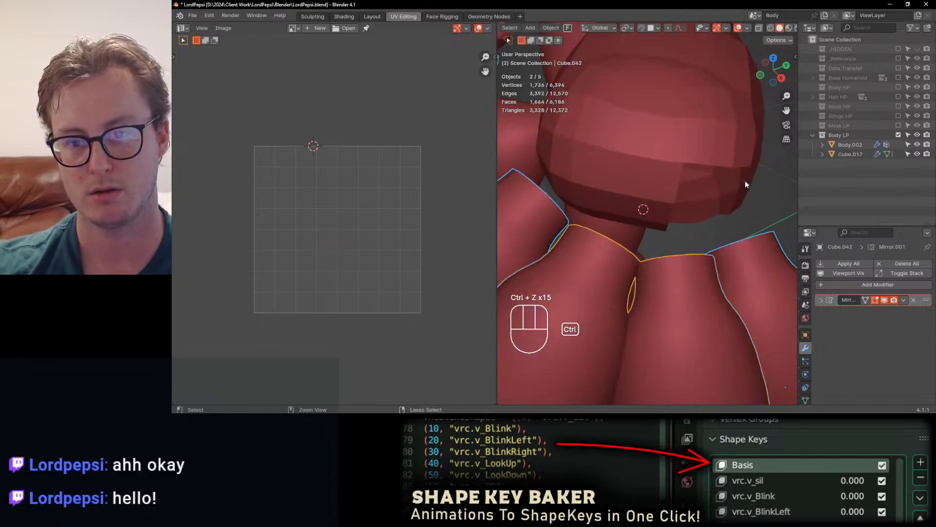
Scale Cube.017 up and move it slightly upward into position.
left_click(738, 182)
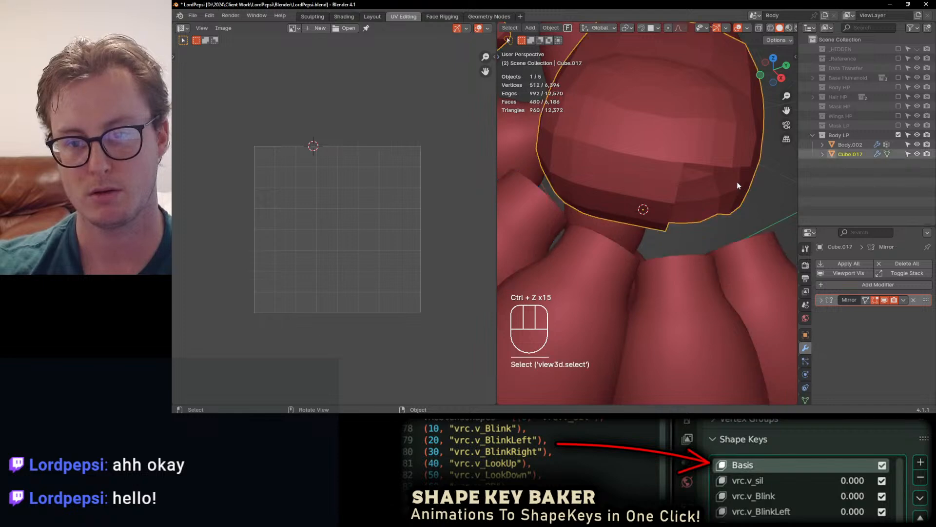
key("Tab")
scroll(686, 212, "down", 3)
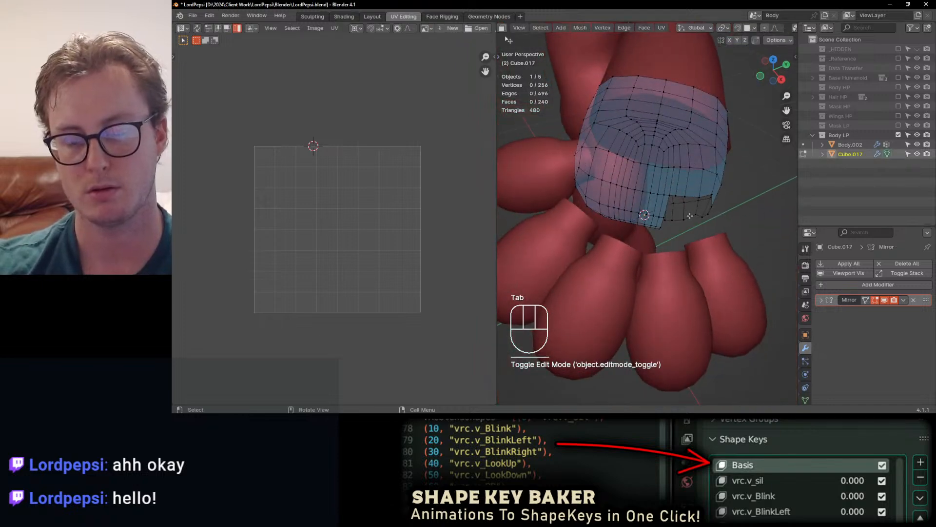
key("ctrl+z")
key("ctrl+z")
key("ctrl+z")
key("ctrl+z")
key("ctrl+z")
key("ctrl+z")
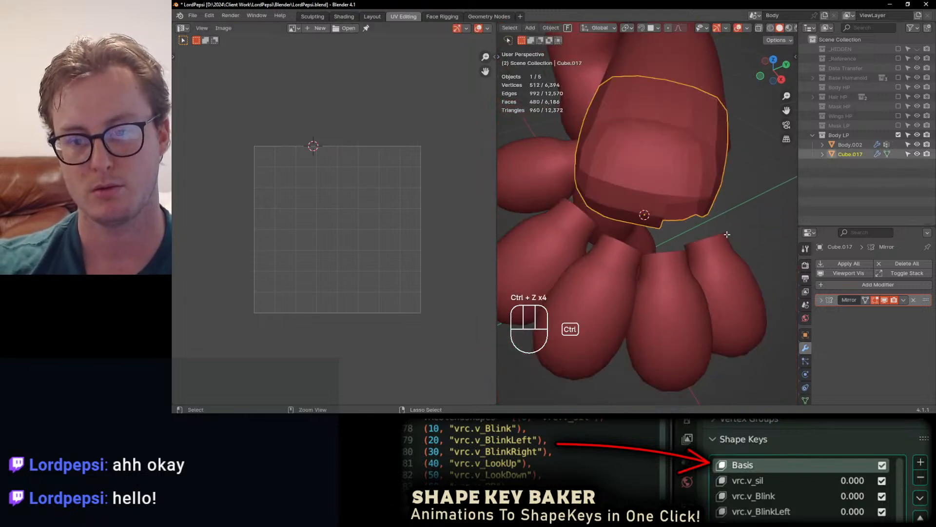
key("s")
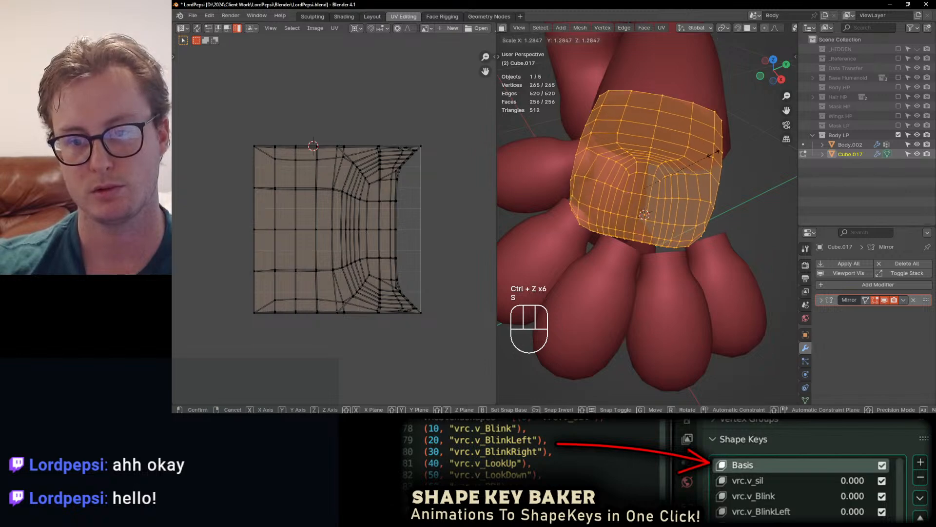
left_click(672, 197)
key("g")
left_click(664, 206)
key("g")
left_click(666, 196)
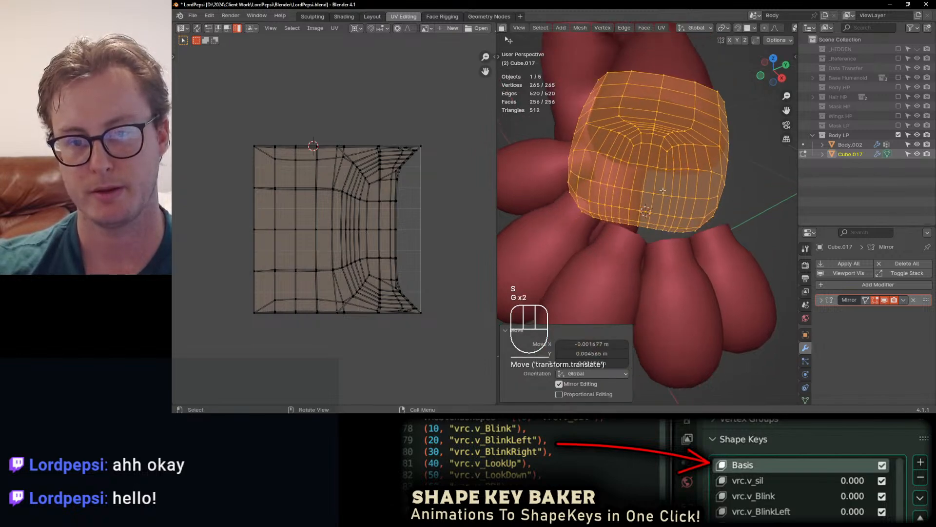
Path-select vertex rows along Cube.017's lower edge loops, viewed from below.
middle_click_drag(572, 188, 693, 203)
left_click(589, 187)
left_click(698, 199, "ctrl")
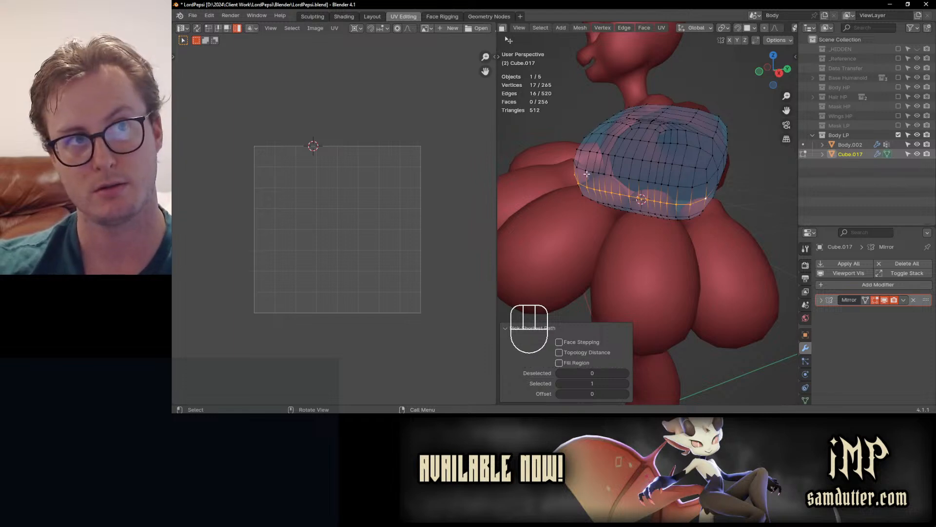
middle_click_drag(684, 200, 590, 163)
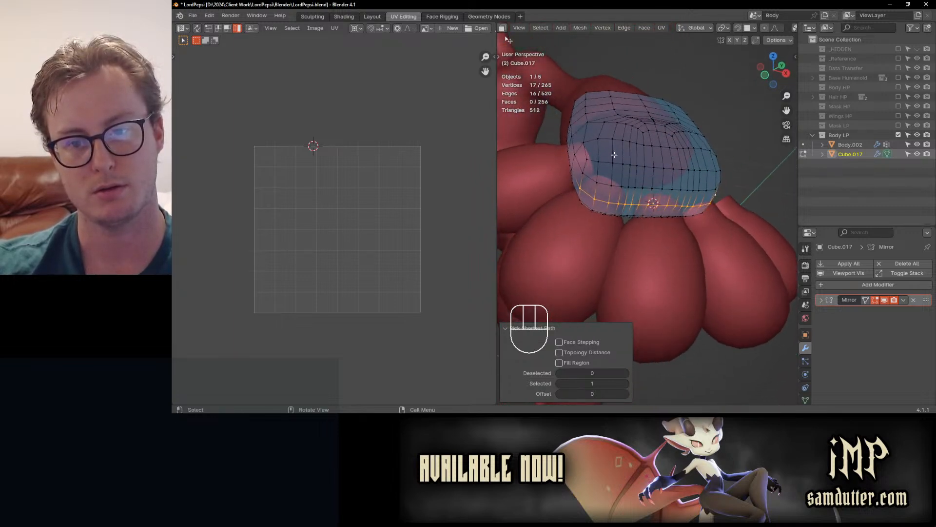
left_click(587, 159)
middle_click_drag(716, 160, 683, 174)
left_click(694, 198, "ctrl")
middle_click_drag(701, 211, 706, 179)
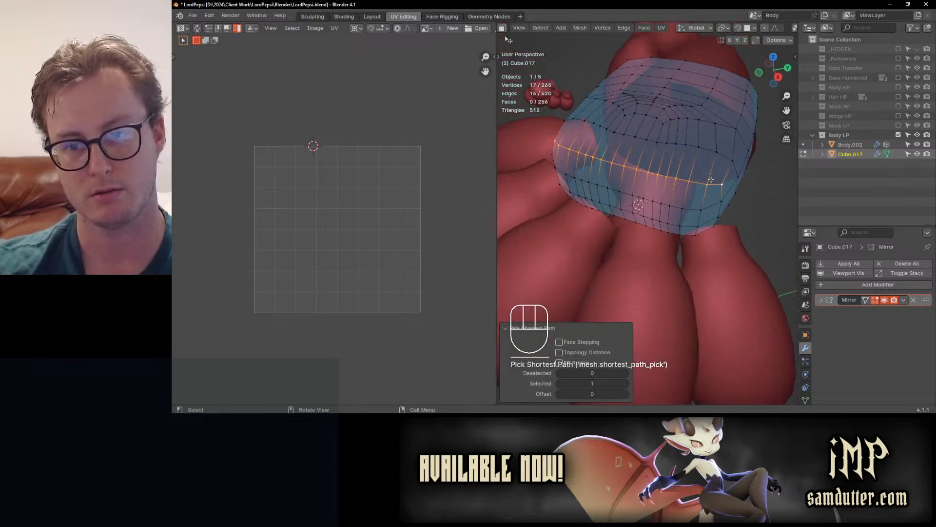
left_click(705, 180)
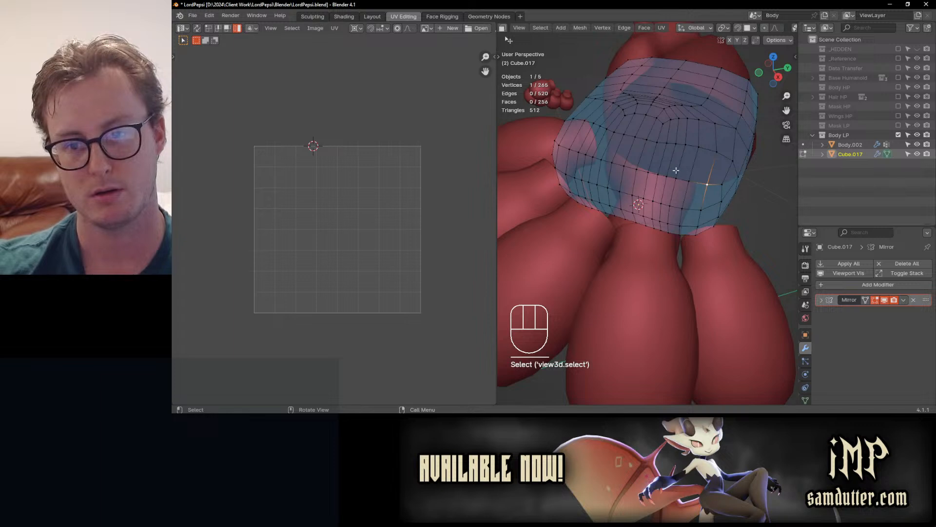
middle_click_drag(671, 183, 646, 119)
left_click(672, 138)
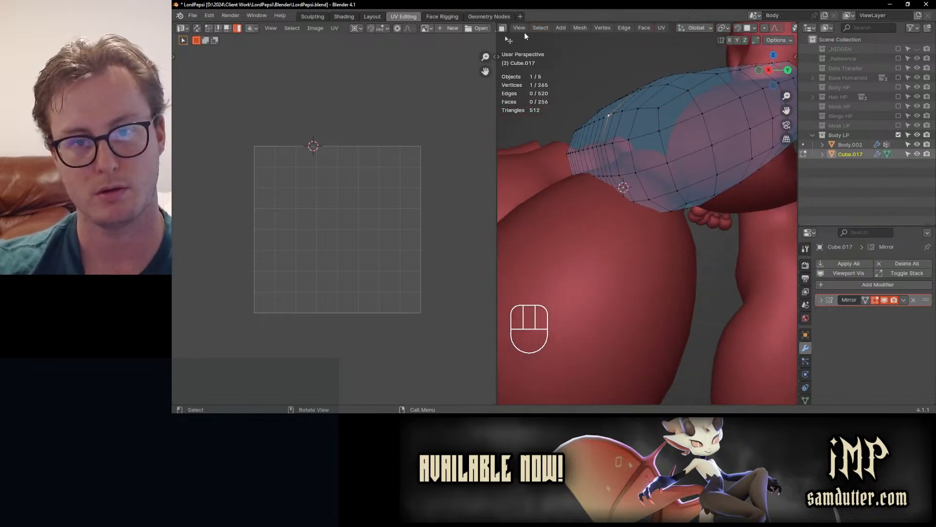
middle_click_drag(573, 84, 575, 52)
Select a strip of underside faces and delete it.
key("t")
left_click(647, 142)
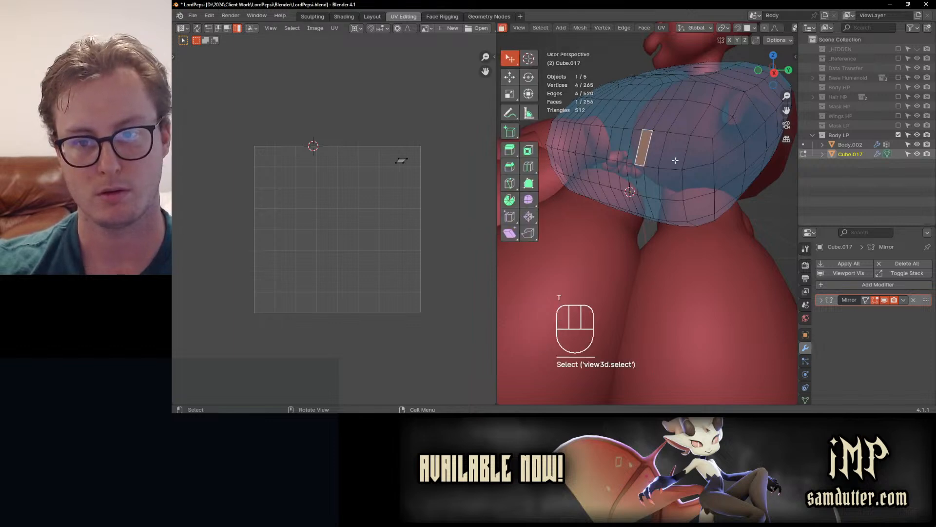
middle_click_drag(675, 150, 650, 113)
left_click(678, 185, "ctrl+shift")
key("x")
middle_click_drag(678, 186, 707, 192)
middle_click_drag(620, 173, 648, 187)
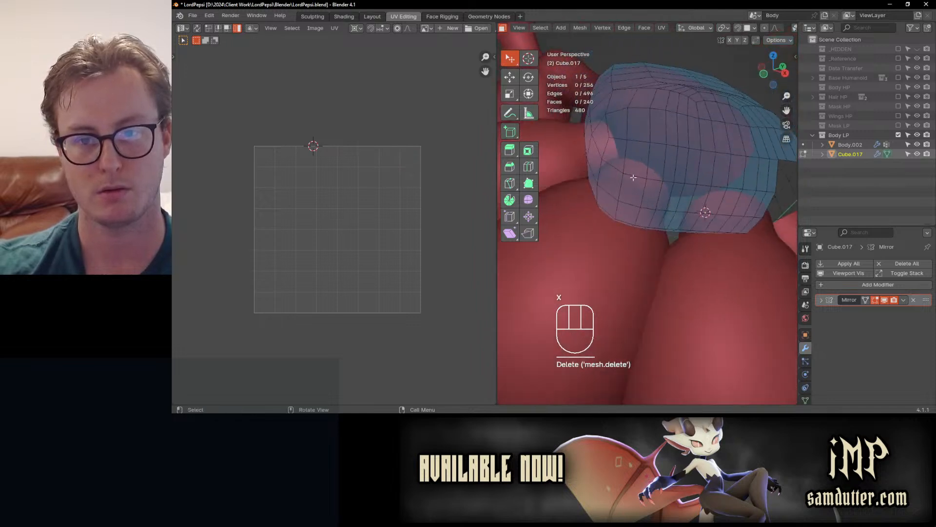
Delete a second 16-face underside strip, leaving 224 faces, and exit Edit Mode.
left_click(671, 153)
middle_click_drag(672, 153, 664, 203)
left_click(658, 163, "ctrl")
key("x")
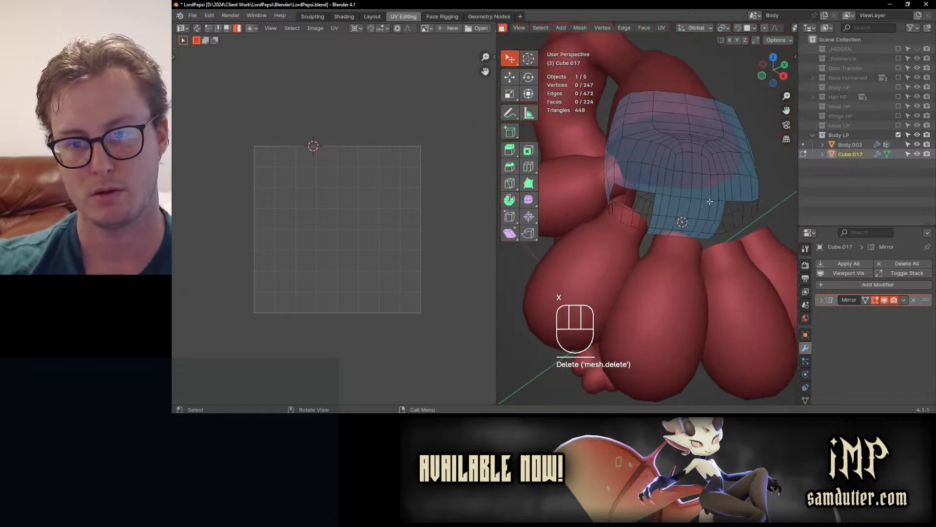
key("Tab")
left_click(755, 258)
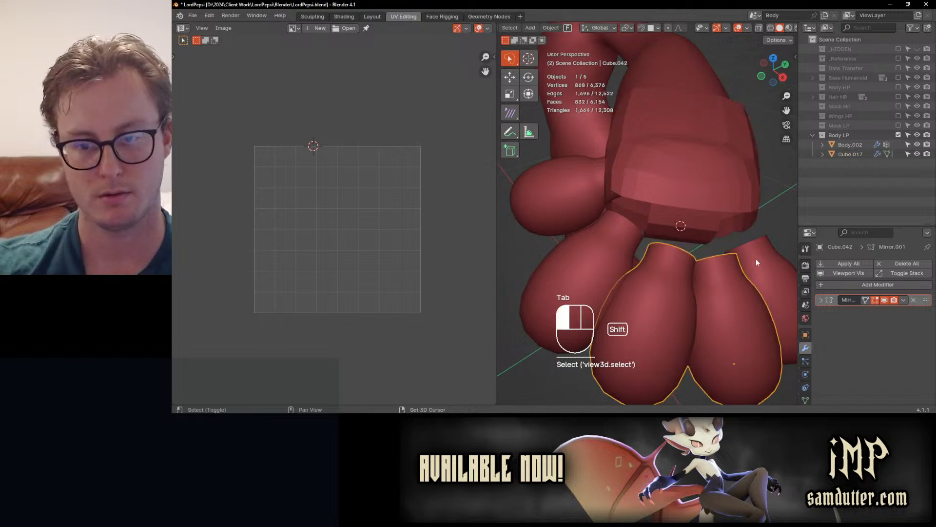
Join the selected piece into Cube.017 and enter Edit Mode on the merged mesh.
left_click(727, 189, "ctrl")
key("ctrl+j")
key("Tab")
middle_click_drag(727, 193, 579, 54)
scroll(532, 28, "left", 2)
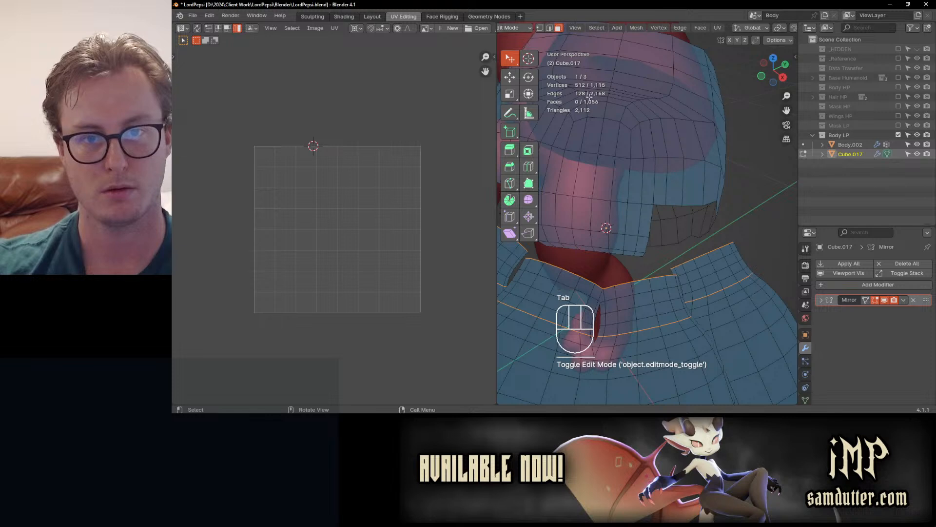
Select the whole connected upper piece and move it into a new position.
left_click(616, 142)
key("k")
middle_click_drag(616, 141, 643, 140)
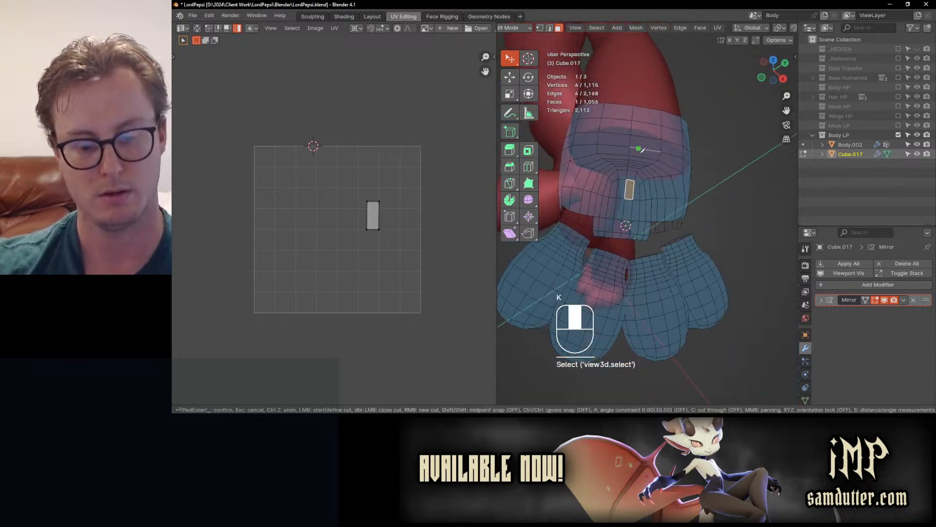
key("l")
key("g")
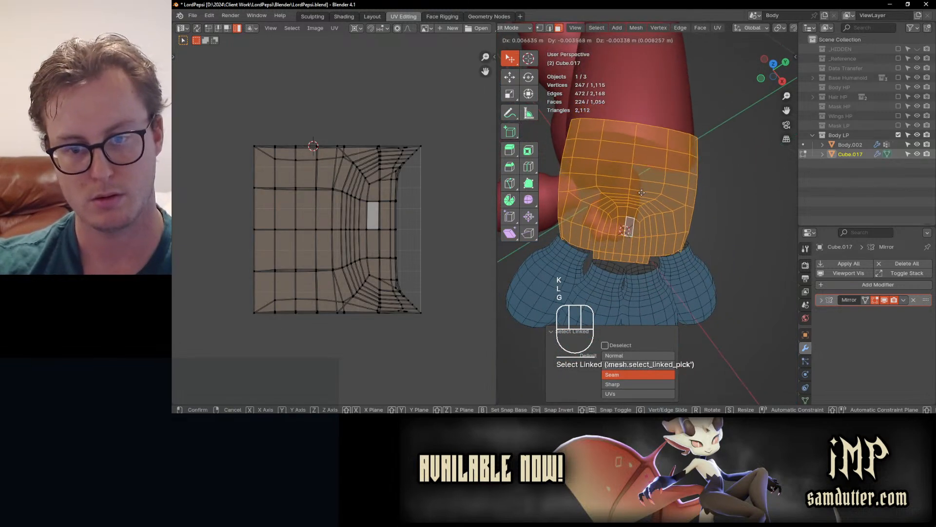
left_click(658, 186)
Rotate and reposition the upper piece, finishing with a tilt of about -4.67°.
key("r")
middle_click_drag(658, 187, 678, 179)
left_click(671, 169)
key("g")
left_click(675, 167)
key("r")
left_click(724, 166)
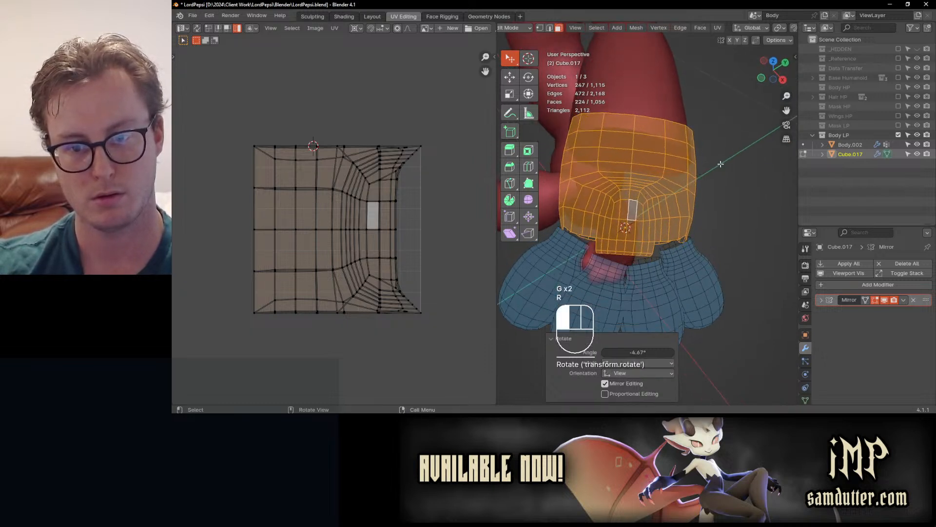
Select the two open edge loops in vertex mode and bridge them together.
left_click(539, 29)
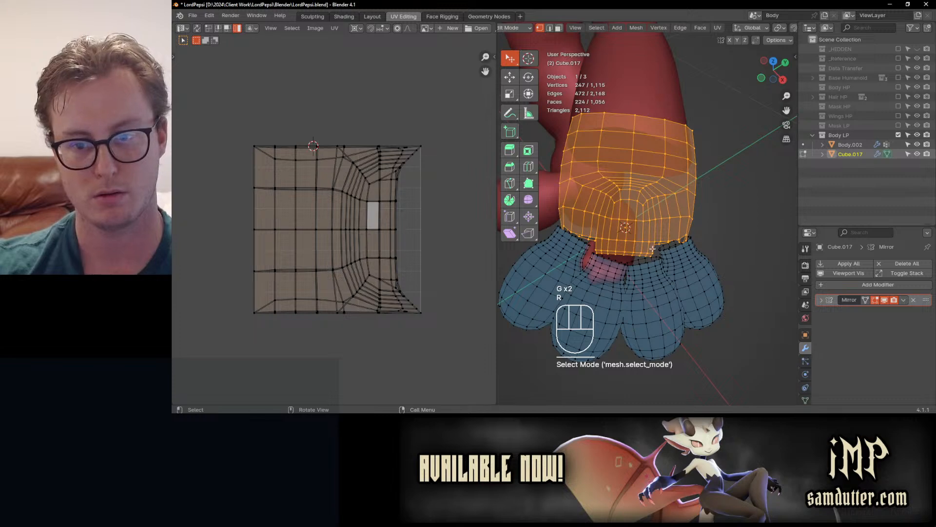
left_click(652, 249)
left_click(658, 247, "alt+shift")
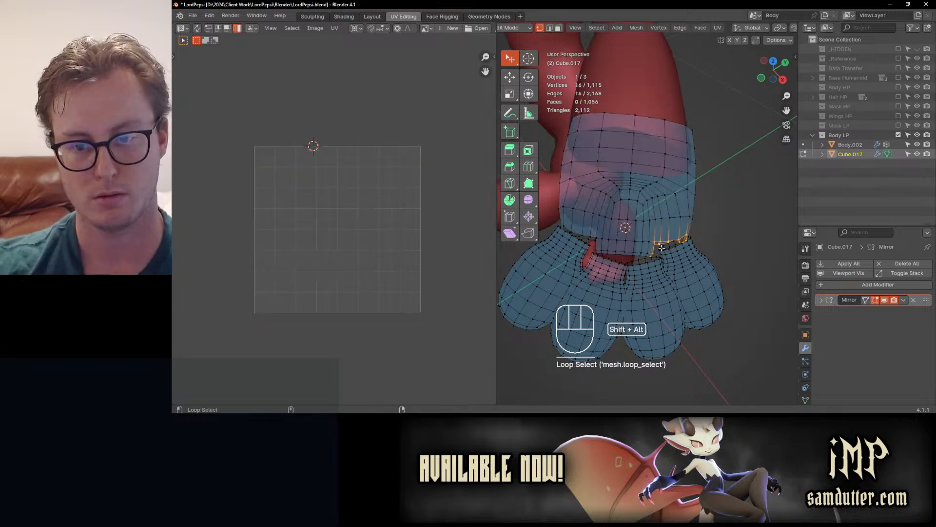
right_click(713, 229)
left_click(731, 135)
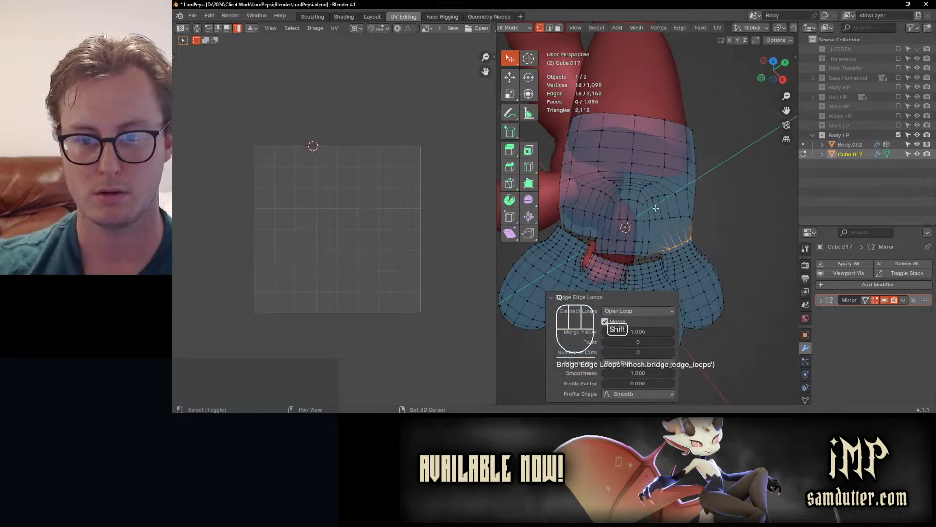
Bridge the left opening's two matching edge loops.
middle_click_drag(673, 184, 641, 187)
scroll(640, 188, "up", 1)
left_click(622, 186)
left_click(601, 179, "alt+shift")
right_click(630, 174)
left_click(691, 128)
Select a path of small faces under the body and delete them.
middle_click_drag(683, 195, 660, 205)
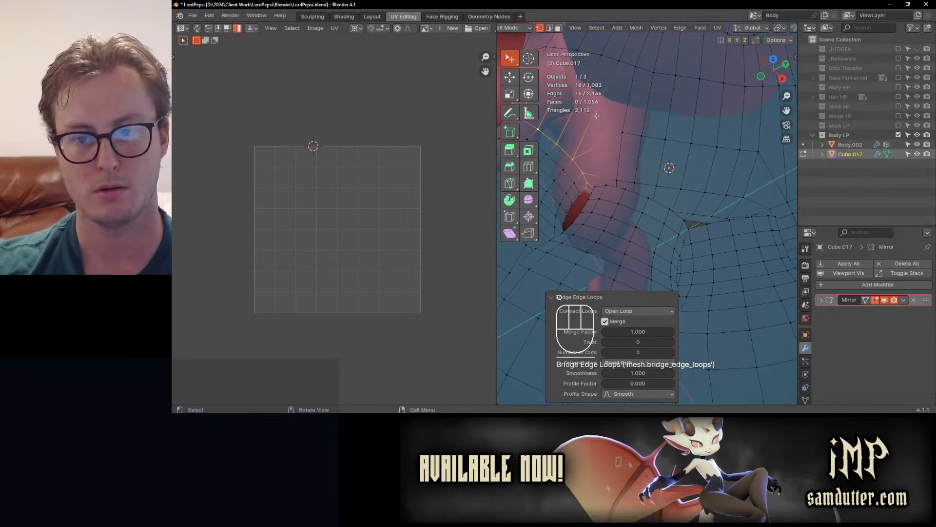
key("3")
left_click(617, 153)
middle_click_drag(617, 154, 672, 173)
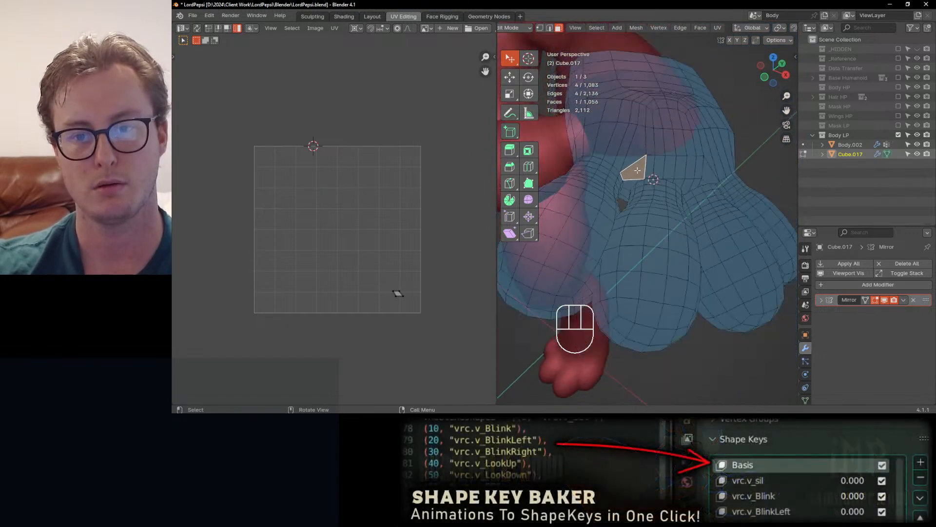
left_click(672, 172)
middle_click_drag(629, 220, 624, 198)
left_click(625, 199, "ctrl")
key("x")
left_click(714, 132)
Select the edge loops around the hole and close it with Bridge Edge Loops.
middle_click_drag(722, 179, 547, 57)
left_click(550, 28)
left_click(627, 167)
left_click(643, 190, "alt+shift")
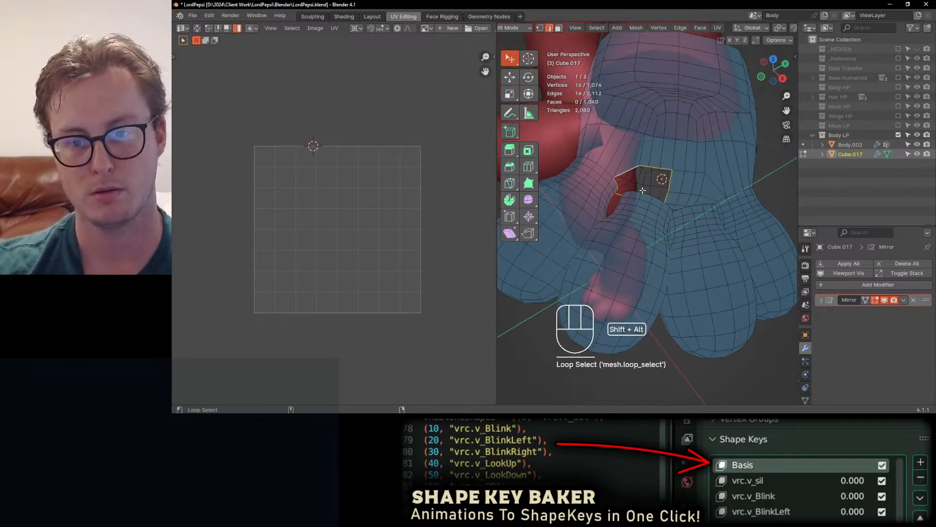
key("ctrl+e")
left_click(749, 122)
scroll(659, 209, "up", 3)
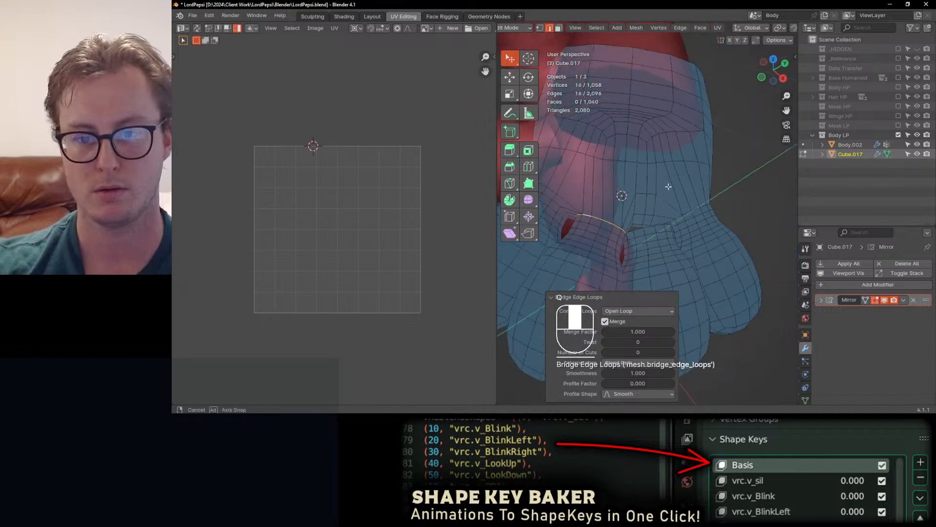
Delete another path of faces on the body, leaving a hole.
key("3")
middle_click_drag(651, 227, 645, 243)
left_click(600, 222)
middle_click_drag(599, 222, 661, 186)
left_click(653, 189, "ctrl+shift")
key("x")
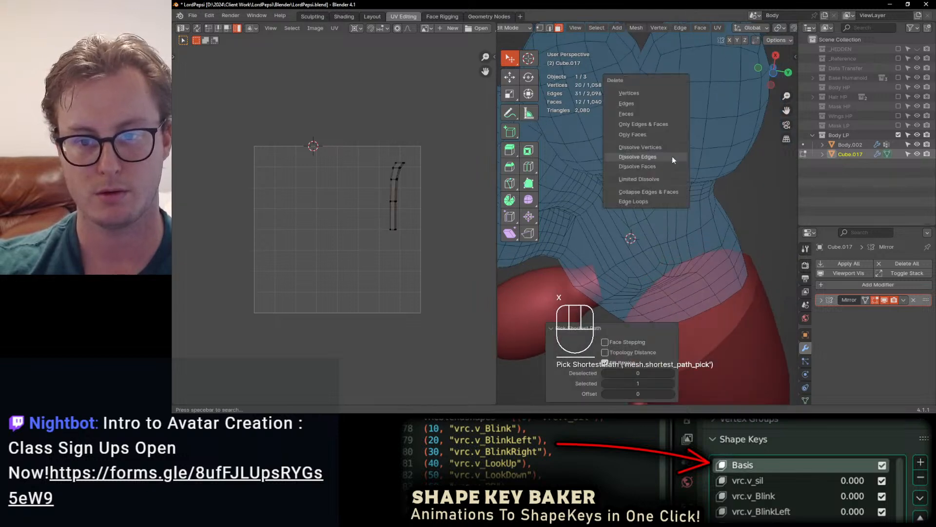
left_click(666, 116)
middle_click_drag(666, 115, 661, 255)
Attempt to bridge the hole's border loop, then undo the failed bridge.
left_click(549, 28)
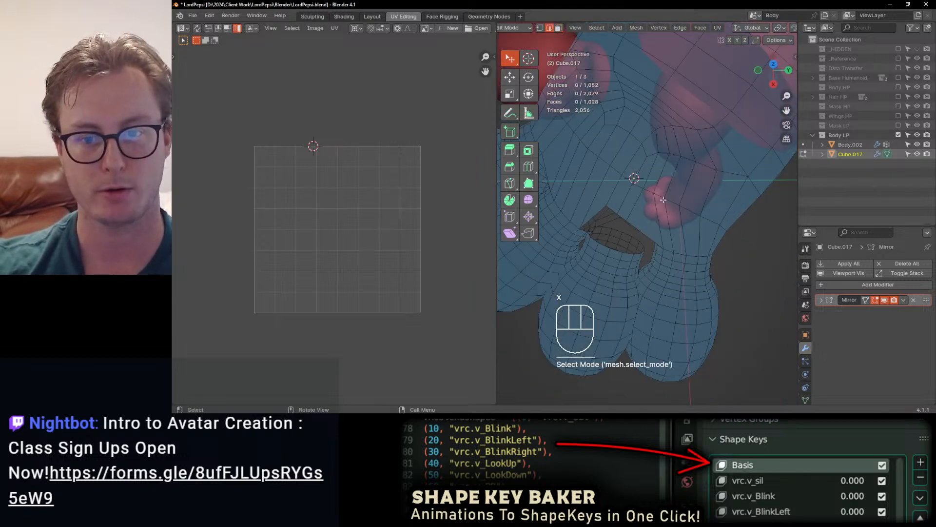
left_click(617, 211, "alt+shift")
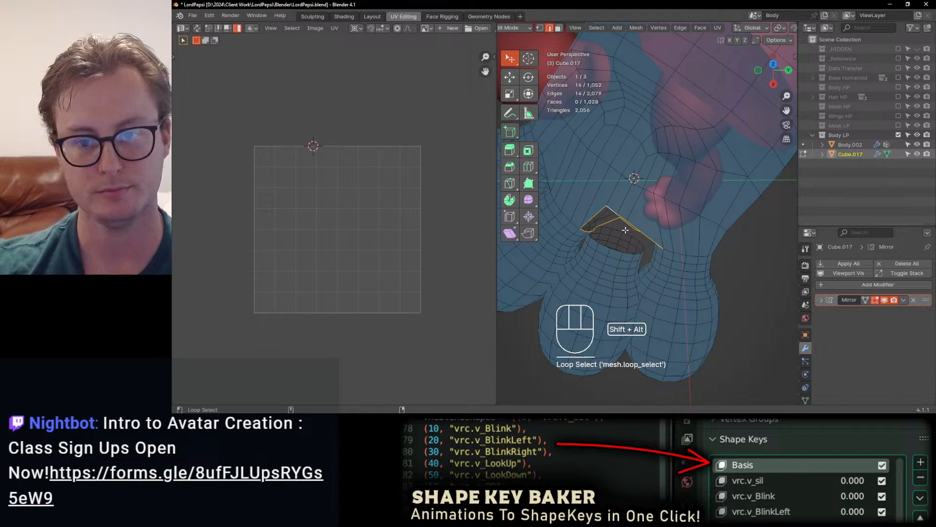
key("q")
left_click(701, 119)
scroll(683, 161, "down", 5)
middle_click_drag(671, 176, 702, 159)
scroll(674, 189, "up", 4)
middle_click_drag(674, 190, 667, 211)
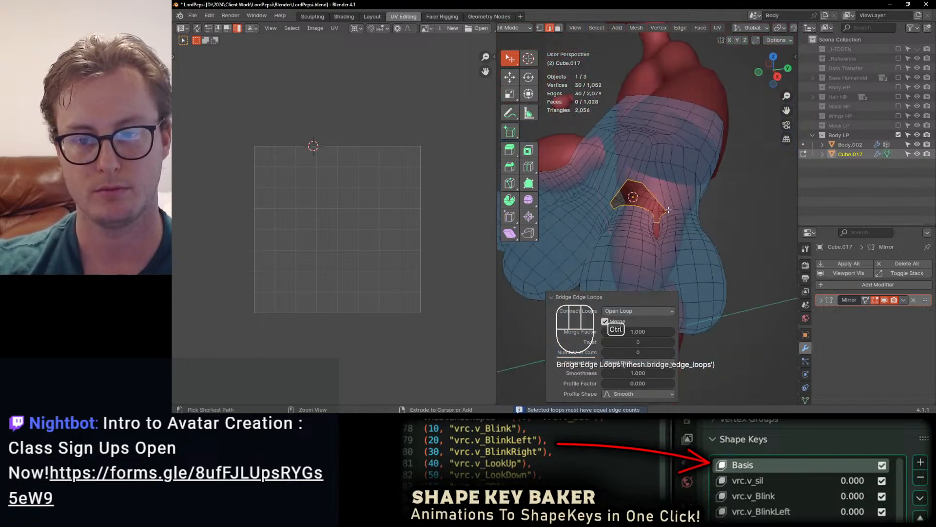
key("ctrl+z")
key("ctrl+z")
key("ctrl+z")
scroll(671, 217, "up", 3)
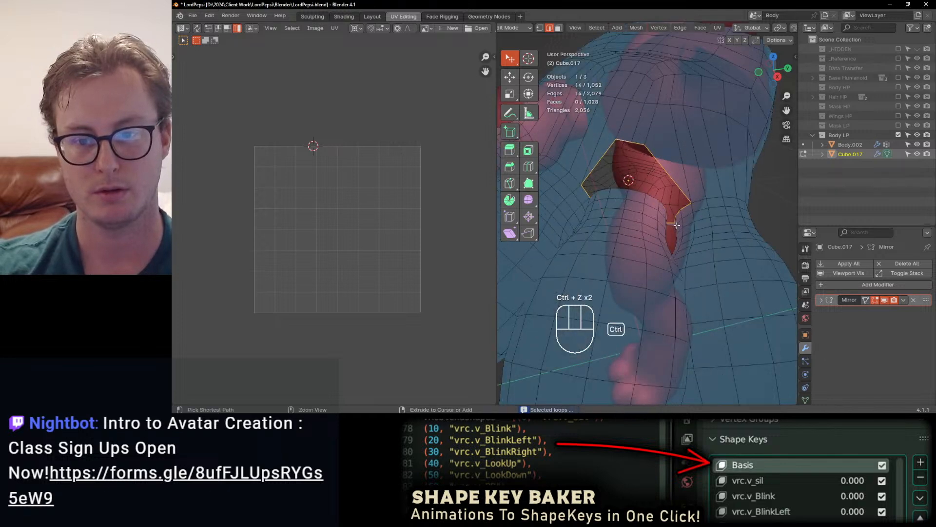
key("ctrl+z")
Delete vertices on the hole's border to enlarge the opening.
left_click(634, 219, "alt+shift")
left_click(609, 168, "alt")
middle_click_drag(609, 169, 652, 191)
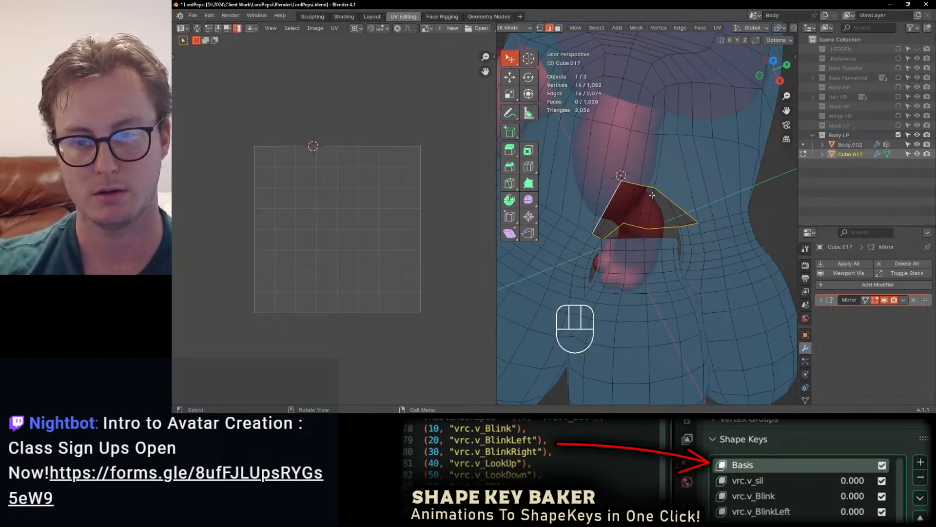
middle_click_drag(652, 194, 636, 187)
left_click(624, 186)
left_click(639, 182, "shift")
key("x")
key("v")
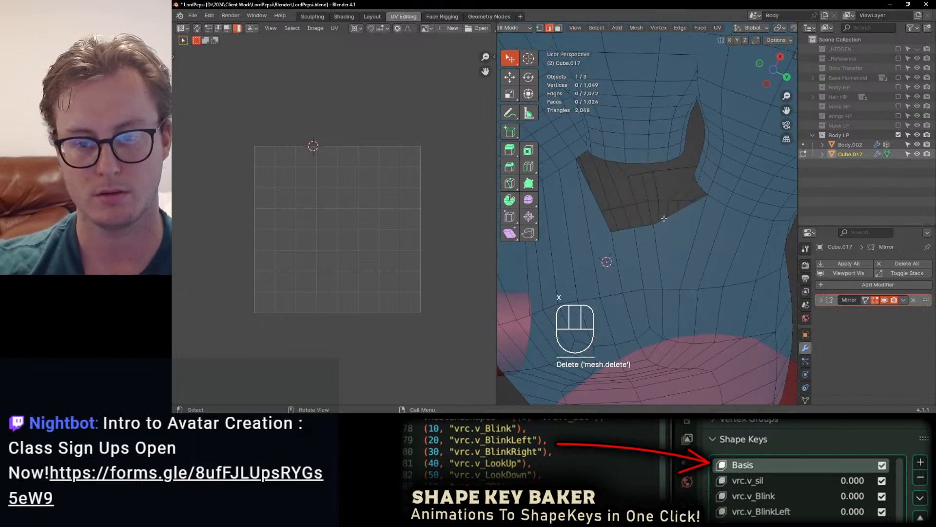
left_click(665, 218)
Select the hole's lower and upper boundary loops and bridge them closed.
left_click(666, 218, "alt+shift")
left_click(653, 166, "alt+shift")
key("q")
left_click(690, 120)
scroll(660, 130, "down", 4)
middle_click_drag(661, 129, 673, 266)
scroll(649, 238, "up", 4)
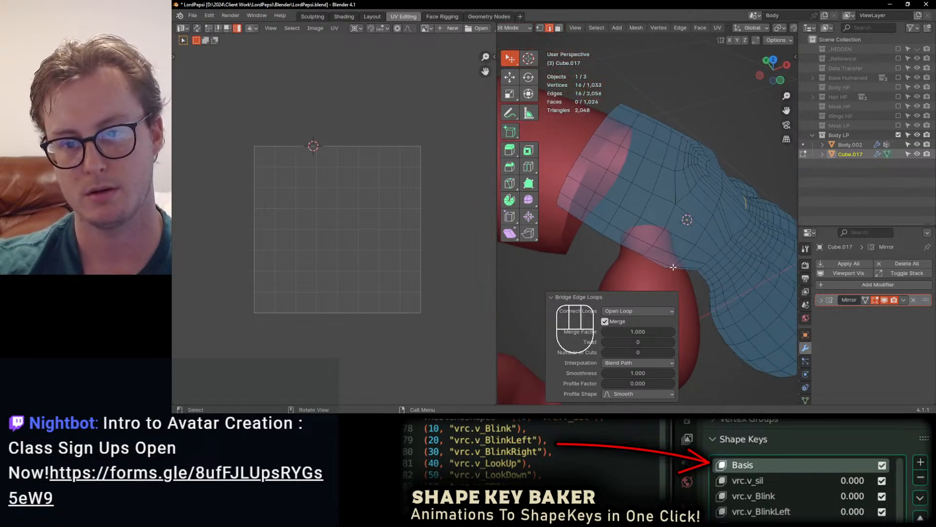
Select a face on the glove and delete it, then undo the deletion.
left_click(541, 28)
left_click(583, 176)
left_click(559, 28)
left_click(587, 171)
middle_click_drag(621, 271, 642, 265)
key("x")
left_click(671, 201)
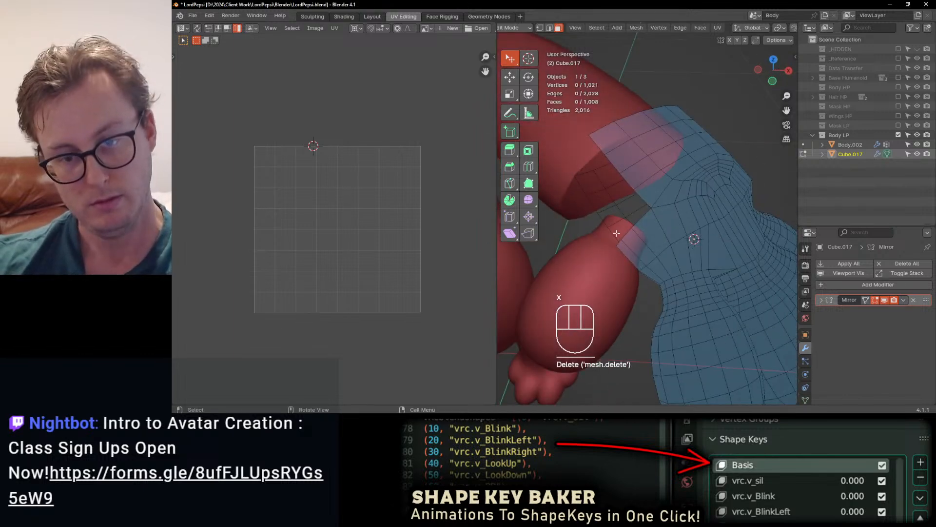
key("ctrl+z")
Shrink the glove selection and delete those vertices and faces to open the glove.
left_click(540, 28)
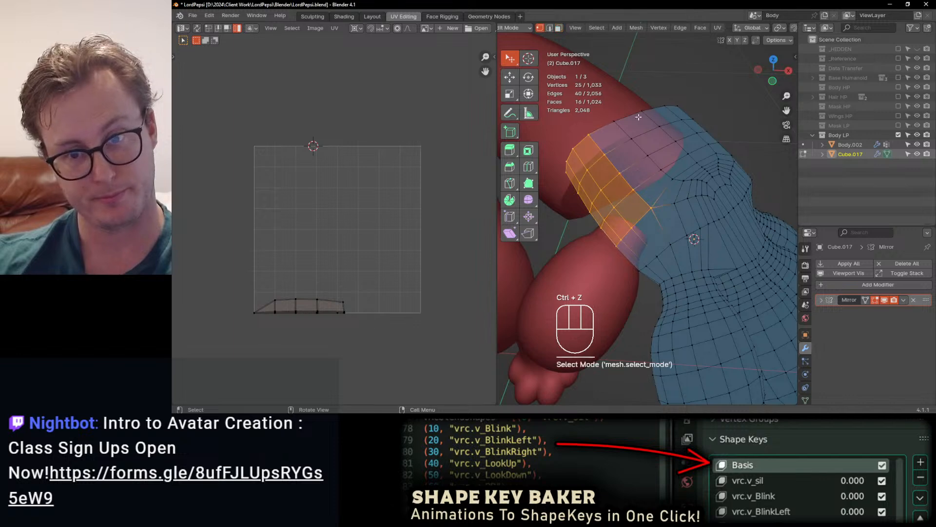
key("ctrl+KP_Subtract")
key("x")
left_click(642, 134)
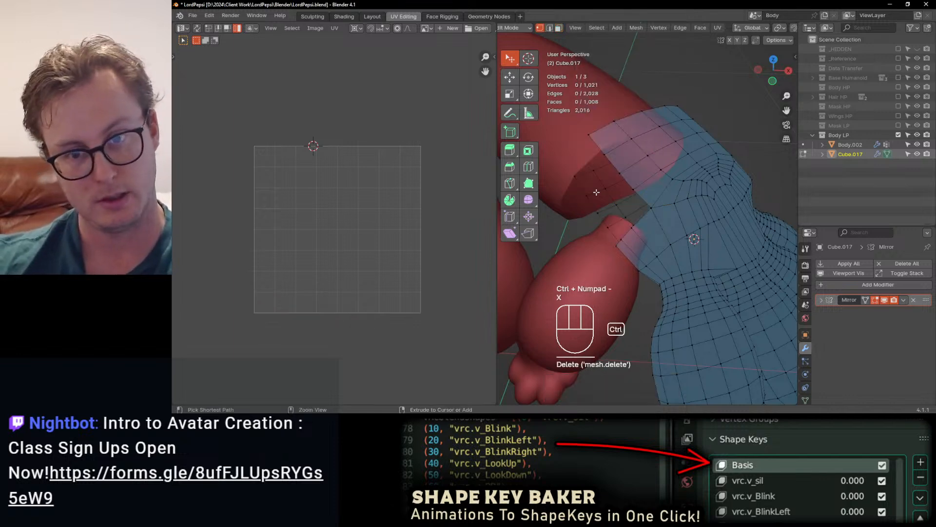
key("ctrl+z")
middle_click_drag(642, 134, 641, 194)
key("x")
left_click(652, 132)
middle_click_drag(566, 173, 576, 181)
Select the 16-vertex loop around the glove opening.
left_click(581, 143)
left_click(557, 187, "ctrl")
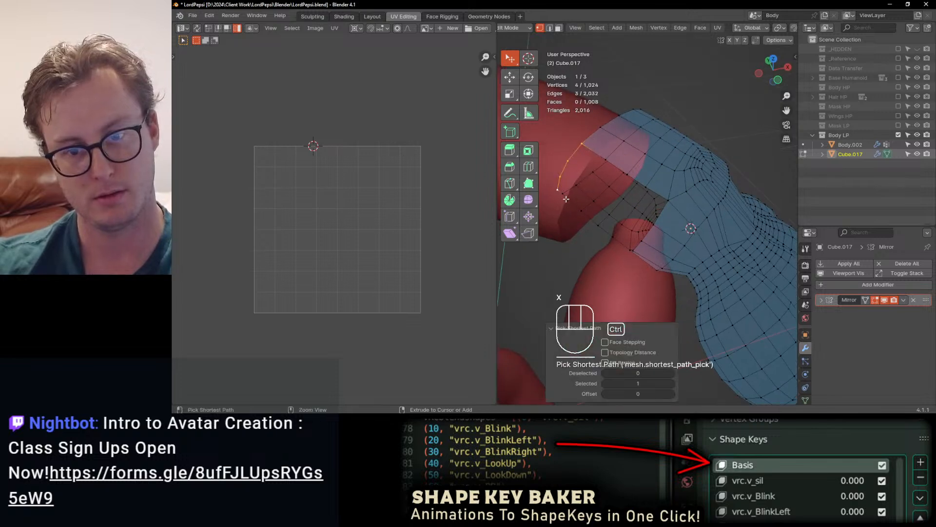
left_click(618, 239, "alt")
middle_click_drag(617, 239, 641, 302)
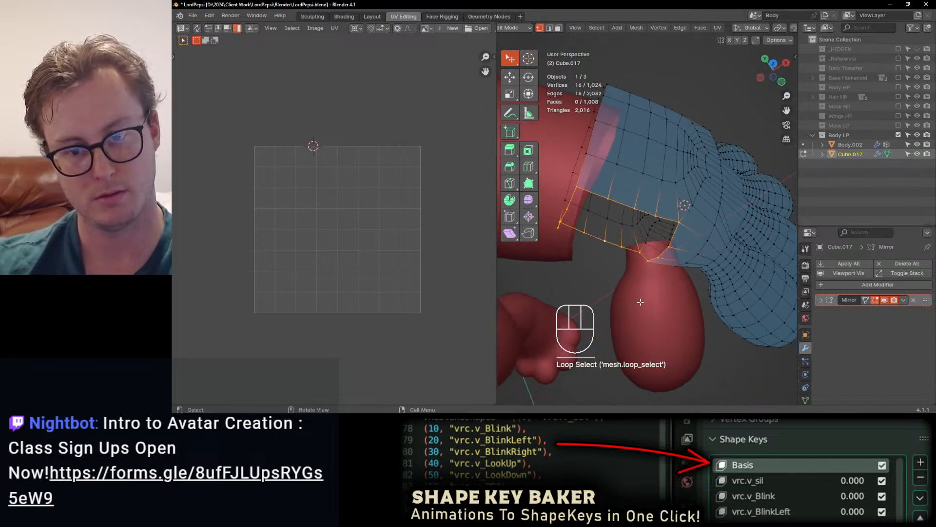
Join the objects into one mesh and deselect the linked limb geometry.
key("Tab")
key("ctrl+j")
key("Tab")
left_click(642, 264)
key("ctrl+z")
key("shift+l")
key("shift+semicolon")
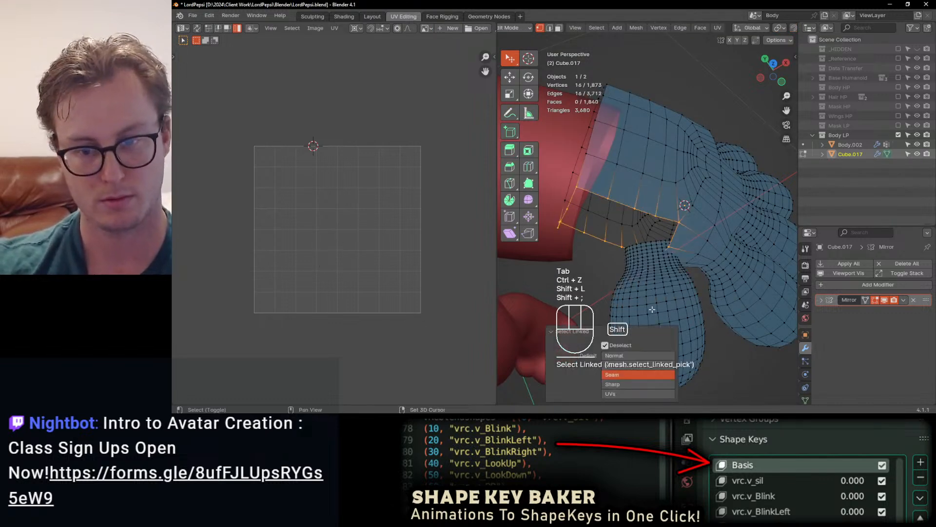
Add the neck-top edge loop and try bridging the neck loops, then clear the selection.
left_click(642, 243, "alt+shift")
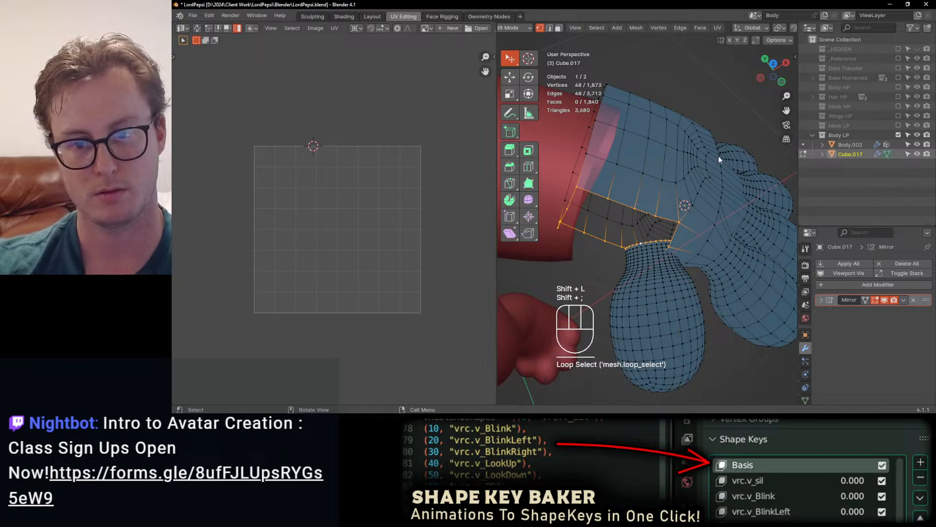
key("ctrl+e")
left_click(709, 146)
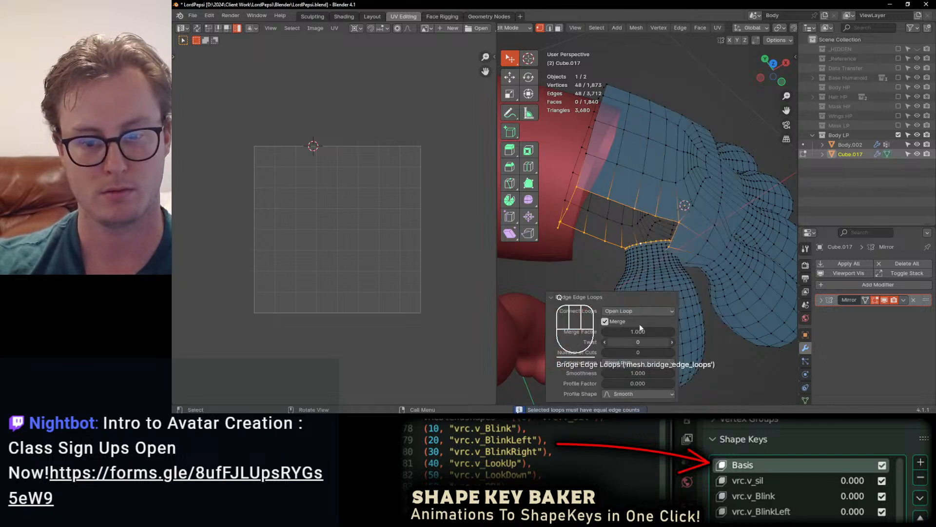
middle_click_drag(699, 269, 696, 221, "shift")
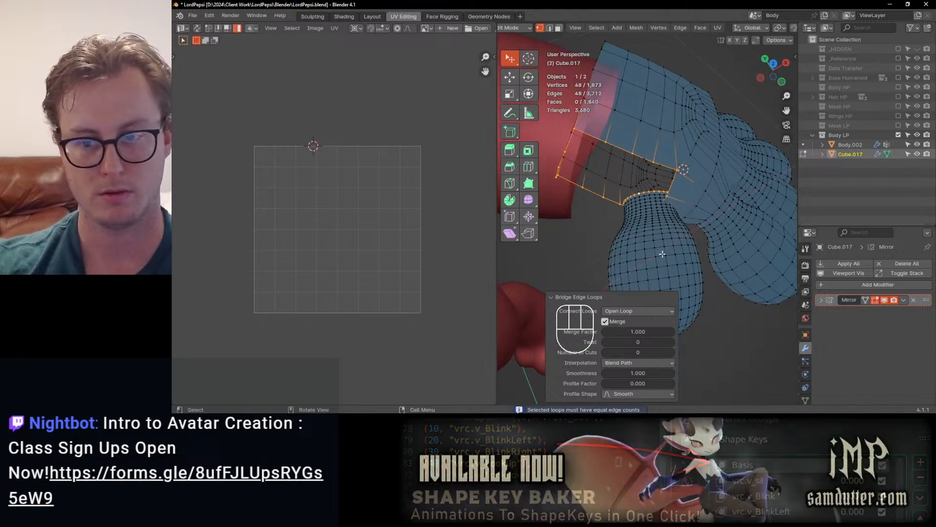
left_click(543, 295)
Back in Object Mode, select the glove and add a Multiresolution modifier.
middle_click_drag(544, 294, 611, 252)
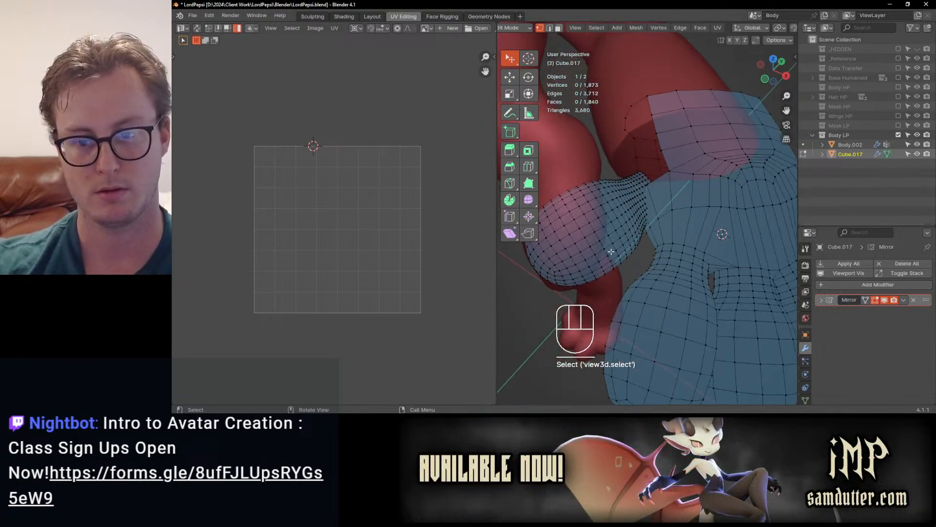
key("Tab")
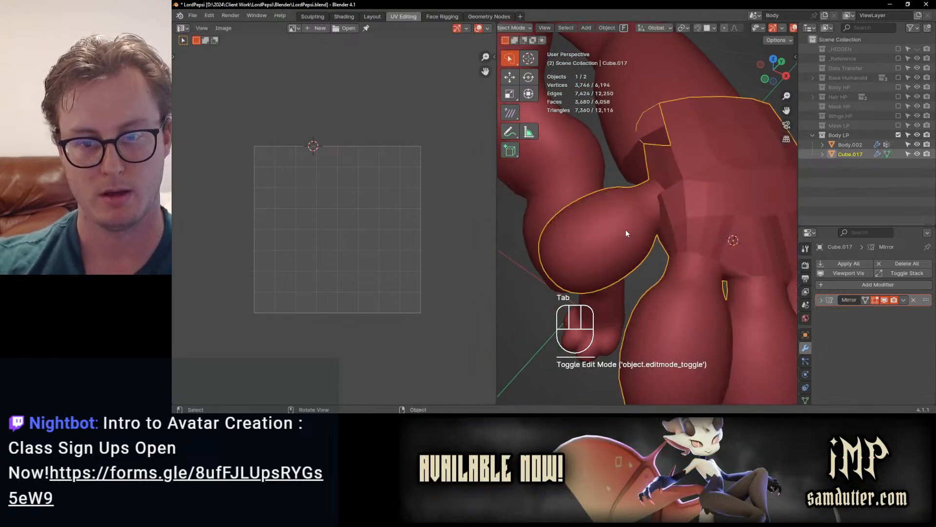
key("ctrl+z")
key("ctrl+z")
key("ctrl+z")
key("ctrl+z")
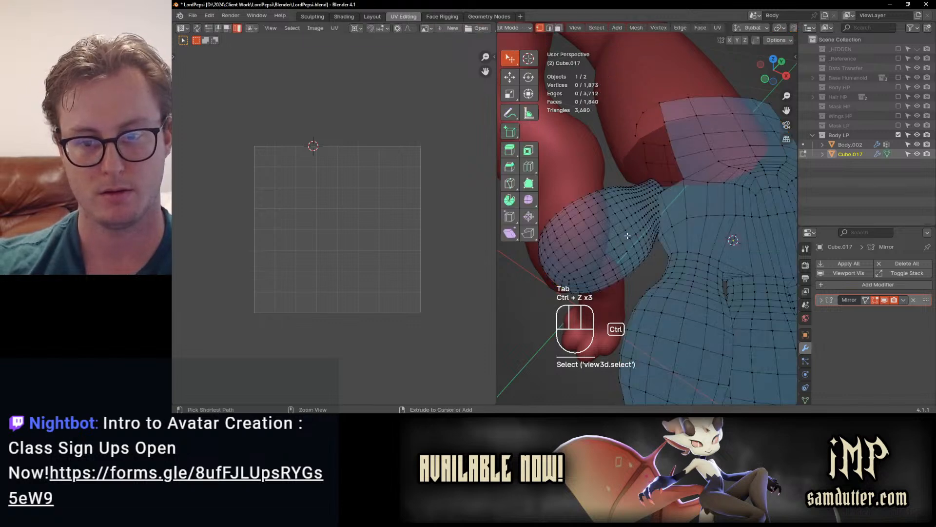
key("ctrl+z")
key("ctrl+z")
key("ctrl+z")
key("ctrl+z")
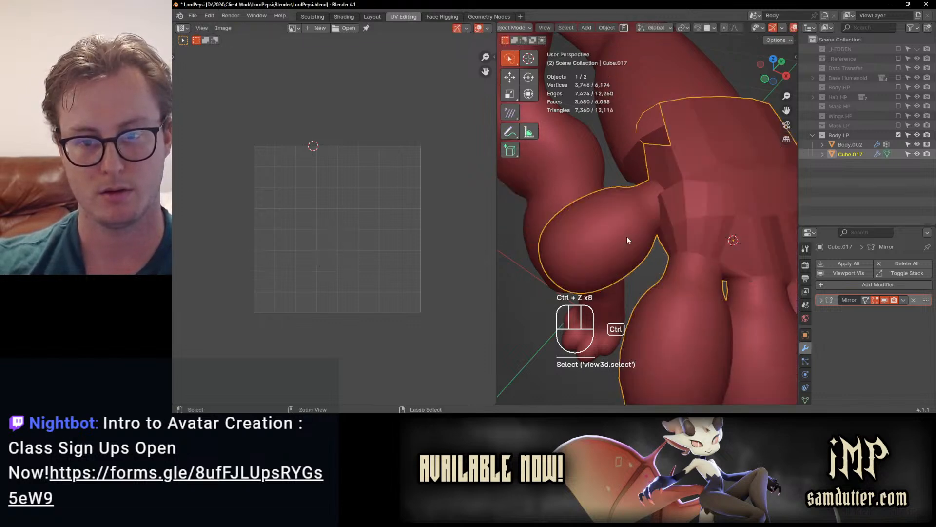
left_click(627, 237)
left_click(870, 285)
mouse_move(870, 289)
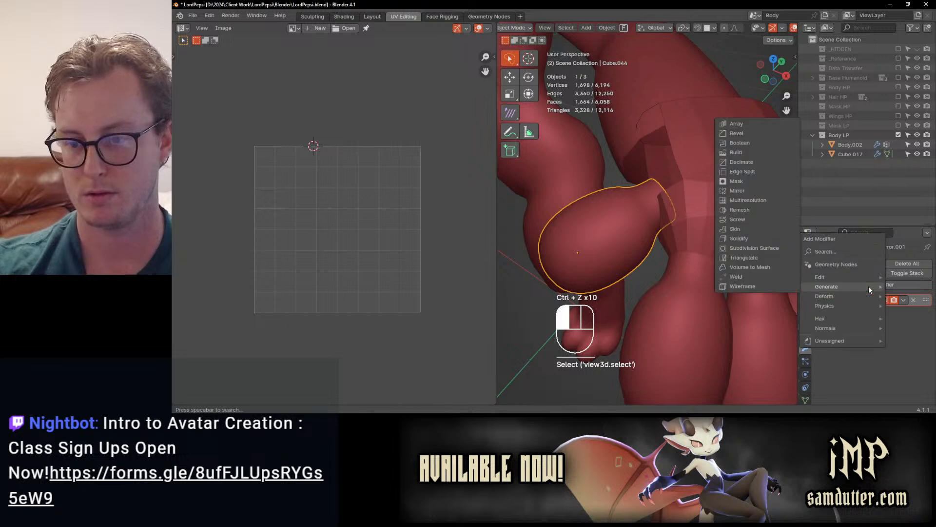
left_click(741, 200)
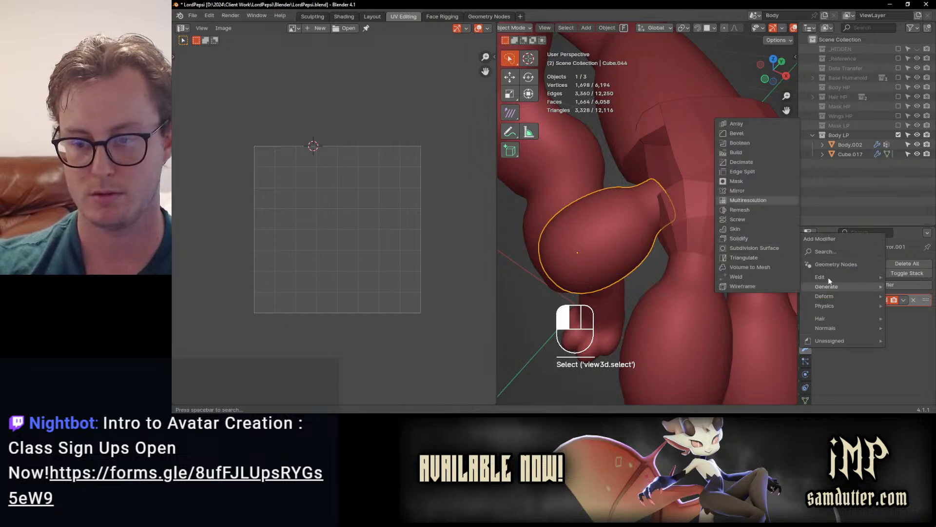
Unsubdivide the Multires modifier on the thumb piece and apply it.
scroll(877, 371, "down", 4)
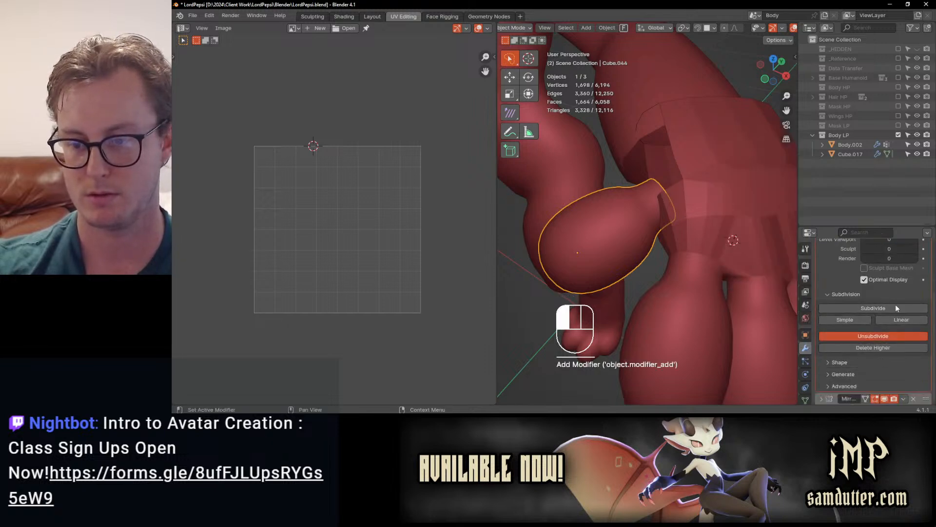
left_click(873, 336)
scroll(902, 299, "up", 2)
left_click(902, 263)
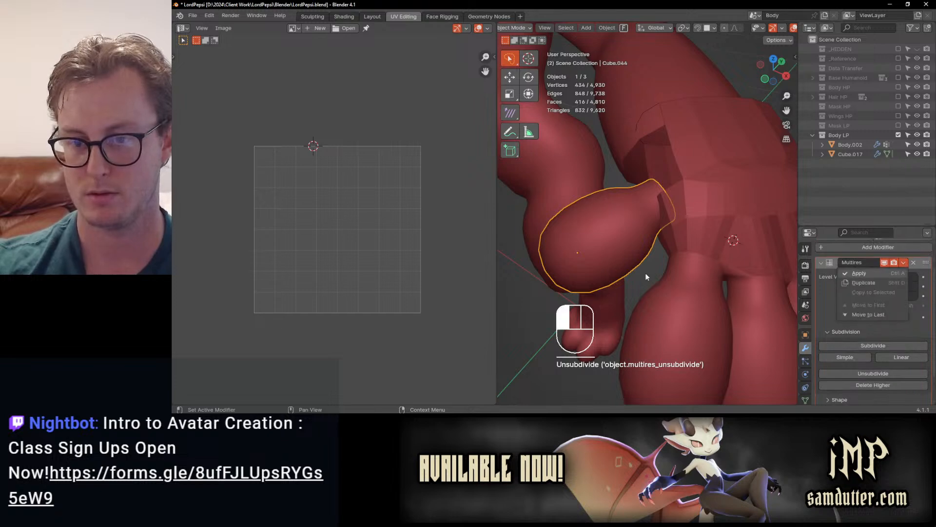
key("ctrl+a")
Join the thumb piece into the body mesh and select a vertex at the junction.
left_click(677, 159, "shift")
key("ctrl+j")
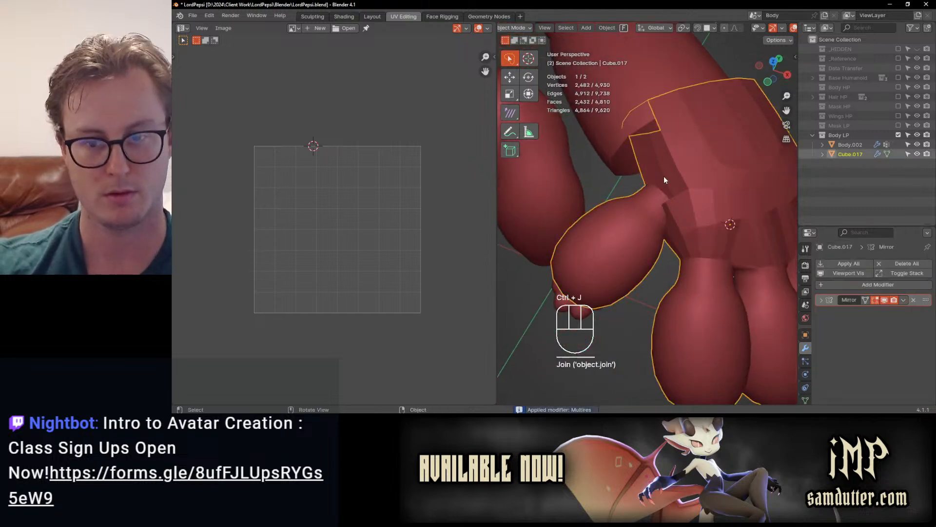
key("Tab")
left_click(661, 194, "alt+shift")
Try bridging the thumb-junction edge loops and moving the vertices, then undo the move.
left_click(635, 154, "alt+shift")
left_click(623, 129, "shift")
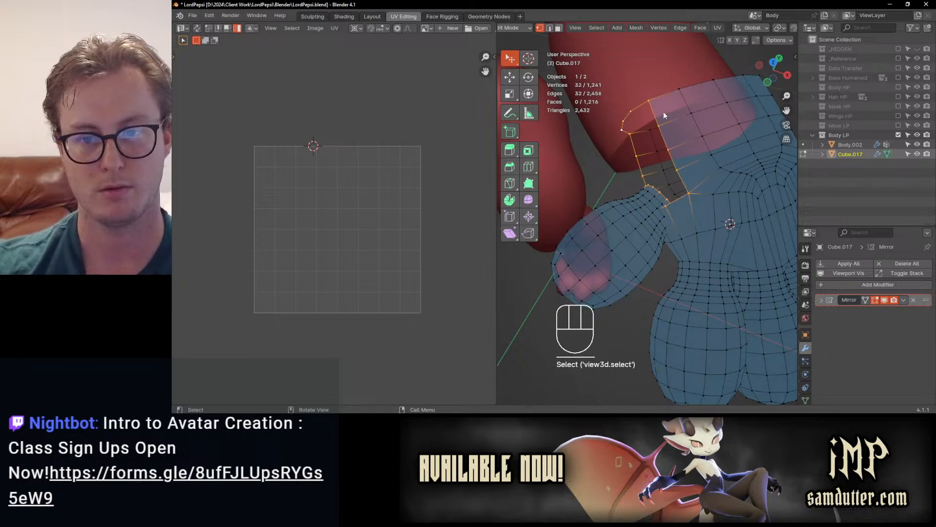
key("q")
left_click(667, 126)
middle_click_drag(668, 161, 672, 242)
key("g")
left_click(665, 244)
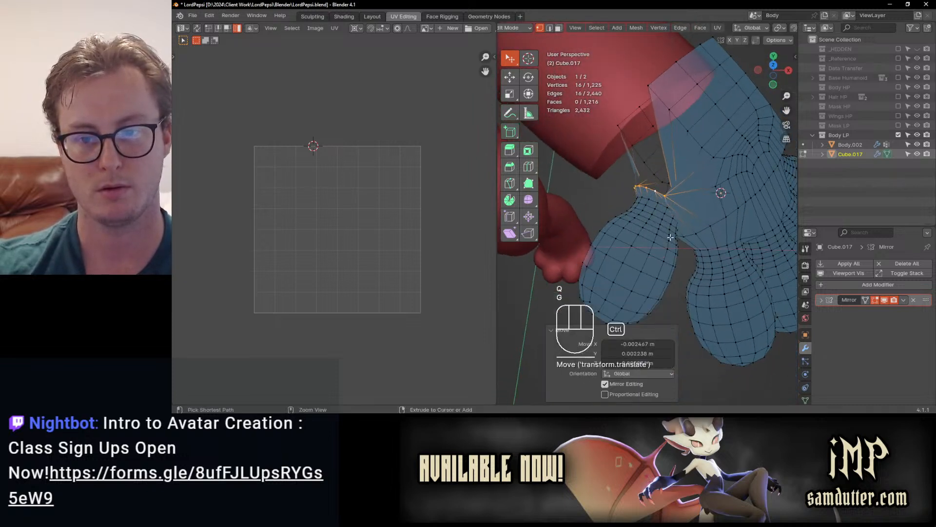
key("ctrl+z")
Add the glove's top edge loop to the selection, then undo back to before the bridge.
scroll(663, 218, "down", 3)
middle_click_drag(706, 146, 630, 145)
left_click(701, 184)
left_click(718, 192, "alt+shift")
scroll(692, 210, "up", 5)
middle_click_drag(689, 213, 660, 236)
key("ctrl+z")
key("ctrl+z")
key("ctrl+z")
Select the shortest vertex path across the arm near the thumb junction.
middle_click_drag(639, 190, 668, 238)
left_click(621, 203)
left_click(587, 264)
middle_click_drag(587, 265, 596, 241)
left_click(654, 247, "ctrl")
Trim the path to three vertices with box selections and nudge them with G.
key("b")
left_click_drag(562, 206, 593, 184, "shift")
key("b")
middle_click_drag(575, 186, 597, 205)
key("b")
middle_click_drag(641, 236, 673, 251)
middle_click_drag(602, 244, 652, 230)
key("g")
left_click(654, 239)
Return to the edge-loop selection and run Bridge Edge Loops from Quick Favorites.
left_click(713, 221, "alt+shift")
scroll(709, 223, "down", 3)
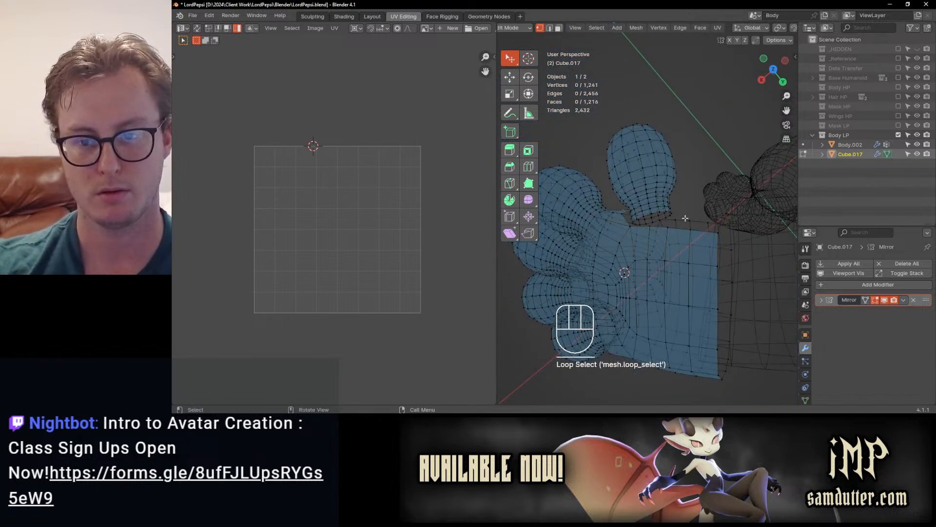
key("ctrl+z")
scroll(684, 227, "up", 2)
key("q")
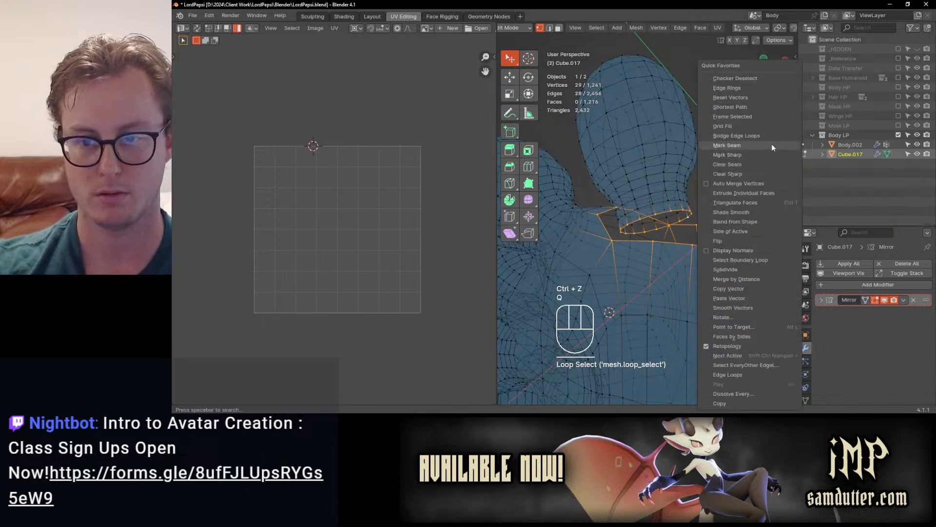
left_click(737, 136)
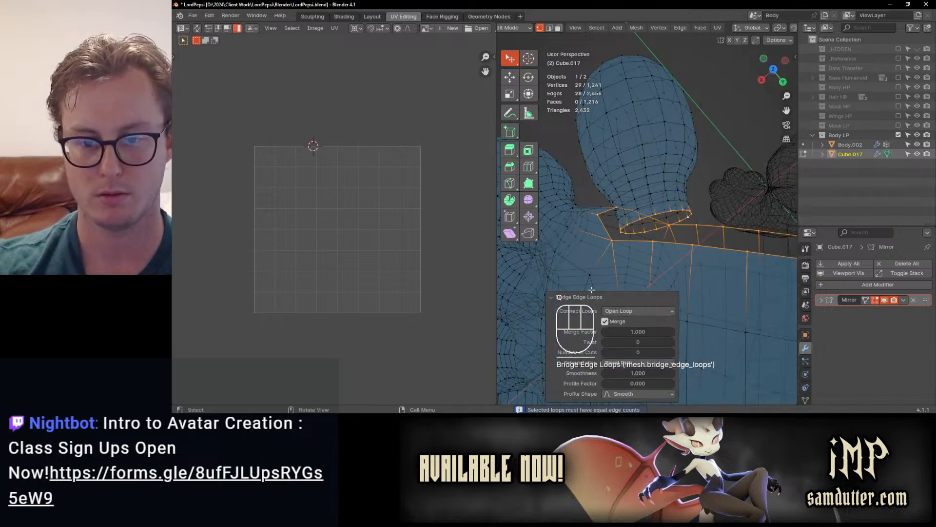
In solid shading, add three more vertices, bridge the loops again, then undo.
key("z")
scroll(699, 214, "down", 4)
key("b")
left_click_drag(699, 206, 726, 234)
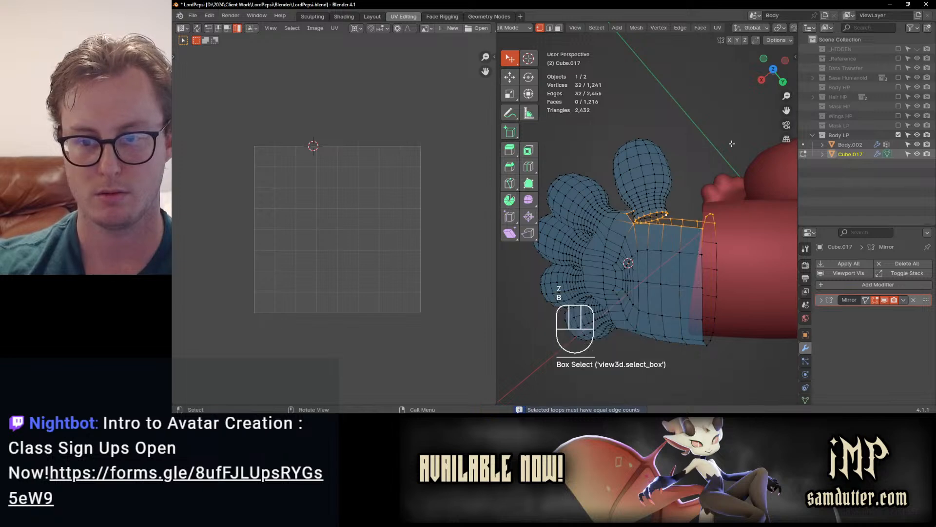
key("q")
left_click(731, 139)
scroll(676, 205, "up", 3)
key("ctrl+z")
Bring the thumb junction into view and select a single vertex there.
middle_click_drag(761, 229, 564, 295)
scroll(699, 240, "down", 2)
scroll(637, 205, "up", 4)
scroll(602, 230, "up", 1)
left_click(647, 203)
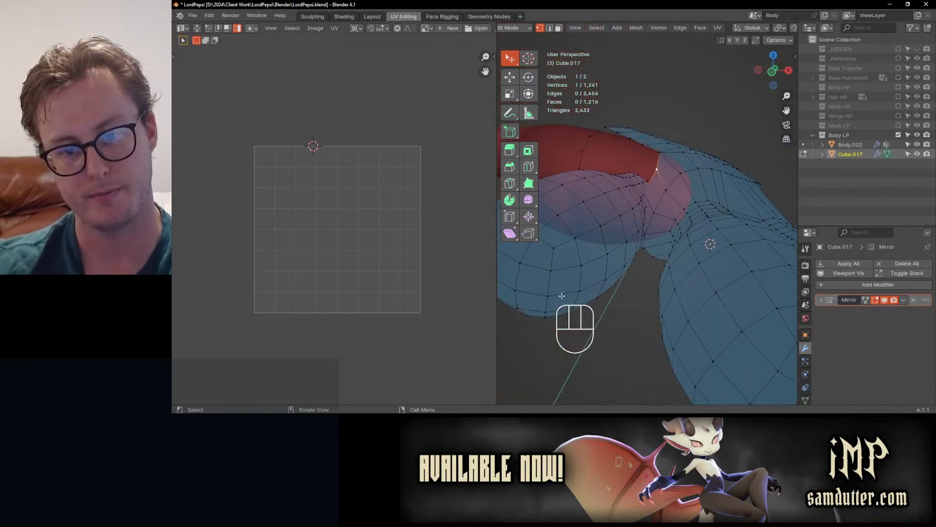
Try a loop cut across the hand from a top-side view, then undo it.
scroll(627, 248, "up", 3)
middle_click_drag(644, 237, 397, 243)
middle_click_drag(573, 225, 600, 212)
key("ctrl+r")
left_click(642, 218)
key("ctrl+z")
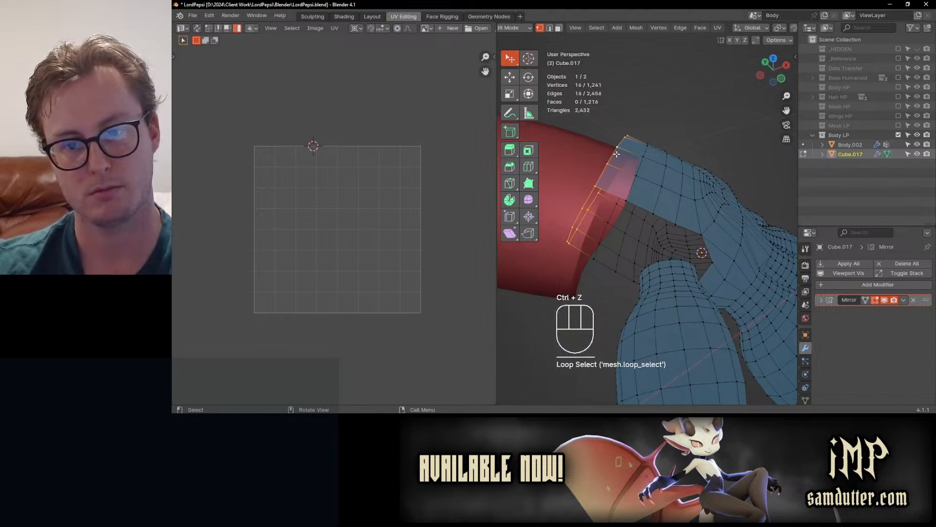
Fill the selected loop, extrude it, then delete the extruded faces.
key("f")
key("e")
key("x")
left_click(578, 157)
mouse_move(609, 205)
middle_mouse_down()
mouse_move(692, 280)
mouse_move(692, 266)
mouse_move(665, 257)
mouse_move(728, 272)
mouse_move(671, 253)
mouse_move(653, 234)
mouse_move(652, 204)
middle_mouse_up()
In wireframe shading, select the connected mesh island and hide it.
key("z")
left_click(651, 250)
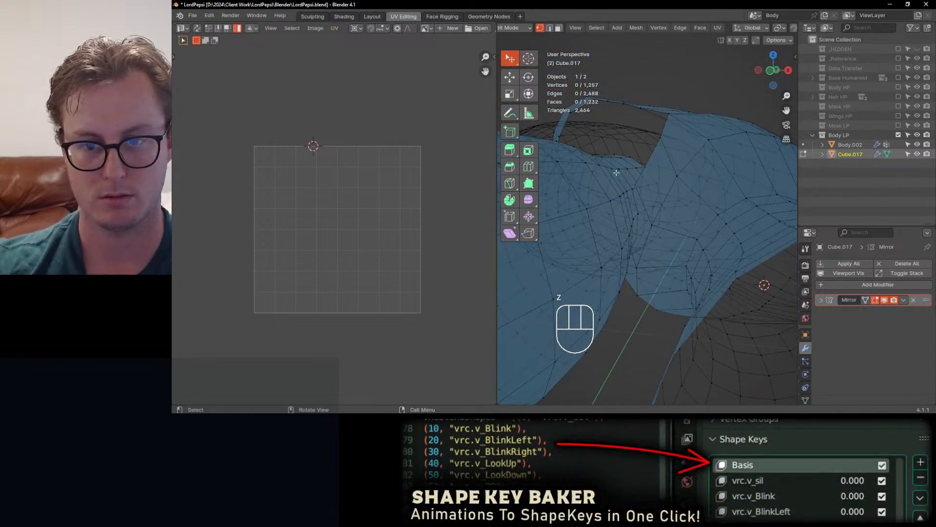
key("l")
left_click(587, 261)
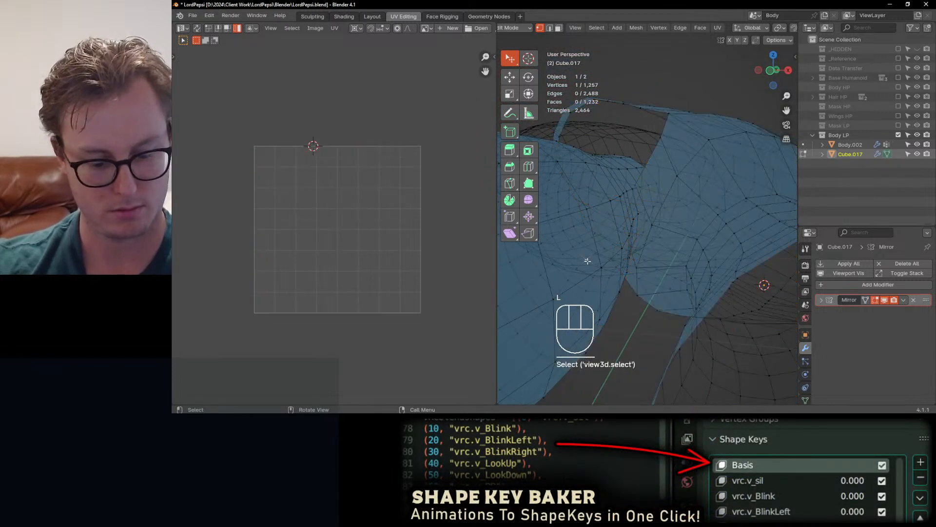
key("l")
key("h")
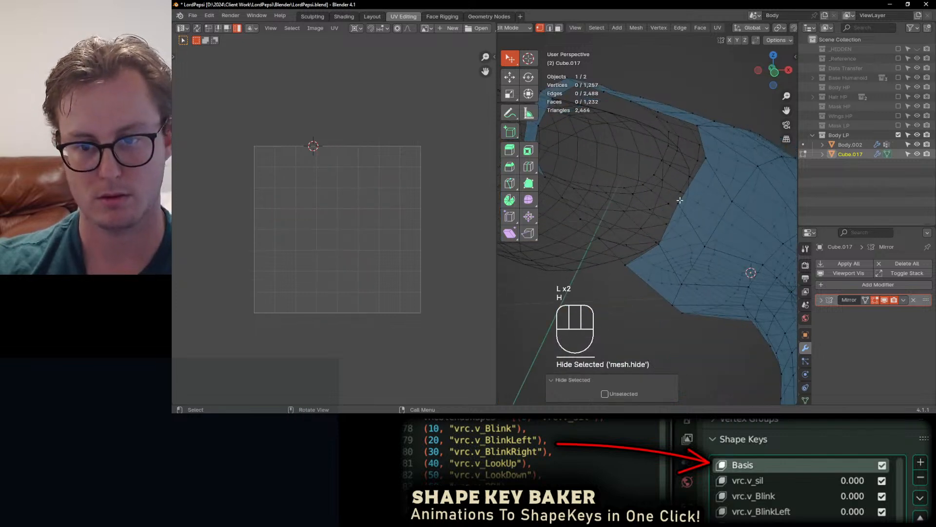
Slide two hand vertices along their edges with G G to tidy the edge flow.
left_click(711, 162)
key("g")
key("g")
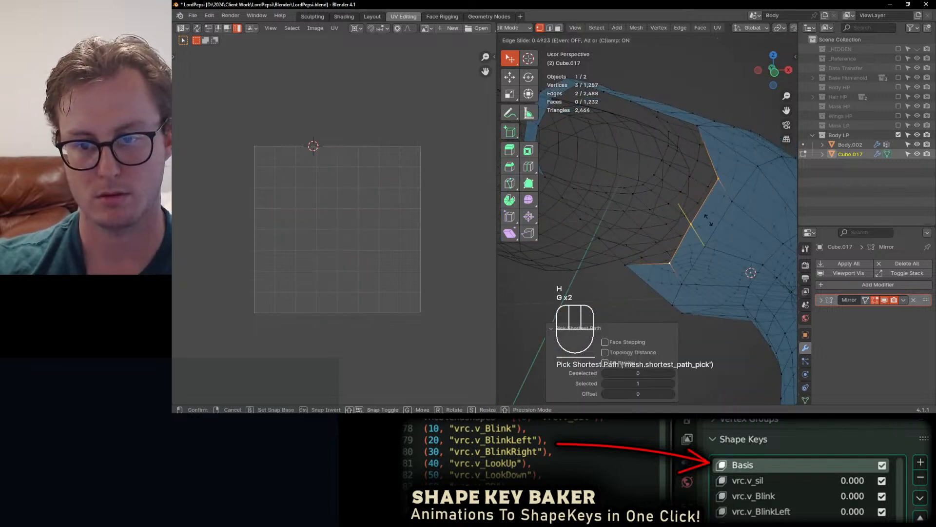
left_click(698, 275)
left_click(697, 276, "ctrl")
key("g")
left_click(696, 276)
key("ctrl+z")
left_click(682, 283)
key("g")
key("g")
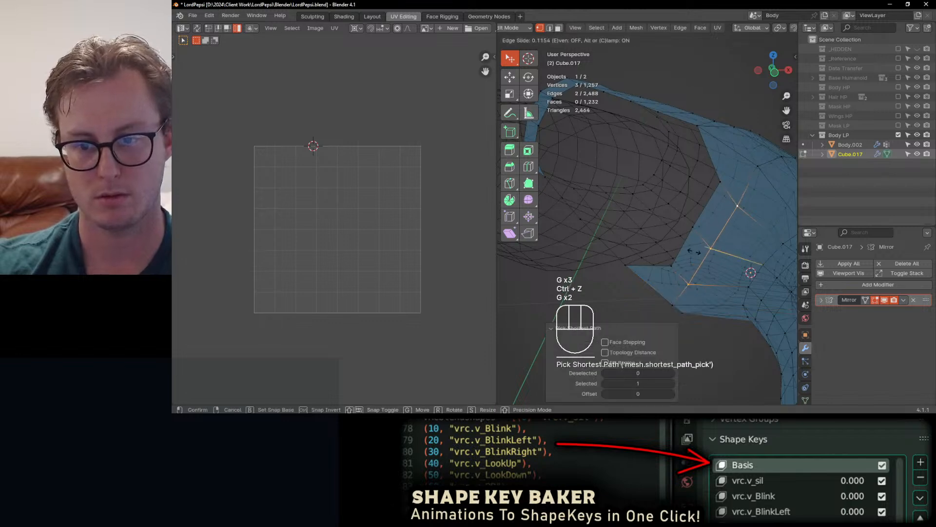
left_click(698, 254)
Reveal the hidden island with Alt+H and select an edge loop.
key("alt+h")
mouse_move(685, 256)
middle_mouse_down()
mouse_move(675, 217)
mouse_move(663, 215)
mouse_move(598, 244)
middle_mouse_up()
left_click(673, 214)
left_click(672, 211, "alt+shift")
Switch to solid shading, turn Retopology off, and bring the round finger base into view.
key("z")
key("q")
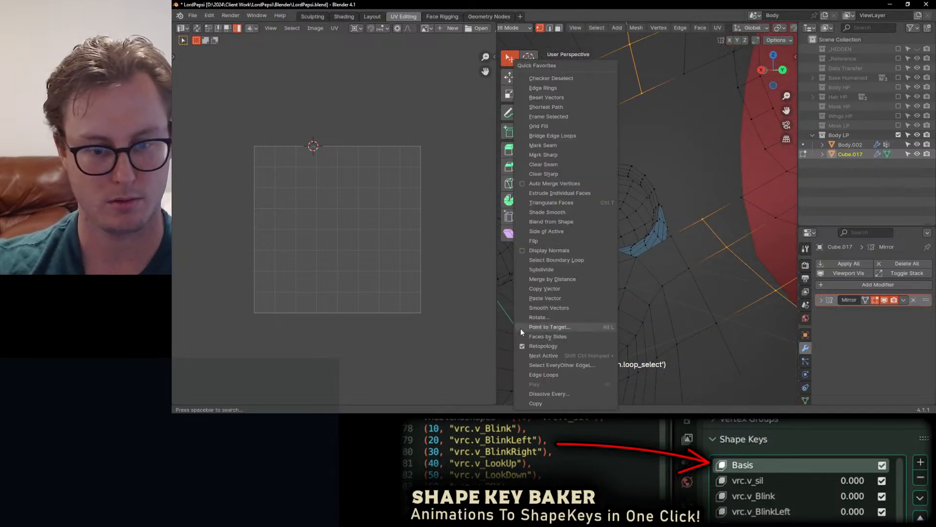
left_click(541, 347)
mouse_move(746, 226)
middle_mouse_down()
mouse_move(689, 220)
mouse_move(638, 243)
middle_mouse_up()
middle_click_drag(708, 209, 634, 245)
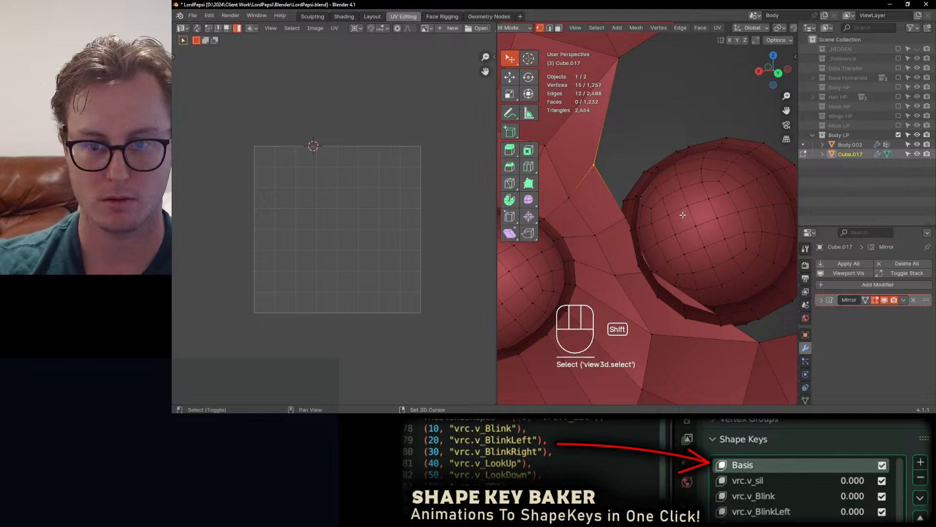
Try merging the selection at the last vertex on the finger base, then undo.
middle_click_drag(660, 210, 684, 227)
left_click(607, 186, "shift")
middle_click_drag(606, 185, 637, 206)
key("m")
left_click(622, 258)
key("ctrl+z")
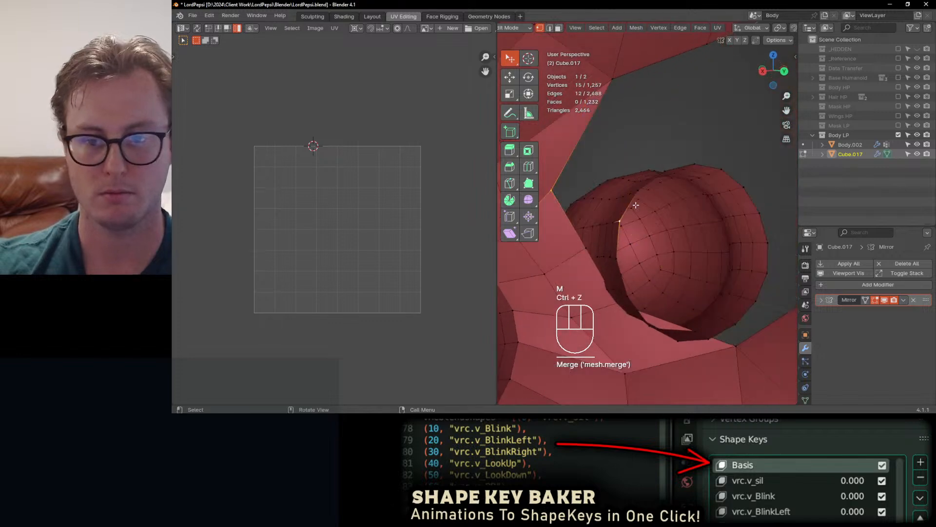
Box-deselect the band to keep two vertices and merge them with M.
scroll(637, 205, "down", 4)
key("z")
scroll(678, 210, "down", 8)
scroll(675, 220, "up", 2)
key("b")
middle_click_drag(665, 177, 752, 283)
scroll(639, 271, "up", 6)
key("z")
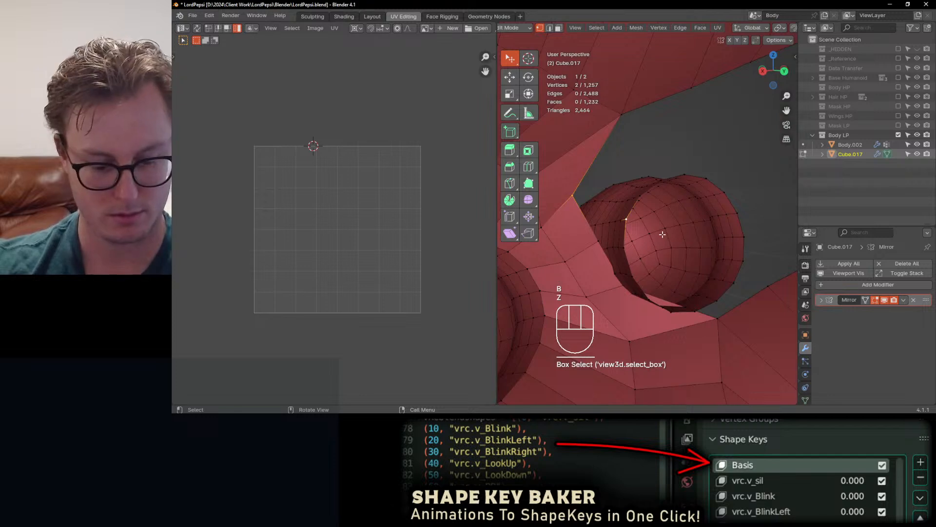
key("m")
left_click(662, 233)
Merge the remaining vertex pairs around the finger base with Shift+R.
scroll(585, 239, "up", 3)
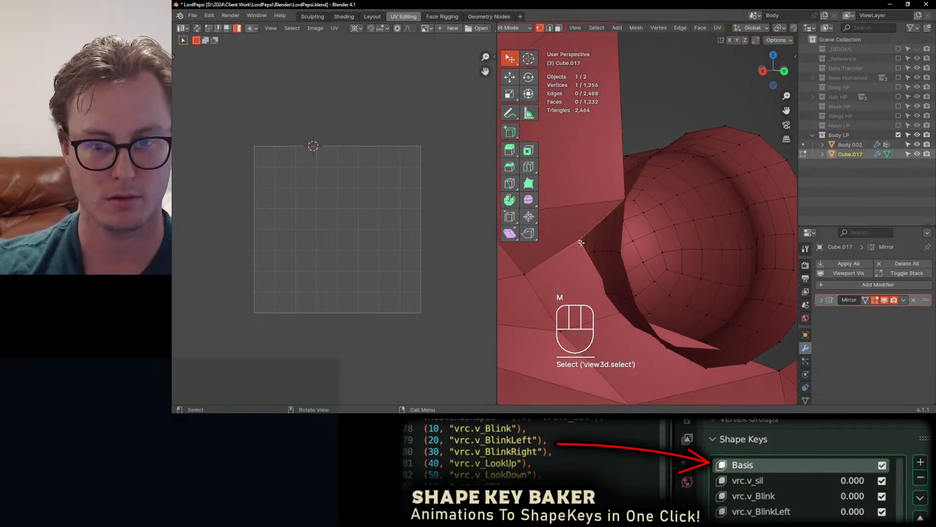
key("shift+r")
left_click(625, 317)
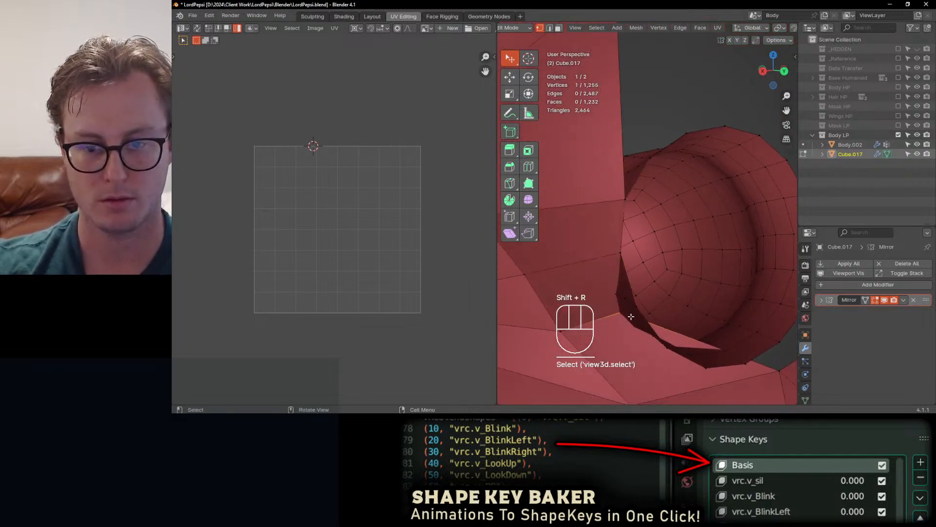
key("shift+r")
middle_click_drag(638, 308, 690, 311)
left_click(752, 314)
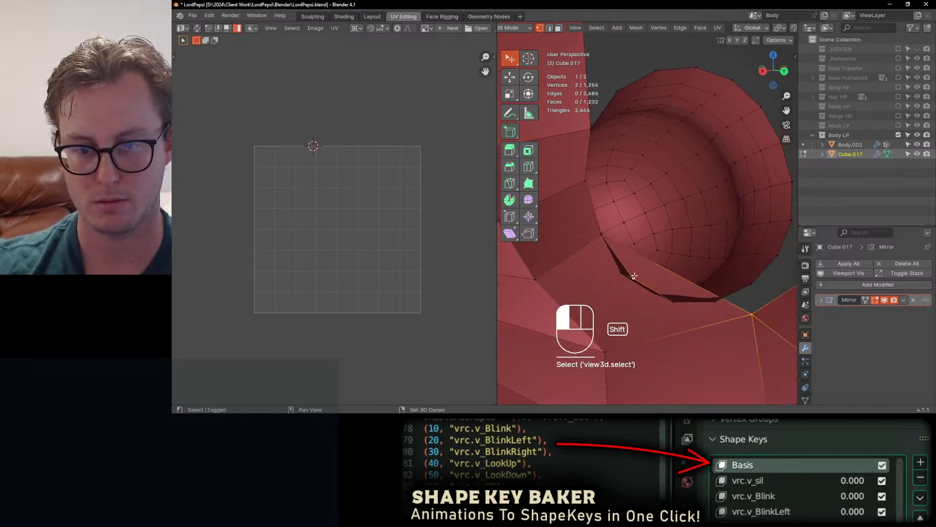
key("shift+r")
middle_click_drag(654, 279, 744, 243)
Select the hand's open boundary loop and the finger rim edges, then Bridge Edge Loops.
key("z")
middle_click_drag(667, 239, 773, 215)
mouse_move(637, 250)
middle_mouse_down("shift")
mouse_move(656, 247)
mouse_move(644, 215)
mouse_move(655, 181)
mouse_move(605, 194)
middle_mouse_up("shift")
key("z")
left_click(638, 107)
left_click(641, 166, "alt+shift")
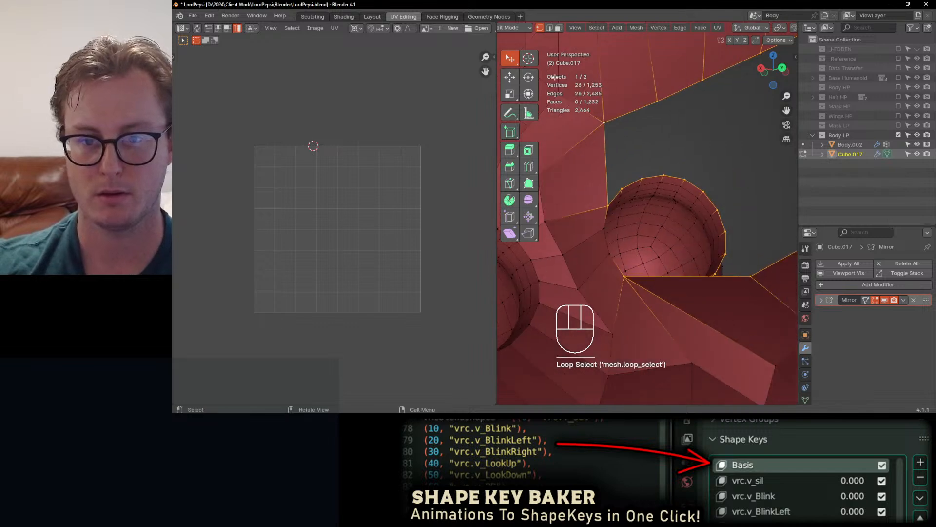
left_click(549, 28)
left_click(571, 148, "shift")
middle_click_drag(607, 162, 731, 252)
key("q")
left_click(691, 91)
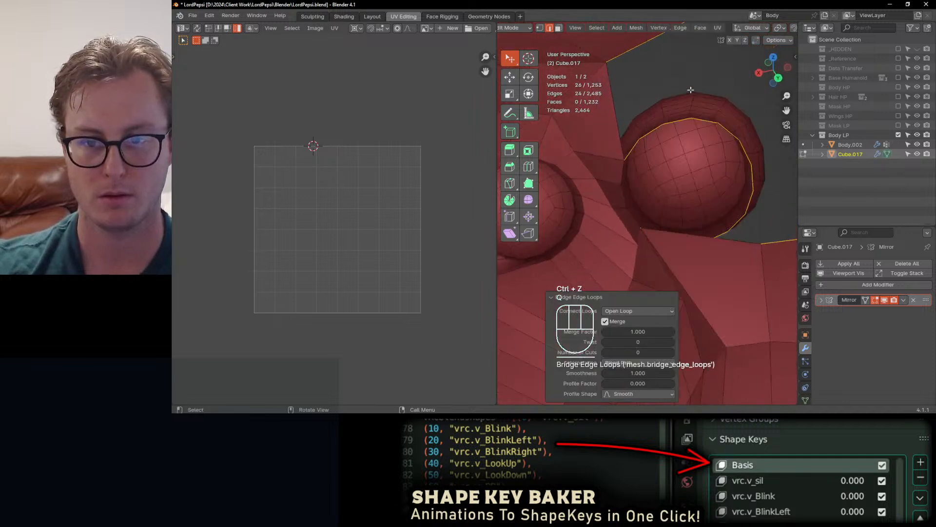
Widen the 3D view and switch to wireframe to inspect the open loops.
middle_click_drag(686, 240, 630, 205)
mouse_move(644, 248)
middle_mouse_down("ctrl")
mouse_move(648, 265)
mouse_move(686, 274)
mouse_move(659, 244)
middle_mouse_up("ctrl")
middle_click_drag(659, 244, 649, 259, "shift")
left_click_drag(496, 289, 214, 289)
mouse_move(561, 224)
middle_mouse_down()
mouse_move(623, 215)
mouse_move(614, 203)
middle_mouse_up()
key("z")
left_click(566, 195)
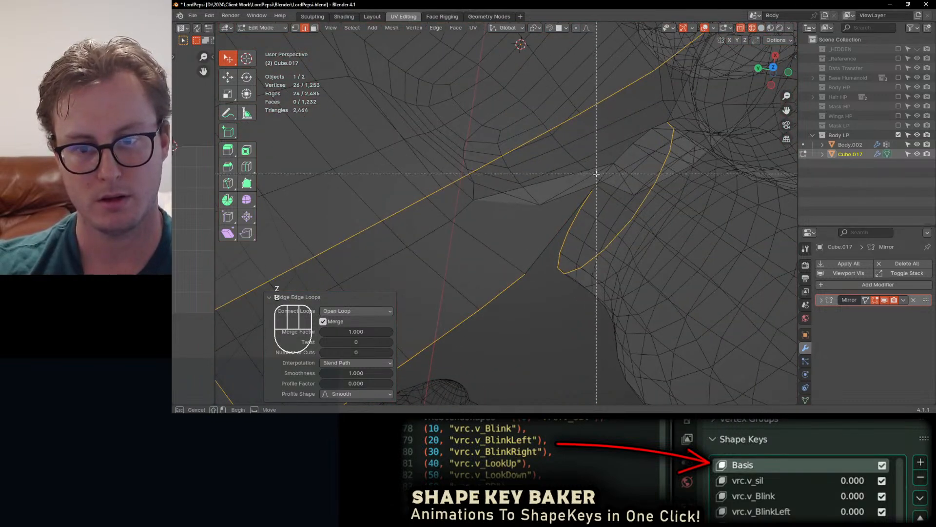
Deselect a stray edge and bridge the finger rim to the hand's open loop.
key("b")
middle_click_drag(709, 175, 623, 219)
key("b")
left_click_drag(619, 222, 629, 214, "shift")
key("q")
left_click(698, 138)
key("z")
left_click(605, 227)
middle_click_drag(610, 234, 557, 246)
scroll(602, 204, "down", 4)
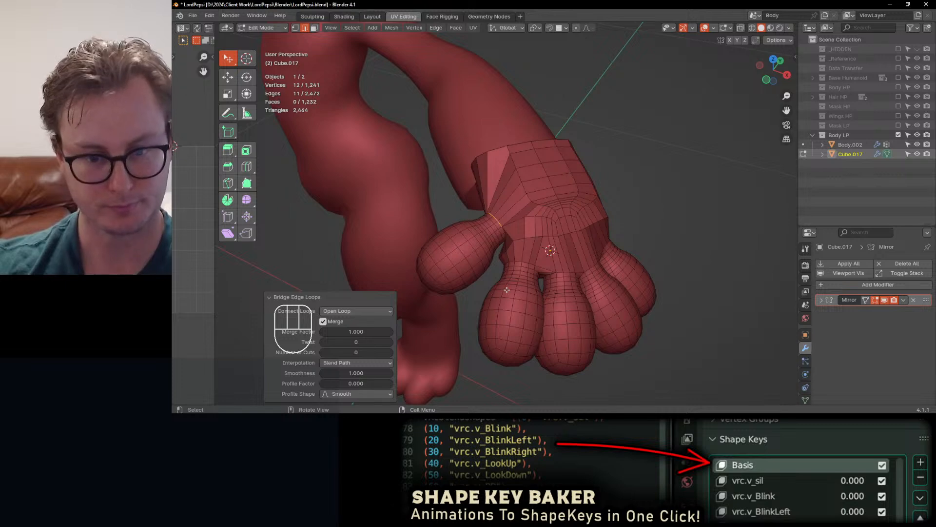
scroll(512, 295, "up", 3)
middle_click_drag(511, 295, 543, 287)
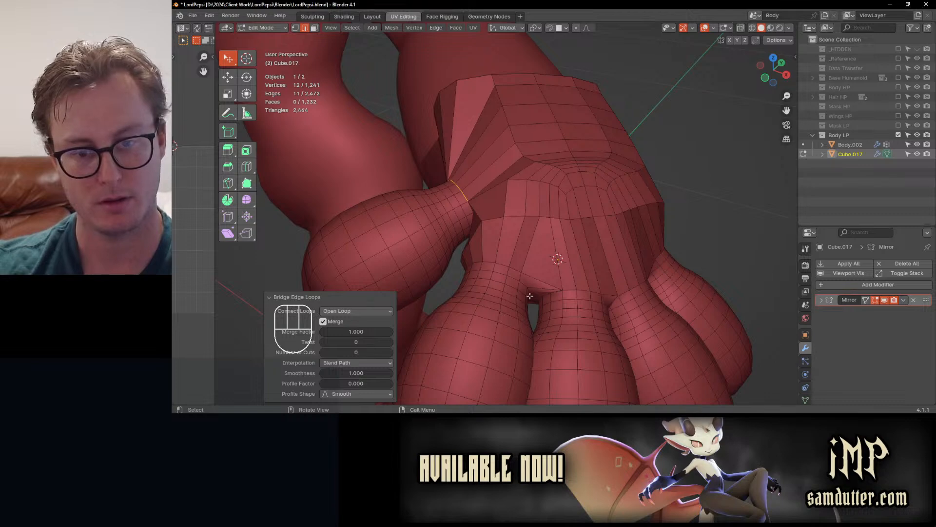
middle_click_drag(619, 264, 584, 245)
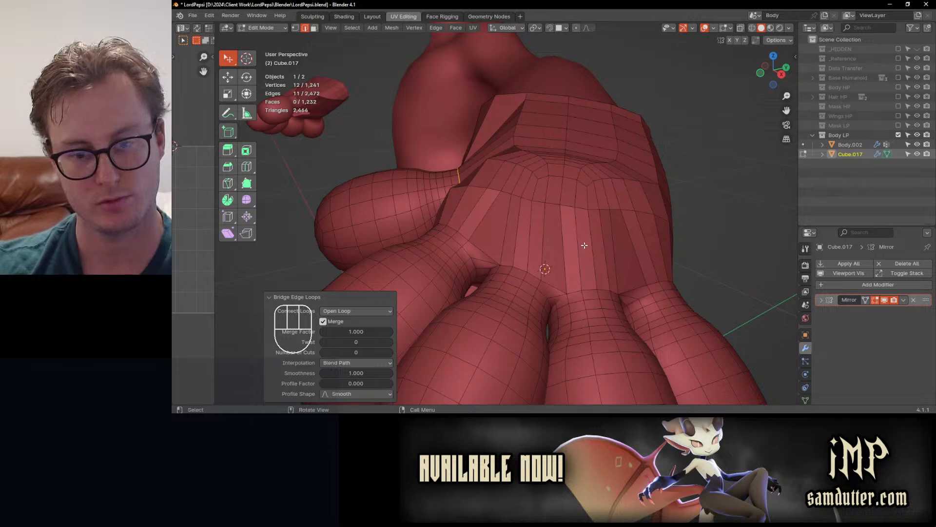
middle_click_drag(584, 245, 589, 280)
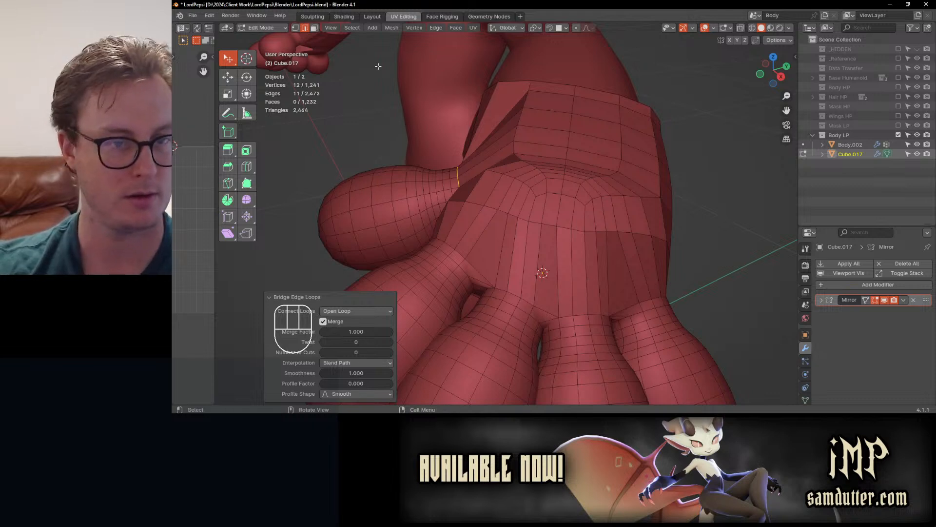
left_click(295, 28)
Move several hand vertices to new positions, then undo the last two moves.
left_click(554, 316)
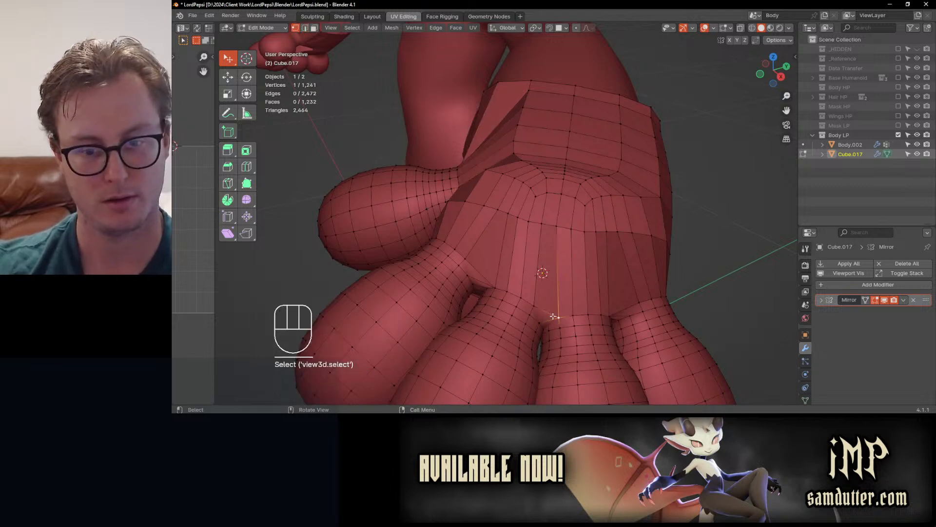
key("g")
left_click(539, 311)
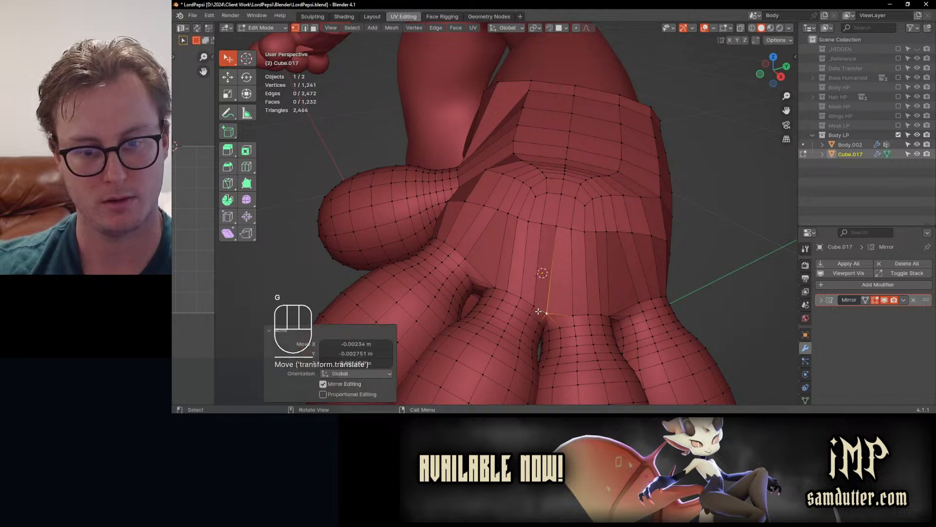
left_click(496, 287)
key("g")
left_click(485, 275)
middle_click_drag(485, 275, 633, 291)
key("g")
left_click(569, 300)
middle_click_drag(652, 274, 678, 274)
scroll(614, 302, "up", 2)
middle_click_drag(608, 305, 599, 308)
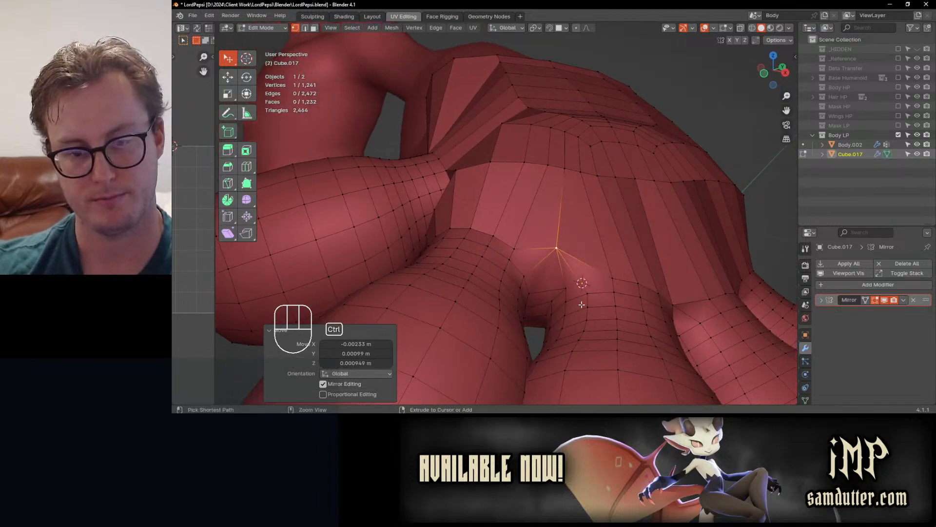
key("ctrl+z")
key("ctrl+z")
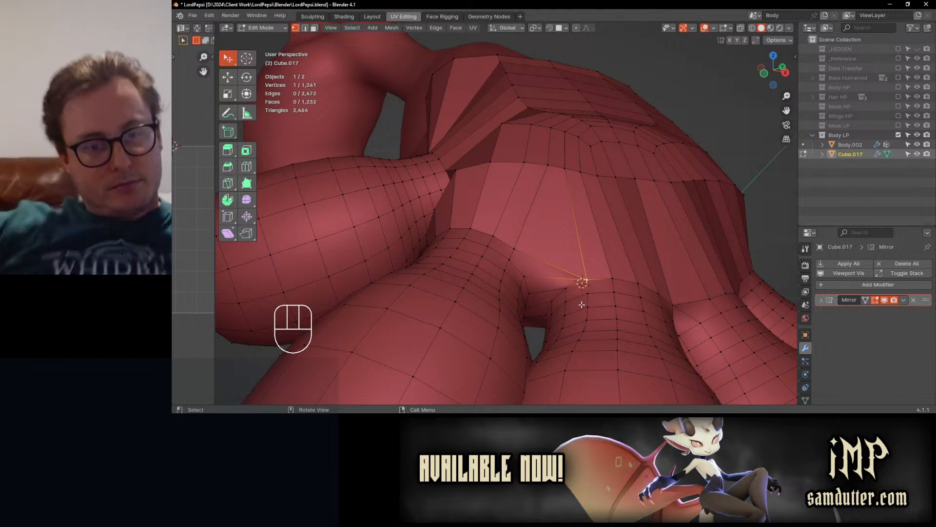
Select the wrist edge loop, enable proportional editing and switch to wireframe display.
middle_click_drag(519, 278, 476, 211)
left_click(442, 171, "alt+shift")
middle_click_drag(443, 171, 482, 276)
key("z")
left_click(576, 276)
key("o")
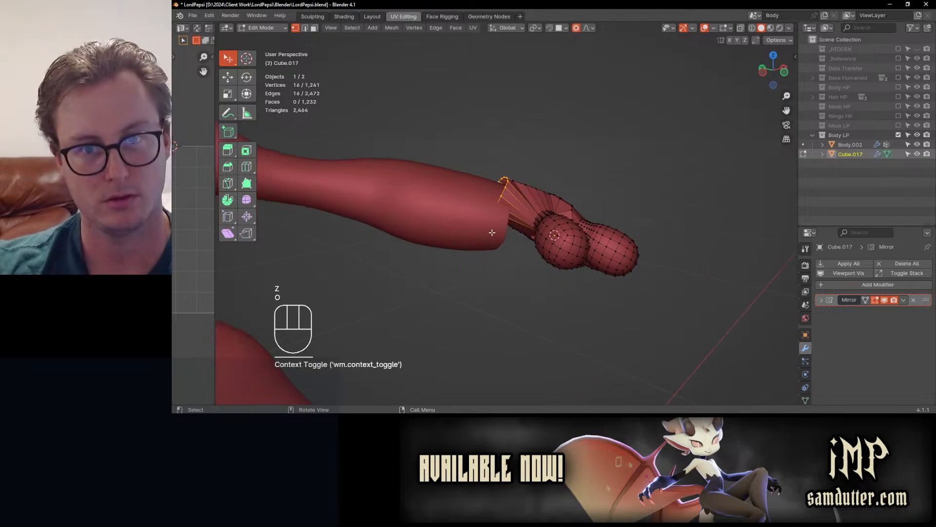
scroll(490, 234, "up", 4)
key("z")
left_click(493, 263)
Flare the wrist loop outward 0.027 m and tilt it −9.32° with proportional falloff.
key("g")
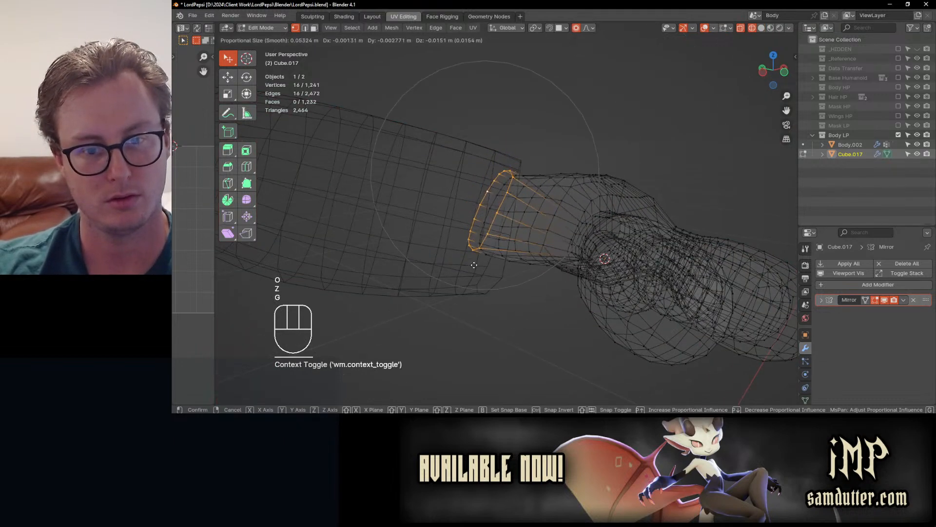
left_click(473, 266)
key("ctrl+z")
key("alt+s")
left_click(527, 122)
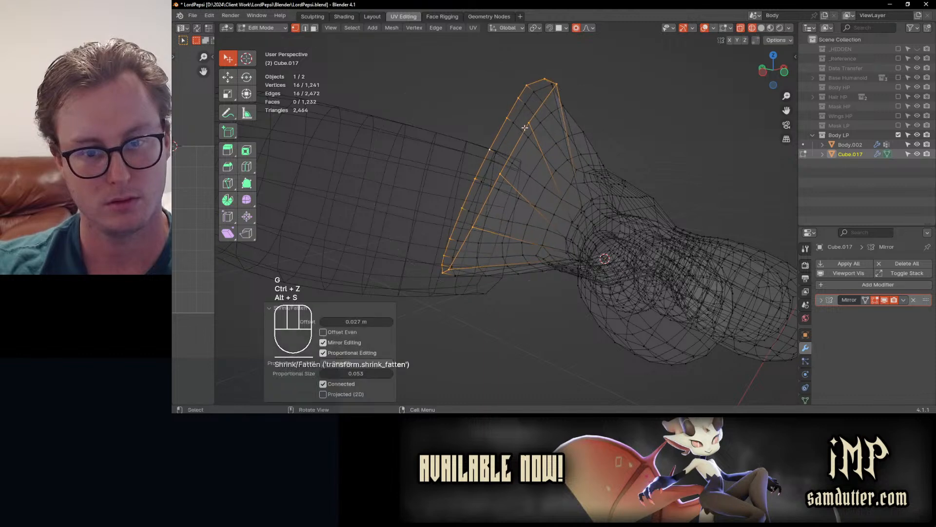
key("g")
left_click(553, 174)
middle_click_drag(555, 175, 545, 174)
key("r")
left_click(564, 164)
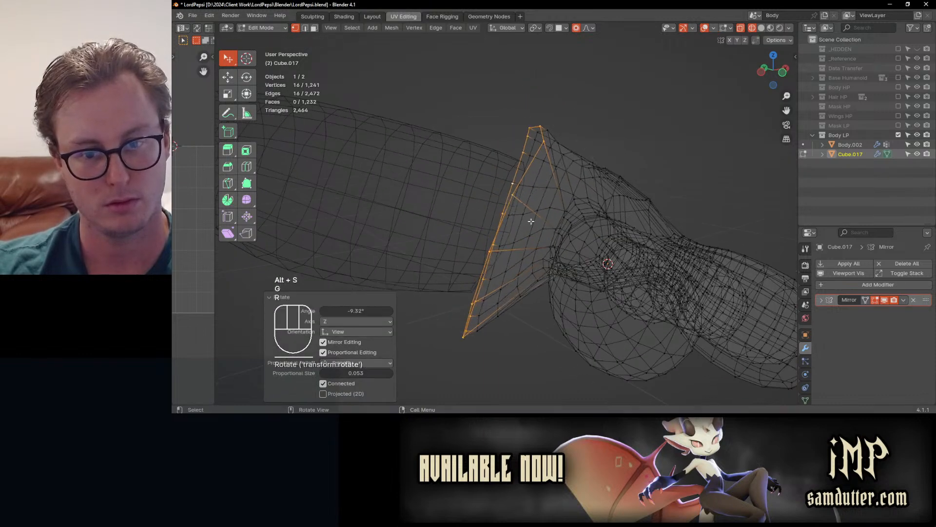
Return to solid shading and exit Edit Mode to object mode.
key("z")
scroll(566, 195, "down", 5)
middle_click_drag(610, 239, 501, 267)
key("Tab")
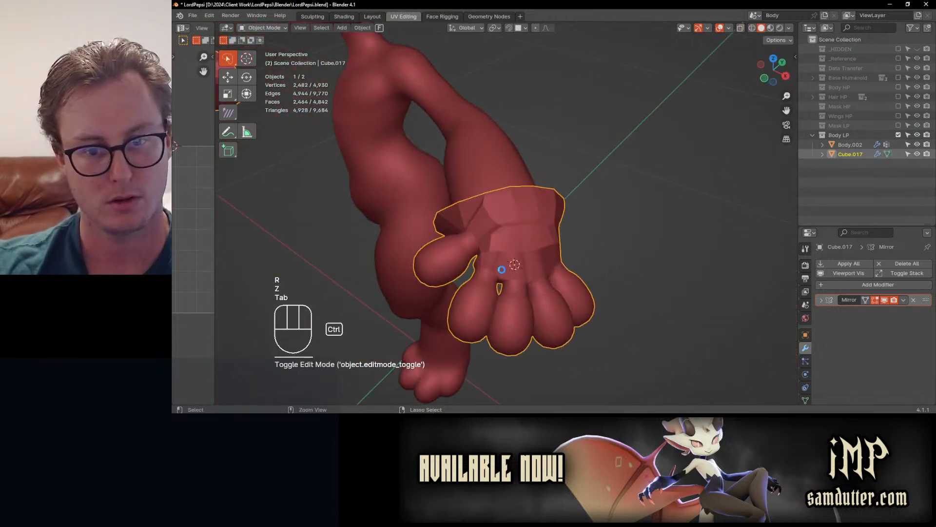
Save the blend file and apply Shade Smooth to the Cube.017 hand.
key("ctrl+s")
right_click(530, 226)
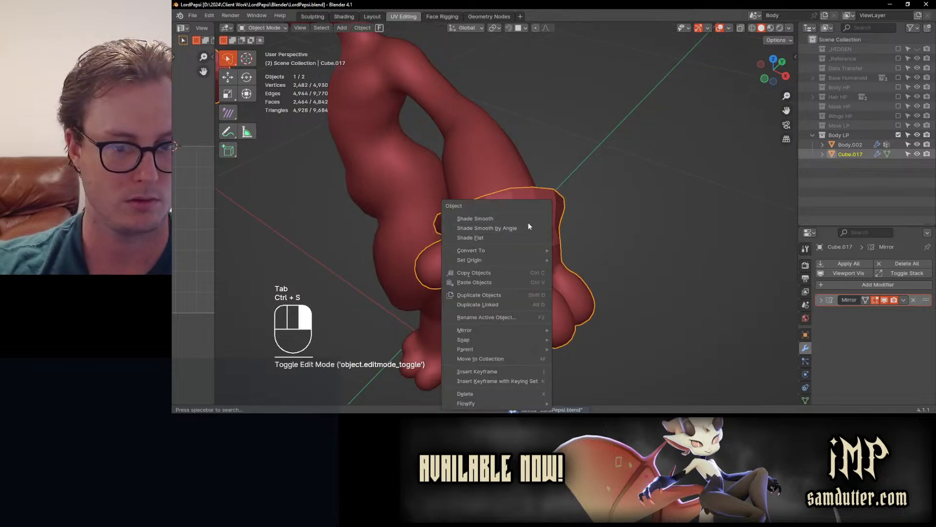
left_click(479, 237)
Hide the Body LP collection in the Outliner, leaving the viewport empty.
scroll(477, 237, "down", 5)
middle_click_drag(476, 237, 543, 241)
key("ctrl")
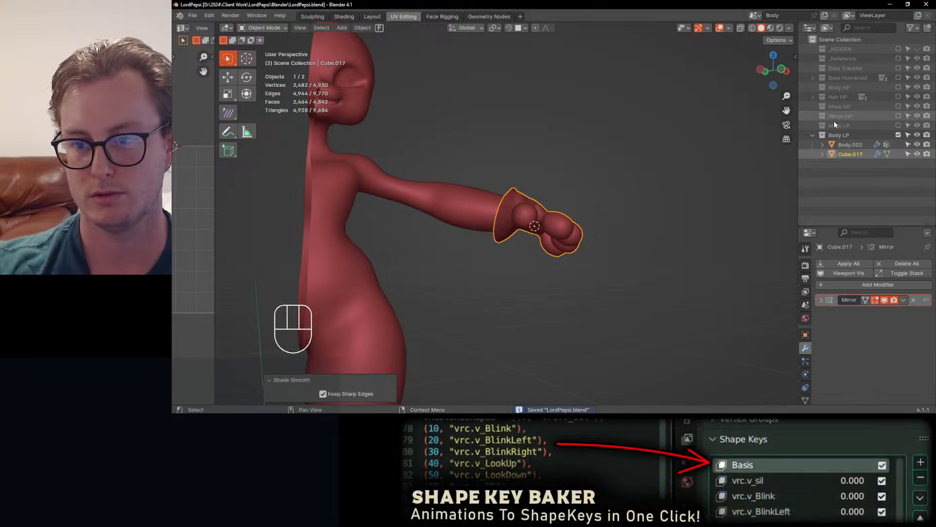
left_click(898, 135)
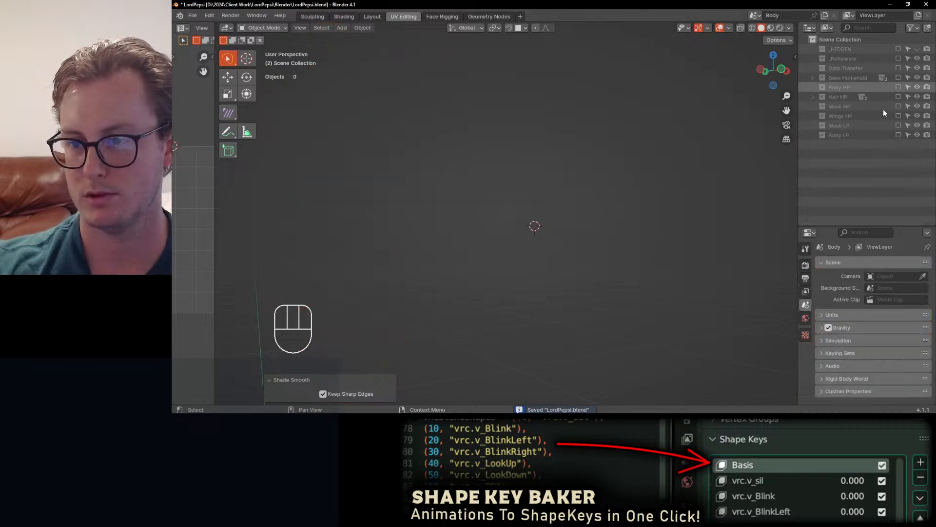
Show the Body HP collection and orbit to the back-view reference character sheet.
left_click(898, 87)
middle_click_drag(518, 269, 500, 285)
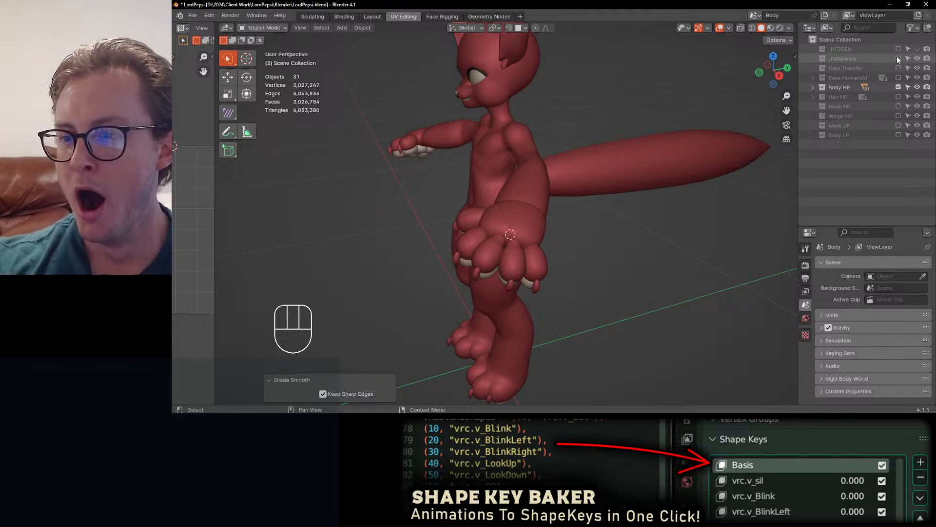
scroll(562, 198, "down", 4)
middle_click_drag(523, 196, 612, 285)
scroll(478, 245, "up", 5)
middle_click_drag(701, 231, 592, 213, "shift")
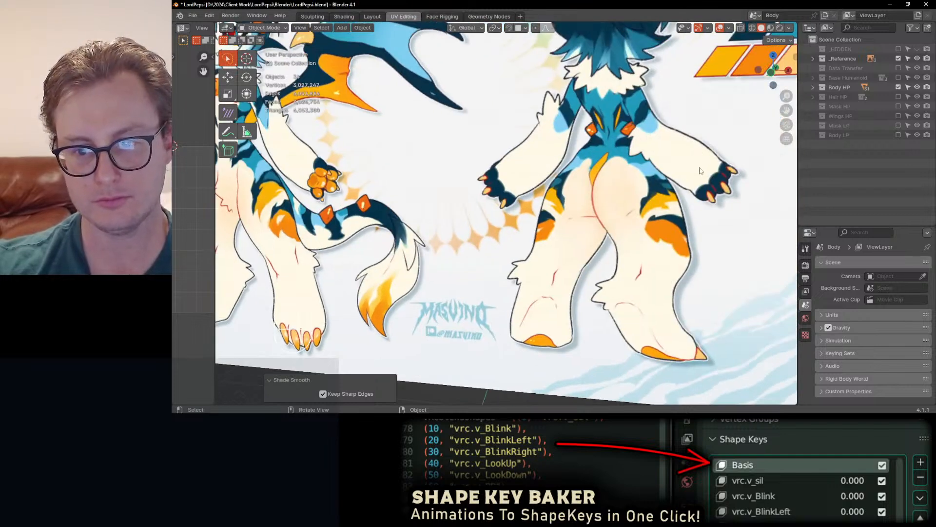
From a raised side view, select a paw piece and frame it with Numpad period.
scroll(688, 188, "down", 11)
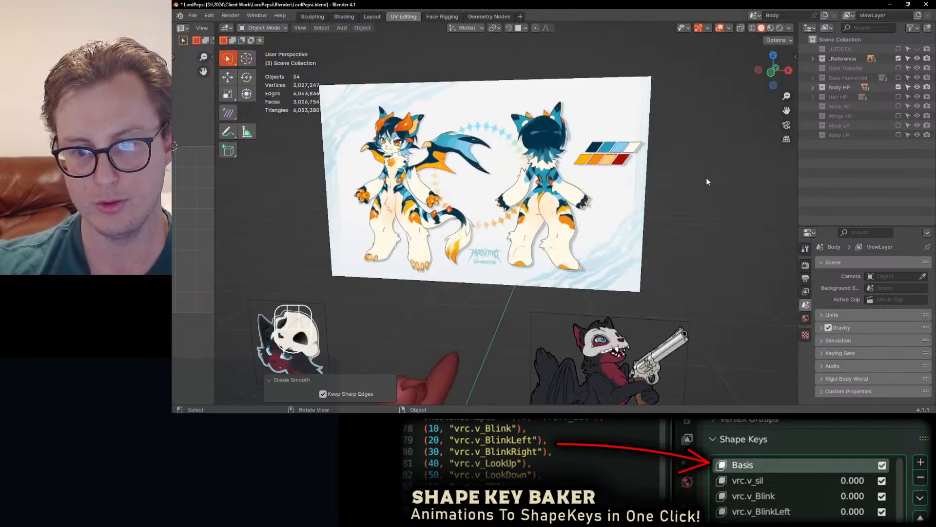
middle_click_drag(686, 203, 512, 216)
scroll(561, 256, "up", 6)
left_click(521, 237)
key("KP_Decimal")
Select and frame the Cube.030 paw piece, then enter Sculpt Mode on it.
left_click(532, 250)
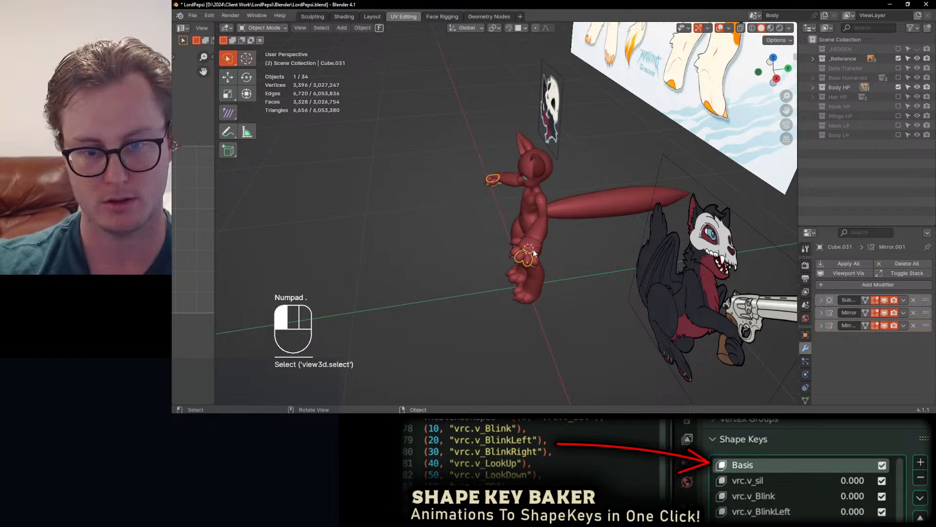
key("KP_Decimal")
key("ctrl+Tab")
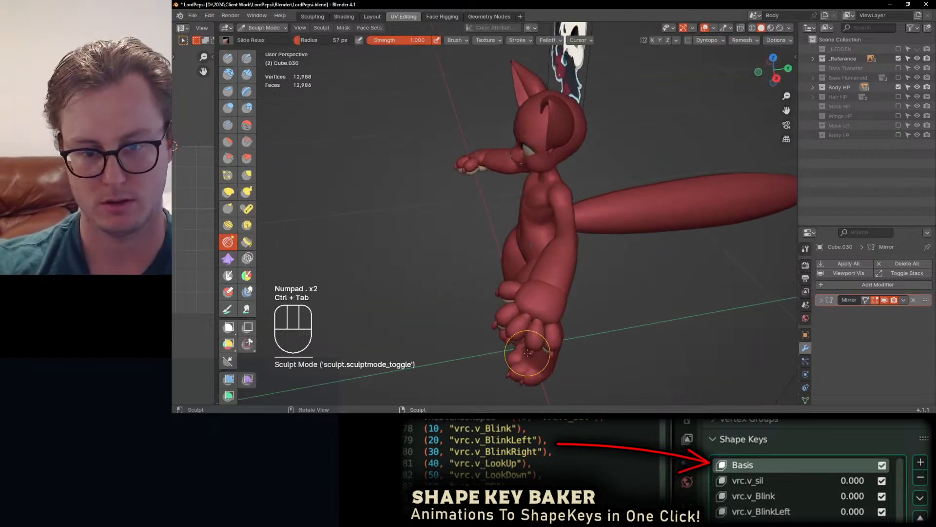
scroll(502, 167, "up", 3)
mouse_move(502, 167)
middle_mouse_down("shift")
mouse_move(478, 138)
mouse_move(477, 241)
mouse_move(494, 210)
middle_mouse_up("shift")
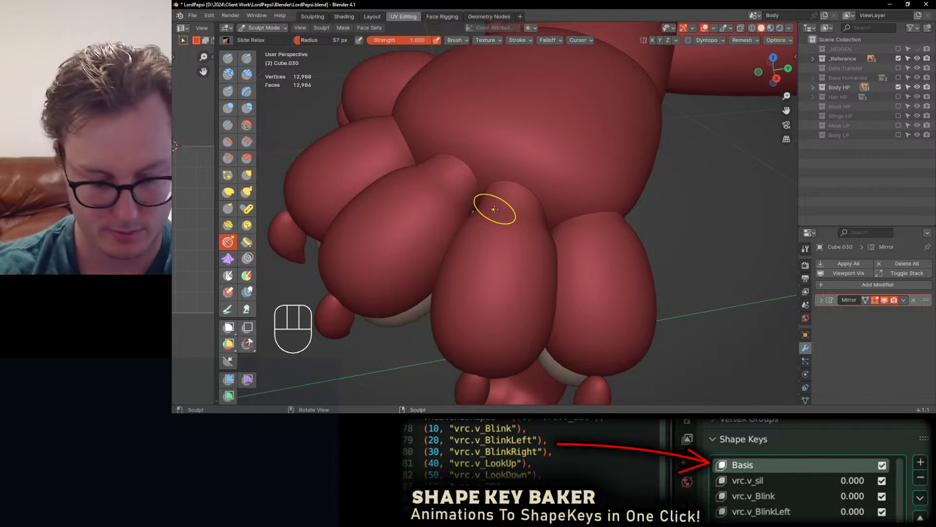
Use the Inflate brush at 213 px radius to smooth the paw's surface.
key("i")
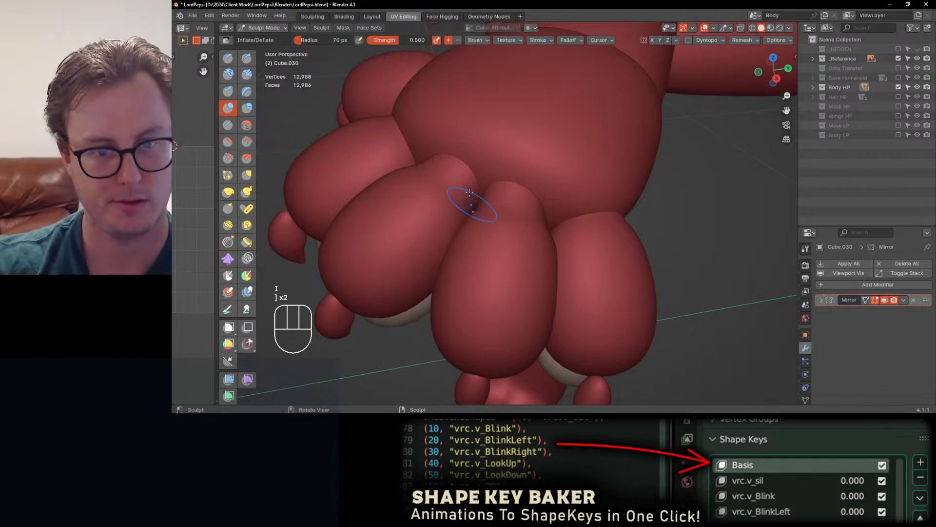
key("bracketright")
key("bracketright")
key("bracketright")
key("bracketright")
key("bracketright")
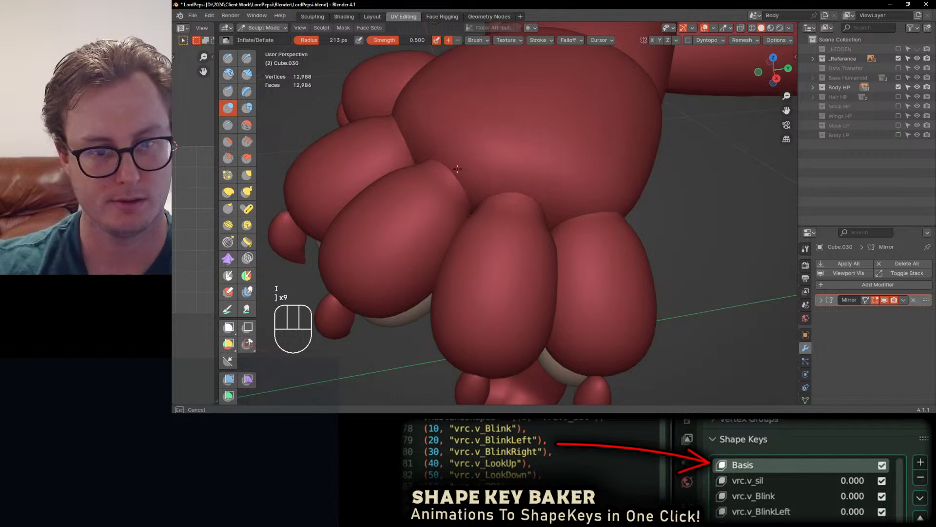
middle_click_drag(486, 208, 493, 217)
scroll(531, 220, "down", 4)
left_click(540, 225)
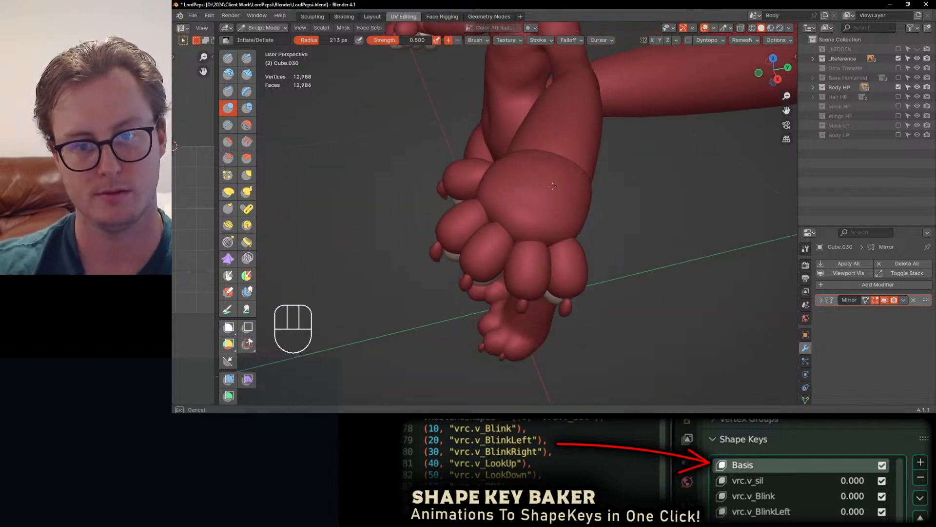
left_click_drag(528, 202, 529, 204, "shift")
mouse_move(538, 216)
middle_mouse_down()
mouse_move(602, 236)
mouse_move(571, 221)
mouse_move(528, 234)
mouse_move(534, 263)
mouse_move(553, 275)
mouse_move(562, 256)
middle_mouse_up()
scroll(570, 216, "up", 2)
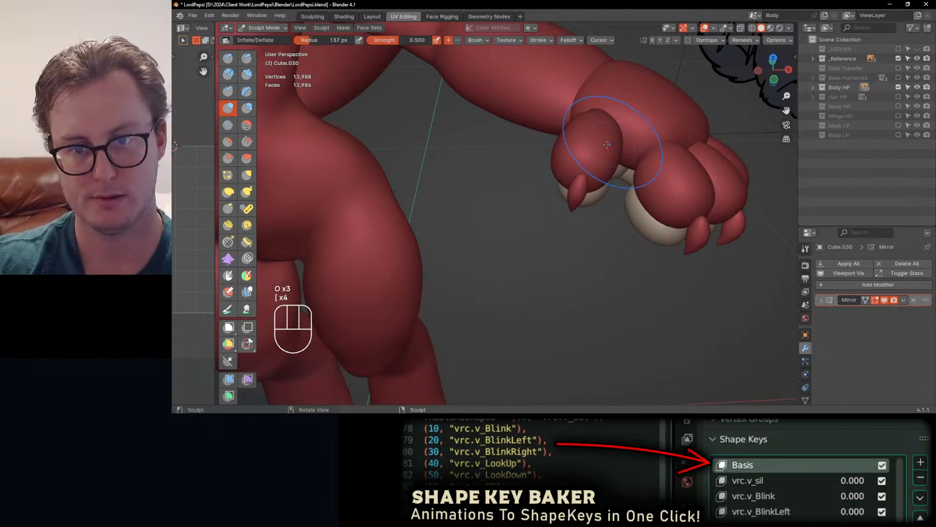
middle_click_drag(596, 128, 593, 98, "shift")
middle_click_drag(593, 161, 502, 210, "shift")
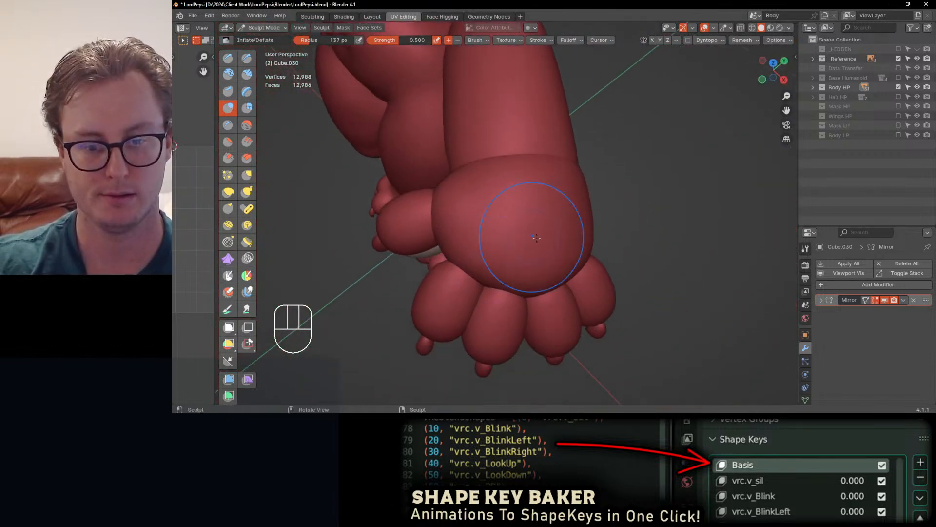
mouse_move(458, 255)
middle_mouse_down()
mouse_move(525, 147)
mouse_move(502, 161)
mouse_move(534, 214)
mouse_move(507, 196)
mouse_move(454, 247)
mouse_move(484, 217)
middle_mouse_up()
Inflate the hand near the paw pad, then transfer Sculpt Mode to Body.001.
key("j")
mouse_move(484, 217)
middle_mouse_down("ctrl")
mouse_move(483, 180)
mouse_move(479, 213)
mouse_move(511, 196)
mouse_move(541, 202)
mouse_move(556, 191)
mouse_move(543, 229)
mouse_move(617, 232)
middle_mouse_up("ctrl")
key("i")
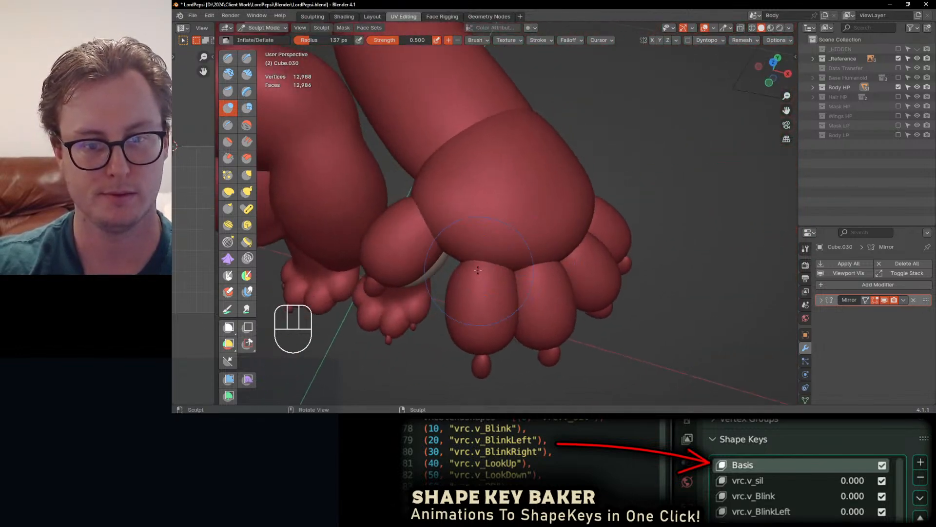
middle_click_drag(466, 266, 553, 169)
key("ctrl+z")
mouse_move(544, 225)
middle_mouse_down()
mouse_move(576, 278)
mouse_move(518, 254)
mouse_move(486, 204)
middle_mouse_up()
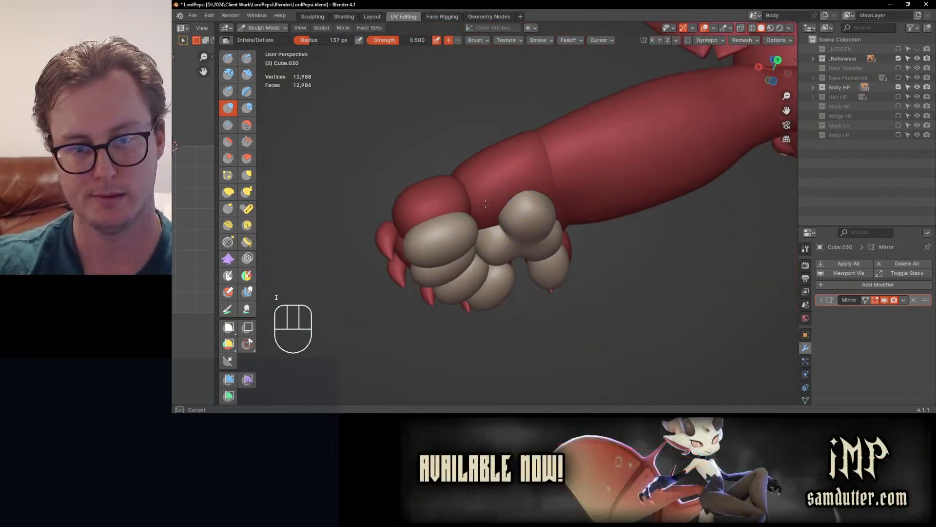
left_click_drag(491, 169, 484, 178)
middle_click_drag(542, 163, 498, 215)
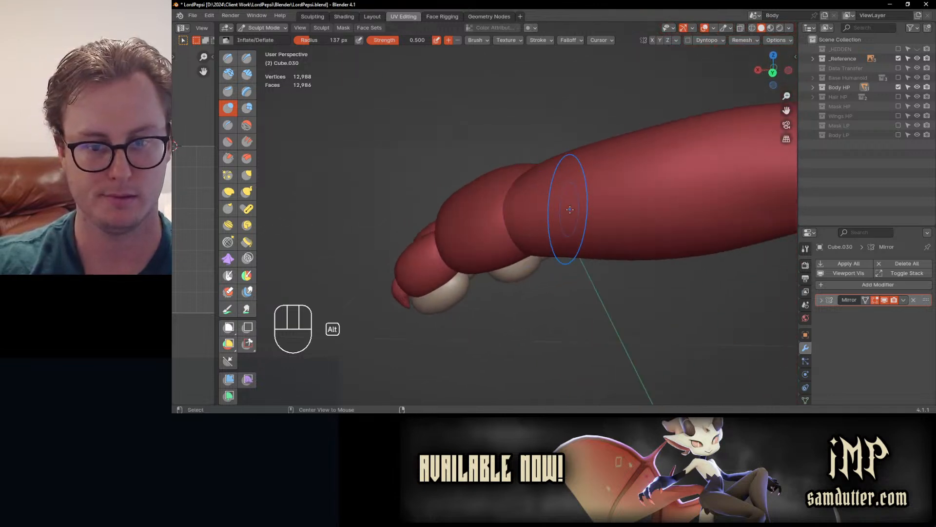
key("alt+q")
mouse_move(566, 214)
middle_mouse_down()
mouse_move(498, 163)
mouse_move(547, 204)
middle_mouse_up()
Smooth the Body.001 forearm surface and wrist crease with several sculpt strokes.
mouse_move(627, 198)
middle_mouse_down()
mouse_move(544, 175)
mouse_move(559, 178)
middle_mouse_up()
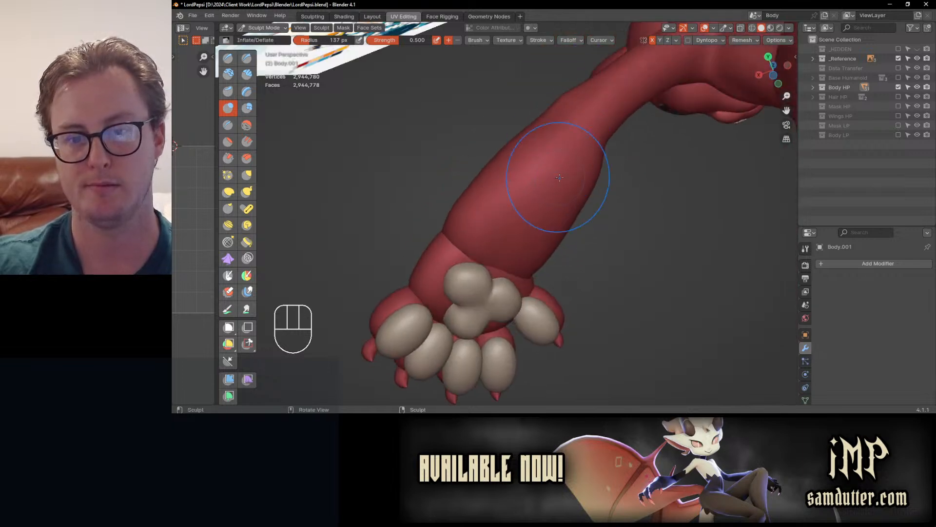
left_click_drag(527, 186, 521, 205, "shift")
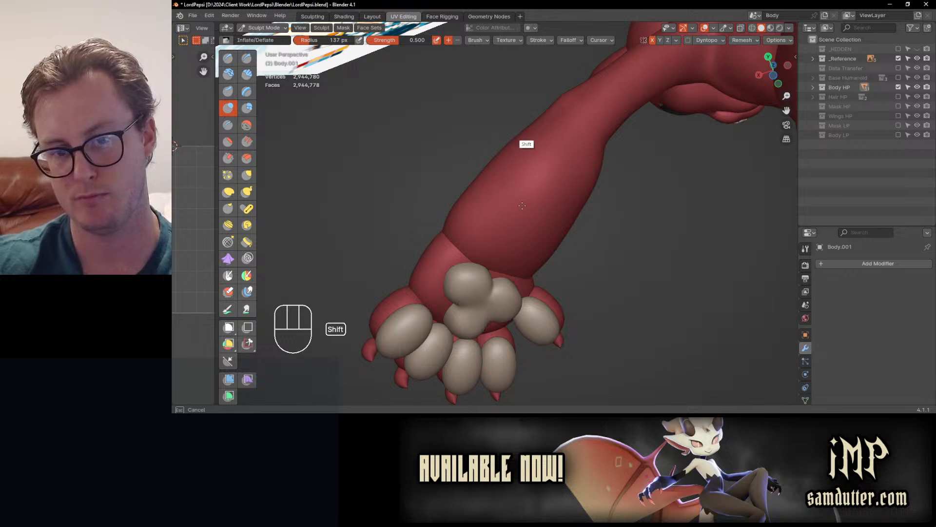
left_click_drag(522, 206, 520, 192, "shift")
middle_click_drag(519, 192, 549, 190)
left_click_drag(549, 190, 548, 156, "shift")
middle_click_drag(548, 156, 562, 164)
mouse_move(562, 164)
left_mouse_down("shift")
mouse_move(561, 154)
mouse_move(512, 149)
mouse_move(468, 215)
mouse_move(475, 202)
left_mouse_up("shift")
middle_click_drag(474, 202, 551, 238)
left_click_drag(551, 238, 551, 238, "shift")
scroll(488, 249, "up", 2)
left_click_drag(489, 248, 473, 237)
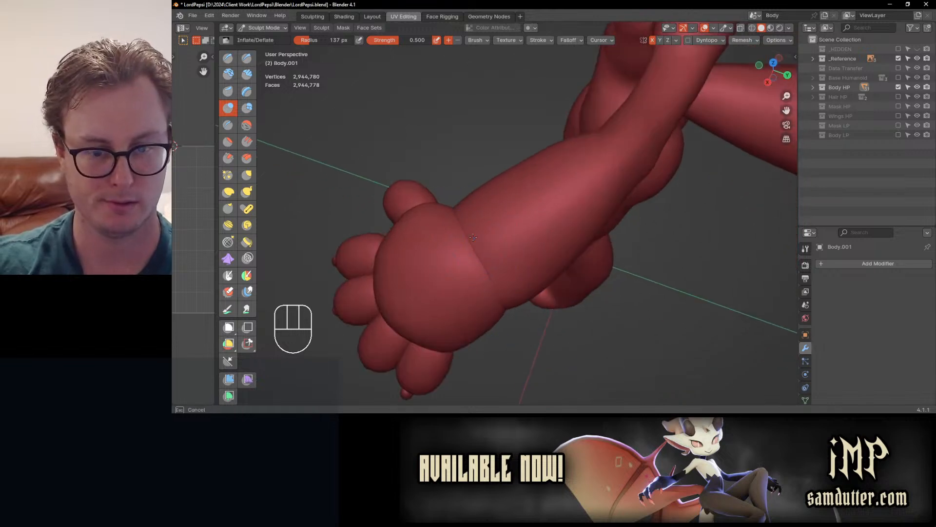
middle_click_drag(496, 285, 539, 238)
mouse_move(509, 289)
middle_mouse_down()
mouse_move(502, 272)
mouse_move(570, 209)
mouse_move(540, 189)
mouse_move(569, 271)
mouse_move(566, 253)
mouse_move(596, 286)
mouse_move(594, 259)
middle_mouse_up()
Reshape the wrist crease using the Elastic Deform brush.
key("j")
mouse_move(593, 259)
middle_mouse_down("ctrl")
mouse_move(592, 236)
mouse_move(516, 243)
mouse_move(502, 272)
mouse_move(470, 293)
middle_mouse_up("ctrl")
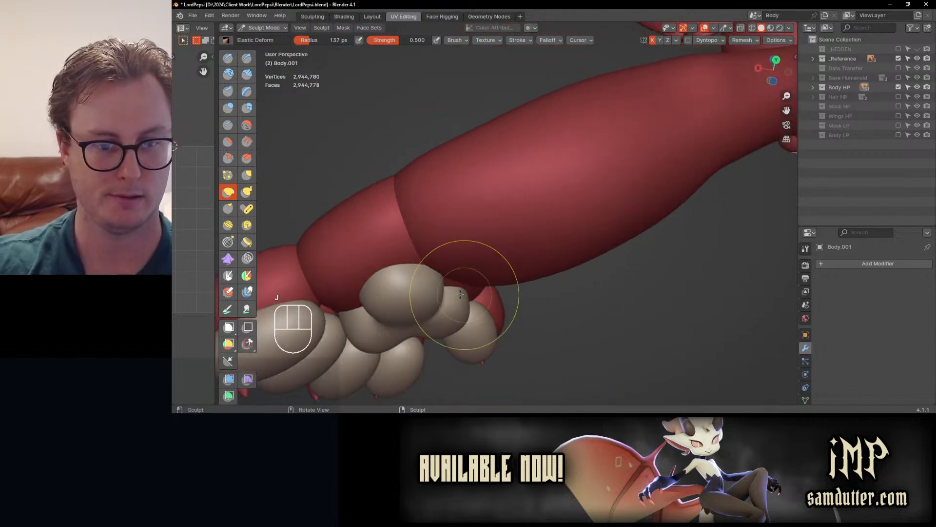
left_click_drag(439, 271, 441, 273)
mouse_move(442, 273)
middle_mouse_down()
mouse_move(449, 257)
mouse_move(506, 244)
middle_mouse_up()
left_click_drag(535, 293, 535, 292)
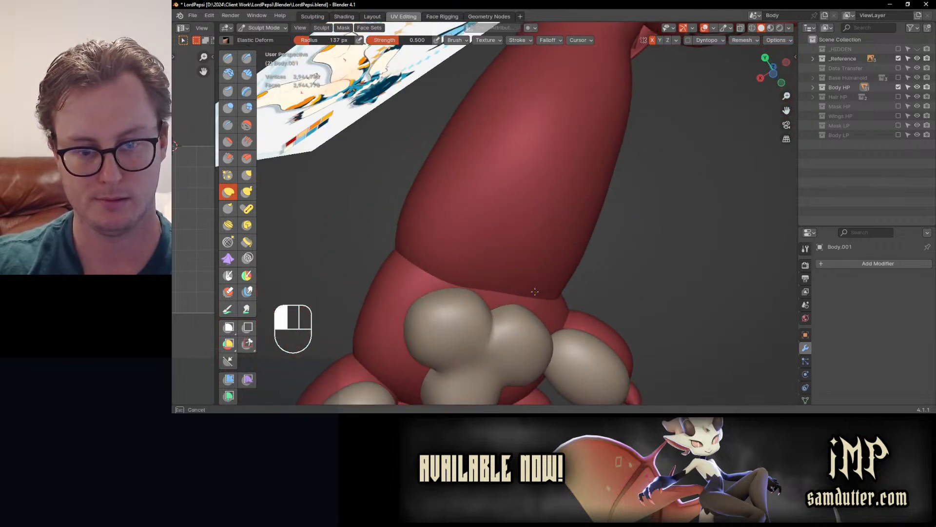
left_click_drag(441, 276, 443, 276)
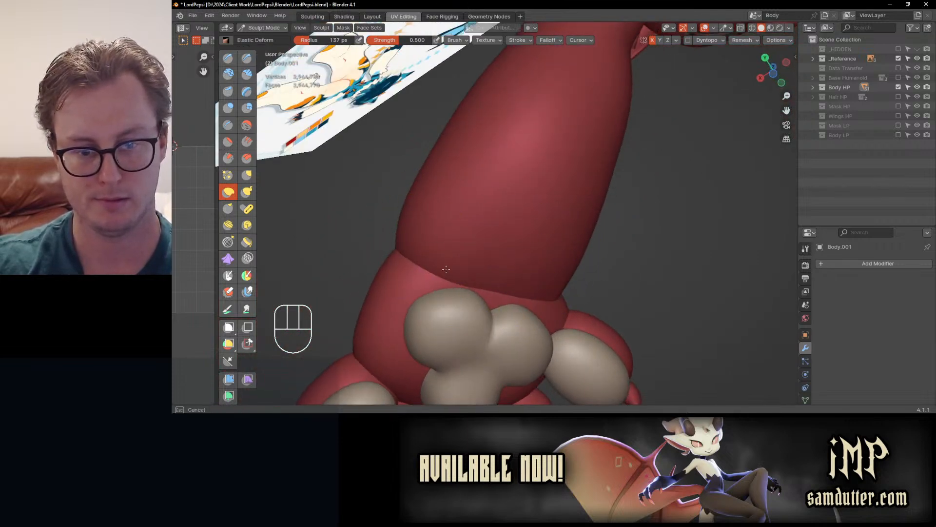
left_click_drag(511, 283, 507, 289)
left_click(446, 290)
middle_click_drag(446, 289, 534, 259)
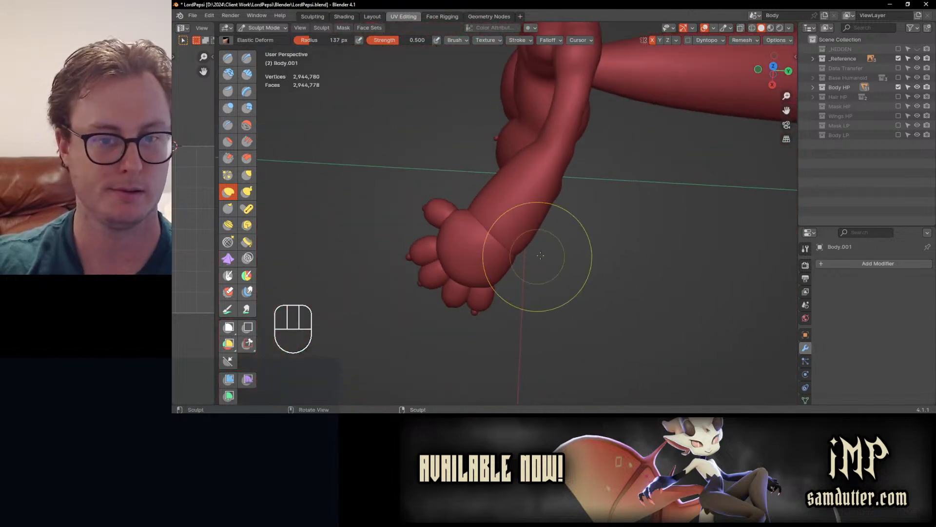
Switch back to Object Mode, save LordPepsi.blend, and select a paw toe pad.
key("ctrl+Tab")
left_click(399, 279)
middle_click_drag(399, 279, 543, 260)
key("ctrl+s")
left_click(504, 280)
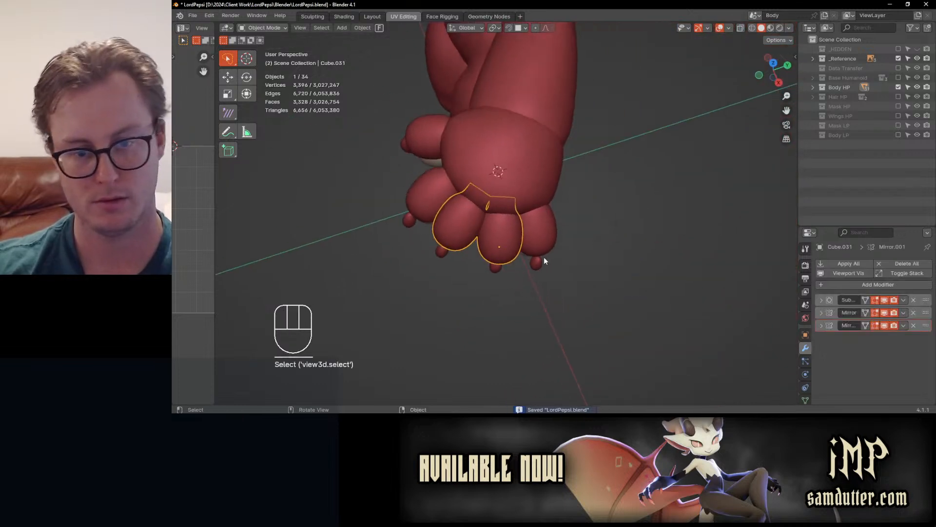
Rotate the first toe pad slightly and shift it along X in a different transform orientation.
key("r")
left_click(552, 238)
scroll(552, 238, "up", 1)
key("r")
key("g")
key("x")
key("x")
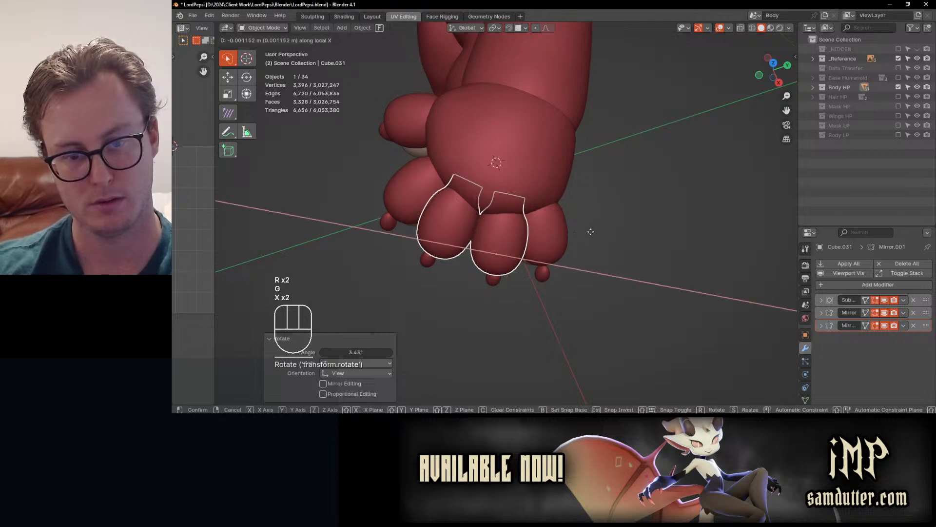
left_click(591, 231)
key("ctrl+z")
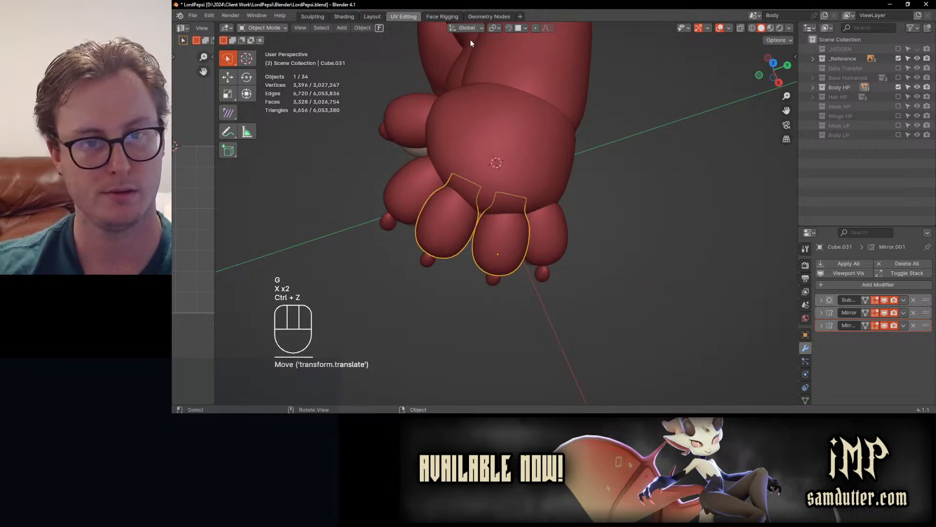
left_click(467, 27)
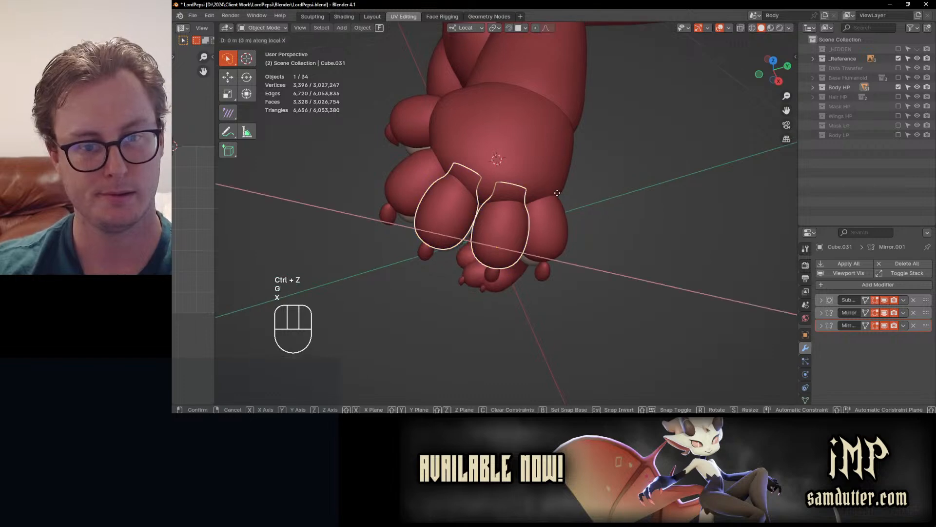
key("x")
left_click(604, 217)
Move the second toe pad along local X and rotate it -2.72° about Z.
left_click(562, 221)
middle_click_drag(604, 220, 473, 173)
left_click(469, 184)
key("g")
key("x")
left_click(512, 180)
key("r")
key("z")
left_click(599, 248)
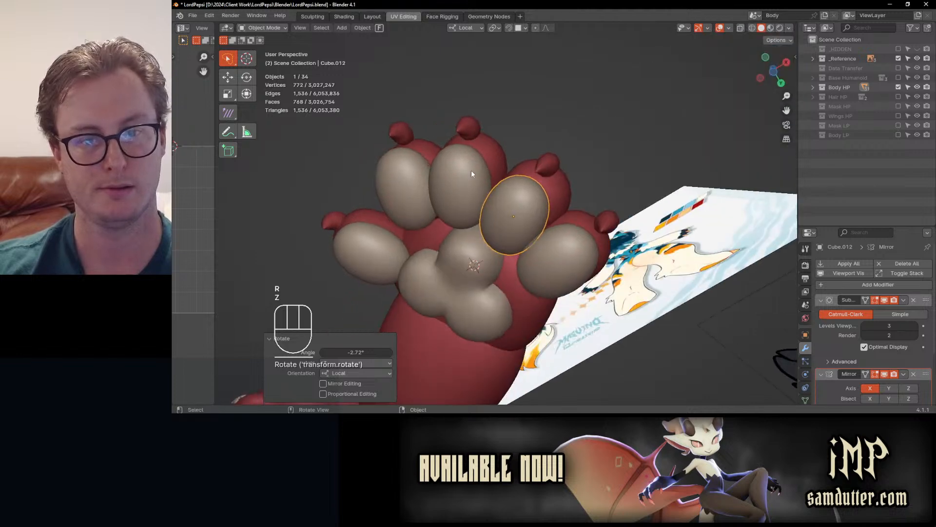
Rotate the neighbouring toe pad 4.58° and the central paw pad -3.99° about Z.
left_click(473, 173)
key("Escape")
key("r")
key("z")
left_click(548, 132)
middle_click_drag(549, 133, 502, 281)
left_click(503, 281)
key("r")
key("z")
left_click(647, 193)
Box-select the middle toe pad with its claw and toe, and try a small move, then undo it.
middle_click_drag(648, 194, 499, 174)
left_click(501, 178)
key("b")
left_click_drag(493, 142, 511, 181)
key("g")
left_click(507, 181)
key("ctrl+z")
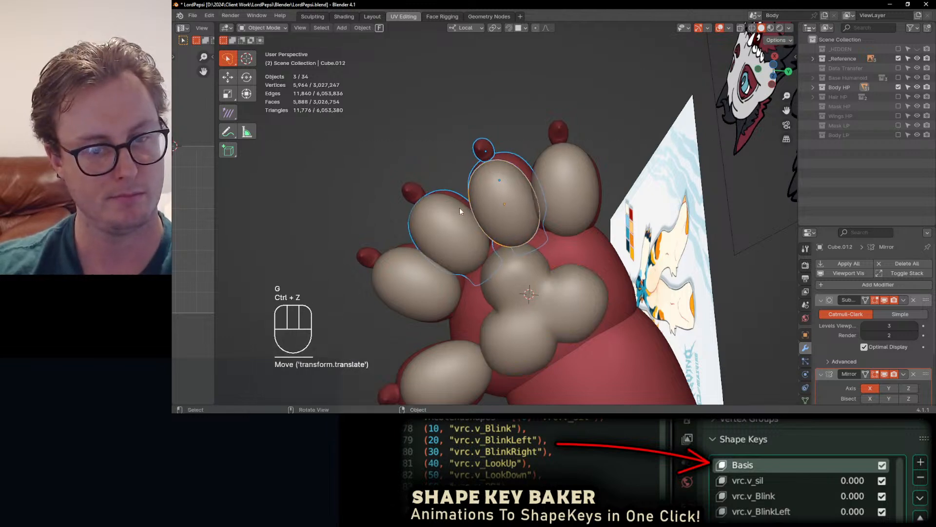
Reselect the toe pad, claw and toe together and nudge the group into place.
left_click(463, 208)
left_click(496, 172)
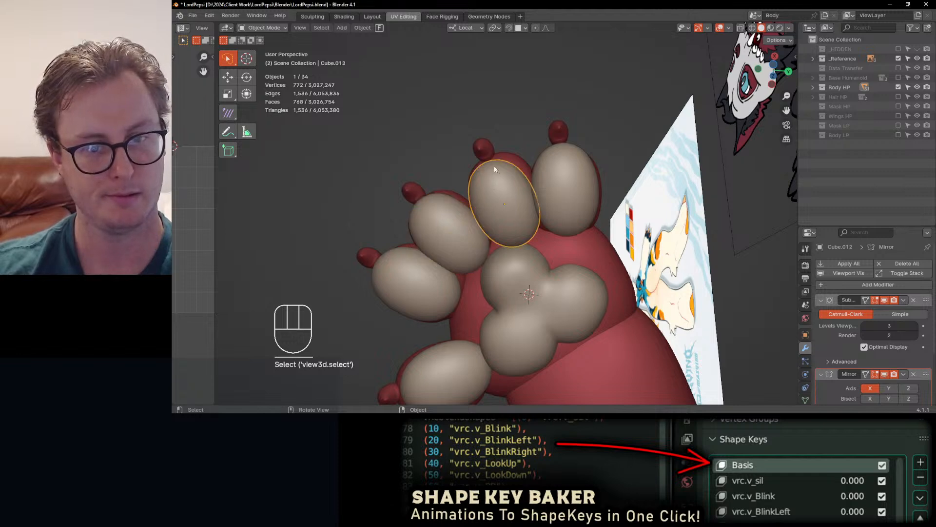
left_click_drag(486, 156, 447, 201)
key("g")
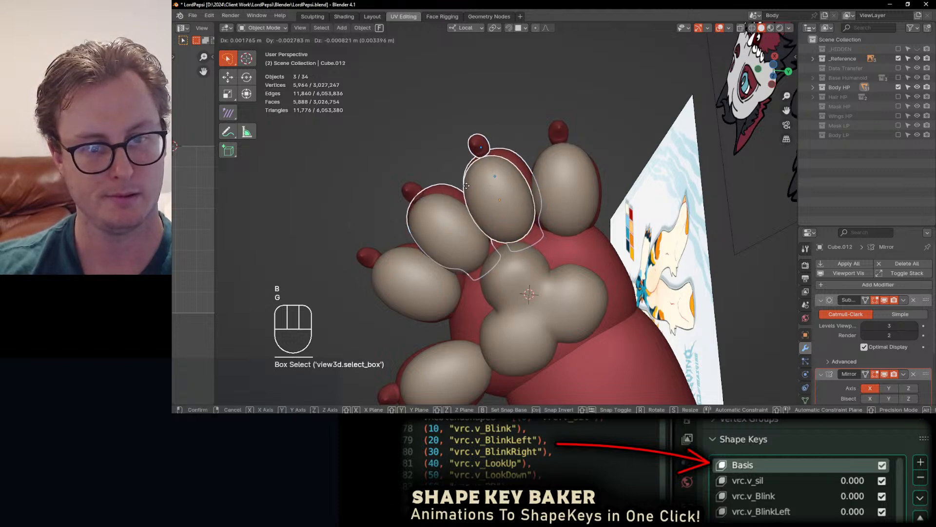
left_click(467, 186)
middle_click_drag(467, 186, 515, 168)
key("g")
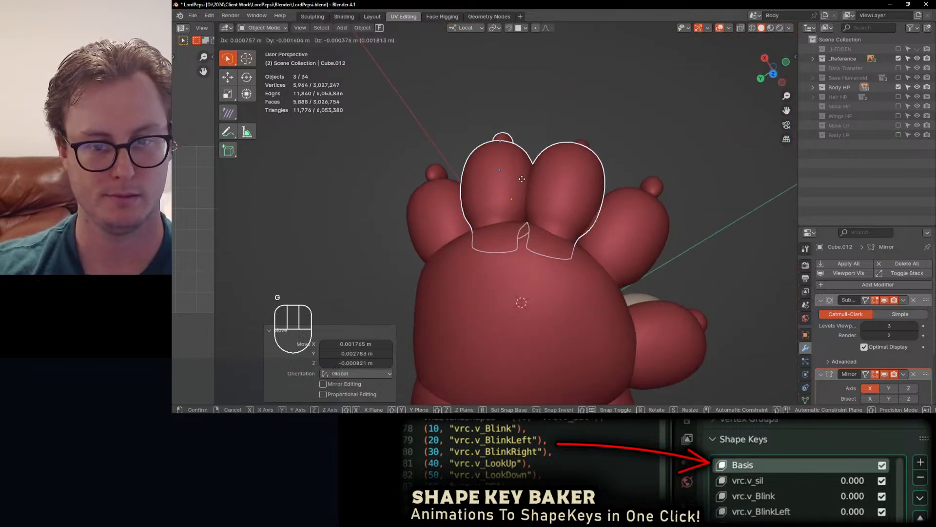
left_click(482, 208)
Select the left toe pad with its claw and toe and rotate the group.
middle_click_drag(494, 209, 500, 236)
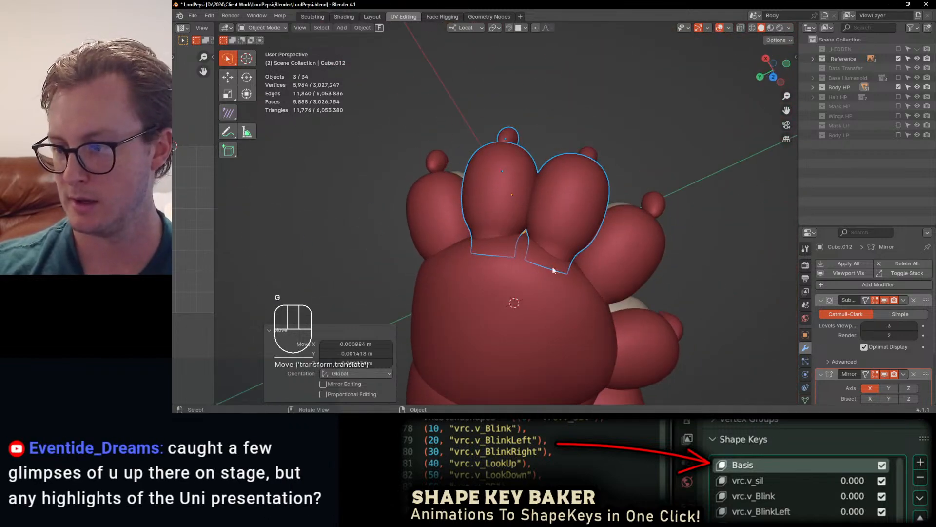
middle_click_drag(621, 214, 528, 193)
left_click(484, 130)
middle_click_drag(484, 131, 435, 230)
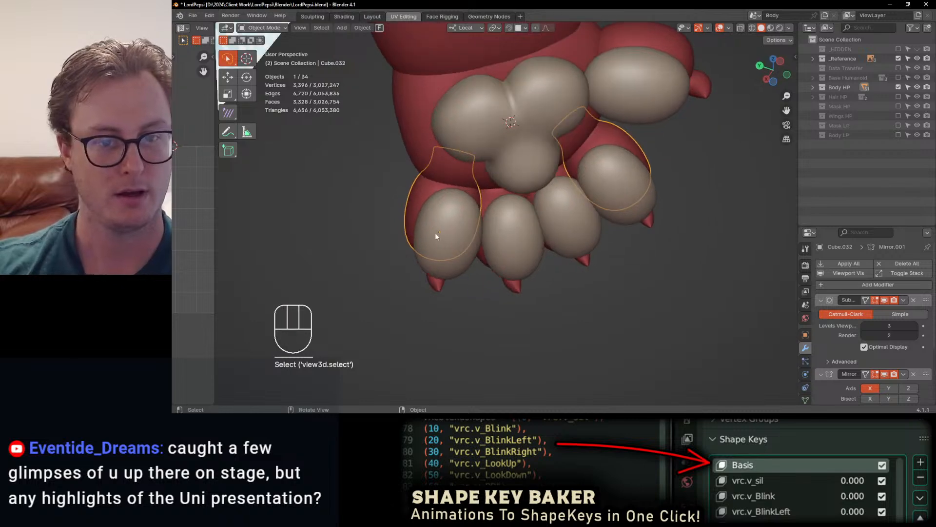
left_click(435, 236)
left_click_drag(440, 267, 440, 267)
middle_click_drag(439, 268, 437, 207)
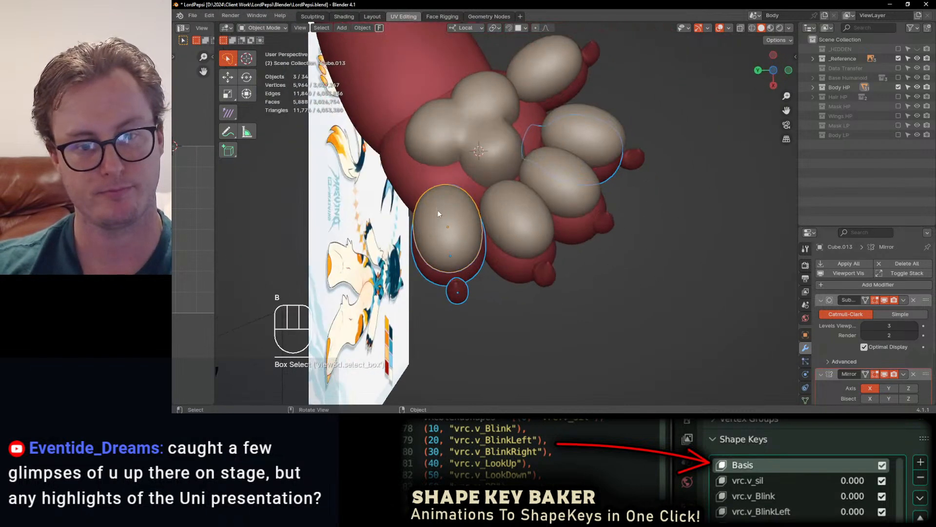
key("g")
key("ctrl+z")
middle_click_drag(461, 150, 556, 289)
key("r")
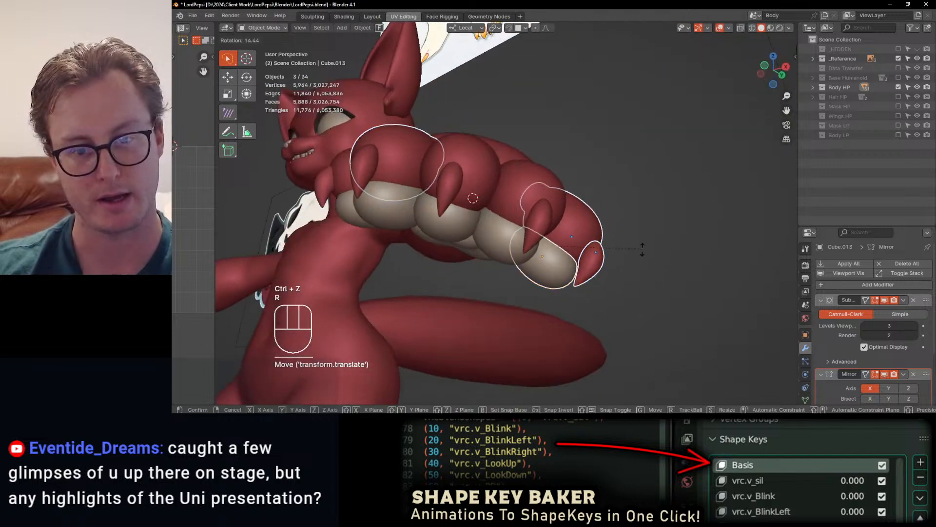
left_click(636, 258)
Nudge the left toe group several times into its final position, then deselect everything.
key("g")
left_click(633, 248)
key("g")
left_click(628, 257)
mouse_move(629, 257)
middle_mouse_down()
mouse_move(515, 308)
mouse_move(560, 329)
mouse_move(659, 295)
mouse_move(636, 265)
middle_mouse_up()
scroll(515, 308, "down", 2)
key("g")
left_click(524, 326)
key("g")
left_click(556, 327)
left_click(658, 296)
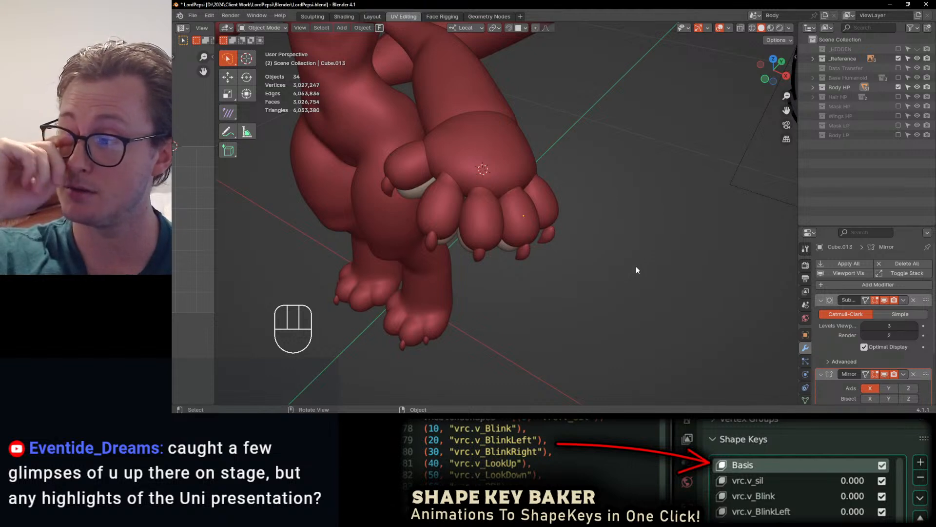
Put the paw into Sculpt Mode and pull its skin into shape with Elastic Deform strokes.
middle_click_drag(582, 281, 549, 255)
left_click(525, 233)
key("ctrl+Tab")
mouse_move(508, 324)
middle_mouse_down()
mouse_move(536, 217)
mouse_move(587, 94)
middle_mouse_up()
mouse_move(585, 161)
middle_mouse_down()
mouse_move(596, 140)
mouse_move(552, 185)
mouse_move(571, 174)
middle_mouse_up()
scroll(571, 172, "up", 3)
key("j")
mouse_move(572, 174)
left_mouse_down()
mouse_move(582, 172)
mouse_move(569, 195)
mouse_move(573, 210)
mouse_move(598, 223)
left_mouse_up()
middle_click_drag(598, 222, 530, 283)
mouse_move(529, 283)
left_mouse_down()
mouse_move(527, 293)
mouse_move(498, 299)
mouse_move(522, 303)
left_mouse_up()
mouse_move(523, 302)
middle_mouse_down()
mouse_move(549, 273)
mouse_move(538, 257)
mouse_move(529, 318)
mouse_move(543, 225)
mouse_move(507, 212)
middle_mouse_up()
mouse_move(536, 264)
middle_mouse_down()
mouse_move(439, 247)
mouse_move(540, 245)
mouse_move(558, 158)
mouse_move(537, 186)
mouse_move(556, 193)
middle_mouse_up()
key("i")
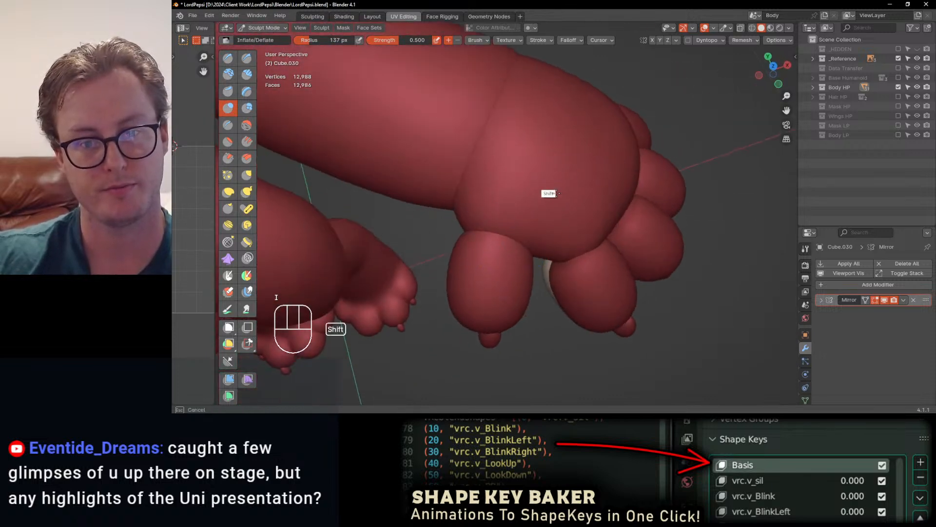
Look over the sculpted paw and arm, return to Object Mode, and view the whole character from above.
left_click_drag(557, 193, 548, 122, "shift")
middle_click_drag(549, 122, 517, 293, "ctrl")
middle_click_drag(517, 293, 533, 206, "ctrl")
middle_click_drag(479, 152, 547, 250)
key("ctrl+Tab")
left_click(433, 249)
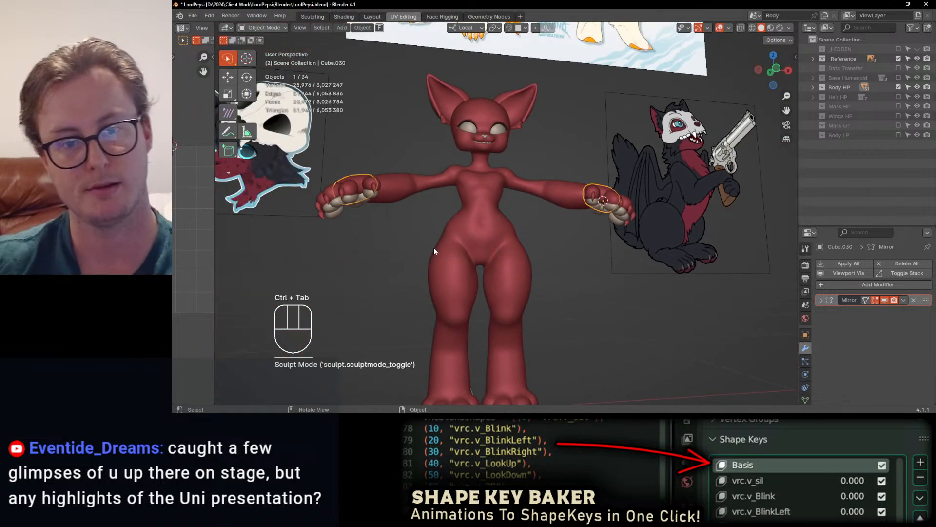
mouse_move(563, 256)
middle_mouse_down()
mouse_move(549, 262)
mouse_move(564, 271)
mouse_move(546, 265)
mouse_move(508, 286)
mouse_move(510, 244)
mouse_move(537, 244)
mouse_move(558, 265)
middle_mouse_up()
scroll(541, 270, "up", 3)
Select Body.001, switch it into Sculpt Mode and pick the Pinch/Magnify brush.
left_click(537, 245)
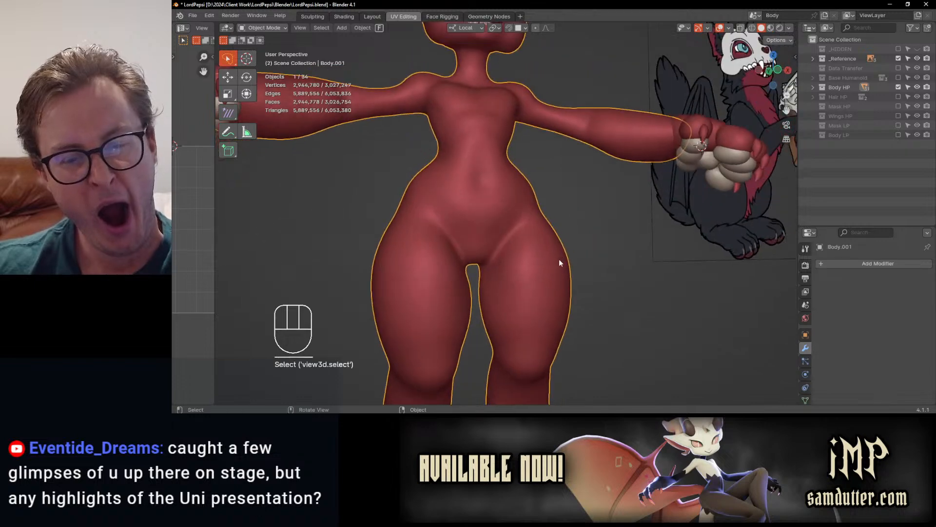
key("ctrl+Tab")
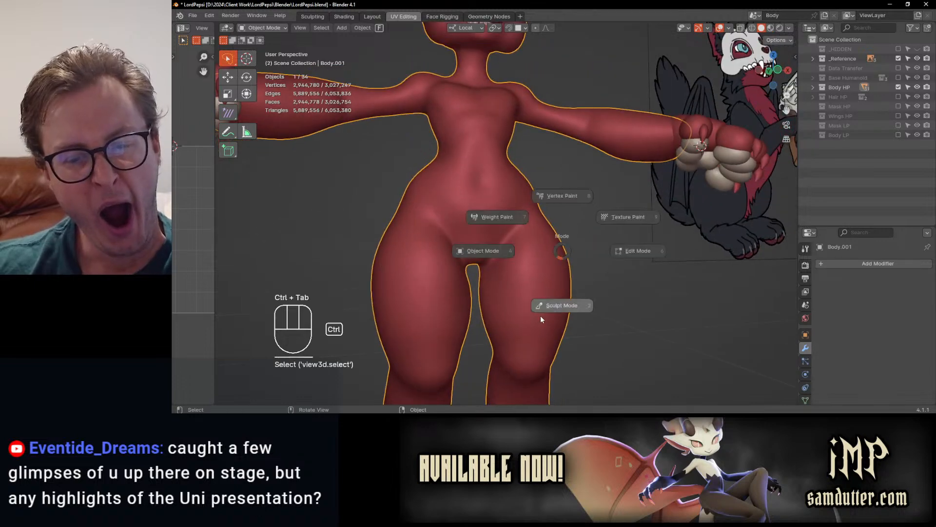
left_click(507, 327)
scroll(534, 247, "up", 5)
scroll(568, 244, "up", 2)
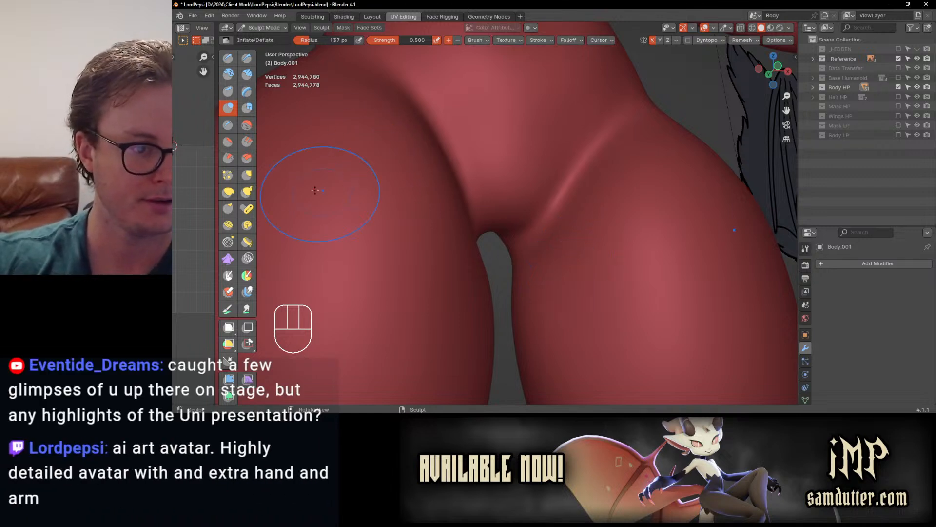
left_click(237, 174)
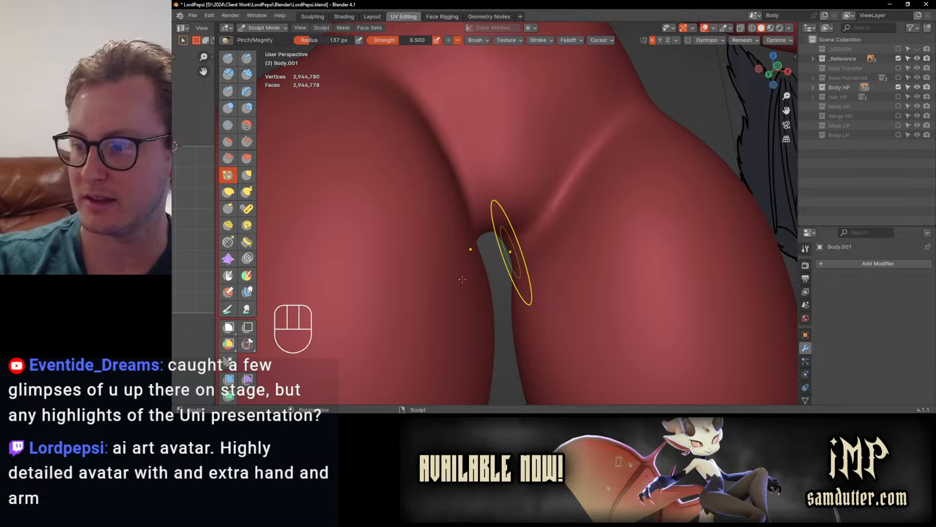
Switch to the Crease brush at 64 px, crease near the thigh, then undo the trial strokes.
mouse_move(481, 158)
middle_mouse_down()
mouse_move(556, 243)
mouse_move(502, 230)
mouse_move(534, 288)
mouse_move(478, 242)
middle_mouse_up()
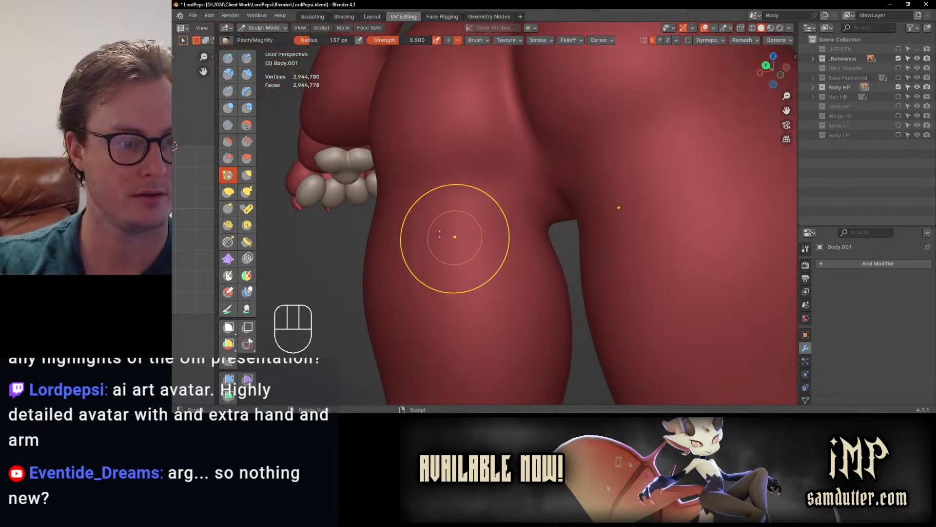
left_click(228, 126)
middle_click_drag(512, 209, 515, 185)
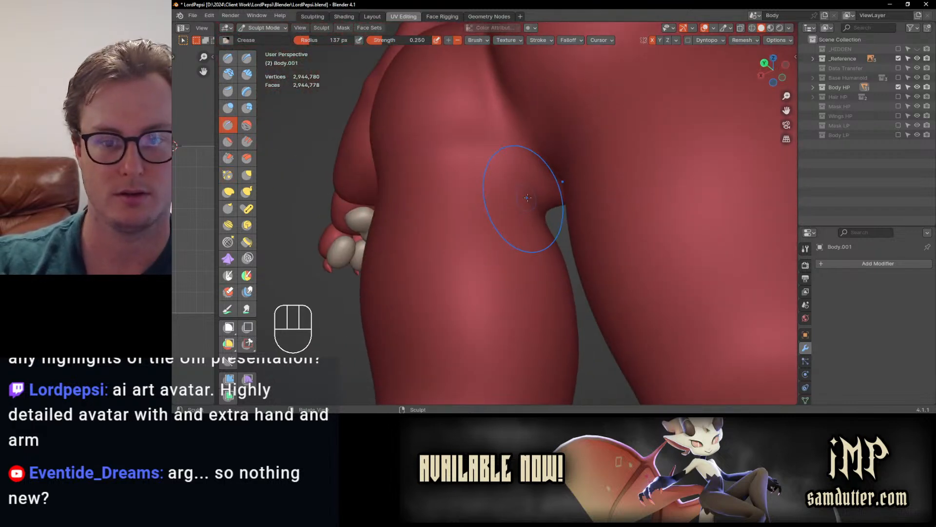
key("bracketleft")
key("bracketleft")
mouse_move(528, 195)
left_mouse_down()
mouse_move(503, 168)
mouse_move(528, 210)
left_mouse_up()
mouse_move(528, 209)
middle_mouse_down()
mouse_move(573, 234)
mouse_move(530, 218)
middle_mouse_up()
key("ctrl+z")
key("ctrl+z")
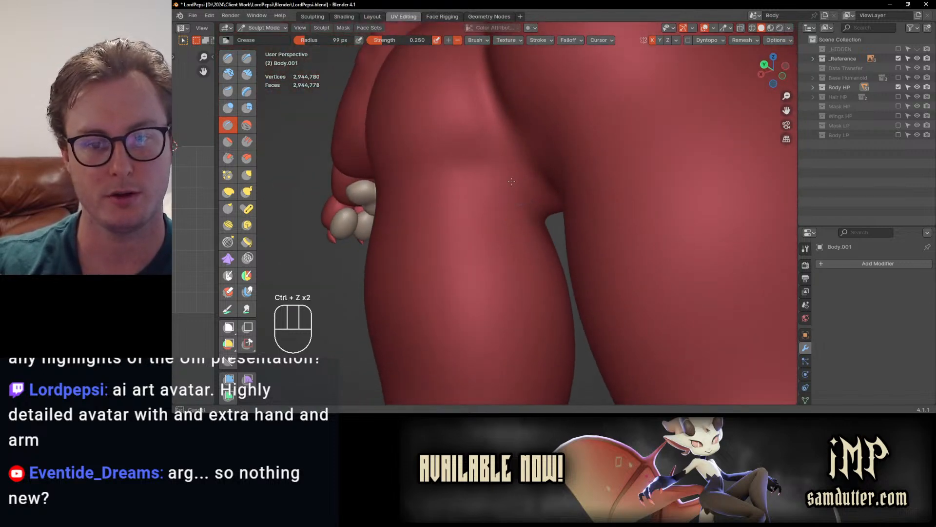
key("ctrl+z")
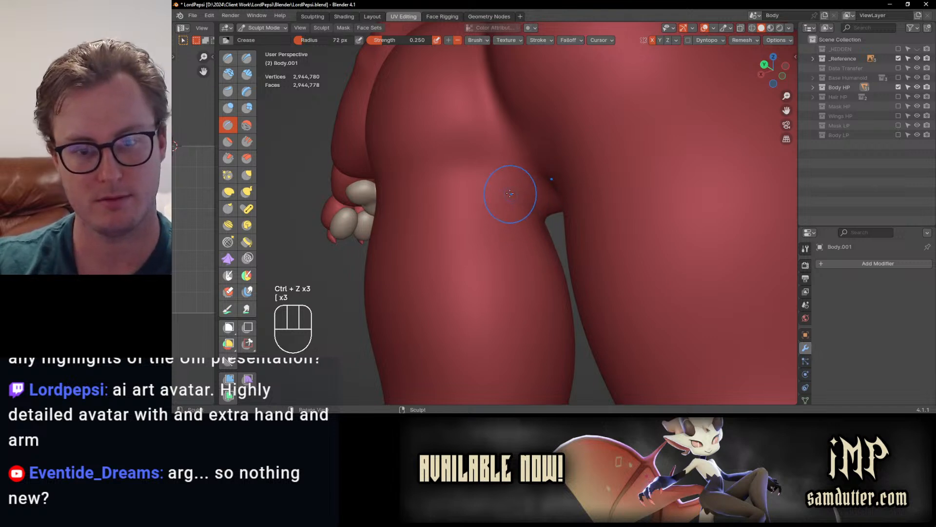
middle_click_drag(496, 189, 444, 232)
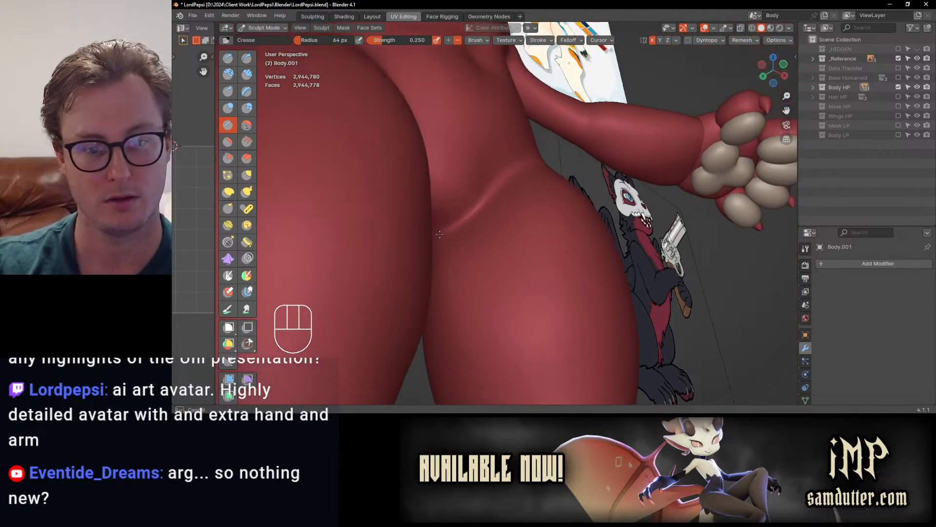
key("ctrl+z")
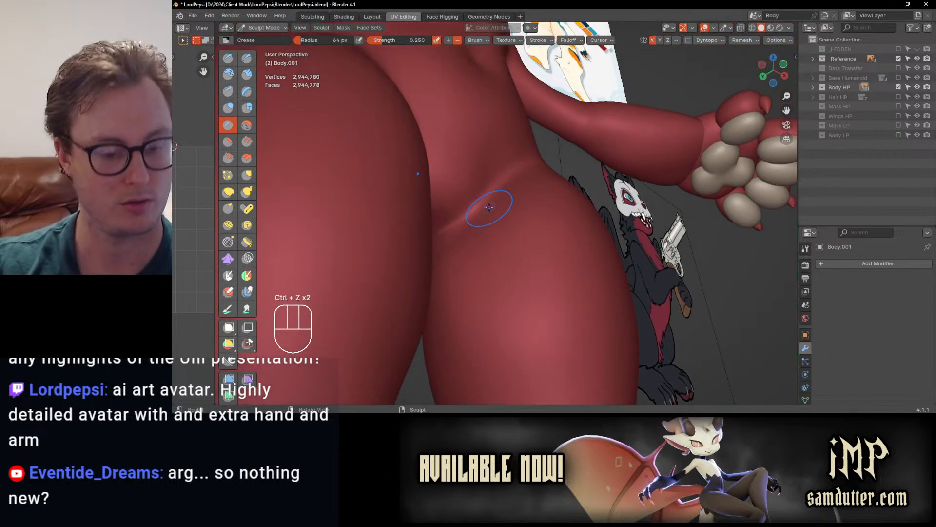
key("ctrl")
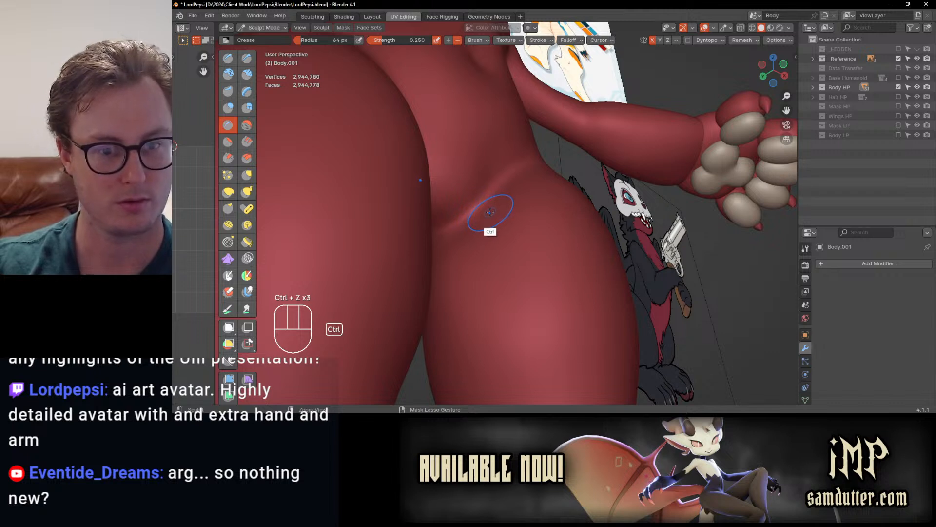
In the sidebar's tool settings, change the Crease brush falloff preset from Smooth to Sharp.
key("n")
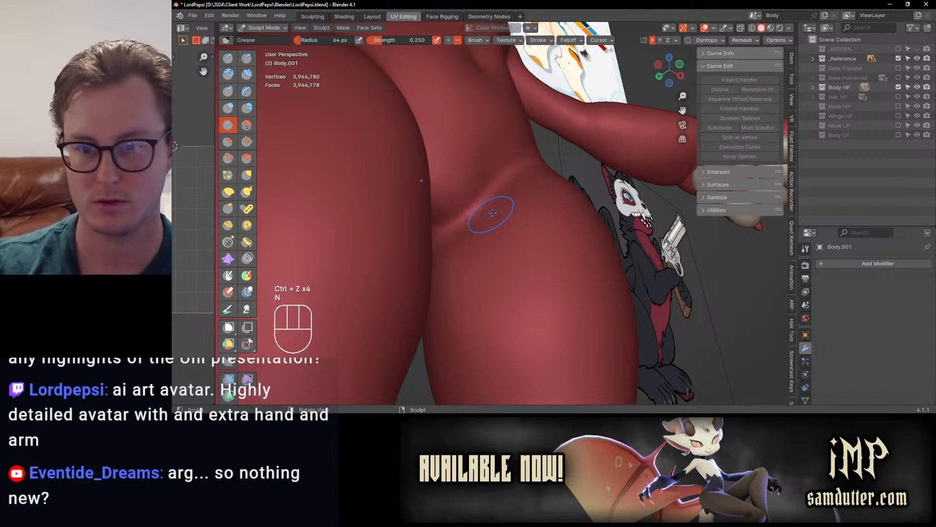
left_click(737, 62)
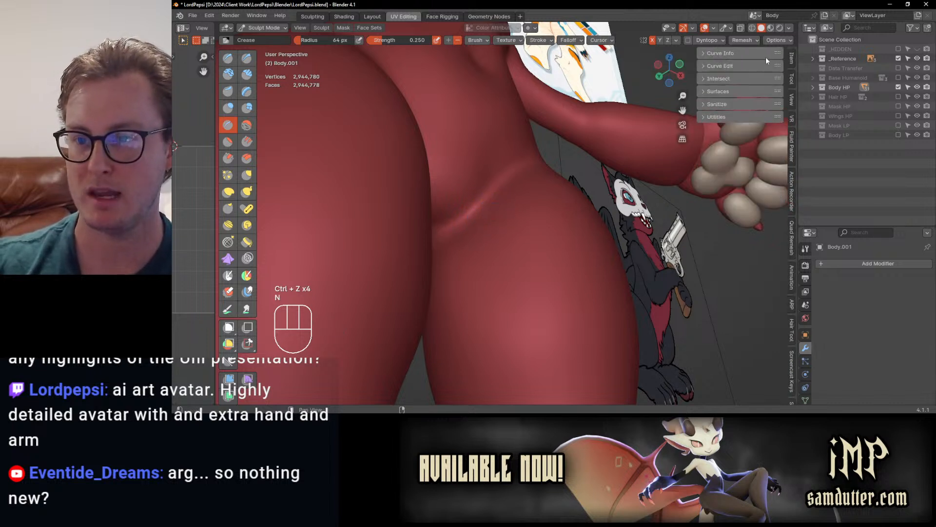
left_click(793, 80)
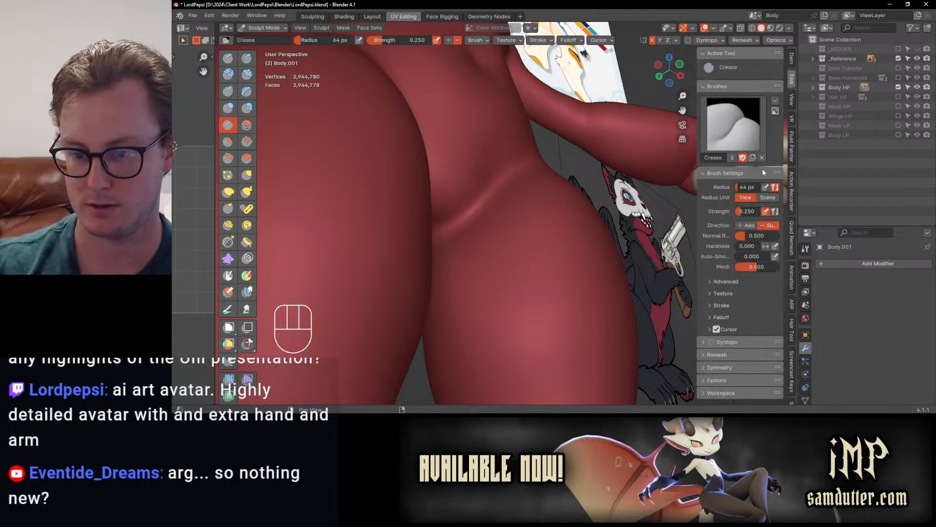
left_click(730, 317)
left_click(730, 318)
left_click(730, 317)
left_click(730, 331)
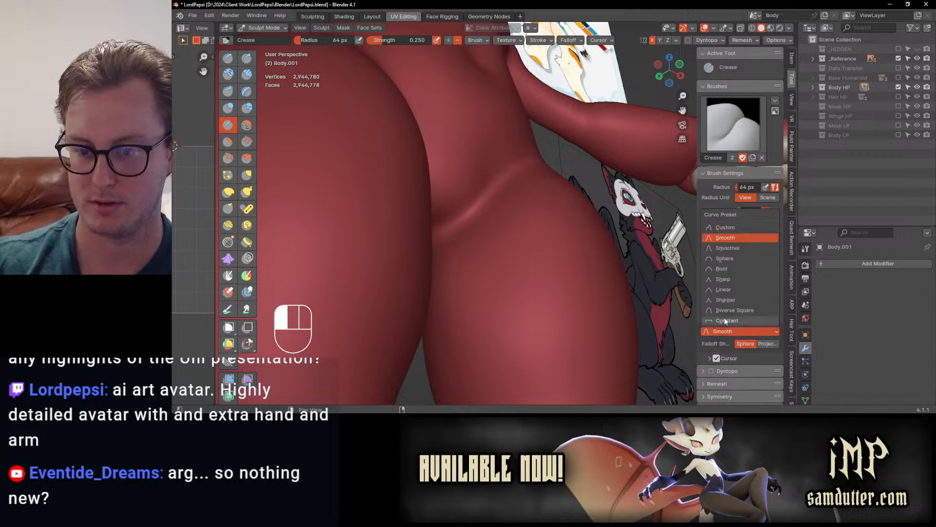
left_click(723, 278)
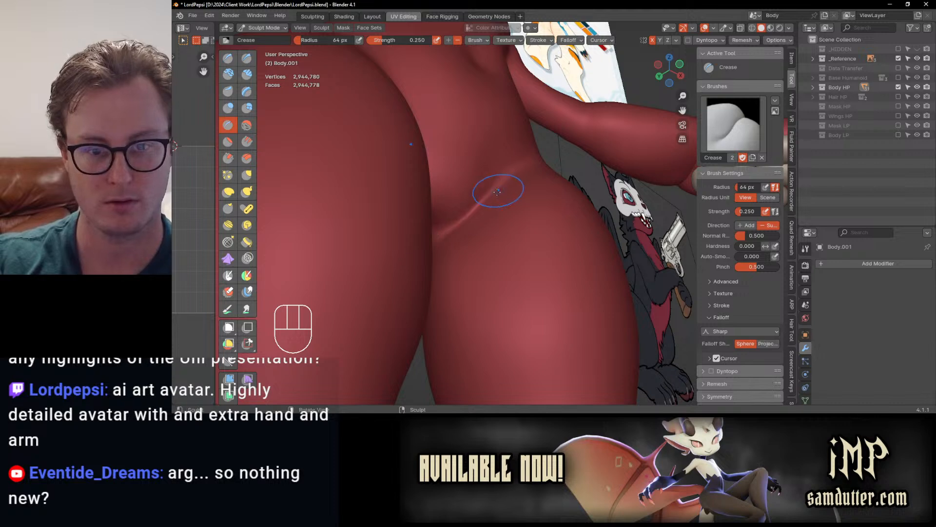
middle_click_drag(431, 254, 515, 208)
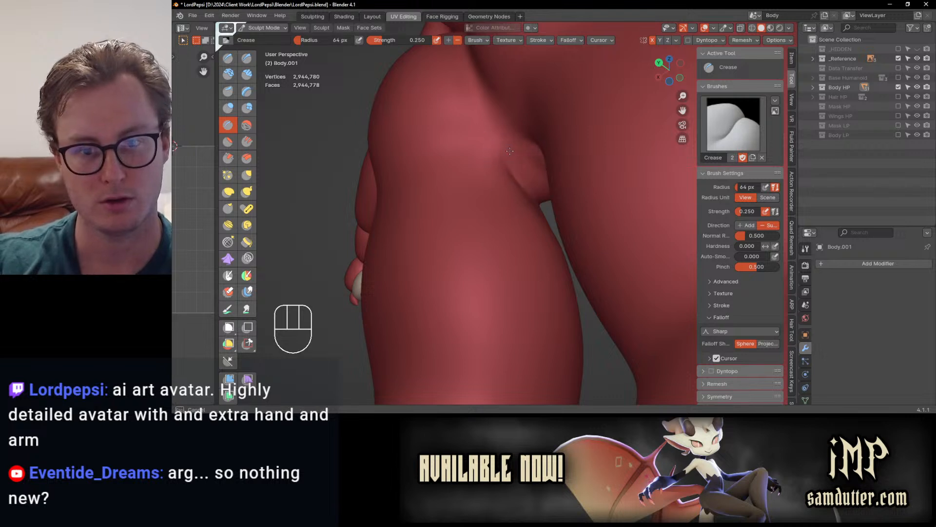
mouse_move(519, 189)
middle_mouse_down()
mouse_move(533, 244)
mouse_move(364, 200)
mouse_move(386, 247)
mouse_move(417, 260)
mouse_move(451, 223)
middle_mouse_up()
Try an enlarged Inflate/Deflate brush near the groin, then undo the stroke.
key("i")
key("bracketright")
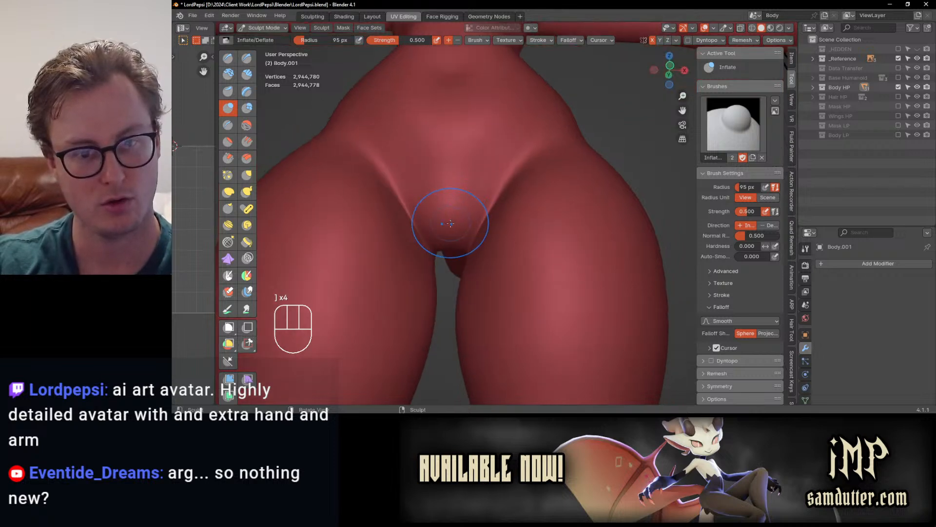
left_click(428, 205)
mouse_move(429, 204)
middle_mouse_down()
mouse_move(443, 227)
mouse_move(482, 207)
mouse_move(555, 198)
mouse_move(546, 211)
mouse_move(639, 196)
mouse_move(627, 224)
mouse_move(612, 195)
middle_mouse_up()
key("ctrl+z")
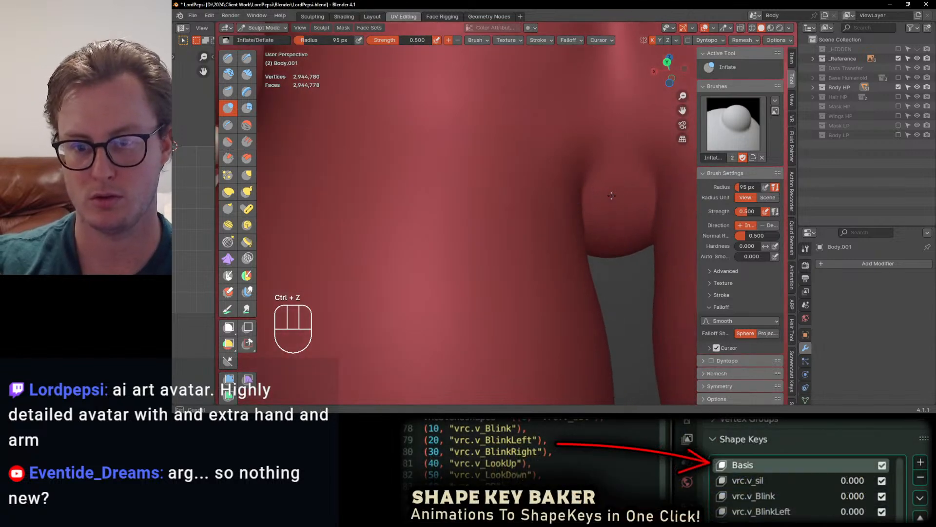
mouse_move(604, 160)
middle_mouse_down("ctrl")
mouse_move(552, 248)
mouse_move(554, 267)
middle_mouse_up("ctrl")
With the Crease brush, stroke down the centre line of the back of the hips.
left_click(228, 128)
mouse_move(519, 195)
middle_mouse_down()
mouse_move(468, 196)
mouse_move(493, 198)
mouse_move(479, 220)
mouse_move(532, 221)
middle_mouse_up()
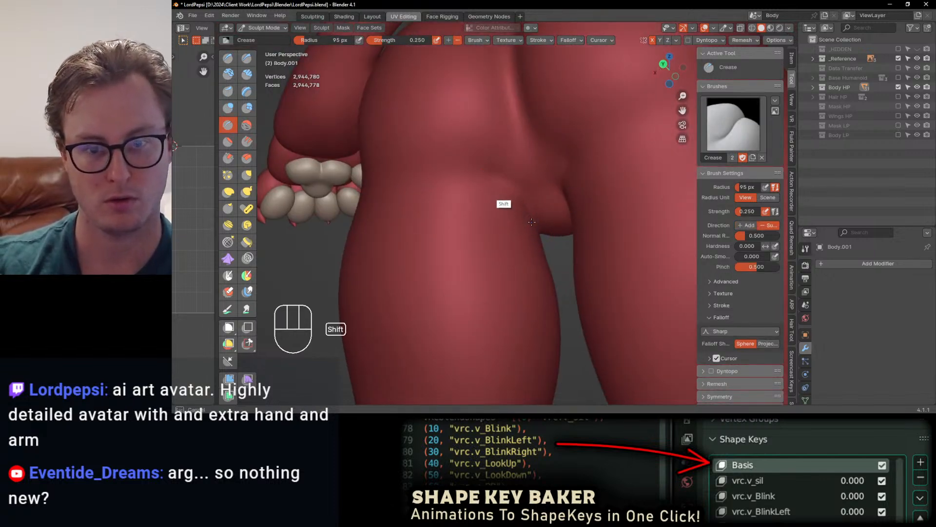
mouse_move(526, 130)
middle_mouse_down()
mouse_move(554, 161)
mouse_move(534, 188)
middle_mouse_up()
left_click_drag(530, 130, 533, 234)
middle_click_drag(533, 230, 533, 196)
left_click_drag(532, 161, 530, 158)
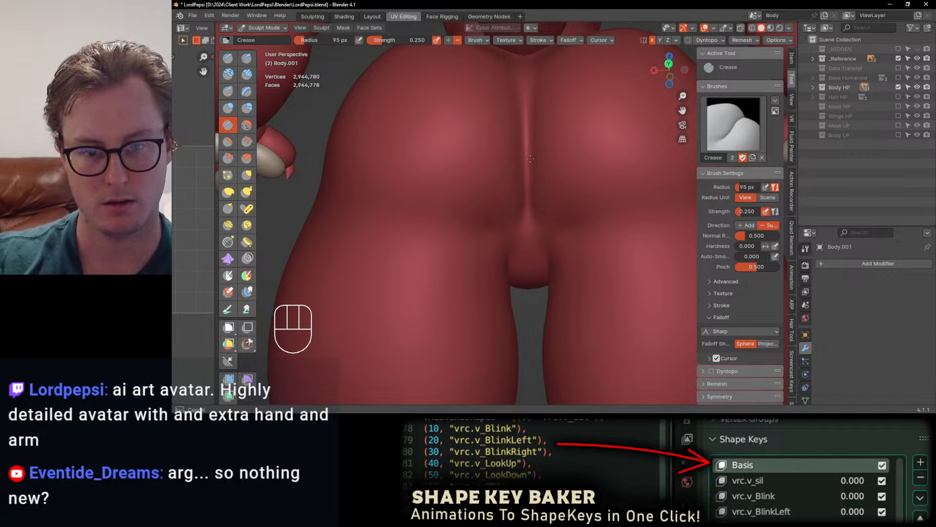
mouse_move(522, 231)
middle_mouse_down()
mouse_move(537, 210)
mouse_move(522, 148)
middle_mouse_up()
left_click_drag(522, 148, 522, 148)
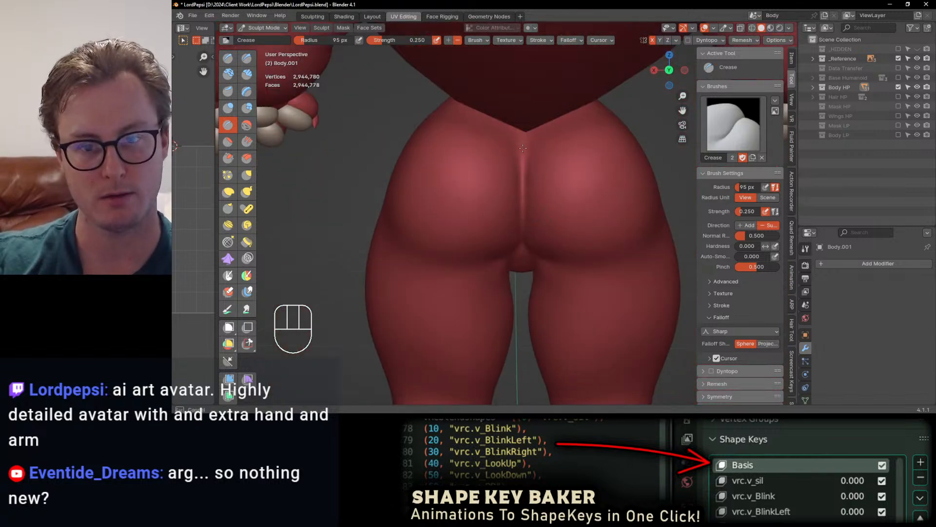
Orbit around the hips from behind, front and side to review the new crease.
middle_click_drag(522, 195, 503, 160)
scroll(506, 218, "up", 2)
left_click_drag(514, 272, 513, 273, "shift")
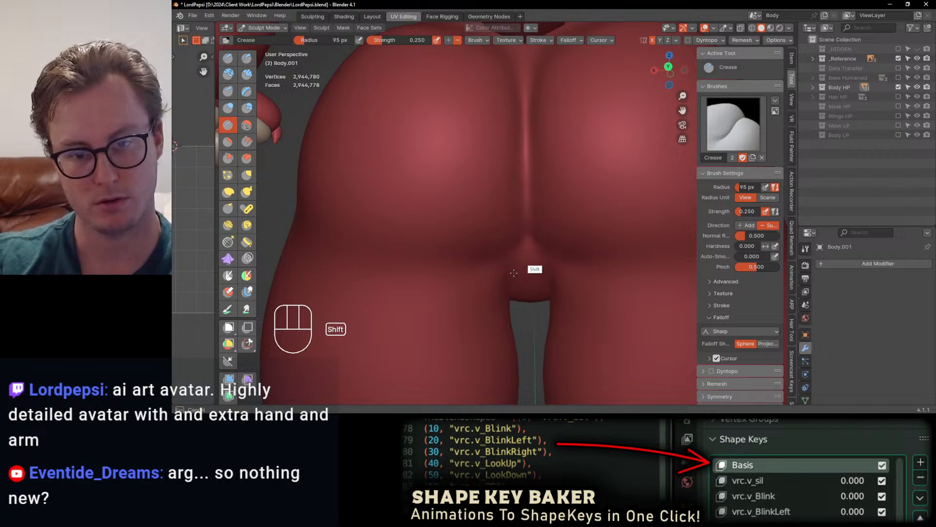
scroll(491, 272, "down", 2)
middle_click_drag(503, 194, 495, 242)
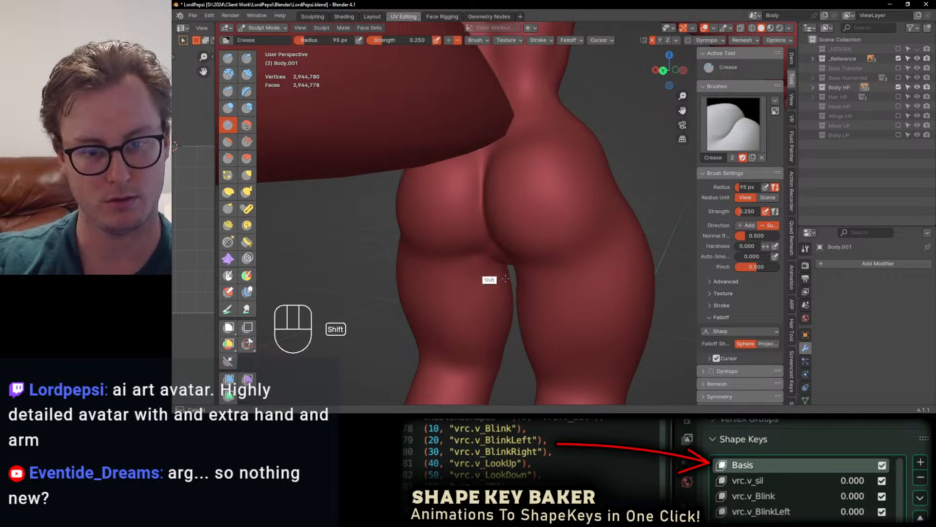
mouse_move(477, 283)
middle_mouse_down()
mouse_move(487, 210)
mouse_move(480, 248)
middle_mouse_up()
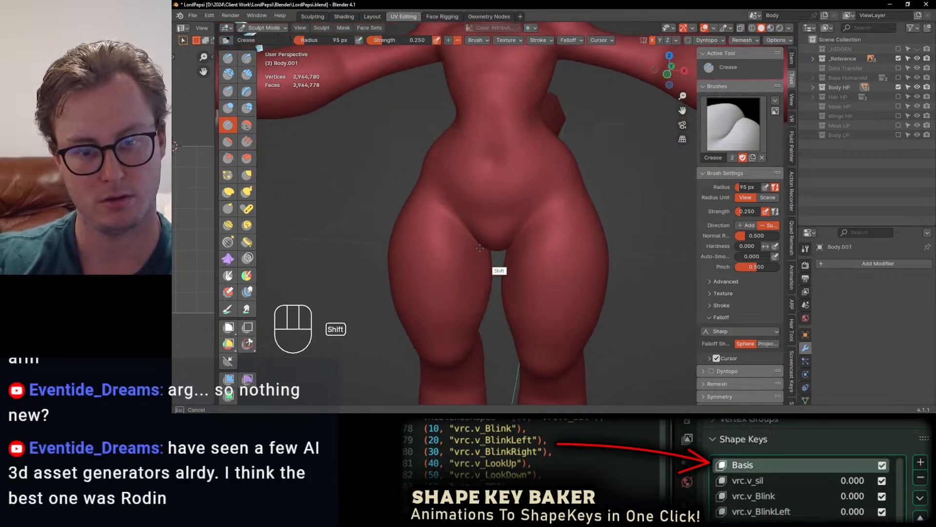
mouse_move(479, 247)
middle_mouse_down()
mouse_move(501, 241)
mouse_move(490, 254)
middle_mouse_up()
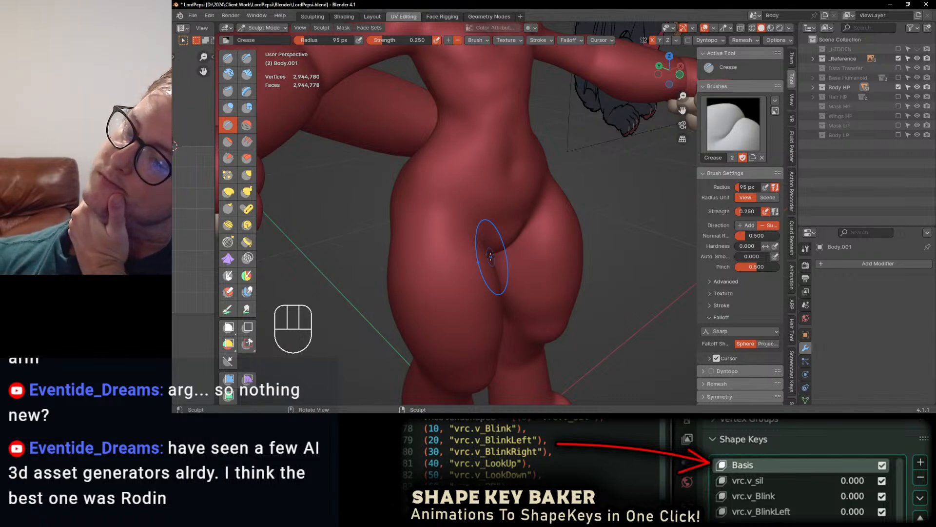
mouse_move(490, 256)
middle_mouse_down()
mouse_move(434, 196)
mouse_move(479, 236)
mouse_move(498, 203)
mouse_move(502, 229)
middle_mouse_up()
Undo the last three sculpt strokes and inflate a spot on the chest with the Inflate brush.
key("i")
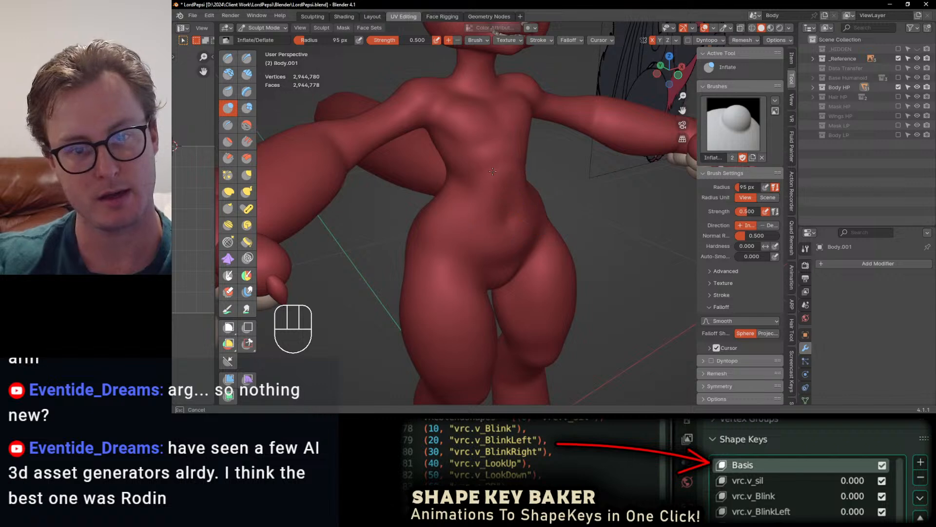
key("ctrl+z")
key("ctrl+z")
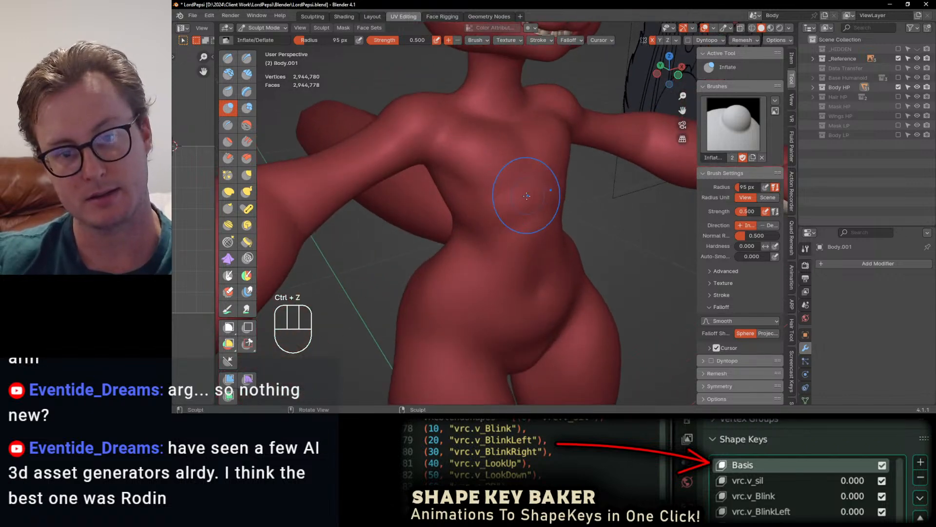
mouse_move(502, 186)
middle_mouse_down()
mouse_move(455, 196)
mouse_move(502, 130)
mouse_move(489, 174)
mouse_move(458, 176)
mouse_move(445, 195)
middle_mouse_up()
key("ctrl+z")
left_click(499, 181)
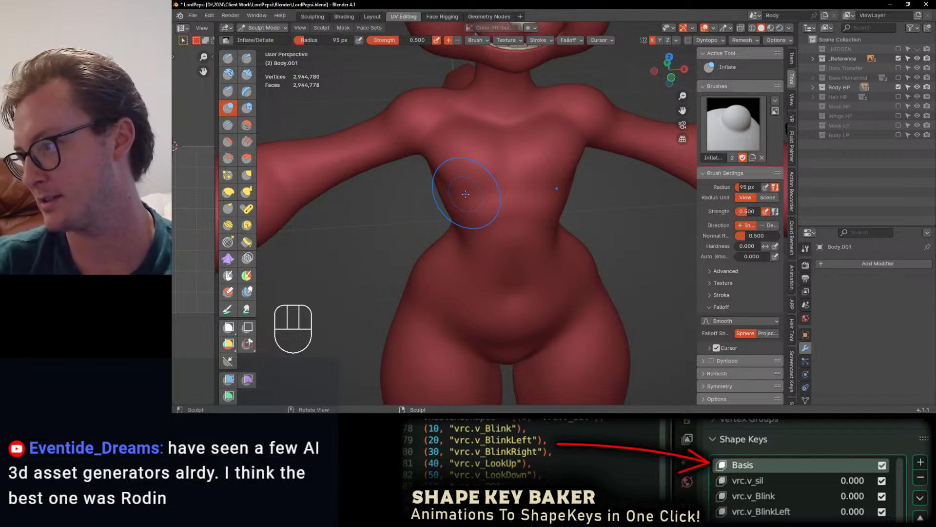
middle_click_drag(547, 255, 574, 231)
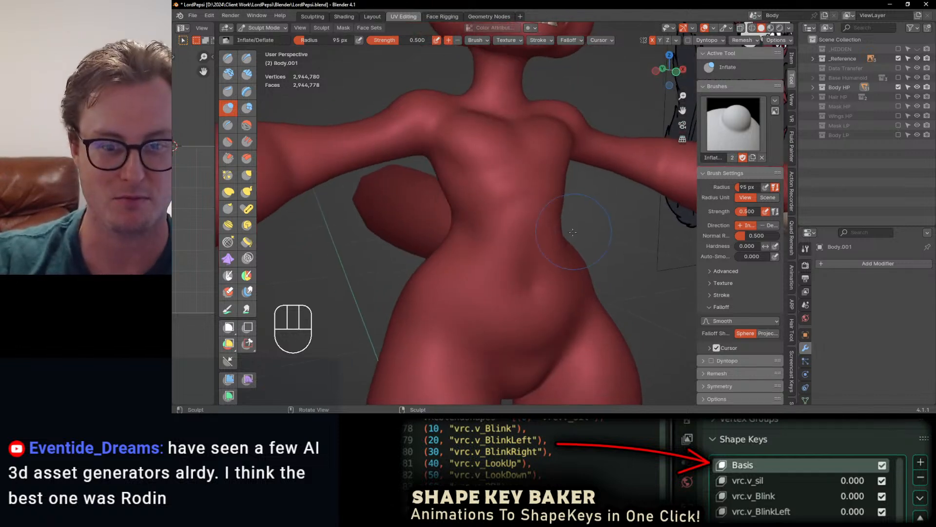
Switch to the Draw Sharp brush and frame a close side view of the torso.
left_click(247, 58)
mouse_move(439, 161)
middle_mouse_down()
mouse_move(459, 184)
mouse_move(483, 147)
mouse_move(446, 148)
mouse_move(446, 119)
middle_mouse_up()
middle_click_drag(445, 195, 469, 205, "ctrl")
middle_click_drag(439, 128, 466, 146, "ctrl")
mouse_move(465, 146)
middle_mouse_down("shift")
mouse_move(469, 157)
mouse_move(455, 167)
mouse_move(385, 199)
middle_mouse_up("shift")
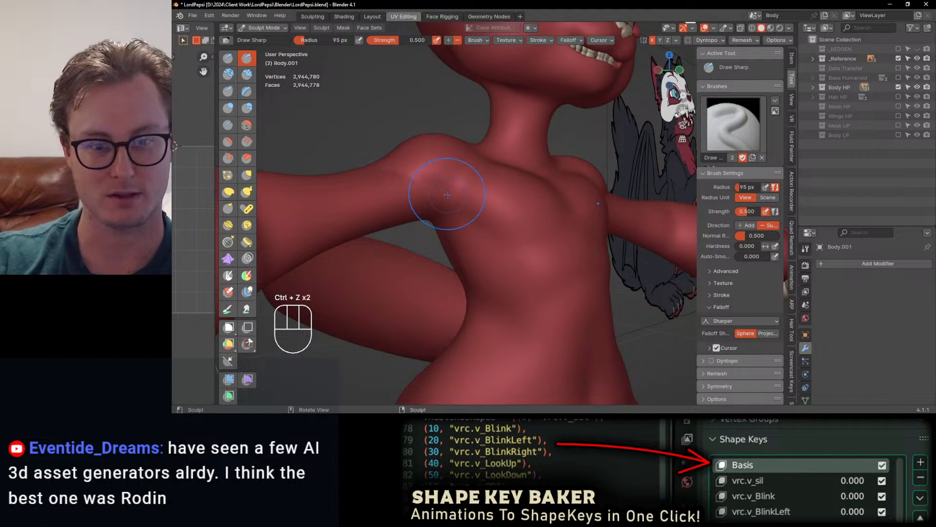
Orbit around the torso and whole character, picking the Elastic Deform brush along the way.
mouse_move(376, 175)
middle_mouse_down()
mouse_move(376, 201)
mouse_move(414, 229)
middle_mouse_up()
middle_click_drag(473, 157, 539, 204)
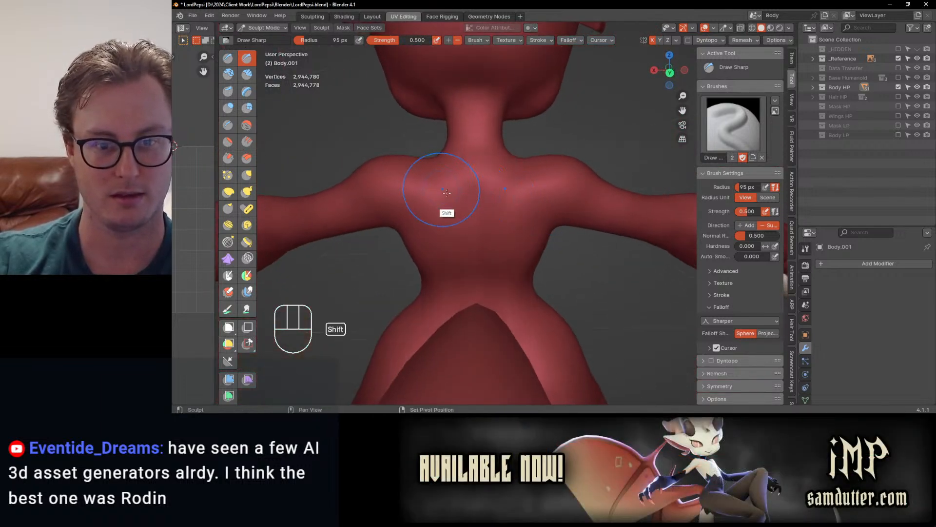
middle_click_drag(442, 189, 449, 218, "shift")
scroll(449, 217, "up", 2)
key("j")
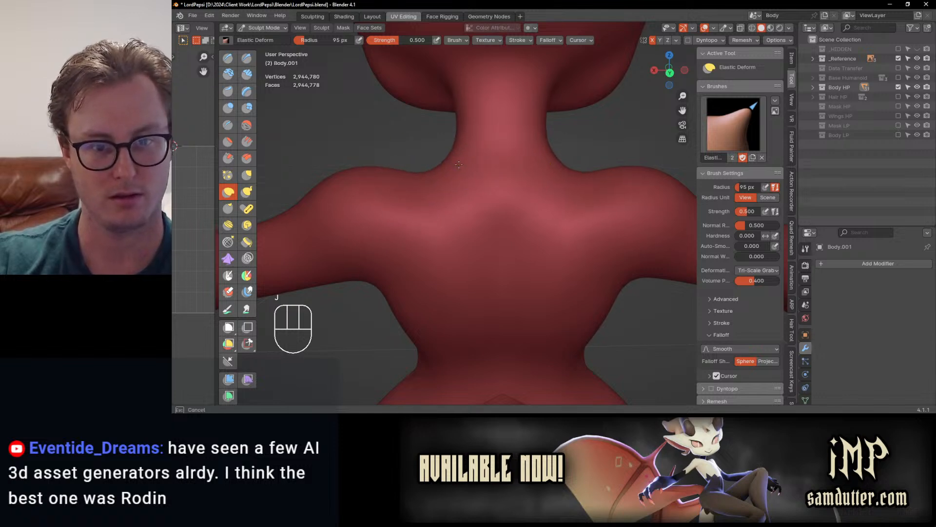
middle_click_drag(459, 144, 485, 161)
mouse_move(485, 161)
middle_mouse_down("ctrl")
mouse_move(484, 203)
mouse_move(550, 158)
mouse_move(490, 251)
mouse_move(483, 161)
middle_mouse_up("ctrl")
middle_click_drag(483, 161, 576, 108)
middle_click_drag(576, 108, 506, 199)
Return to the Inflate/Deflate brush, undo the latest stroke, and frame the neck and shoulder.
key("i")
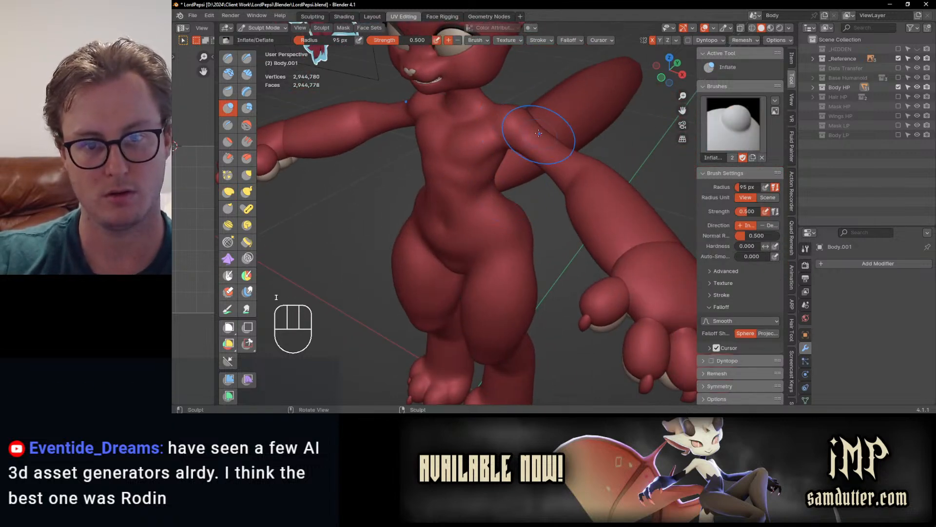
middle_click_drag(526, 130, 540, 195, "ctrl")
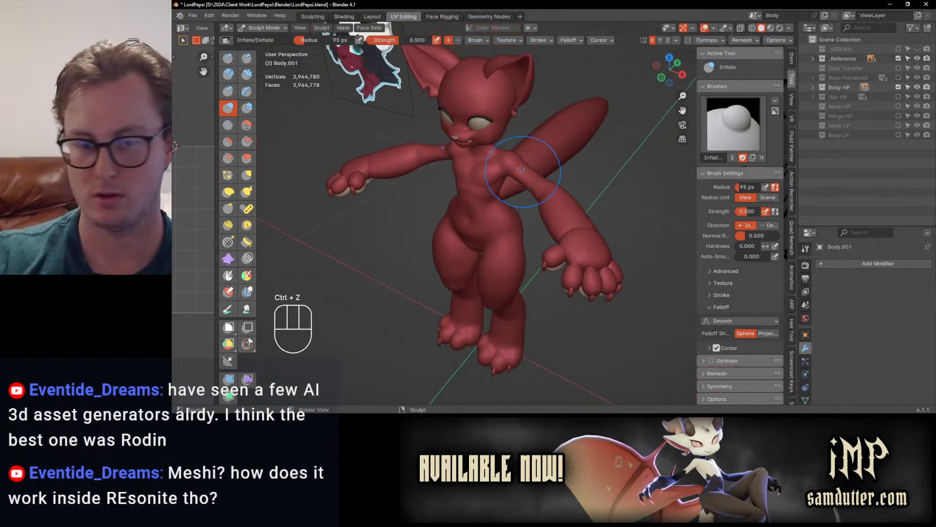
middle_click_drag(531, 177, 462, 163)
key("ctrl+z")
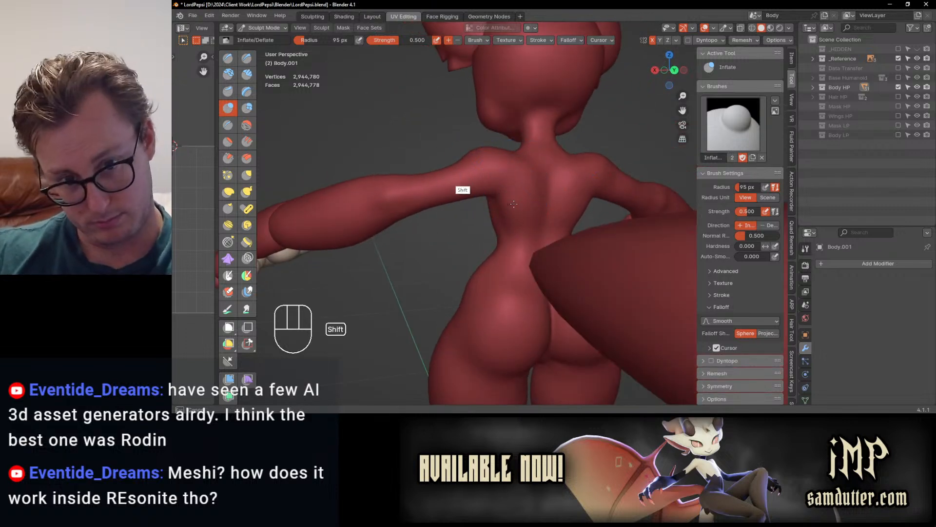
middle_click_drag(514, 203, 478, 134, "shift")
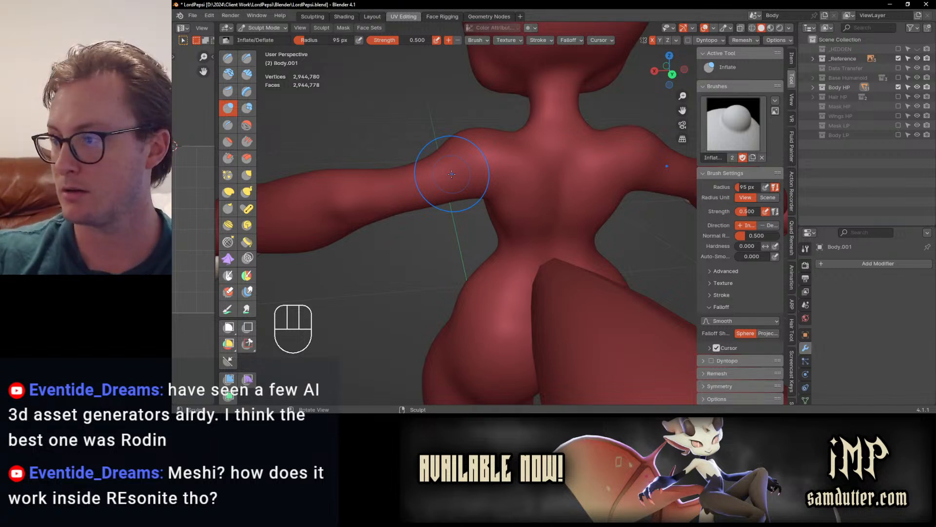
middle_click_drag(482, 141, 444, 171)
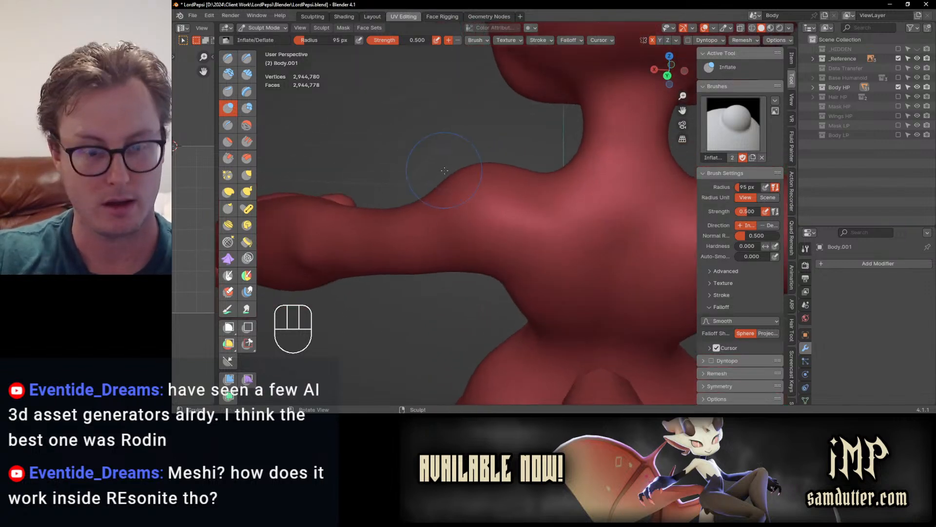
Reshape the shoulder outline with the Elastic Deform brush enlarged to 128 px.
key("j")
key("bracketright")
key("bracketright")
key("bracketright")
mouse_move(435, 184)
left_mouse_down()
mouse_move(443, 188)
mouse_move(449, 161)
mouse_move(459, 167)
left_mouse_up()
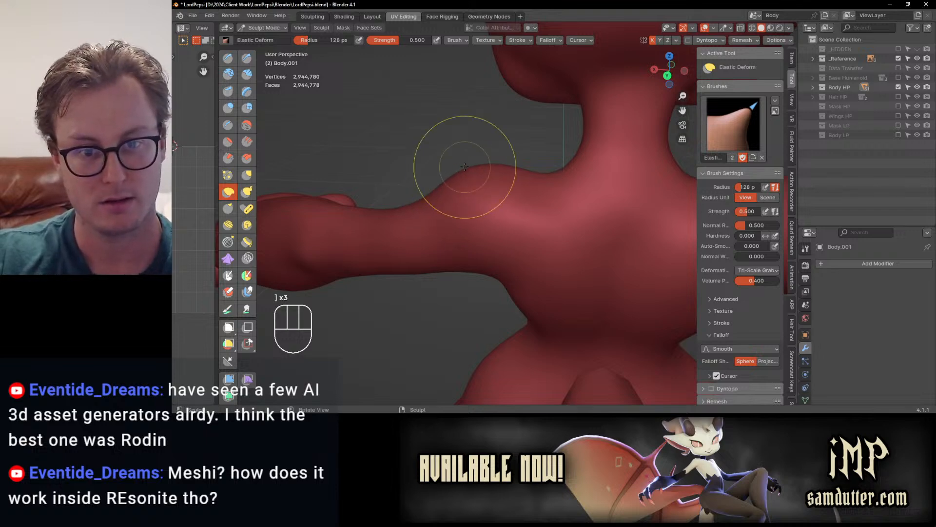
mouse_move(459, 164)
middle_mouse_down()
mouse_move(464, 187)
mouse_move(487, 195)
mouse_move(562, 190)
mouse_move(447, 200)
middle_mouse_up()
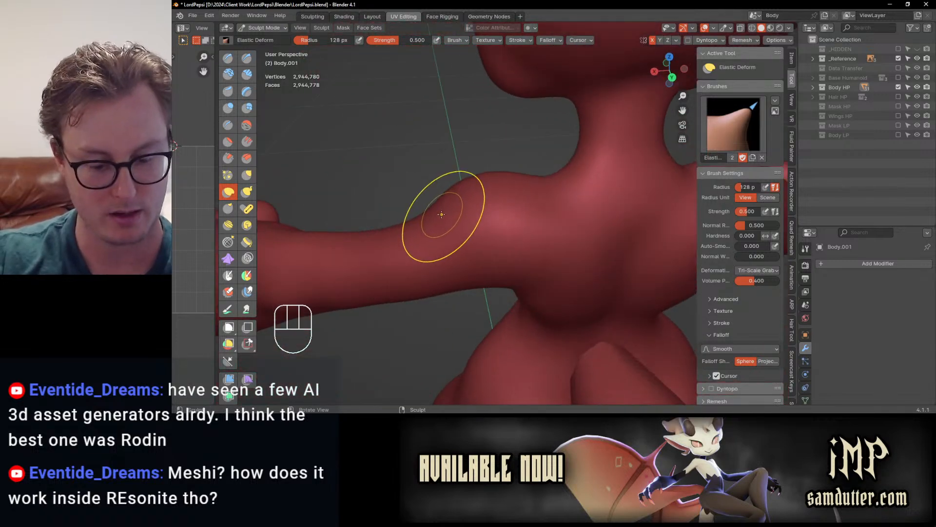
key("i")
left_click(244, 58)
scroll(410, 193, "down", 2)
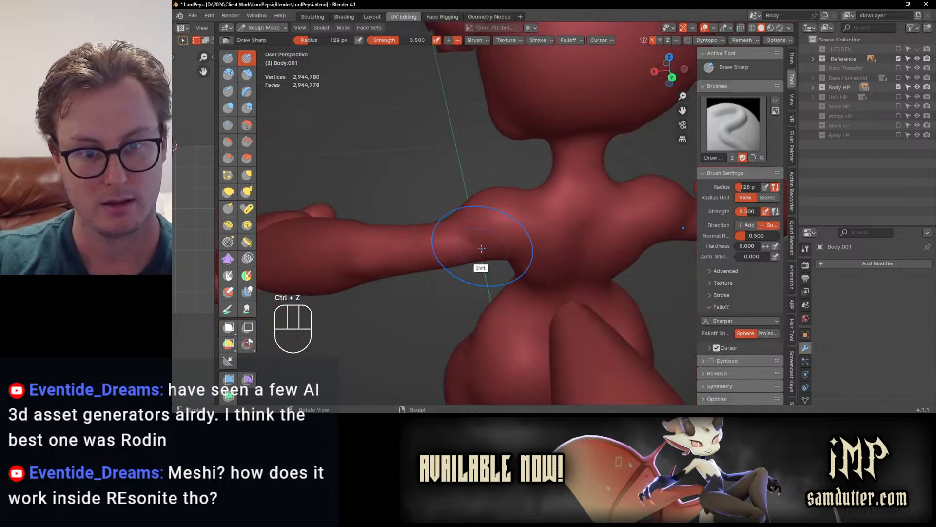
middle_click_drag(448, 246, 404, 144)
Carve deeper symmetric collarbone hollows using the Draw brush at 92 px radius.
key("x")
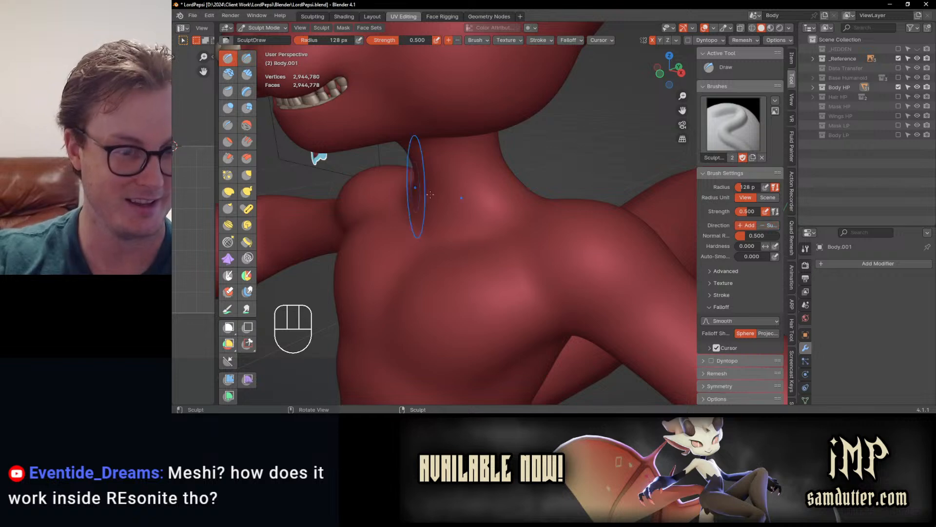
key("bracketleft")
key("bracketleft")
key("bracketleft")
middle_click_drag(405, 230, 455, 236)
left_click_drag(424, 237, 415, 232, "ctrl")
key("ctrl+z")
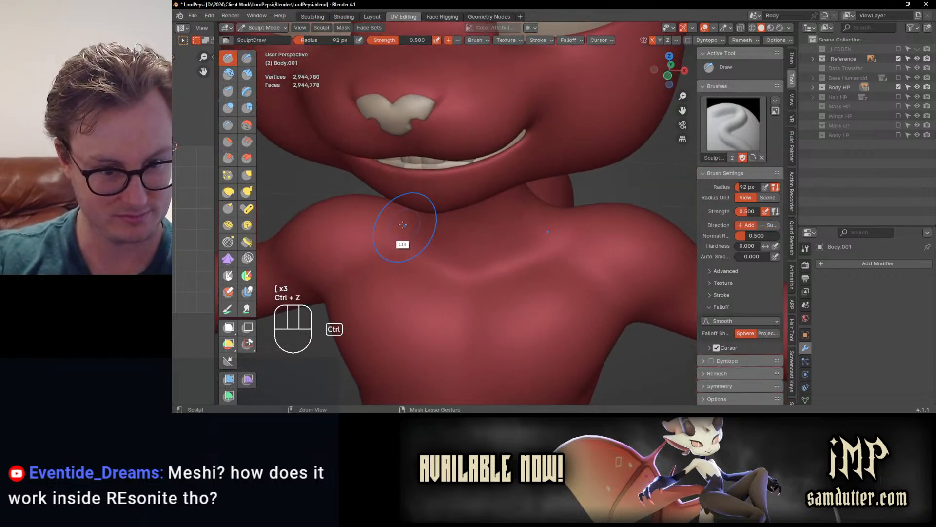
middle_click_drag(399, 223, 434, 237, "ctrl")
left_click_drag(427, 254, 410, 255, "ctrl")
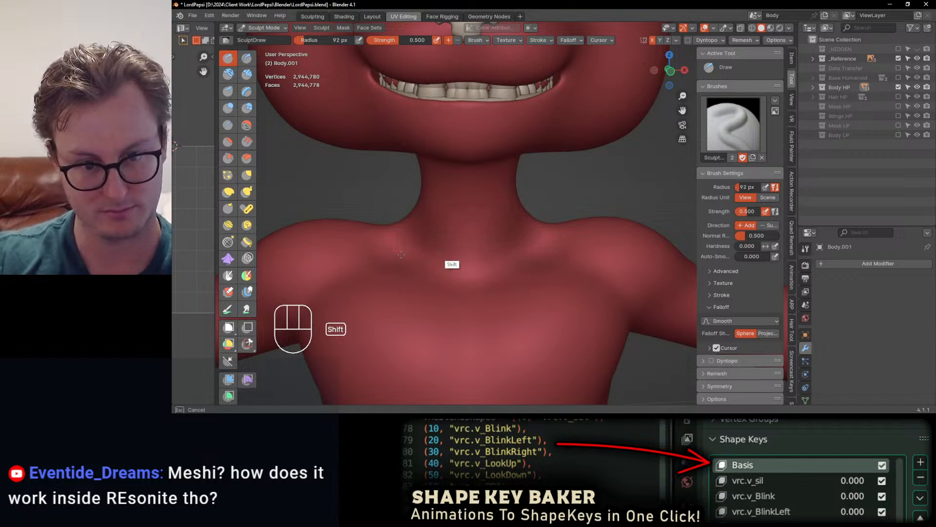
Undo the stray chest stroke and return to a front view of the character.
mouse_move(418, 268)
middle_mouse_down()
mouse_move(477, 309)
mouse_move(489, 268)
mouse_move(441, 255)
mouse_move(462, 311)
middle_mouse_up()
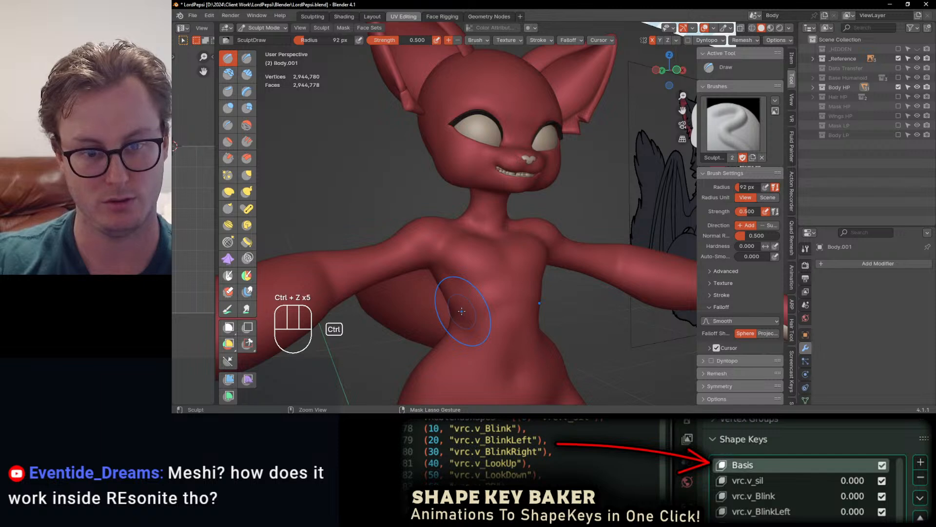
key("ctrl+z")
mouse_move(462, 311)
middle_mouse_down()
mouse_move(432, 267)
mouse_move(411, 261)
middle_mouse_up()
key("ctrl+Tab")
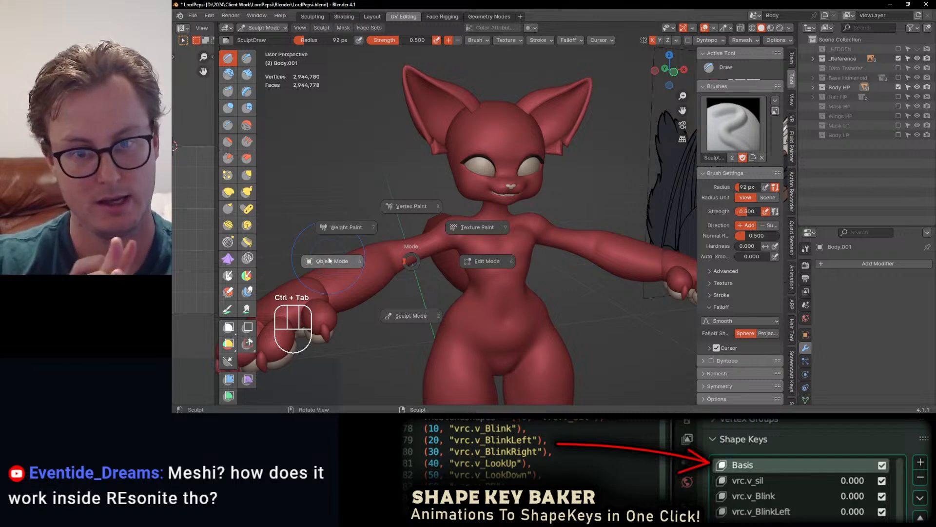
Return to Object Mode, select the high-poly ear, and save the file.
left_click(330, 261)
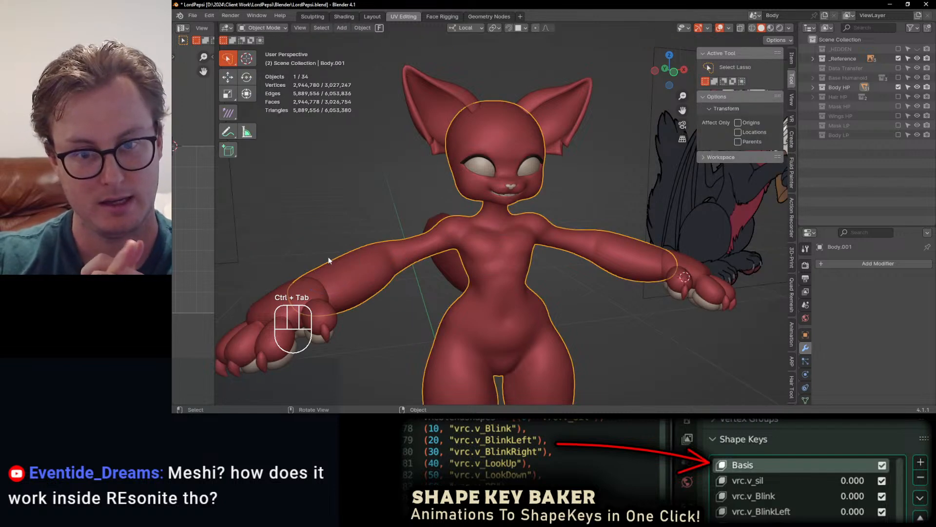
left_click(551, 119)
scroll(536, 166, "up", 2)
key("ctrl+s")
Duplicate the ear in place, move the copy into Body LP, and hide Body HP.
middle_click_drag(577, 190, 542, 215)
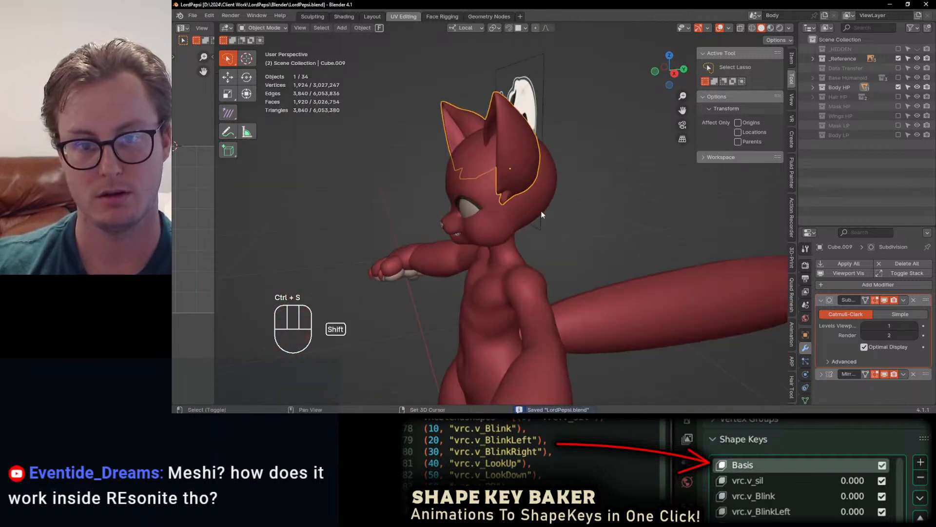
key("shift+d")
right_click(549, 201)
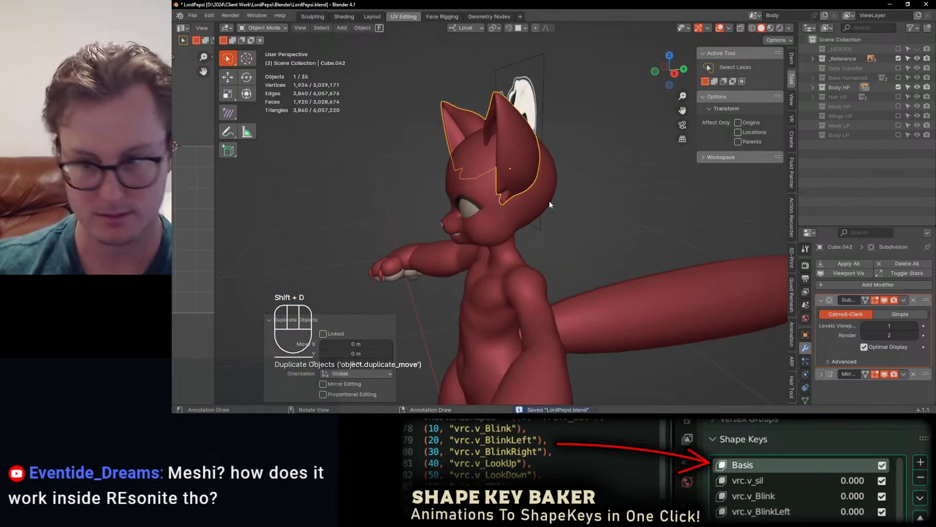
key("m")
left_click(539, 207)
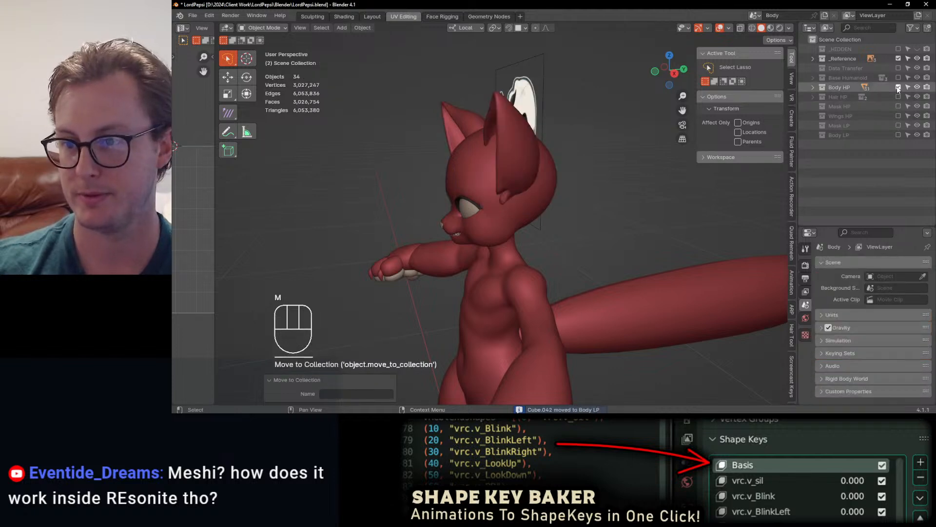
left_click(898, 87)
Move the ear copy Cube.042 onto the low-poly head.
middle_click_drag(493, 211, 550, 217)
left_click(525, 148)
key("g")
left_click(519, 179)
key("Tab")
scroll(595, 184, "up", 3)
key("Tab")
middle_click_drag(490, 228, 594, 249)
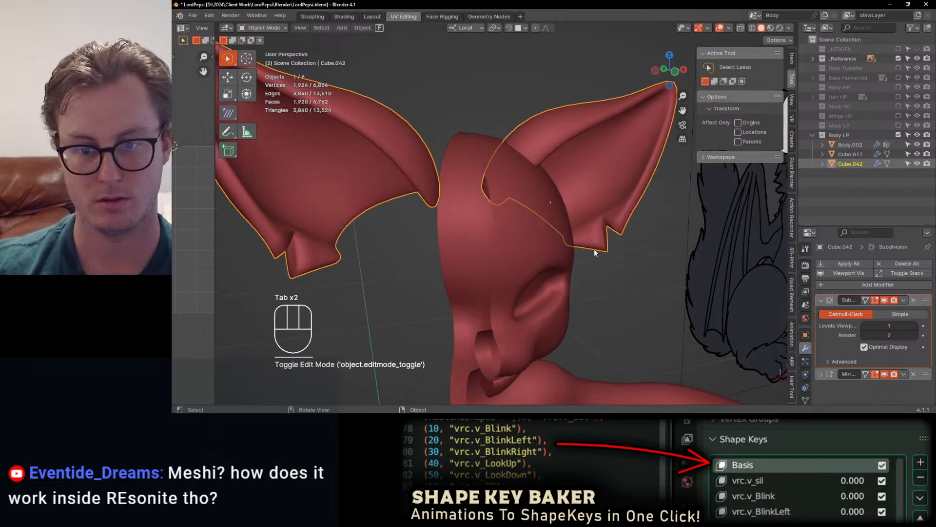
Apply Subdivision to the ear copy and isolate it in Local View, in edge select.
left_click(904, 300)
left_click(897, 308)
key("Tab")
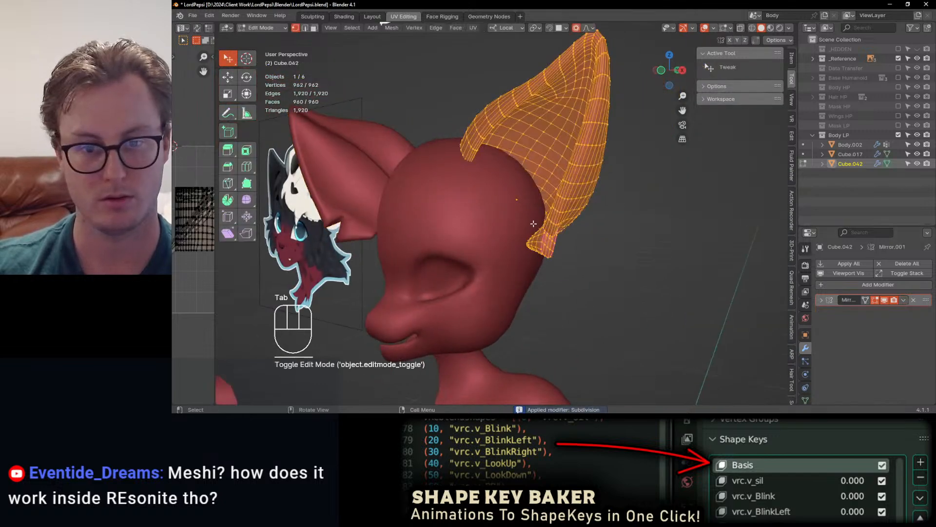
key("KP_Divide")
middle_click_drag(406, 168, 397, 171)
scroll(442, 204, "up", 2)
middle_click_drag(460, 226, 574, 192)
left_click(307, 30)
left_click(459, 235)
middle_click_drag(459, 235, 502, 233)
scroll(496, 279, "up", 2)
Undo back to the 242-vertex low-poly ear, re-enter Edit Mode, and select the rim edge loop.
key("ctrl+z")
key("ctrl+z")
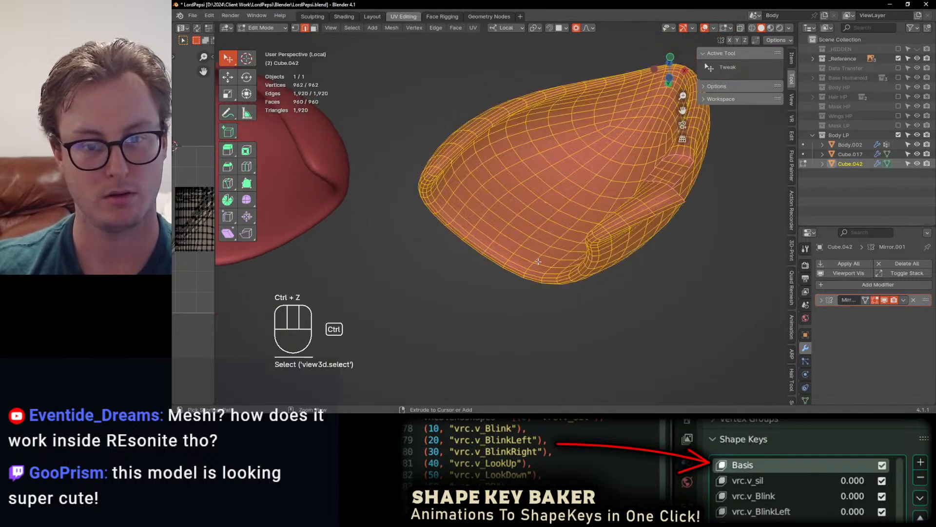
key("ctrl+z")
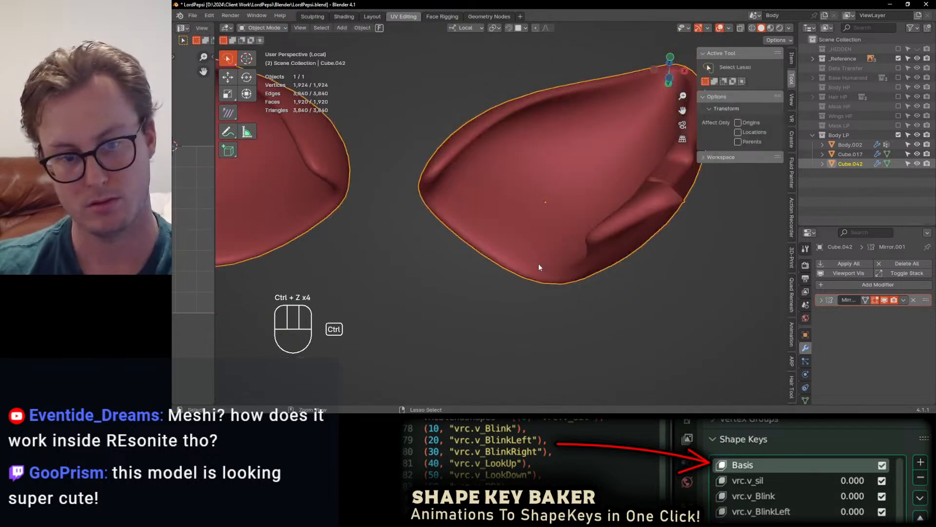
key("ctrl+z")
key("Tab")
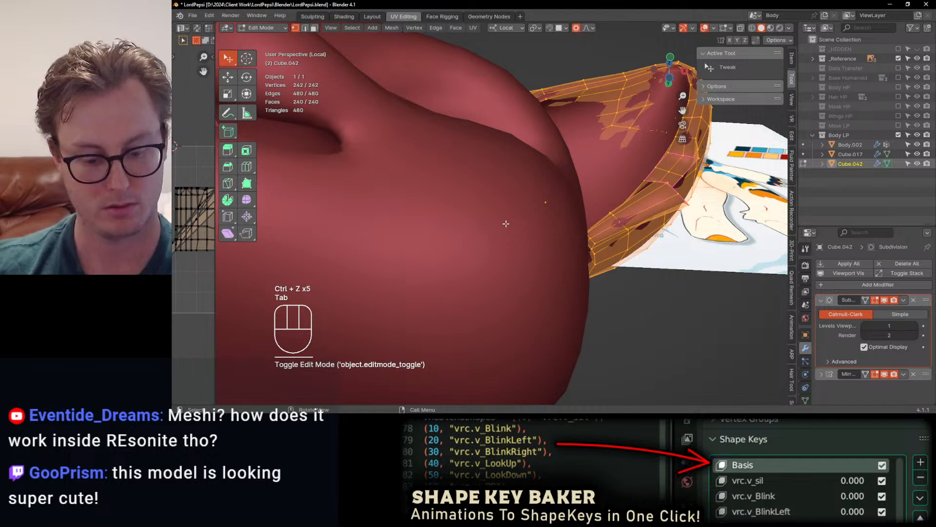
key("slash")
key("slash")
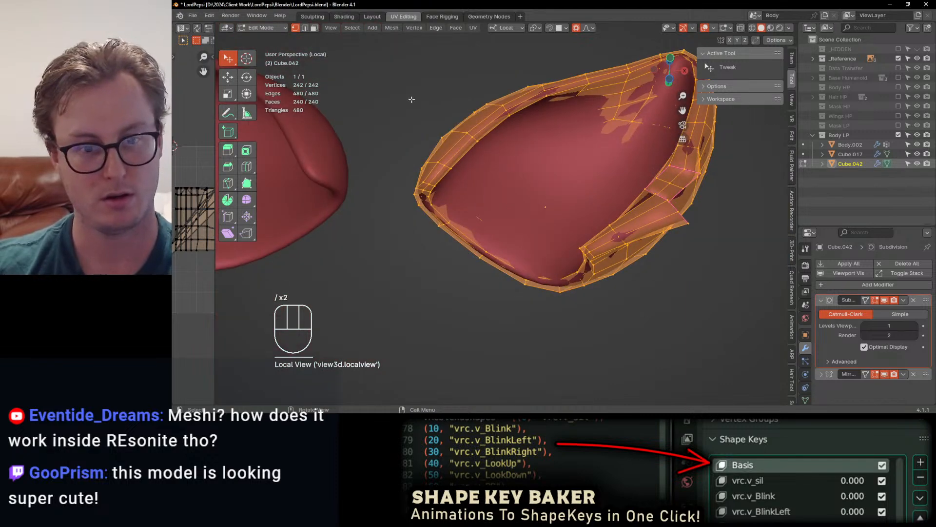
left_click(305, 28)
scroll(365, 137, "up", 1)
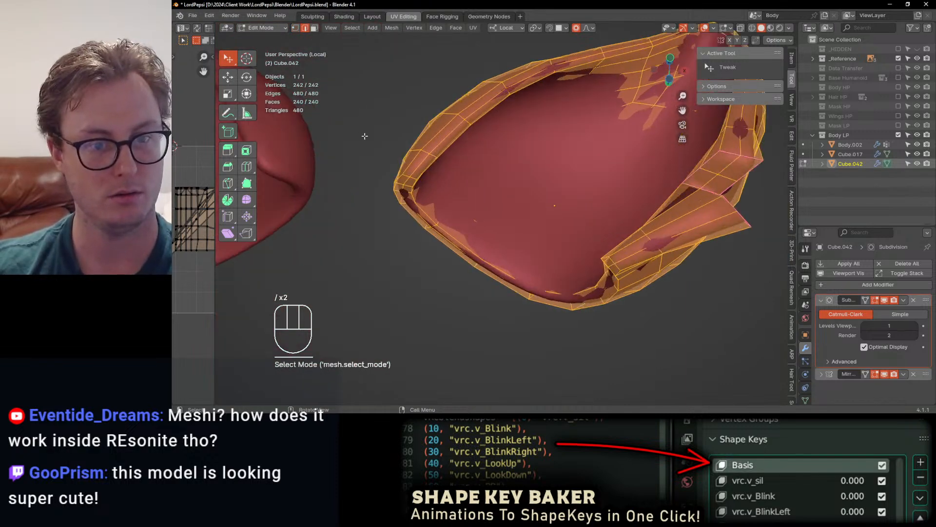
left_click(405, 176, "alt+shift")
key("ctrl+z")
left_click(406, 179, "alt+shift")
middle_click_drag(674, 268, 638, 220, "shift")
Add the vertical edge loop along the ear's back fold to the seam selection.
scroll(624, 246, "up", 3)
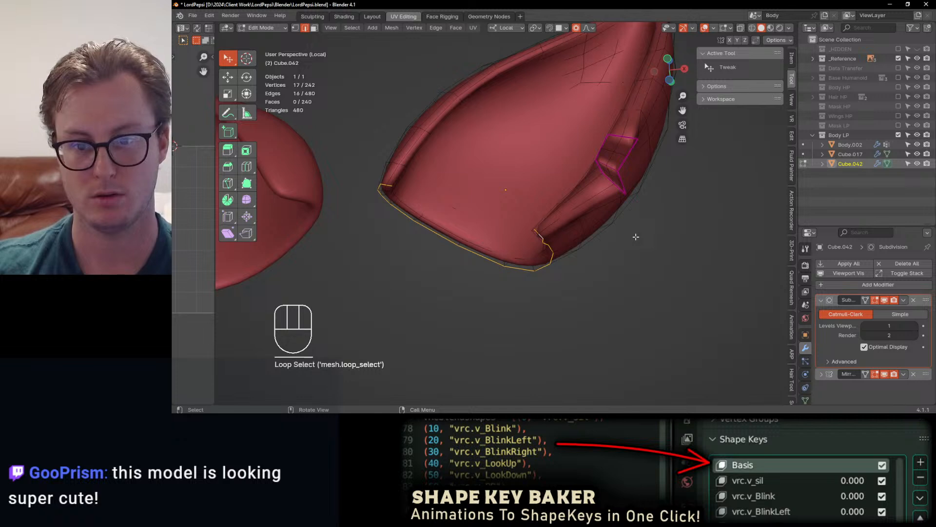
middle_click_drag(392, 171, 411, 185)
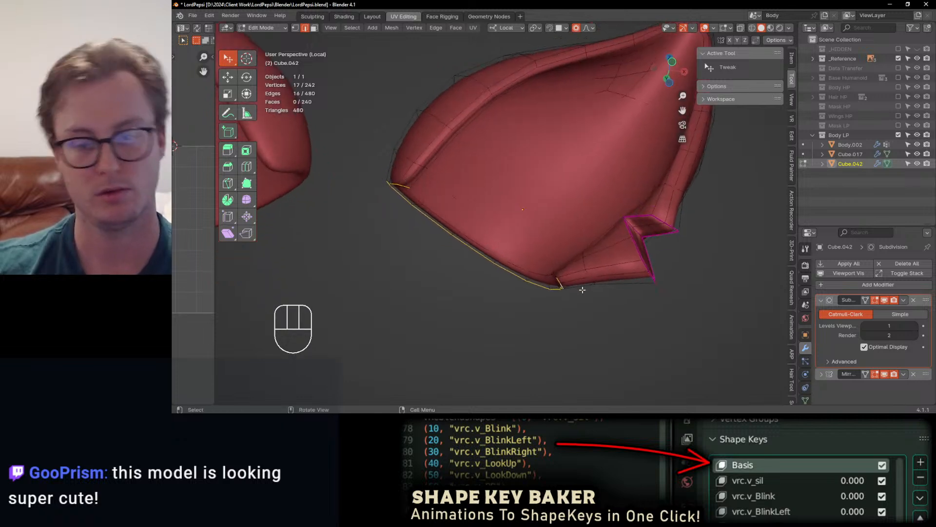
middle_click_drag(586, 290, 522, 186)
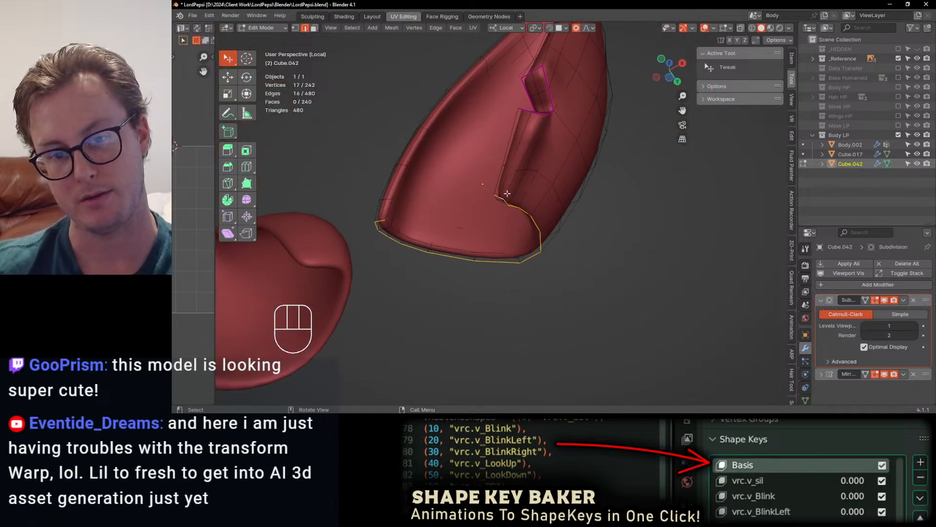
left_click(507, 194, "alt+shift")
middle_click_drag(530, 148, 519, 137)
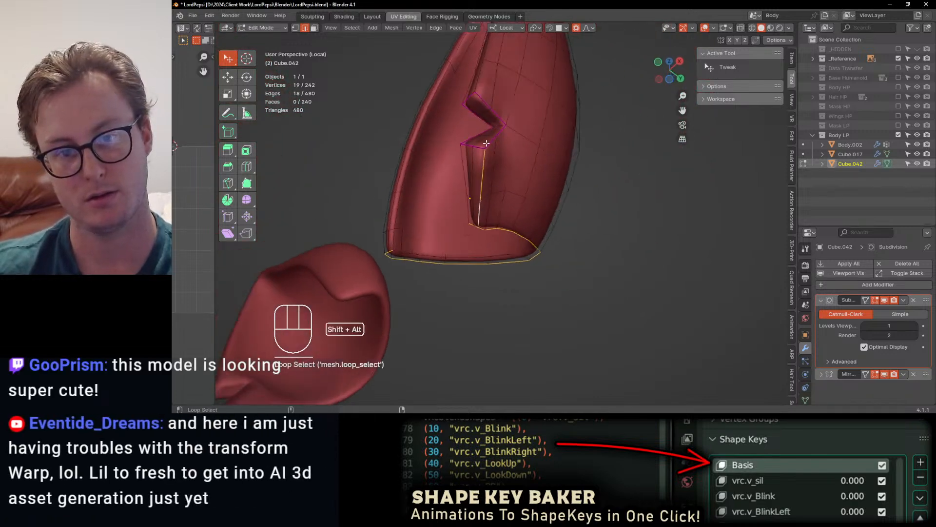
key("ctrl+z")
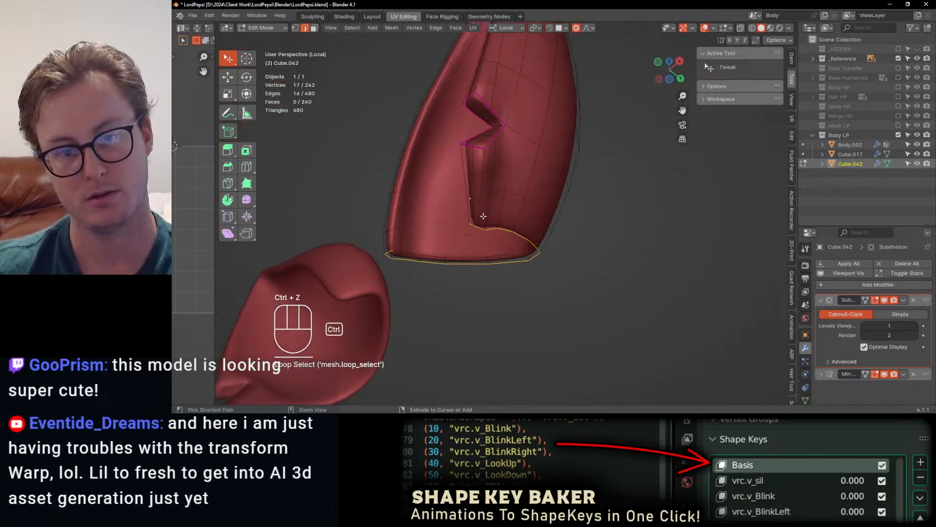
left_click(488, 147, "alt+shift")
left_click(496, 112, "alt+shift")
middle_click_drag(496, 113, 542, 229)
left_click(483, 163, "alt+shift")
scroll(483, 163, "down", 3)
key("ctrl+z")
Extend the selection along shortest edge paths and mark all selected edges as seams.
left_click(521, 255, "shift")
middle_click_drag(521, 255, 544, 146)
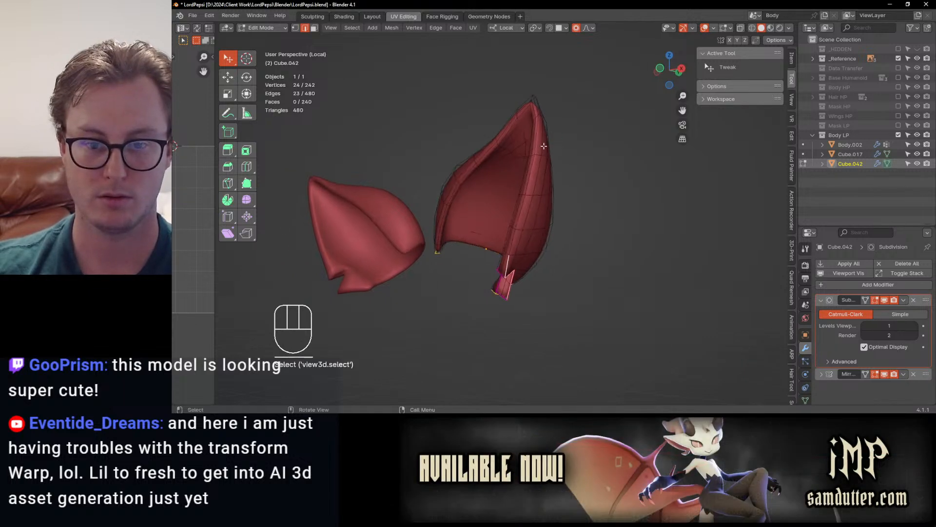
left_click(530, 190, "ctrl")
middle_click_drag(530, 190, 482, 198)
left_click(538, 183, "ctrl")
left_click(545, 213, "shift")
left_click(499, 210, "ctrl")
left_click(485, 201, "shift")
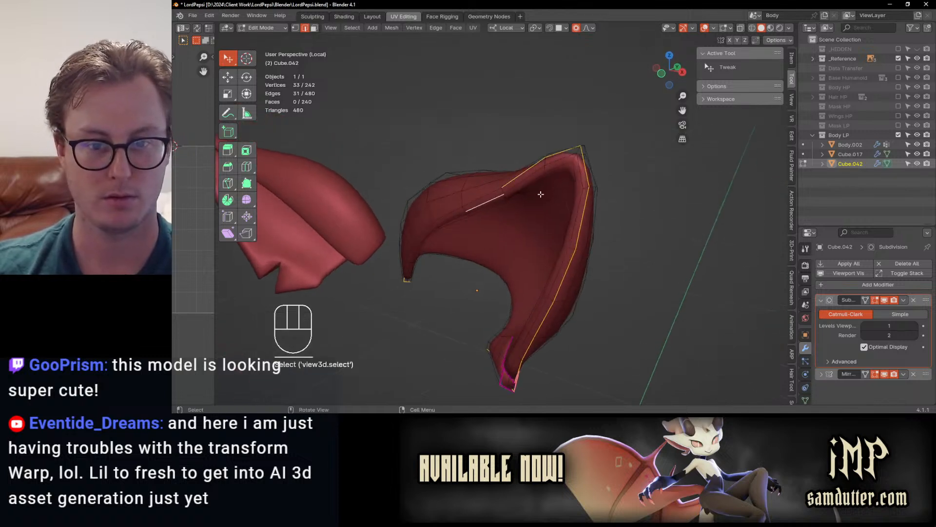
key("q")
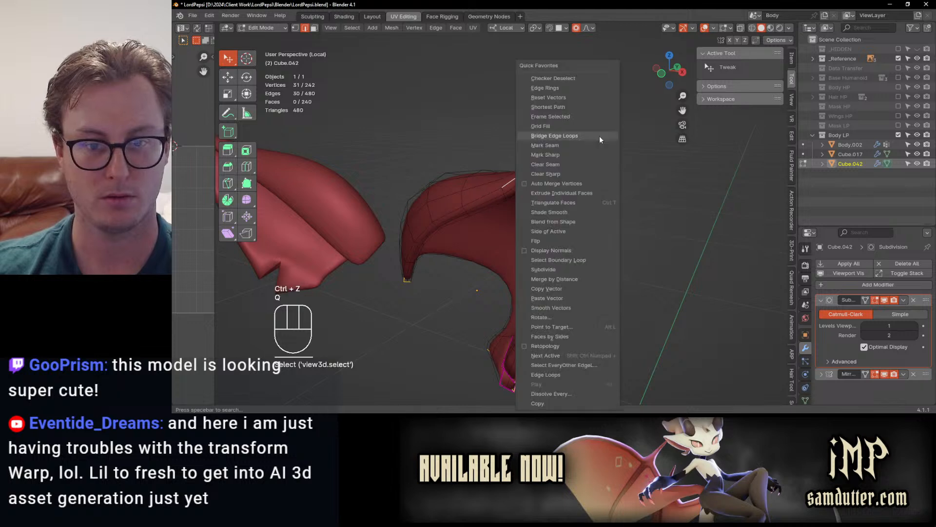
left_click(555, 144)
Select the whole ear, UV-unwrap it, and widen the UV editor.
key("a")
key("u")
key("u")
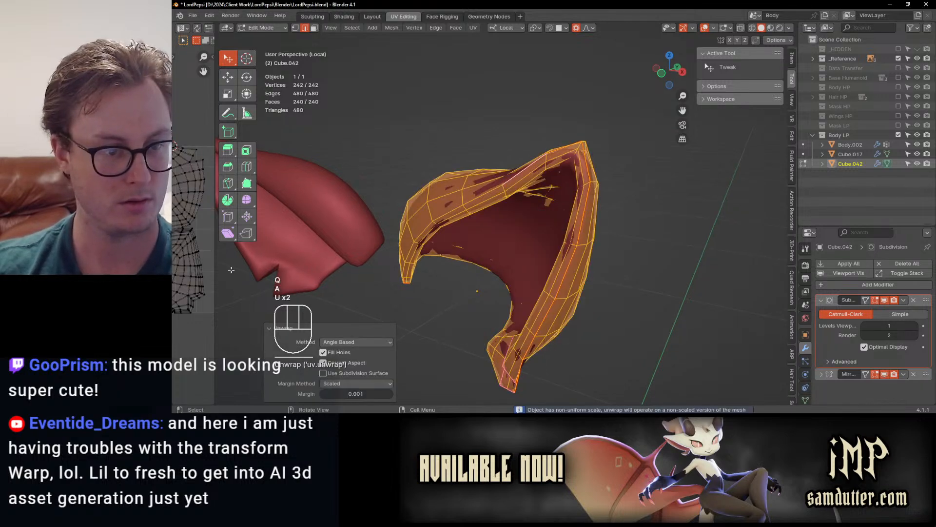
left_click_drag(214, 262, 570, 262)
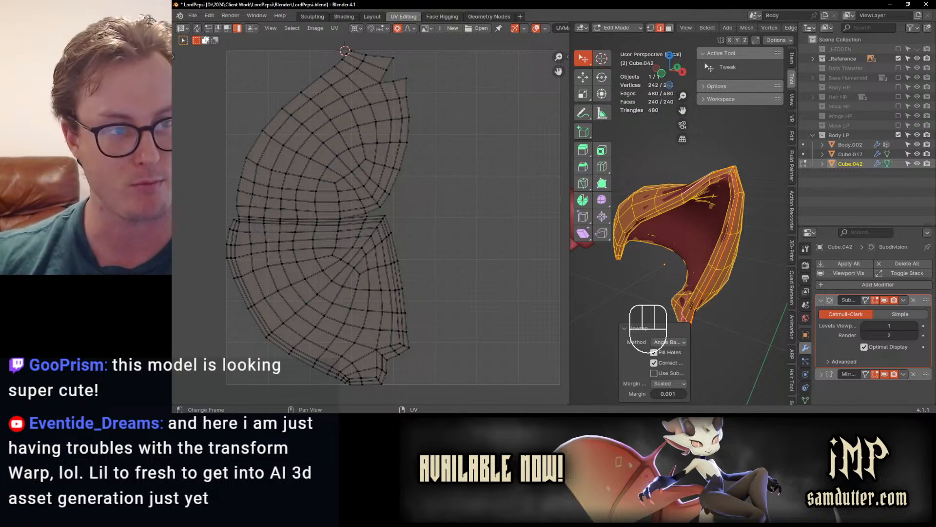
Select a vertex path along the island's left and lower border and straighten it with S X 0.
key("1")
left_click(346, 52)
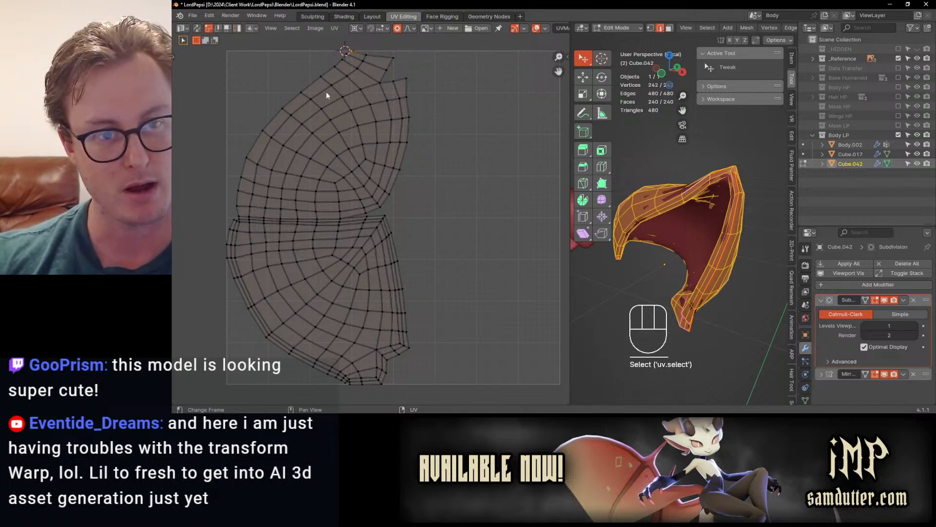
left_click(239, 220, "ctrl")
middle_click_drag(255, 248, 343, 205)
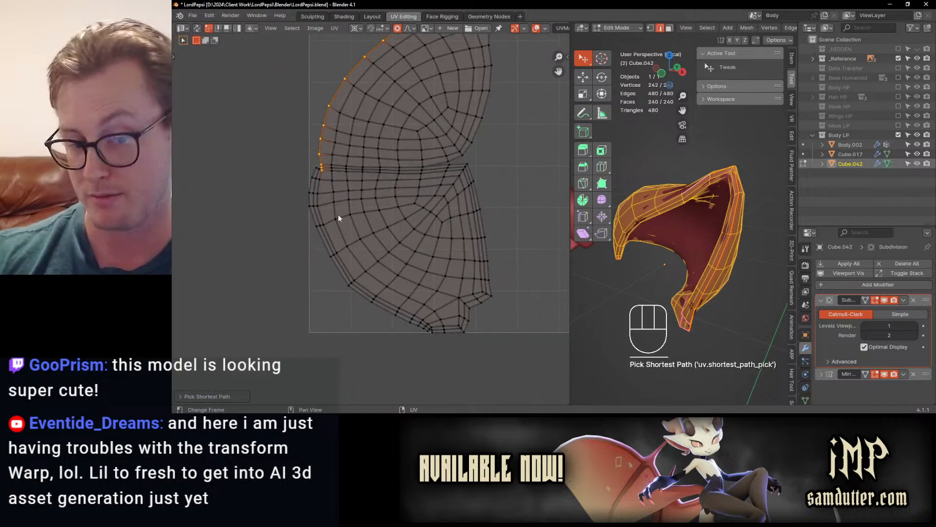
left_click(430, 327, "ctrl")
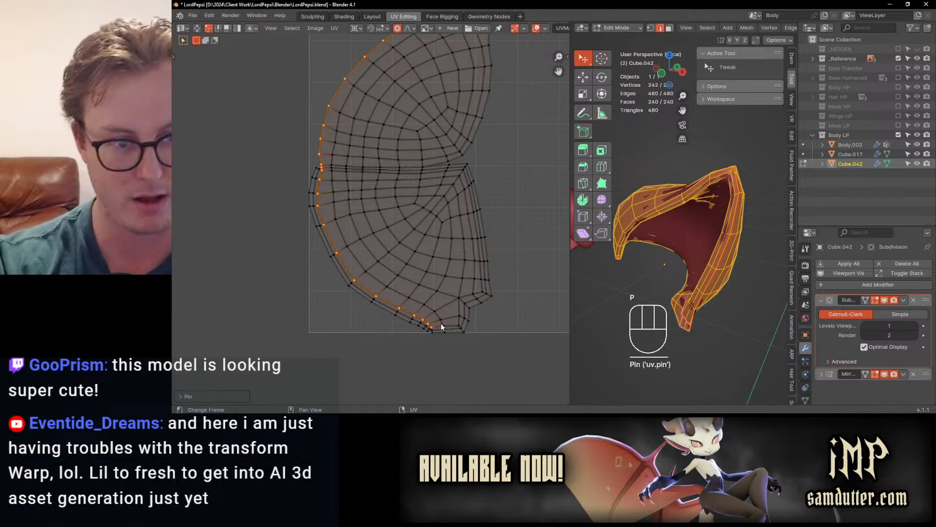
key("s")
key("x")
key("KP_0")
key("KP_Enter")
Pin the straightened border's UV vertices and frame the whole island in the UV editor.
key("q")
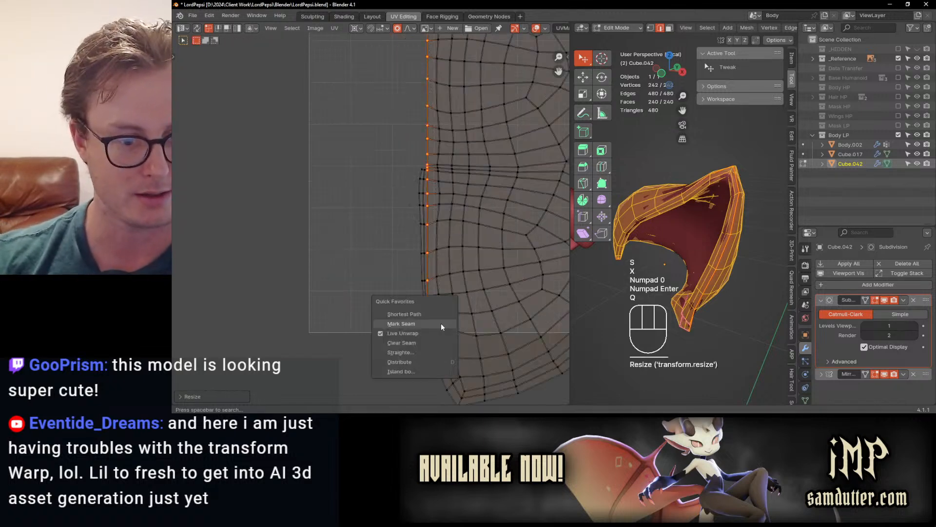
left_click(429, 362)
scroll(447, 295, "down", 5)
key("g")
left_click(430, 238)
key("ctrl+z")
key("ctrl+z")
scroll(429, 233, "up", 4)
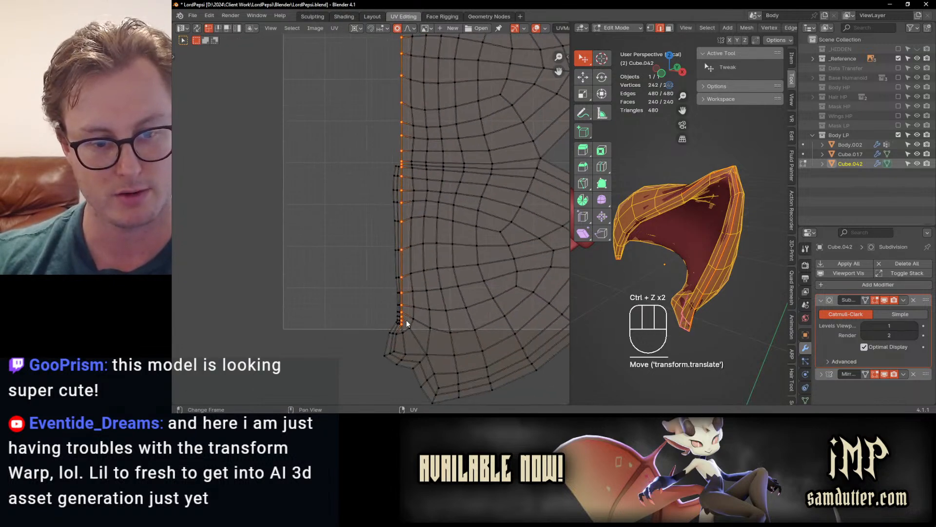
key("p")
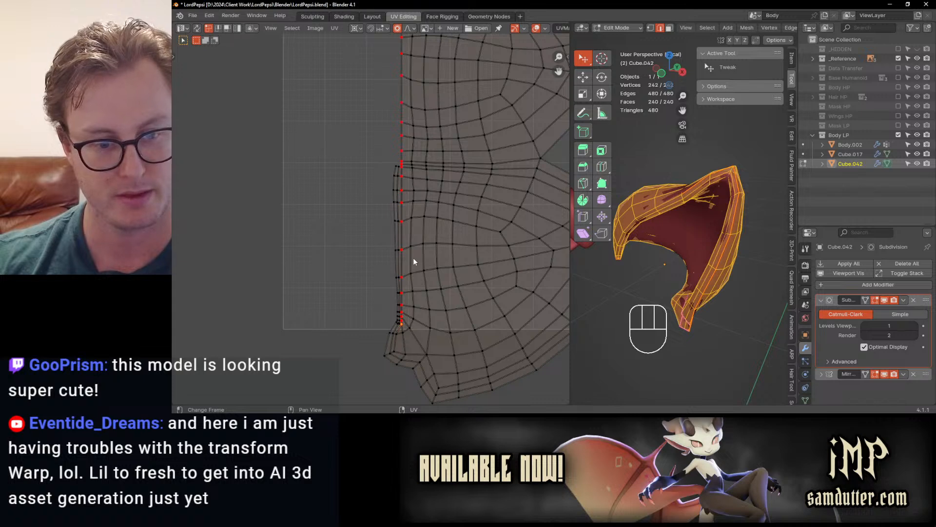
middle_click_drag(413, 257, 254, 185)
scroll(293, 203, "down", 2)
middle_click_drag(305, 137, 350, 210)
Select the whole ear UV island, then rotate it and move it into position.
key("a")
key("r")
key("g")
left_click(300, 244)
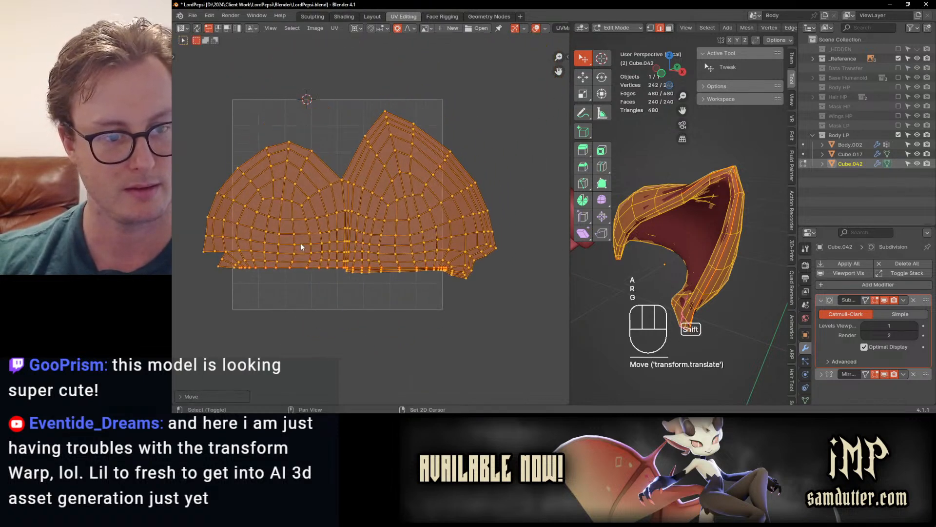
Set the pivot point to the 2D cursor and snap the cursor to the island's corner vertex.
middle_click_drag(300, 243, 326, 227)
key("period")
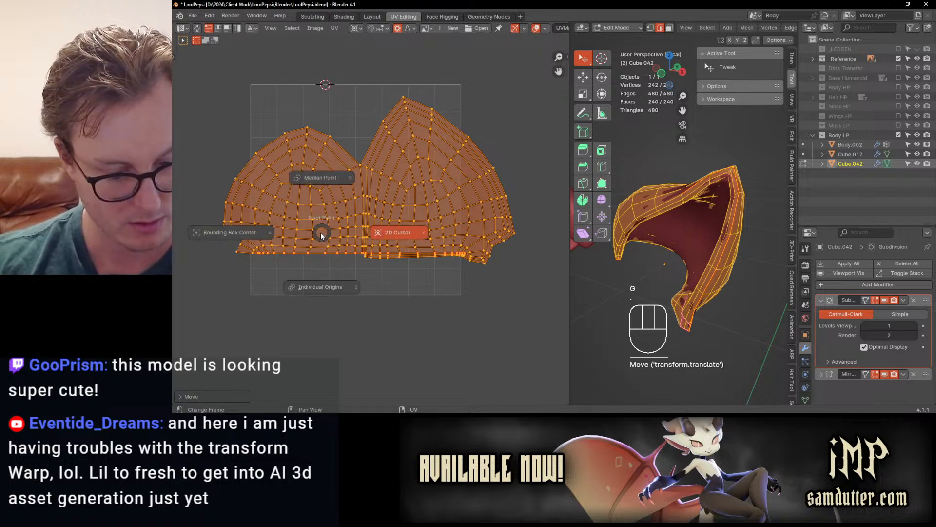
left_click(320, 235)
middle_click_drag(252, 261, 274, 304, "shift")
scroll(274, 305, "up", 3)
left_click(285, 297)
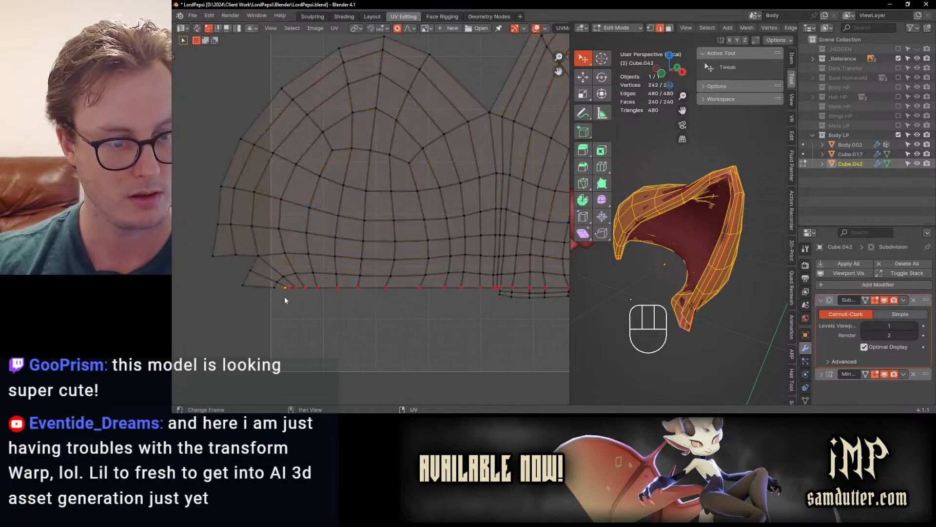
key("shift+s")
left_click(365, 319)
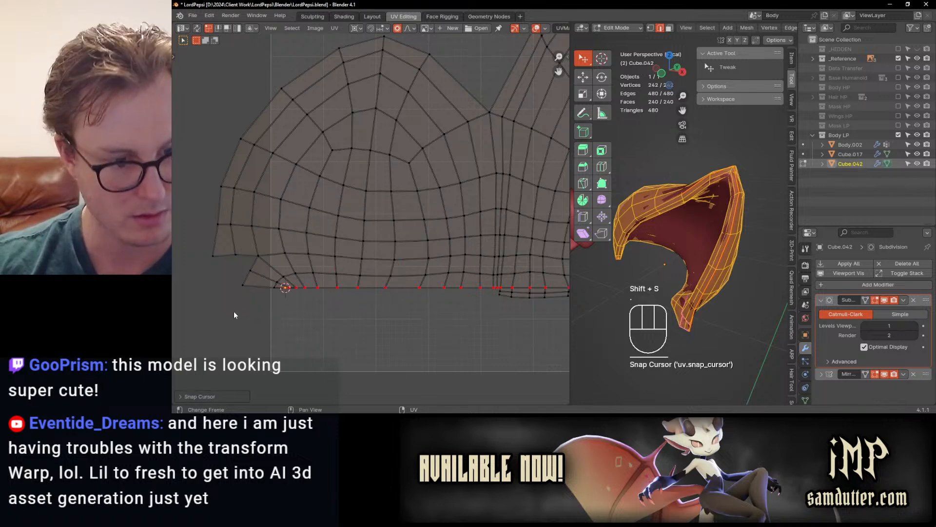
Pin the left border and rotate it around the 2D cursor, with proportional editing off.
left_click(243, 285, "ctrl")
key("p")
key("r")
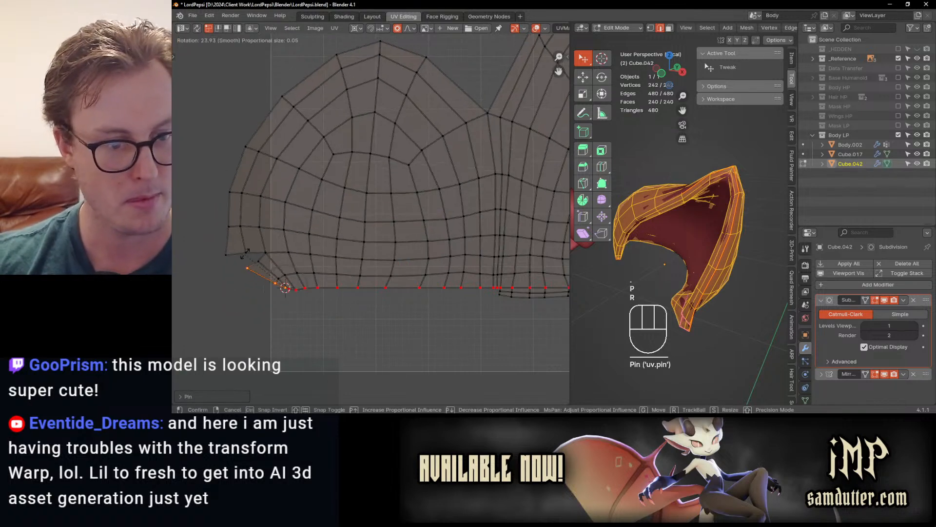
key("ctrl+z")
key("o")
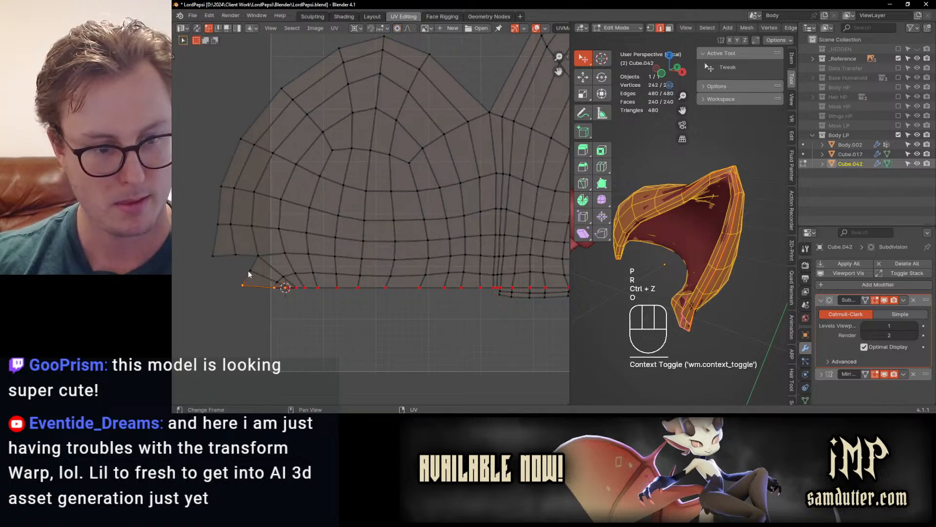
key("r")
left_click(299, 231)
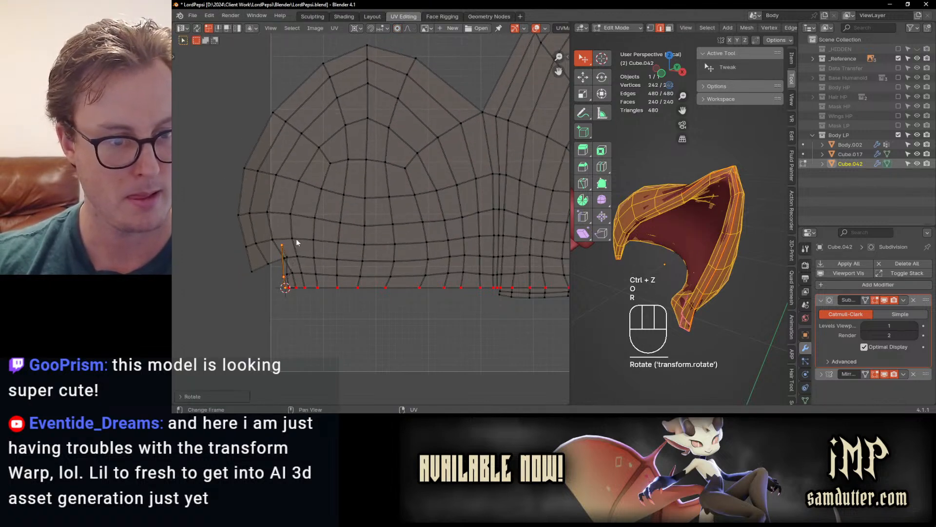
Pin the left border path and scale it to 0 on X to make a vertical line.
left_click(252, 271, "shift")
left_click(241, 171, "ctrl")
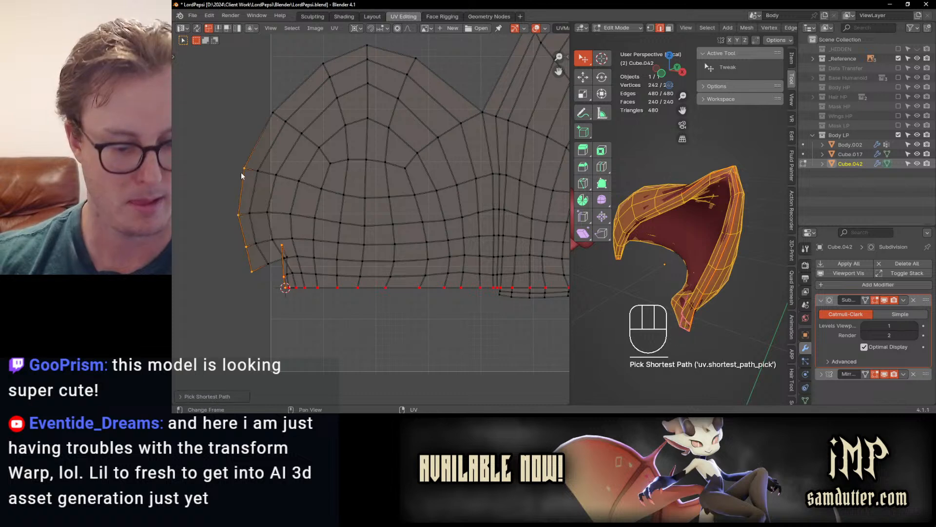
key("p")
key("s")
key("x")
key("KP_0")
key("KP_Enter")
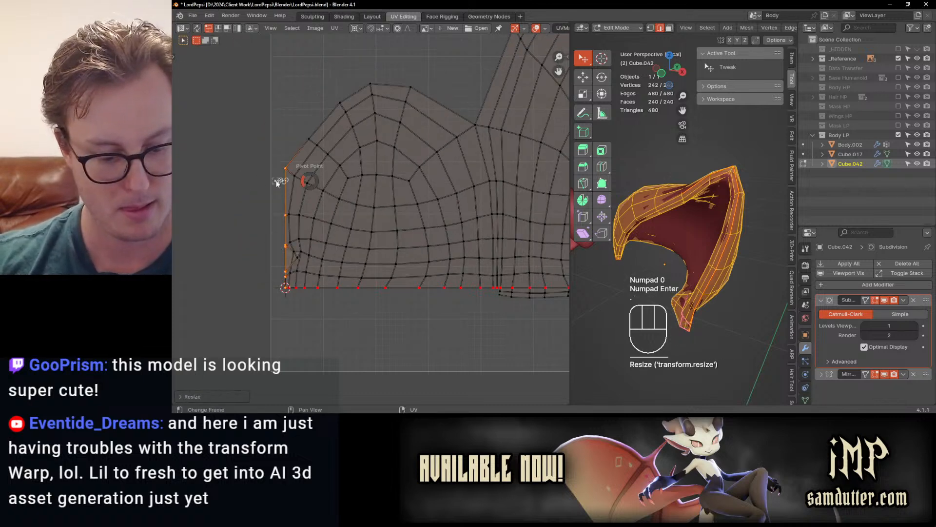
Shrink the left-edge vertices and move them higher along Y.
scroll(250, 279, "up", 1)
scroll(250, 279, "up", 2)
left_click(289, 264)
left_click(291, 57, "ctrl")
key("s")
left_click(376, 164)
key("g")
key("y")
left_click(415, 125)
key("s")
left_click(393, 136)
Adjust the heights of individual left-edge vertices with vertical-only moves.
middle_click_drag(326, 211, 335, 239)
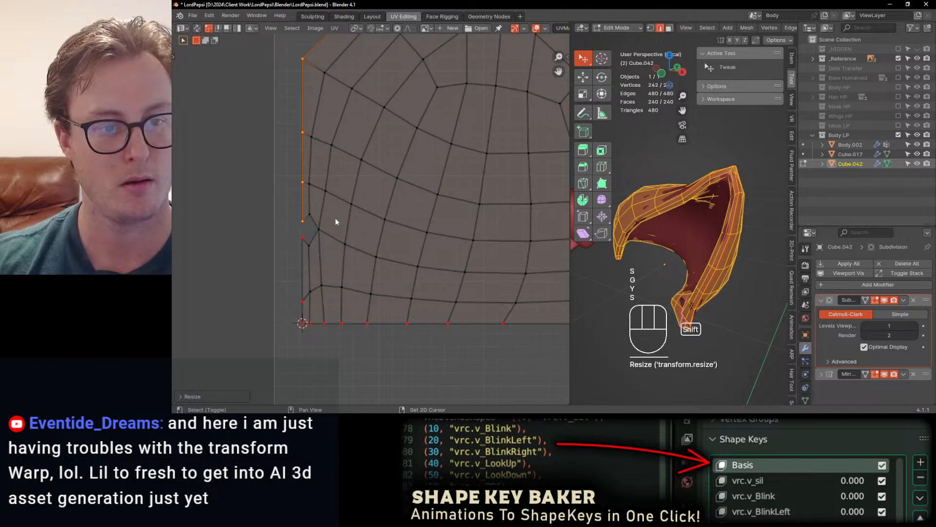
left_click(301, 239)
key("g")
key("y")
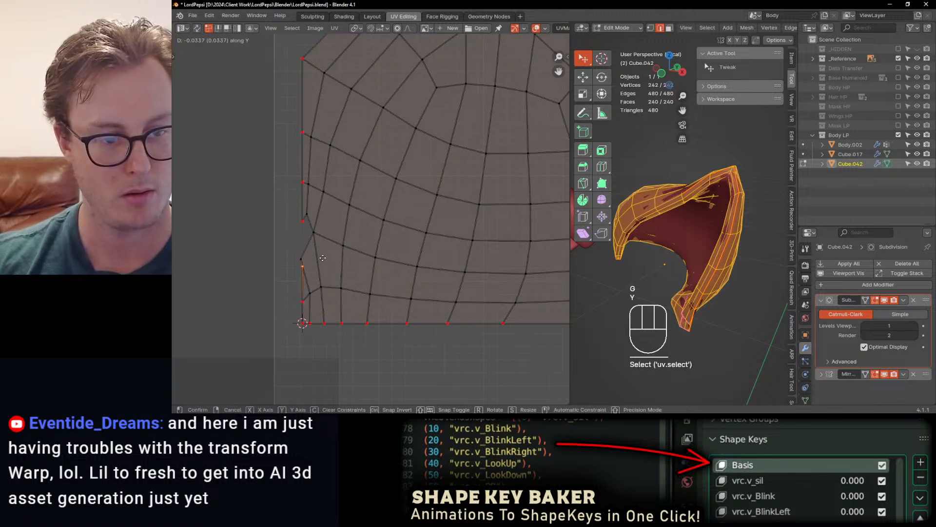
left_click(323, 261)
key("ctrl+z")
key("g")
key("y")
left_click(329, 278)
key("ctrl+z")
left_click(300, 300)
key("g")
key("y")
left_click(296, 287)
Box-select the left-edge vertices and unpin them.
scroll(386, 266, "down", 3)
middle_click_drag(403, 271, 273, 264, "shift")
middle_click_drag(462, 249, 271, 259, "shift")
middle_click_drag(436, 295, 408, 292, "shift")
scroll(421, 287, "up", 2)
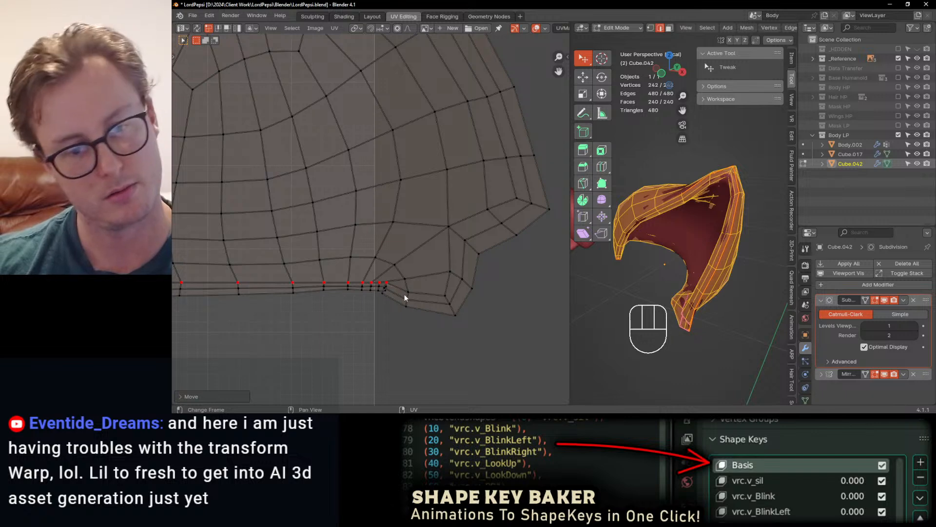
scroll(405, 296, "down", 2)
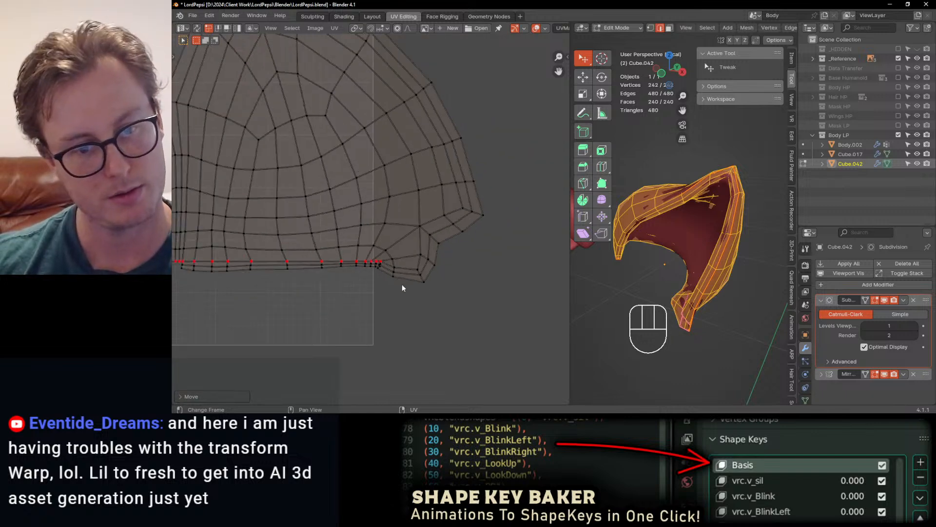
middle_click_drag(306, 249, 414, 256, "shift")
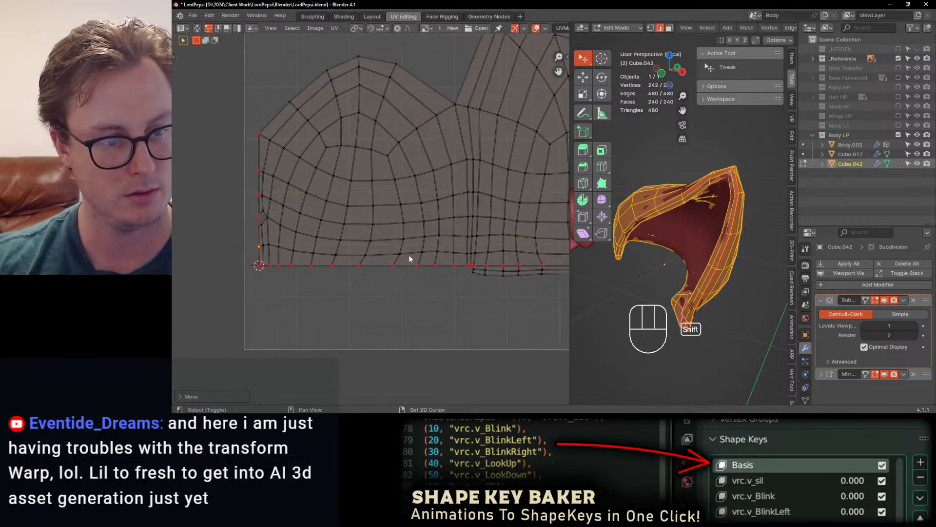
left_click(245, 230)
key("b")
left_click_drag(243, 160, 273, 233)
key("b")
left_click_drag(243, 121, 267, 250)
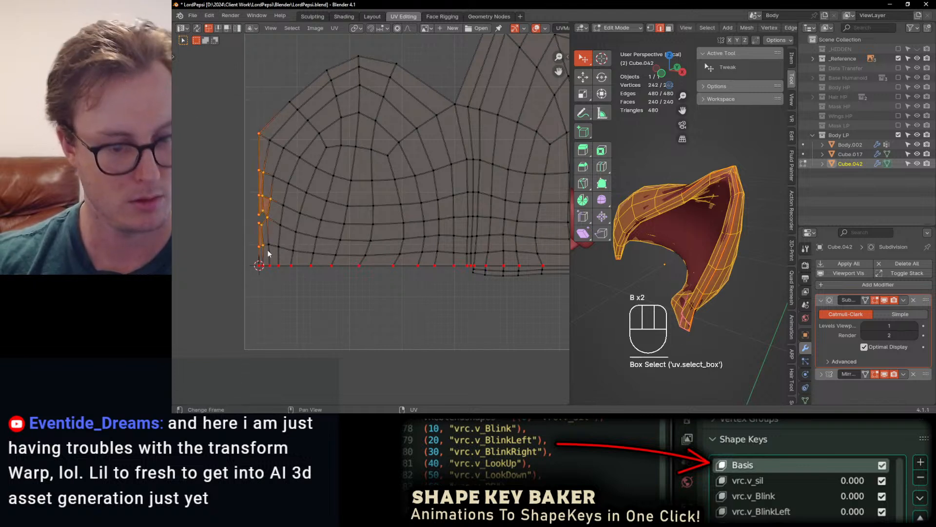
key("alt+p")
Snap the 2D cursor to the bottom-left corner, then pin the left chain and scale it to 0 on X.
left_click(279, 265)
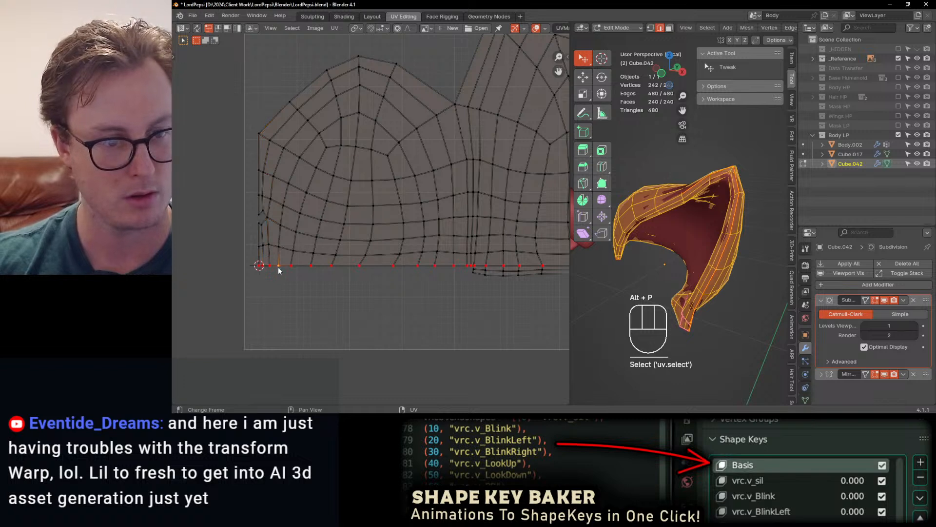
key("shift+s")
left_click(299, 212)
left_click(283, 148, "ctrl")
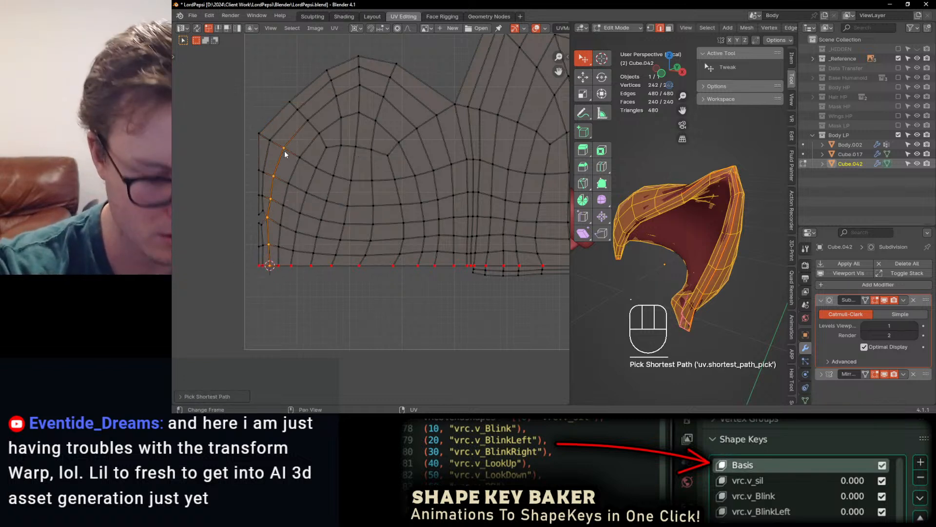
key("p")
key("s")
key("x")
key("KP_0")
key("KP_Enter")
Select a vertex at the right end of the bottom row and save the blend file.
scroll(285, 150, "down", 3)
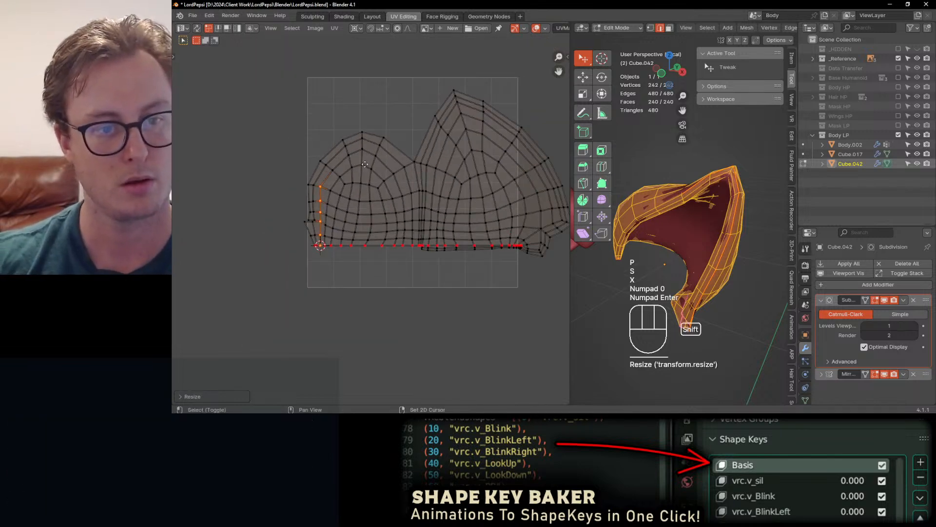
middle_click_drag(390, 167, 318, 172, "shift")
scroll(411, 230, "up", 2)
left_click(494, 264)
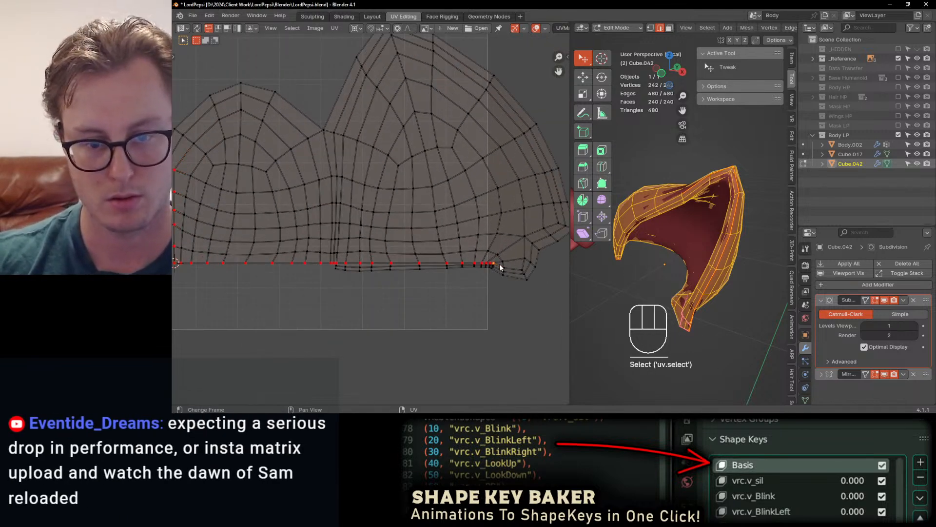
key("shift+s")
key("ctrl+z")
left_click(488, 264)
key("ctrl")
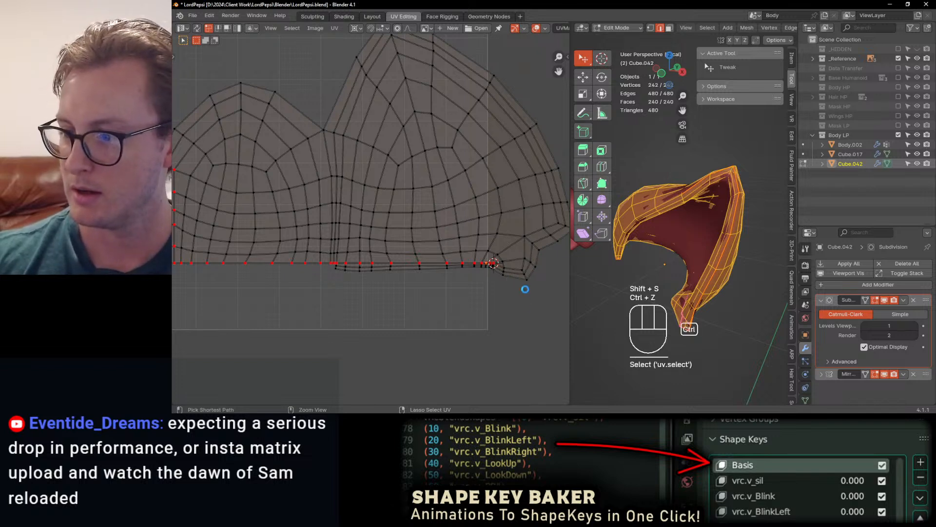
key("ctrl+s")
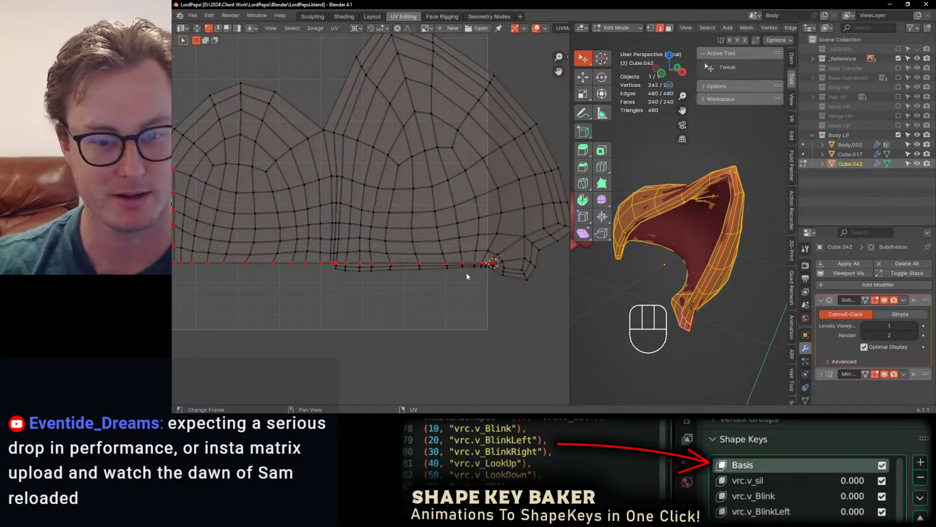
Select the vertex path along the island's right-end edge.
left_click(492, 264)
scroll(468, 278, "up", 4)
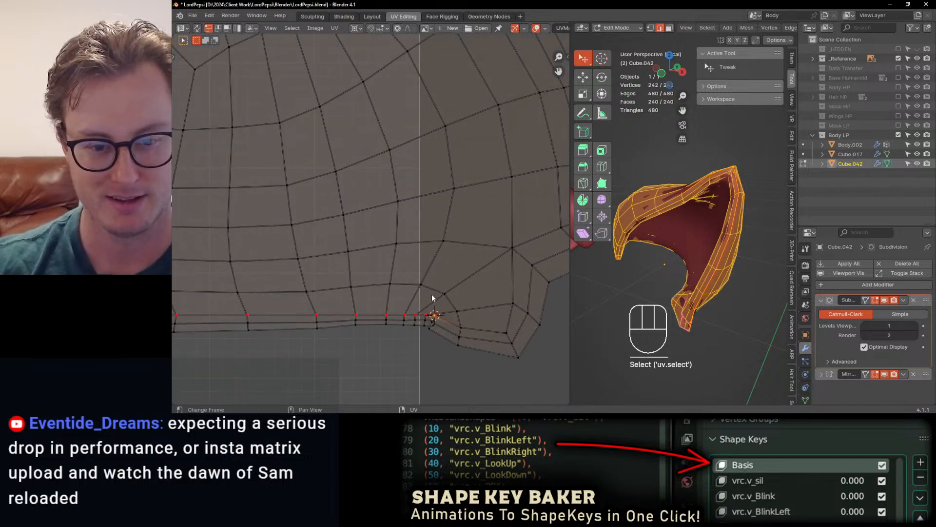
scroll(506, 254, "down", 4)
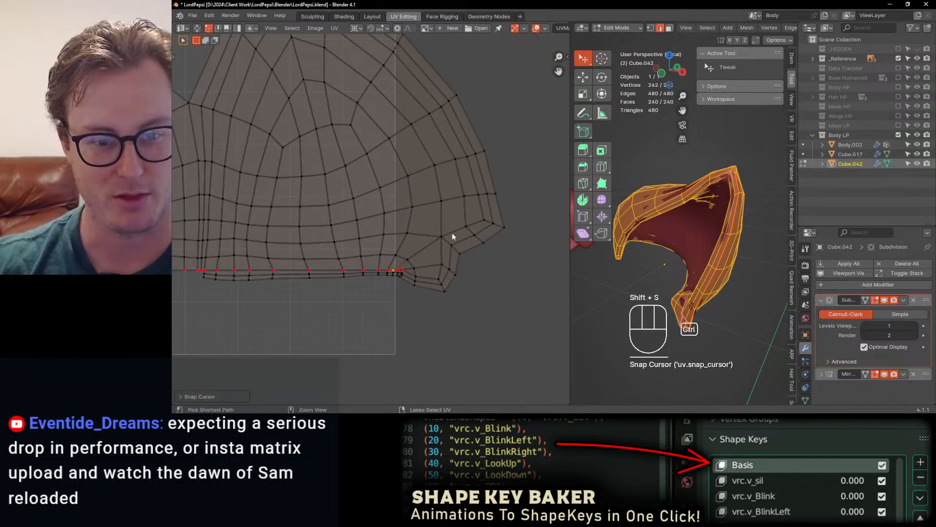
left_click(494, 227, "ctrl")
left_click(491, 226, "ctrl")
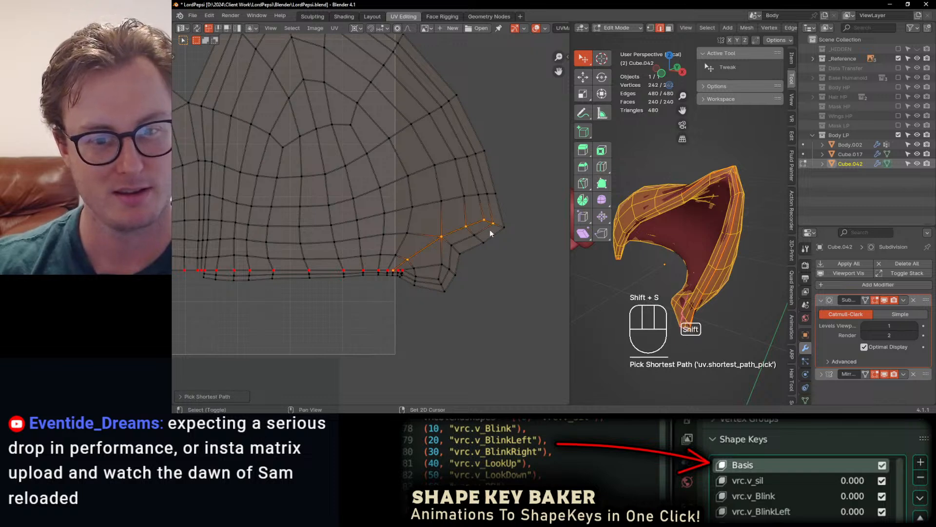
left_click(492, 227, "shift")
scroll(470, 286, "down", 4)
middle_click_drag(516, 273, 502, 277)
middle_click_drag(709, 276, 573, 274)
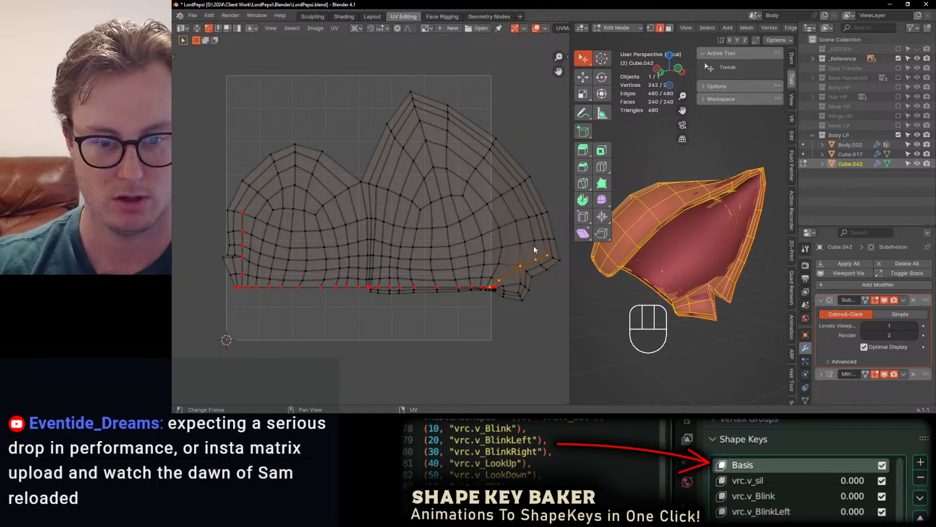
Snap the 2D cursor to the right border's bottom vertex and select the border path.
key("p")
key("r")
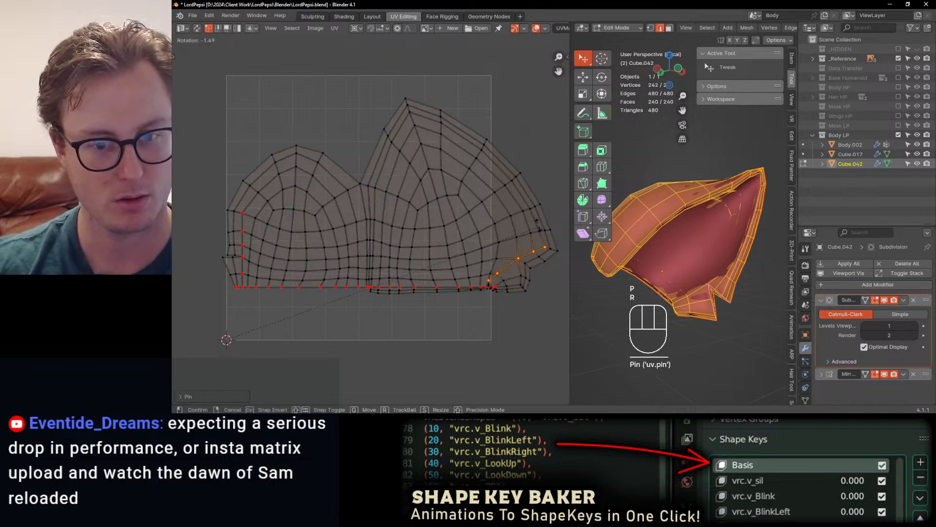
key("Escape")
left_click(491, 287)
key("shift+s")
left_click(545, 256, "ctrl")
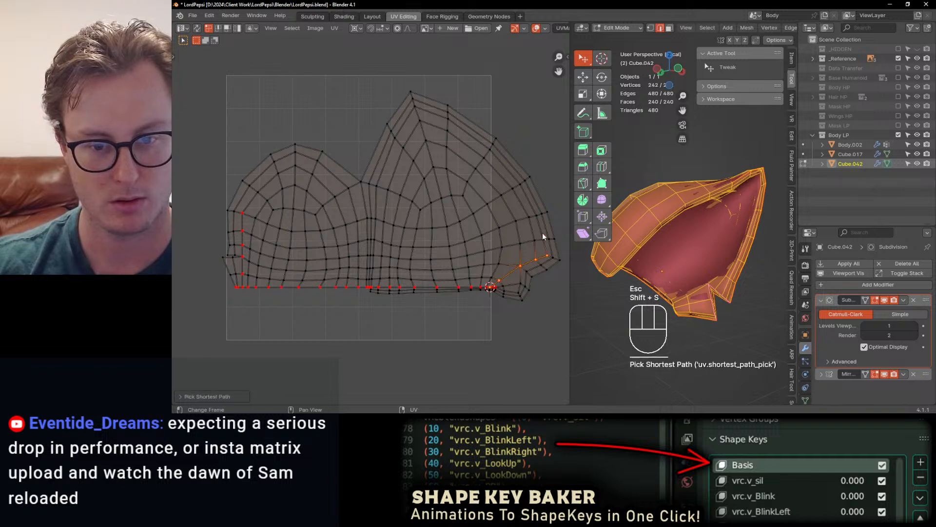
left_click(522, 188, "ctrl")
Pin the right border and scale it to 0 on X around the 2D cursor.
key("period")
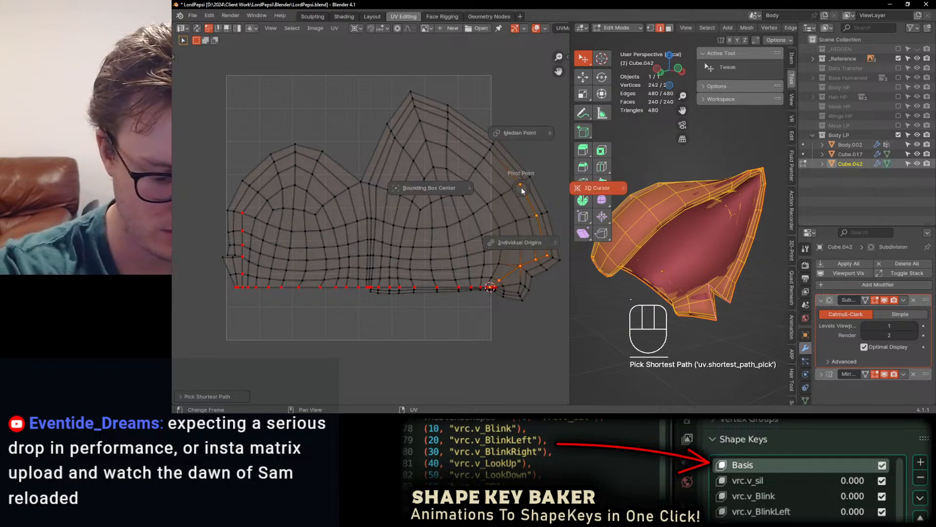
left_click(521, 188)
key("p")
key("s")
key("x")
key("KP_0")
key("KP_Enter")
key("s")
key("ctrl+z")
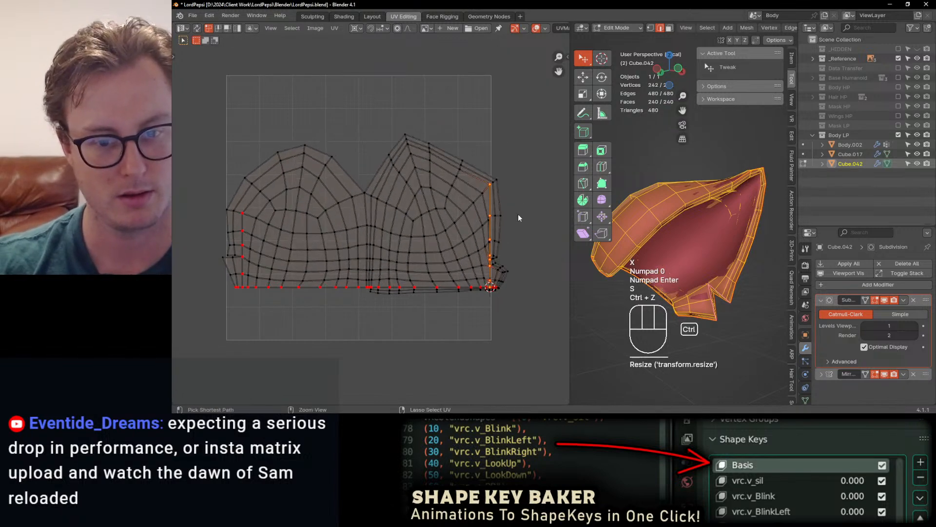
Shorten the right border column, distribute its vertices evenly, and reposition it.
middle_click_drag(518, 239, 466, 218, "shift")
scroll(466, 218, "up", 1)
middle_click_drag(430, 191, 487, 209, "shift")
scroll(274, 218, "down", 2)
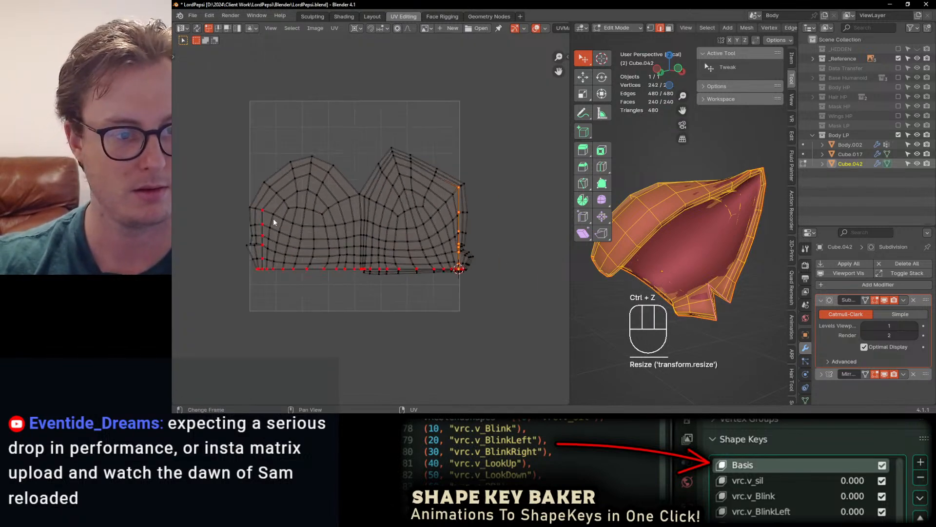
key("s")
left_click(449, 191)
key("q")
left_click(450, 191)
key("g")
left_click(449, 191)
Select the left column vertices and distribute them evenly.
scroll(449, 192, "up", 1)
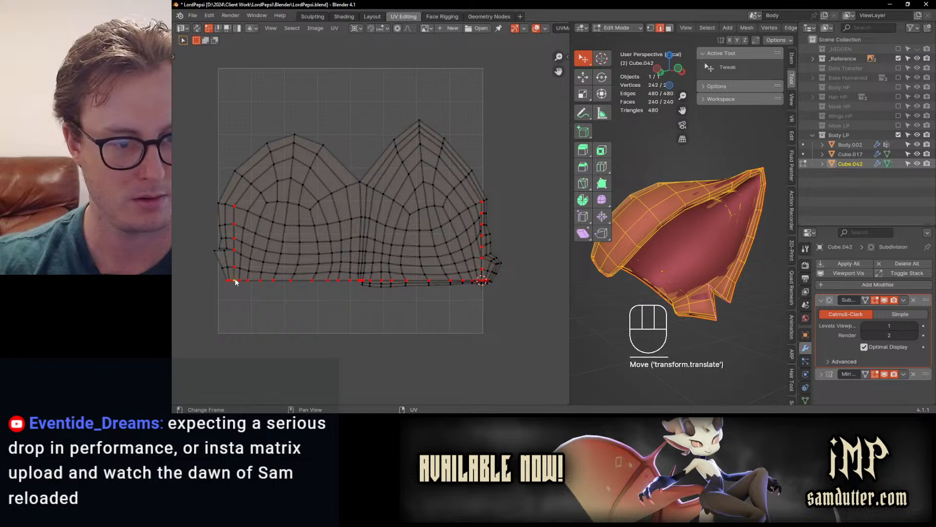
left_click(234, 208, "ctrl")
key("q")
left_click(329, 198)
key("g")
left_click(219, 256)
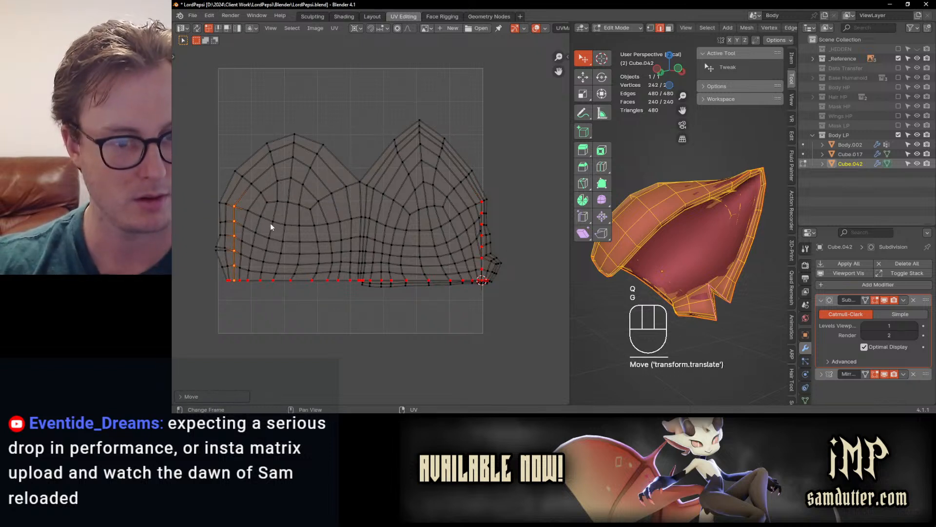
left_click(472, 208, "ctrl")
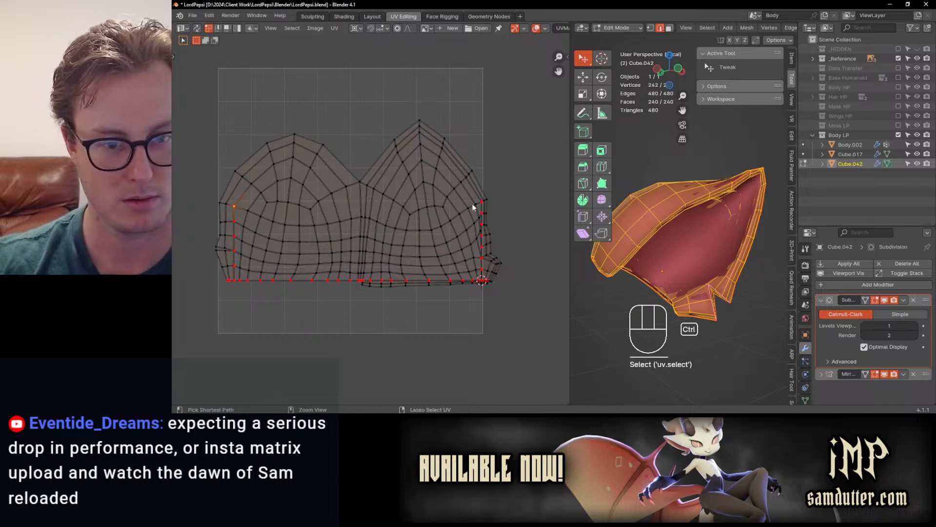
left_click(482, 205, "ctrl")
key("ctrl+z")
left_click(378, 222, "ctrl")
Flatten the ear island's middle UV row with scale Y 0 and move it higher.
key("ctrl+z")
left_click(324, 224, "alt+shift")
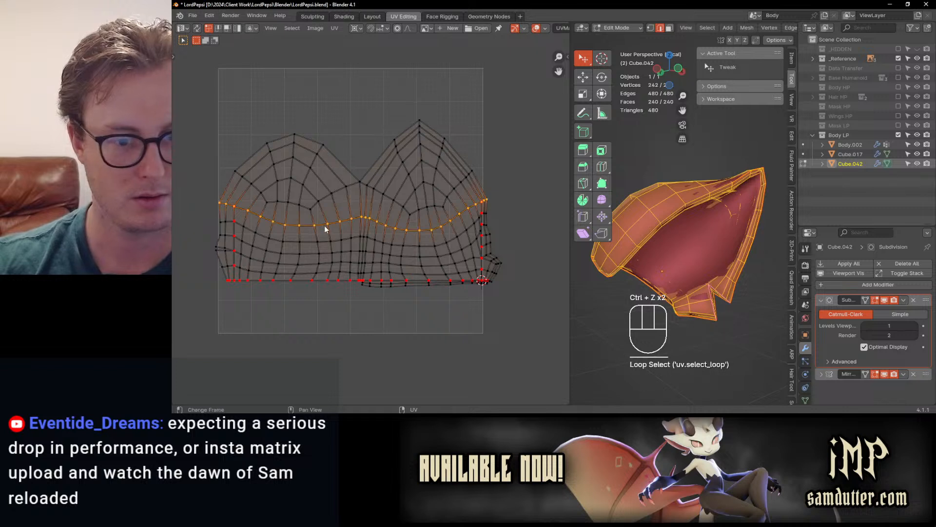
key("period")
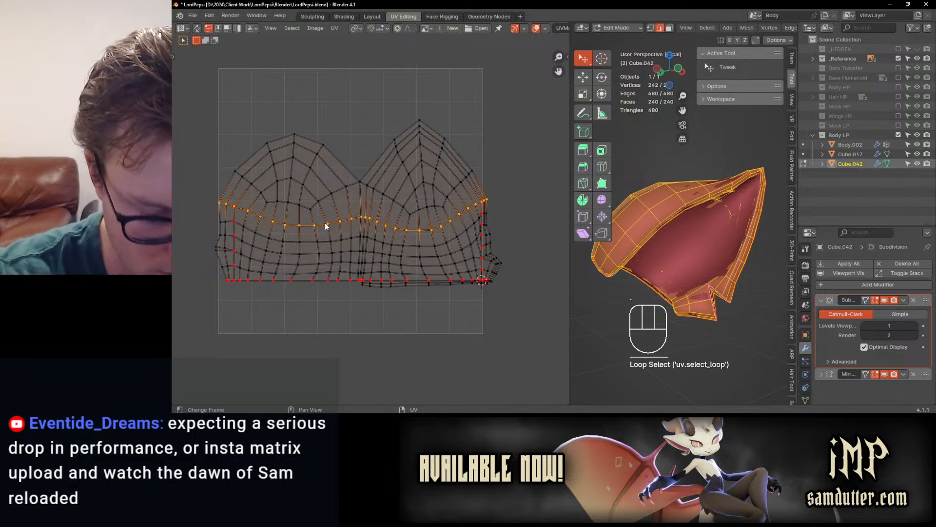
key("s")
key("y")
key("KP_0")
key("KP_Enter")
key("g")
key("y")
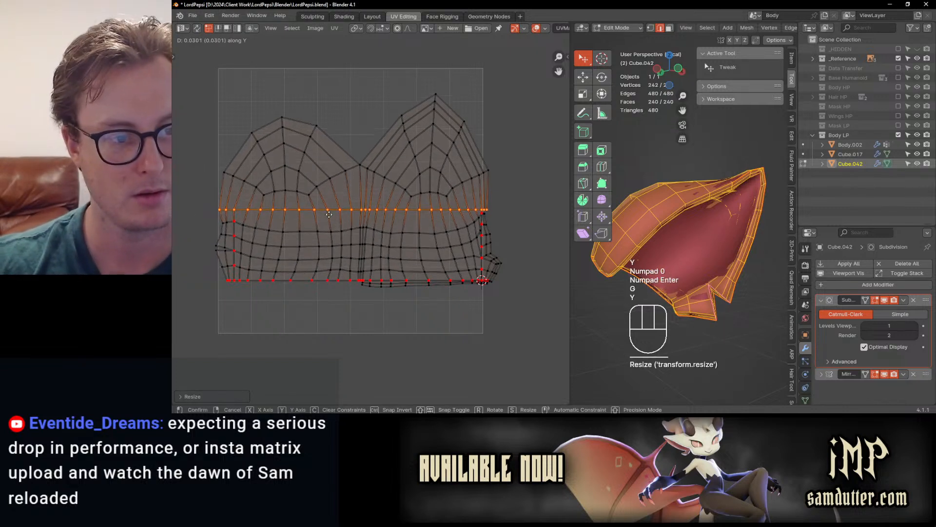
left_click(329, 204)
Path-select the island's right column and evenly distribute its vertices.
left_click(233, 204)
left_click(233, 282, "ctrl")
key("ctrl+z")
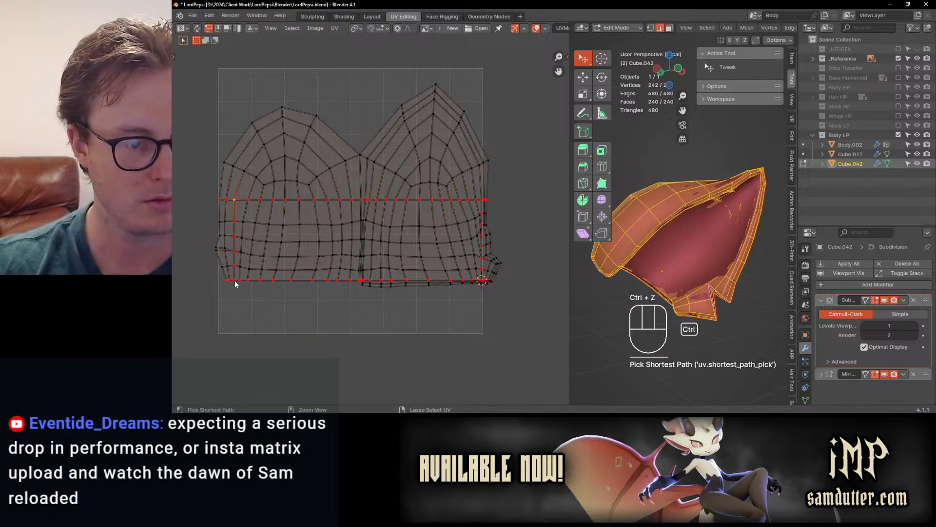
key("q")
left_click(391, 236)
left_click(482, 200)
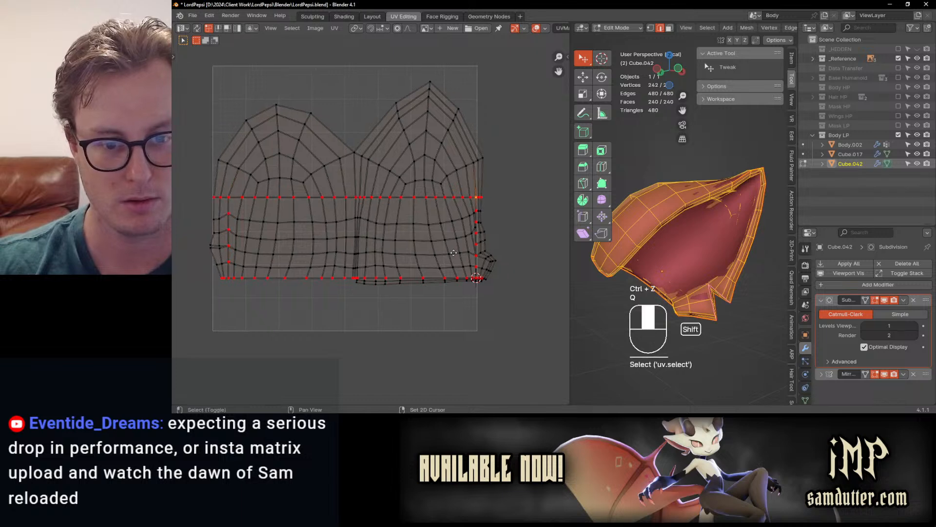
middle_click_drag(464, 266, 444, 306, "shift")
scroll(443, 306, "up", 4)
left_click(493, 342, "ctrl")
key("q")
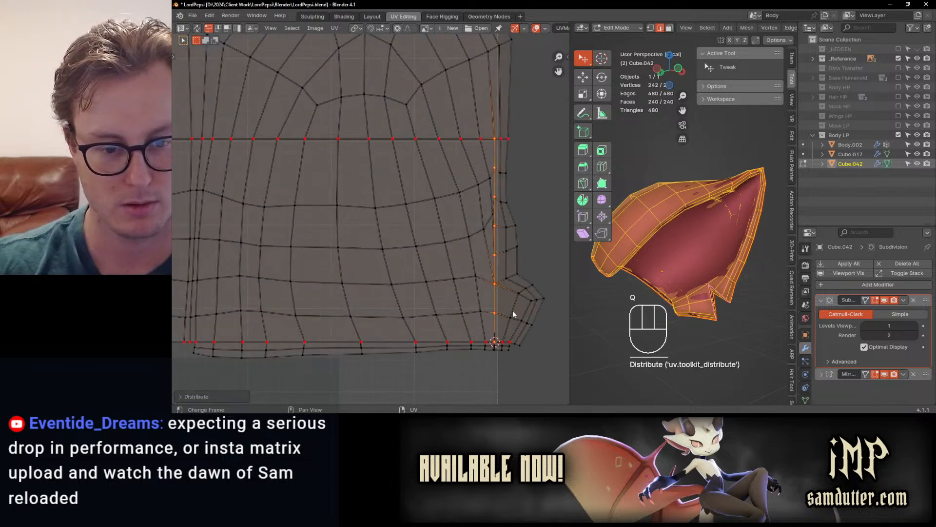
Select the bottom row up to the bottom-right vertex and distribute it evenly.
left_click(496, 341)
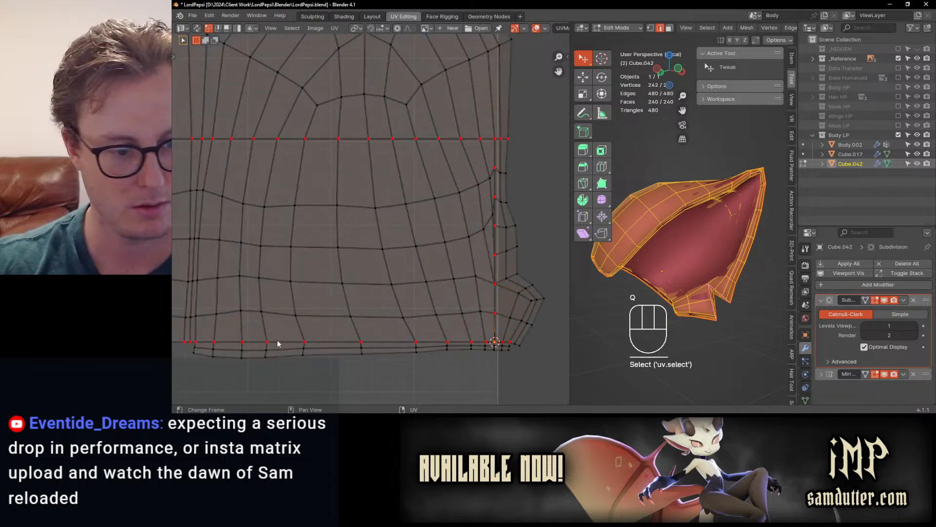
left_click(197, 344, "ctrl")
key("q")
left_click(420, 299)
key("g")
left_click(419, 299)
scroll(416, 301, "down", 2)
middle_click_drag(258, 311, 462, 298, "shift")
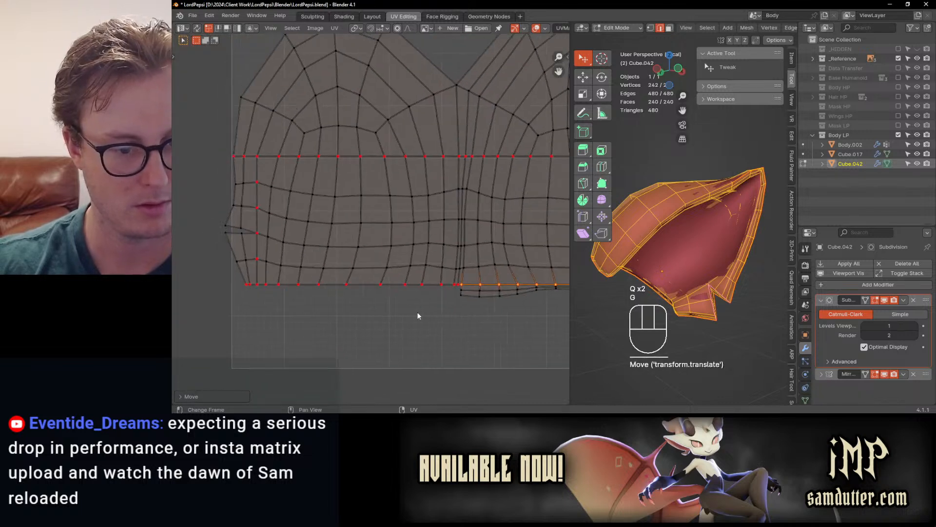
Reselect the full bottom row and redistribute its vertices evenly.
left_click(454, 286)
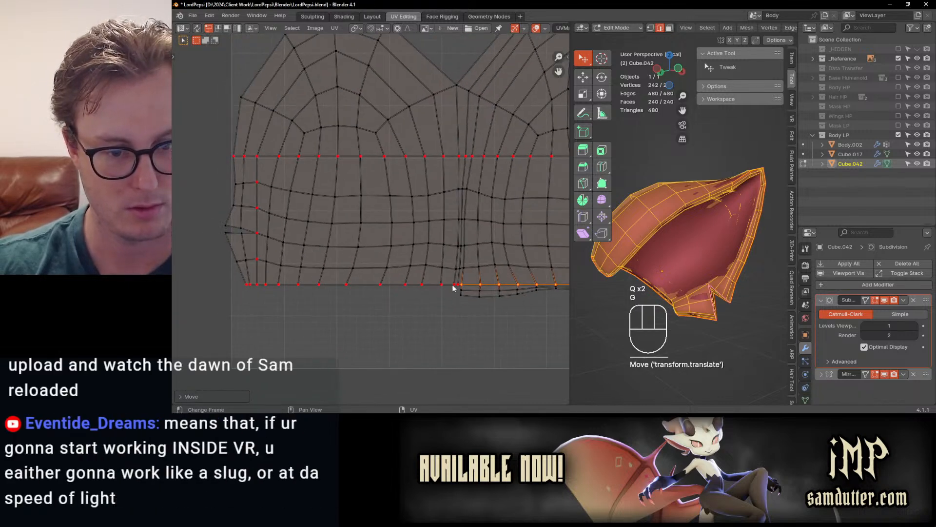
left_click(257, 286, "ctrl")
key("q")
left_click(369, 257)
key("g")
left_click(320, 281)
middle_click_drag(356, 291, 334, 274)
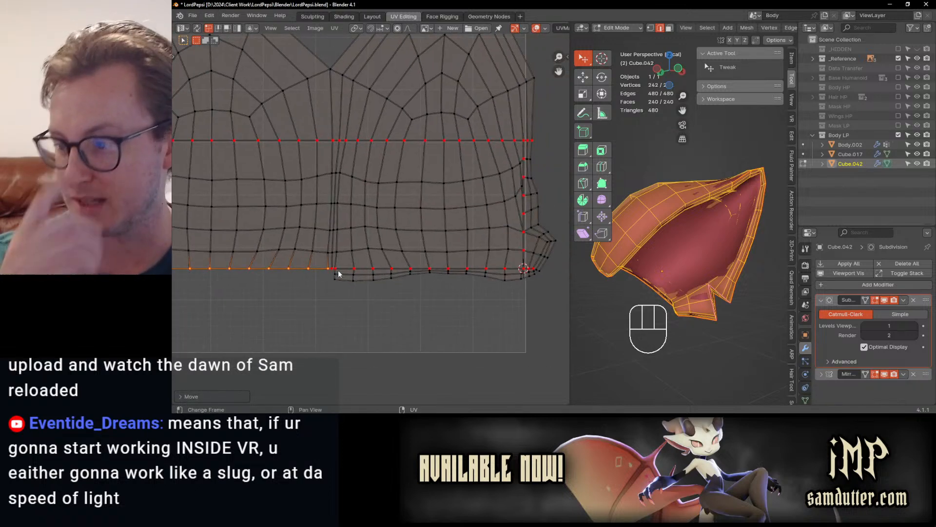
middle_click_drag(372, 273, 458, 262)
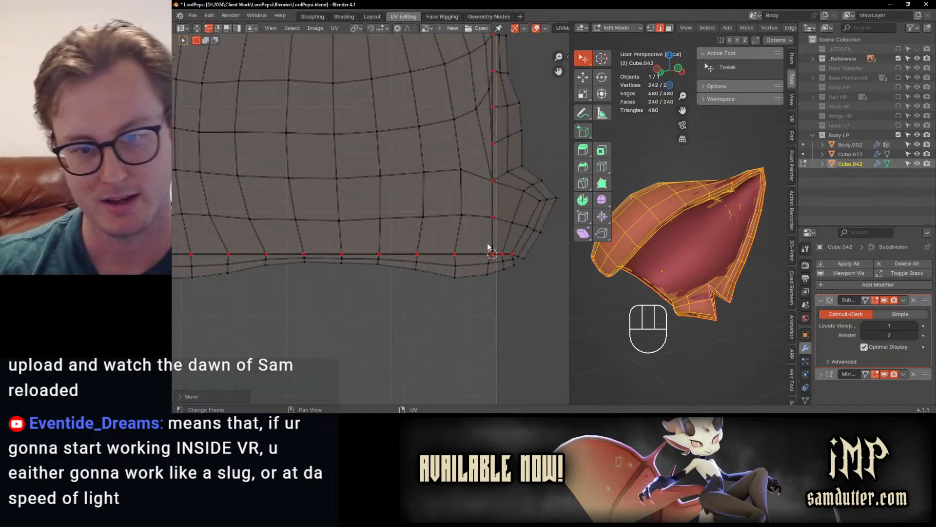
Box-select the ear island's seam UVs and unpin them with Alt+P.
scroll(488, 248, "down", 4)
middle_click_drag(431, 190, 453, 246)
scroll(421, 267, "up", 1)
left_click(419, 217)
key("b")
right_click(421, 210)
key("b")
left_click_drag(414, 183, 444, 269)
left_click(414, 211)
key("b")
key("alt+p")
key("g")
key("ctrl+z")
left_click(419, 284)
key("g")
left_click(419, 285)
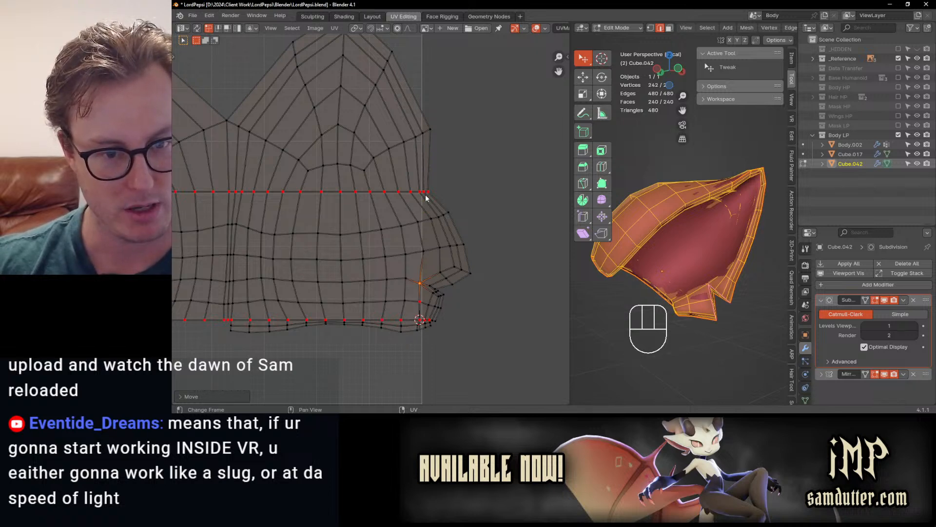
Pin the left seam column and straighten it vertically with scale X 0.
scroll(426, 194, "down", 2)
middle_click_drag(301, 232, 361, 212, "shift")
scroll(362, 216, "up", 2)
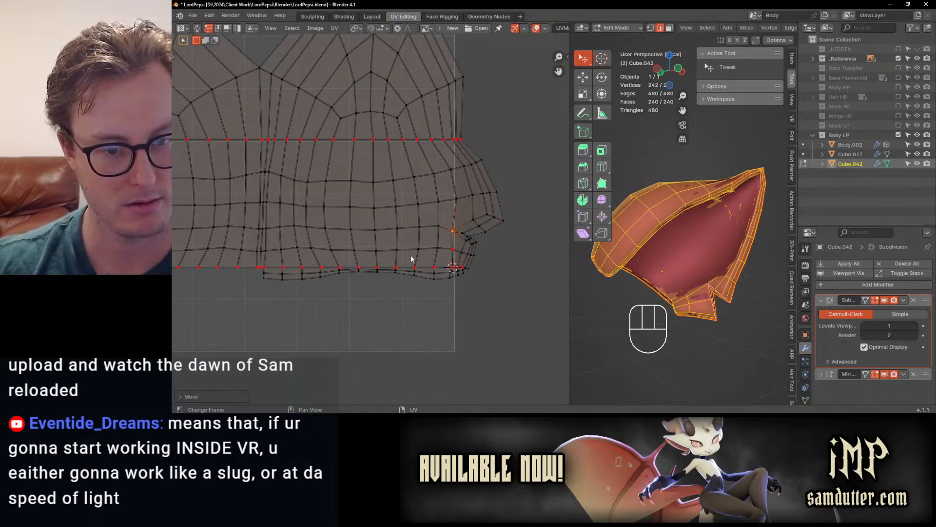
left_click(268, 268)
key("shift+s")
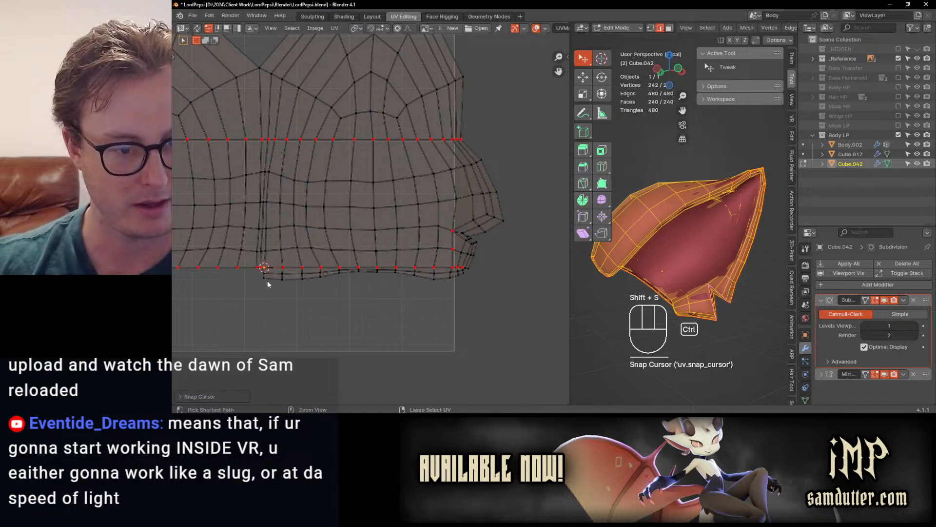
left_click(265, 281, "ctrl")
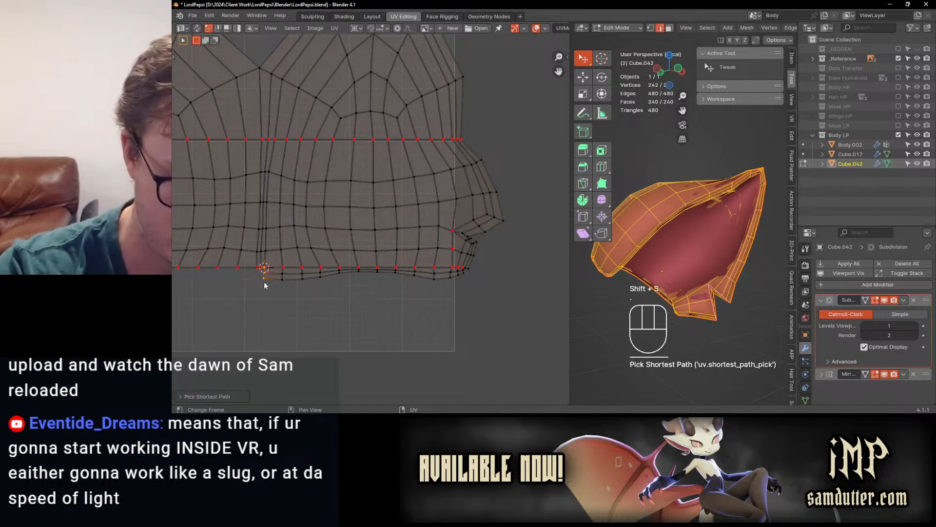
key("p")
key("s")
key("x")
key("KP_0")
key("KP_Enter")
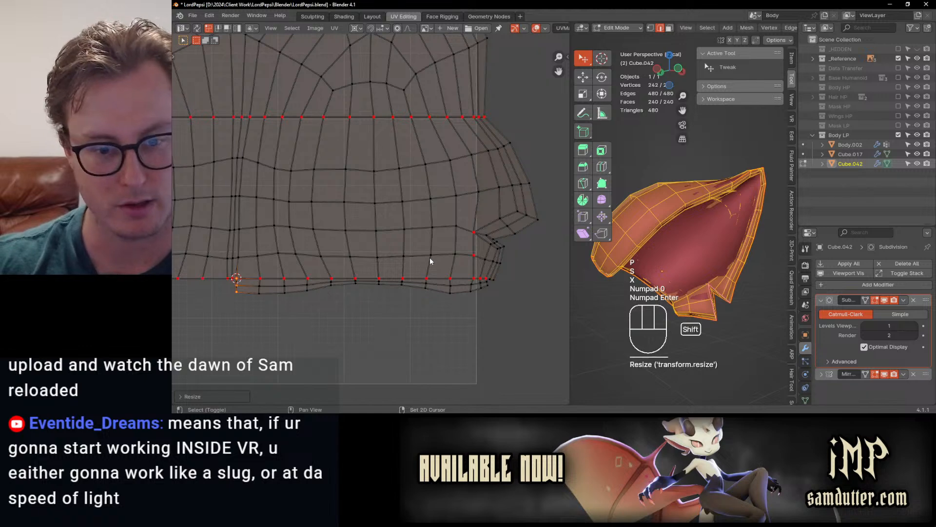
Try flattening the bottom row with scale Y 0, then undo it.
left_click(264, 278)
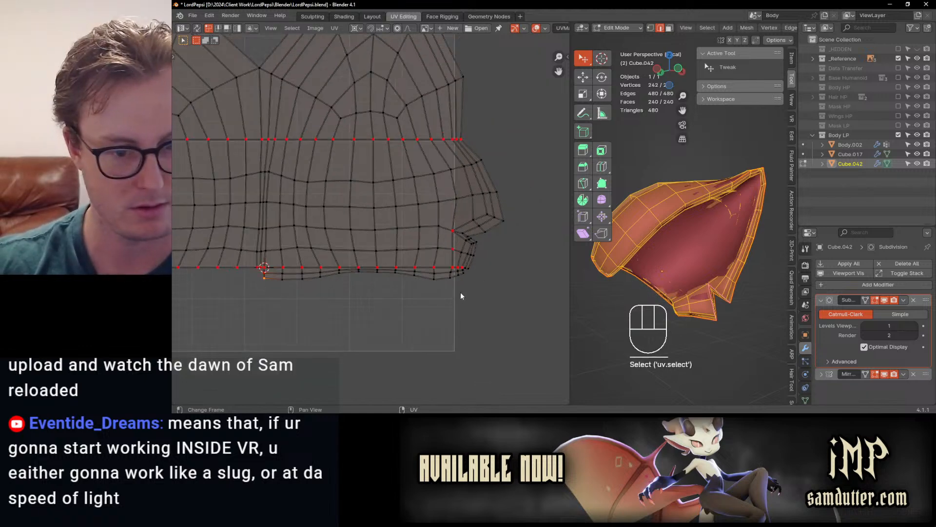
left_click(464, 280, "ctrl")
key("s")
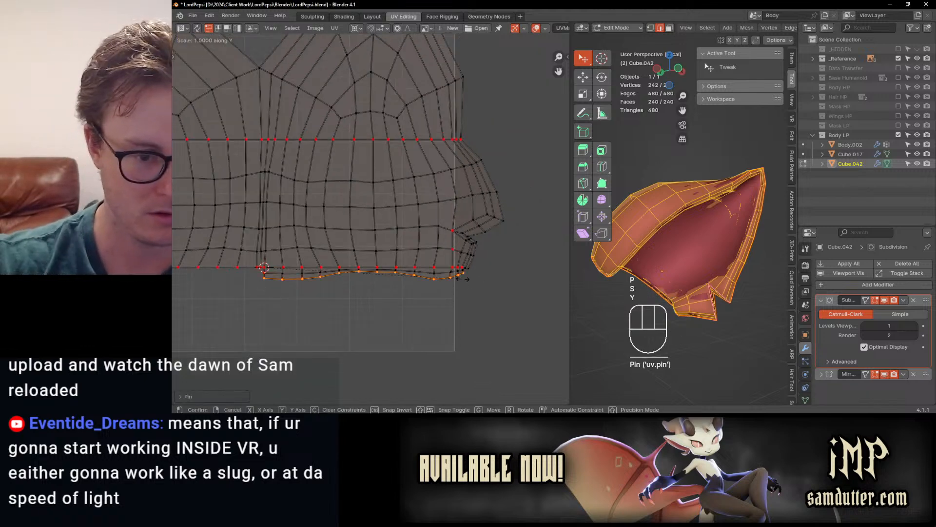
key("y")
key("KP_0")
key("KP_Enter")
key("ctrl+z")
Flatten the bottom row from its left-vertex pivot and distribute it, then undo the spacing.
left_click(264, 279)
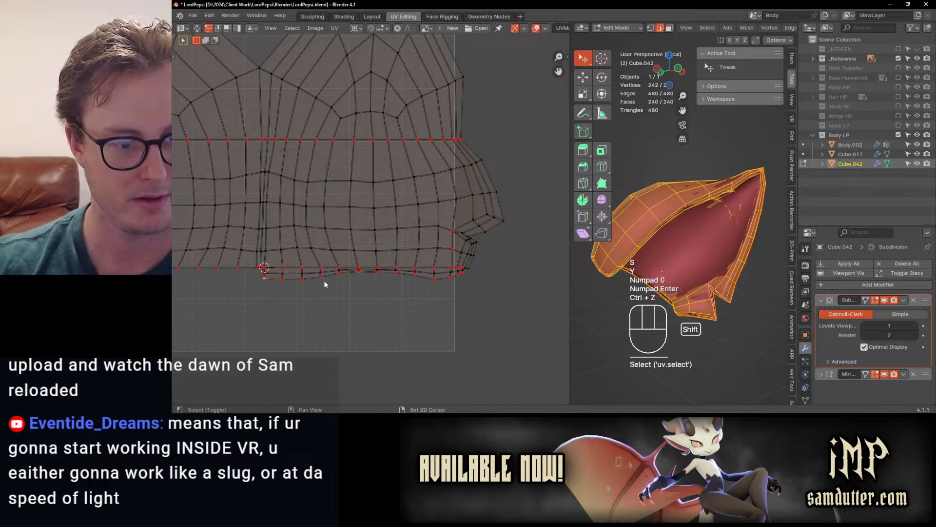
key("shift+s")
left_click(463, 276, "ctrl")
key("s")
key("y")
key("KP_0")
key("KP_Enter")
key("q")
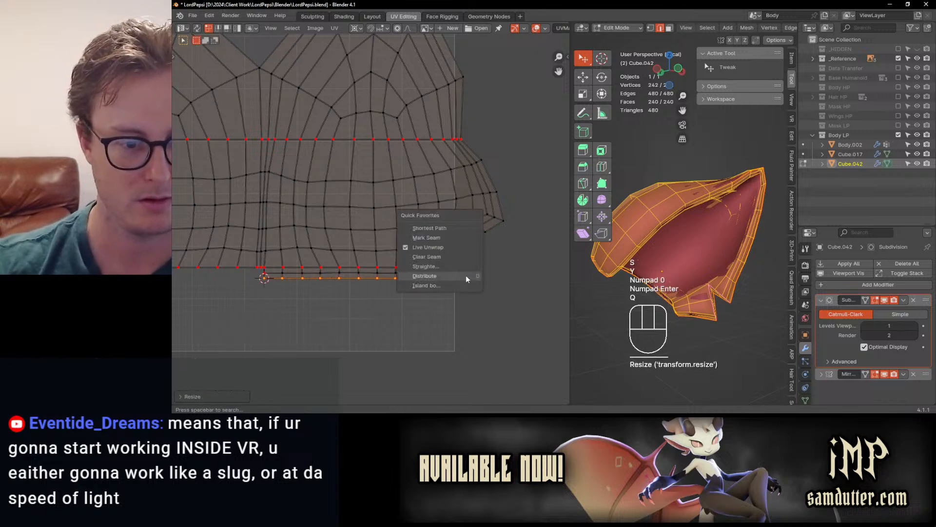
left_click(467, 277)
key("g")
left_click(467, 288)
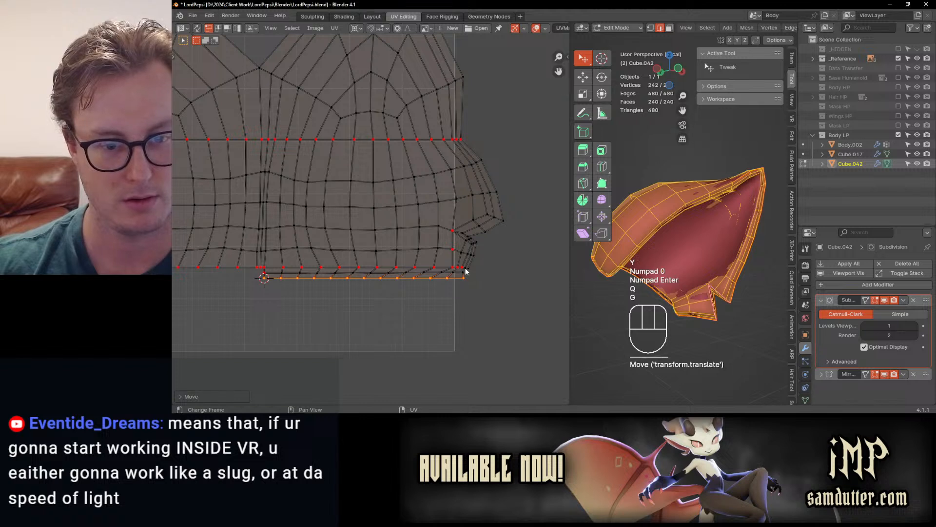
key("ctrl+z")
key("ctrl+z")
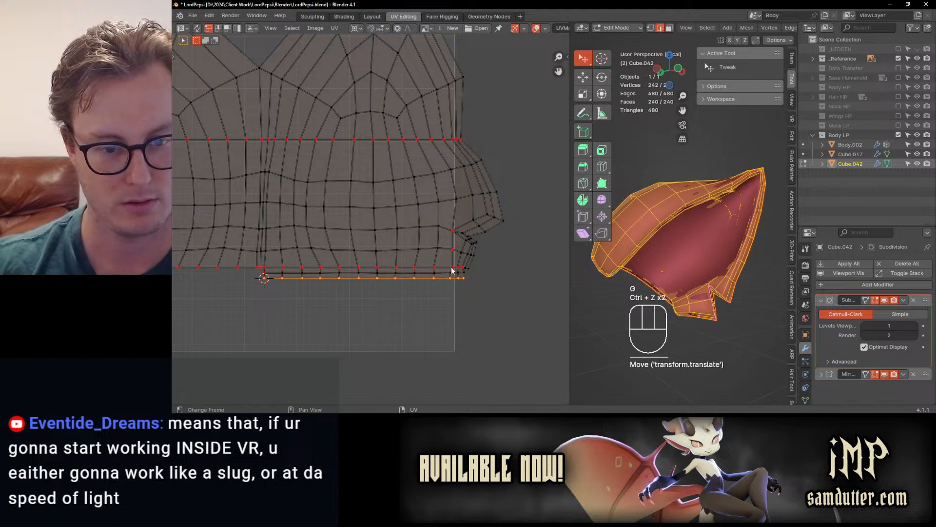
Pin the right seam column and align it vertically with scale X 0.
key("shift+s")
left_click(478, 324)
left_click(455, 271)
key("shift+s")
left_click(481, 312)
left_click(453, 281, "ctrl")
key("p")
key("s")
key("x")
key("KP_0")
key("KP_Enter")
Evenly distribute the bottom row's vertices and nudge the row into place.
left_click(452, 279)
left_click(264, 279, "ctrl")
key("q")
left_click(367, 283)
key("g")
left_click(399, 296)
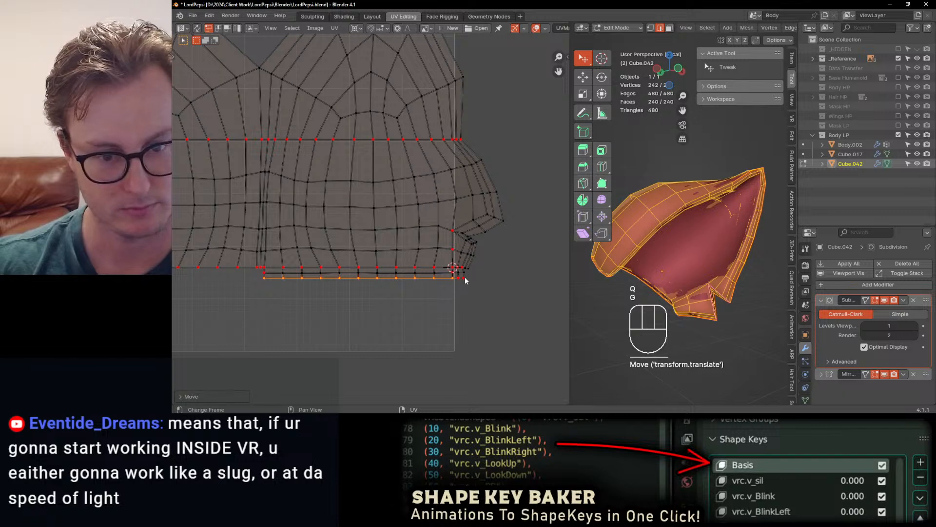
scroll(371, 225, "down", 4)
Scale all of the ear's UVs down and return to Object Mode.
middle_click_drag(349, 206, 384, 243, "shift")
key("a")
key("s")
left_click(419, 220)
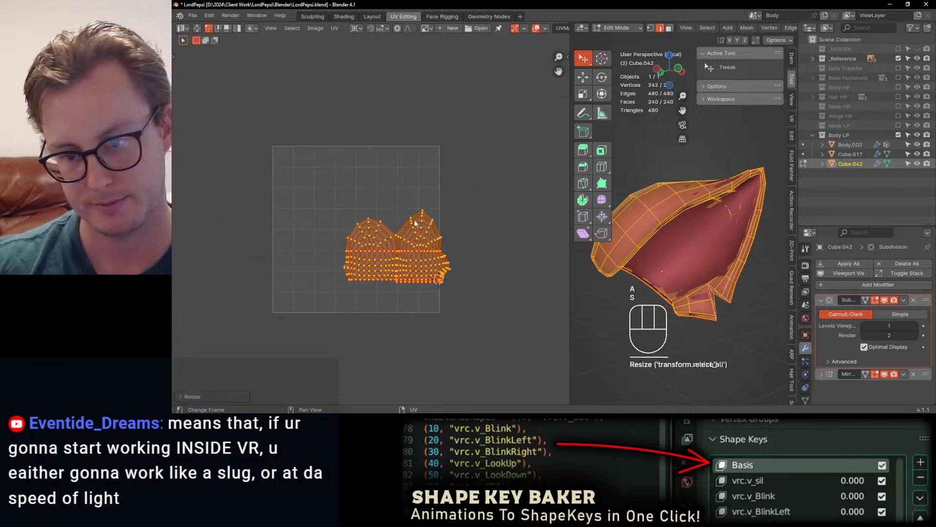
key("Tab")
key("z")
scroll(605, 280, "down", 2)
left_click_drag(571, 268, 258, 269)
middle_click_drag(429, 229, 568, 268)
Leave Local View to show the whole character and save LordPepsi.blend.
key("KP_Divide")
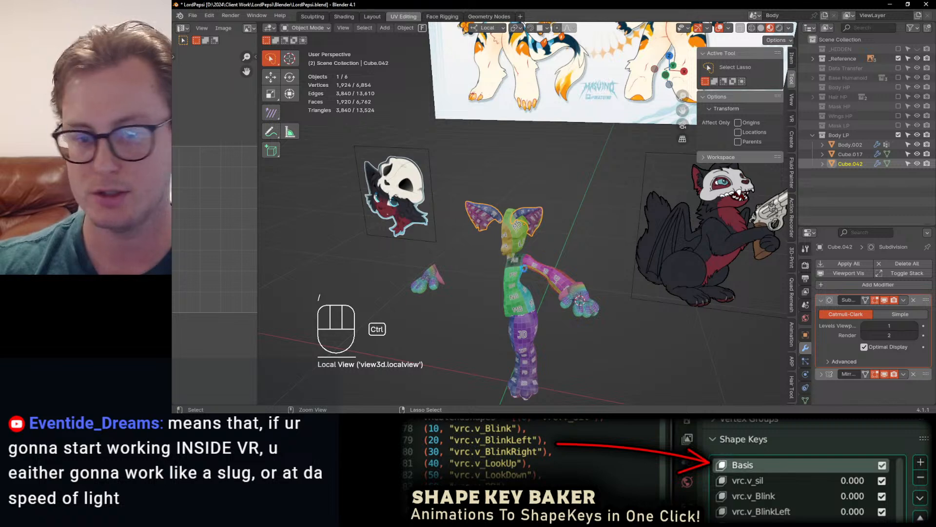
scroll(520, 254, "up", 3)
middle_click_drag(519, 255, 505, 241)
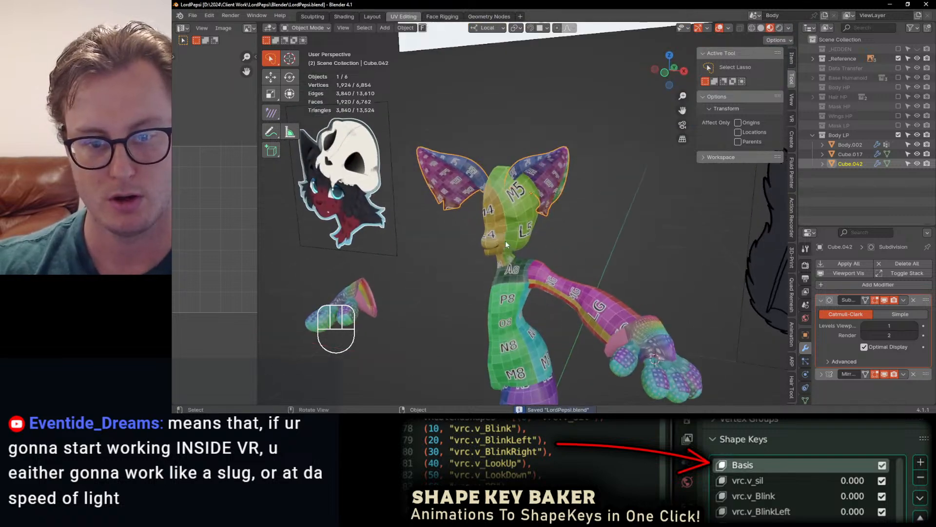
left_click(571, 266)
scroll(537, 258, "up", 5)
key("ctrl+s")
middle_click_drag(437, 256, 456, 207)
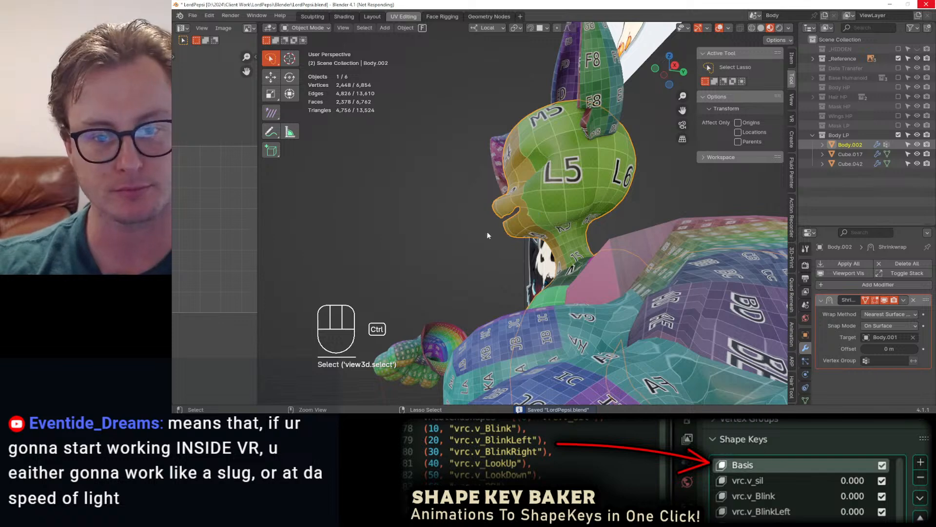
middle_click_drag(395, 188, 546, 244)
key("ctrl+s")
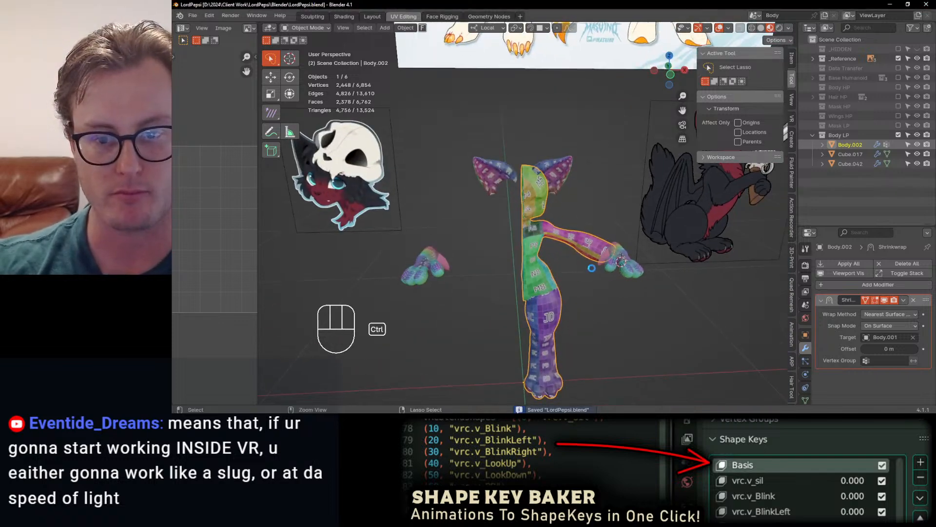
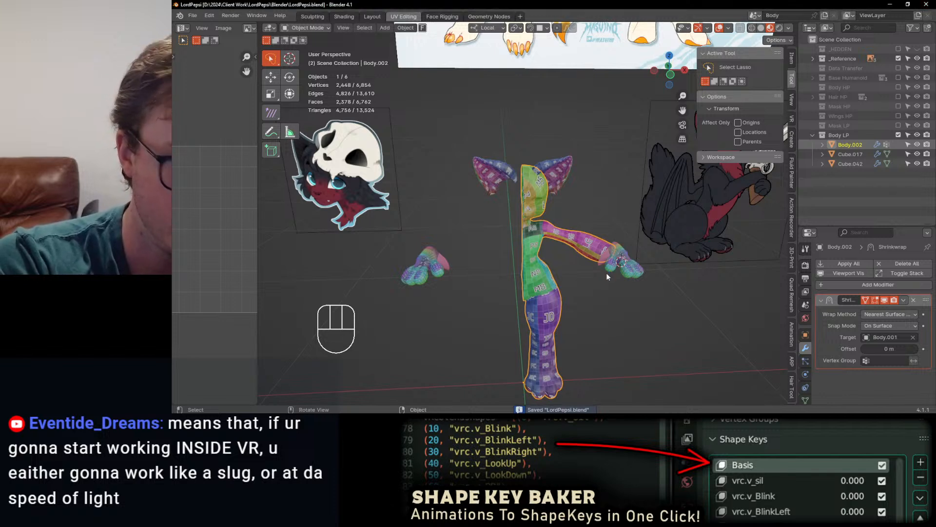
Look around the character, deselect the body, and save the file.
scroll(640, 277, "up", 4)
middle_click_drag(589, 337, 531, 240, "shift")
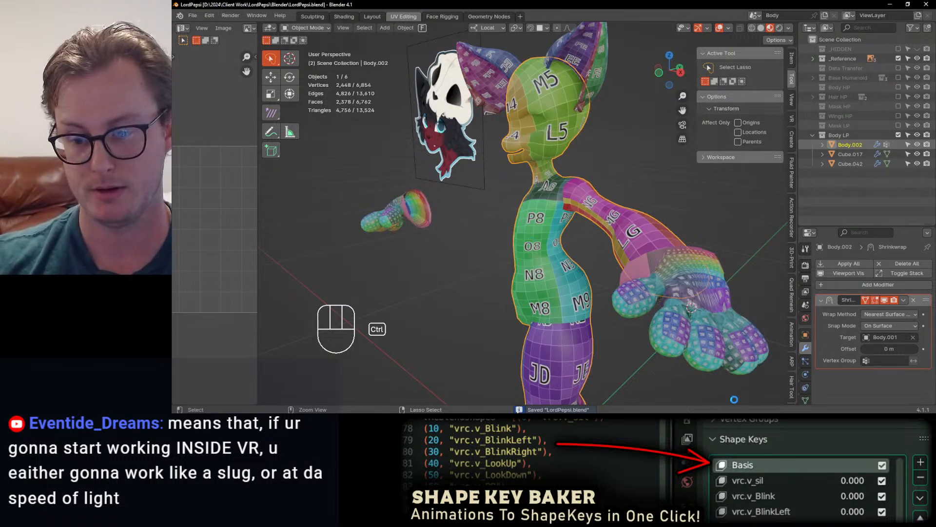
left_click(925, 4)
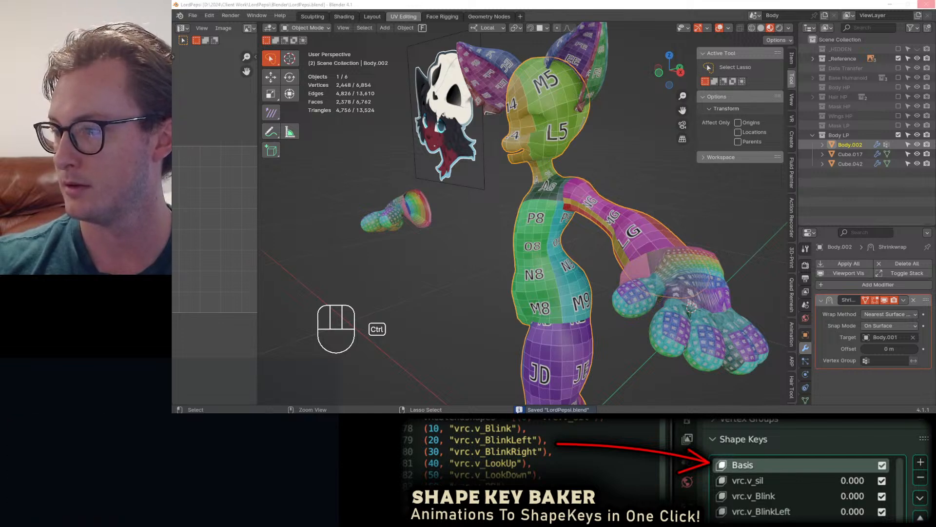
middle_click_drag(552, 328, 523, 213, "shift")
scroll(523, 213, "up", 1)
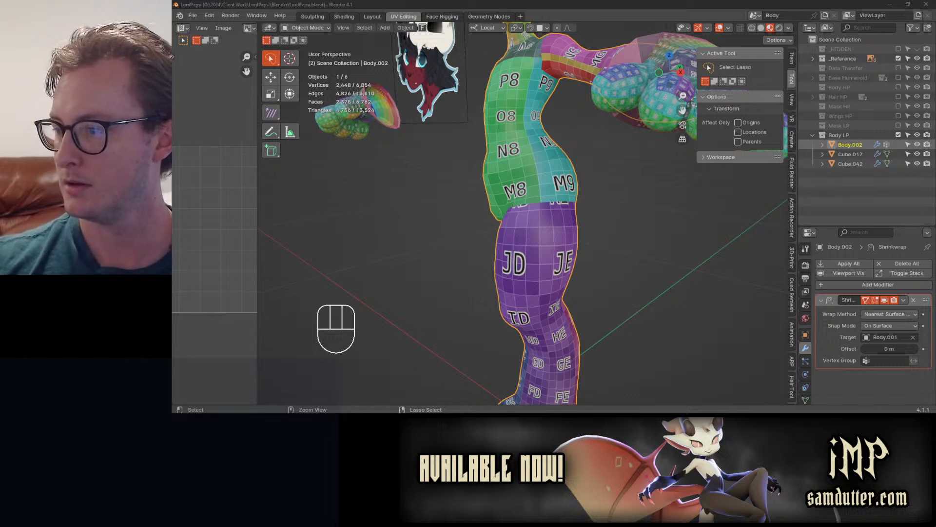
left_click(601, 216)
middle_click_drag(601, 216, 550, 332, "shift")
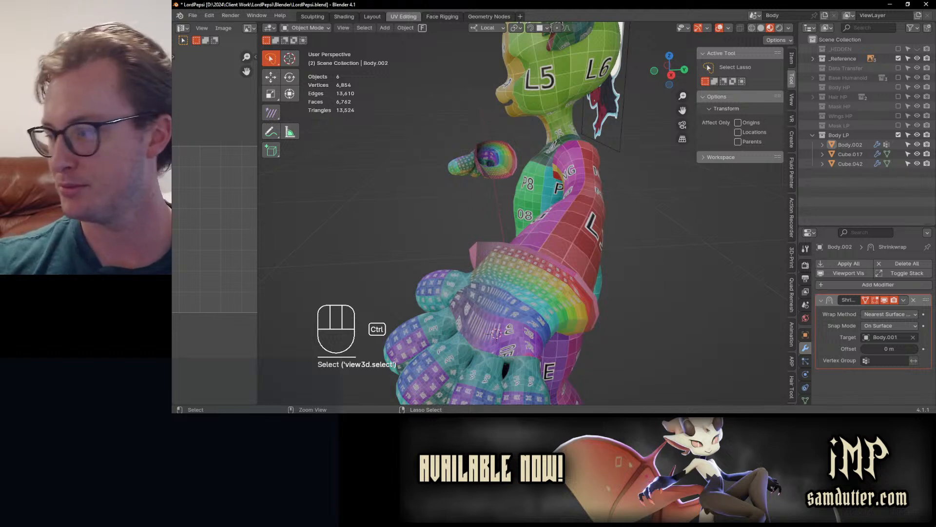
key("ctrl+s")
middle_click_drag(415, 254, 658, 166)
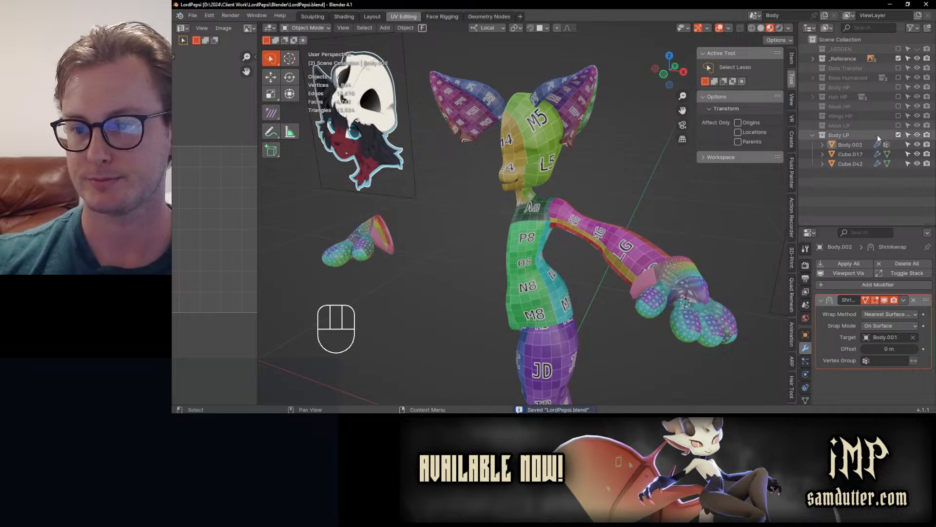
Hide Body LP, show Body HP, and select the high-poly eyes and eyelashes.
left_click(898, 135)
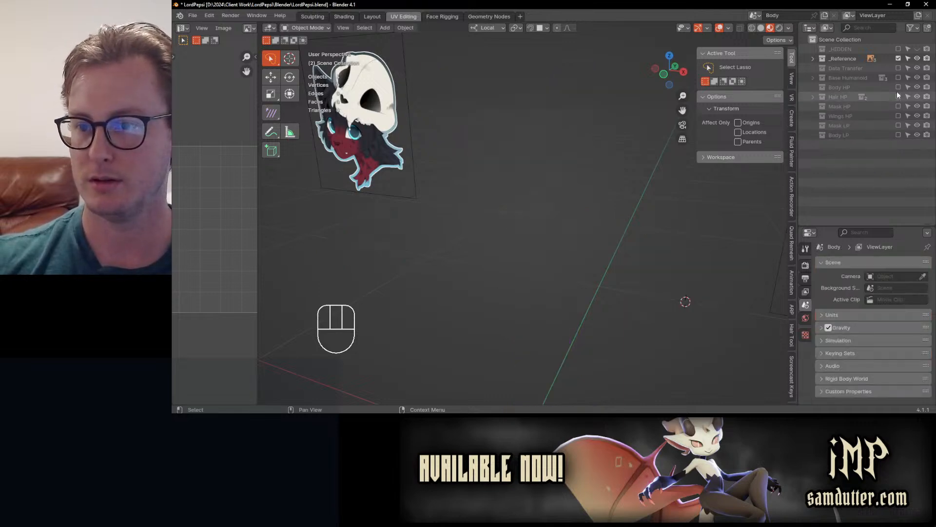
left_click(898, 87)
left_click(527, 227, "shift")
scroll(528, 228, "up", 4)
left_click(525, 254, "shift")
middle_click_drag(524, 304, 516, 185, "shift")
scroll(517, 186, "down", 4)
Duplicate the eyes and eyelashes in place, move the copies into Body LP, and hide Body HP.
key("shift+d")
right_click(575, 188)
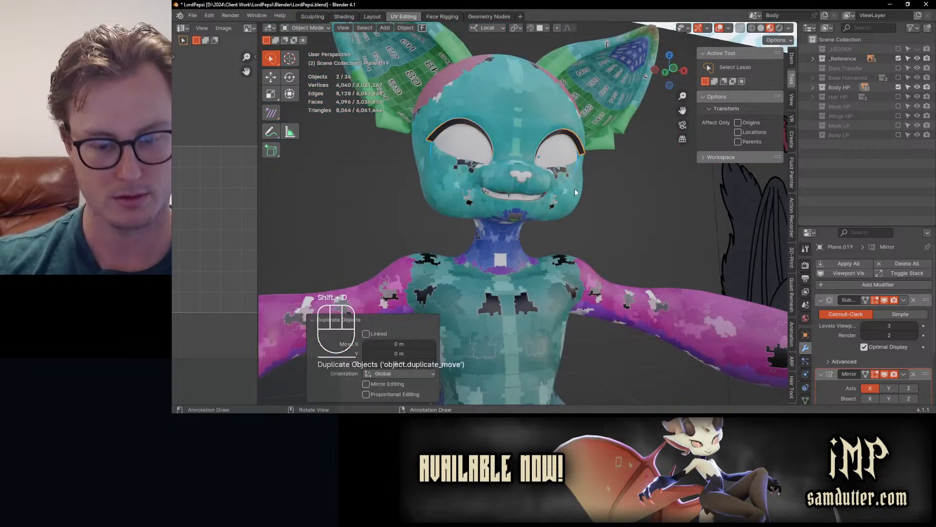
key("m")
left_click(556, 185)
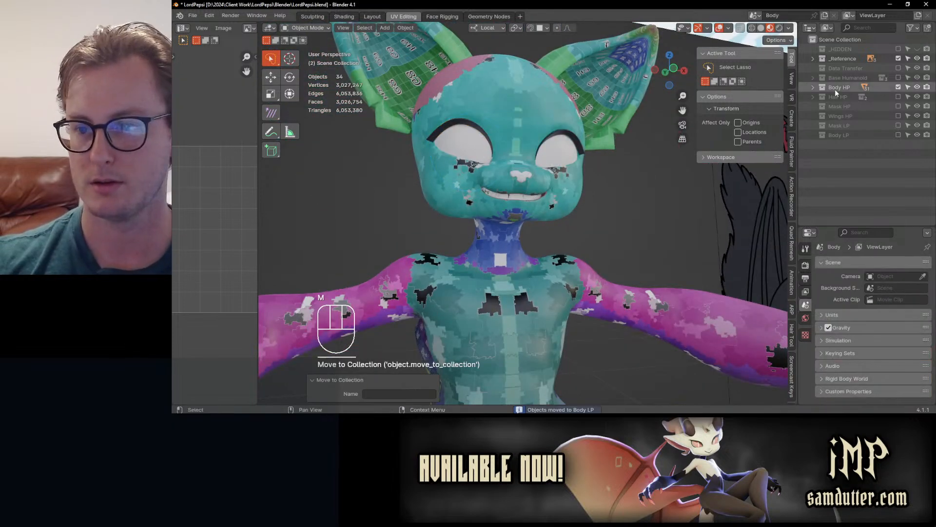
left_click(899, 87)
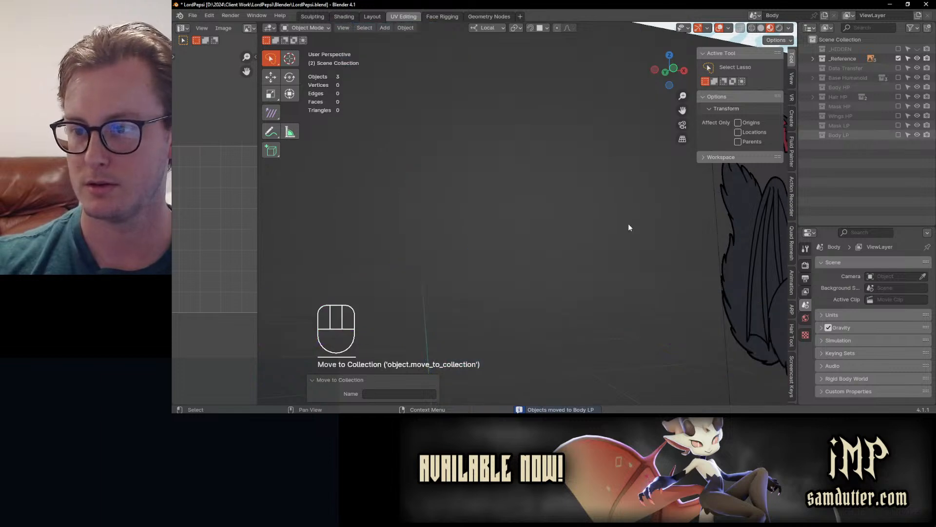
middle_click_drag(627, 212, 581, 214)
Remove both material slots, including Anime Male Base Eyes, from the copied eyes.
left_click(546, 141)
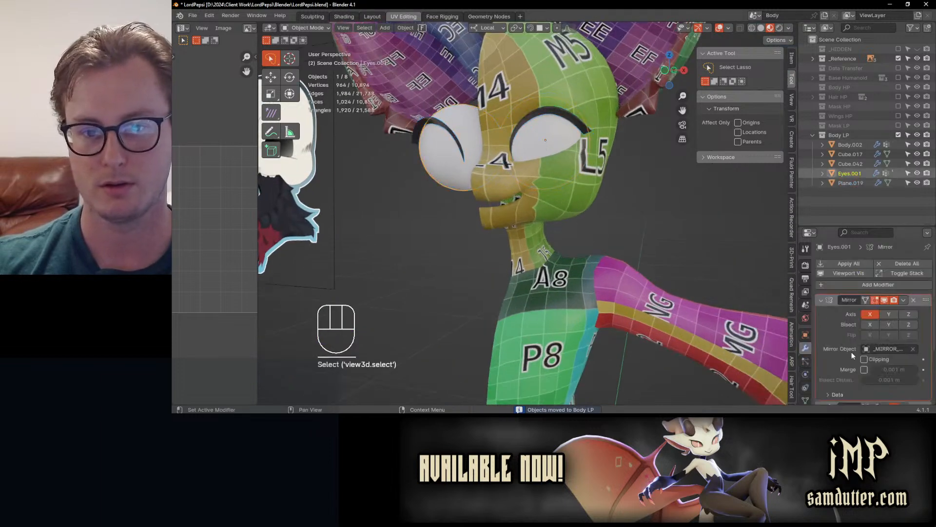
scroll(805, 388, "down", 1)
left_click(806, 390)
key("Tab")
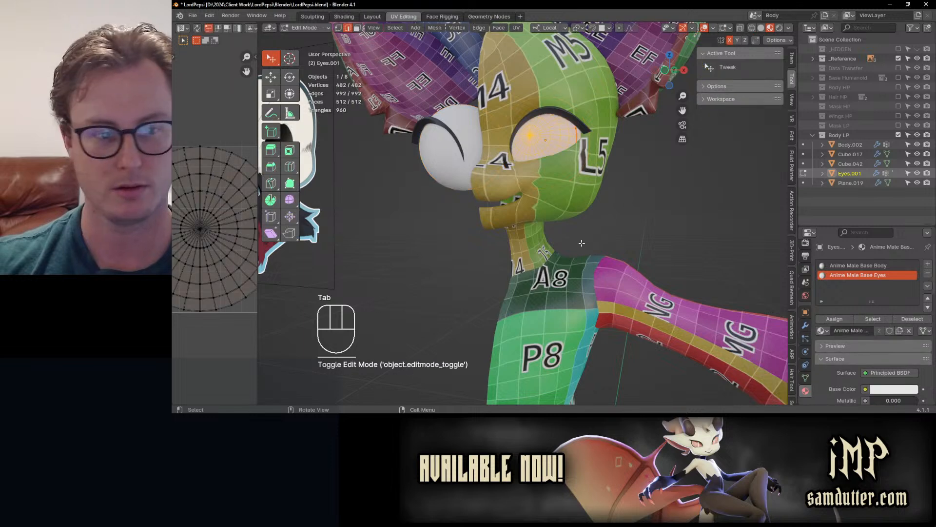
key("Tab")
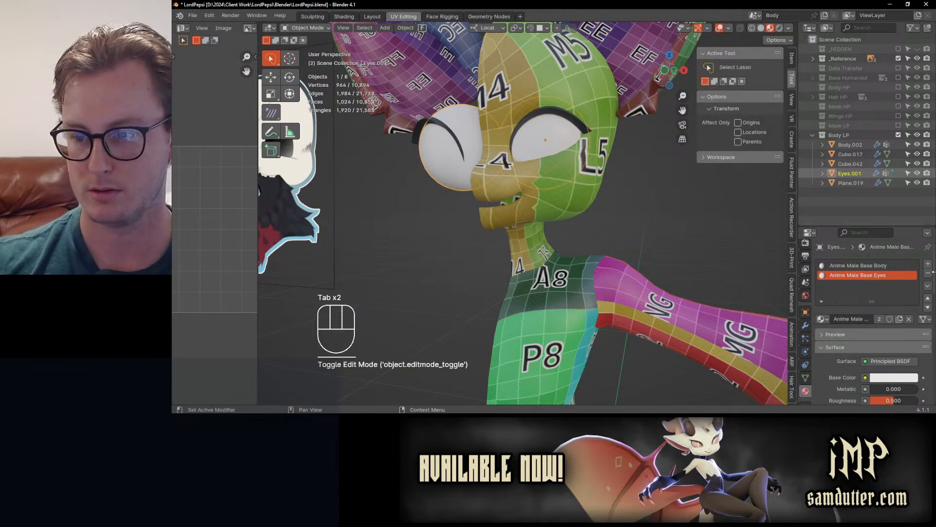
left_click(928, 274)
left_click(928, 273)
key("Tab")
key("z")
key("z")
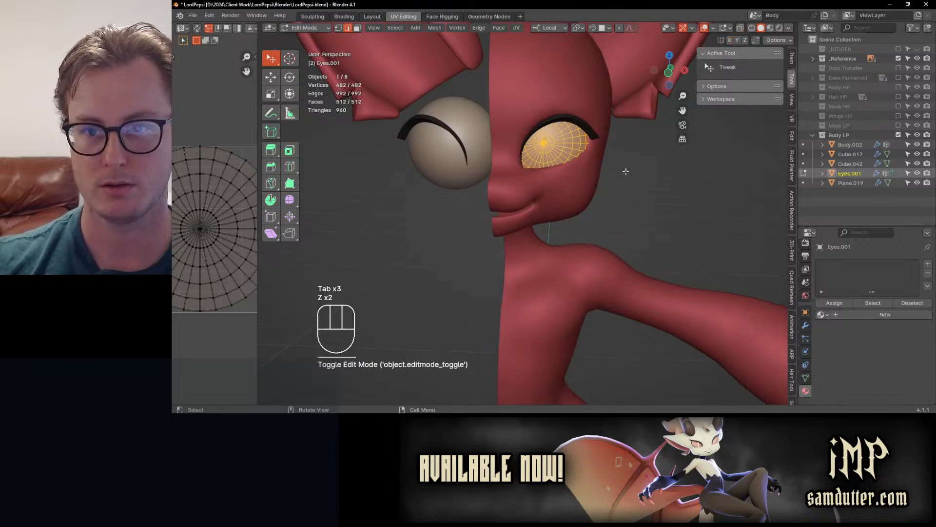
key("Tab")
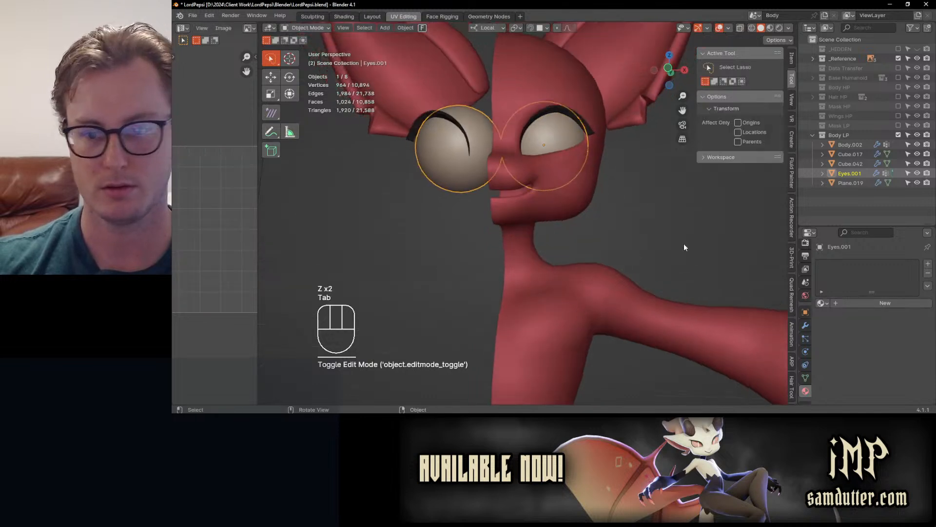
Copy the body's Body.002 material onto the copied eyes with Copy Material to Selected.
left_click(584, 123)
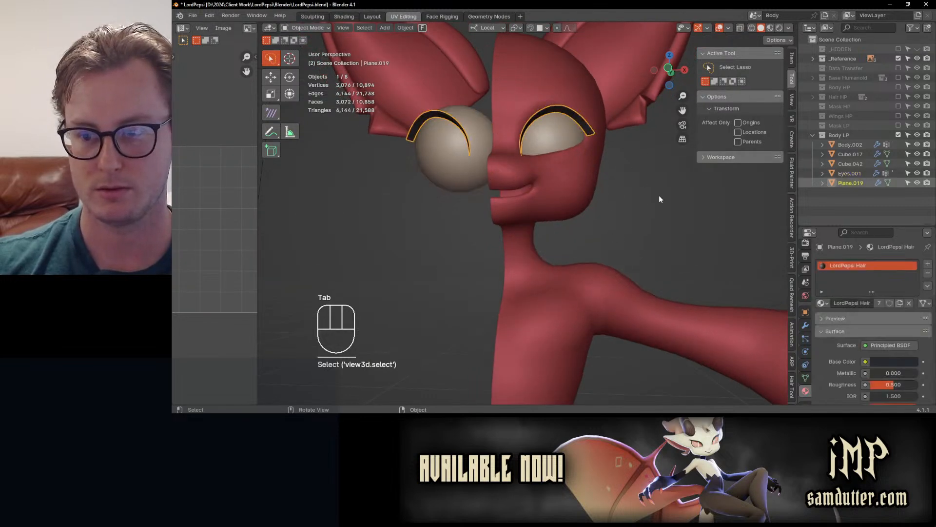
left_click(560, 135)
left_click(775, 312, "shift")
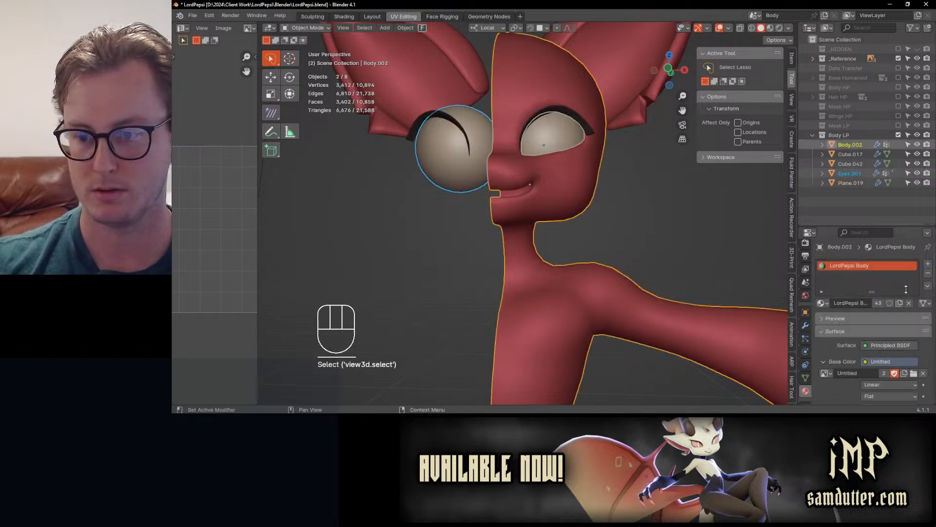
left_click(927, 285)
left_click(888, 305)
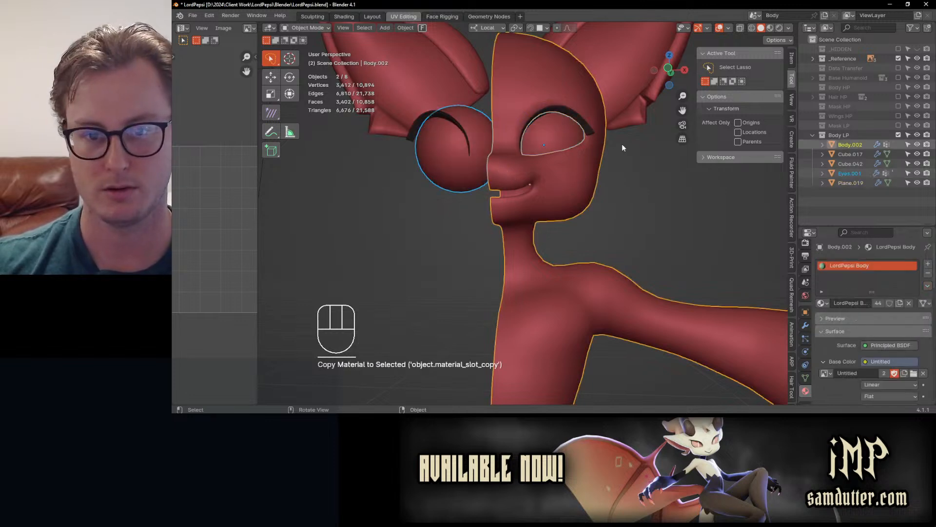
Lower the eyelashes' Subdivision level to 1 and apply the modifier.
left_click(577, 120)
middle_click_drag(585, 136, 563, 168)
key("Tab")
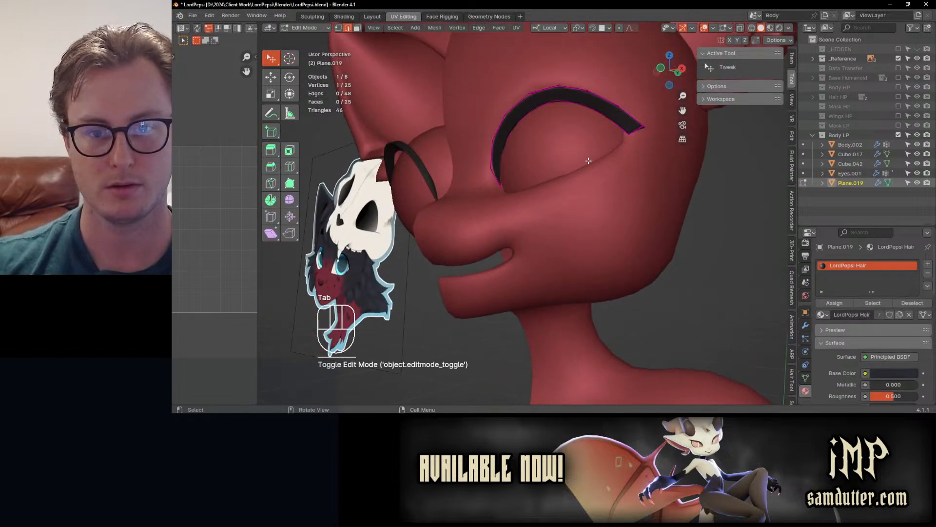
key("Tab")
left_click(805, 325)
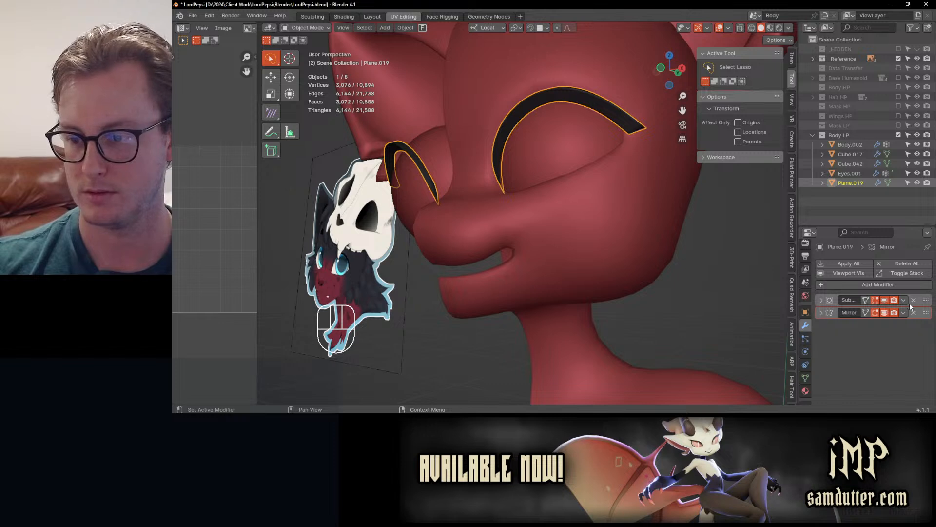
left_click(821, 300)
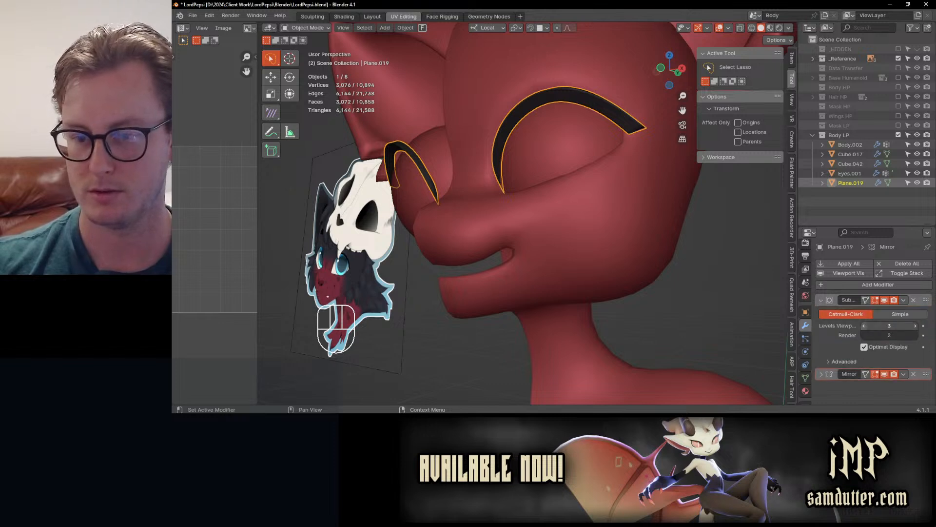
left_click(864, 326)
left_click(865, 326)
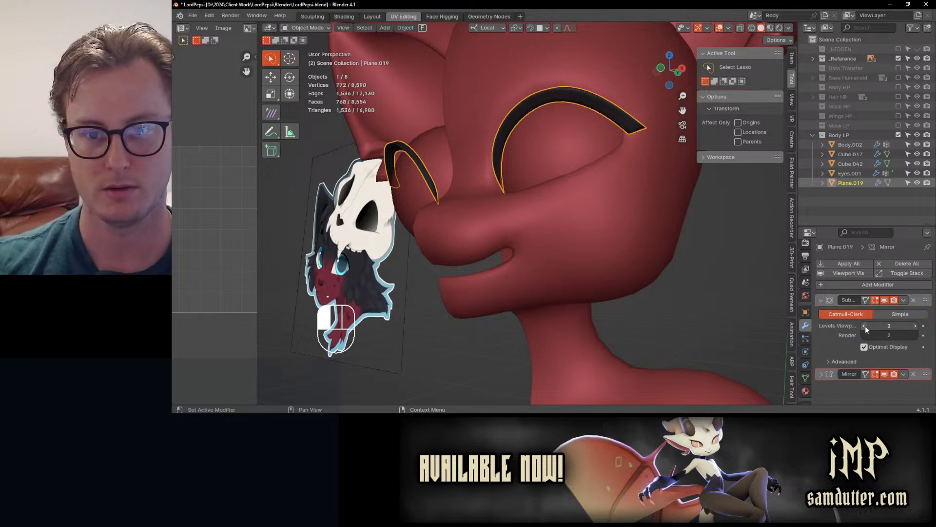
left_click(904, 300)
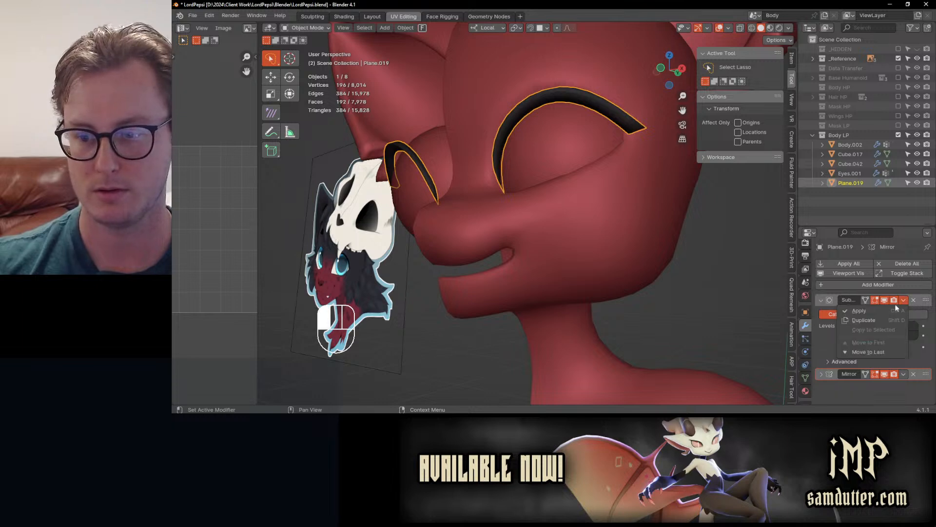
middle_click_drag(632, 247, 660, 205)
Save the file and reselect the copied eyes.
key("ctrl+s")
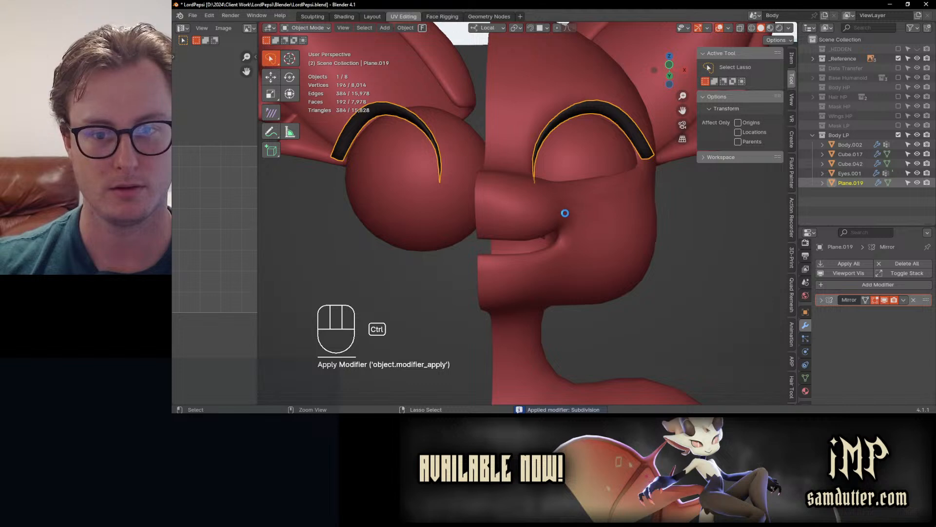
middle_click_drag(566, 213, 564, 169)
left_click(564, 167)
Isolate the eyelash mesh Plane.019 in Local View and frame it.
key("Tab")
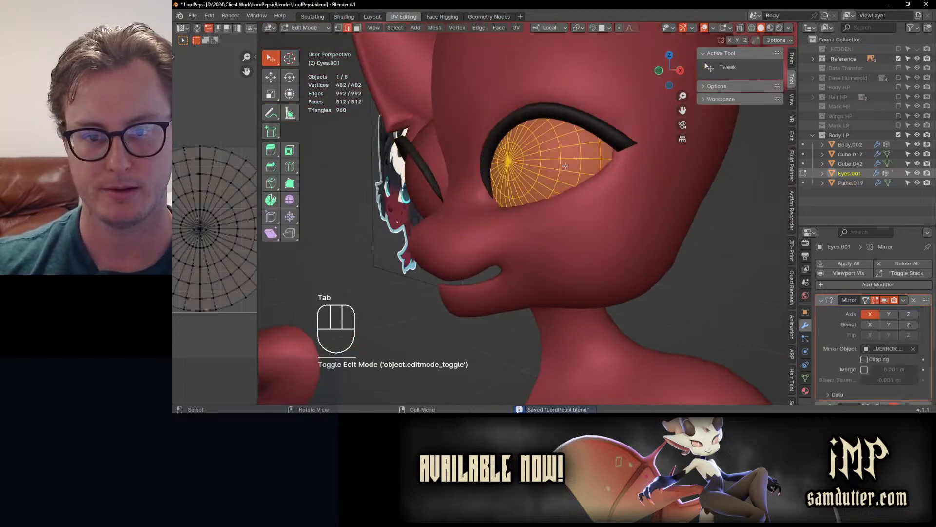
key("Tab")
left_click(570, 122)
key("Tab")
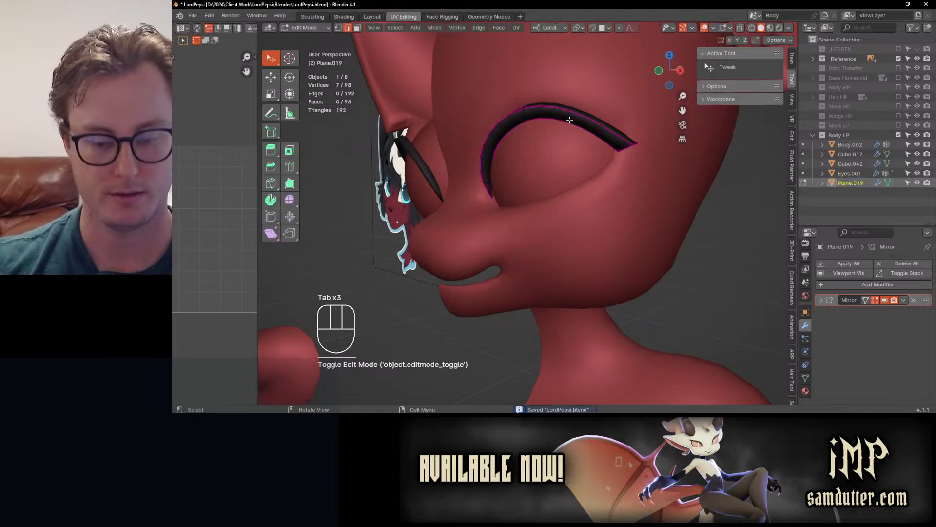
key("a")
key("slash")
key("KP_Decimal")
middle_click_drag(570, 119, 362, 33)
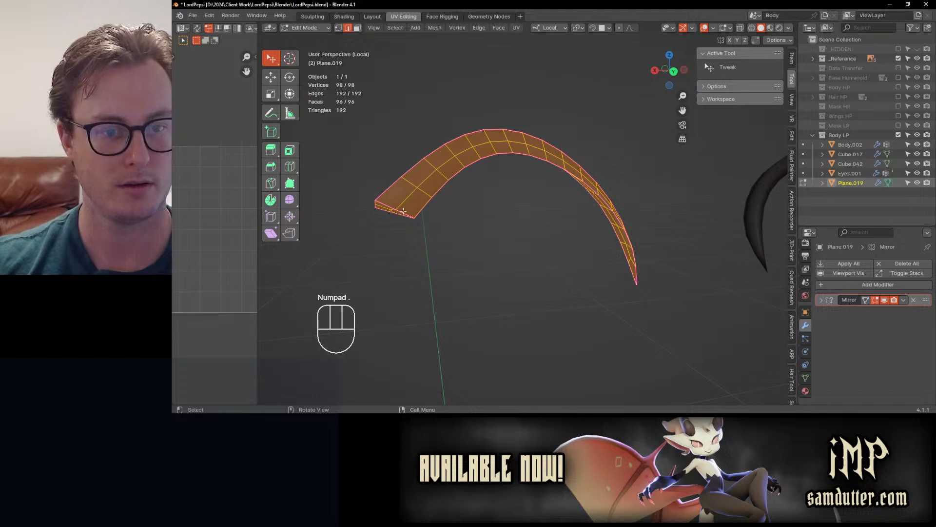
Mark the eyelash's lower edge loop as a seam.
left_click(386, 202)
left_click(385, 186, "ctrl")
left_click(385, 185, "shift")
left_click(446, 140, "alt+shift")
middle_click_drag(446, 237, 521, 231)
key("q")
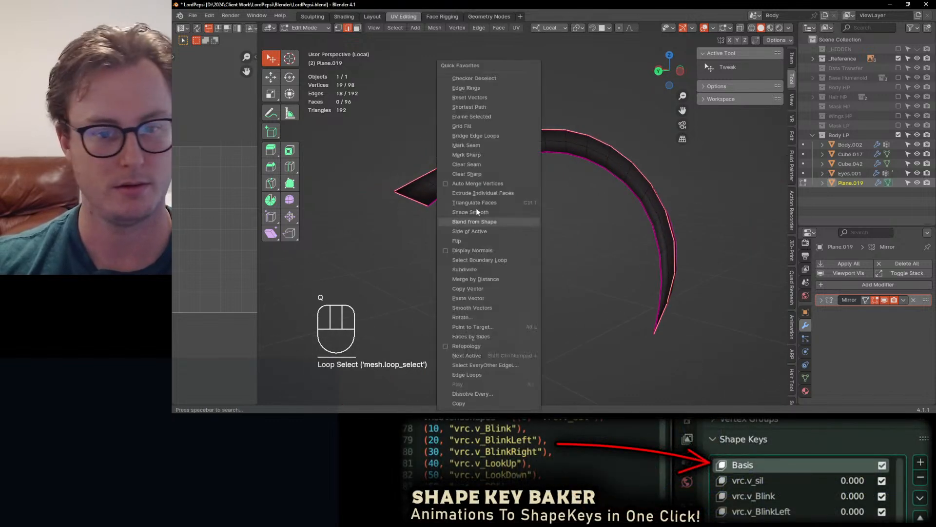
key("ctrl+z")
key("ctrl+z")
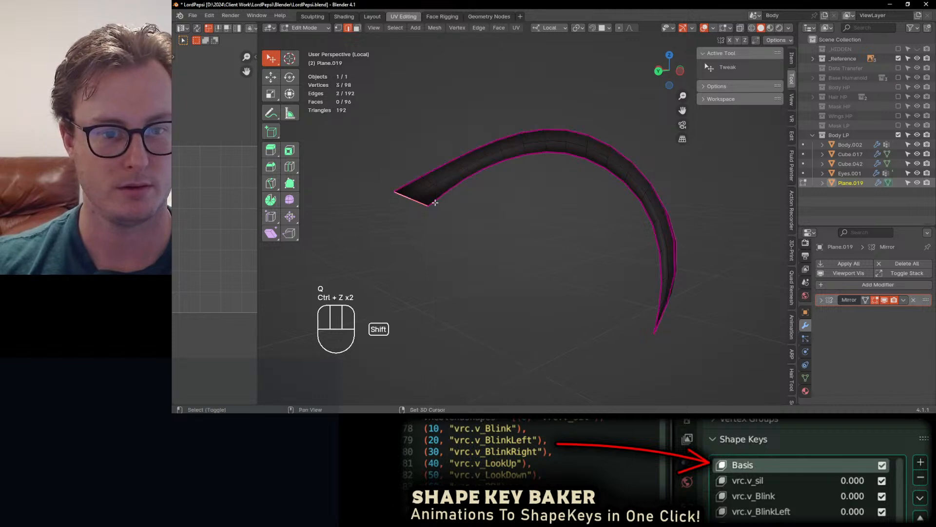
left_click(441, 198, "alt+shift")
key("q")
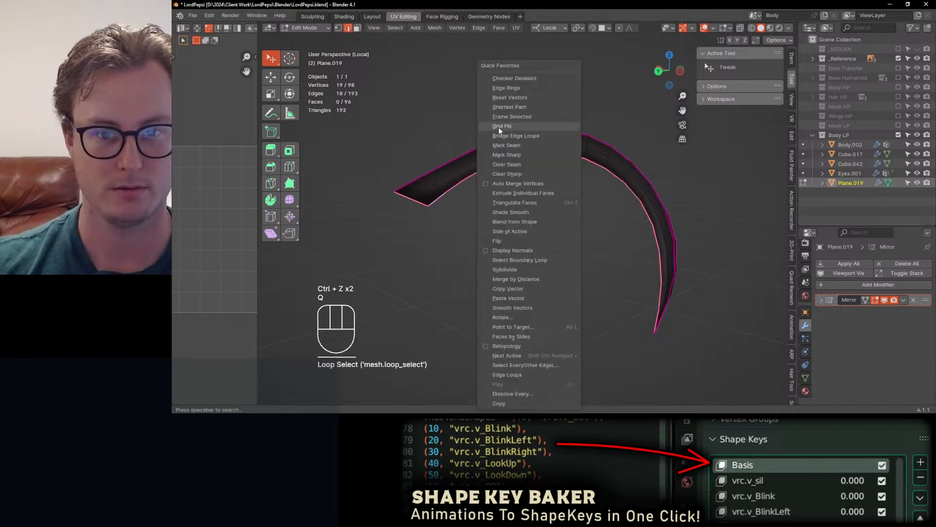
left_click(506, 144)
Mark the two bottom tip edges as sharp, then unwrap the whole eyelash (Angle Based, 0.001 margin).
middle_click_drag(506, 145, 424, 172)
left_click(413, 166)
left_click(398, 161, "shift")
key("q")
left_click(515, 154)
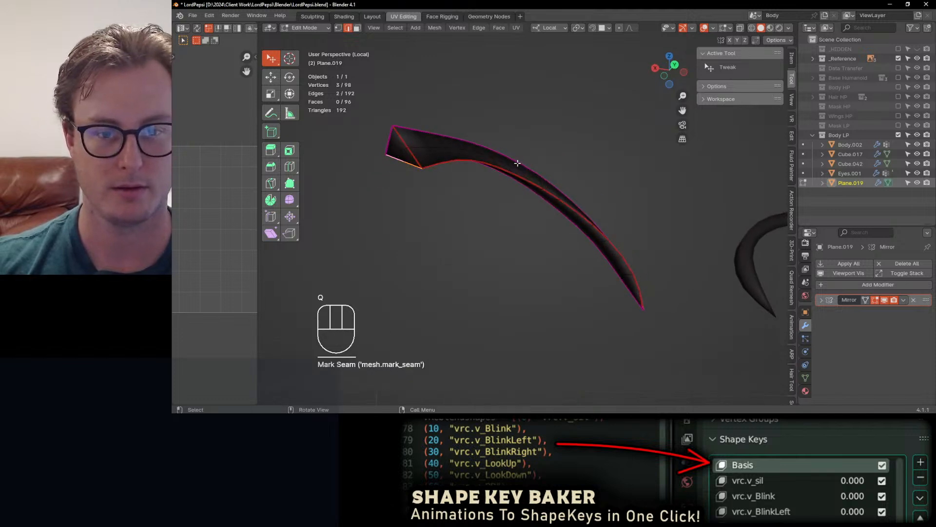
key("a")
key("u")
left_click(541, 203)
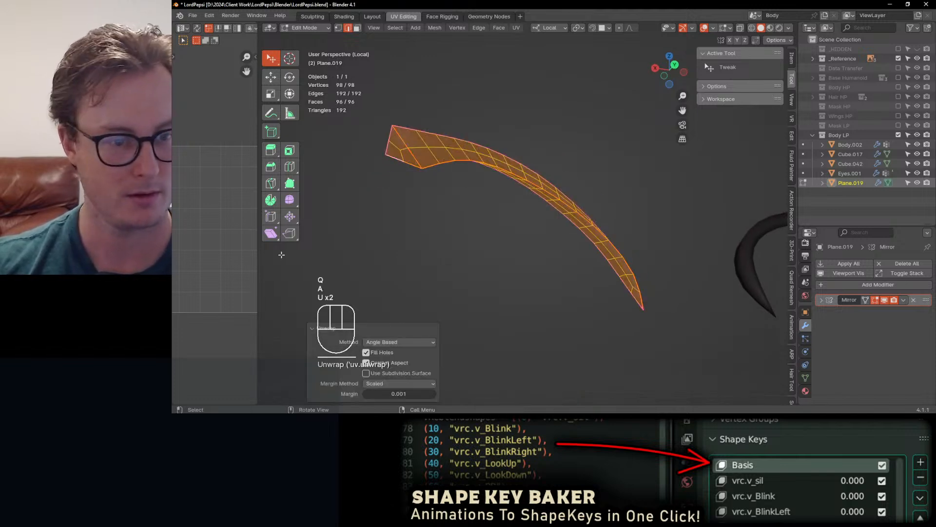
left_click_drag(256, 261, 672, 260)
Box-select the vertices of the eyelash's UV island.
scroll(372, 255, "up", 1)
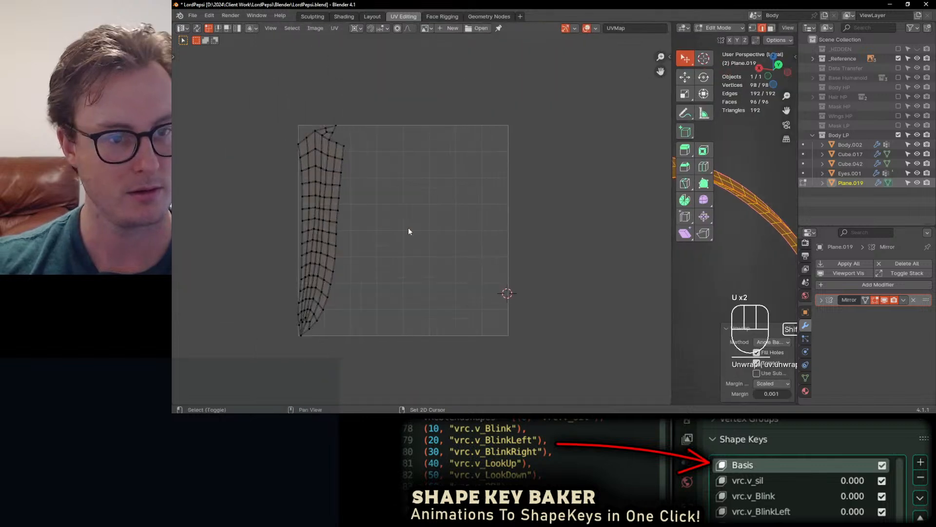
left_click(298, 144)
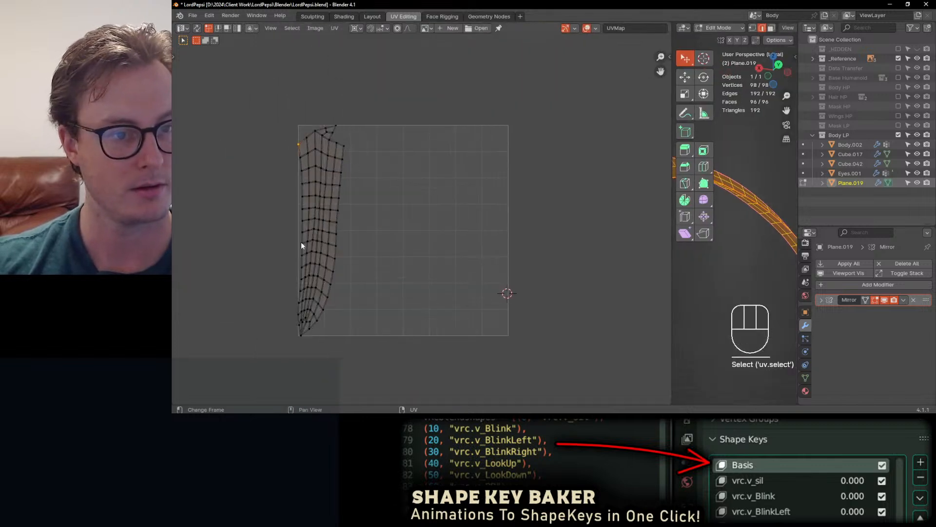
left_click(312, 329, "ctrl")
key("ctrl+z")
left_click(318, 321, "ctrl+shift")
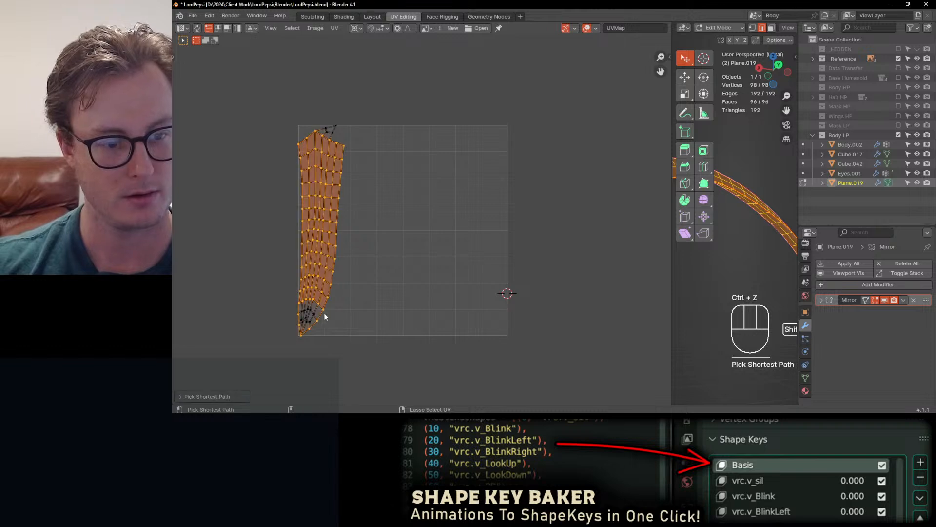
key("b")
left_click_drag(295, 315, 314, 341, "shift")
left_click(315, 317, "alt+shift")
middle_click_drag(309, 328, 393, 273)
scroll(392, 272, "up", 3)
left_click(345, 341, "shift")
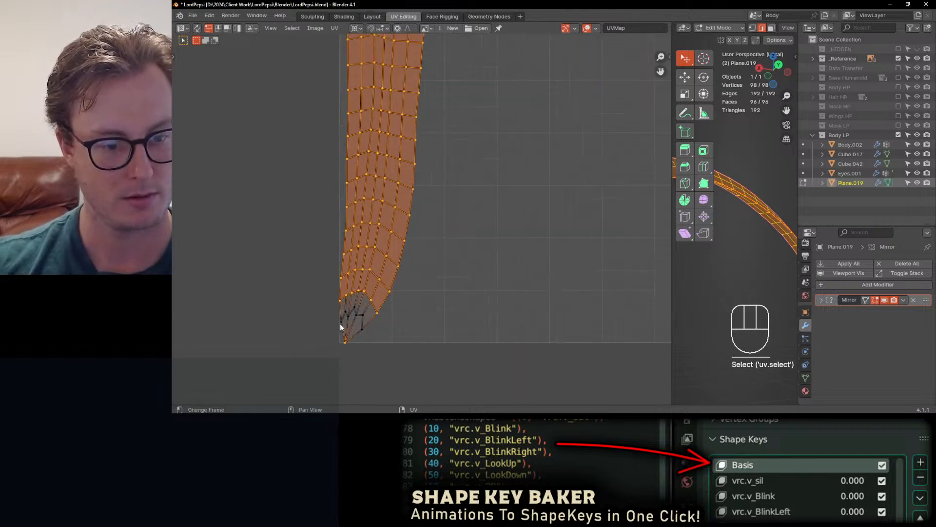
key("b")
left_click_drag(330, 296, 396, 368)
left_click(344, 345, "shift")
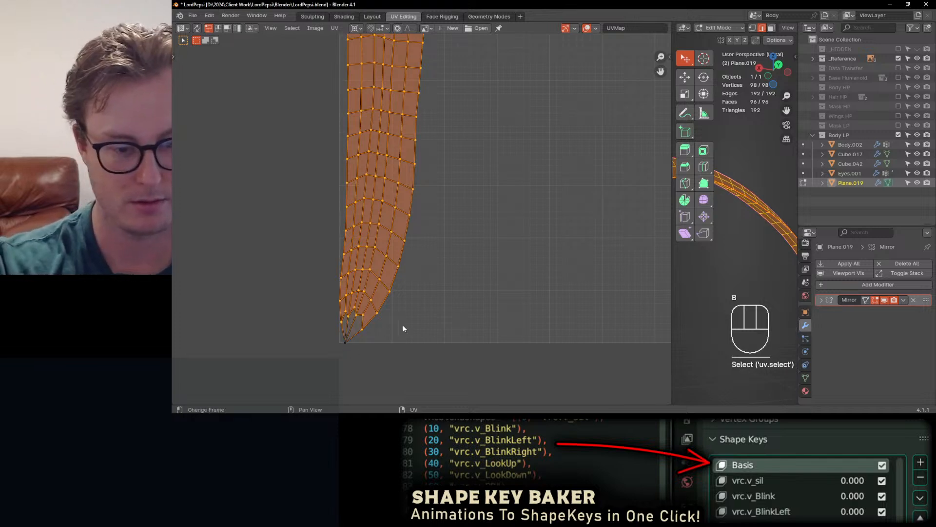
key("ctrl+z")
key("ctrl+z")
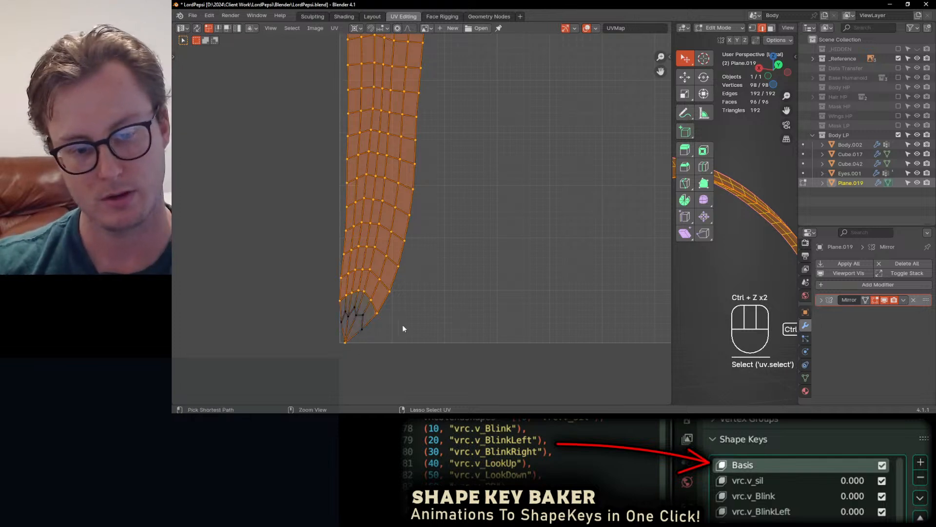
key("b")
scroll(435, 172, "down", 2)
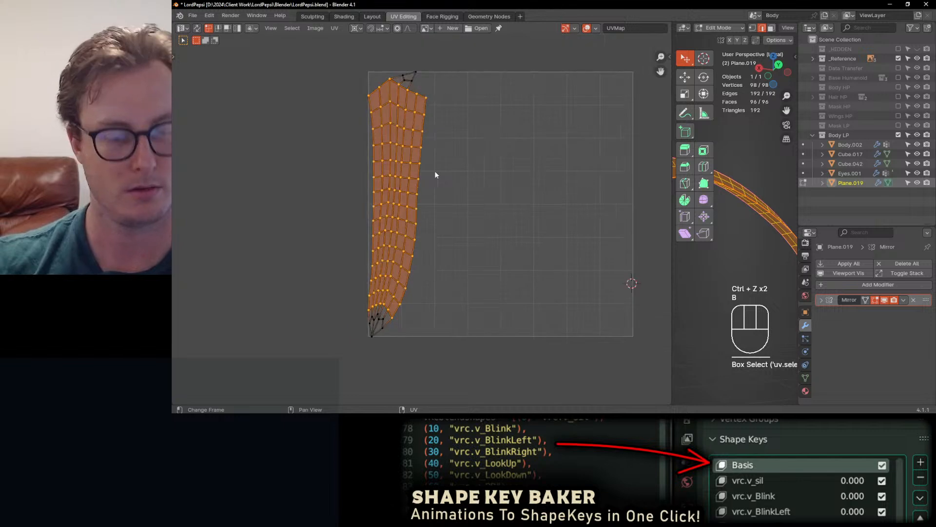
Pin the island, Straighten it into a rectangular grid, and scale it down.
key("p")
key("q")
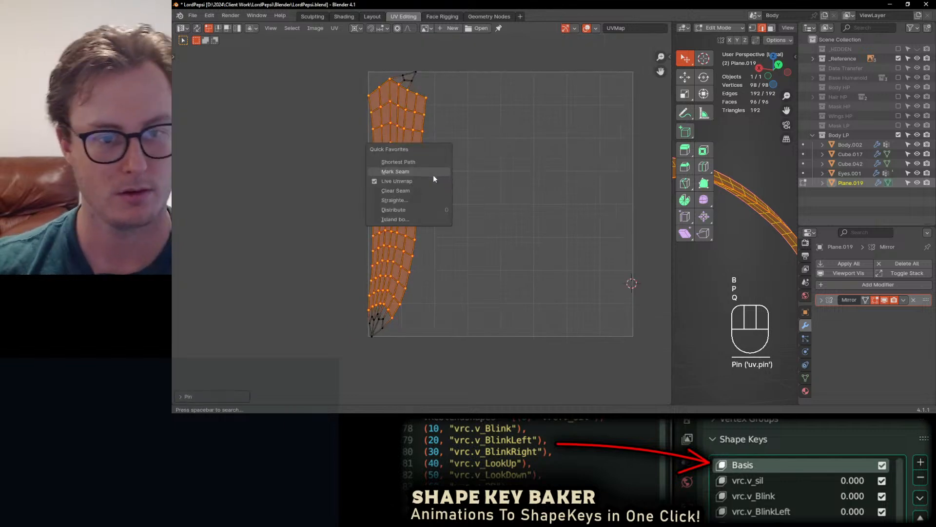
left_click(421, 199)
key("g")
key("s")
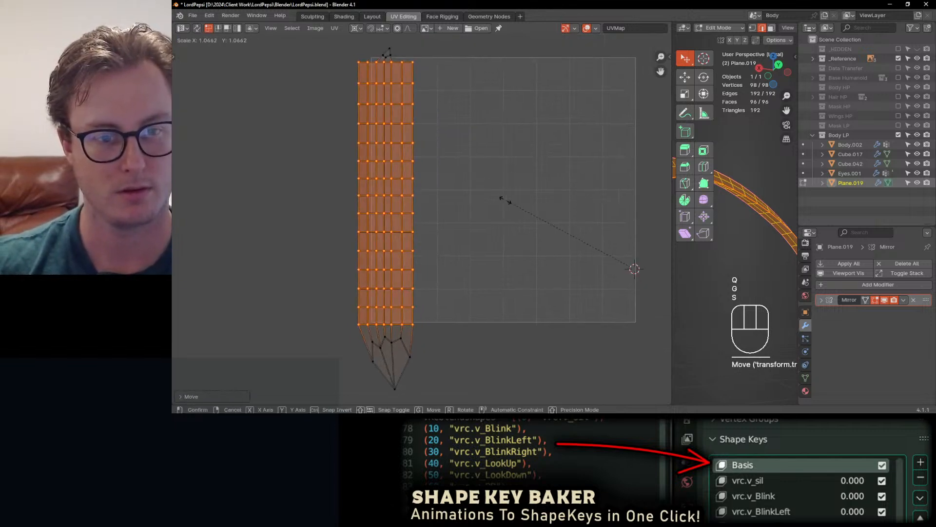
left_click(622, 246)
middle_click_drag(610, 258, 504, 236)
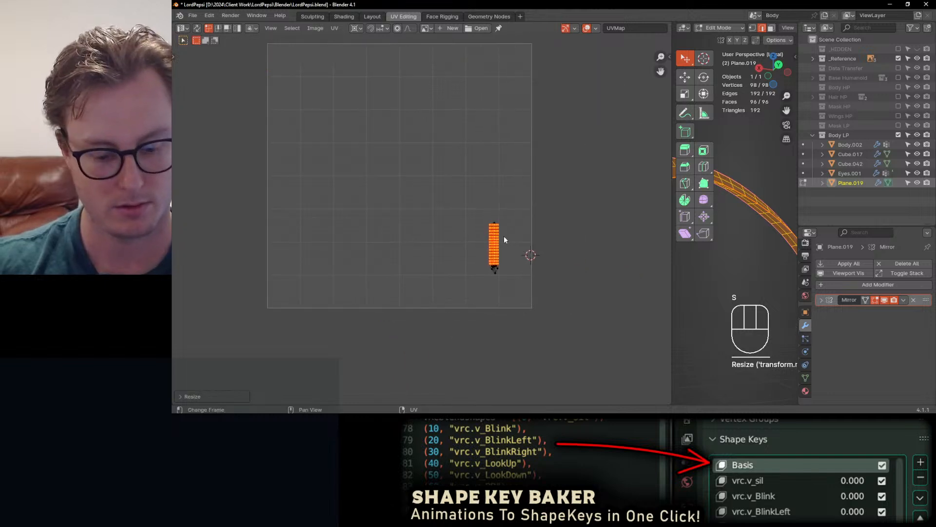
scroll(488, 250, "up", 7)
middle_click_drag(637, 283, 513, 319)
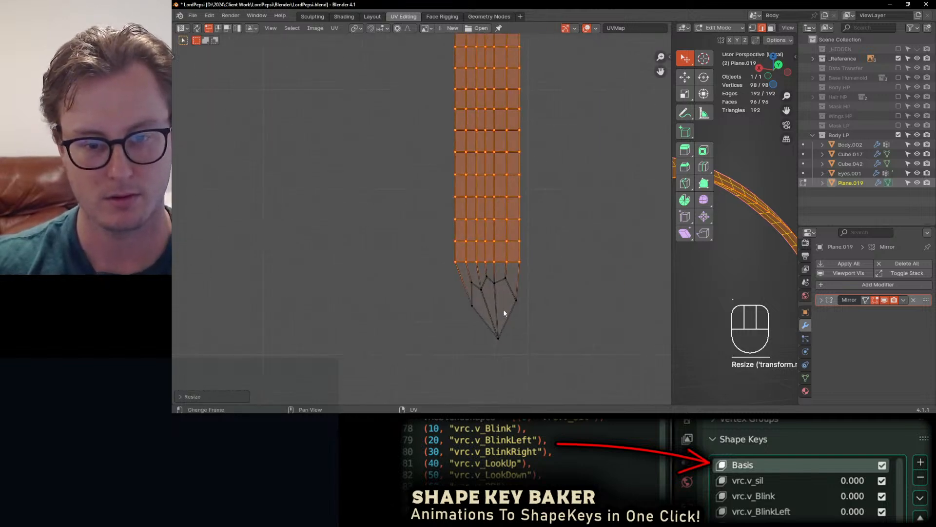
Line up the tip's UV vertices vertically by scaling them to zero on X.
left_click(478, 253)
key("shift+s")
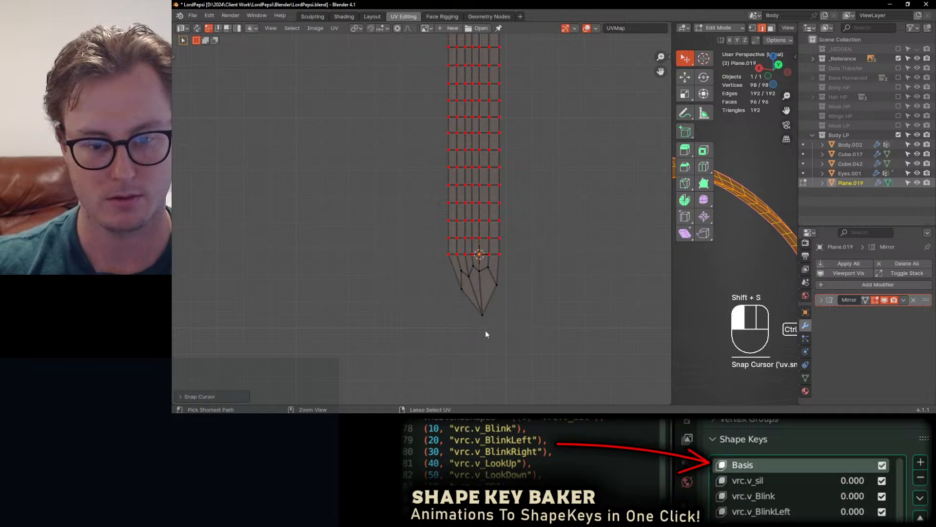
left_click(485, 328, "ctrl")
key("p")
key("s")
key("x")
key("KP_0")
key("KP_Enter")
Pin and evenly Distribute the UV paths running down to the tip.
left_click(453, 267)
left_click(486, 329, "ctrl")
key("p")
key("q")
left_click(505, 321)
left_click(502, 264)
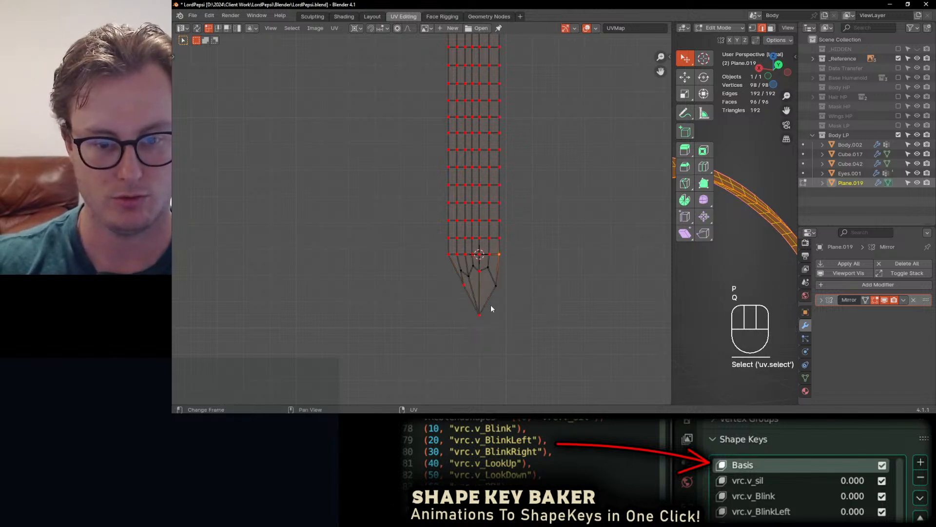
left_click(484, 320, "ctrl")
key("q")
left_click(519, 312)
Move the whole straightened strip farther right in UV space.
key("g")
left_click(512, 293)
scroll(478, 258, "down", 5)
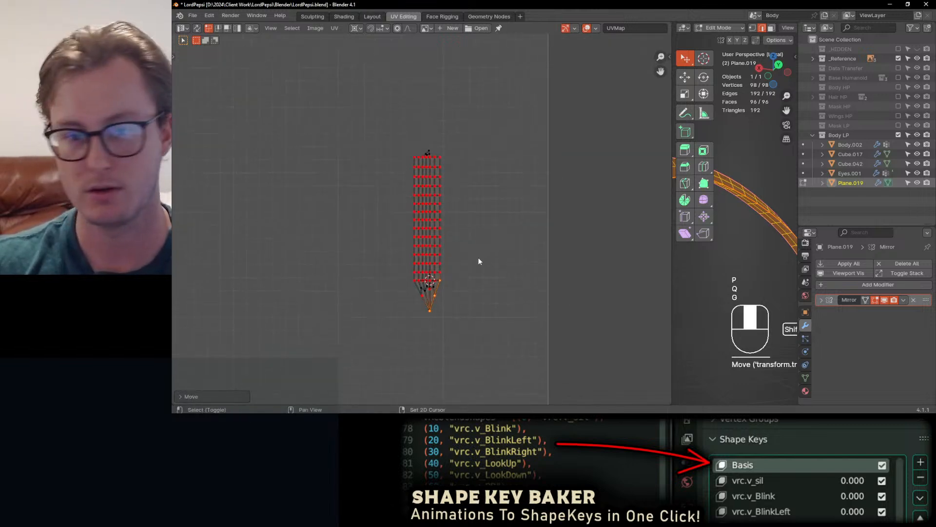
scroll(448, 252, "up", 4)
key("a")
key("g")
left_click(592, 259)
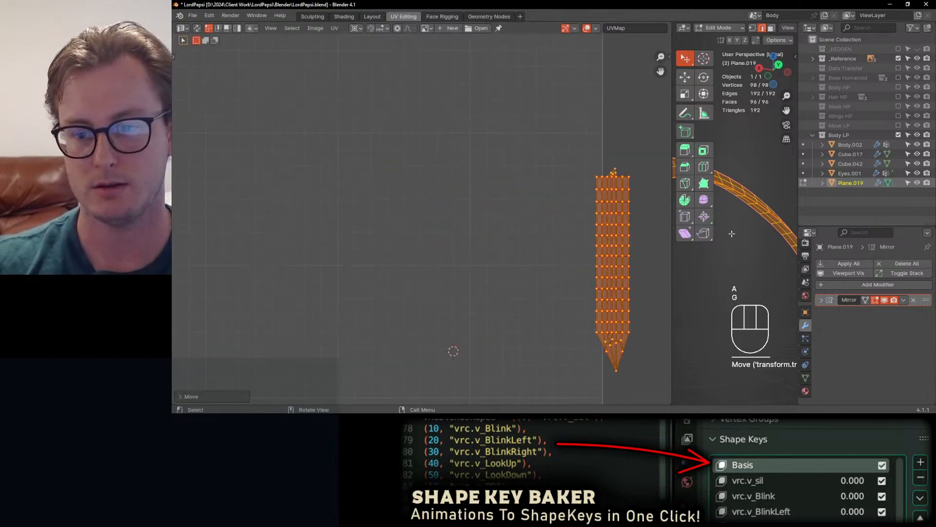
Return to Object Mode, save, and leave Local View to show the whole character.
left_click_drag(672, 287, 313, 273)
scroll(565, 171, "down", 4)
key("Tab")
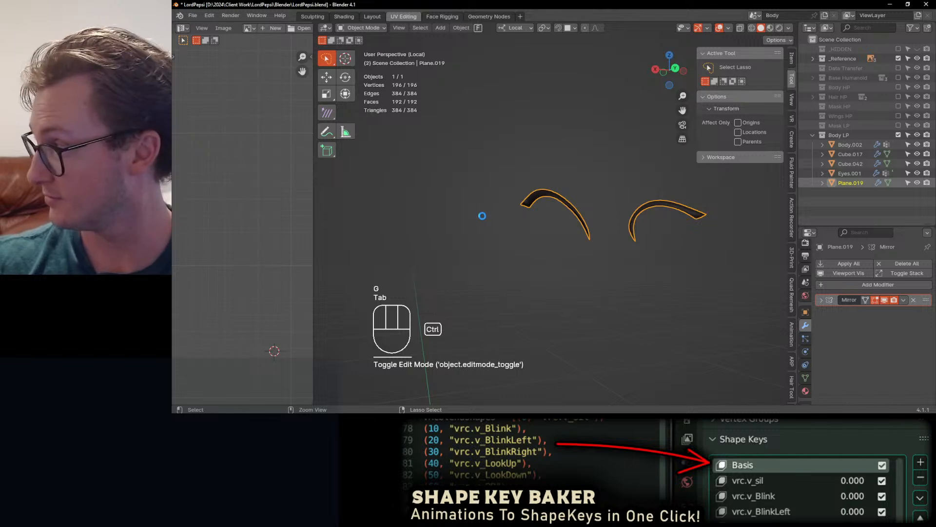
key("ctrl+s")
key("slash")
middle_click_drag(601, 232, 531, 283, "ctrl")
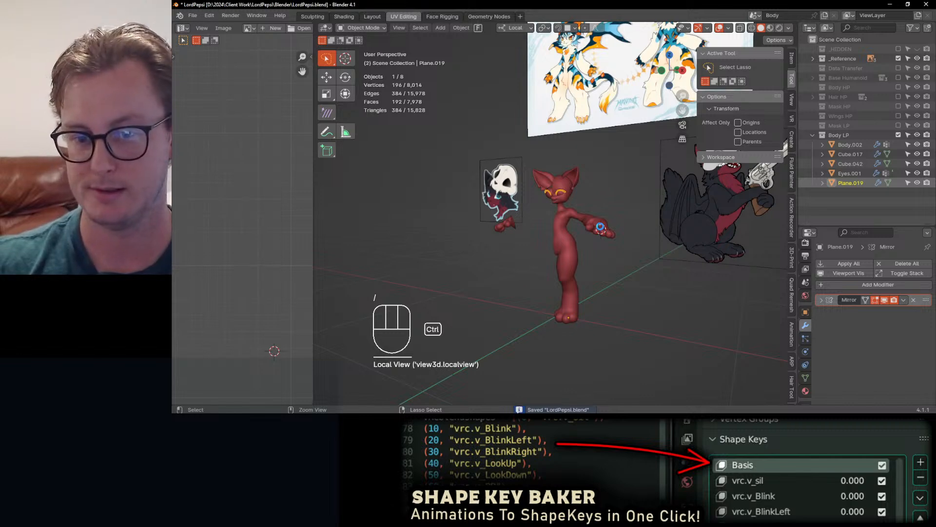
Hide the Body LP collection and show the Body HP collection instead.
scroll(587, 222, "up", 5)
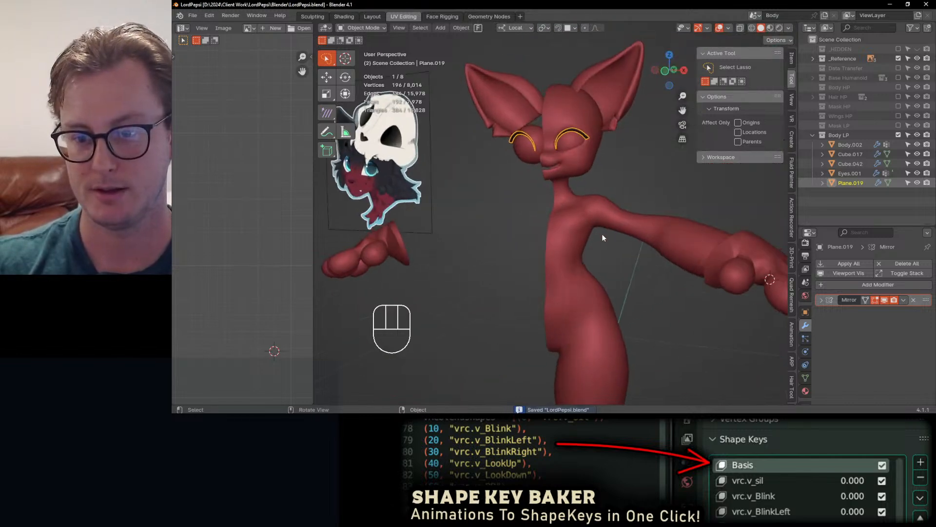
key("shift+c")
scroll(564, 275, "up", 8)
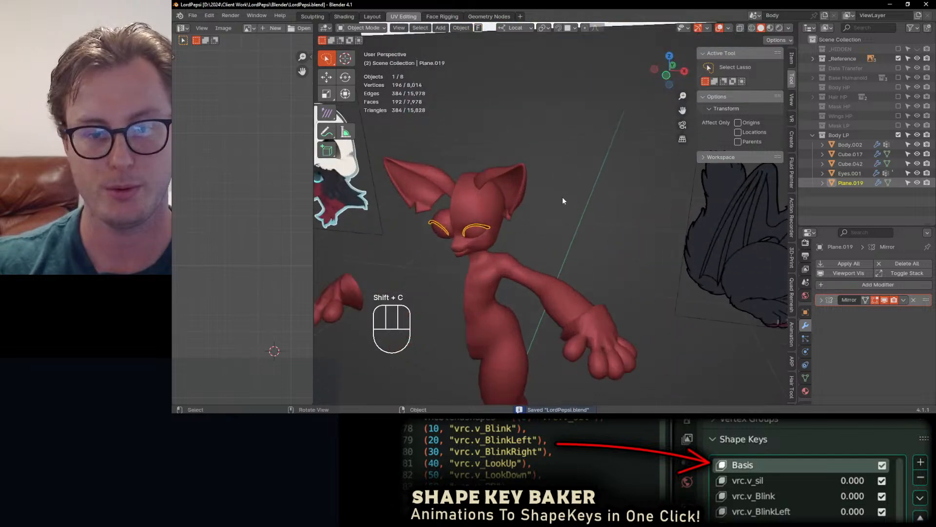
middle_click_drag(572, 239, 600, 234)
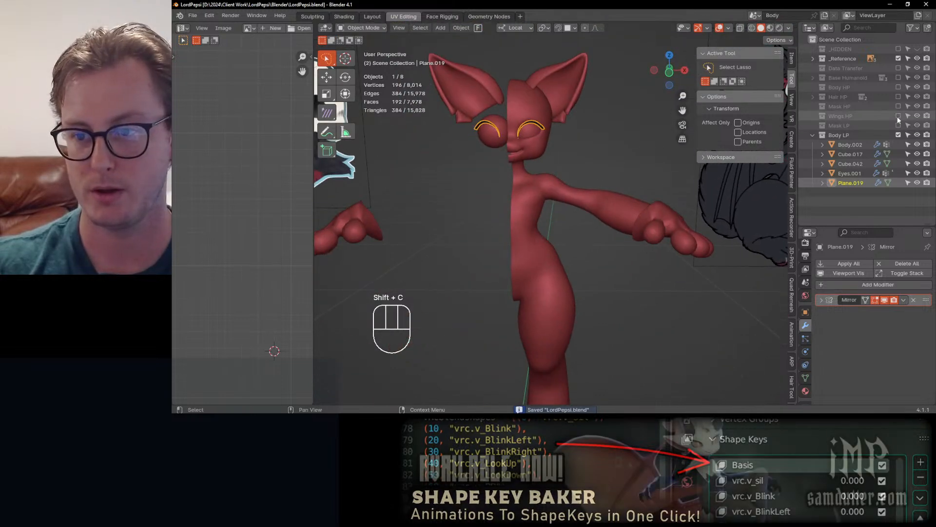
left_click(812, 135)
middle_click_drag(518, 224, 506, 203)
scroll(517, 230, "up", 5)
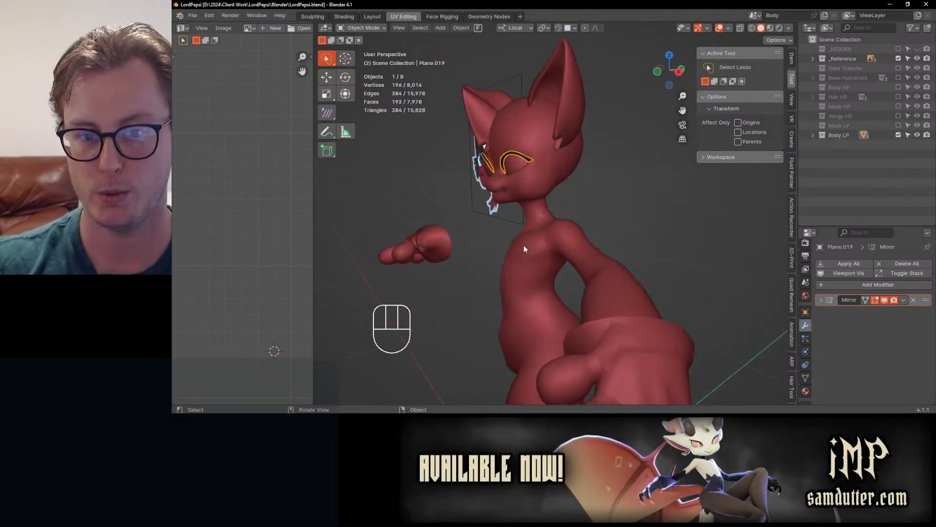
left_click(899, 135)
left_click(898, 87)
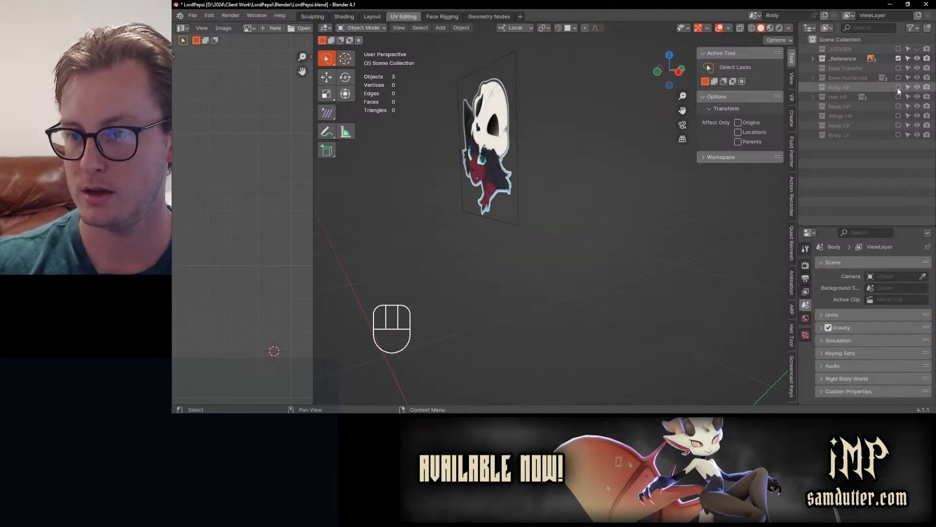
Hide the red body to expose the mouth.
left_click(537, 184, "shift")
key("h")
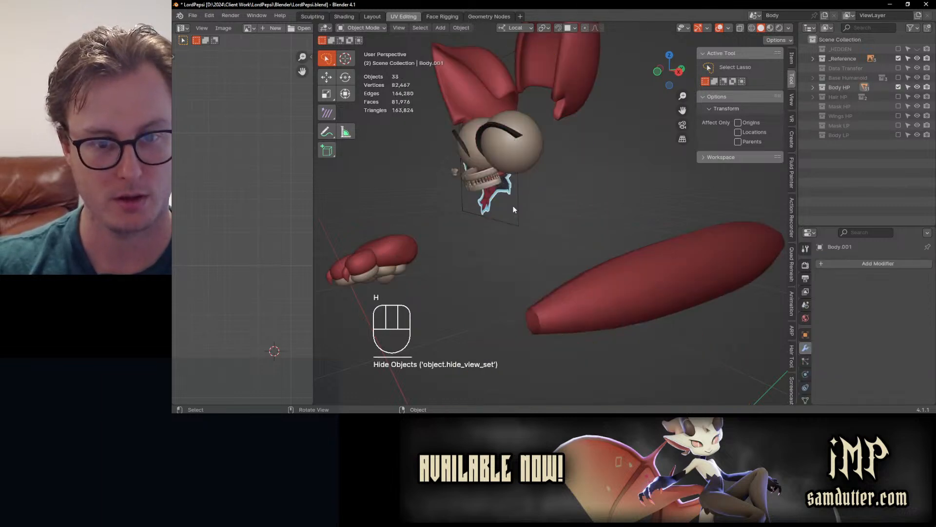
middle_click_drag(570, 190, 547, 204, "shift")
scroll(475, 202, "up", 4)
middle_click_drag(472, 201, 536, 217, "shift")
Box-select the lower gums and teeth and delete them.
left_click(510, 204)
scroll(543, 200, "up", 1)
scroll(575, 201, "up", 1)
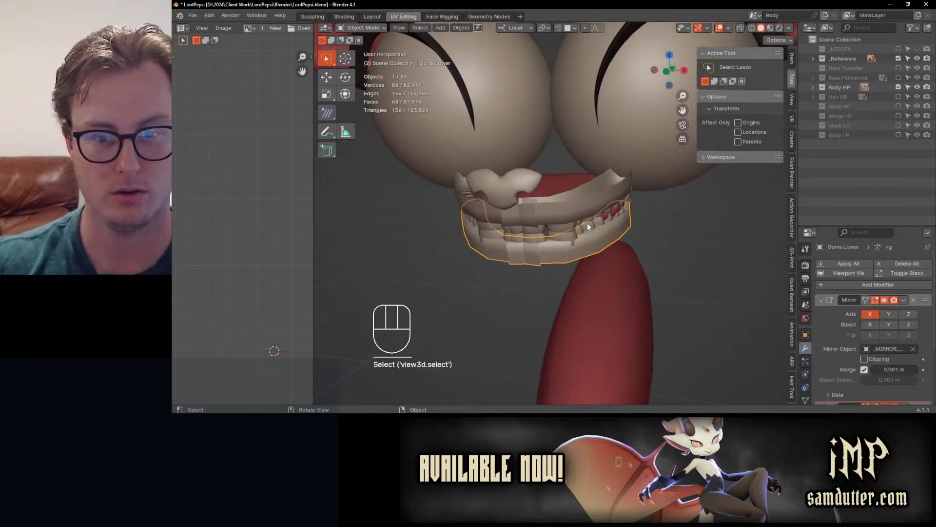
key("alt+a")
key("b")
left_click_drag(579, 257, 590, 256)
key("x")
left_click(590, 252)
Select the upper gums and teeth and move all their geometry sideways along local X.
middle_click_drag(569, 236, 578, 209)
mouse_move(577, 210)
middle_mouse_down("shift")
mouse_move(590, 227)
mouse_move(573, 213)
middle_mouse_up("shift")
scroll(575, 216, "up", 1)
left_click(588, 216)
left_click(582, 238)
left_click(577, 210, "shift")
key("Tab")
key("a")
key("g")
key("x")
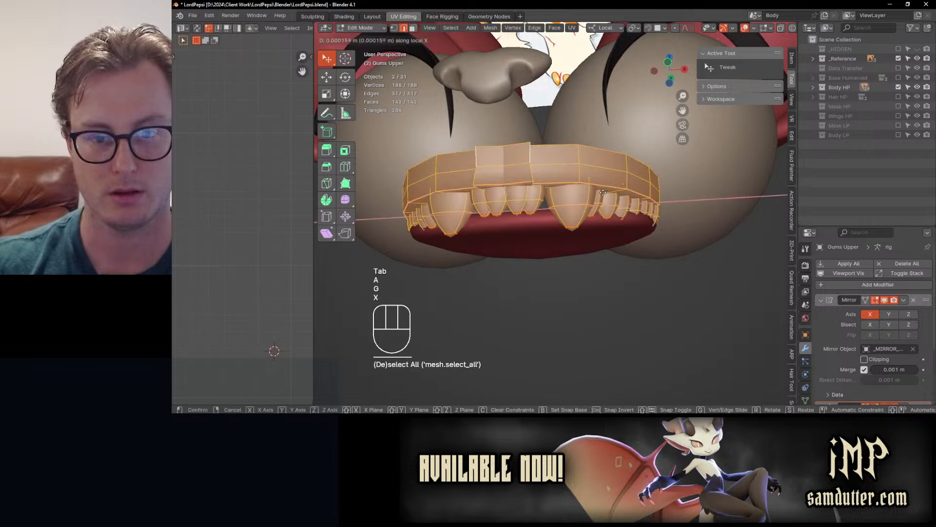
left_click(627, 199)
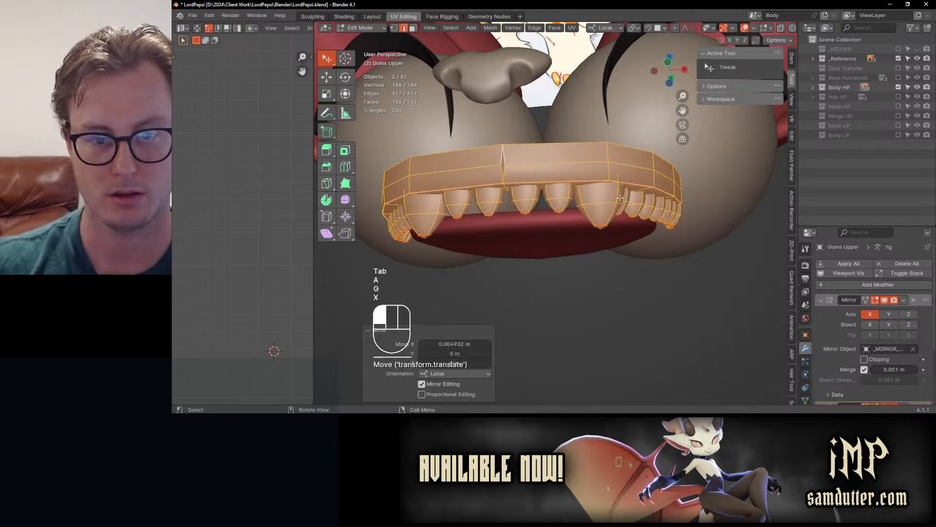
Try an edge loop on the gums, undo back to the original shape, and reveal the hidden body.
left_click(507, 162)
left_click(504, 158, "alt")
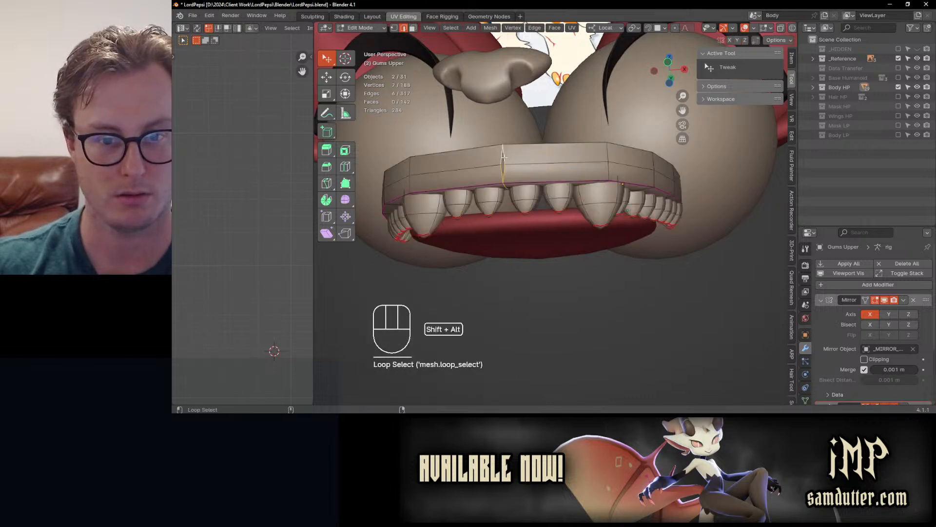
key("ctrl+z")
key("ctrl+z")
key("ctrl+z")
key("ctrl+z")
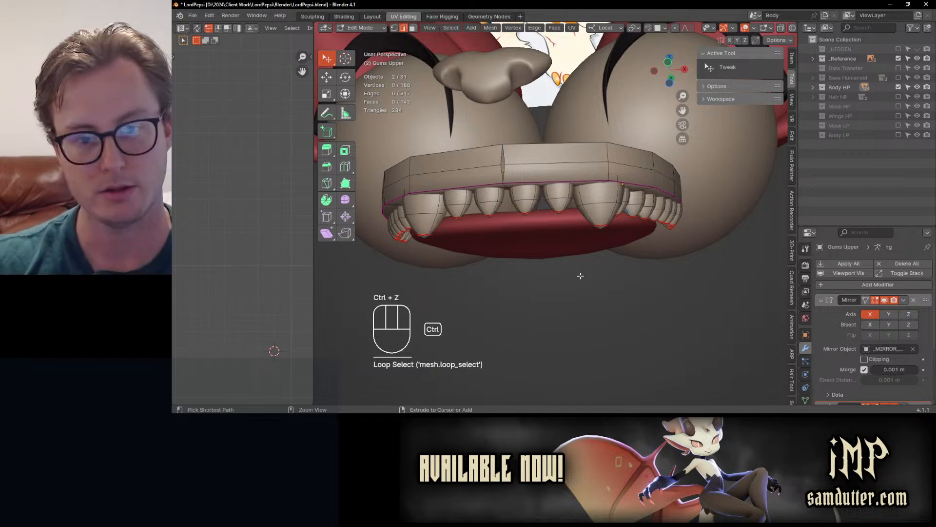
key("ctrl+z")
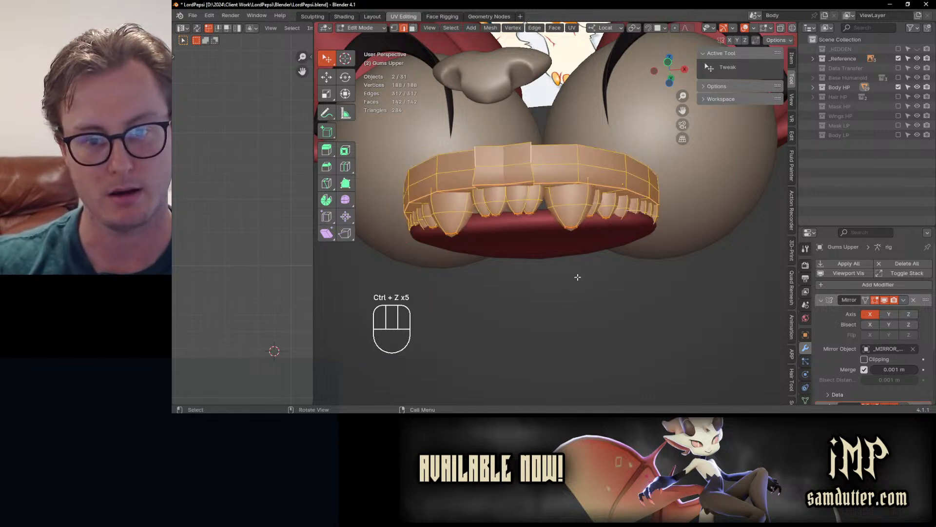
key("slash")
key("slash")
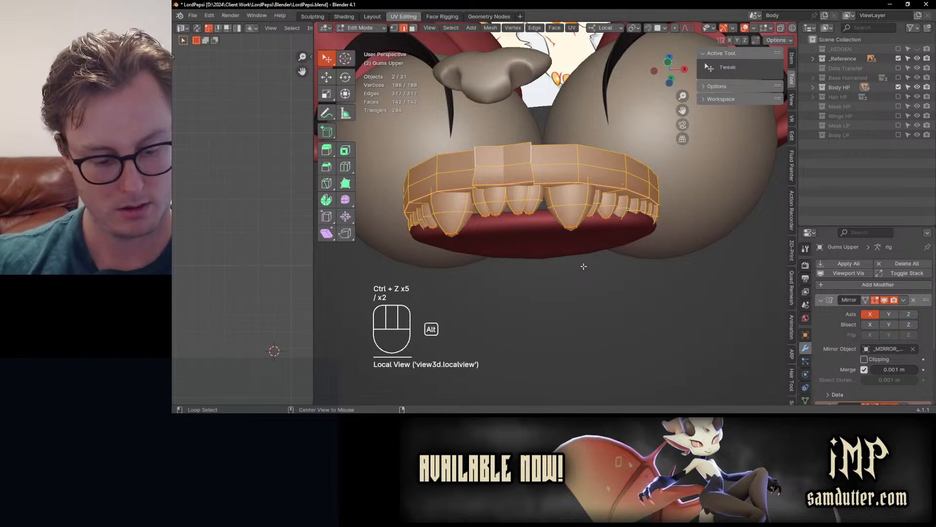
key("Tab")
key("alt+h")
Save LordPepsi.blend and return to Object Mode with nothing selected.
scroll(591, 238, "down", 5)
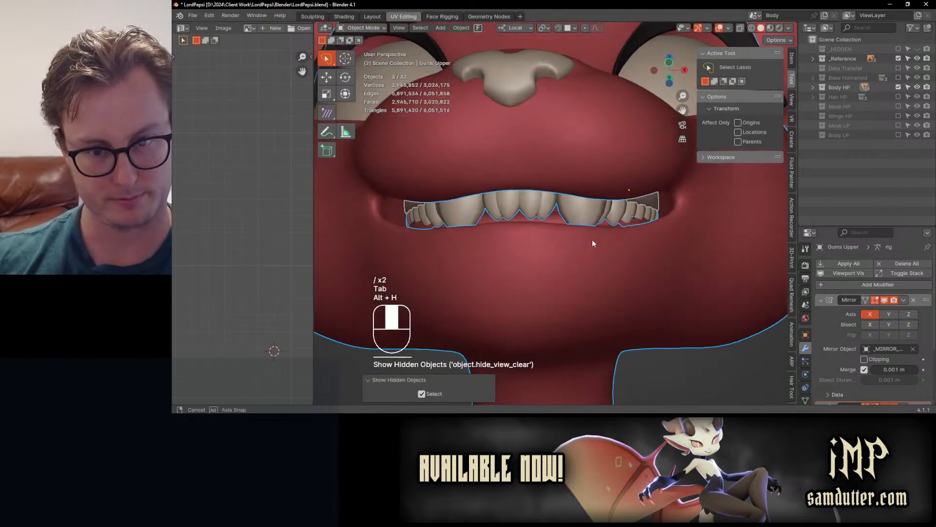
middle_click_drag(590, 239, 594, 251)
scroll(592, 252, "up", 1)
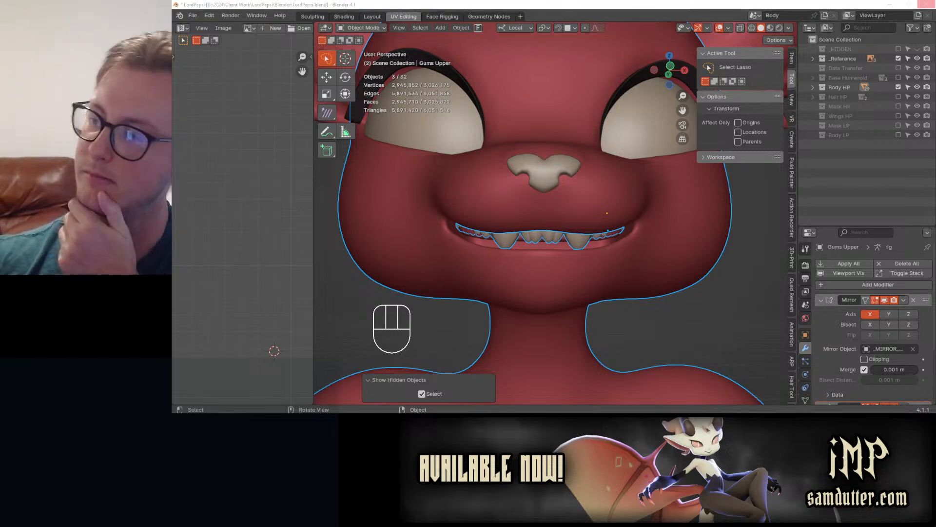
key("Tab")
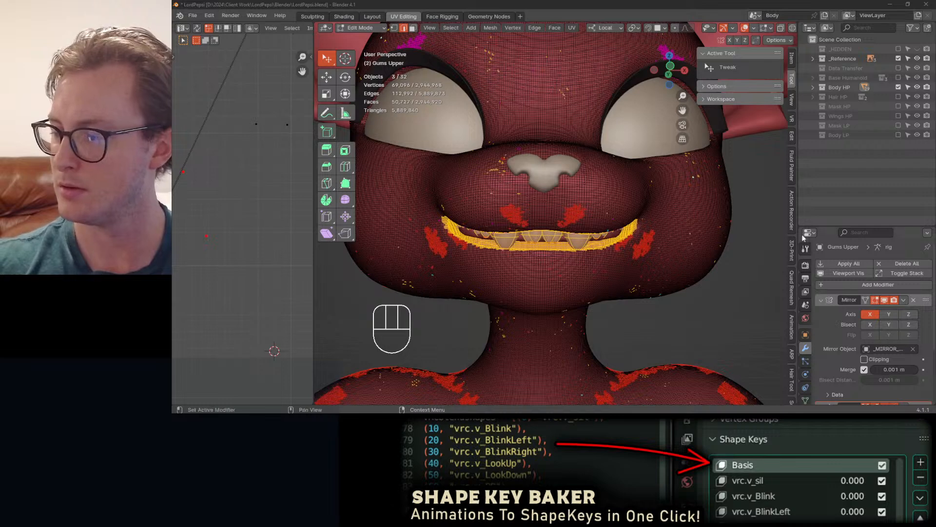
key("ctrl+s")
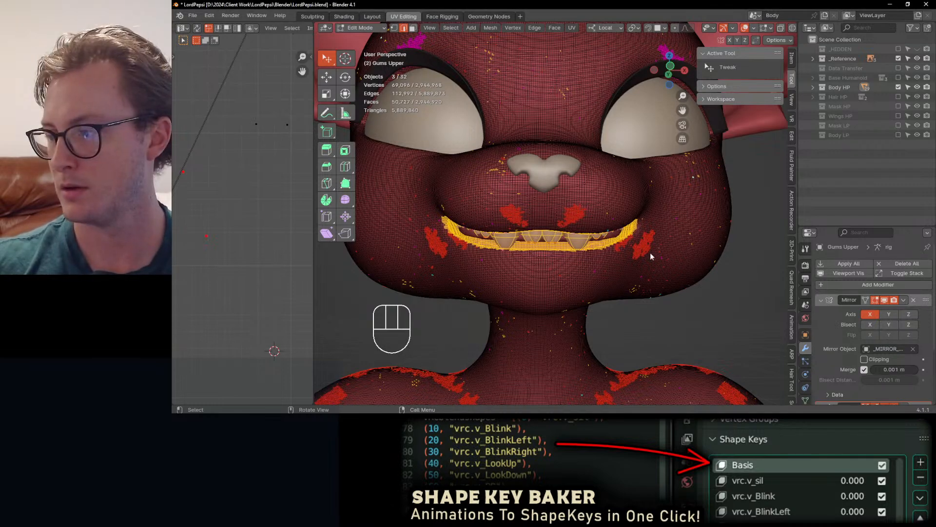
key("Tab")
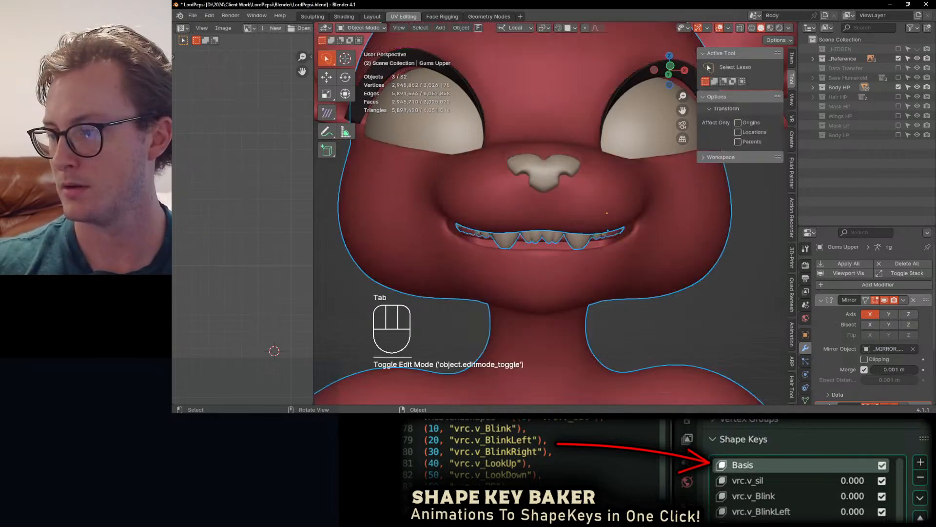
left_click(706, 312)
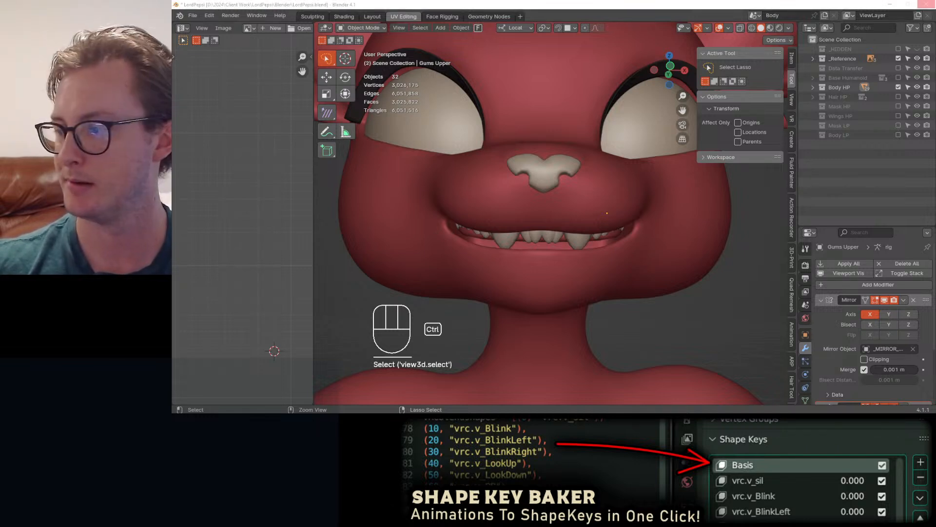
key("ctrl+s")
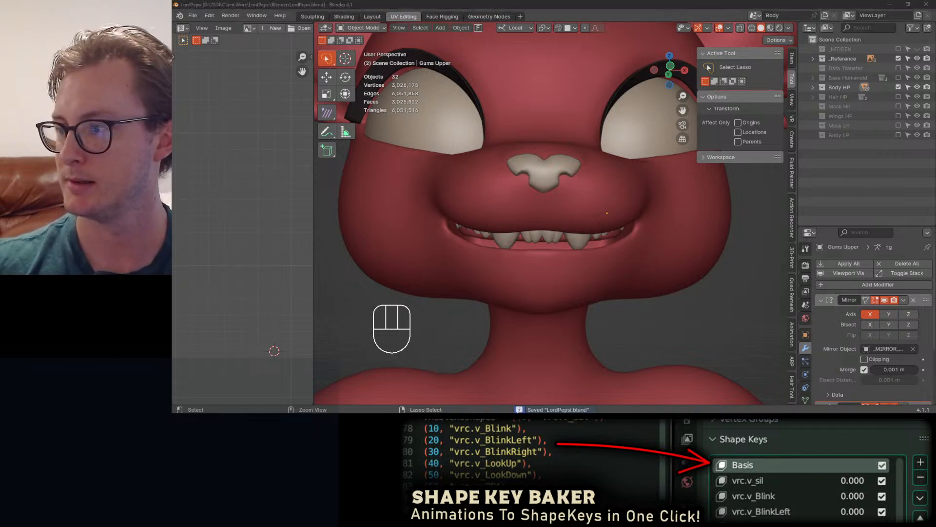
Hide the Body.001 mesh and select Teeth Upper, zooming in on it.
left_click(694, 276)
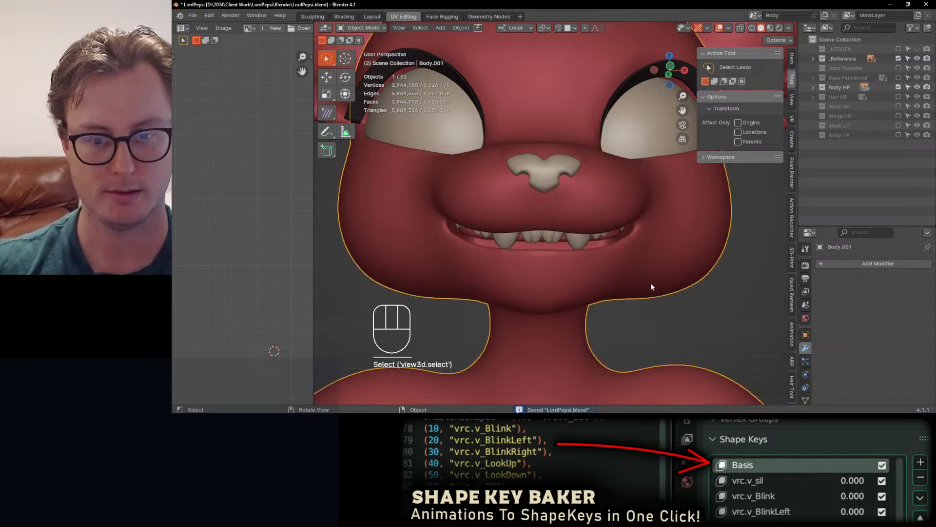
key("h")
left_click(578, 245)
scroll(569, 250, "up", 3)
Apply all transforms to the Teeth Upper and Gums Upper objects.
middle_click_drag(570, 250, 581, 245)
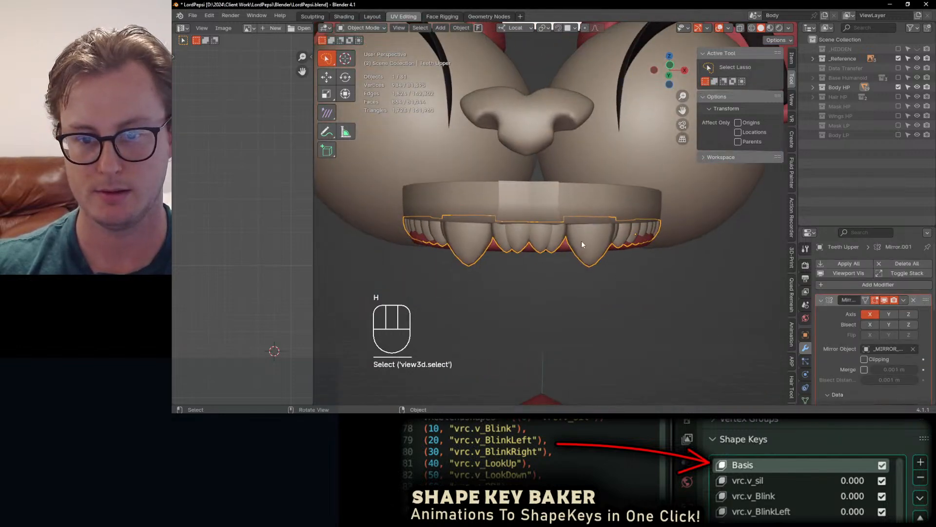
left_click(673, 266, "shift")
key("ctrl+a")
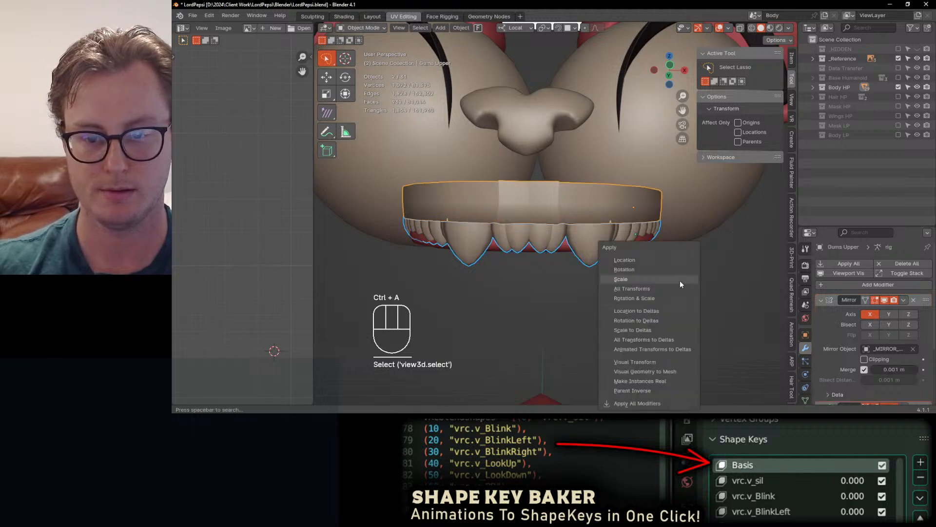
left_click(665, 289)
Select the upper fangs, narrow them along X and nudge them sideways.
key("Tab")
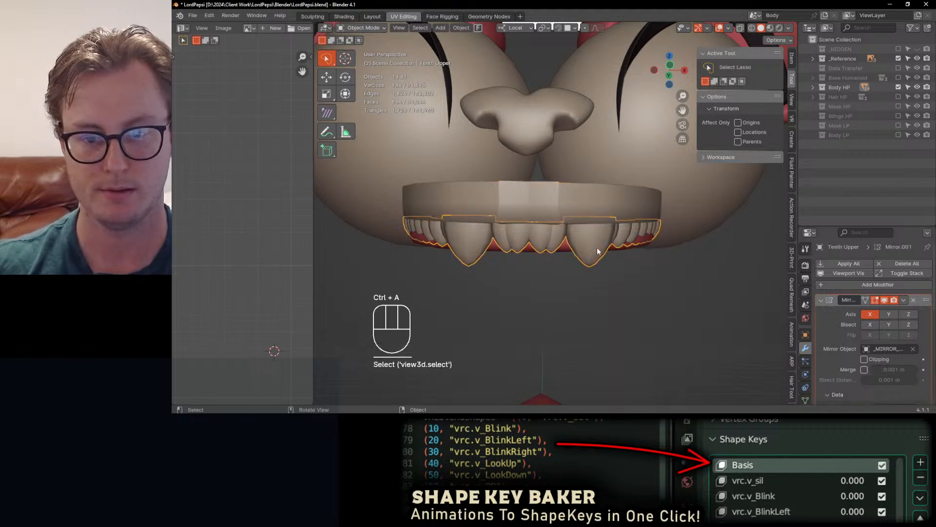
left_click(539, 235)
key("k")
key("Escape")
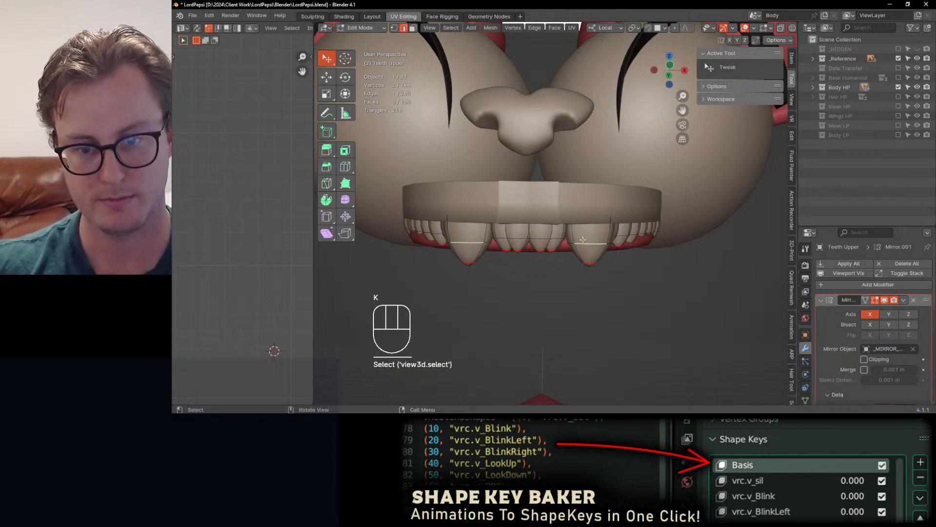
key("l")
key("s")
key("x")
left_click(566, 243)
key("g")
key("x")
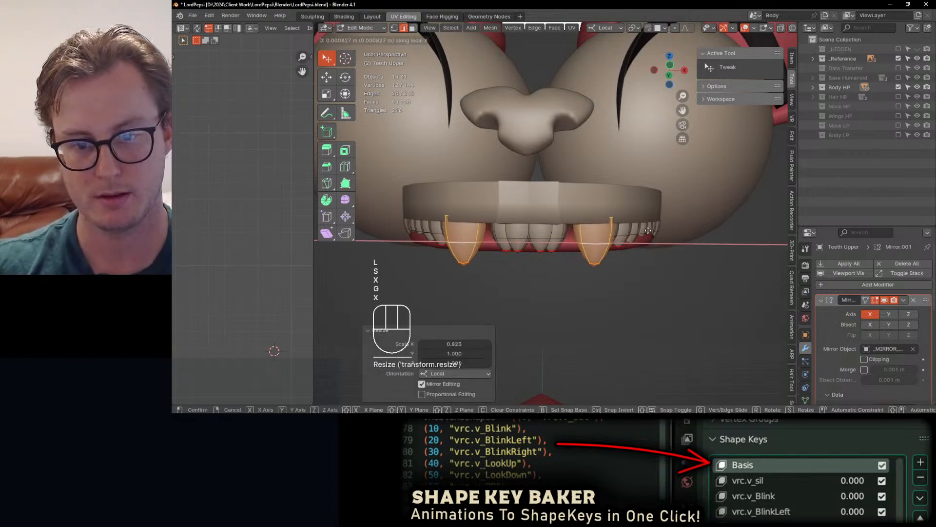
left_click(568, 247)
Move the lateral incisors along local X and stretch them to a Y scale of 1.528.
scroll(569, 263, "up", 5)
left_click(568, 275)
key("l")
middle_click_drag(566, 275, 557, 262)
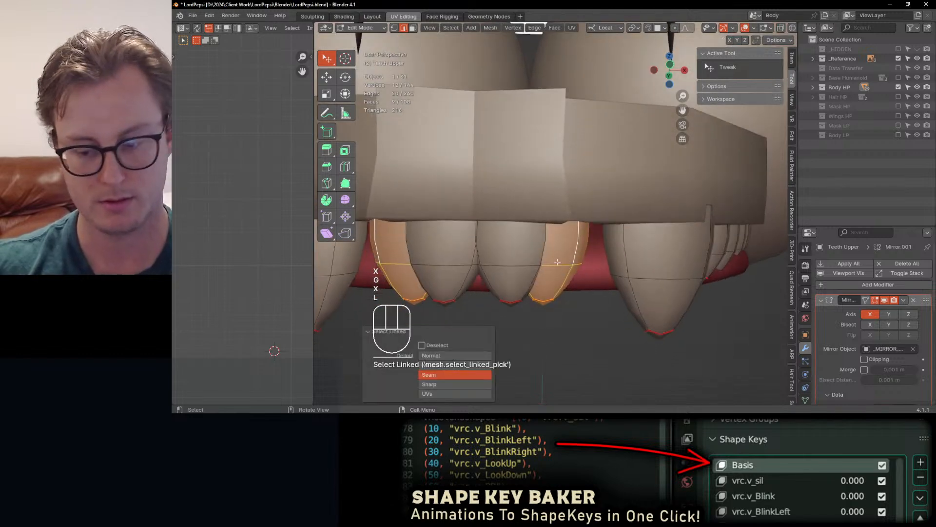
key("KP_Decimal")
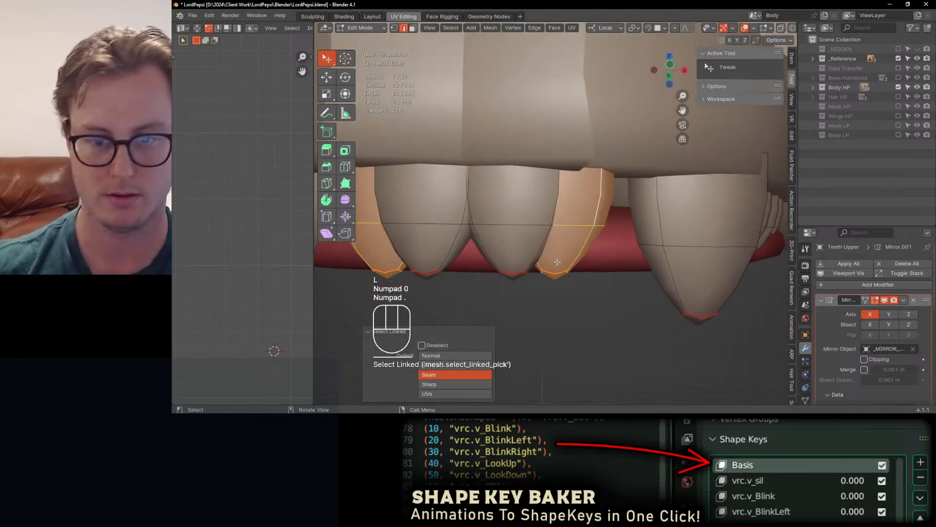
key("g")
key("x")
left_click(549, 206)
middle_click_drag(551, 207, 565, 258)
key("s")
key("y")
left_click(560, 135)
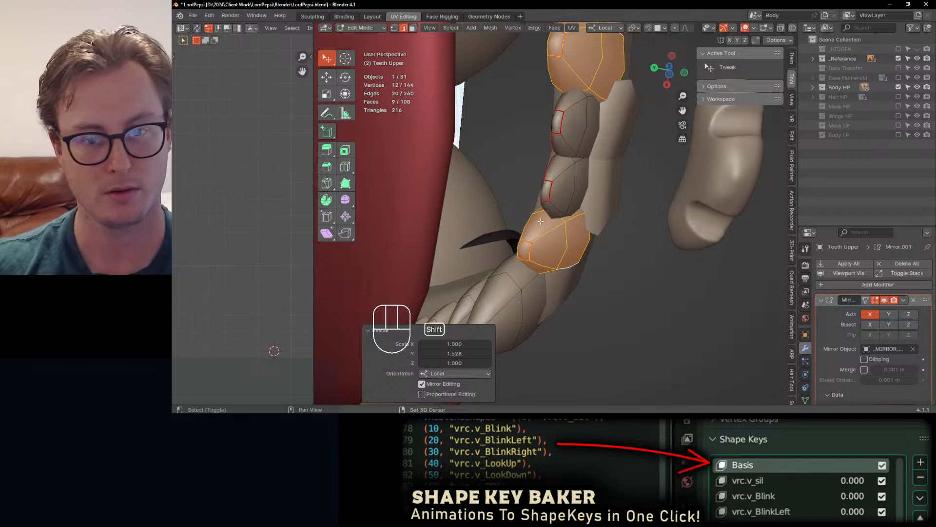
Select edge rings on two teeth and switch to a see-through wireframe view.
left_click(552, 231, "ctrl+alt+shift")
left_click(571, 222, "ctrl+alt+shift")
key("z")
middle_click_drag(607, 234, 577, 257)
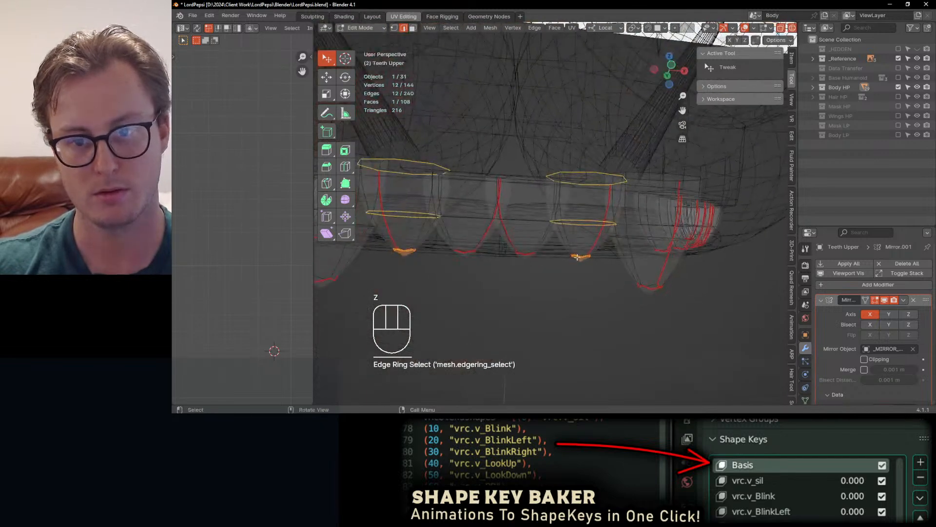
key("n")
key("n")
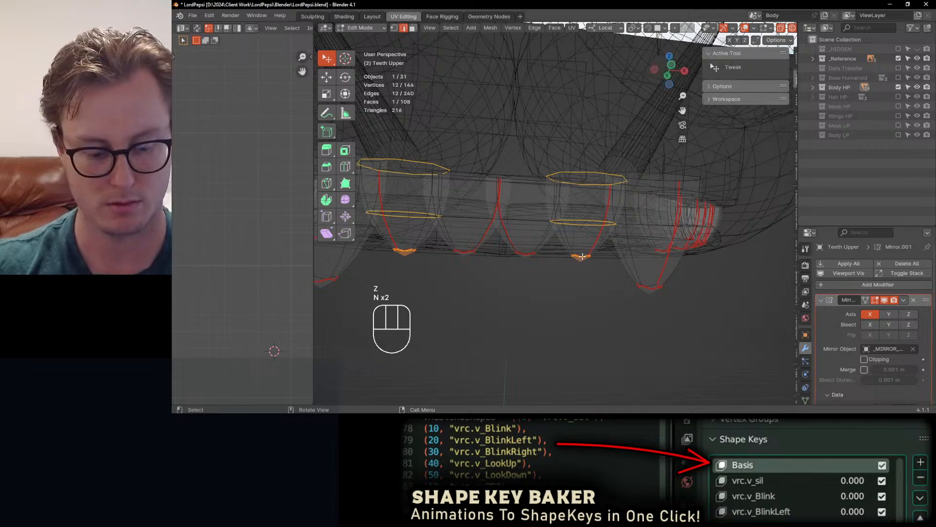
Round the selected tooth edge loops into circles with LoopTools Circle.
left_click(792, 137)
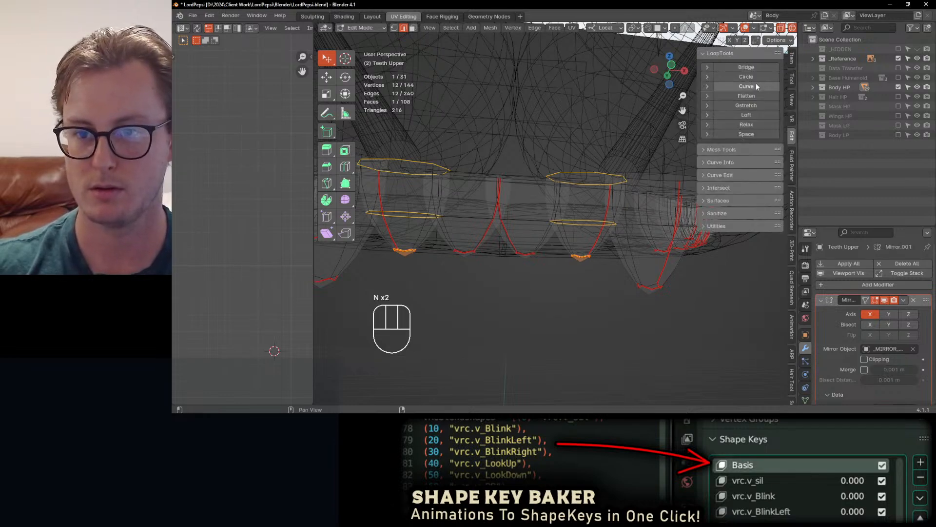
left_click(746, 77)
middle_click_drag(561, 225, 481, 224)
left_click(481, 223)
key("l")
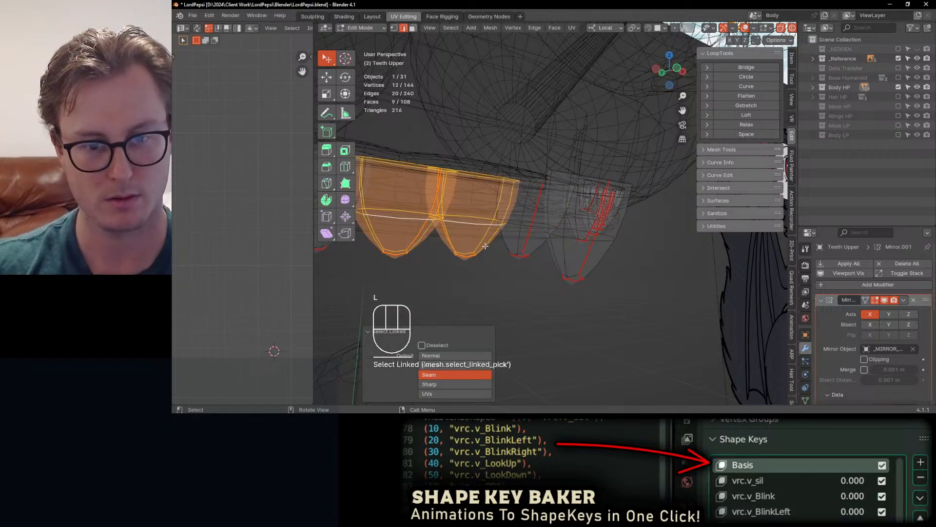
left_click(487, 242, "ctrl+alt")
left_click(745, 77)
mouse_move(492, 244)
middle_mouse_down()
mouse_move(506, 236)
mouse_move(514, 206)
middle_mouse_up()
Select another edge loop on a tooth, checking it in solid and wireframe shading.
key("z")
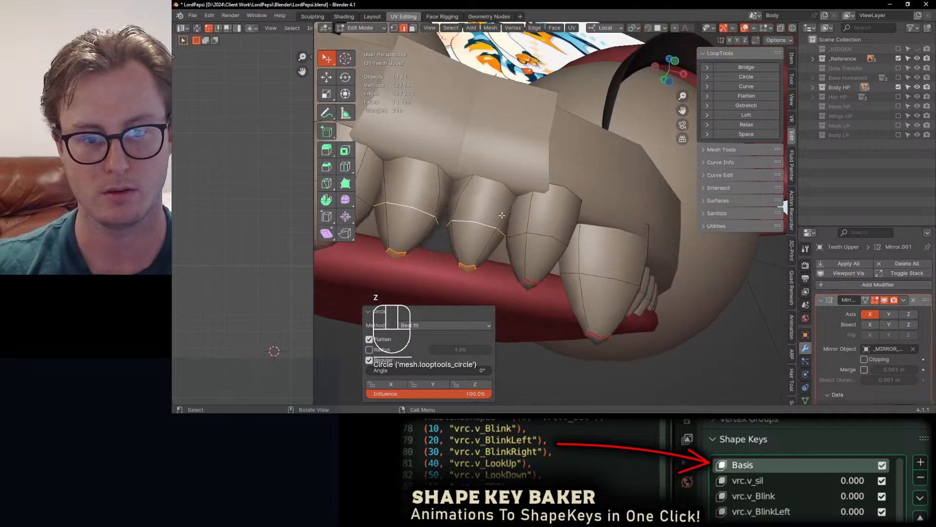
key("z")
left_click(506, 180)
left_click(493, 201, "alt")
key("z")
left_click(500, 182)
key("z")
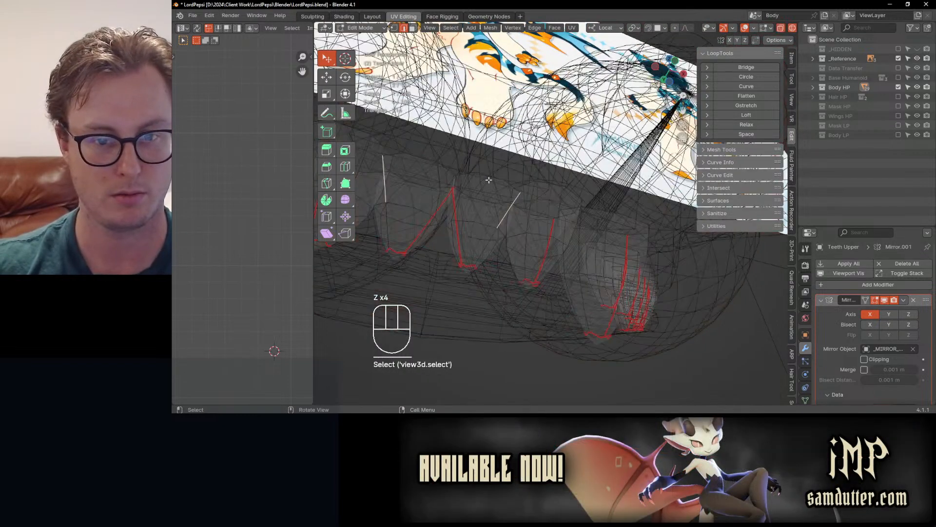
key("z")
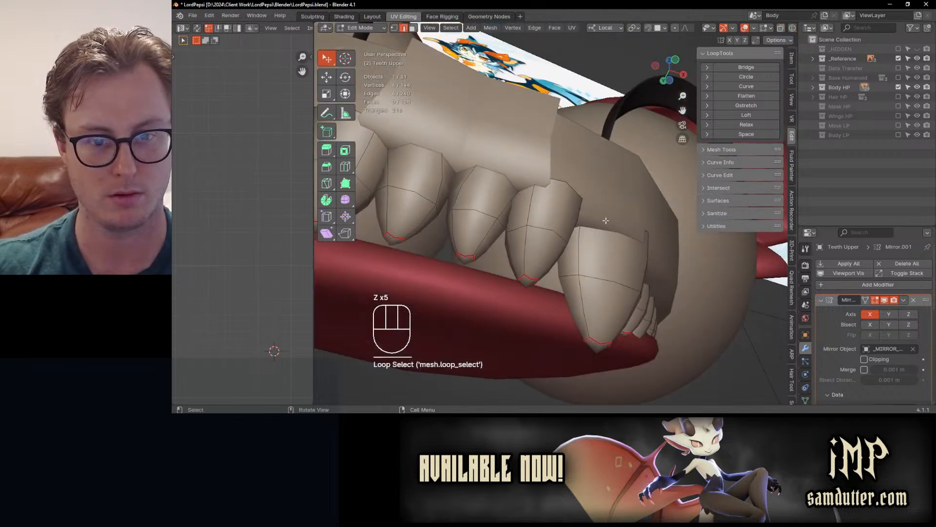
Rotate the selected loop around local Z, ending at -12.2°.
key("r")
key("z")
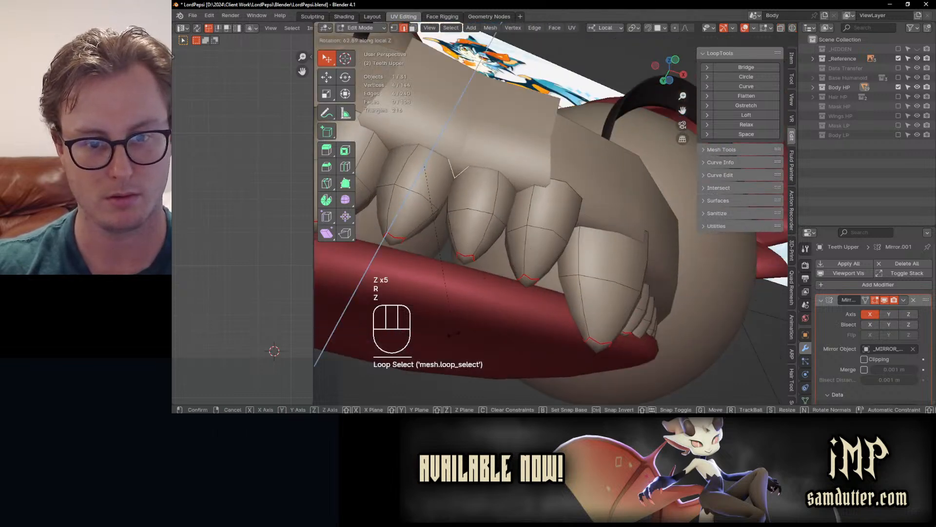
left_click(454, 334)
key("r")
key("z")
left_click(560, 225)
Select the teeth's open boundary loops and fill them with faces.
middle_click_drag(561, 226, 583, 211)
key("a")
key("q")
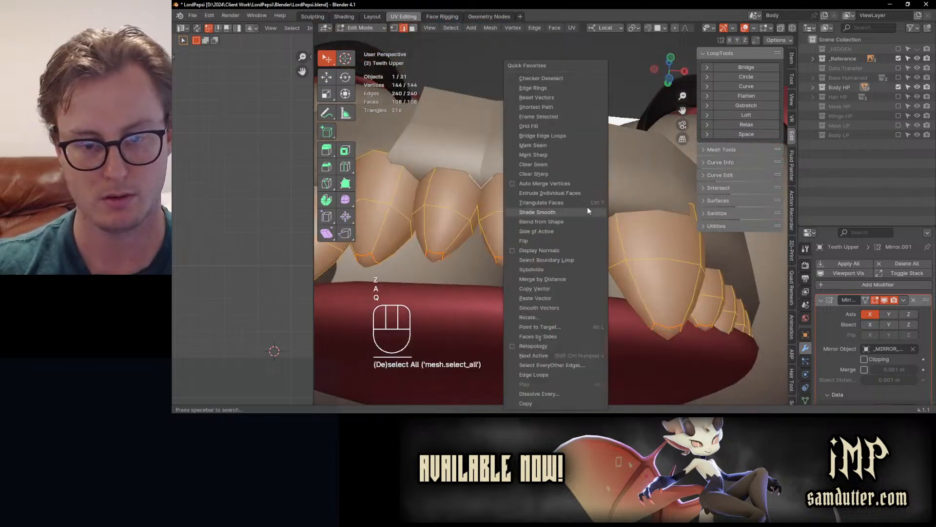
left_click(560, 259)
key("f")
middle_click_drag(560, 259, 520, 256)
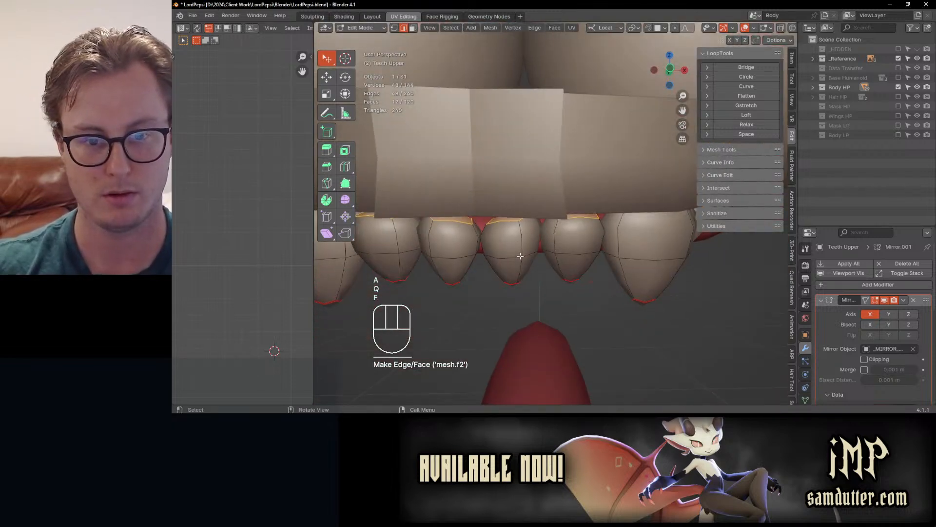
Try flattening the loops to zero on Z, undo it, and view from the right.
key("s")
key("z")
key("KP_0")
key("KP_Enter")
key("ctrl+z")
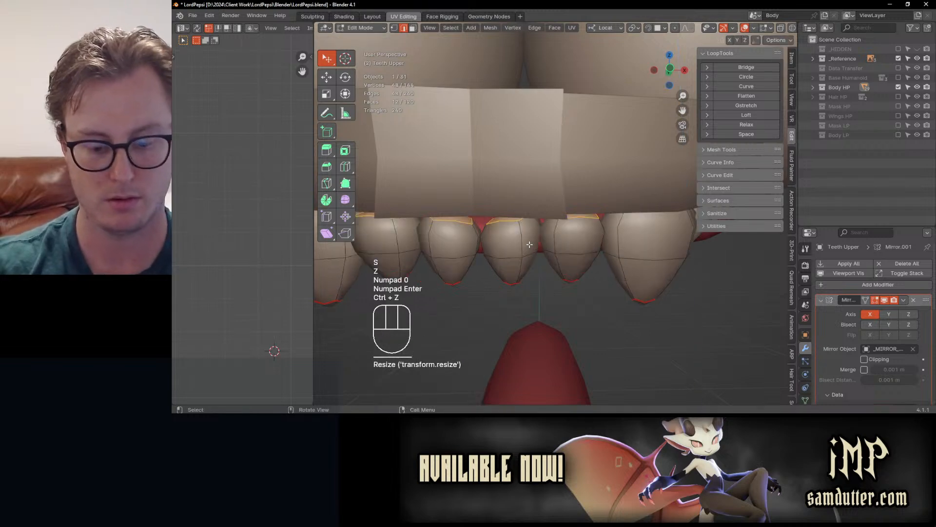
key("KP_3")
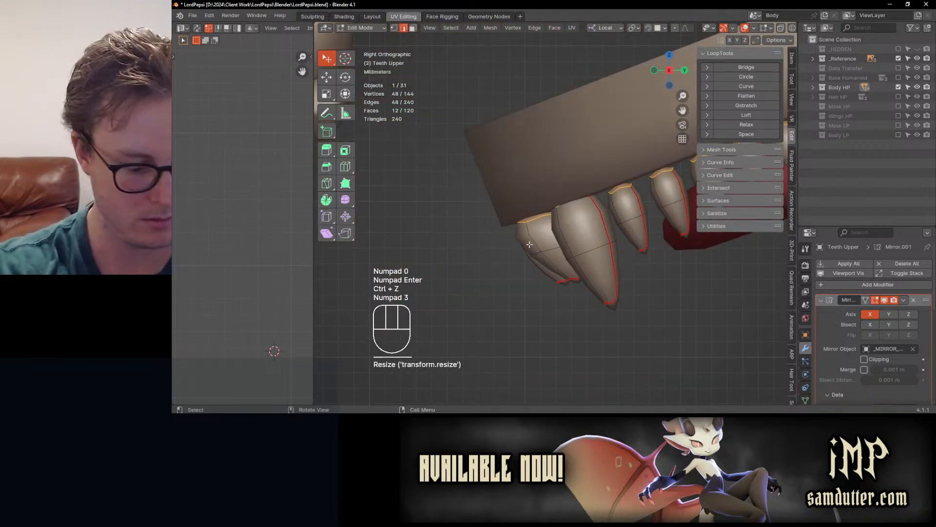
Switch transform orientation to Normal and flatten the loops to zero along their normals.
key("period")
key("Escape")
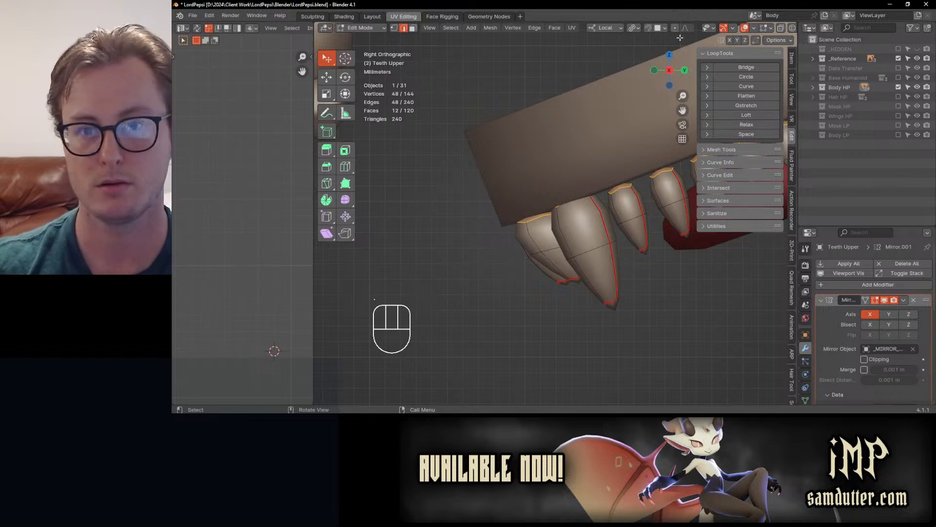
left_click(613, 27)
left_click(598, 75)
key("s")
key("z")
key("KP_0")
key("KP_Enter")
In face select mode, move a tooth's top face upward.
middle_click_drag(513, 235, 518, 222)
left_click(413, 28)
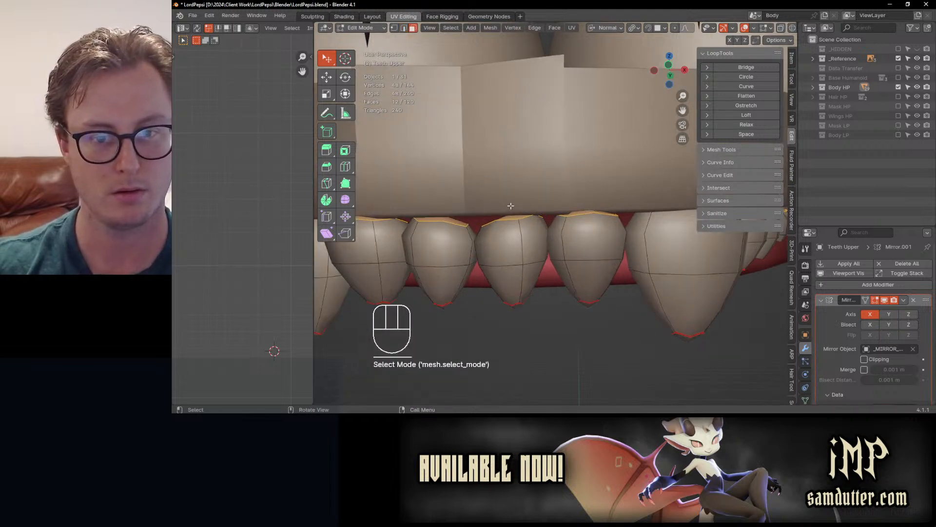
left_click(515, 219)
key("g")
left_click(560, 182)
key("r")
left_click(564, 192)
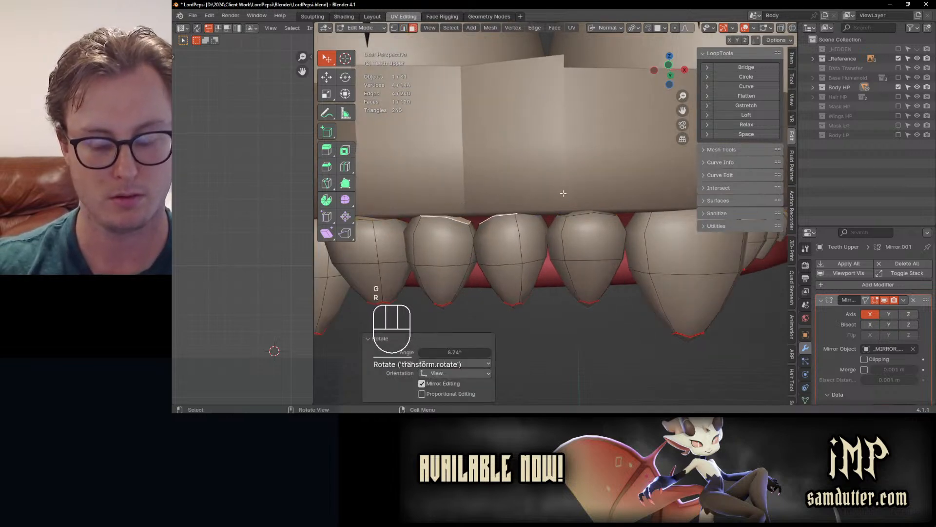
key("ctrl+z")
Rotate the tooth's top face by -13.5°.
key("period")
middle_click_drag(554, 204, 525, 262)
key("r")
left_click(554, 170)
key("g")
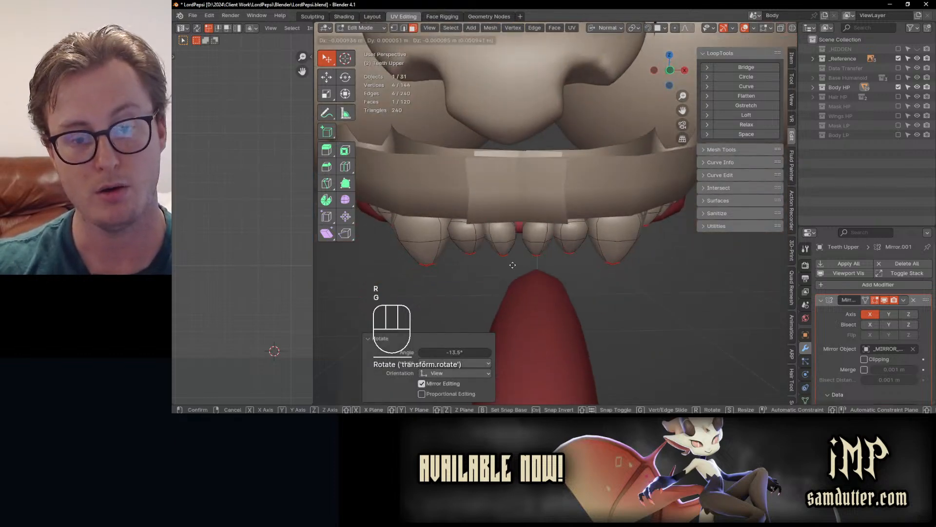
key("Escape")
Hide the mirrored half and nudge a whole front tooth sideways along X.
left_click(884, 300)
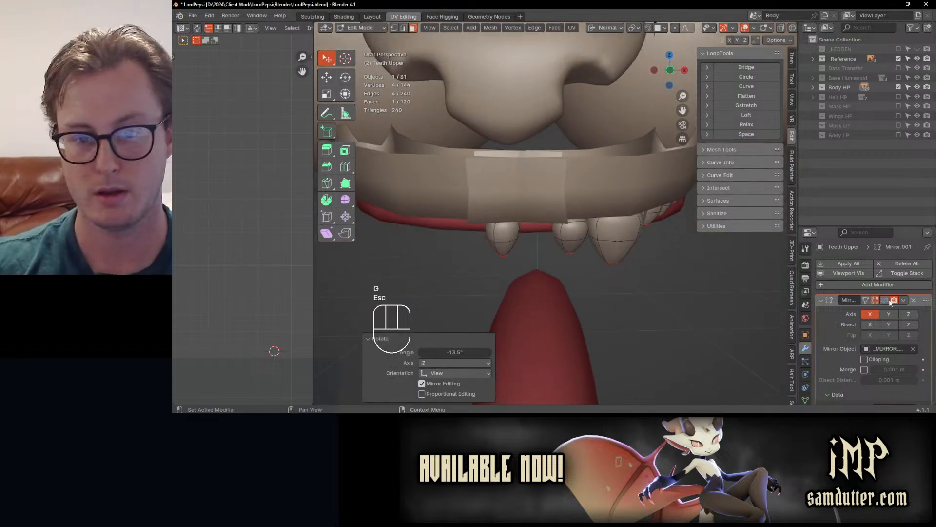
scroll(537, 234, "up", 2)
left_click(497, 230)
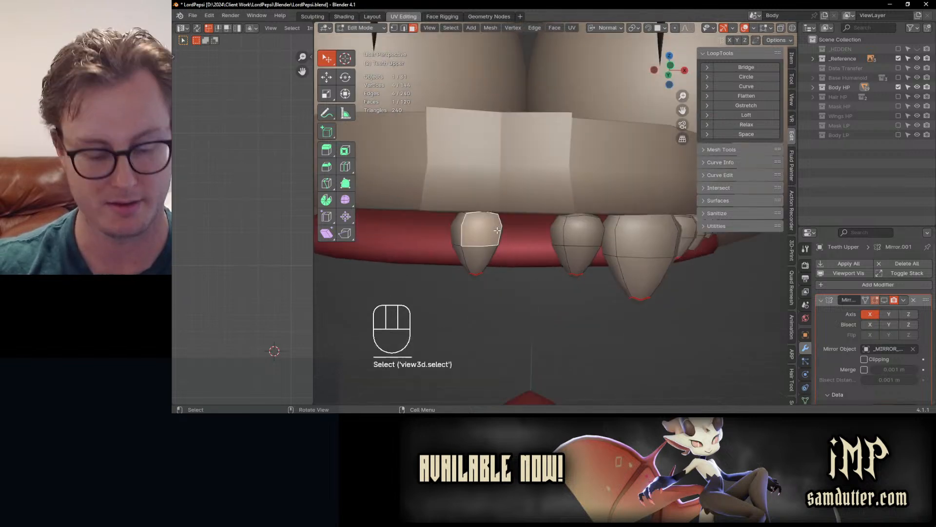
key("l")
key("g")
key("x")
left_click(492, 235)
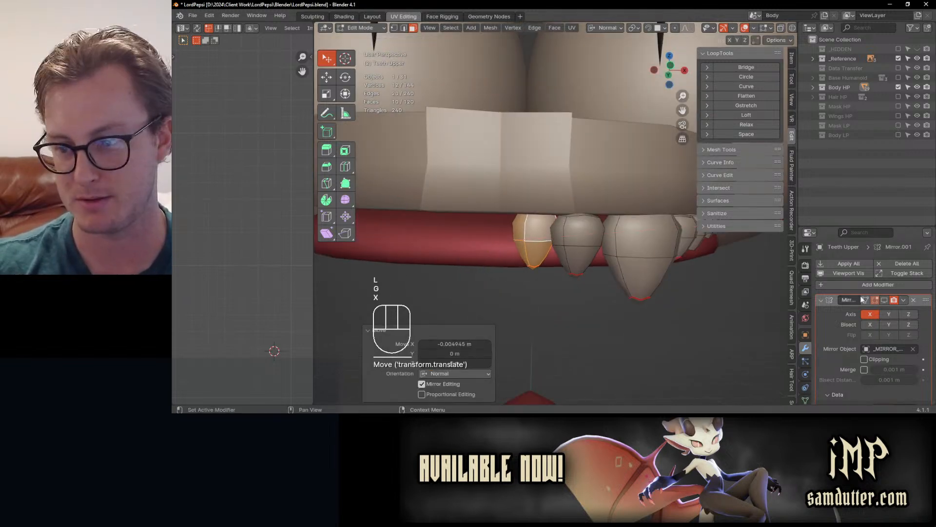
left_click(884, 300)
Move the two front teeth closer together.
scroll(632, 273, "down", 1)
scroll(531, 215, "up", 3)
key("g")
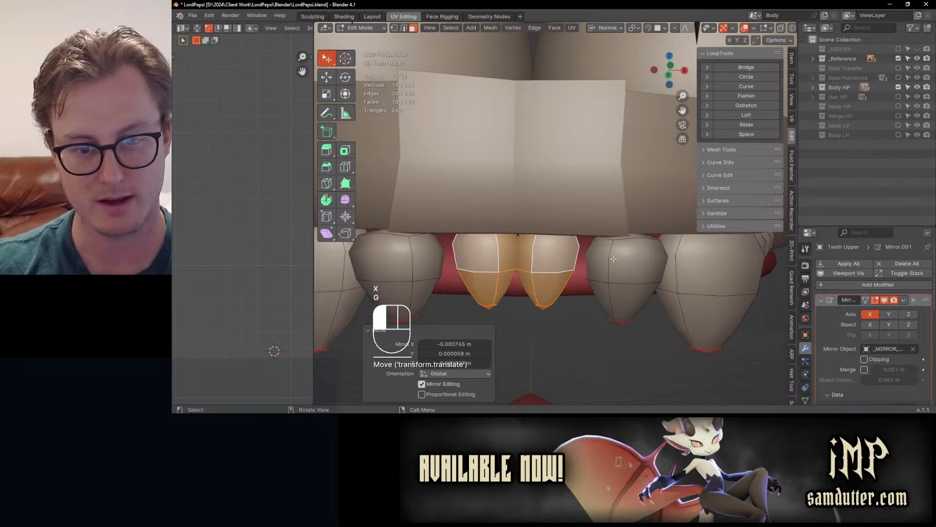
left_click(609, 261)
middle_click_drag(610, 261, 665, 232)
key("g")
key("y")
right_click(612, 222)
Delete the two middle front teeth and duplicate a neighbouring tooth into the gap along X.
key("x")
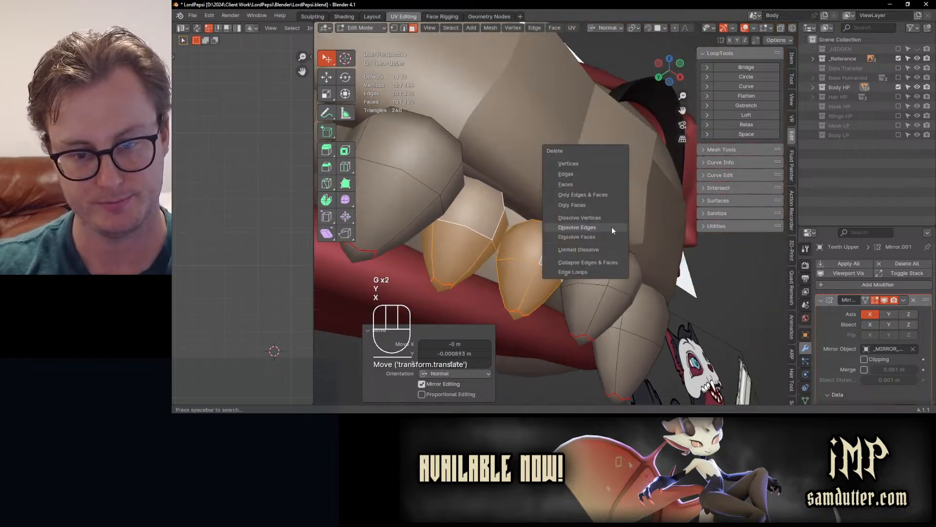
left_click(576, 157)
left_click(604, 294)
key("l")
middle_click_drag(604, 294, 561, 283)
key("shift+d")
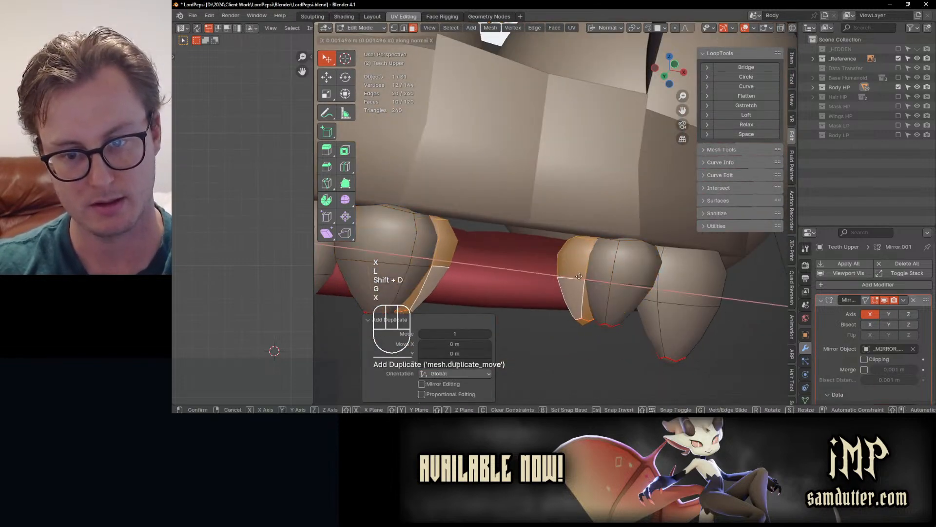
key("g")
key("x")
Shift the selected teeth sideways along global X.
key("x")
left_click(551, 258)
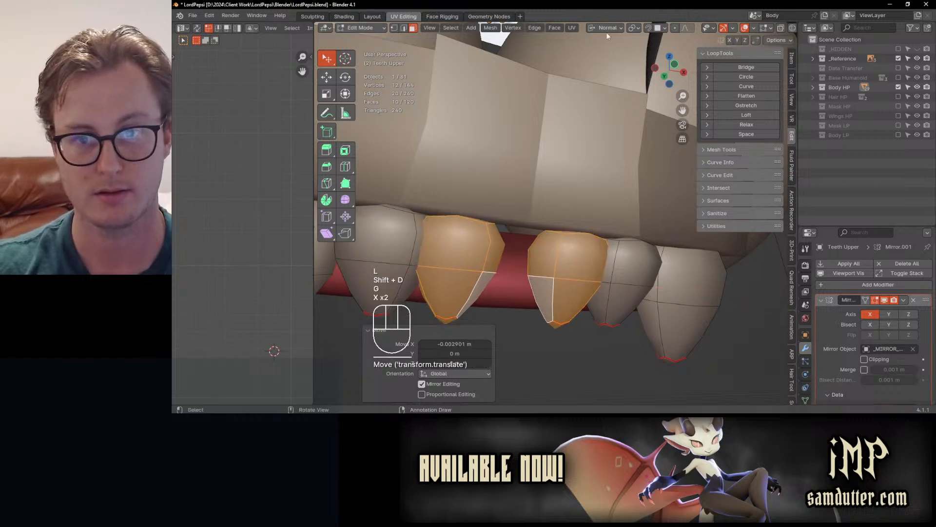
left_click(608, 28)
middle_click_drag(629, 244, 590, 234)
key("g")
key("x")
left_click(599, 248)
key("alt+s")
left_click(639, 224)
key("ctrl+z")
Lengthen the teeth vertically with S Z and set them slightly back along Y.
key("s")
key("z")
left_click(616, 222)
key("g")
key("y")
left_click(589, 230)
key("s")
key("z")
left_click(554, 229)
Leave Edit Mode on the teeth and start editing the Gums Upper mesh.
scroll(556, 227, "down", 4)
key("Tab")
left_click(600, 210)
key("Tab")
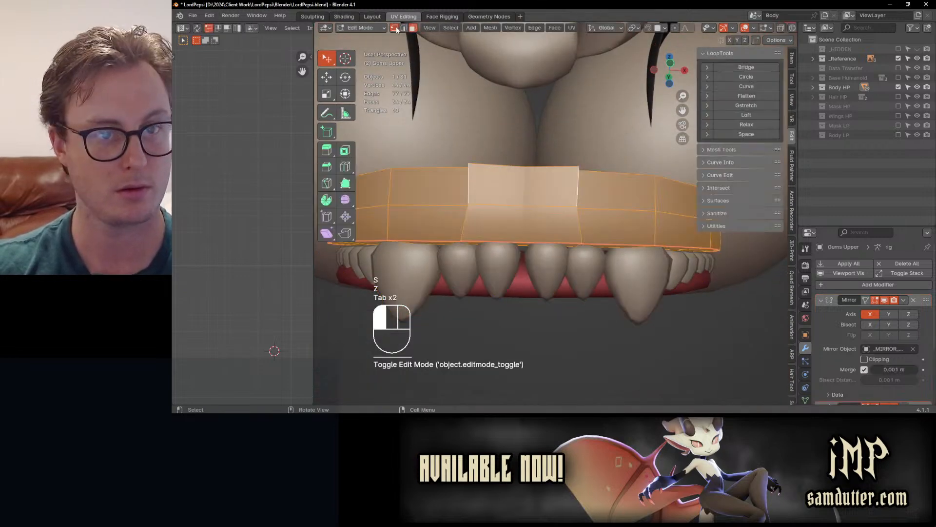
Flatten the gums' centre edge loop to zero width with S X 0 for a straight seam.
left_click(577, 206)
left_click(578, 194, "alt+shift")
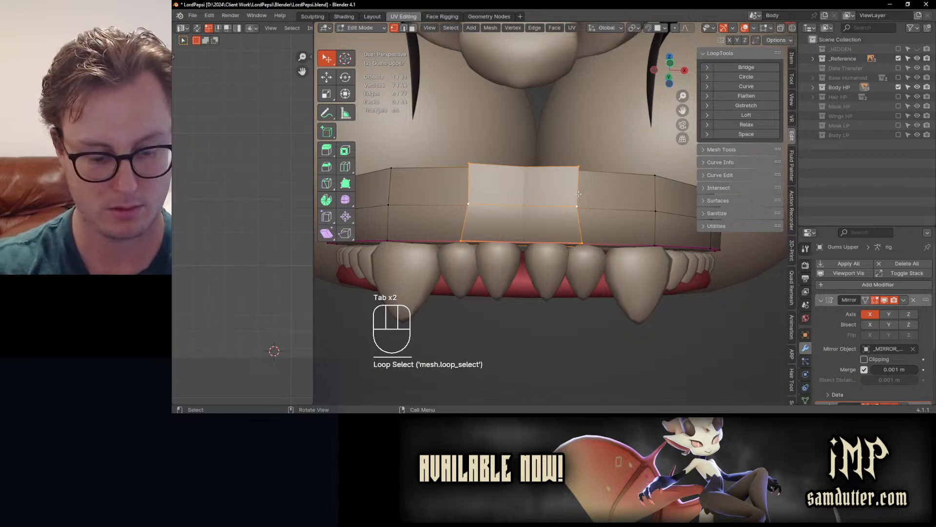
key("period")
key("s")
key("x")
key("KP_0")
key("KP_Enter")
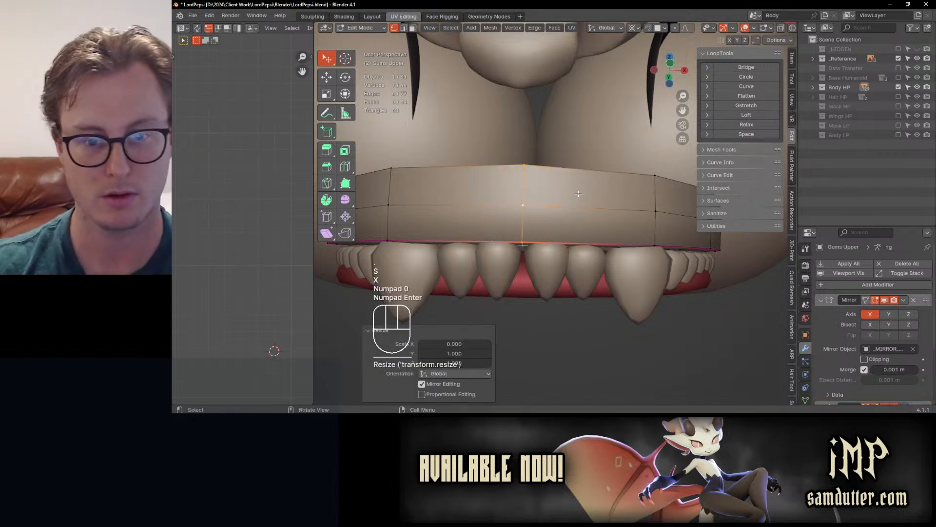
key("Tab")
Add a Subdivision Surface modifier to the gums and move it above the rig modifier.
middle_click_drag(613, 216, 613, 264)
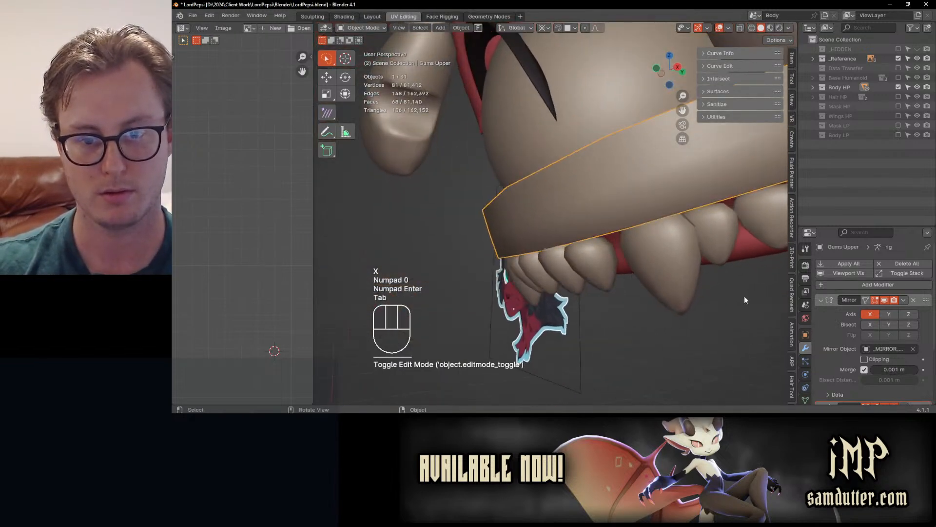
scroll(832, 336, "down", 4)
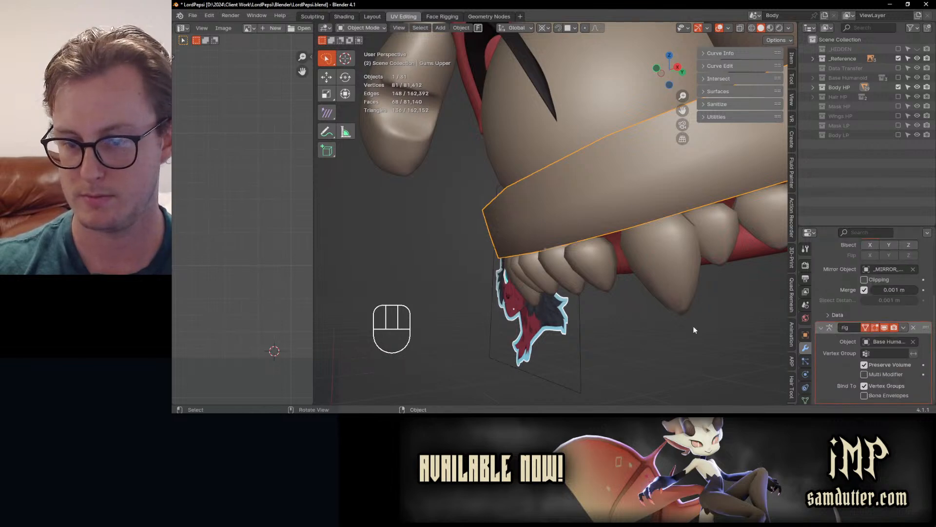
key("q")
left_click(569, 384)
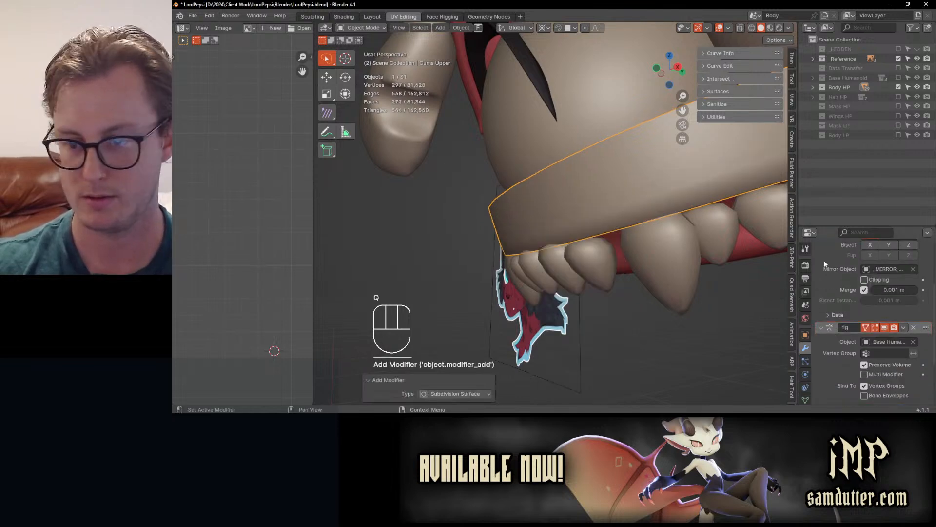
scroll(817, 256, "up", 4)
left_click(822, 301)
left_click(820, 314)
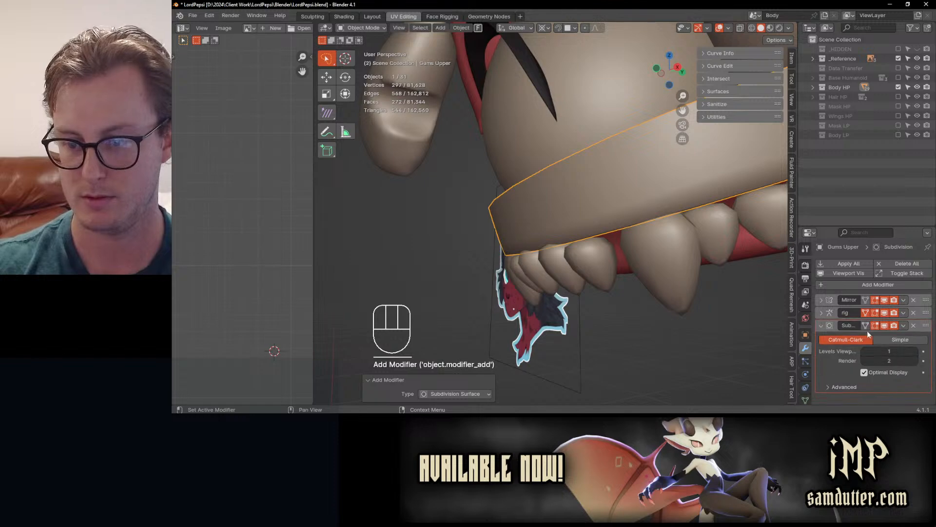
left_click_drag(926, 326, 925, 313)
Select the gums' bottom edge loop, excluding its end vertices, in see-through shading.
key("Tab")
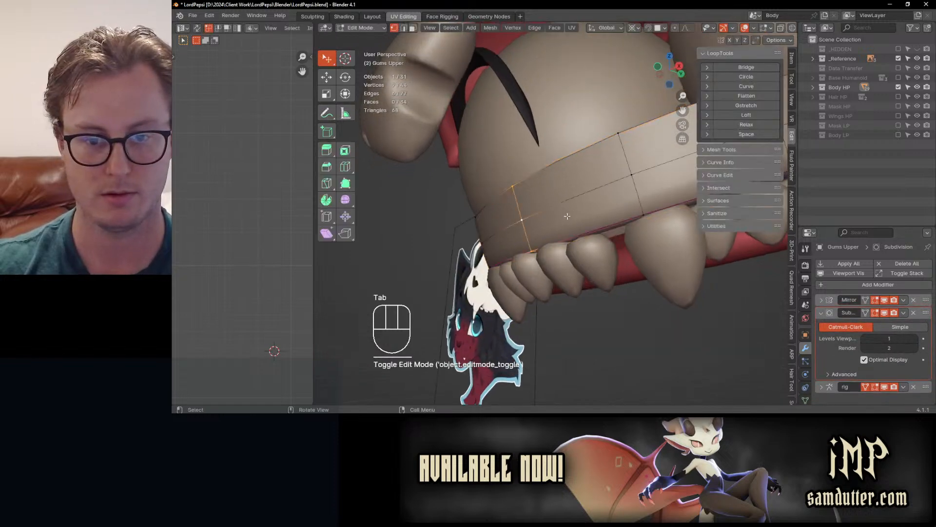
middle_click_drag(567, 225, 683, 127)
key("a")
left_click(791, 59)
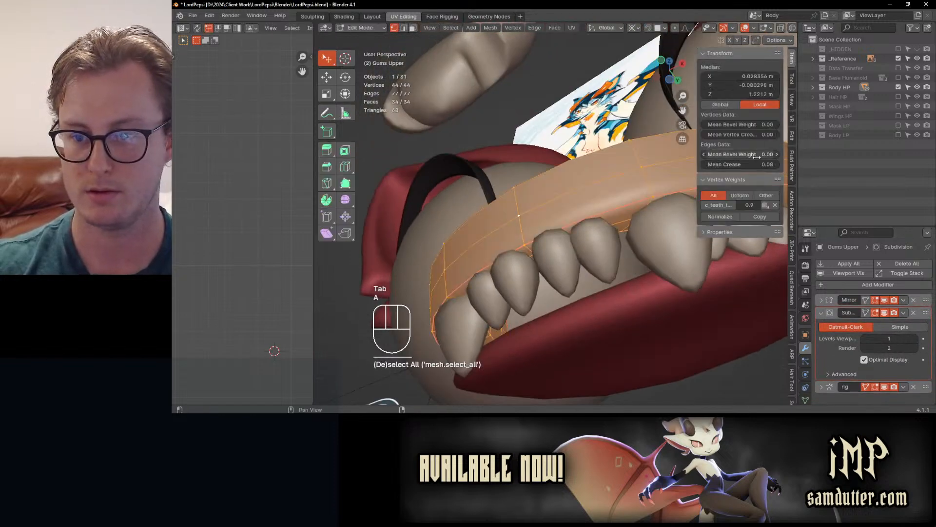
middle_click_drag(623, 219, 638, 230)
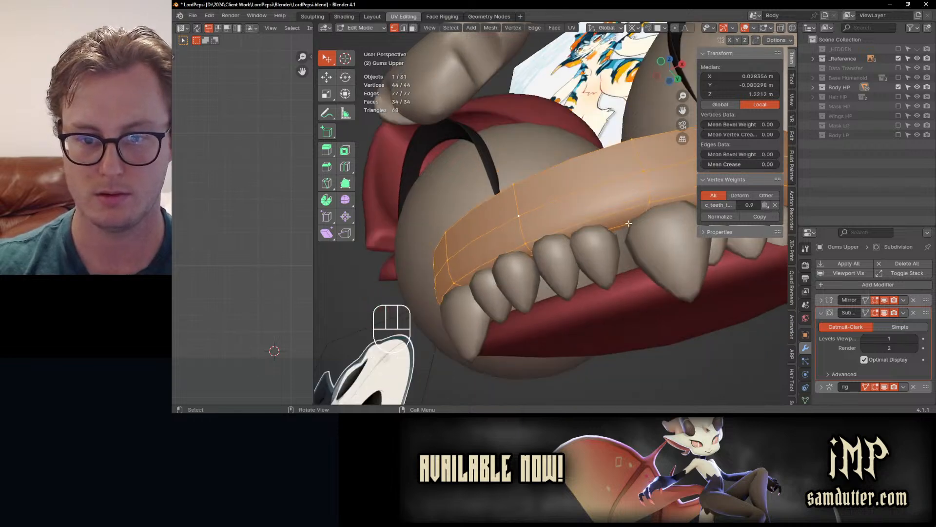
left_click(628, 223, "alt")
scroll(629, 223, "down", 4)
key("shift+z")
middle_click_drag(541, 190, 606, 210, "shift")
key("b")
left_click_drag(613, 185, 654, 212, "shift")
scroll(627, 254, "up", 4)
Lower the gums' bottom edge loop vertically with G Z, checked from the right view.
key("shift+z")
mouse_move(627, 253)
middle_mouse_down()
mouse_move(572, 245)
mouse_move(500, 259)
middle_mouse_up()
key("g")
key("z")
left_click(573, 248)
key("ctrl+z")
key("KP_3")
key("z")
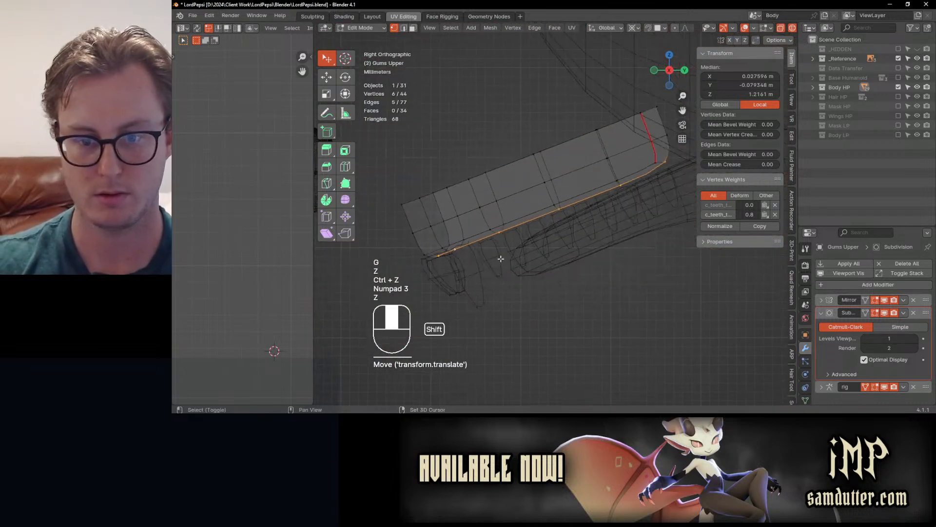
key("g")
left_click(561, 168)
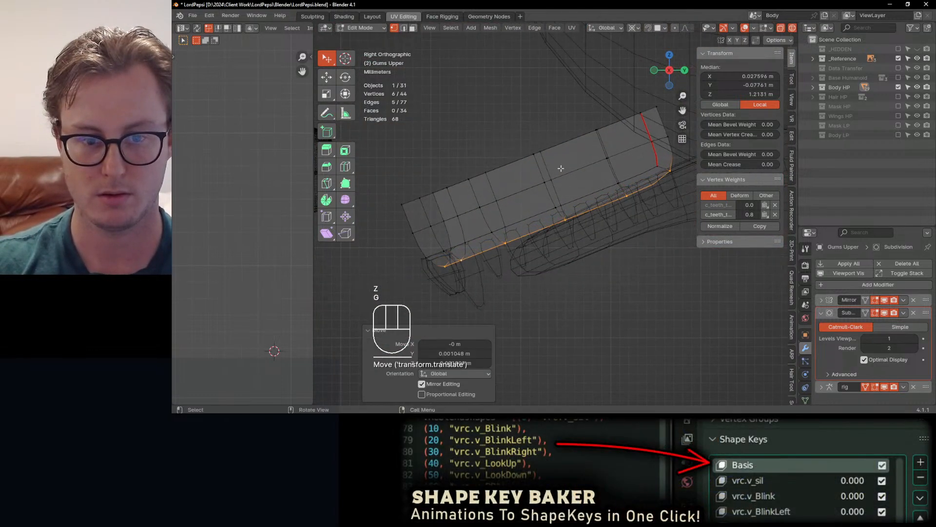
Nudge the whole Gums Upper mesh into a new position.
key("Tab")
Return to solid shading and select the upper teeth object in right side view.
key("Tab")
key("a")
key("g")
left_click(443, 198)
key("Tab")
key("z")
left_click(539, 241)
mouse_move(461, 295)
middle_mouse_down()
mouse_move(516, 253)
mouse_move(482, 268)
middle_mouse_up()
left_click(516, 250)
key("KP_3")
key("Tab")
Hide all upper teeth except the one being reshaped.
scroll(535, 248, "up", 5)
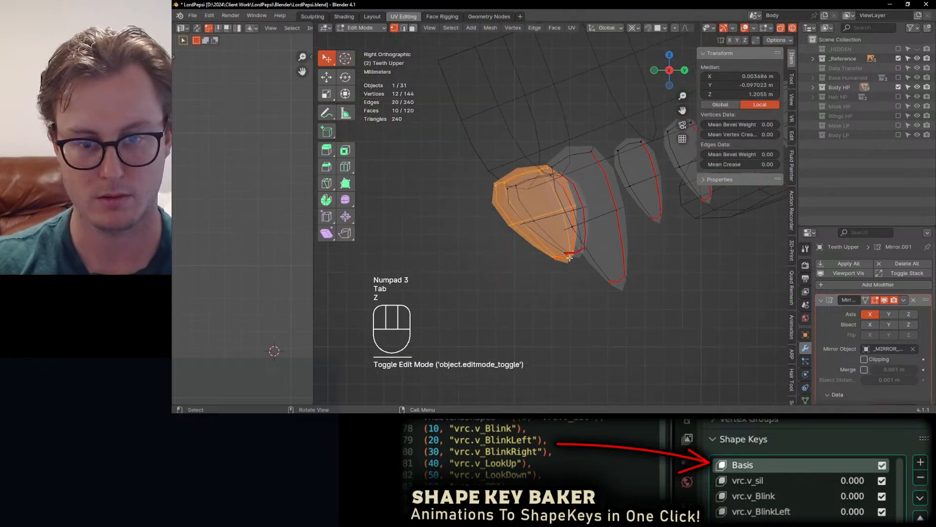
left_click(604, 227)
scroll(604, 228, "down", 2)
key("l")
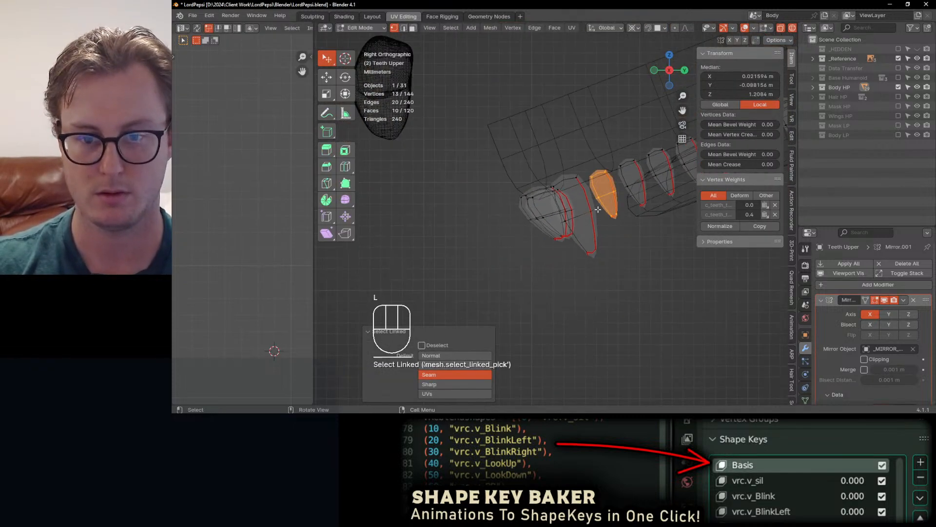
key("l")
key("l")
key("l")
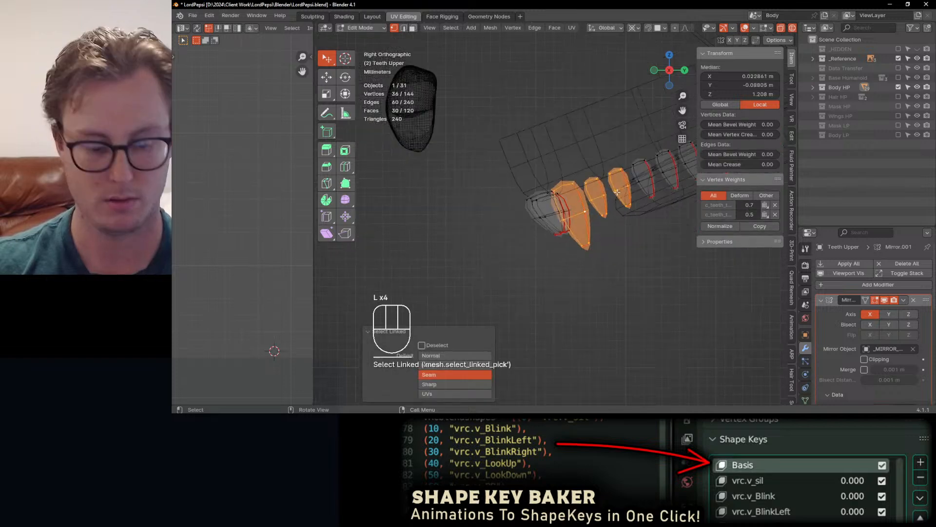
key("h")
Box-select the lower part of the remaining tooth and move it.
scroll(617, 192, "up", 3)
key("b")
left_click_drag(472, 205, 619, 273)
key("b")
left_click_drag(560, 203, 612, 248)
key("g")
left_click(615, 253)
left_click(615, 253)
Move the tooth's tip down and forward and tilt it around the median point.
key("b")
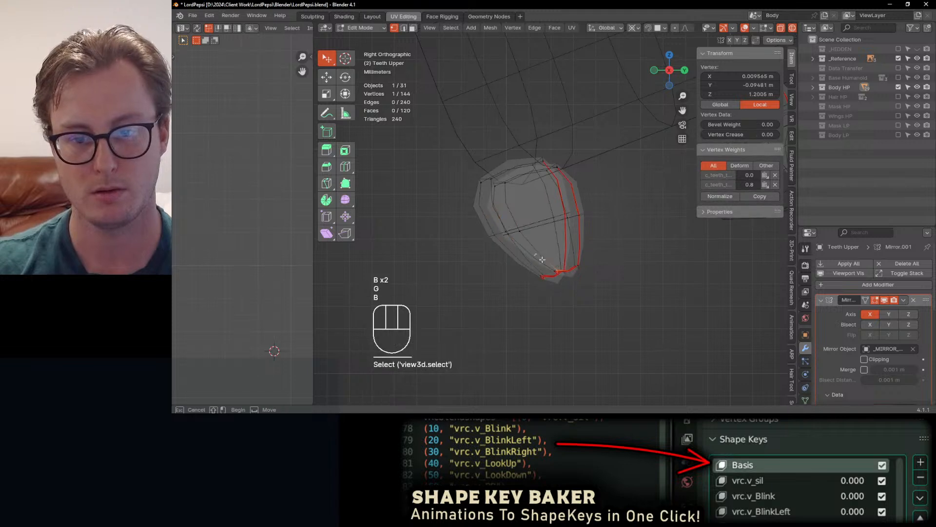
left_click_drag(533, 254, 607, 304)
key("g")
left_click(611, 309)
key("r")
left_click(628, 230)
key("ctrl+z")
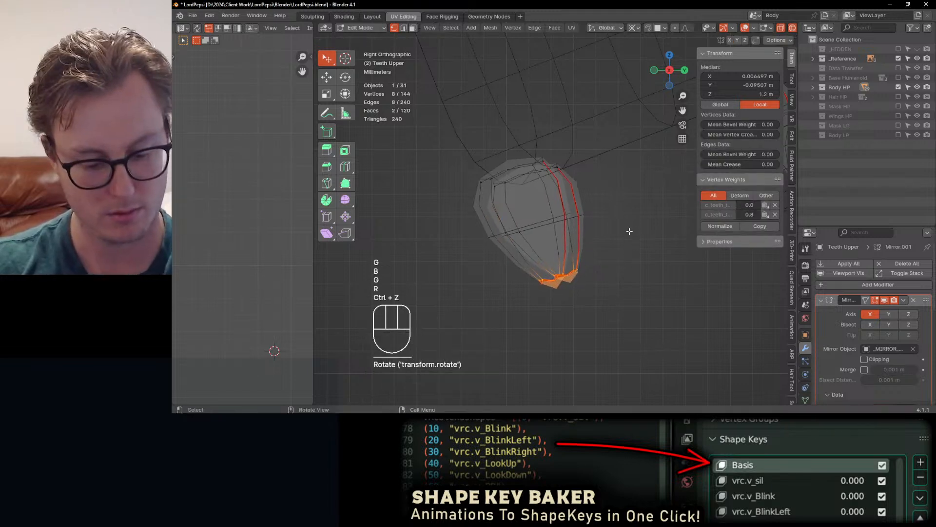
key("period")
left_click(629, 219)
key("g")
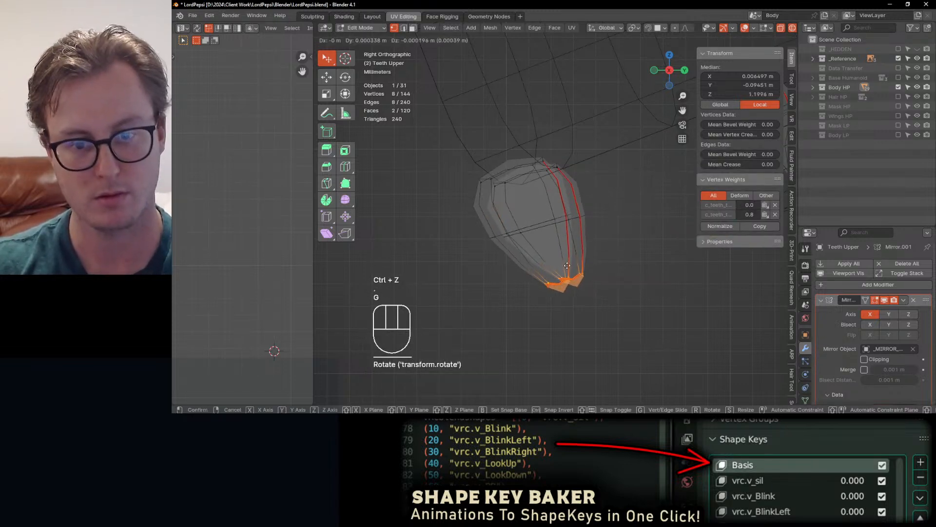
left_click(626, 230)
key("r")
left_click(622, 226)
Move and rotate the top vertices of the tooth.
key("b")
left_click_drag(438, 141, 547, 185)
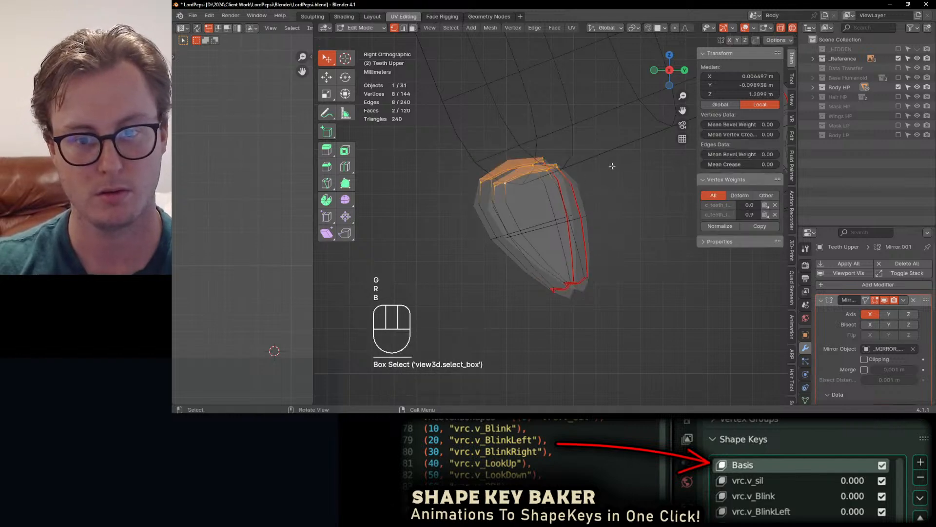
key("g")
left_click(605, 137)
key("r")
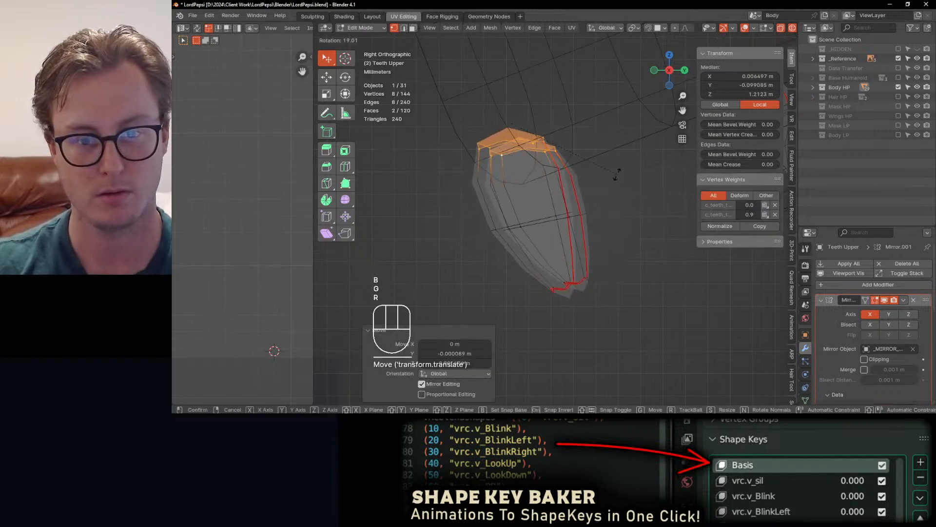
left_click(618, 171)
Slide the two middle front teeth sideways along X.
key("Tab")
key("z")
mouse_move(592, 242)
middle_mouse_down()
mouse_move(616, 216)
mouse_move(556, 217)
mouse_move(571, 222)
middle_mouse_up()
key("Tab")
left_click(556, 216)
key("l")
key("g")
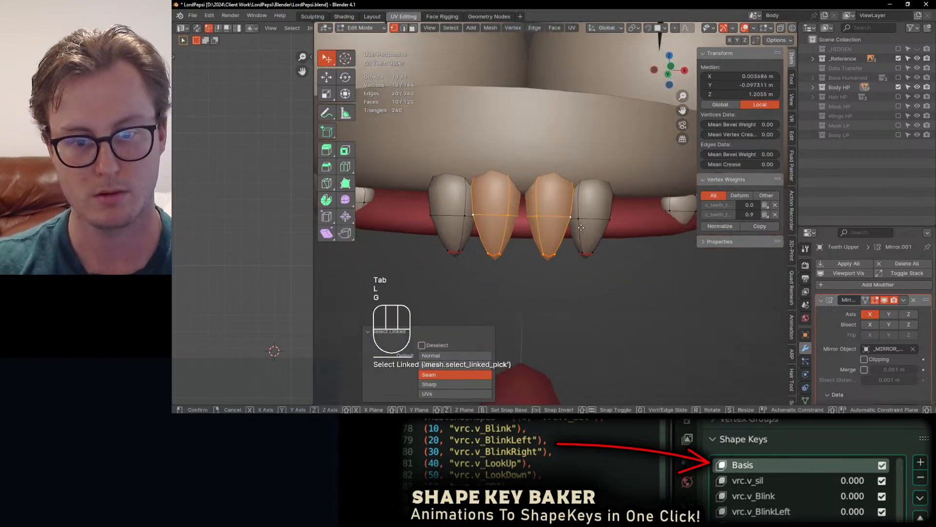
key("x")
left_click(578, 229)
Slide the outer front teeth sideways along X to close the gap.
left_click(580, 227)
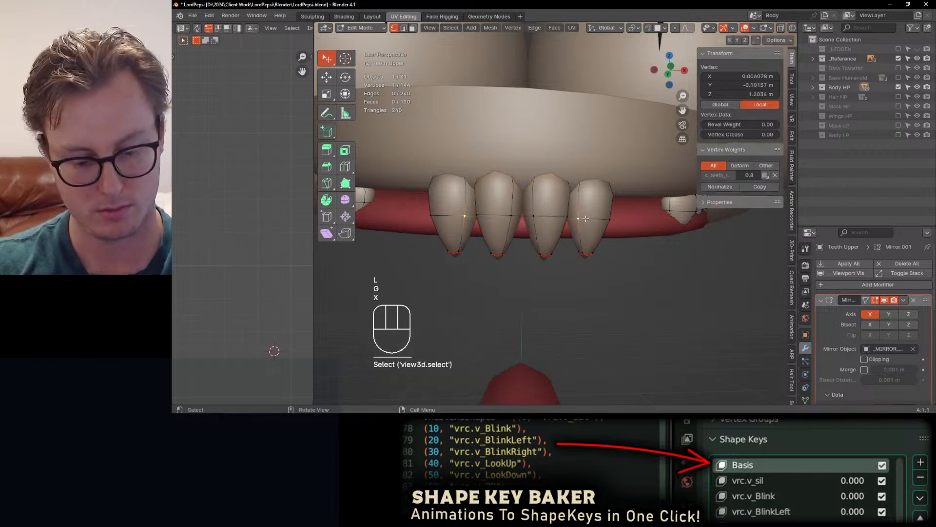
key("l")
middle_click_drag(601, 205, 594, 204)
key("g")
key("x")
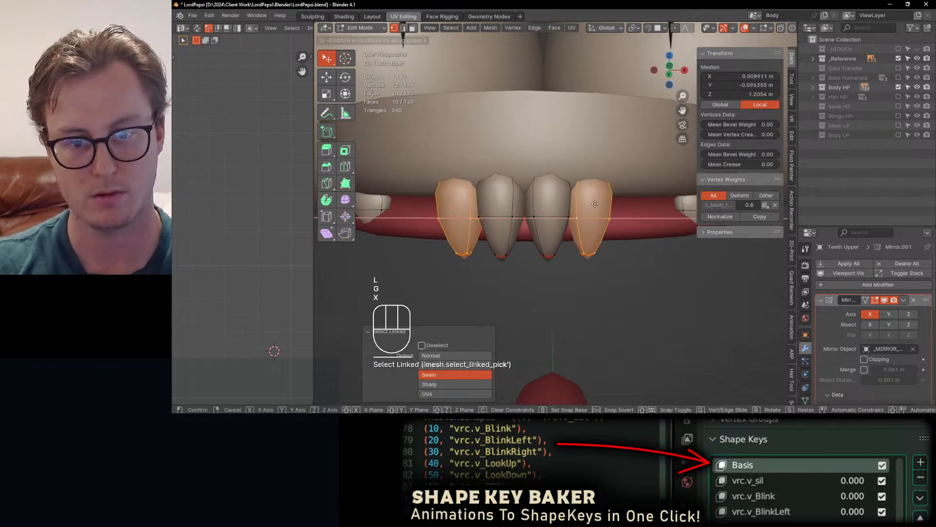
left_click(596, 203)
Shift all four front teeth vertically with G Z, then back along Y.
key("l")
scroll(556, 215, "up", 2)
key("g")
key("z")
left_click(568, 220)
middle_click_drag(576, 214, 588, 273)
key("g")
key("y")
left_click(507, 209)
Enter Edit Mode on Teeth Upper, reveal the hidden canines, and select the right canine.
key("Tab")
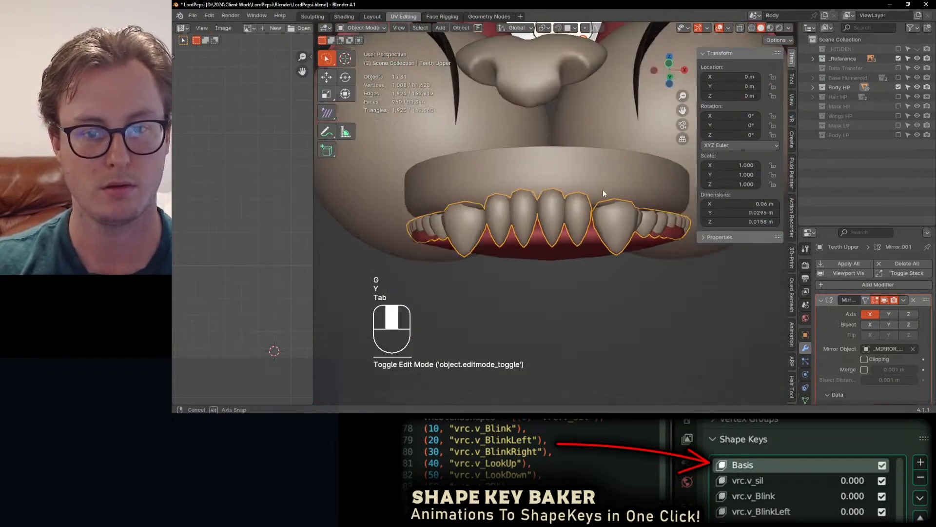
left_click(589, 266)
mouse_move(588, 237)
middle_mouse_down()
mouse_move(607, 263)
mouse_move(638, 224)
mouse_move(587, 230)
middle_mouse_up()
scroll(609, 260, "up", 3)
left_click(590, 226)
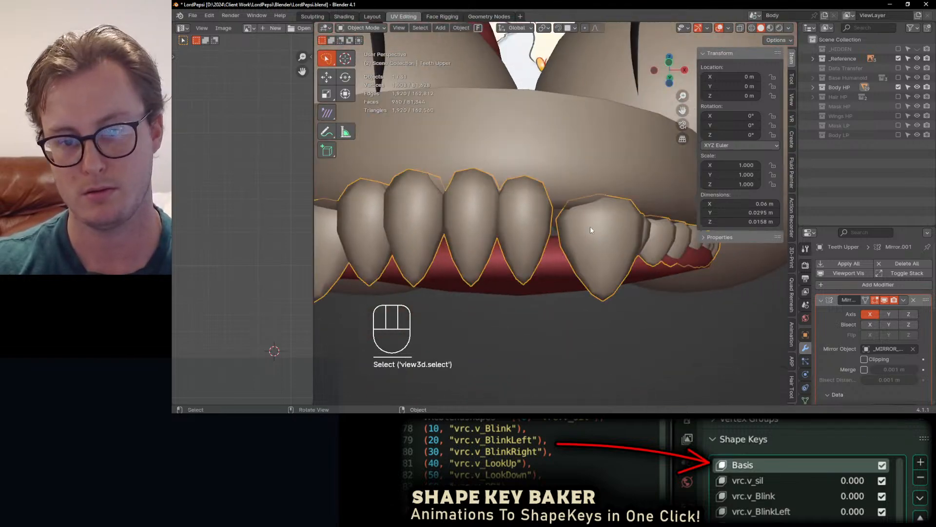
key("Tab")
key("l")
left_click(594, 225)
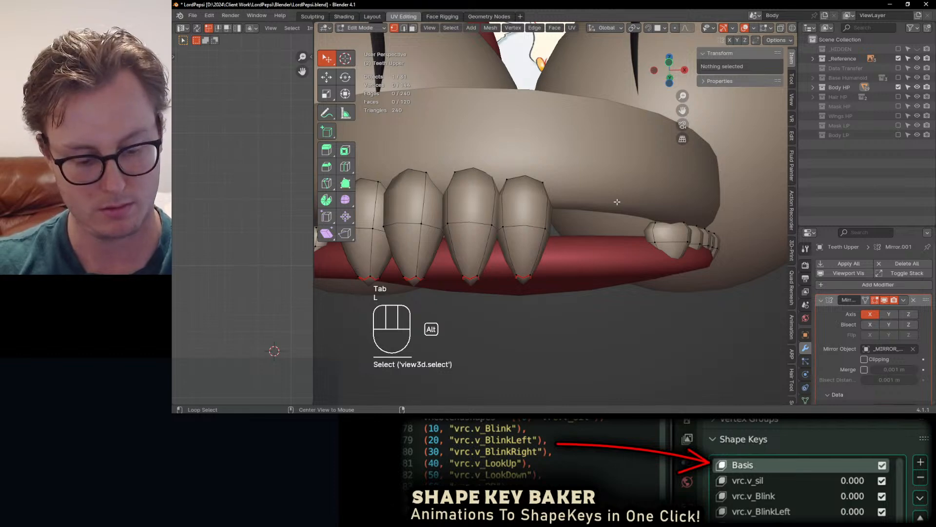
key("alt+h")
left_click(617, 201)
key("l")
From a side view, tilt the canine and stretch it front-to-back along Y.
key("s")
key("z")
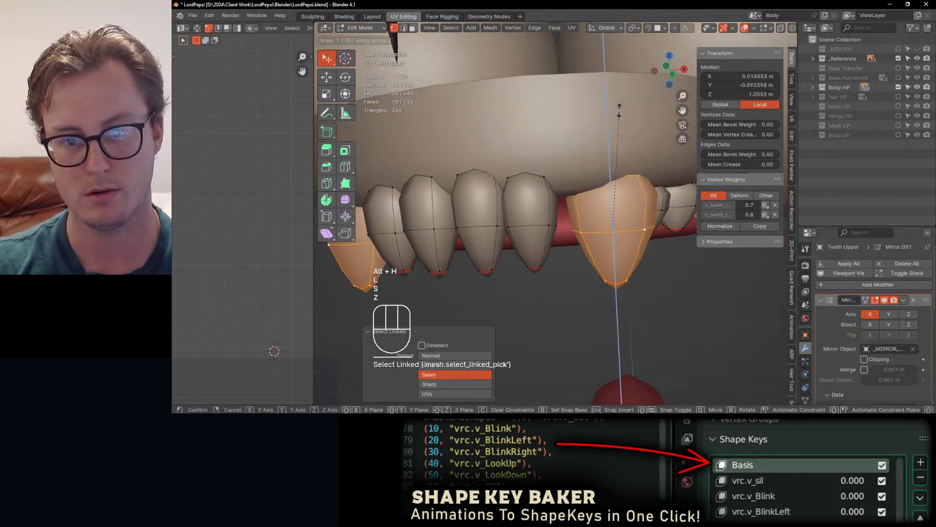
left_click(621, 115)
key("ctrl+z")
key("KP_3")
key("r")
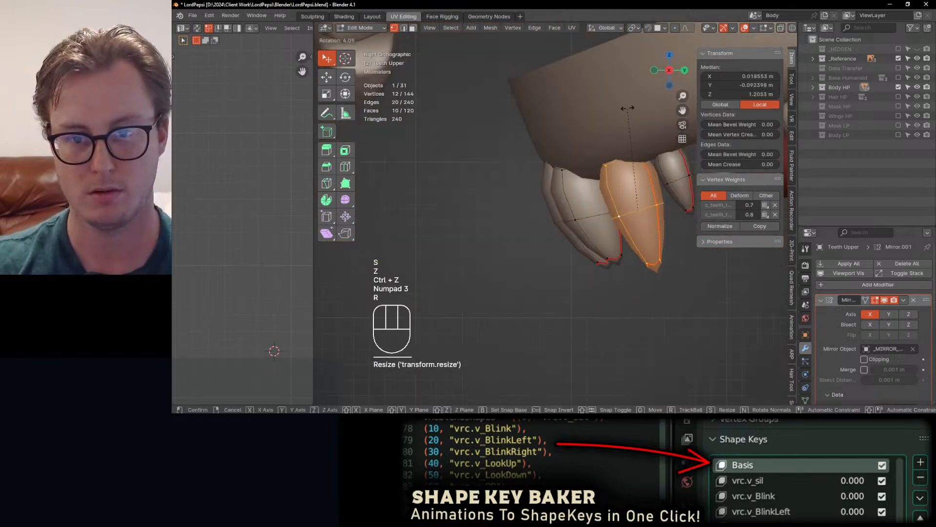
left_click(626, 110)
key("s")
key("y")
left_click(627, 126)
Lengthen the canine along Z, move it up, and tilt it by -15.7°.
key("s")
key("z")
left_click(619, 120)
key("g")
left_click(614, 116)
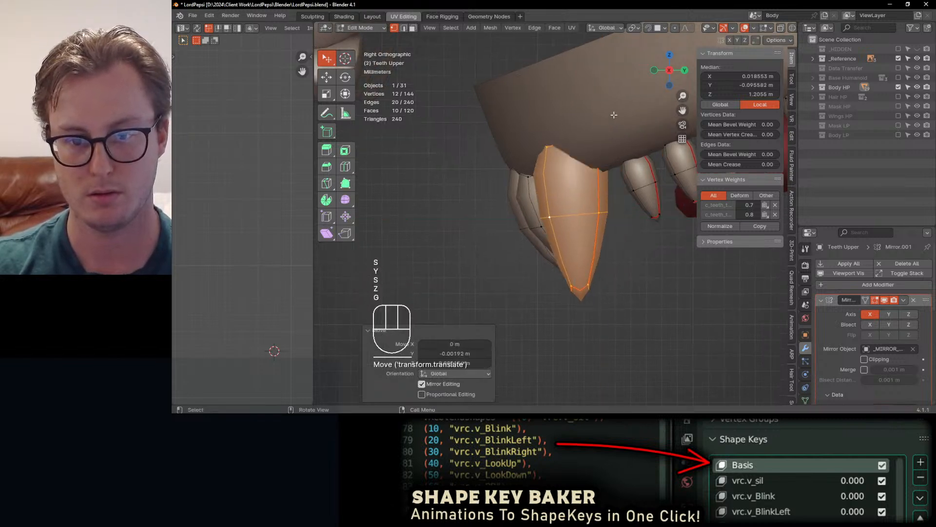
key("r")
left_click(623, 216)
Box-select and shift the canine's tip to the right, then tilt its top faces.
key("b")
left_click_drag(575, 278, 616, 303)
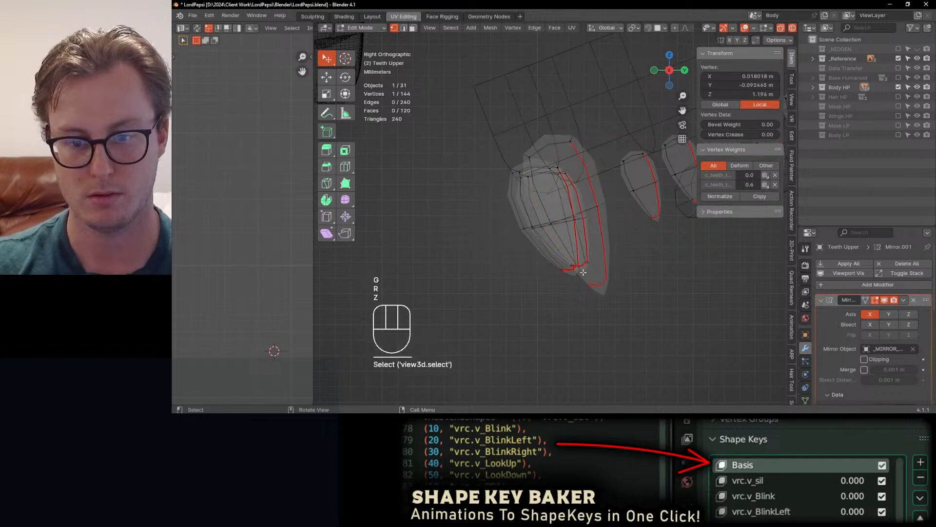
key("g")
left_click(674, 286)
key("b")
left_click_drag(502, 122, 586, 156)
key("g")
key("r")
left_click(632, 124)
key("g")
left_click(616, 150)
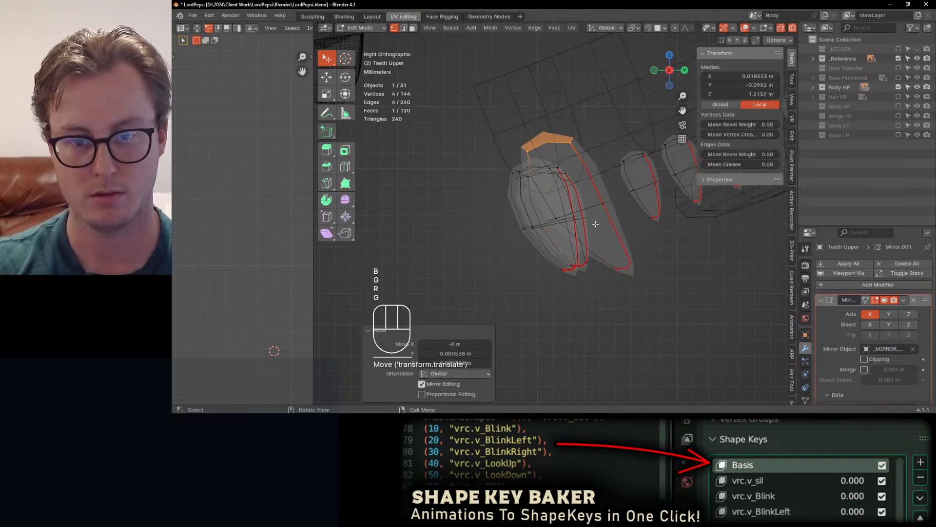
key("ctrl+z")
Move an edge loop around the tooth and return the viewport to solid shading.
left_click(598, 208)
left_click(597, 209, "alt")
key("g")
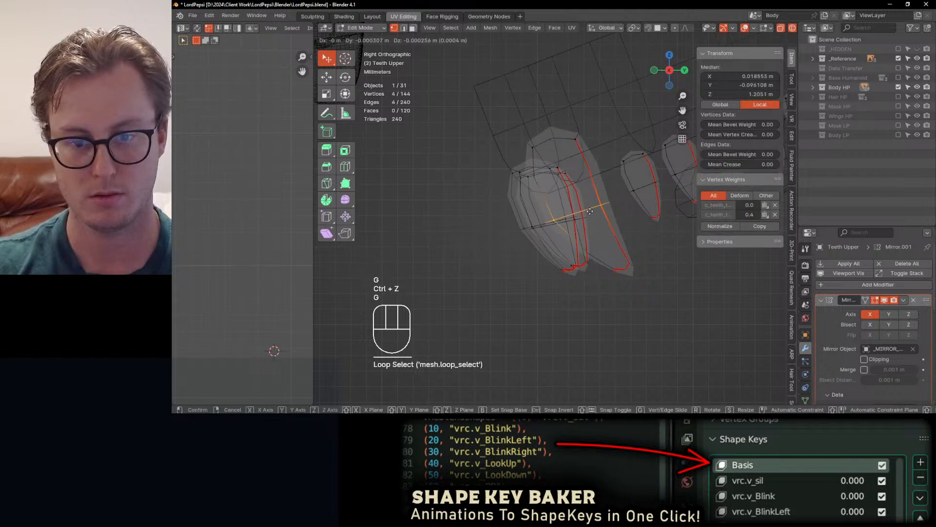
left_click(590, 264)
key("z")
left_click(618, 270)
Try rotating and moving the whole canine about Z, then undo back to its earlier position.
mouse_move(557, 213)
middle_mouse_down()
mouse_move(600, 213)
mouse_move(625, 174)
middle_mouse_up()
left_click(618, 214)
key("l")
key("r")
key("z")
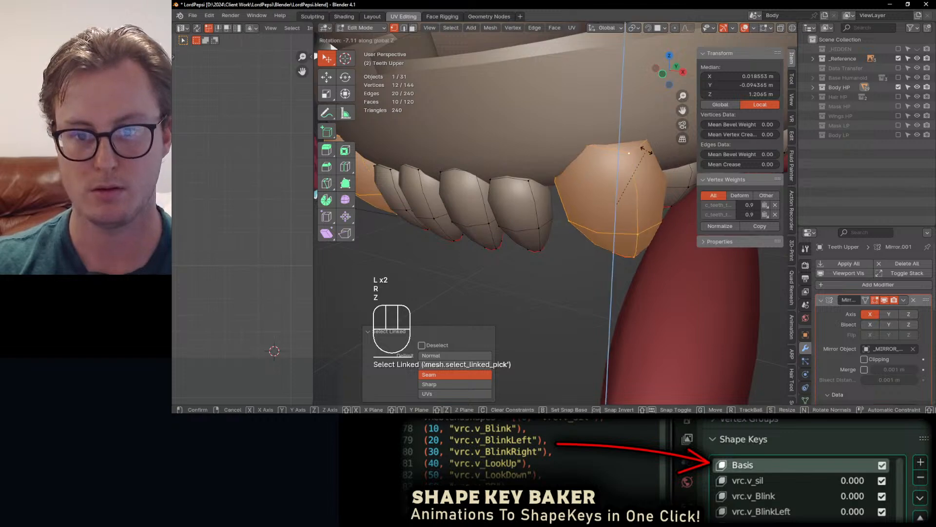
left_click(635, 184)
key("g")
left_click(605, 190)
key("r")
key("z")
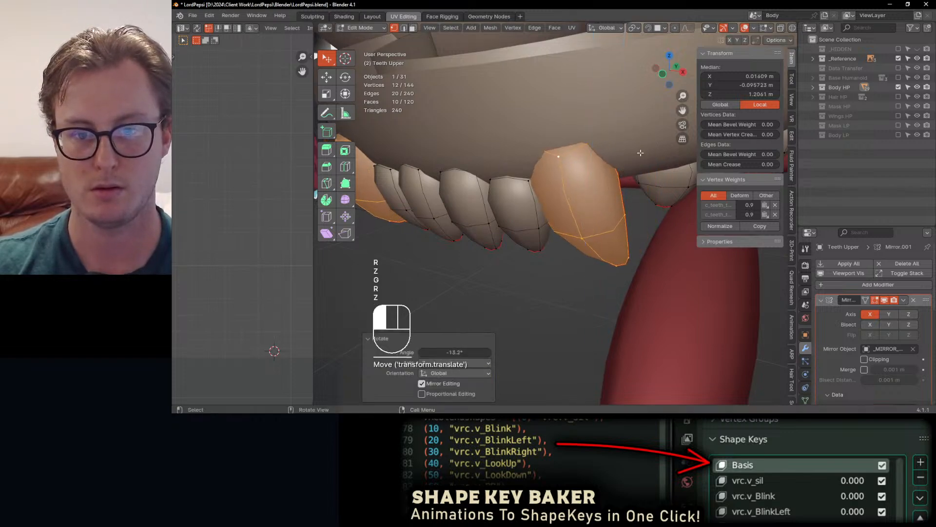
left_click(602, 195)
middle_click_drag(602, 195, 638, 103)
key("ctrl+z")
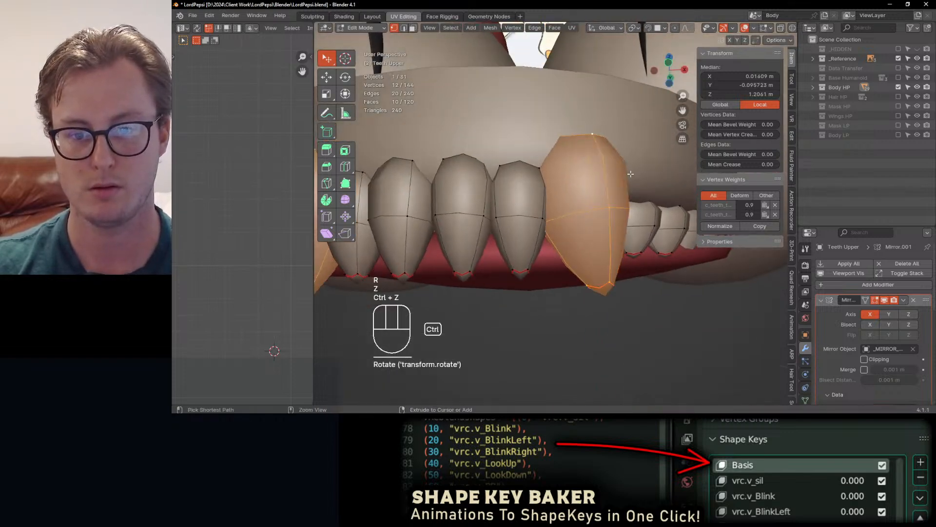
key("ctrl+z")
Move the canine and rotate it 15.5° about the vertical axis.
key("g")
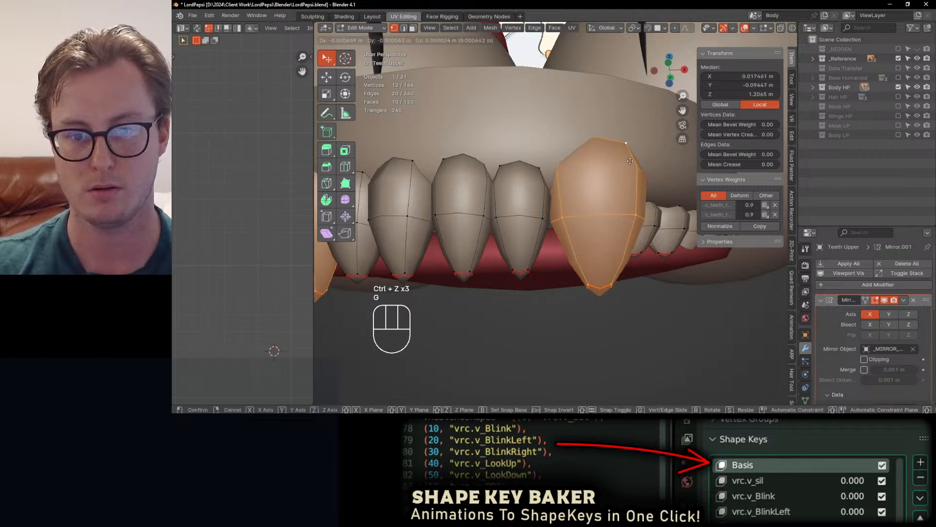
left_click(640, 161)
key("r")
key("z")
left_click(646, 150)
key("g")
left_click(649, 145)
key("r")
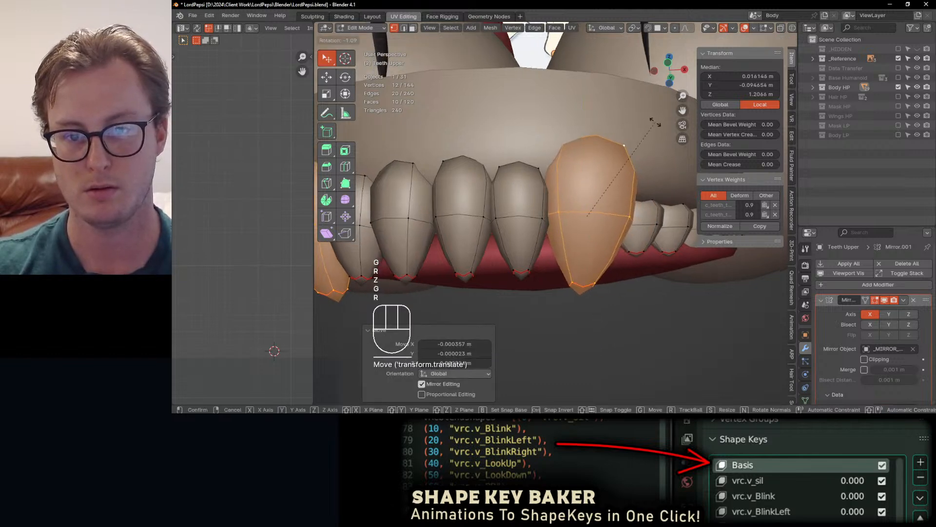
left_click(654, 125)
Rotate the canine 9.71° about Z and -4.85° facing the view.
middle_click_drag(652, 126, 628, 181)
key("r")
key("z")
left_click(655, 136)
key("r")
left_click(648, 129)
Fine-tune the canine with small rotations and nudges, then leave Edit Mode.
middle_click_drag(648, 130, 593, 233)
key("r")
left_click(658, 176)
key("r")
left_click(541, 142)
key("g")
left_click(540, 147)
key("g")
key("g")
left_click(599, 213)
key("Tab")
Enter Edit Mode on Gums Upper and select a gum edge loop in wireframe view.
left_click(551, 130)
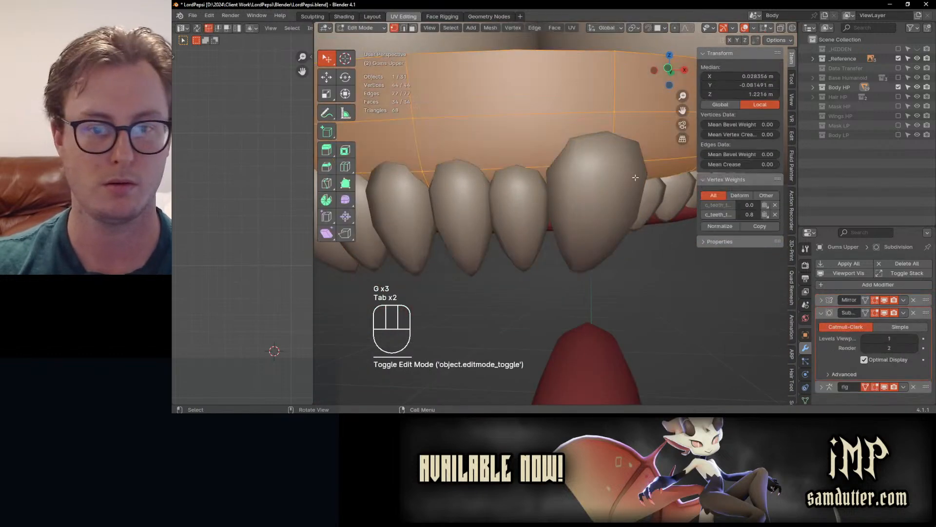
key("Tab")
key("z")
left_click(592, 194, "alt+shift")
left_click(590, 193, "alt+shift")
middle_click_drag(591, 193, 484, 201, "shift")
scroll(488, 200, "down", 3)
key("b")
left_click_drag(503, 146, 566, 196)
middle_click_drag(507, 229, 534, 236)
key("z")
left_click(576, 217)
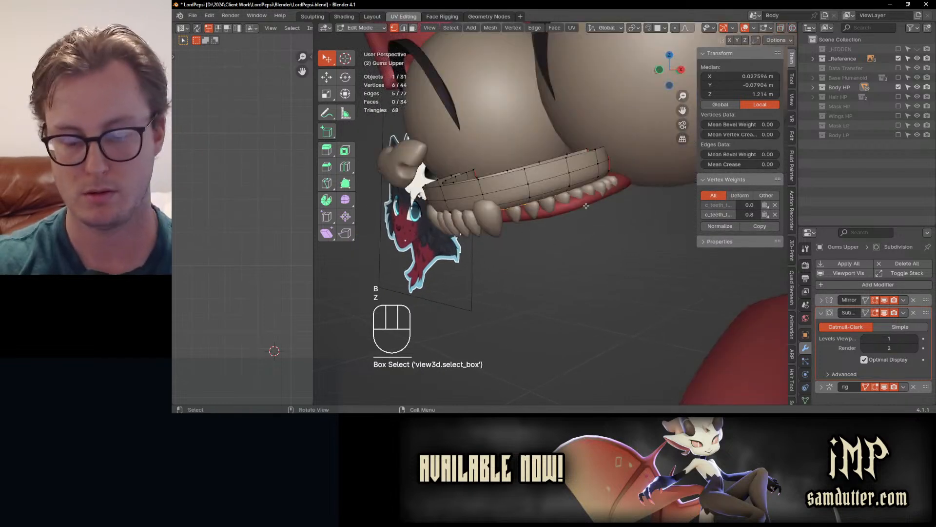
From a side view, move the gum loop and select the neighbouring edge loop.
key("KP_3")
key("g")
left_click(476, 197)
left_click(460, 183)
left_click(471, 173, "alt+shift")
middle_click_drag(470, 173, 585, 186)
scroll(585, 186, "down", 3)
middle_click_drag(523, 161, 568, 166)
scroll(586, 161, "up", 2)
Shrink the inner gum edge loop with Alt+S, then exit and select Teeth Upper.
key("alt+s")
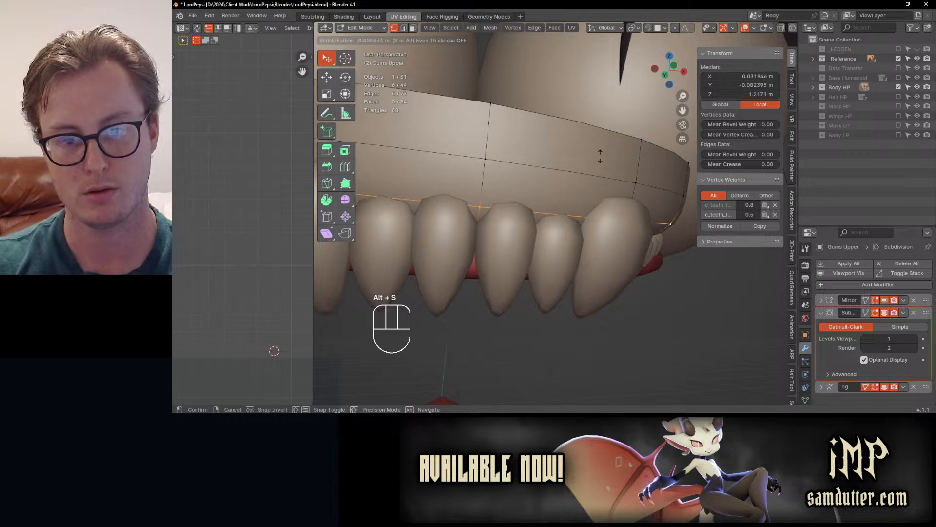
left_click(596, 161)
middle_click_drag(596, 161, 605, 218)
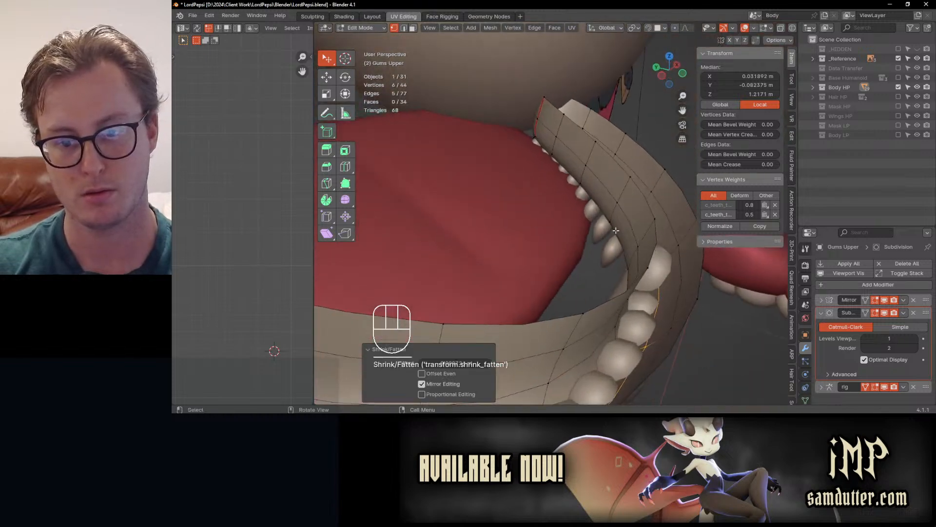
key("ctrl+z")
left_click(661, 238, "alt")
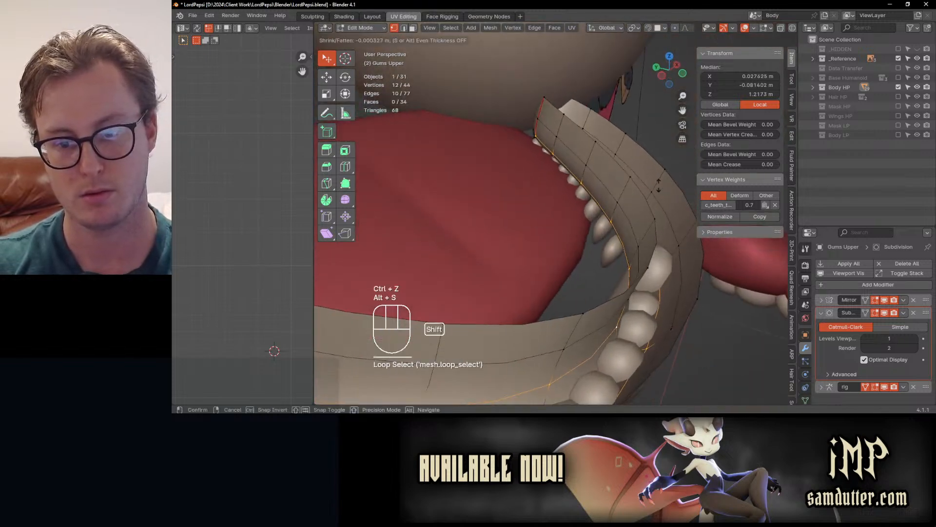
left_click(641, 230)
middle_click_drag(641, 230, 592, 199)
key("Tab")
left_click(622, 317)
left_click(557, 237)
Delete three surplus teeth, leaving six teeth (36 vertices), and isolate them in Local View.
key("Tab")
left_click(593, 199)
key("l")
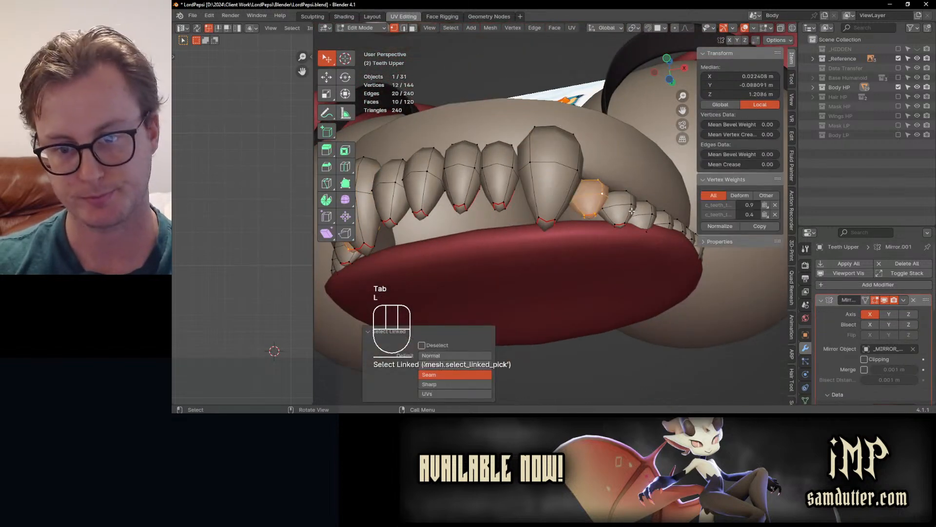
key("l")
middle_click_drag(663, 225, 651, 227)
key("l")
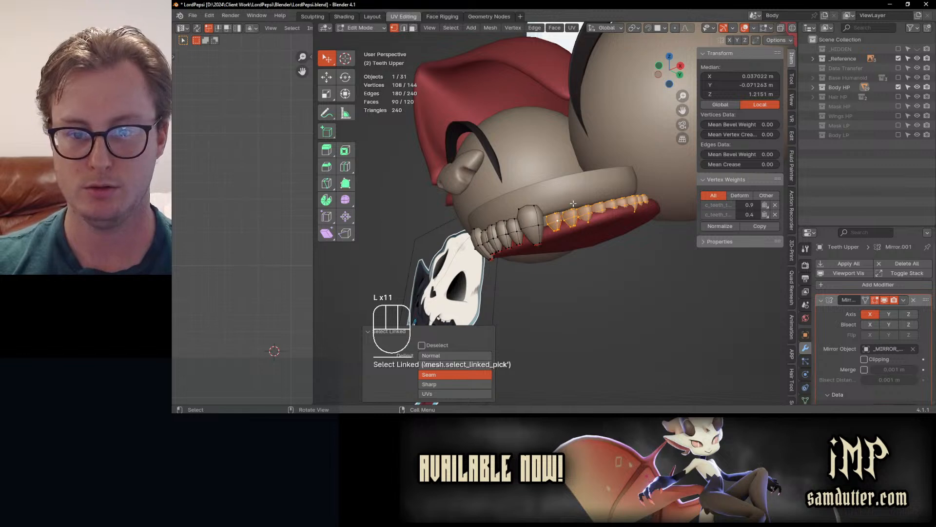
key("x")
left_click(637, 189)
middle_click_drag(637, 189, 481, 238)
left_click(503, 247)
key("slash")
Select all the upper teeth and clear their old seams.
key("a")
key("q")
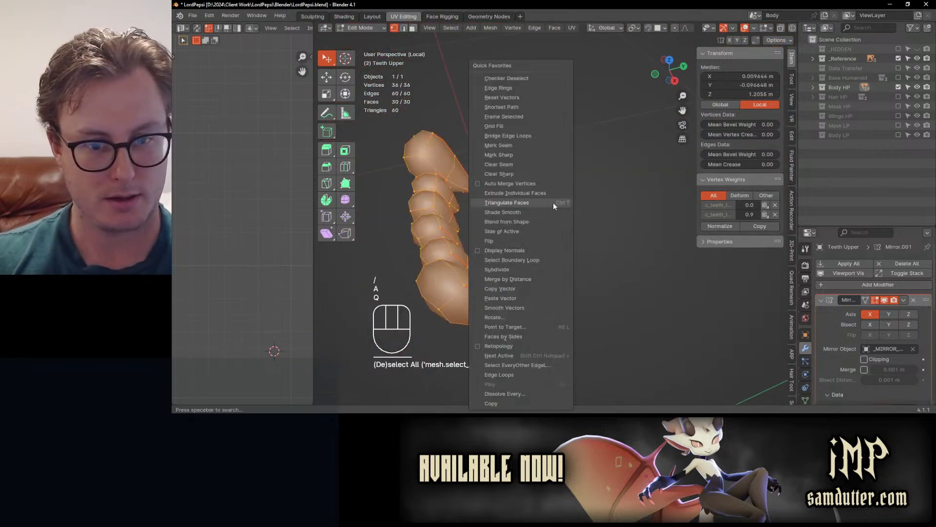
left_click(498, 145)
middle_click_drag(499, 145, 475, 143)
In Edge mode, select edge loops around the teeth for the new seams.
left_click(402, 28)
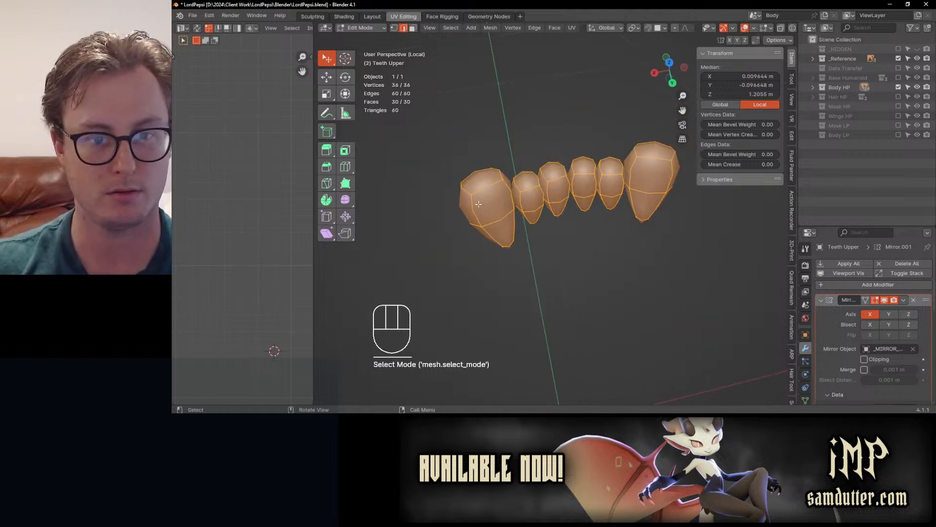
left_click(504, 192)
left_click(503, 191, "alt+shift")
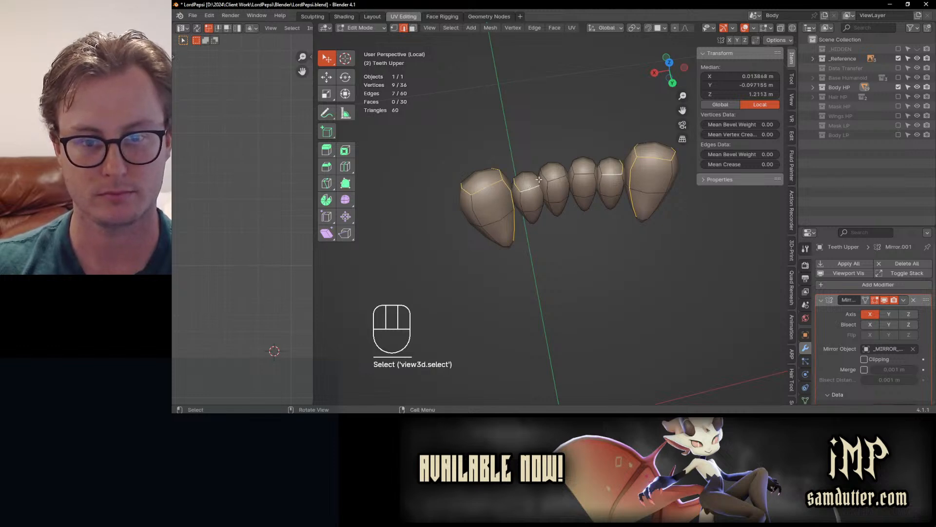
key("shift+z")
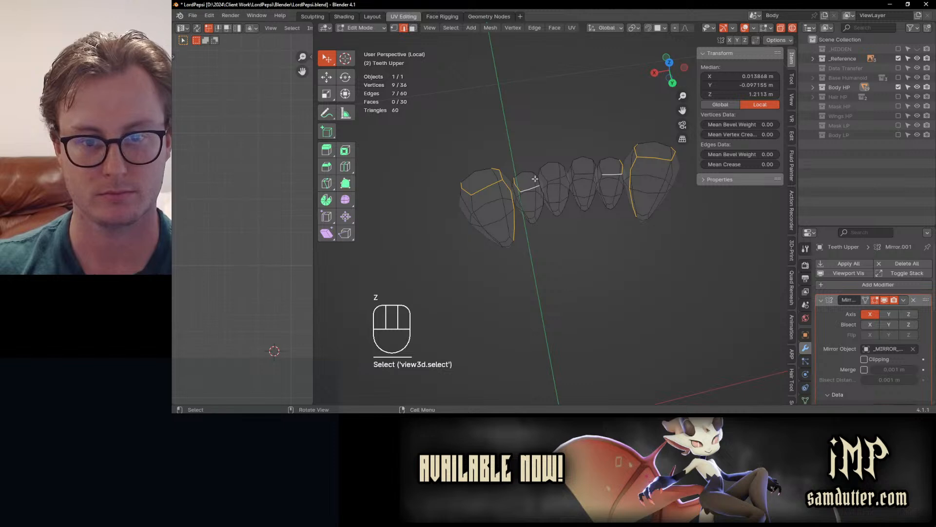
key("shift+z")
scroll(528, 178, "up", 2)
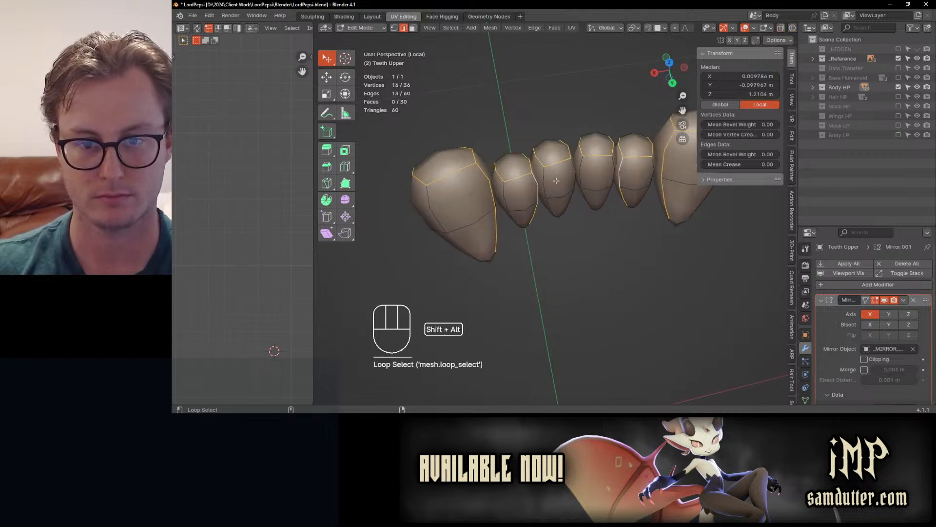
left_click(570, 175, "alt+shift")
middle_click_drag(571, 175, 561, 141)
middle_click_drag(559, 214, 549, 136)
middle_click_drag(543, 214, 546, 190, "shift")
middle_click_drag(498, 235, 471, 283)
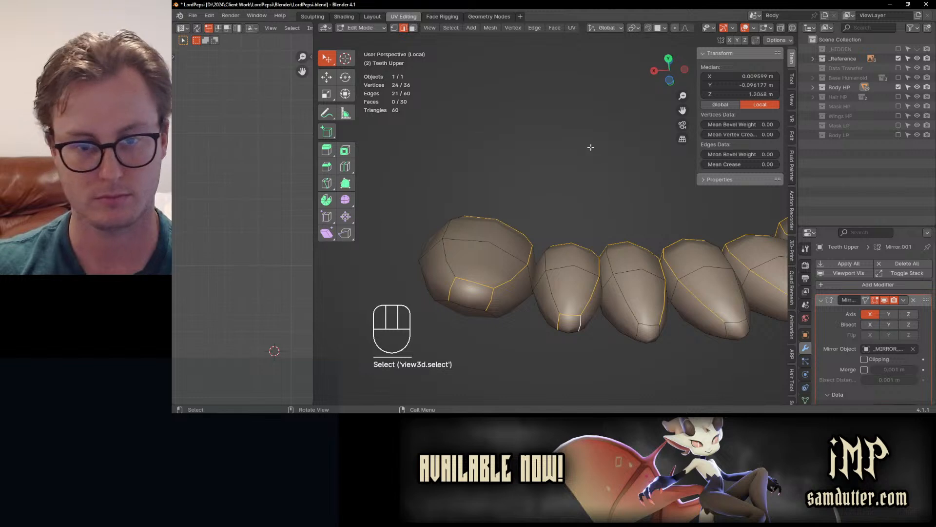
Mark the loops as seams and unwrap the teeth, undoing a first Straighten attempt.
key("Tab")
key("Tab")
key("q")
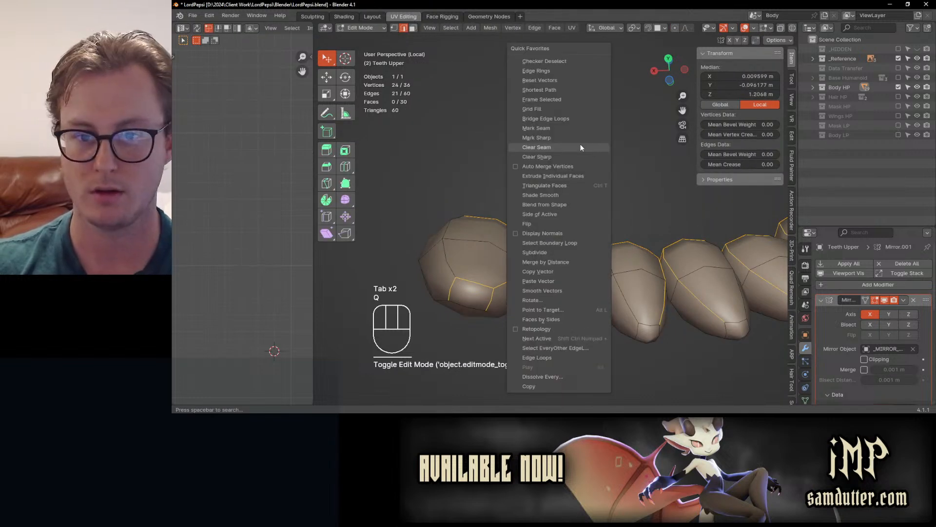
left_click(556, 127)
key("a")
key("u")
key("u")
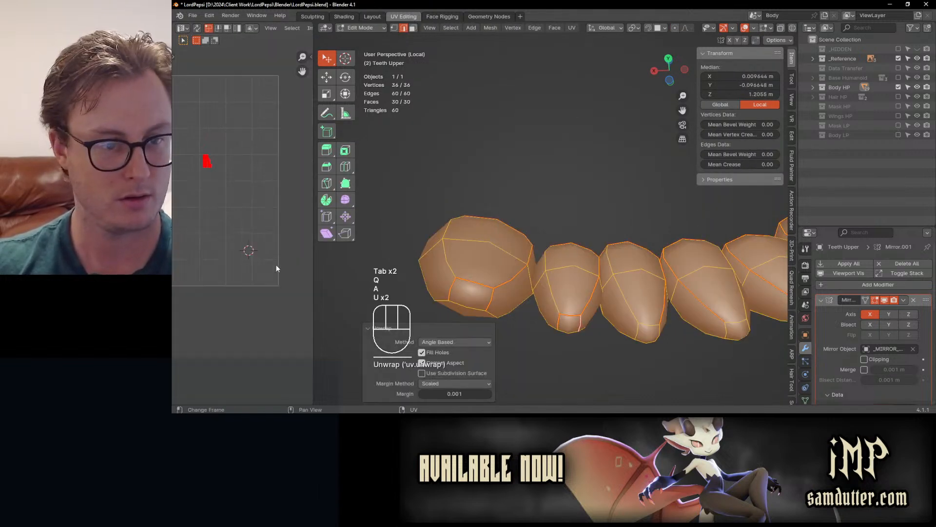
key("a")
key("alt+p")
key("u")
key("u")
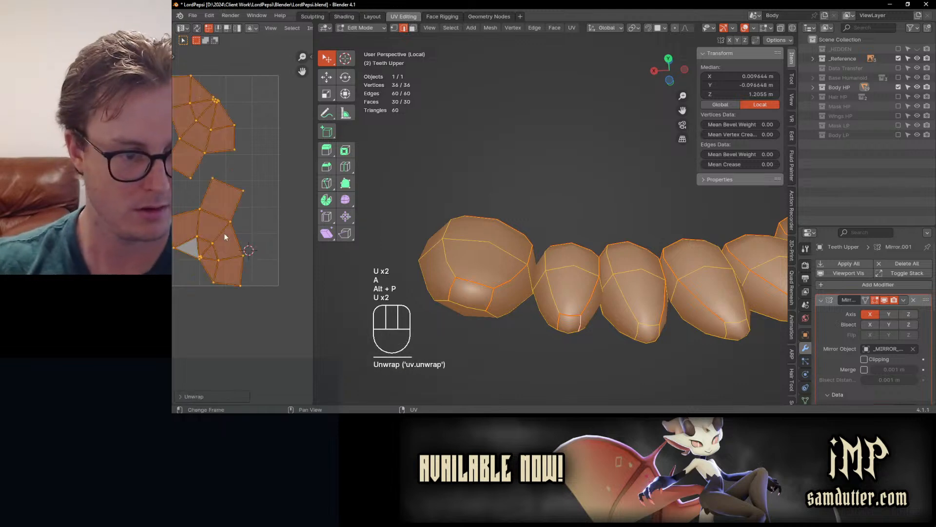
middle_click_drag(210, 241, 267, 275, "shift")
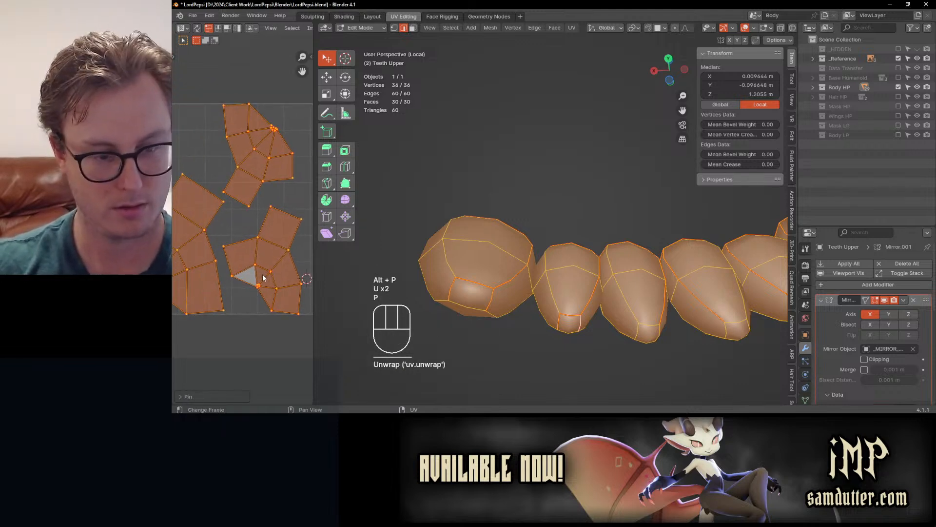
key("q")
left_click(239, 293)
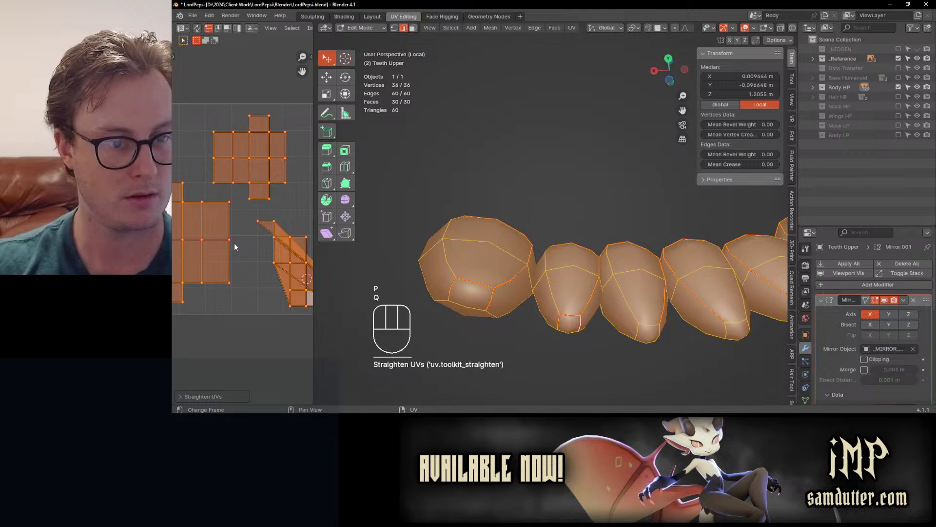
key("ctrl+z")
Mark additional seam edges on the third tooth.
left_click(628, 318)
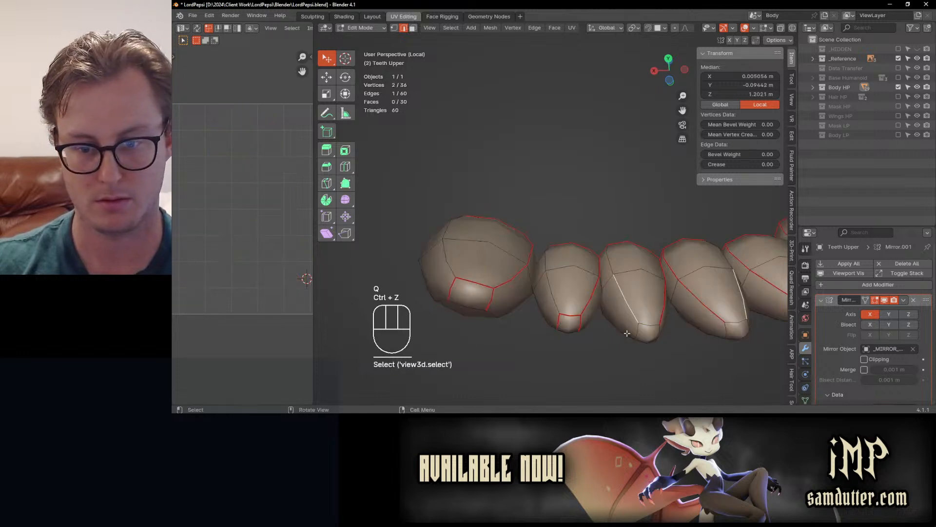
left_click(659, 330, "shift")
key("q")
left_click(616, 146)
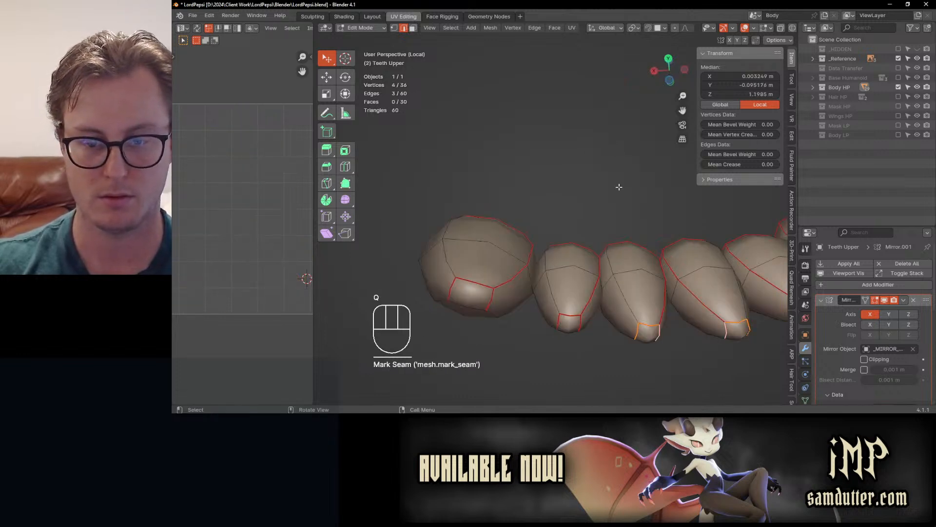
Re-unwrap all the teeth, pin and straighten the UV islands, then return to Object Mode.
key("a")
key("u")
key("u")
key("p")
key("q")
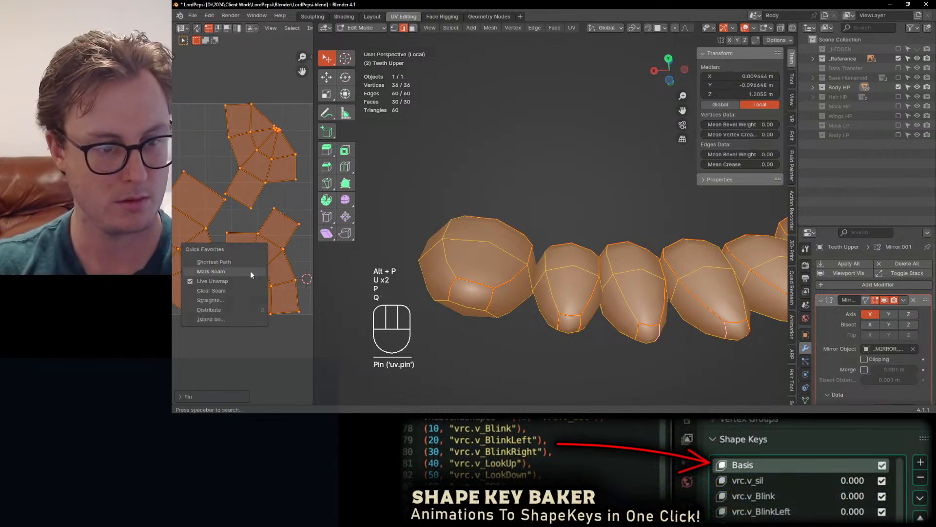
left_click(214, 300)
key("Tab")
key("KP_3")
Back in the full scene, duplicate one upper tooth in Edit Mode and move the copy aside.
key("slash")
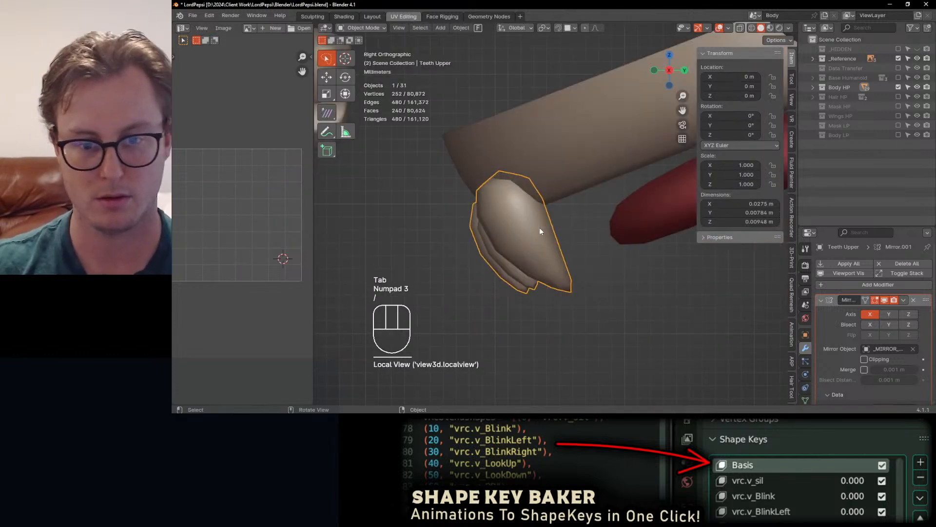
key("Tab")
middle_click_drag(486, 240, 507, 220)
left_click(476, 227)
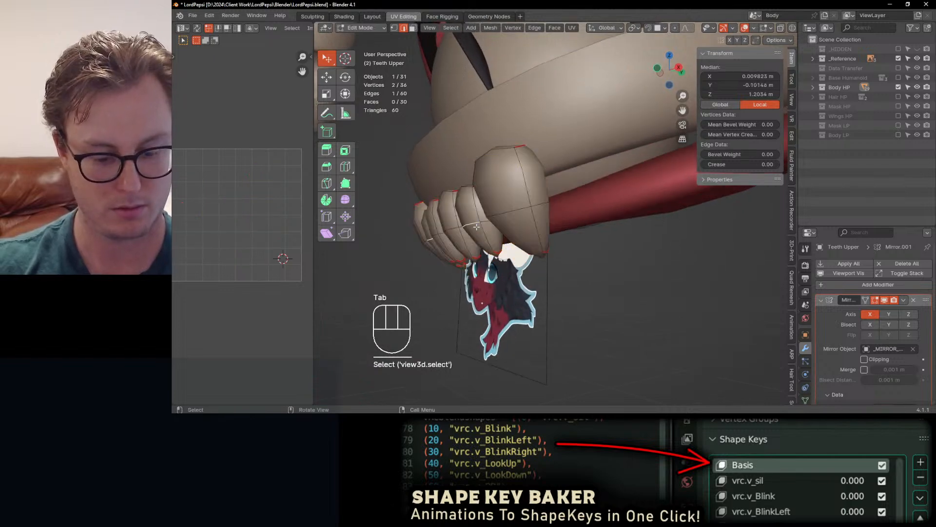
key("l")
key("shift+d")
right_click(477, 227)
middle_click_drag(477, 226, 585, 261)
key("g")
left_click(621, 262)
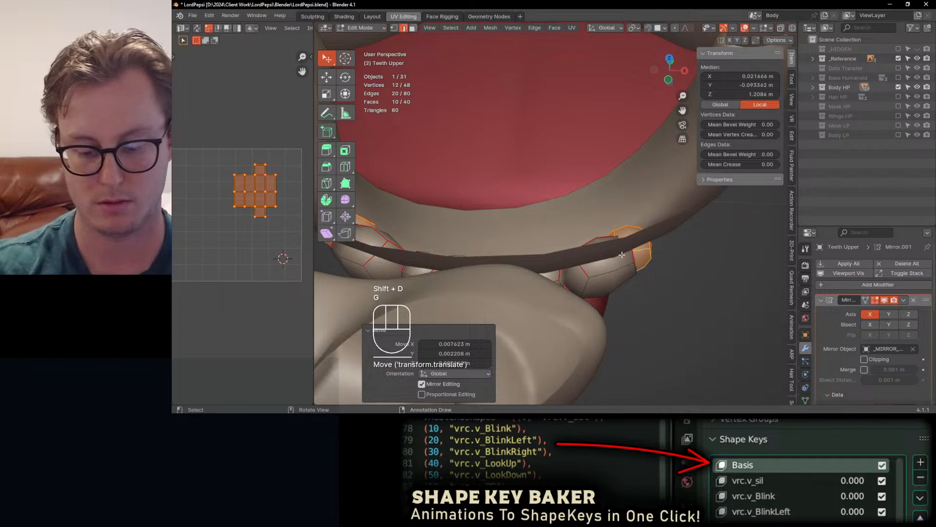
From the bottom view, rotate and position the copied tooth along the gum curve.
key("ctrl+KP_7")
middle_click_drag(678, 180, 603, 183, "shift")
key("r")
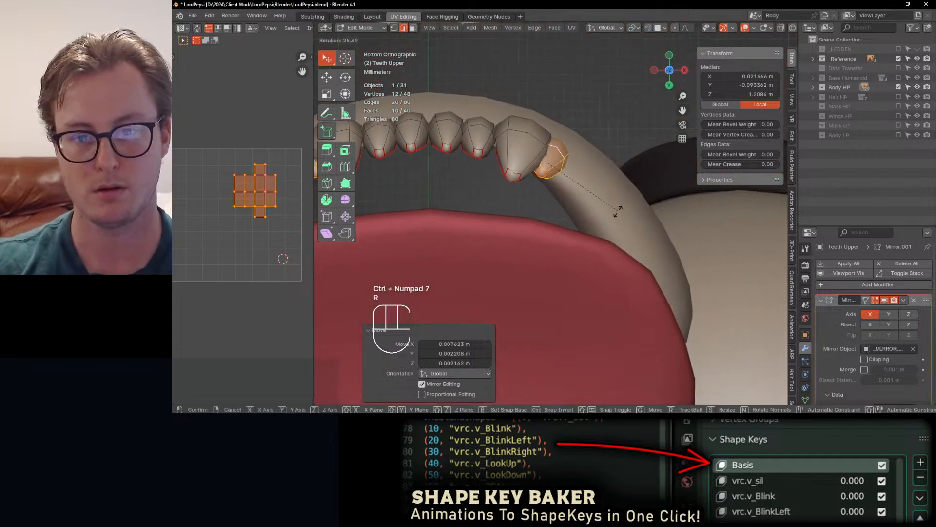
left_click(618, 216)
key("g")
left_click(624, 223)
key("r")
left_click(594, 170)
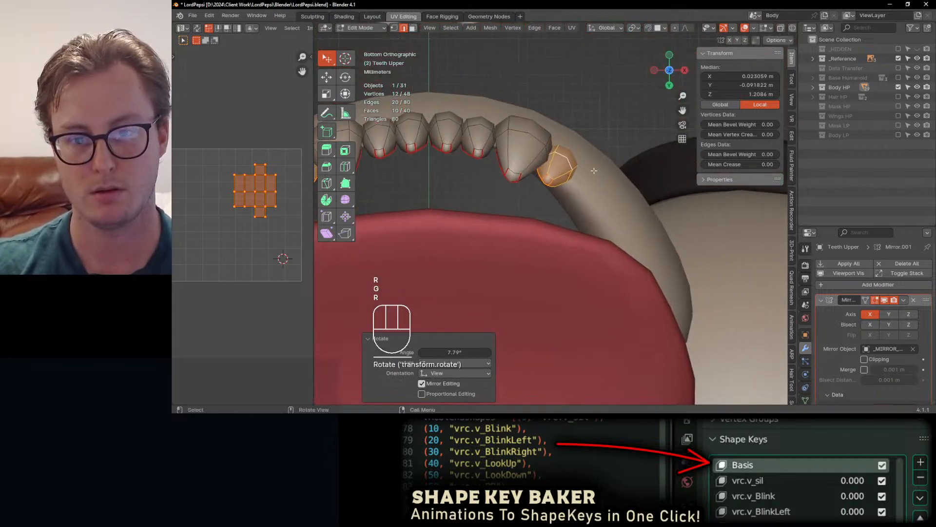
Duplicate the tooth again and move and rotate the new copy into the next gap.
key("shift+d")
left_click(621, 195)
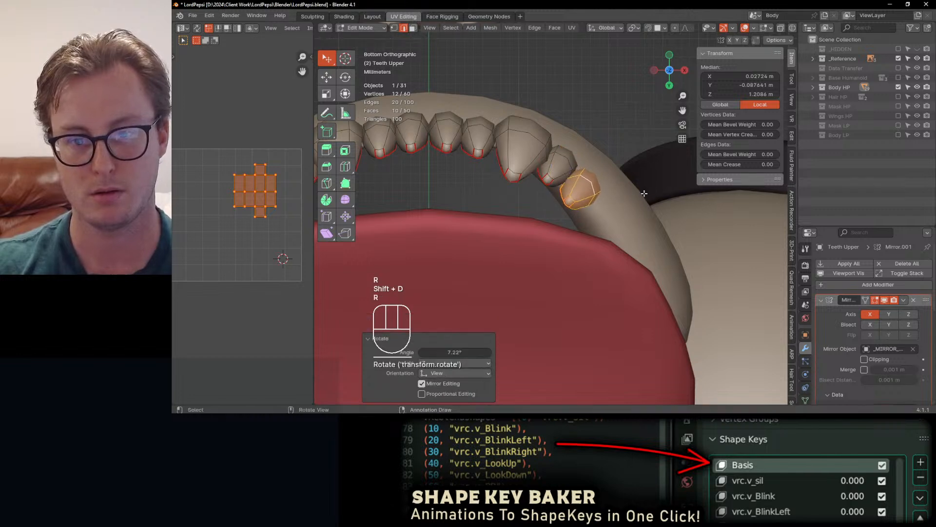
middle_click_drag(645, 189, 599, 204)
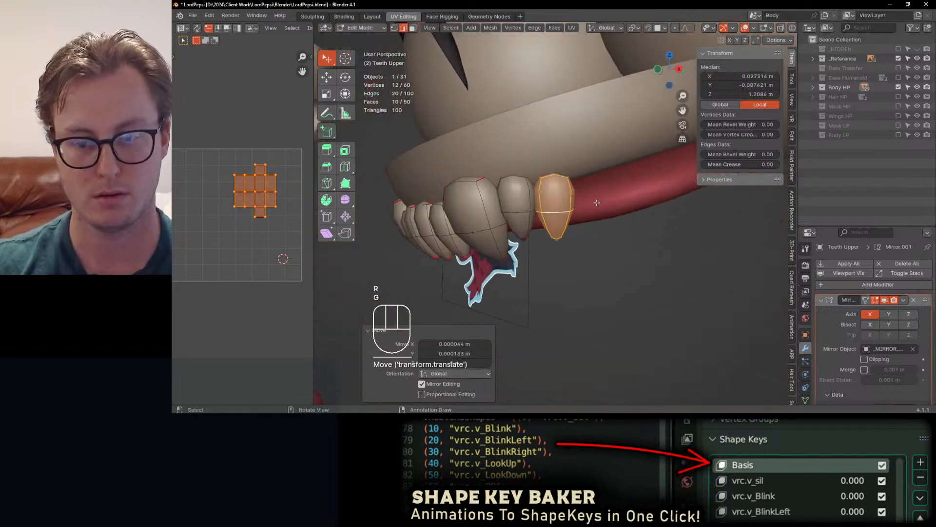
key("KP_3")
key("g")
left_click(592, 193)
key("r")
left_click(603, 170)
Align the new tooth with the gum using Z-constrained rotations and a small move.
middle_click_drag(605, 163, 621, 166)
key("r")
key("z")
left_click(609, 134)
middle_click_drag(609, 133, 572, 134)
key("r")
key("z")
left_click(601, 139)
key("r")
left_click(590, 131)
key("g")
left_click(560, 136)
Select the extra neighbouring tooth and delete it.
left_click(517, 211)
key("l")
key("x")
left_click(519, 210)
Move the remaining tooth toward the molar and rotate it around Z.
key("l")
middle_click_drag(557, 204, 610, 157)
key("g")
left_click(566, 217)
key("r")
key("z")
left_click(612, 172)
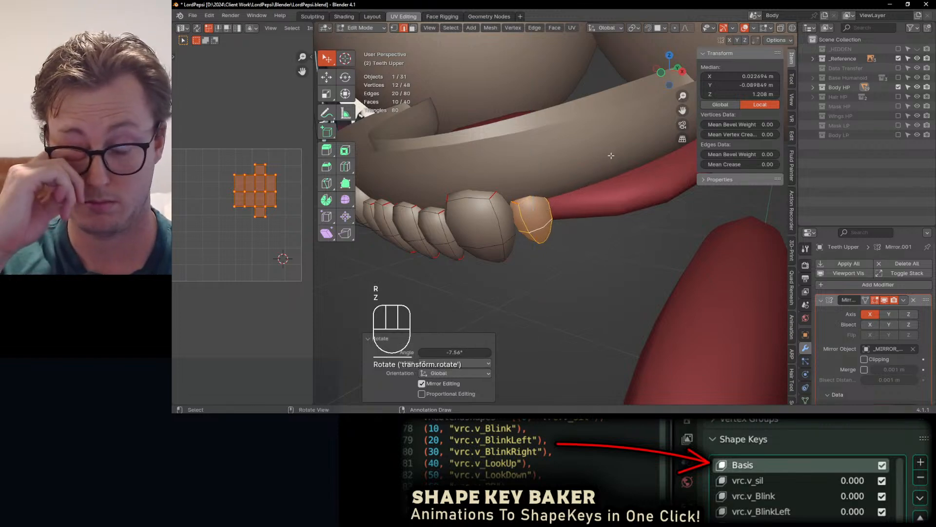
Refine the tooth's placement with small moves and a 4.45° rotation.
middle_click_drag(611, 155, 566, 192)
key("r")
left_click(590, 176)
key("g")
left_click(592, 178)
key("r")
left_click(592, 180)
key("g")
left_click(582, 182)
Reposition the tooth and turn it around Z until it follows the gum.
key("g")
left_click(619, 199)
key("r")
key("z")
left_click(618, 228)
key("r")
key("z")
left_click(613, 201)
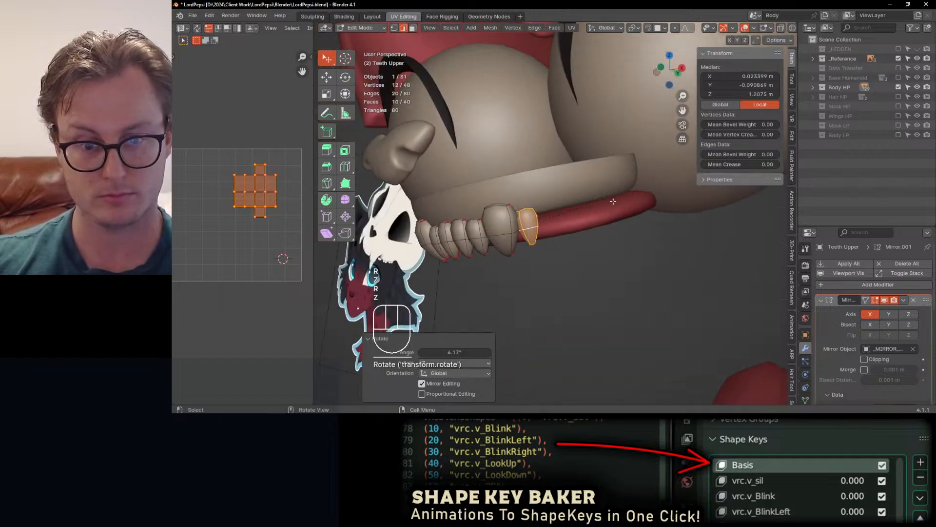
key("g")
left_click(615, 190)
key("r")
key("z")
left_click(613, 181)
middle_click_drag(613, 182, 612, 172)
key("r")
left_click(615, 178)
Duplicate the tooth once more, undoing the extra repeated copy.
key("shift+d")
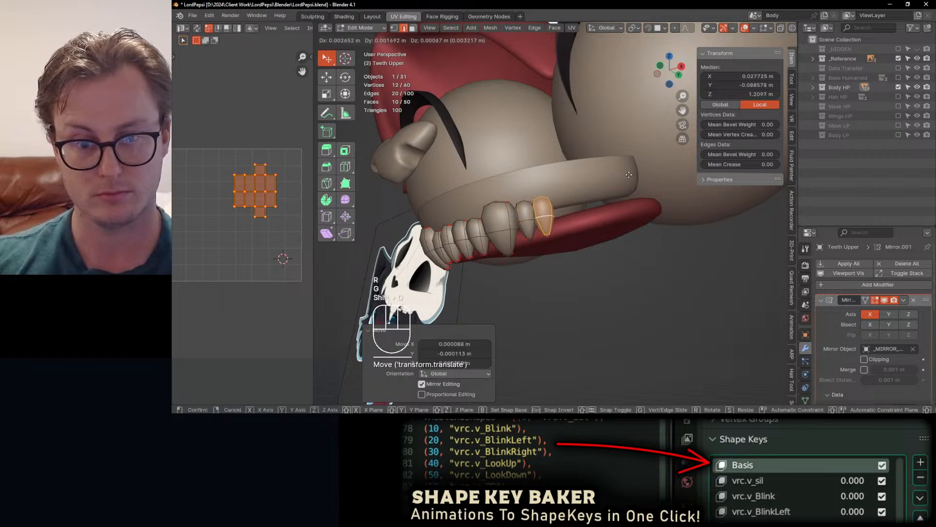
left_click(630, 175)
key("shift+r")
middle_click_drag(632, 175, 591, 207)
key("g")
key("ctrl+z")
Select the neighbouring teeth together and rotate and move them, including a 3.07° turn.
key("l")
key("l")
Select another tooth piece, move it into place, then select all teeth.
key("l")
key("r")
left_click(645, 224)
key("g")
left_click(578, 199)
key("r")
left_click(649, 191)
key("g")
left_click(640, 192)
key("r")
left_click(644, 192)
Fine-tune the grouped teeth with further rotations, mostly locked to Z.
key("r")
key("z")
left_click(642, 200)
key("r")
left_click(650, 186)
key("r")
left_click(592, 199)
key("r")
key("z")
left_click(622, 205)
left_click(554, 202)
key("l")
key("g")
left_click(541, 178)
key("a")
Leave Teeth Upper and enter Edit Mode on the Gums Upper object.
key("Tab")
left_click(588, 162)
key("Tab")
scroll(588, 162, "down", 3)
Narrow a Gums Upper cross loop along X and shift it along X, twice.
left_click(549, 208)
left_click(549, 208, "alt+shift")
left_click(549, 209, "alt+shift")
key("s")
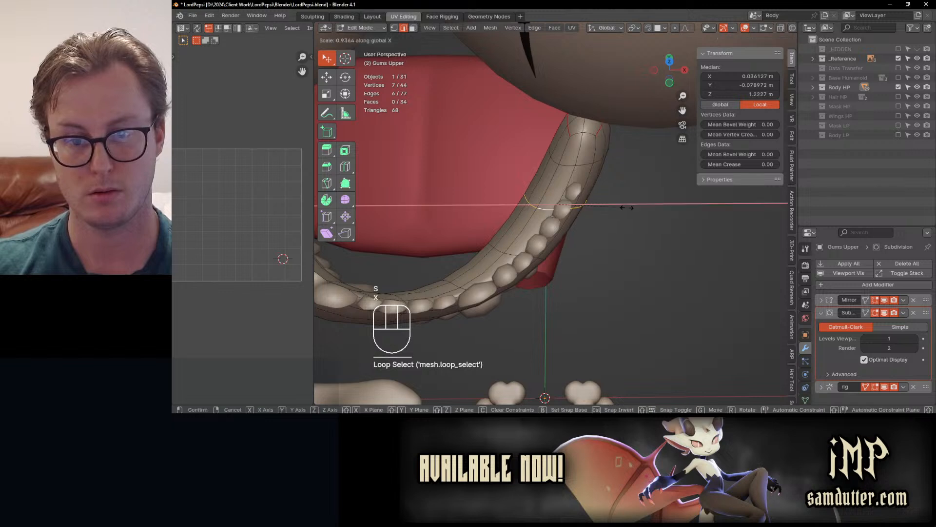
key("x")
left_click(607, 205)
key("g")
key("x")
left_click(620, 208)
key("s")
key("x")
left_click(612, 201)
key("g")
key("x")
left_click(615, 202)
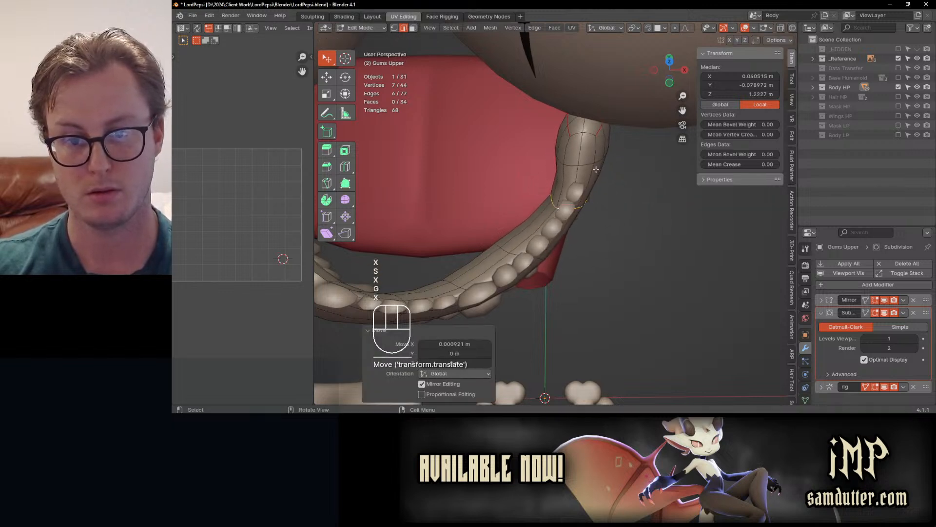
Narrow the upper cross loop of the gums along X and shift it along X.
left_click(587, 165)
left_click(588, 165, "alt+shift")
left_click(588, 165, "alt+shift")
key("s")
key("x")
left_click(630, 175)
key("g")
key("x")
left_click(590, 133)
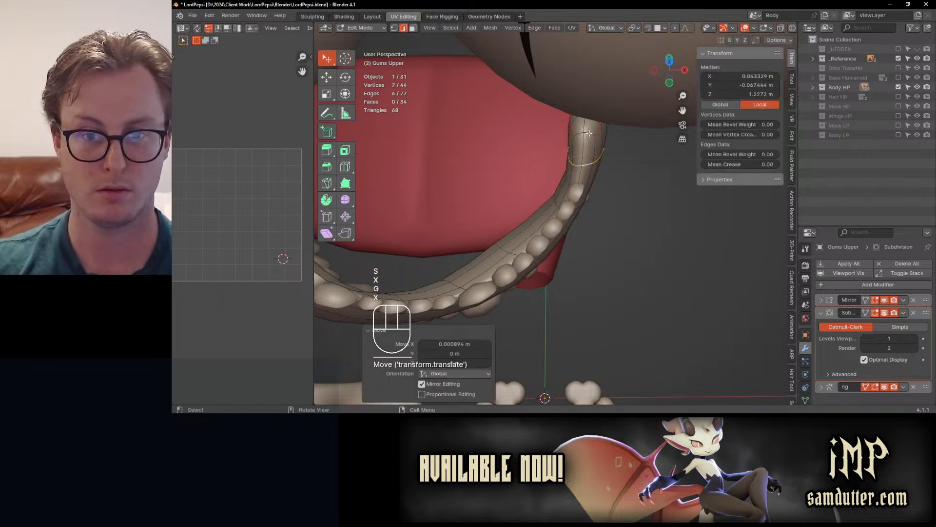
In right-side wireframe view, box-select the gums' end faces and rotate them.
left_click(393, 28)
key("z")
left_click(587, 134)
key("b")
left_click_drag(530, 88, 597, 146)
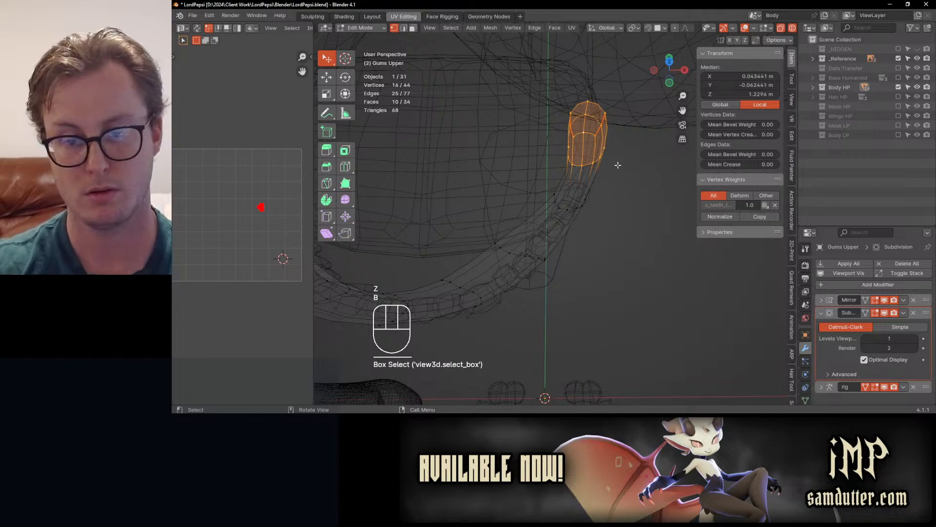
key("KP_3")
scroll(540, 206, "up", 3)
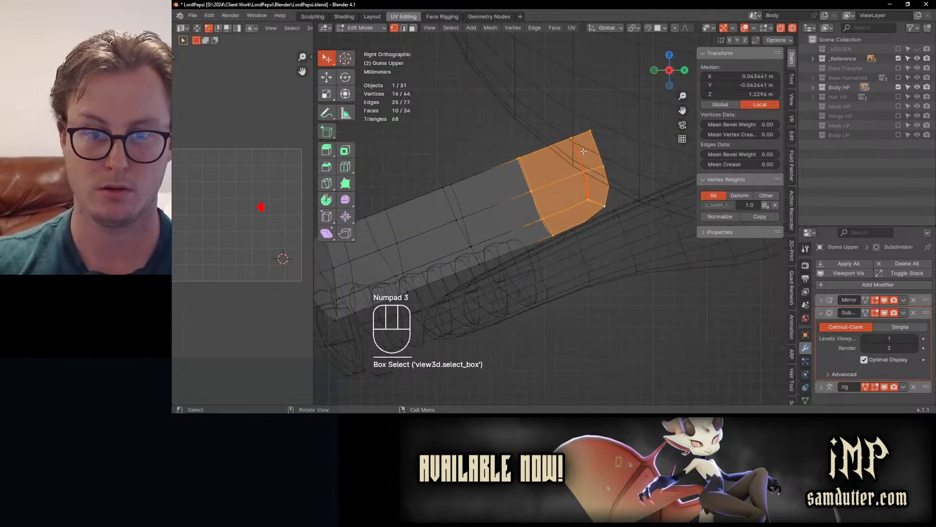
left_click(583, 181)
key("b")
left_click_drag(545, 100, 650, 231)
key("r")
left_click(588, 208)
Move the gums' end section into place, then shift it further along X.
key("b")
left_click_drag(509, 127, 679, 288)
key("g")
left_click(648, 292)
key("z")
middle_click_drag(529, 242, 597, 257)
key("g")
key("x")
left_click(669, 264)
Rotate the gum end around the vertical Z axis and return to Object Mode.
key("r")
key("z")
left_click(659, 290)
scroll(659, 289, "down", 3)
key("Tab")
middle_click_drag(565, 298, 585, 210)
Review the teeth and gums around the head and save LordPepsi.blend.
scroll(592, 253, "down", 2)
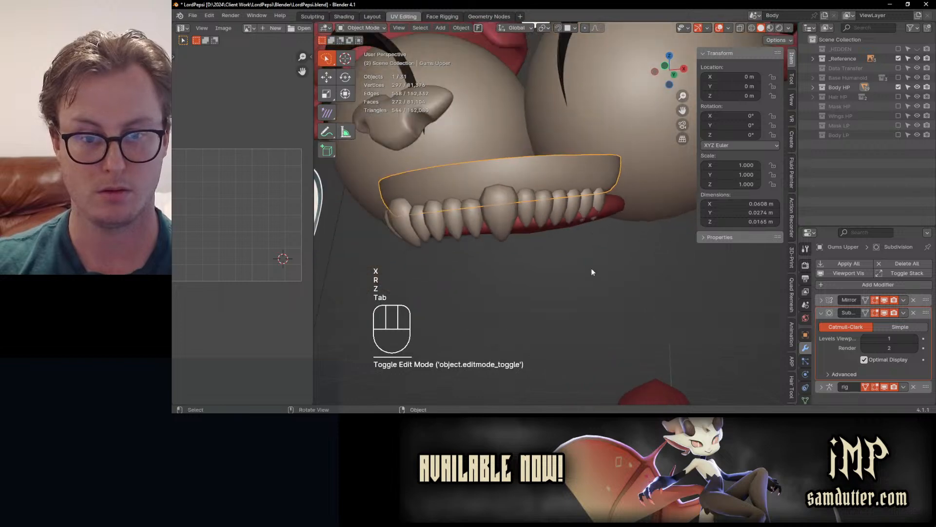
left_click(571, 257)
scroll(571, 257, "down", 3)
mouse_move(571, 259)
middle_mouse_down()
mouse_move(602, 236)
mouse_move(551, 209)
mouse_move(602, 268)
mouse_move(519, 252)
mouse_move(576, 250)
middle_mouse_up()
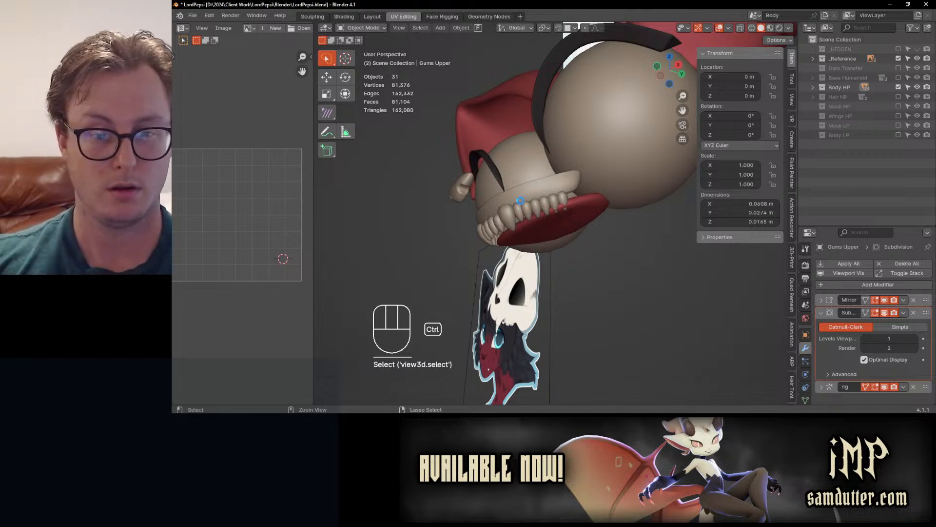
key("ctrl+s")
scroll(523, 200, "up", 4)
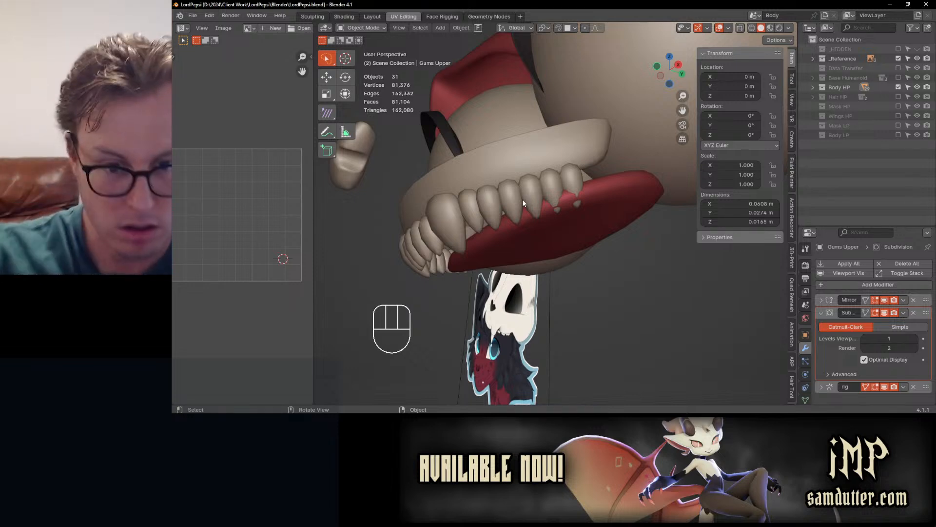
Select Gums Upper, switch to the right-side view, and enter Edit Mode.
left_click(519, 170)
key("KP_3")
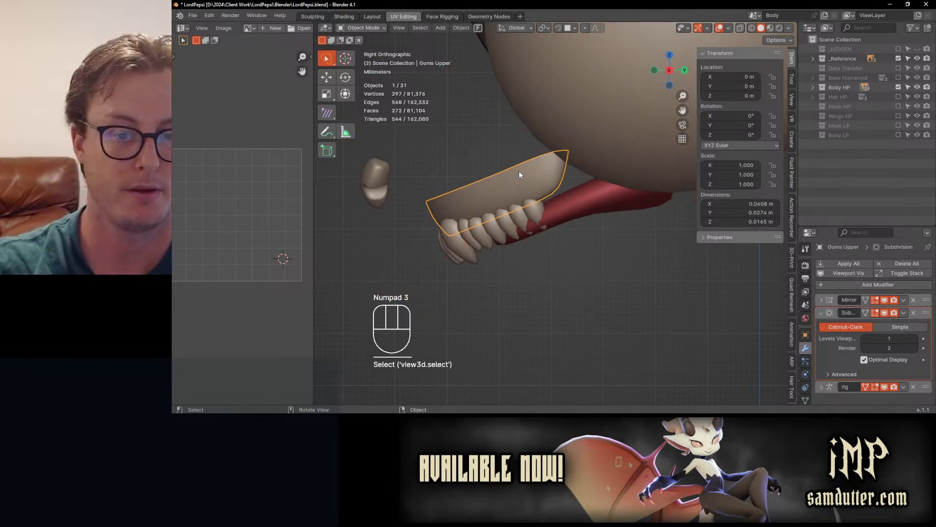
key("Tab")
scroll(457, 208, "up", 2)
Box-select the gums' front face and move it down-left.
key("z")
left_click(421, 221)
key("b")
left_click_drag(382, 190, 422, 233)
key("g")
key("ctrl+z")
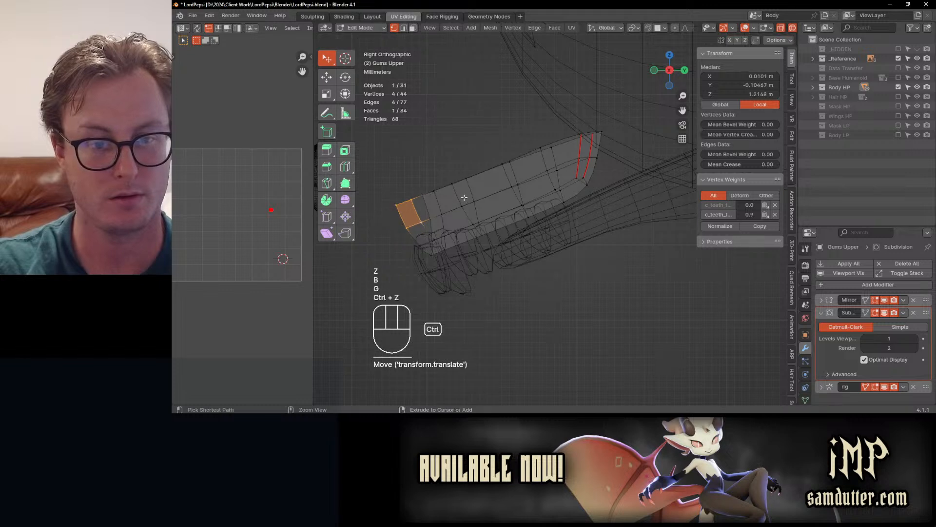
key("z")
key("g")
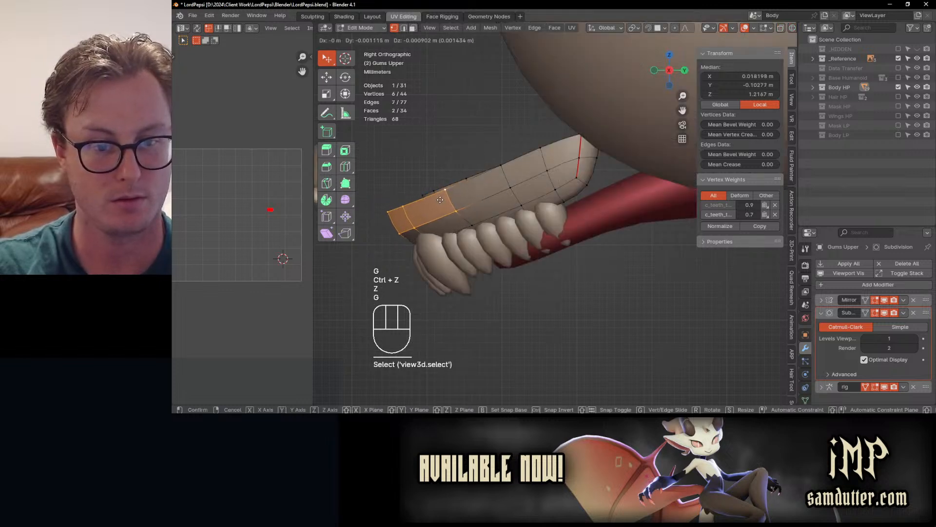
left_click(440, 199)
Select the gums' top edge loop and raise it along Z over the teeth.
left_click(389, 210)
left_click(444, 189, "ctrl")
left_click(462, 180, "alt")
key("g")
key("z")
left_click(464, 163)
key("g")
left_click(457, 161)
Move an inner gum face into place from inside the mouth.
middle_click_drag(481, 176, 482, 219)
left_click(480, 215)
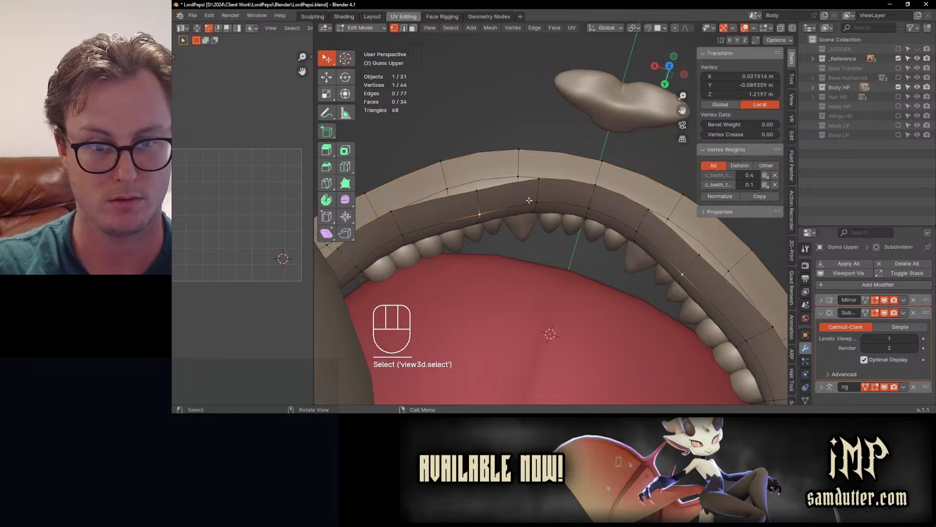
left_click(539, 179, "ctrl+shift")
middle_click_drag(538, 182, 507, 229)
key("g")
left_click(528, 237)
Nudge an inner gum edge into place and leave Edit Mode.
left_click(528, 233)
left_click(498, 268, "shift")
middle_click_drag(498, 267, 547, 270)
key("g")
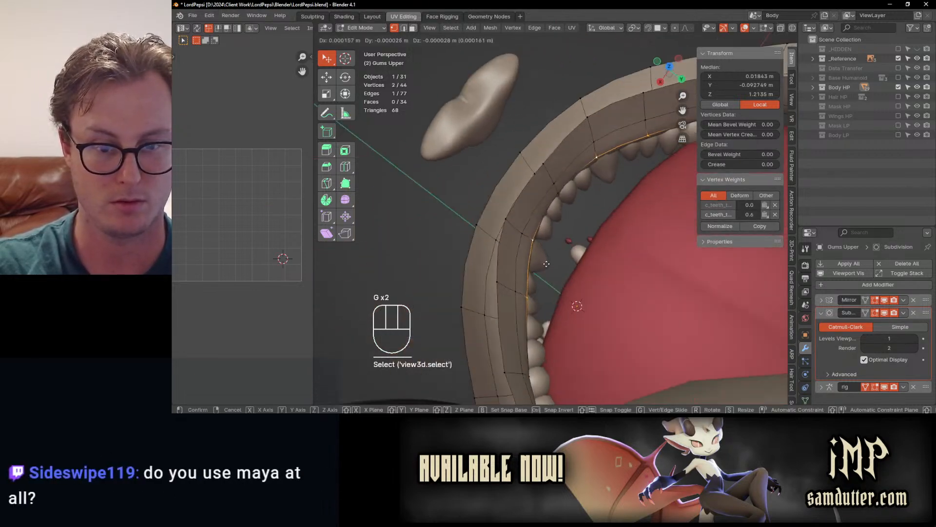
left_click(535, 269)
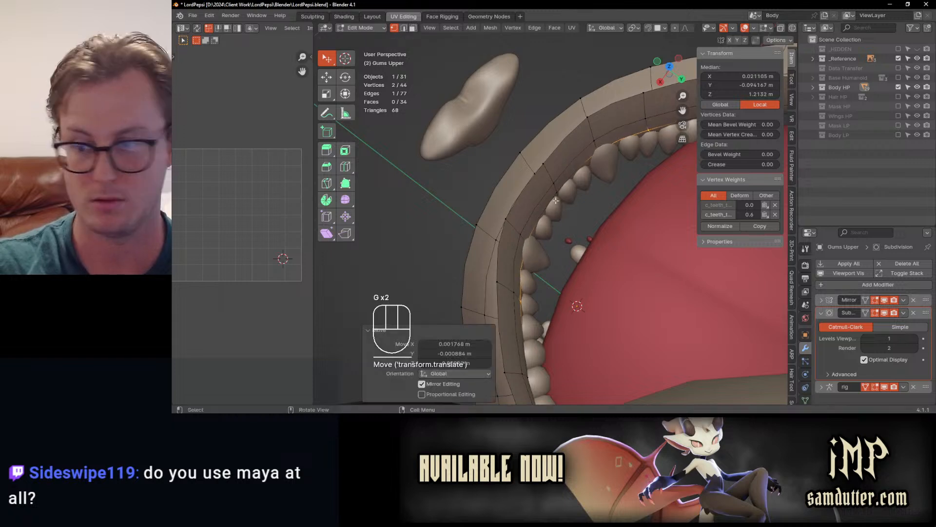
scroll(556, 217, "down", 10)
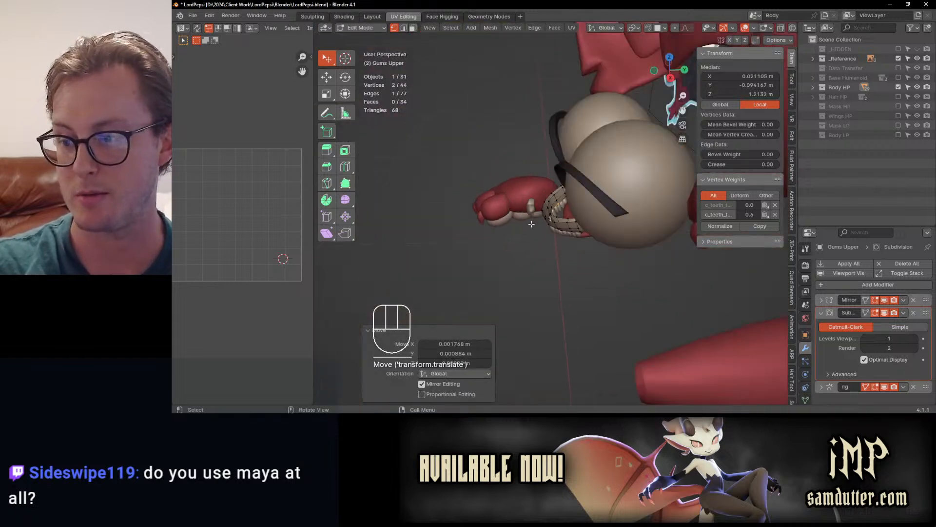
scroll(553, 214, "down", 2)
key("Tab")
key("Tab")
Select the upper gum edge loop and smooth it with LoopTools Relax.
scroll(546, 215, "up", 8)
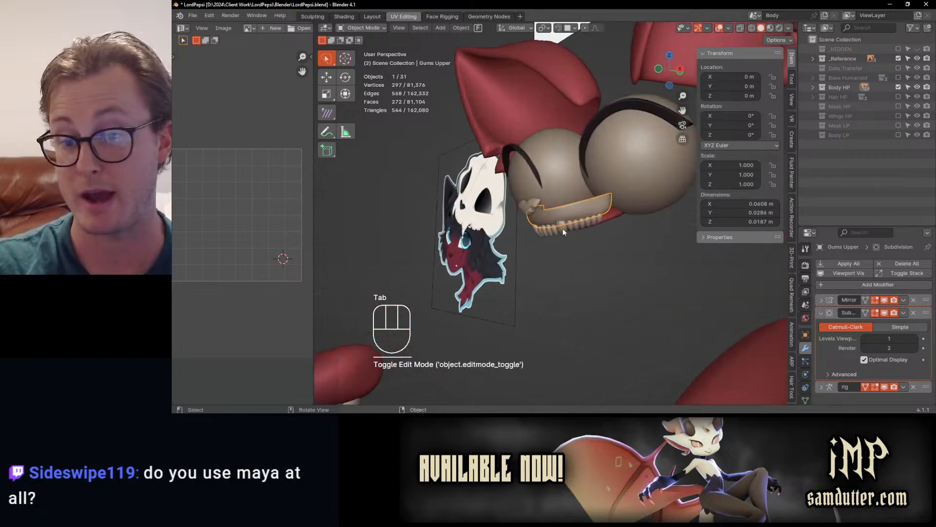
left_click(554, 209, "alt")
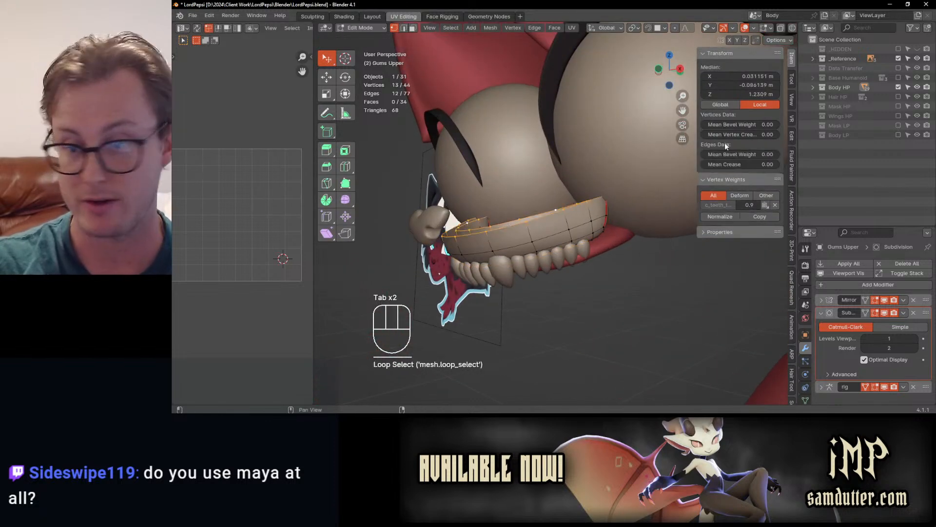
left_click(792, 139)
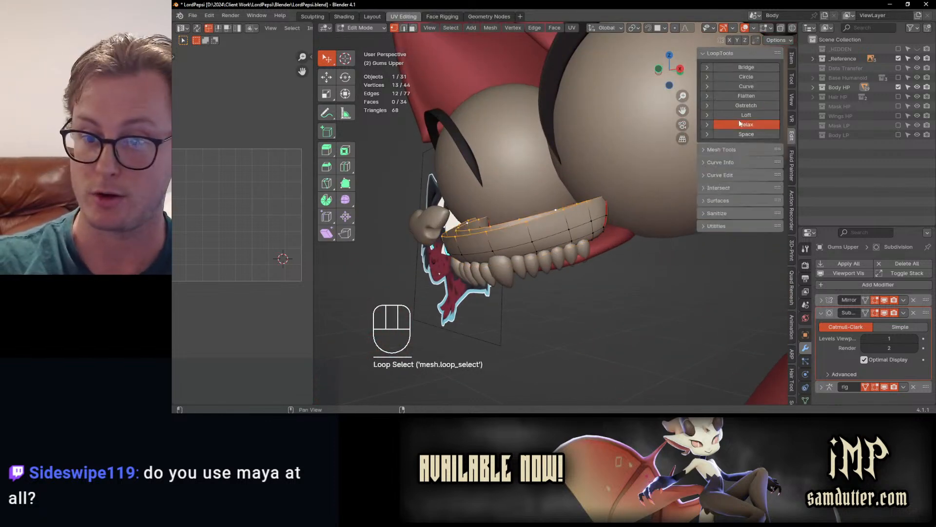
left_click(740, 124)
middle_click_drag(501, 210, 503, 230)
scroll(504, 230, "up", 5)
Edge-slide the upper gum loop to a new position.
key("Tab")
key("Tab")
key("z")
middle_click_drag(418, 226, 506, 236, "shift")
key("z")
key("g")
key("g")
left_click(426, 240)
Box-select the front gum faces, rotate them 4.74°, and move them slightly.
scroll(550, 225, "up", 2)
key("z")
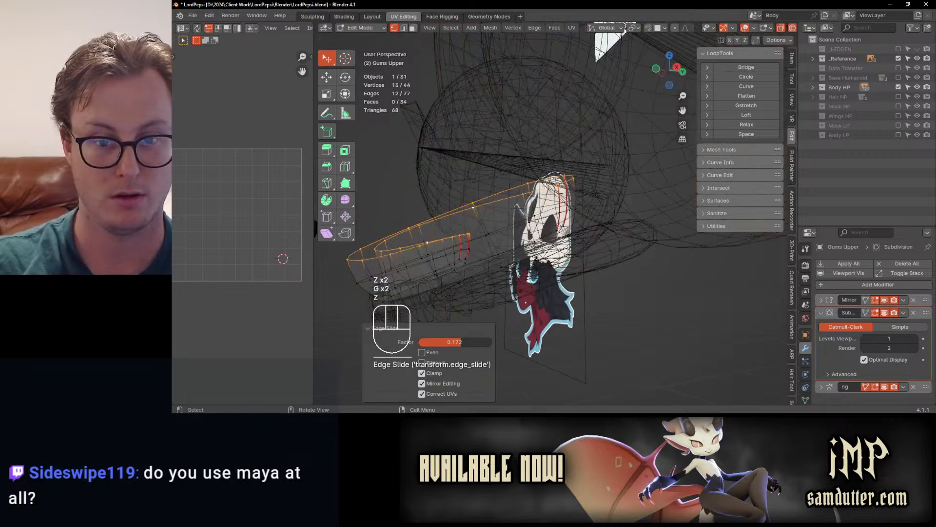
key("b")
left_click_drag(509, 144, 605, 241)
key("z")
key("r")
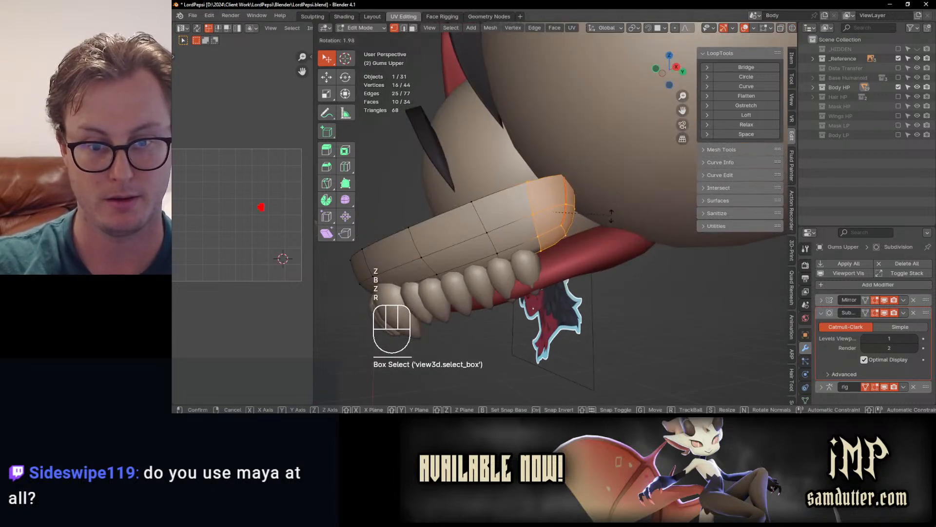
left_click(609, 222)
key("g")
left_click(609, 224)
Back in Object Mode, scale the Mouth object to 0.803 along X.
key("Tab")
scroll(556, 247, "down", 4)
middle_click_drag(556, 246, 466, 231)
left_click(535, 253)
key("s")
key("x")
left_click(584, 222)
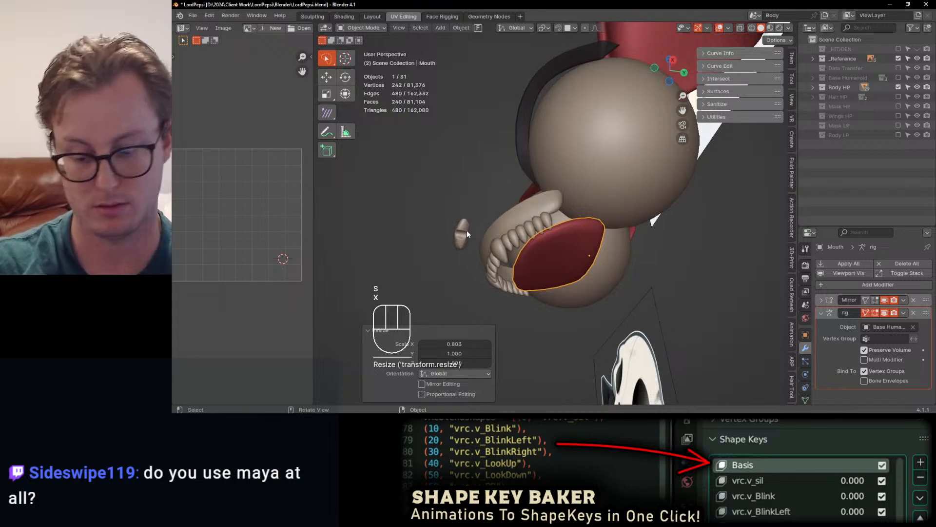
Reposition the mouth and narrow it along X to 0.691.
key("KP_3")
key("z")
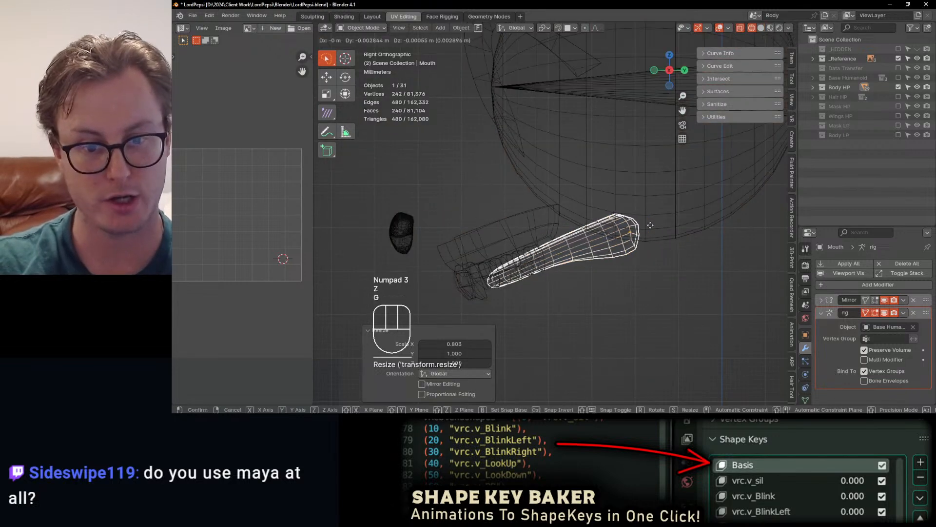
key("g")
left_click(625, 228)
key("z")
mouse_move(625, 228)
middle_mouse_down()
mouse_move(538, 235)
mouse_move(572, 276)
mouse_move(623, 260)
middle_mouse_up()
key("z")
key("s")
key("x")
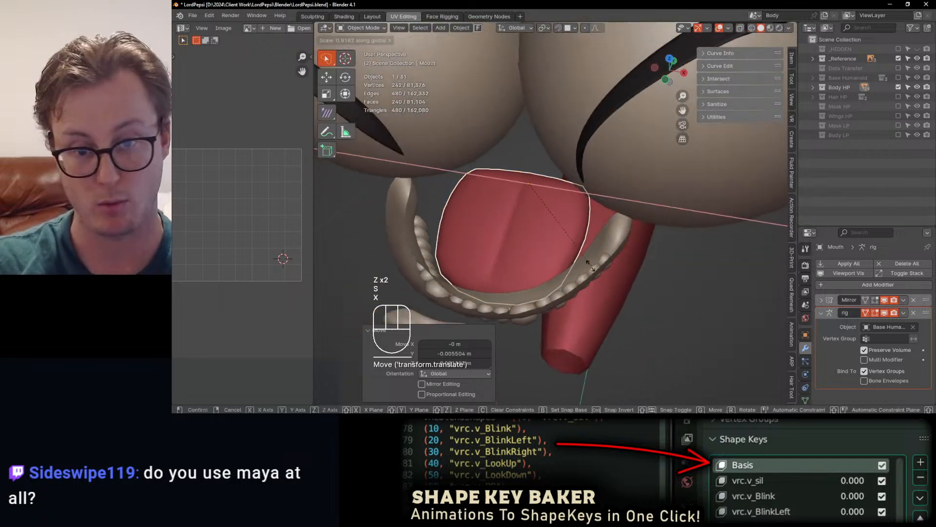
left_click(561, 254)
middle_click_drag(562, 254, 549, 218)
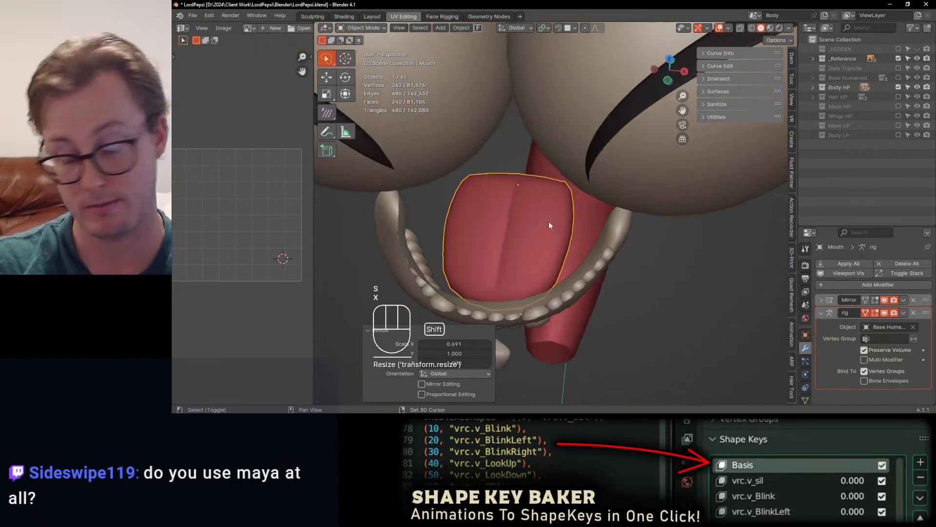
In Edit Mode, narrow the tongue-tip vertices along X to 0.285 with sharp proportional falloff.
key("Tab")
key("z")
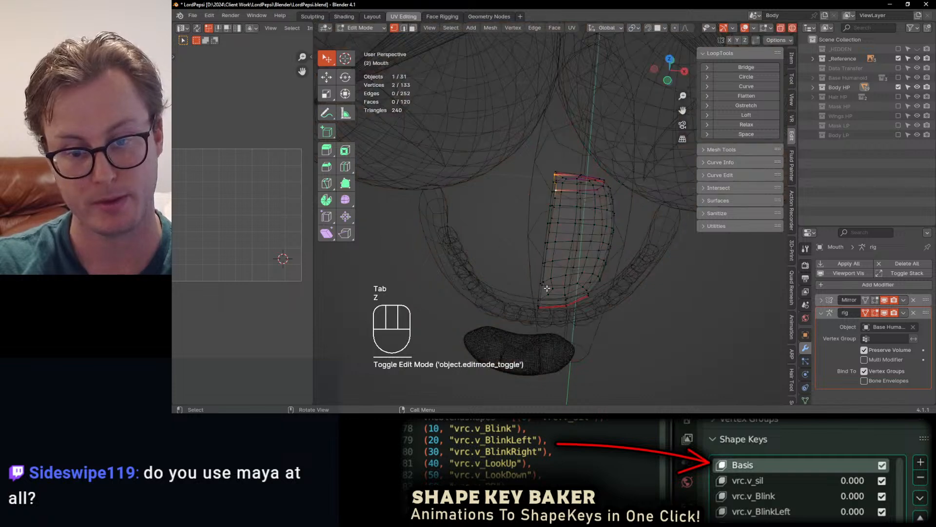
key("b")
left_click_drag(532, 304, 547, 315)
key("period")
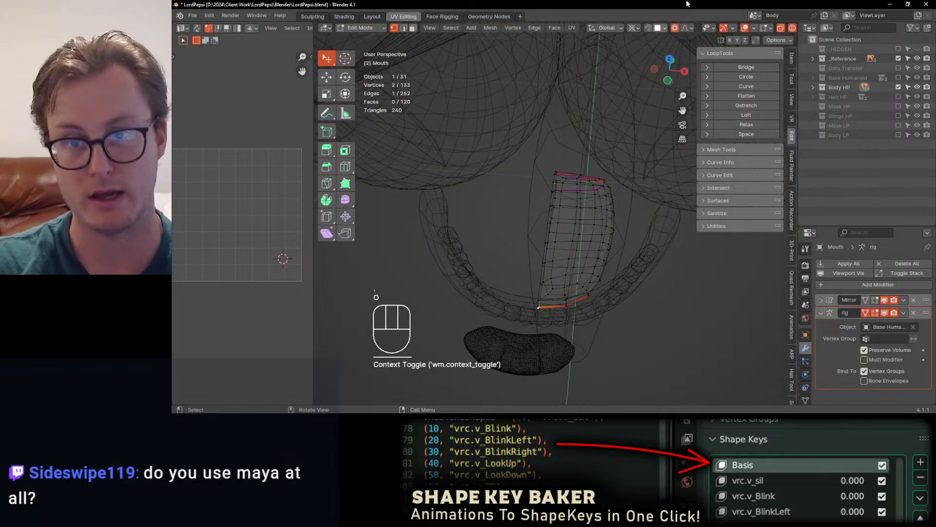
left_click(691, 30)
left_click(662, 109)
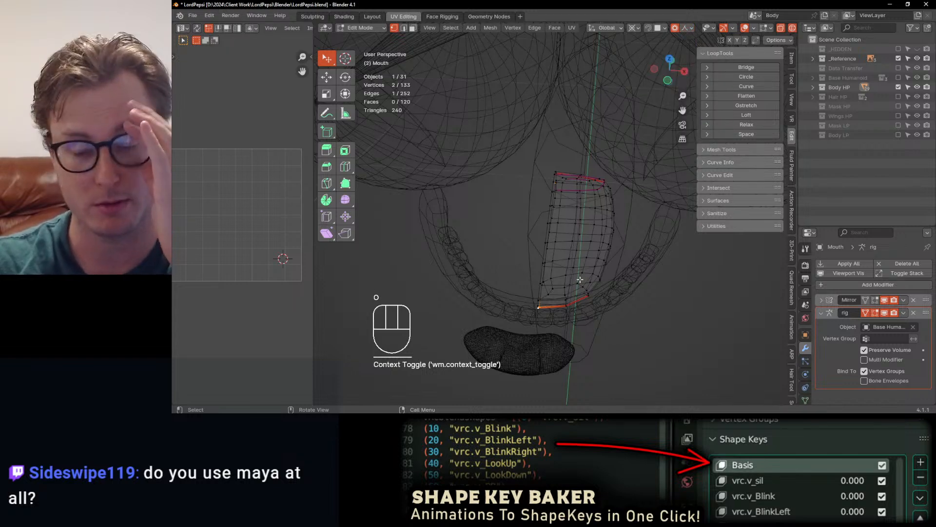
scroll(639, 180, "down", 3)
key("s")
key("x")
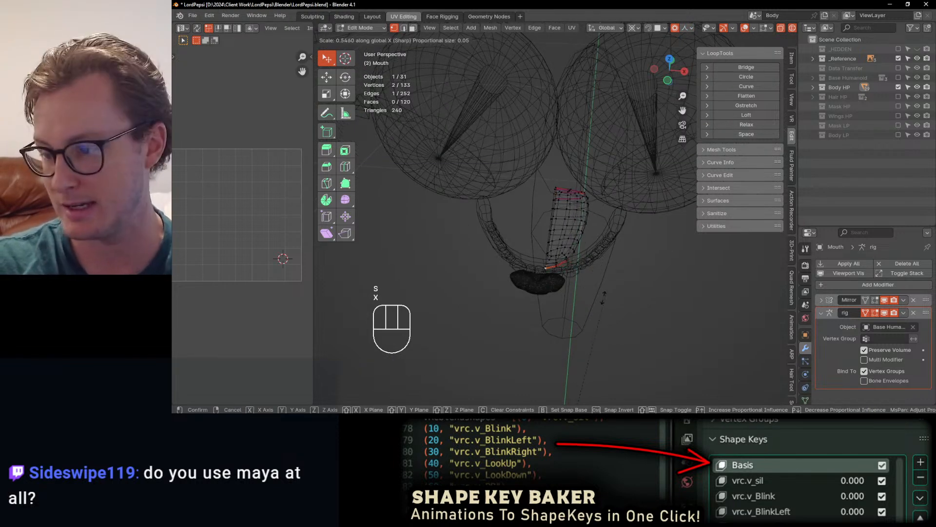
left_click(570, 382)
Narrow the tongue's rear faces along X to 0.650 and return to Object Mode.
key("Tab")
key("z")
mouse_move(641, 308)
middle_mouse_down()
mouse_move(538, 239)
mouse_move(515, 246)
mouse_move(531, 202)
mouse_move(625, 172)
mouse_move(616, 185)
mouse_move(622, 200)
middle_mouse_up()
key("Tab")
left_click(627, 163)
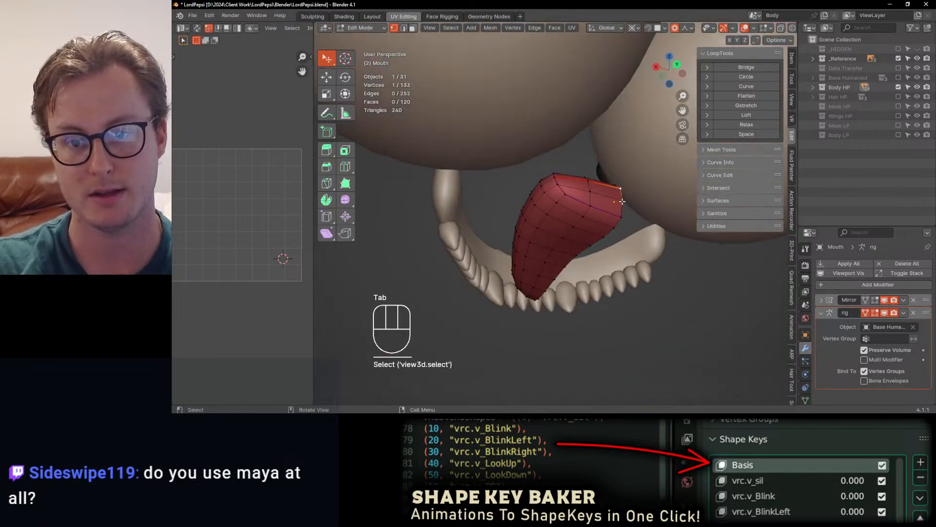
key("s")
key("x")
key("Escape")
middle_click_drag(588, 364, 482, 151)
left_click(529, 244, "ctrl")
key("s")
key("x")
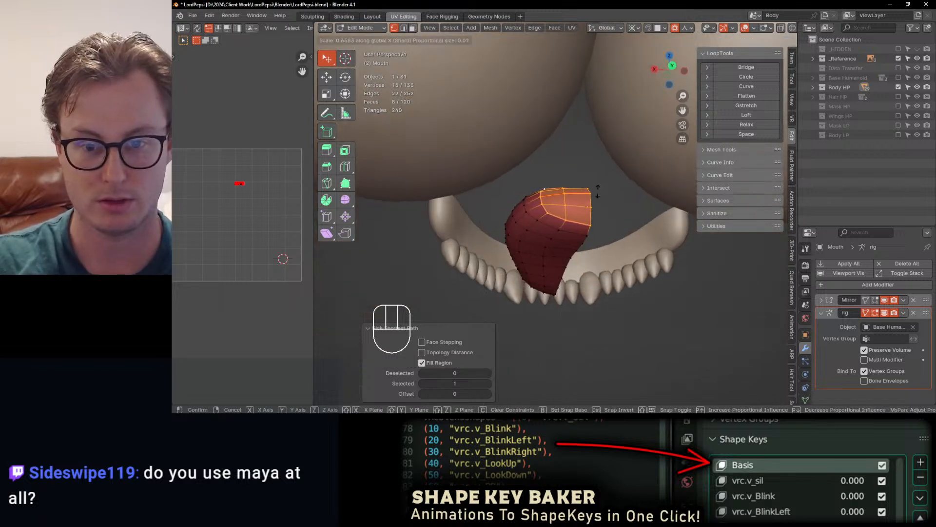
left_click(598, 204)
key("Tab")
middle_click_drag(480, 217, 594, 221)
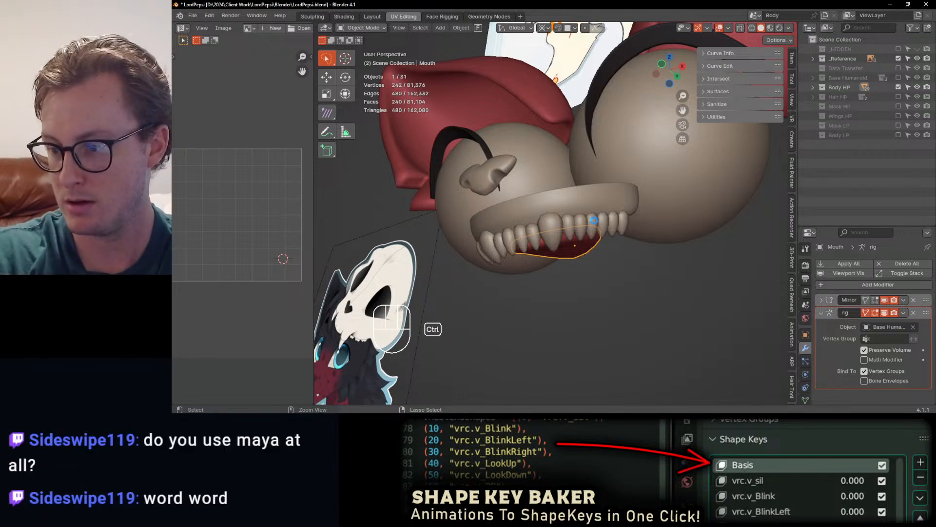
Unhide all objects and frame the character's head from below.
key("alt+h")
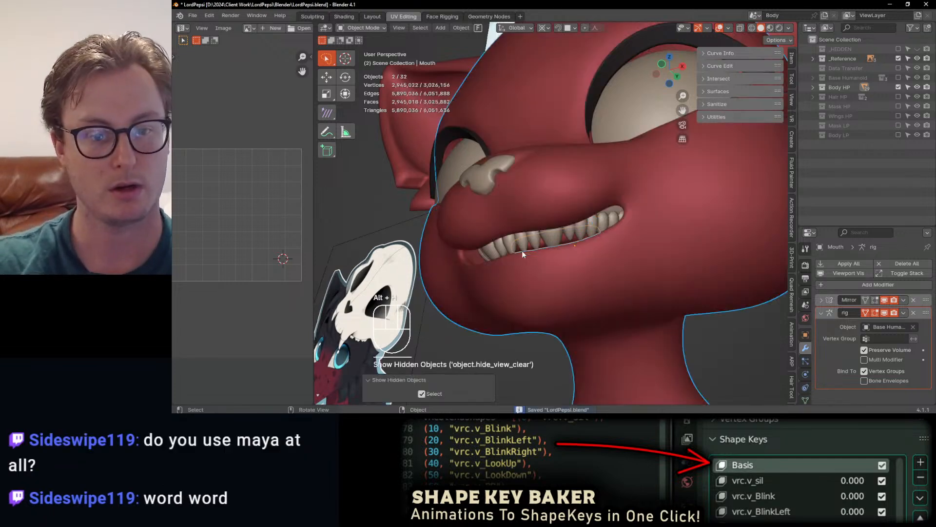
scroll(563, 211, "down", 4)
middle_click_drag(563, 212, 648, 238)
scroll(648, 238, "down", 3)
left_click(468, 207)
middle_click_drag(468, 207, 512, 244)
scroll(547, 229, "down", 3)
middle_click_drag(620, 298, 604, 177)
scroll(604, 177, "up", 6)
middle_click_drag(606, 231, 588, 181)
middle_click_drag(588, 181, 557, 242, "shift")
scroll(616, 209, "up", 6)
scroll(551, 219, "up", 2)
scroll(515, 213, "down", 4)
Select Teeth Upper and Gums Upper together in the right-side view.
left_click(592, 207)
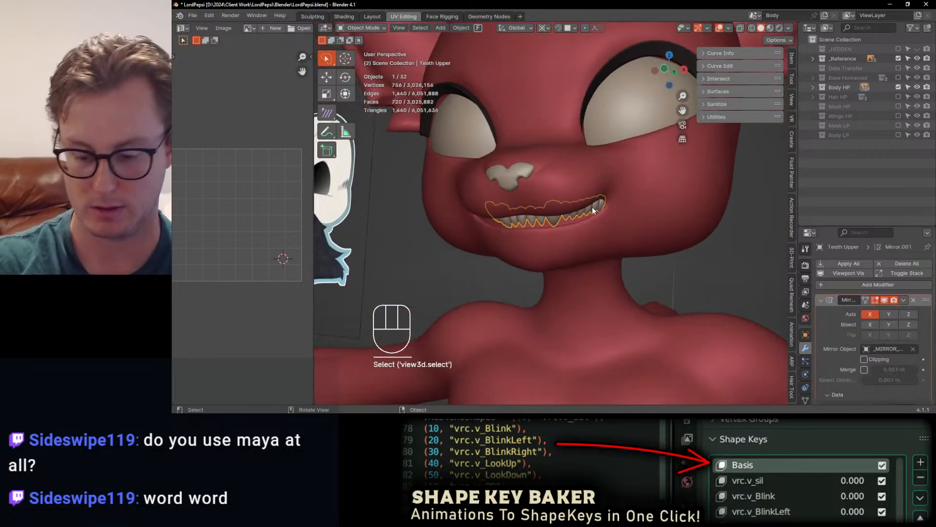
key("KP_Decimal")
middle_click_drag(656, 190, 461, 171)
left_click(464, 164, "shift")
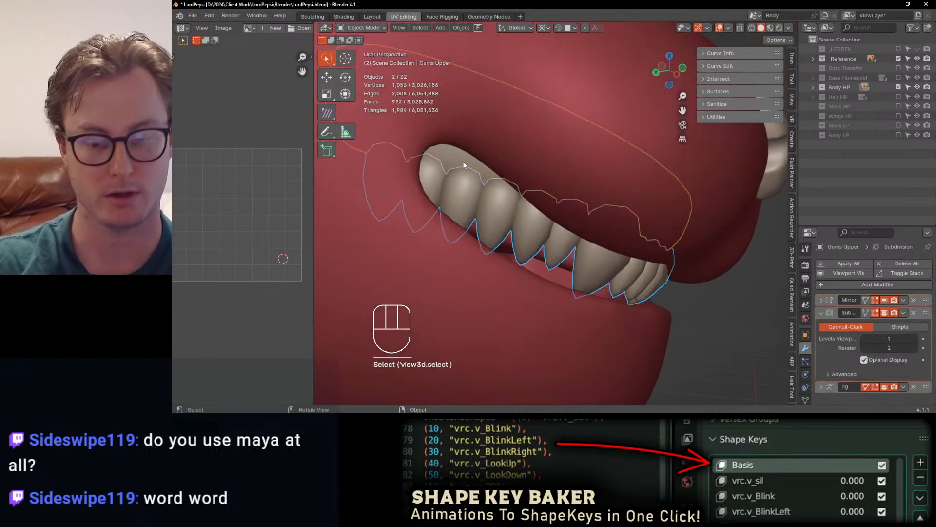
key("KP_3")
key("g")
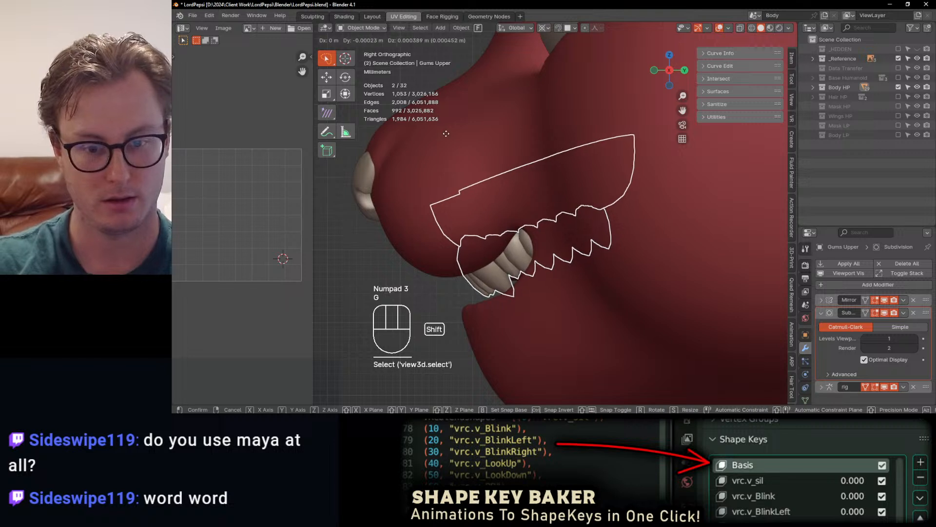
left_click(460, 174)
key("ctrl+z")
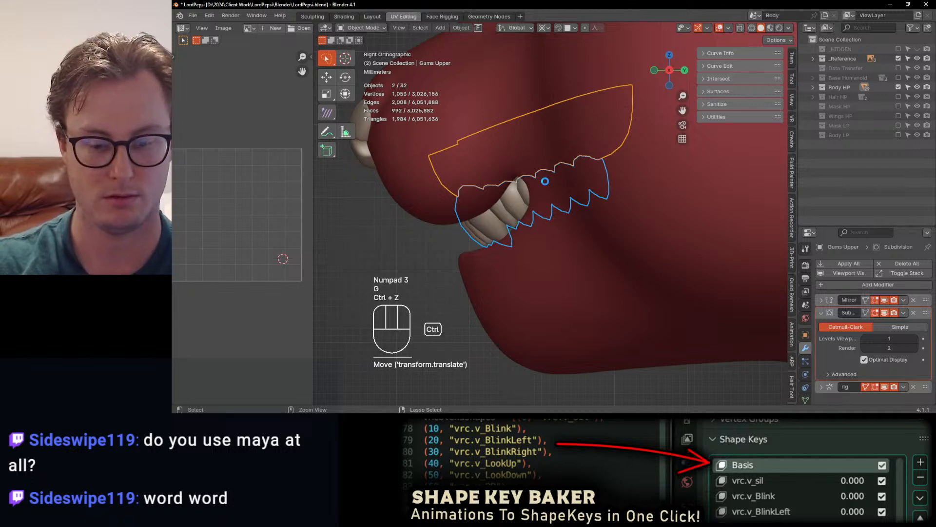
Save LordPepsi.blend, isolate the pair in Local View, and enter Edit Mode.
key("ctrl+s")
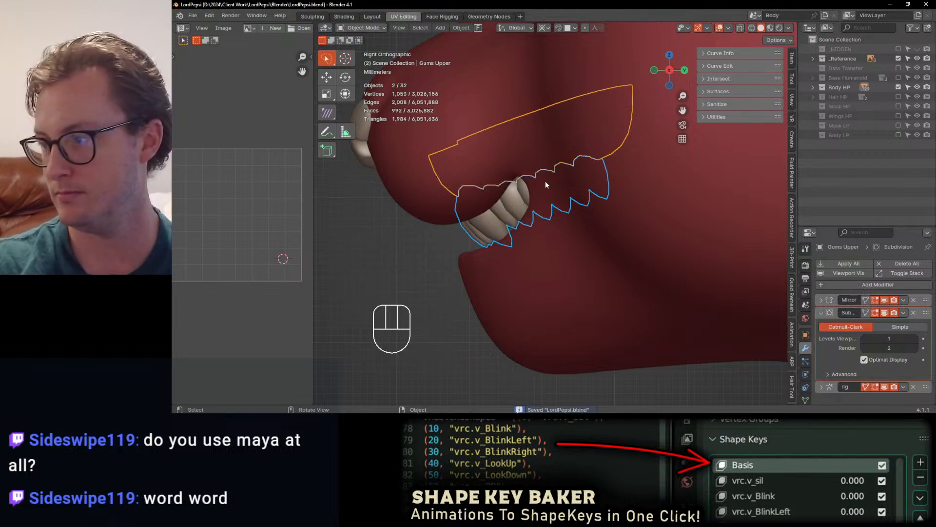
key("KP_Divide")
key("Tab")
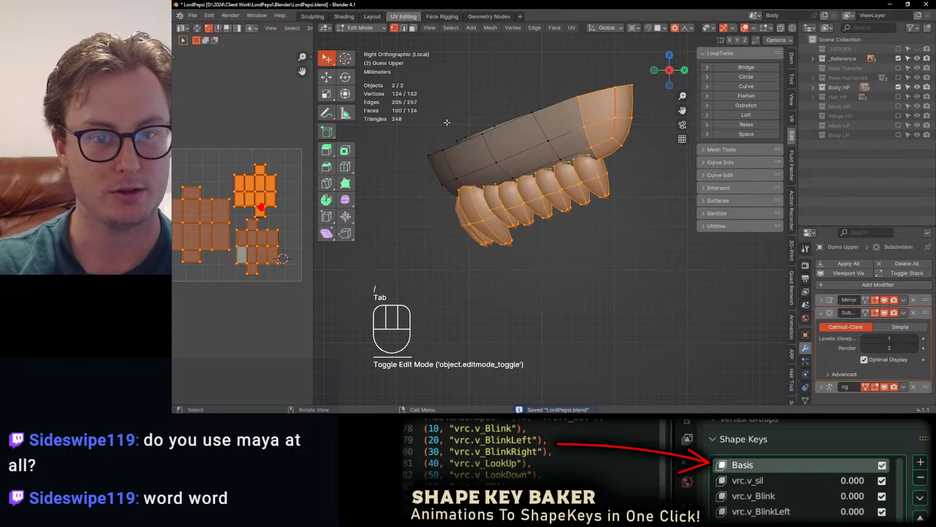
Lower the vertices along the upper gums' back rim.
left_click(453, 126)
left_click(483, 118, "ctrl")
key("g")
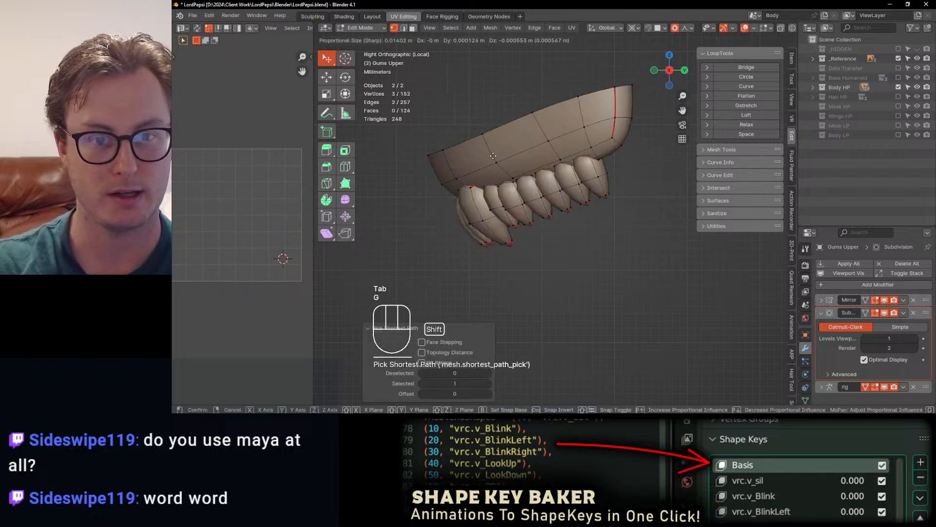
left_click(486, 120)
key("z")
Tilt the upper rim vertices by -9.93°, nudge them, then select all and widen the UV Editor.
left_click(613, 88)
key("b")
key("b")
left_click_drag(564, 80, 637, 112)
key("r")
key("Escape")
key("period")
key("r")
key("ctrl+z")
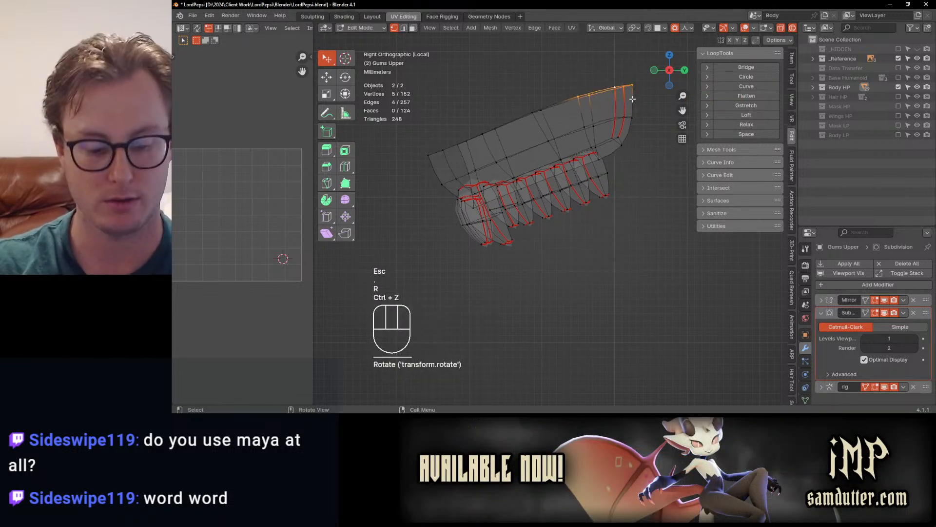
key("r")
left_click(630, 98)
key("g")
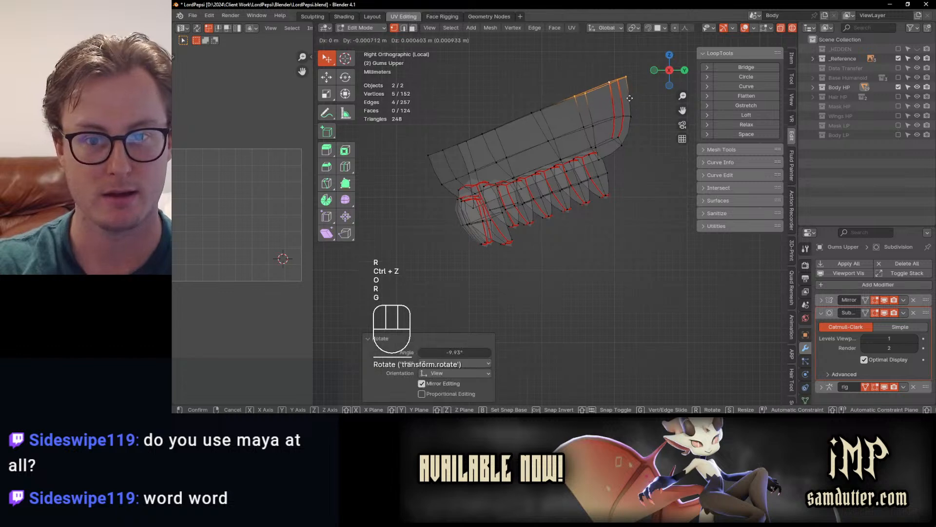
left_click(631, 104)
key("a")
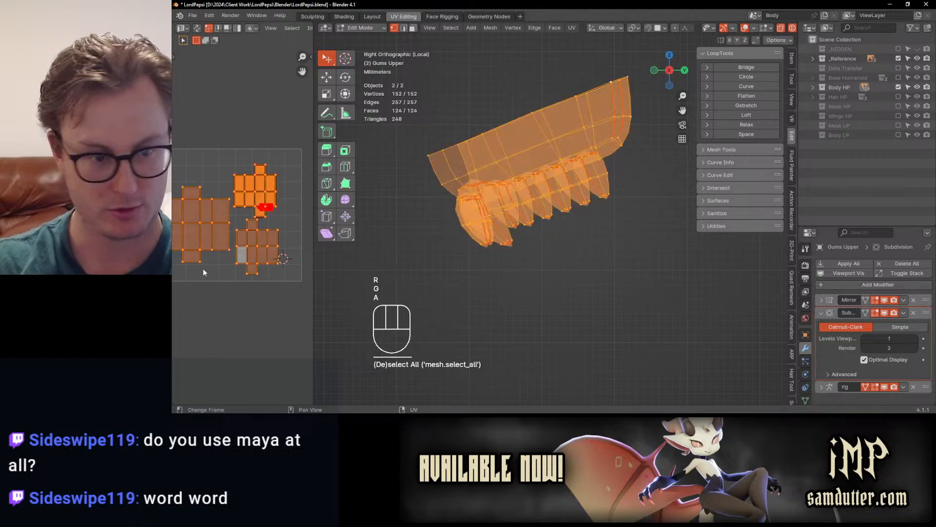
left_click_drag(313, 288, 561, 288)
Move the stacked gum and teeth UV islands apart so none overlap.
scroll(422, 189, "up", 4)
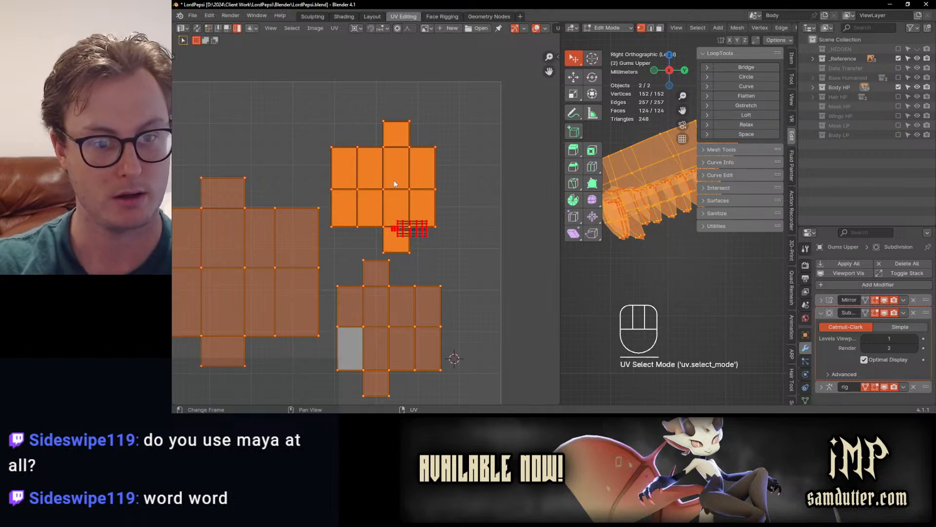
left_click(395, 184)
key("g")
left_click(283, 151)
left_click(409, 176)
key("g")
left_click(477, 163)
left_click(377, 212)
key("g")
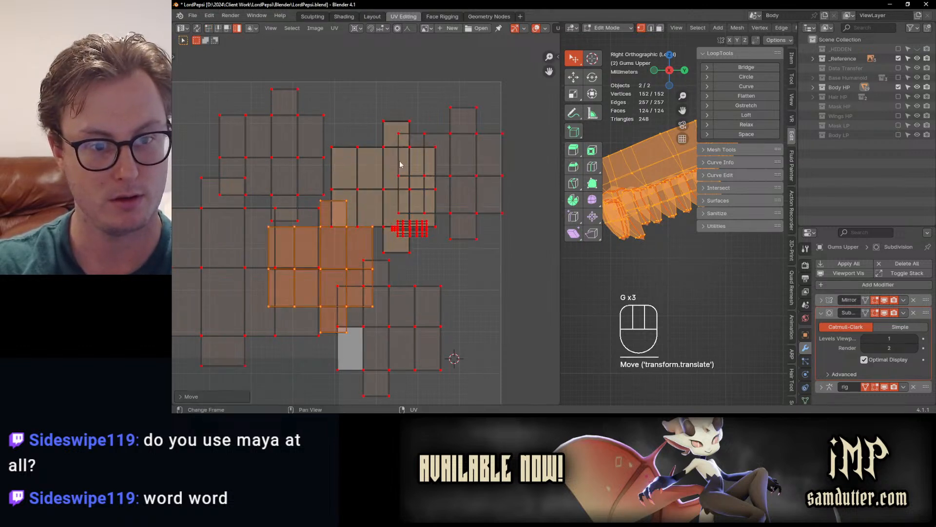
left_click(402, 169)
key("g")
left_click(530, 169)
left_click(357, 176)
key("g")
left_click(393, 77)
left_click(369, 135)
key("g")
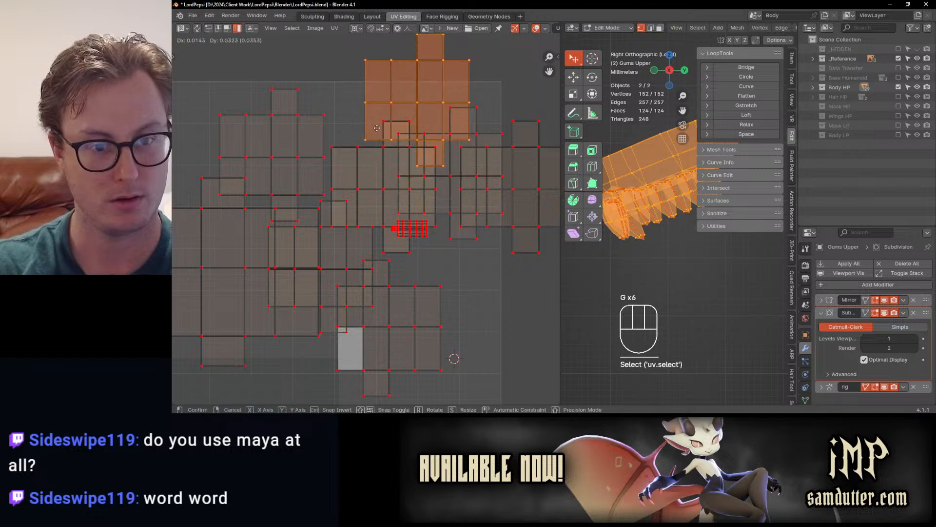
left_click(374, 100)
left_click(365, 170)
key("g")
left_click(487, 315)
Apply Average Islands Scale to all UV islands and place the gum strip above the rest.
key("a")
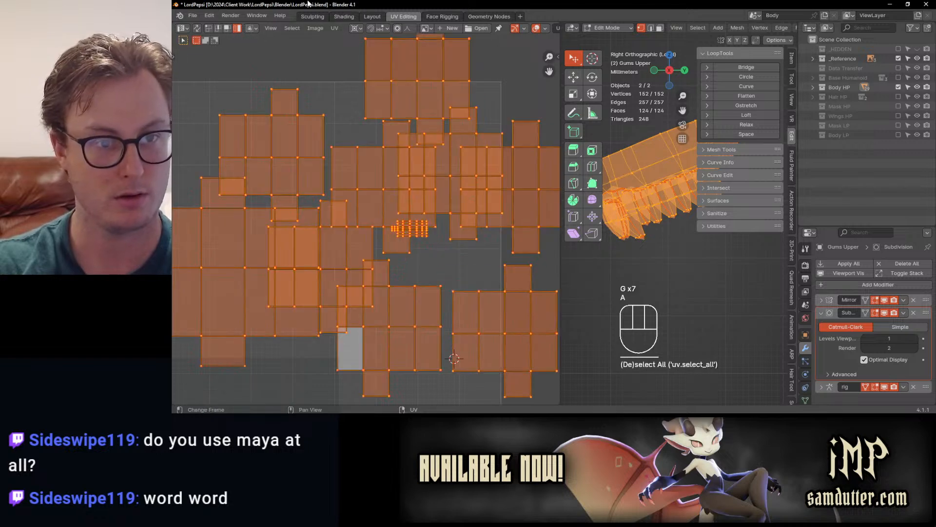
left_click(337, 29)
left_click(391, 208)
left_click(464, 235)
scroll(464, 235, "down", 3)
key("g")
left_click(435, 95)
middle_click_drag(392, 174, 406, 188, "shift")
left_click(312, 257)
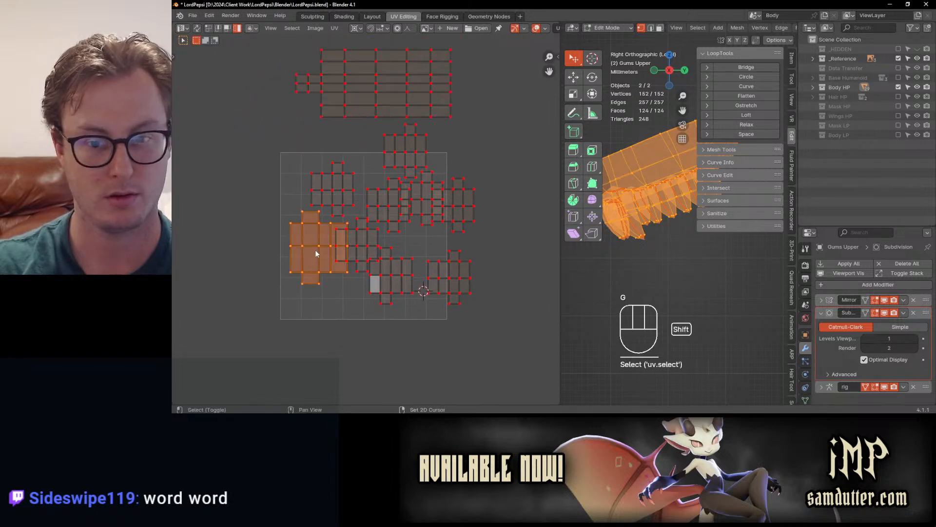
middle_click_drag(312, 261, 327, 243, "shift")
Hide the toolbar and sidebar, switch to Material Preview, and show the Material Properties.
key("t")
key("n")
middle_click_drag(641, 211, 709, 195)
scroll(709, 215, "up", 2)
key("z")
left_click(708, 248)
middle_click_drag(731, 235, 686, 249)
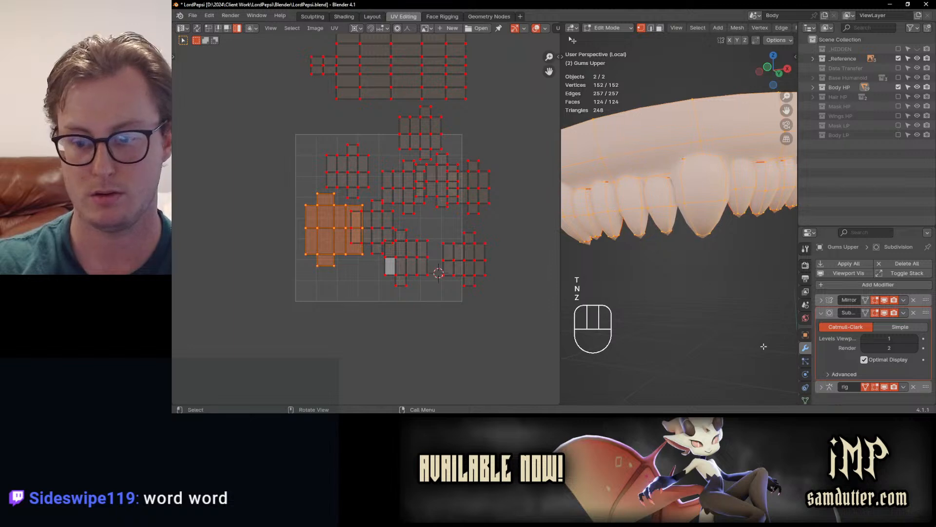
key("Tab")
key("Tab")
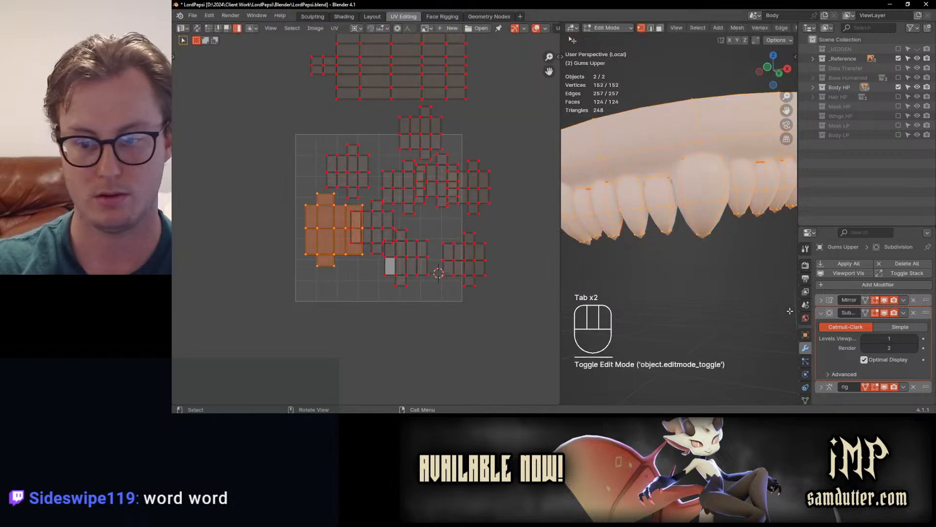
key("Tab")
left_click(805, 375)
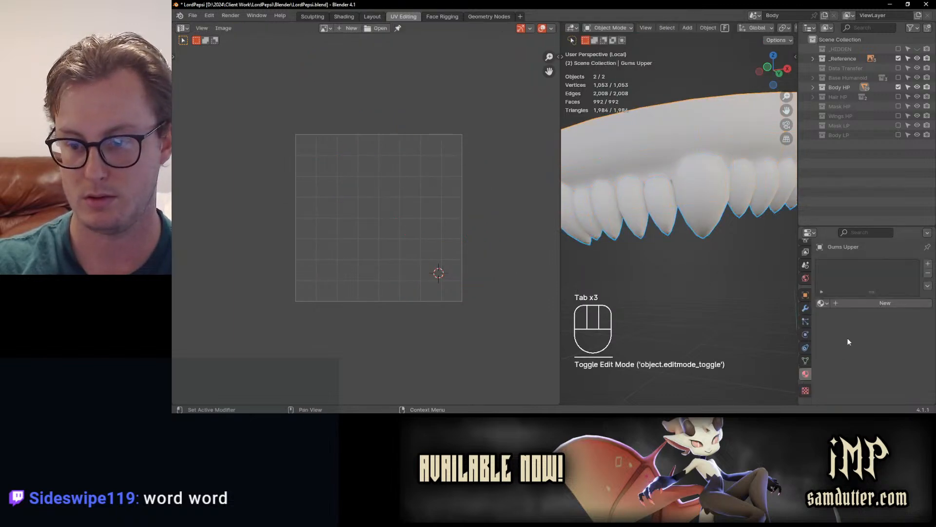
Assign the LordPepsi Body material to the gums and copy it to the selected teeth.
left_click(847, 304)
left_click(821, 304)
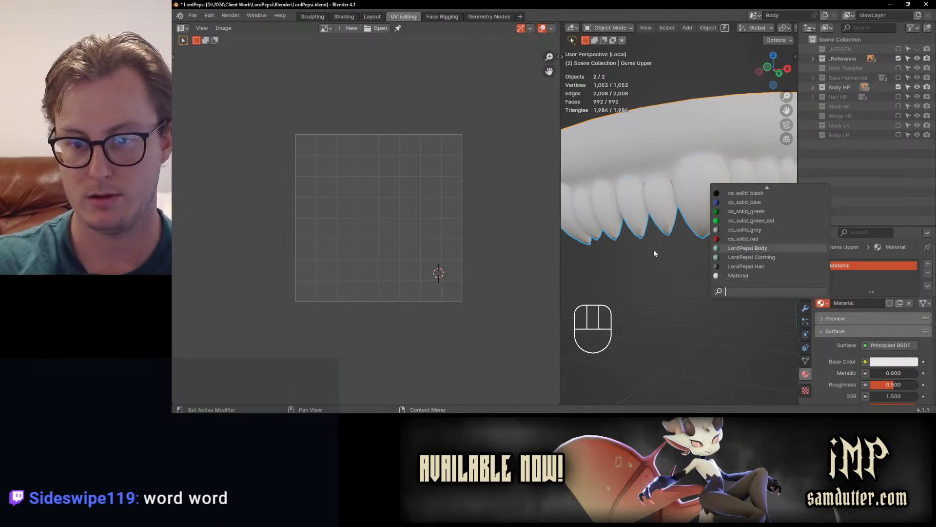
key("Return")
left_click(927, 285)
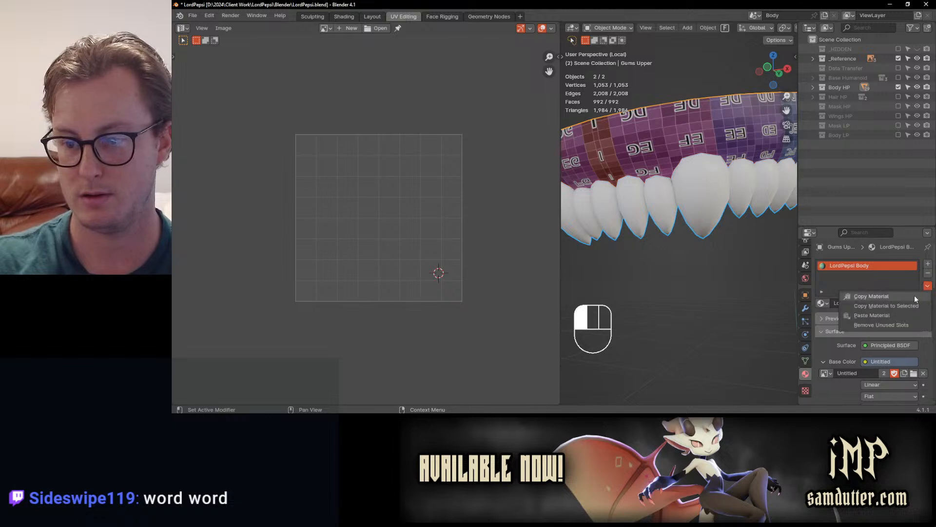
left_click(910, 306)
Back in Edit Mode, move the large UV island down-right and a small island lower-left.
key("Tab")
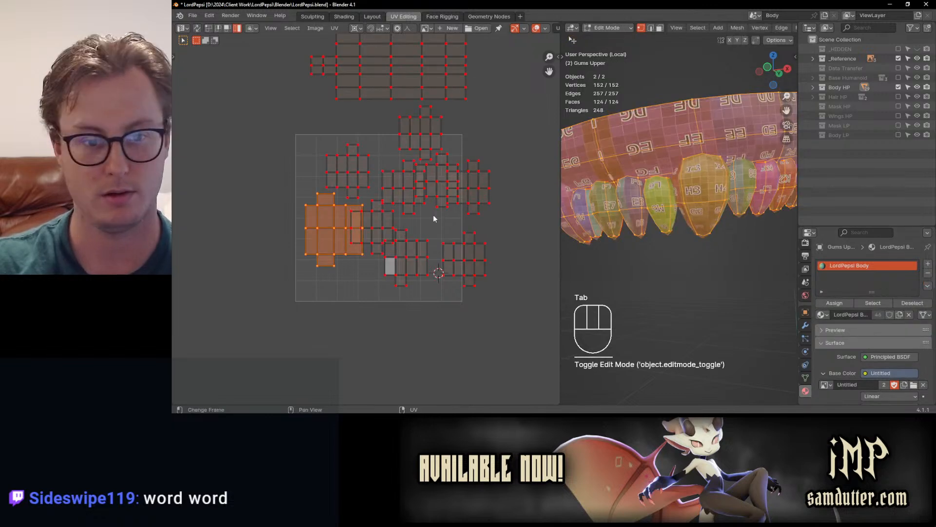
left_click(333, 235)
key("g")
left_click(351, 284)
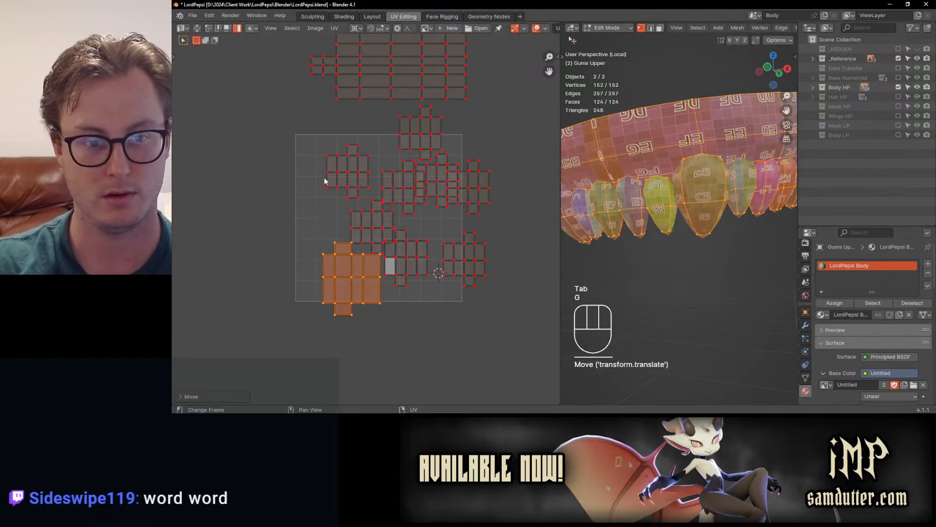
left_click(325, 178)
key("g")
left_click(290, 253)
key("g")
left_click(296, 273)
key("g")
left_click(288, 287)
Spread the neighbouring UV islands out to the far left and far right of the layout.
left_click(345, 230)
key("g")
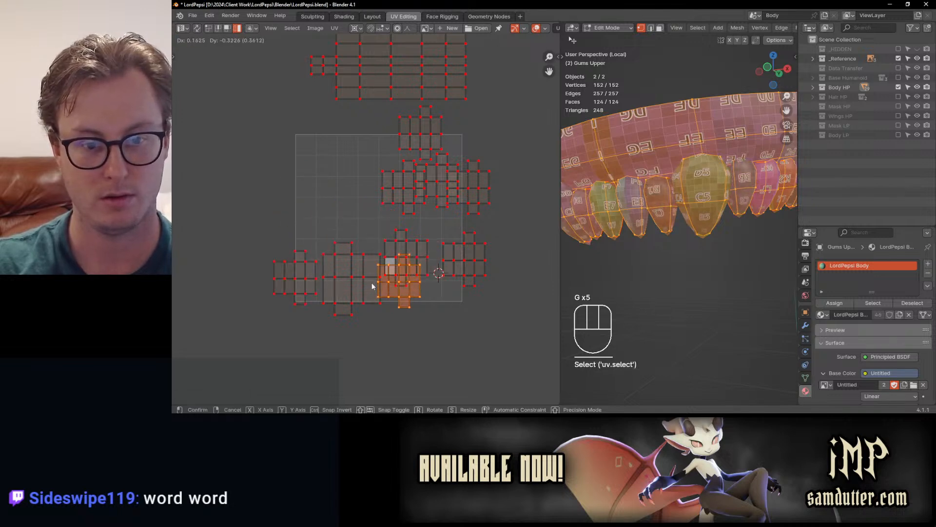
left_click(378, 263)
key("g")
left_click(255, 247)
key("g")
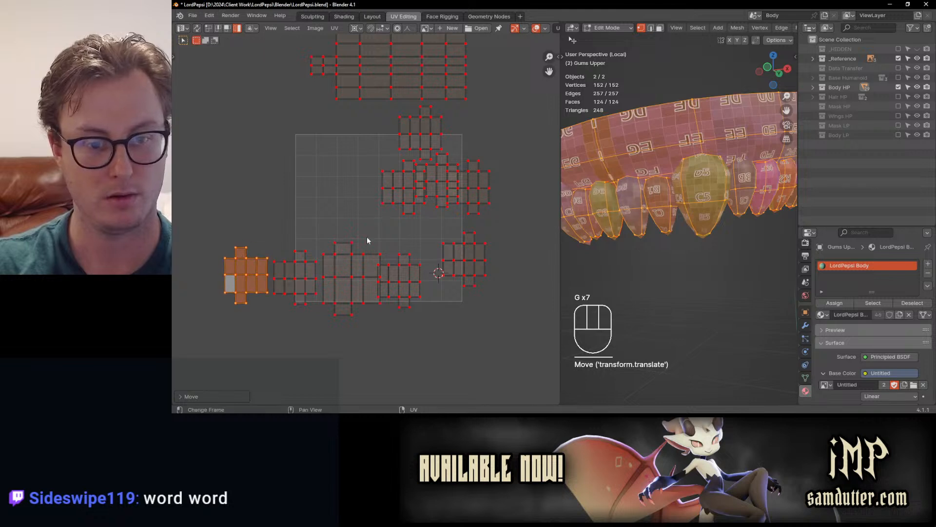
left_click(244, 256)
left_click(448, 248)
key("g")
left_click(449, 257)
Reposition several more UV islands toward the upper right and lower right.
key("g")
left_click(551, 270)
left_click(408, 203)
key("g")
left_click(465, 284)
key("g")
left_click(541, 238)
left_click(476, 190)
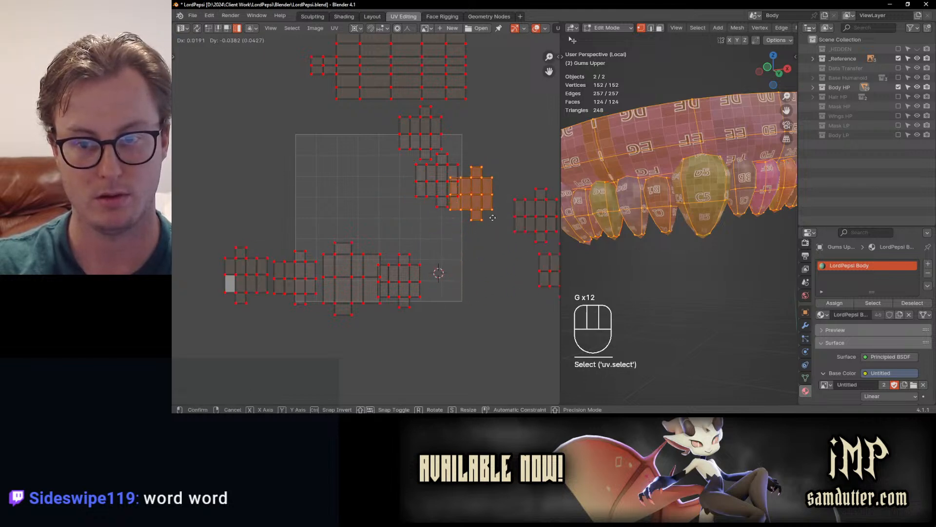
key("g")
left_click(501, 270)
Place one island at the lower right and another at the upper right.
left_click(445, 196)
key("g")
left_click(458, 286)
left_click(415, 147)
key("g")
left_click(537, 175)
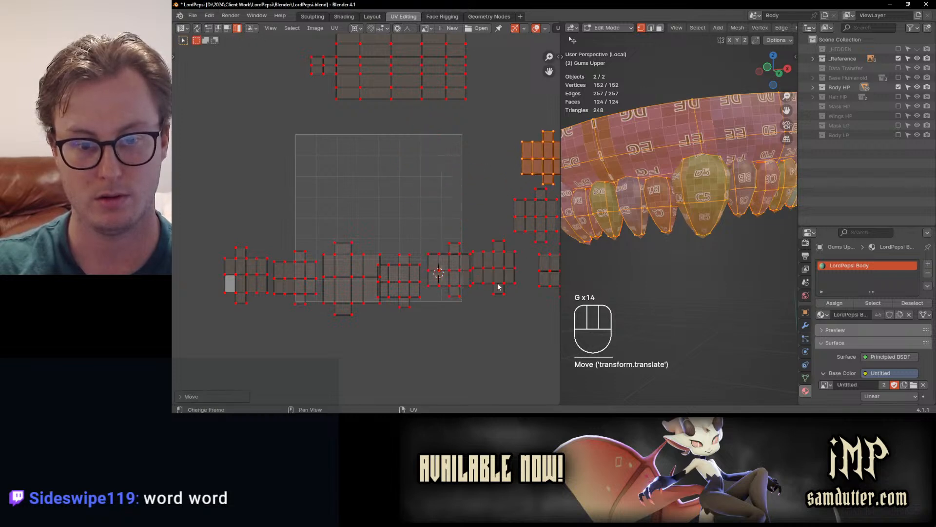
Nudge the lower-row islands into line, undoing one unwanted move.
left_click(496, 283)
left_click(457, 274, "shift")
key("g")
left_click(460, 286)
key("g")
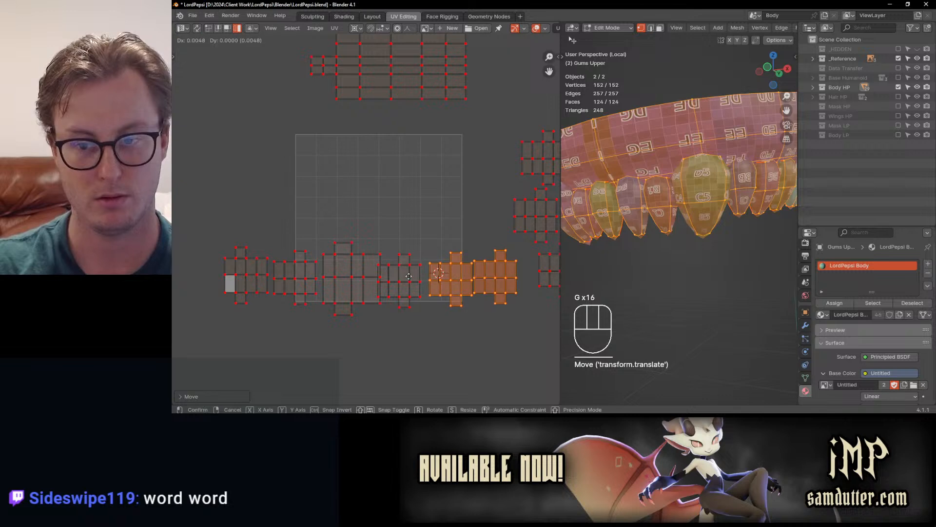
left_click(401, 287)
key("g")
left_click(409, 283)
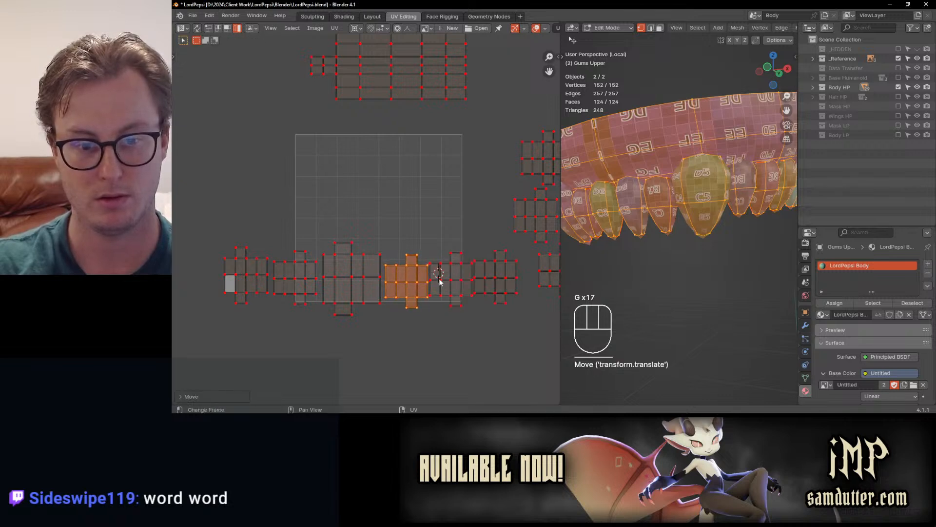
left_click(440, 275)
key("g")
left_click(479, 274)
key("g")
left_click(485, 275)
key("ctrl+z")
left_click(501, 271)
key("g")
left_click(507, 272)
Shift a right-side island and the middle island to the right into the bottom row.
middle_click_drag(507, 271, 408, 248, "shift")
scroll(690, 211, "down", 5)
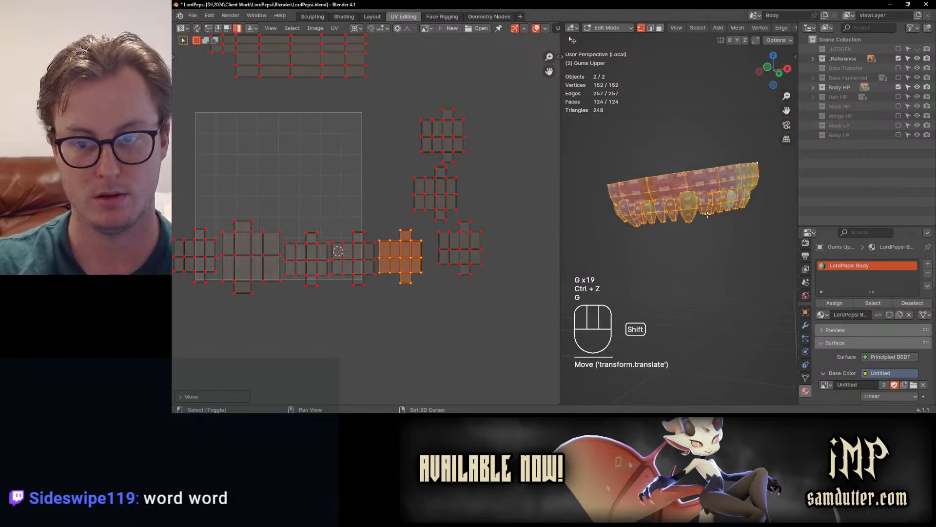
middle_click_drag(723, 211, 654, 230, "shift")
scroll(654, 231, "up", 3)
left_click(466, 262)
key("g")
left_click(539, 263)
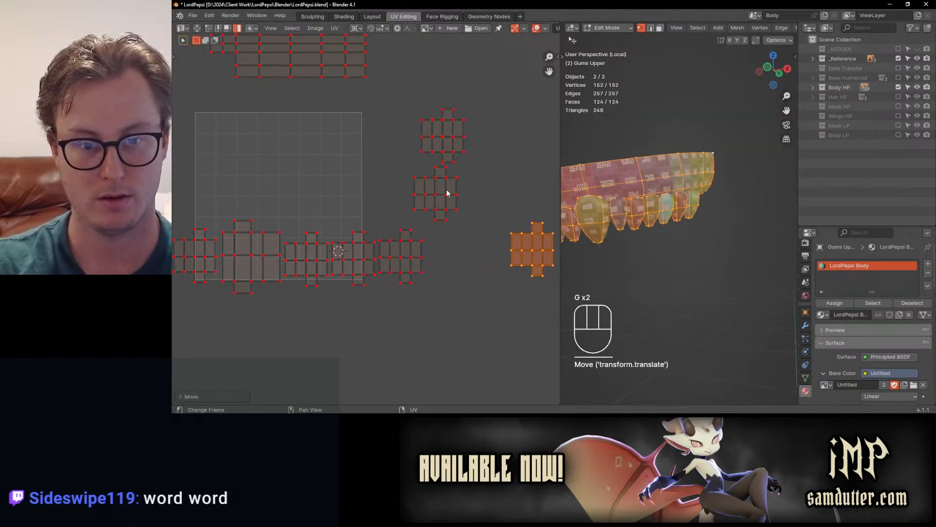
left_click(449, 197)
key("g")
left_click(495, 205)
key("g")
left_click(498, 259)
Bring the upper island down and settle the rightmost islands into the bottom row.
left_click(521, 246, "shift")
key("g")
left_click(478, 246)
left_click(438, 138)
key("g")
left_click(443, 258)
left_click(484, 257)
key("g")
left_click(490, 261)
left_click(531, 247)
key("g")
left_click(538, 267)
scroll(411, 197, "down", 4)
middle_click_drag(412, 198, 432, 223, "shift")
left_click(368, 169)
Box-select the lower row of islands and bottom-align them with the UV Toolkit.
key("g")
left_click(360, 210)
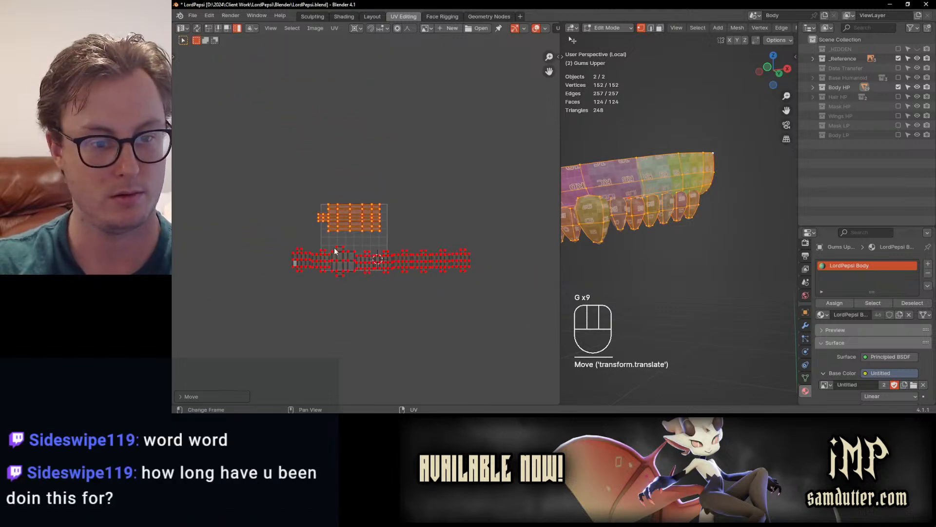
left_click(346, 244)
key("b")
left_click_drag(435, 283, 475, 291)
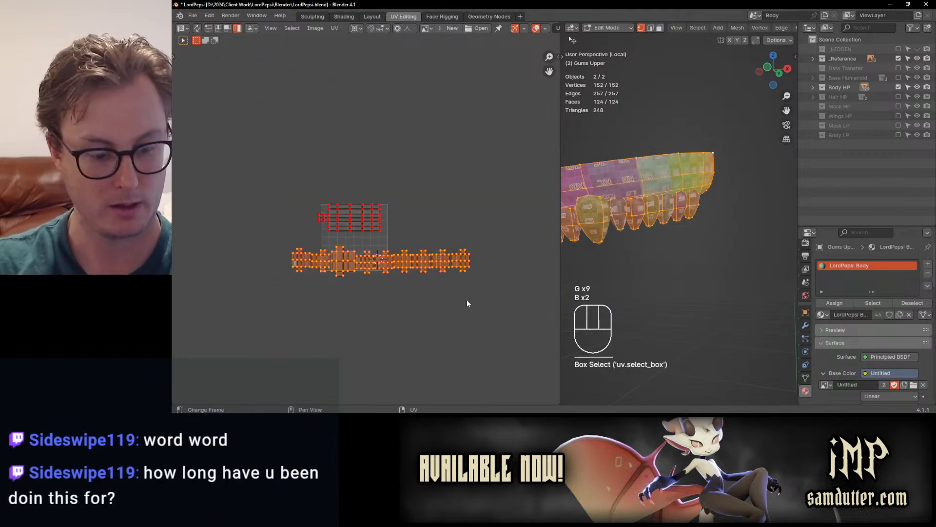
key("n")
scroll(428, 311, "up", 3)
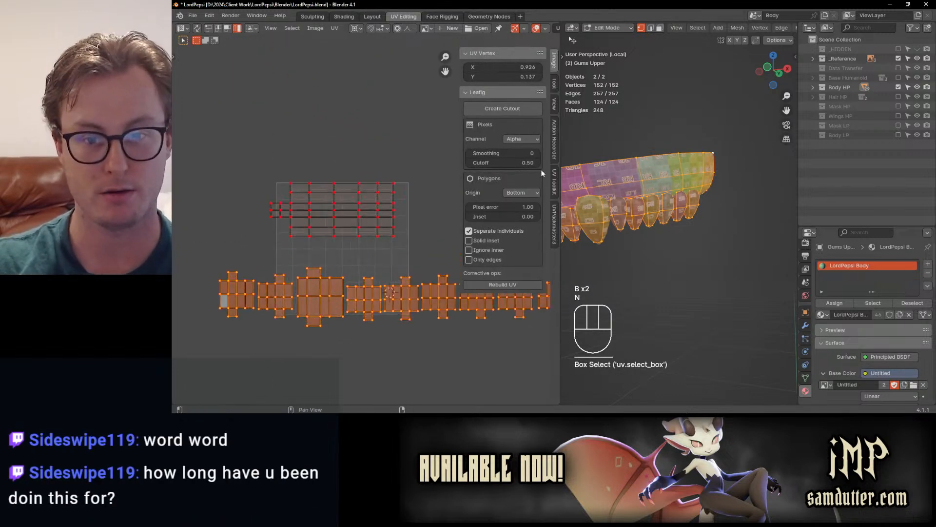
left_click(555, 84)
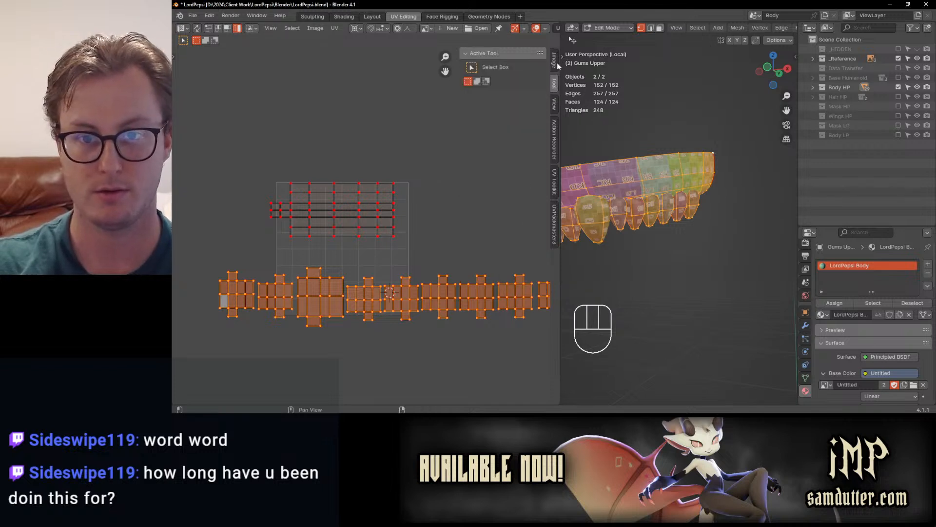
left_click(556, 62)
left_click(554, 195)
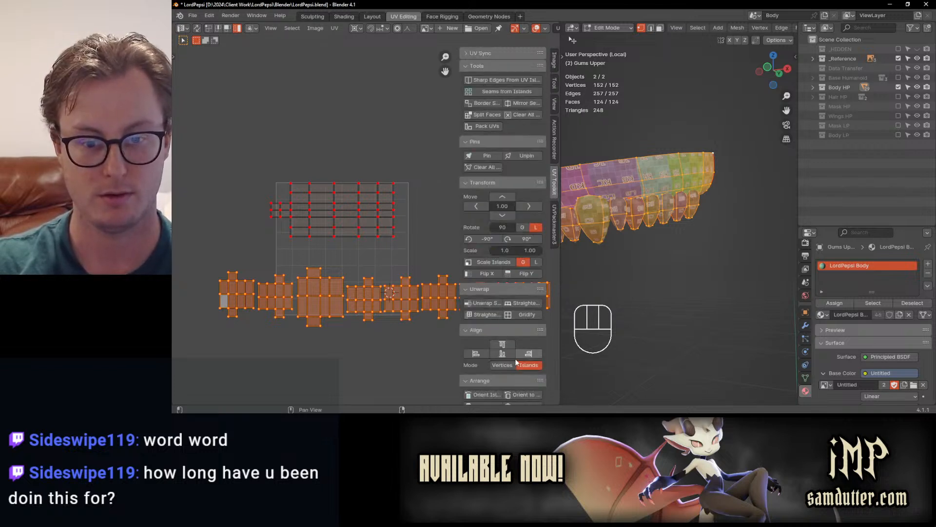
left_click(502, 353)
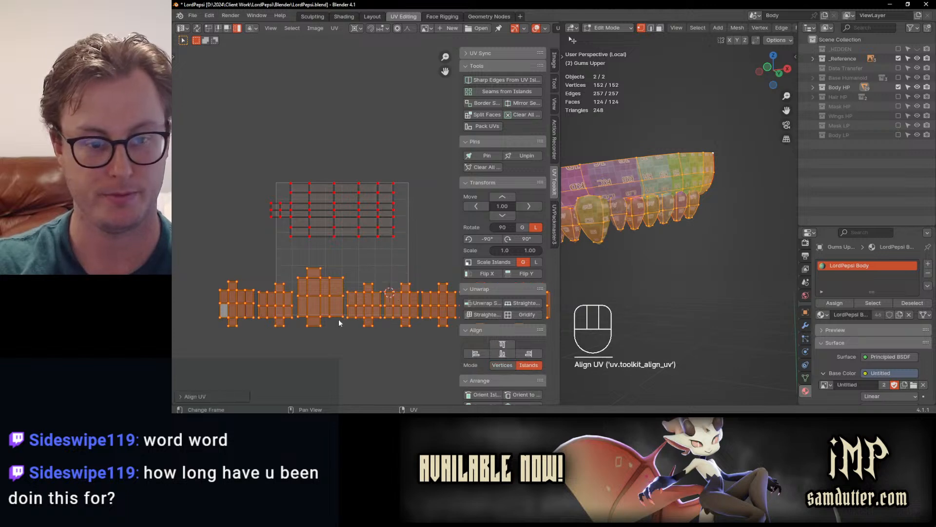
Move the top block of islands further to the right.
middle_click_drag(310, 261, 308, 233)
left_click(335, 203)
middle_click_drag(335, 203, 313, 195)
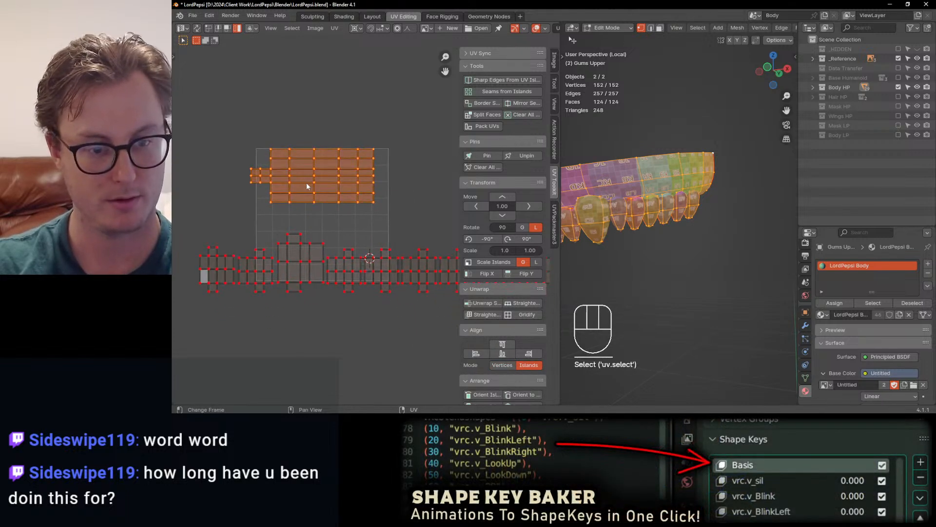
key("g")
left_click(407, 222)
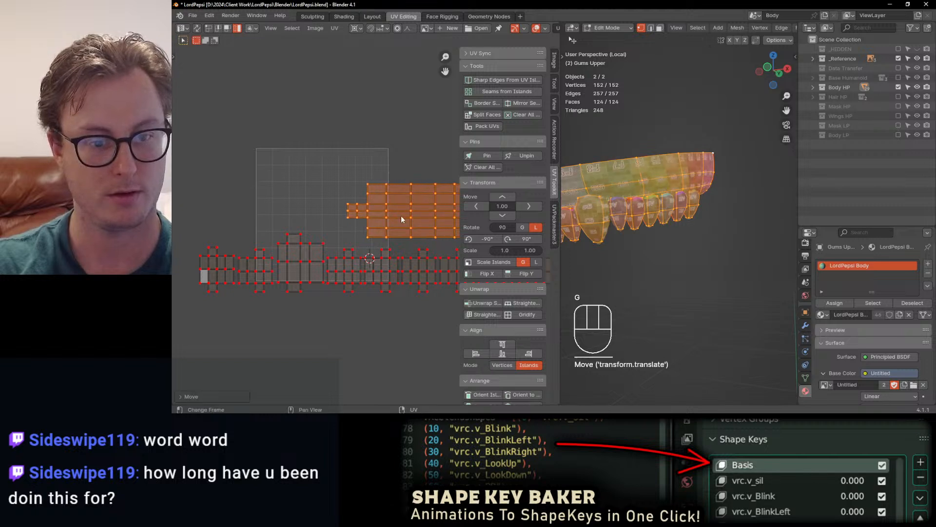
scroll(401, 215, "down", 2)
middle_click_drag(401, 215, 383, 211, "shift")
scroll(380, 210, "down", 2)
key("g")
left_click(410, 220)
Box-select the left islands, move them below and right, and raise an upper island.
left_click(302, 242)
key("b")
left_click_drag(270, 218, 343, 258)
key("g")
left_click(418, 286)
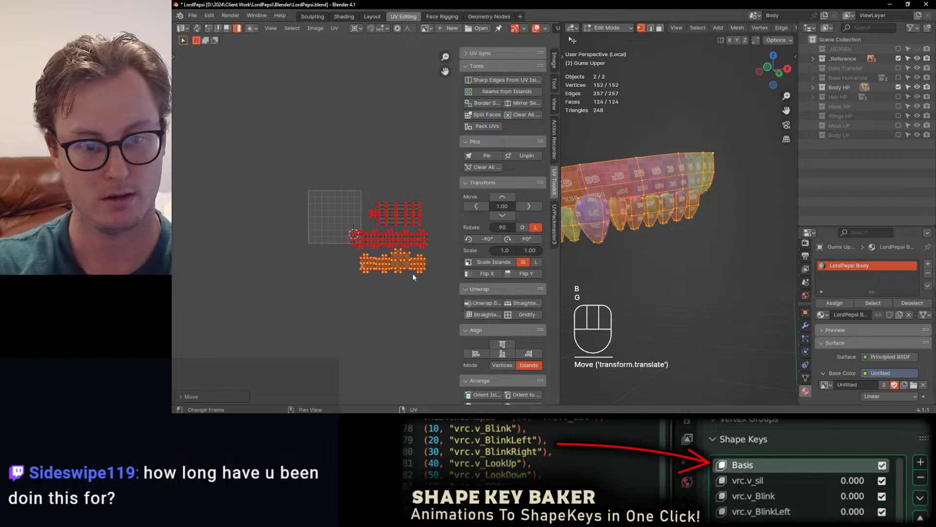
scroll(364, 262, "up", 2)
key("g")
middle_click_drag(385, 286, 361, 295)
key("g")
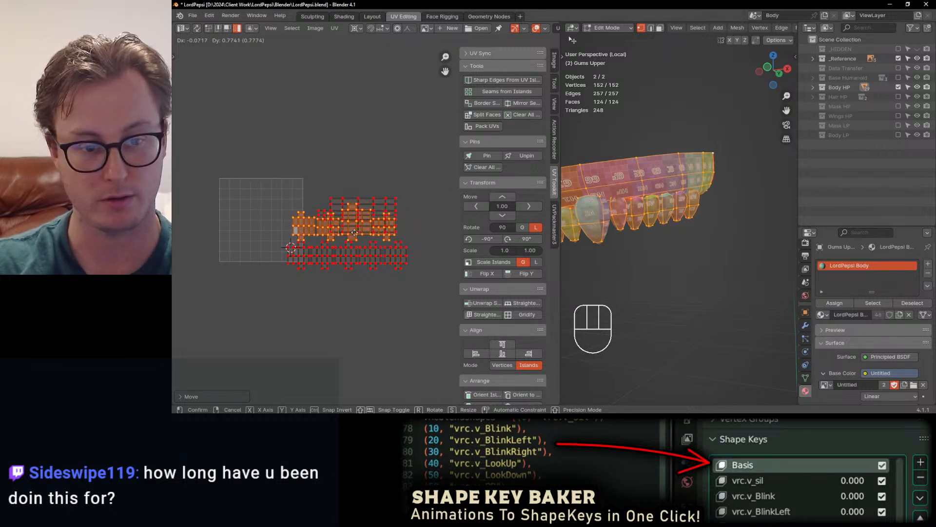
left_click(355, 230)
left_click(370, 202)
key("g")
left_click(374, 171)
Box-select all UV islands, move them together, and scale them down twice.
key("b")
left_click_drag(271, 155, 413, 294)
key("g")
left_click(395, 287)
key("s")
left_click(353, 261)
key("s")
left_click(341, 259)
key("g")
left_click(375, 272)
Shrink the islands further with a new pivot, park them beside the UV square, exit Local View.
scroll(348, 293, "up", 1)
key("s")
left_click(362, 293)
key("period")
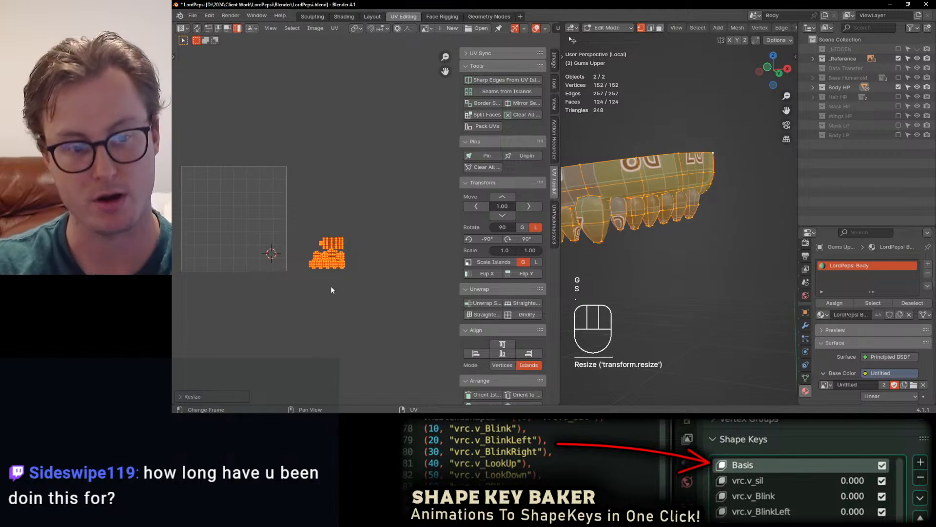
key("s")
left_click(356, 281)
middle_click_drag(338, 273, 368, 295, "shift")
key("g")
left_click(353, 287)
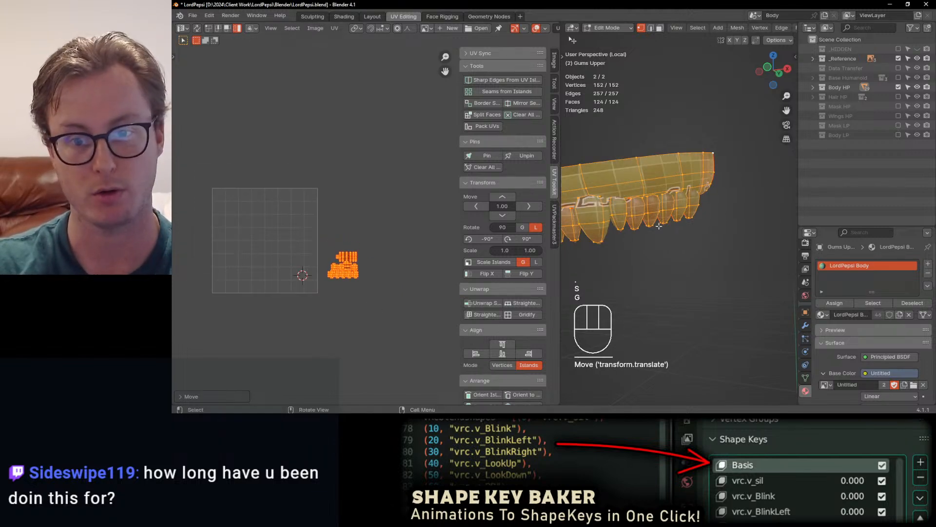
key("Tab")
key("slash")
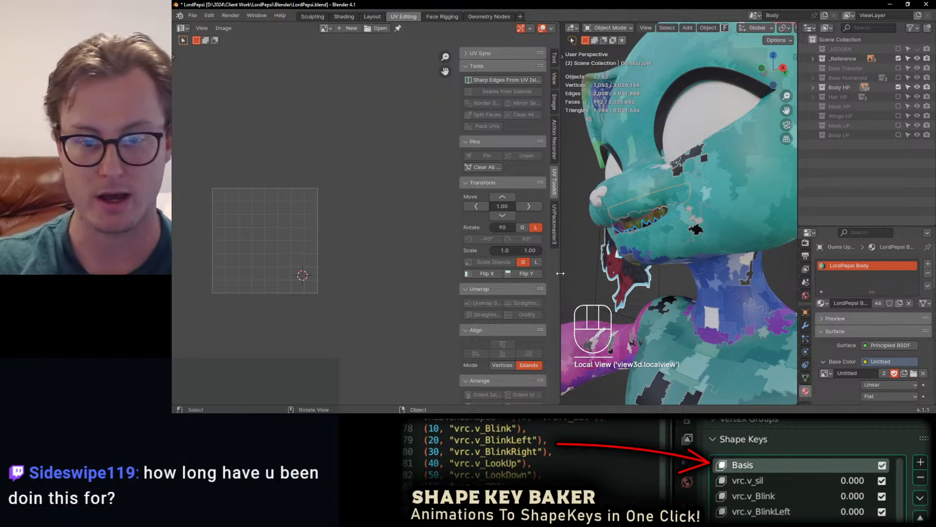
Widen the 3D viewport, inspect the body's modifier and material settings, and switch to solid shading.
left_click_drag(560, 272, 227, 263)
left_click(479, 247)
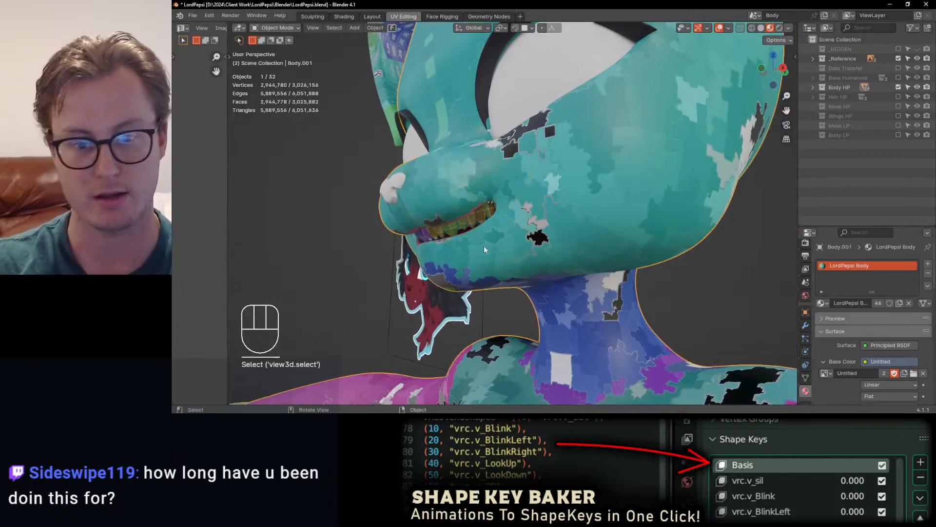
middle_click_drag(427, 238, 661, 266)
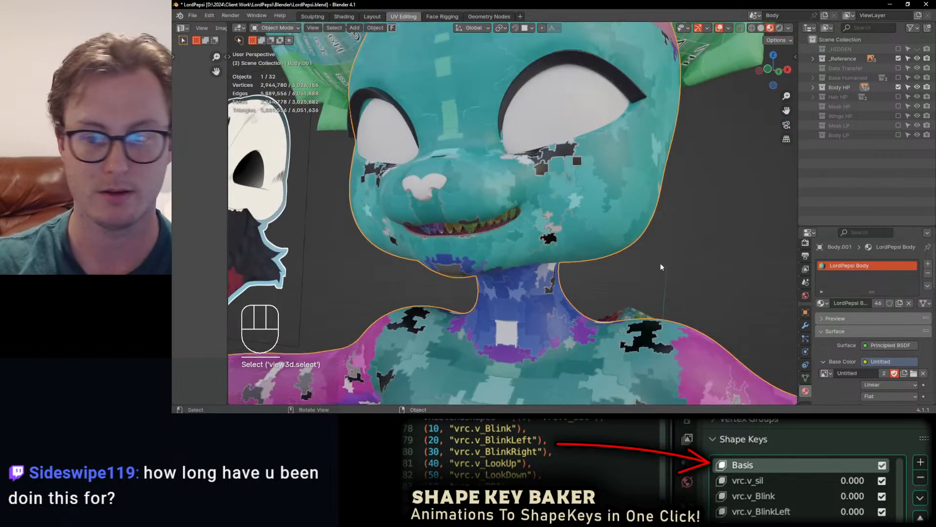
left_click(806, 325)
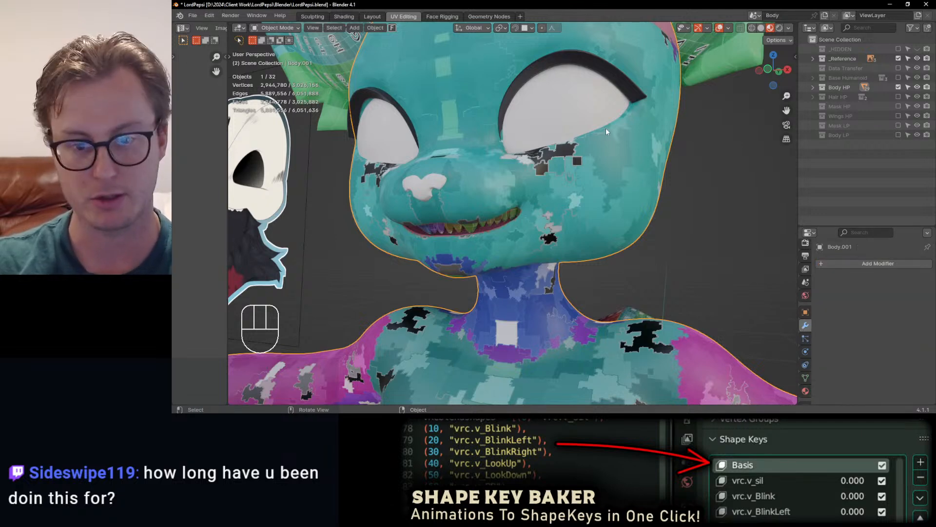
middle_click_drag(604, 139, 586, 154)
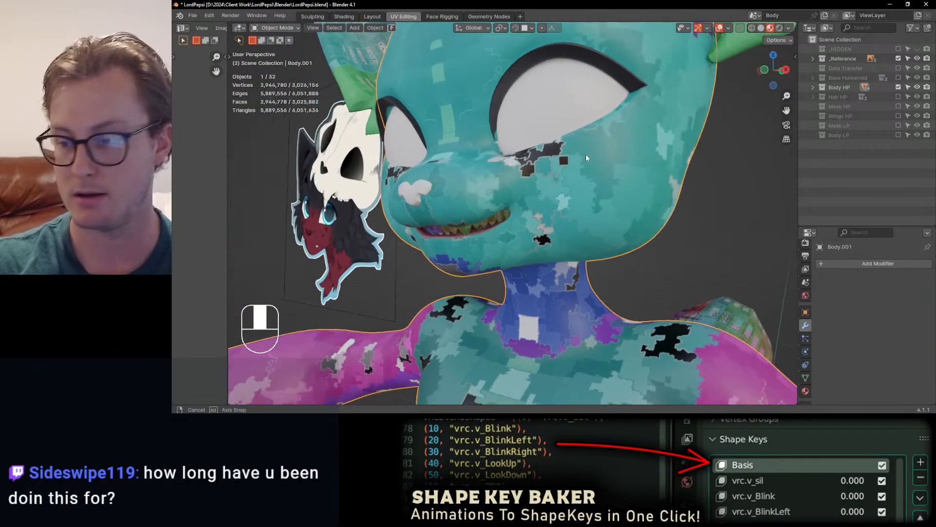
left_click(805, 391)
key("z")
Zoom in on the mouth and select Teeth Upper together with Gums Upper.
mouse_move(497, 247)
middle_mouse_down()
mouse_move(466, 224)
mouse_move(525, 247)
middle_mouse_up()
scroll(478, 226, "up", 3)
scroll(499, 232, "up", 2)
left_click(499, 229)
scroll(503, 238, "up", 3)
scroll(524, 240, "up", 4)
left_click(350, 189, "shift")
middle_click_drag(483, 169, 517, 207)
Isolate the pair in right orthographic view, select all their mesh, and duplicate it downward.
key("KP_3")
key("slash")
key("Tab")
key("a")
key("shift+d")
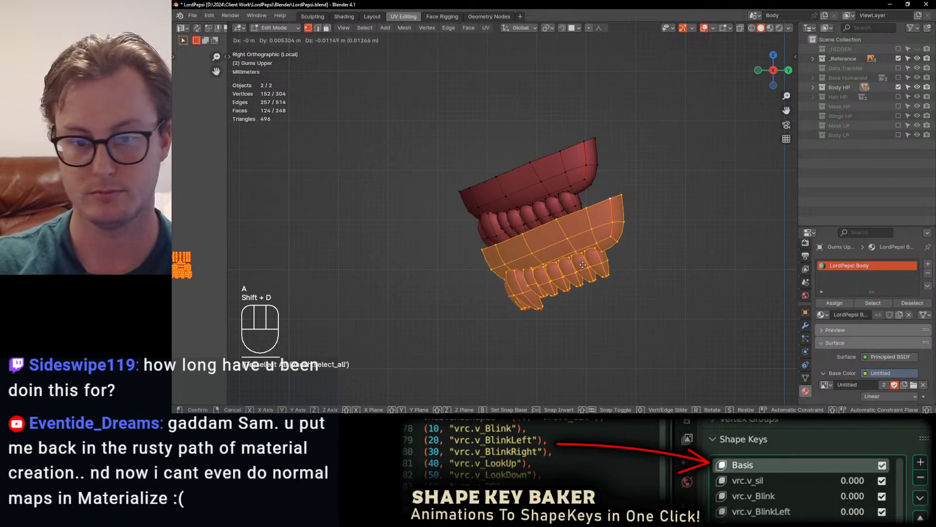
Delete the offset duplicate mesh and return to object mode.
left_click(582, 264)
key("x")
left_click(583, 266)
key("Tab")
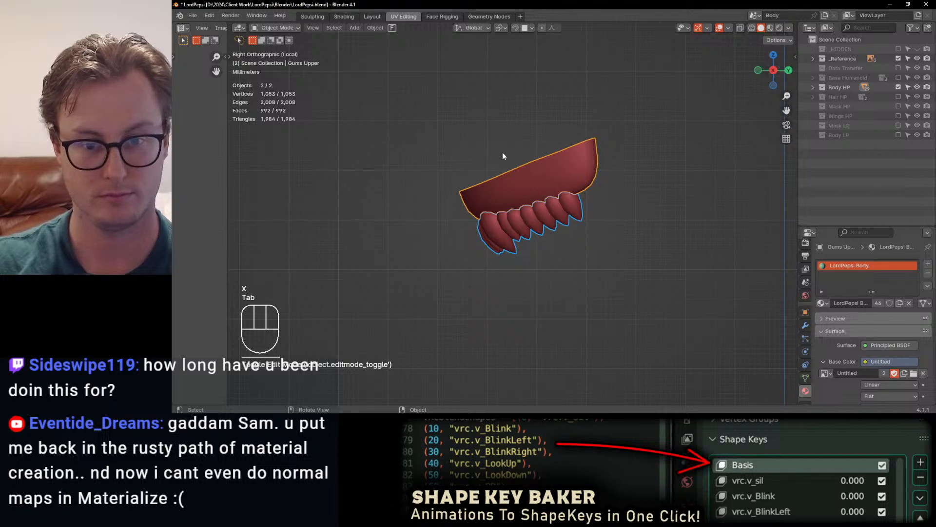
Box-select the upper gums and duplicate them in place.
key("b")
left_click_drag(499, 146, 575, 219)
key("shift+d")
right_click(574, 220)
Mirror the duplicate vertically with a Z scale of -1 around a chosen pivot.
key("Tab")
key("a")
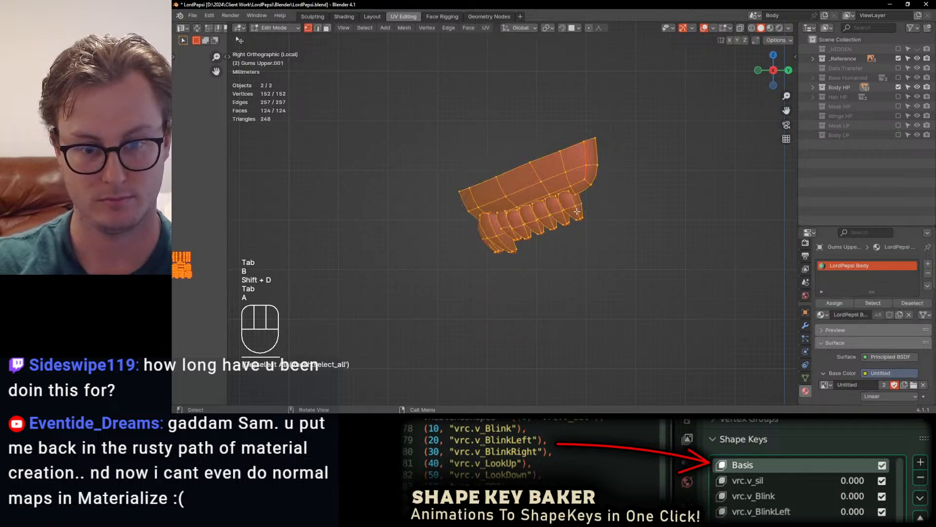
key("period")
left_click(577, 211)
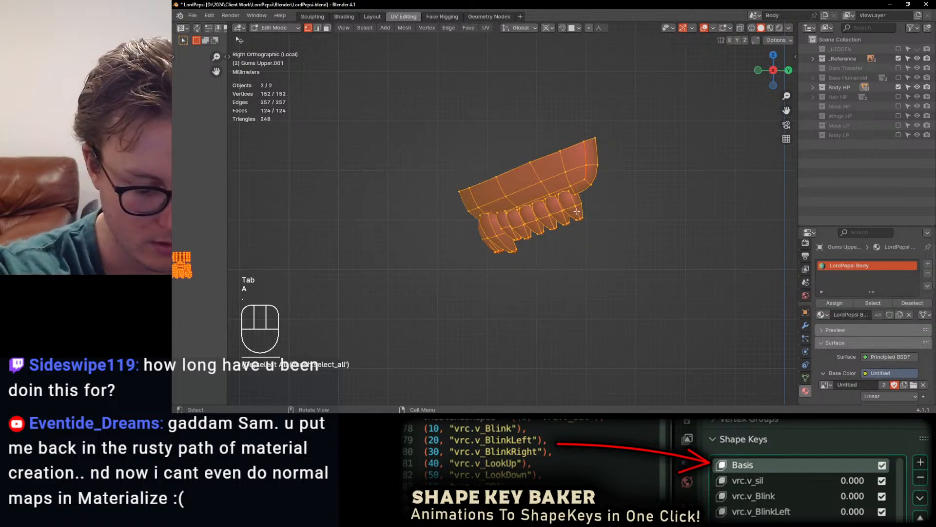
key("s")
key("z")
key("KP_Subtract")
key("KP_1")
key("KP_Enter")
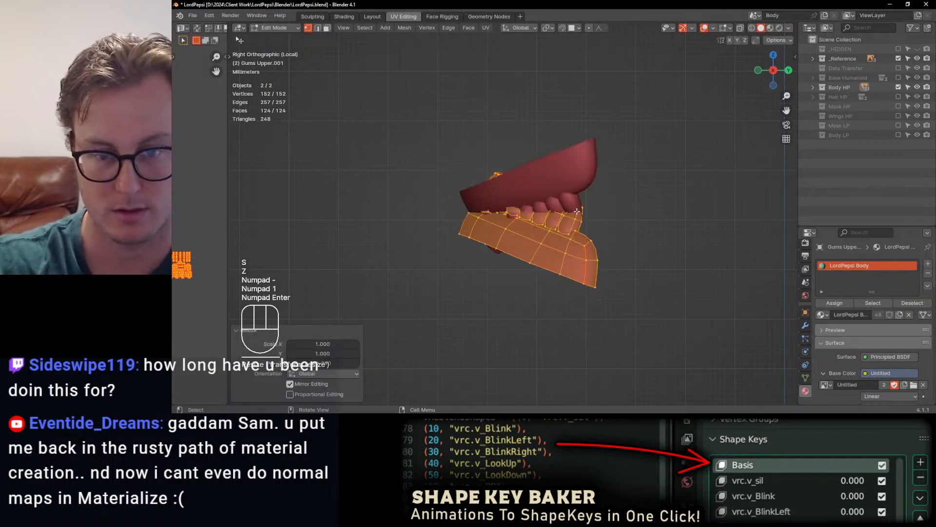
Check the face normal directions and flip the mirrored gums' normals.
key("q")
left_click(522, 242)
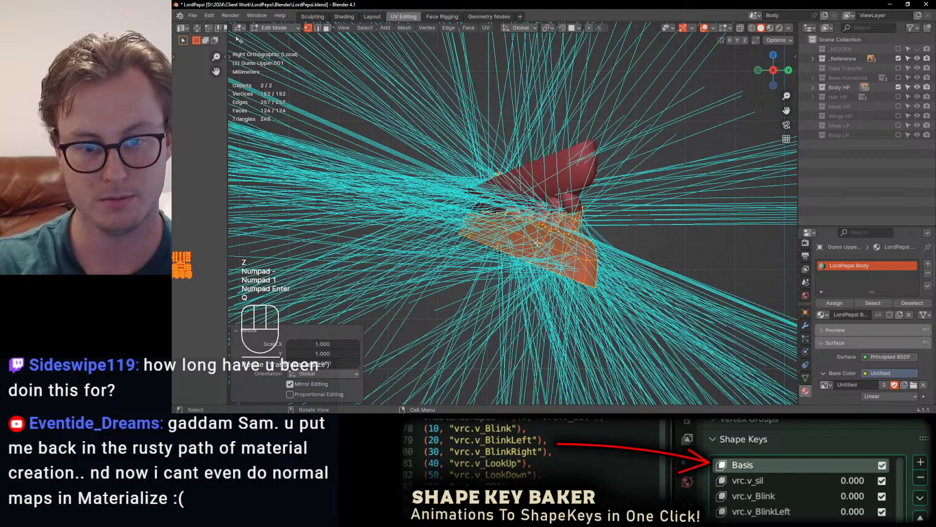
key("q")
left_click(537, 242)
key("q")
left_click(508, 235)
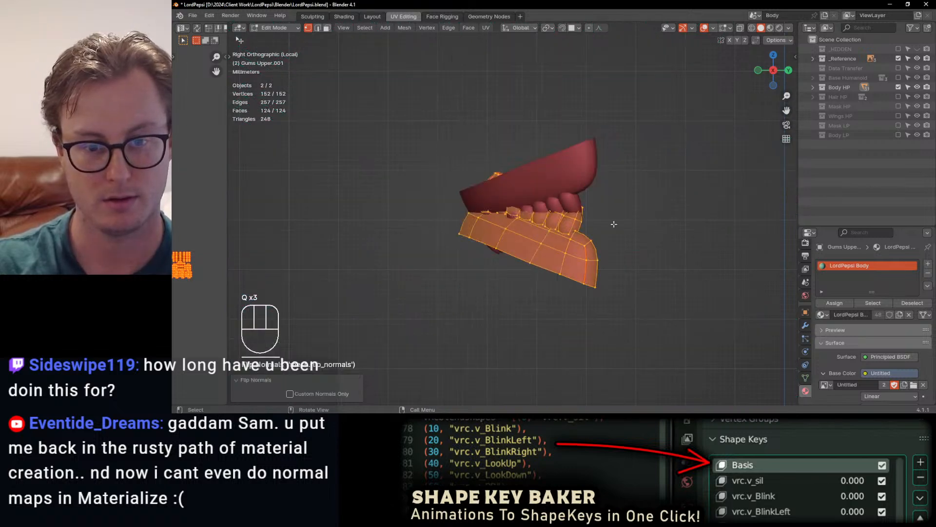
Rotate the lower gums by -46.2° and move them into place below the upper set.
key("r")
left_click(615, 188)
key("g")
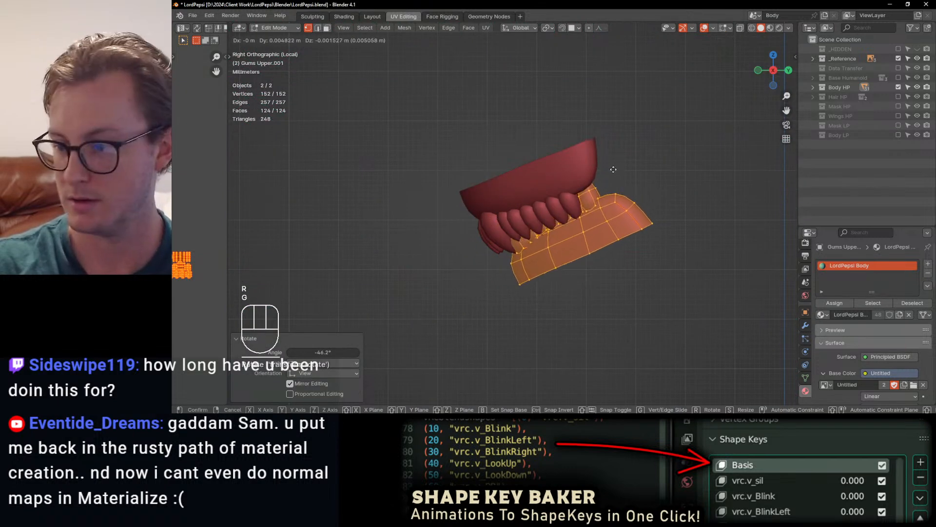
left_click(610, 176)
middle_click_drag(617, 236, 600, 201, "shift")
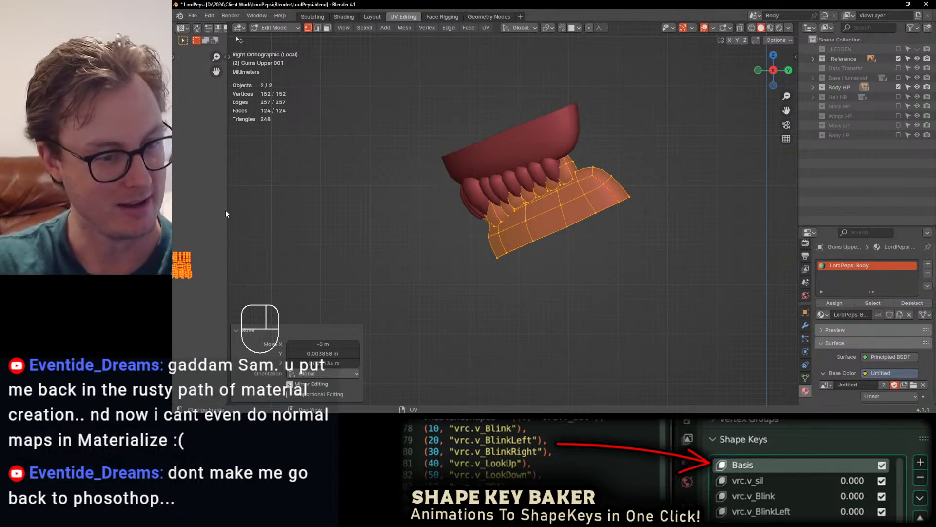
Widen the UV editor beside the 3D view and return to object mode.
left_click_drag(229, 210, 417, 210)
middle_click_drag(560, 205, 700, 258)
scroll(594, 219, "up", 2)
key("Tab")
Narrow the lower set slightly on X, lower it on Z, and apply all transforms.
key("s")
key("x")
left_click(710, 215)
key("g")
key("z")
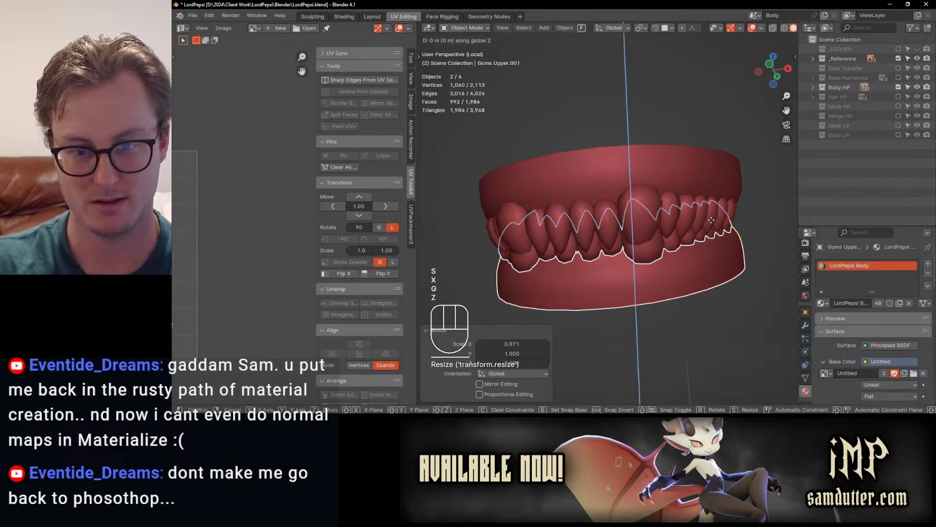
left_click(711, 221)
key("ctrl+a")
left_click(711, 221)
In the upper teeth mesh, move one face along the Y axis.
middle_click_drag(698, 223, 610, 259)
left_click(604, 262)
key("Tab")
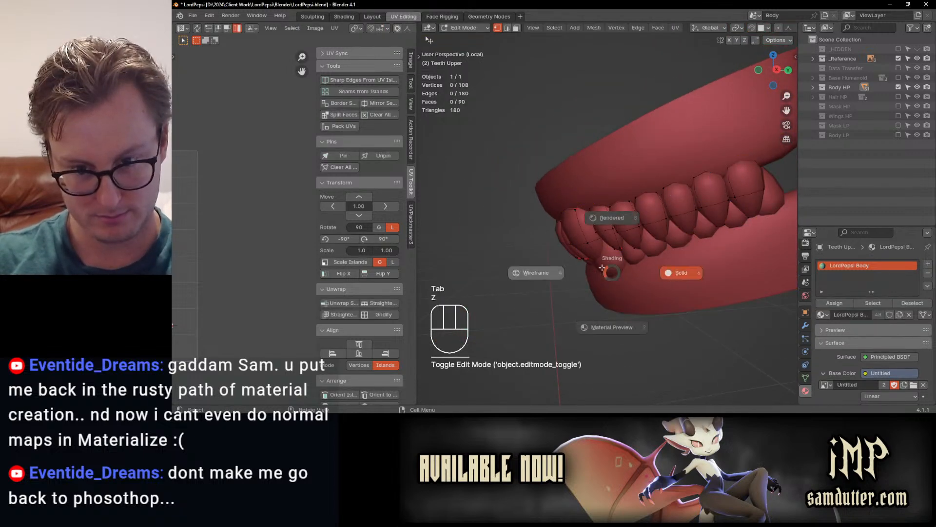
key("z")
left_click_drag(616, 271, 617, 272)
key("z")
scroll(649, 273, "up", 2)
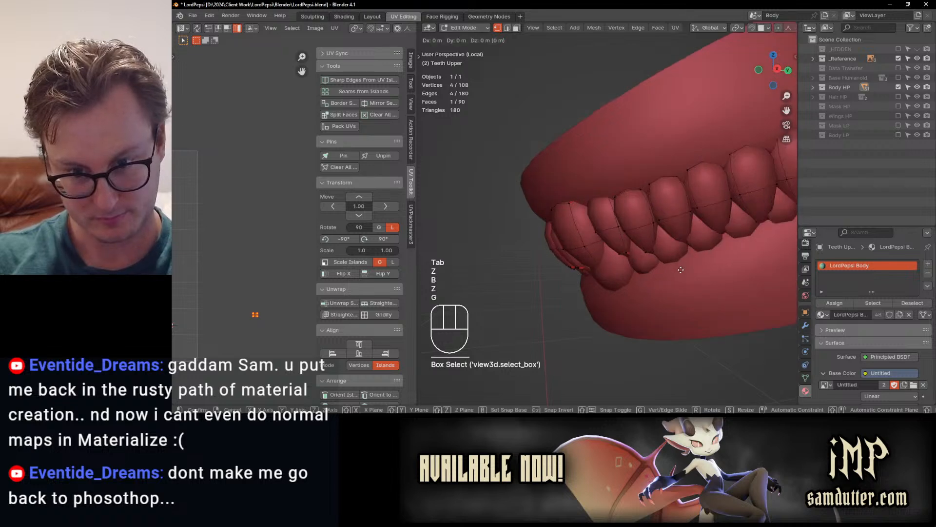
key("g")
key("y")
left_click(668, 282)
Shrink the upper tooth tips to 0.824, reposition them, and leave edit mode.
middle_click_drag(668, 281, 655, 259)
left_click(679, 253)
key("s")
left_click(714, 253)
key("g")
left_click(715, 253)
key("Tab")
Move the lower gums and teeth together along the Y axis.
scroll(639, 262, "down", 4)
left_click_drag(654, 258, 704, 258)
middle_click_drag(704, 259, 591, 265)
scroll(631, 262, "up", 3)
left_click(639, 250)
left_click(660, 245, "shift")
key("g")
key("y")
left_click(614, 264)
Apply all transforms to the four mouth objects.
scroll(591, 264, "down", 2)
key("b")
left_click_drag(584, 186, 678, 272)
key("ctrl+a")
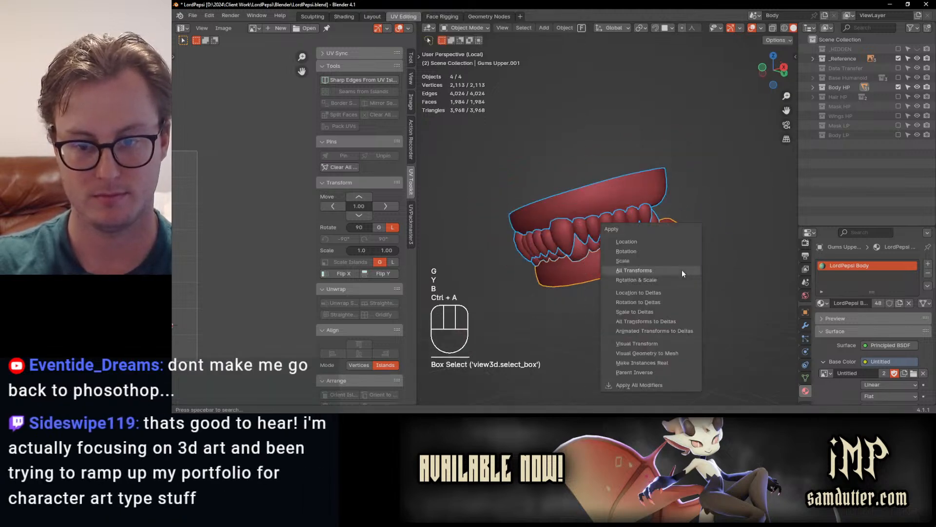
left_click(682, 271)
Select the lower gums and teeth and show all their geometry's UVs in edit mode.
scroll(651, 239, "down", 3)
mouse_move(652, 239)
middle_mouse_down()
mouse_move(658, 257)
mouse_move(565, 242)
mouse_move(641, 228)
middle_mouse_up()
scroll(655, 256, "up", 3)
scroll(625, 248, "up", 4)
scroll(642, 228, "down", 3)
scroll(634, 243, "up", 2)
left_click(629, 237)
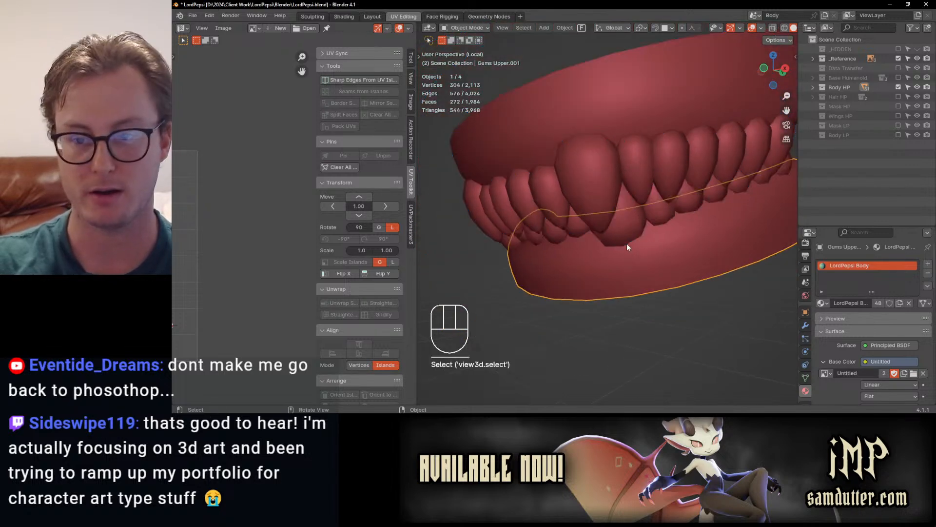
left_click(628, 230, "shift")
key("Tab")
key("a")
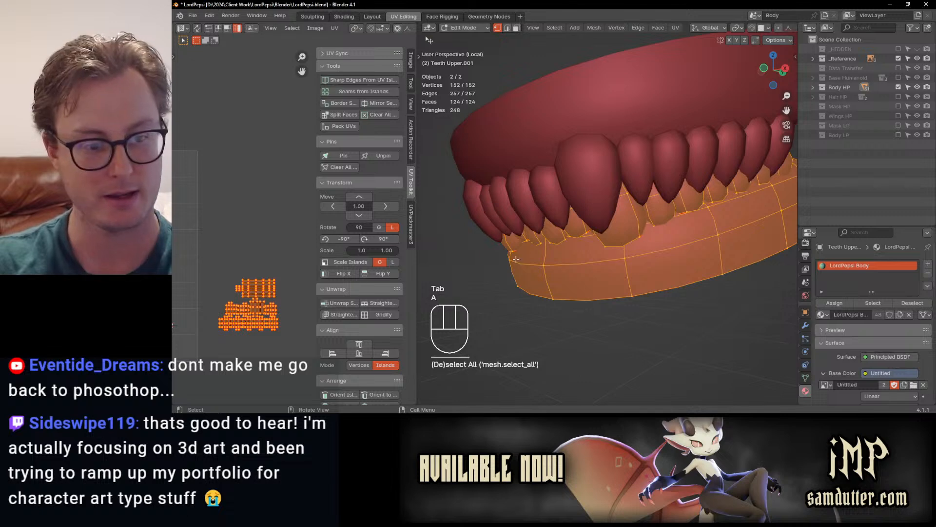
Mirror the lower set's UV islands horizontally with an X scale of -1 and reposition them.
key("s")
key("x")
key("KP_Subtract")
key("KP_1")
key("KP_Enter")
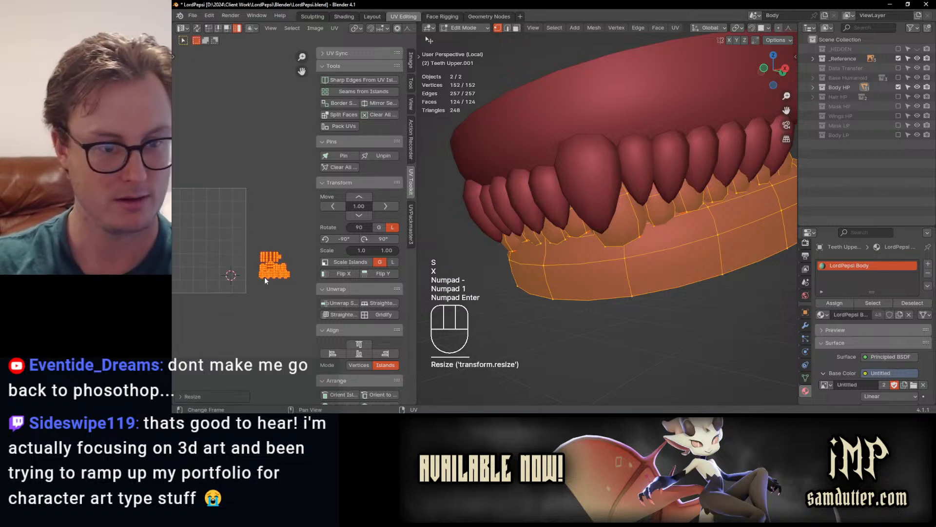
key("g")
left_click(251, 237)
Display every UV island of all four mouth objects in a wider UV editor.
key("Tab")
scroll(636, 207, "down", 5)
key("b")
left_click_drag(542, 150, 684, 255)
key("Tab")
key("a")
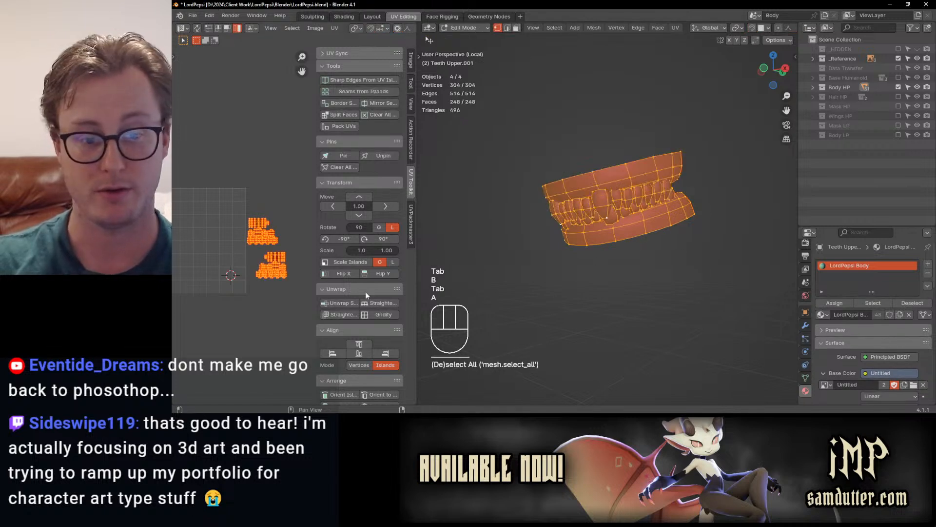
key("n")
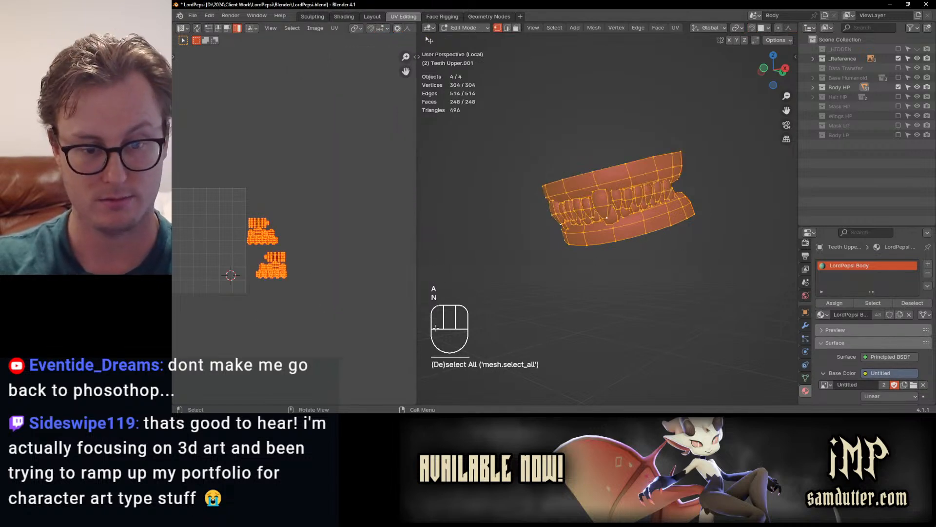
left_click_drag(419, 325, 492, 325)
scroll(307, 279, "up", 3)
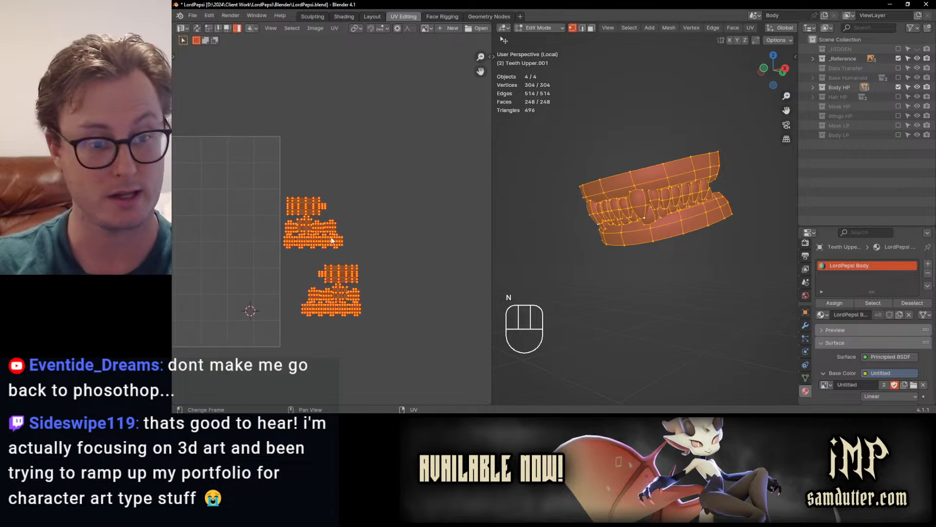
Move the upper set's UV islands apart from the lower ones, then shift the whole layout up.
left_click(262, 200)
key("b")
left_click_drag(230, 171, 411, 259)
key("g")
left_click(312, 291)
key("b")
left_click_drag(300, 254, 419, 346)
key("g")
left_click(415, 259)
Exit local view to see both rows of teeth in the mouth, and save LordPepsi.blend.
key("Tab")
scroll(645, 194, "down", 2)
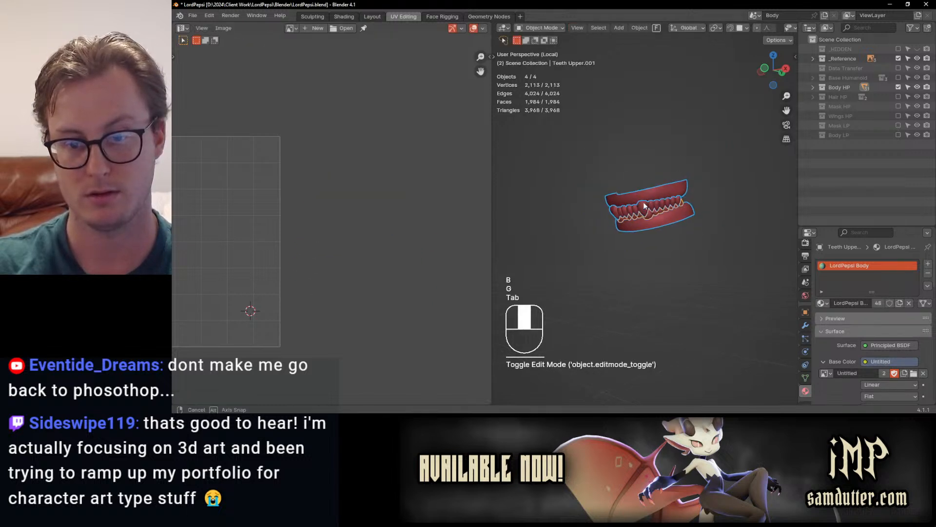
middle_click_drag(646, 196, 693, 200)
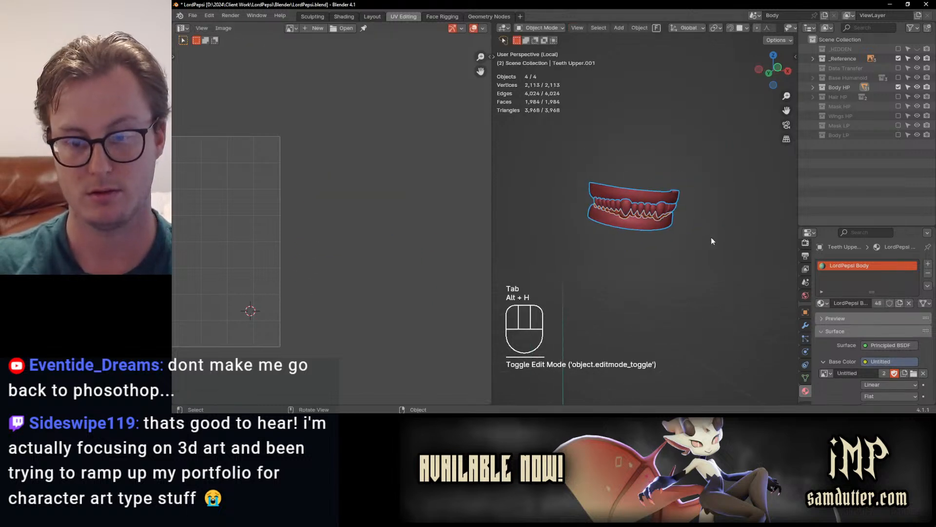
key("slash")
left_click(732, 237)
scroll(731, 237, "up", 4)
middle_click_drag(731, 237, 678, 253)
scroll(678, 254, "down", 3)
scroll(672, 259, "up", 4)
key("ctrl")
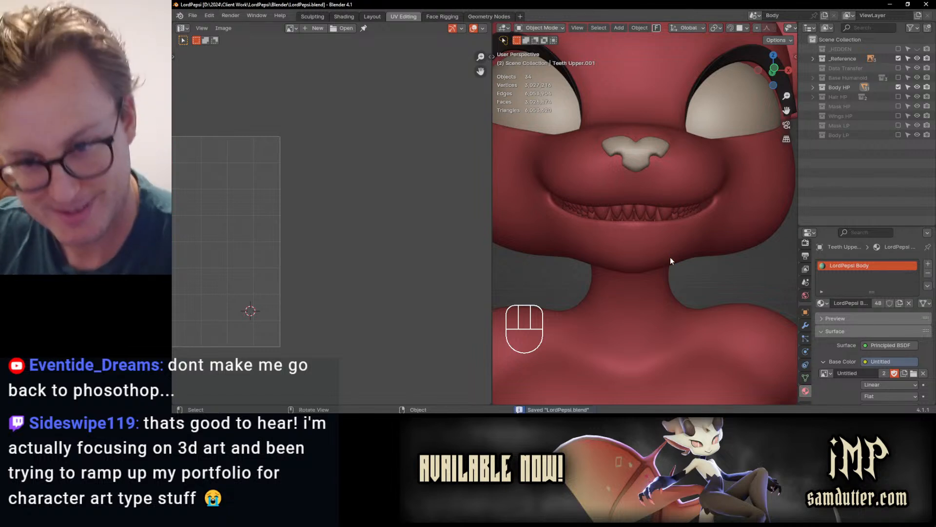
Hide the red outer body and box-select the five teeth and gum objects.
middle_click_drag(692, 206, 643, 199)
left_click(645, 168)
key("h")
left_click(642, 206)
key("b")
left_click_drag(643, 199, 681, 253)
Duplicate the teeth and gums in place and move the copies into the Body LP collection.
key("shift+d")
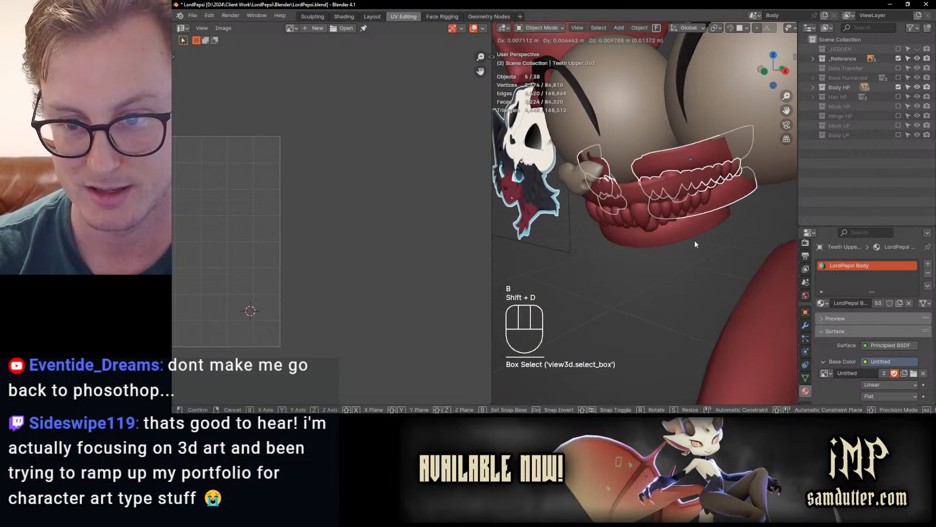
right_click(694, 241)
key("m")
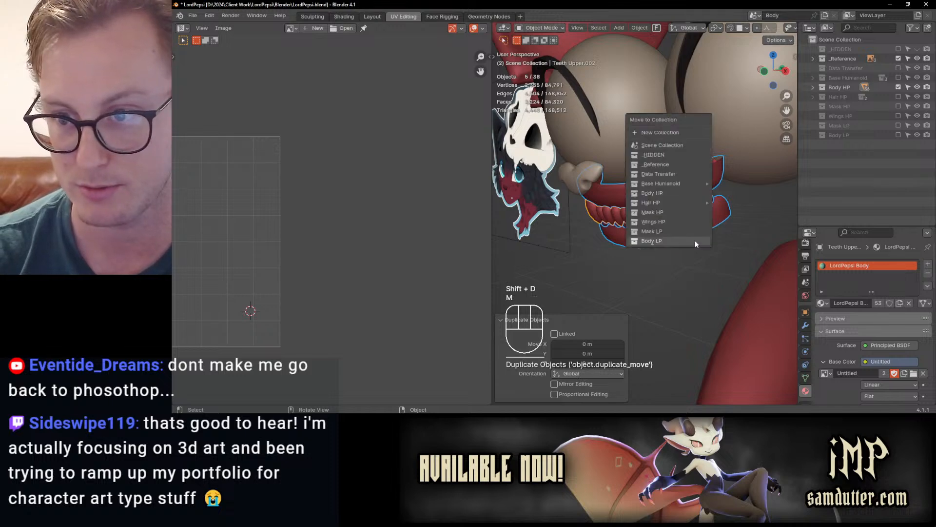
left_click(695, 240)
Apply all transforms to the five copied mouth objects, with Teeth Upper active.
left_click(648, 192)
key("b")
left_click_drag(648, 192, 648, 217)
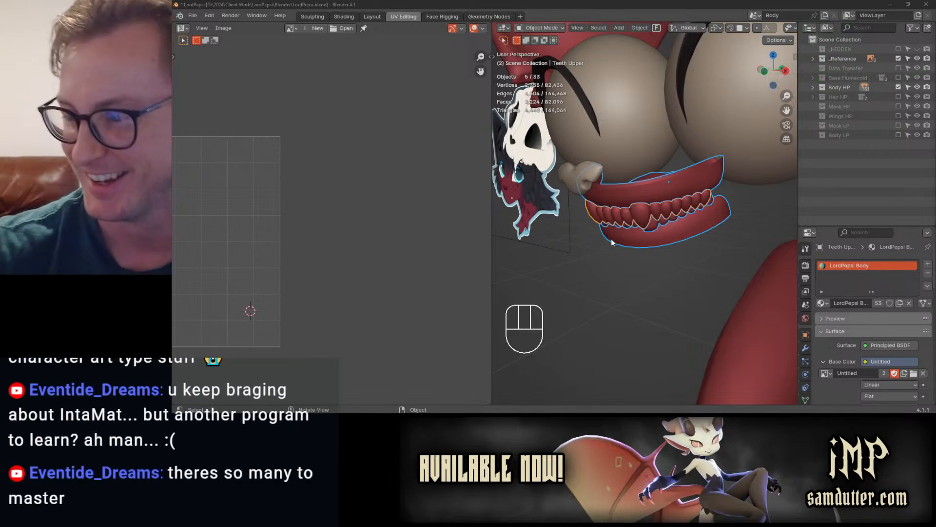
middle_click_drag(629, 232, 660, 234)
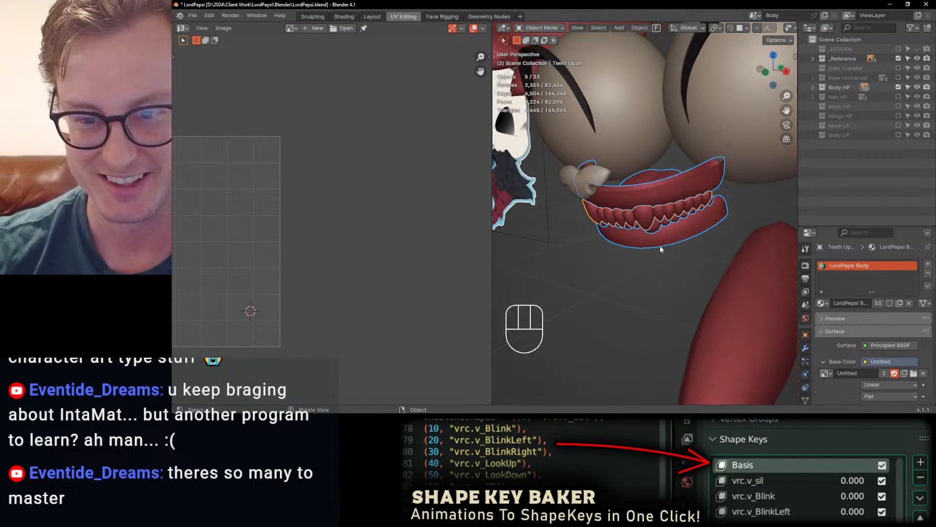
key("ctrl+a")
left_click(657, 242)
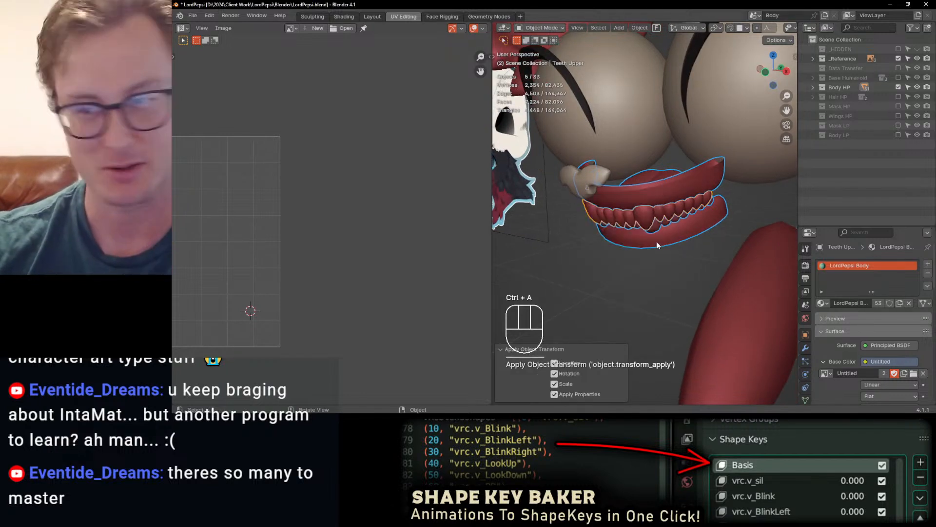
Hide the Body HP collection and show Body LP, viewing the face from front and side.
left_click(898, 87)
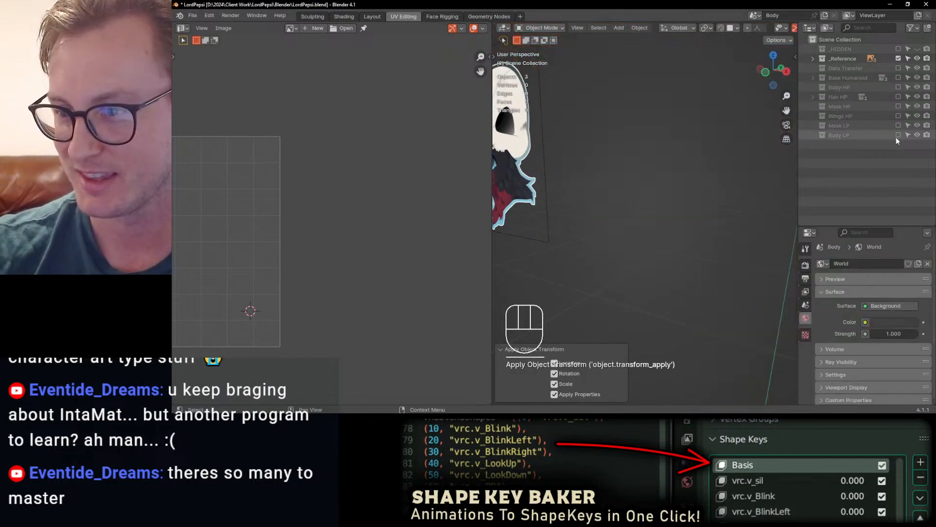
left_click(898, 135)
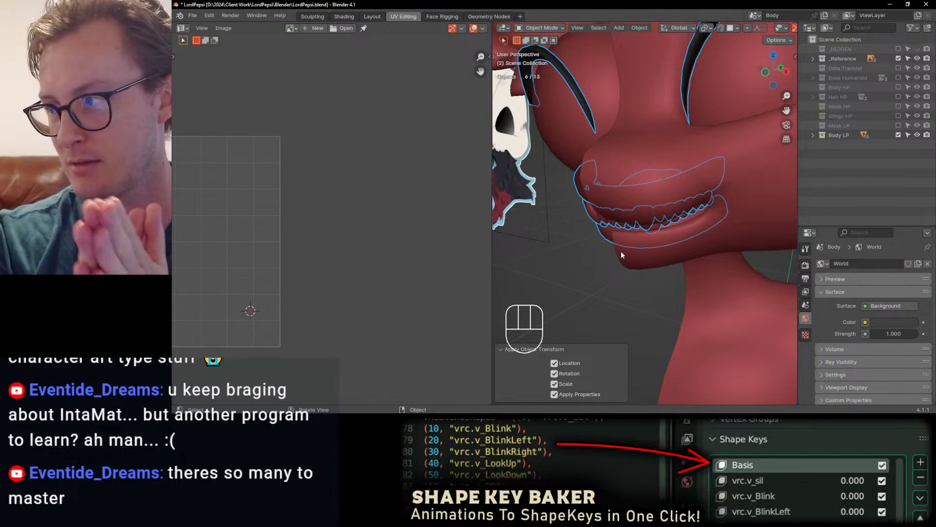
scroll(625, 244, "down", 4)
scroll(629, 239, "up", 2)
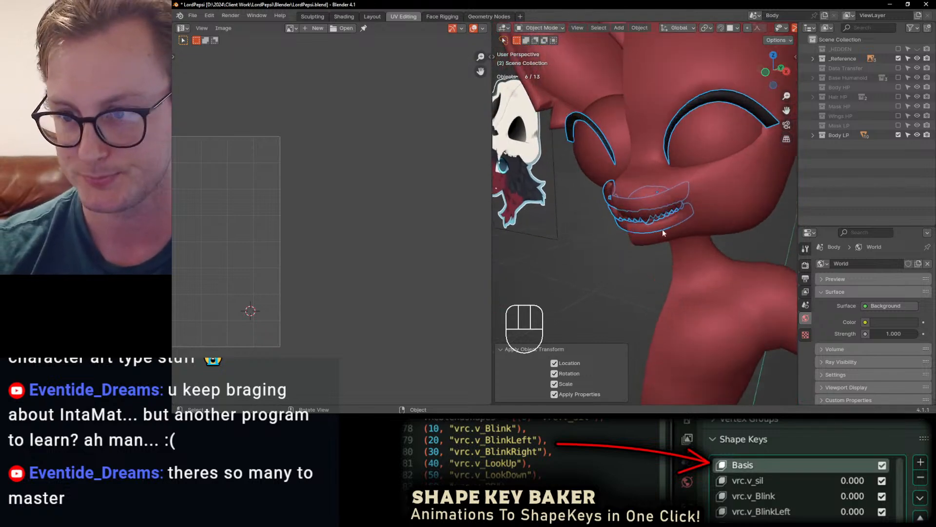
middle_click_drag(605, 236, 645, 237)
scroll(654, 211, "up", 2)
middle_click_drag(606, 197, 630, 225)
Apply all transforms to Mouth.001 and save LordPepsi.blend.
left_click(634, 259)
key("ctrl+a")
left_click(634, 259)
scroll(628, 243, "down", 6)
key("ctrl+s")
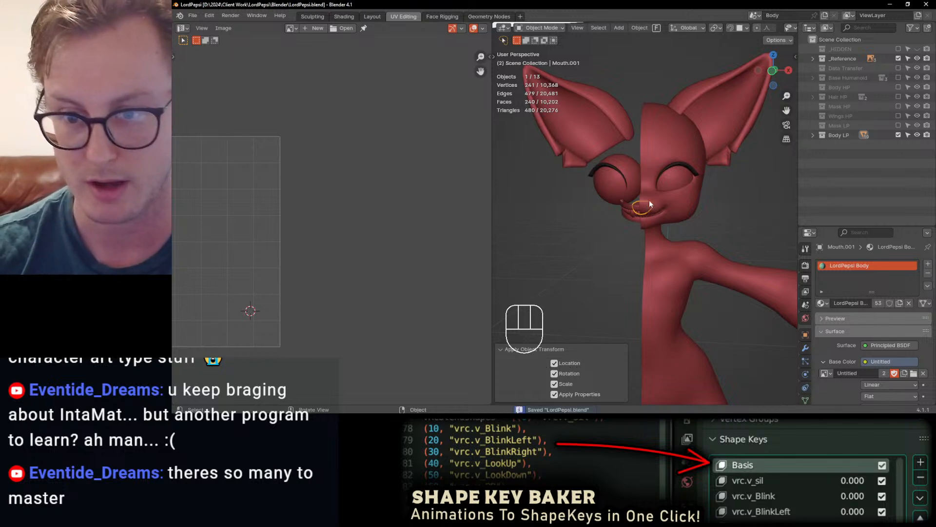
Widen the 3D view over the UV editor, deselect Mouth.001, and view the character's front.
scroll(649, 201, "down", 4)
middle_click_drag(649, 200, 627, 247)
left_click_drag(493, 286, 335, 282)
middle_click_drag(548, 224, 507, 210)
left_click(617, 208)
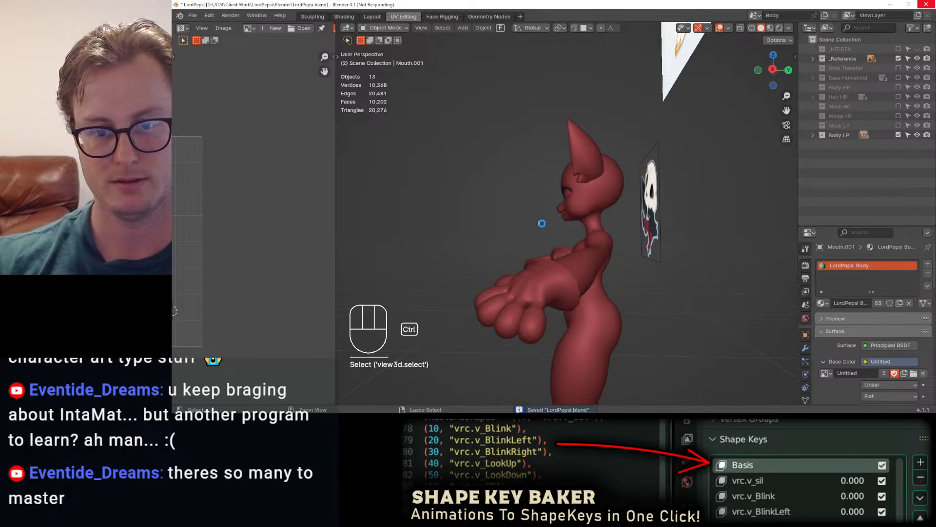
middle_click_drag(541, 224, 625, 202)
scroll(626, 202, "up", 2)
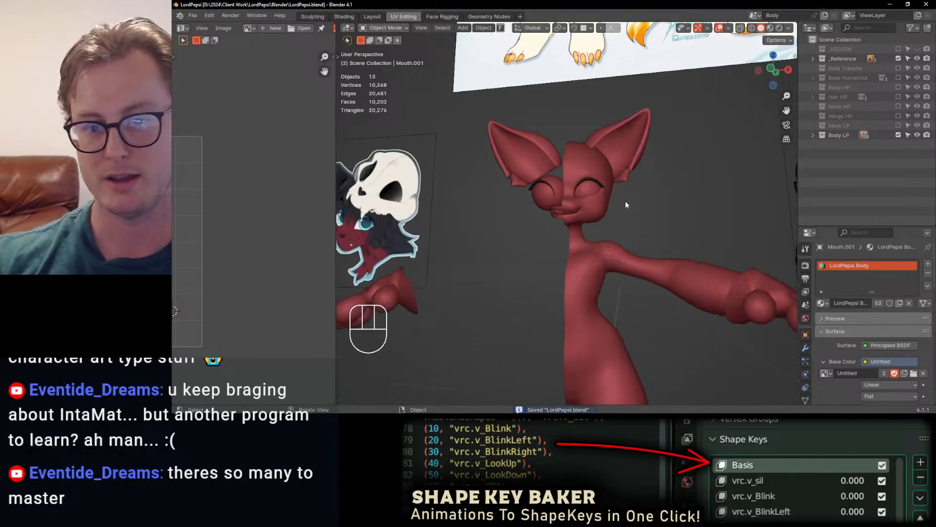